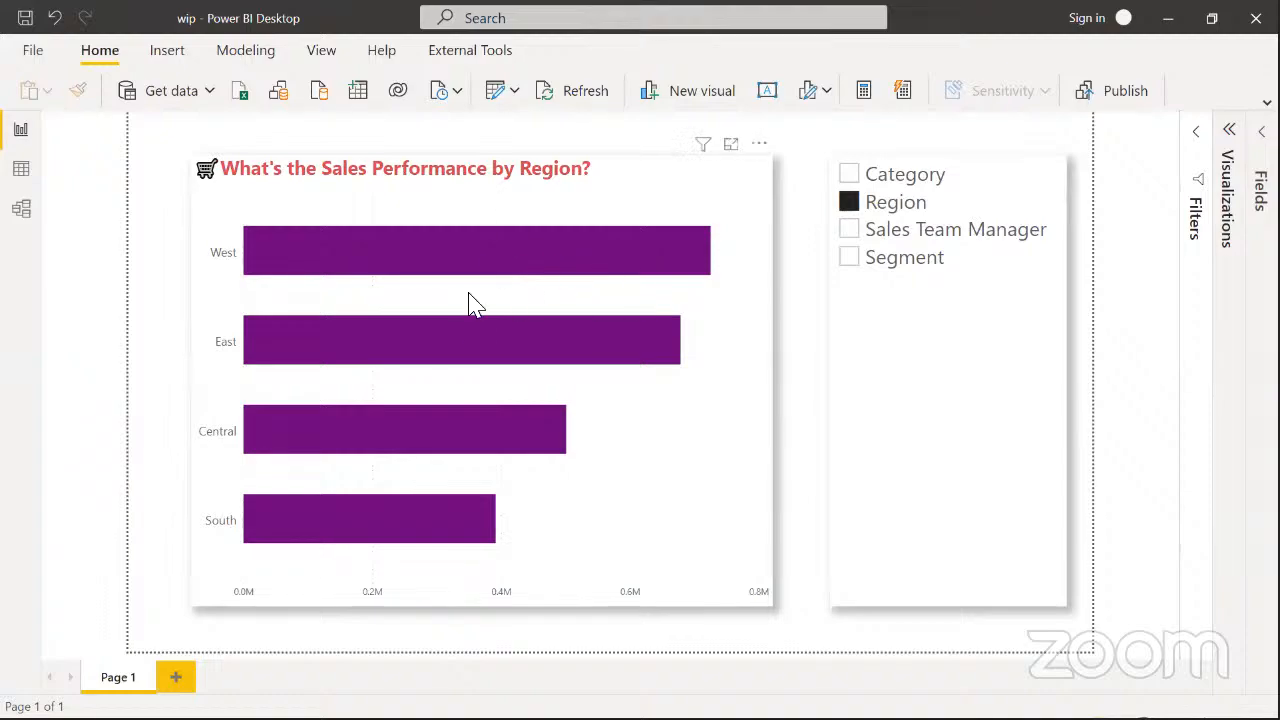
# View the sales chart by Segment and by Sales Team Manager, and return it to Region with the slicer
pyautogui.moveTo(517, 235)
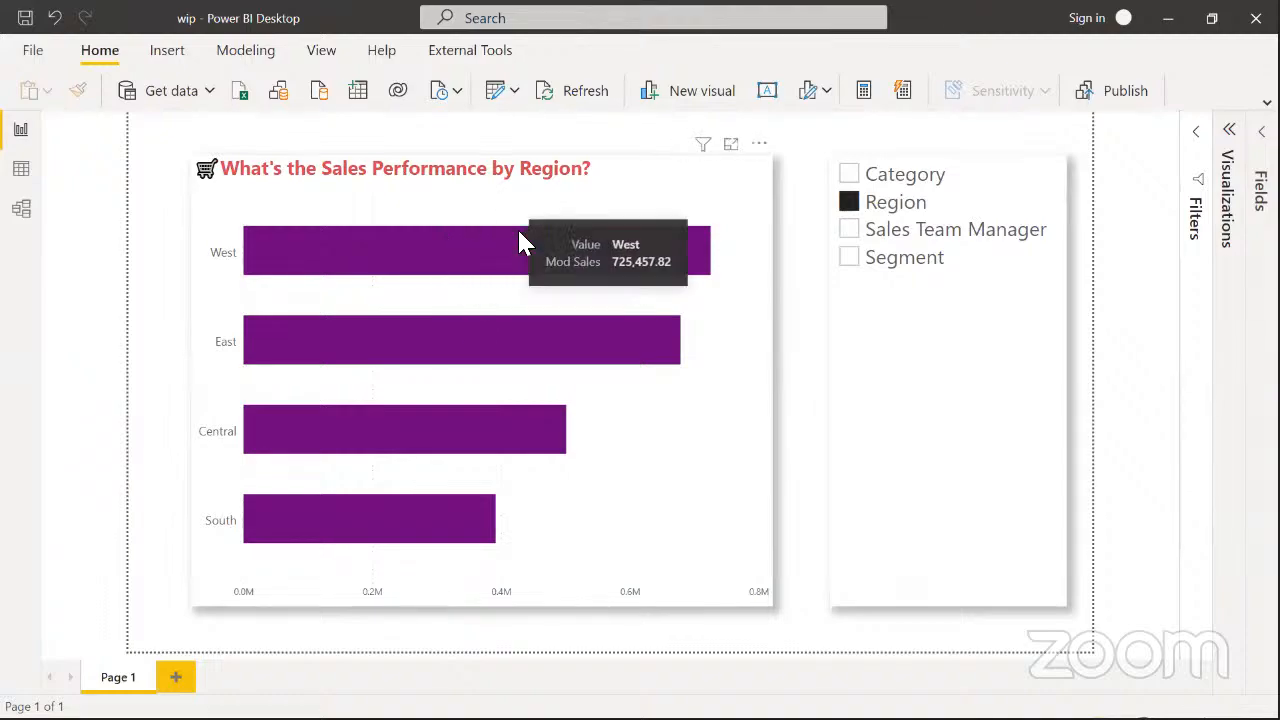
pyautogui.click(850, 260)
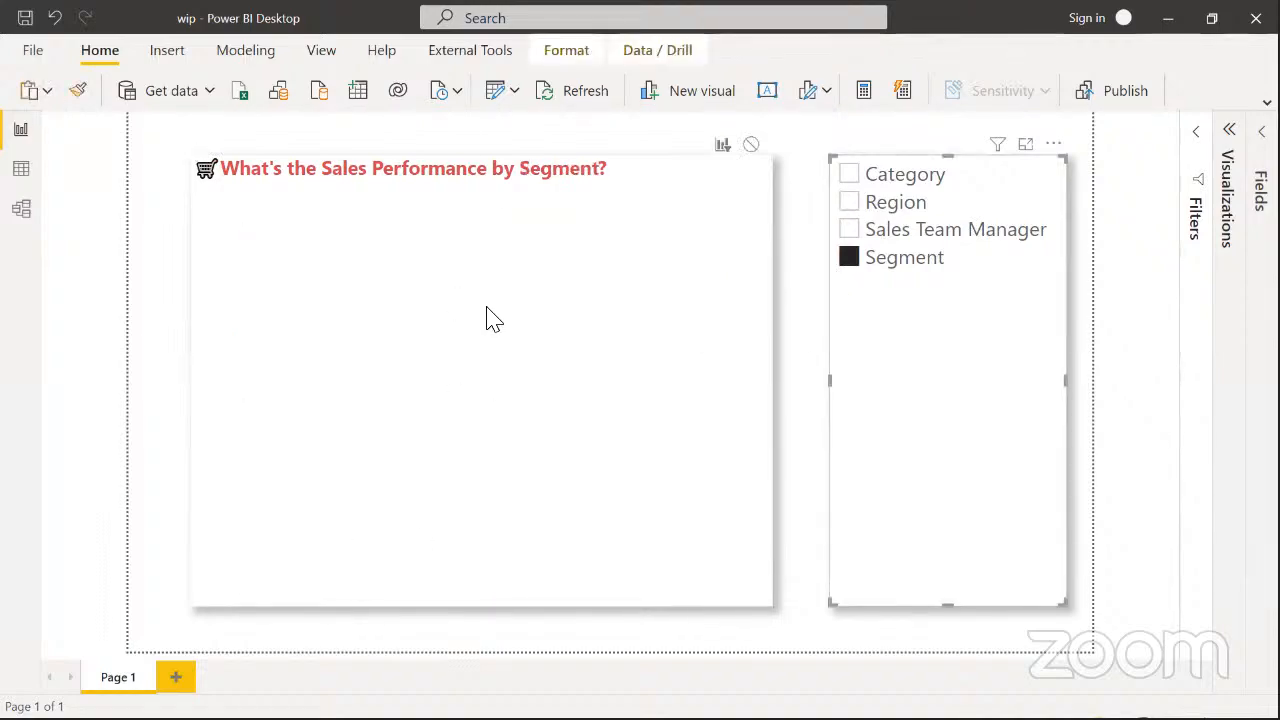
pyautogui.click(856, 234)
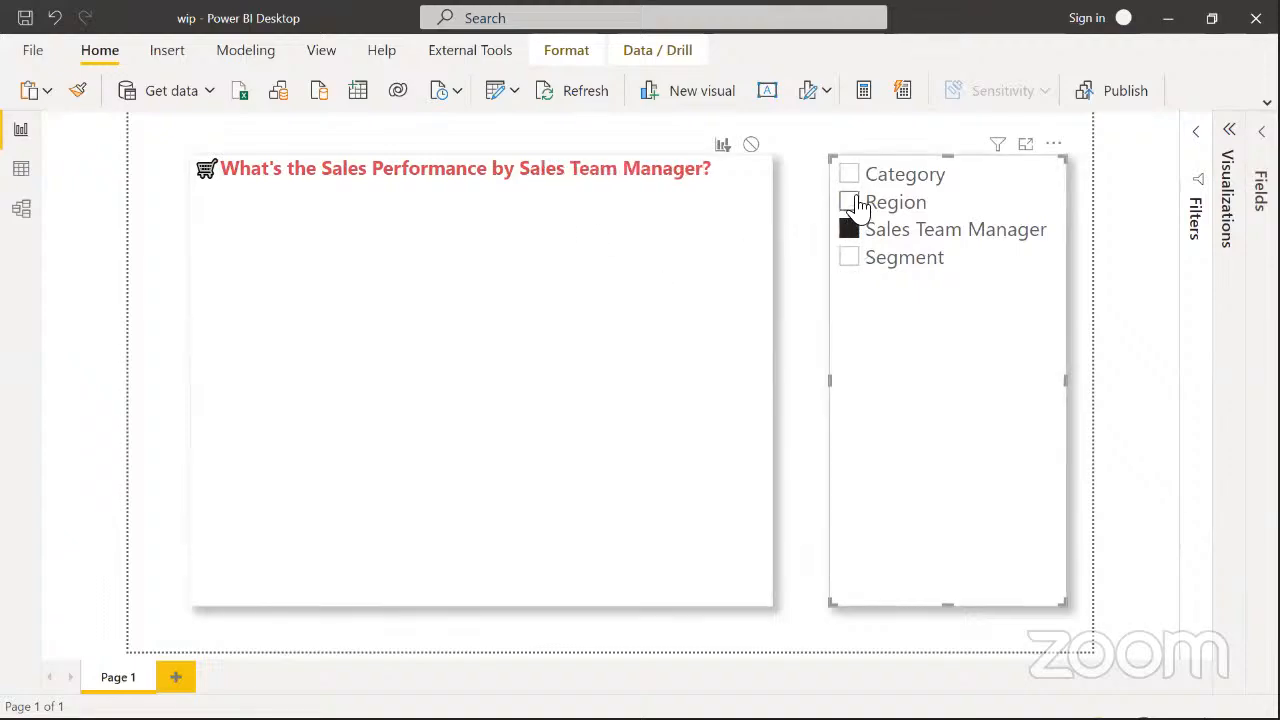
pyautogui.click(856, 204)
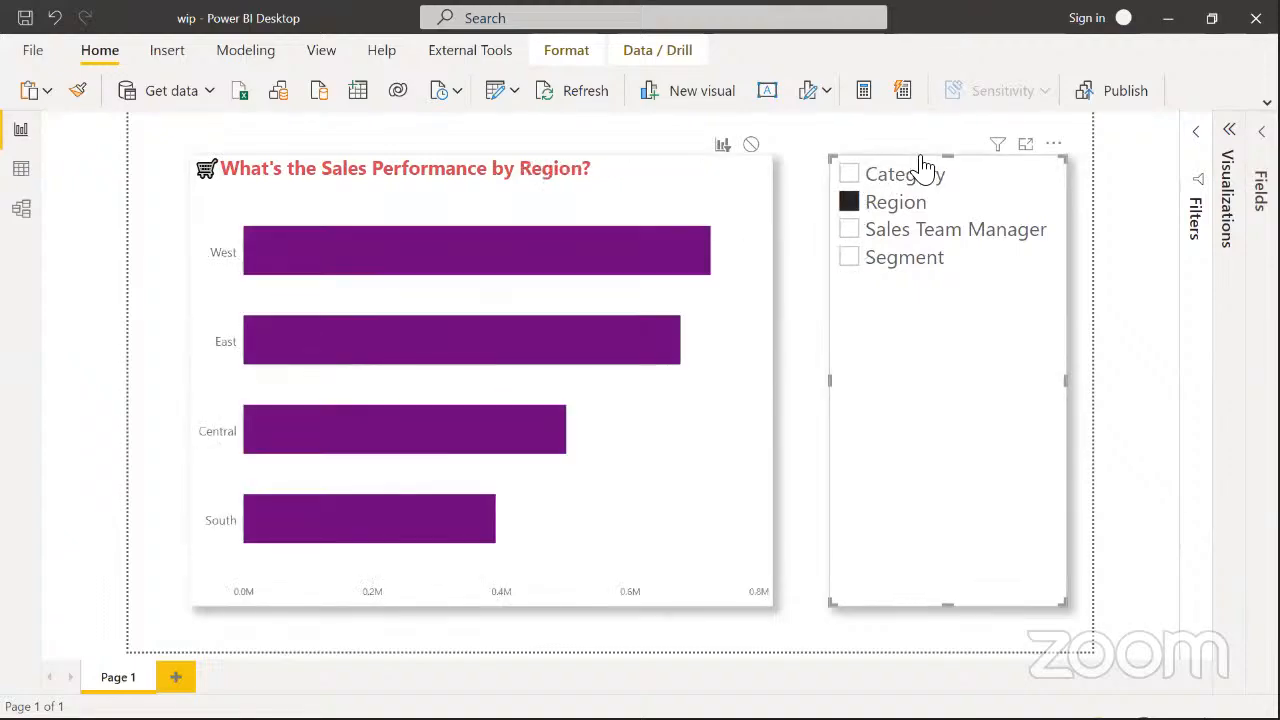
# Move the dimension slicer closer to the bar chart, and switch it to Category and back to Region
pyautogui.moveTo(962, 170); pyautogui.dragTo(925, 178)
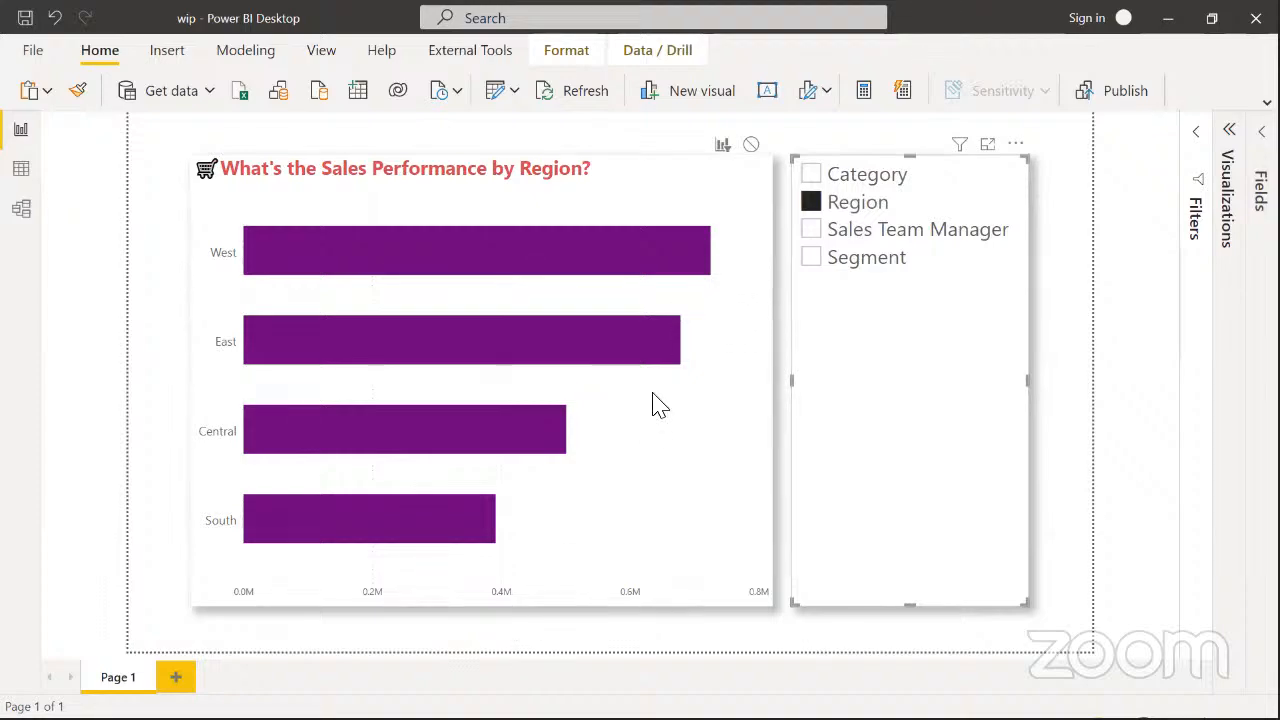
pyautogui.click(826, 178)
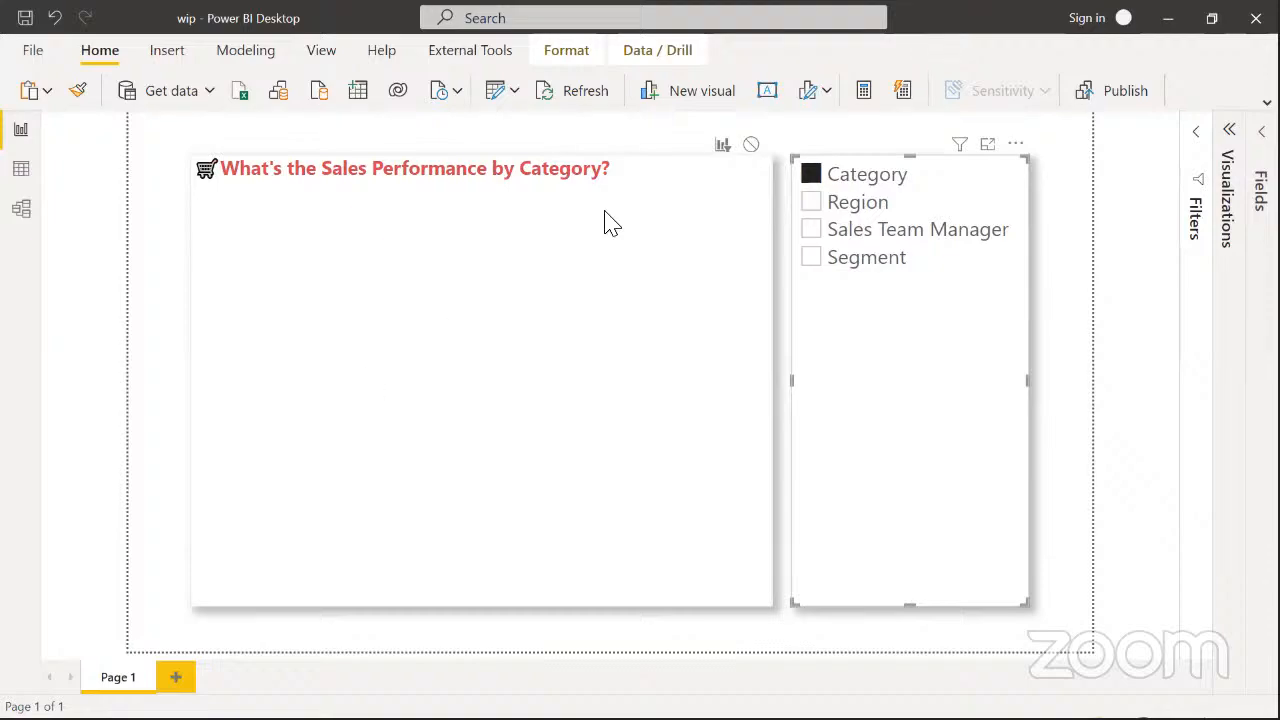
pyautogui.click(811, 202)
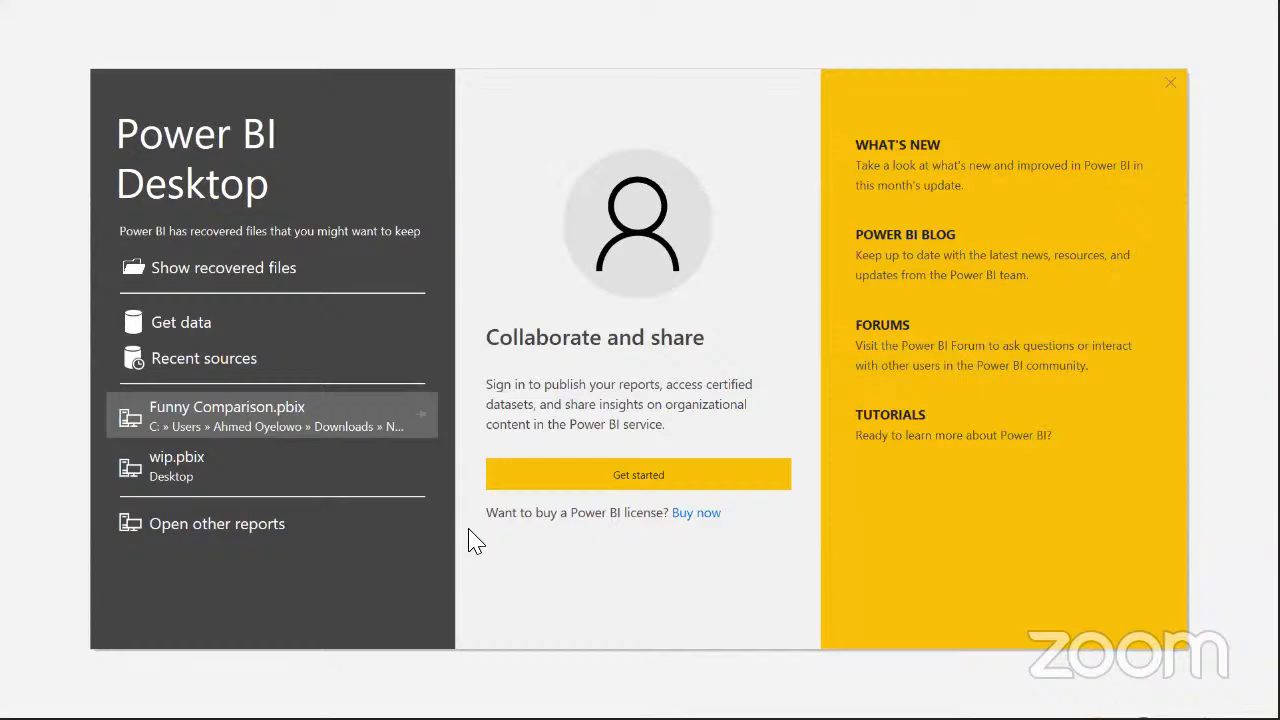
# Dismiss the start screen of the new Power BI Desktop window to reach the empty report
pyautogui.click(1171, 80)
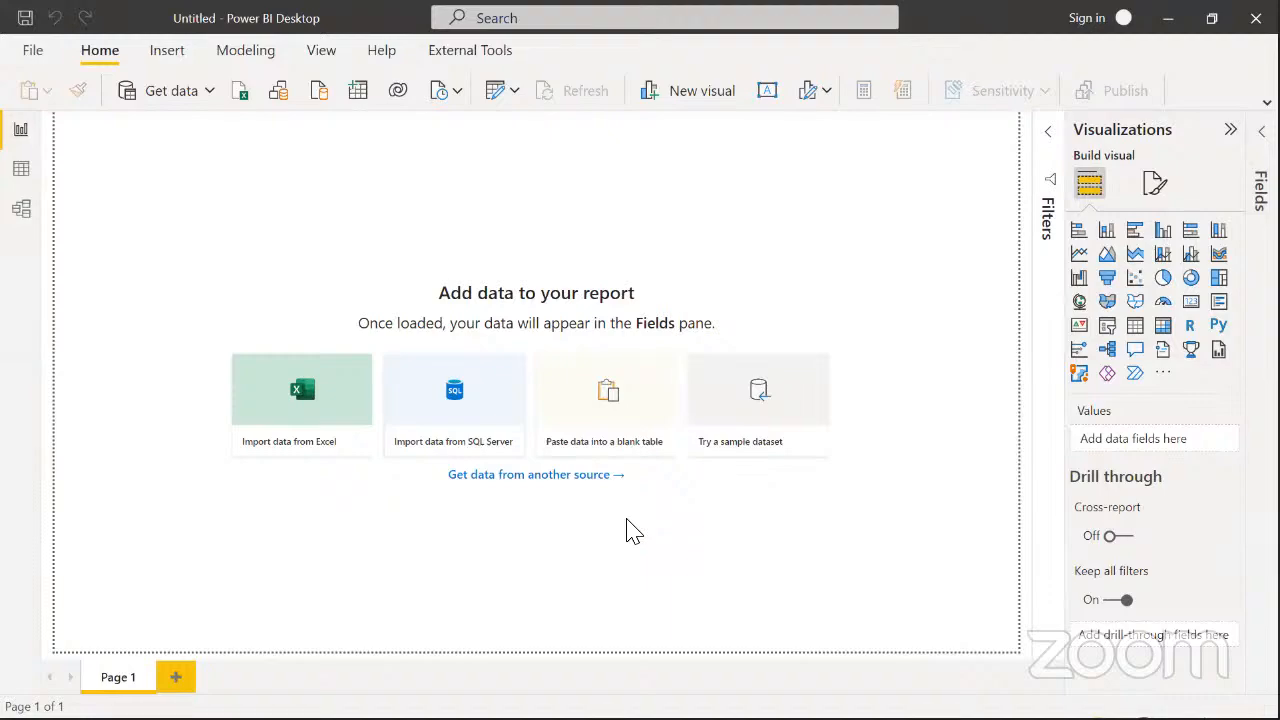
pyautogui.click(787, 577)
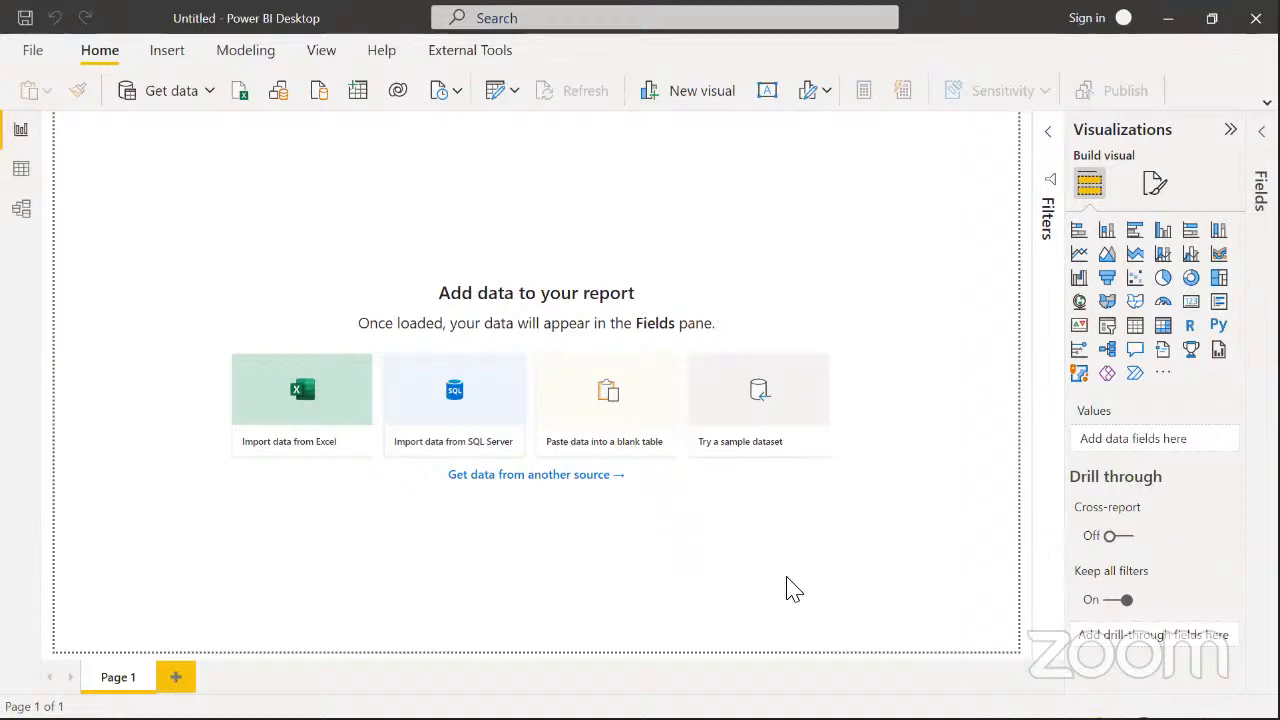
# Select and open the Super Store Data workbook from the Data Sets folder inside Power BI Bootcamp 9 on the desktop
pyautogui.scroll(-3, 935, 402)
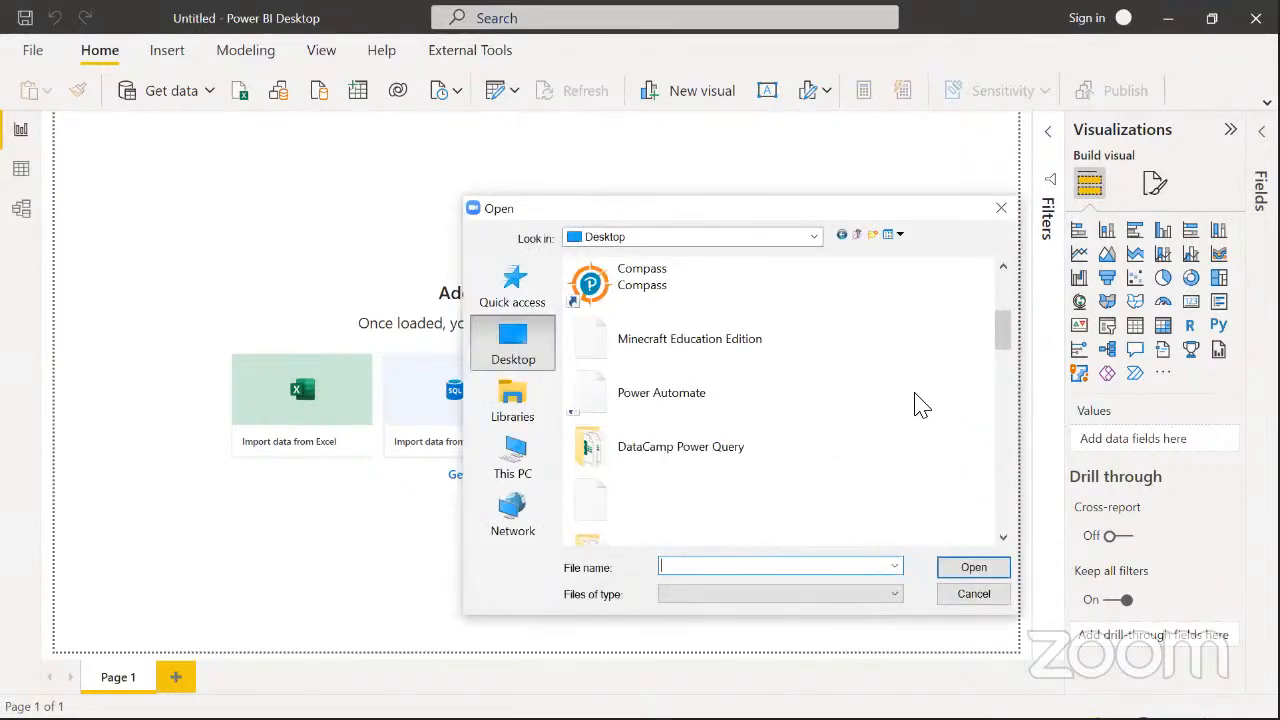
pyautogui.scroll(-2, 702, 435)
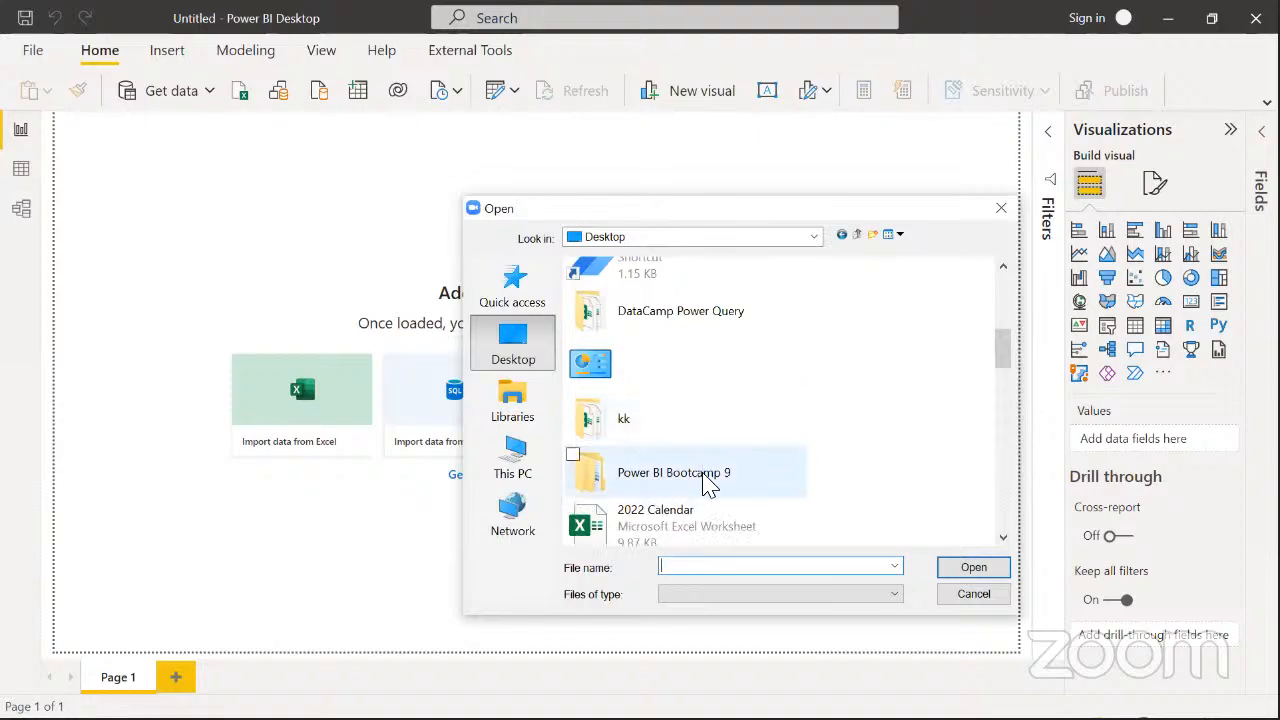
pyautogui.doubleClick(708, 472)
pyautogui.doubleClick(672, 289)
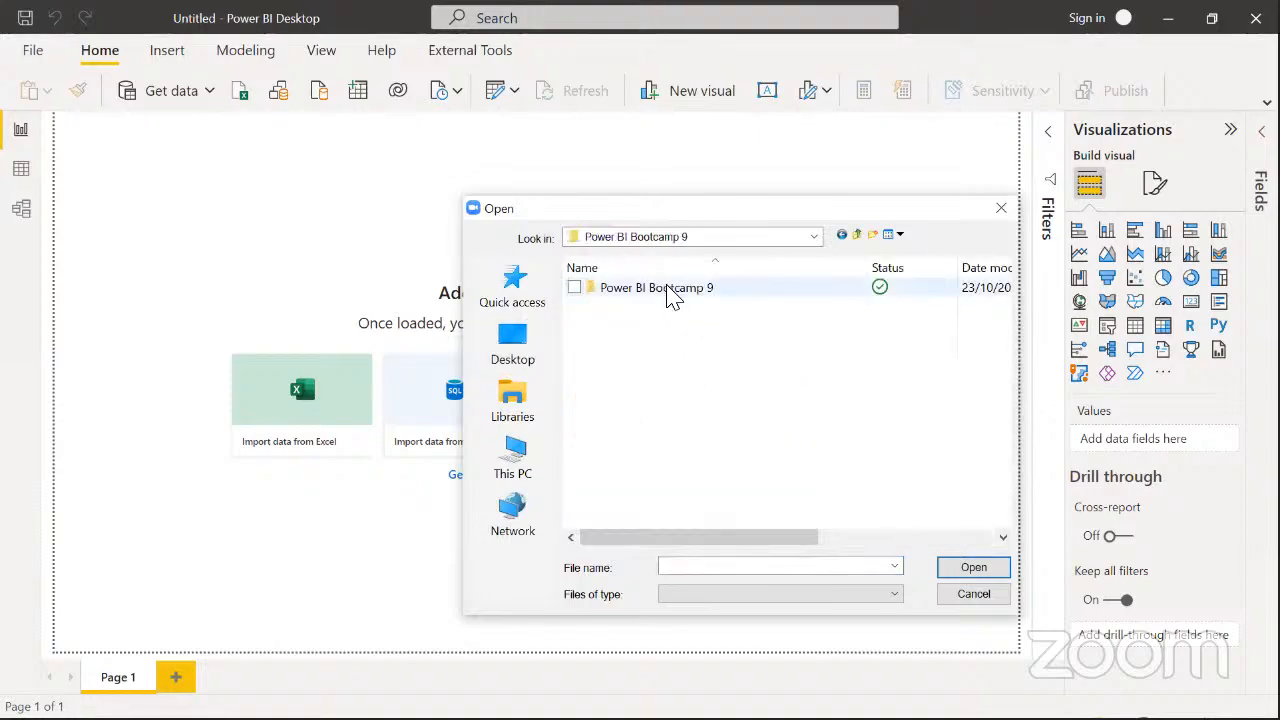
pyautogui.doubleClick(660, 326)
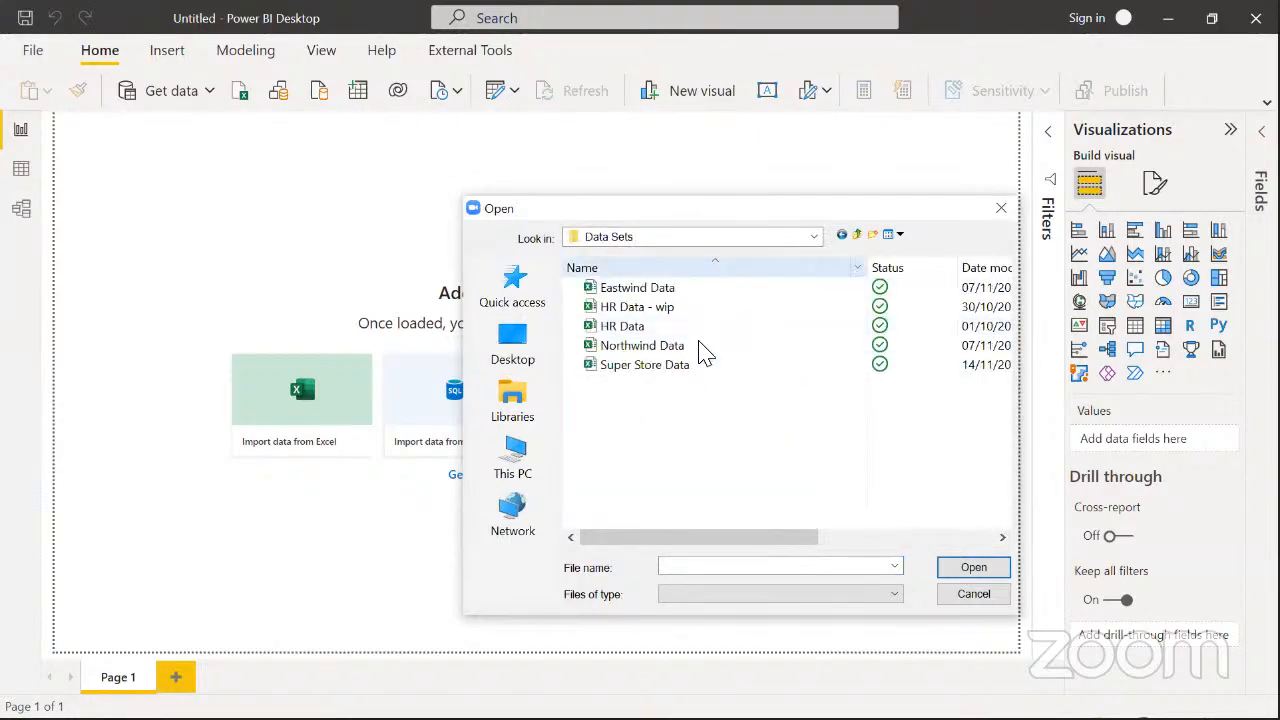
pyautogui.click(676, 366)
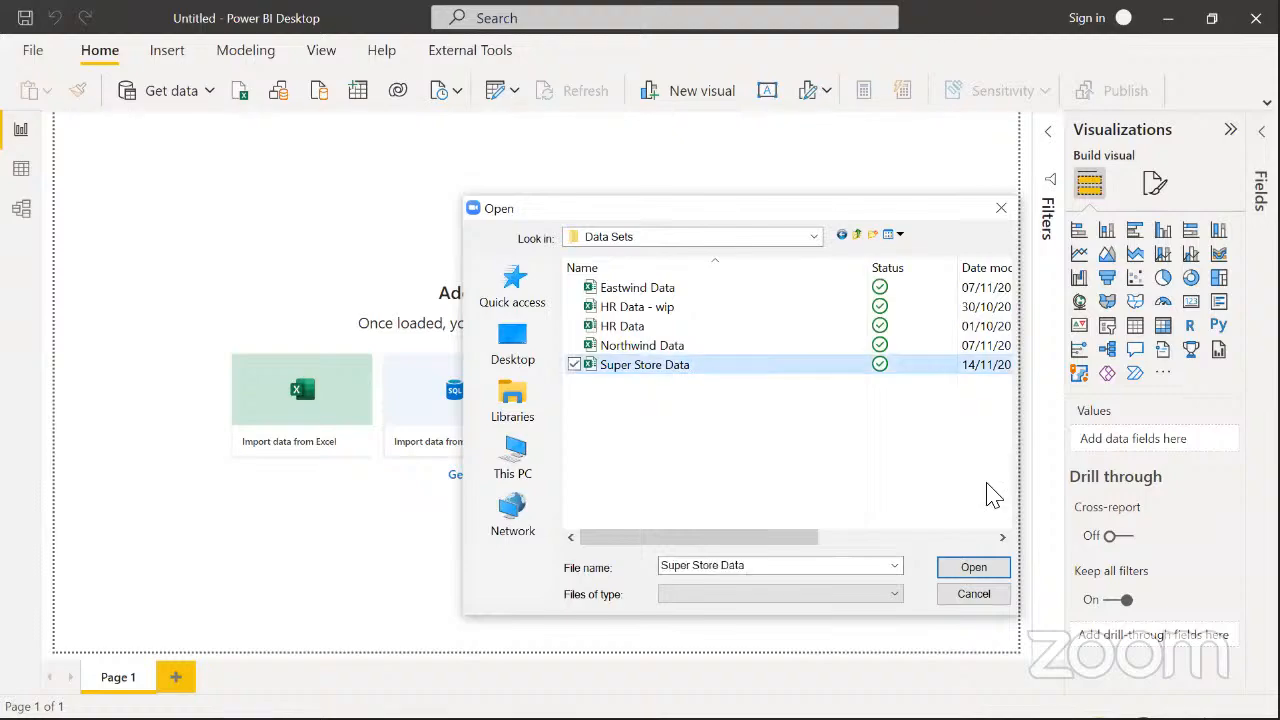
pyautogui.click(975, 568)
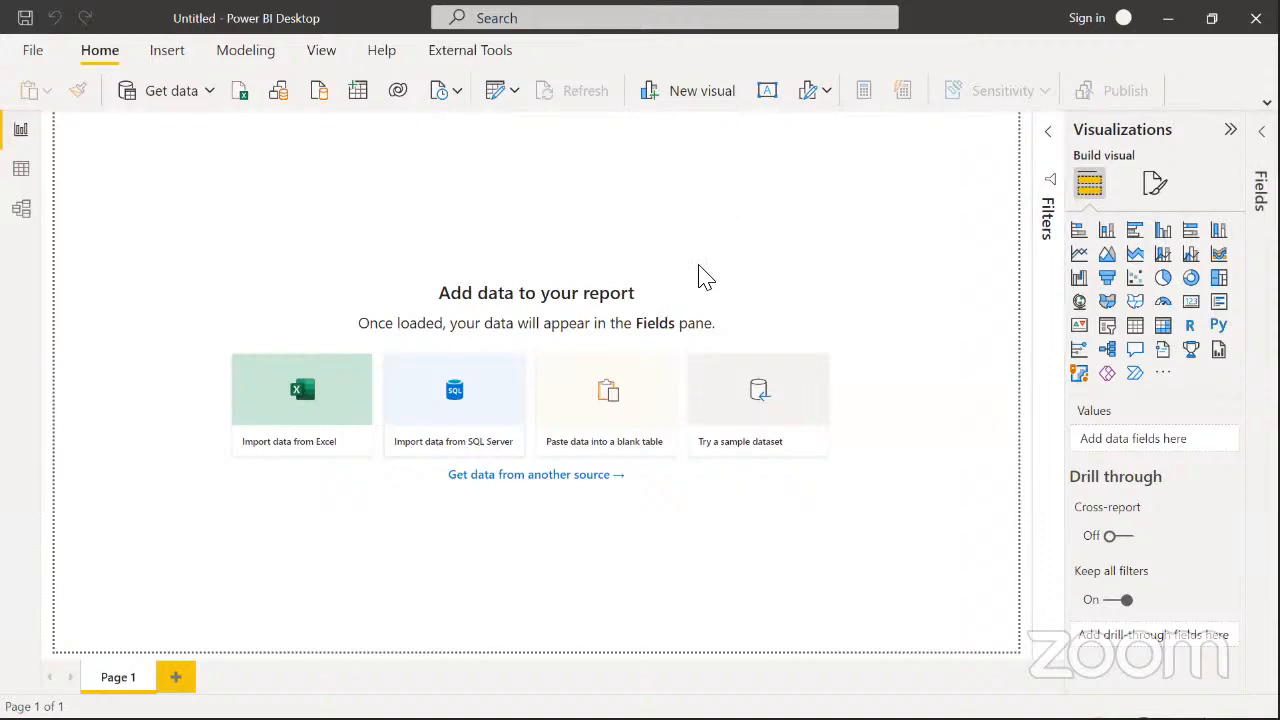
# Show the desktop, then search for and launch Microsoft Whiteboard
pyautogui.press('super+d')
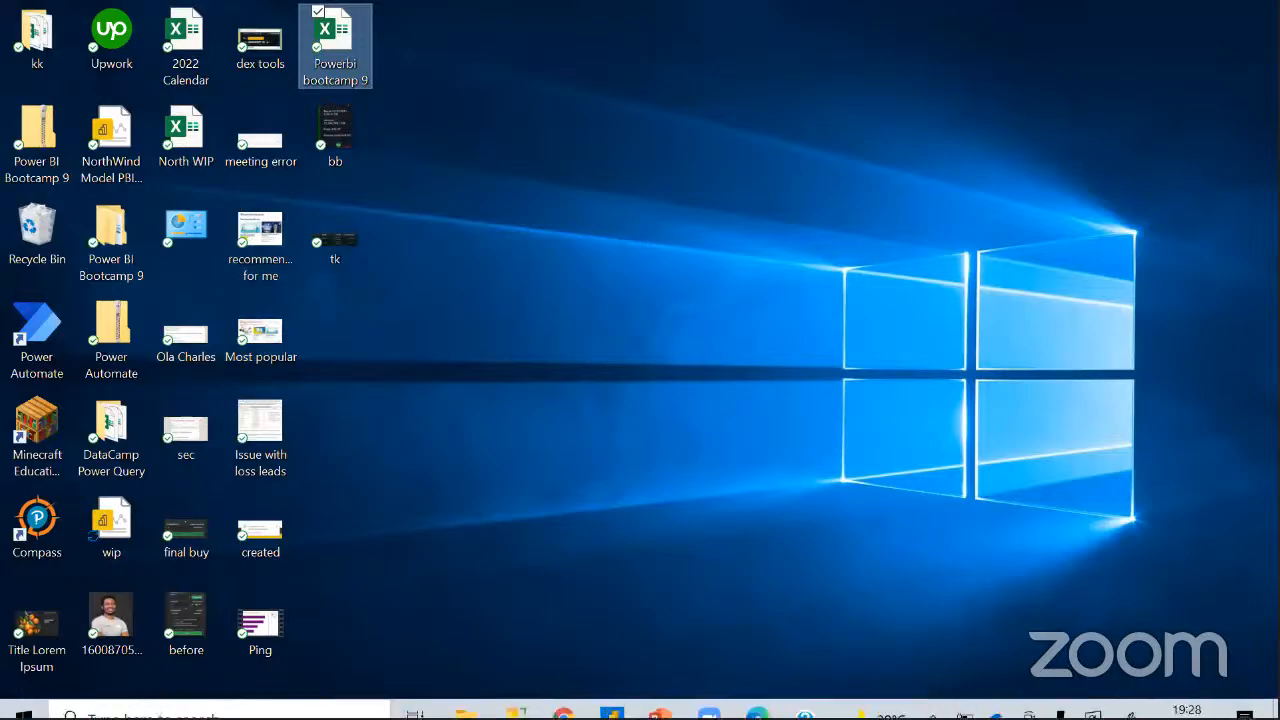
pyautogui.click(245, 699)
pyautogui.write('white')
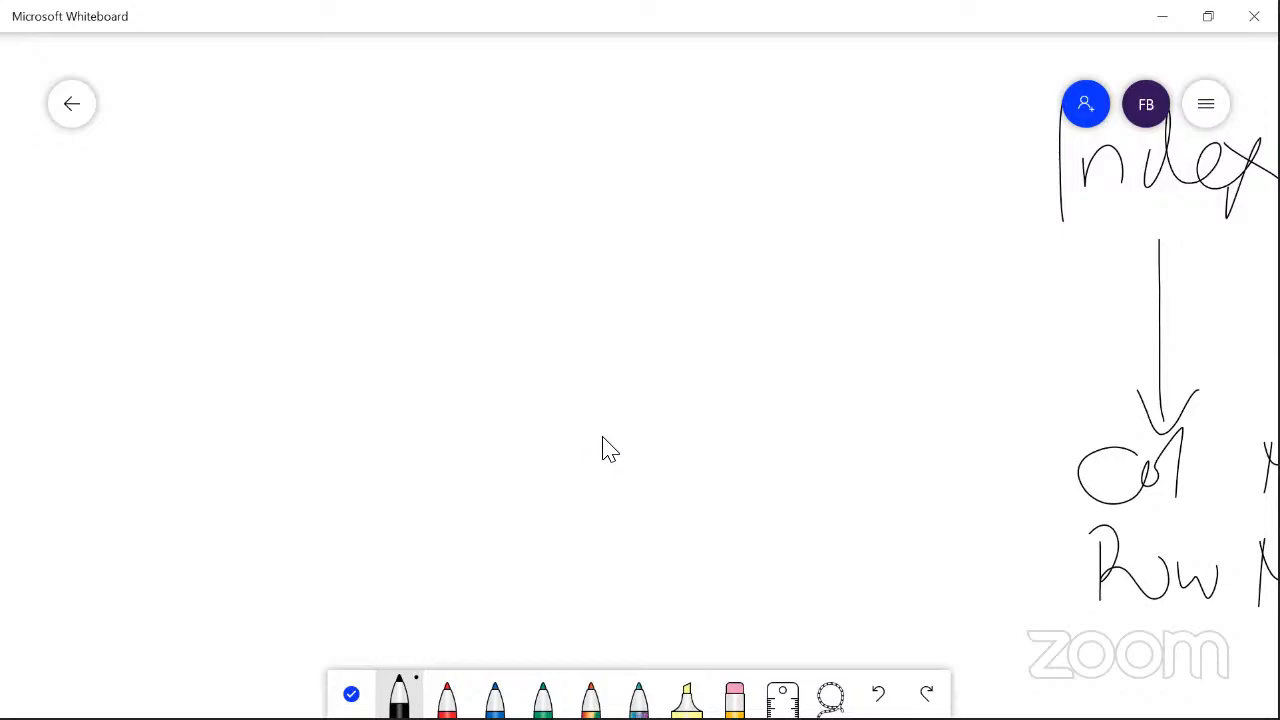
# Check the wip sales report once more, and return to Microsoft Whiteboard to clear everything drawn on the canvas
pyautogui.hotkey('alt', 'Tab')
pyautogui.hotkey('alt', 'Tab')
pyautogui.hotkey('alt', 'Tab')
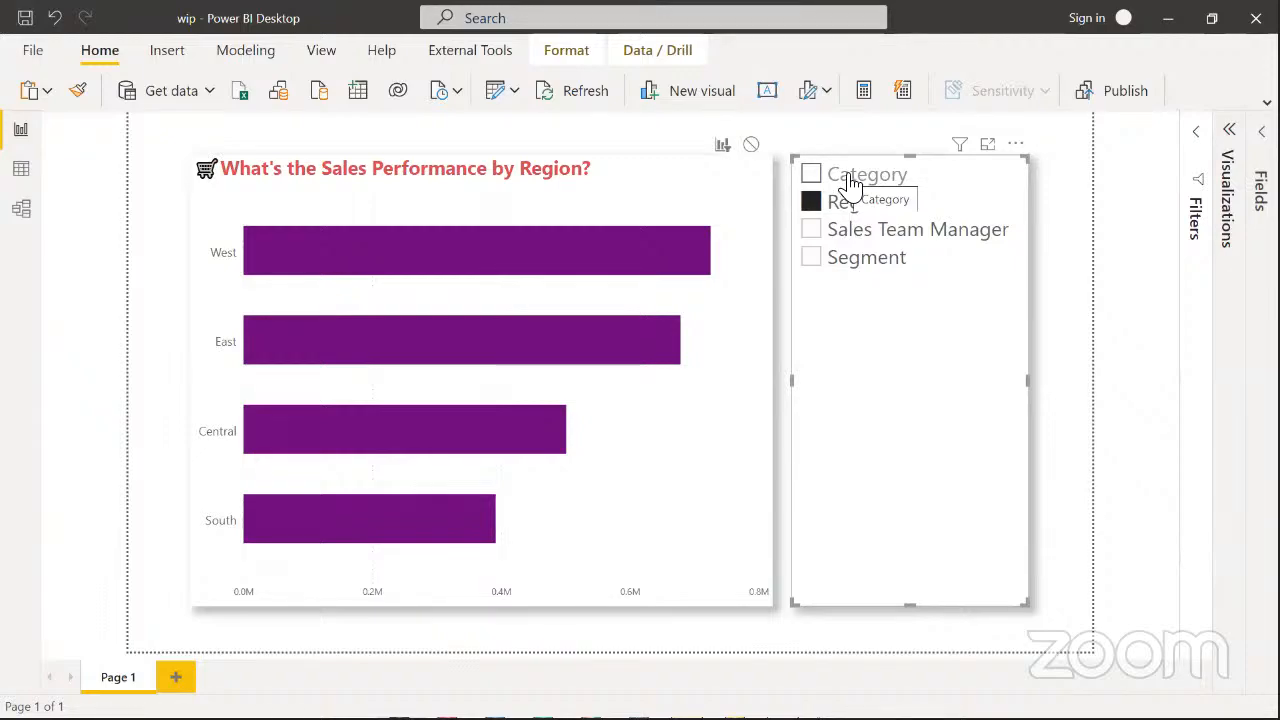
pyautogui.hotkey('alt', 'Tab')
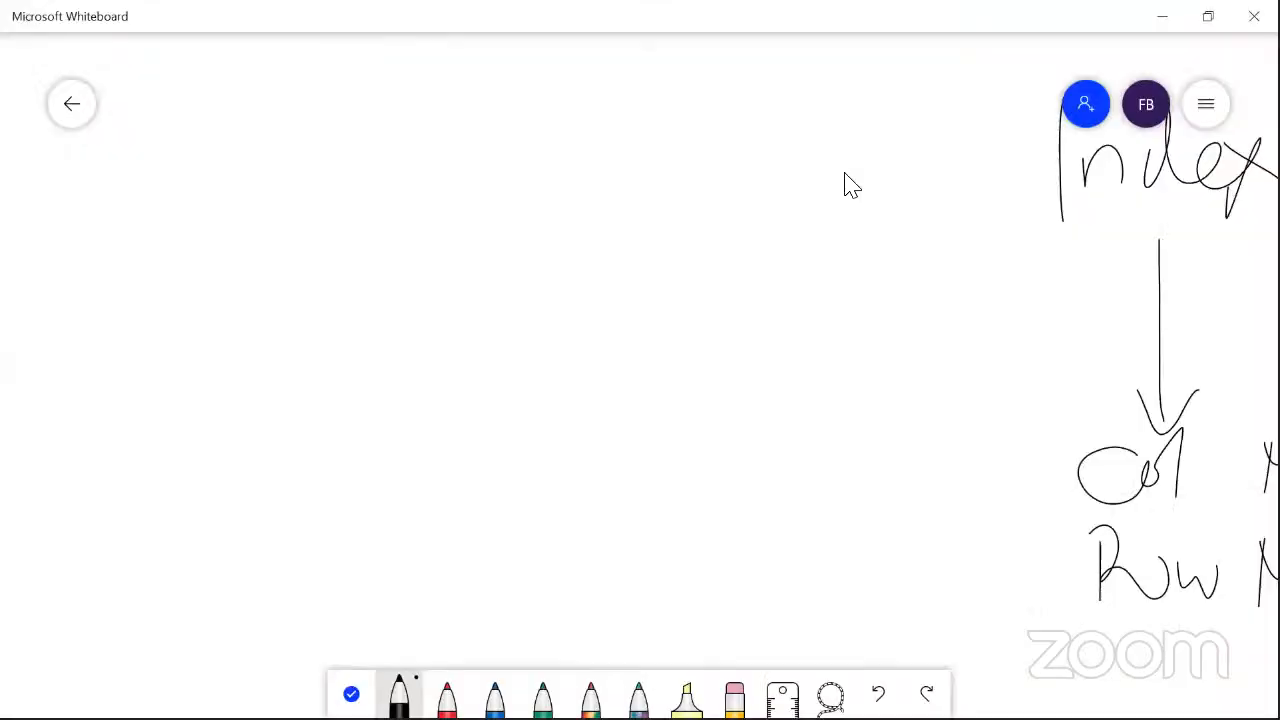
pyautogui.rightClick(735, 696)
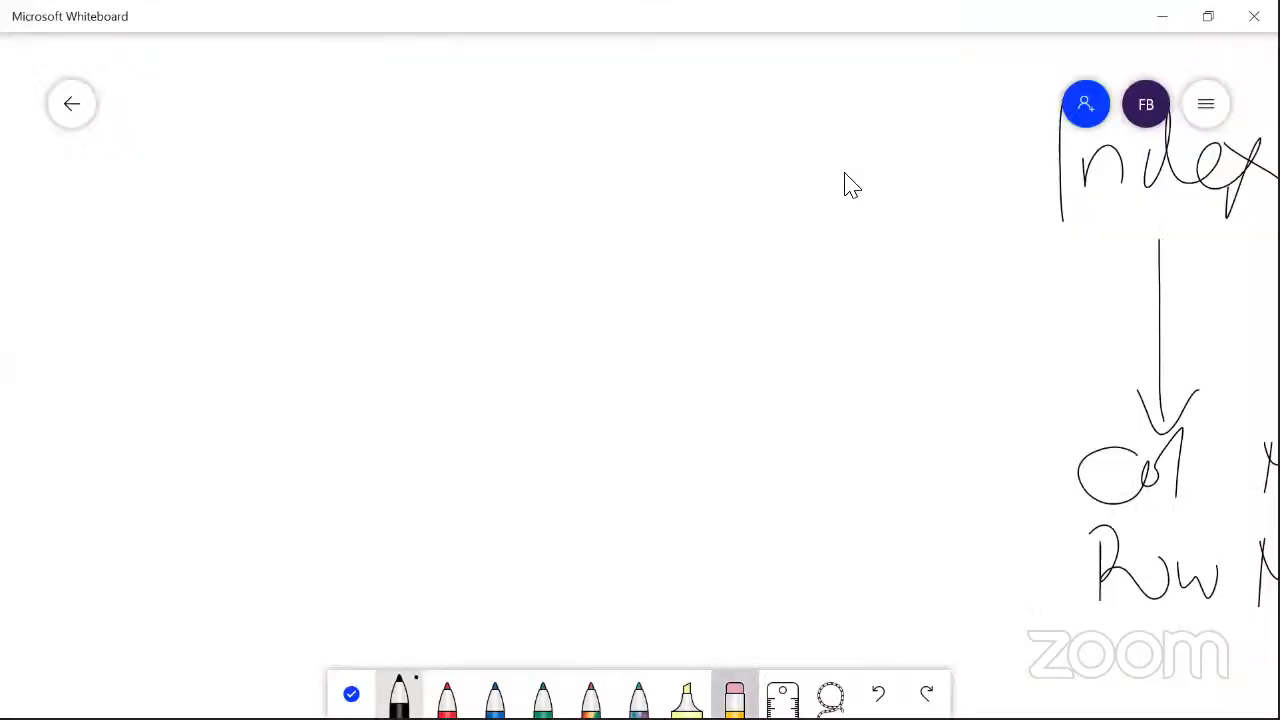
pyautogui.click(800, 646)
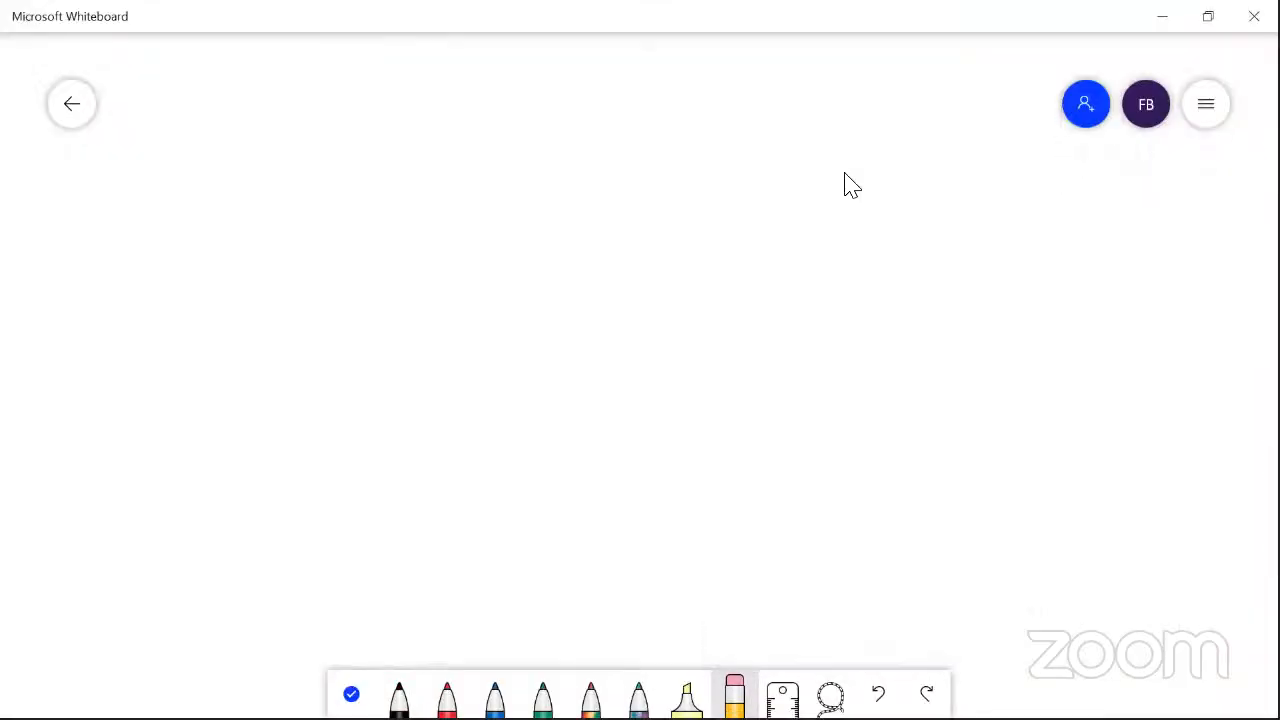
# Switch to the untitled Power BI Desktop report and connect it to the Super Store Data Excel workbook
pyautogui.hotkey('alt', 'Tab')
pyautogui.hotkey('alt', 'Tab')
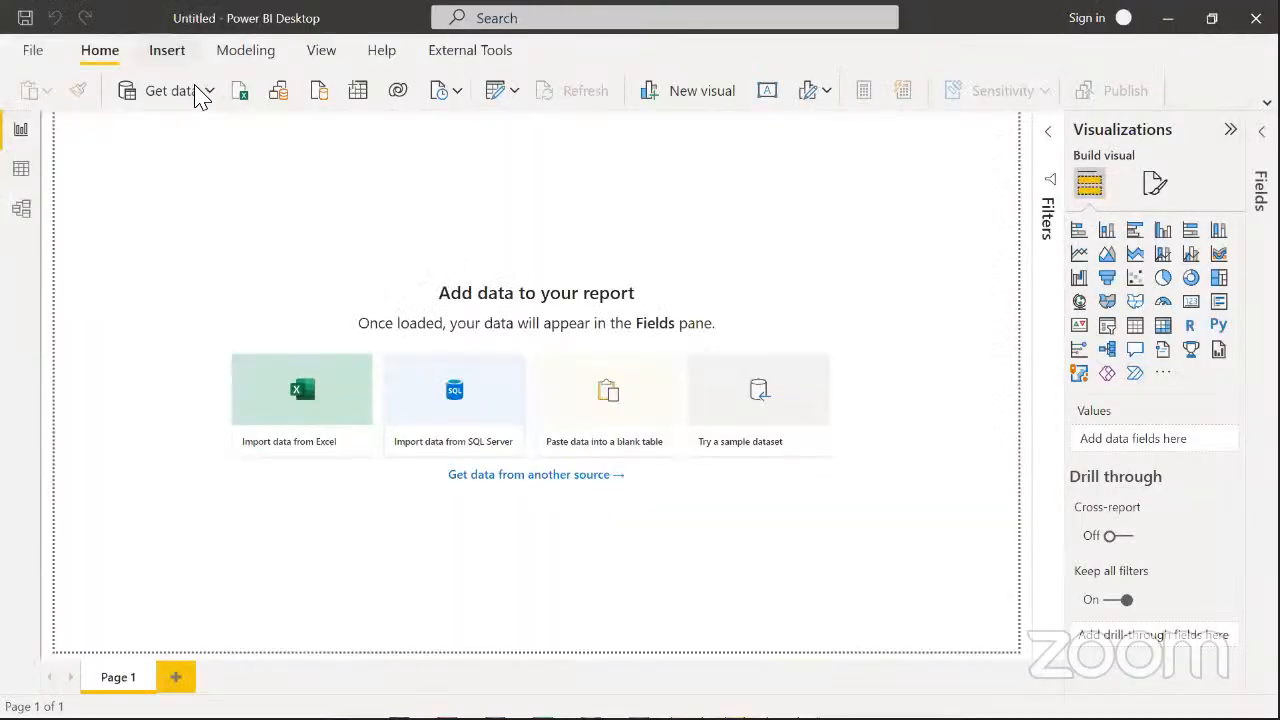
pyautogui.click(210, 92)
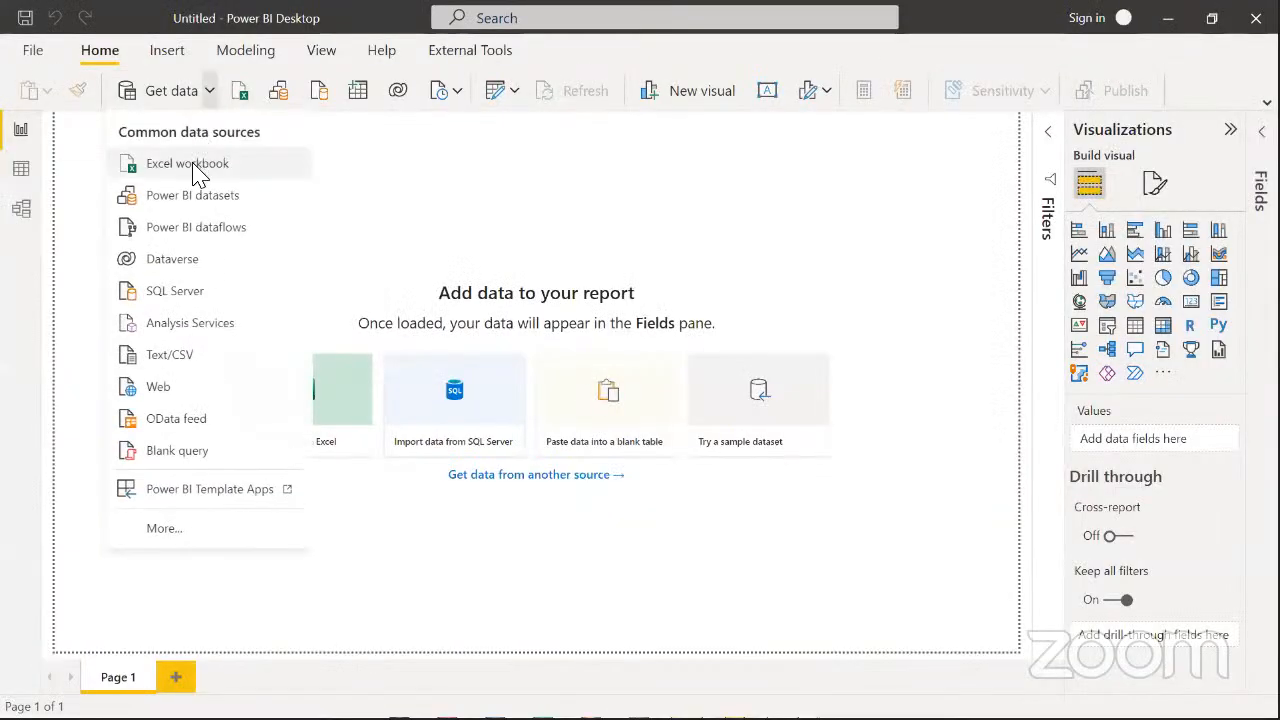
pyautogui.click(198, 172)
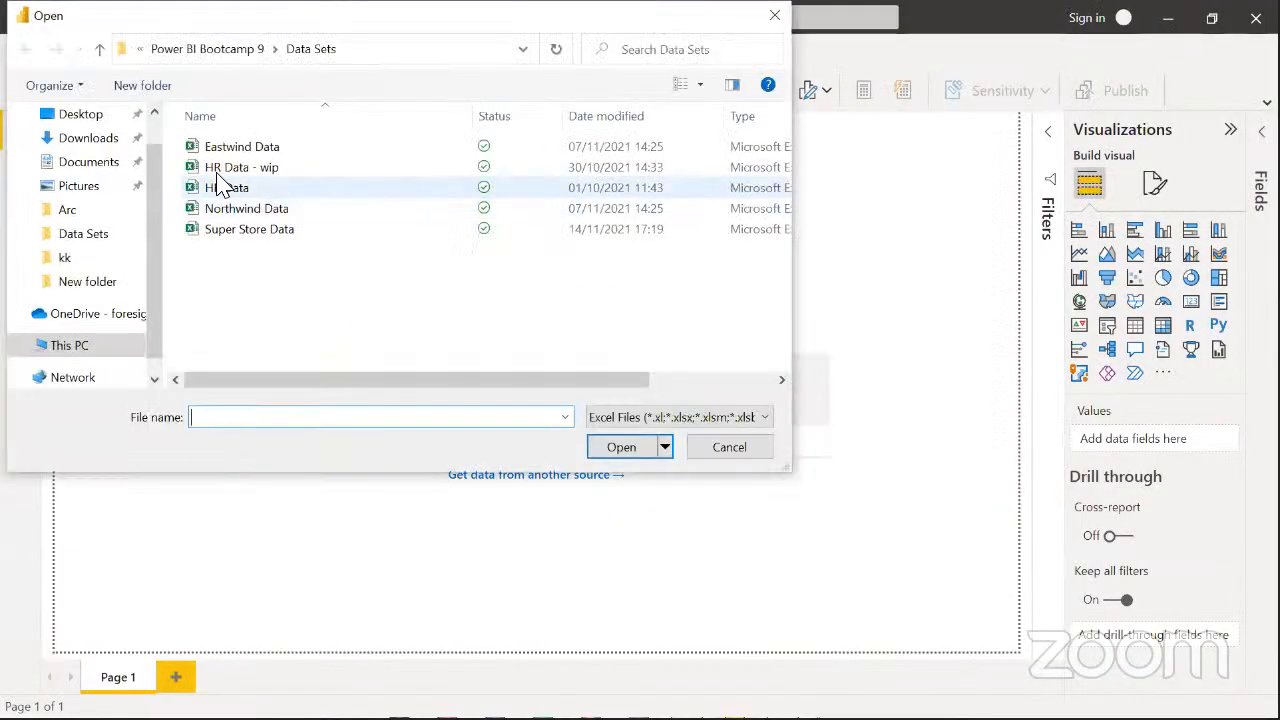
pyautogui.click(262, 231)
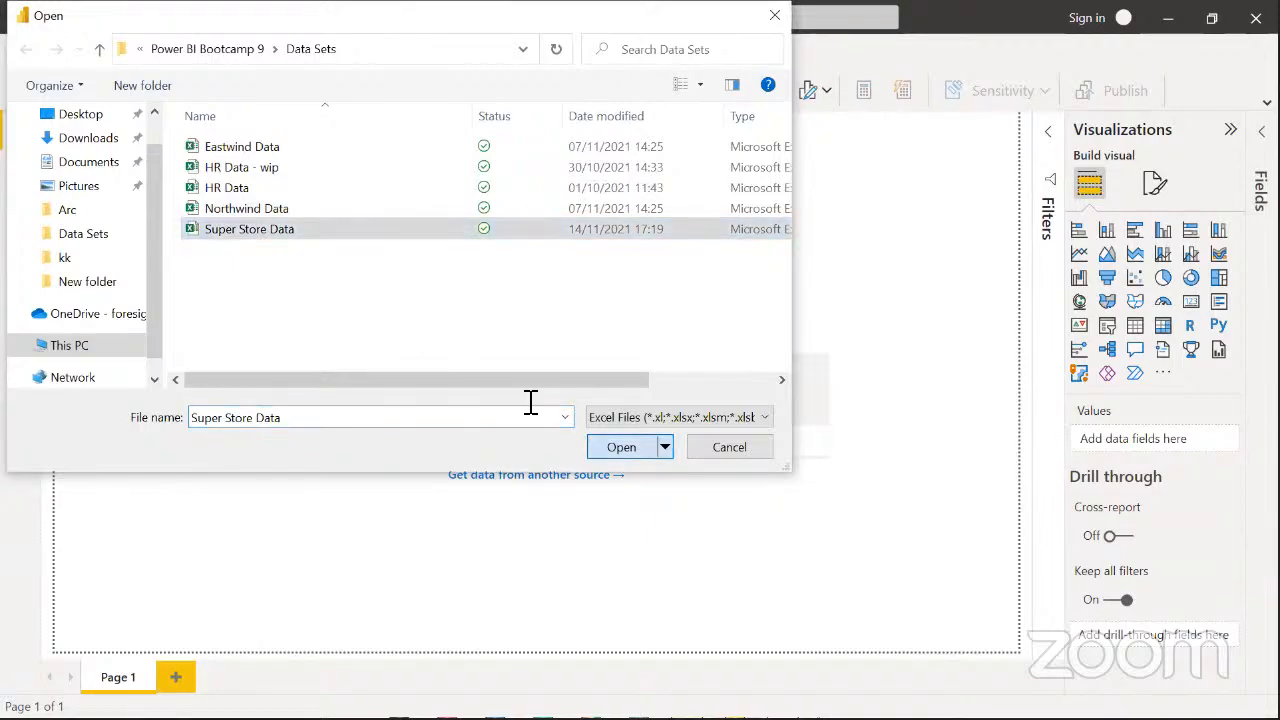
pyautogui.press('Return')
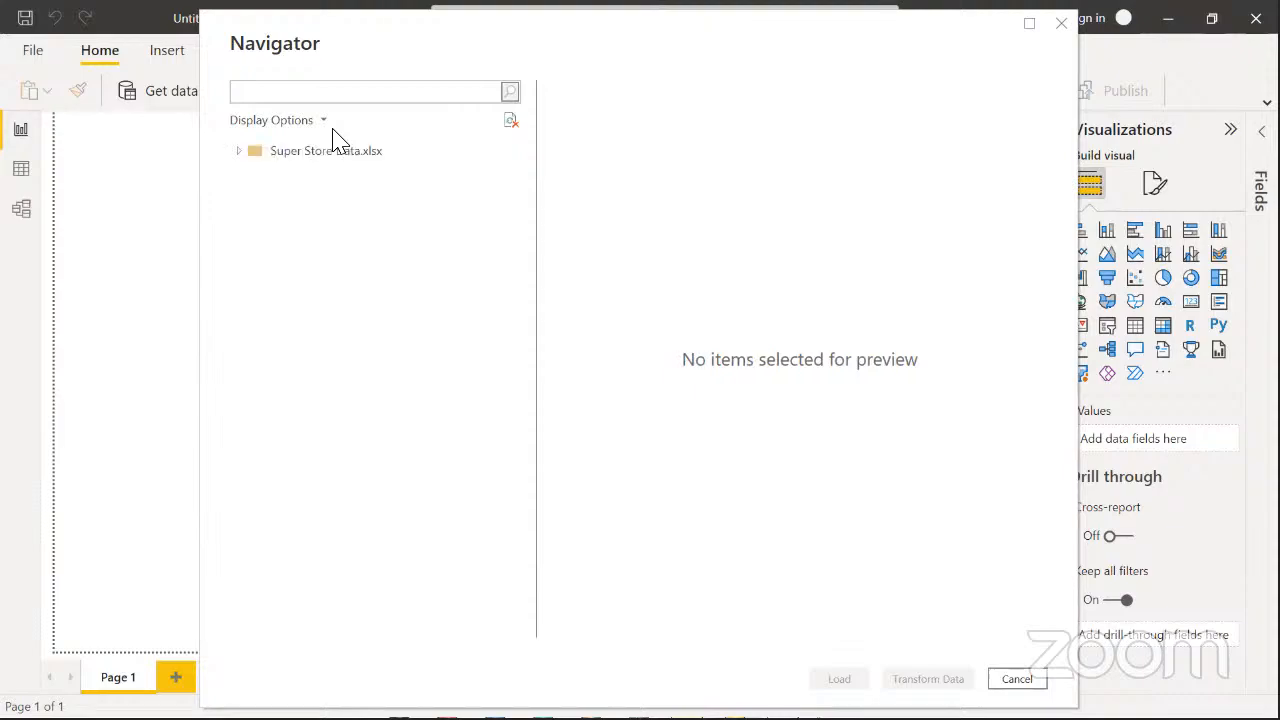
# Open the workbook's Orders table in Power Query Editor and dismiss the notice about the preview's age
pyautogui.click(261, 176)
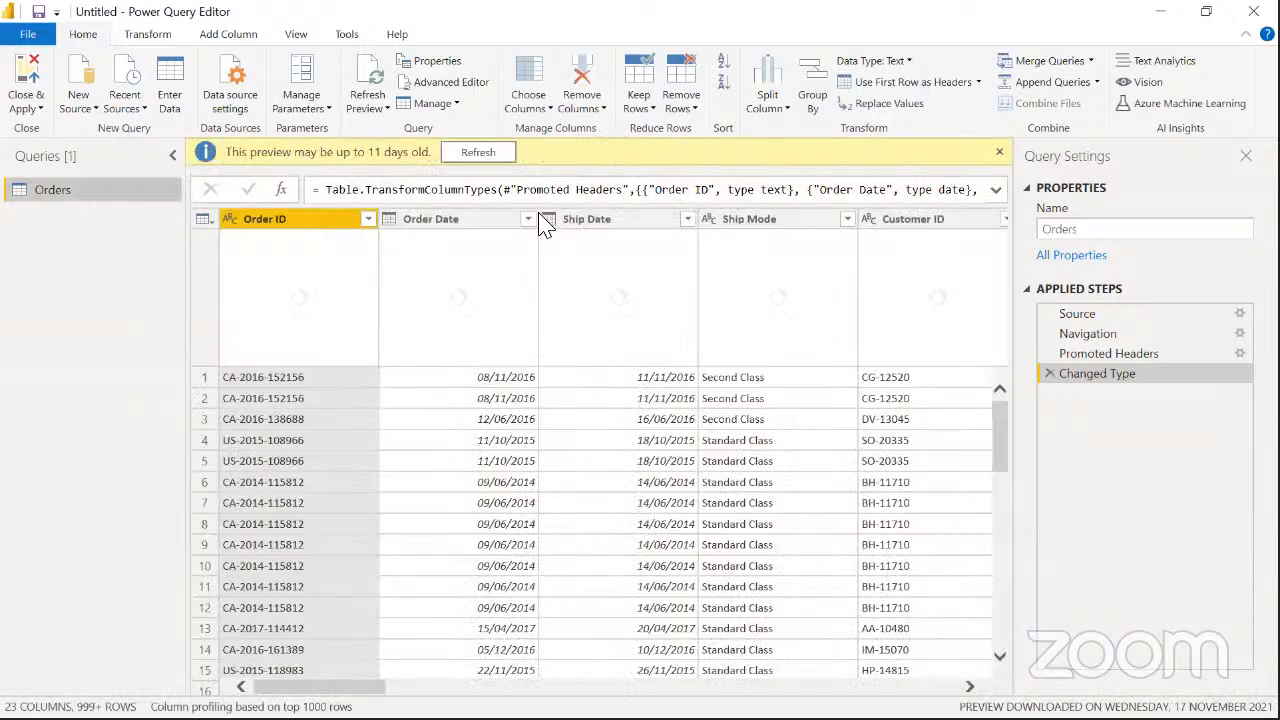
pyautogui.click(999, 152)
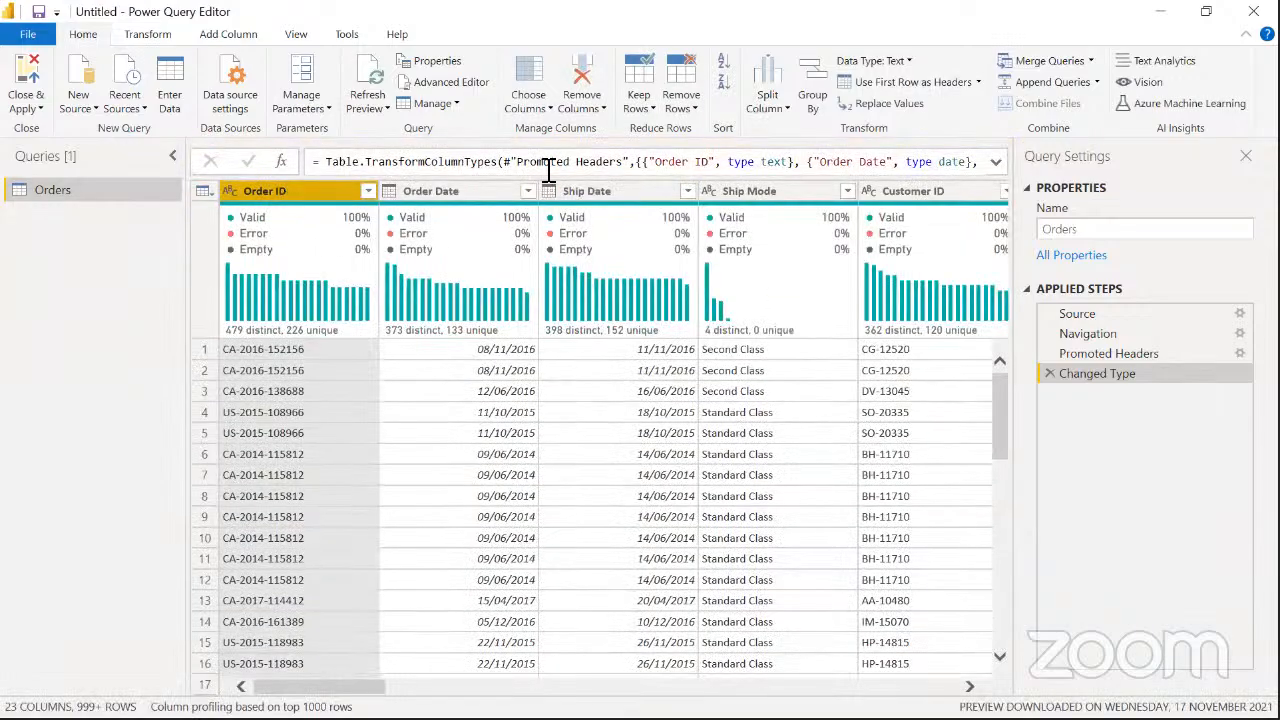
# Examine the Orders table's columns, including Order Date, Ship Date, Ship Mode, Sales, Product ID, Category and Sub-Category
pyautogui.click(470, 200)
pyautogui.click(625, 199)
pyautogui.click(807, 189)
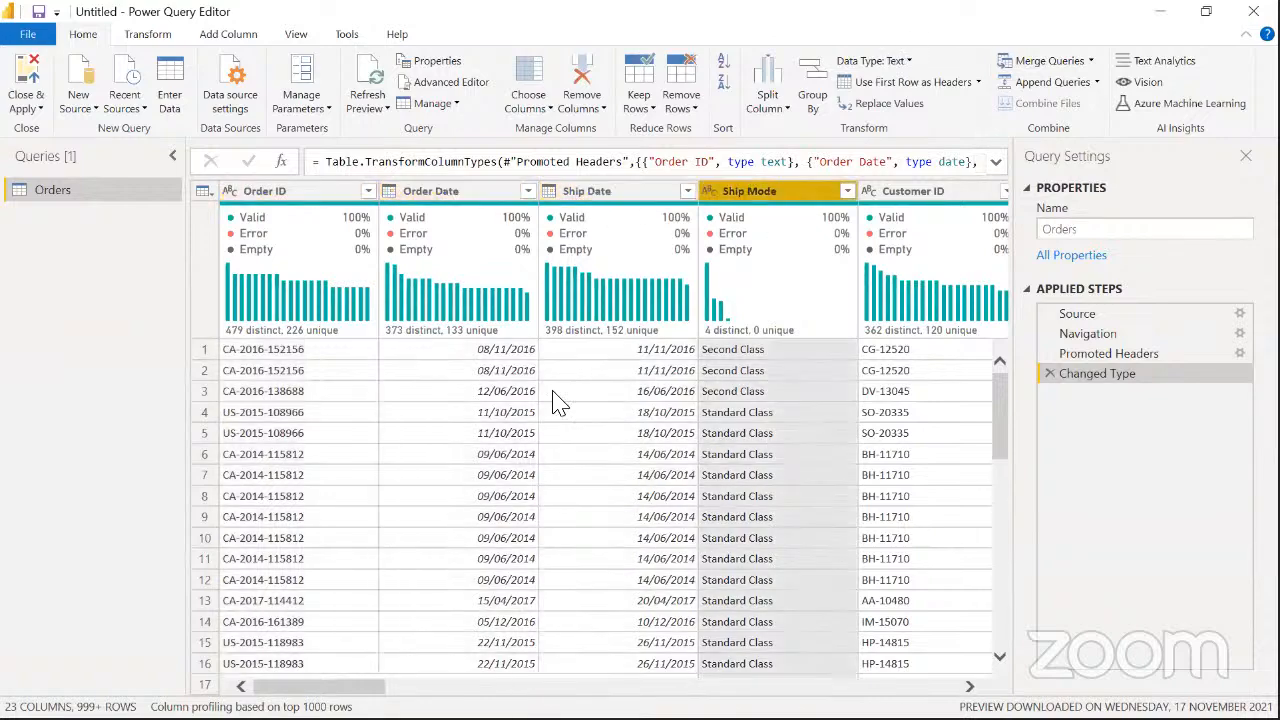
pyautogui.hscroll(10, 848, 418)
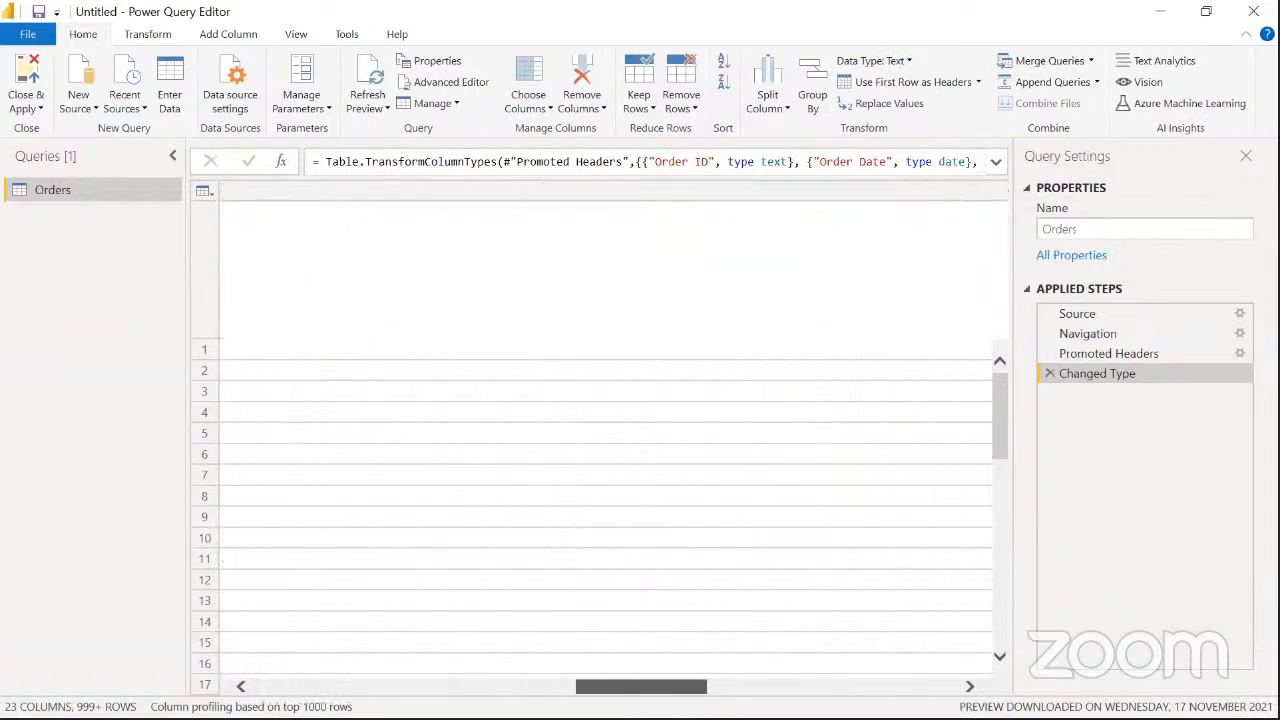
pyautogui.click(700, 193)
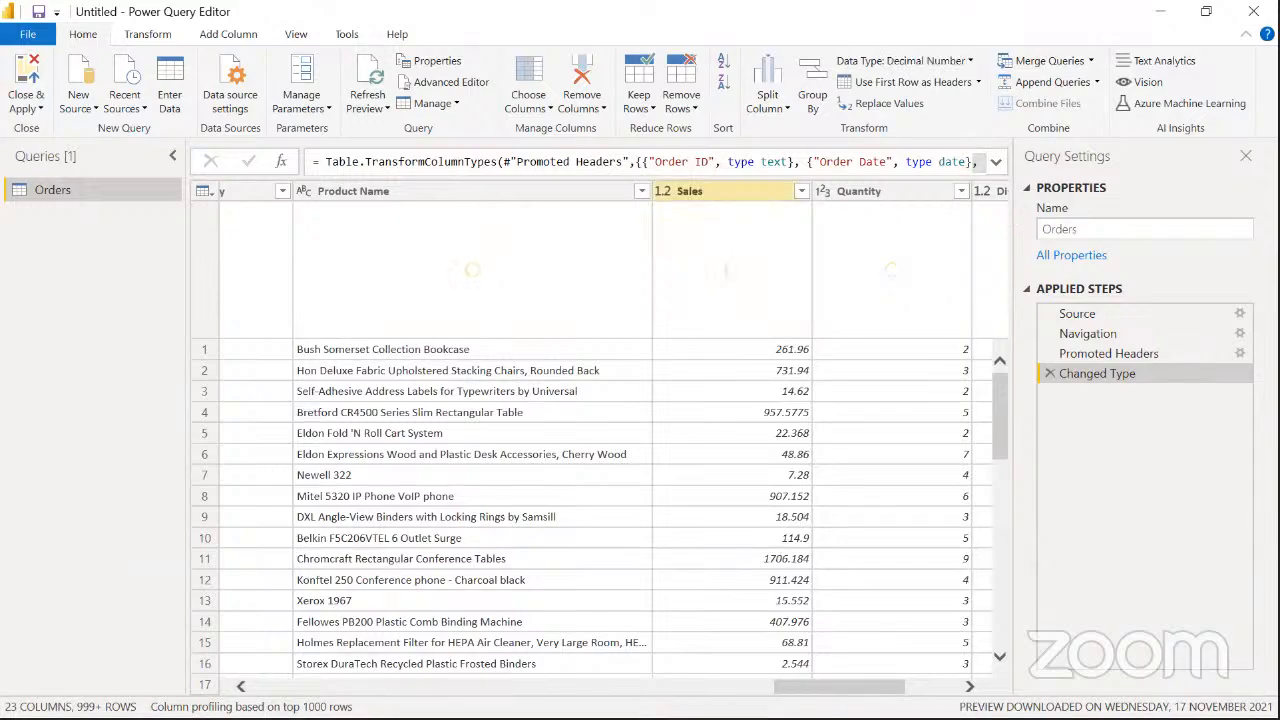
pyautogui.hscroll(-3, 848, 570)
pyautogui.hscroll(-4, 614, 448)
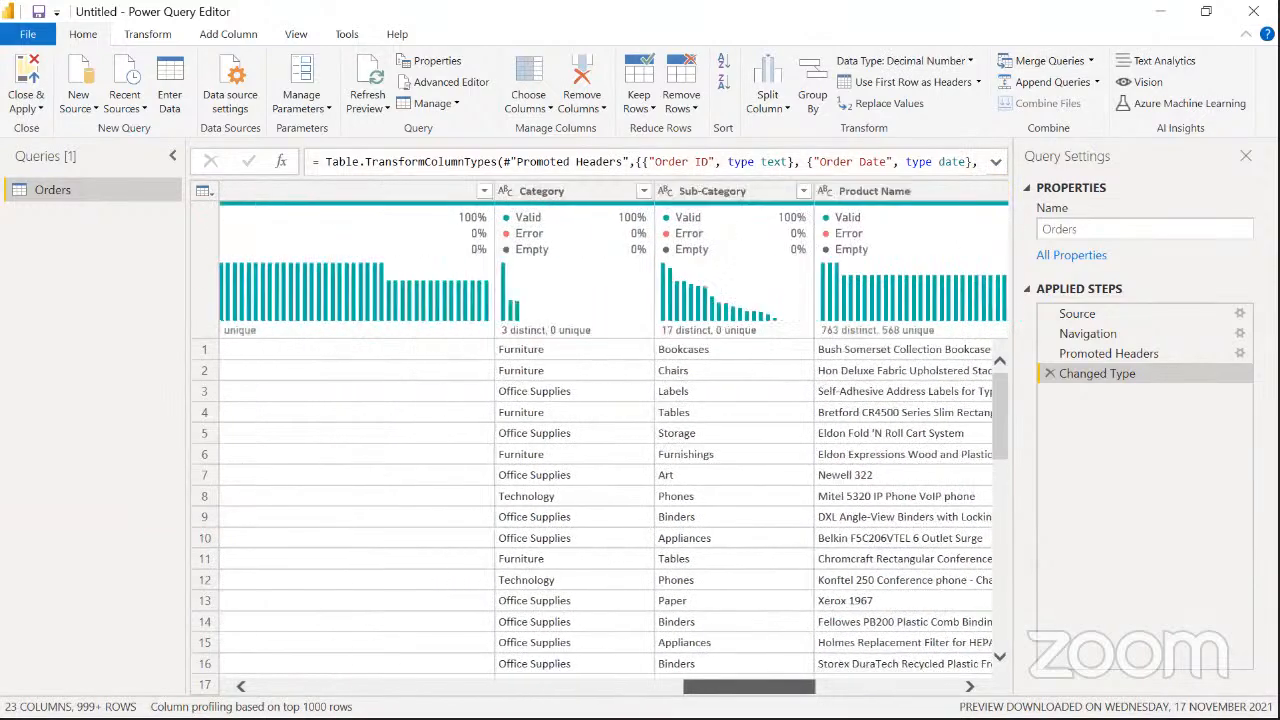
pyautogui.hscroll(-3, 613, 437)
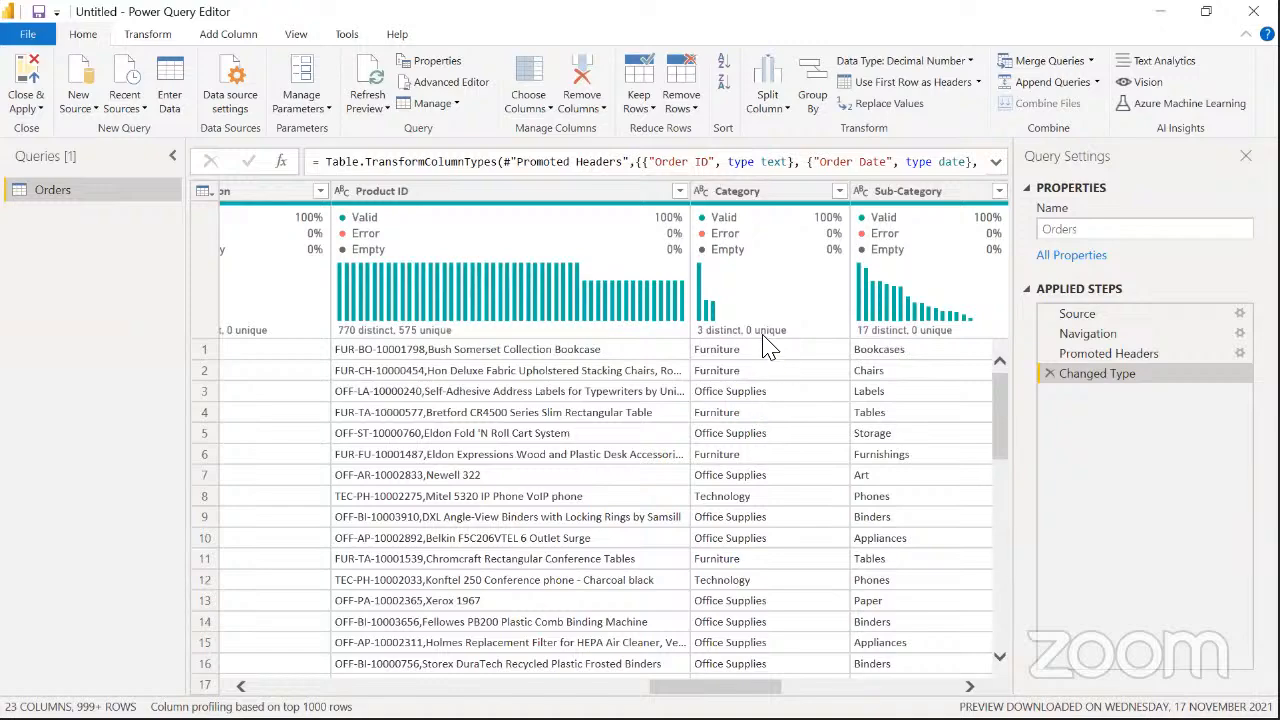
pyautogui.click(875, 195)
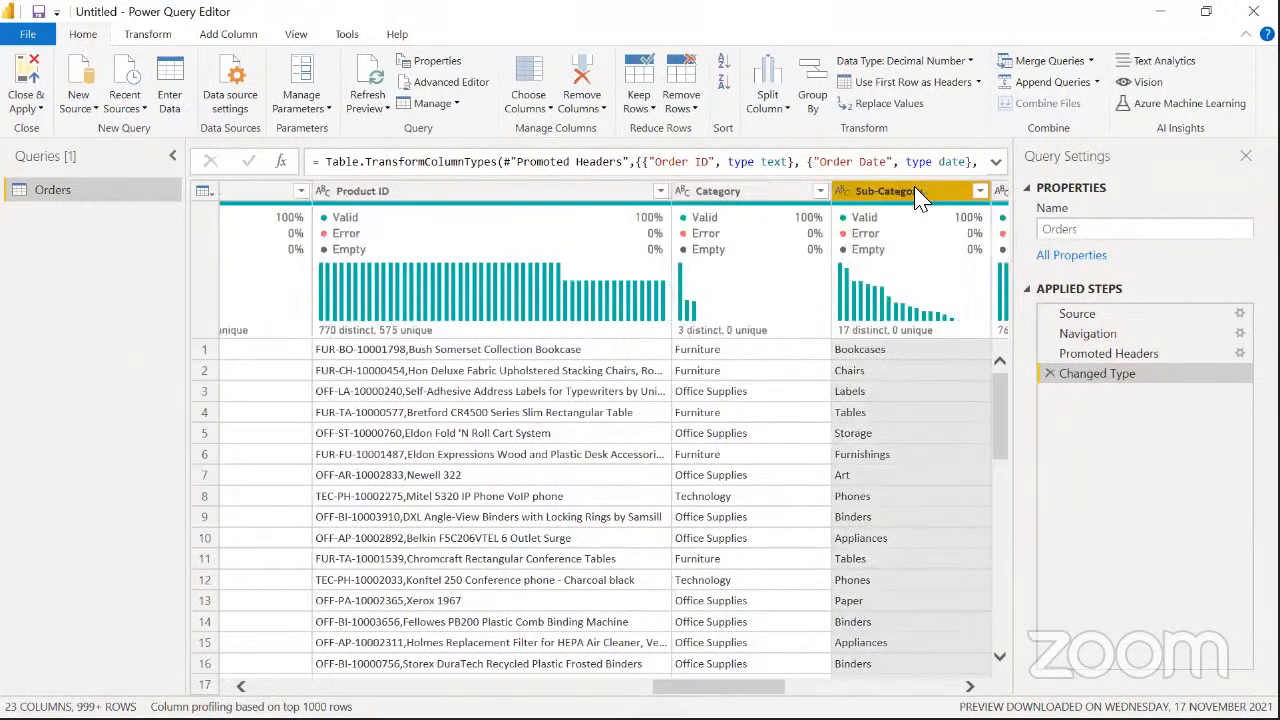
pyautogui.click(785, 386)
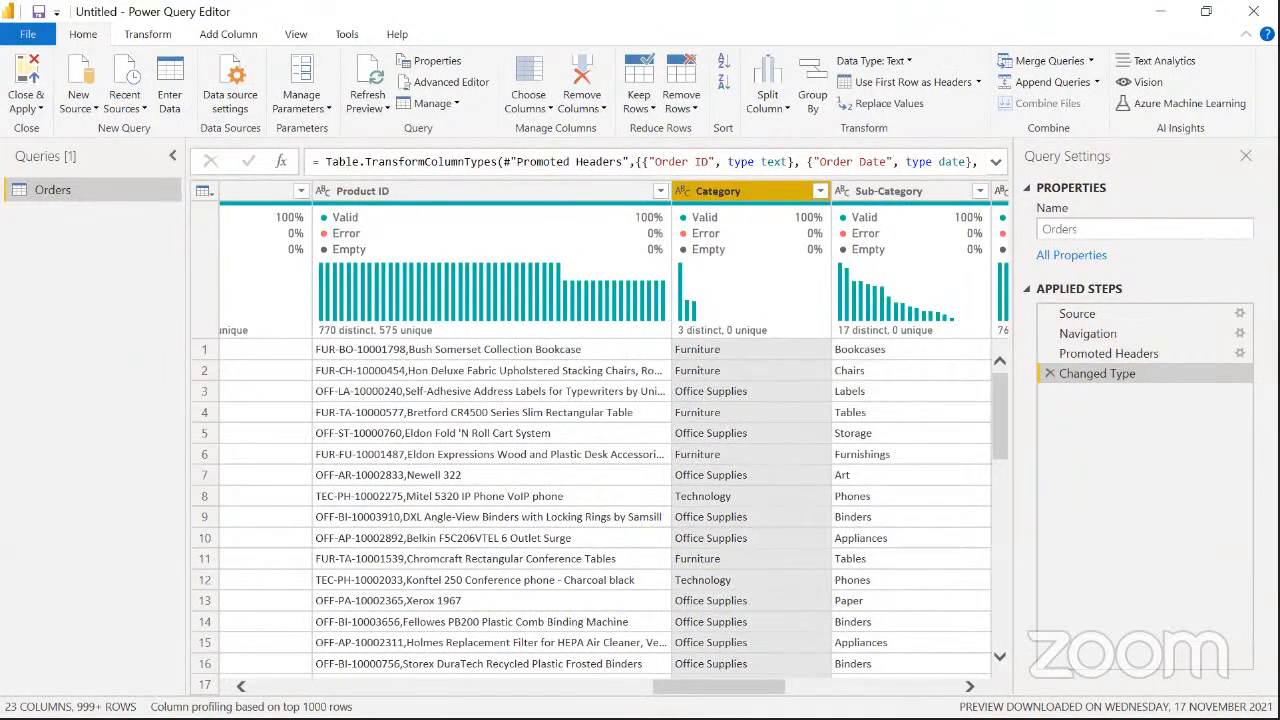
# Examine the Orders table's columns from Region back to Segment, including Postal Code, State, City and Sales Team Manager
pyautogui.hscroll(-5, 600, 400)
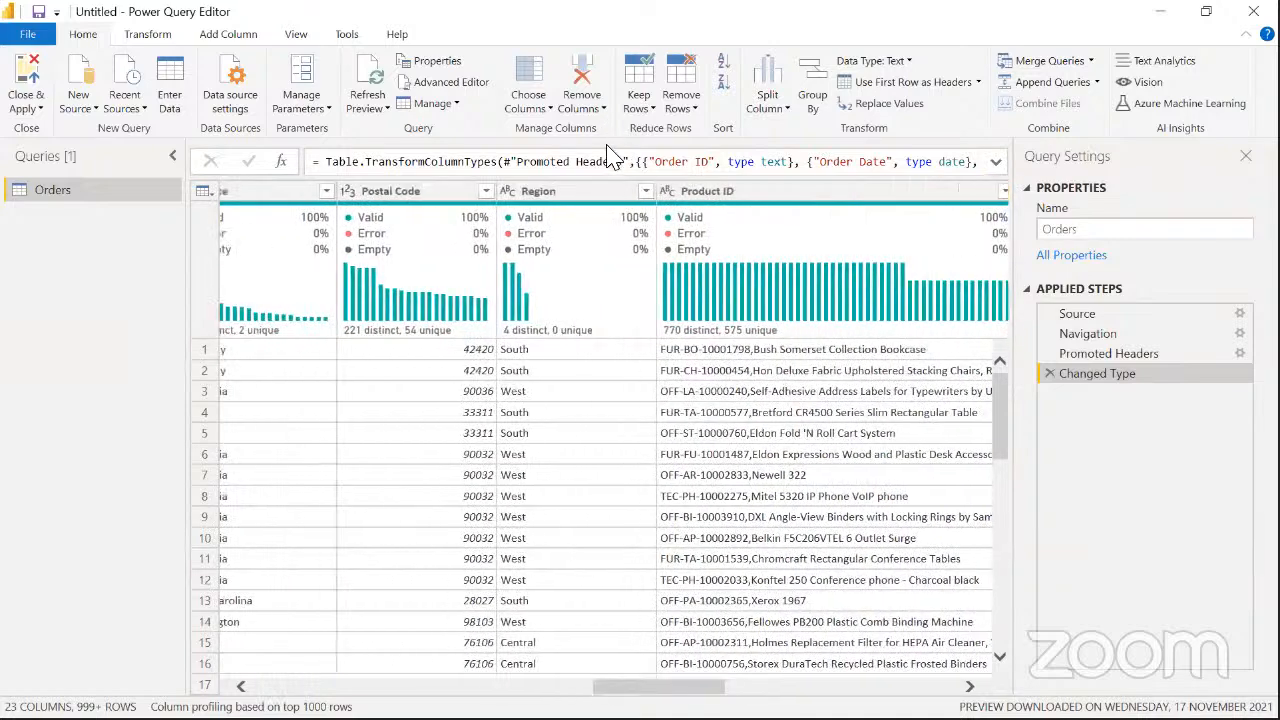
pyautogui.click(603, 199)
pyautogui.hscroll(-7, 600, 450)
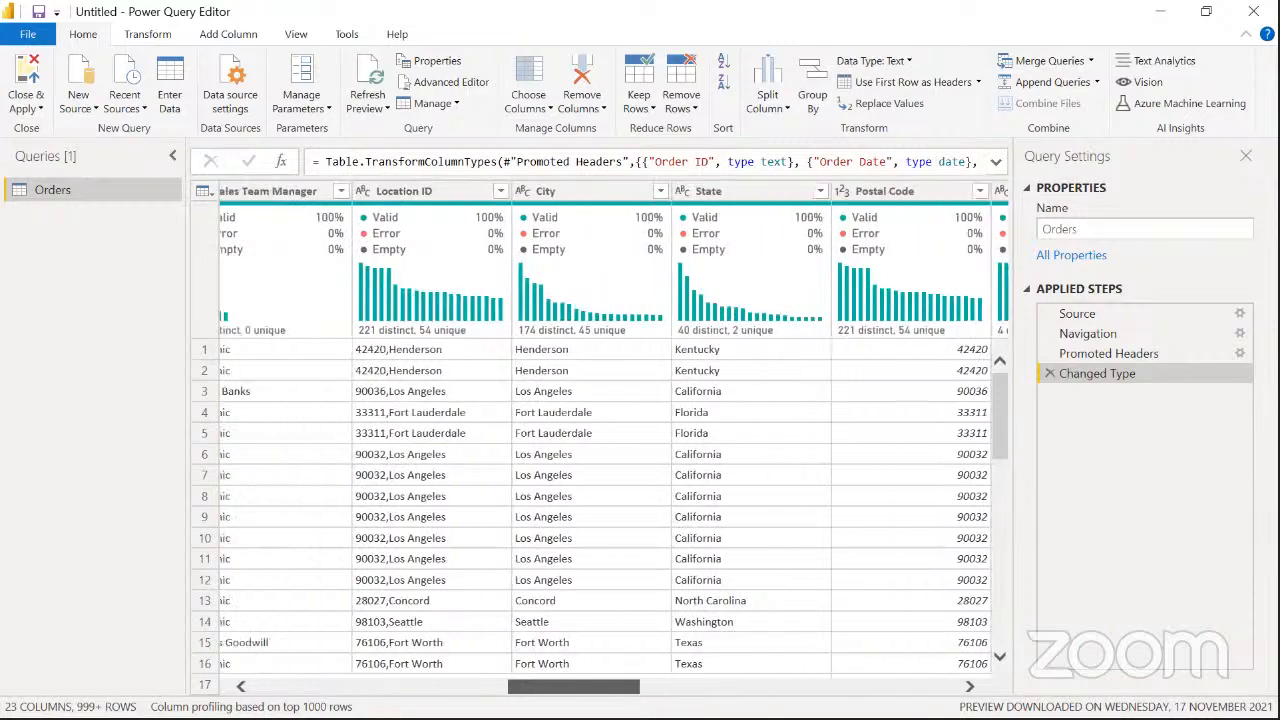
pyautogui.hscroll(-6, 600, 450)
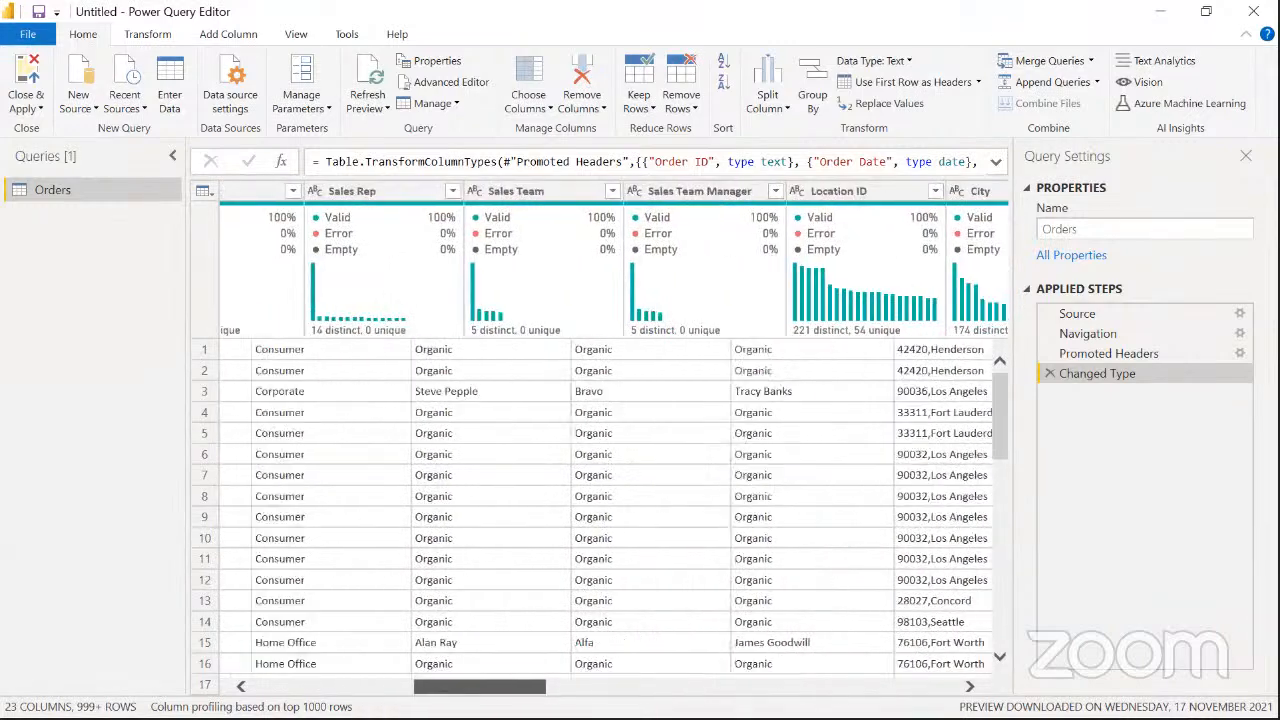
pyautogui.hscroll(-3, 480, 687)
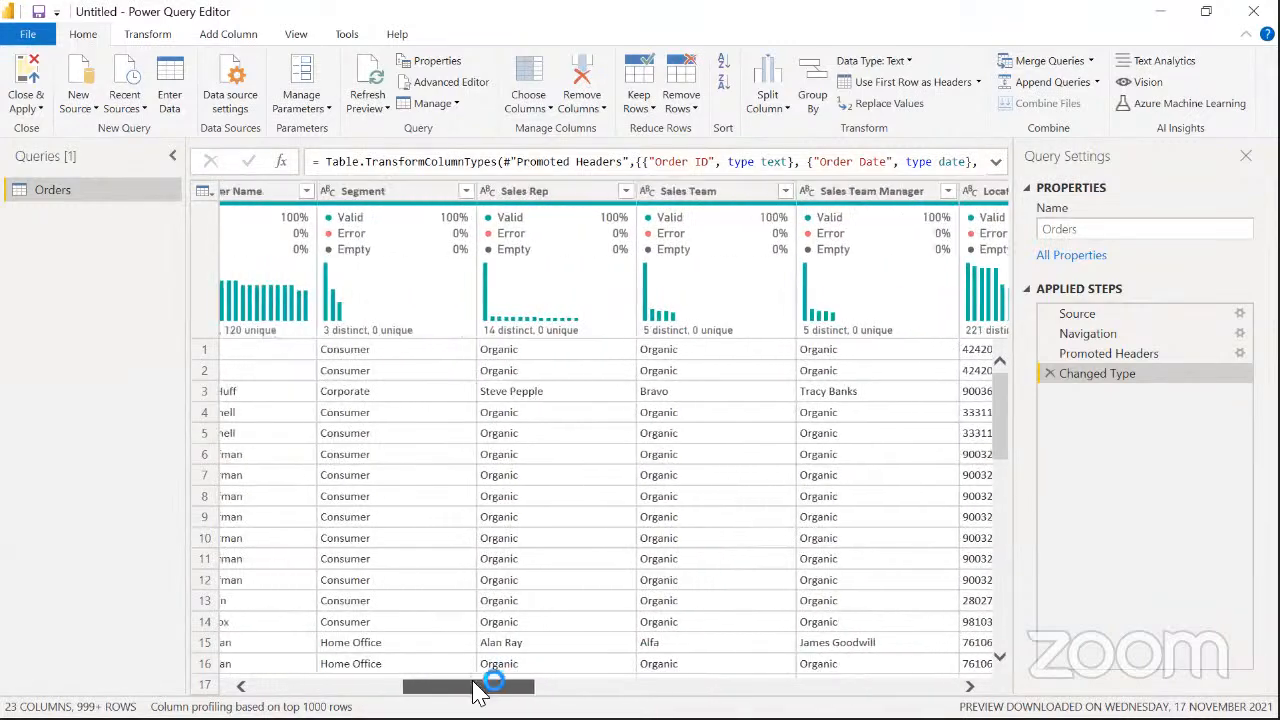
pyautogui.click(423, 200)
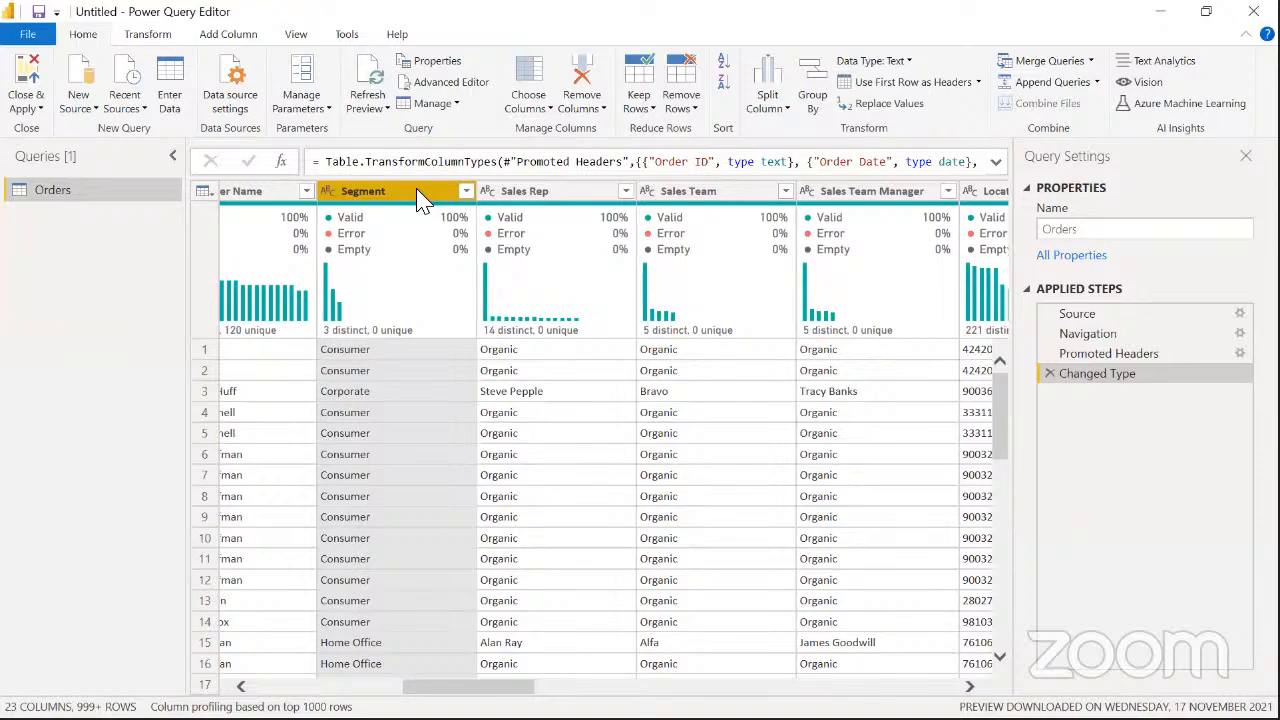
# Switch to Microsoft Whiteboard and handwrite "1) Table" as the first item of a list on the canvas
pyautogui.hotkey('alt', 'Tab')
pyautogui.press('Tab')
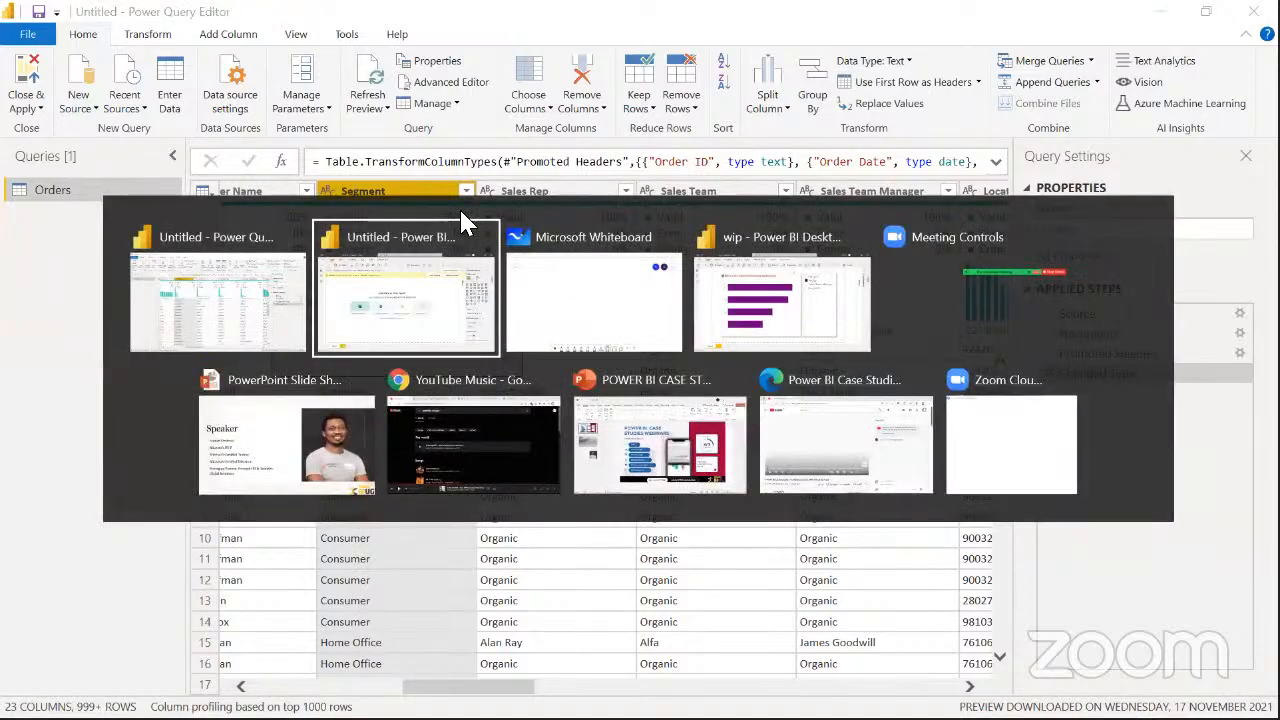
pyautogui.hotkey('alt', 'w')
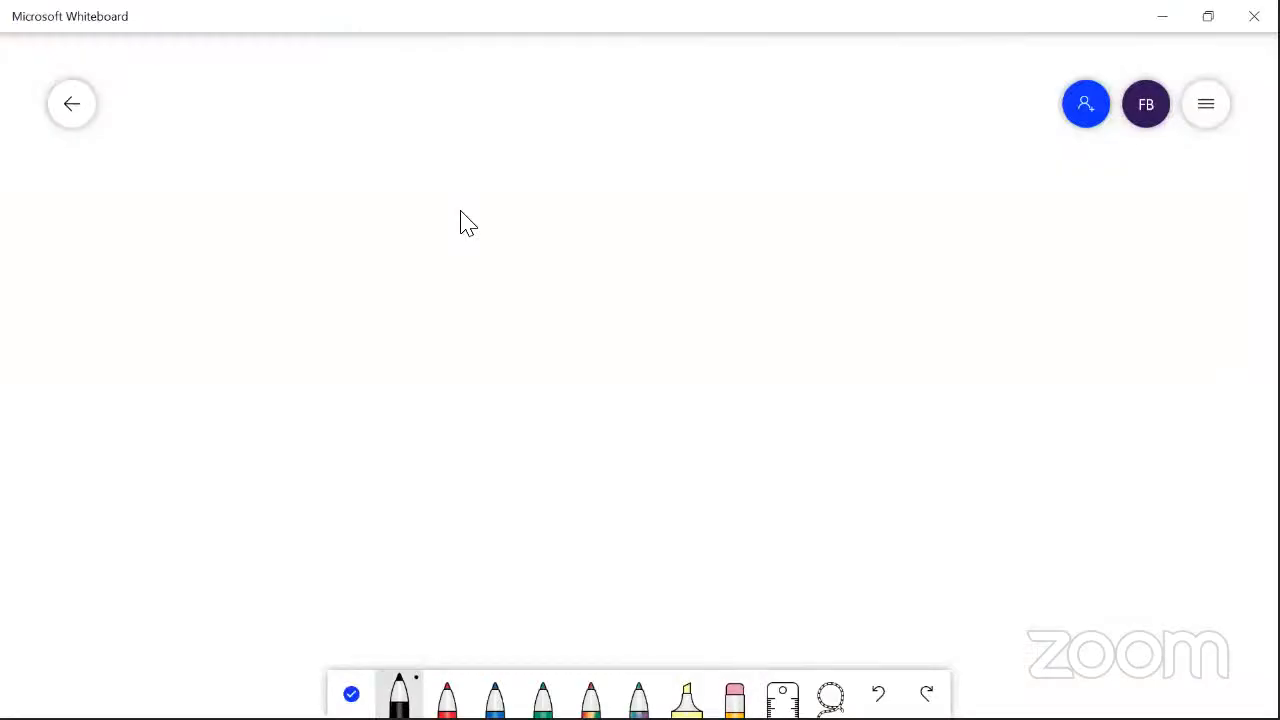
pyautogui.moveTo(227, 113); pyautogui.dragTo(224, 160)
pyautogui.moveTo(220, 77)
pyautogui.mouseDown()
pyautogui.moveTo(229, 184)
pyautogui.moveTo(212, 190)
pyautogui.mouseUp()
pyautogui.moveTo(322, 105); pyautogui.dragTo(320, 174)
pyautogui.moveTo(271, 95)
pyautogui.mouseDown()
pyautogui.moveTo(409, 61)
pyautogui.moveTo(428, 138)
pyautogui.mouseUp()
pyautogui.moveTo(486, 70)
pyautogui.mouseDown()
pyautogui.moveTo(446, 140)
pyautogui.moveTo(595, 125)
pyautogui.mouseUp()
# Handwrite "2) Select Col (slicers)" as the second list item, below the Table item
pyautogui.moveTo(216, 238); pyautogui.dragTo(258, 256)
pyautogui.moveTo(236, 186)
pyautogui.mouseDown()
pyautogui.moveTo(270, 298)
pyautogui.moveTo(240, 311)
pyautogui.mouseUp()
pyautogui.moveTo(393, 210)
pyautogui.mouseDown()
pyautogui.moveTo(368, 292)
pyautogui.moveTo(418, 226)
pyautogui.moveTo(426, 280)
pyautogui.mouseUp()
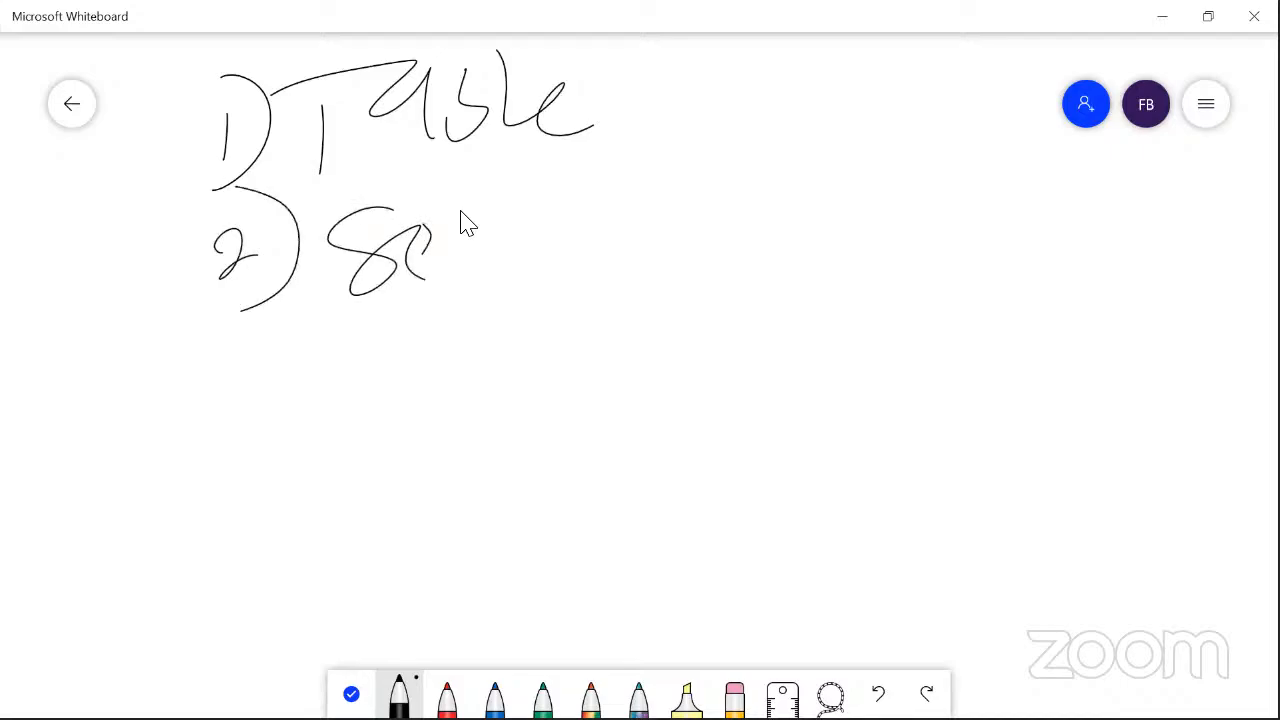
pyautogui.moveTo(462, 205); pyautogui.dragTo(455, 285)
pyautogui.moveTo(455, 285)
pyautogui.mouseDown()
pyautogui.moveTo(492, 240)
pyautogui.moveTo(476, 242)
pyautogui.mouseUp()
pyautogui.moveTo(513, 280)
pyautogui.mouseDown()
pyautogui.moveTo(571, 205)
pyautogui.moveTo(552, 310)
pyautogui.mouseUp()
pyautogui.moveTo(538, 266); pyautogui.dragTo(592, 236)
pyautogui.moveTo(646, 192); pyautogui.dragTo(686, 282)
pyautogui.moveTo(700, 196); pyautogui.dragTo(686, 282)
pyautogui.moveTo(742, 190)
pyautogui.mouseDown()
pyautogui.moveTo(804, 134)
pyautogui.moveTo(780, 332)
pyautogui.mouseUp()
pyautogui.moveTo(830, 219)
pyautogui.mouseDown()
pyautogui.moveTo(775, 232)
pyautogui.moveTo(780, 286)
pyautogui.mouseUp()
pyautogui.moveTo(845, 187); pyautogui.dragTo(843, 270)
pyautogui.moveTo(874, 246); pyautogui.dragTo(871, 266)
pyautogui.moveTo(922, 224)
pyautogui.mouseDown()
pyautogui.moveTo(884, 264)
pyautogui.moveTo(938, 250)
pyautogui.mouseUp()
pyautogui.moveTo(954, 252)
pyautogui.mouseDown()
pyautogui.moveTo(960, 276)
pyautogui.moveTo(968, 242)
pyautogui.moveTo(992, 244)
pyautogui.moveTo(974, 276)
pyautogui.mouseUp()
pyautogui.moveTo(972, 156); pyautogui.dragTo(982, 338)
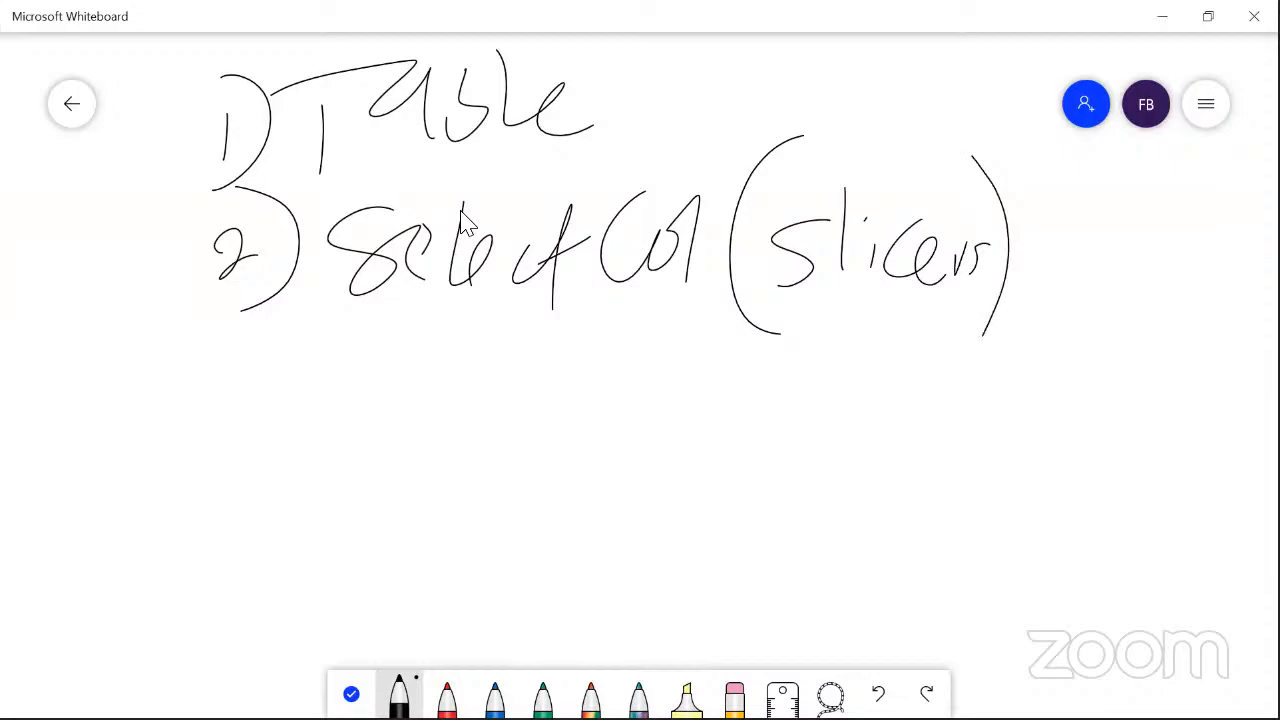
# Handwrite "3) Dynamic Axis" as the third list item
pyautogui.moveTo(222, 368)
pyautogui.mouseDown()
pyautogui.moveTo(242, 410)
pyautogui.moveTo(226, 422)
pyautogui.mouseUp()
pyautogui.moveTo(228, 318); pyautogui.dragTo(232, 456)
pyautogui.moveTo(325, 350); pyautogui.dragTo(325, 440)
pyautogui.moveTo(340, 322)
pyautogui.mouseDown()
pyautogui.moveTo(354, 420)
pyautogui.moveTo(338, 432)
pyautogui.mouseUp()
pyautogui.moveTo(394, 366)
pyautogui.mouseDown()
pyautogui.moveTo(424, 368)
pyautogui.moveTo(410, 458)
pyautogui.mouseUp()
pyautogui.moveTo(450, 418)
pyautogui.mouseDown()
pyautogui.moveTo(452, 374)
pyautogui.moveTo(490, 420)
pyautogui.mouseUp()
pyautogui.moveTo(530, 376)
pyautogui.mouseDown()
pyautogui.moveTo(528, 420)
pyautogui.moveTo(596, 380)
pyautogui.moveTo(604, 424)
pyautogui.mouseUp()
pyautogui.moveTo(625, 382)
pyautogui.mouseDown()
pyautogui.moveTo(625, 424)
pyautogui.moveTo(646, 440)
pyautogui.mouseUp()
pyautogui.moveTo(654, 406); pyautogui.dragTo(690, 408)
pyautogui.moveTo(774, 350)
pyautogui.mouseDown()
pyautogui.moveTo(738, 422)
pyautogui.moveTo(784, 436)
pyautogui.mouseUp()
pyautogui.moveTo(794, 394); pyautogui.dragTo(836, 384)
pyautogui.moveTo(850, 380)
pyautogui.mouseDown()
pyautogui.moveTo(810, 432)
pyautogui.moveTo(862, 408)
pyautogui.mouseUp()
pyautogui.moveTo(880, 378); pyautogui.dragTo(876, 428)
pyautogui.moveTo(934, 390); pyautogui.dragTo(918, 430)
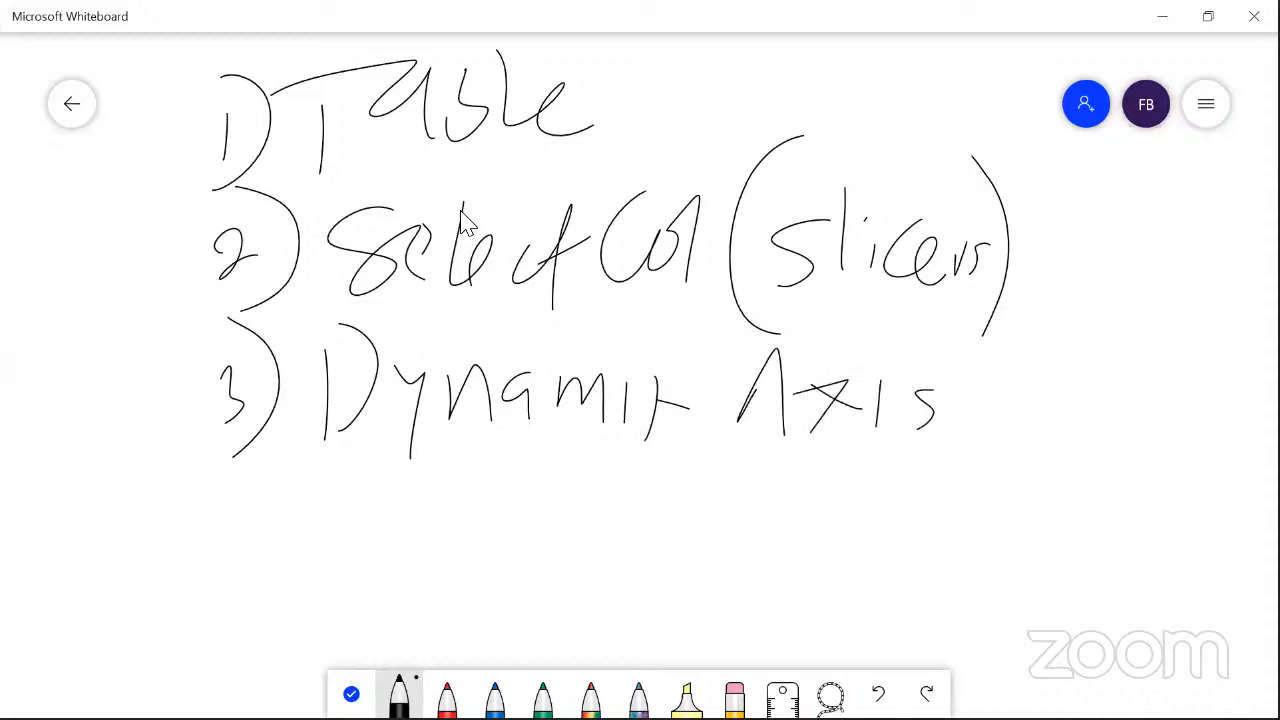
# Mark each of the three list items with a short stroke and draw a frame around the whole list
pyautogui.moveTo(618, 114); pyautogui.dragTo(683, 86)
pyautogui.moveTo(698, 158); pyautogui.dragTo(667, 185)
pyautogui.moveTo(706, 330); pyautogui.dragTo(675, 355)
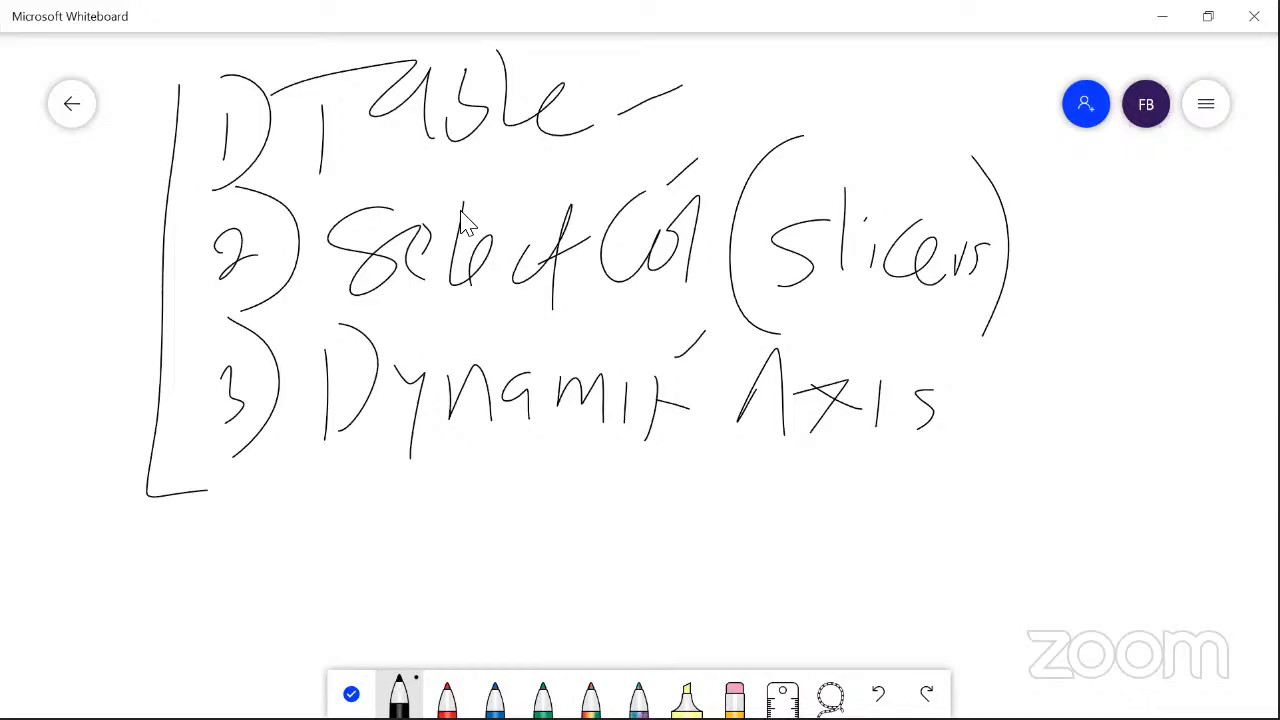
pyautogui.moveTo(208, 490)
pyautogui.mouseDown()
pyautogui.moveTo(1002, 343)
pyautogui.moveTo(435, 50)
pyautogui.moveTo(138, 92)
pyautogui.mouseUp()
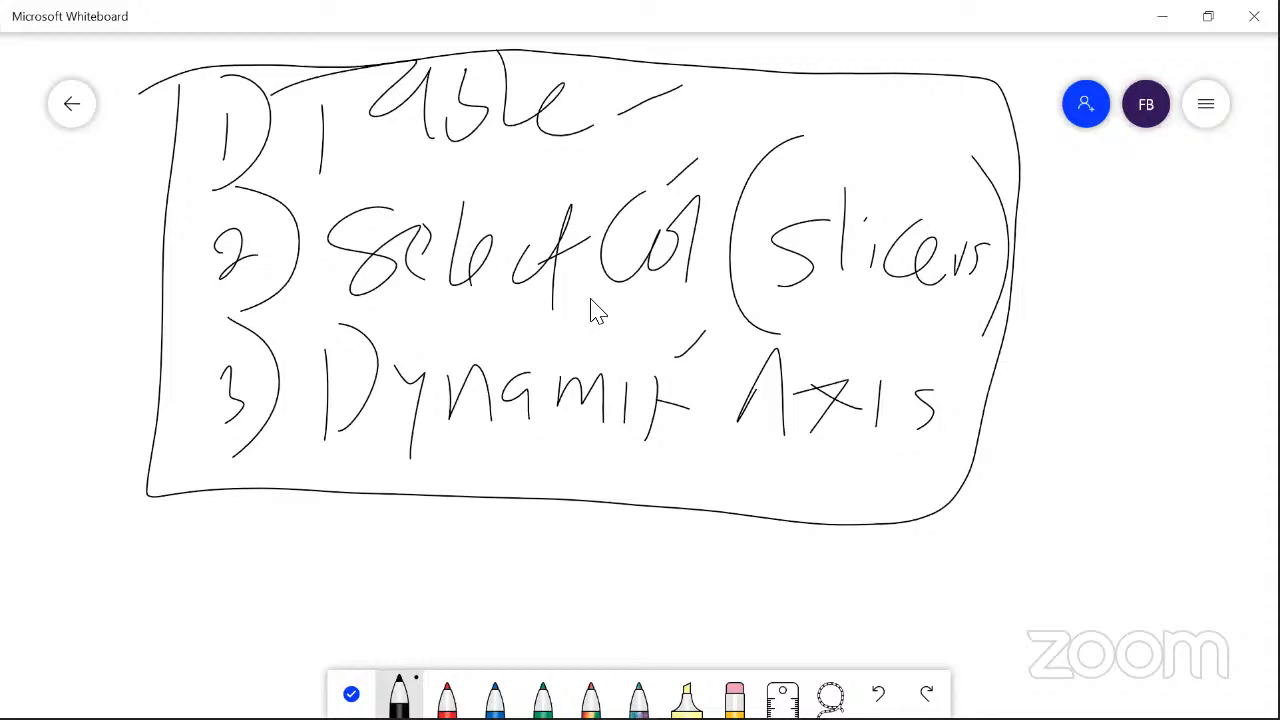
# Switch to Power Query Editor and check the first columns of the Orders table, selecting Order ID
pyautogui.hotkey('alt', 'Tab')
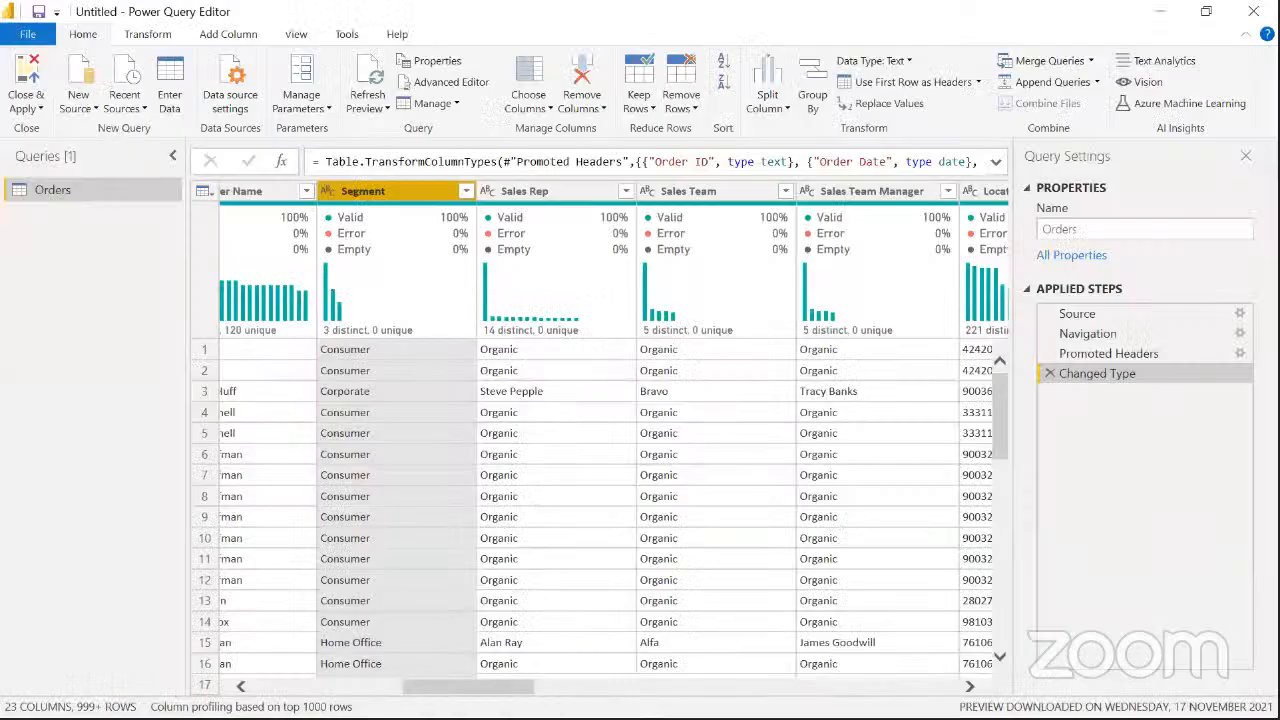
pyautogui.hscroll(-5, 320, 205)
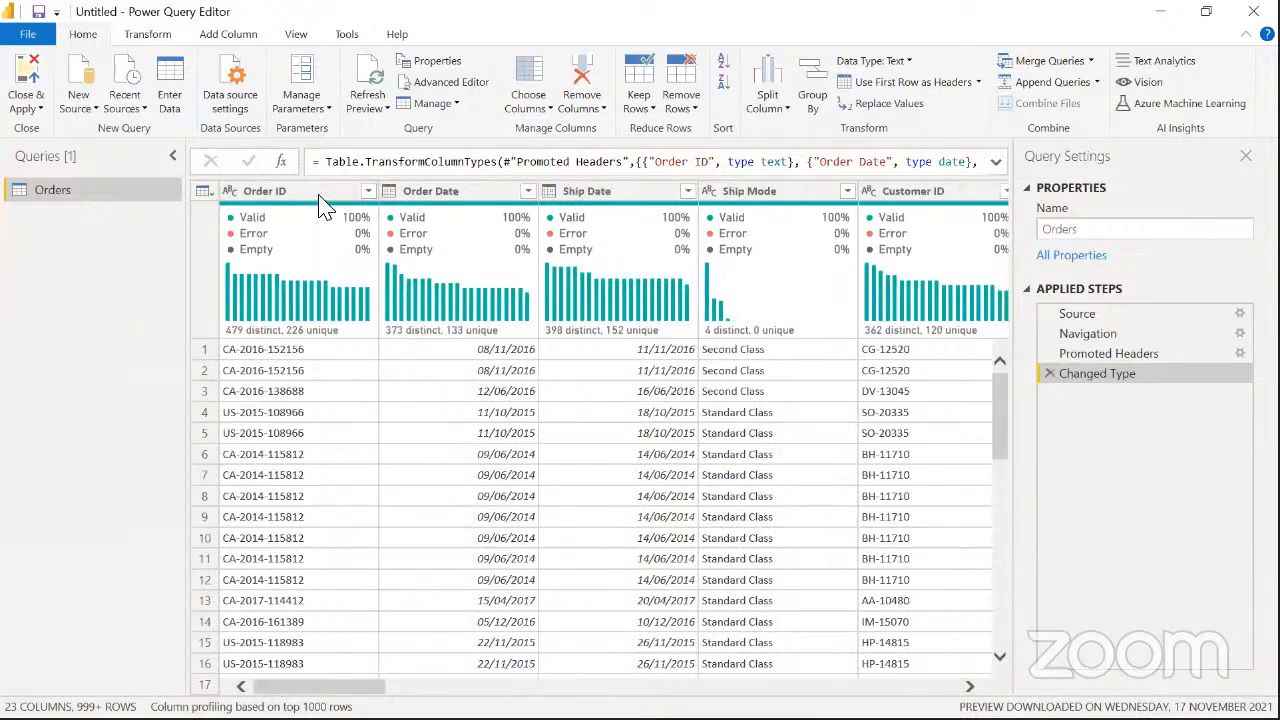
pyautogui.click(320, 195)
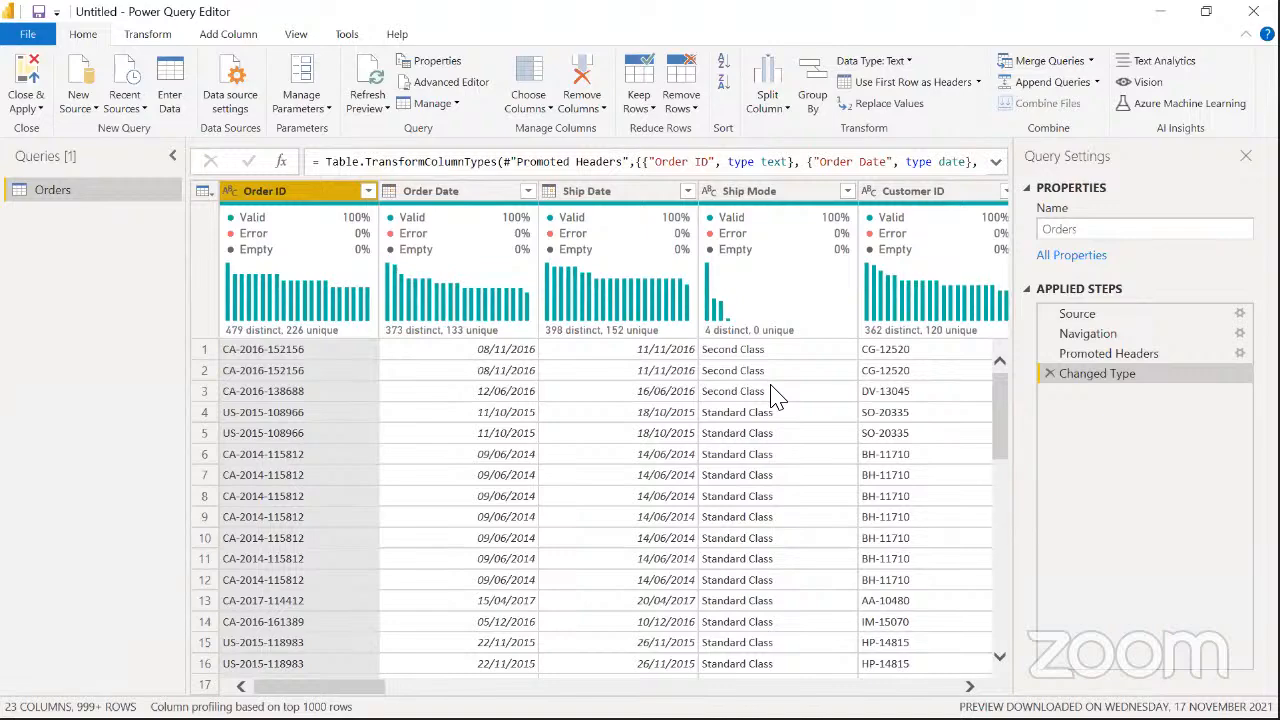
# Switch to Microsoft Whiteboard, draw a line out from the slicers note, and handwrite "Region" and "Segment" beside it
pyautogui.hotkey('alt', 'Tab')
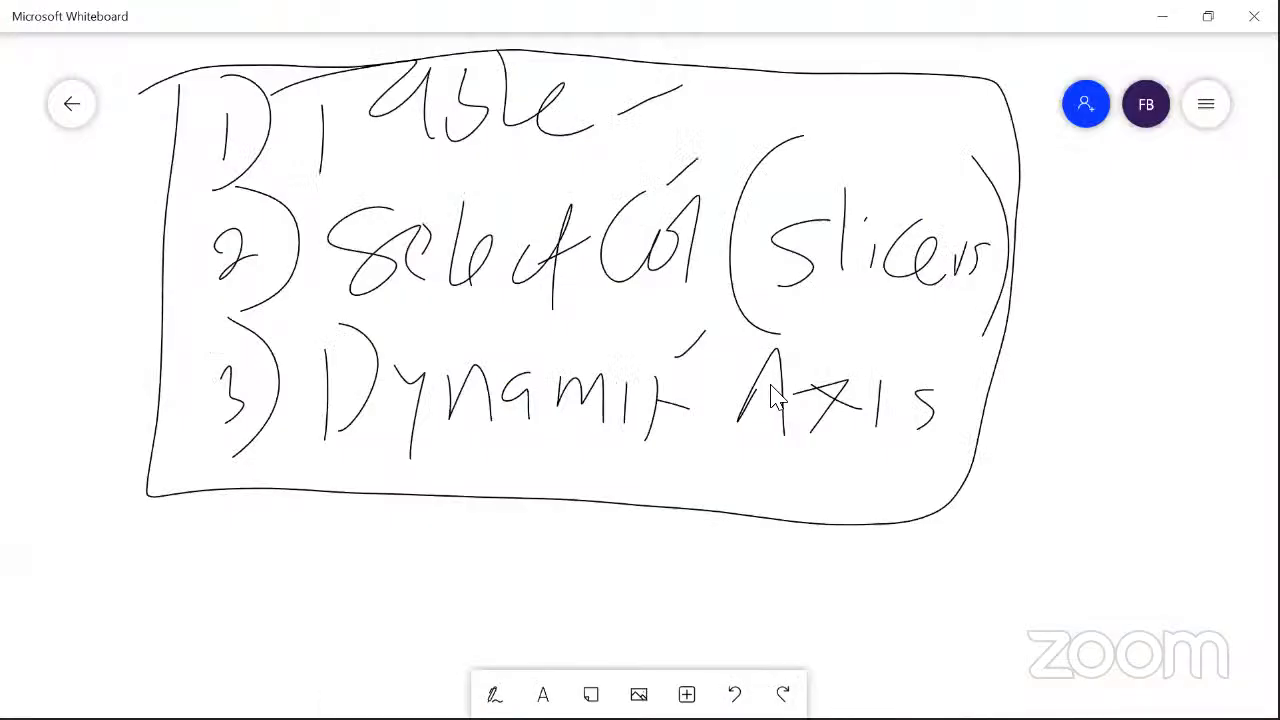
pyautogui.scroll(5, 775, 398)
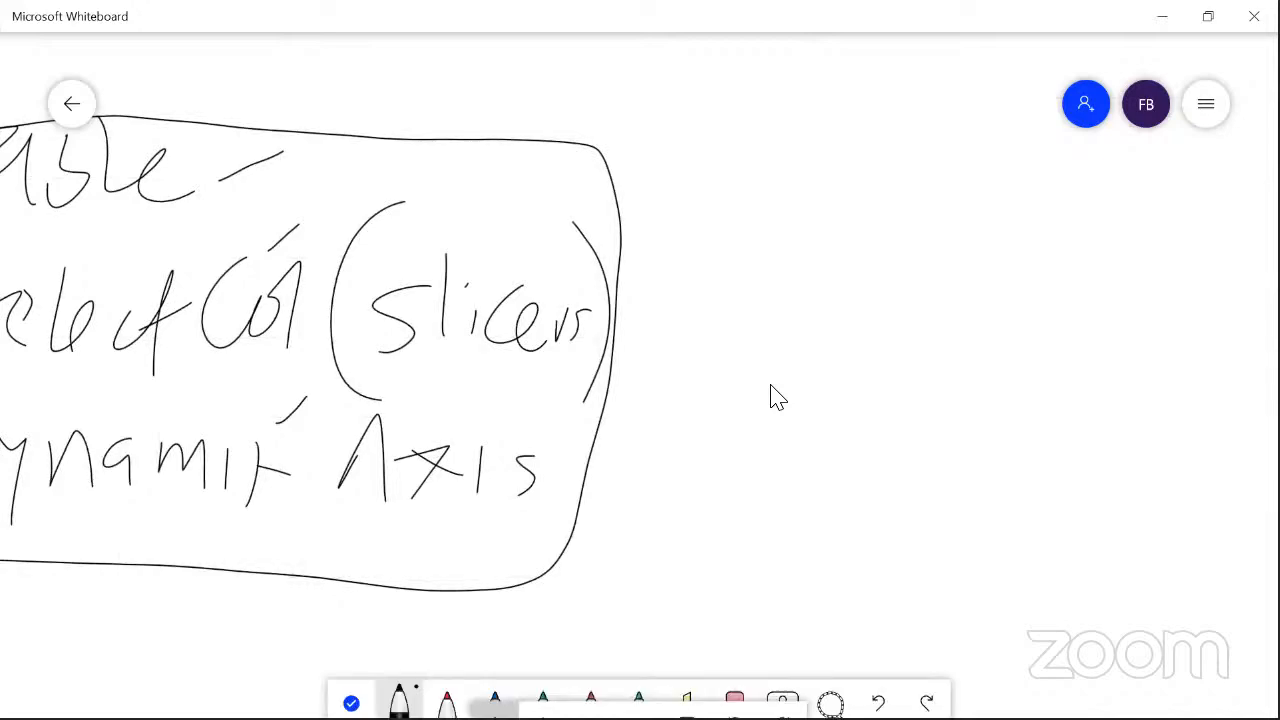
pyautogui.moveTo(608, 313); pyautogui.dragTo(733, 187)
pyautogui.moveTo(755, 114)
pyautogui.mouseDown()
pyautogui.moveTo(757, 196)
pyautogui.moveTo(784, 106)
pyautogui.mouseUp()
pyautogui.moveTo(760, 150)
pyautogui.mouseDown()
pyautogui.moveTo(816, 140)
pyautogui.moveTo(848, 172)
pyautogui.mouseUp()
pyautogui.moveTo(890, 108)
pyautogui.mouseDown()
pyautogui.moveTo(885, 148)
pyautogui.moveTo(916, 126)
pyautogui.mouseUp()
pyautogui.moveTo(928, 120)
pyautogui.mouseDown()
pyautogui.moveTo(978, 94)
pyautogui.moveTo(982, 136)
pyautogui.mouseUp()
pyautogui.moveTo(798, 190)
pyautogui.mouseDown()
pyautogui.moveTo(748, 218)
pyautogui.moveTo(788, 280)
pyautogui.mouseUp()
pyautogui.moveTo(812, 236)
pyautogui.mouseDown()
pyautogui.moveTo(880, 210)
pyautogui.moveTo(876, 266)
pyautogui.mouseUp()
pyautogui.moveTo(908, 226)
pyautogui.mouseDown()
pyautogui.moveTo(932, 192)
pyautogui.moveTo(1006, 232)
pyautogui.moveTo(1024, 180)
pyautogui.mouseUp()
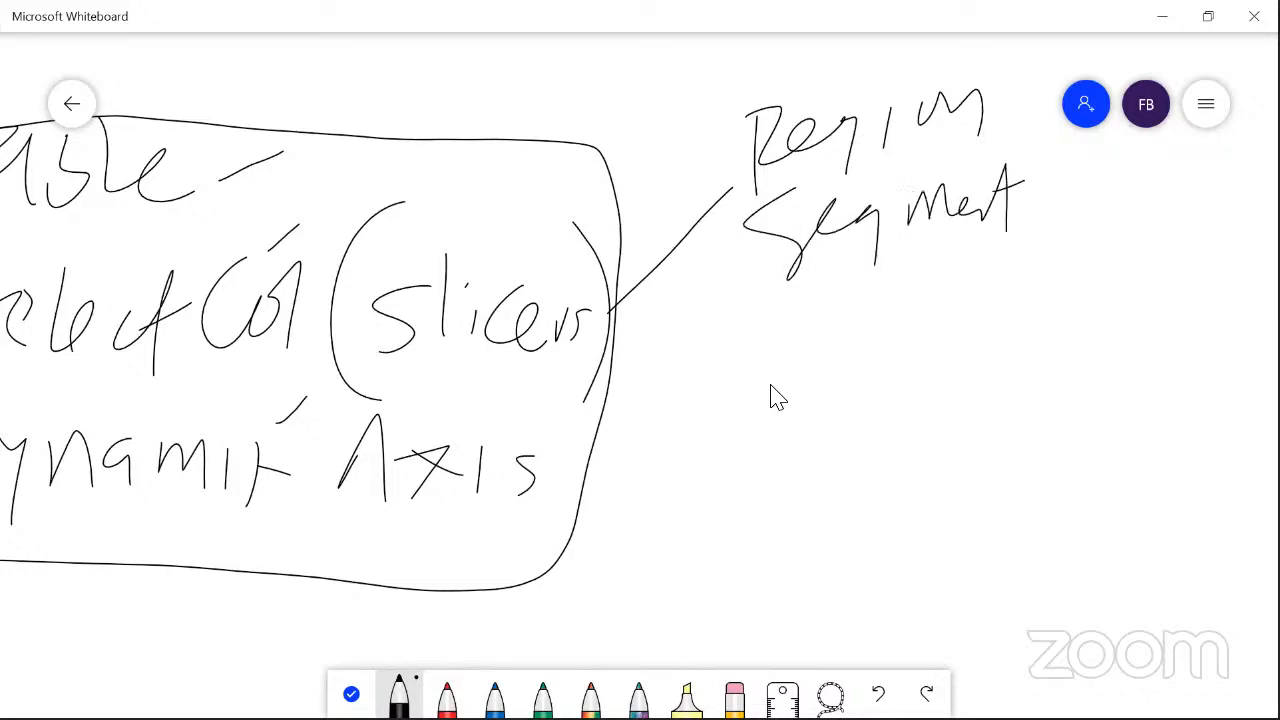
# Handwrite "Category" below Segment in the list of slicer columns
pyautogui.moveTo(788, 302); pyautogui.dragTo(790, 380)
pyautogui.moveTo(838, 330); pyautogui.dragTo(842, 364)
pyautogui.moveTo(862, 294); pyautogui.dragTo(864, 366)
pyautogui.moveTo(850, 340)
pyautogui.mouseDown()
pyautogui.moveTo(880, 334)
pyautogui.moveTo(896, 352)
pyautogui.mouseUp()
pyautogui.moveTo(936, 316); pyautogui.dragTo(938, 360)
pyautogui.moveTo(976, 306); pyautogui.dragTo(970, 344)
pyautogui.moveTo(990, 320)
pyautogui.mouseDown()
pyautogui.moveTo(1004, 300)
pyautogui.moveTo(1008, 384)
pyautogui.mouseUp()
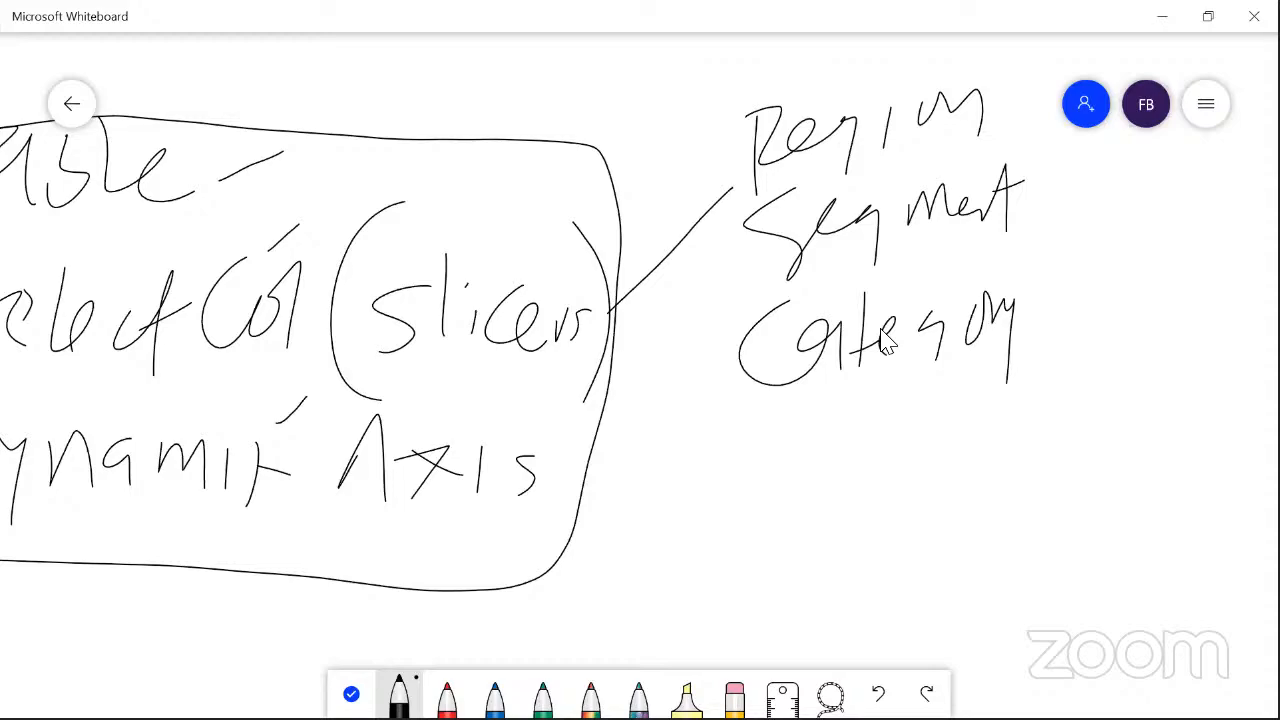
pyautogui.scroll(-1, 885, 340)
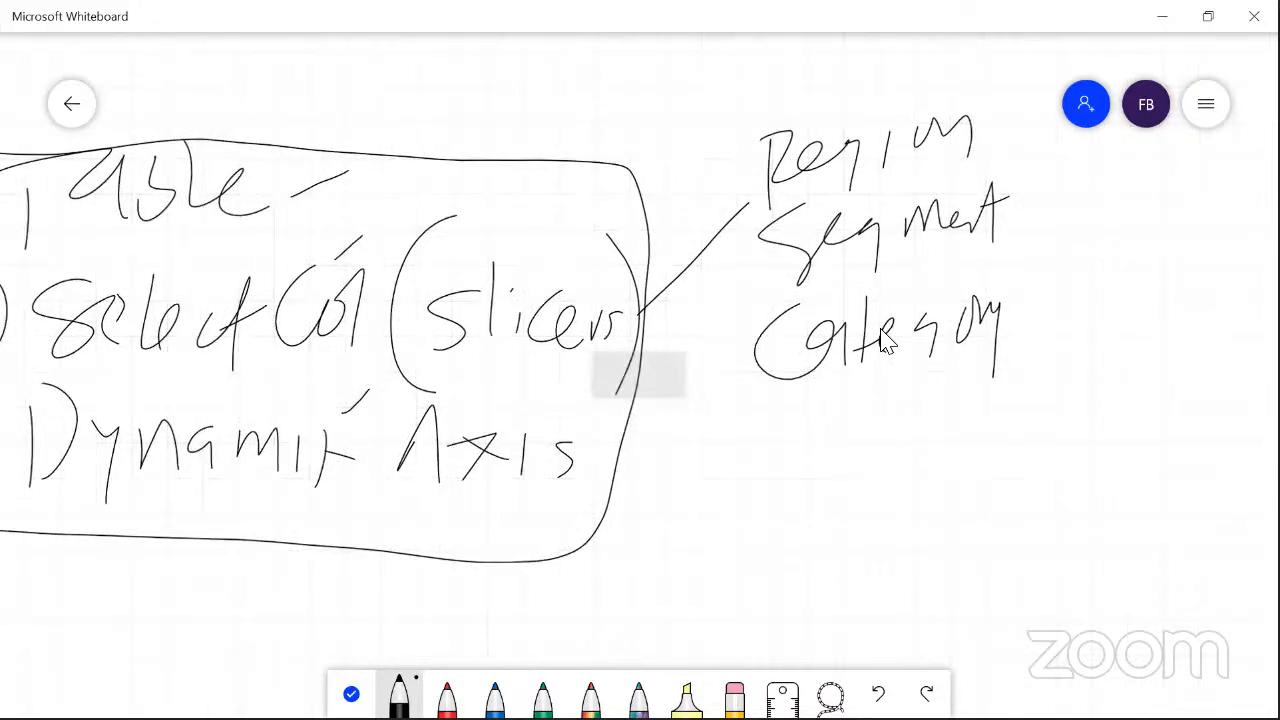
pyautogui.scroll(1, 885, 340)
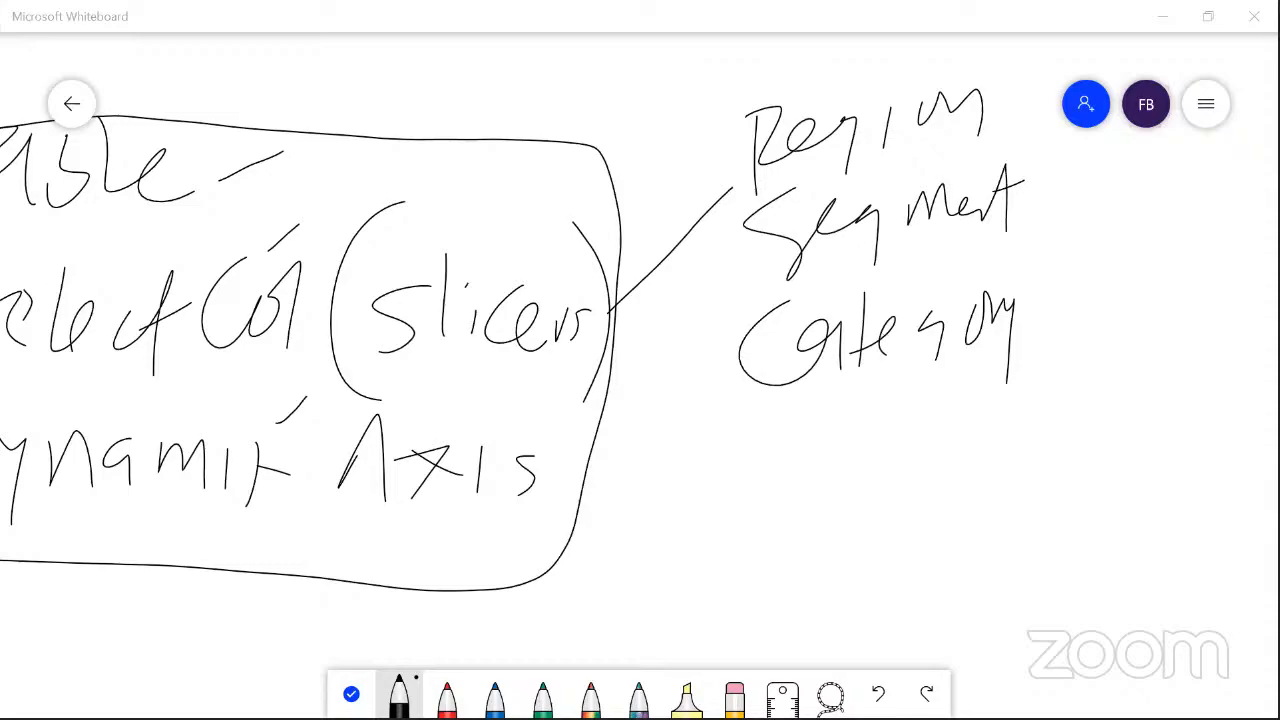
# Handwrite "Sub-Cat" below Category in the list of slicer columns
pyautogui.moveTo(775, 398)
pyautogui.mouseDown()
pyautogui.moveTo(795, 400)
pyautogui.moveTo(727, 476)
pyautogui.mouseUp()
pyautogui.moveTo(786, 428)
pyautogui.mouseDown()
pyautogui.moveTo(815, 424)
pyautogui.moveTo(810, 480)
pyautogui.mouseUp()
pyautogui.moveTo(831, 400); pyautogui.dragTo(848, 454)
pyautogui.moveTo(858, 430); pyautogui.dragTo(878, 428)
pyautogui.moveTo(925, 384); pyautogui.dragTo(910, 440)
pyautogui.moveTo(940, 415); pyautogui.dragTo(970, 430)
pyautogui.moveTo(990, 380)
pyautogui.mouseDown()
pyautogui.moveTo(992, 460)
pyautogui.moveTo(1005, 413)
pyautogui.mouseUp()
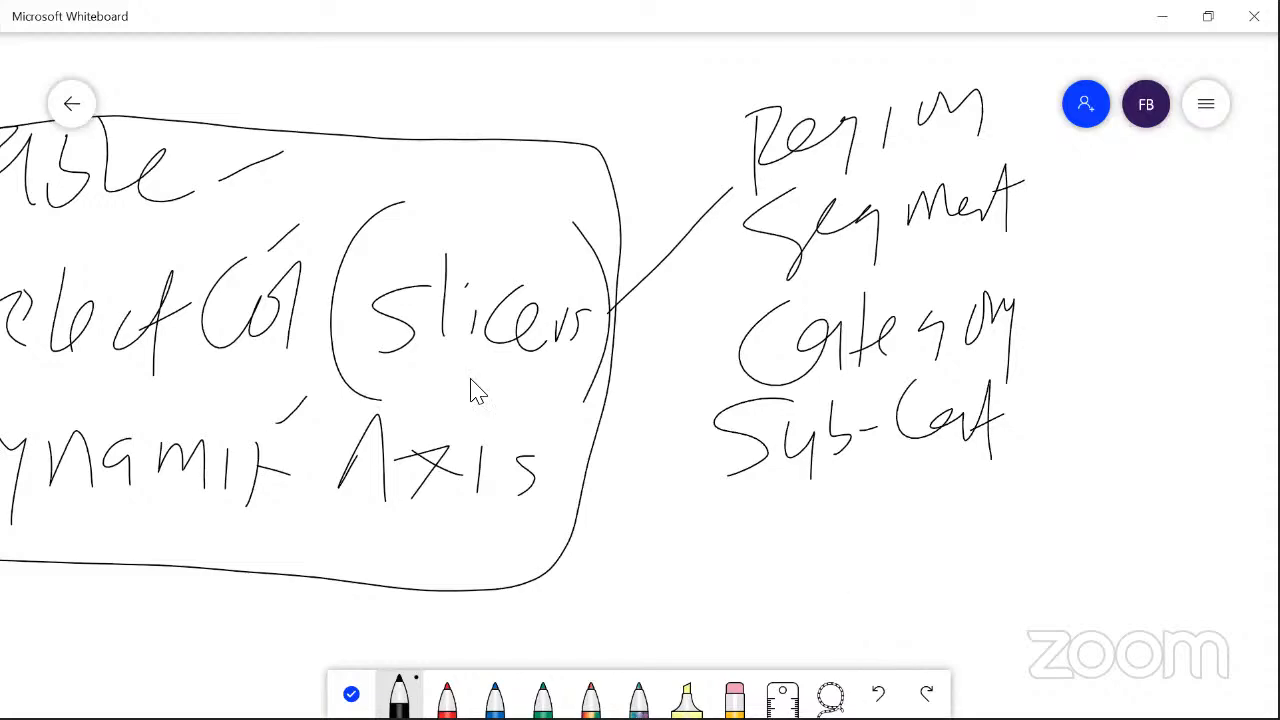
# Switch to the wip Power BI Desktop report and test the bar chart's slicer with Category and with Region
pyautogui.hotkey('alt', 'Tab')
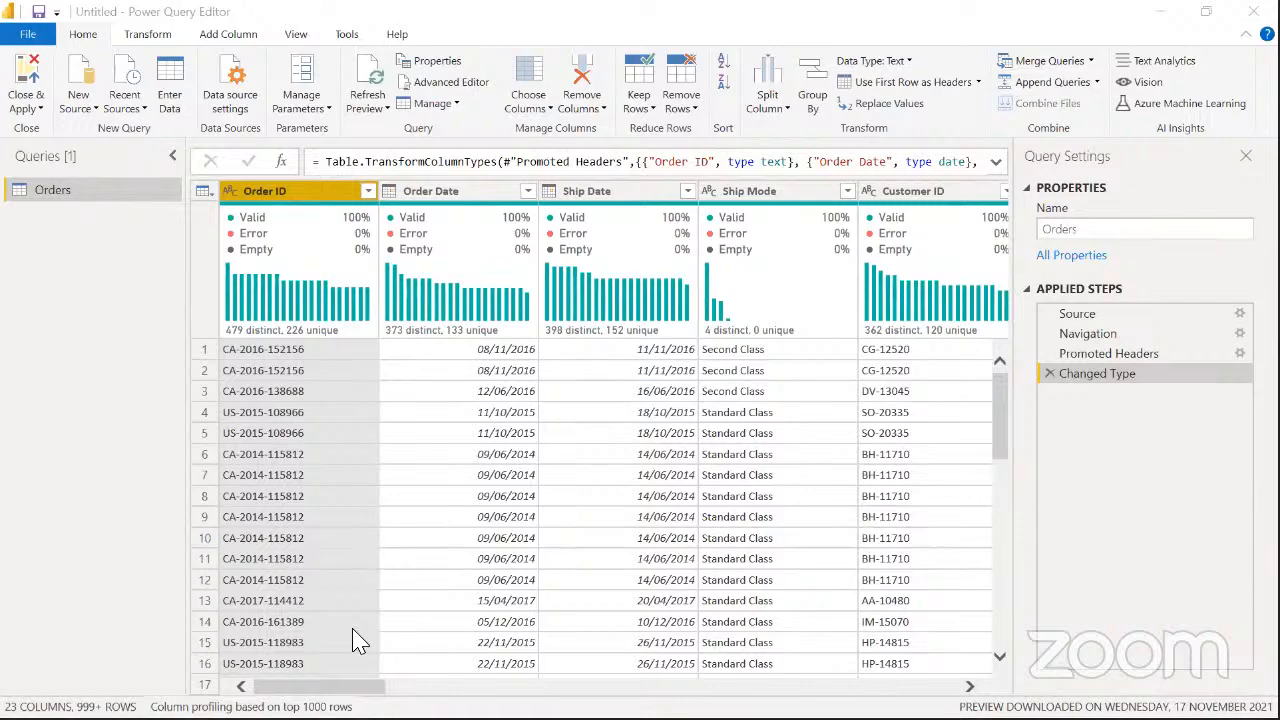
pyautogui.moveTo(319, 687); pyautogui.dragTo(317, 687)
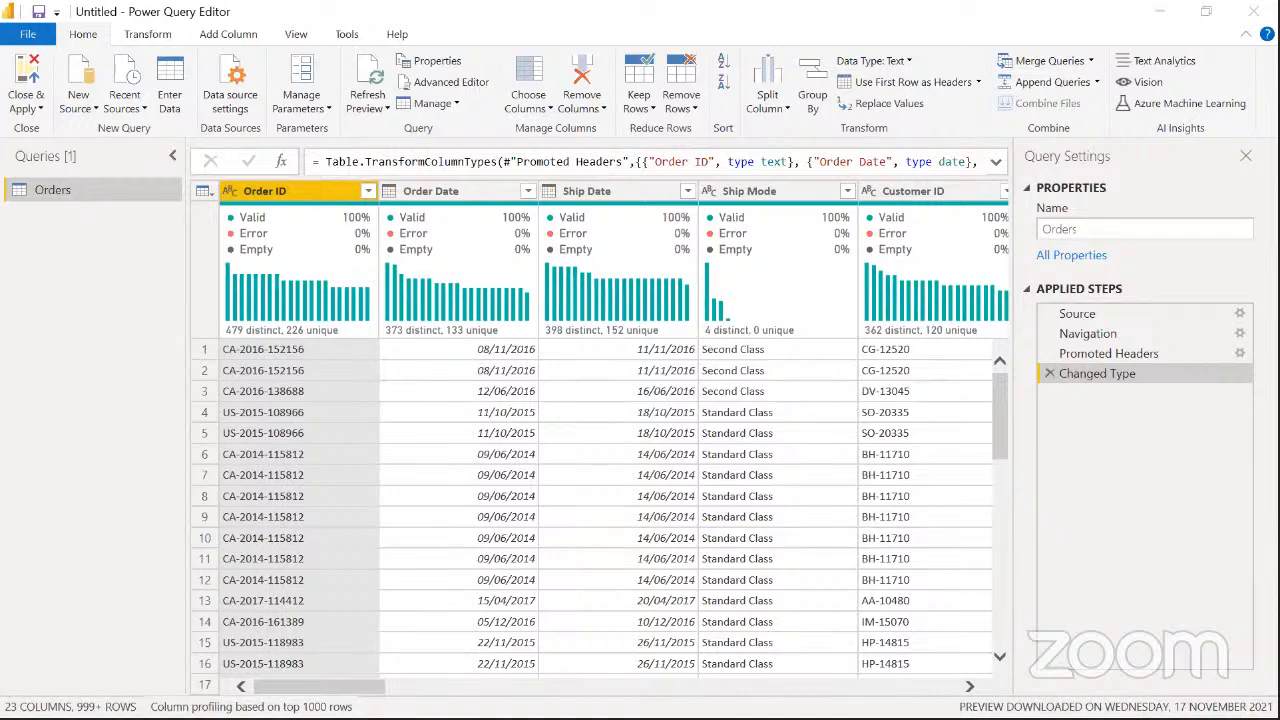
pyautogui.hotkey('alt', 'Tab')
pyautogui.hotkey('alt', 'Tab')
pyautogui.hotkey('alt', 'Tab')
pyautogui.hotkey('alt', 'Tab')
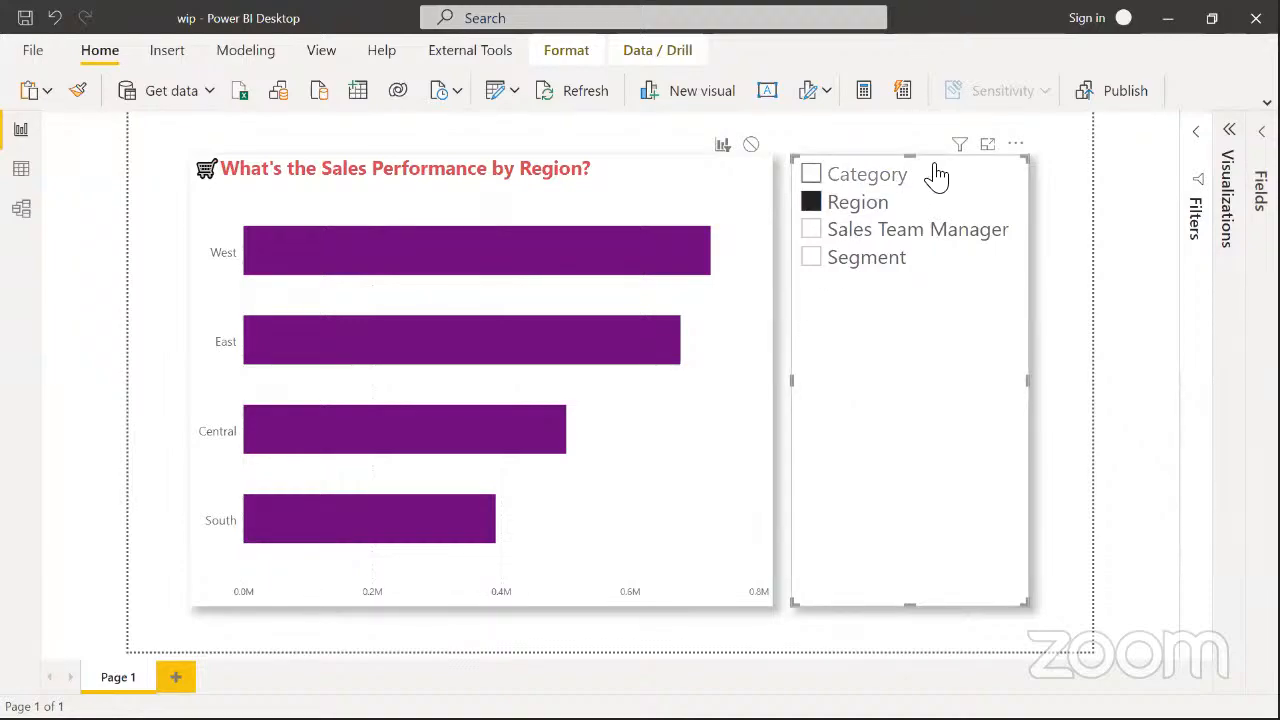
pyautogui.click(830, 180)
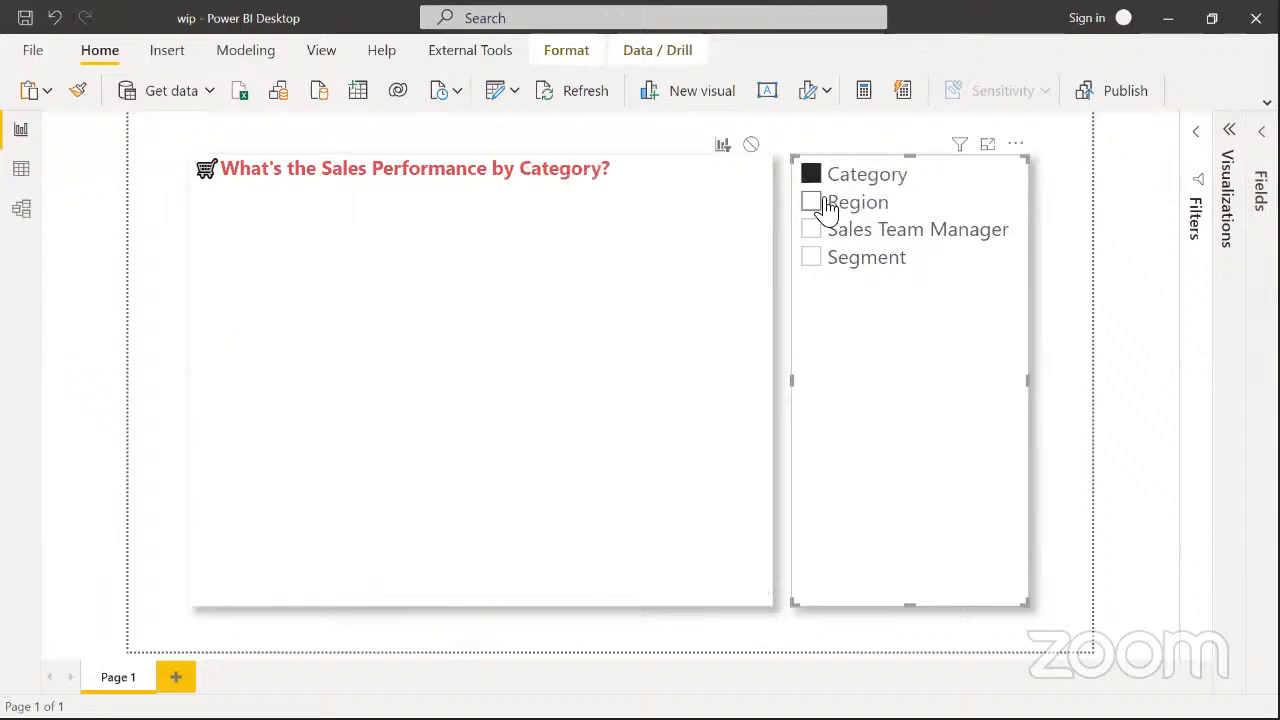
pyautogui.click(826, 205)
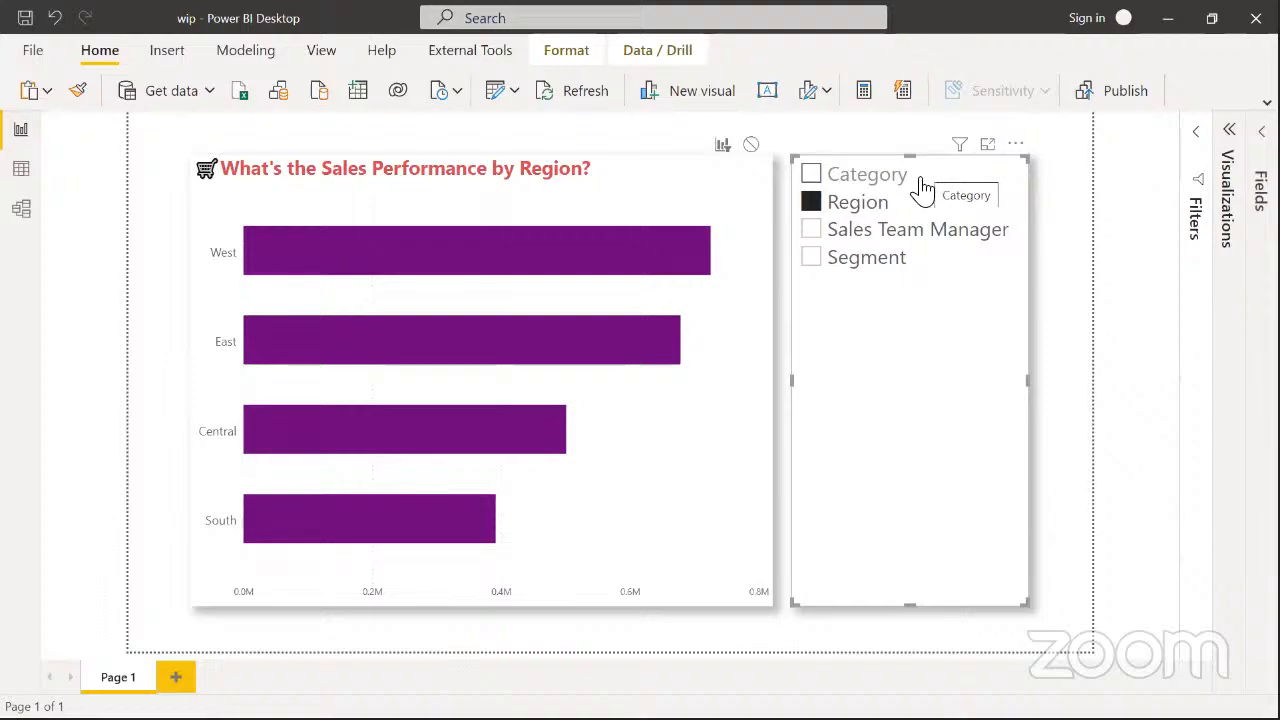
# Check the Segment column's distinct values in the wip report's Orders table data, and return to the report page
pyautogui.click(21, 172)
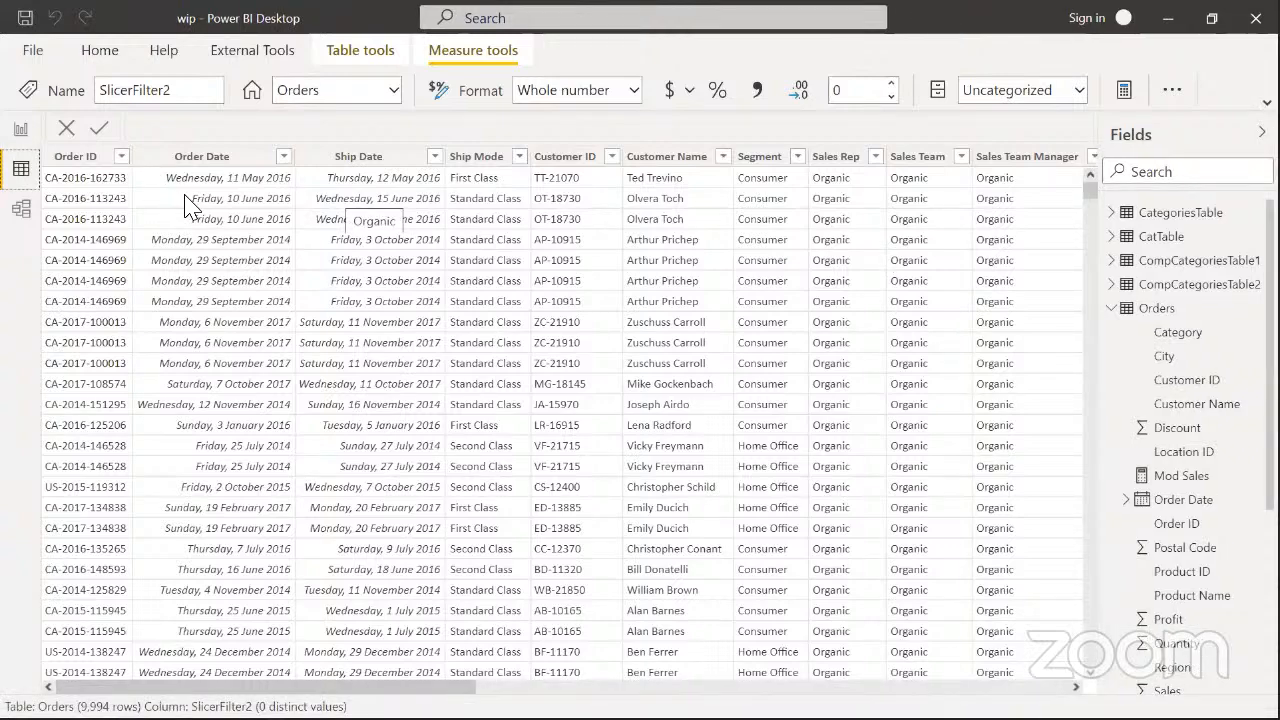
pyautogui.click(768, 166)
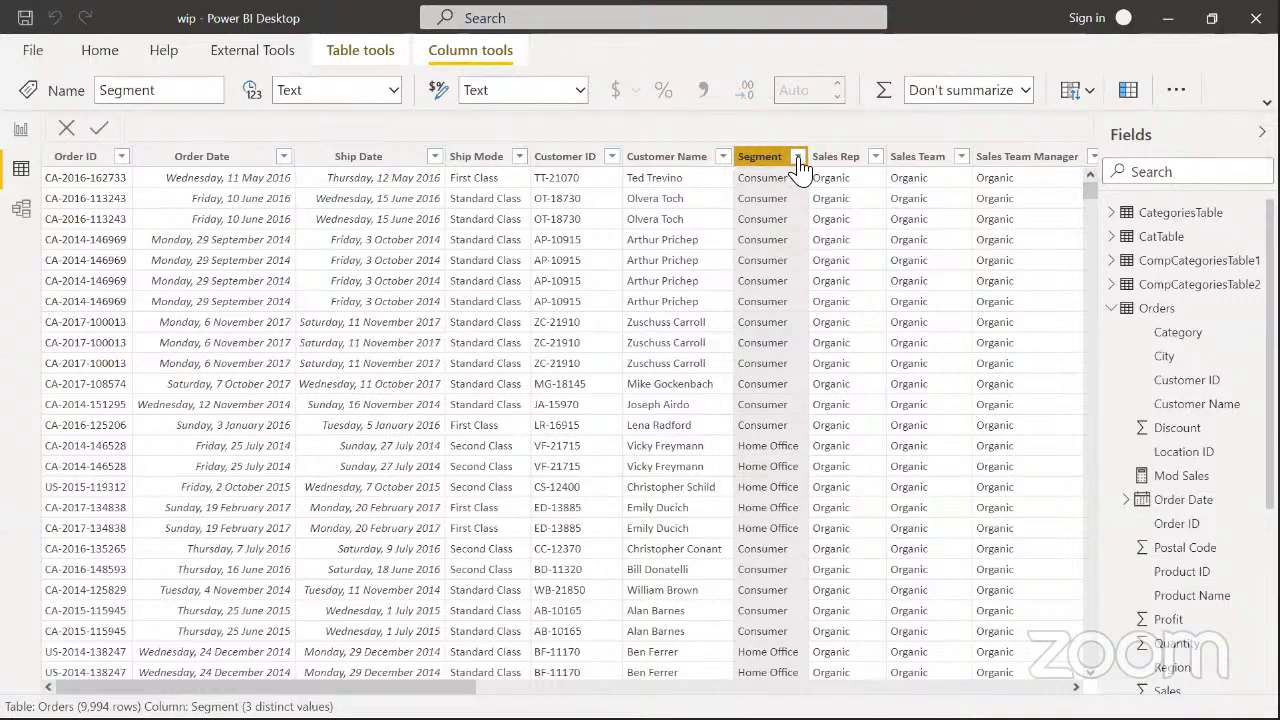
pyautogui.click(798, 158)
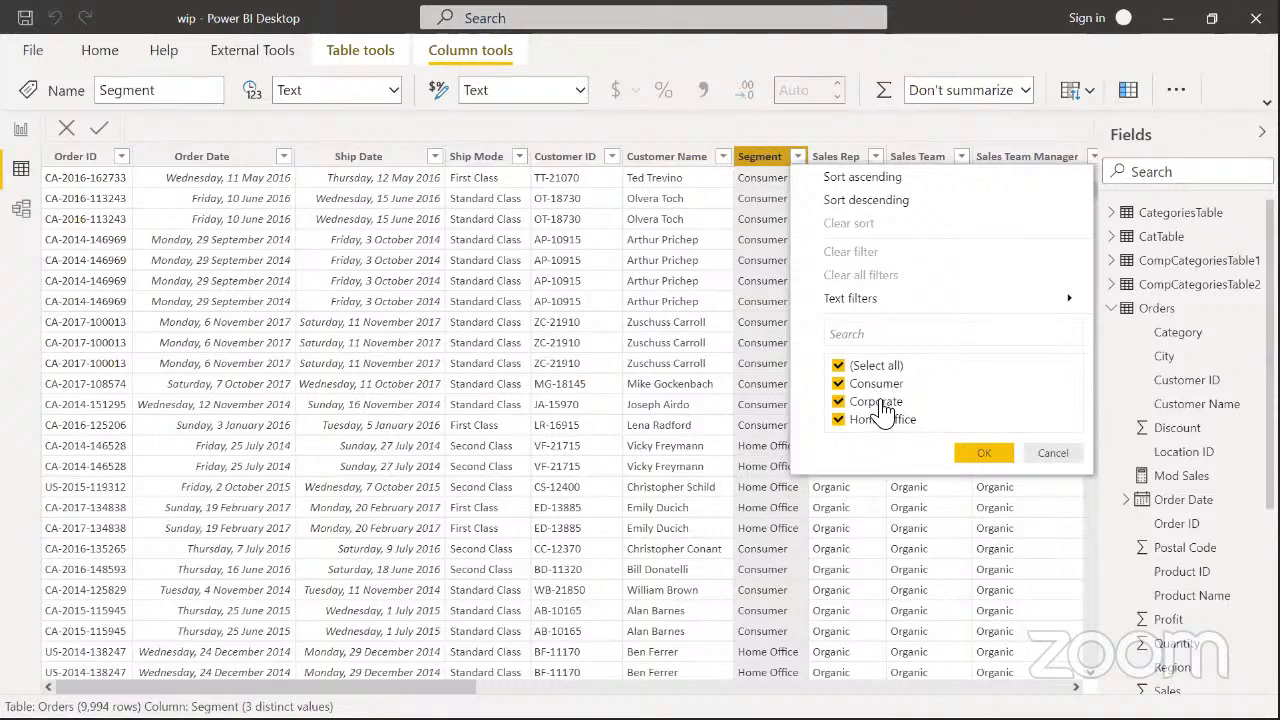
pyautogui.click(763, 165)
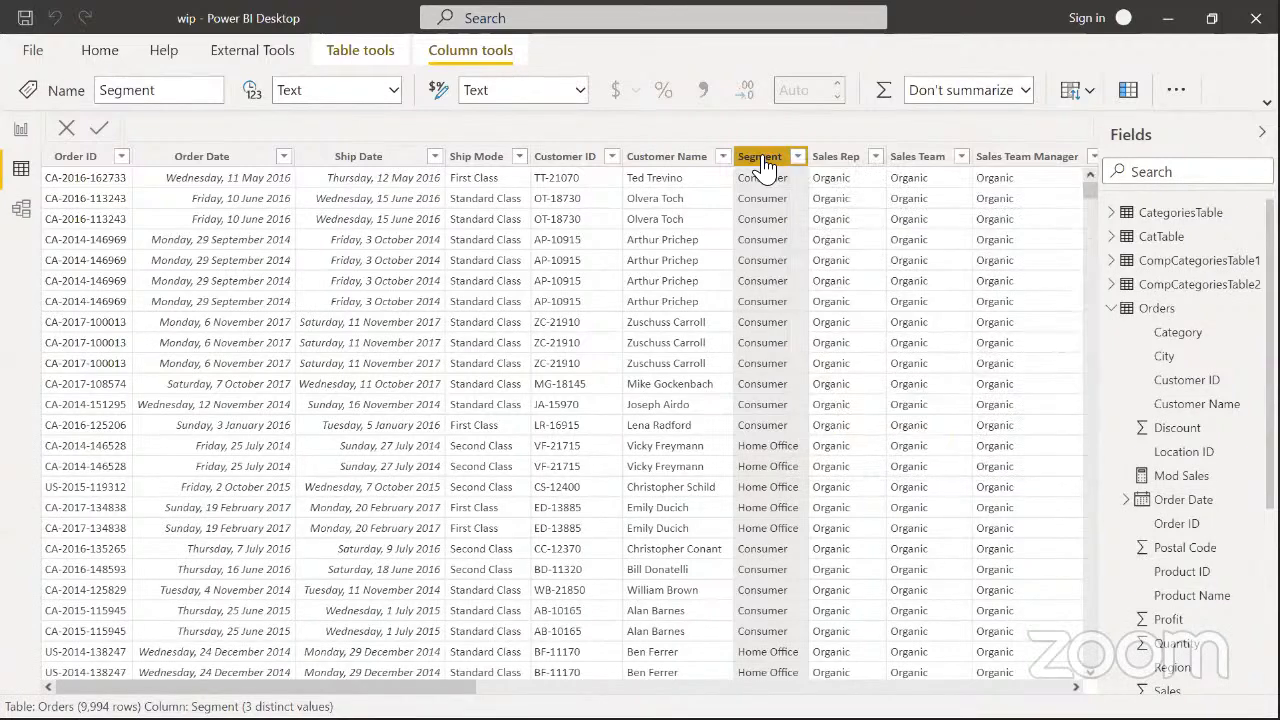
pyautogui.click(24, 134)
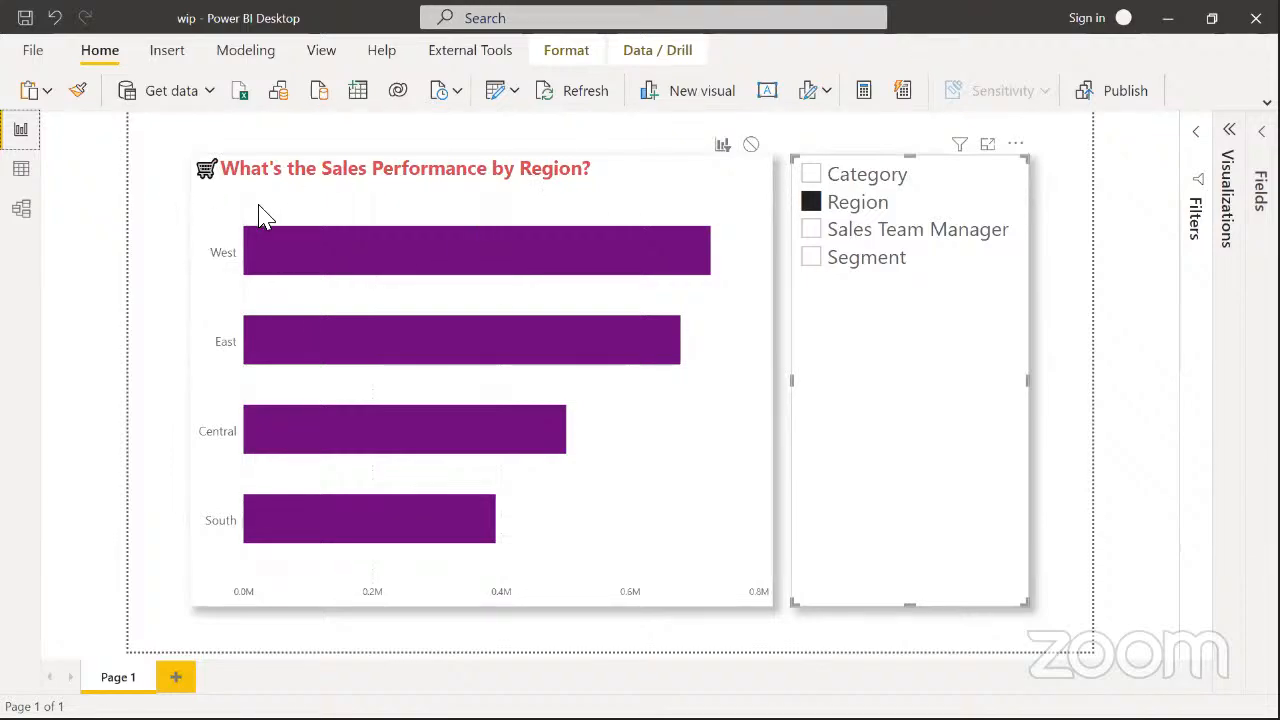
pyautogui.click(809, 200)
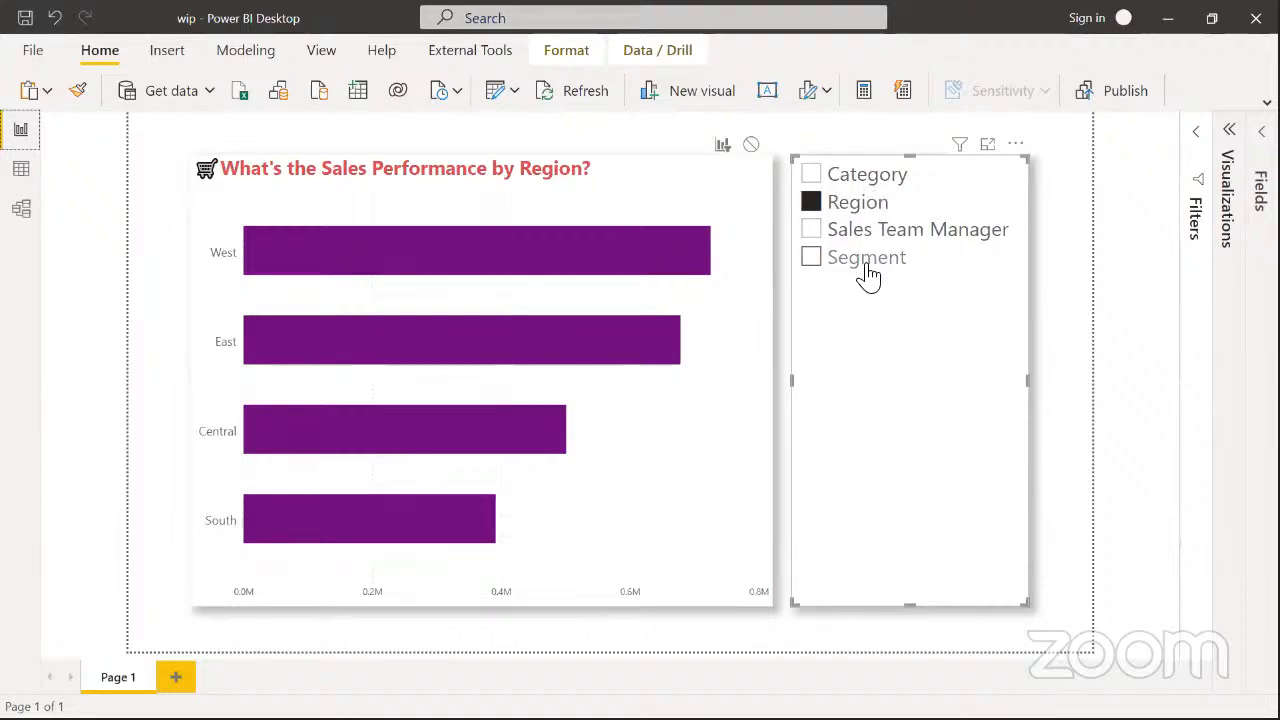
# Switch to the Power Query Editor and keep only the Segment, Region, Category and Sub-Category columns in the Orders query
pyautogui.hotkey('alt', 'Tab')
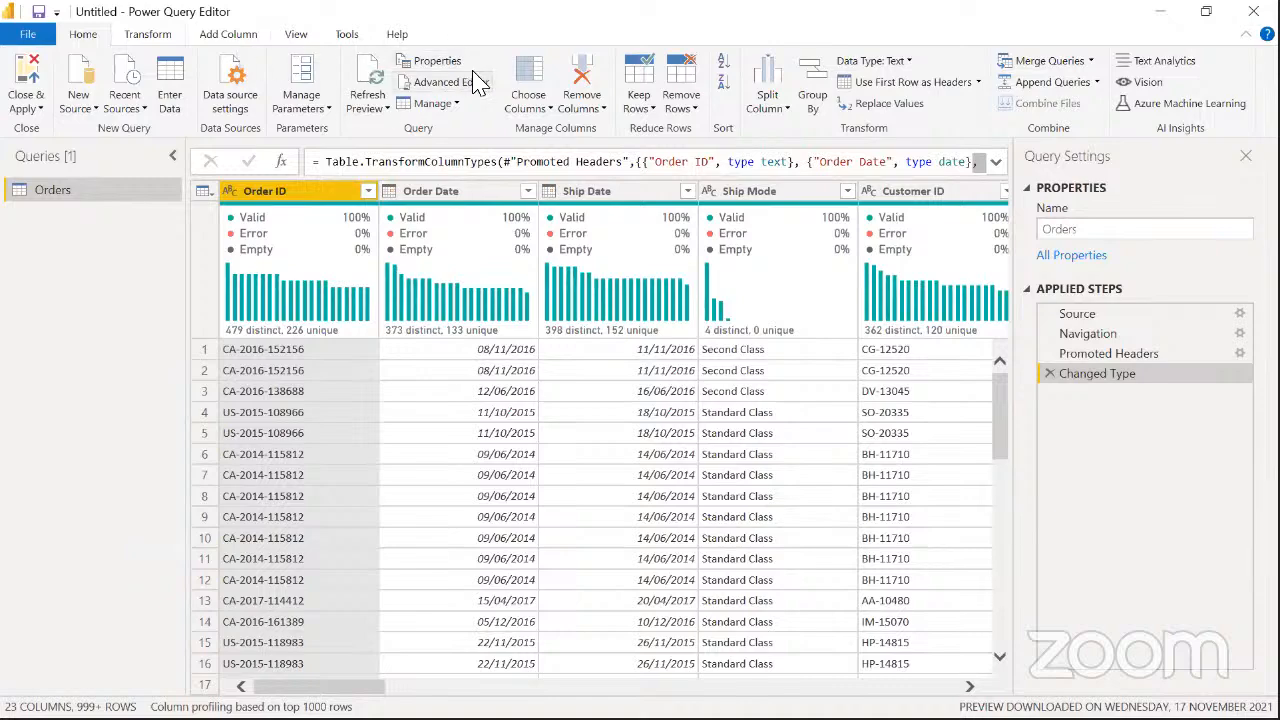
pyautogui.click(528, 78)
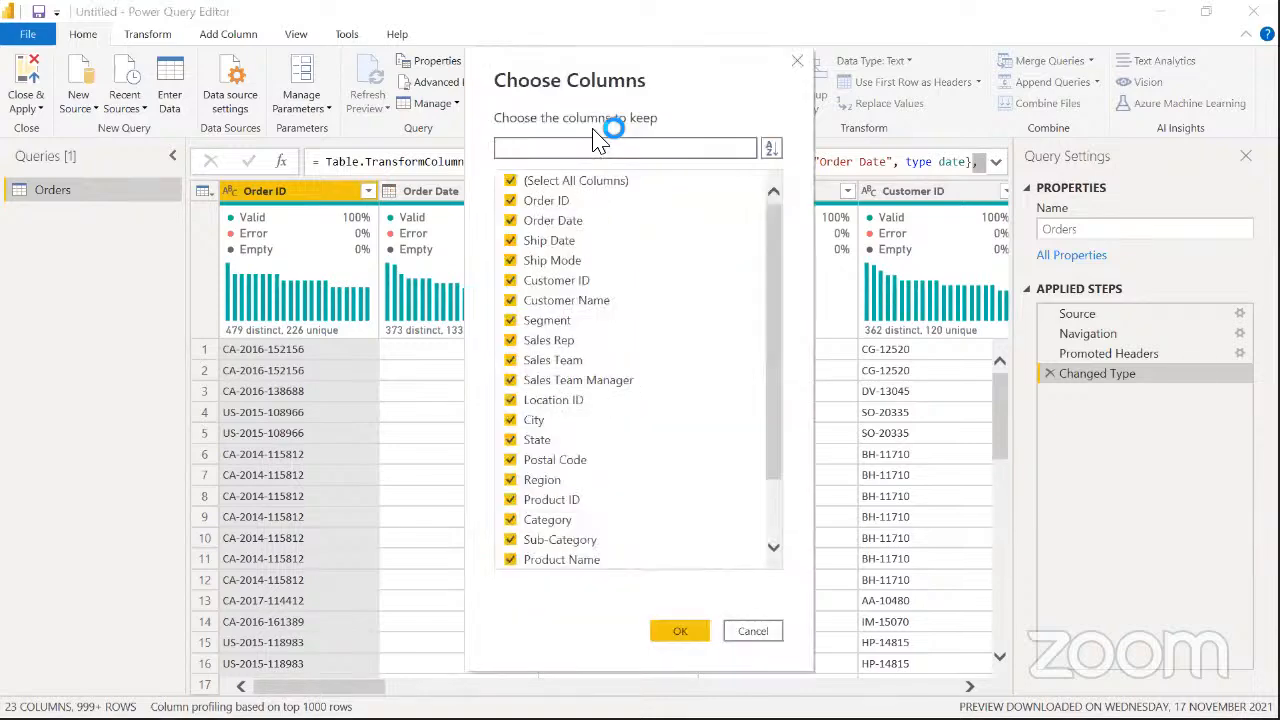
pyautogui.click(556, 181)
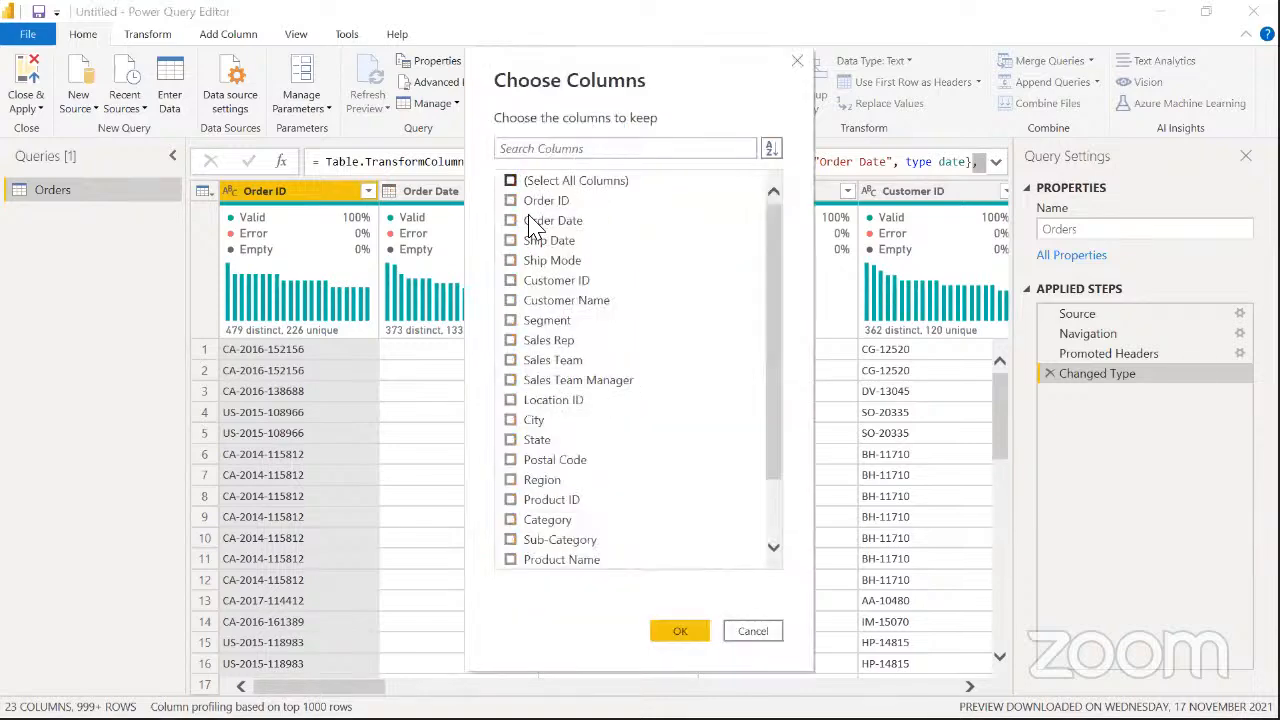
pyautogui.click(545, 322)
pyautogui.scroll(-1, 610, 355)
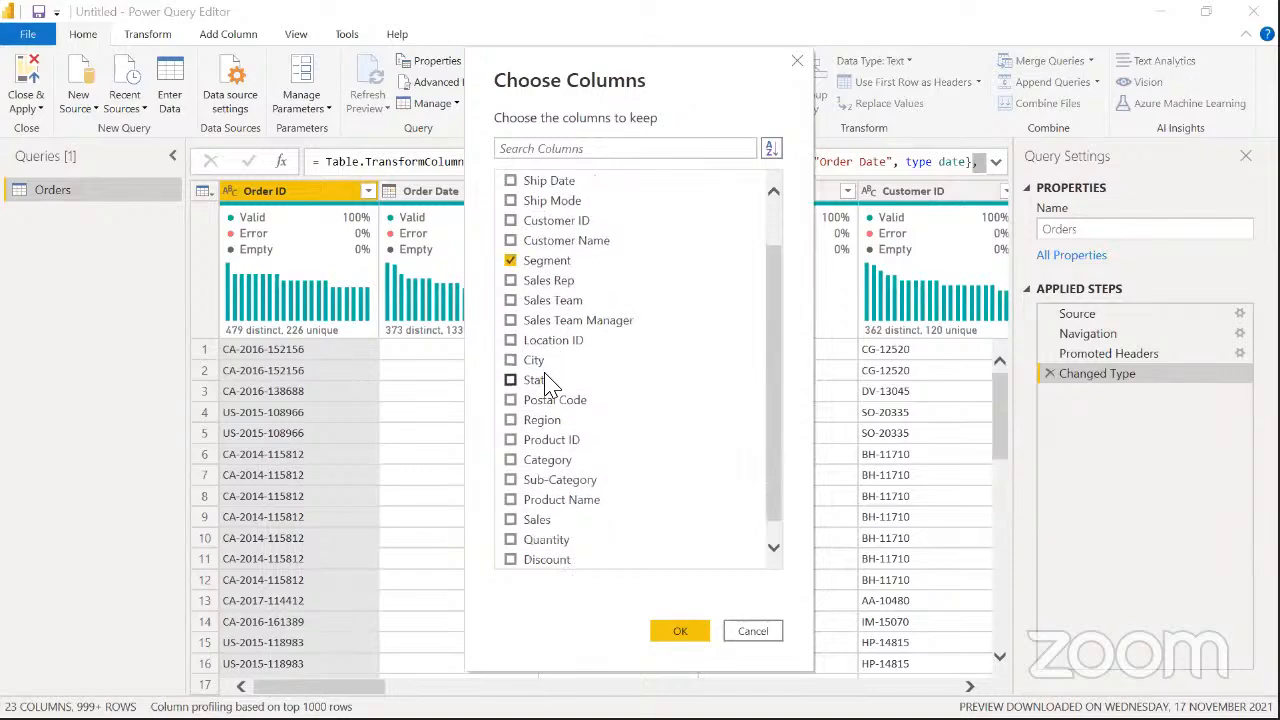
pyautogui.click(563, 427)
pyautogui.scroll(-1, 566, 428)
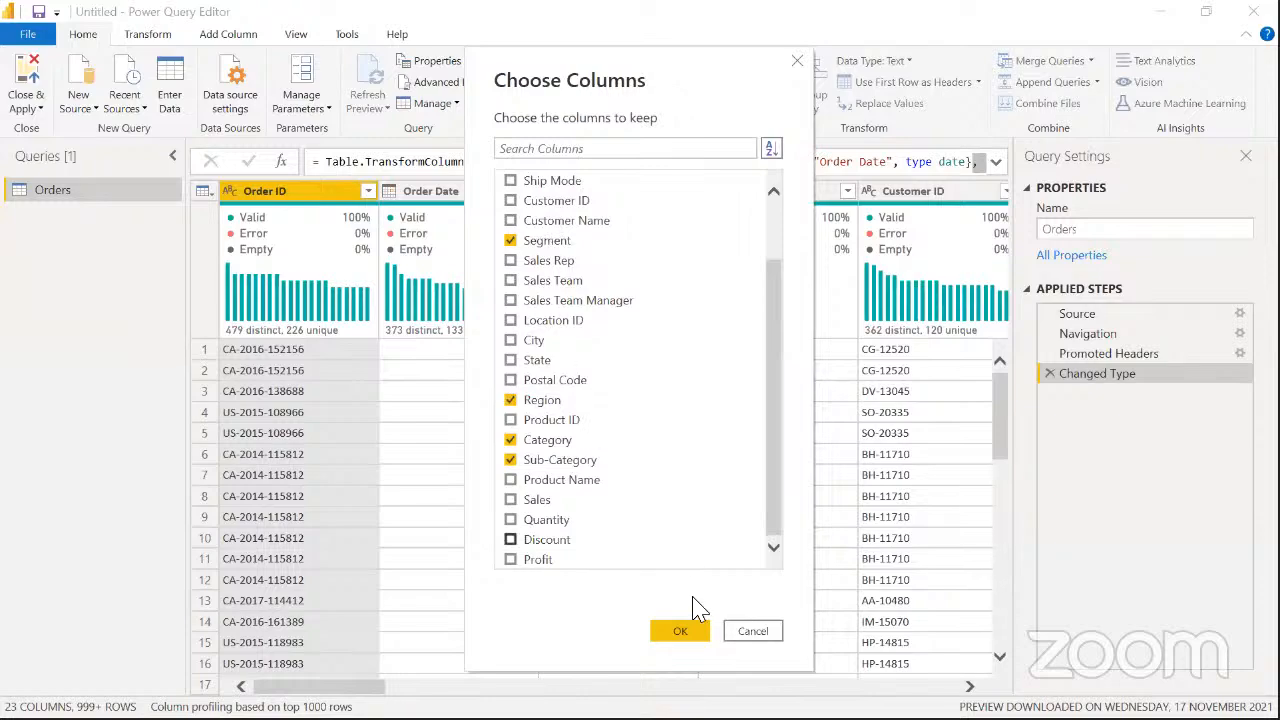
pyautogui.click(695, 638)
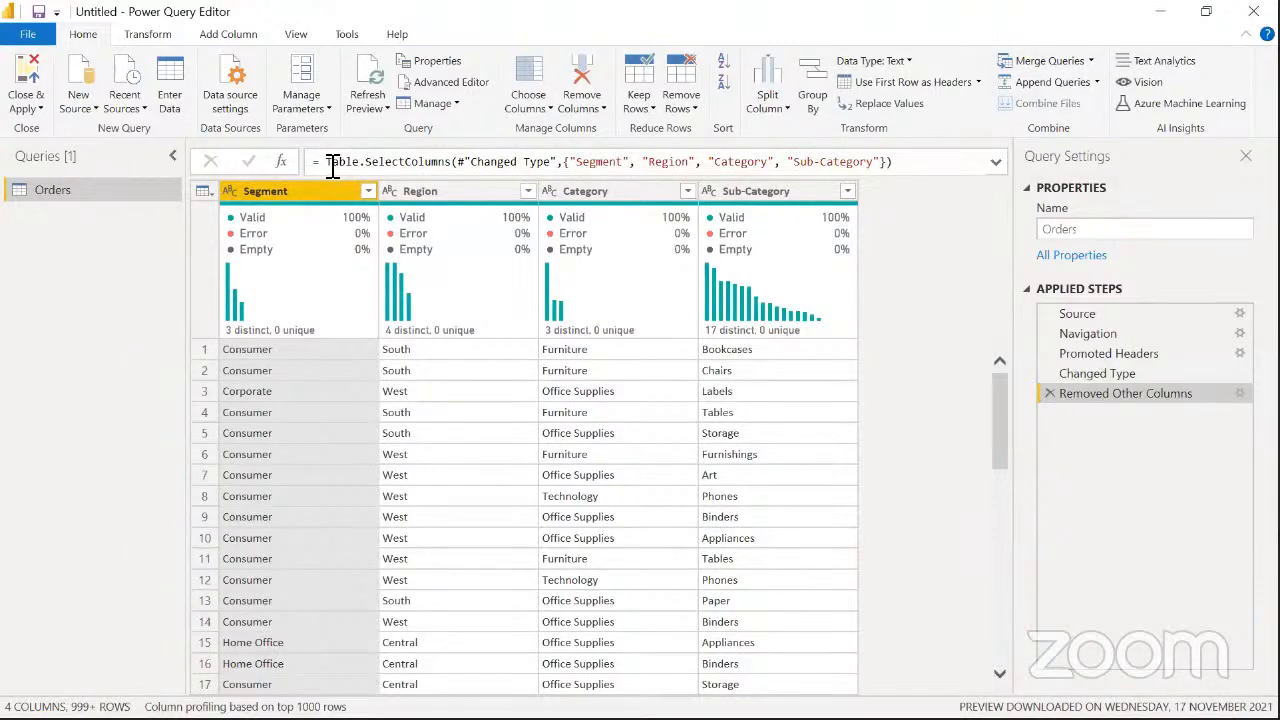
# Examine the Table.SelectColumns function and its arguments in the formula, and delete the Removed Other Columns step from Orders
pyautogui.moveTo(327, 163); pyautogui.dragTo(455, 168)
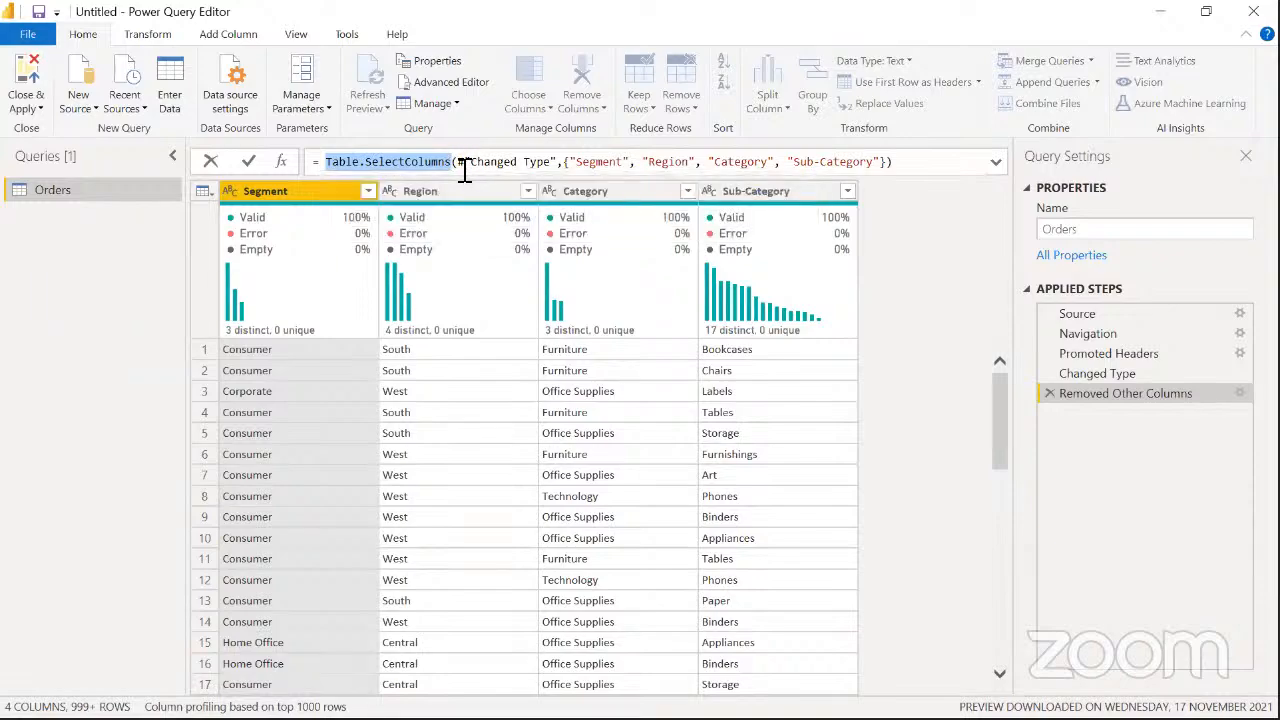
pyautogui.click(460, 166)
pyautogui.moveTo(459, 166); pyautogui.dragTo(877, 163)
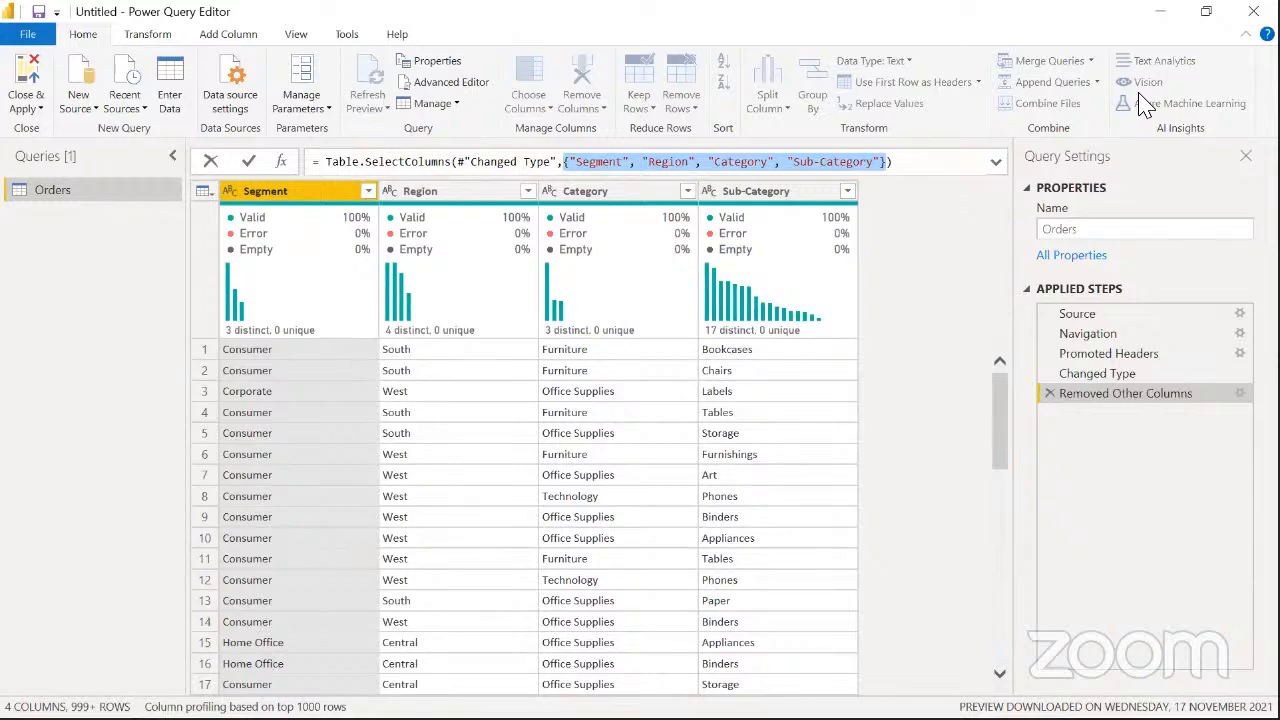
pyautogui.click(1049, 394)
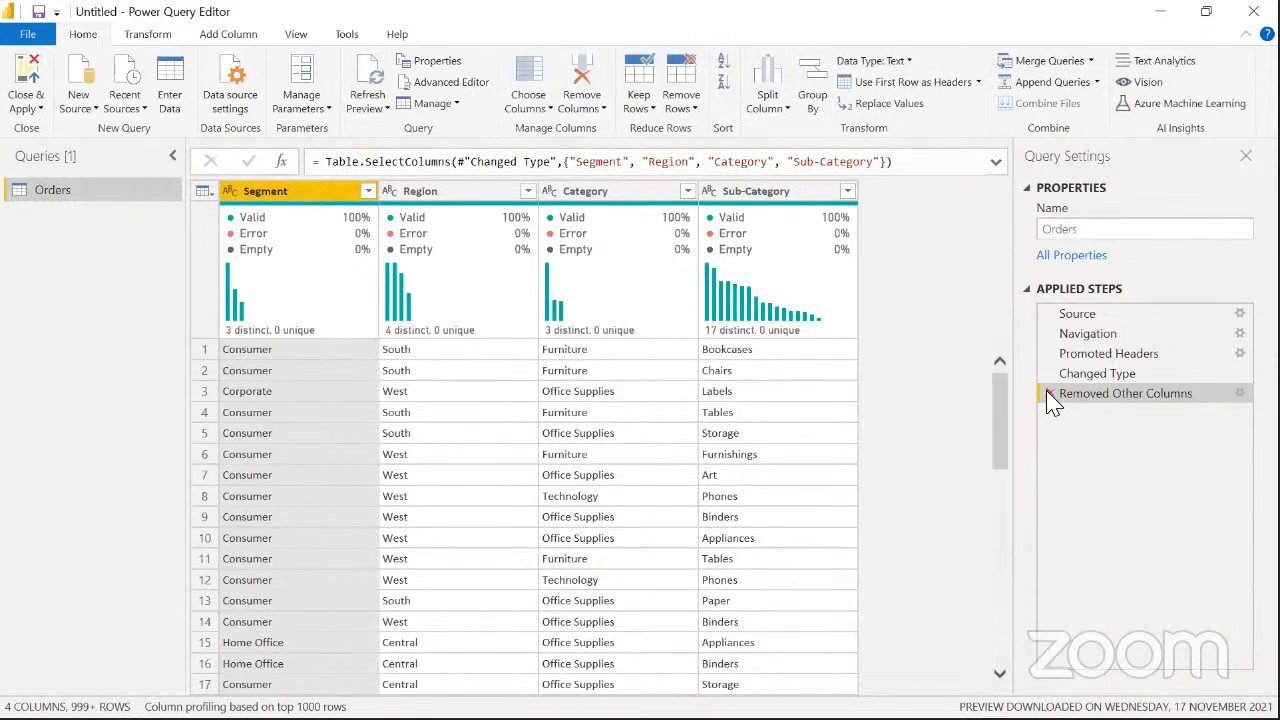
pyautogui.click(1049, 394)
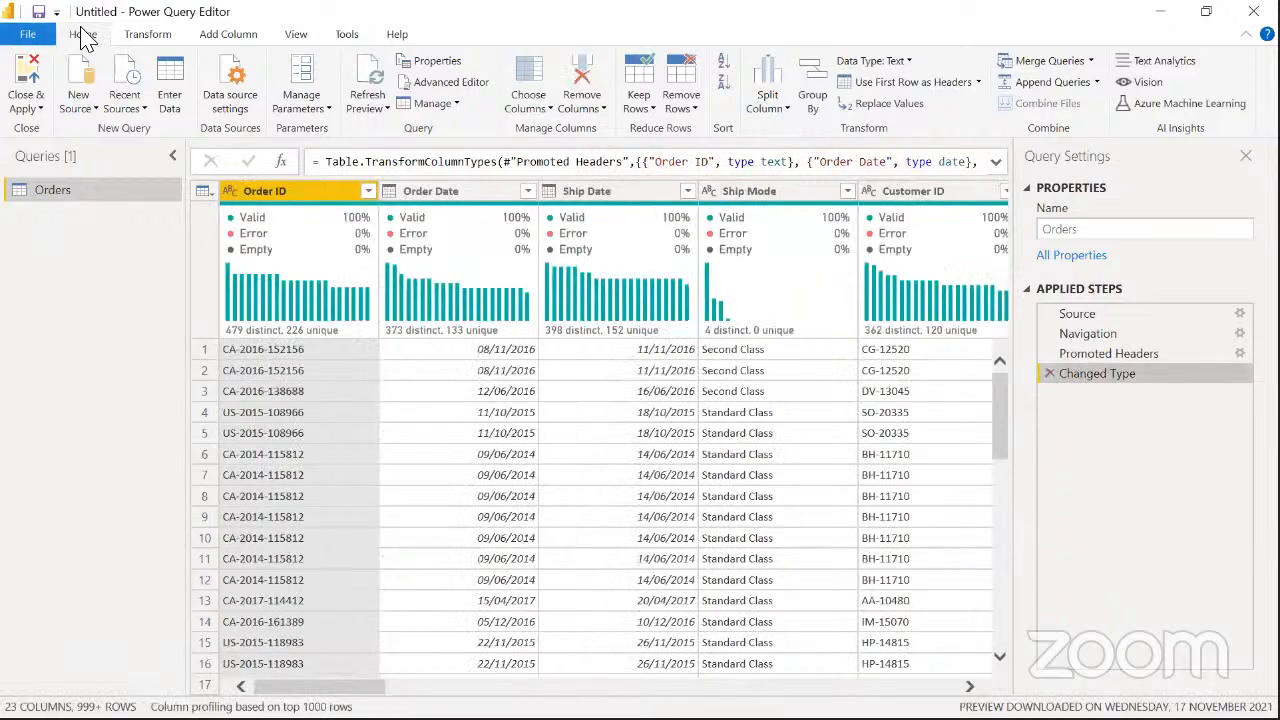
pyautogui.click(95, 110)
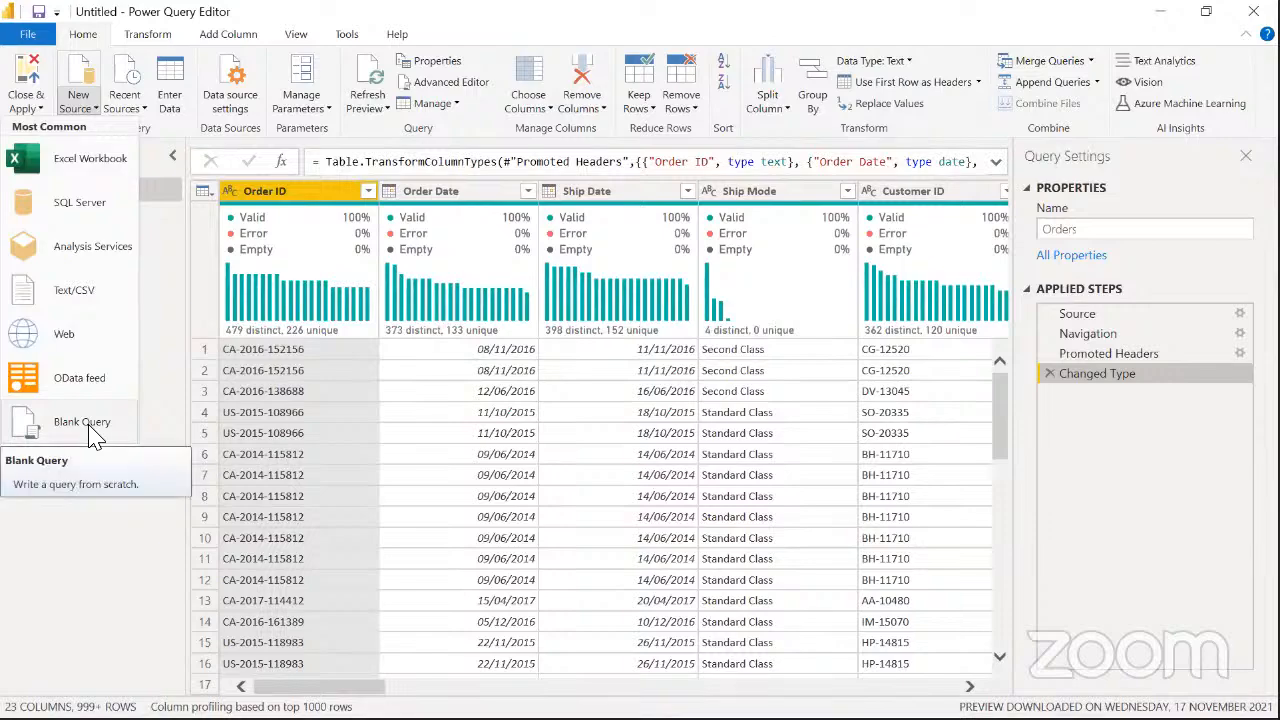
pyautogui.click(170, 250)
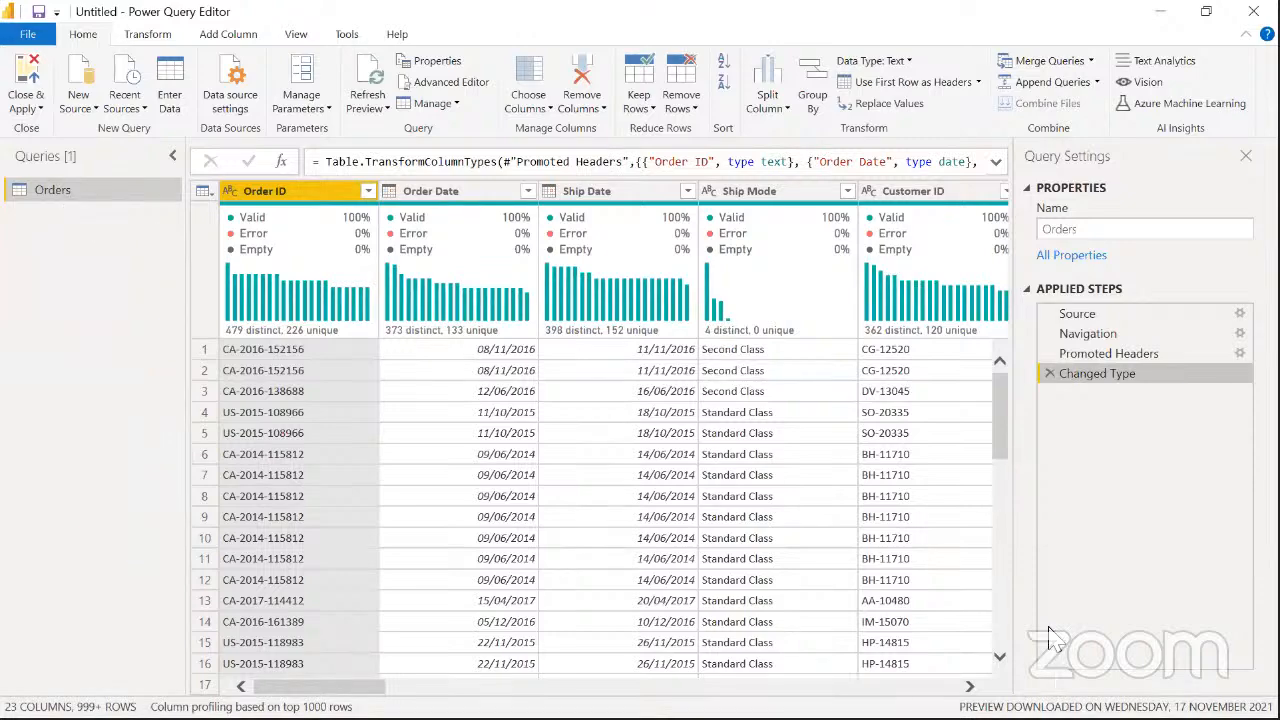
pyautogui.click(48, 186)
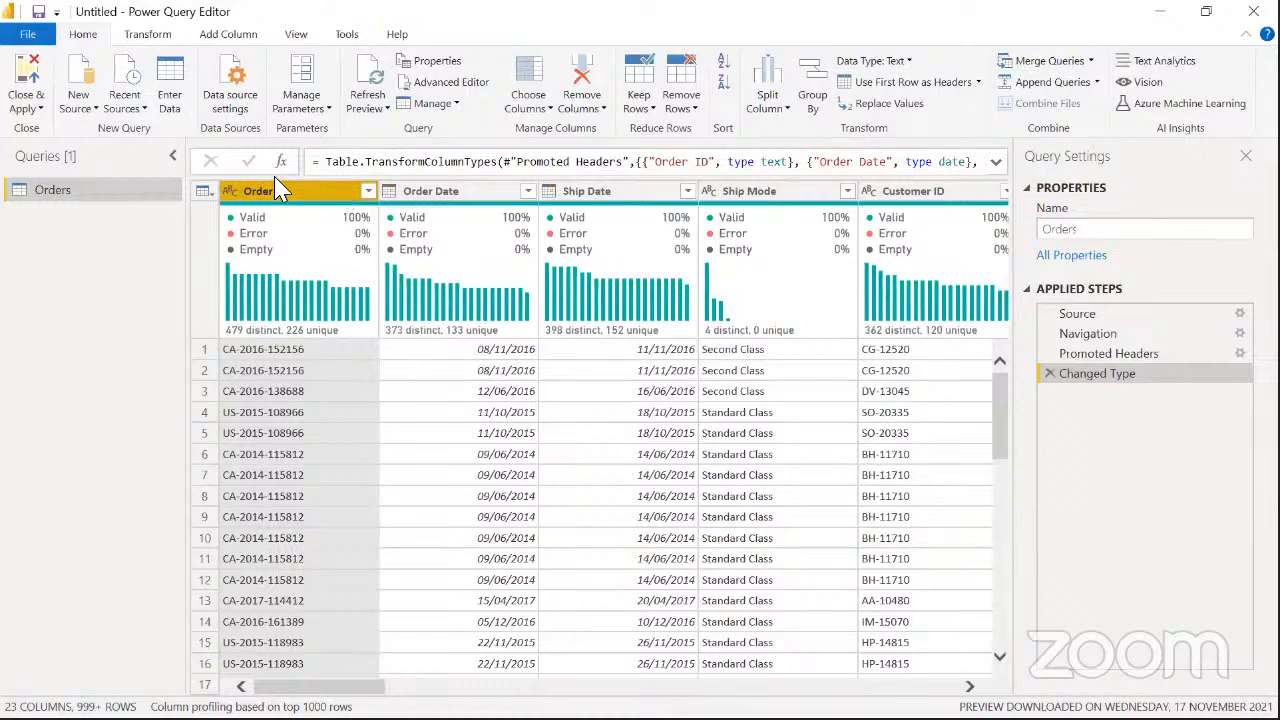
# Create a blank query and begin its formula with = Table.SelectColumns()
pyautogui.click(97, 113)
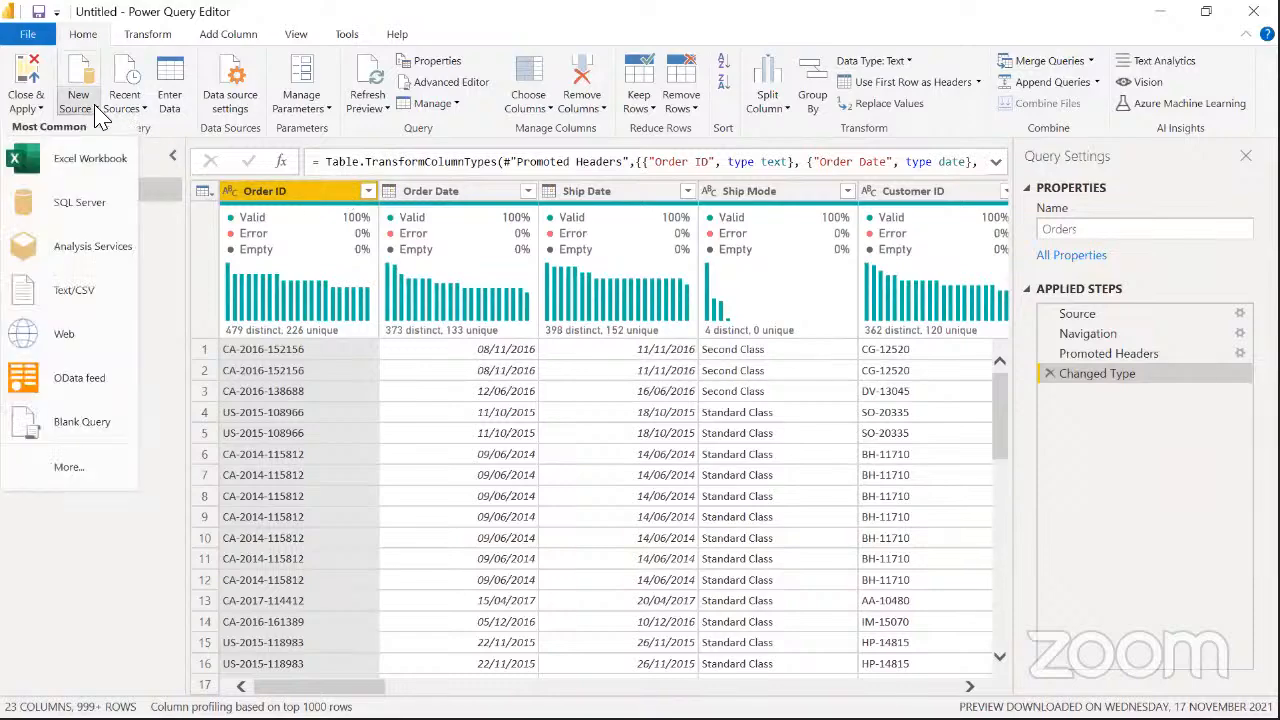
pyautogui.click(102, 424)
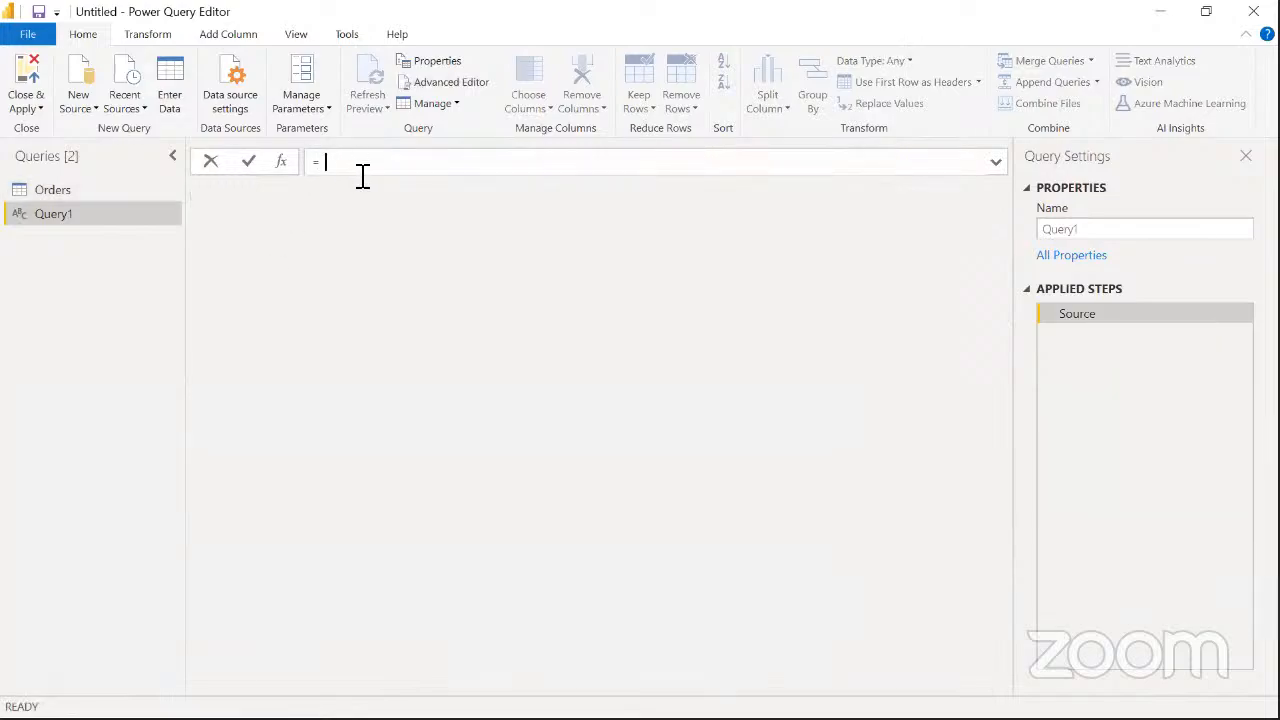
pyautogui.write('= Table.')
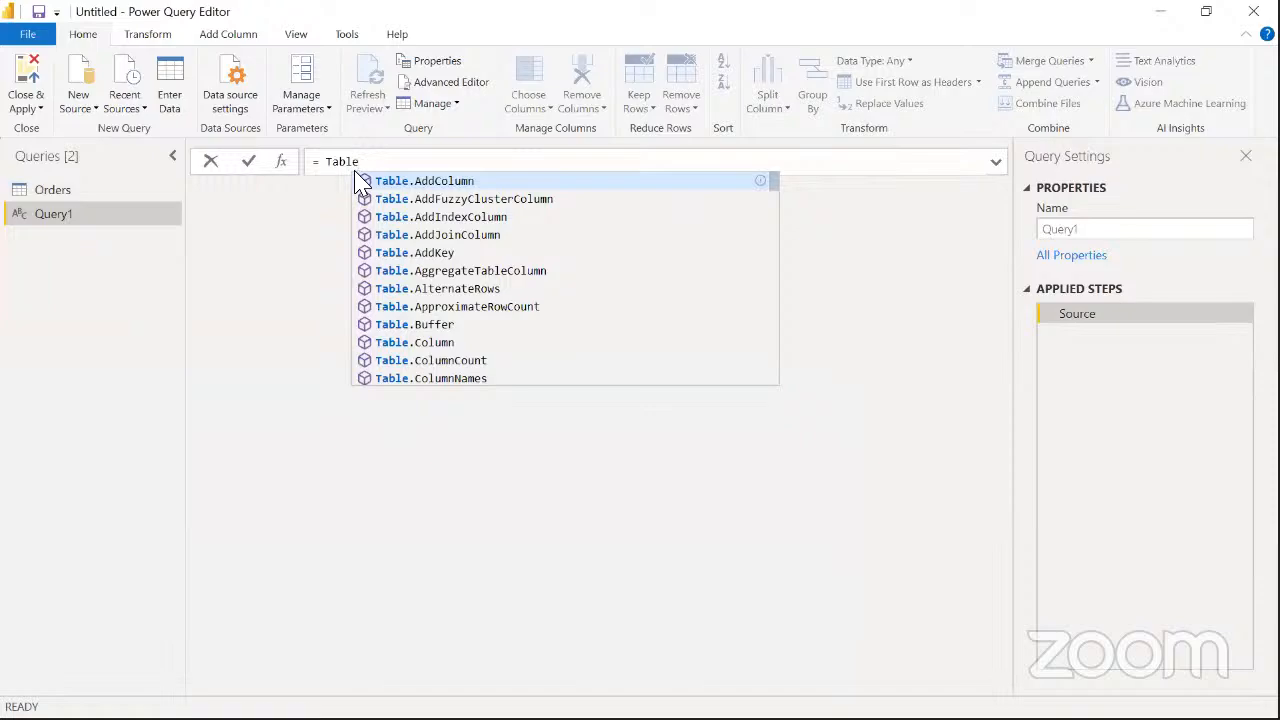
pyautogui.write('Sele')
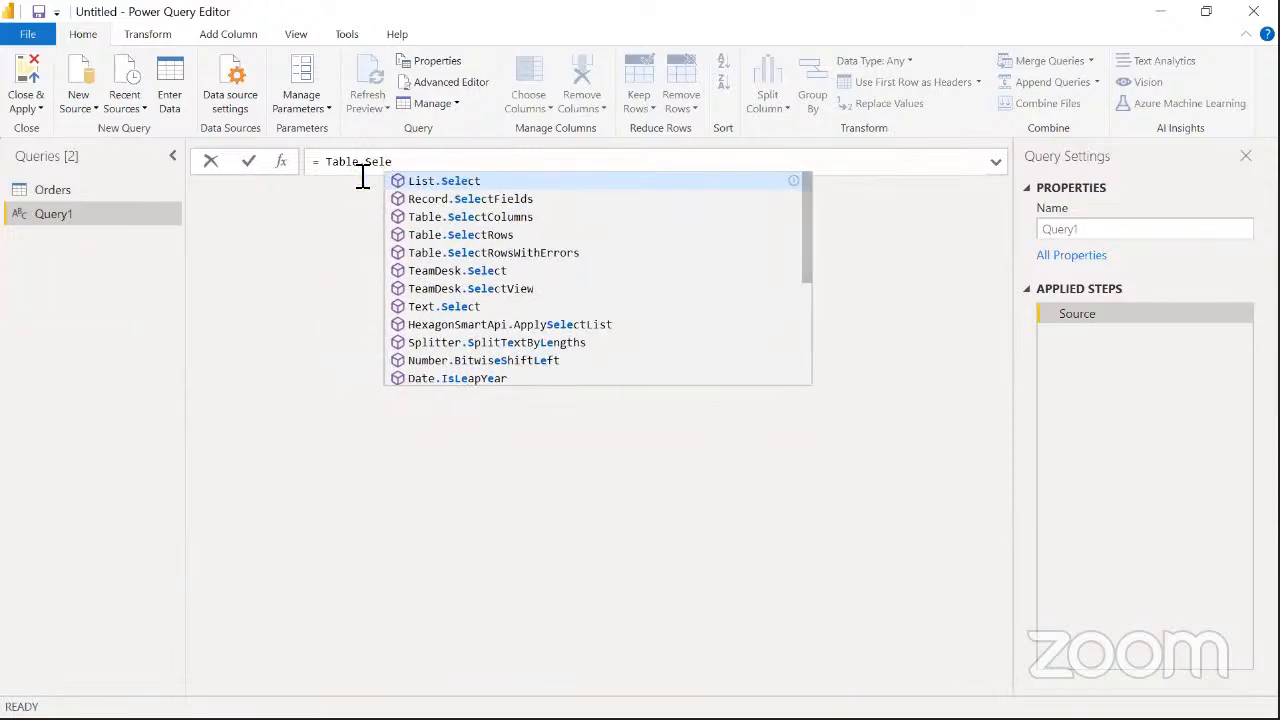
pyautogui.write('ct')
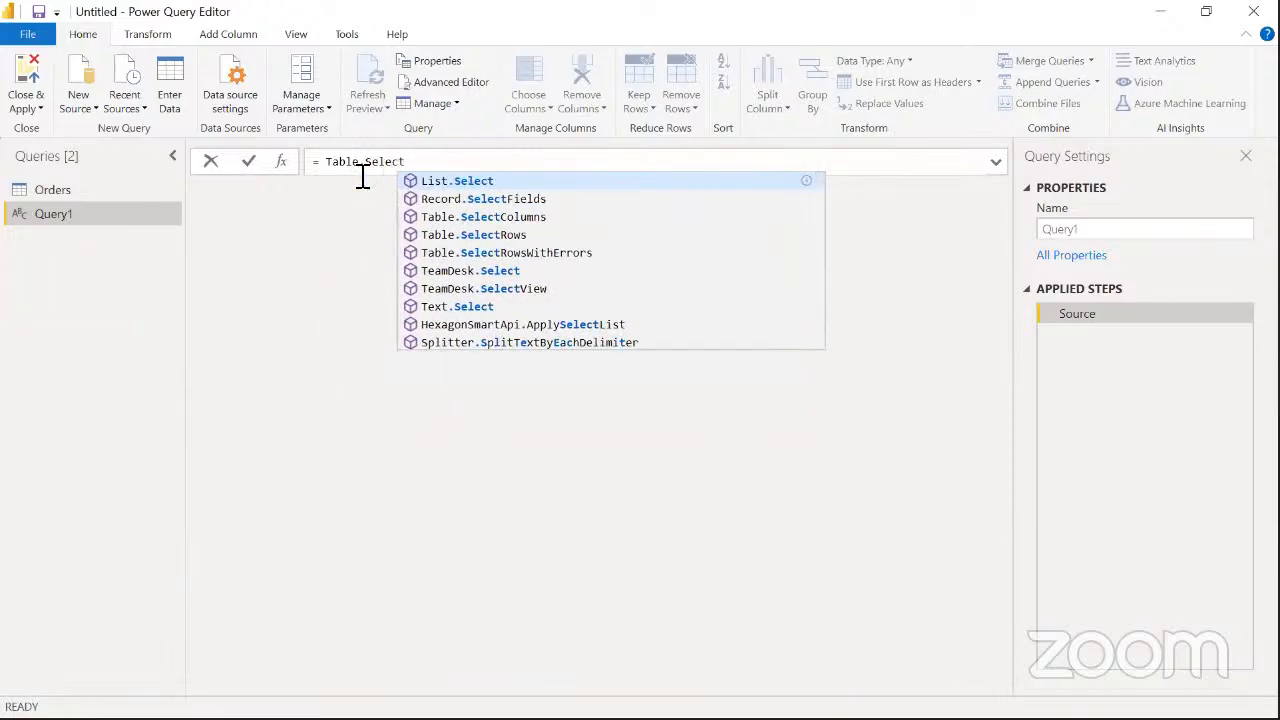
pyautogui.write('Colum')
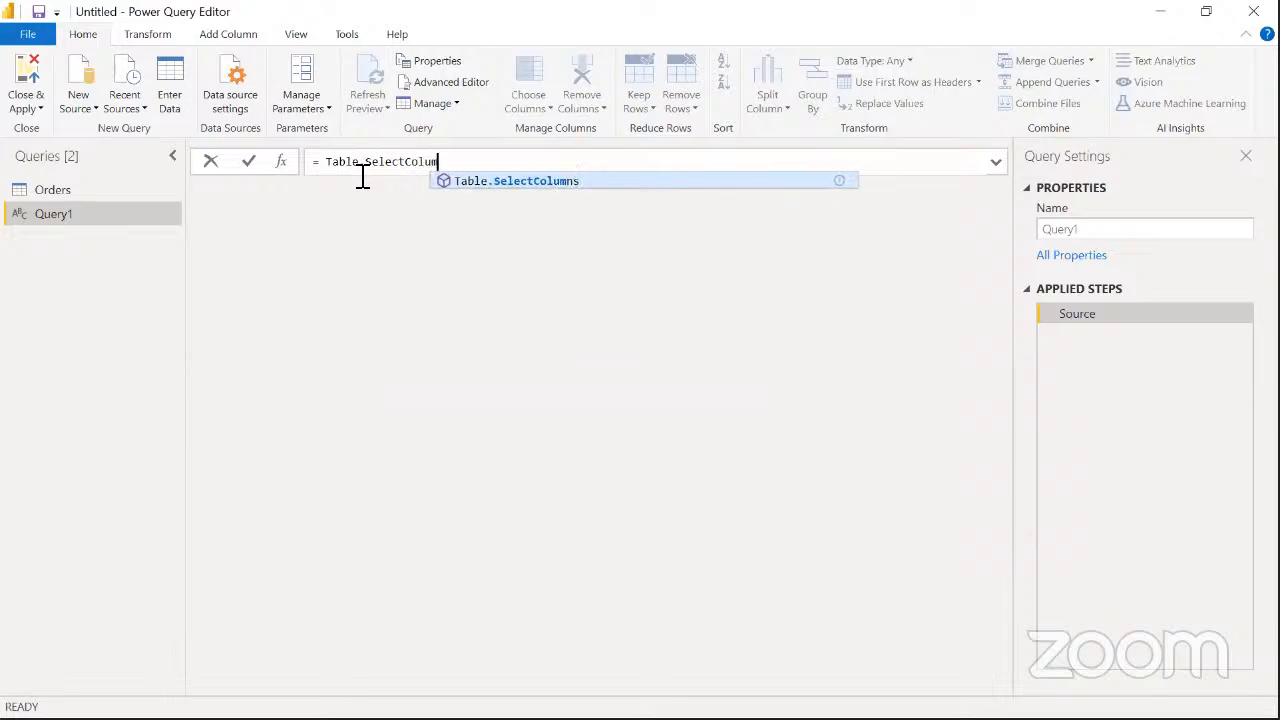
pyautogui.write('ns(')
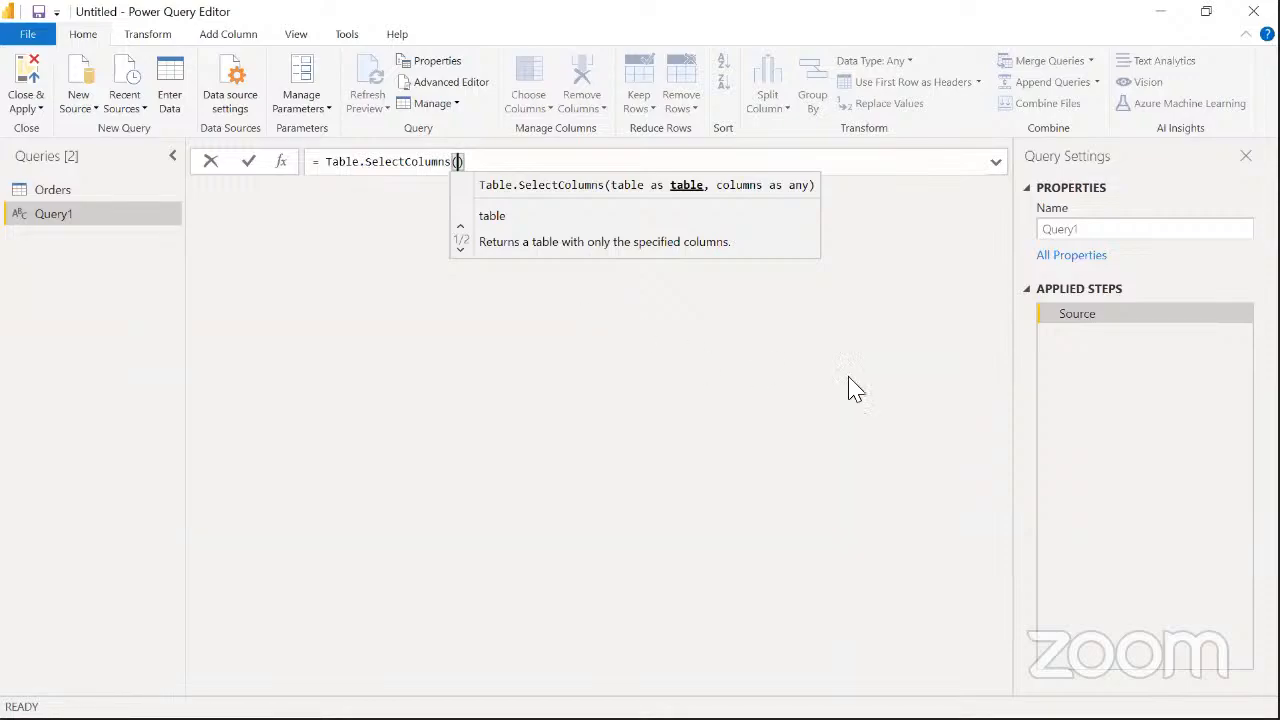
# Circle the Orders query in red and enter Orders as the table argument of Table.SelectColumns
pyautogui.hotkey('ctrl', '2')
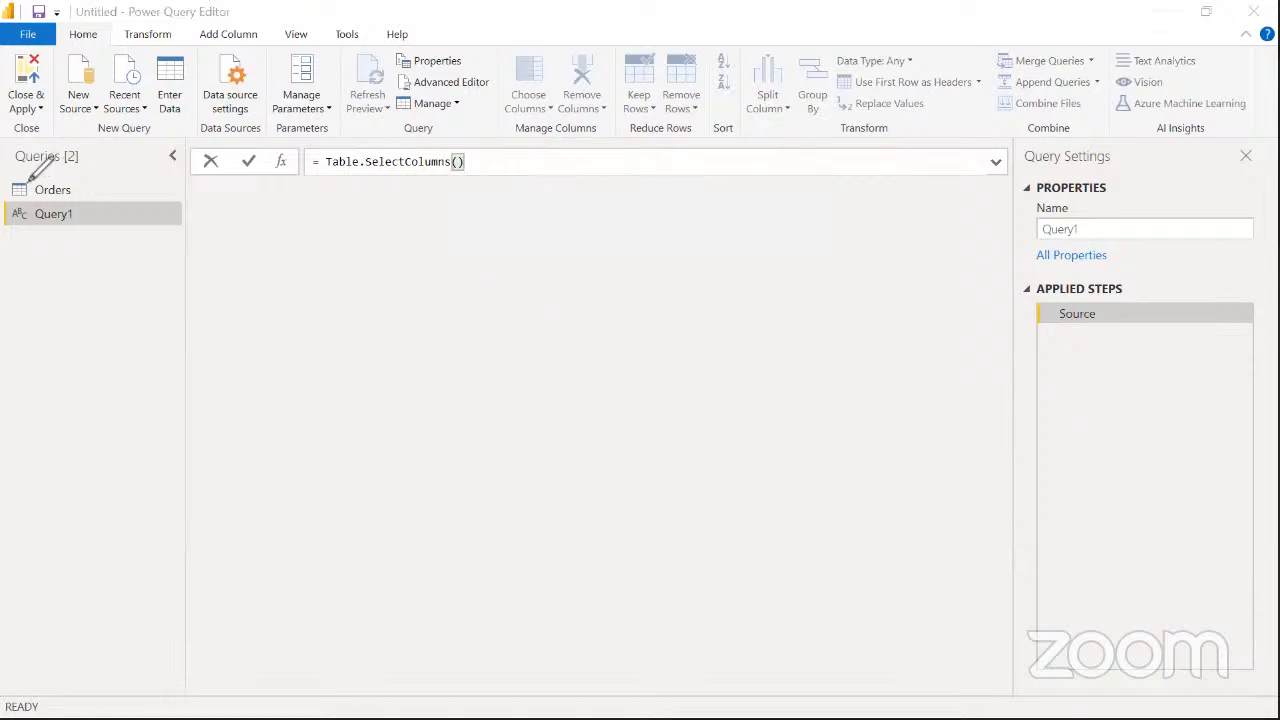
pyautogui.moveTo(45, 170)
pyautogui.mouseDown()
pyautogui.moveTo(55, 208)
pyautogui.moveTo(80, 192)
pyautogui.moveTo(50, 166)
pyautogui.mouseUp()
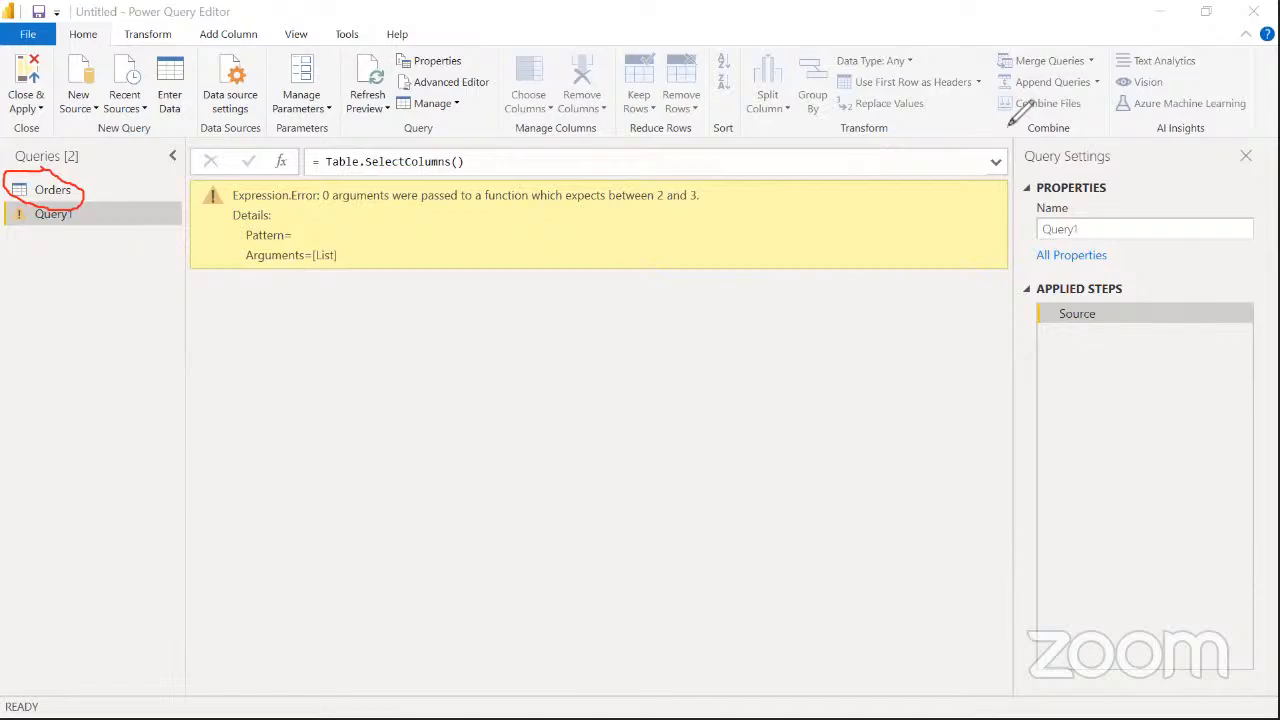
pyautogui.click(460, 163)
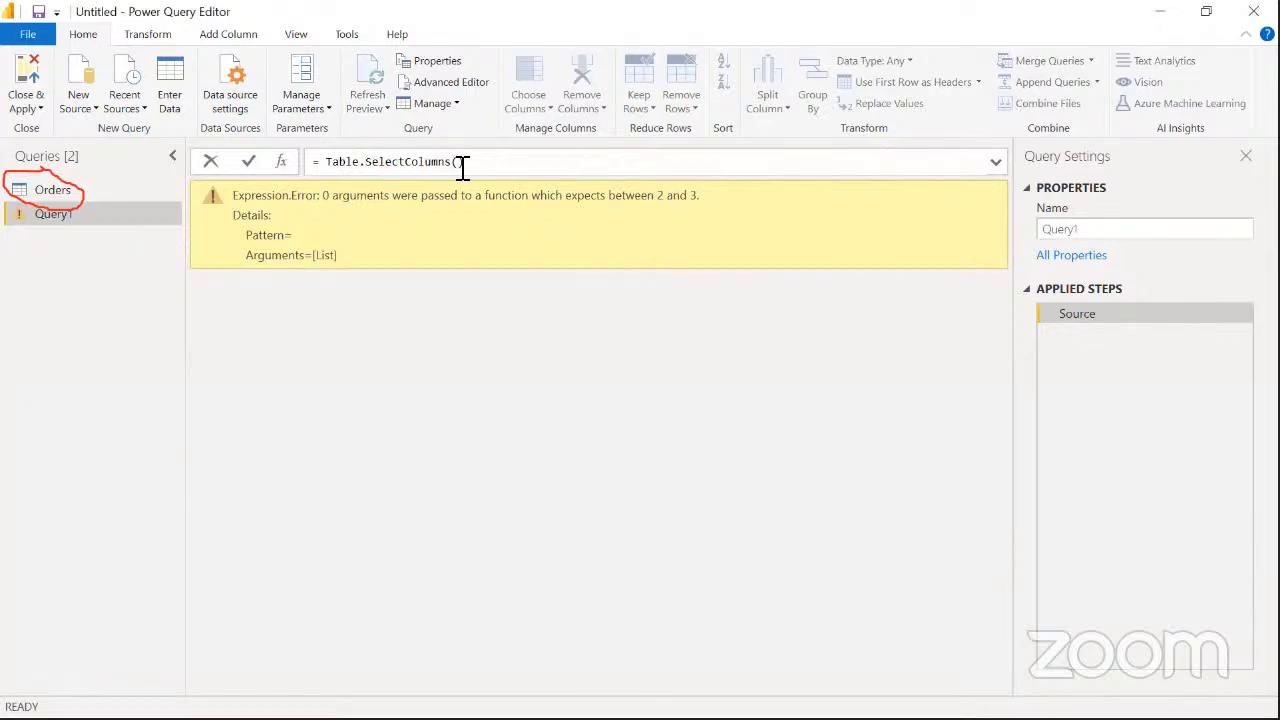
pyautogui.write('Order')
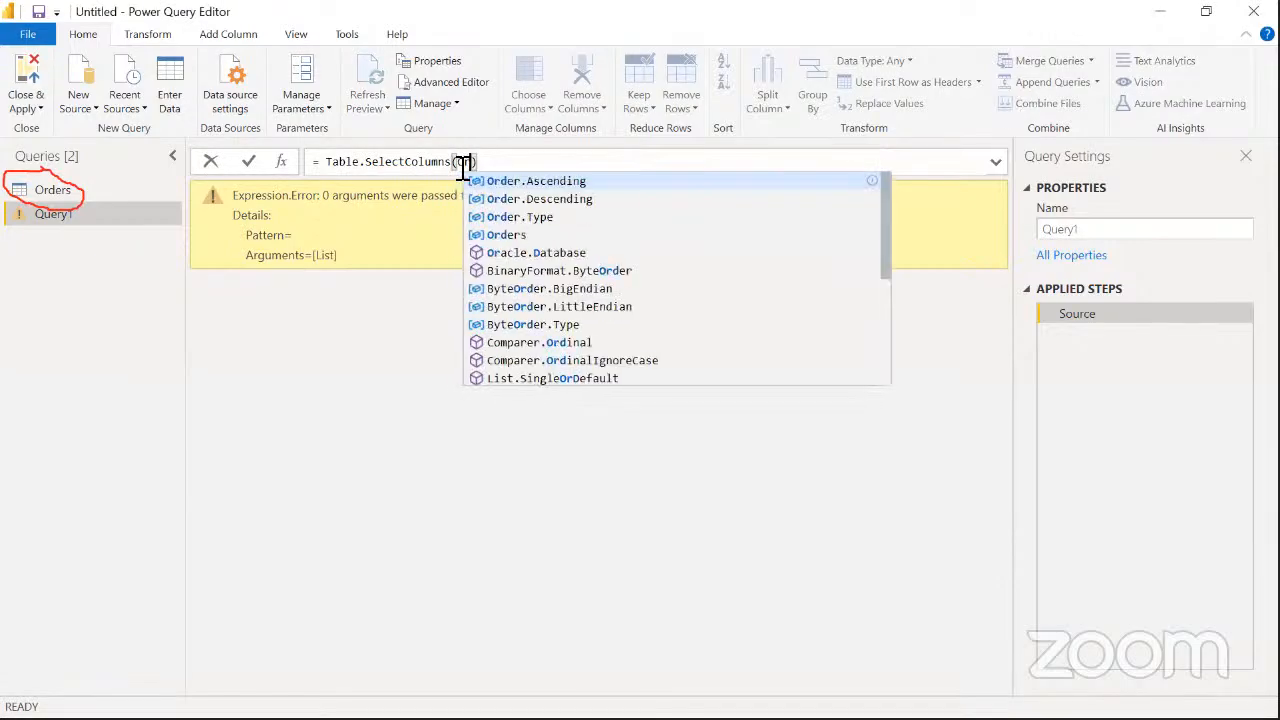
pyautogui.press('Down')
pyautogui.press('Down')
pyautogui.press('Down')
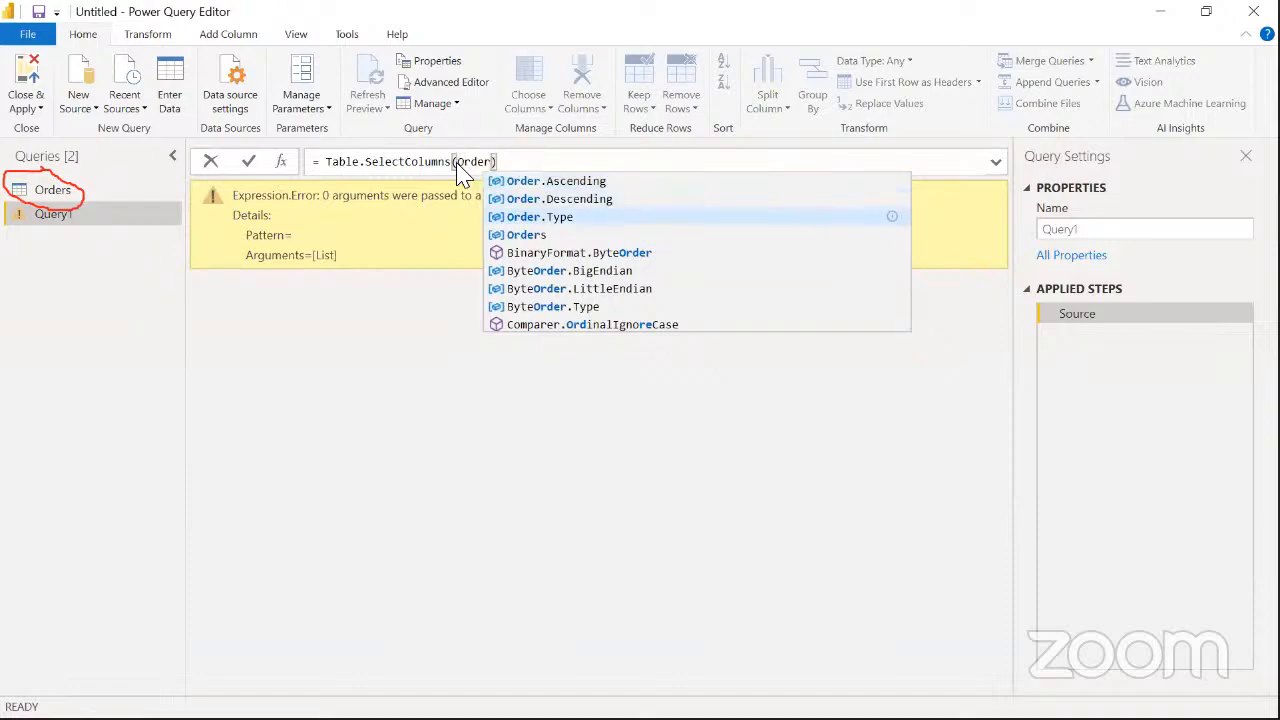
pyautogui.press('Tab')
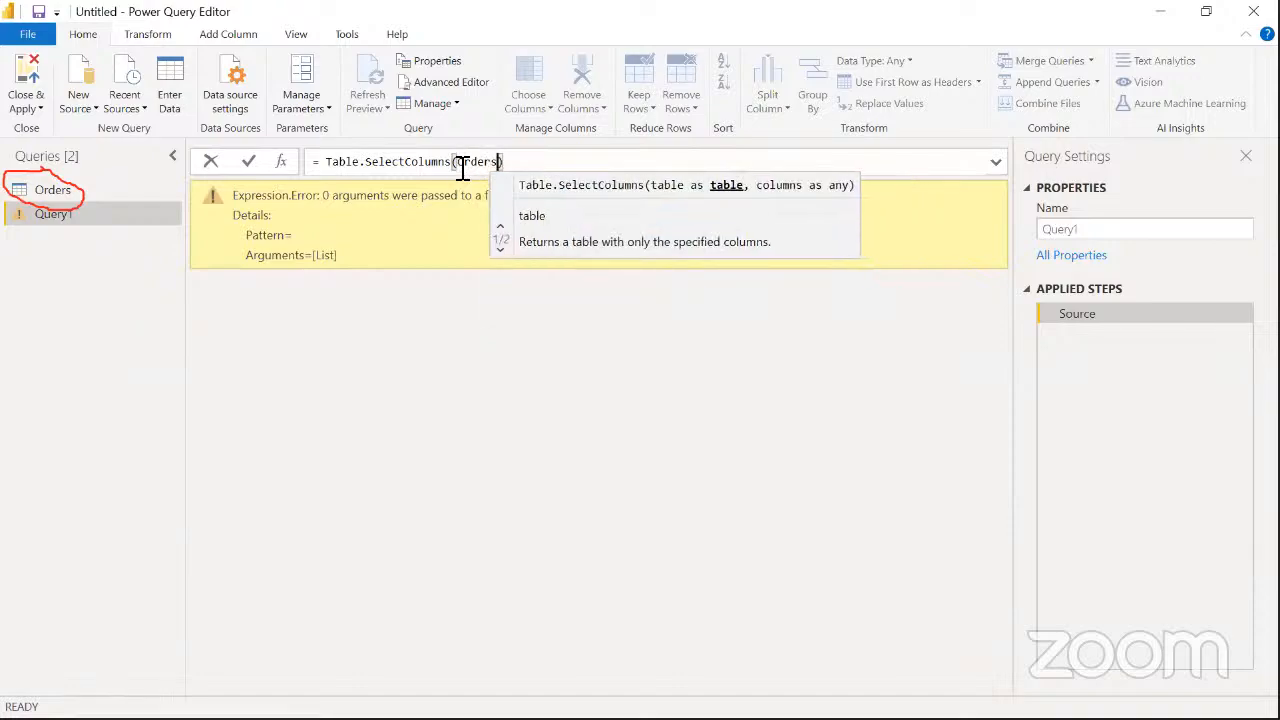
pyautogui.write(',')
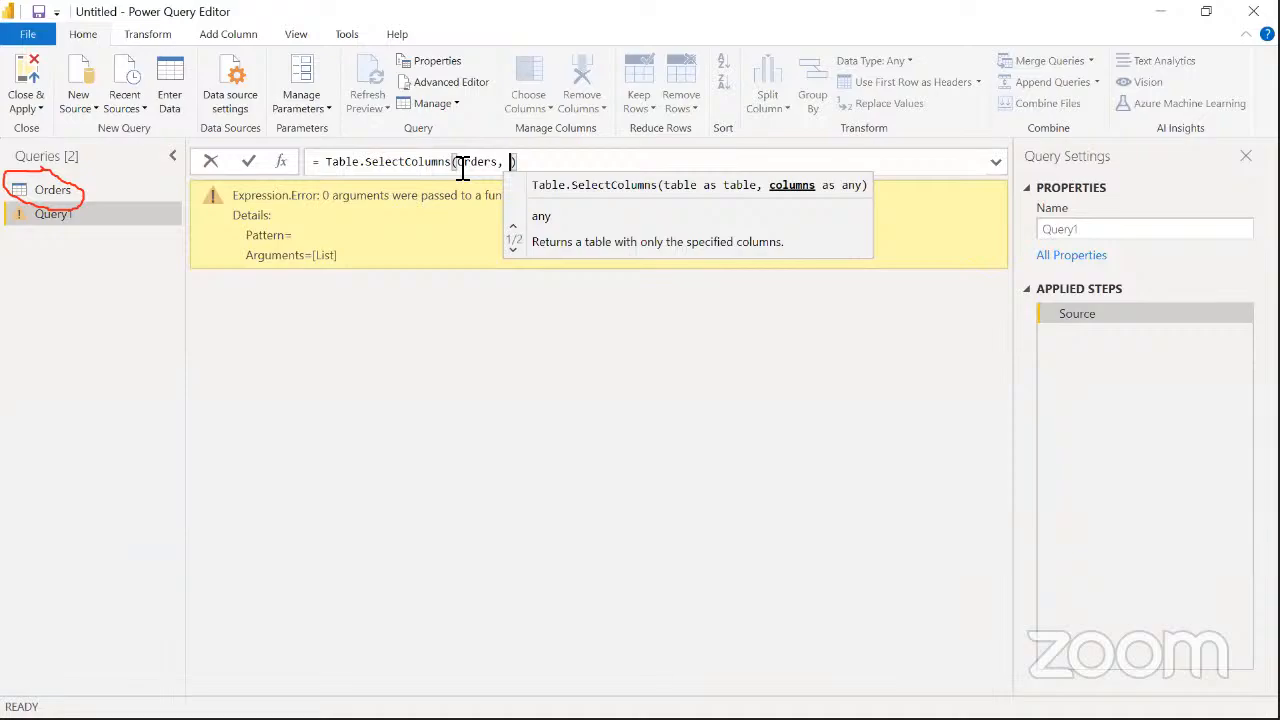
# Complete the Table.SelectColumns formula with the column list {"Region", "Segment", "Category", "Sub-Category"} and apply it
pyautogui.write('{')
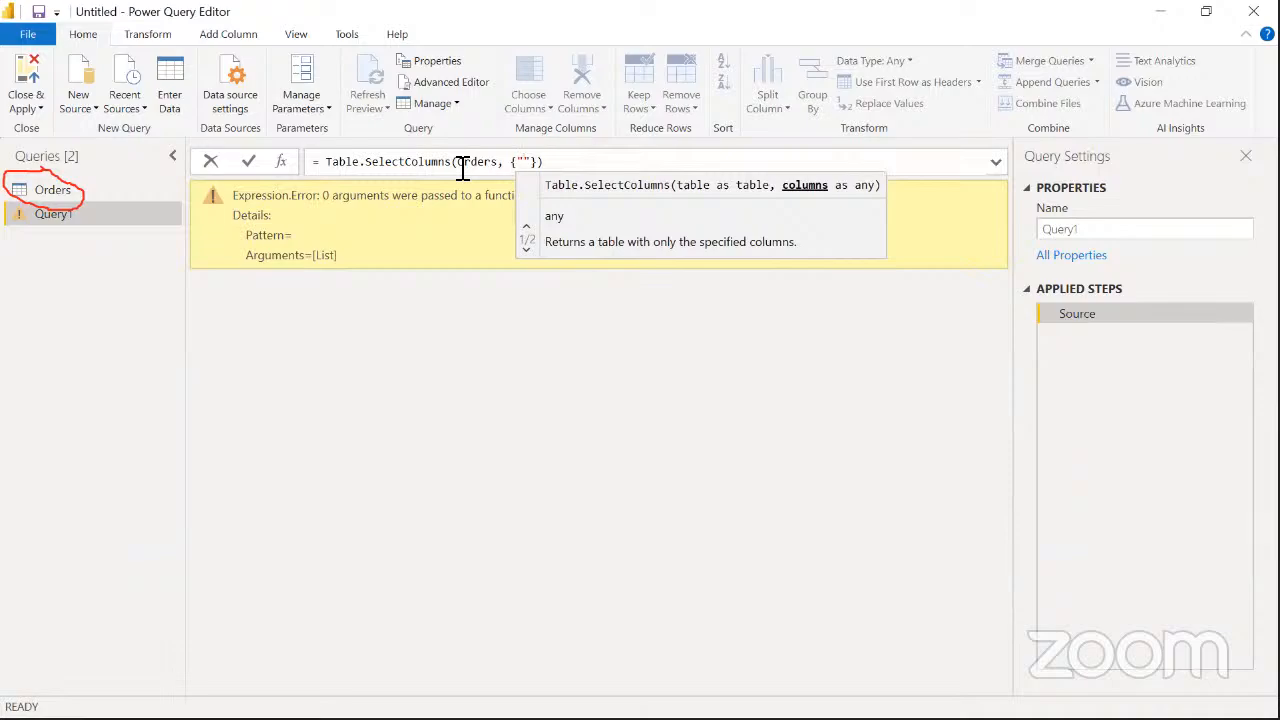
pyautogui.write('Region"')
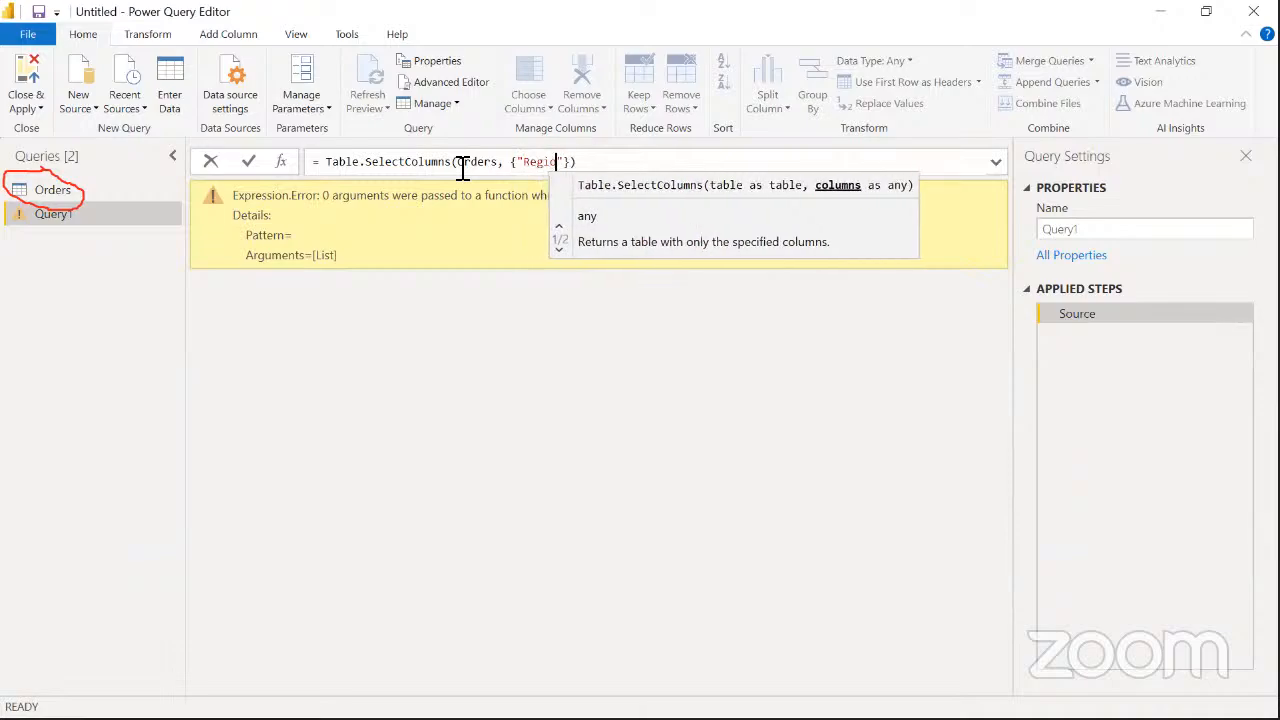
pyautogui.write(', "')
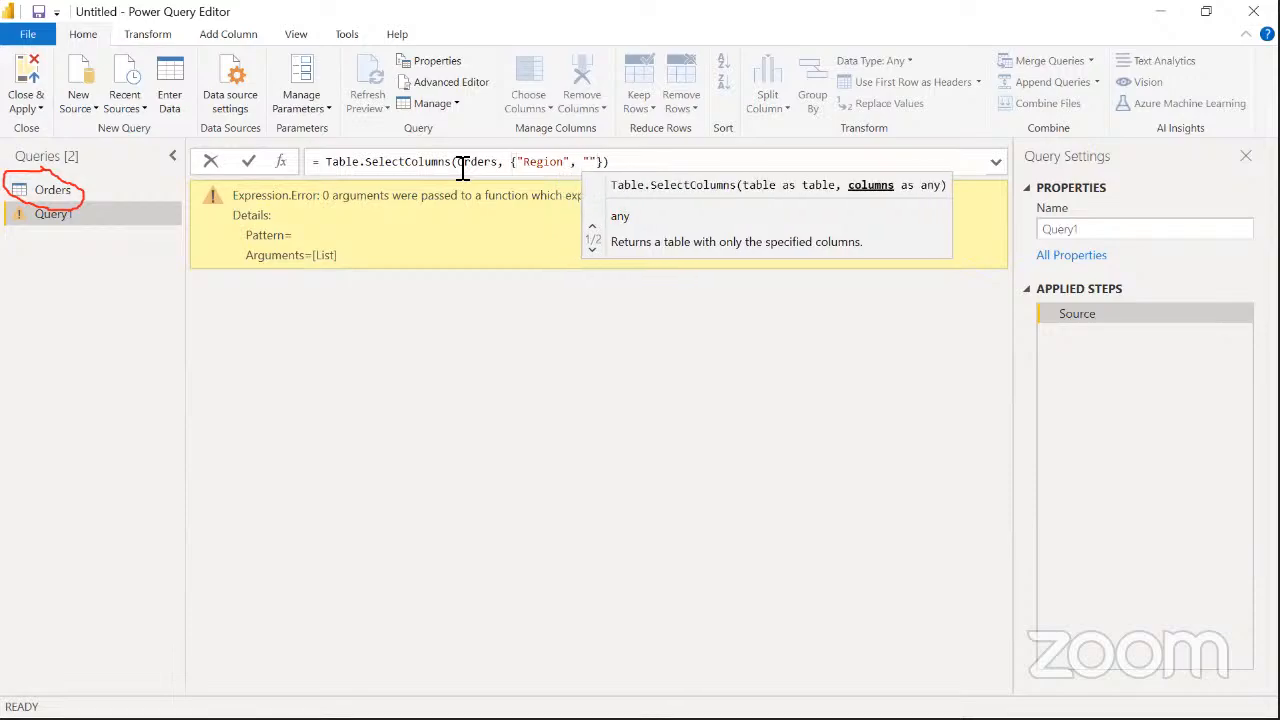
pyautogui.write('Segment"')
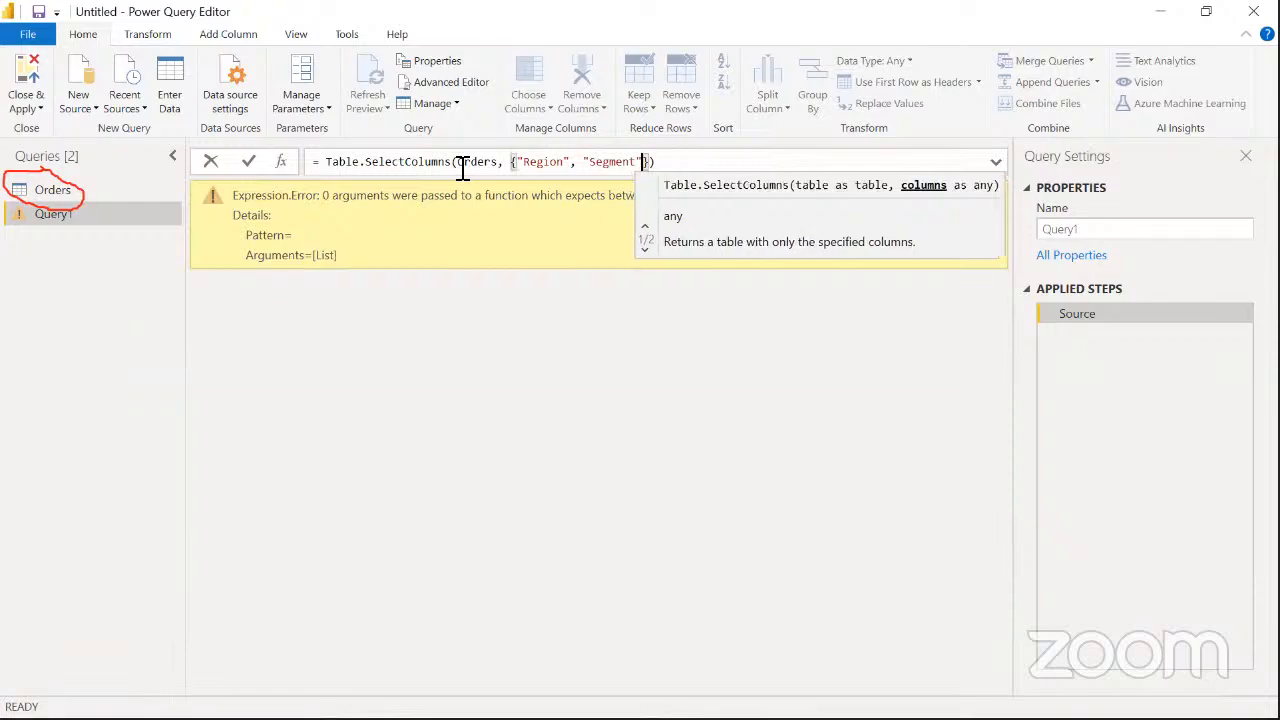
pyautogui.write(', "')
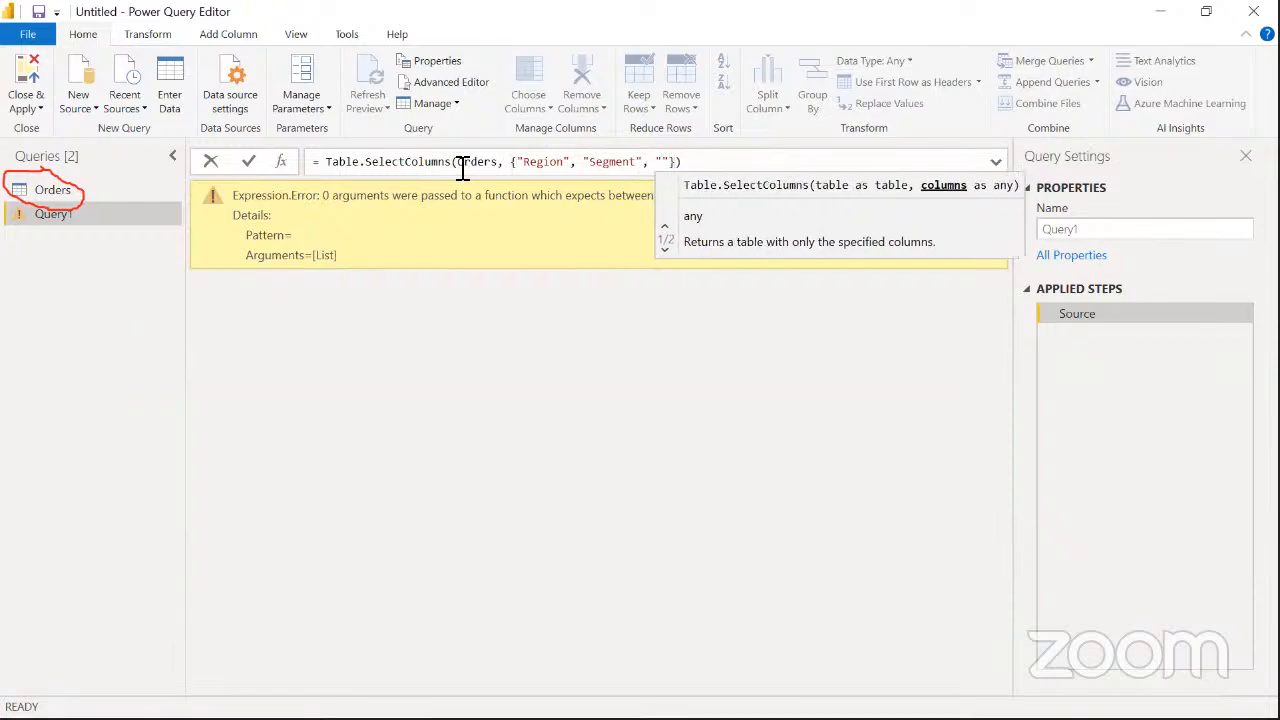
pyautogui.write('Categ')
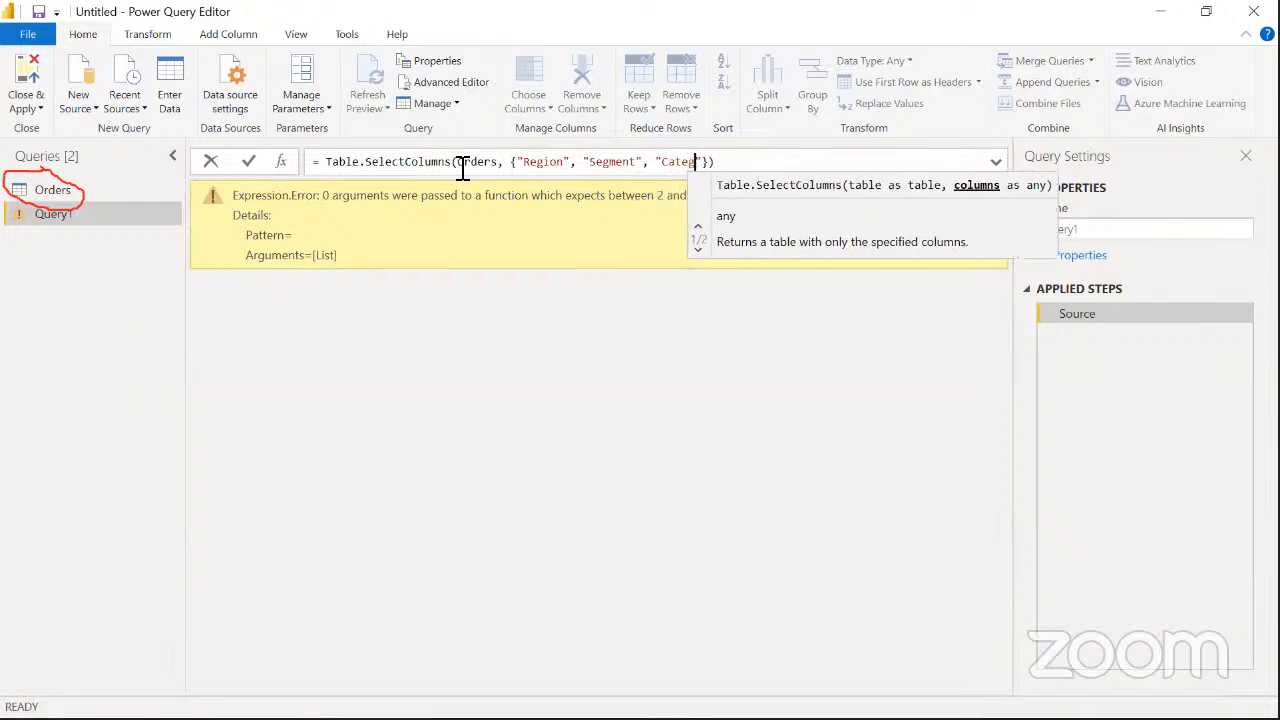
pyautogui.write('ory", ')
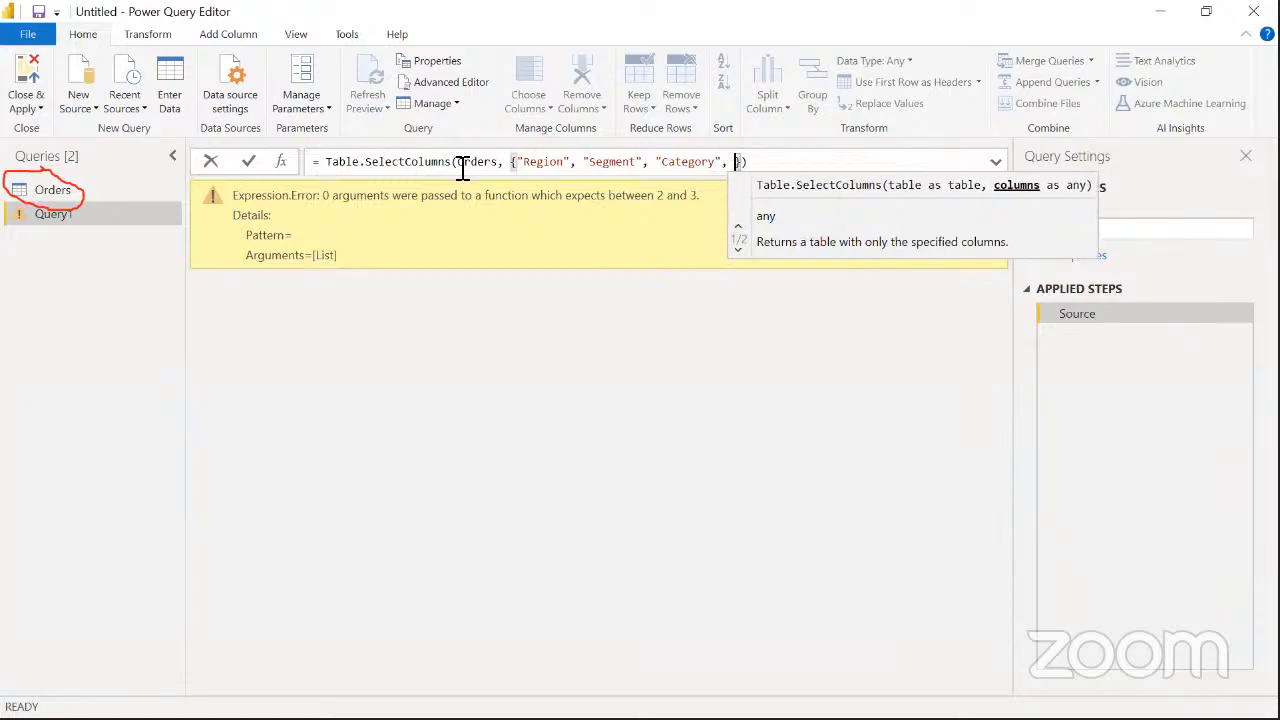
pyautogui.write('"Sub-')
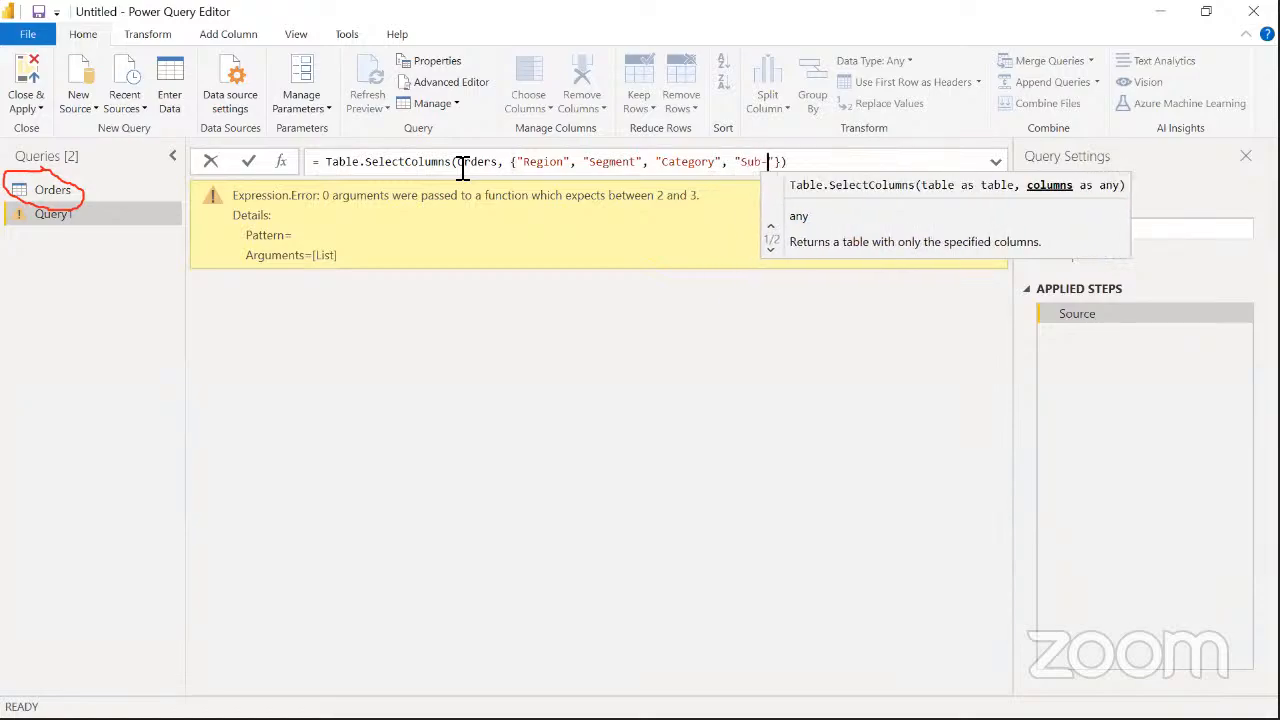
pyautogui.write('Ca')
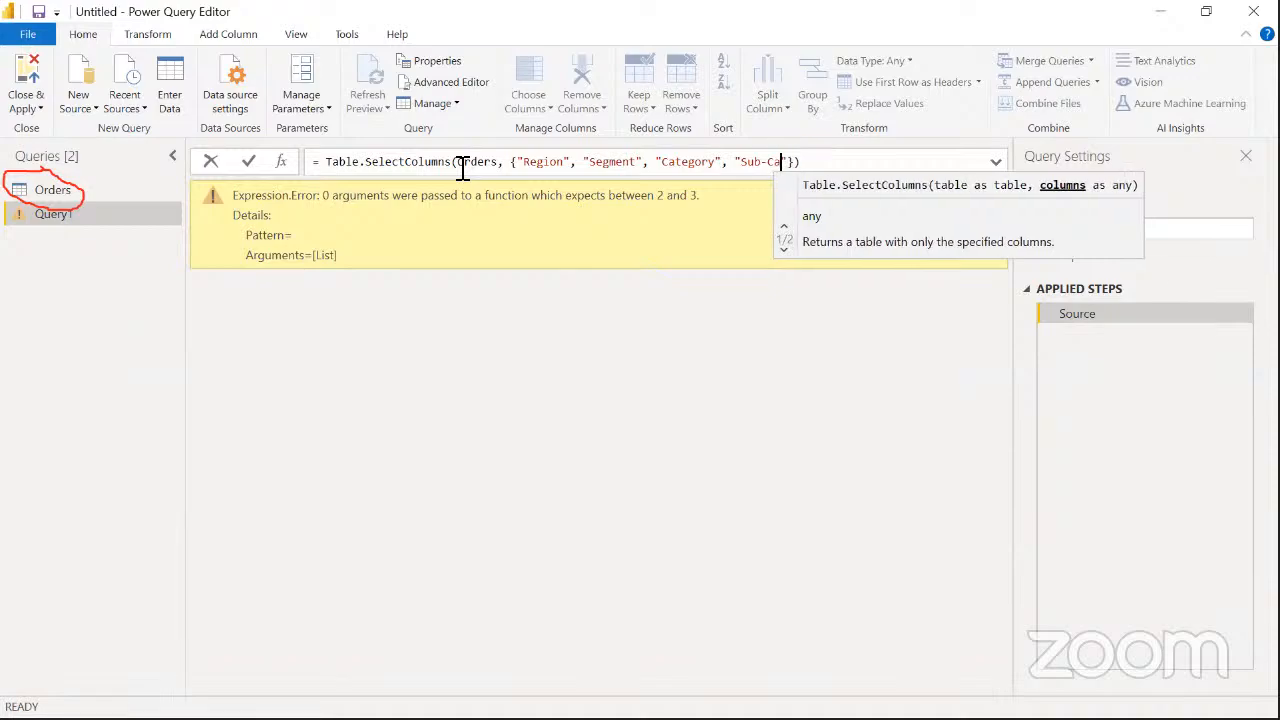
pyautogui.write('tegory')
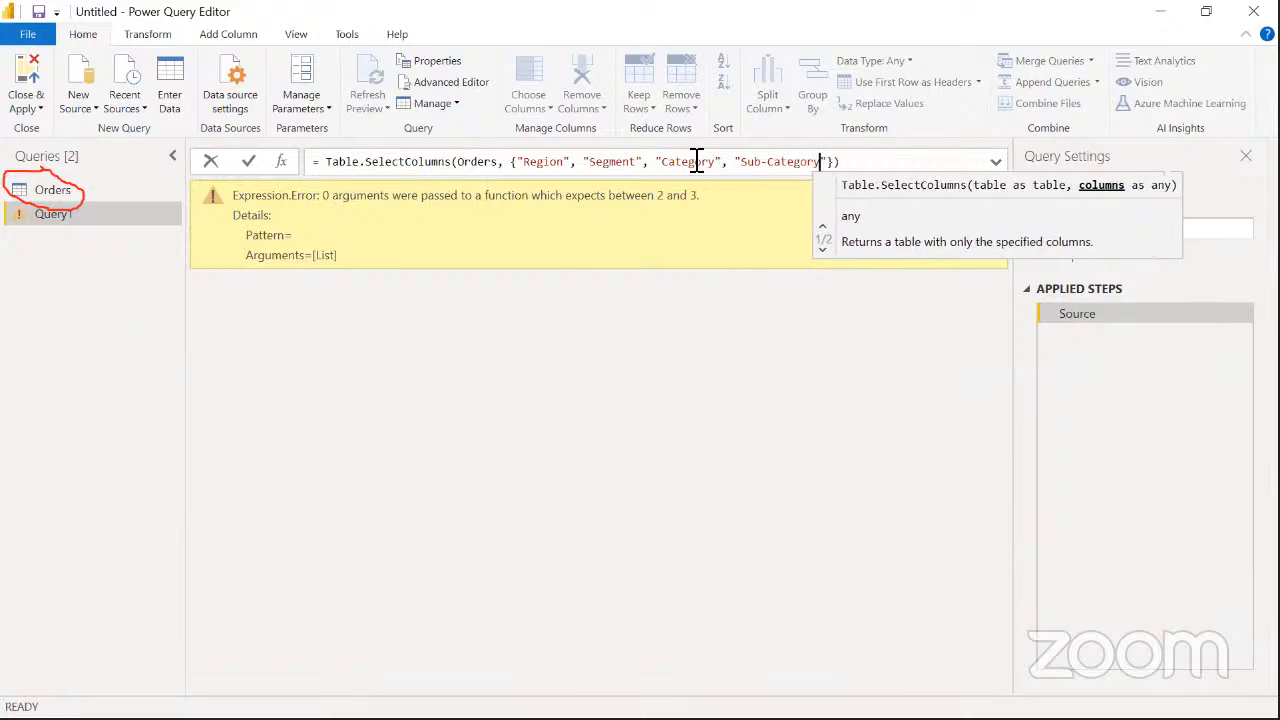
pyautogui.click(855, 163)
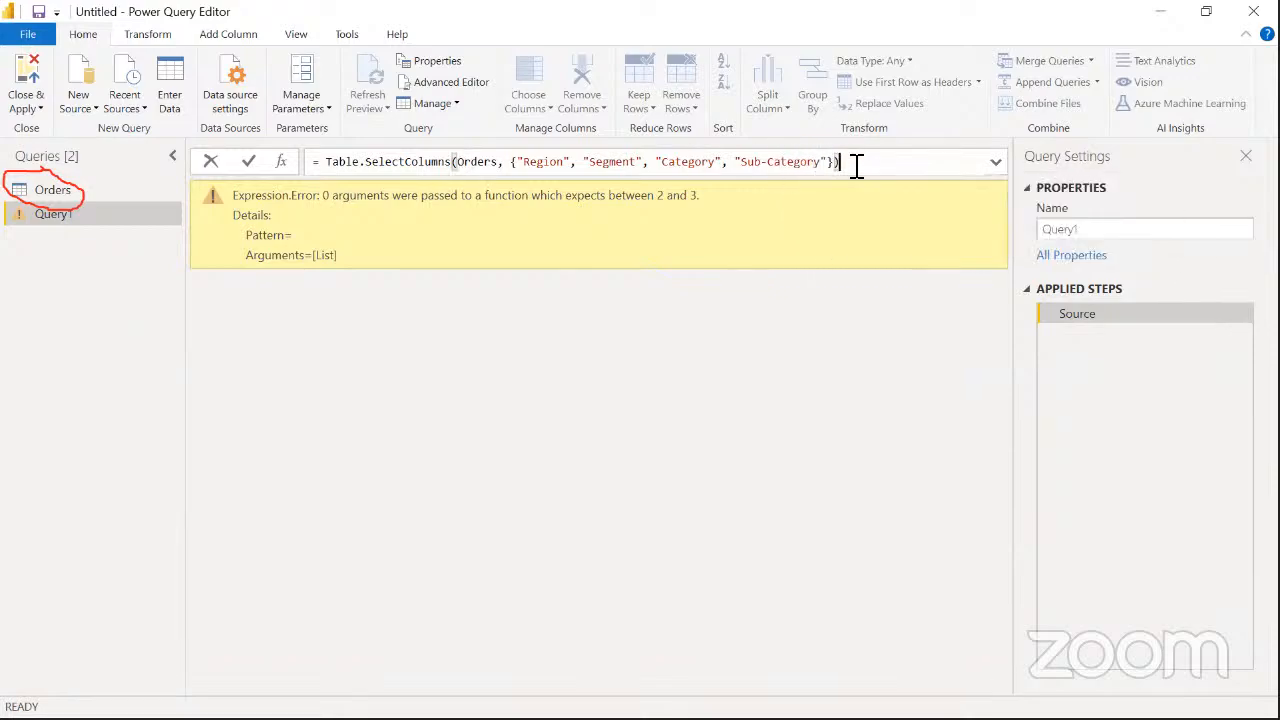
pyautogui.click(248, 162)
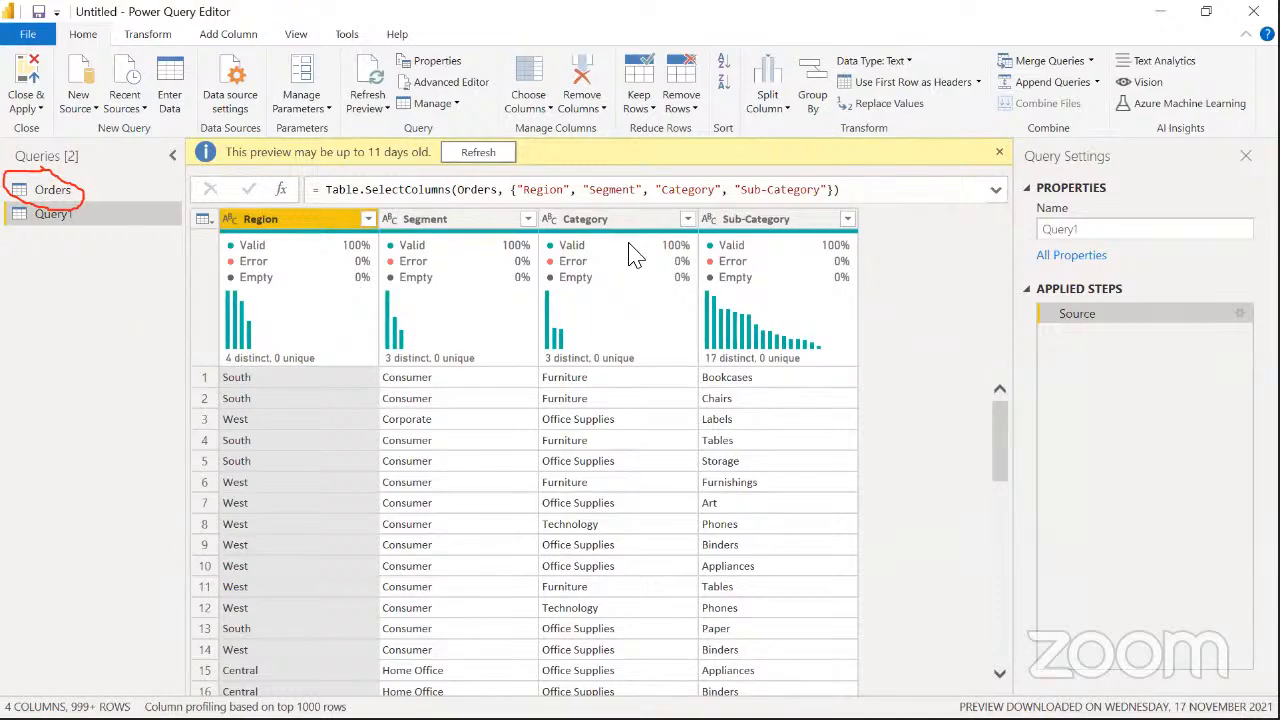
# Circle the Source step in the Applied Steps list in red, and clear all drawn annotations
pyautogui.moveTo(1050, 280); pyautogui.dragTo(1021, 280)
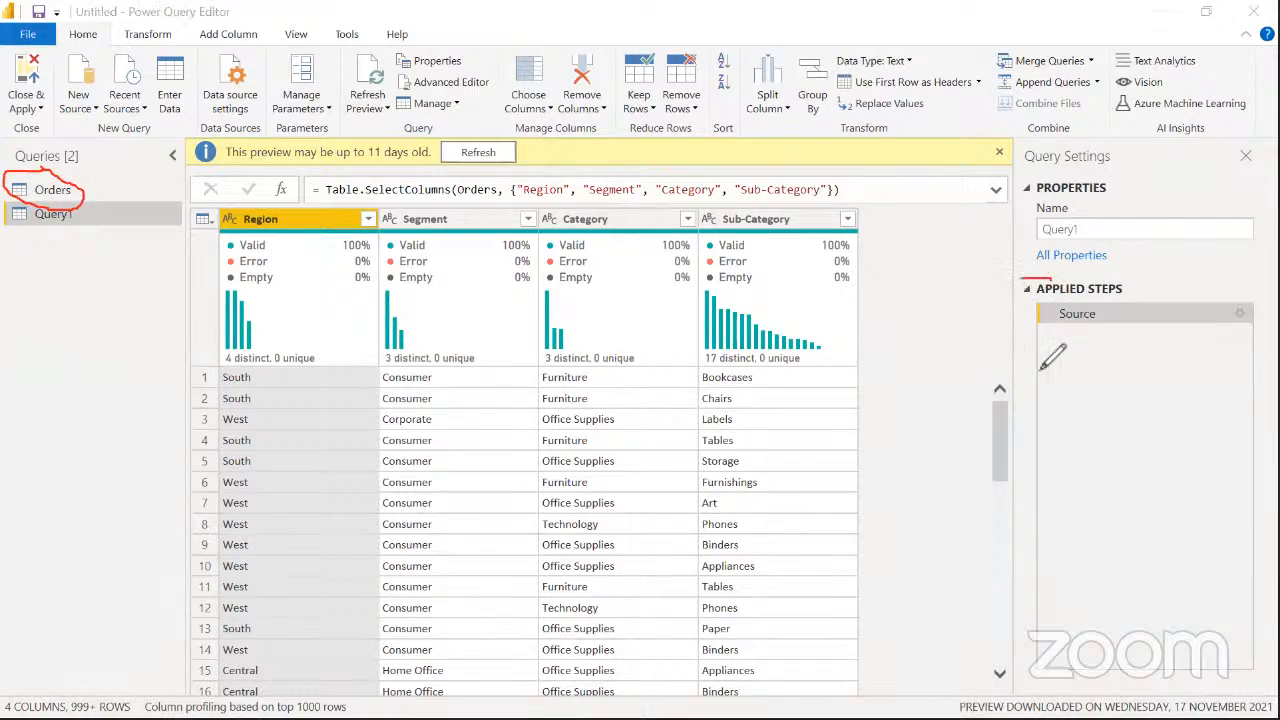
pyautogui.moveTo(1041, 368)
pyautogui.mouseDown()
pyautogui.moveTo(1174, 370)
pyautogui.moveTo(1226, 352)
pyautogui.moveTo(1205, 285)
pyautogui.mouseUp()
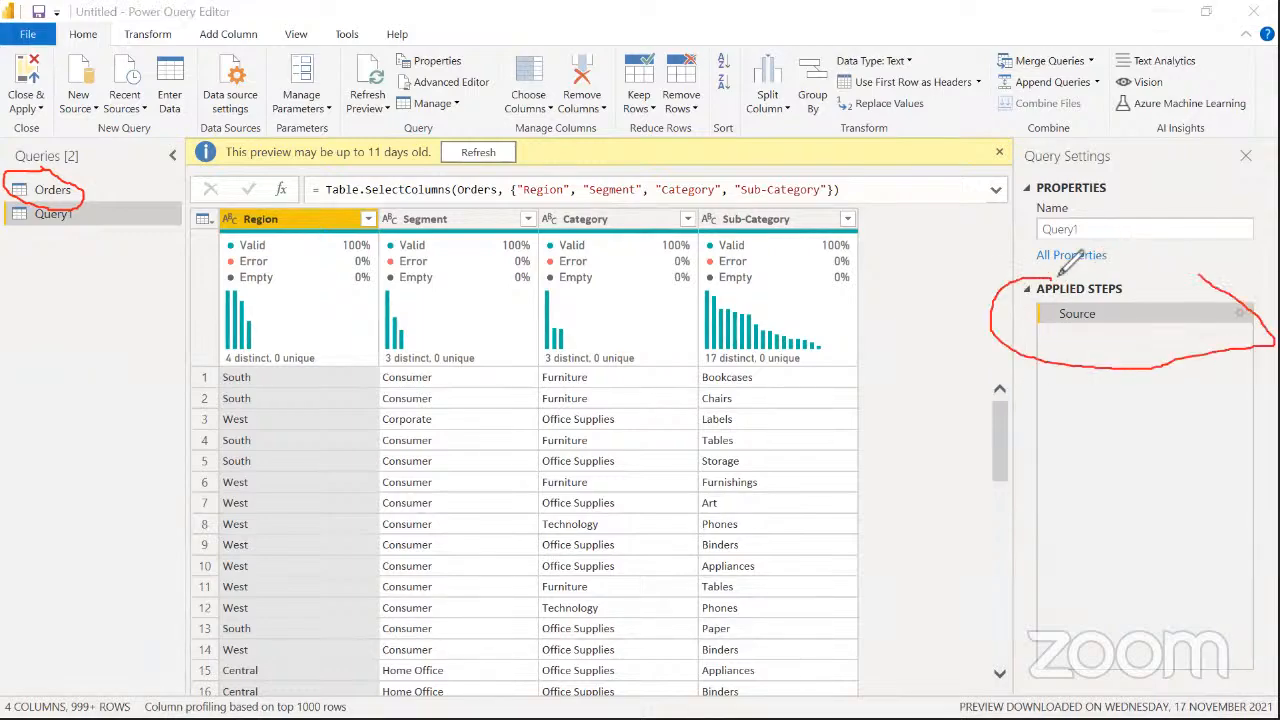
pyautogui.moveTo(1058, 273); pyautogui.dragTo(1042, 278)
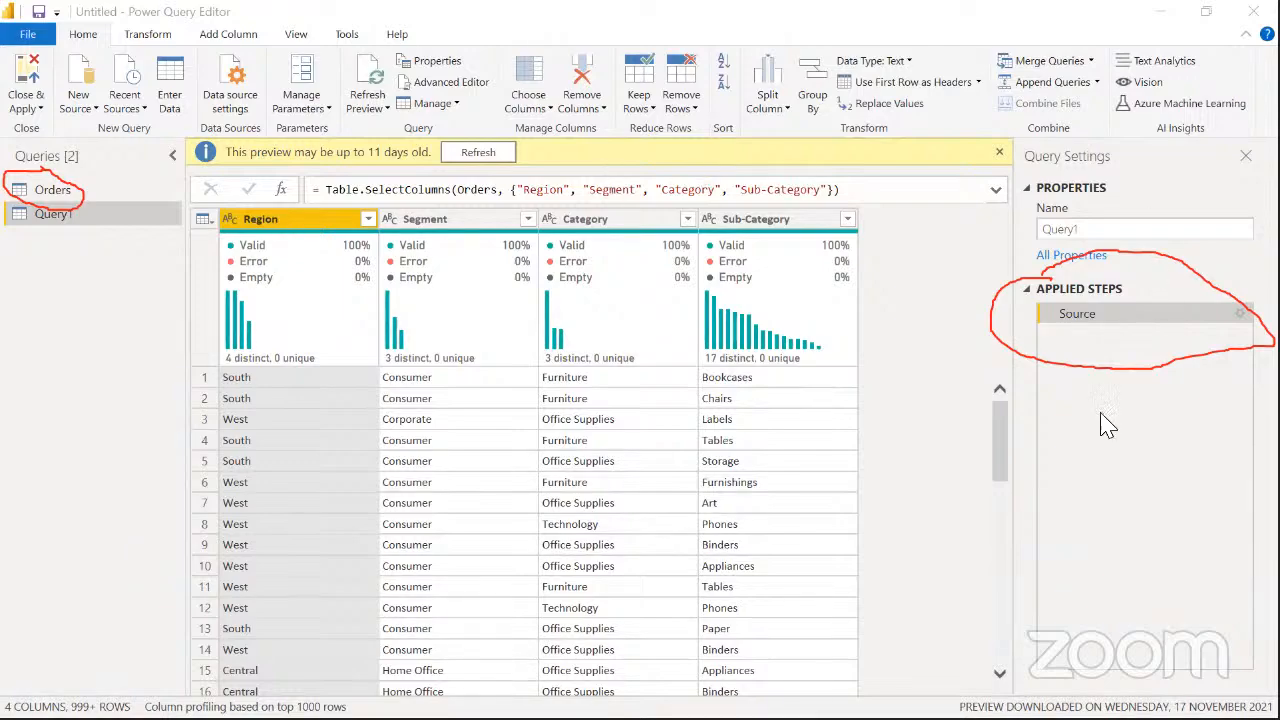
pyautogui.click(940, 108)
pyautogui.click(922, 155)
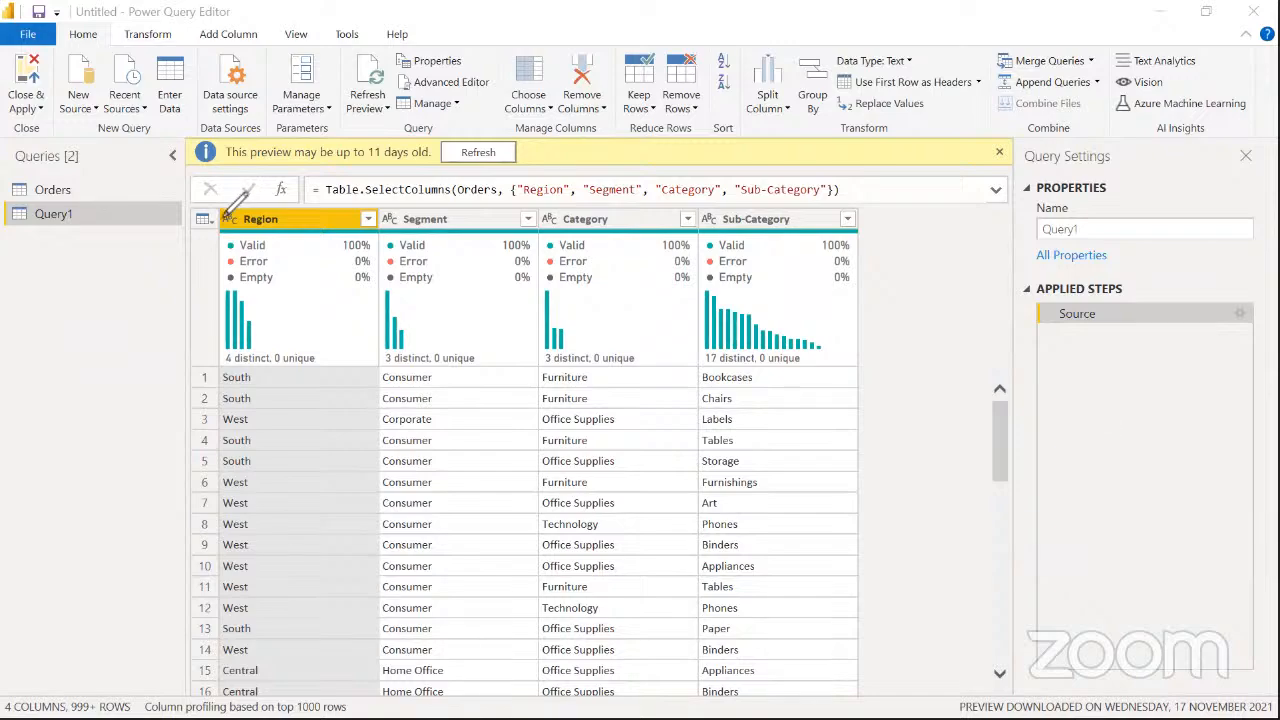
pyautogui.moveTo(216, 208)
pyautogui.mouseDown()
pyautogui.moveTo(250, 245)
pyautogui.moveTo(490, 255)
pyautogui.moveTo(505, 243)
pyautogui.moveTo(836, 240)
pyautogui.moveTo(880, 222)
pyautogui.moveTo(785, 203)
pyautogui.moveTo(217, 210)
pyautogui.mouseUp()
pyautogui.click(295, 228)
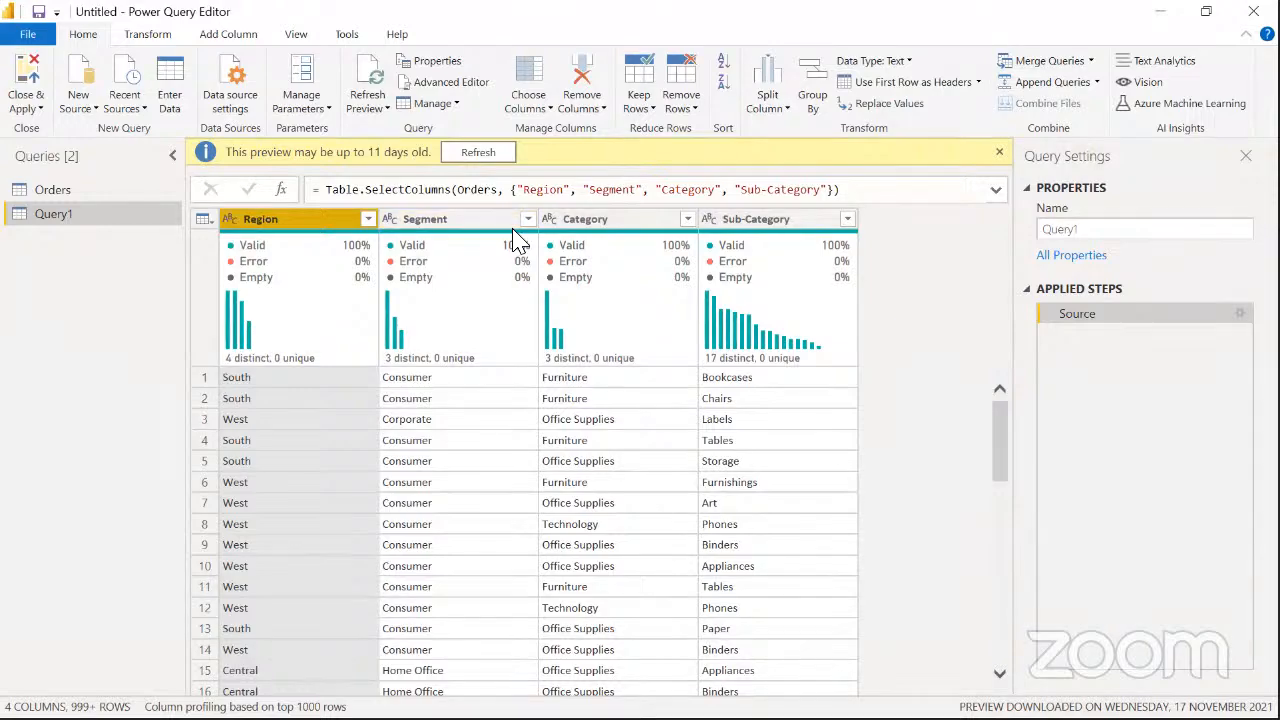
# Unpivot all four columns of Query1 and look over the Attribute and Value columns
pyautogui.hotkey('ctrl', 'a')
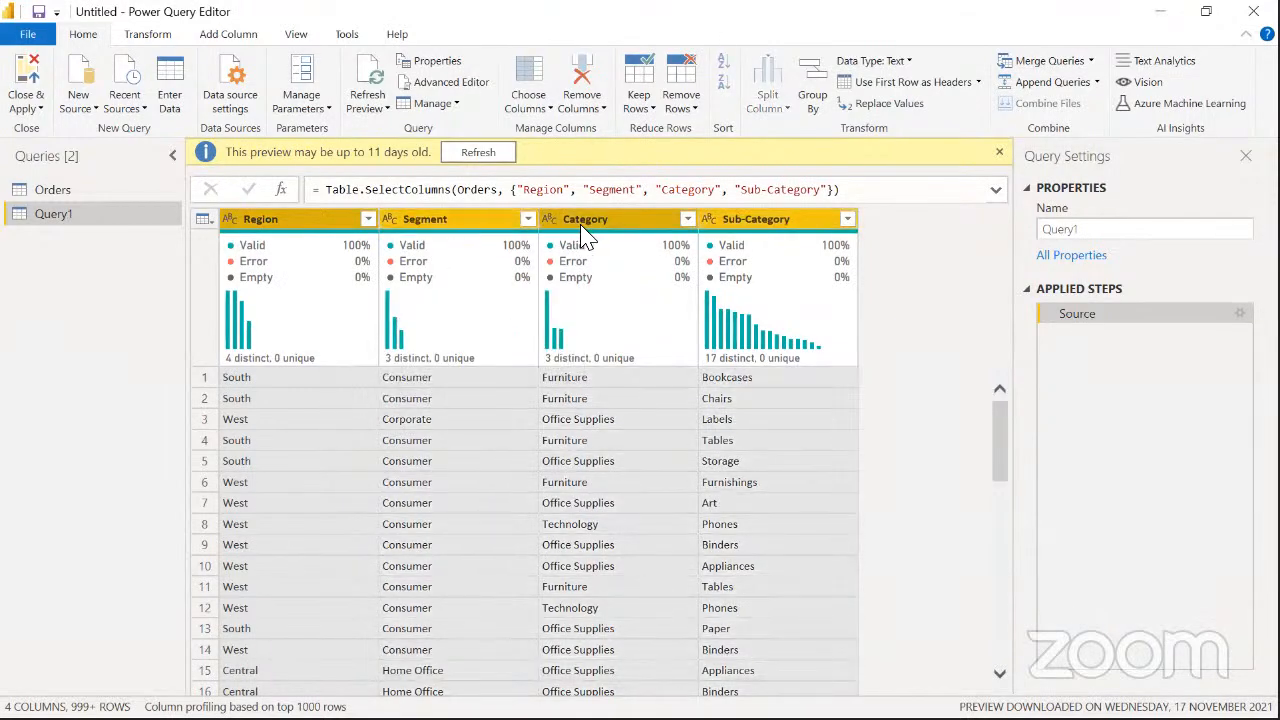
pyautogui.rightClick(331, 229)
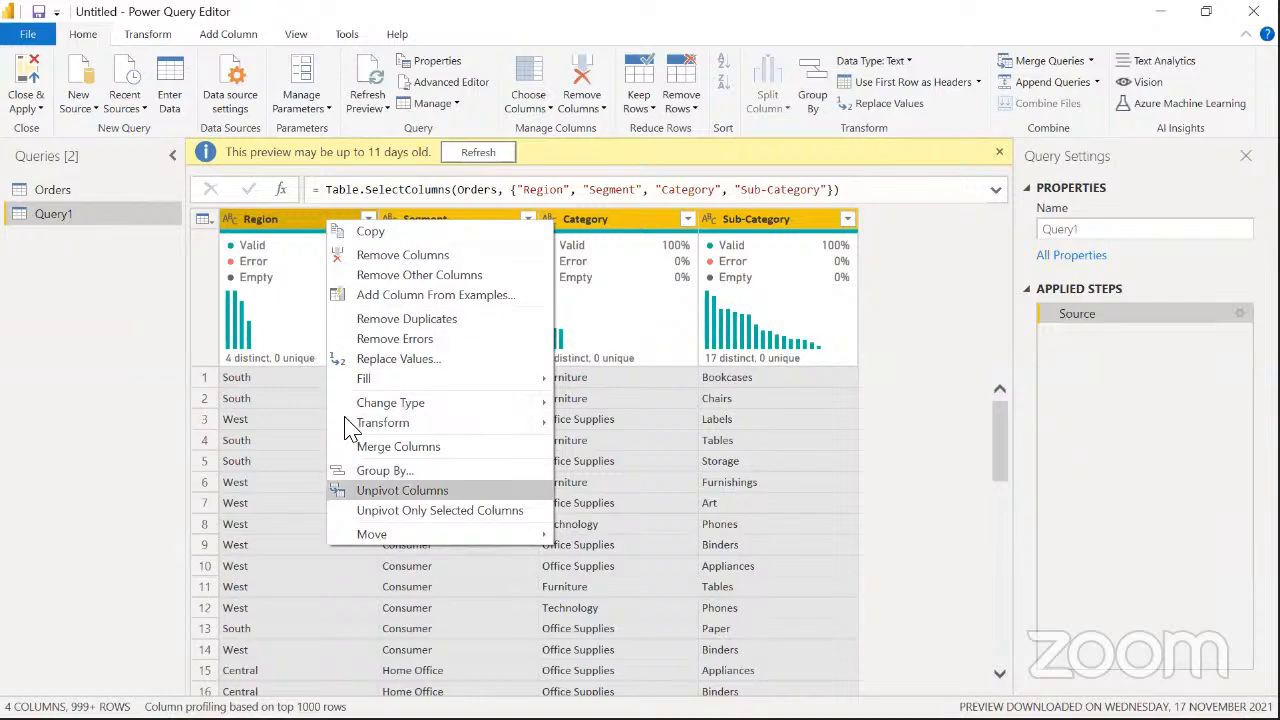
pyautogui.press('Return')
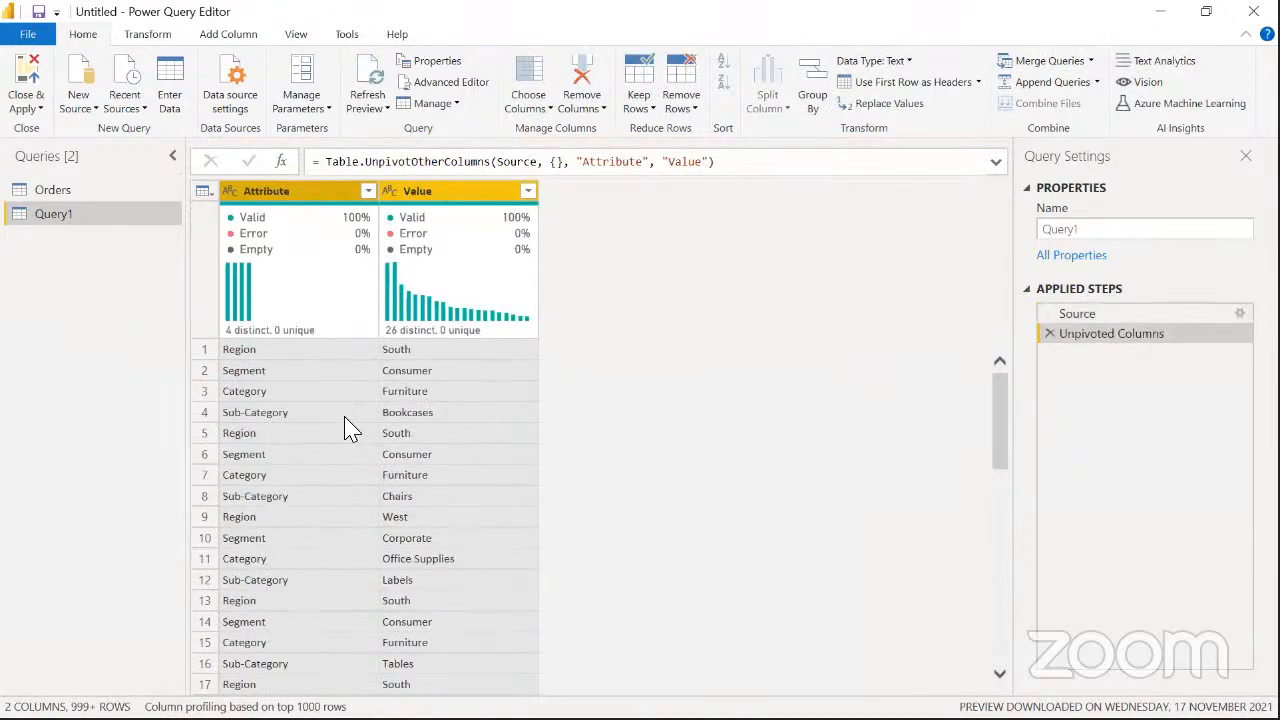
pyautogui.click(296, 190)
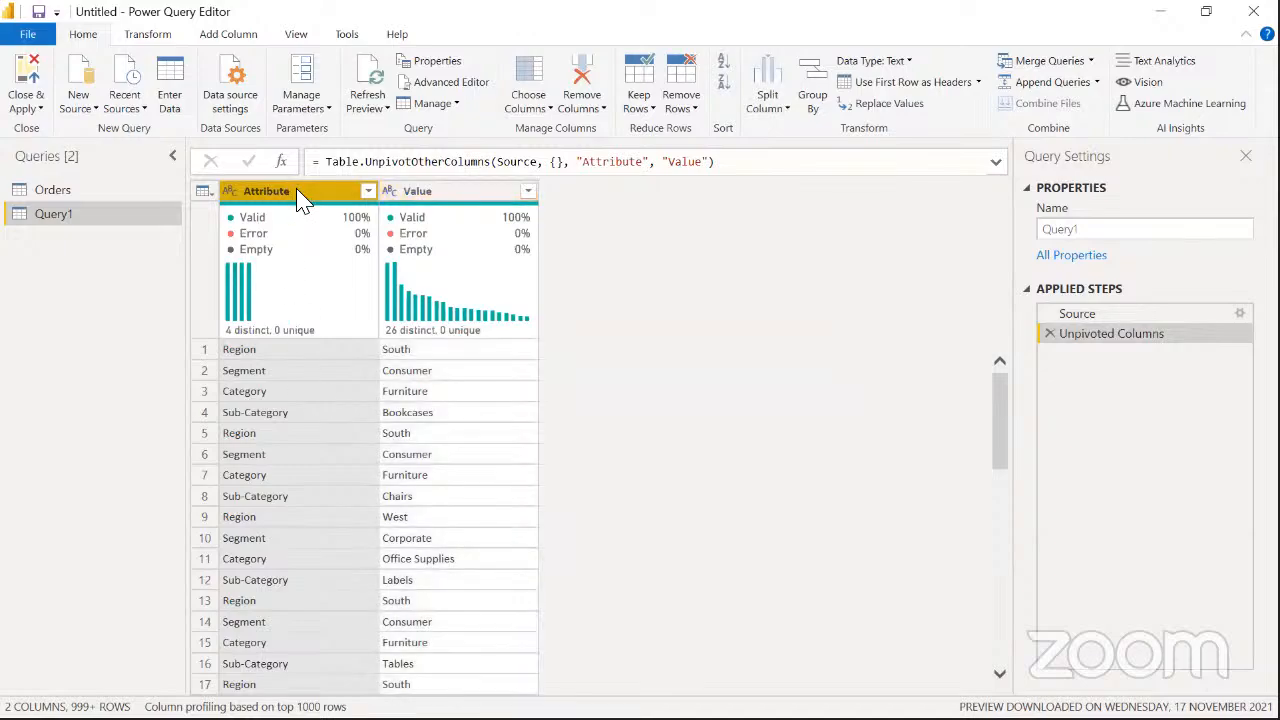
pyautogui.click(458, 194)
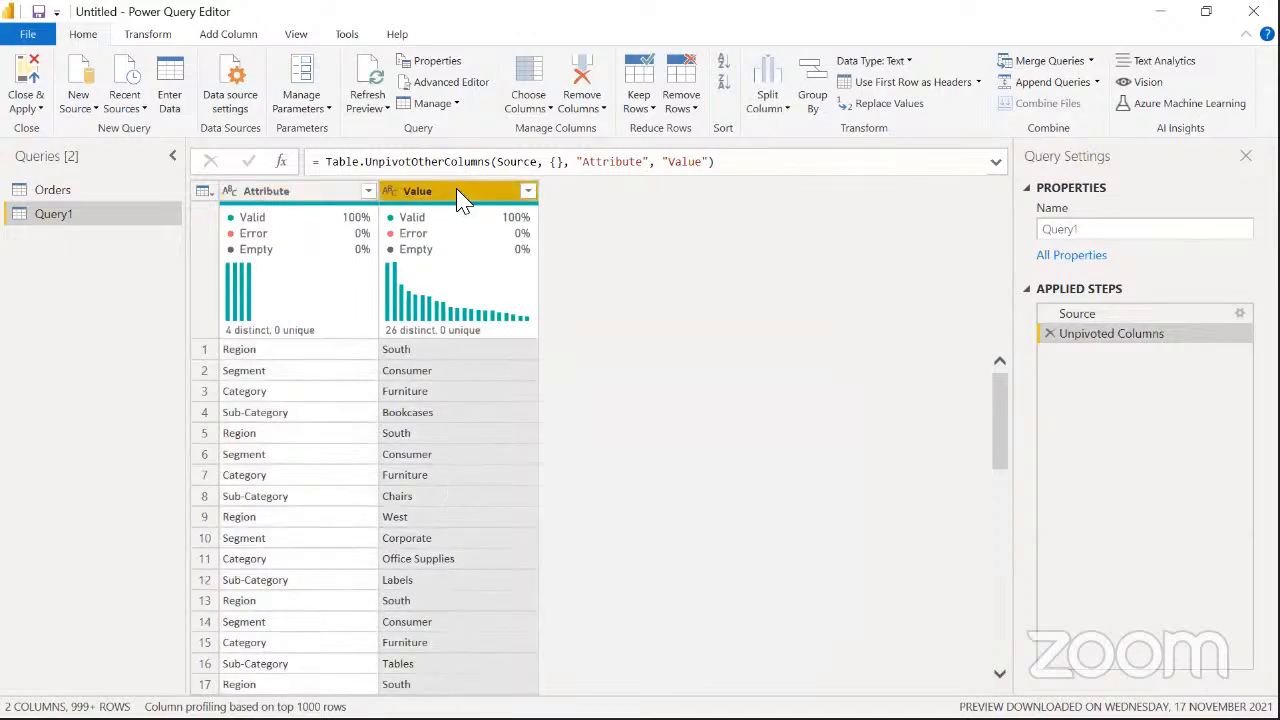
pyautogui.click(318, 200)
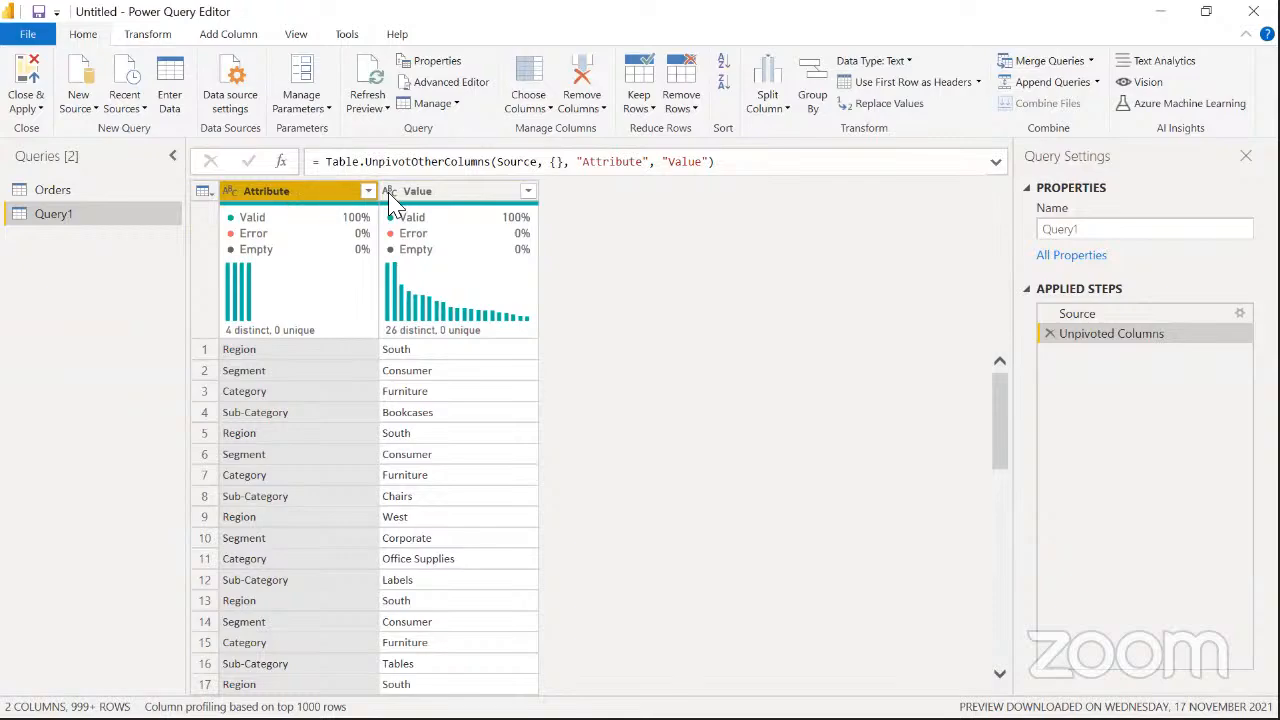
# Rename the Attribute column to Header within the Table.UnpivotOtherColumns formula of the Unpivoted Columns step
pyautogui.click(642, 161)
pyautogui.press('BackSpace')
pyautogui.press('BackSpace')
pyautogui.press('BackSpace')
pyautogui.press('BackSpace')
pyautogui.press('BackSpace')
pyautogui.press('BackSpace')
pyautogui.press('BackSpace')
pyautogui.press('BackSpace')
pyautogui.press('BackSpace')
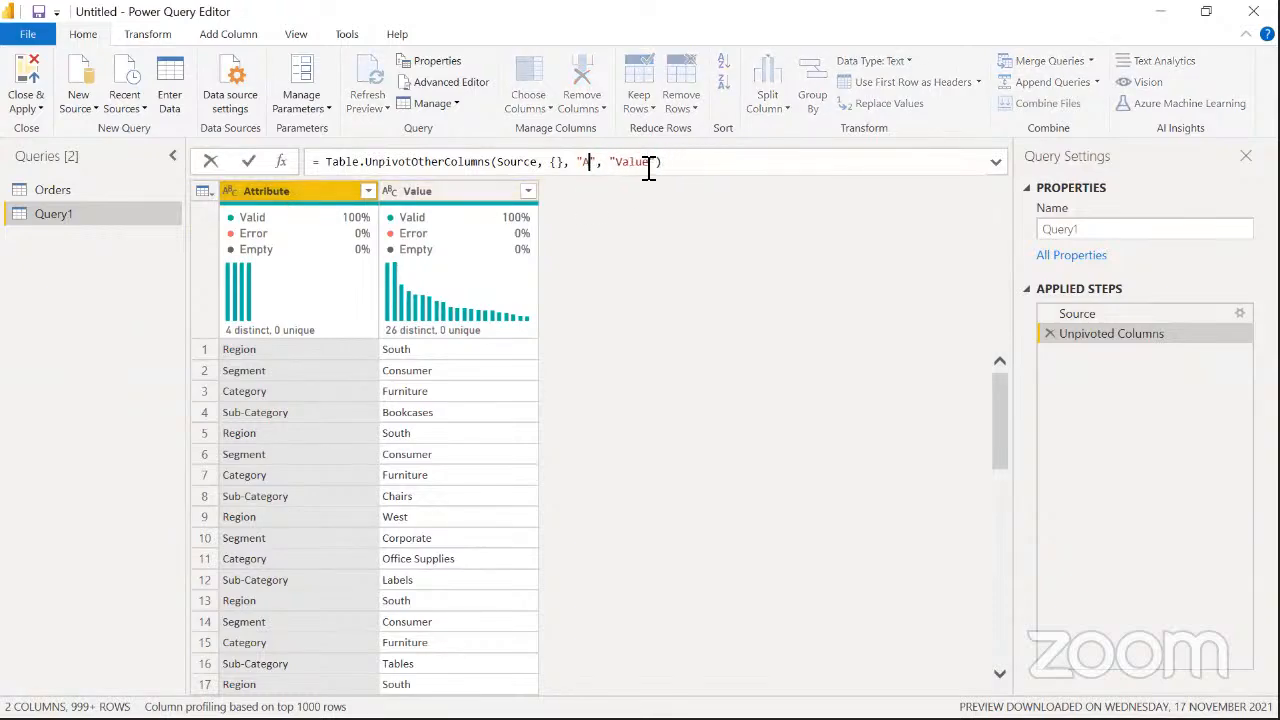
pyautogui.write('Header')
pyautogui.click(247, 162)
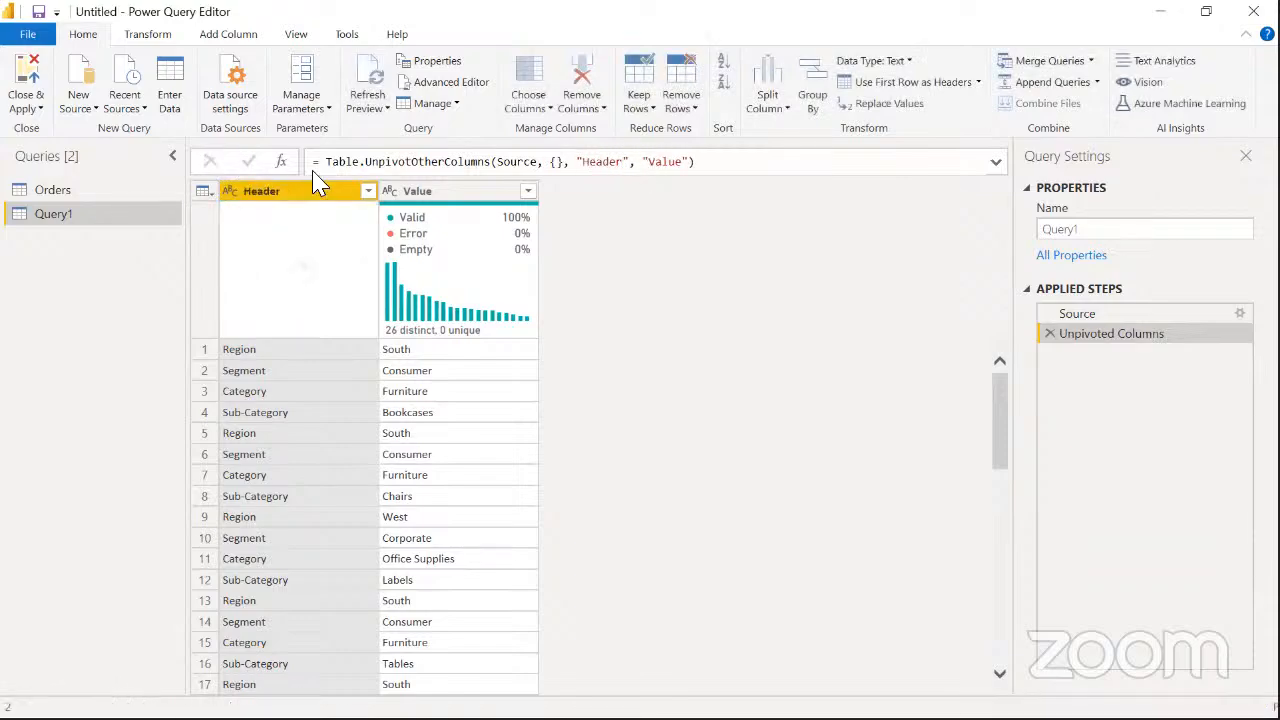
# Examine how the entries in the Header column pair with those in the Value column of Query1
pyautogui.click(468, 200)
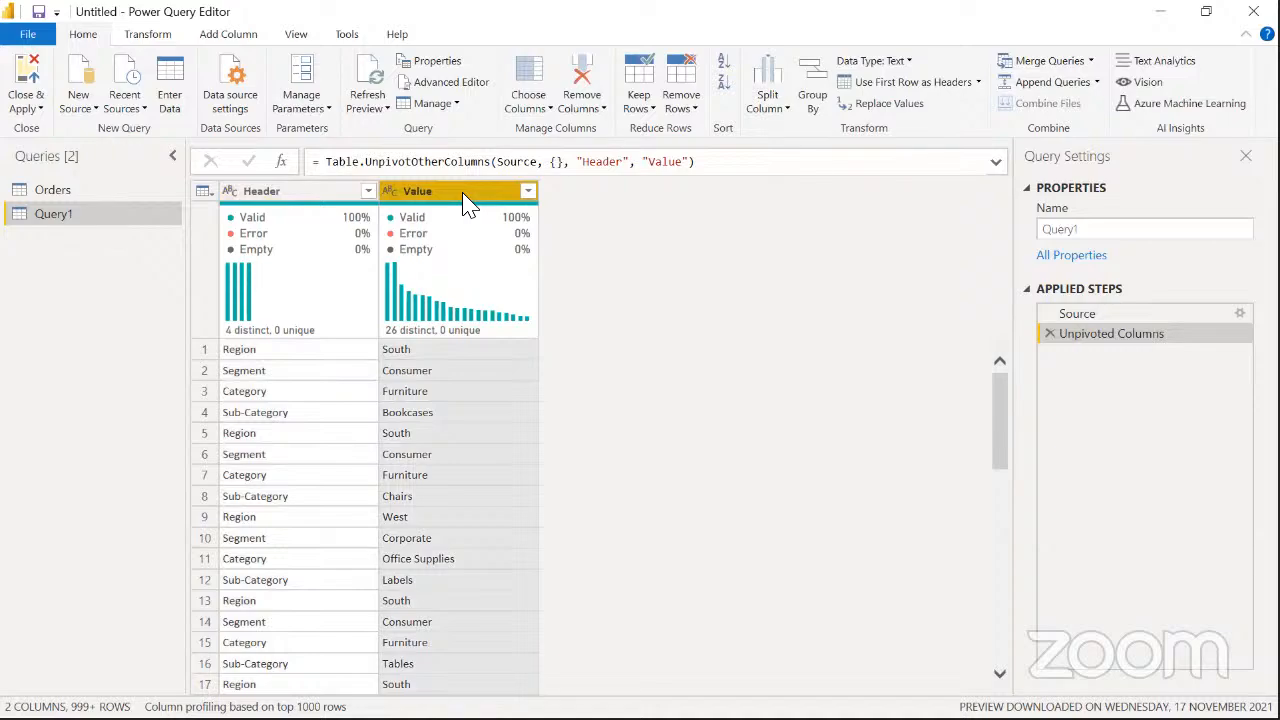
pyautogui.click(300, 195)
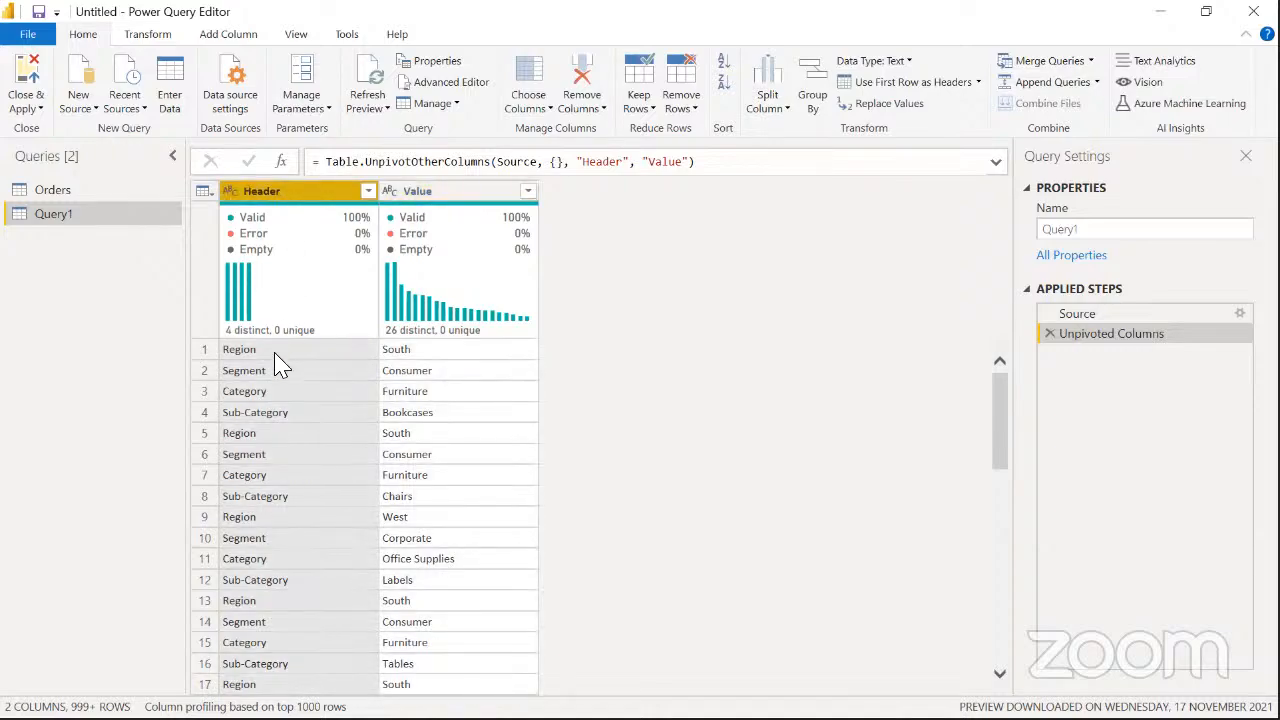
pyautogui.click(420, 352)
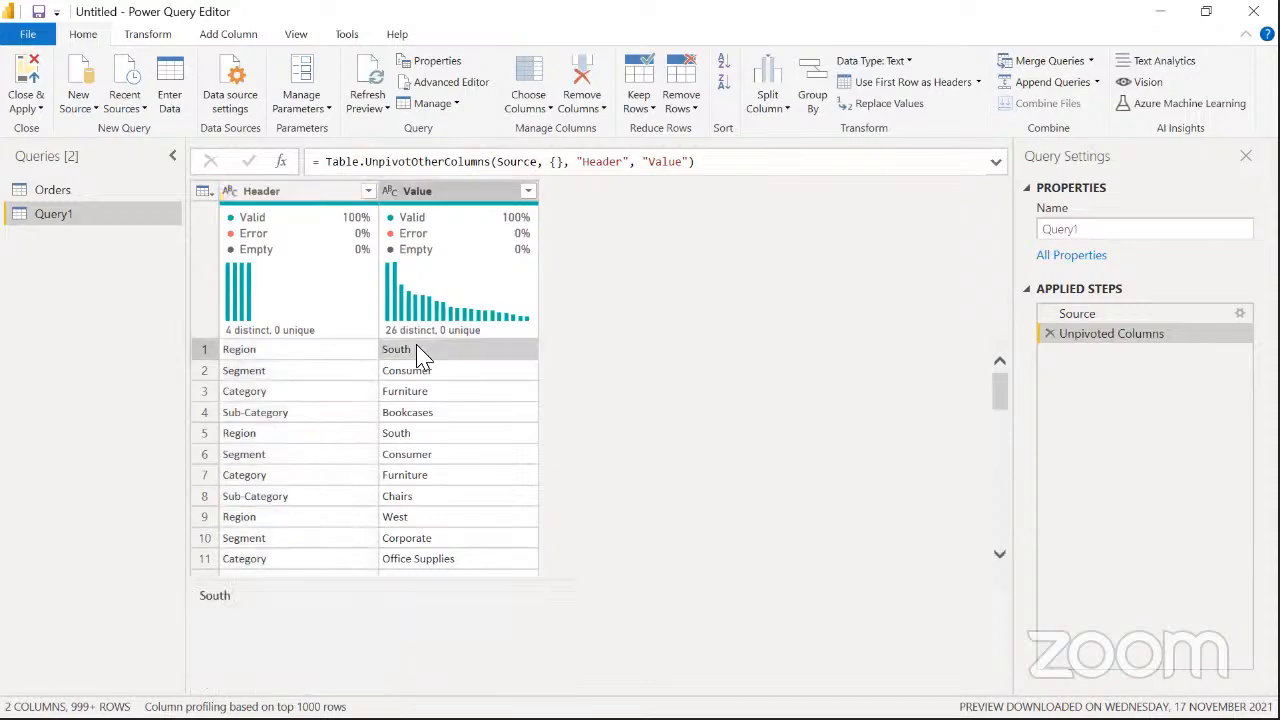
pyautogui.click(405, 521)
pyautogui.scroll(-1, 405, 525)
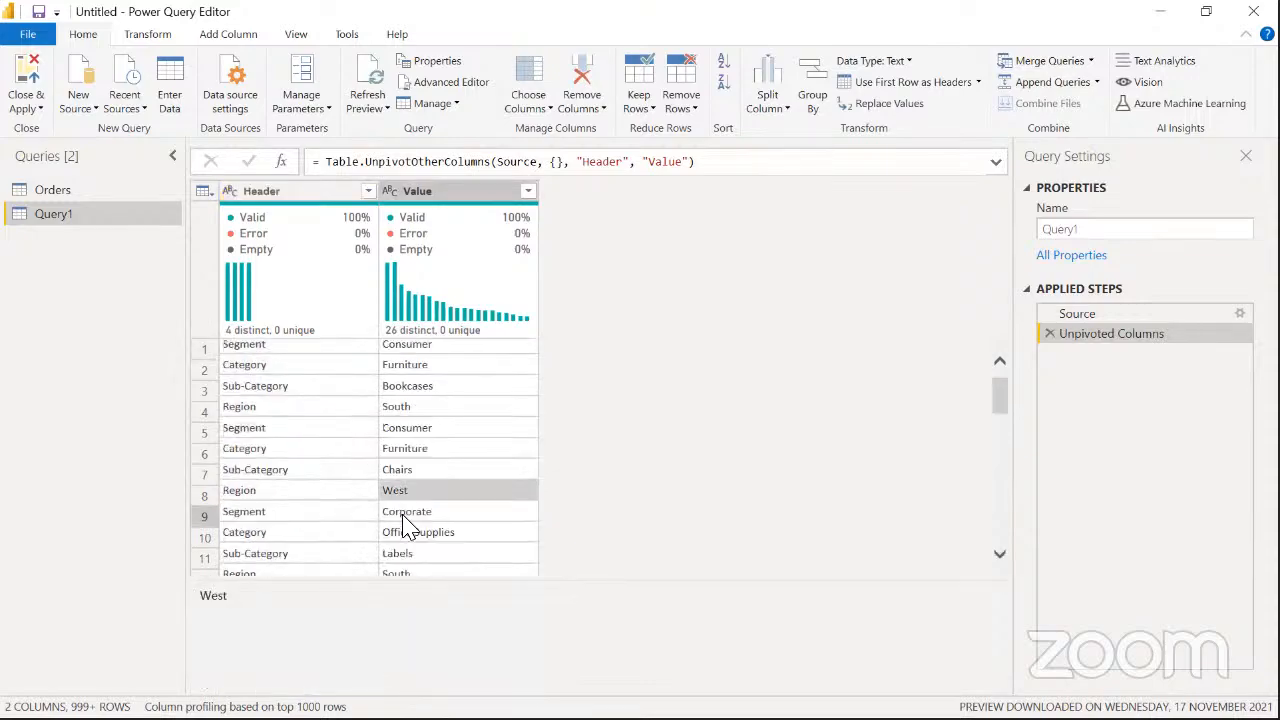
pyautogui.click(288, 205)
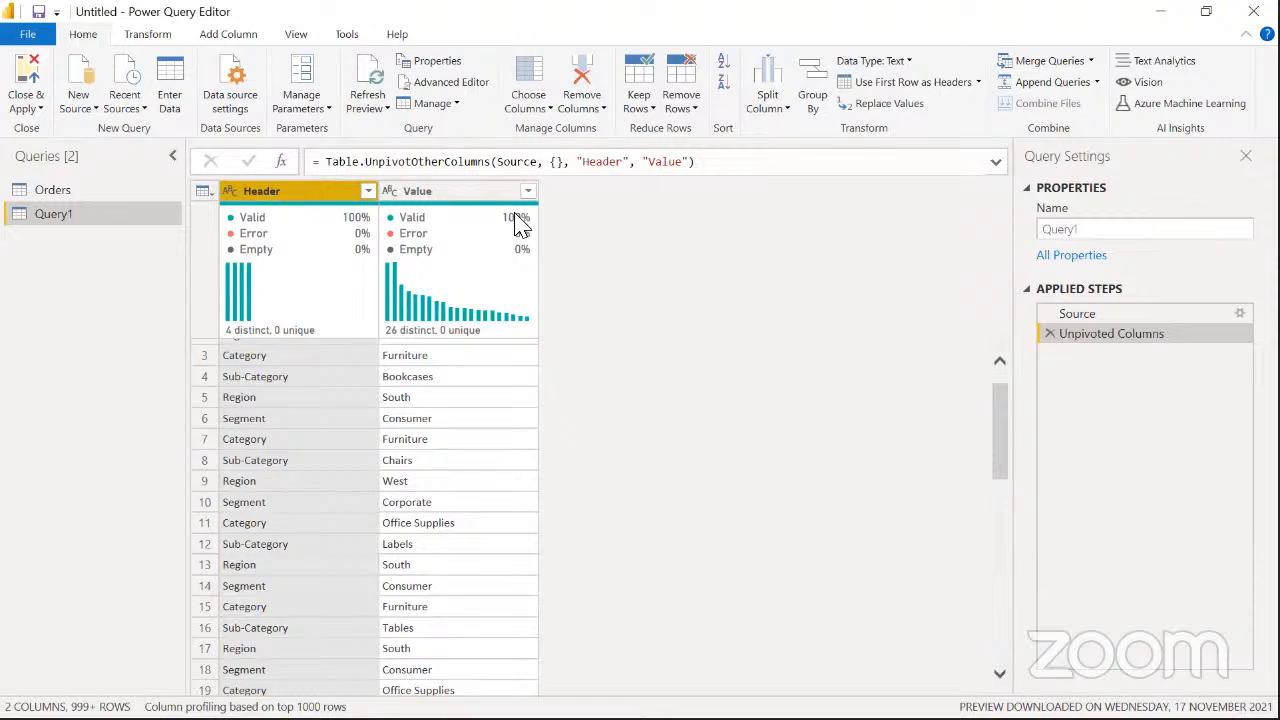
pyautogui.click(470, 193)
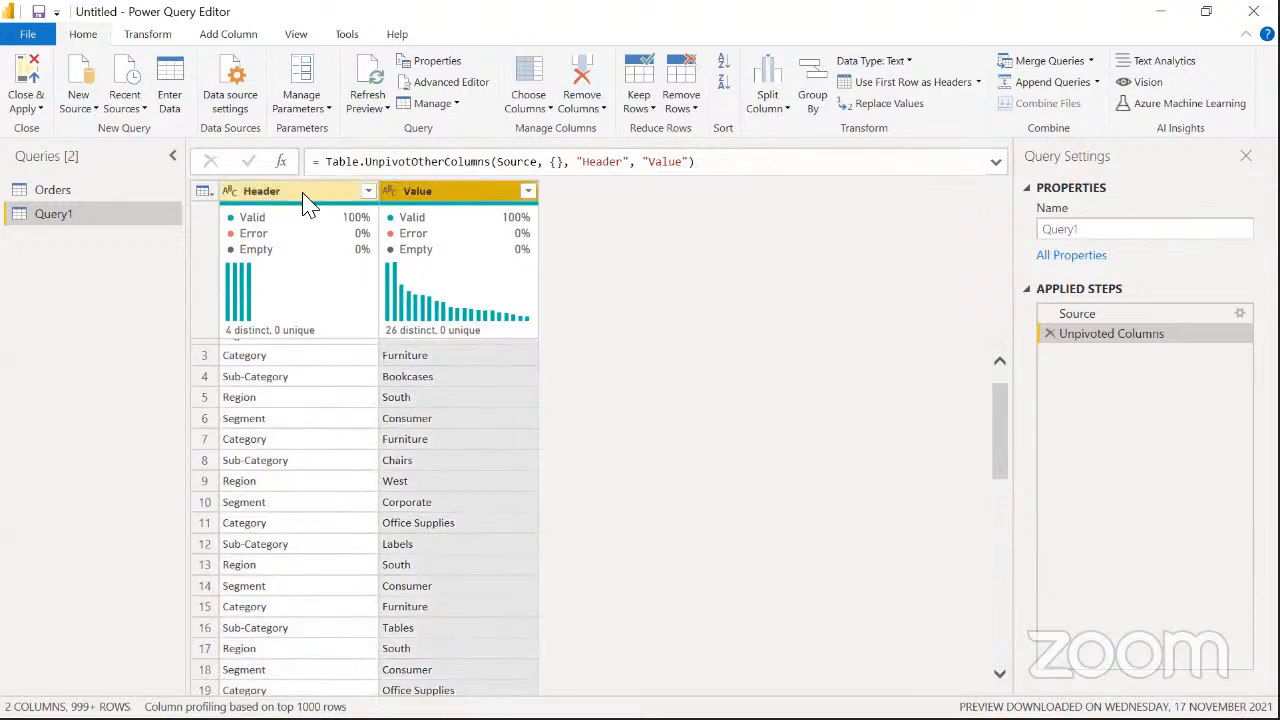
pyautogui.click(308, 204)
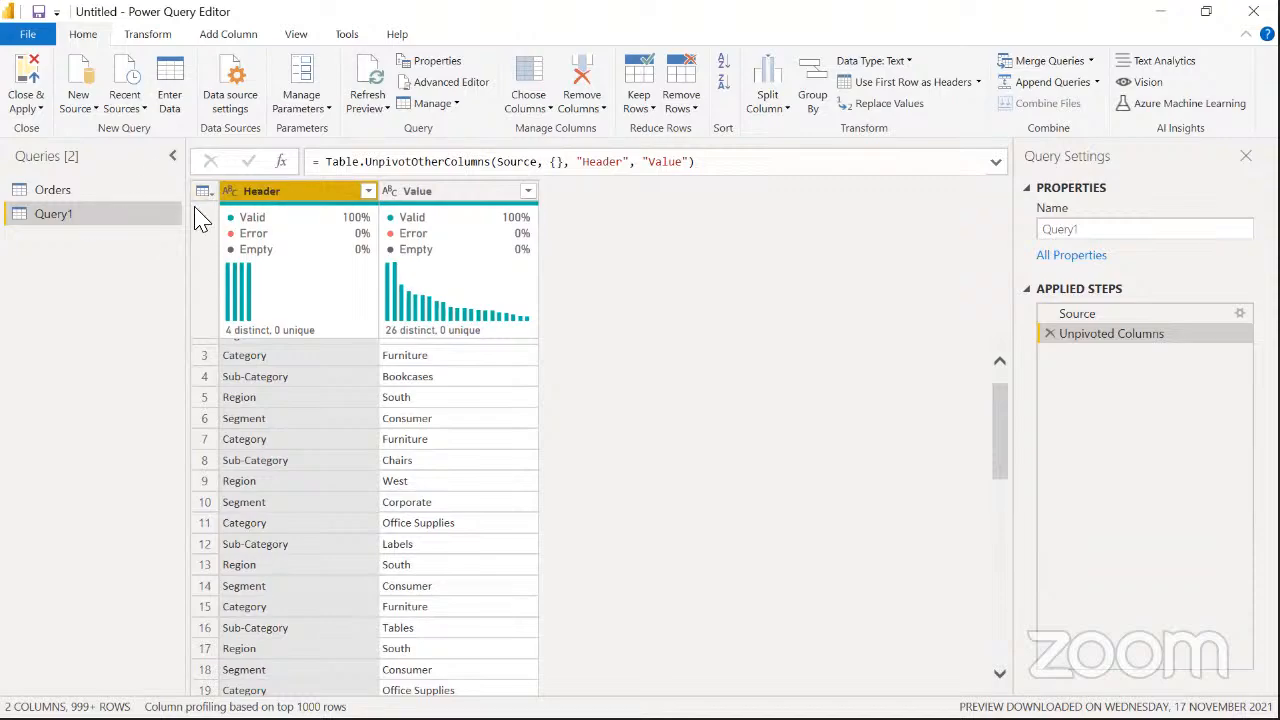
# Examine the distinct values of the Segment and Region columns in the Orders query, leaving both columns unfiltered
pyautogui.click(90, 191)
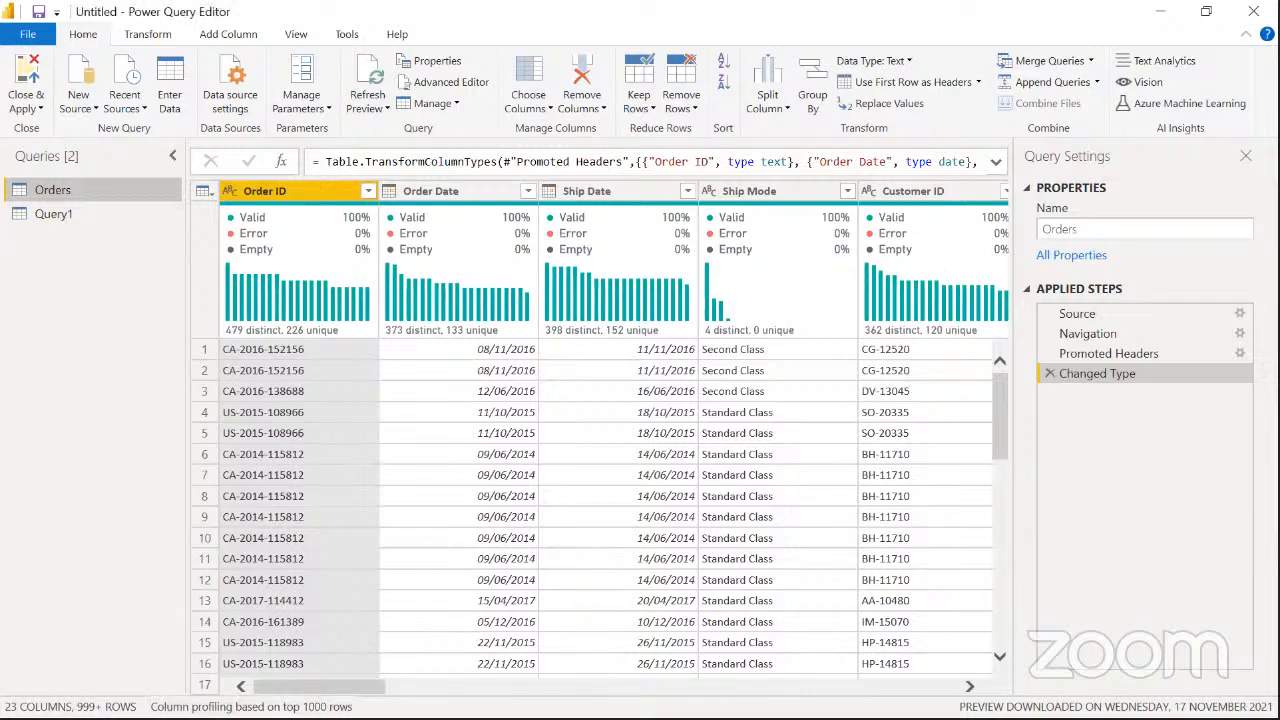
pyautogui.moveTo(319, 687); pyautogui.dragTo(417, 687)
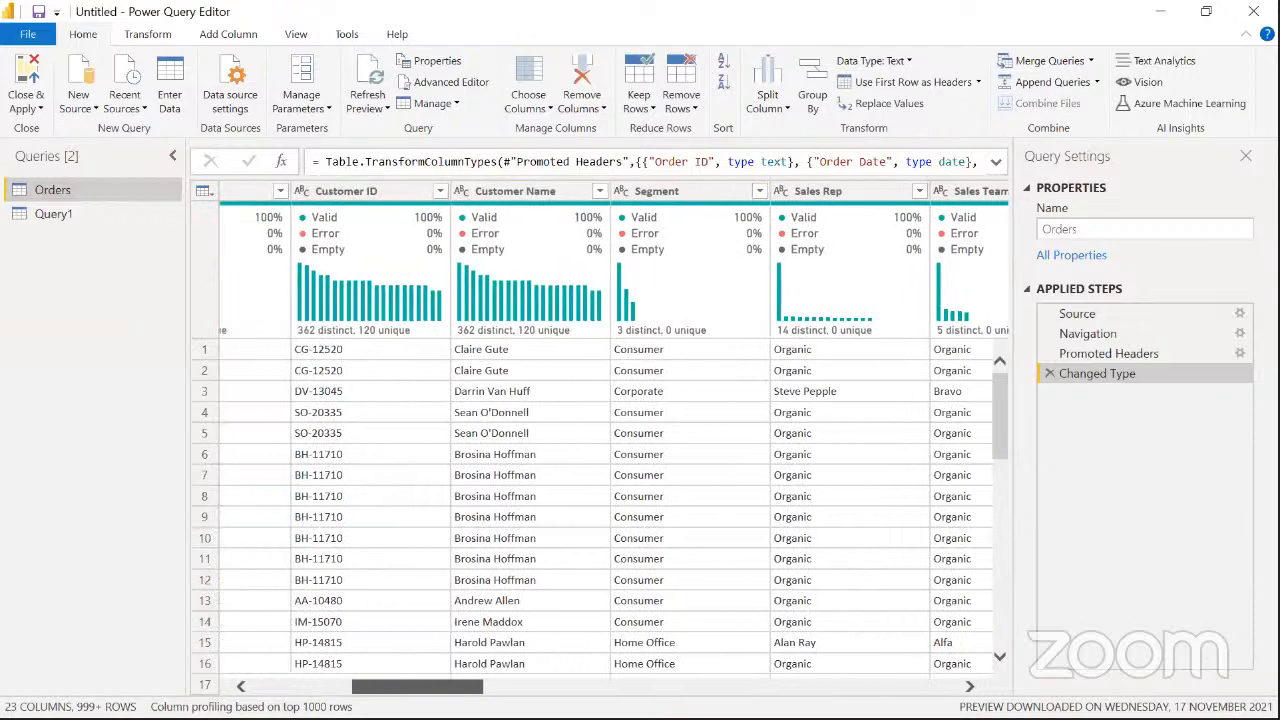
pyautogui.click(714, 190)
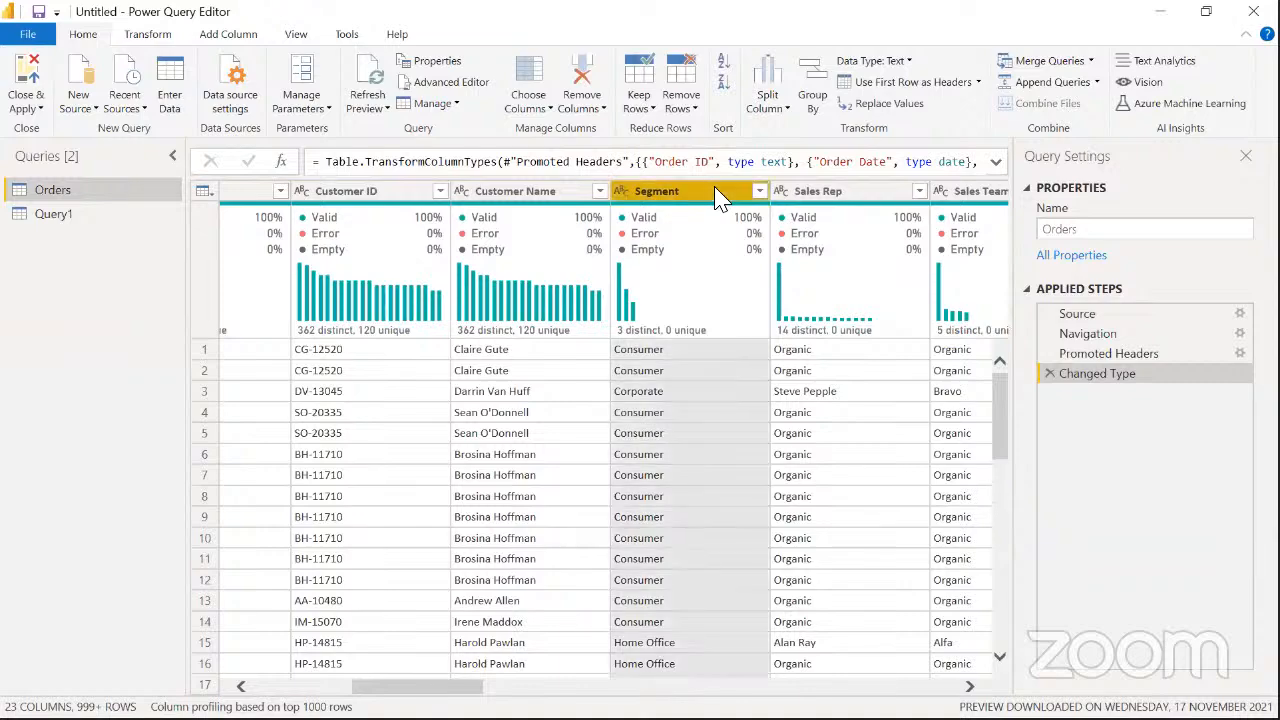
pyautogui.click(759, 191)
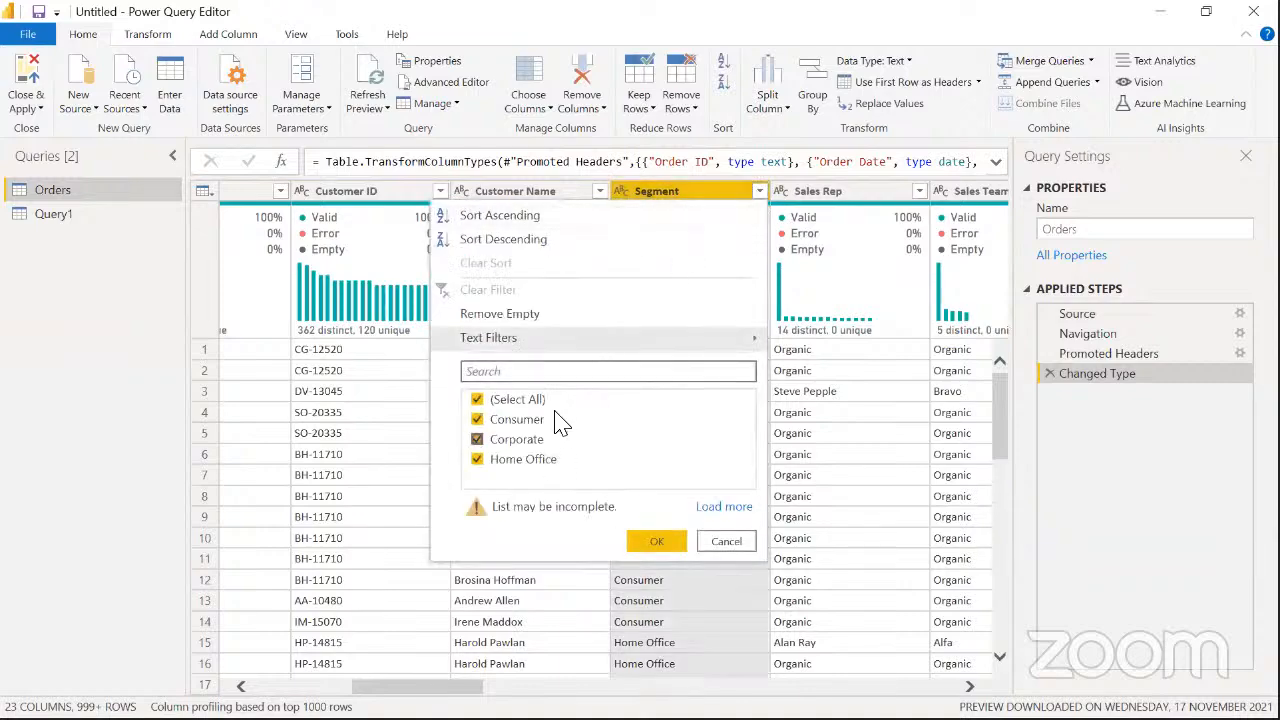
pyautogui.click(727, 541)
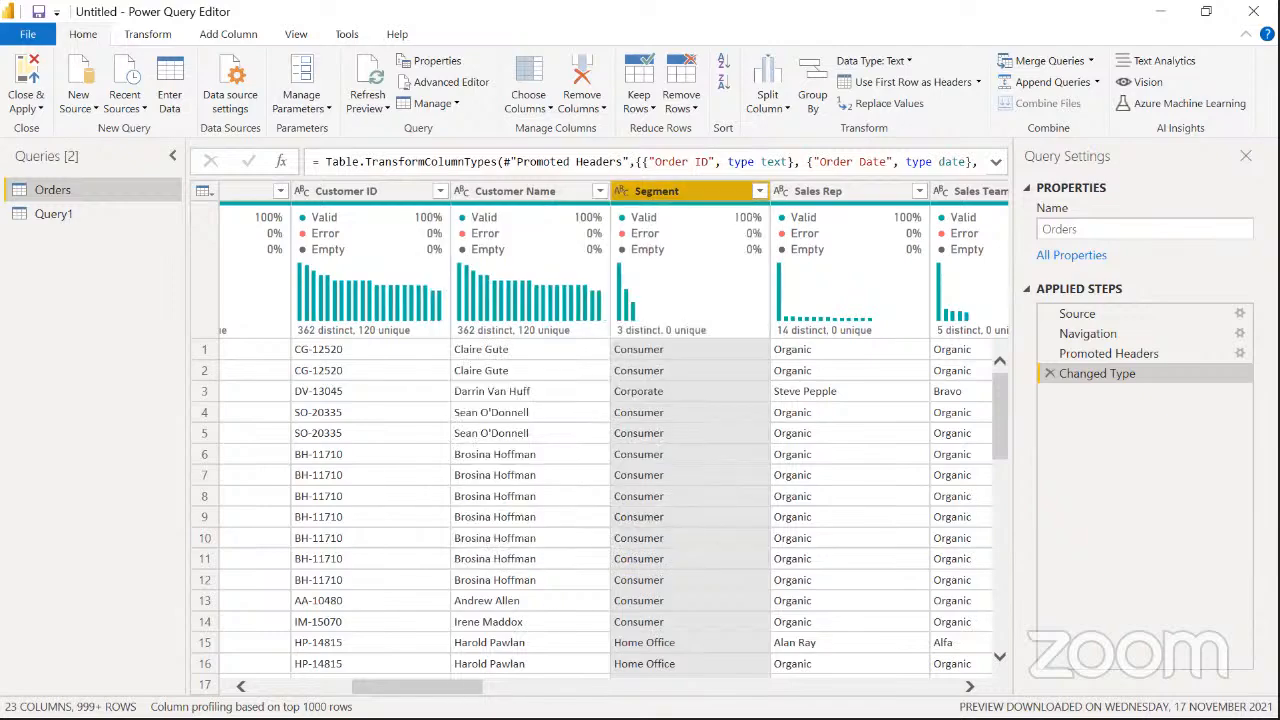
pyautogui.moveTo(417, 687); pyautogui.dragTo(621, 687)
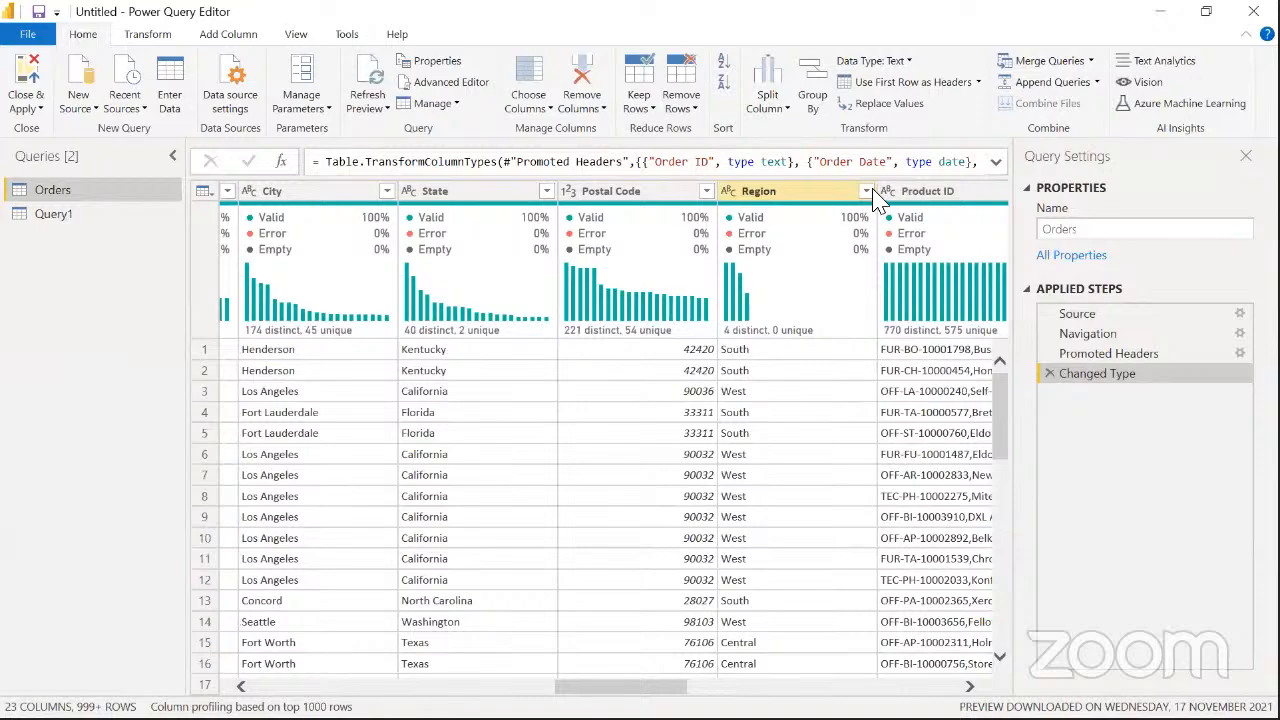
pyautogui.click(865, 191)
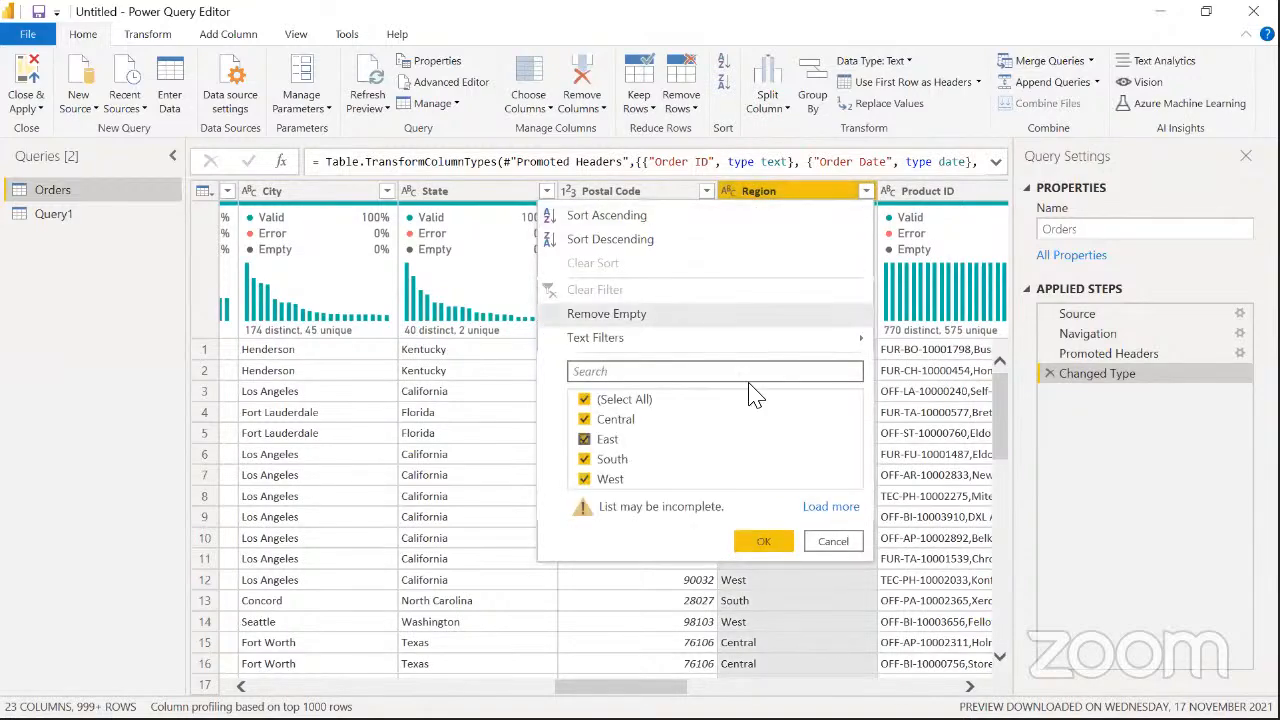
pyautogui.click(831, 545)
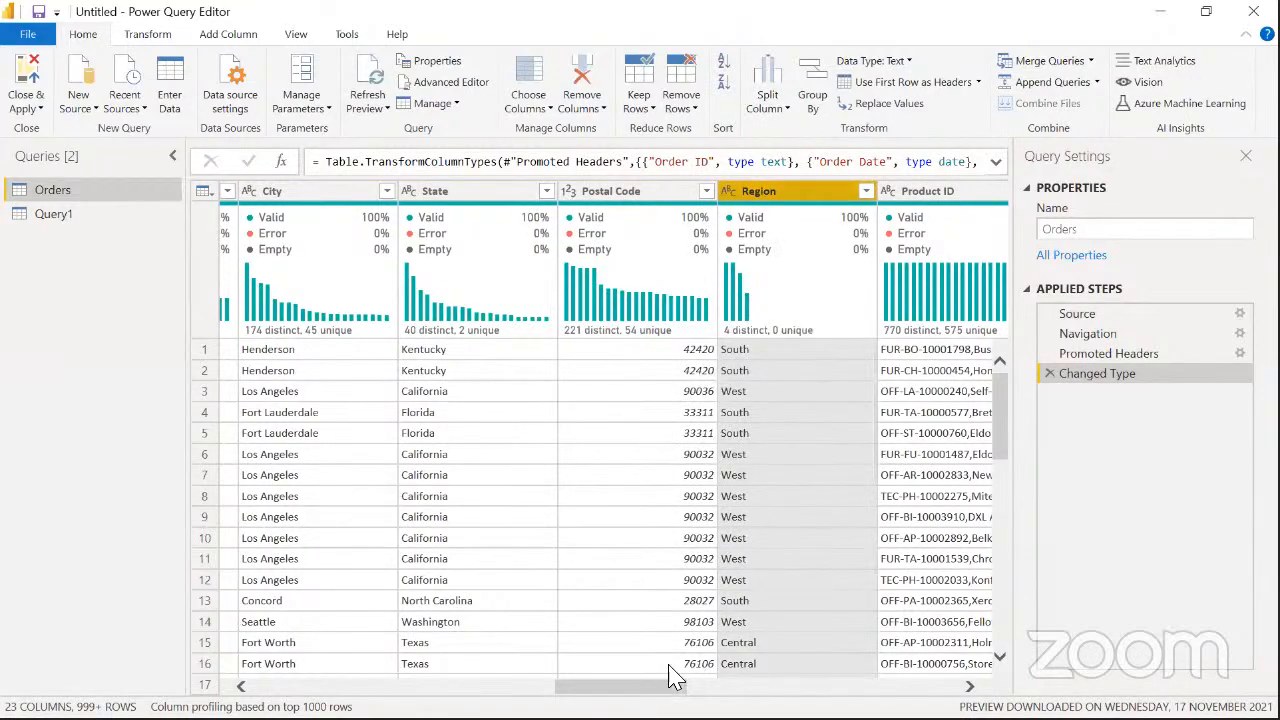
pyautogui.moveTo(672, 687); pyautogui.dragTo(588, 687)
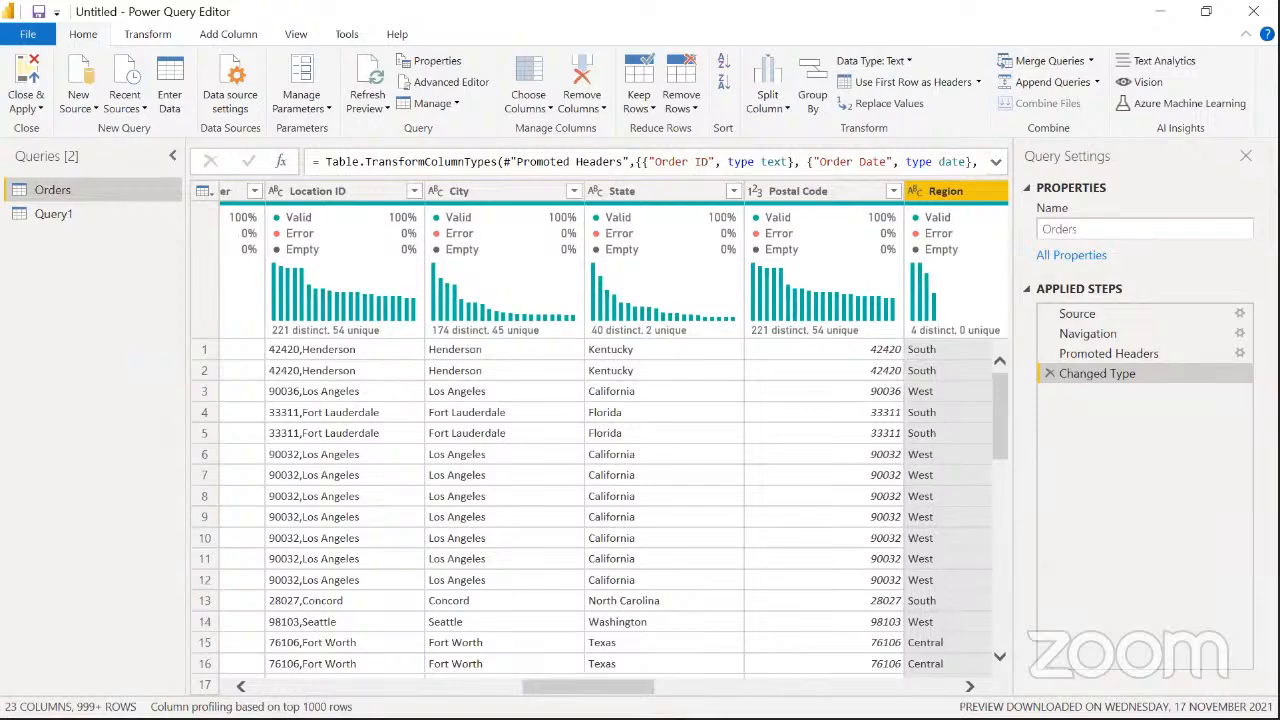
# Return to Query1 and compare the repeated Region and South pairs in its Header and Value columns
pyautogui.click(72, 215)
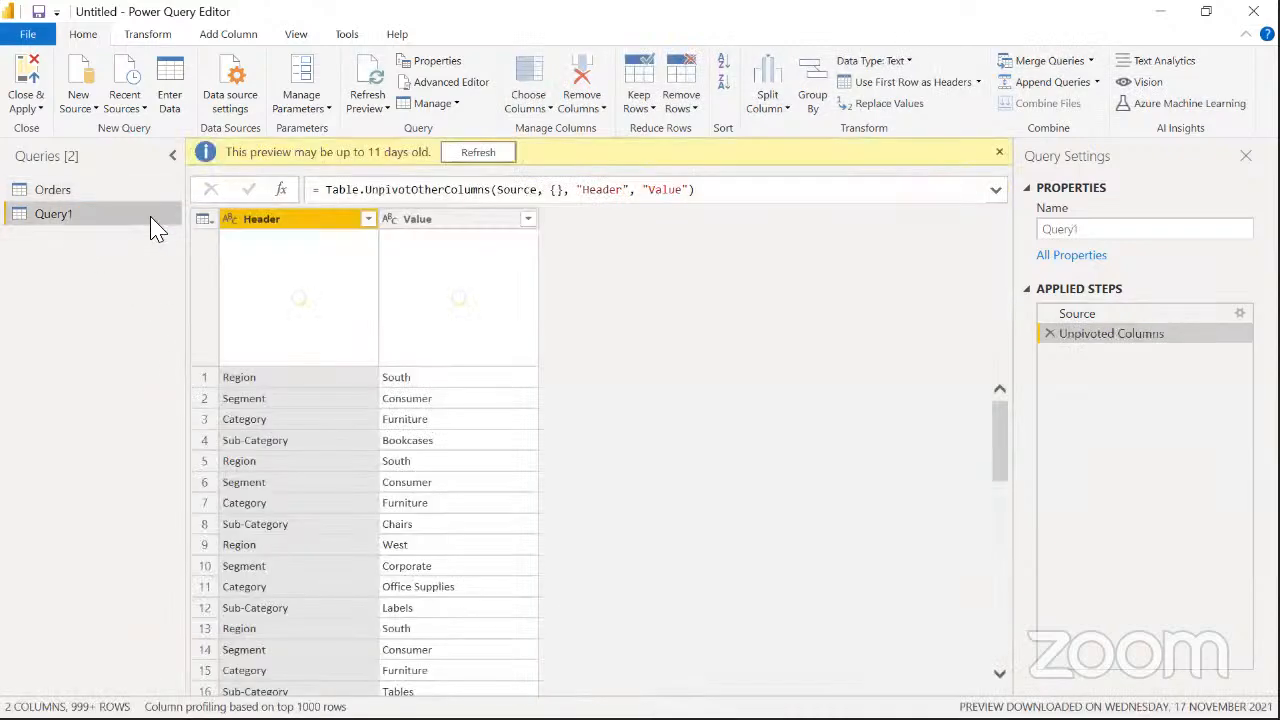
pyautogui.moveTo(292, 262)
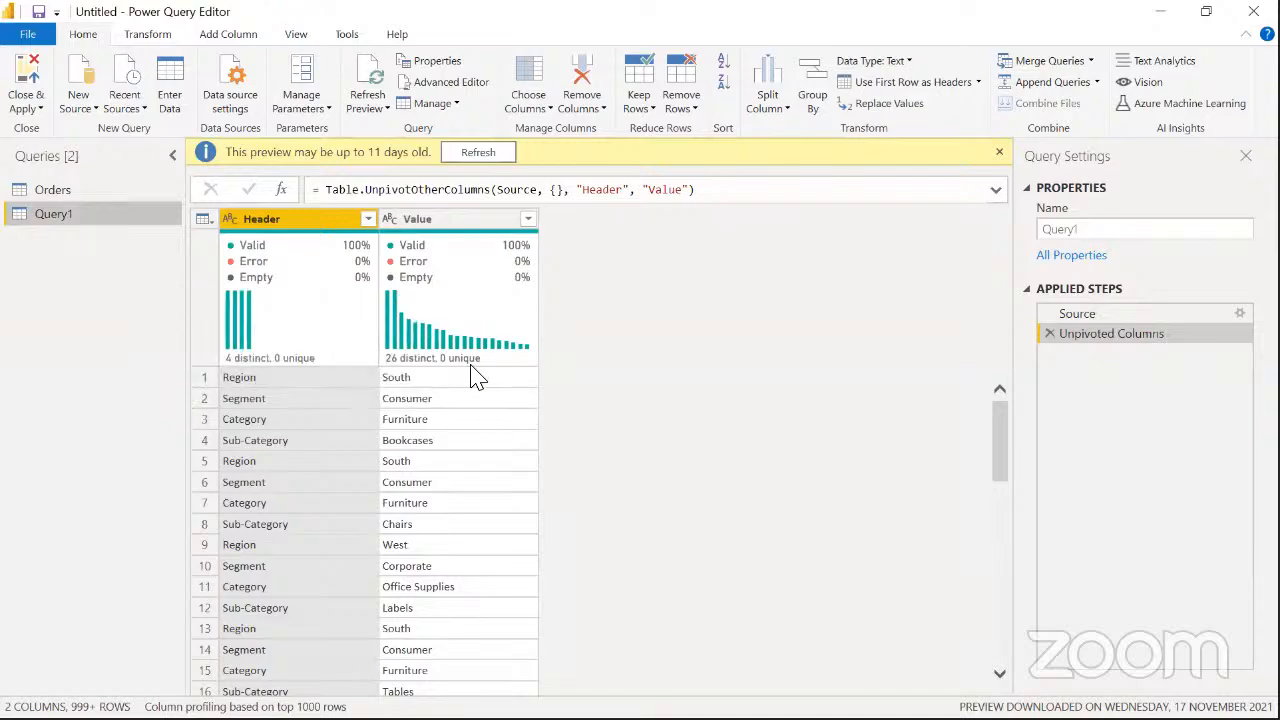
pyautogui.moveTo(460, 372)
pyautogui.click(424, 380)
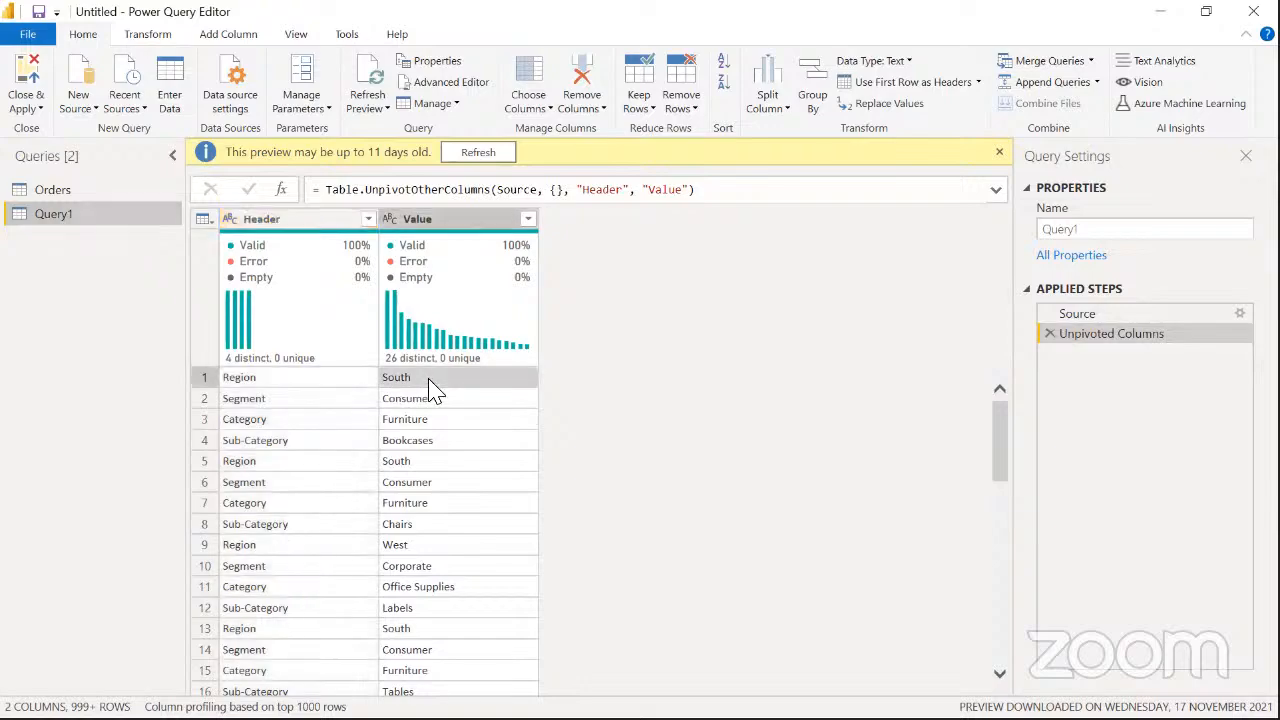
pyautogui.click(340, 382)
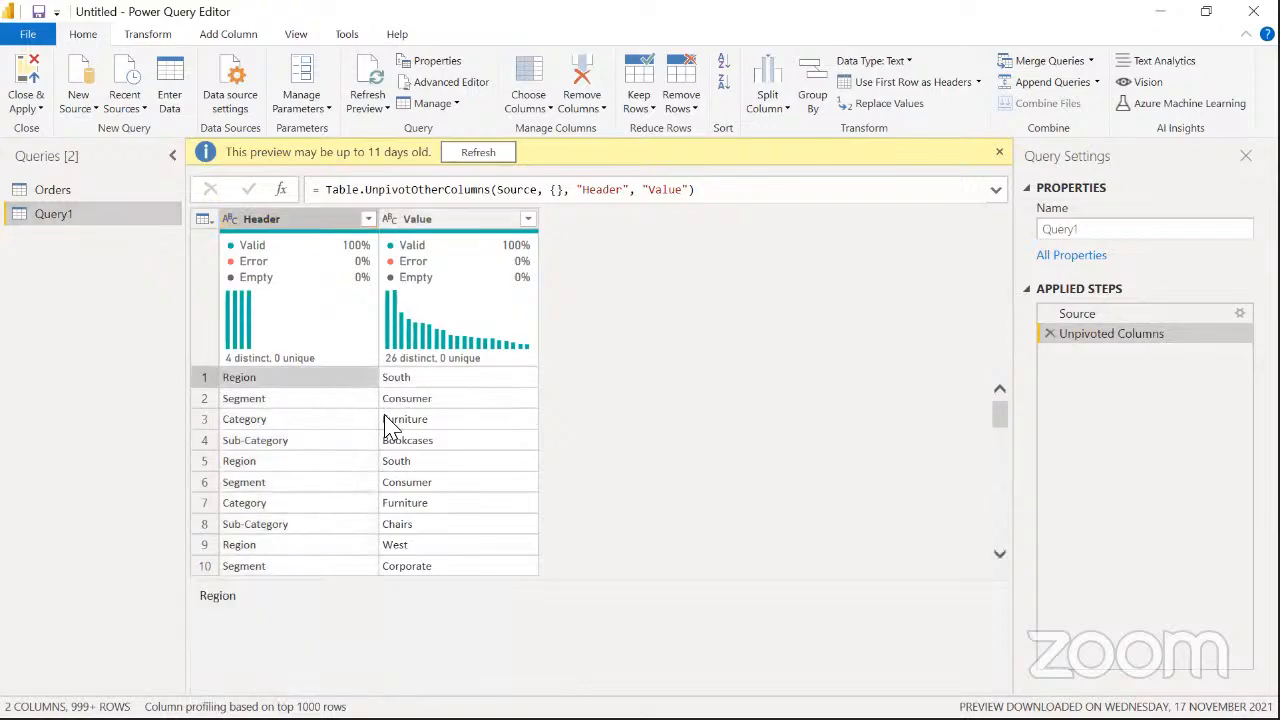
pyautogui.click(410, 460)
pyautogui.press('Left')
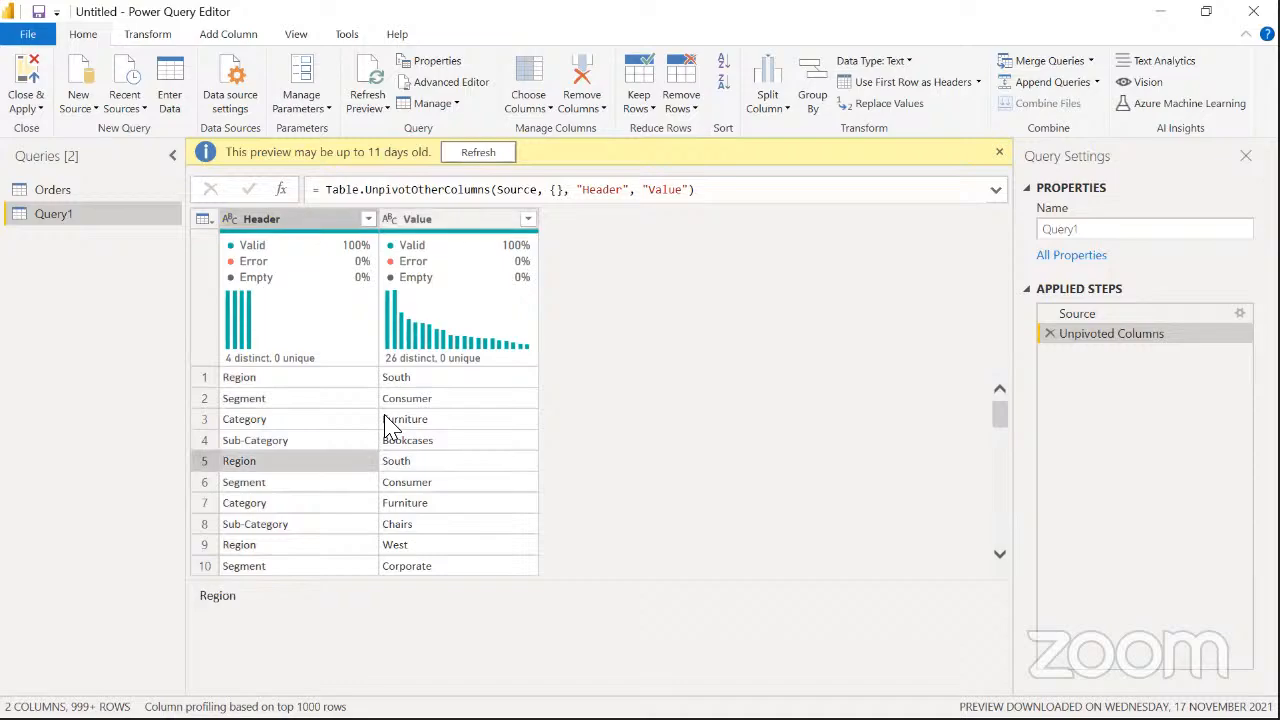
# Remove duplicate rows from Query1 based on the Header and Value columns together
pyautogui.click(305, 222)
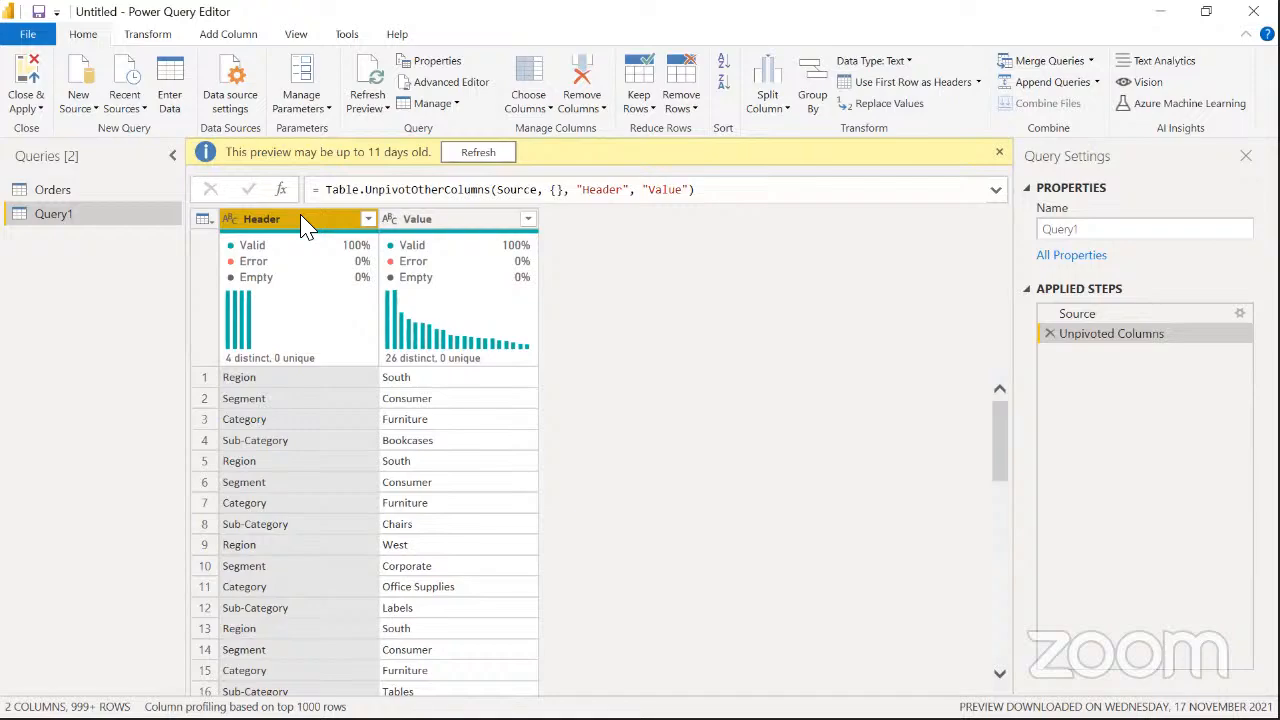
pyautogui.hotkey('ctrl', 'a')
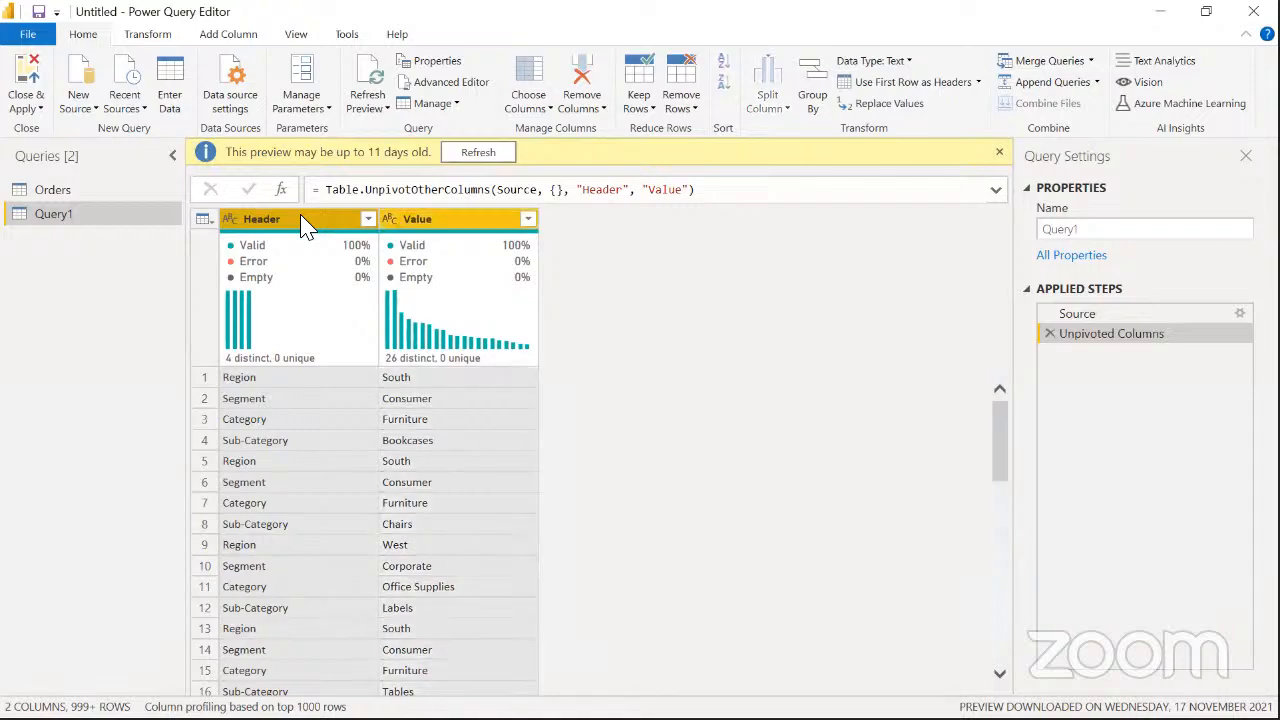
pyautogui.rightClick(304, 219)
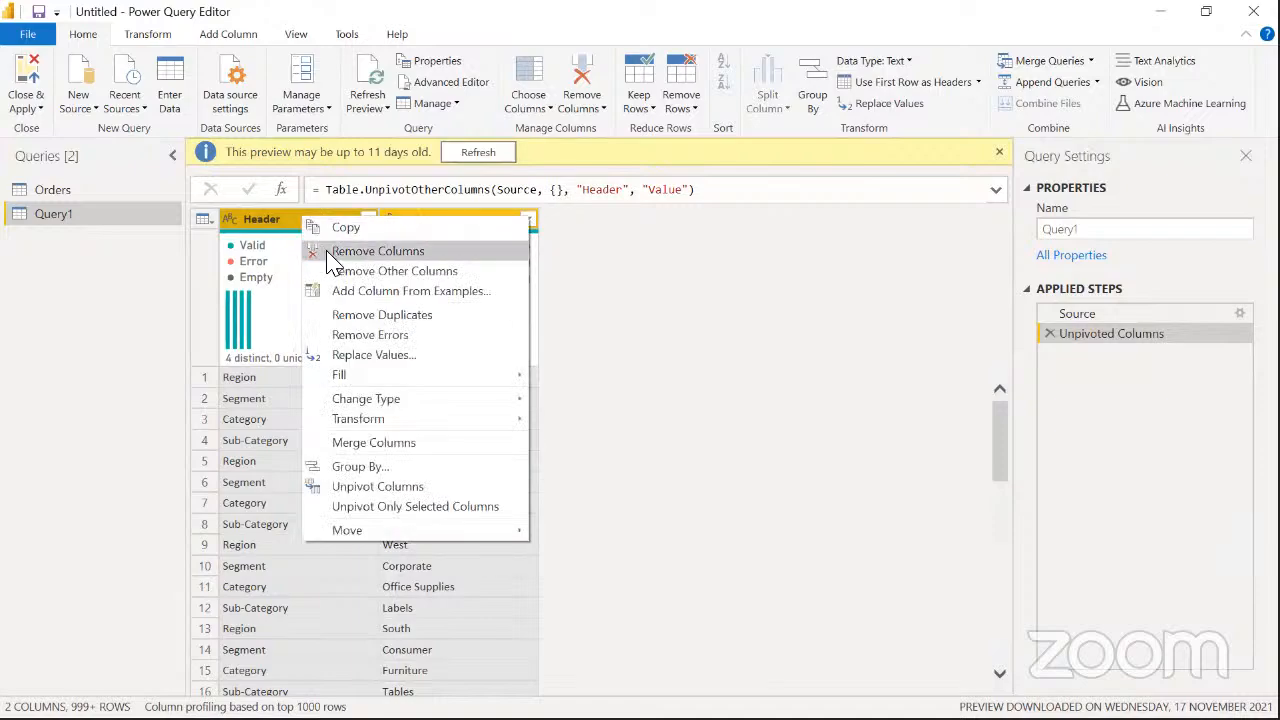
pyautogui.click(388, 318)
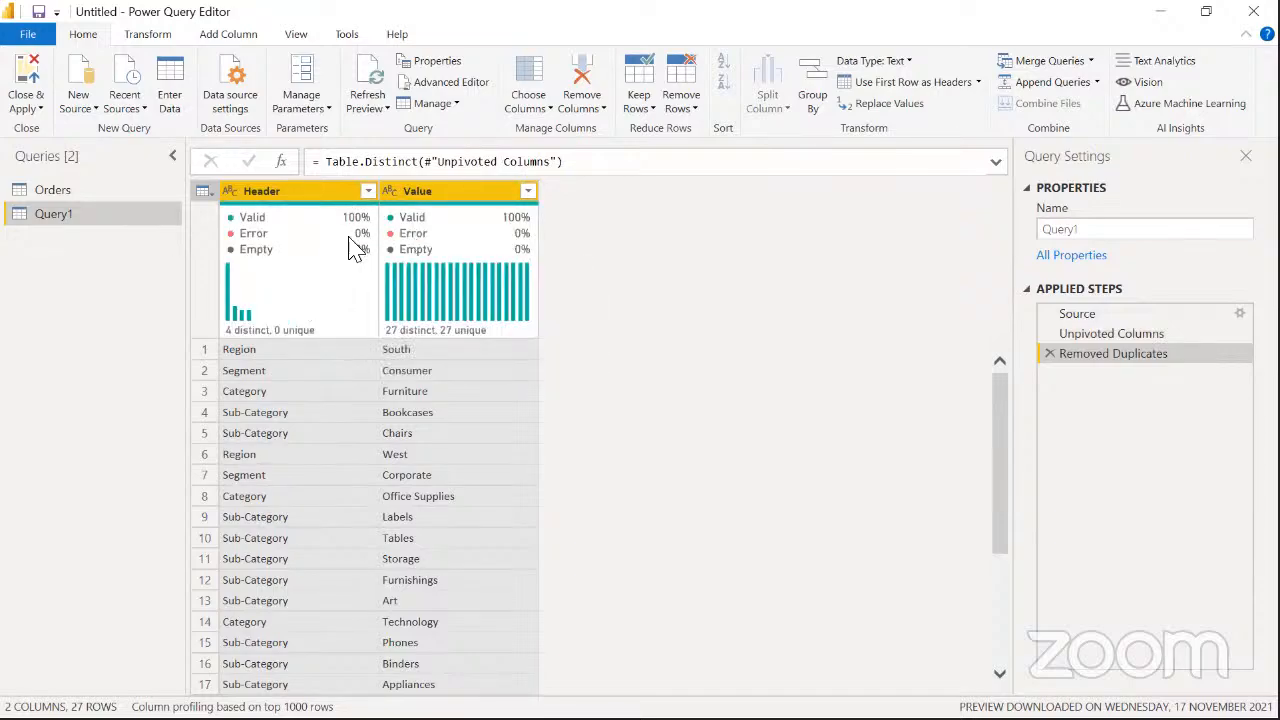
# Sort Query1 by the Header column in ascending order
pyautogui.moveTo(358, 245)
pyautogui.moveTo(330, 292)
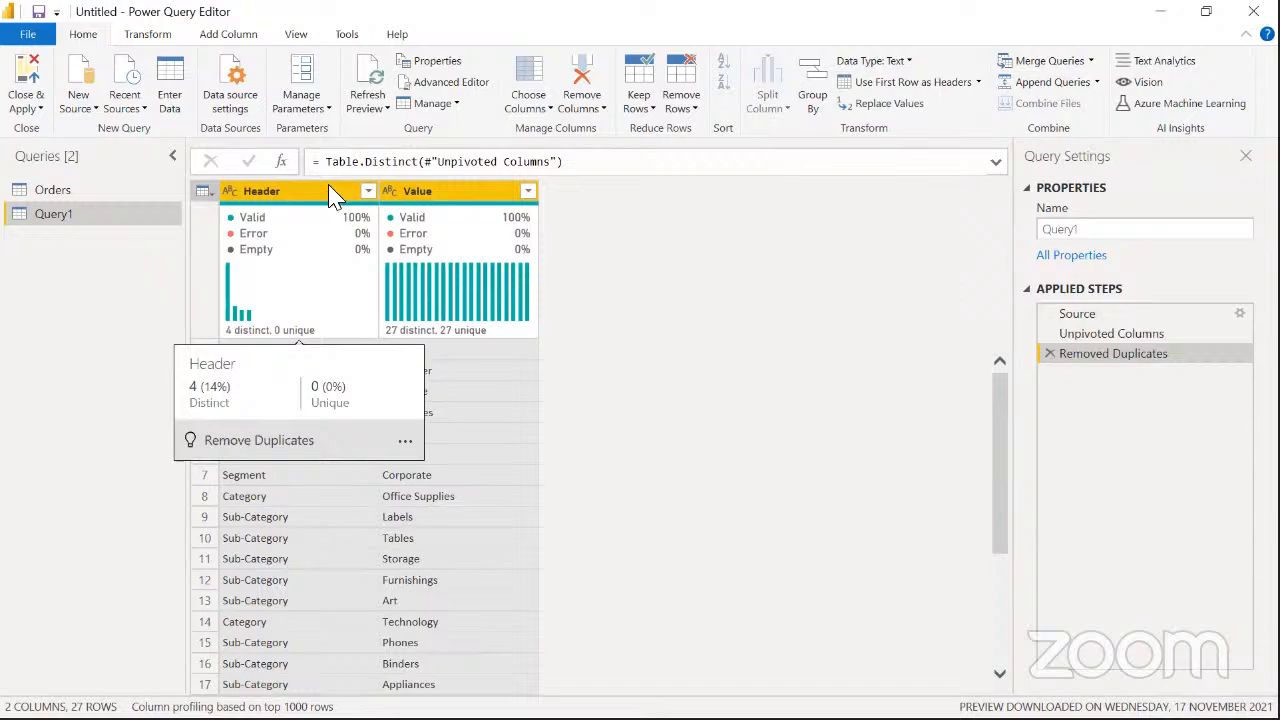
pyautogui.click(368, 192)
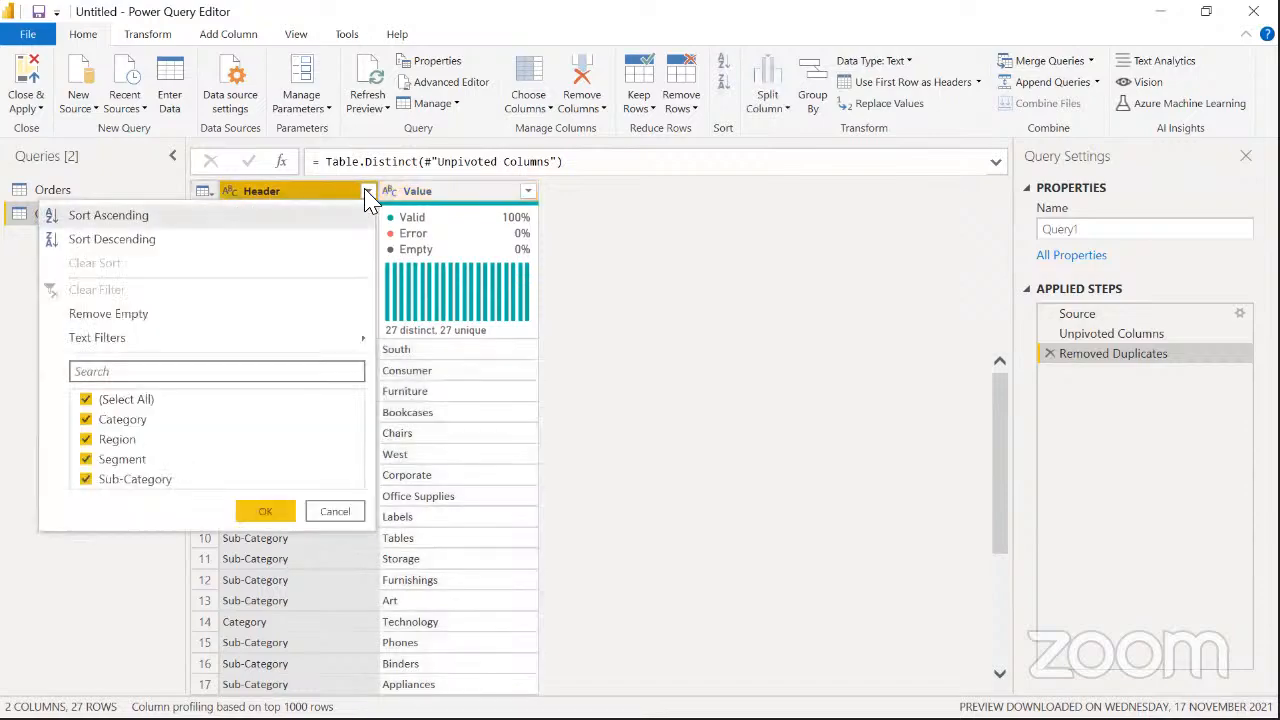
pyautogui.click(300, 218)
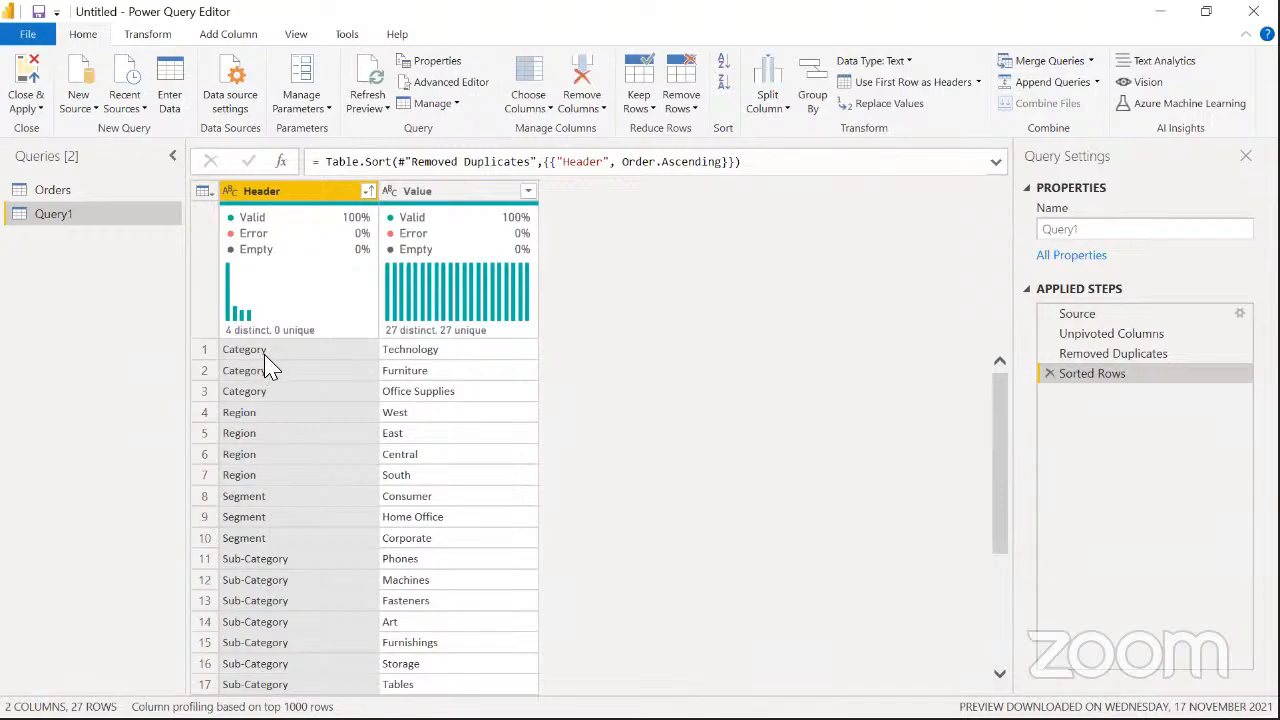
# Examine which values belong to the Category, Region and Segment headers in the sorted rows
pyautogui.click(428, 372)
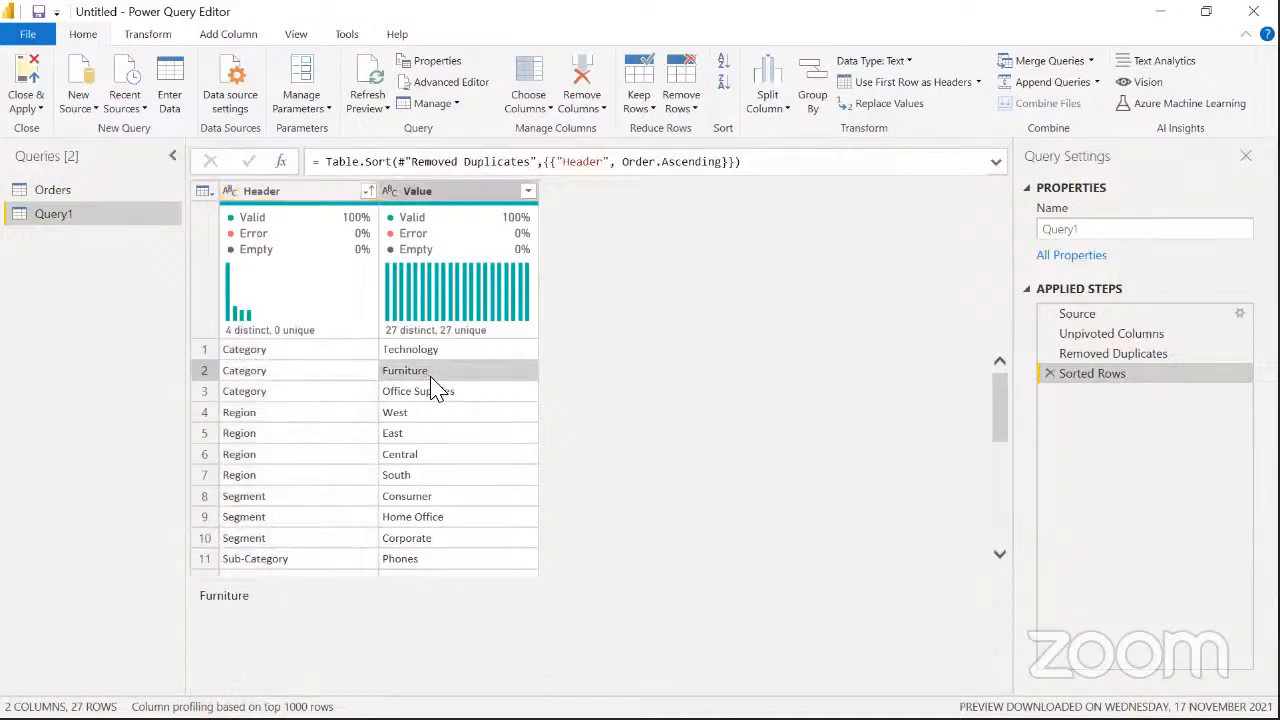
pyautogui.click(437, 391)
pyautogui.click(318, 418)
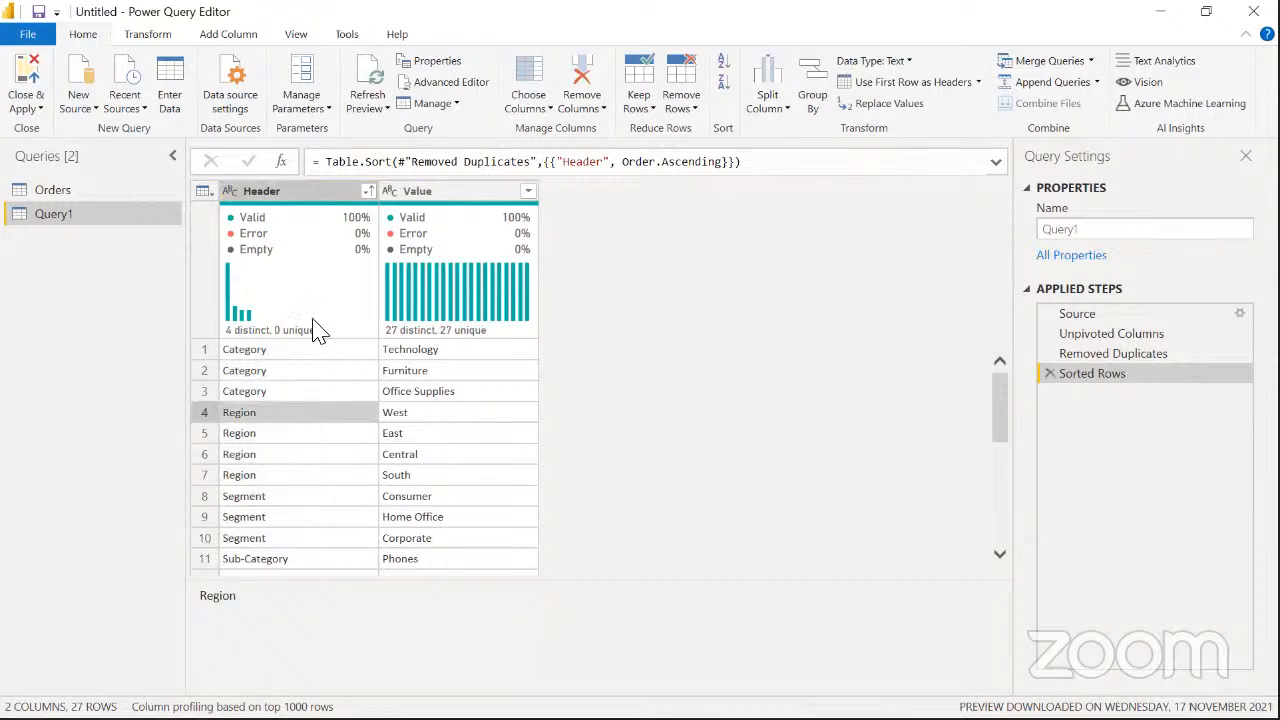
pyautogui.click(430, 420)
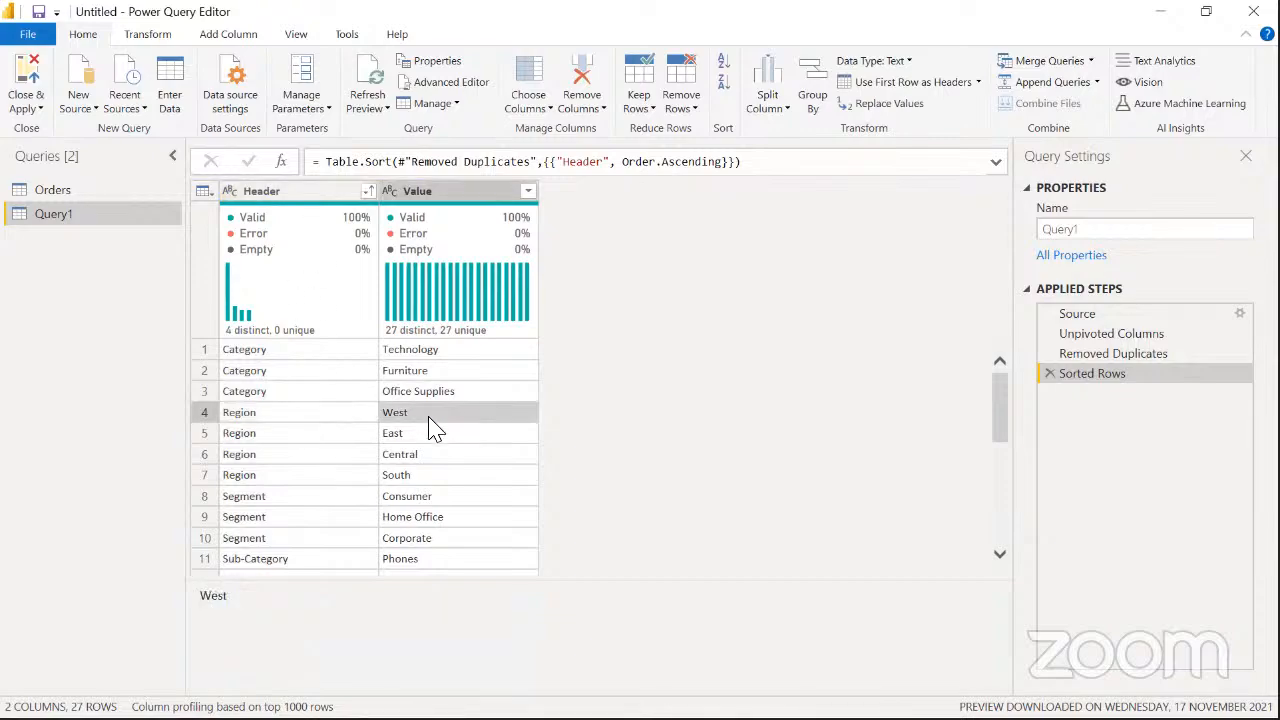
pyautogui.press('Down')
pyautogui.press('Down')
pyautogui.press('Down')
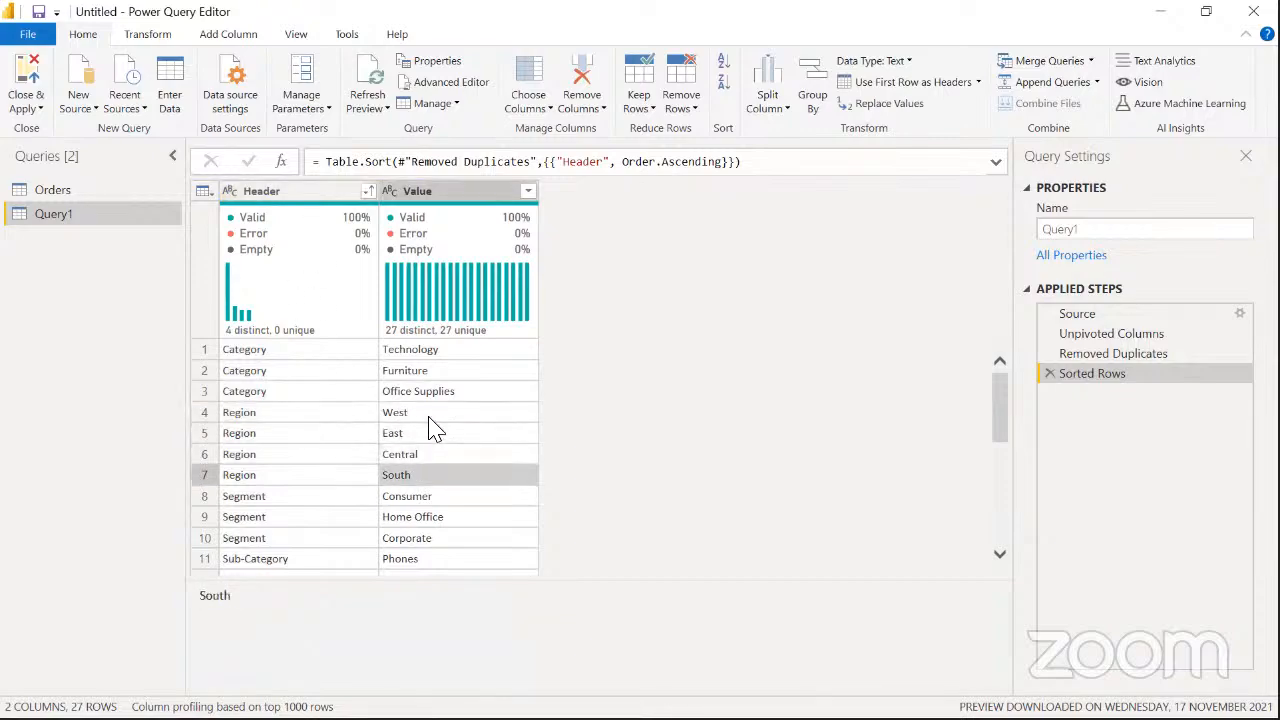
pyautogui.press('Down')
pyautogui.press('Left')
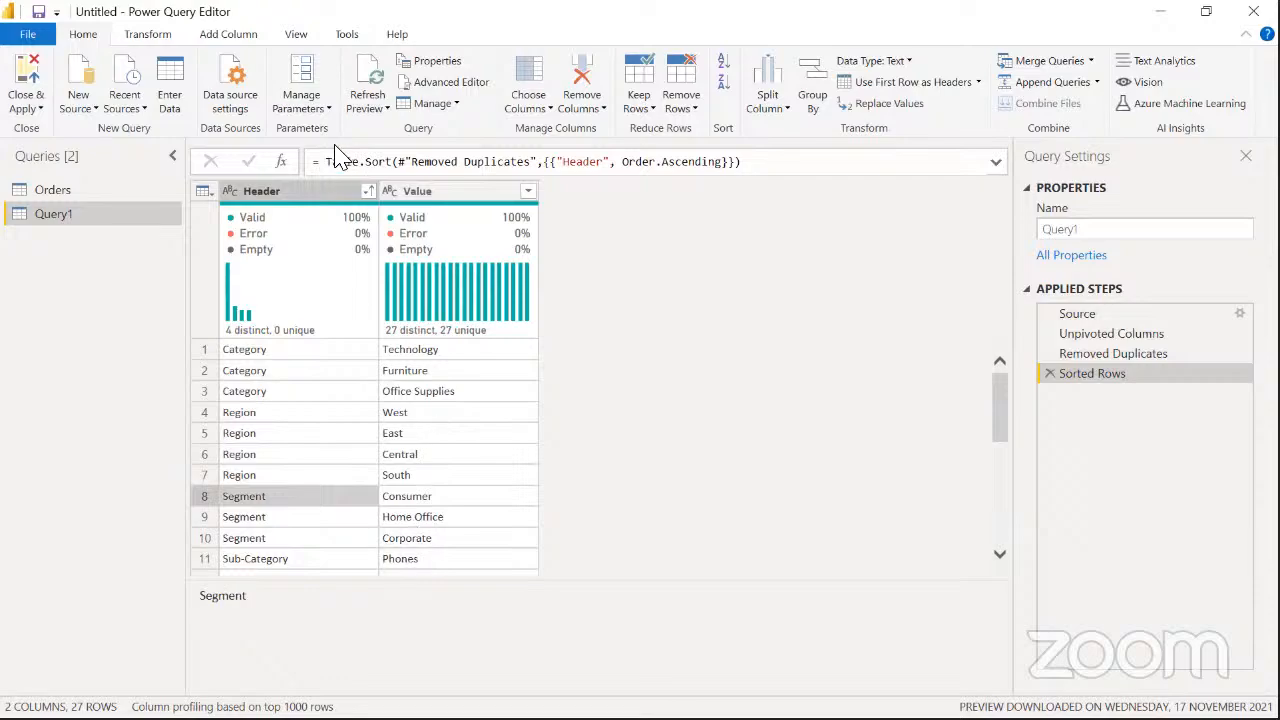
# Rename Query1 as Dimensions in the query's name property
pyautogui.click(320, 196)
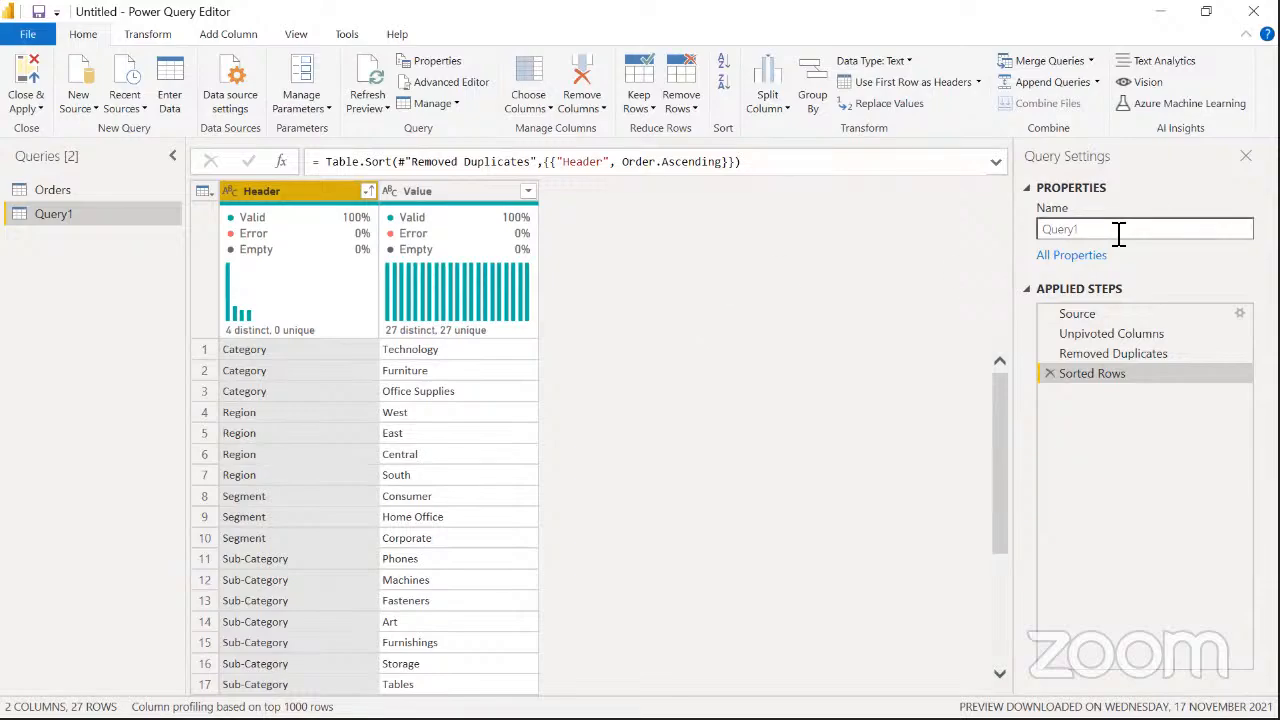
pyautogui.moveTo(1120, 229); pyautogui.dragTo(1045, 238)
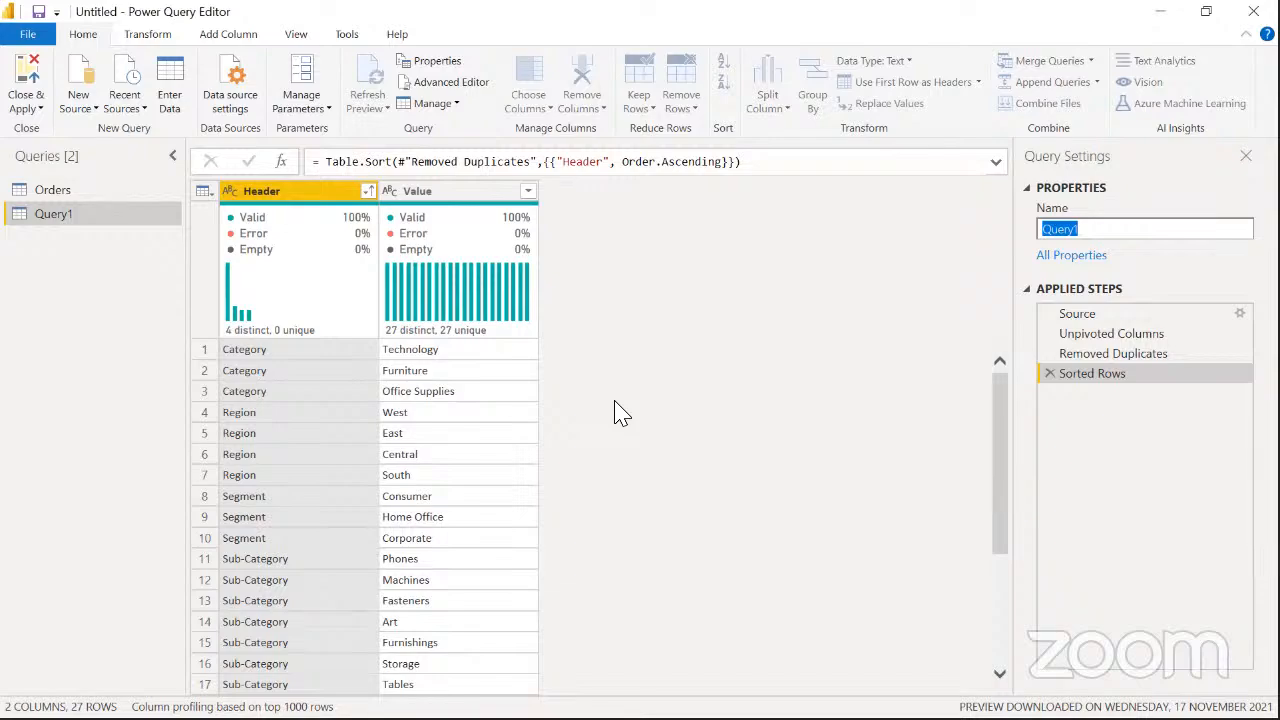
pyautogui.hotkey('alt', 'Tab')
pyautogui.moveTo(1123, 234); pyautogui.dragTo(1044, 238)
pyautogui.write('Dimension')
pyautogui.press('Return')
pyautogui.click(1115, 230)
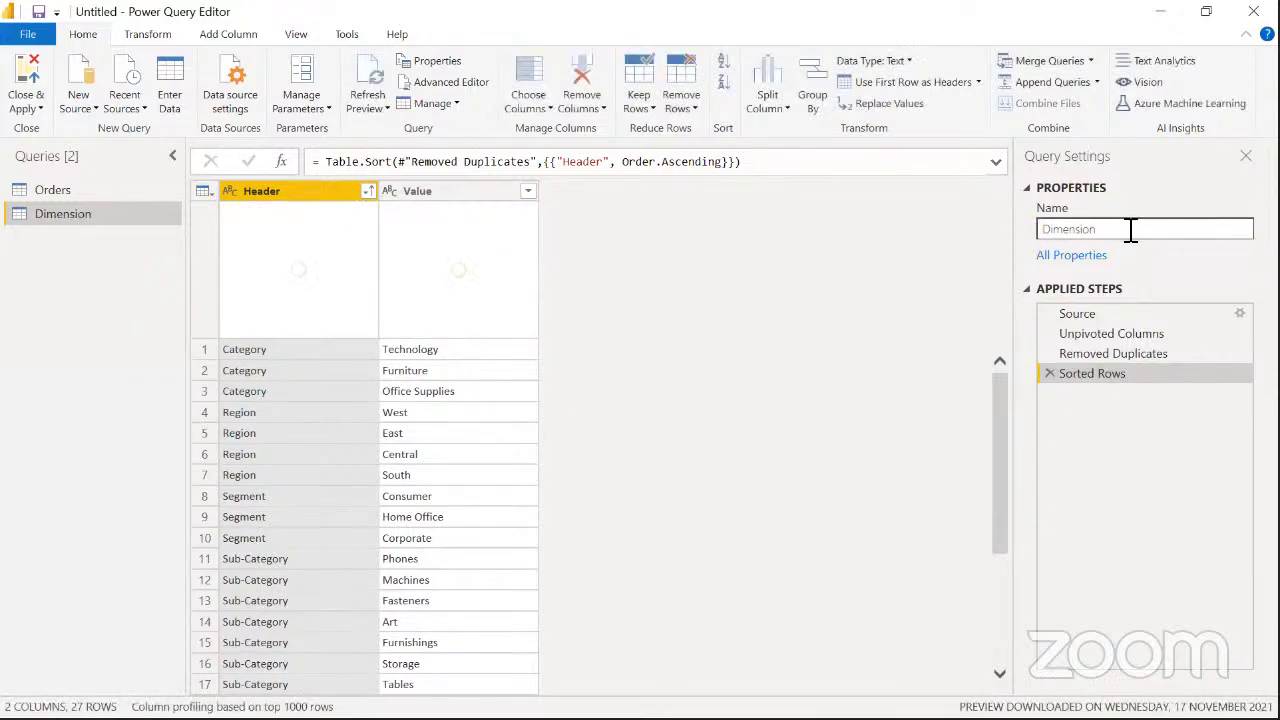
pyautogui.write('s')
pyautogui.press('Return')
# Close the query editor with all changes applied, and check the Orders and Dimensions tables in the report's field list
pyautogui.click(28, 78)
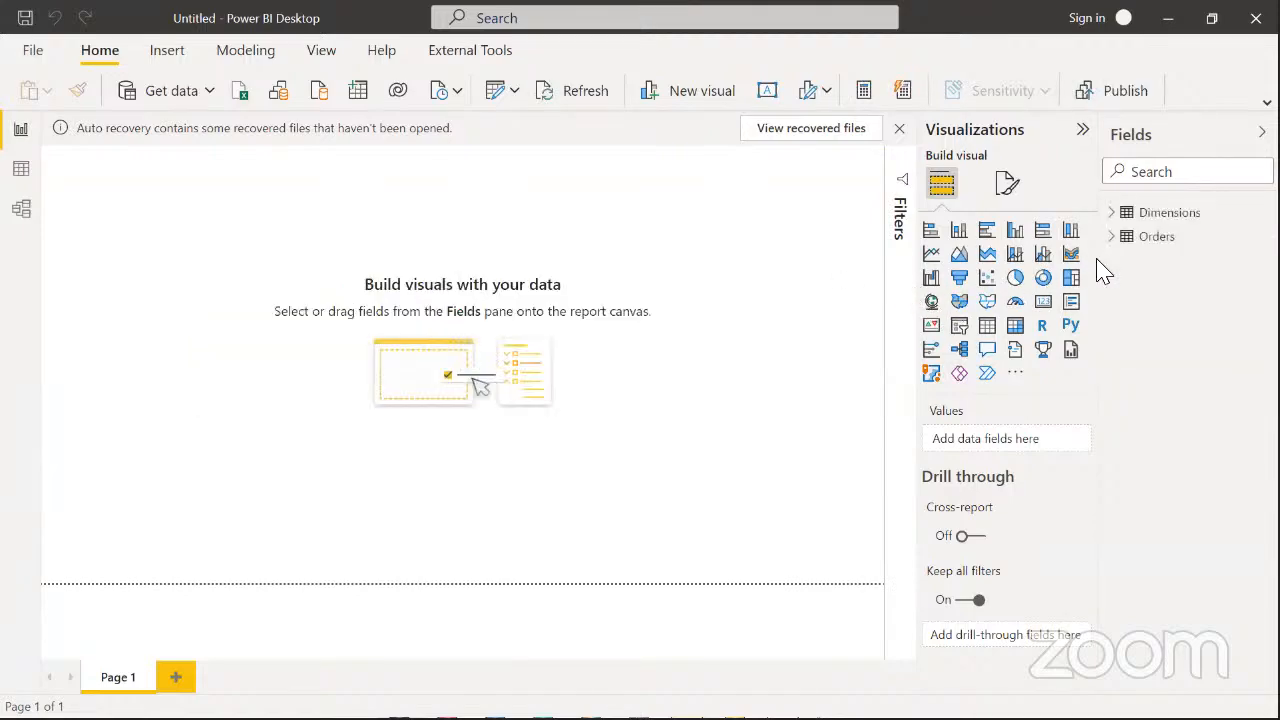
pyautogui.click(1170, 244)
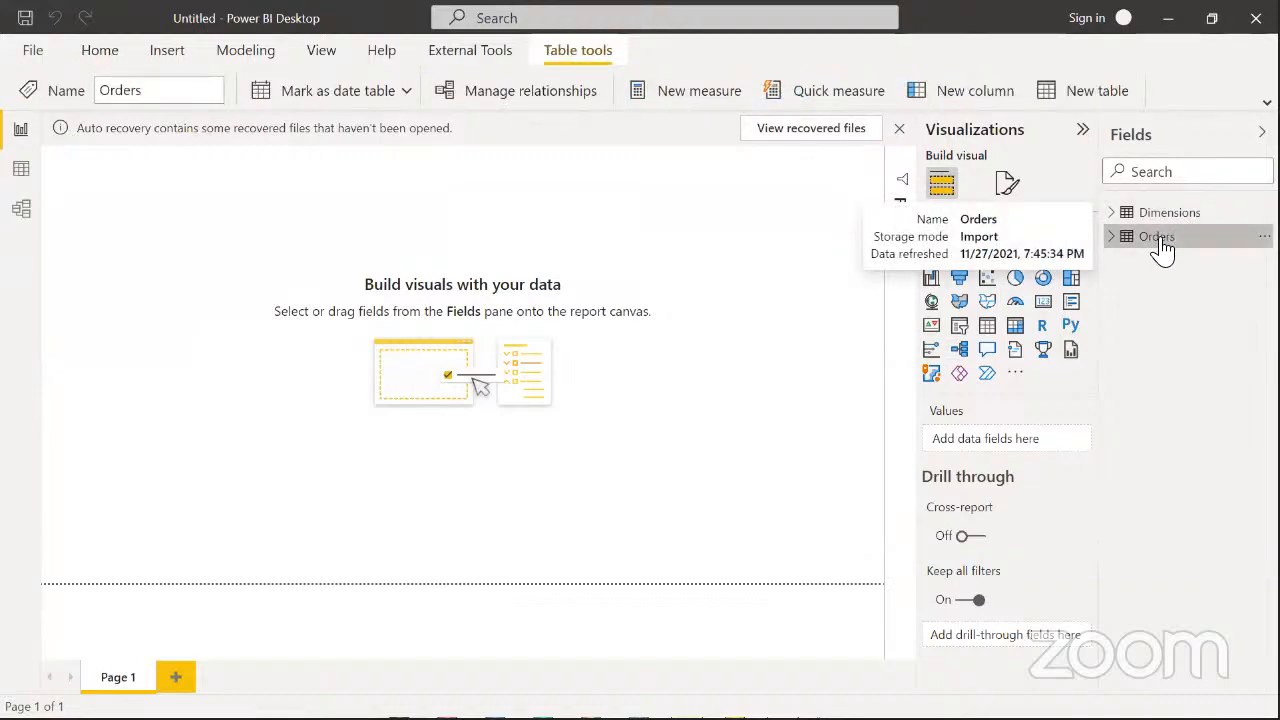
pyautogui.click(1162, 219)
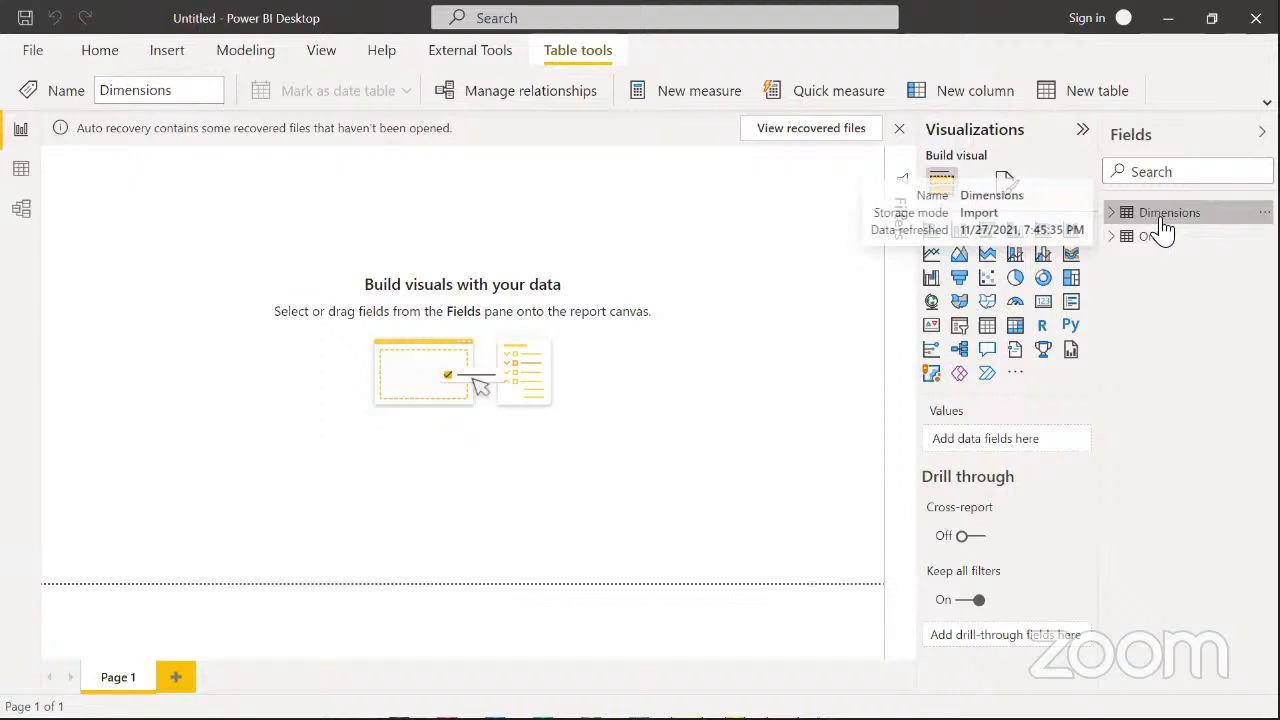
# Dismiss the recovered-files notice and keep the files, with a reminder at the next program start
pyautogui.click(900, 130)
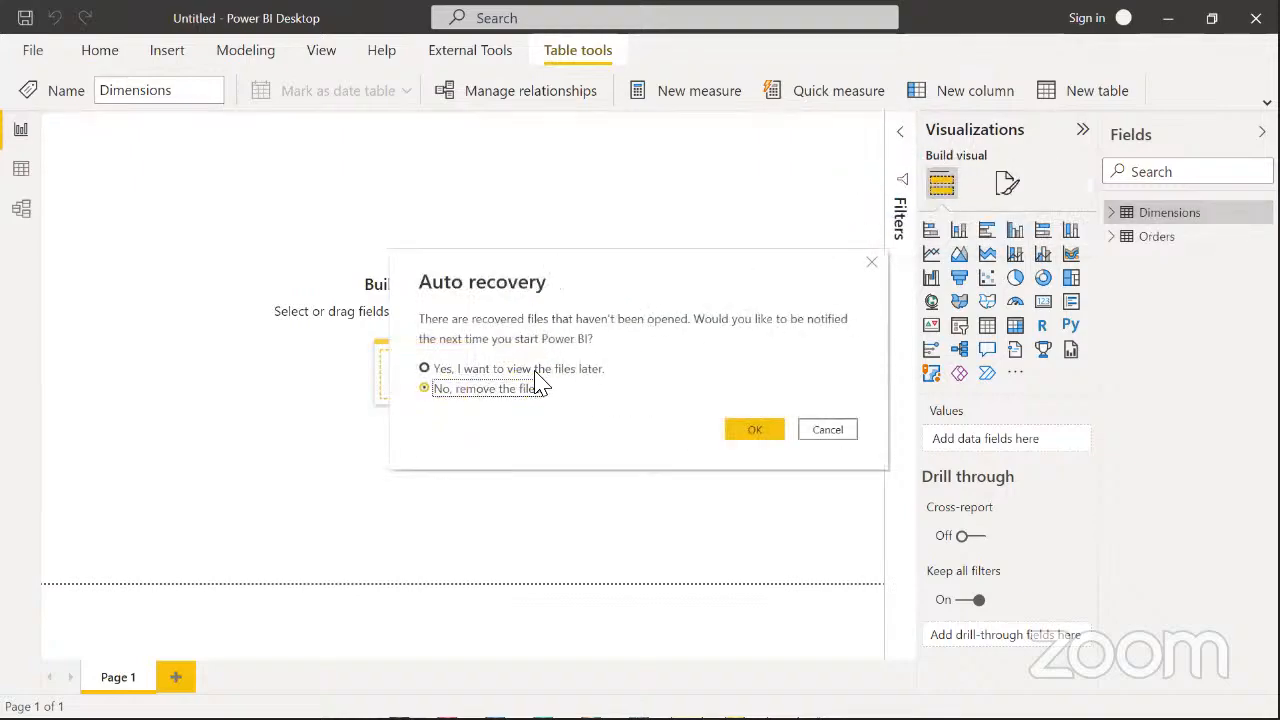
pyautogui.click(553, 368)
pyautogui.click(742, 427)
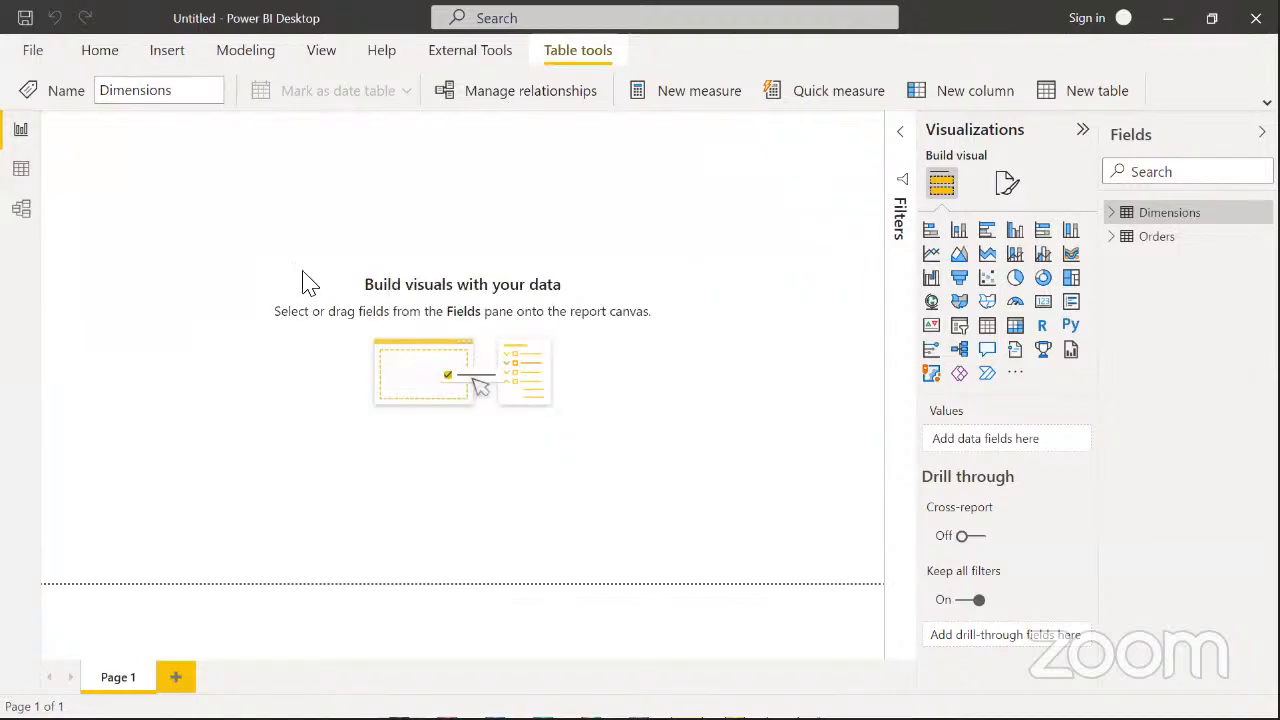
# Arrange the Dimensions and Orders table cards side by side in the model diagram
pyautogui.click(22, 213)
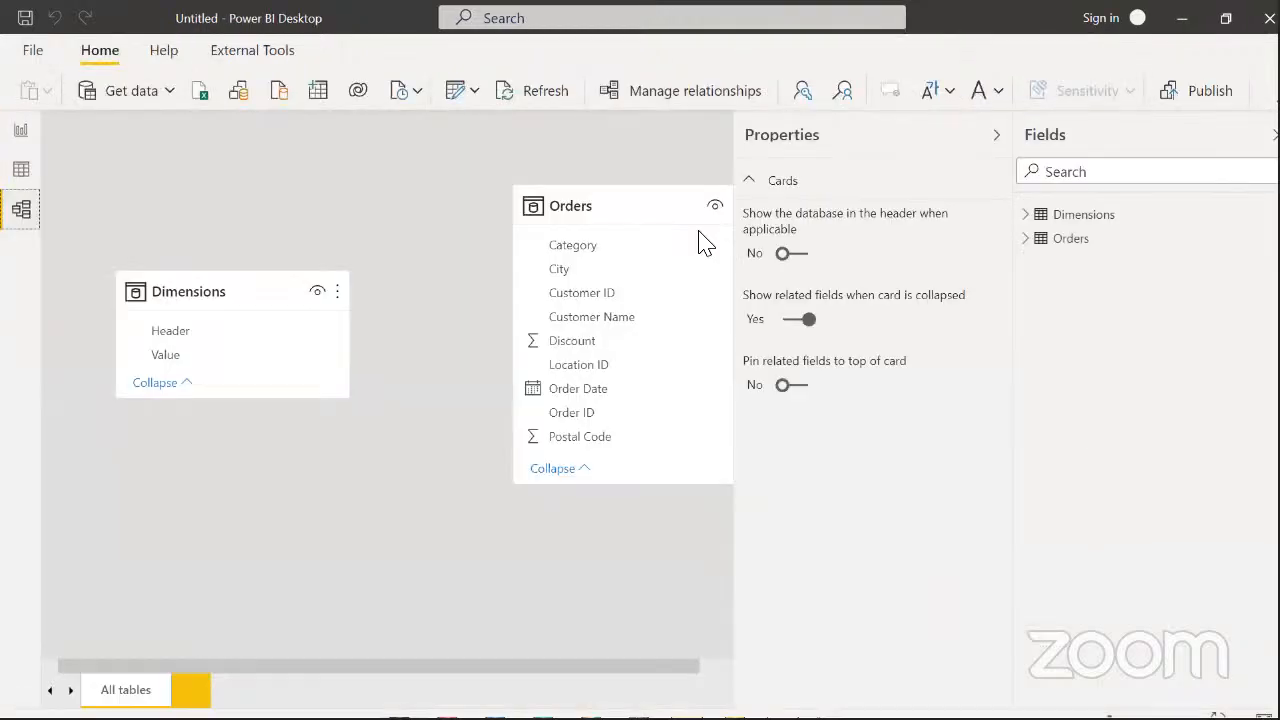
pyautogui.moveTo(649, 227); pyautogui.dragTo(565, 312)
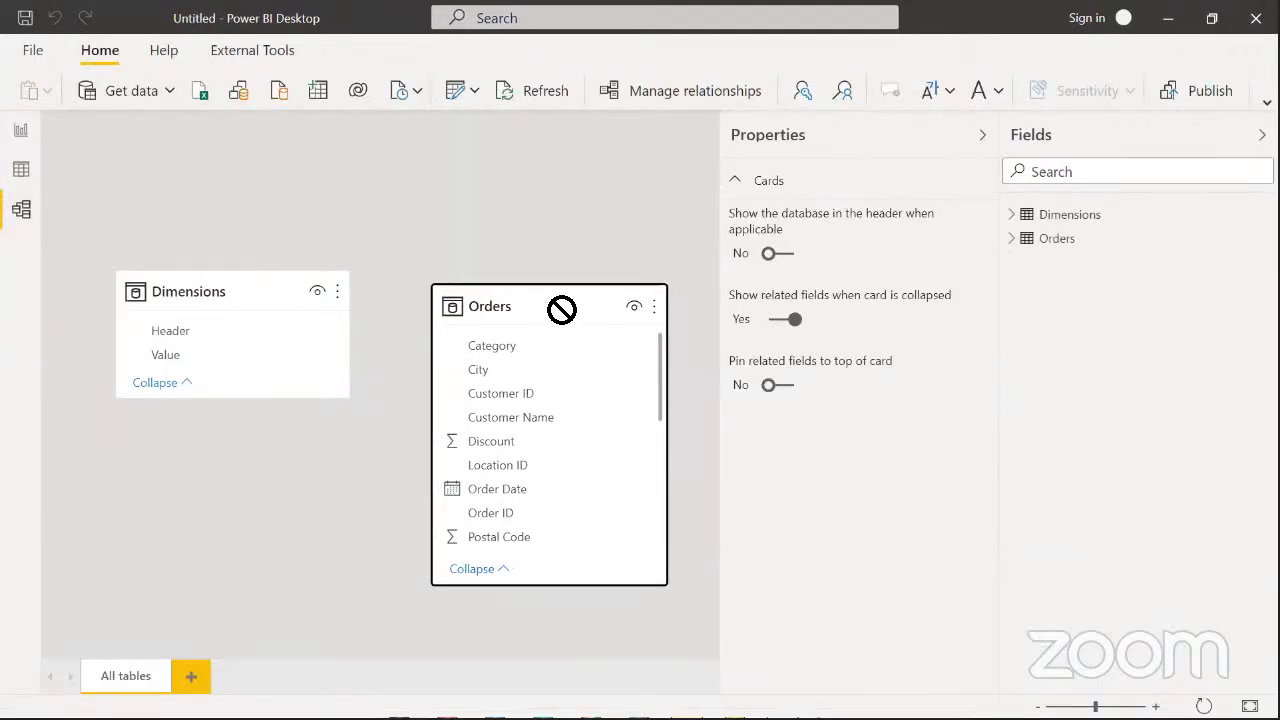
pyautogui.moveTo(333, 297); pyautogui.dragTo(158, 250)
pyautogui.moveTo(534, 320); pyautogui.dragTo(541, 261)
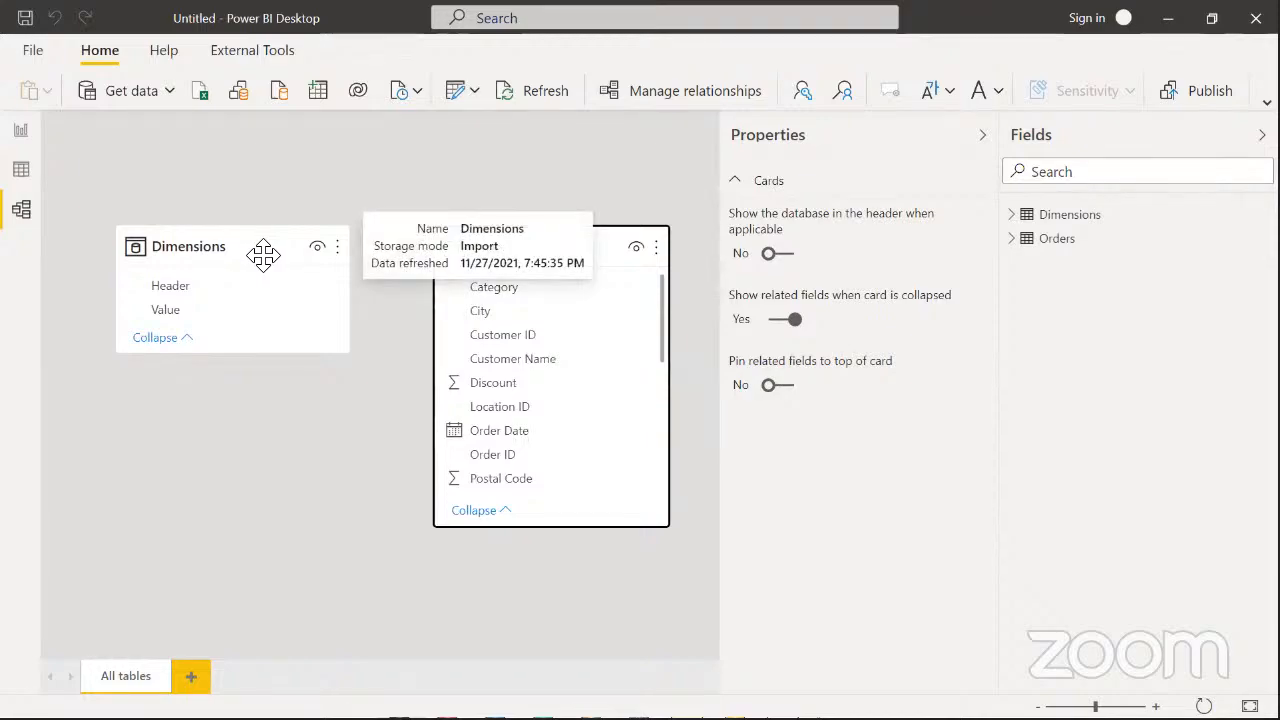
pyautogui.click(5, 200)
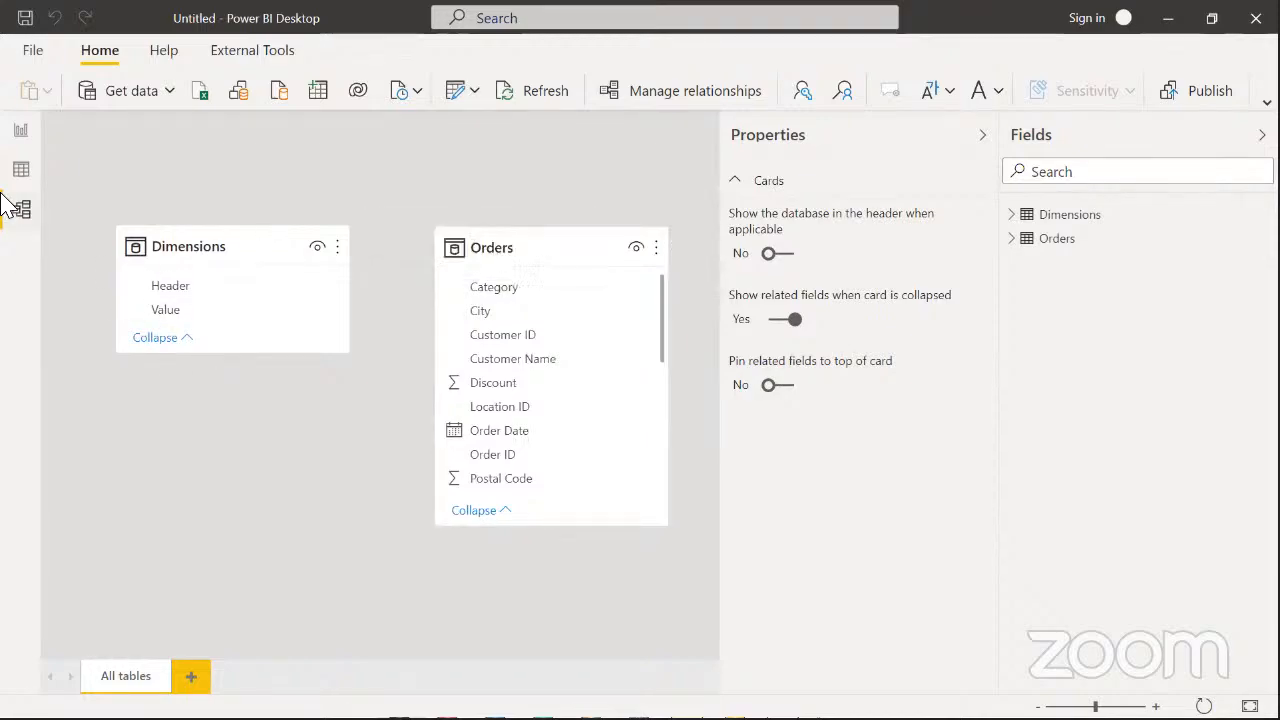
# Examine the Orders rows and the Header and Value columns of the Dimensions table in the data view
pyautogui.click(21, 169)
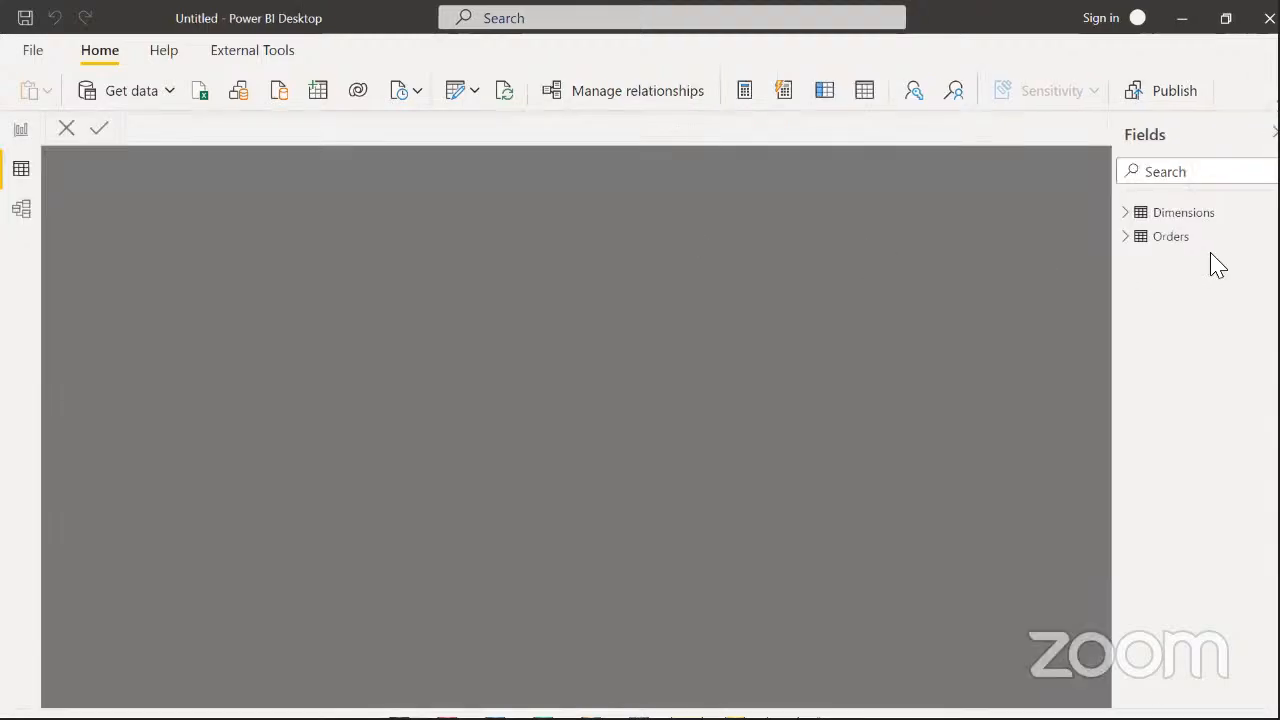
pyautogui.click(1166, 242)
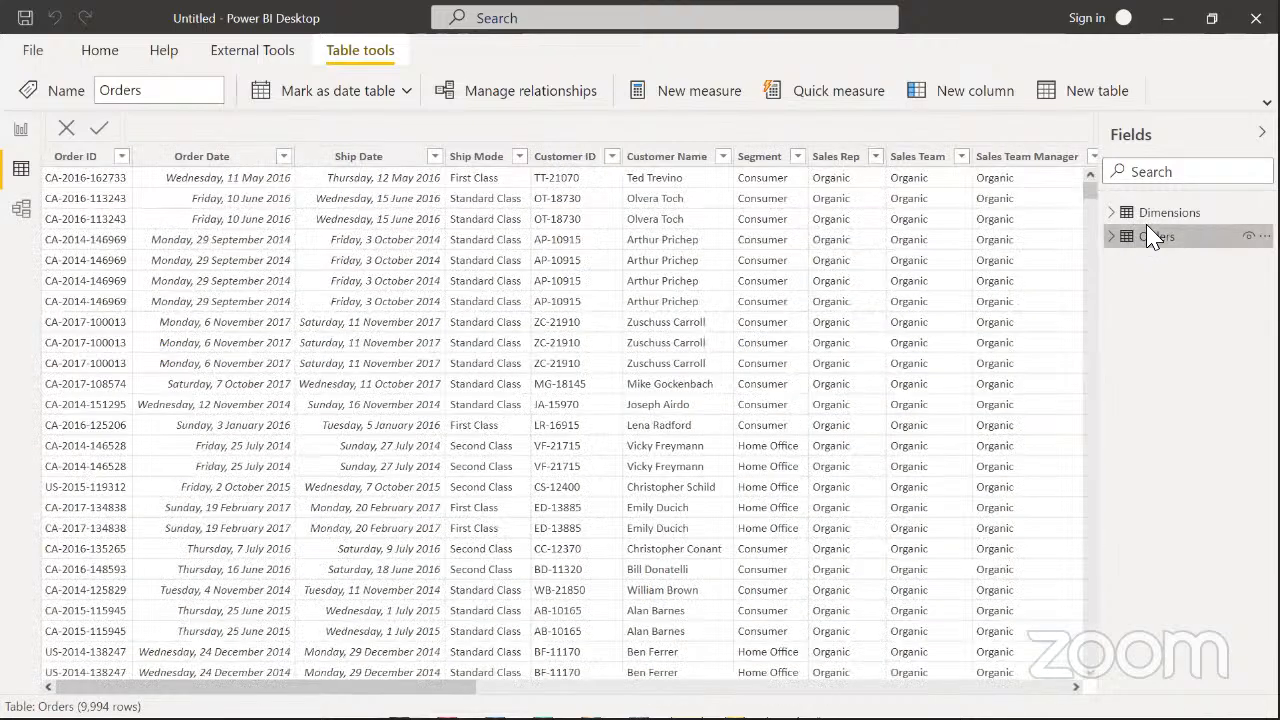
pyautogui.click(1160, 216)
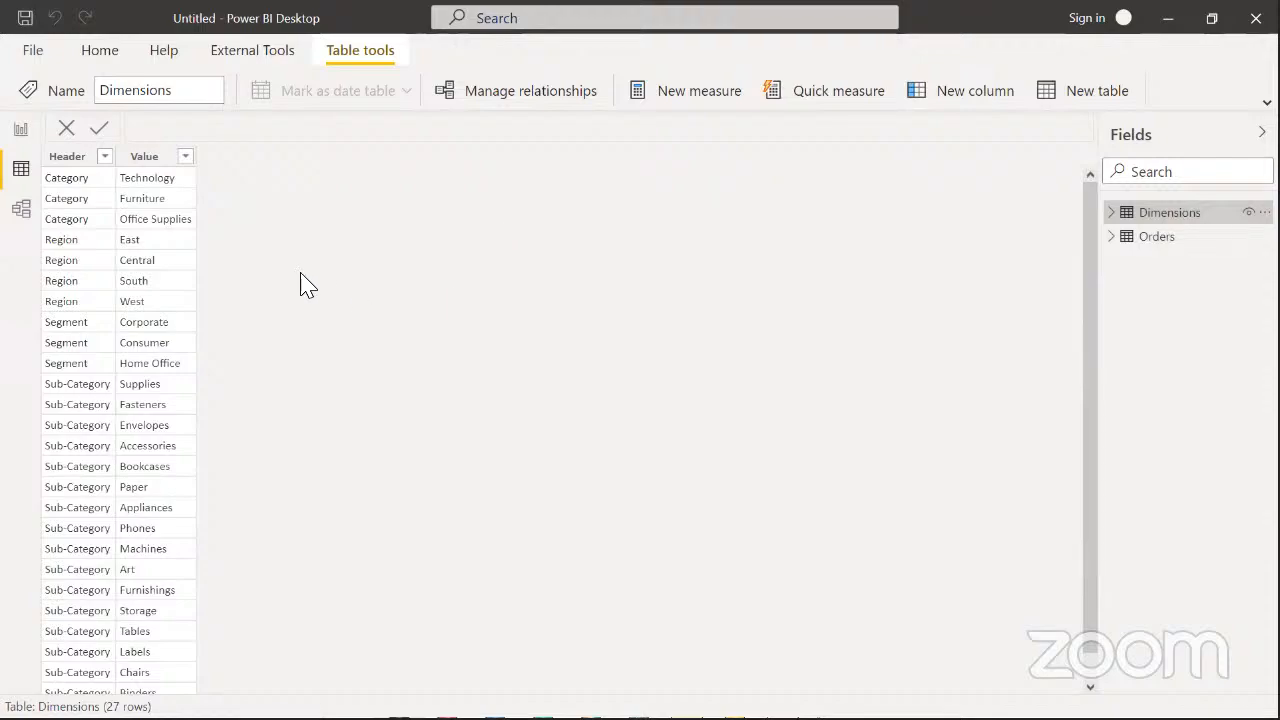
pyautogui.click(145, 157)
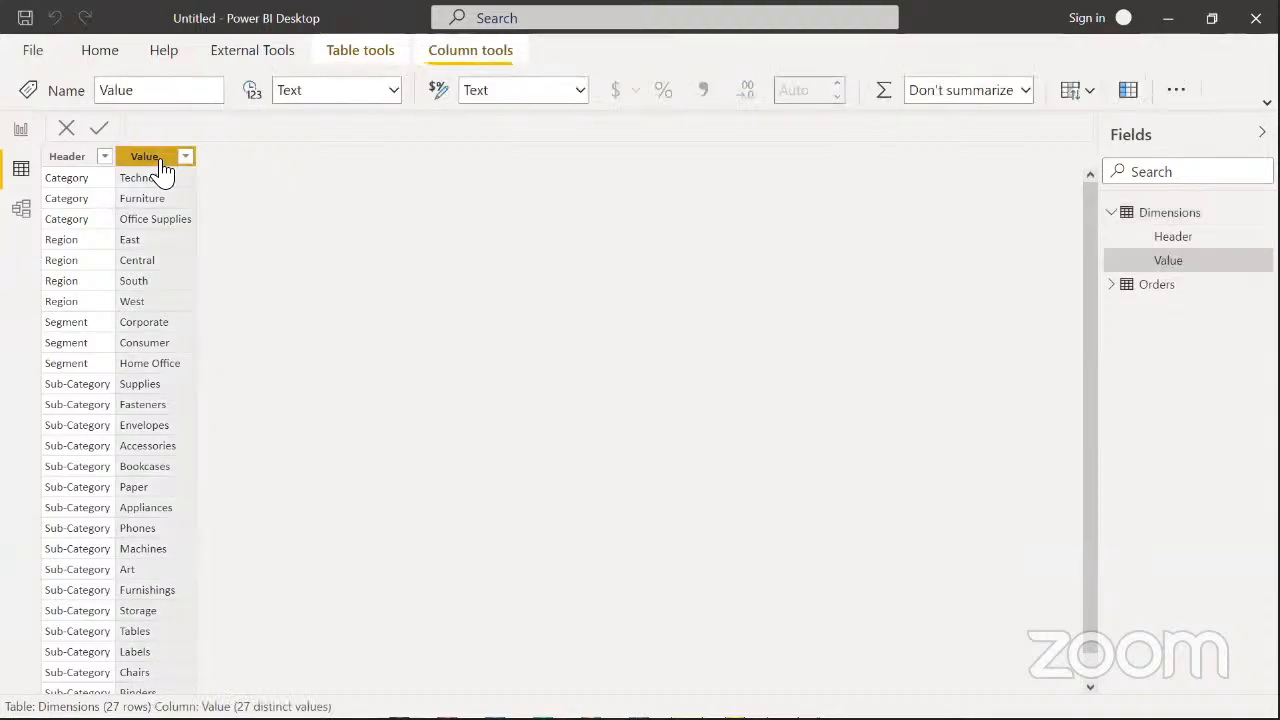
pyautogui.click(67, 160)
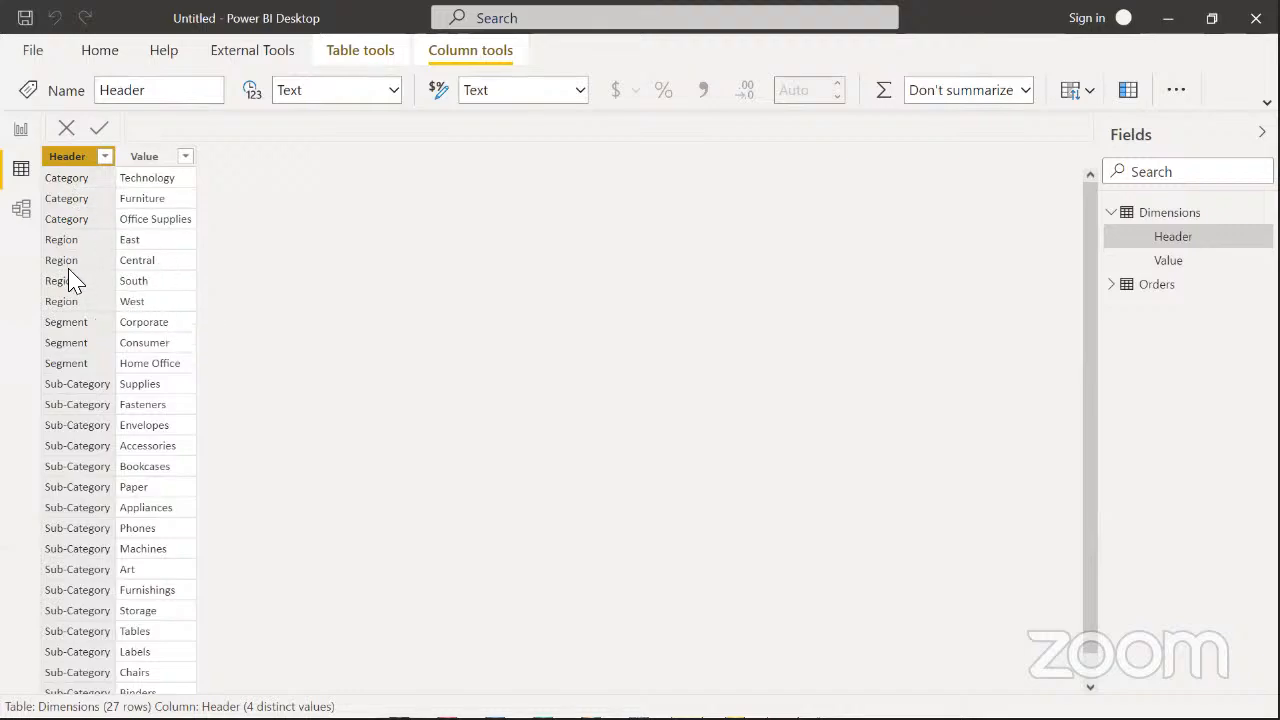
pyautogui.click(150, 160)
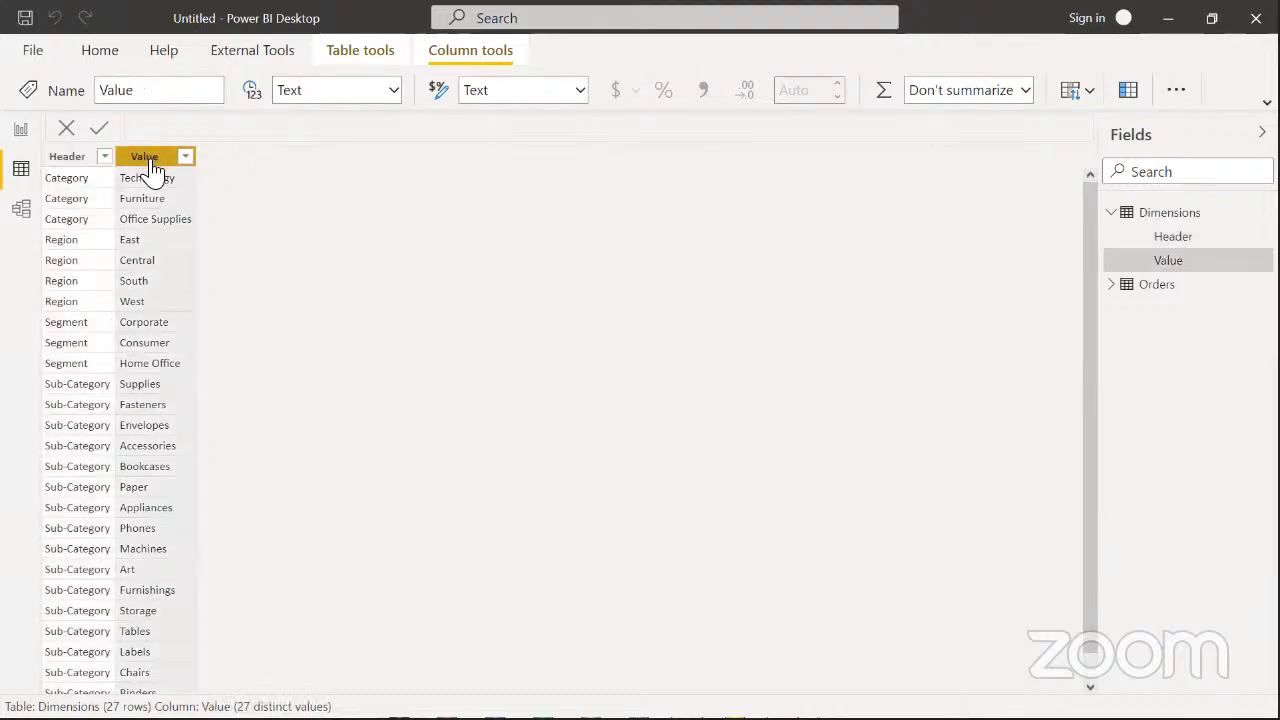
pyautogui.click(70, 158)
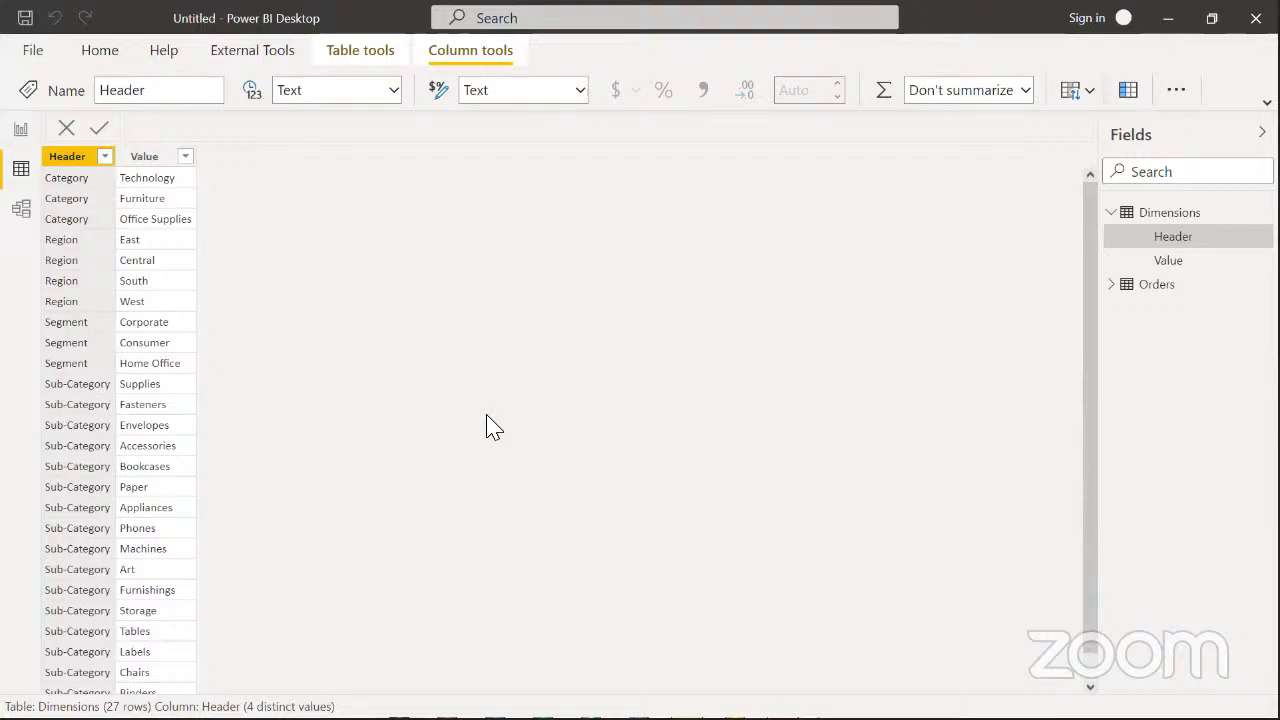
pyautogui.click(150, 158)
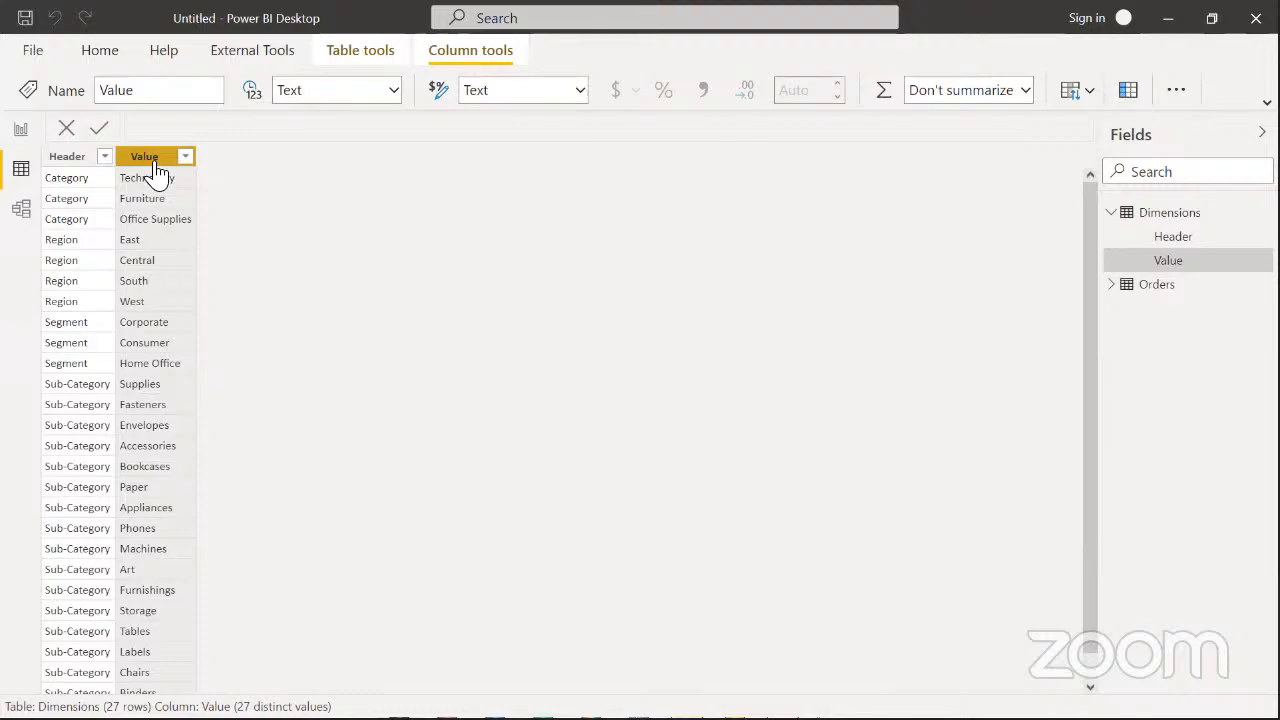
# Add a slicer to the report page with the Header field of the Dimensions table
pyautogui.click(22, 131)
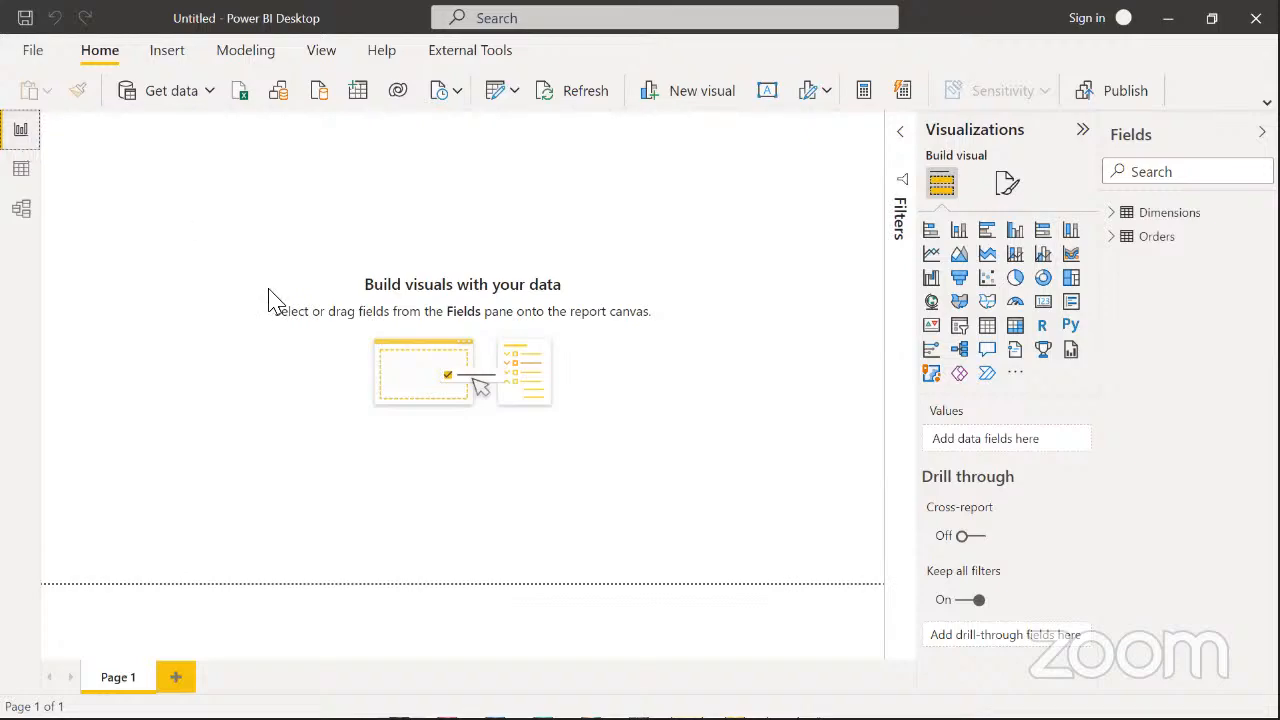
pyautogui.click(960, 330)
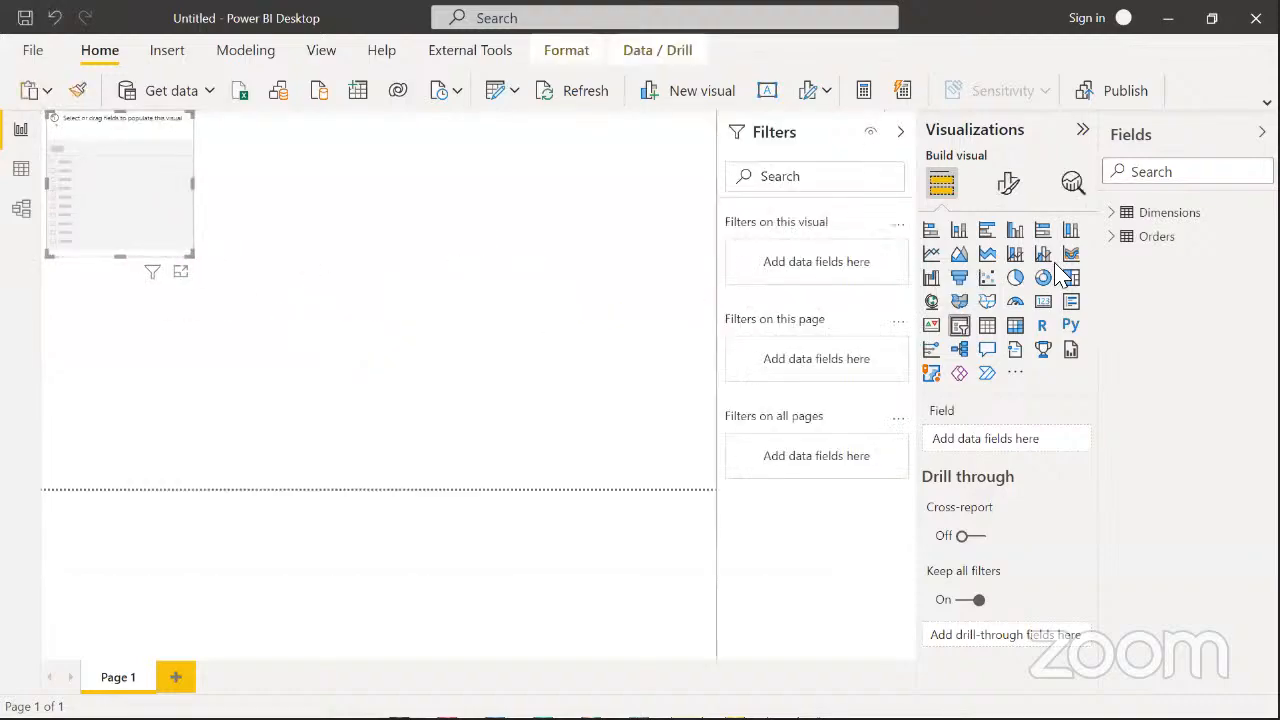
pyautogui.click(1110, 213)
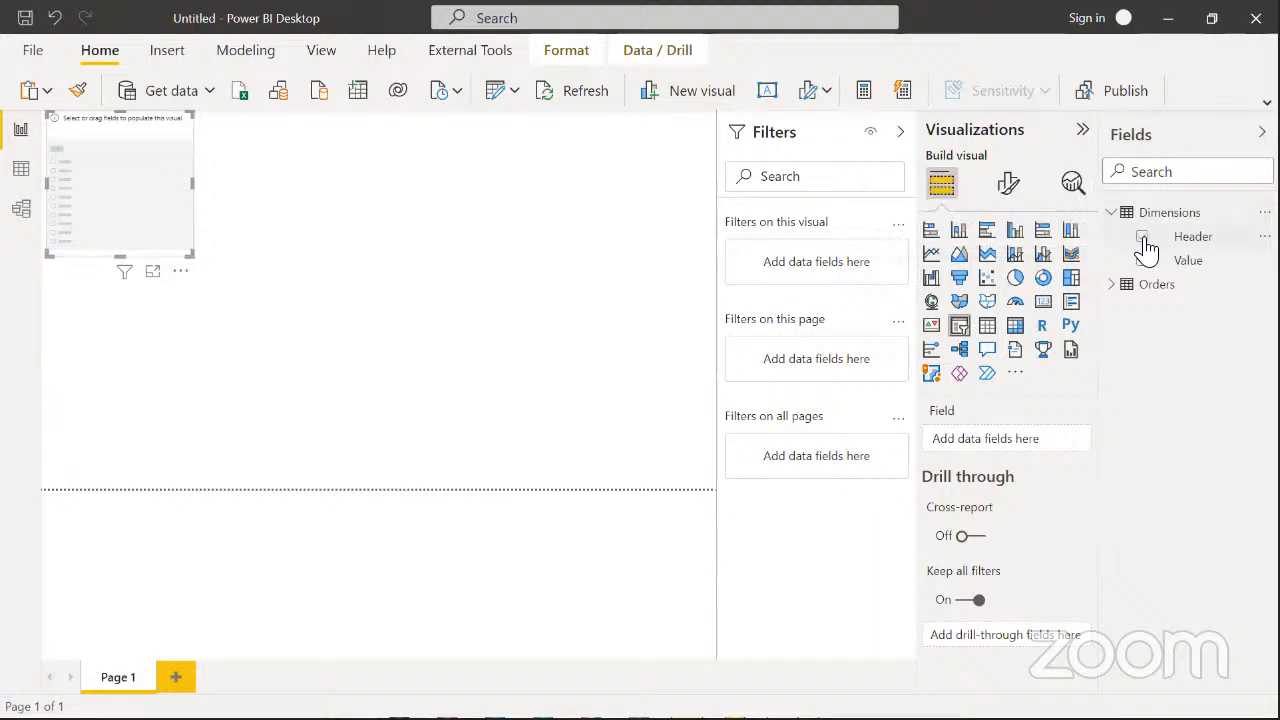
pyautogui.click(1142, 237)
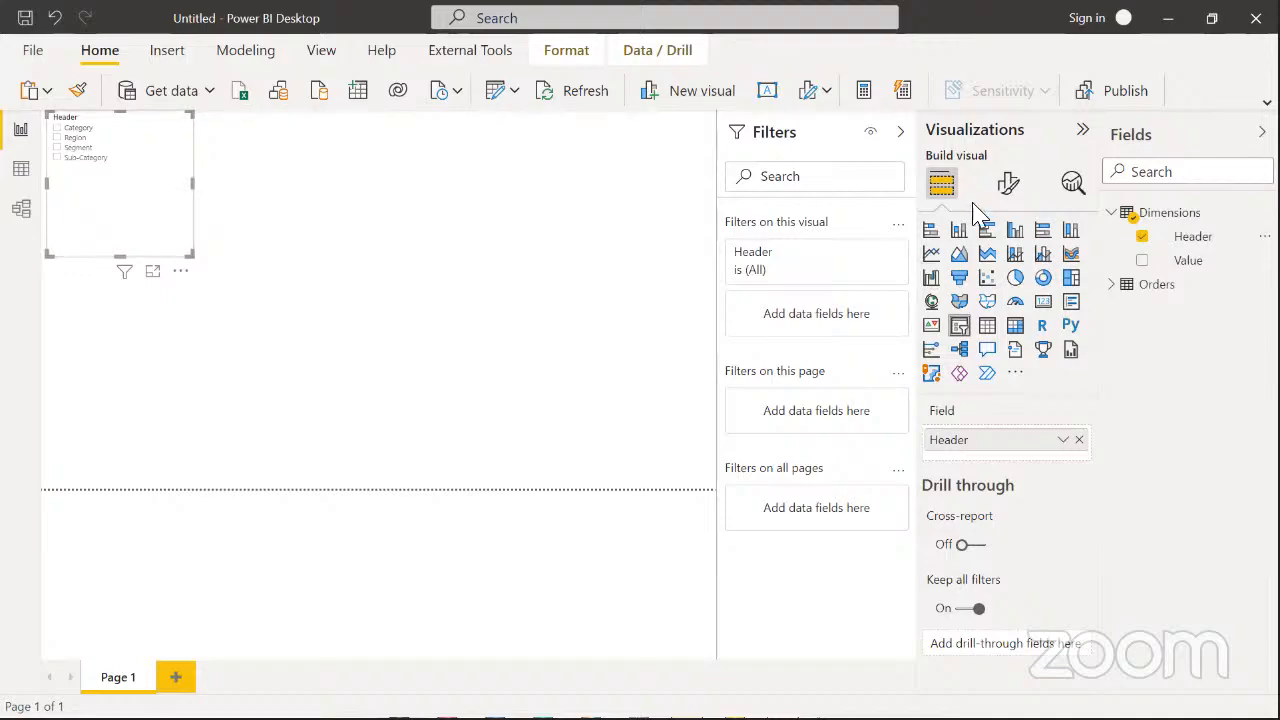
# Set the font size of the Header slicer's values to 20 pt
pyautogui.click(1007, 184)
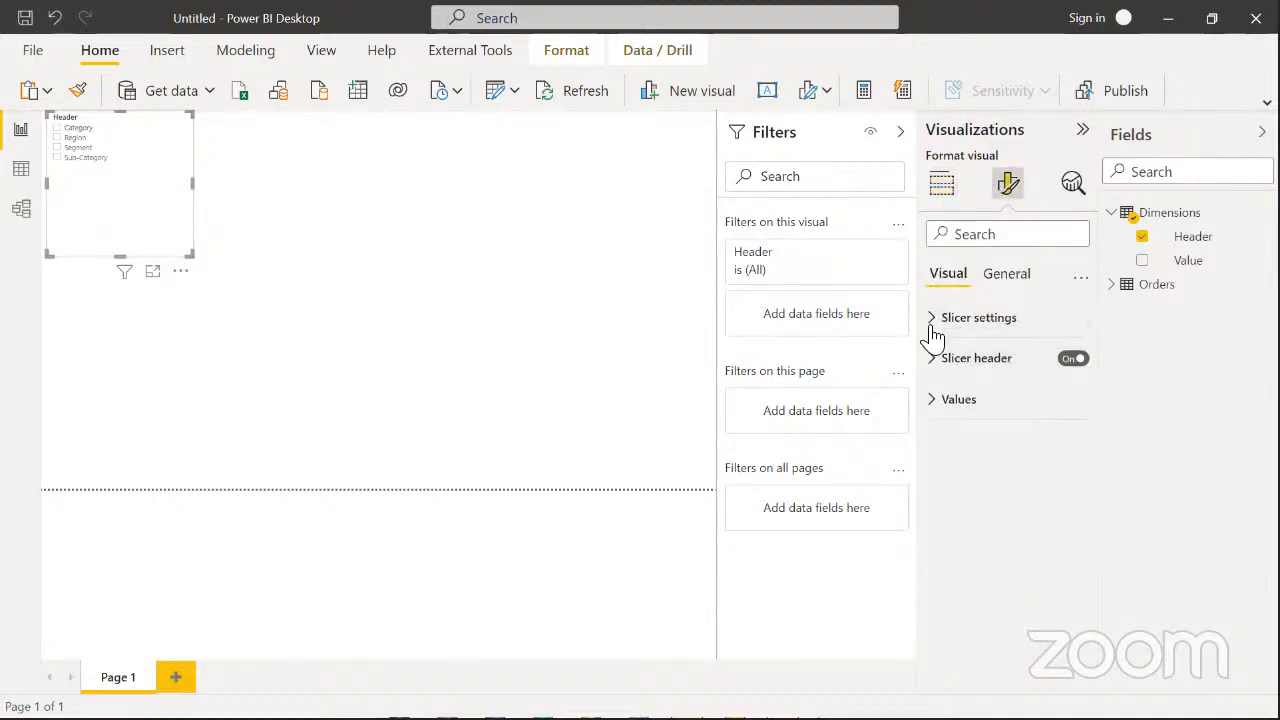
pyautogui.click(945, 400)
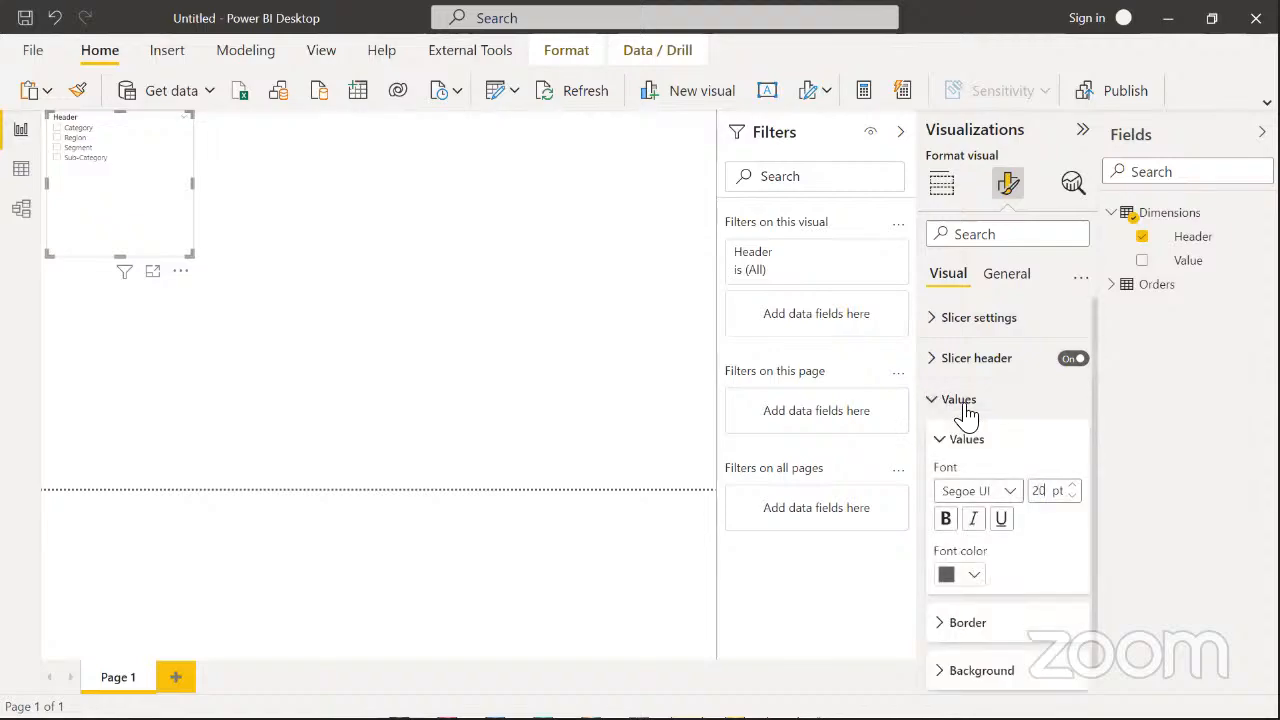
pyautogui.press('Return')
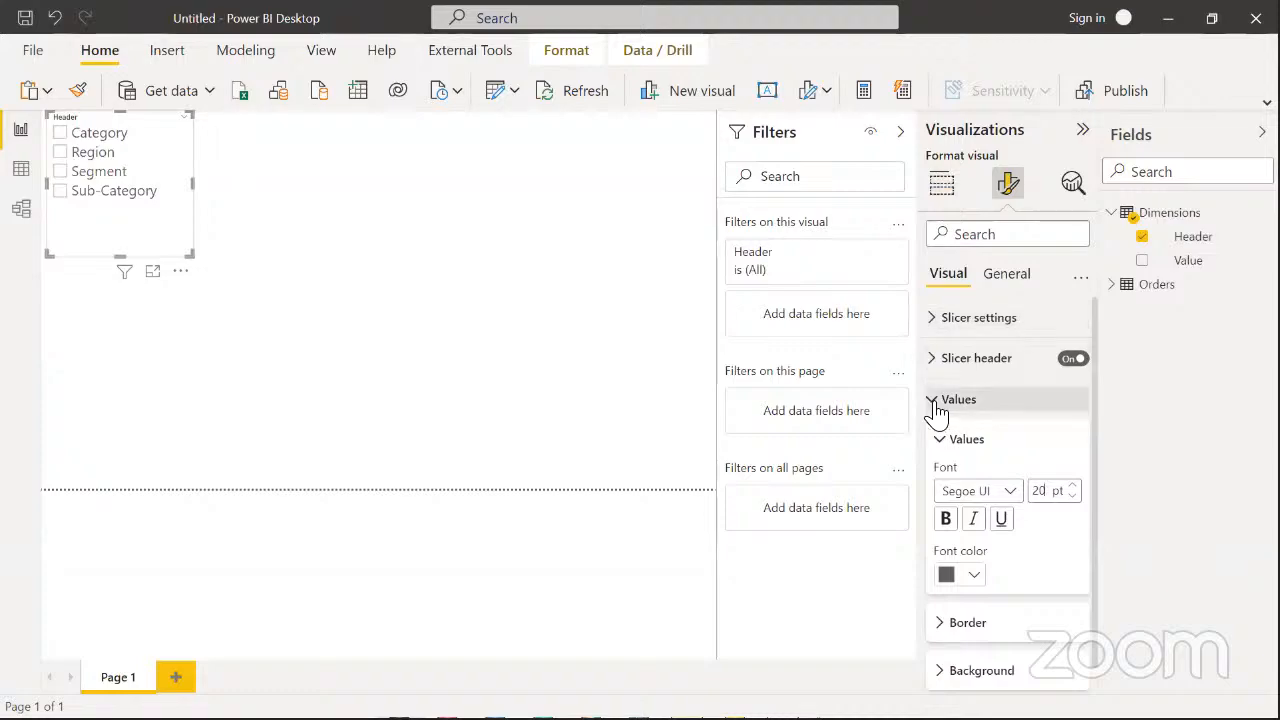
pyautogui.click(935, 405)
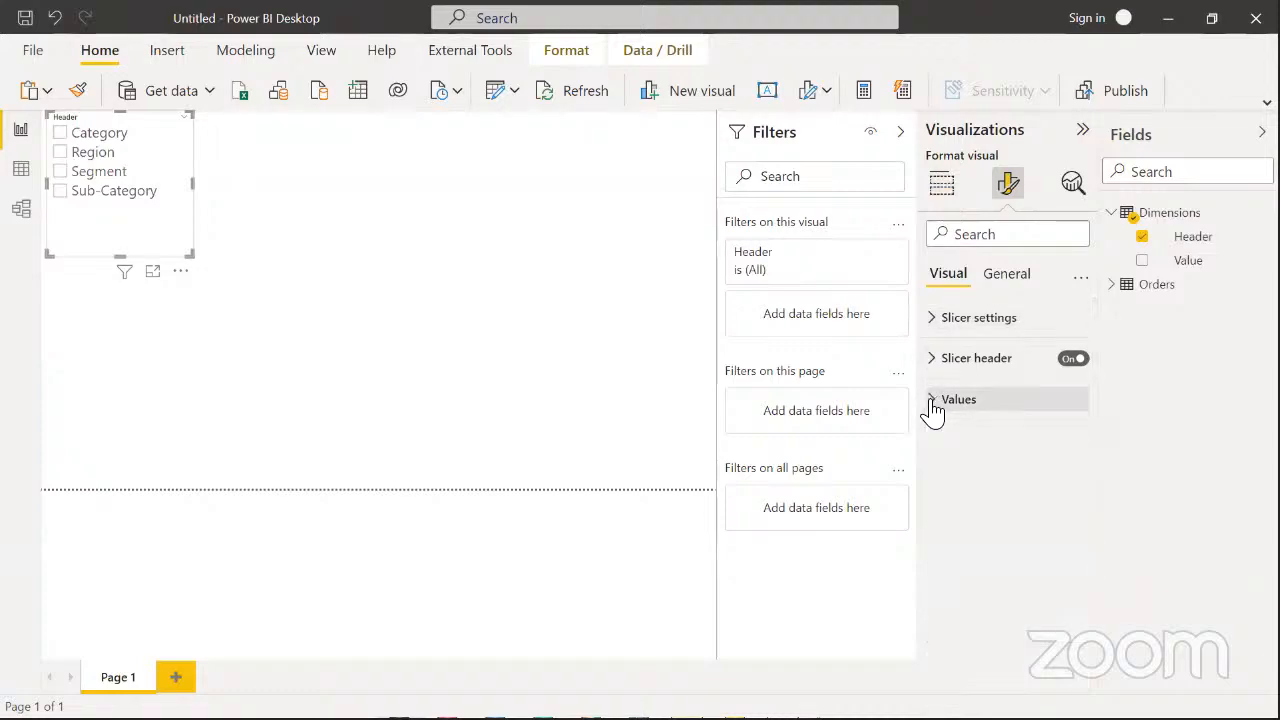
# Turn on the shadow effect for the Header slicer
pyautogui.click(998, 278)
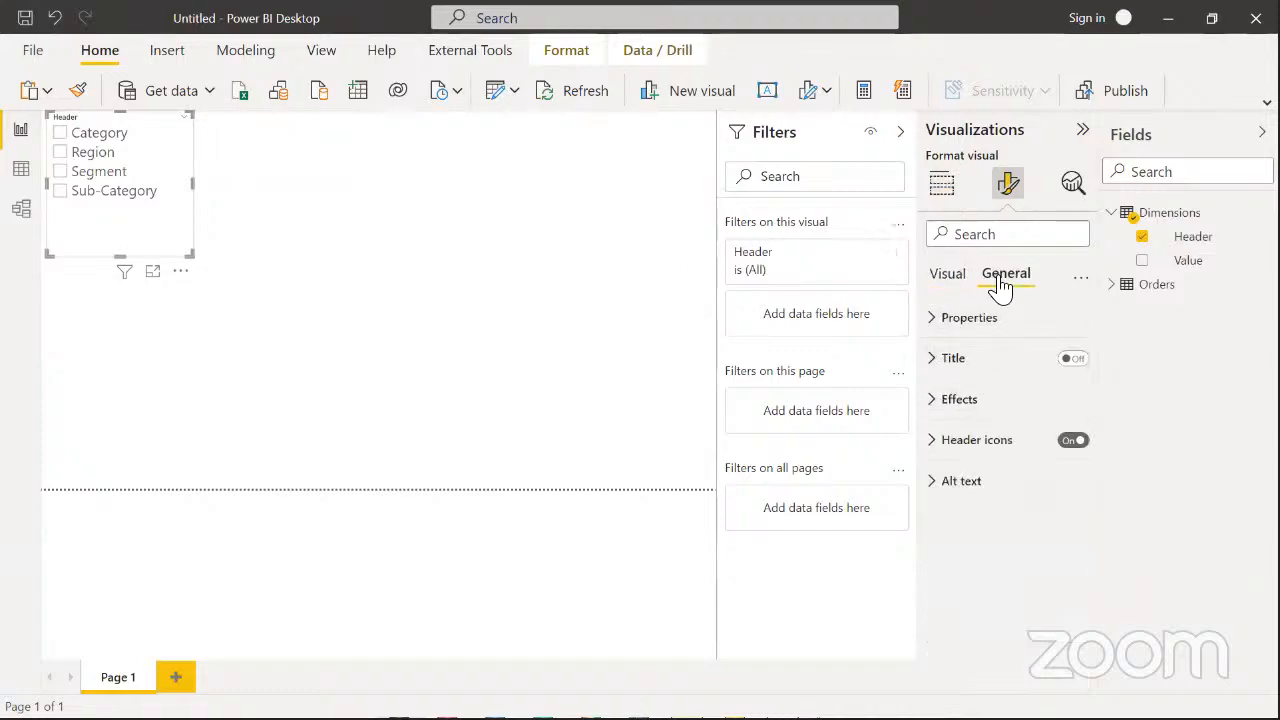
pyautogui.click(938, 404)
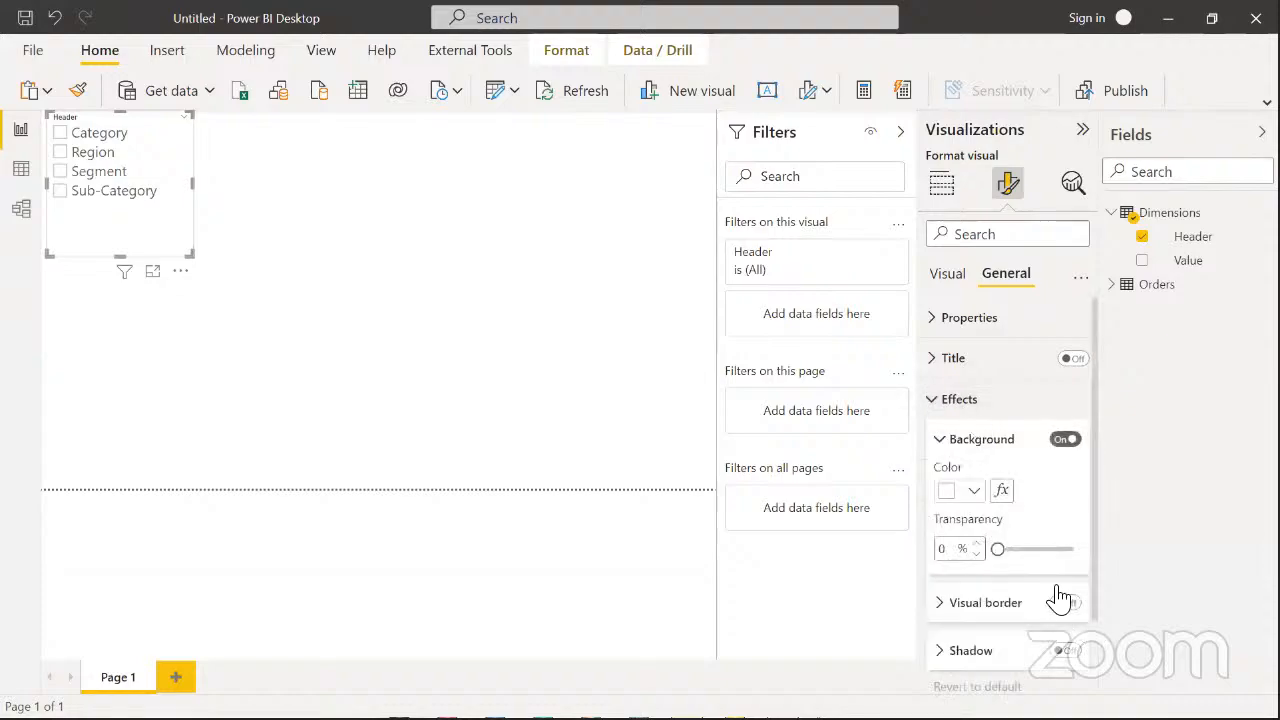
pyautogui.click(1077, 652)
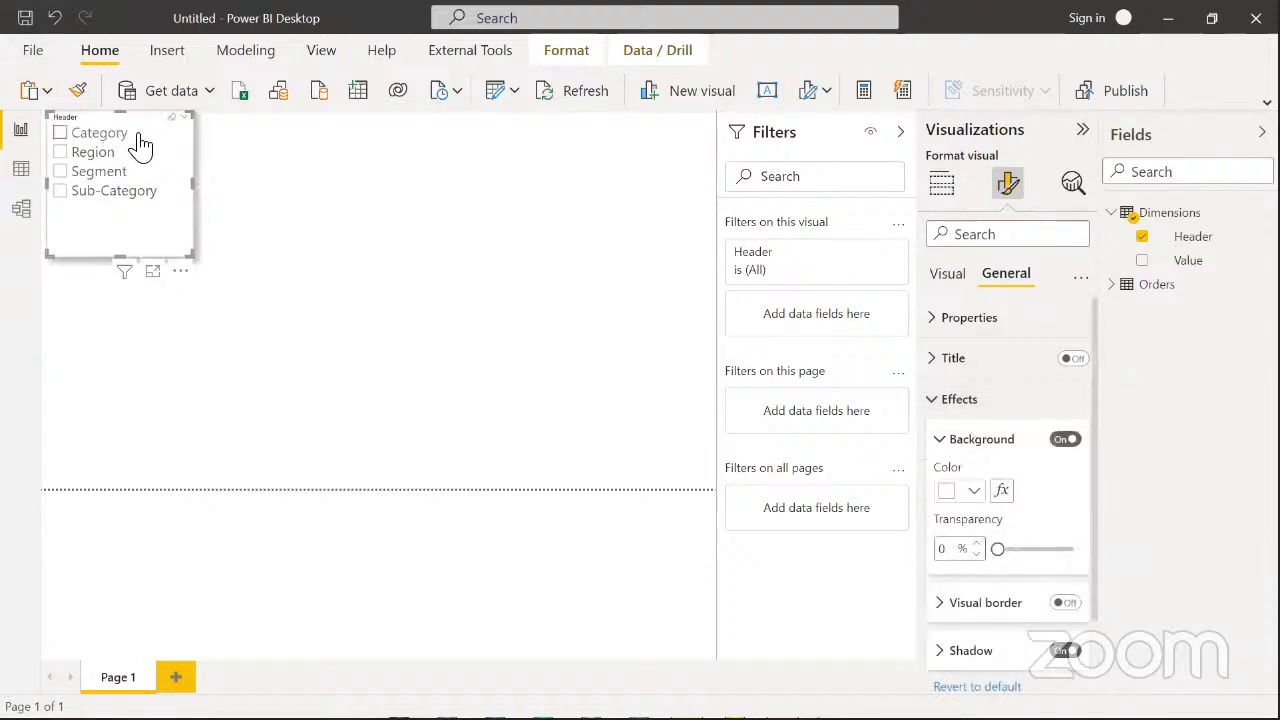
# Move the Header slicer slightly down the page and stretch it to roughly twice its height
pyautogui.moveTo(145, 138); pyautogui.dragTo(149, 161)
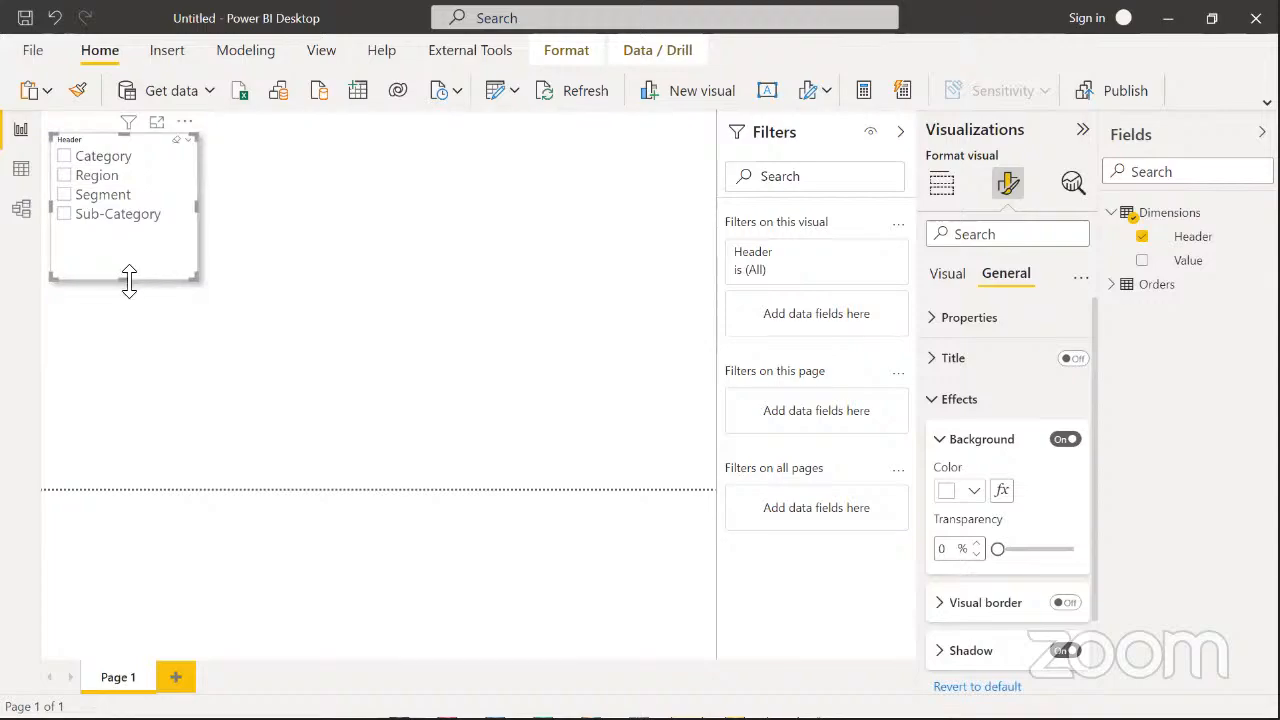
pyautogui.moveTo(129, 282); pyautogui.dragTo(129, 402)
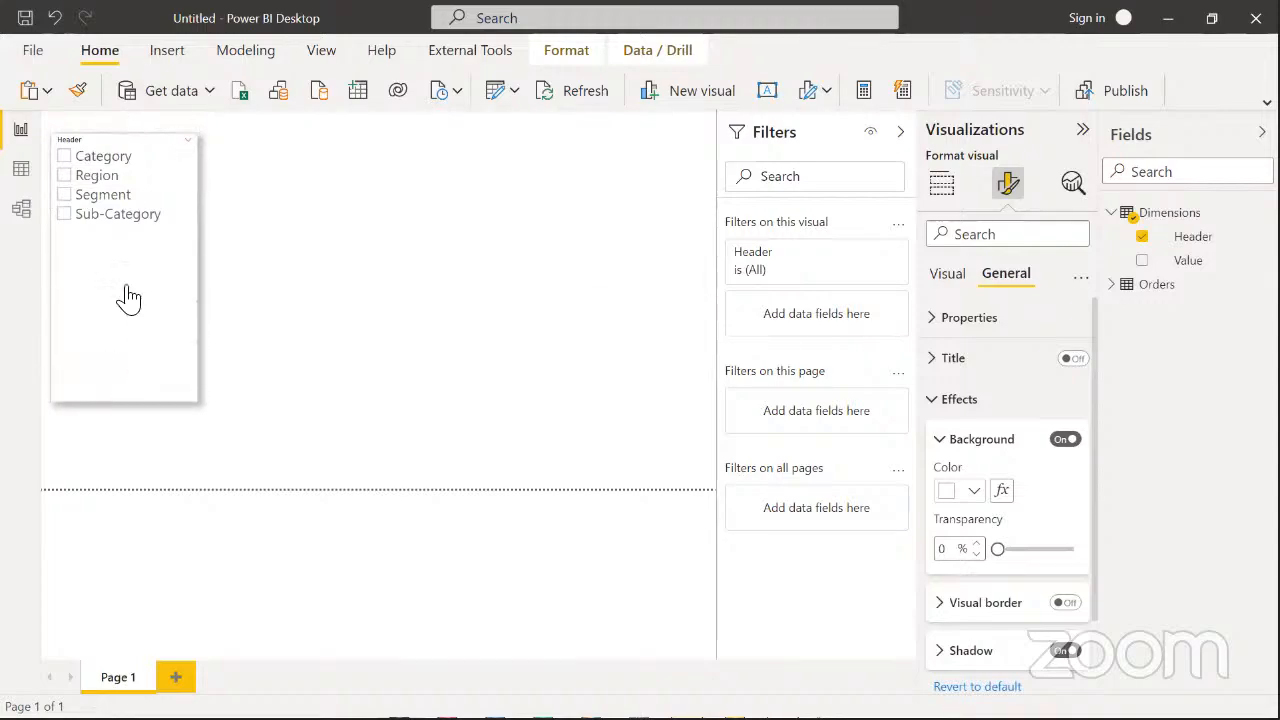
pyautogui.moveTo(145, 155)
pyautogui.mouseDown()
pyautogui.moveTo(134, 169)
pyautogui.moveTo(145, 175)
pyautogui.mouseUp()
# Try the Category, Region, Segment and Sub-Category options in the Header slicer, finishing with no option selected
pyautogui.click(112, 181)
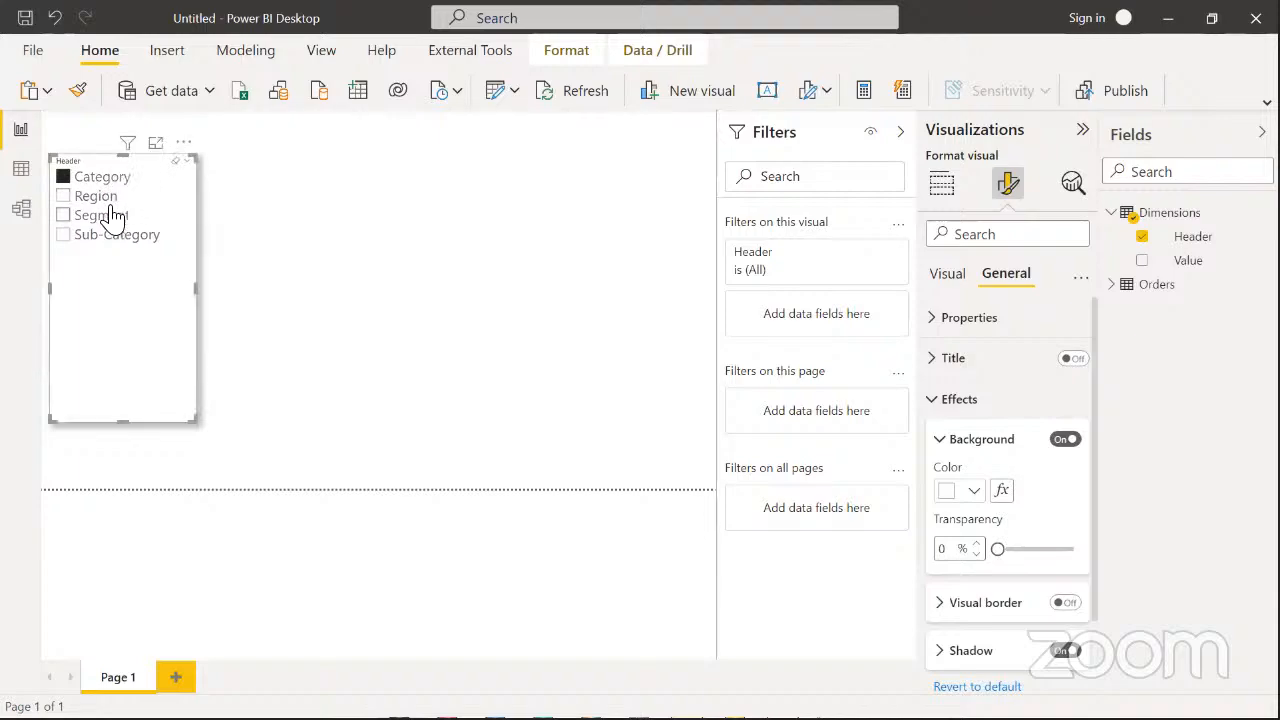
pyautogui.click(105, 205)
pyautogui.click(106, 216)
pyautogui.click(108, 236)
pyautogui.click(64, 177)
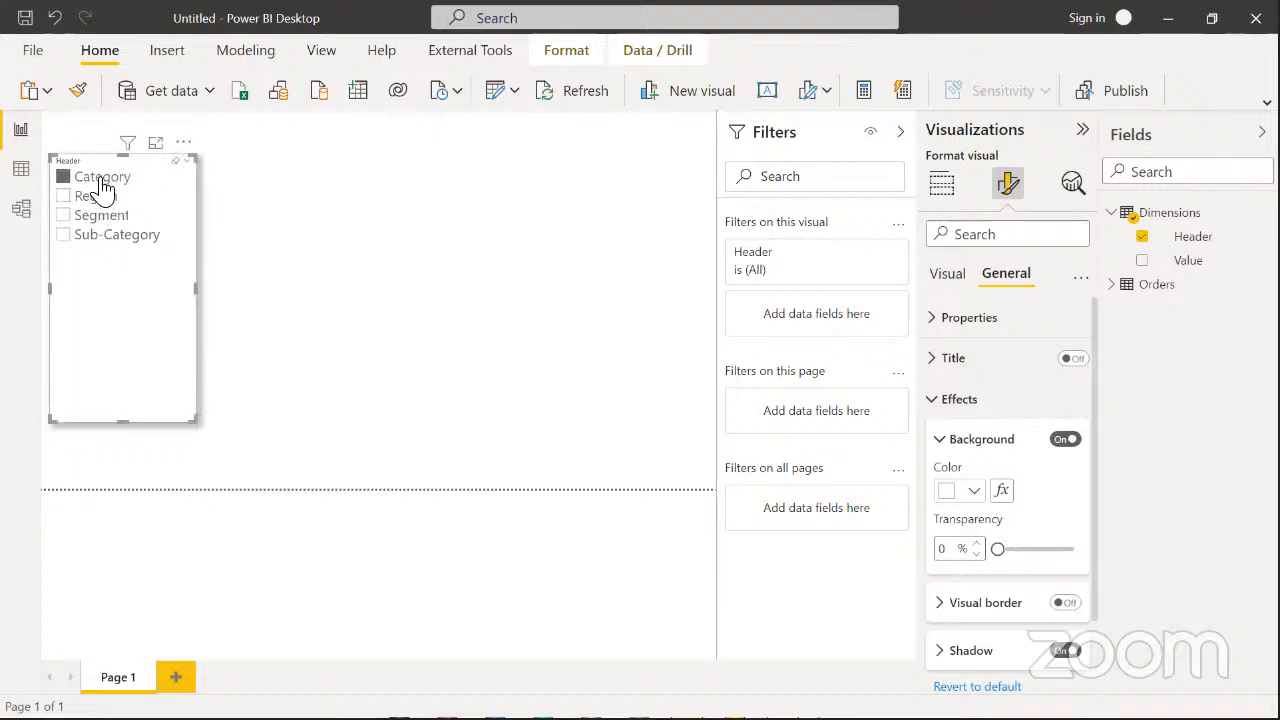
pyautogui.click(310, 211)
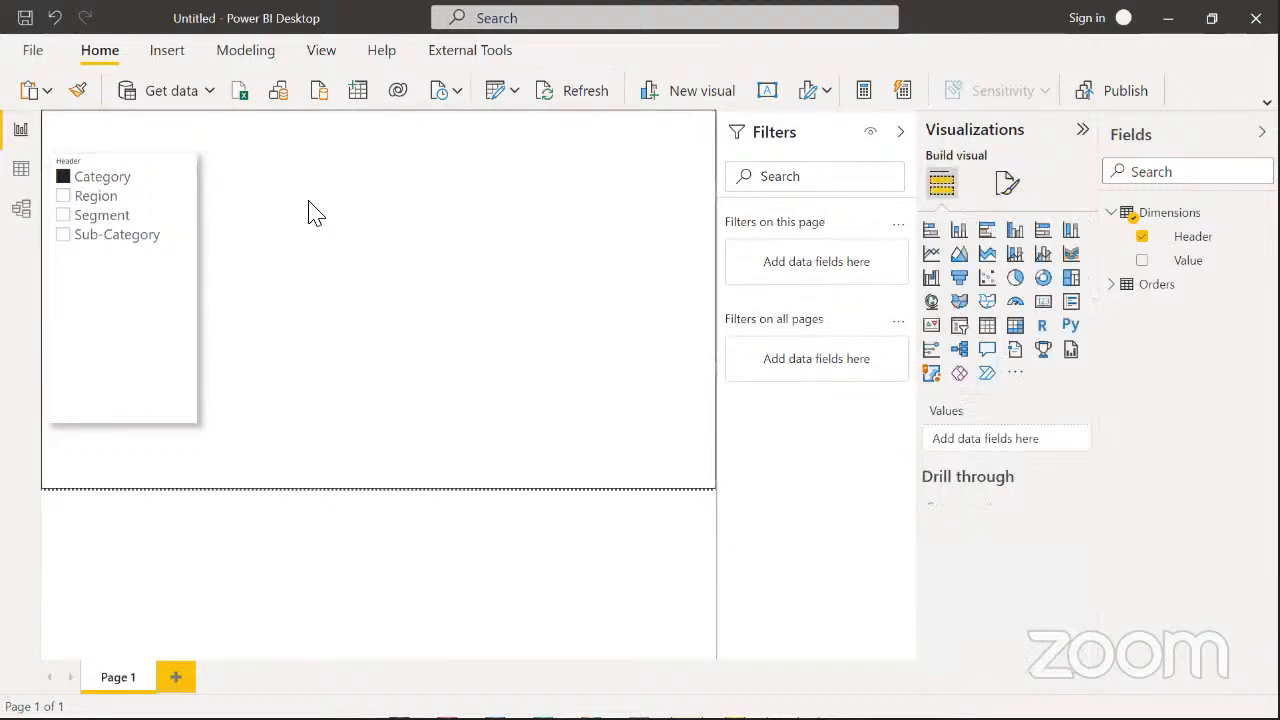
pyautogui.click(70, 181)
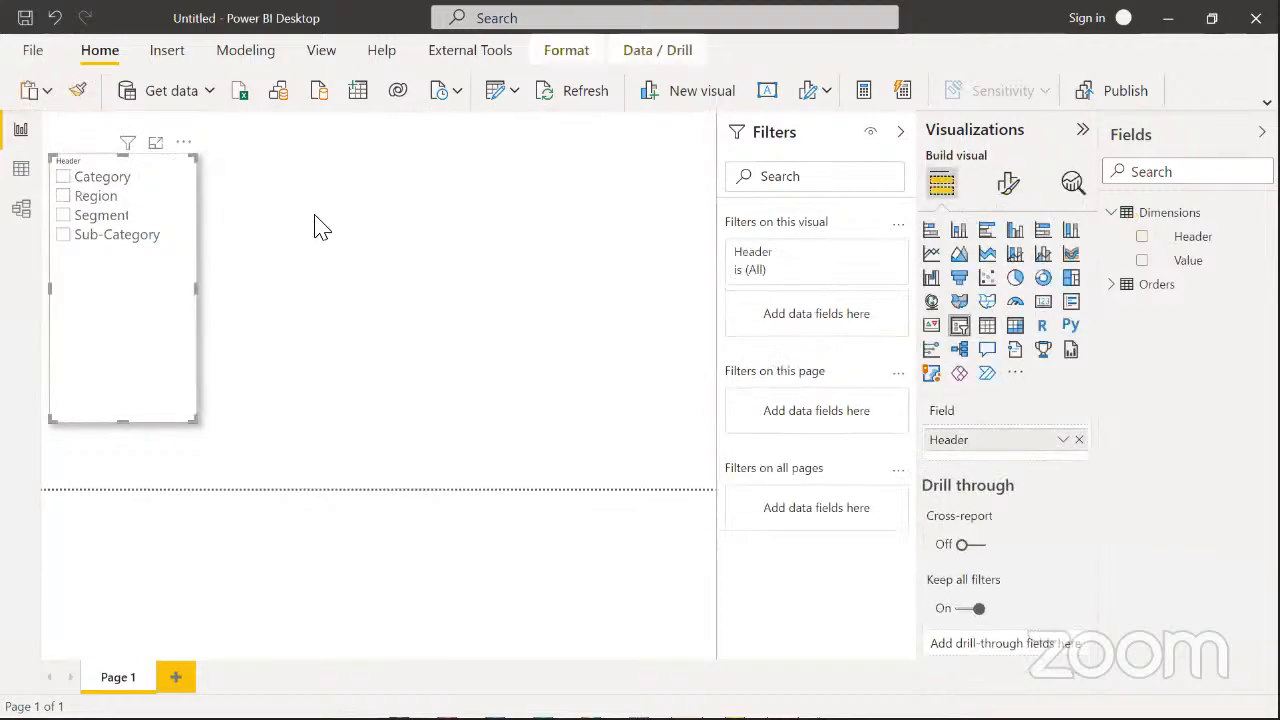
# Add a table visual beside the slicer showing the Value field of the Dimensions table
pyautogui.click(372, 234)
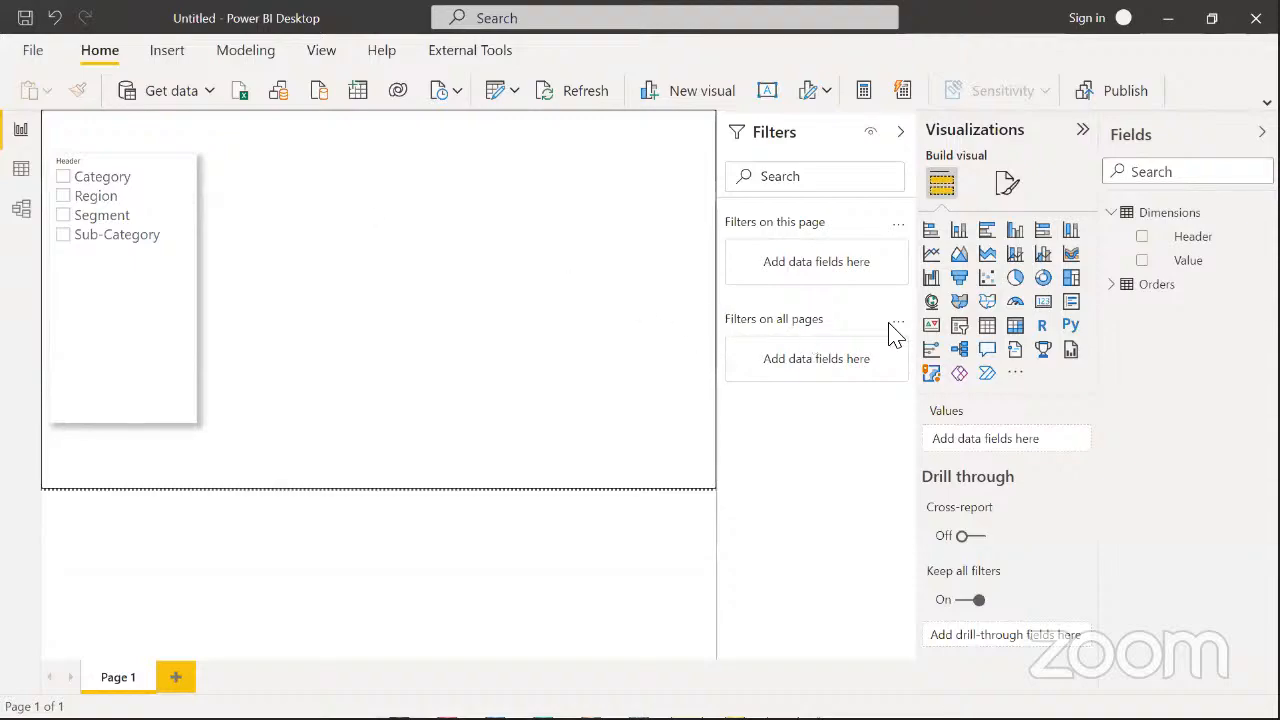
pyautogui.click(987, 325)
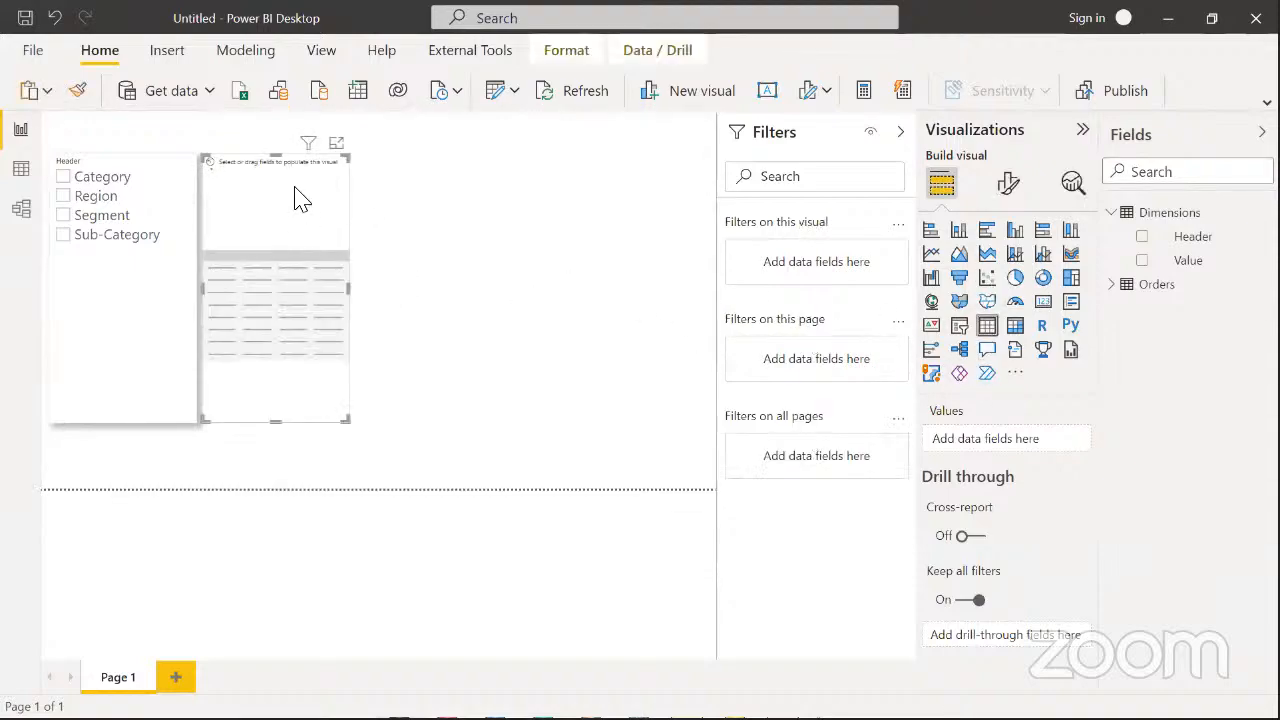
pyautogui.click(1142, 261)
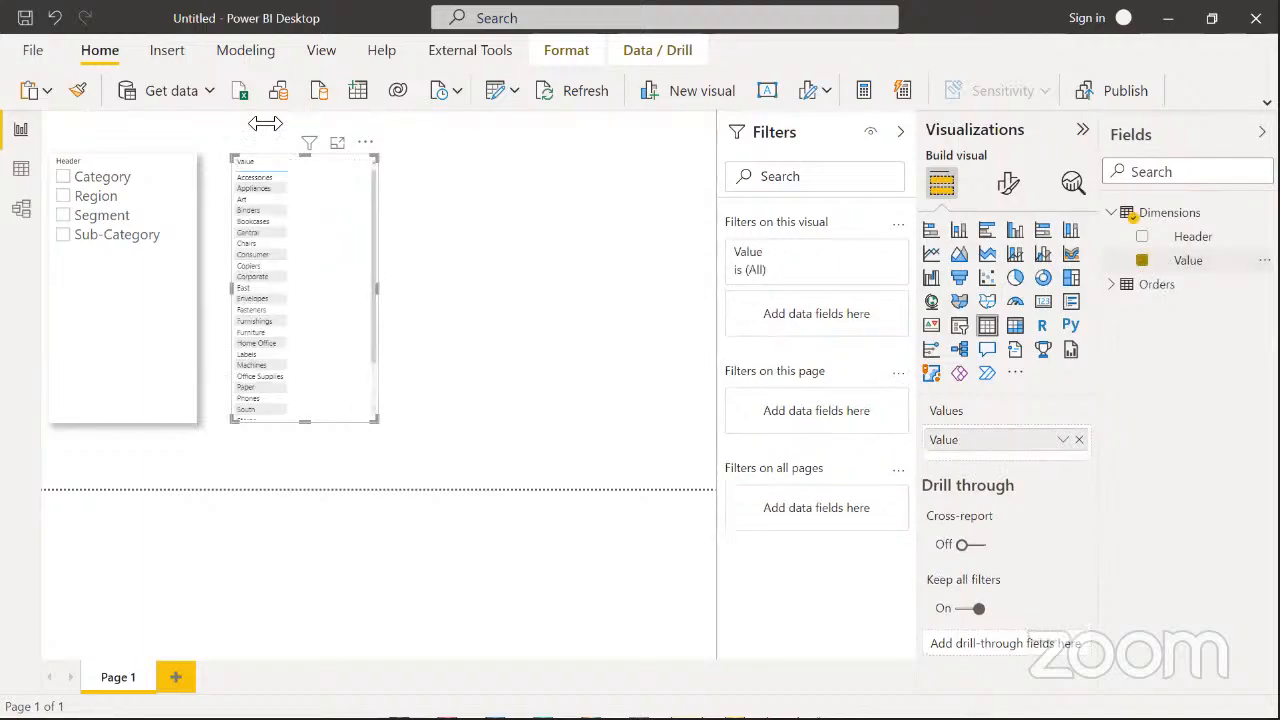
# Set the font size of the table visual's values to 20 pt
pyautogui.click(1010, 188)
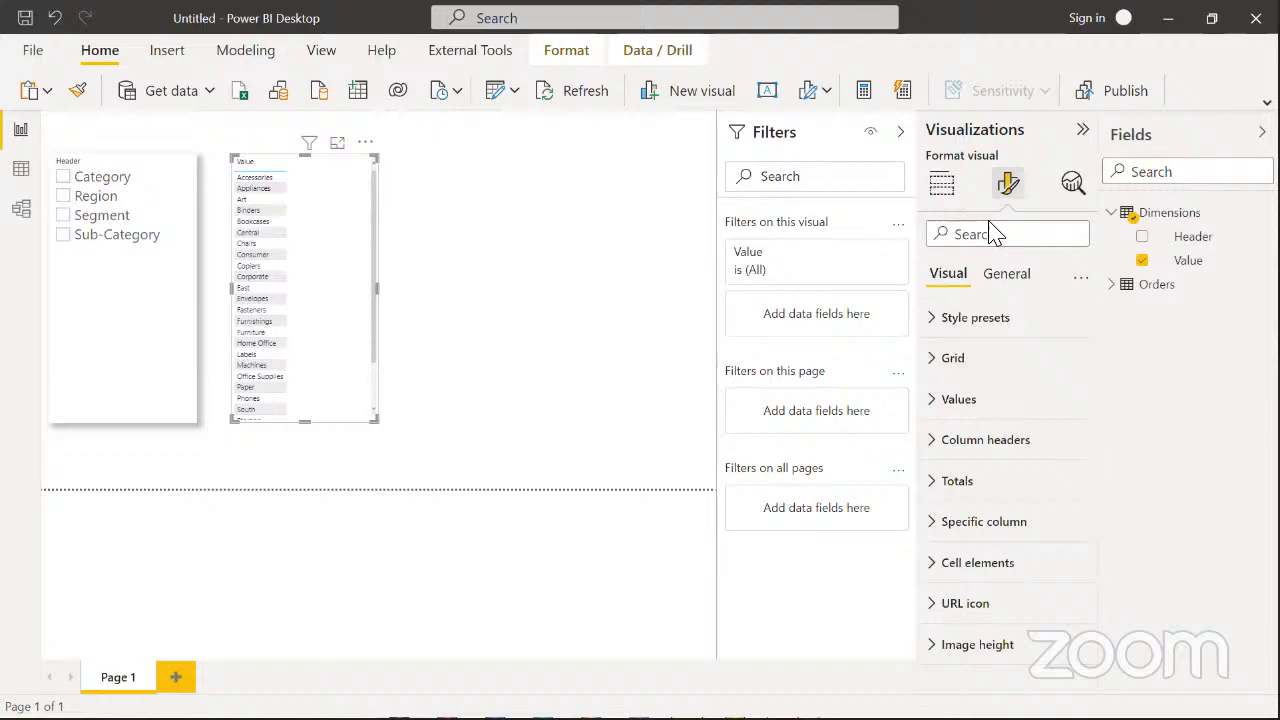
pyautogui.click(932, 402)
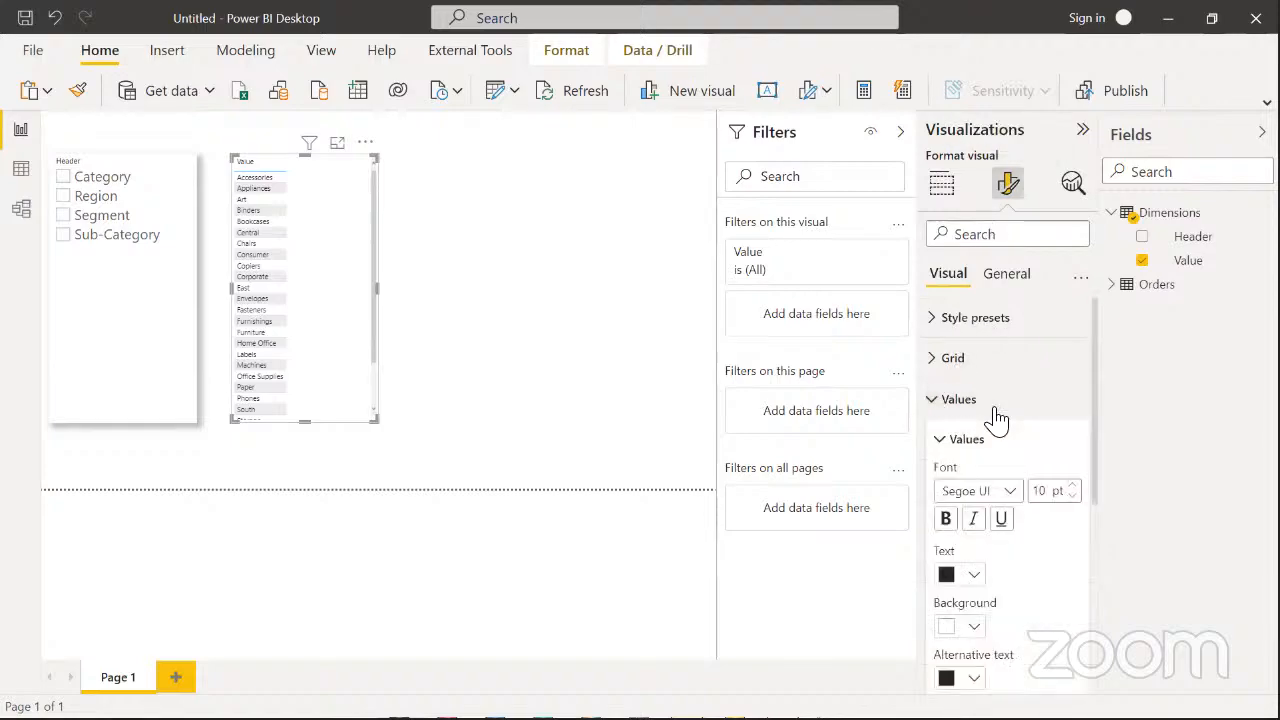
pyautogui.write('20')
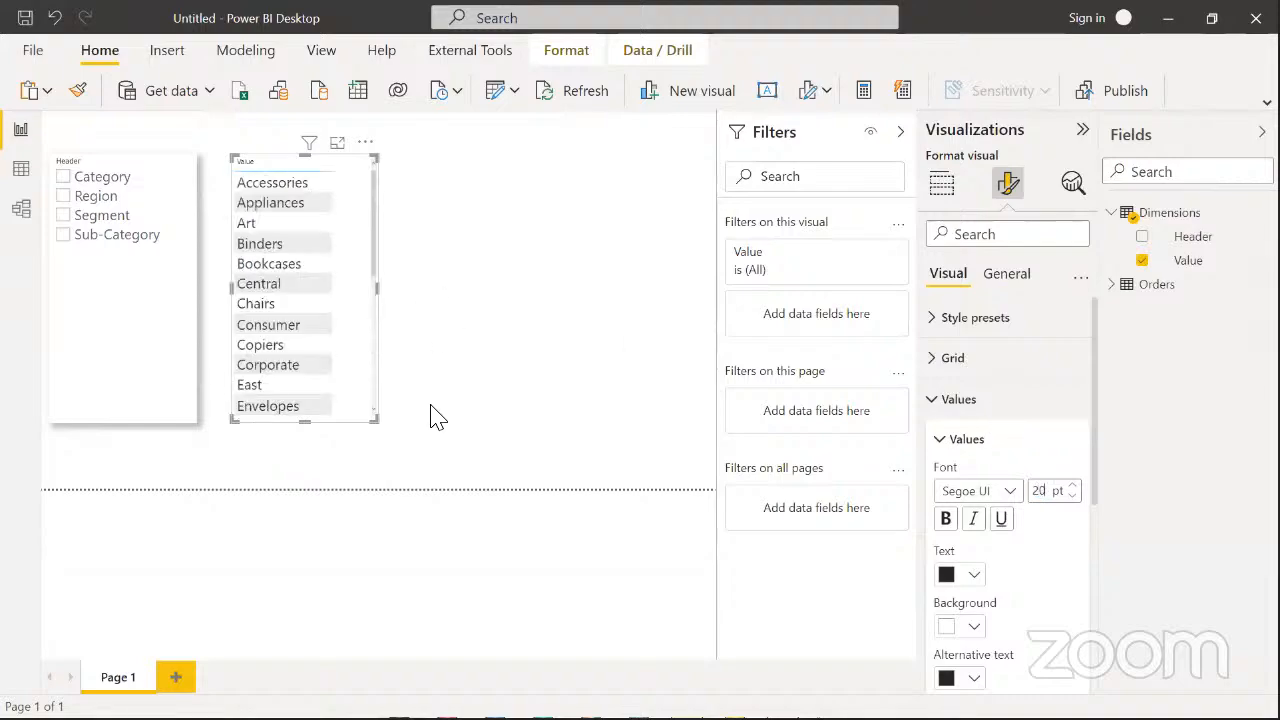
# Lengthen the Value table visual down to the page's lower edge and try each Header slicer option, finishing with Category selected
pyautogui.moveTo(305, 420); pyautogui.dragTo(305, 487)
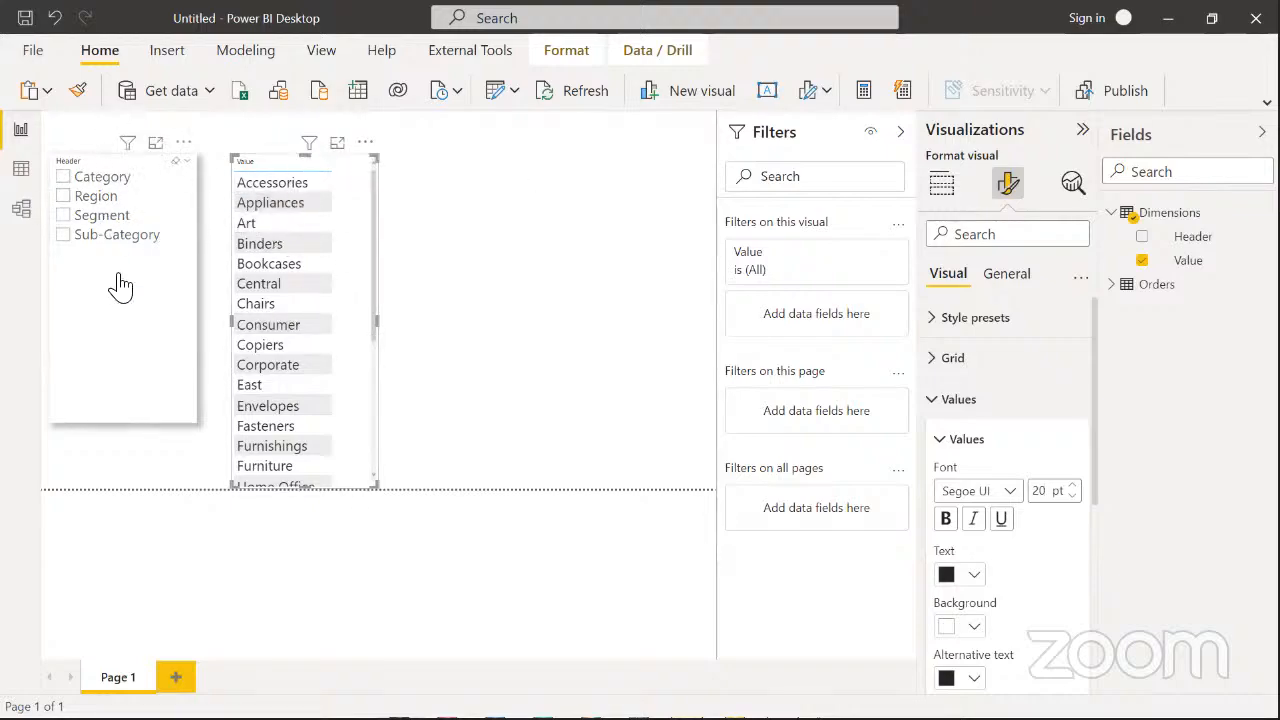
pyautogui.click(103, 183)
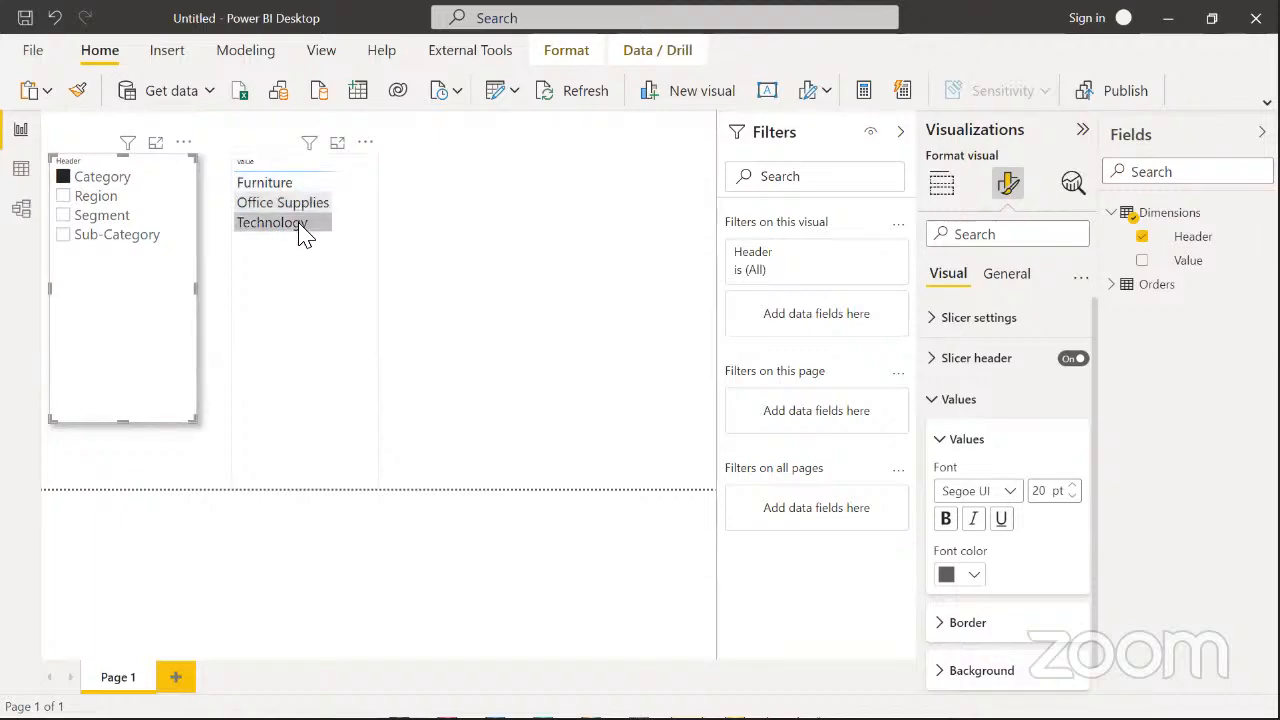
pyautogui.click(96, 198)
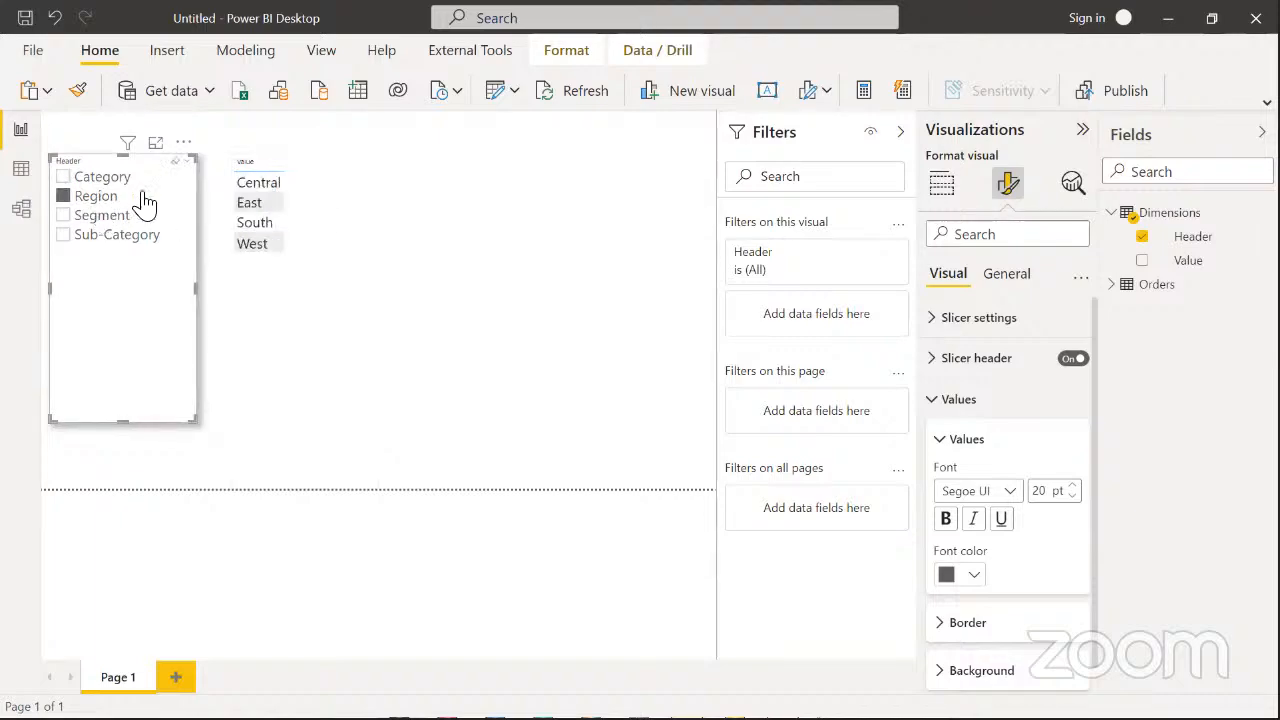
pyautogui.click(112, 218)
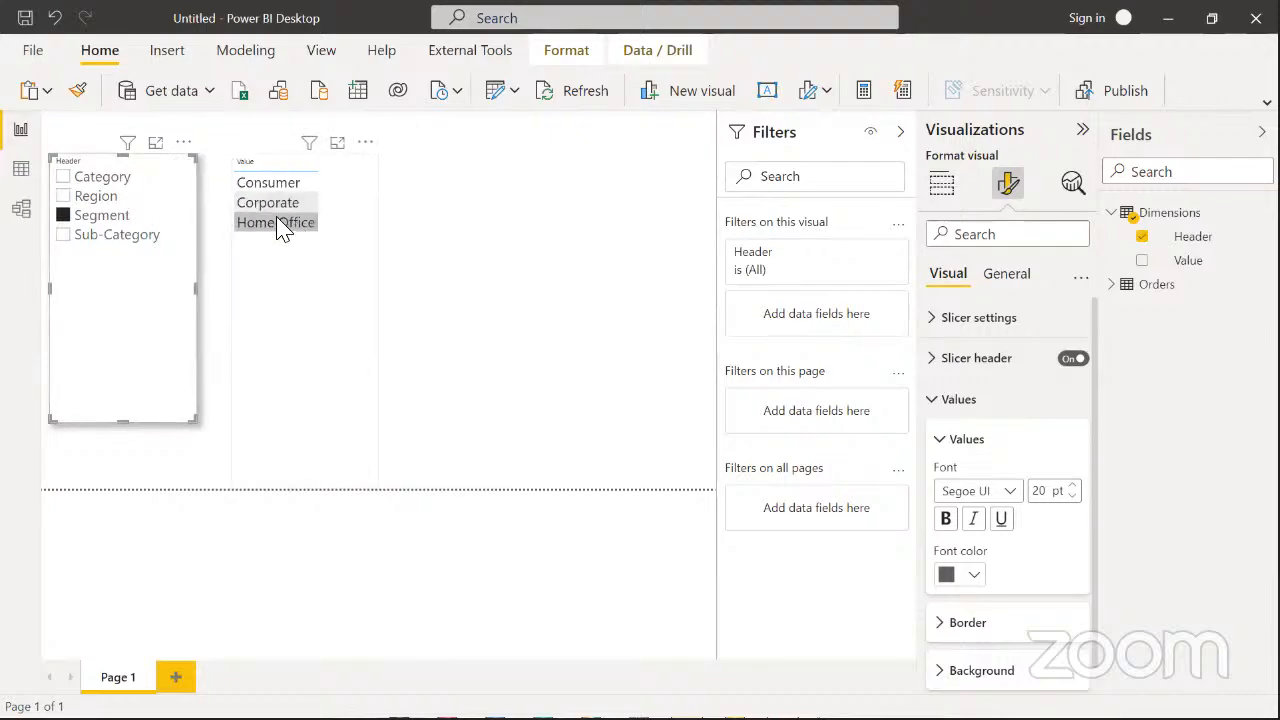
pyautogui.click(103, 236)
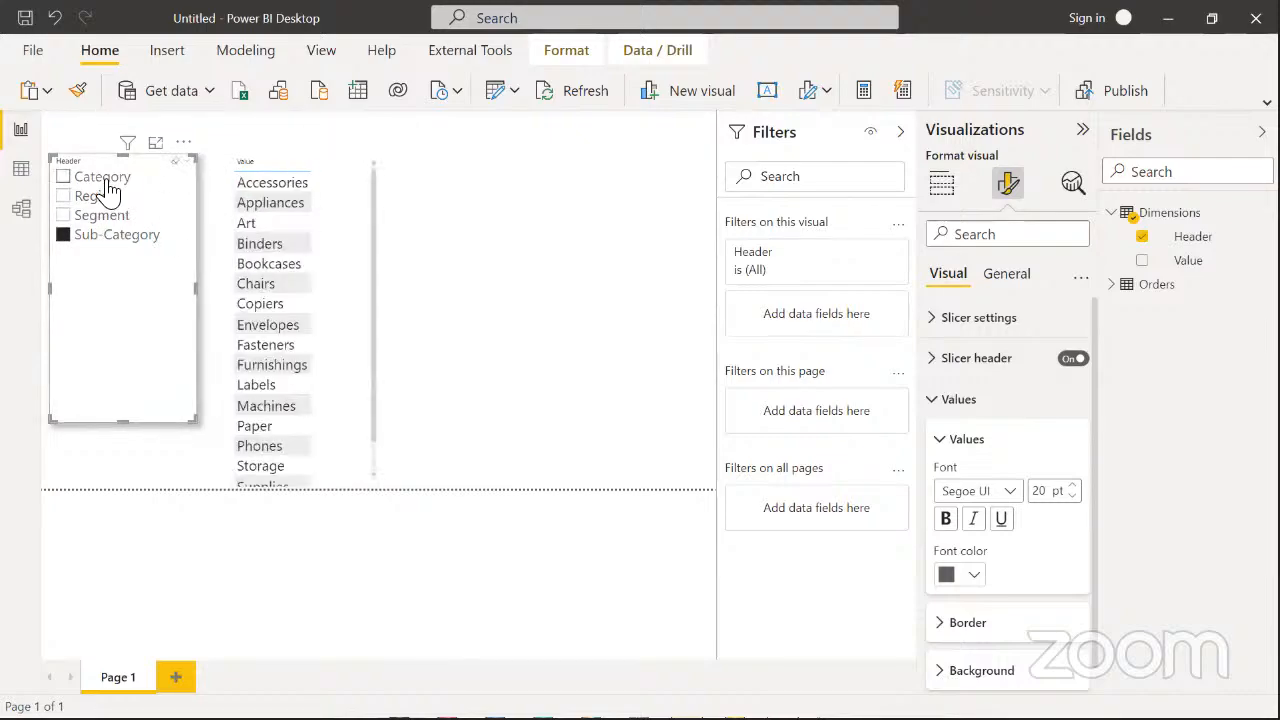
pyautogui.click(108, 180)
pyautogui.click(114, 200)
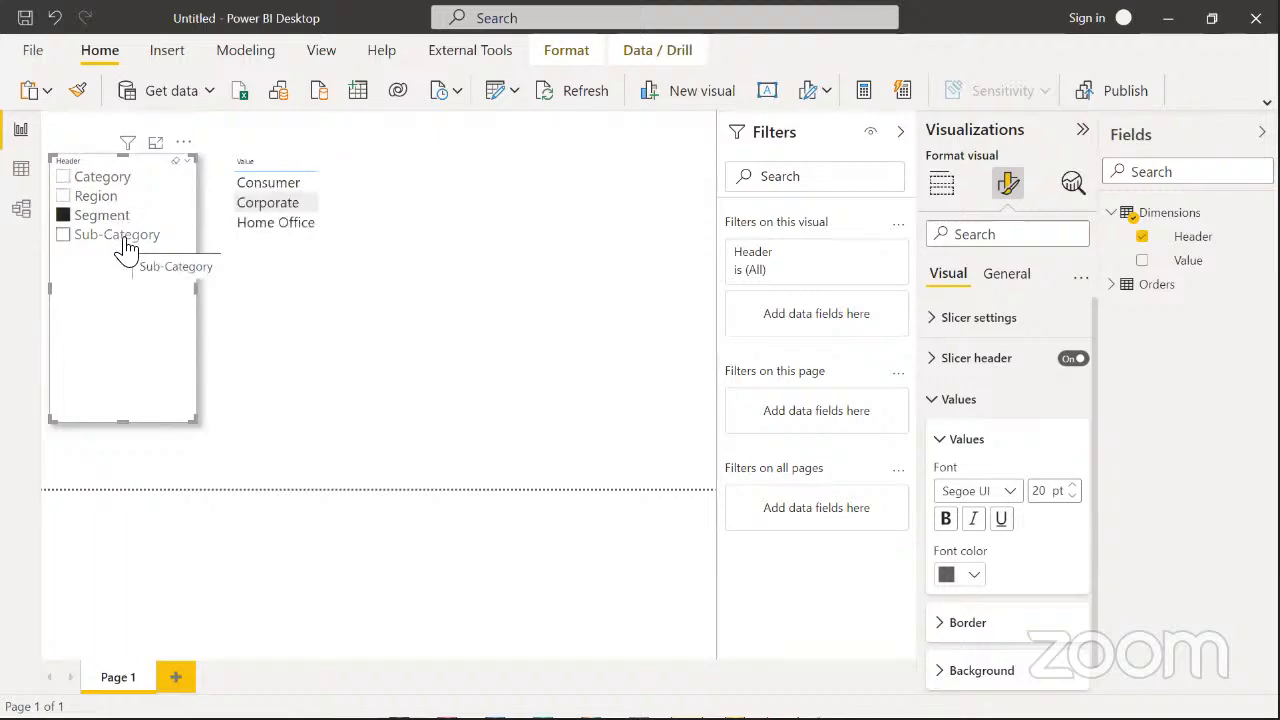
pyautogui.click(121, 240)
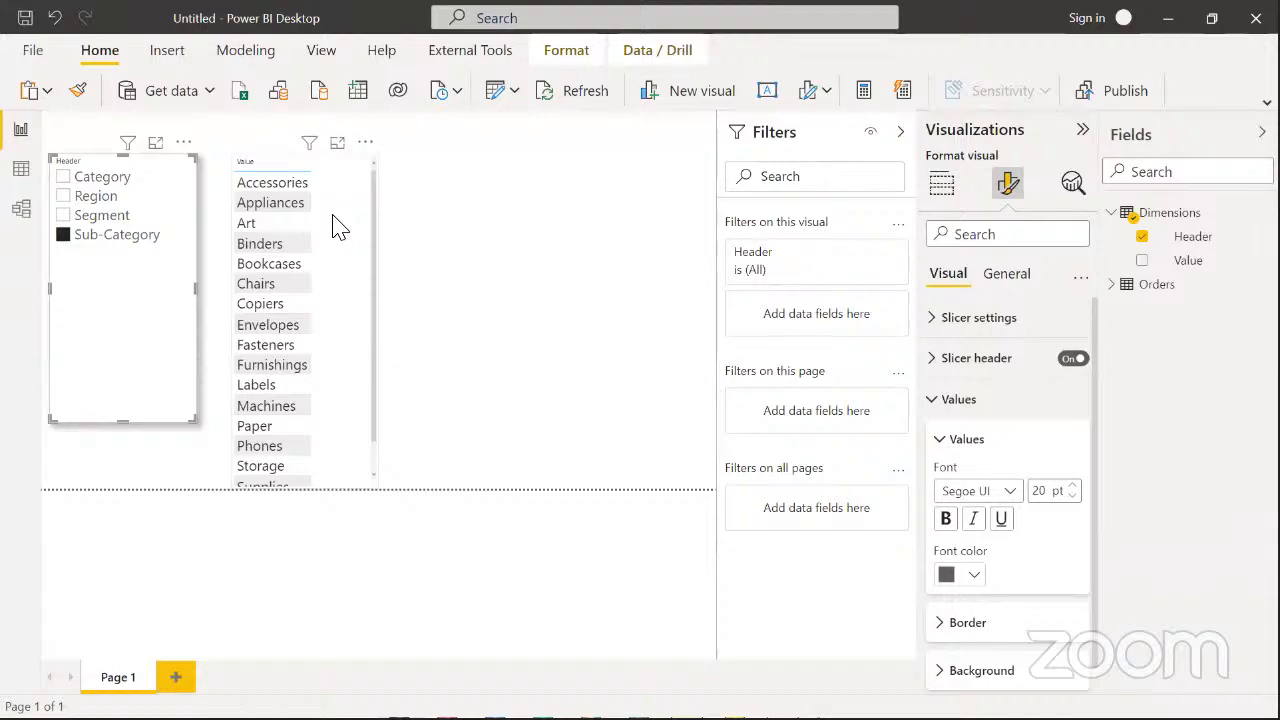
pyautogui.click(356, 183)
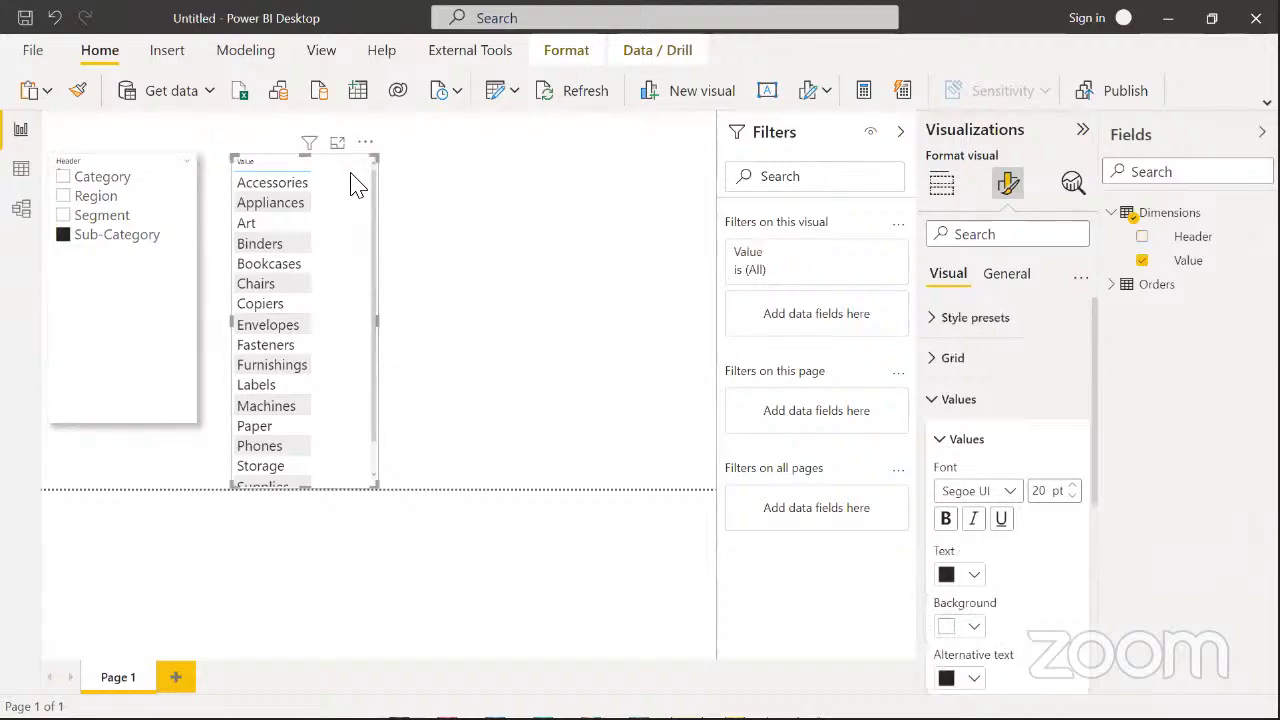
pyautogui.click(100, 215)
pyautogui.click(114, 199)
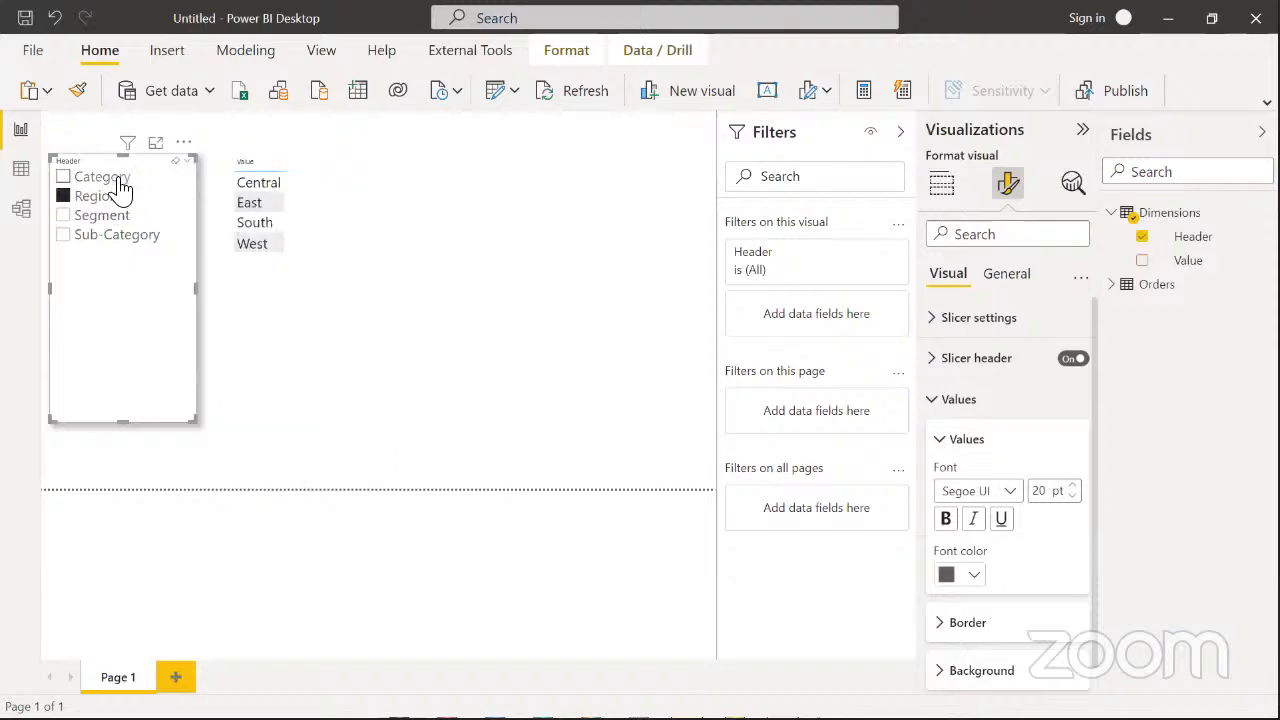
pyautogui.click(123, 179)
# Turn on the shadow effect for the Value table visual
pyautogui.click(362, 180)
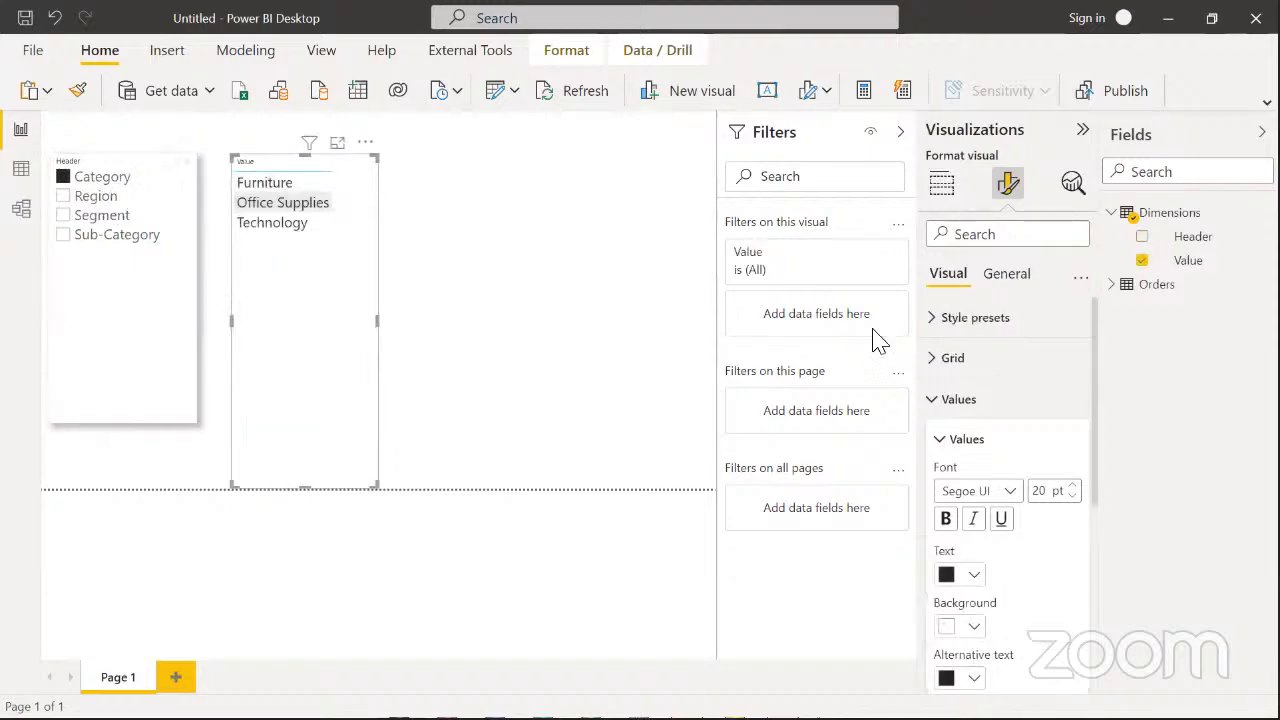
pyautogui.click(940, 437)
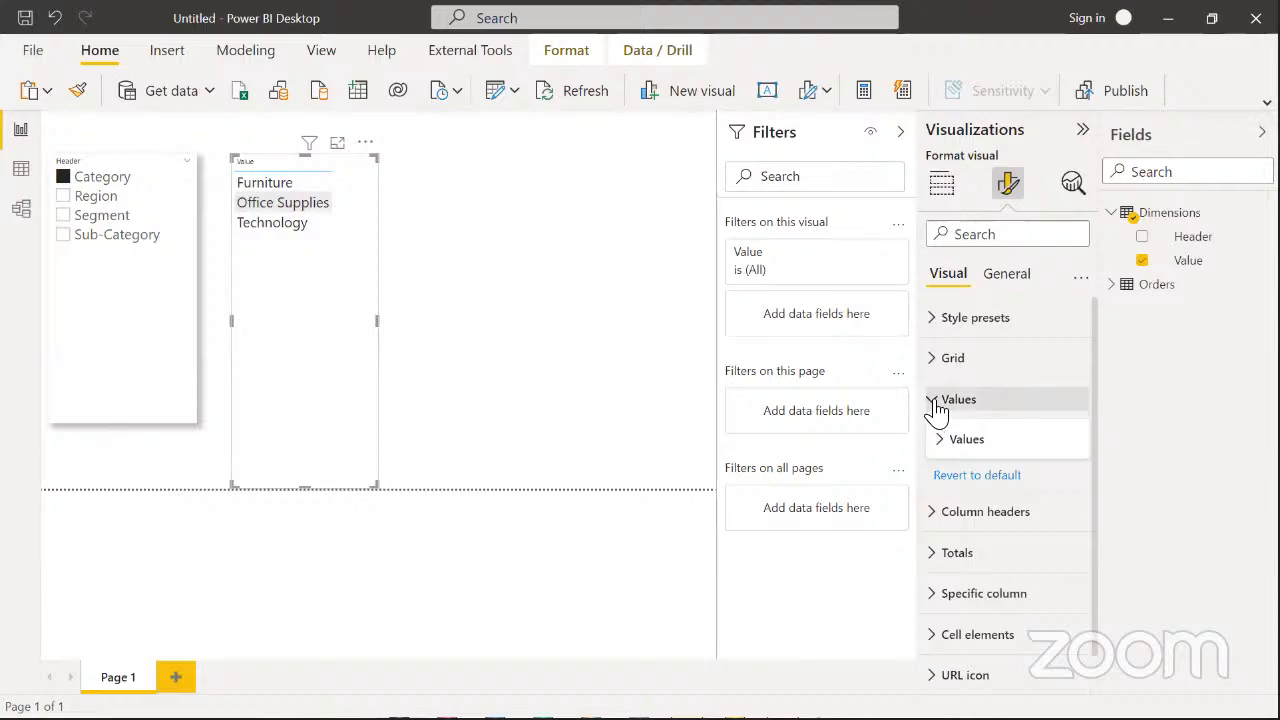
pyautogui.click(940, 399)
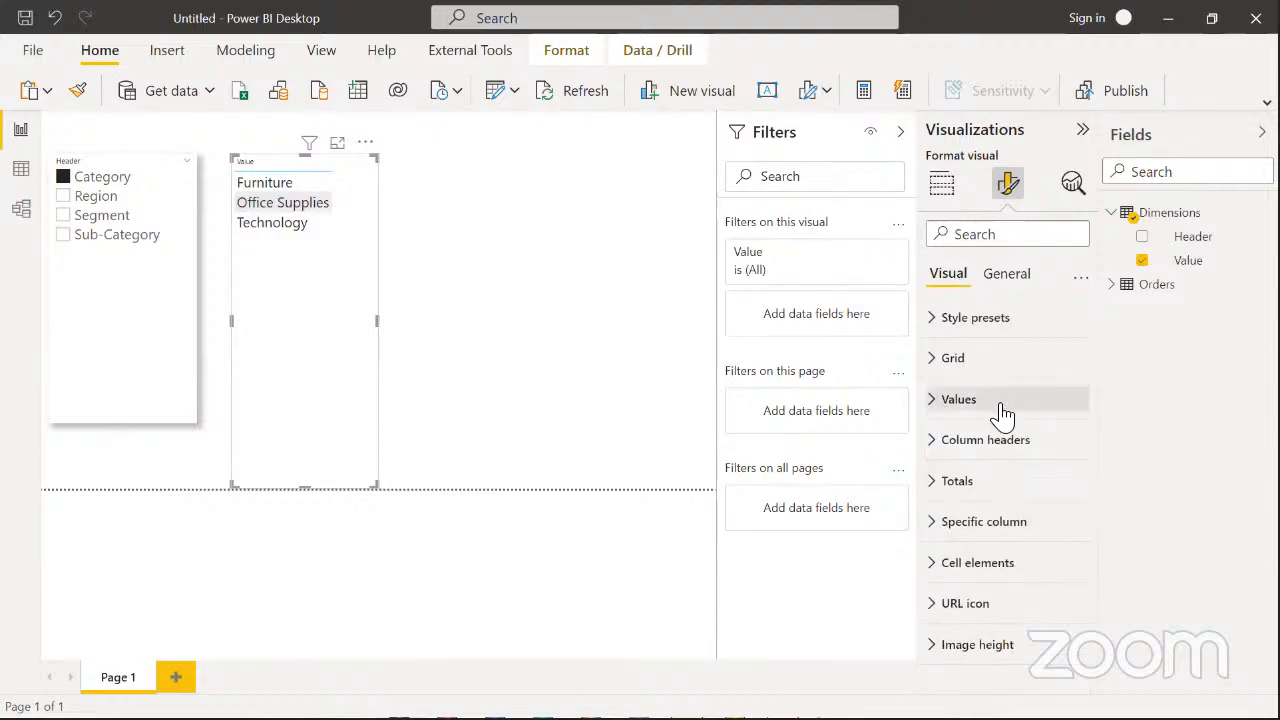
pyautogui.click(1005, 277)
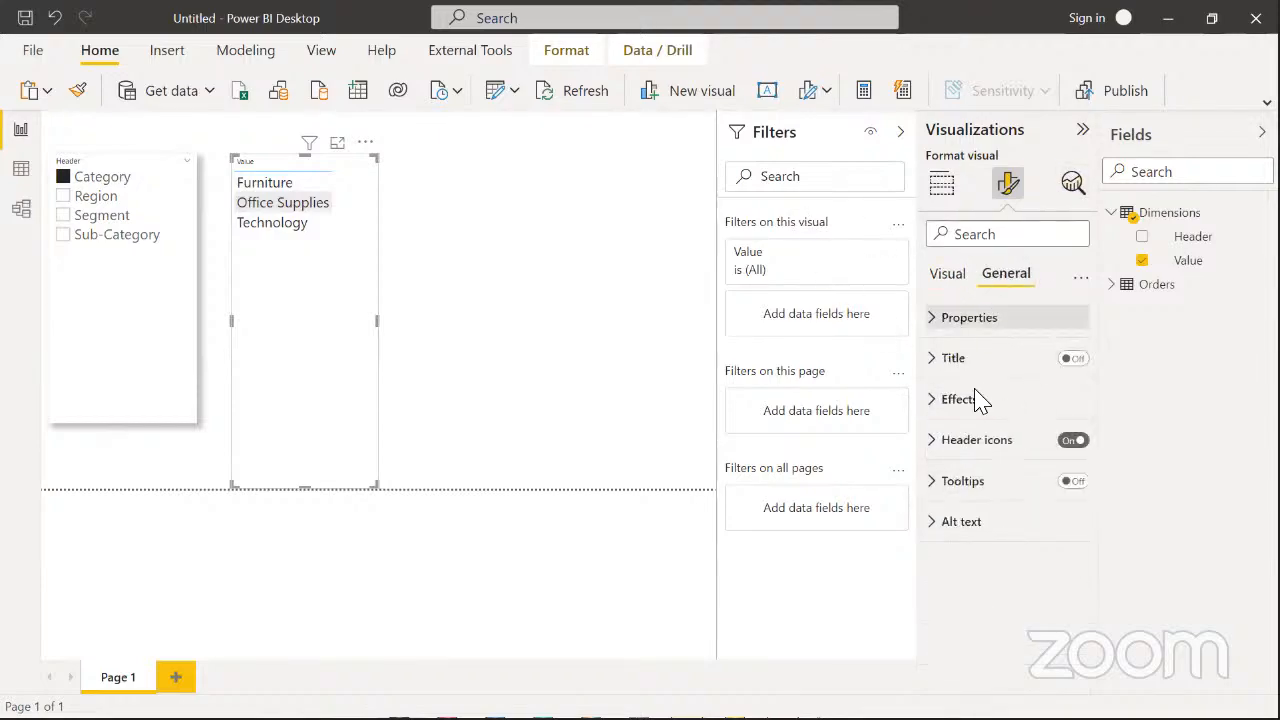
pyautogui.click(940, 405)
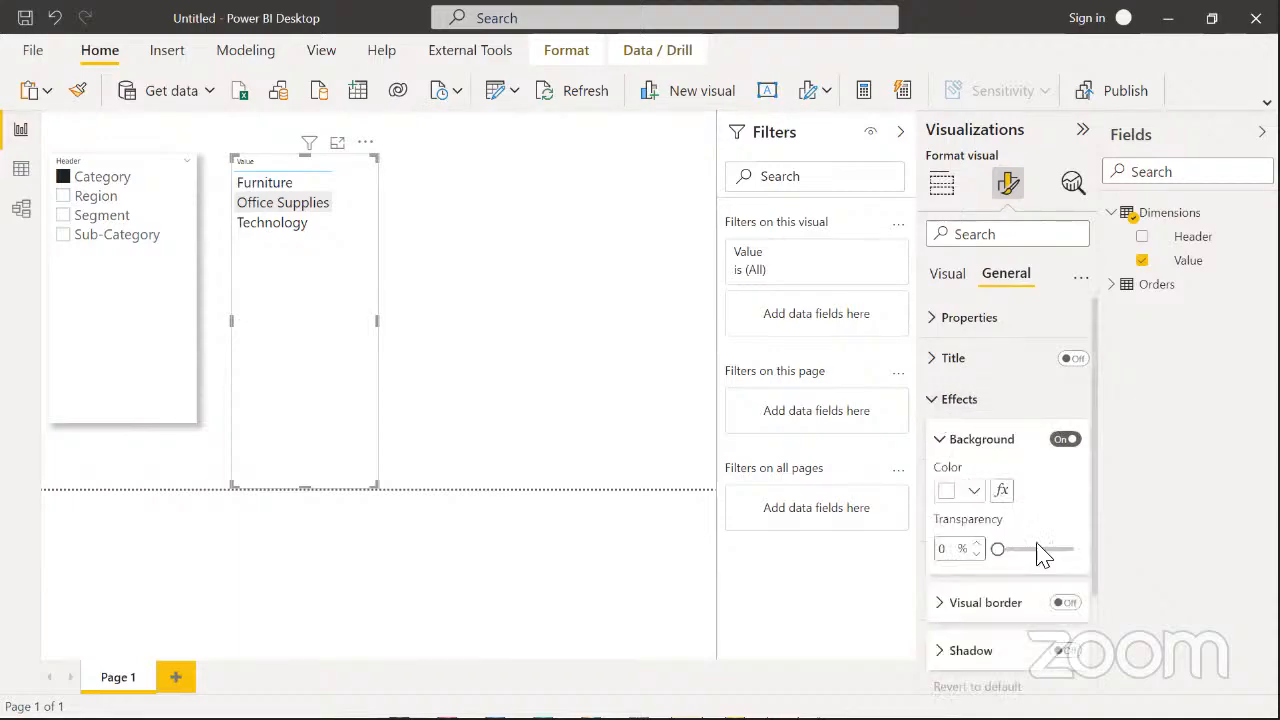
pyautogui.click(1070, 651)
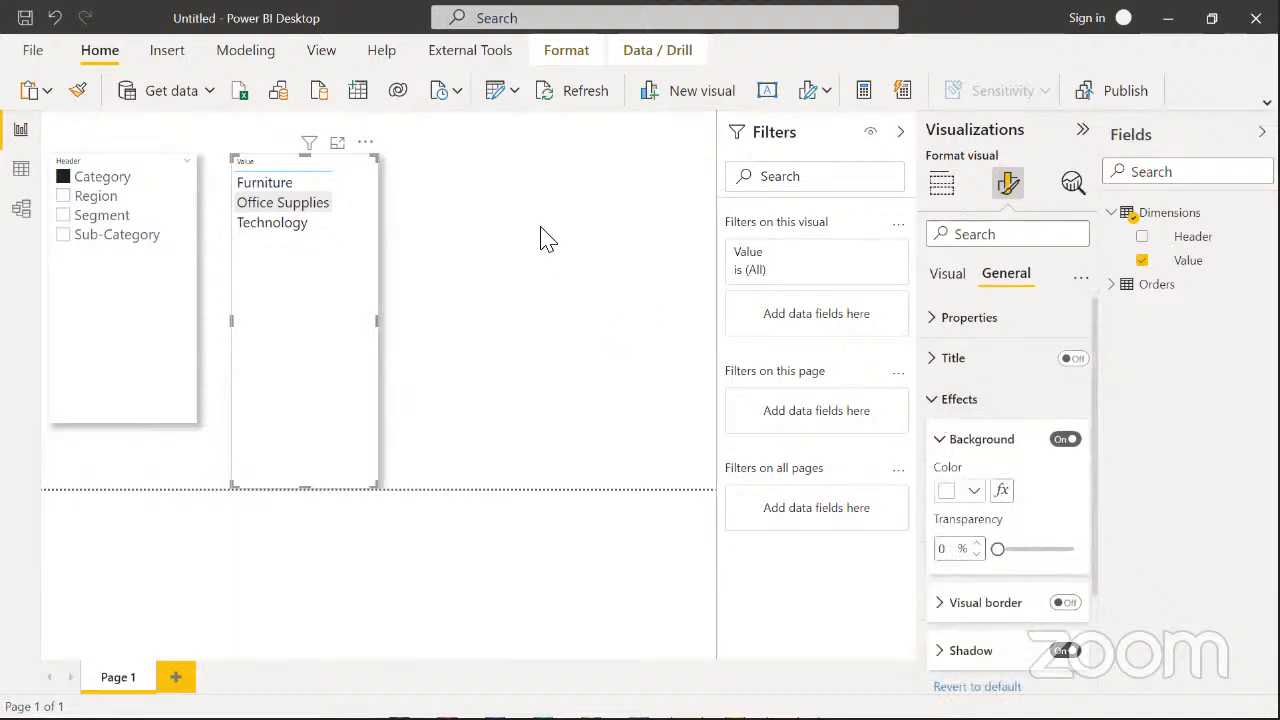
# Widen the Value table visual to roughly twice its width
pyautogui.click(329, 164)
pyautogui.click(347, 167)
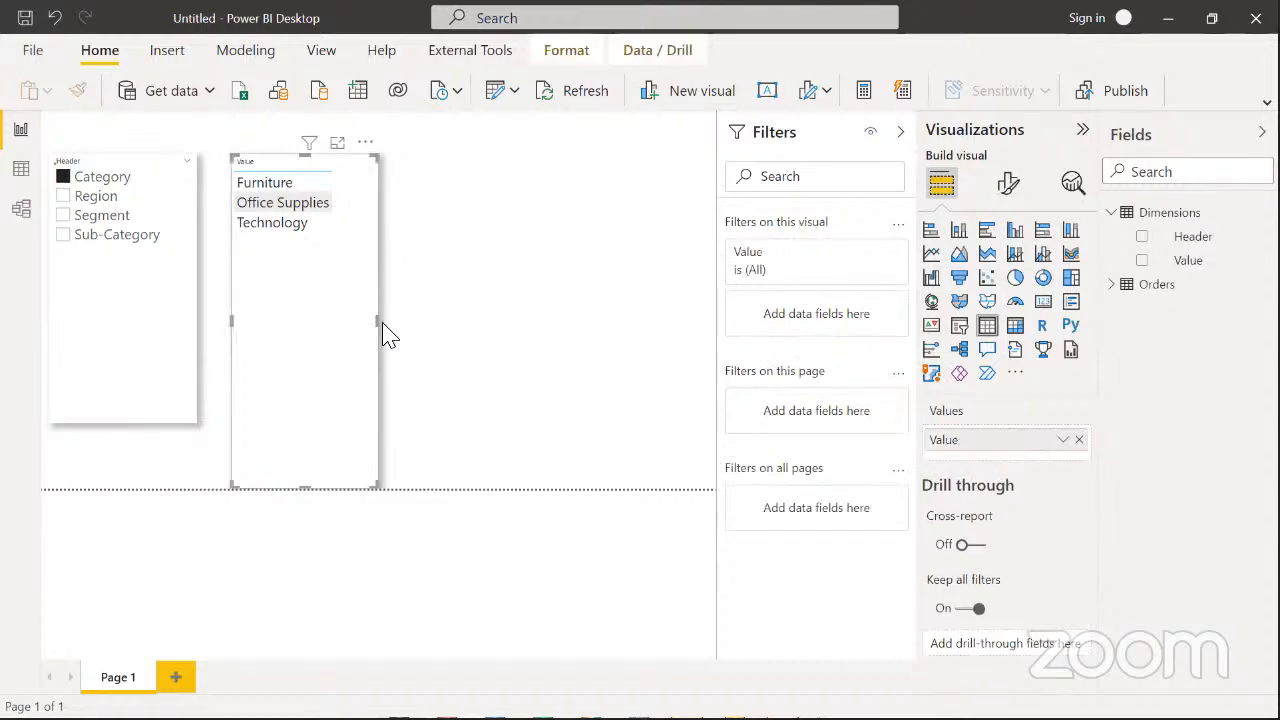
pyautogui.moveTo(378, 321); pyautogui.dragTo(556, 410)
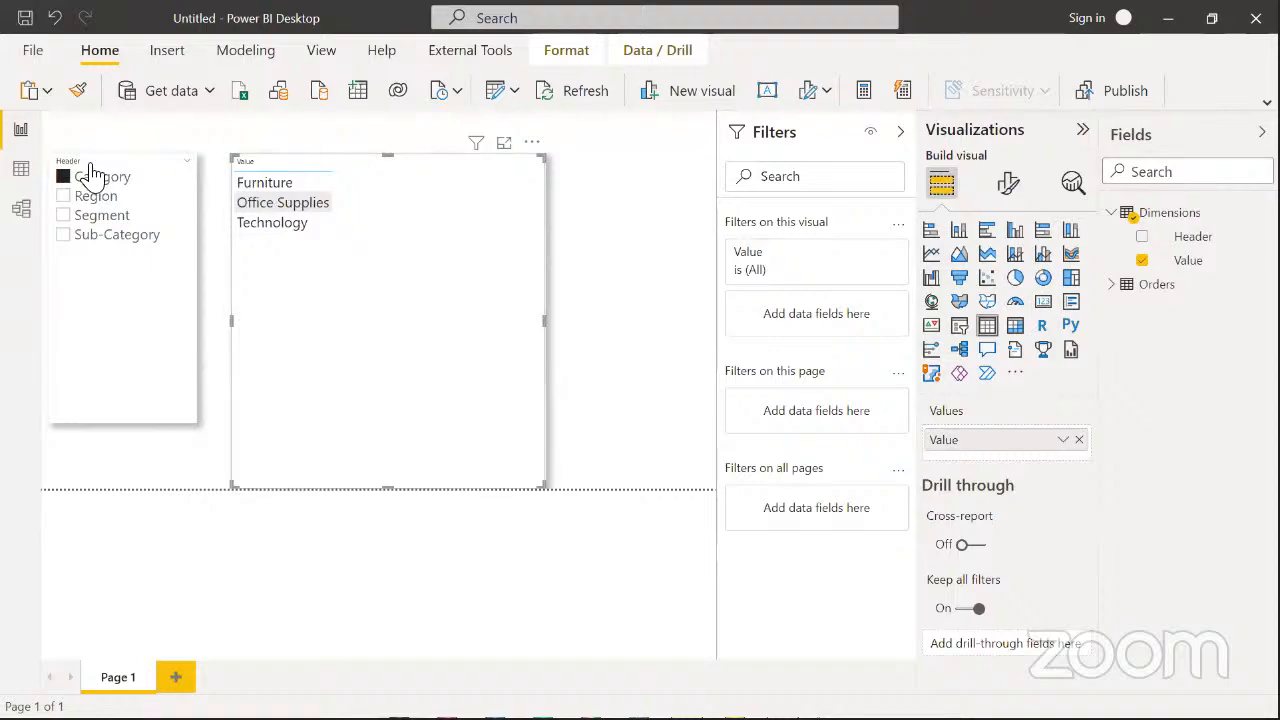
# Examine how the Dimensions and Orders tables relate in the data model, nudging their cards slightly
pyautogui.click(24, 214)
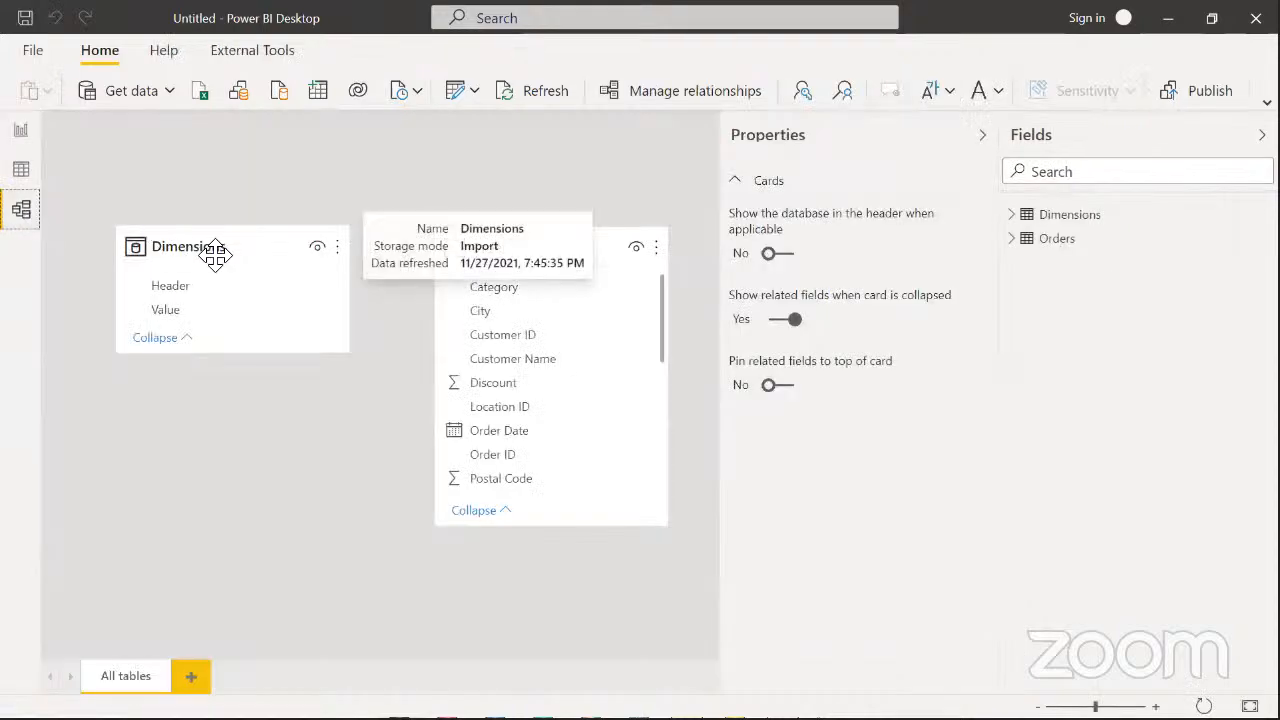
pyautogui.moveTo(215, 255); pyautogui.dragTo(186, 252)
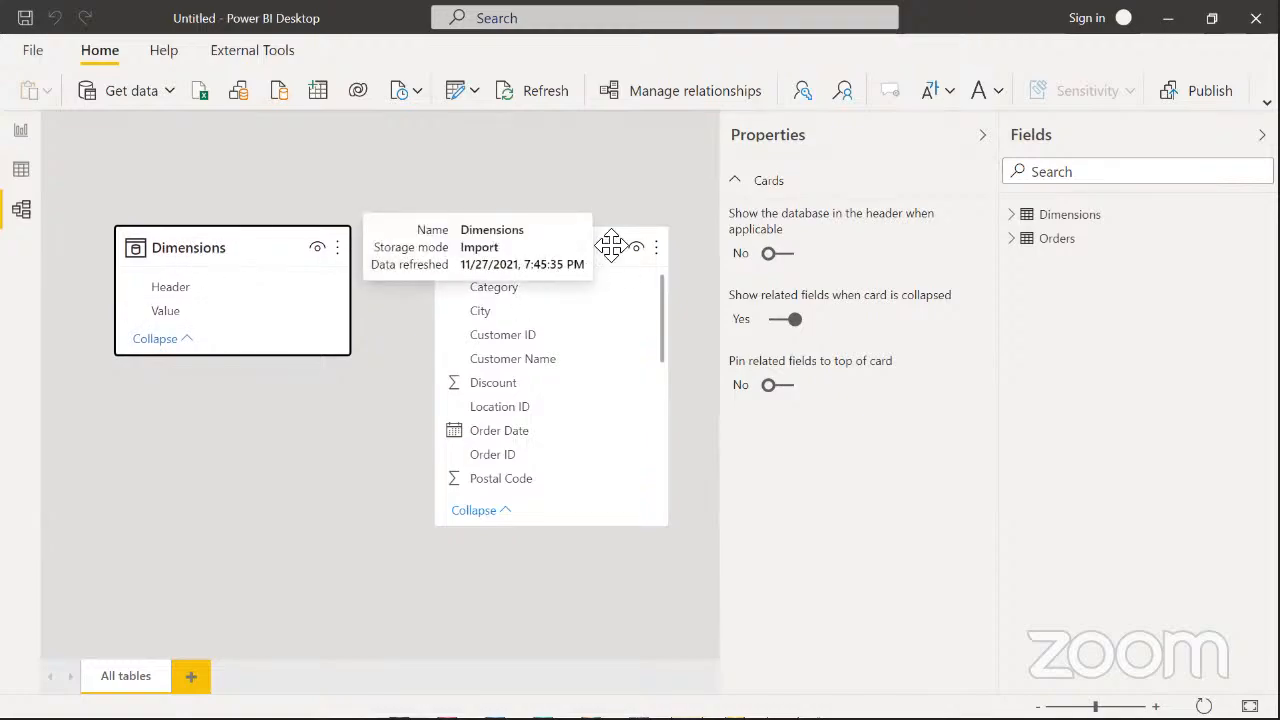
pyautogui.moveTo(611, 244); pyautogui.dragTo(609, 249)
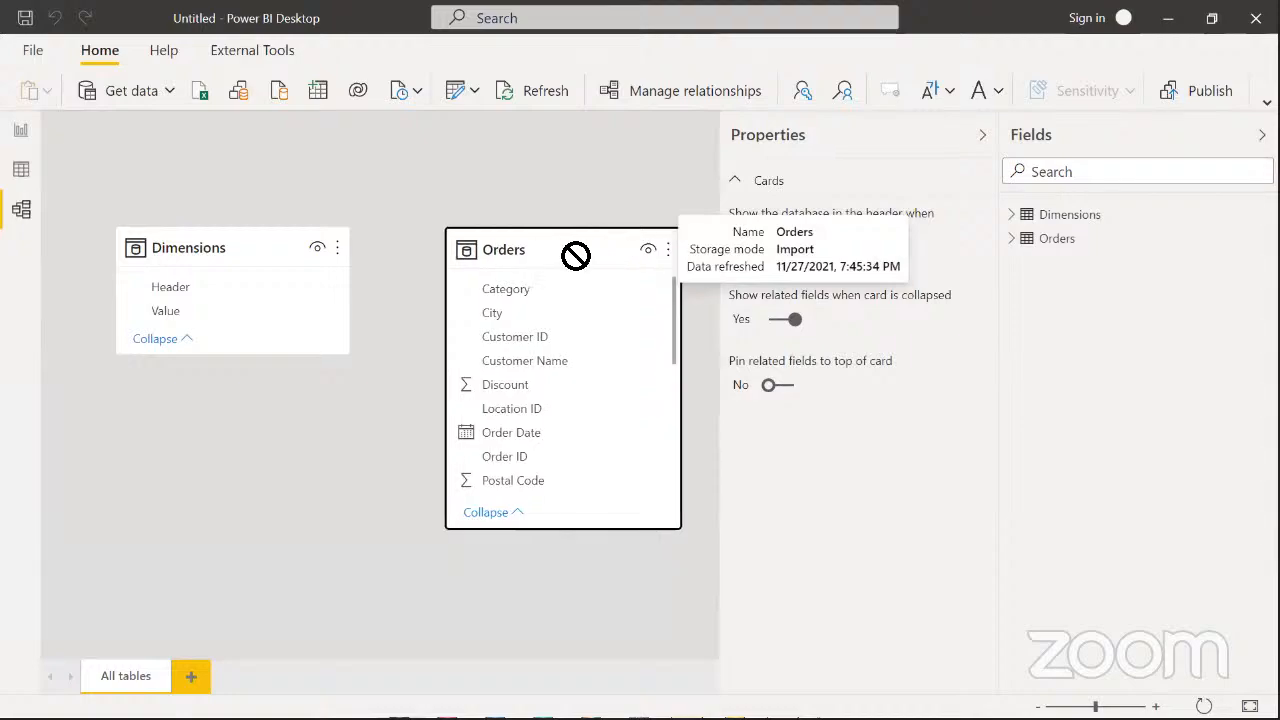
pyautogui.moveTo(223, 246)
pyautogui.mouseDown()
pyautogui.moveTo(223, 269)
pyautogui.moveTo(226, 250)
pyautogui.mouseUp()
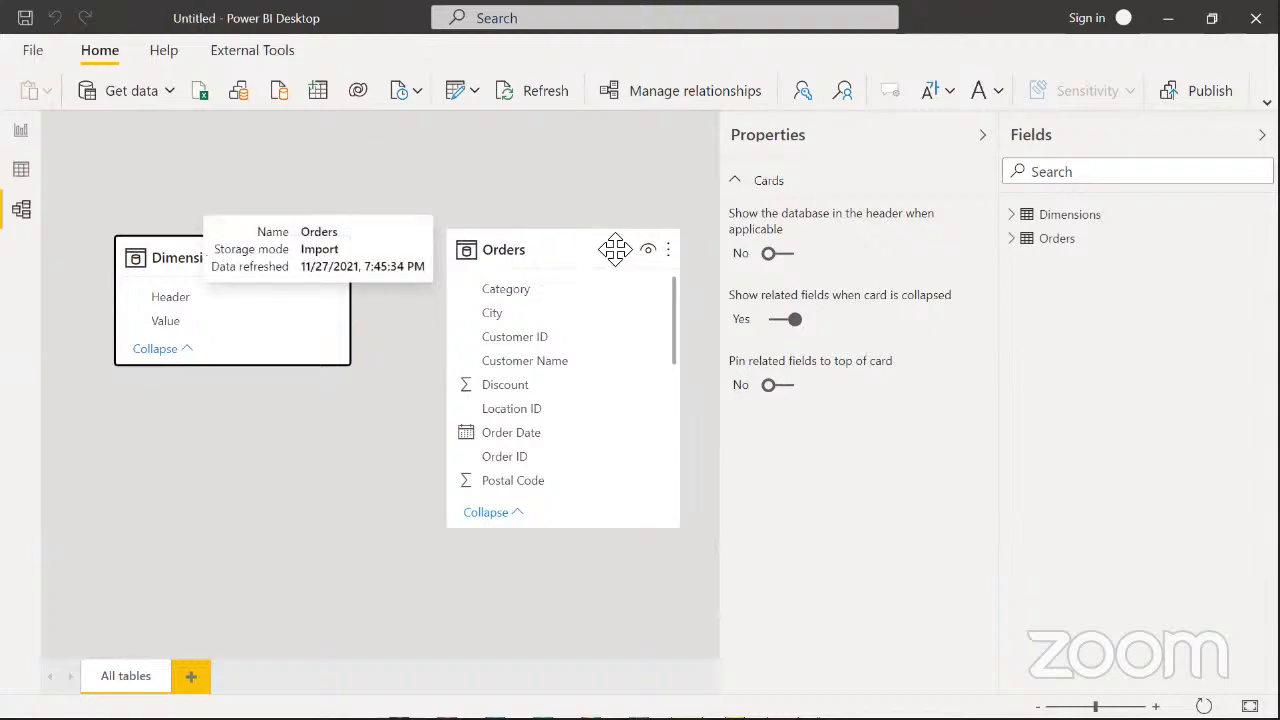
pyautogui.moveTo(614, 249); pyautogui.dragTo(615, 263)
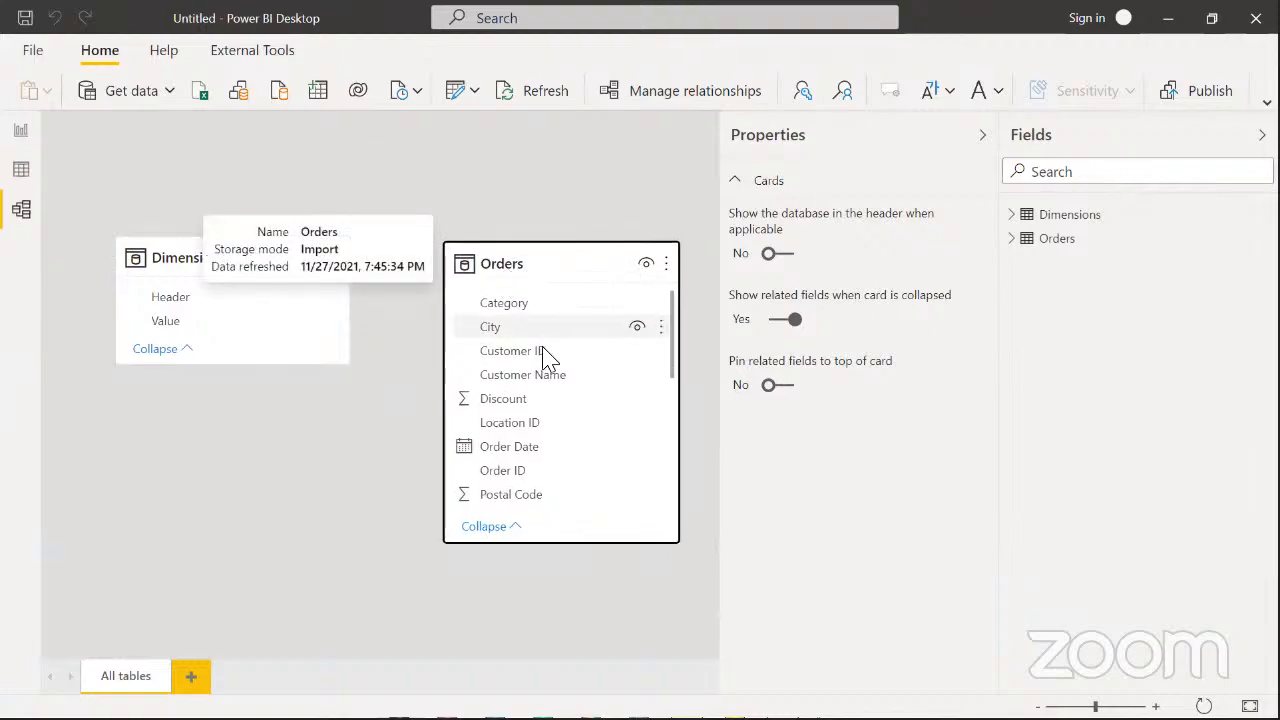
# Return to the report page and add the Sales field of the Orders table to the Value table visual
pyautogui.click(20, 131)
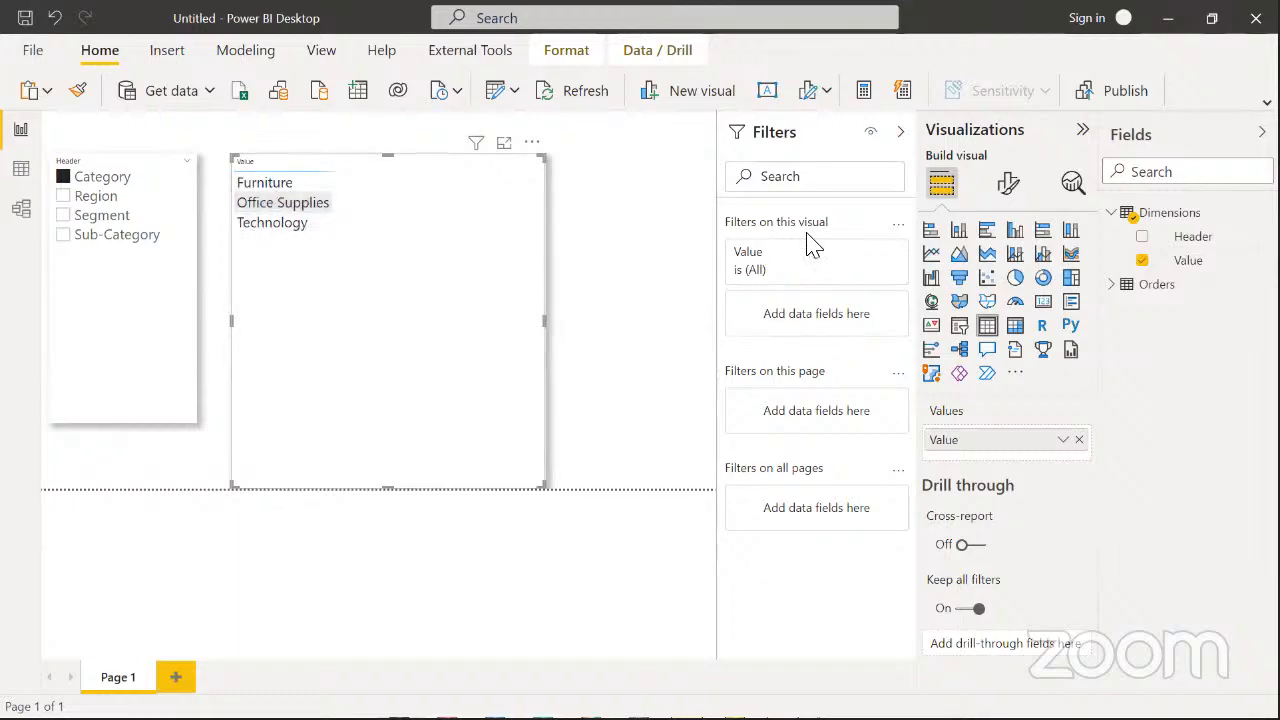
pyautogui.click(1112, 287)
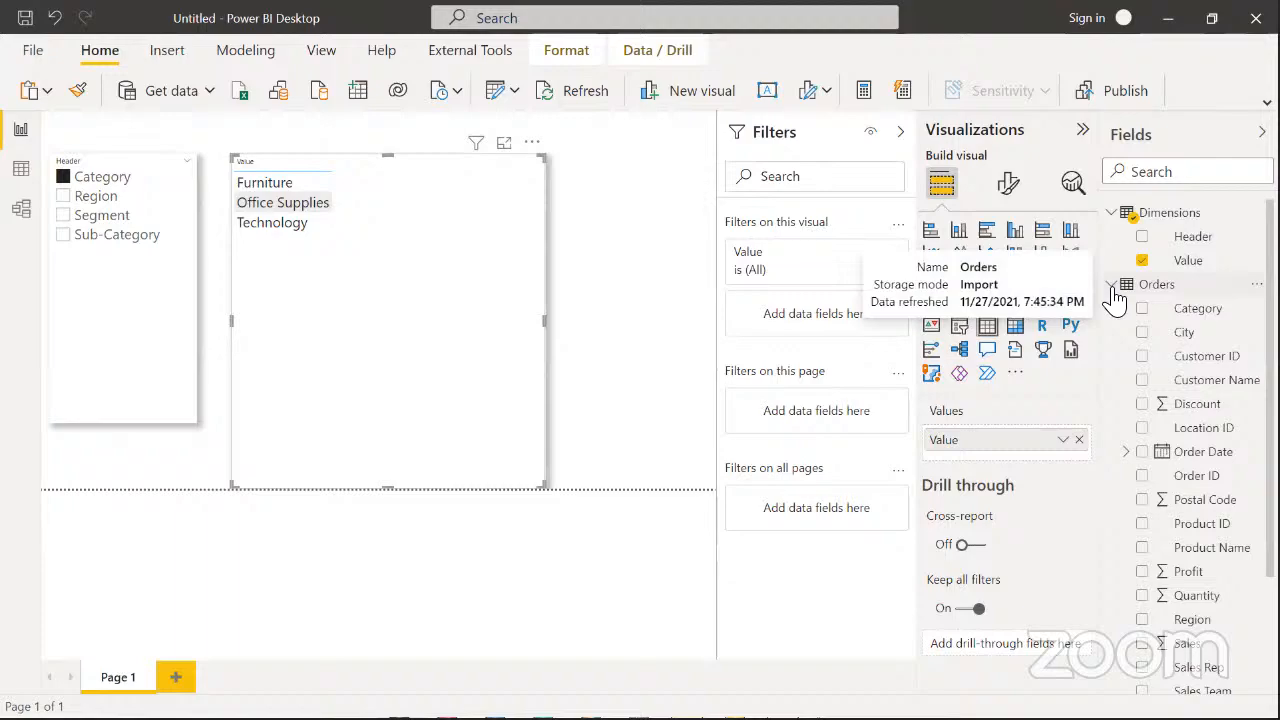
pyautogui.click(1142, 644)
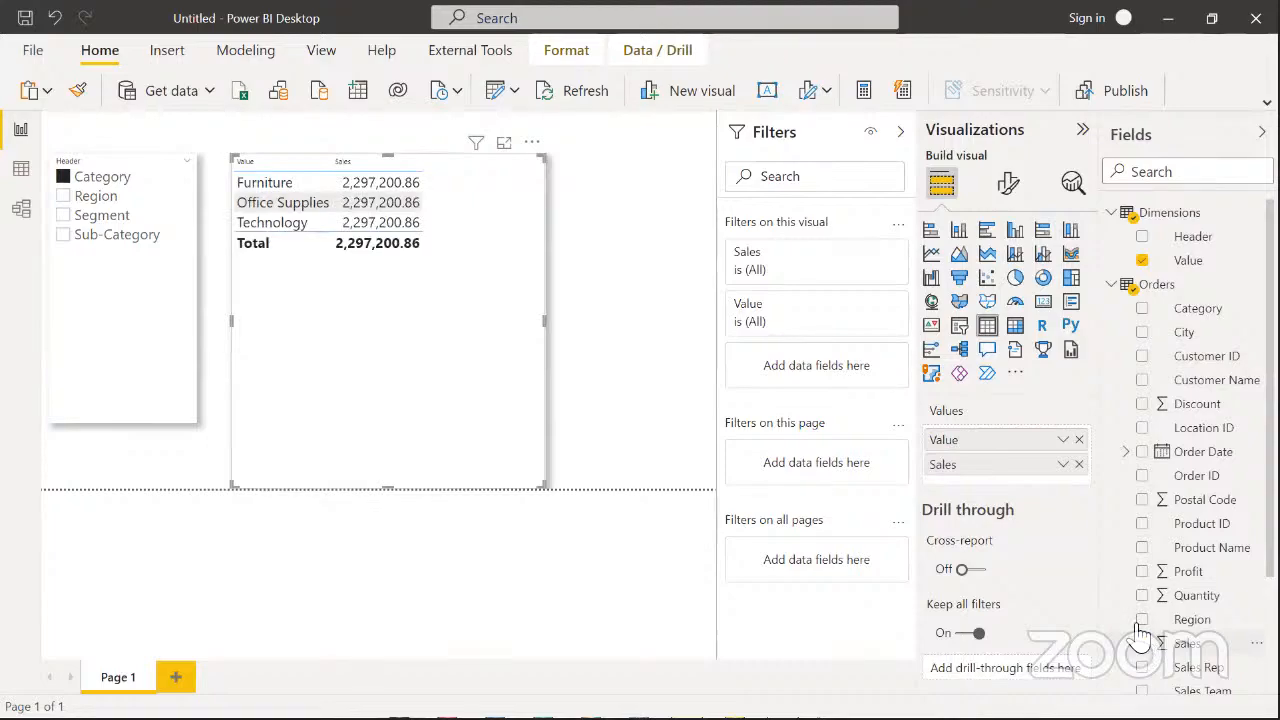
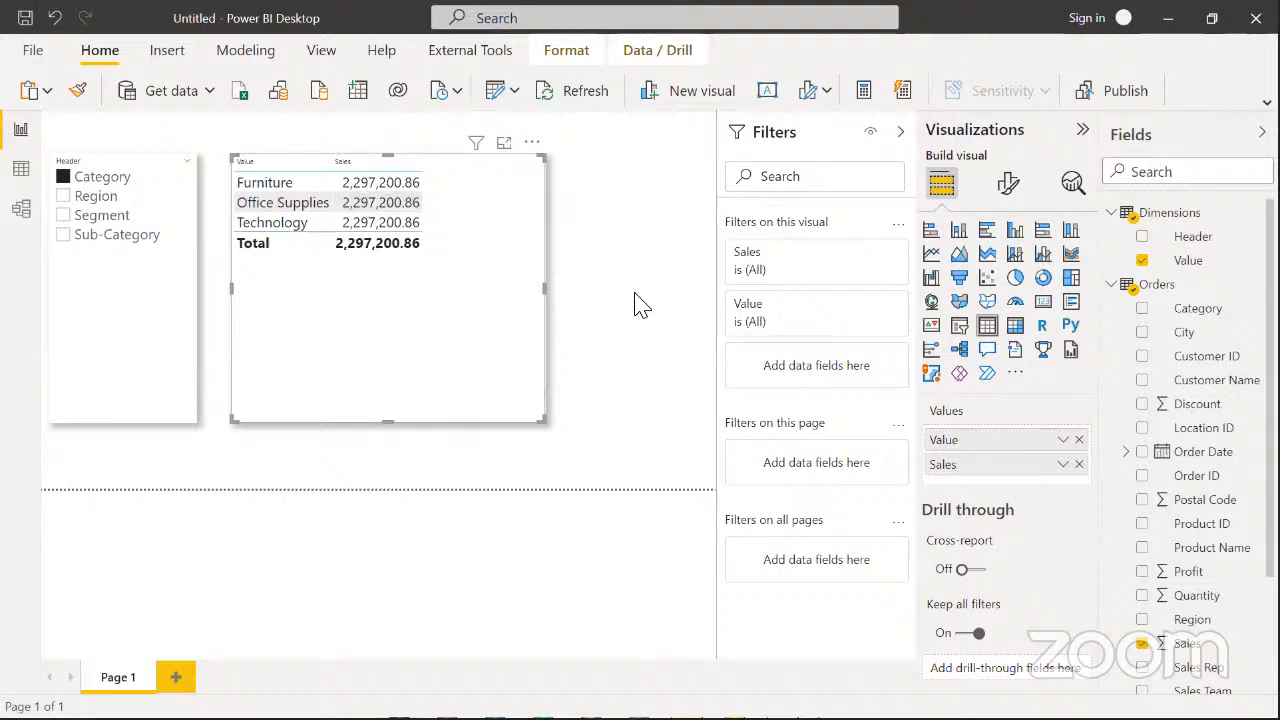
# Create a measure in the Dimensions table defined as Total Sales = SUM(Orders[Sales])
pyautogui.rightClick(1185, 213)
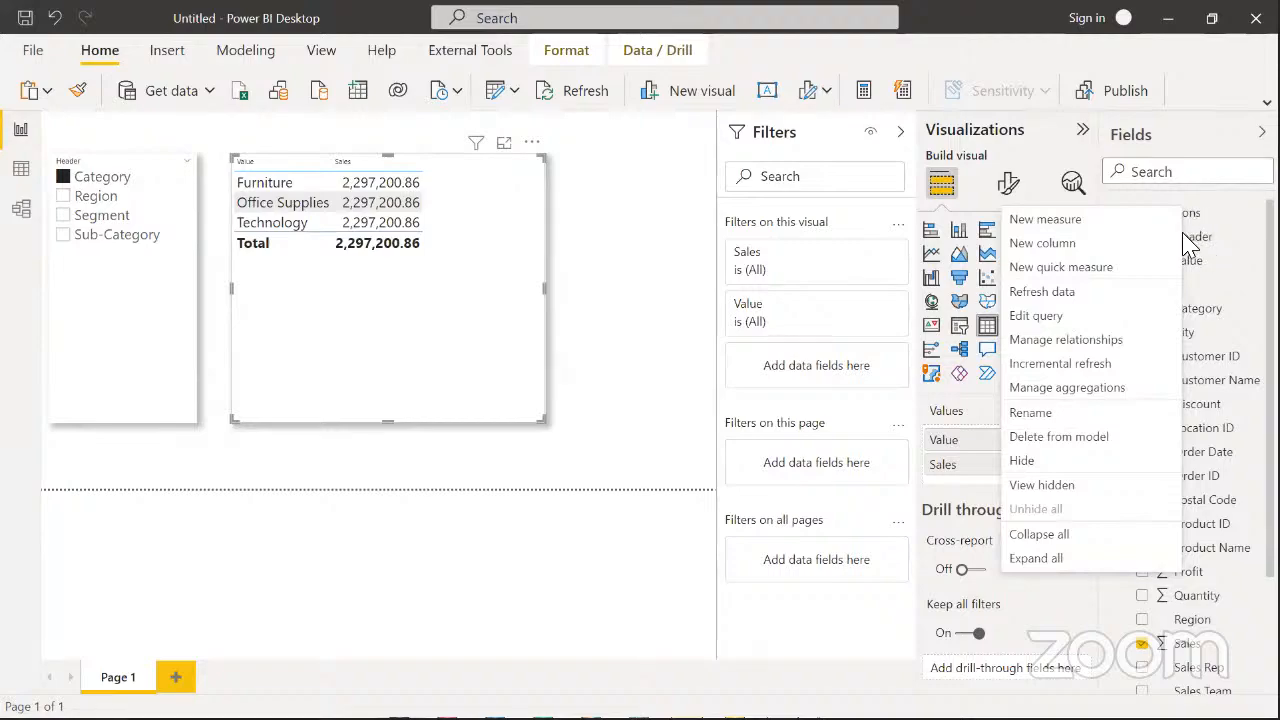
pyautogui.click(1045, 220)
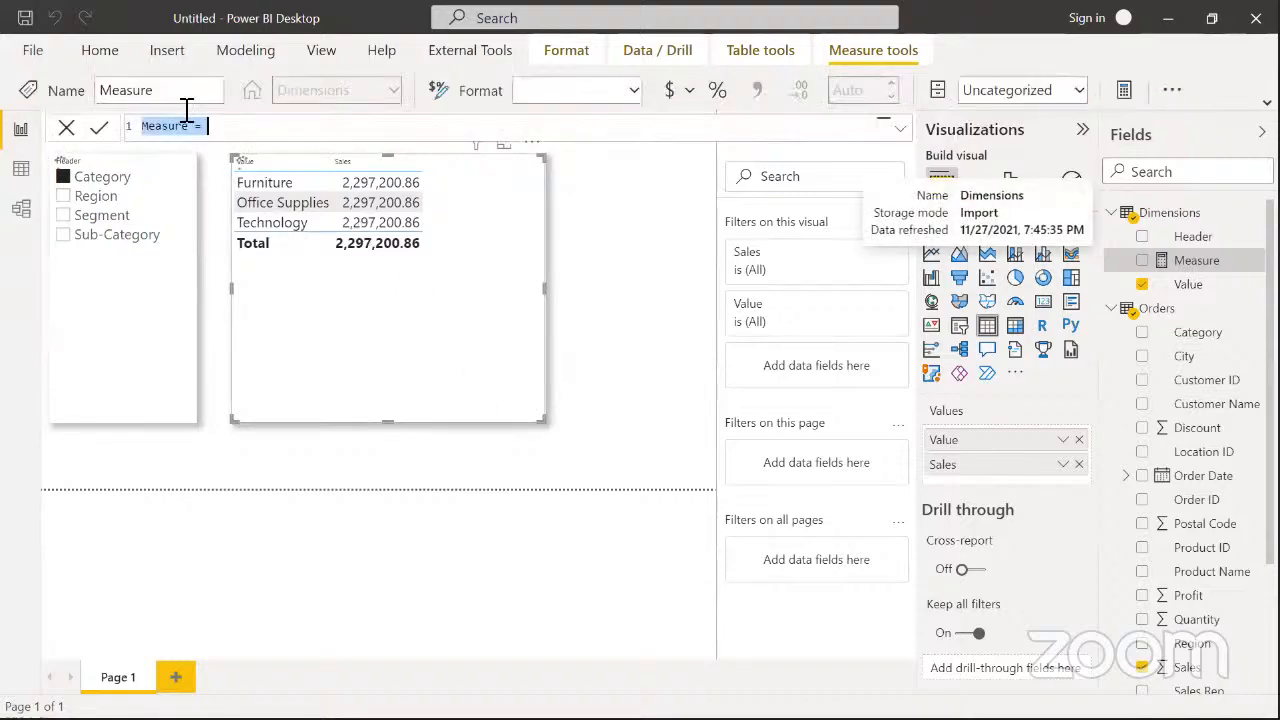
pyautogui.click(190, 128)
pyautogui.press('BackSpace')
pyautogui.press('BackSpace')
pyautogui.press('BackSpace')
pyautogui.press('BackSpace')
pyautogui.press('BackSpace')
pyautogui.press('BackSpace')
pyautogui.press('BackSpace')
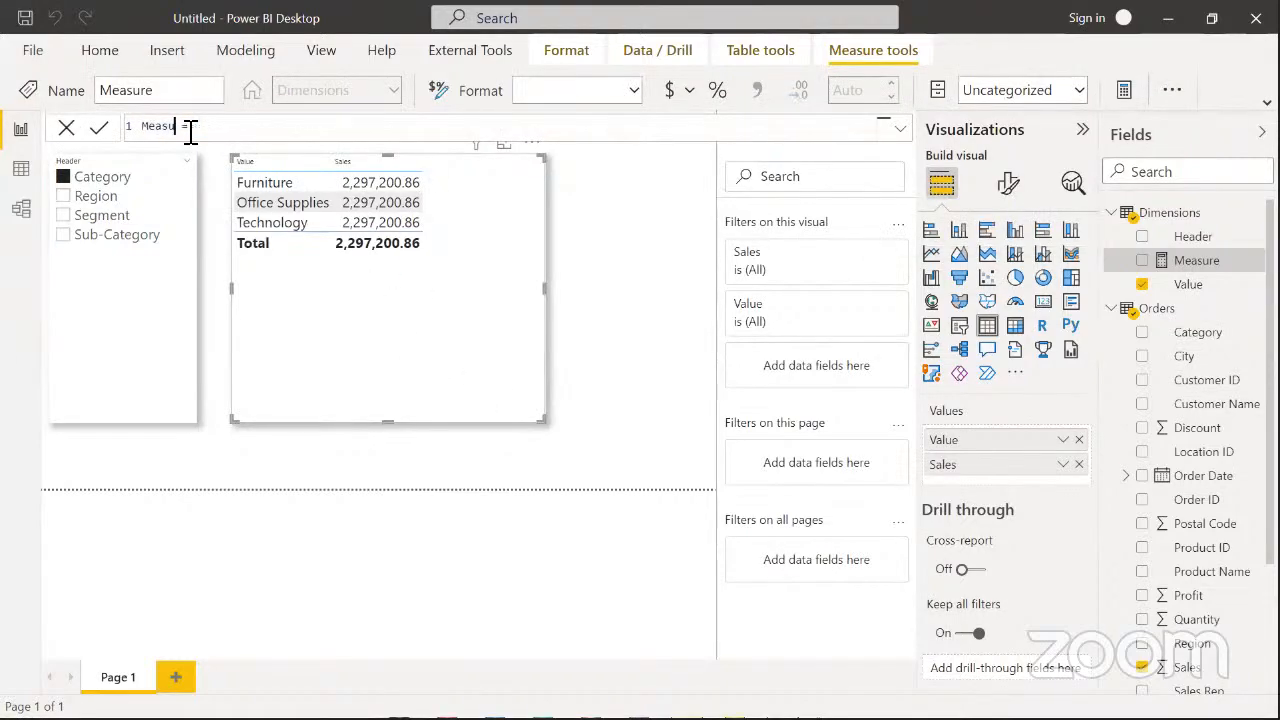
pyautogui.write('Total Sales = SUM(sale')
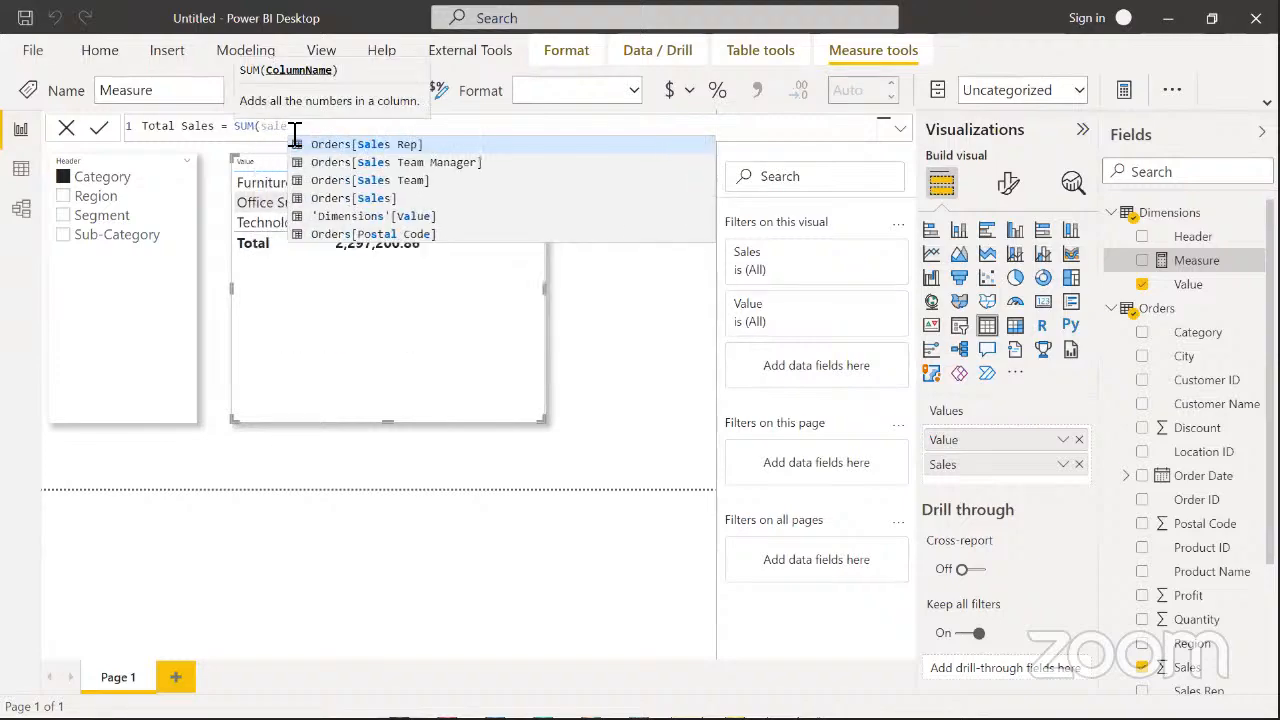
pyautogui.press('Down')
pyautogui.press('Down')
pyautogui.press('Down')
pyautogui.press('Tab')
pyautogui.write('))')
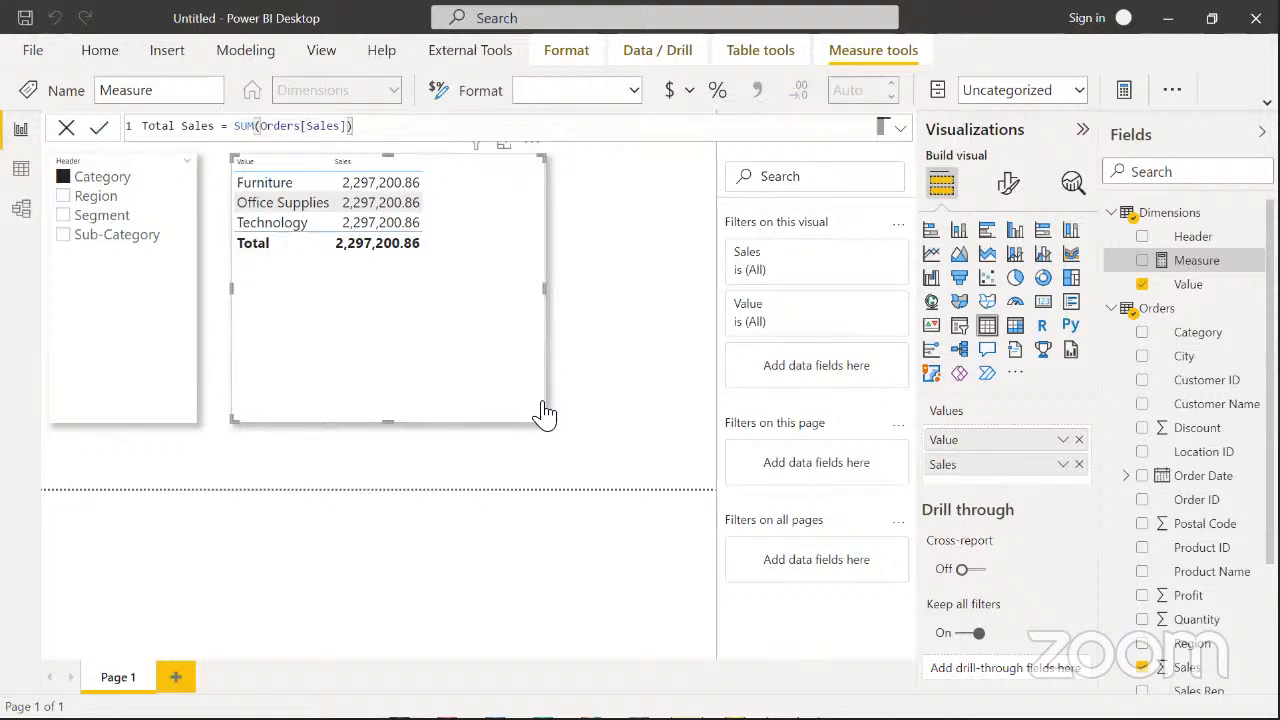
pyautogui.press('Return')
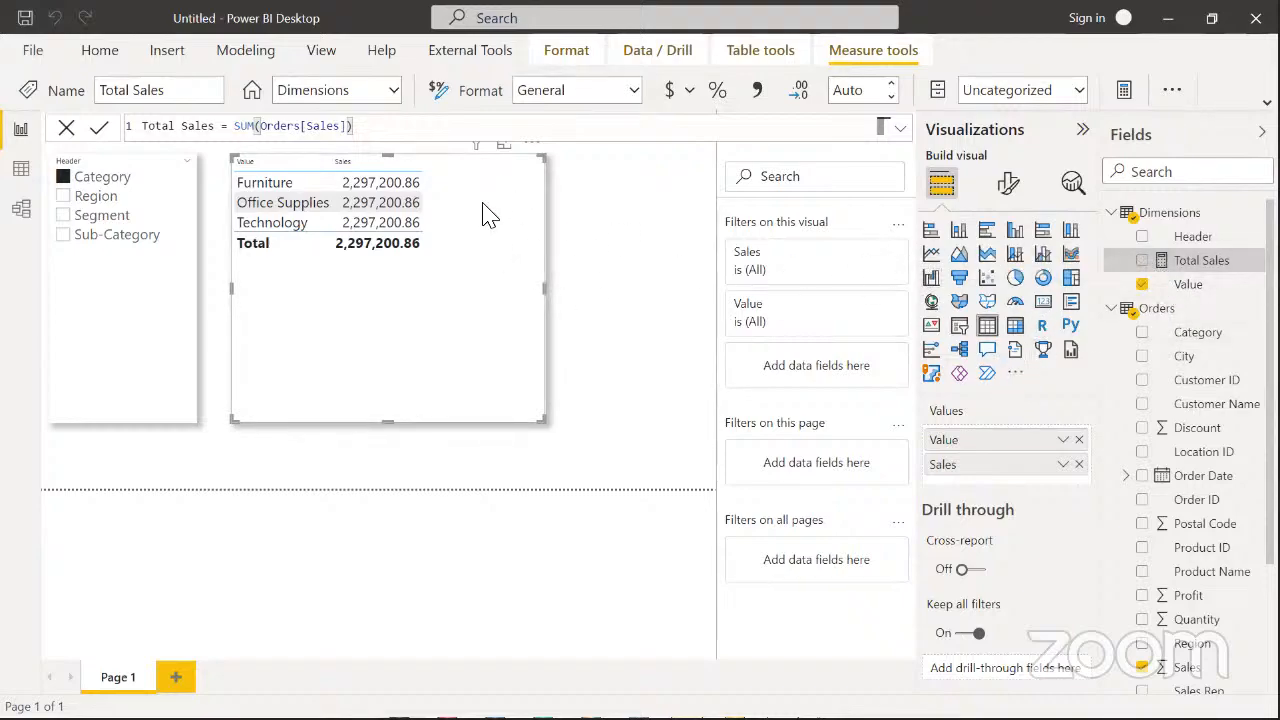
# Add the Total Sales measure to the slightly widened table visual in place of the Sales field
pyautogui.click(1143, 261)
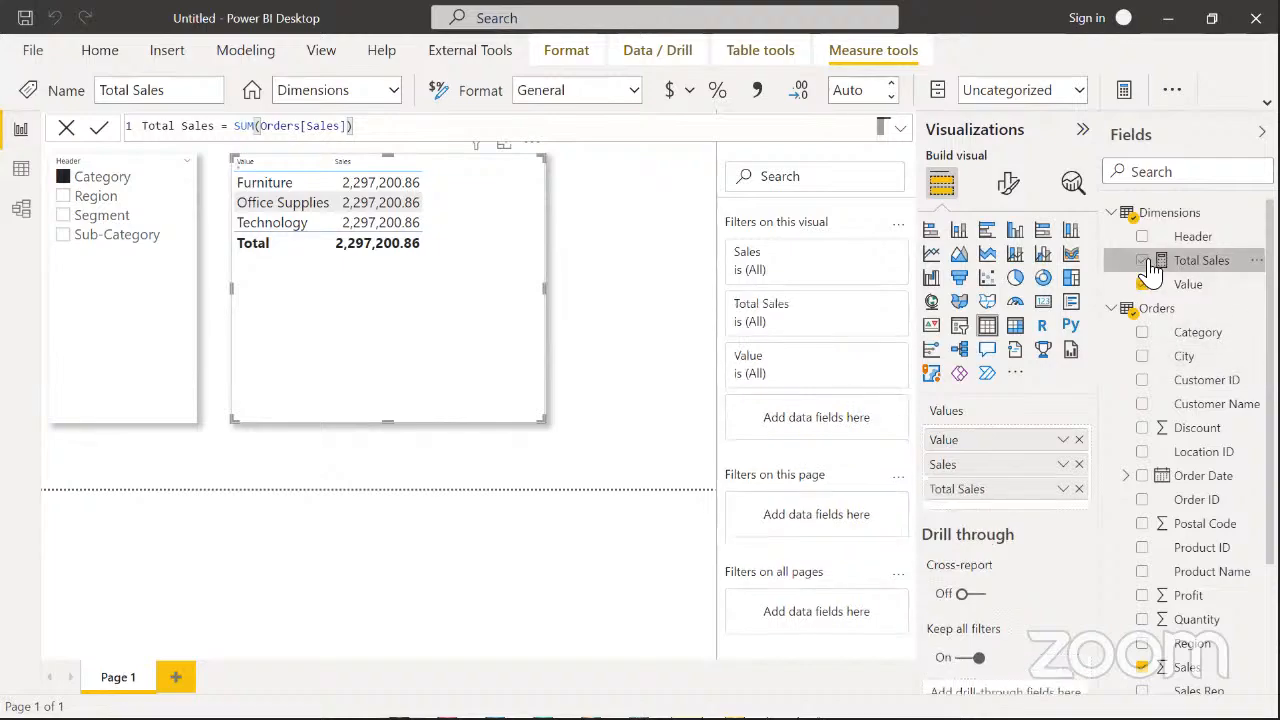
pyautogui.moveTo(545, 286); pyautogui.dragTo(567, 292)
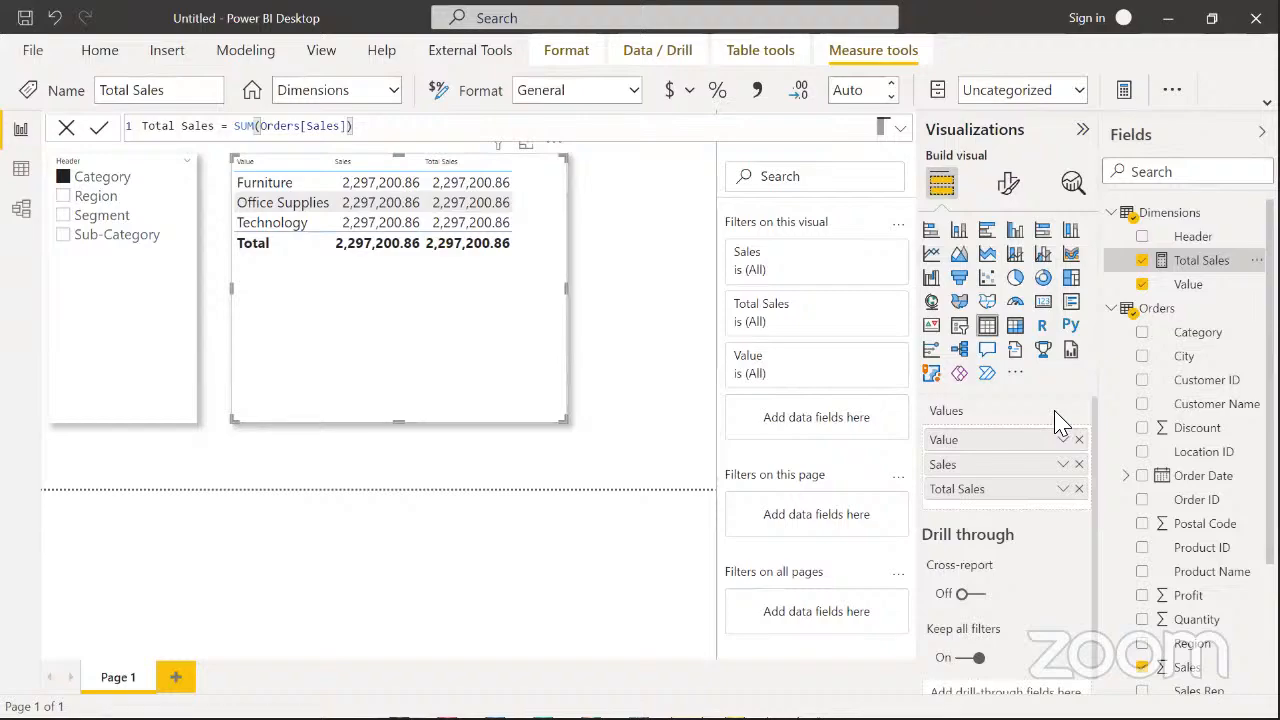
pyautogui.click(1079, 464)
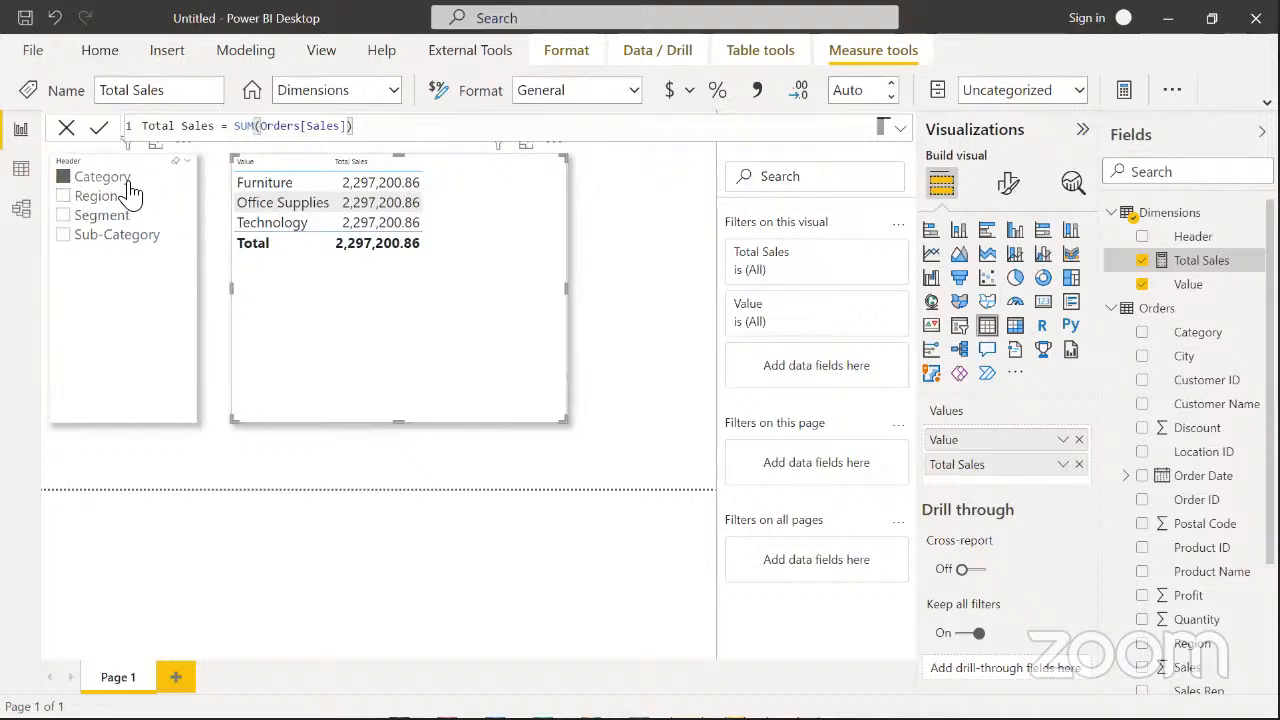
# Test the Total Sales table with Region, Segment, Sub-Category and Category in the Header slicer, and review the model's table relationships
pyautogui.click(105, 199)
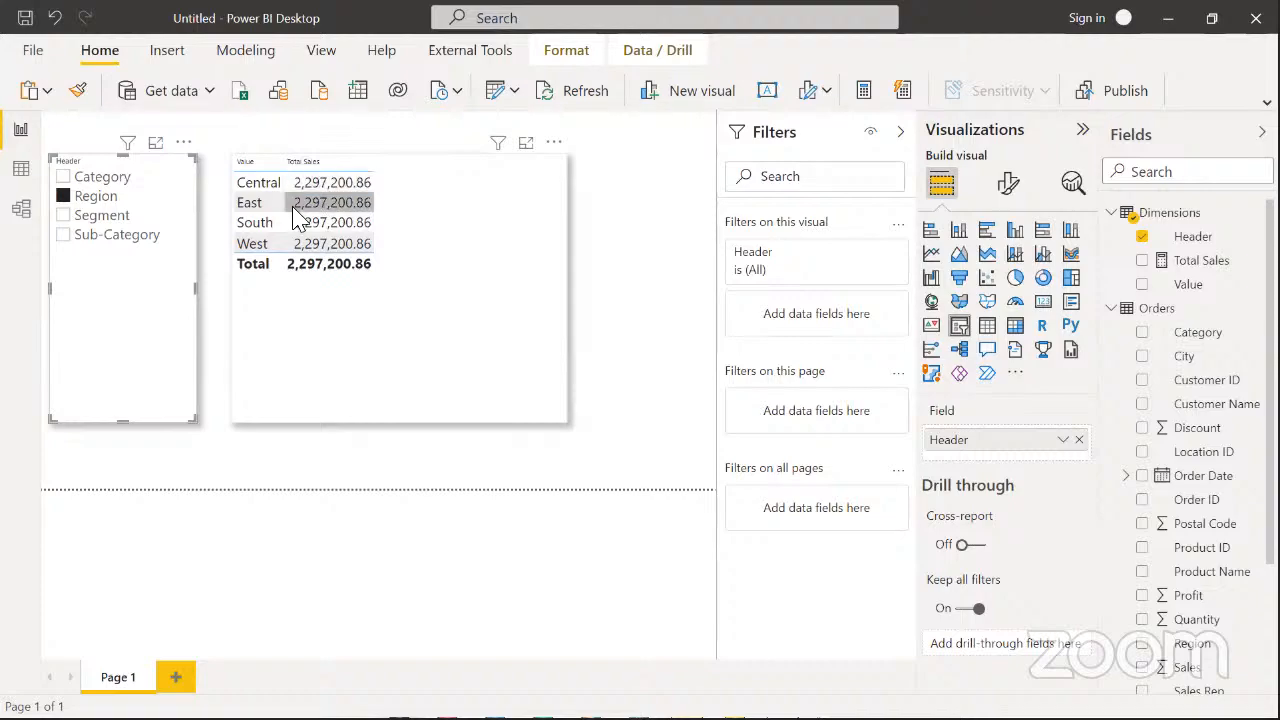
pyautogui.click(123, 222)
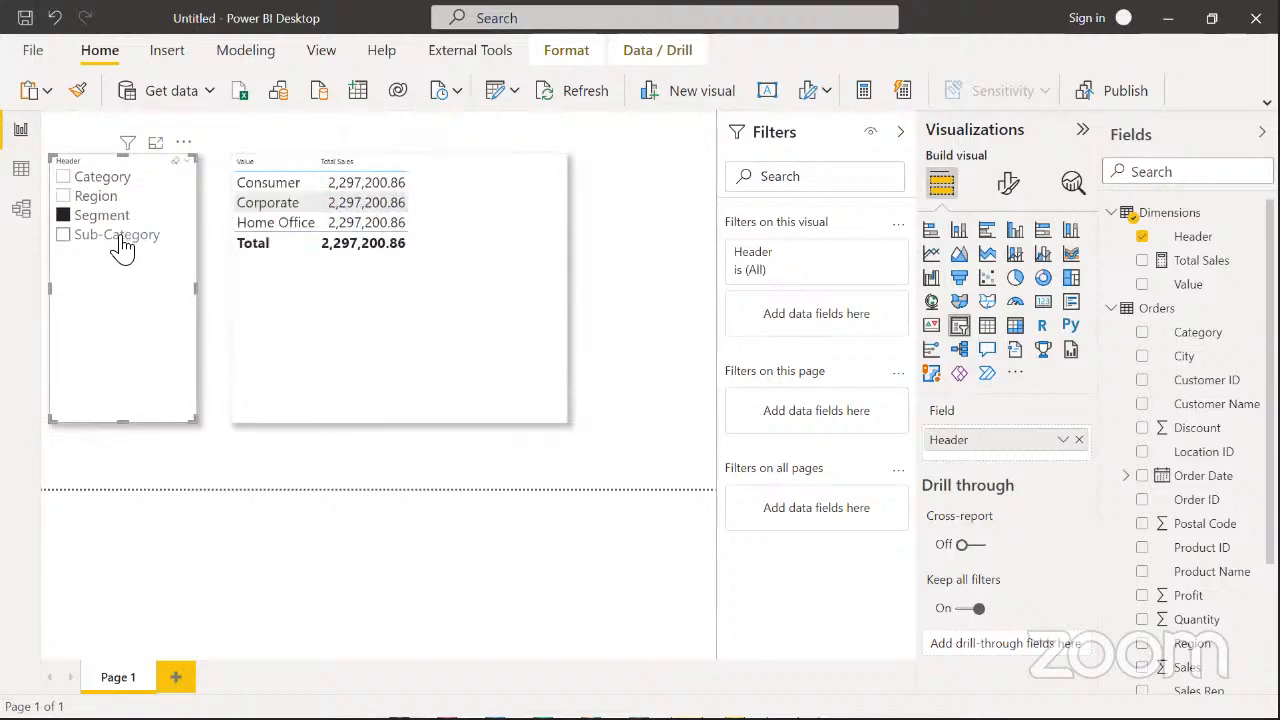
pyautogui.click(122, 240)
pyautogui.click(103, 180)
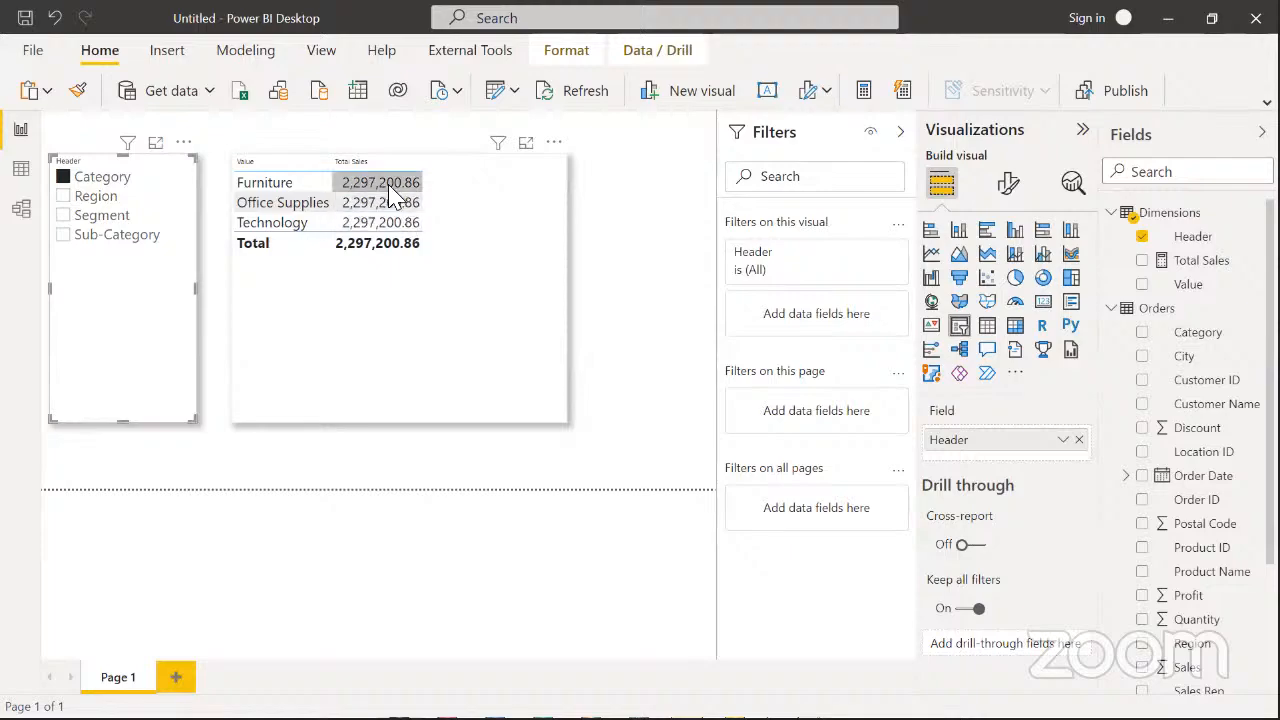
pyautogui.click(21, 210)
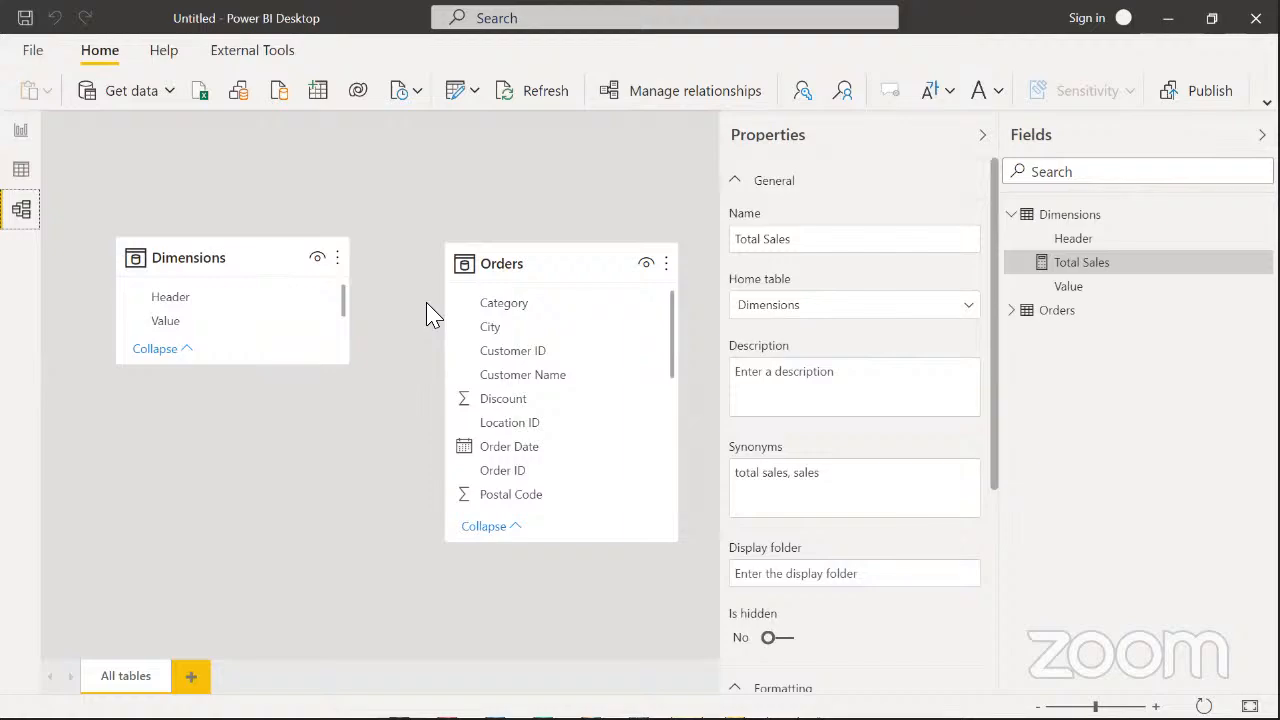
pyautogui.click(21, 131)
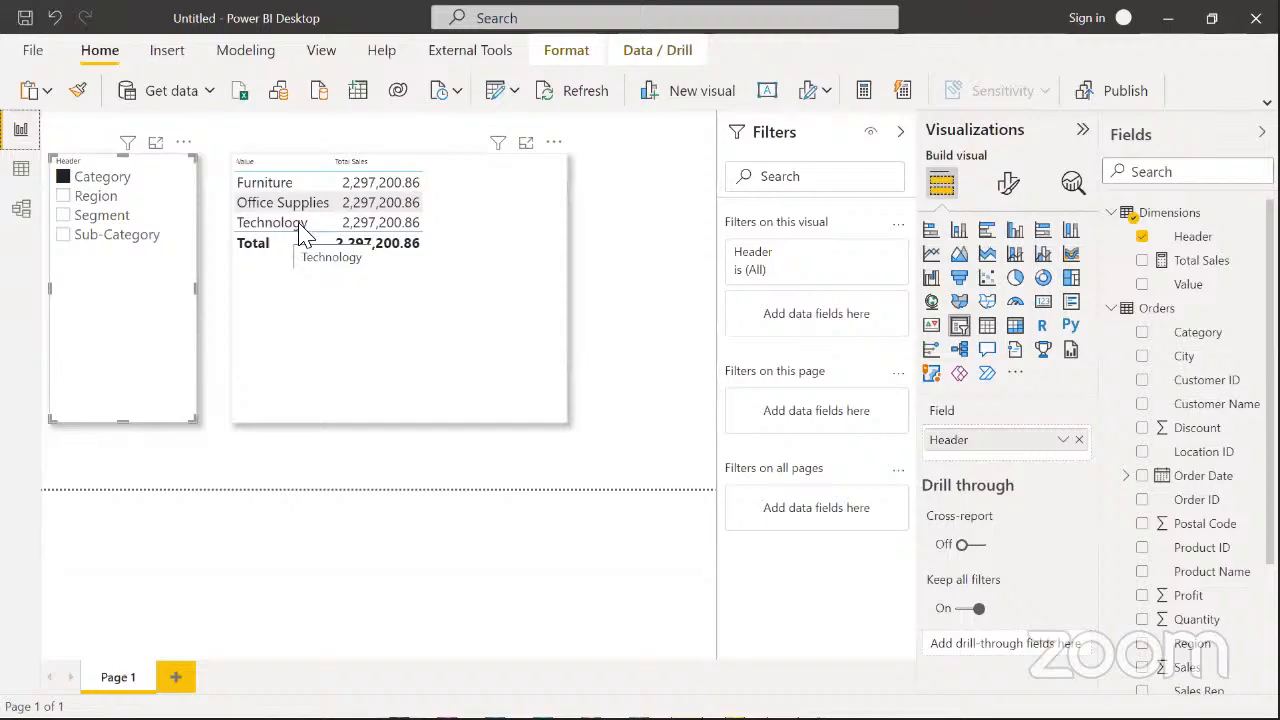
# Examine the columns of the Orders table in the data view and return to the report page
pyautogui.click(1160, 308)
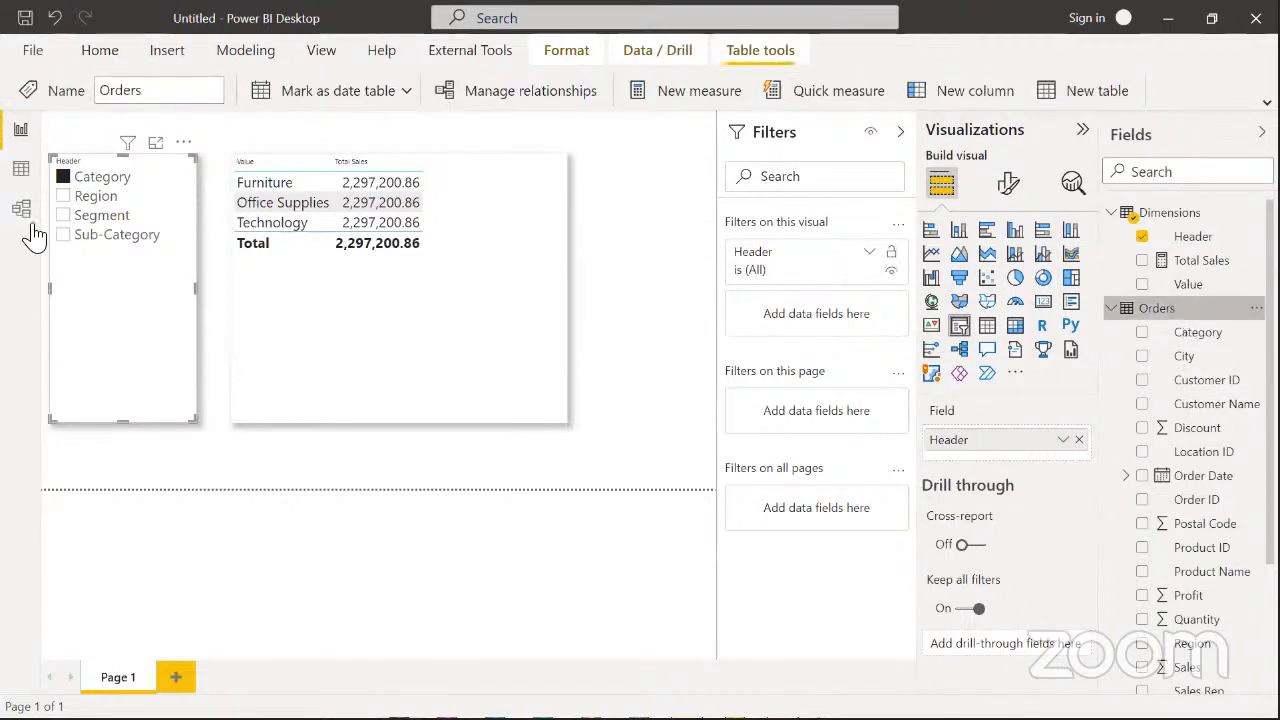
pyautogui.click(21, 168)
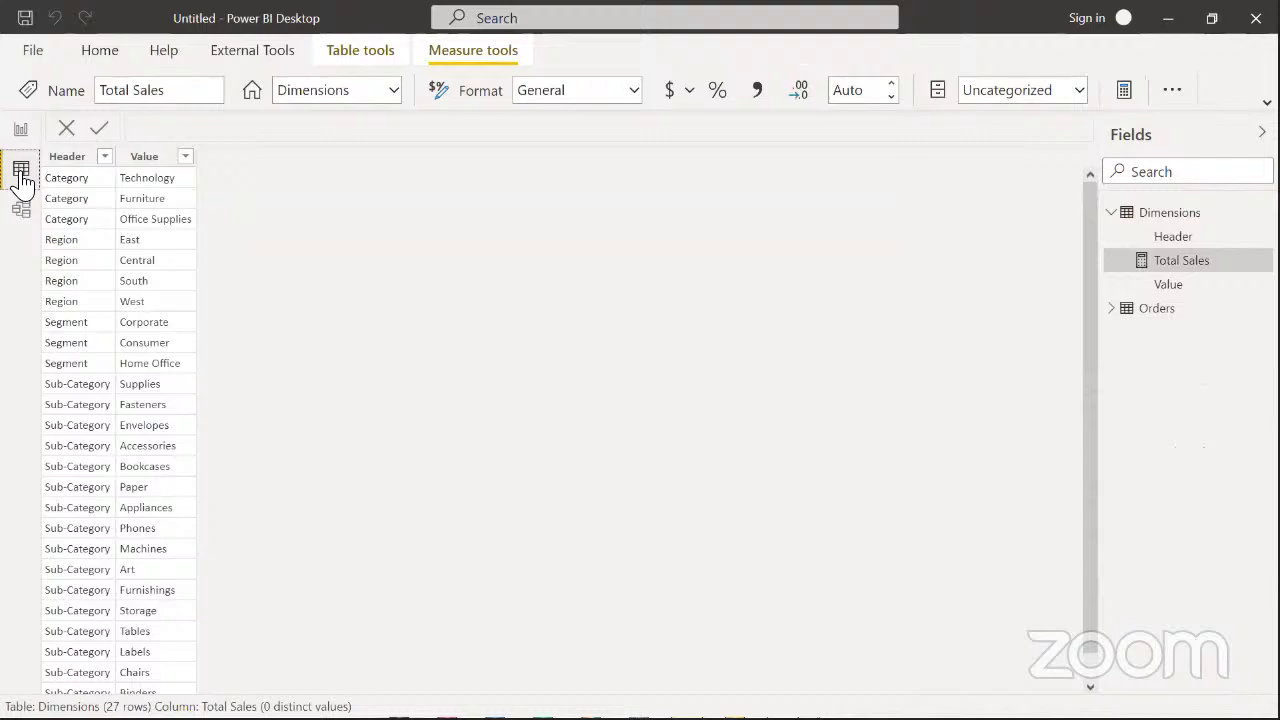
pyautogui.click(1155, 314)
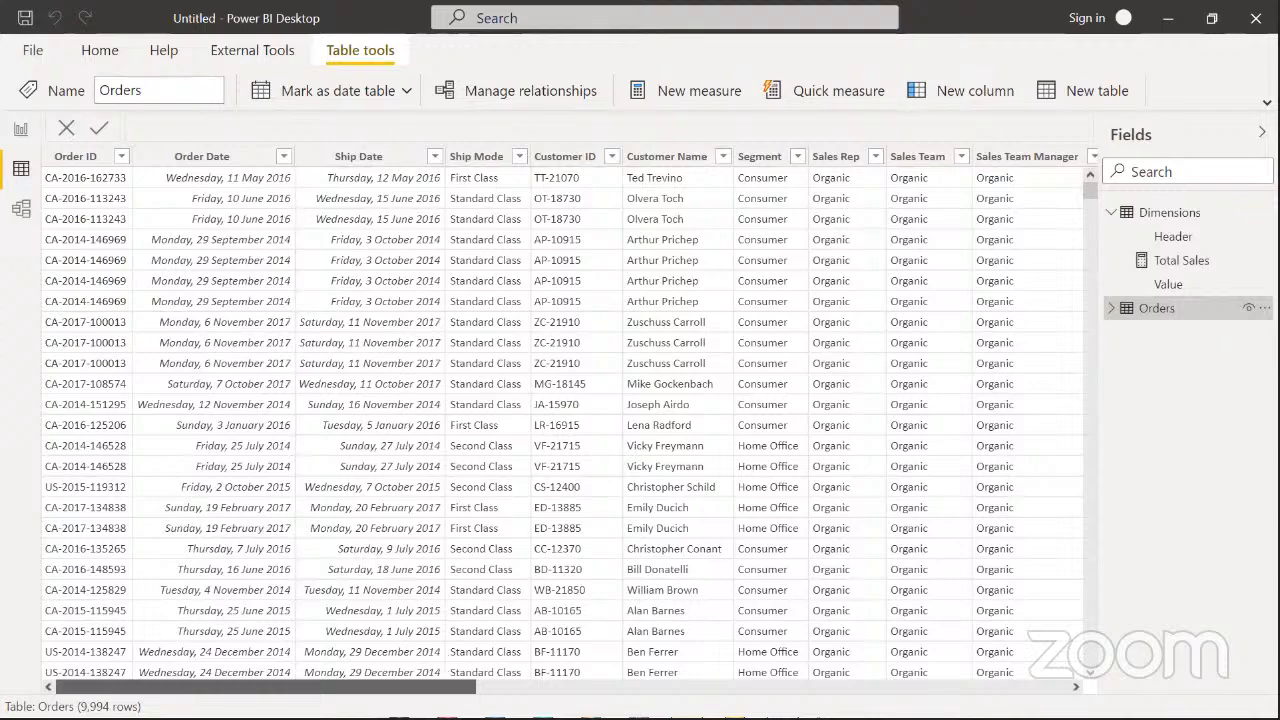
pyautogui.hscroll(3, 229, 320)
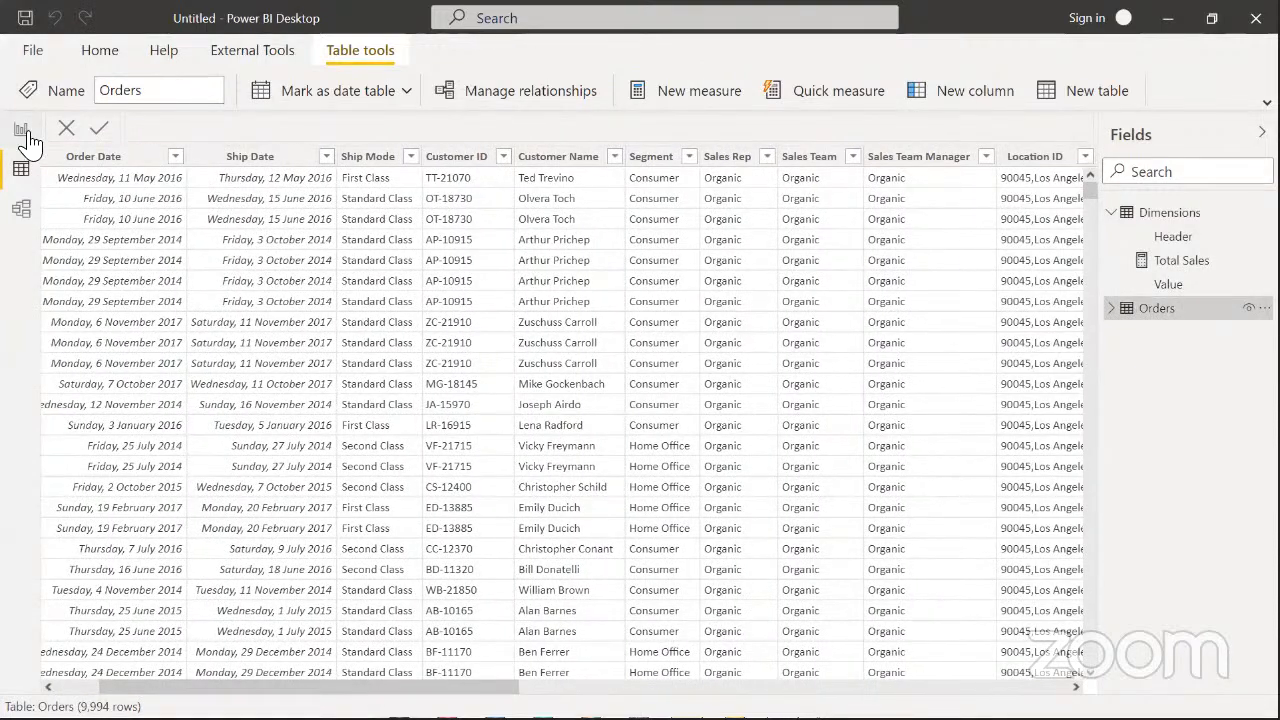
pyautogui.click(24, 132)
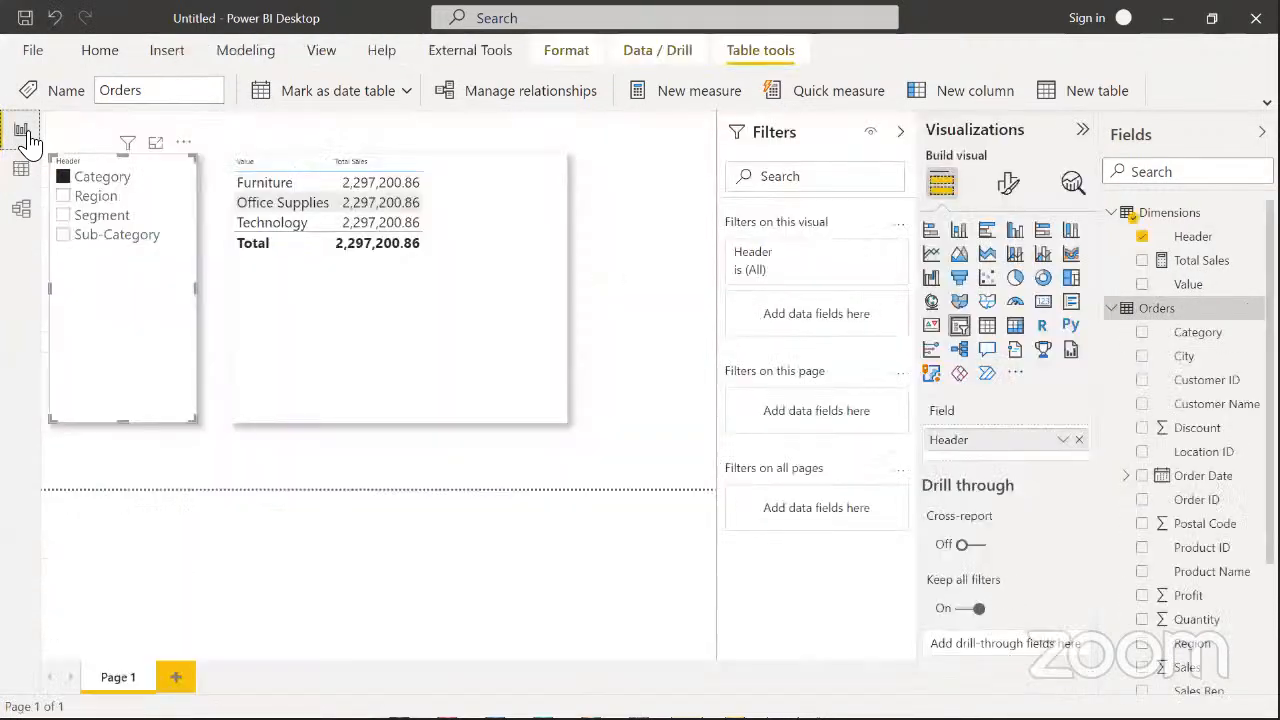
# Select Region in the Header slicer and inspect the distinct values of the Orders table's Region column
pyautogui.click(108, 200)
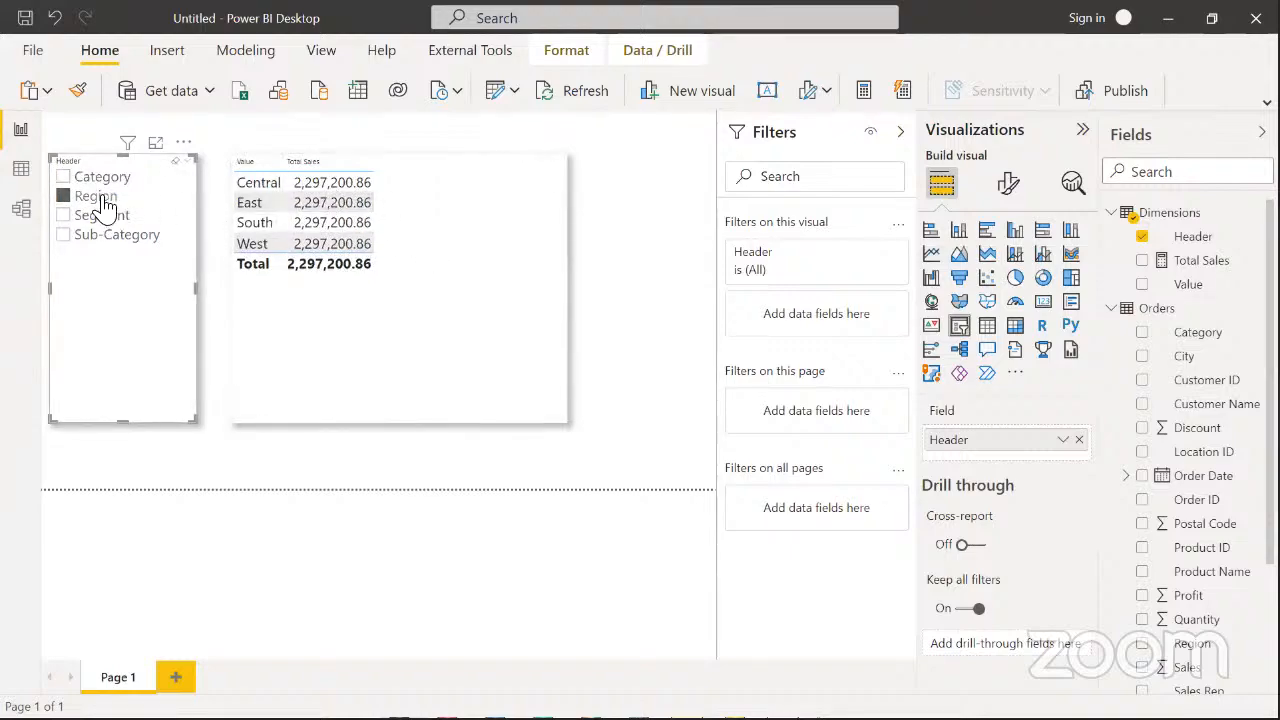
pyautogui.click(1158, 308)
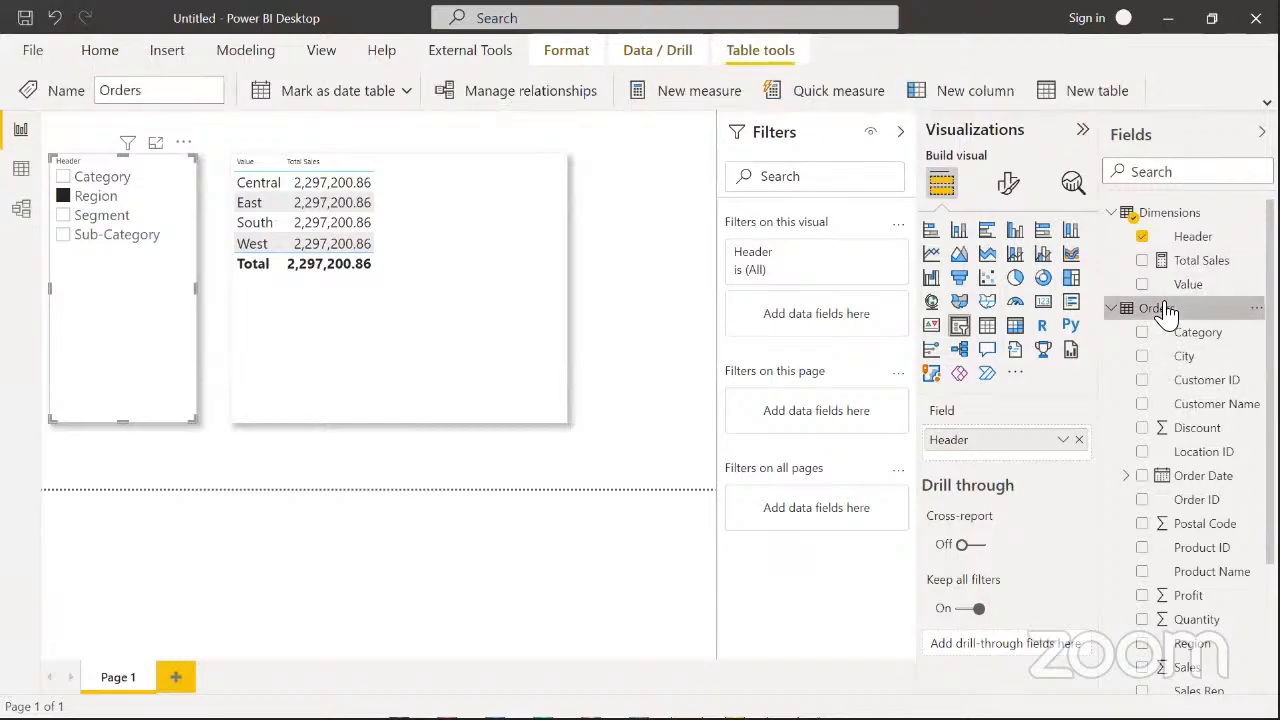
pyautogui.click(21, 168)
pyautogui.moveTo(309, 687); pyautogui.dragTo(580, 687)
pyautogui.click(671, 163)
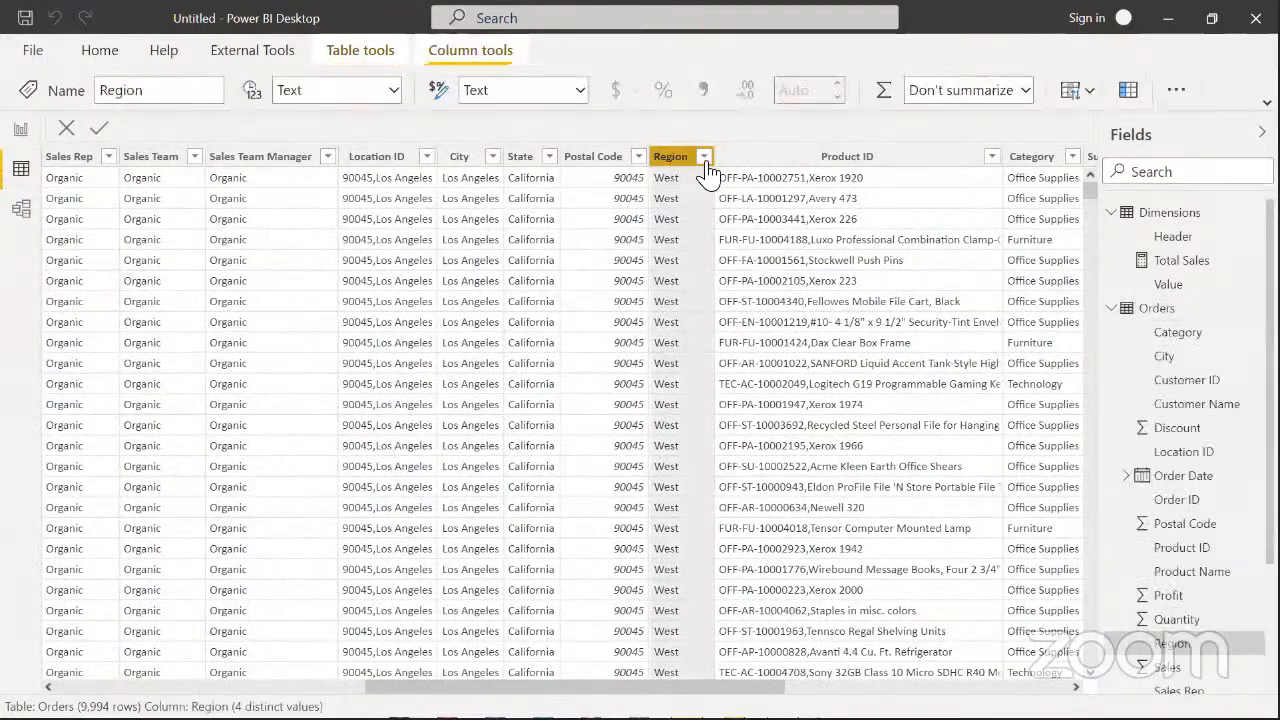
pyautogui.click(704, 157)
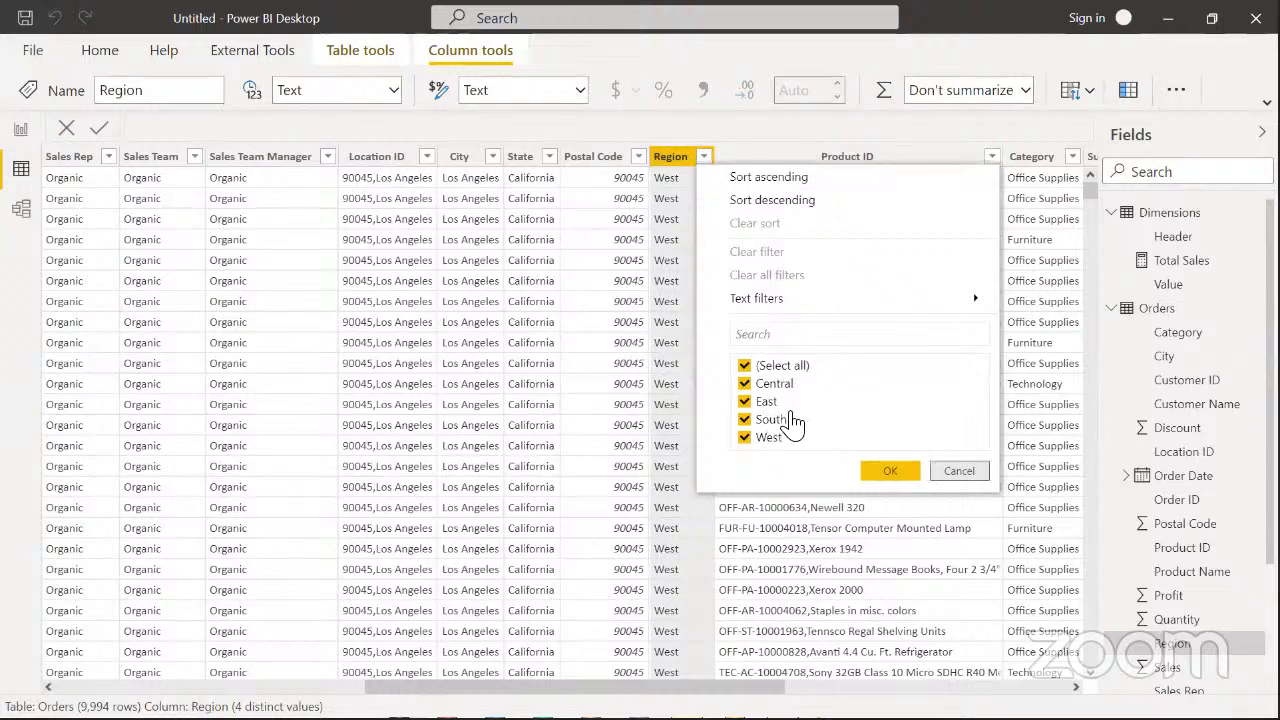
pyautogui.press('Escape')
pyautogui.click(20, 129)
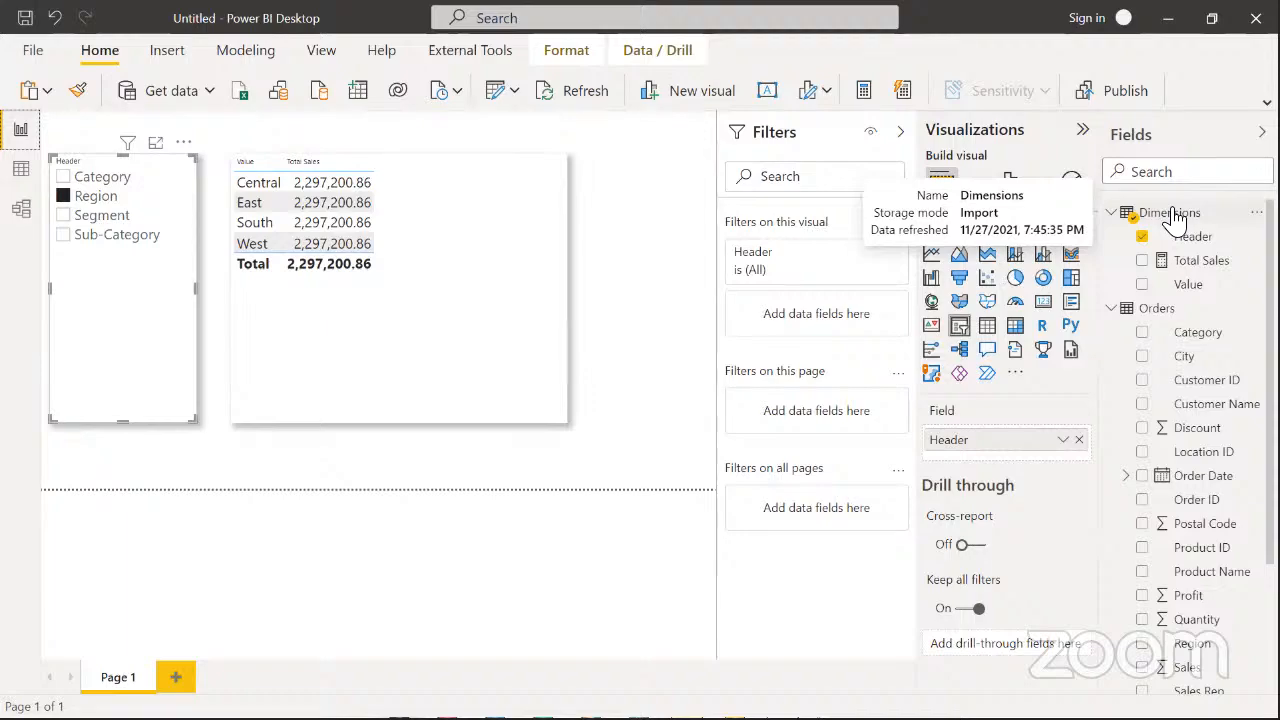
# Narrow the Total Sales table visual and move it closer to the Header slicer
pyautogui.click(1168, 314)
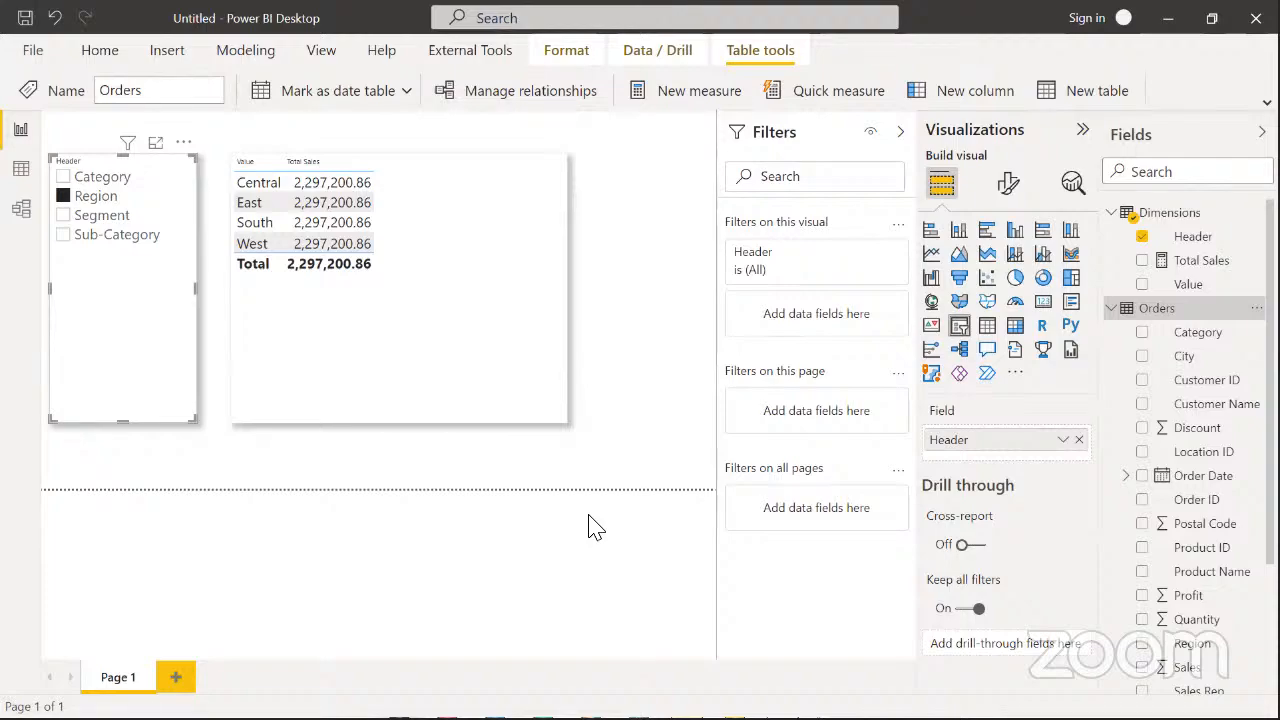
pyautogui.click(485, 185)
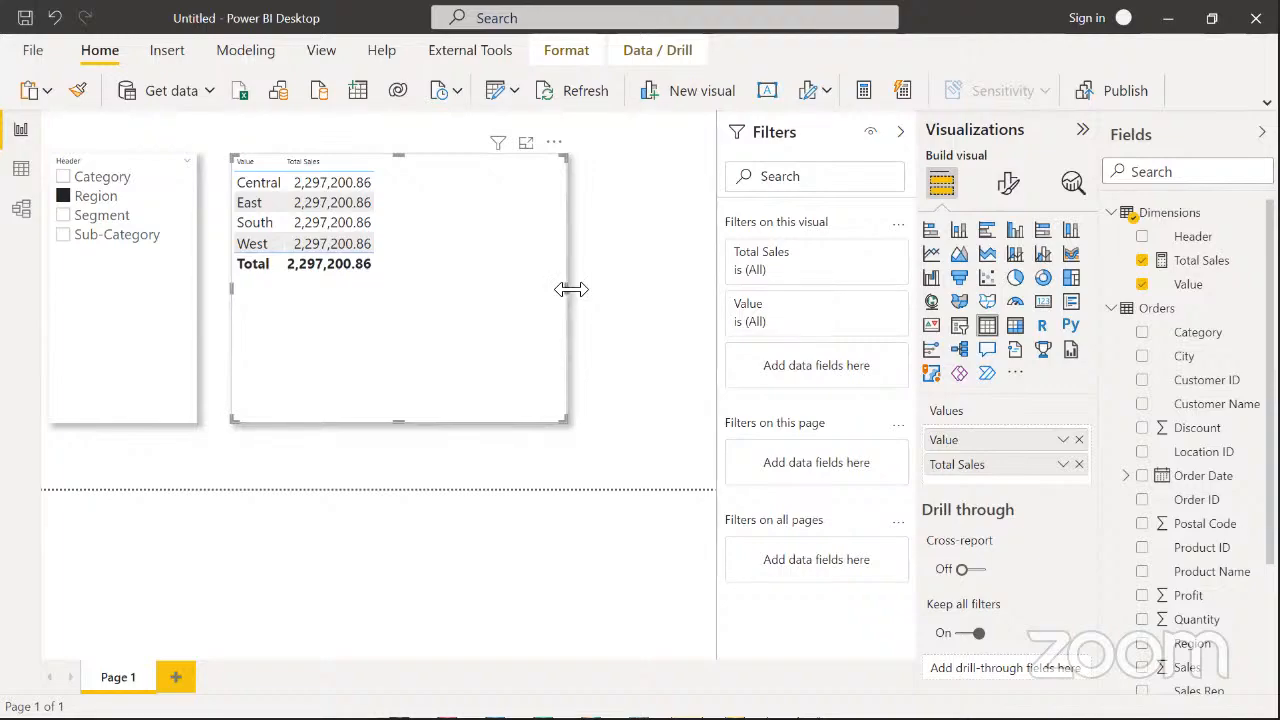
pyautogui.moveTo(569, 290); pyautogui.dragTo(416, 250)
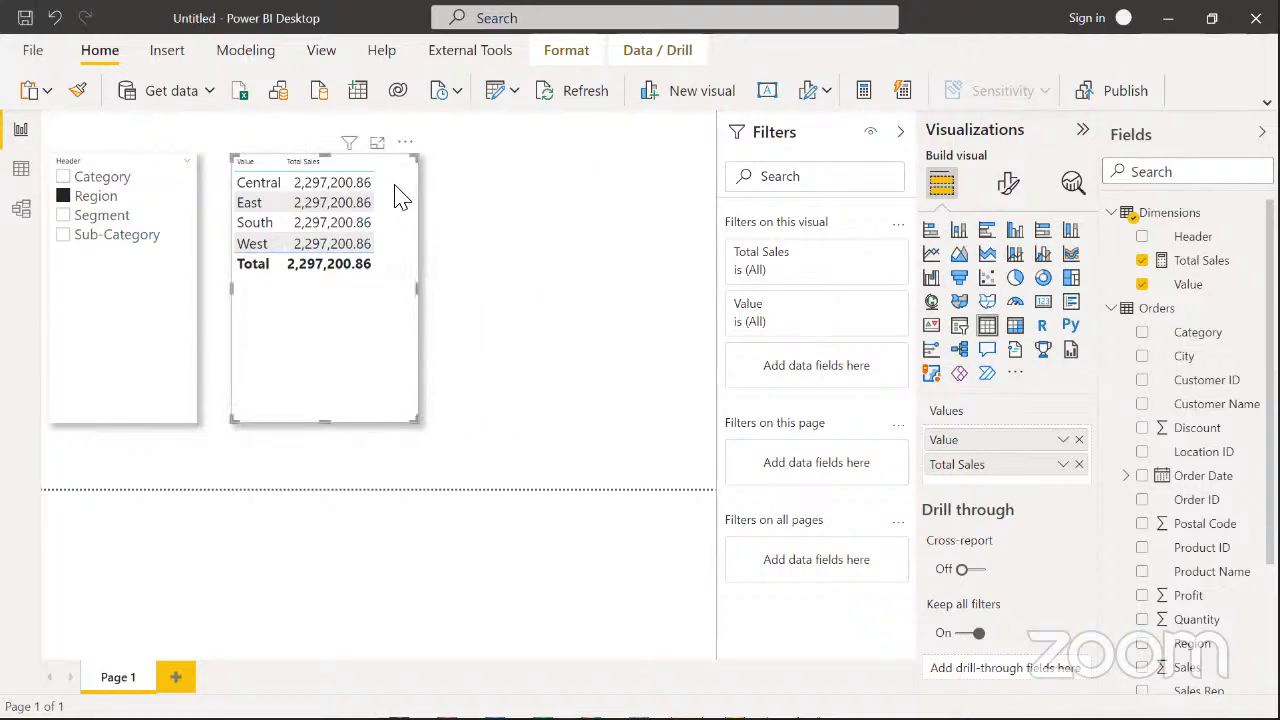
pyautogui.moveTo(389, 189); pyautogui.dragTo(385, 198)
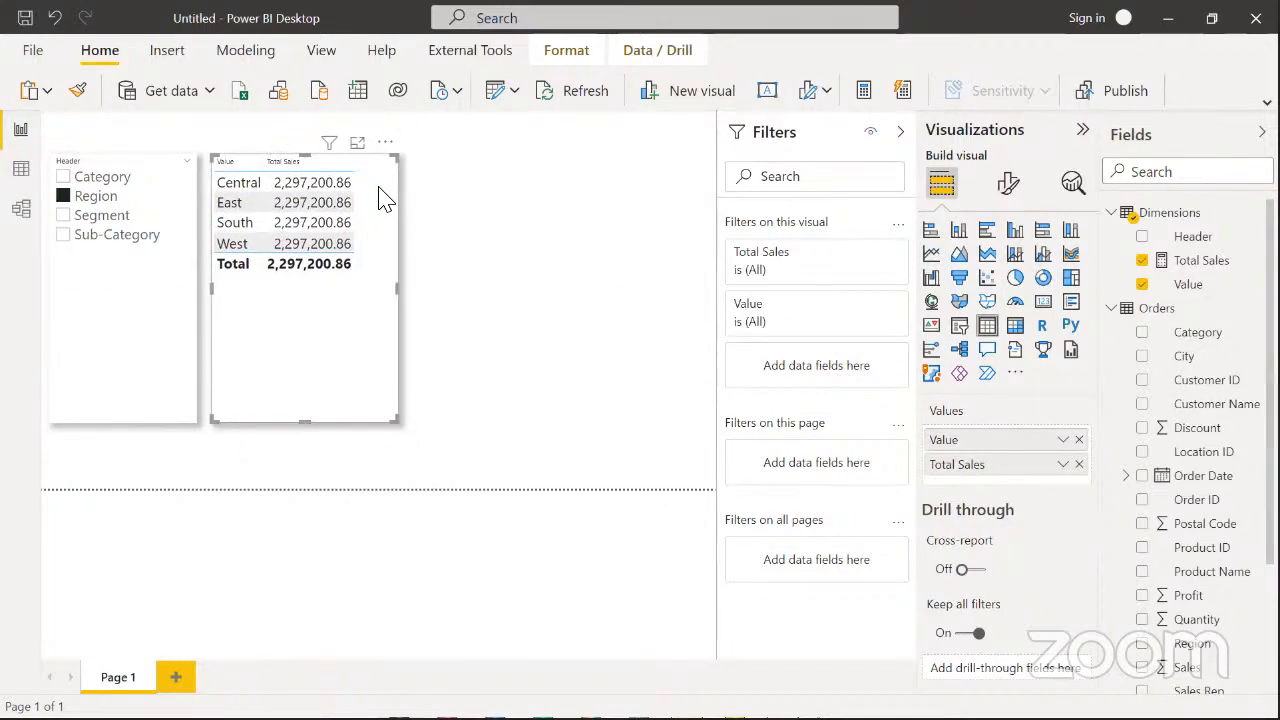
# Duplicate the Total Sales table visual and align the copy beside the original
pyautogui.hotkey('ctrl', 'v')
pyautogui.moveTo(294, 196); pyautogui.dragTo(501, 198)
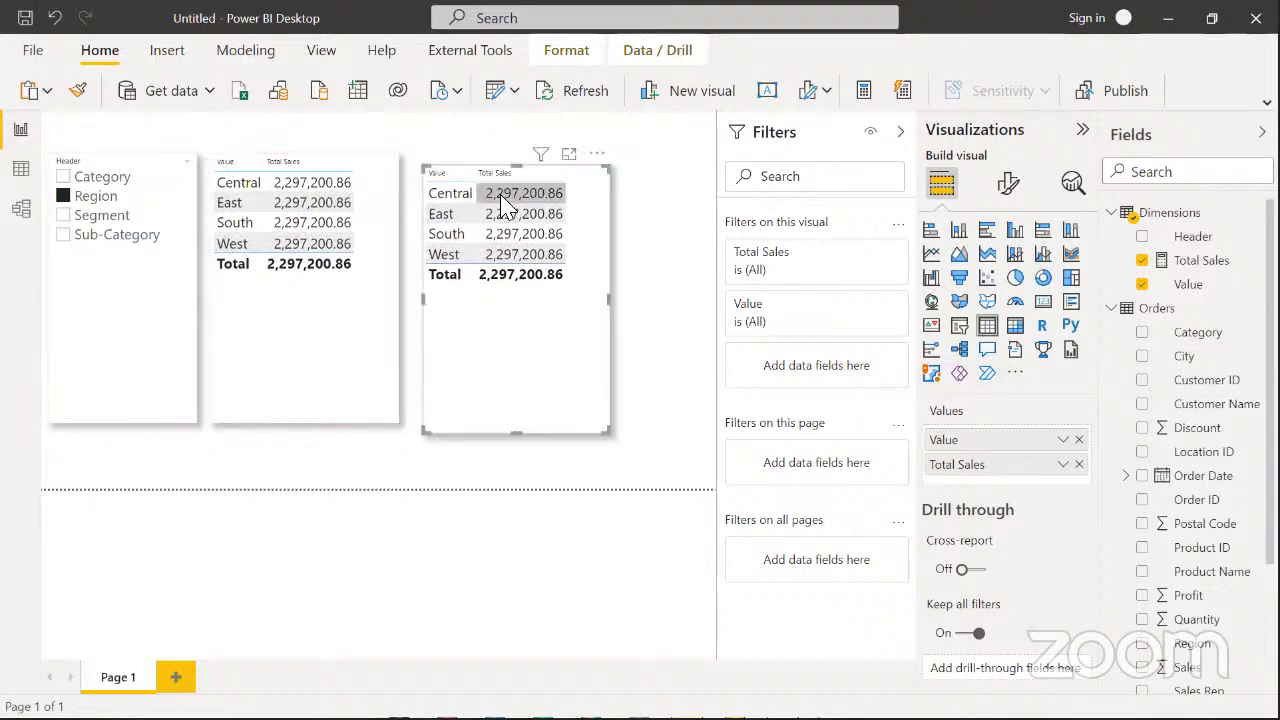
pyautogui.moveTo(563, 315); pyautogui.dragTo(565, 320)
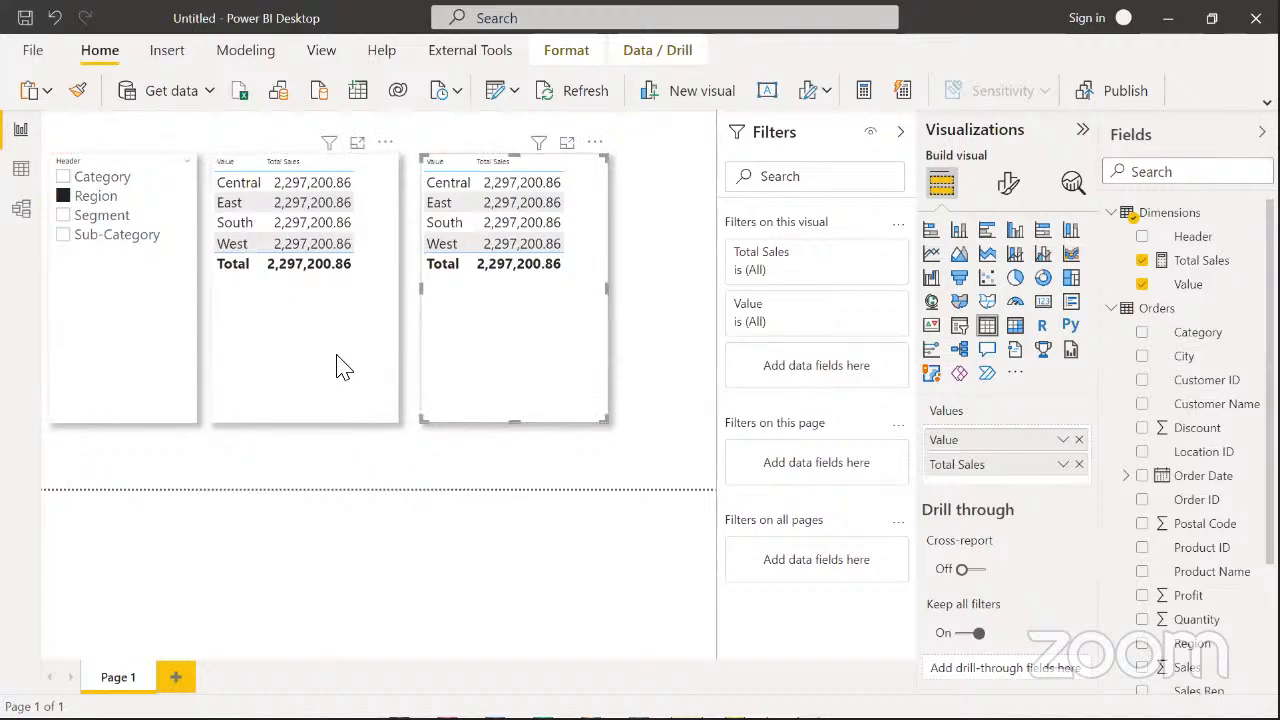
pyautogui.click(340, 367)
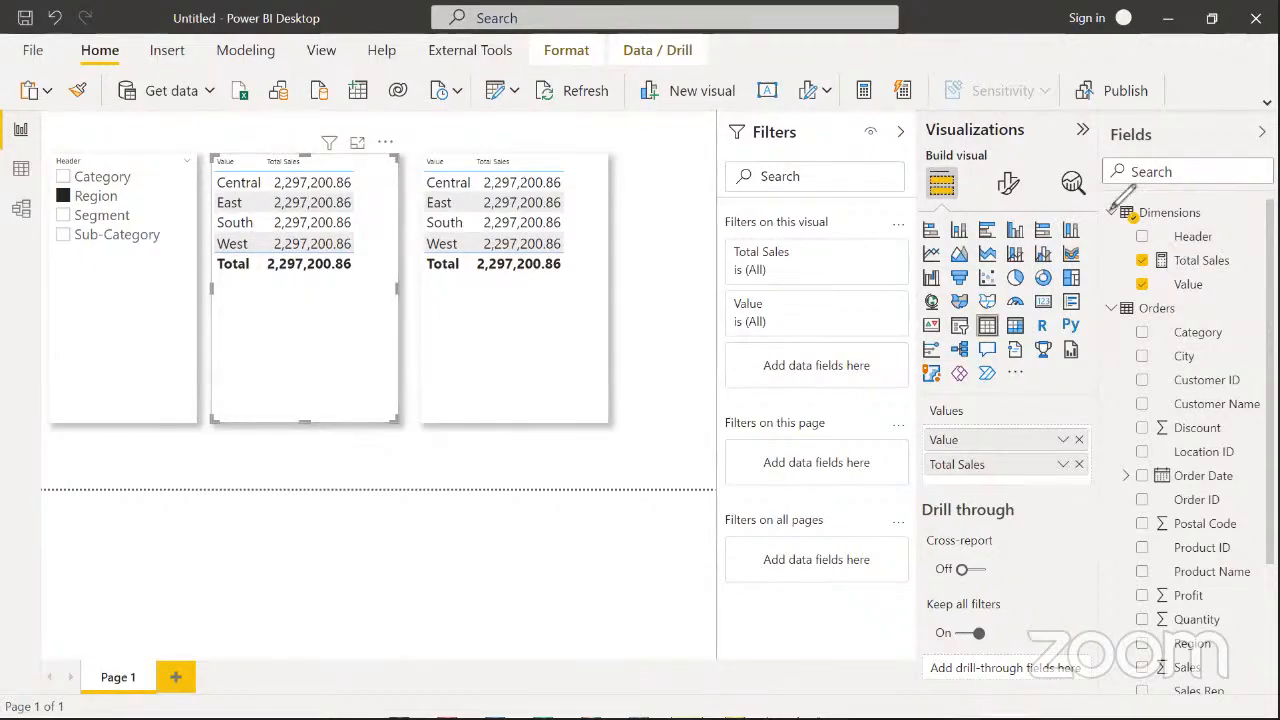
pyautogui.moveTo(1112, 203)
pyautogui.mouseDown()
pyautogui.moveTo(1097, 282)
pyautogui.moveTo(1243, 288)
pyautogui.moveTo(1250, 205)
pyautogui.moveTo(1106, 204)
pyautogui.mouseUp()
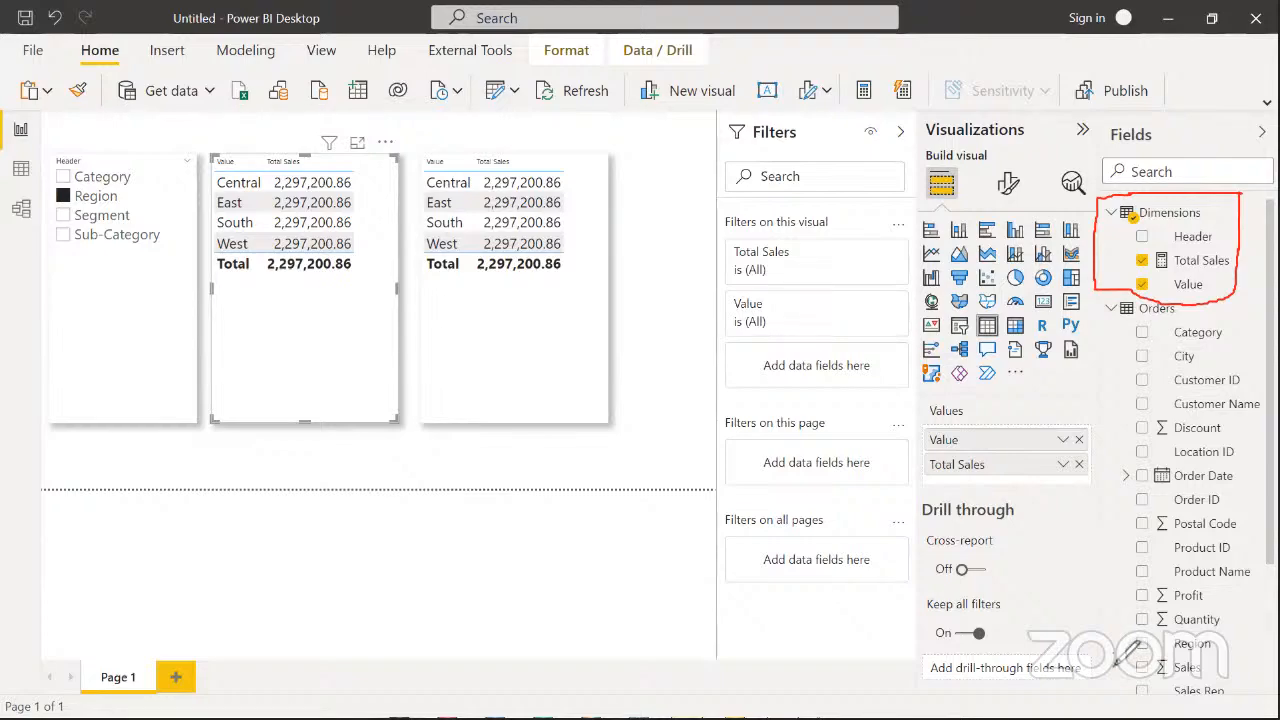
pyautogui.moveTo(1114, 664)
pyautogui.mouseDown()
pyautogui.moveTo(1118, 682)
pyautogui.moveTo(1224, 684)
pyautogui.moveTo(1214, 662)
pyautogui.moveTo(1115, 662)
pyautogui.mouseUp()
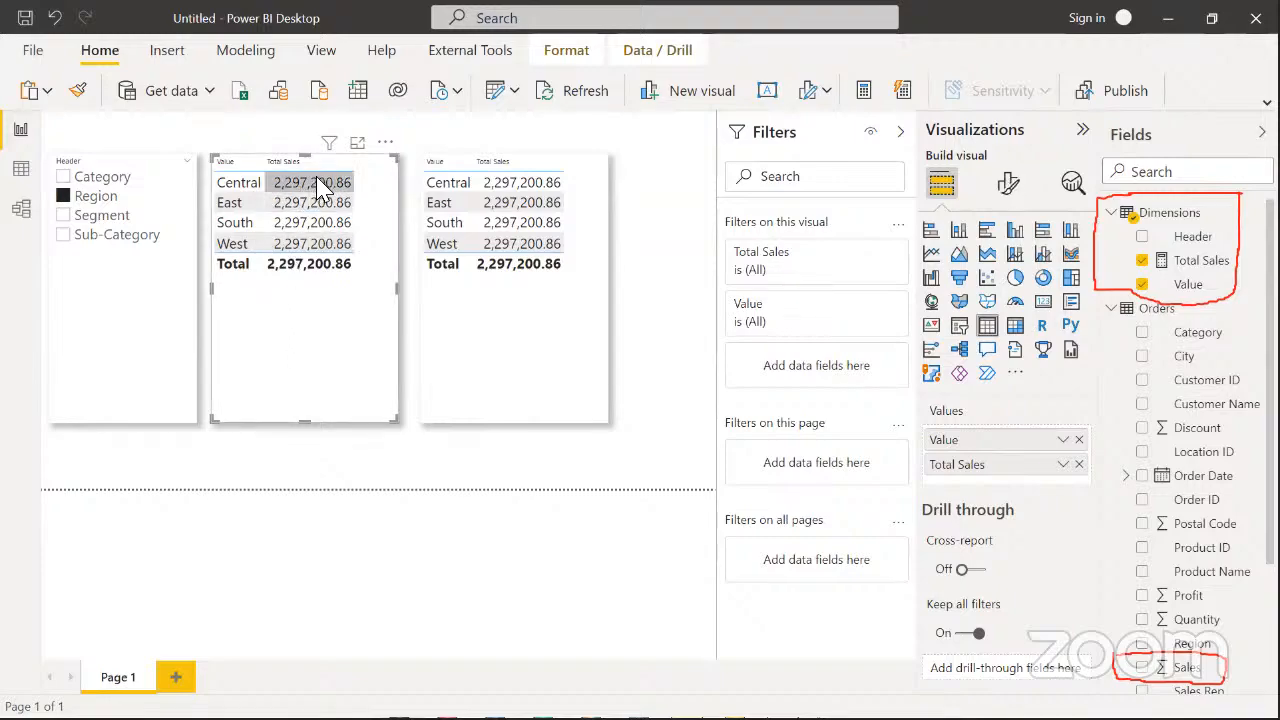
# Replace Value in the copied table with the Orders table's Region field and place it before Total Sales
pyautogui.click(593, 179)
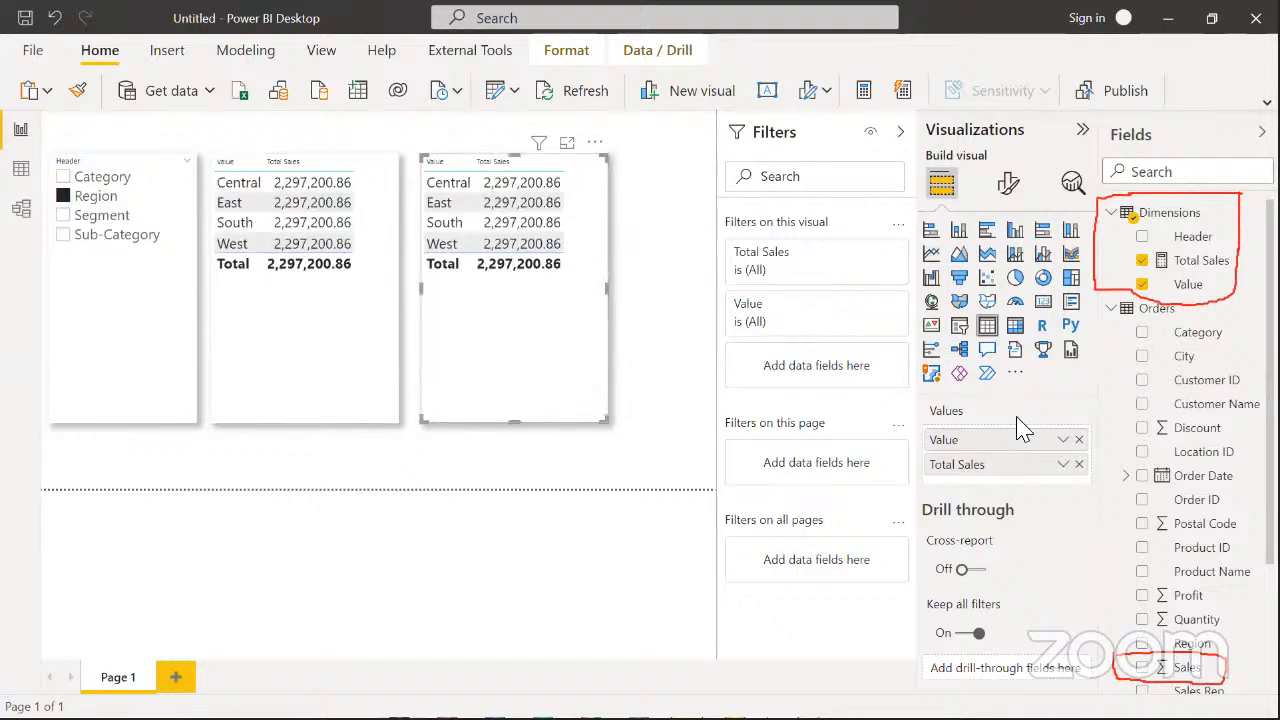
pyautogui.click(1079, 440)
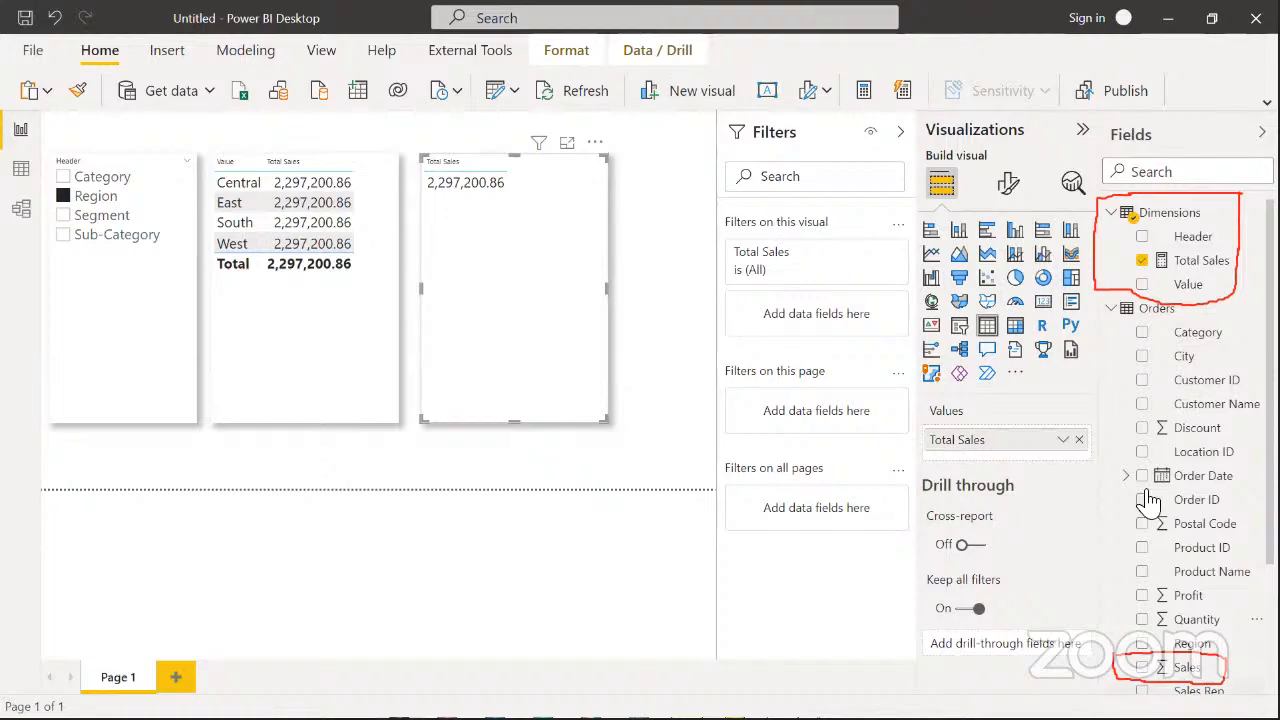
pyautogui.click(1143, 648)
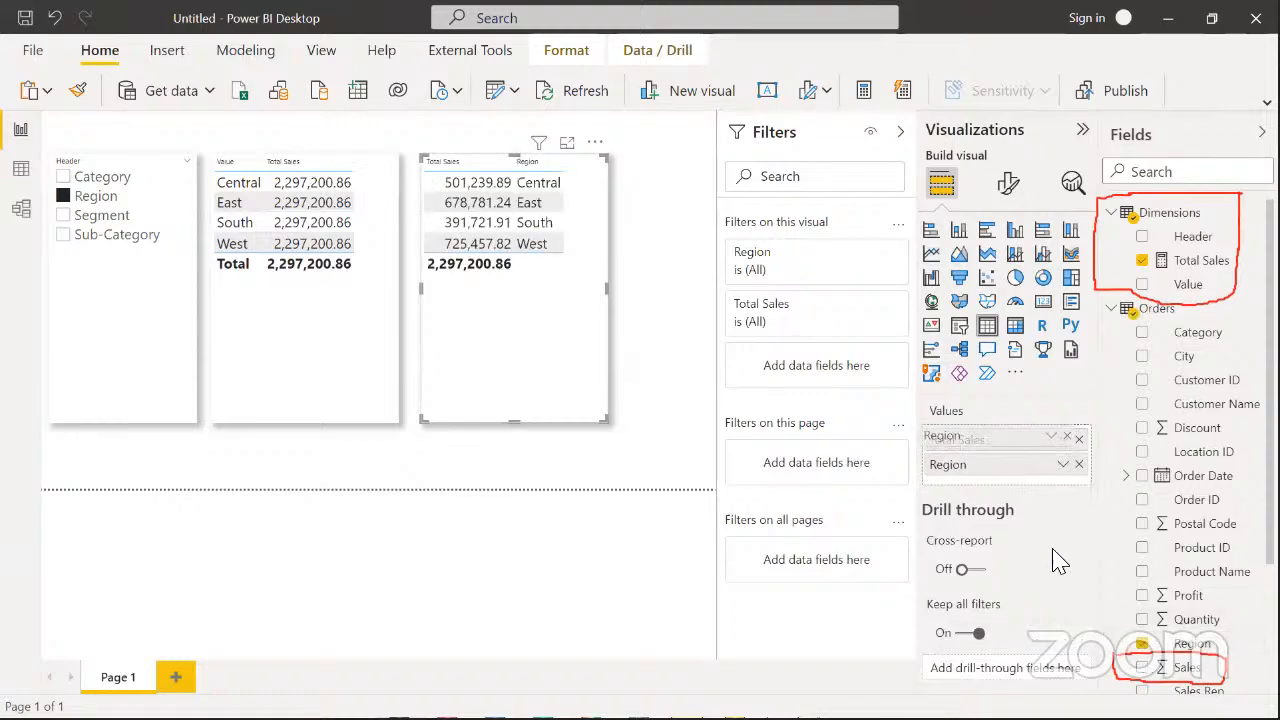
pyautogui.moveTo(975, 440); pyautogui.dragTo(993, 474)
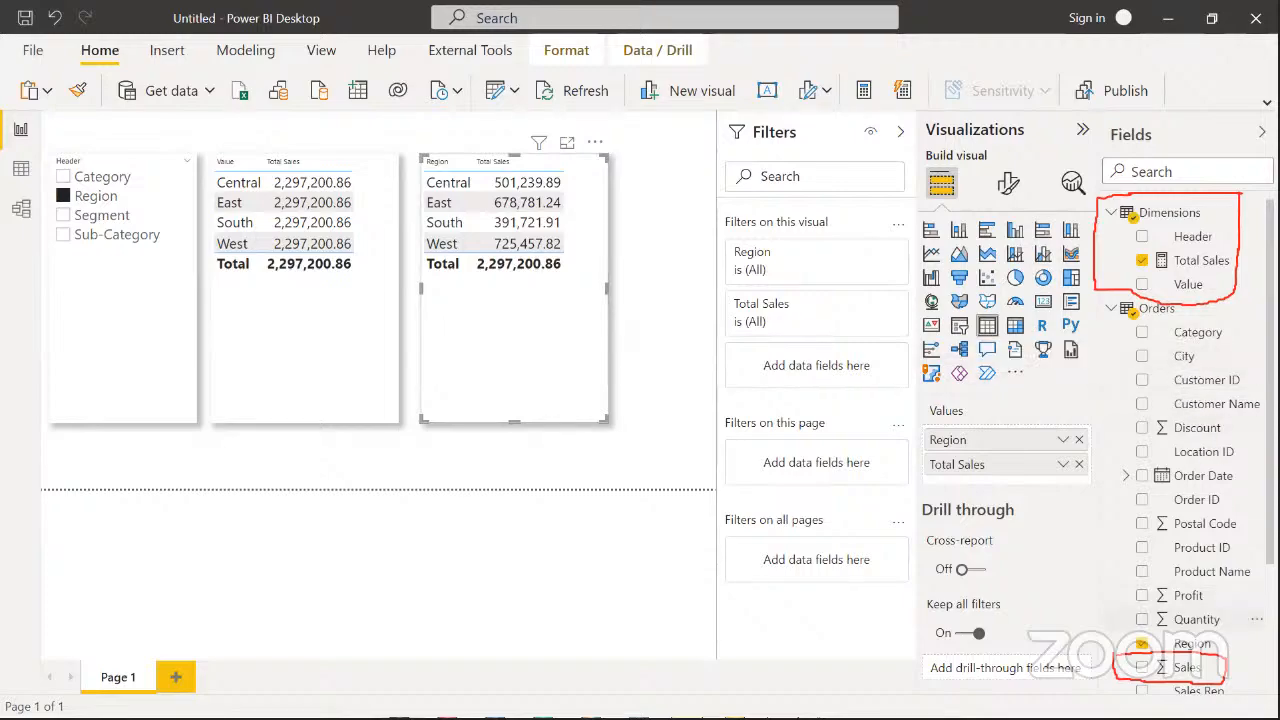
# Compare both tables with Segment, Sub-Category and Region selected in the Header slicer, and show the Total Sales measure's formula
pyautogui.click(299, 340)
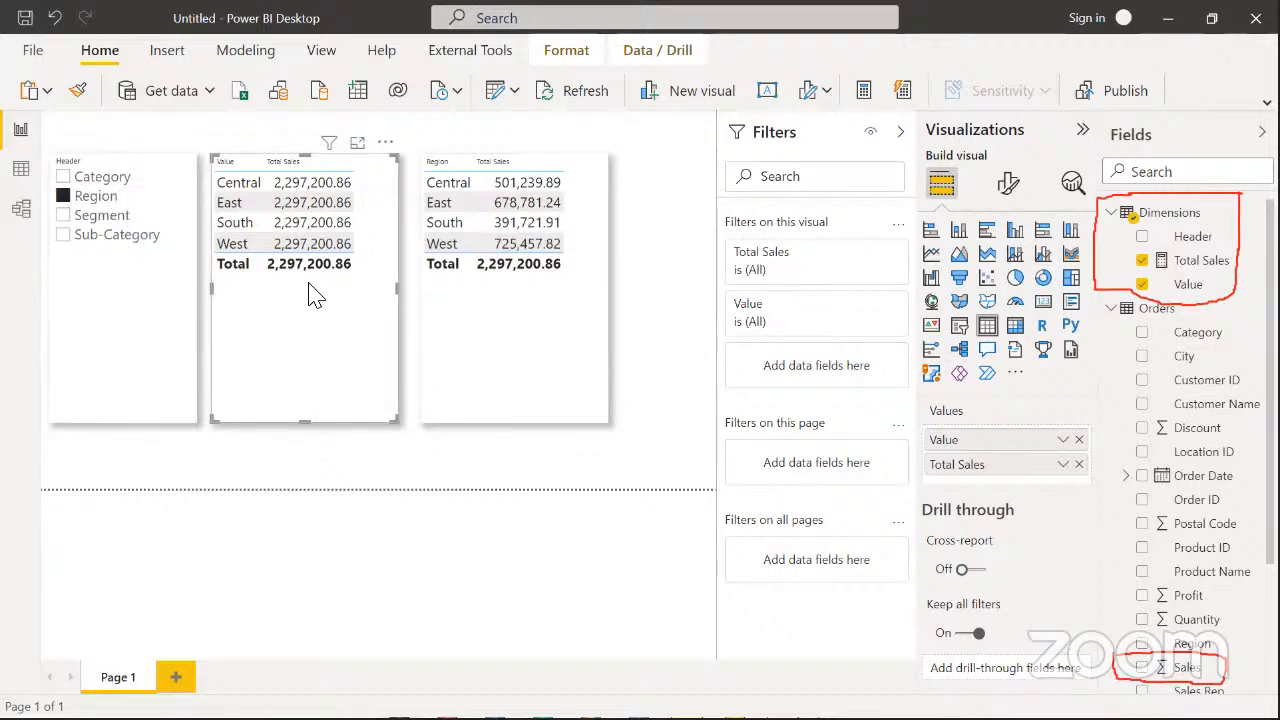
pyautogui.click(93, 220)
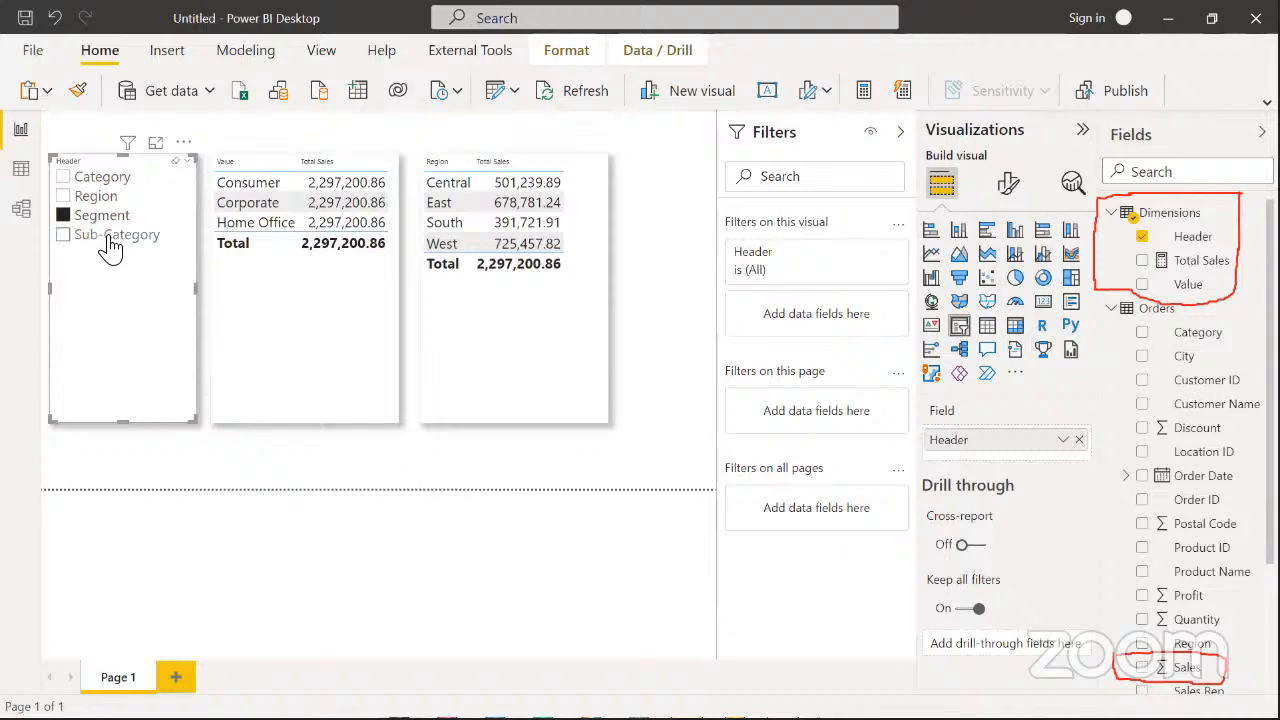
pyautogui.click(112, 240)
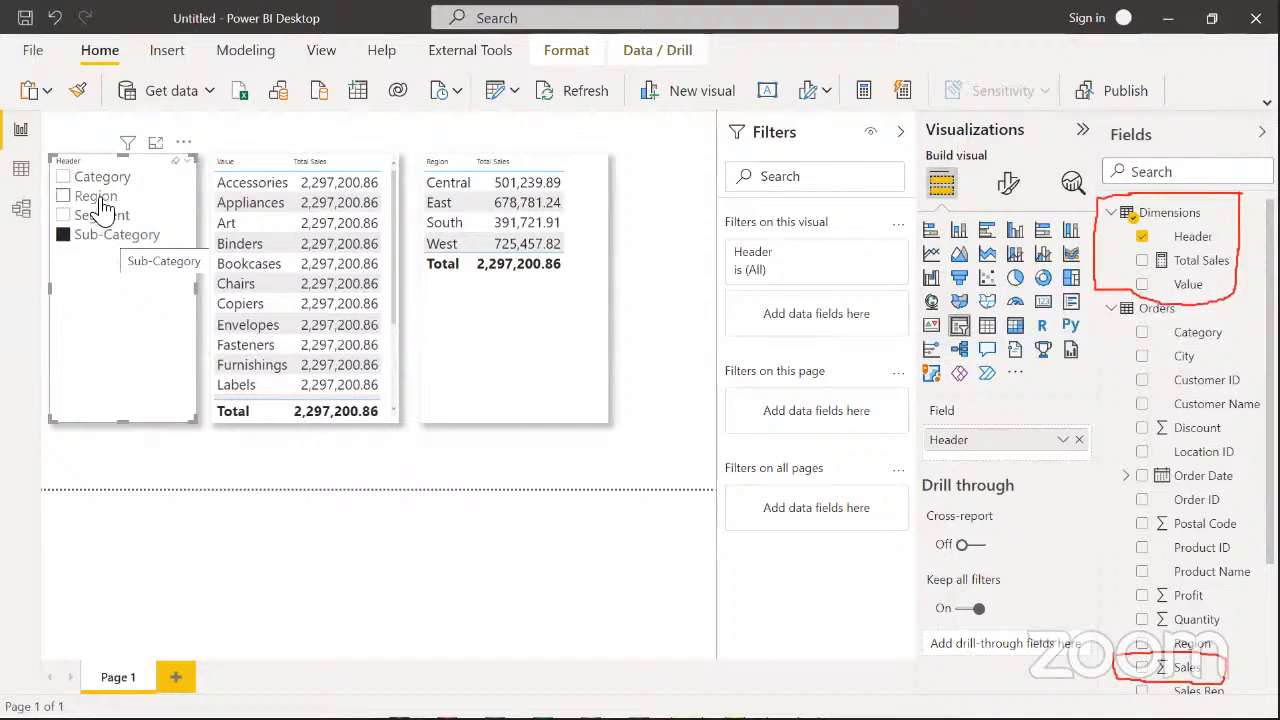
pyautogui.click(96, 197)
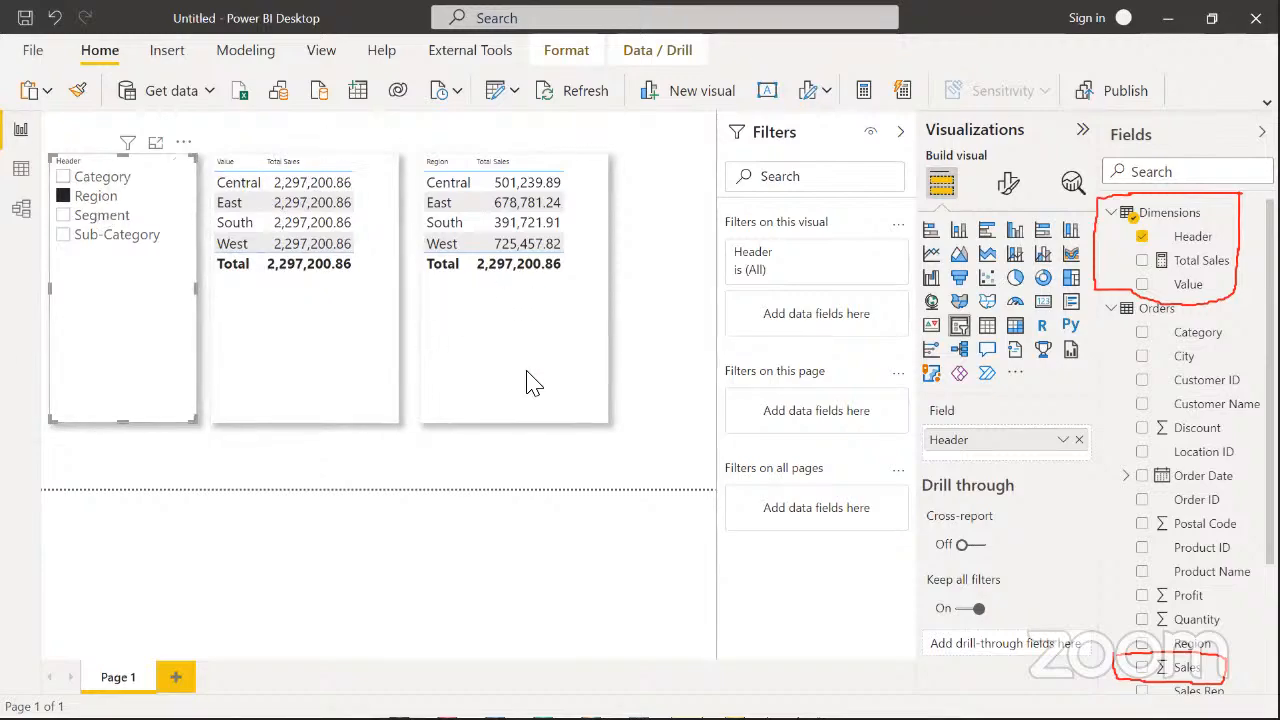
pyautogui.click(1195, 262)
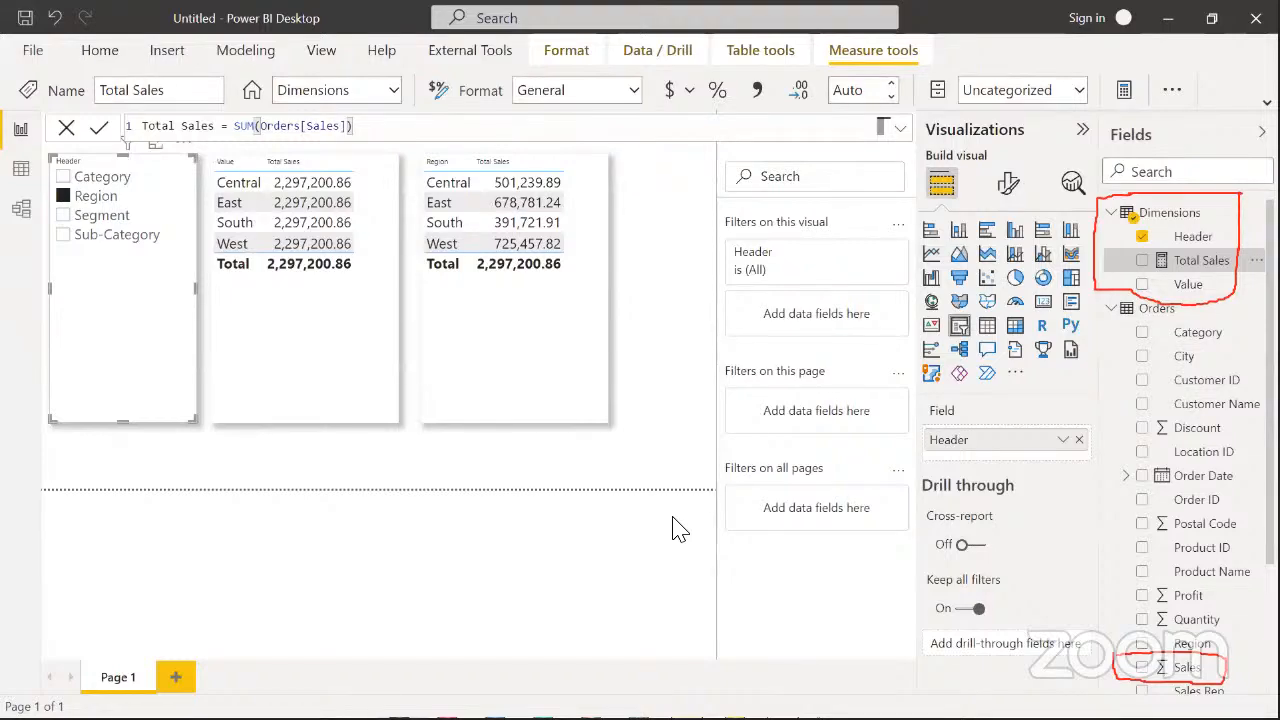
# Switch to Microsoft Whiteboard and erase the handwritten list of Region, Segment, Category and Sub-Cat beside the slicers note
pyautogui.hotkey('alt', 'Tab')
pyautogui.hotkey('alt', 'Tab')
pyautogui.hotkey('alt', 'Tab')
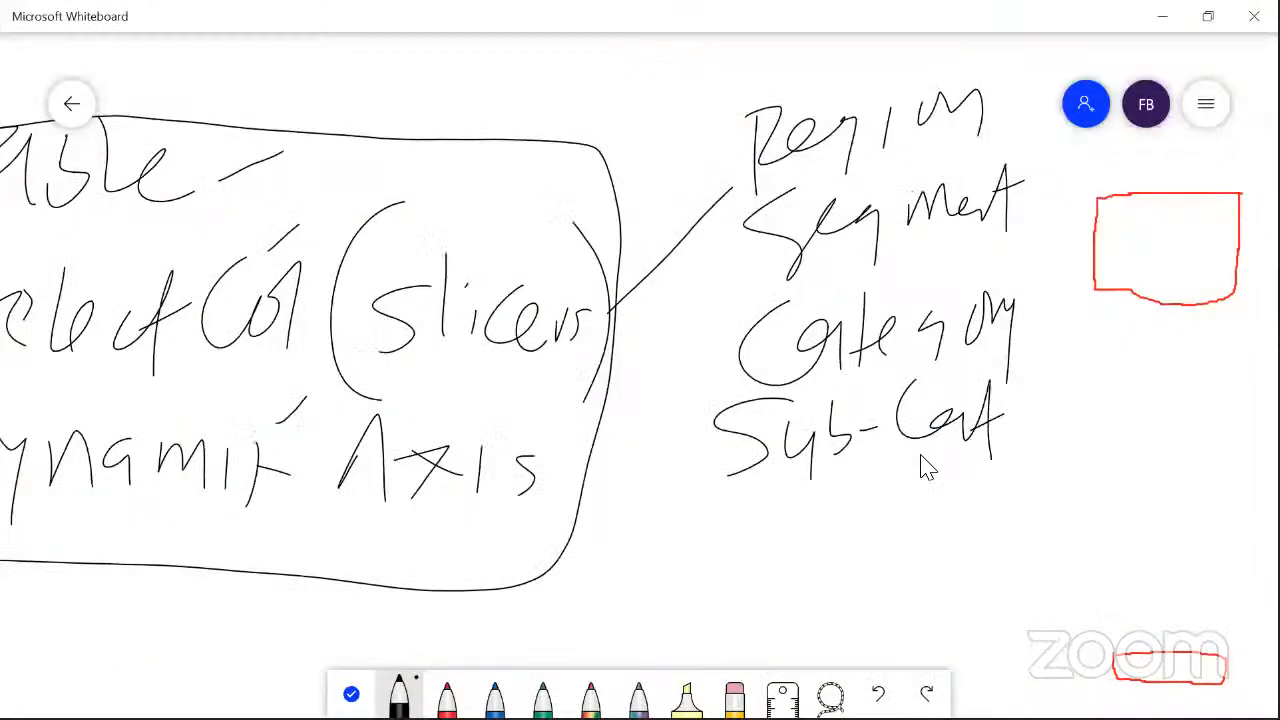
pyautogui.hotkey('alt', 'x')
pyautogui.hotkey('alt', 'x')
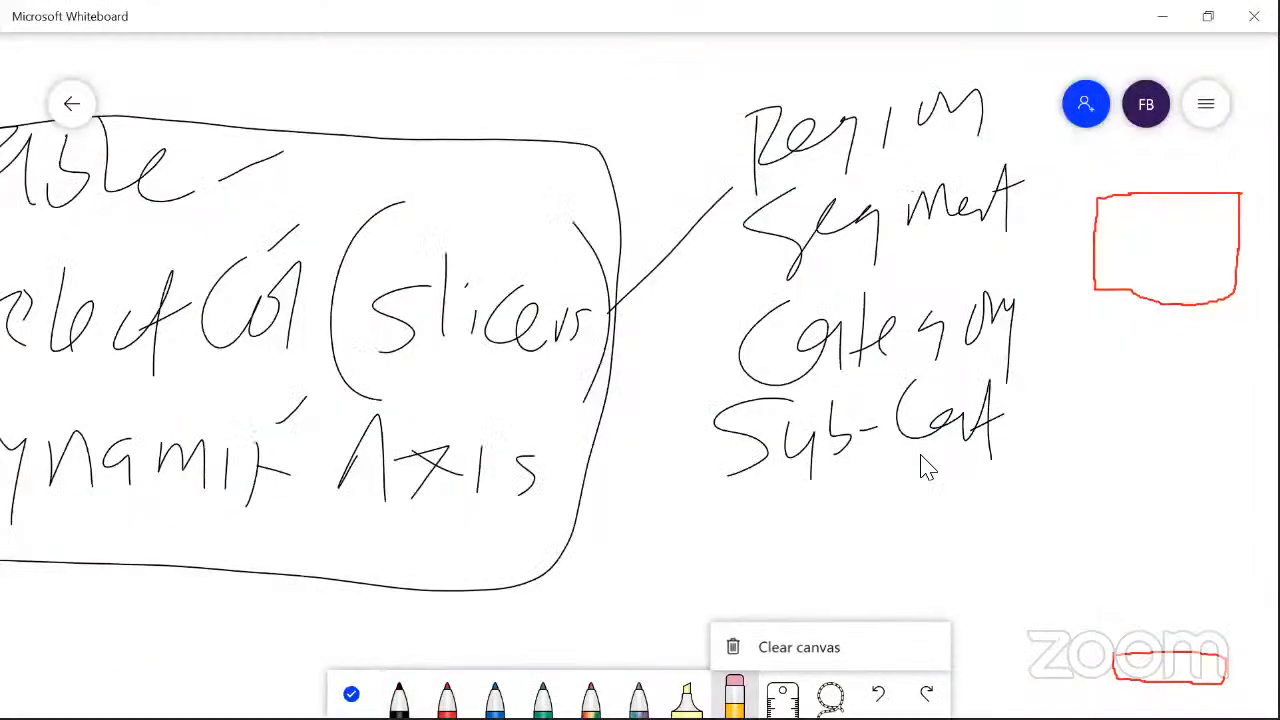
pyautogui.moveTo(1010, 372)
pyautogui.mouseDown()
pyautogui.moveTo(971, 429)
pyautogui.moveTo(857, 414)
pyautogui.moveTo(940, 310)
pyautogui.moveTo(757, 309)
pyautogui.moveTo(1014, 423)
pyautogui.moveTo(995, 455)
pyautogui.mouseUp()
# Handwrite TREATAS with the black pen in the cleared area beside the slicers note
pyautogui.click(399, 697)
pyautogui.moveTo(818, 312); pyautogui.dragTo(797, 461)
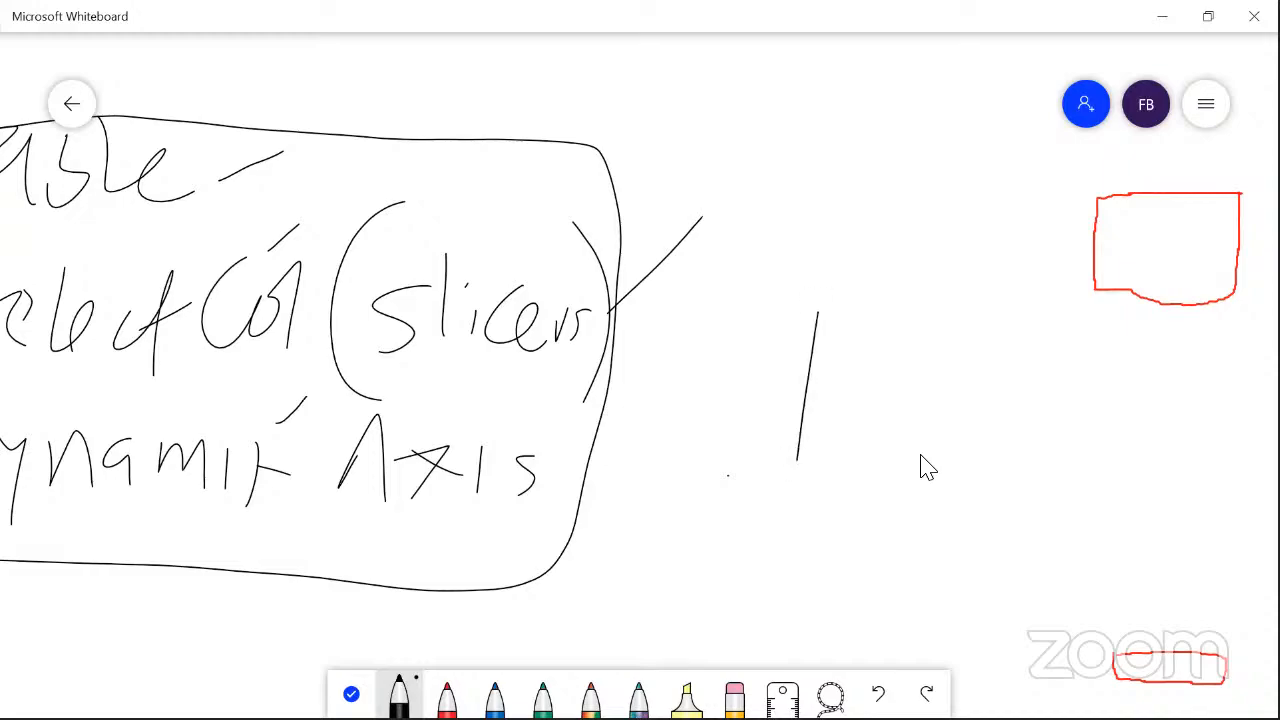
pyautogui.moveTo(750, 303); pyautogui.dragTo(858, 253)
pyautogui.moveTo(872, 339); pyautogui.dragTo(863, 461)
pyautogui.moveTo(870, 312)
pyautogui.mouseDown()
pyautogui.moveTo(903, 330)
pyautogui.moveTo(940, 426)
pyautogui.mouseUp()
pyautogui.moveTo(975, 308)
pyautogui.mouseDown()
pyautogui.moveTo(966, 332)
pyautogui.moveTo(1018, 415)
pyautogui.mouseUp()
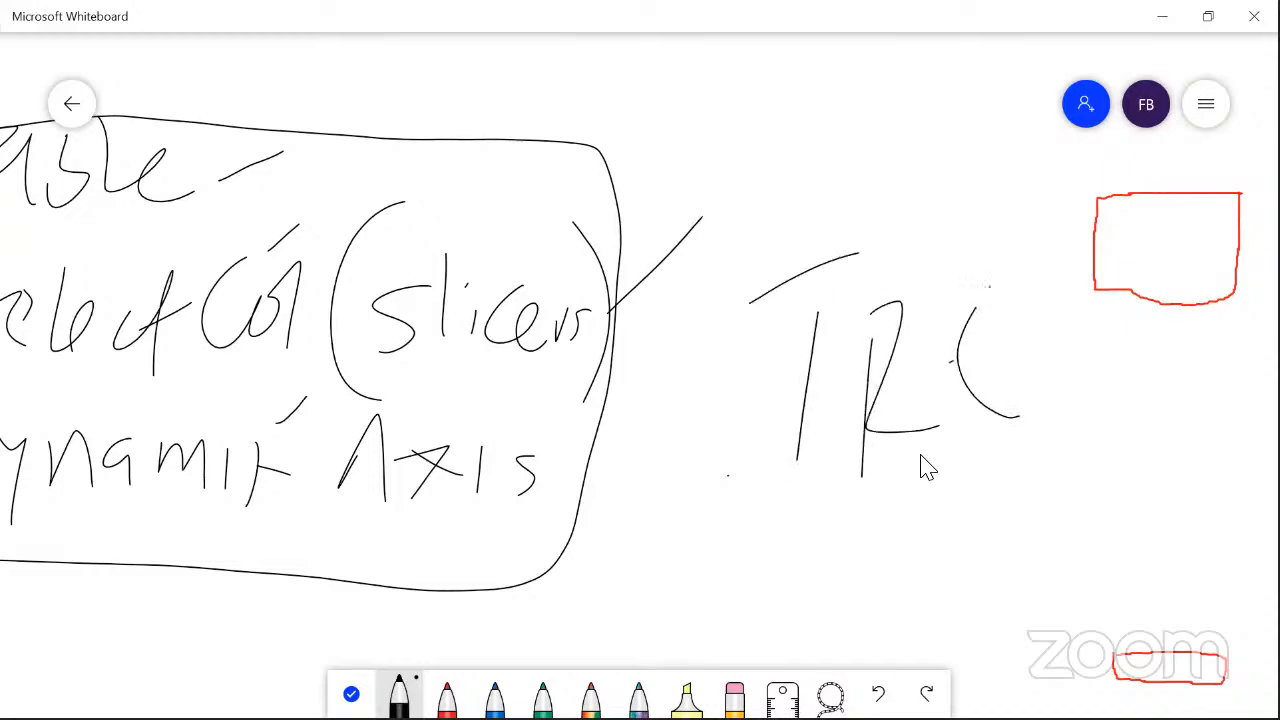
pyautogui.moveTo(1026, 312)
pyautogui.mouseDown()
pyautogui.moveTo(995, 405)
pyautogui.moveTo(1040, 418)
pyautogui.mouseUp()
pyautogui.moveTo(1012, 392); pyautogui.dragTo(1068, 368)
pyautogui.moveTo(1068, 416); pyautogui.dragTo(1068, 434)
pyautogui.moveTo(1038, 318); pyautogui.dragTo(1104, 282)
pyautogui.moveTo(1136, 346); pyautogui.dragTo(1096, 448)
pyautogui.moveTo(1098, 446)
pyautogui.mouseDown()
pyautogui.moveTo(1160, 314)
pyautogui.moveTo(1168, 462)
pyautogui.mouseUp()
pyautogui.moveTo(1118, 398)
pyautogui.mouseDown()
pyautogui.moveTo(1214, 362)
pyautogui.moveTo(1174, 494)
pyautogui.mouseUp()
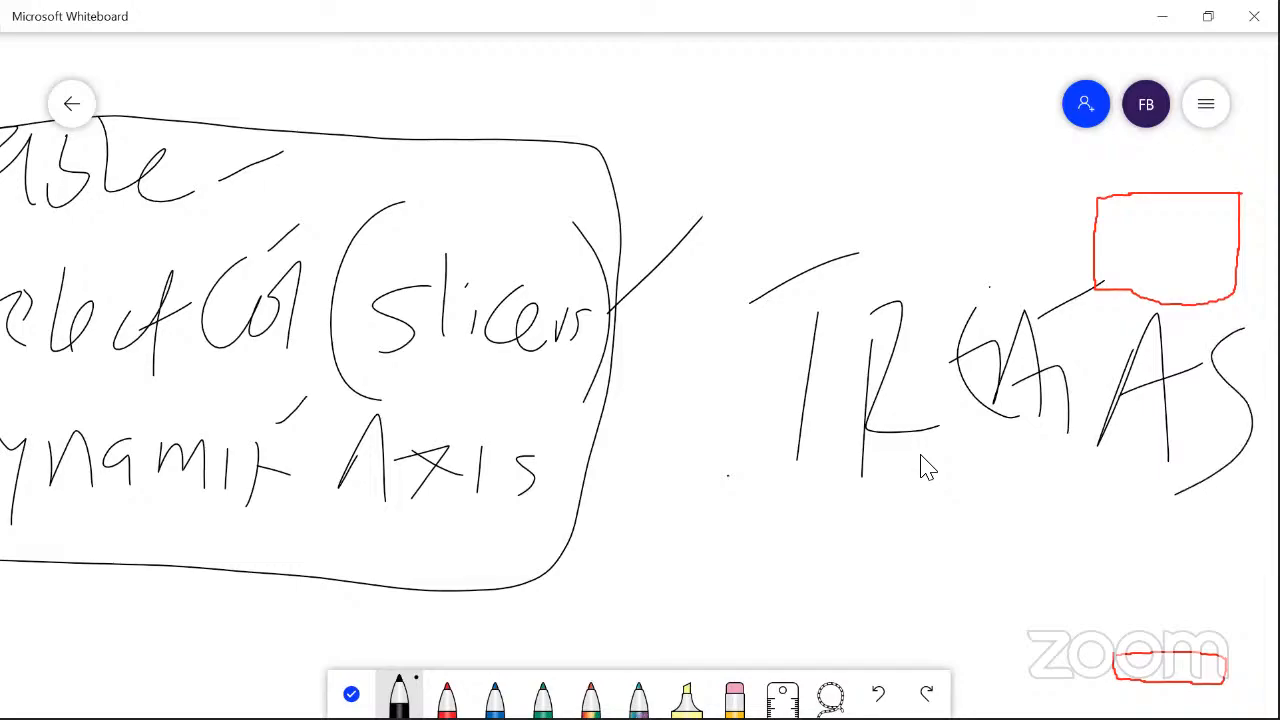
# Switch back to Power BI Desktop, create a measure in the Dimensions table named Mod Sales and start its formula on a new line
pyautogui.hotkey('alt', 'Tab')
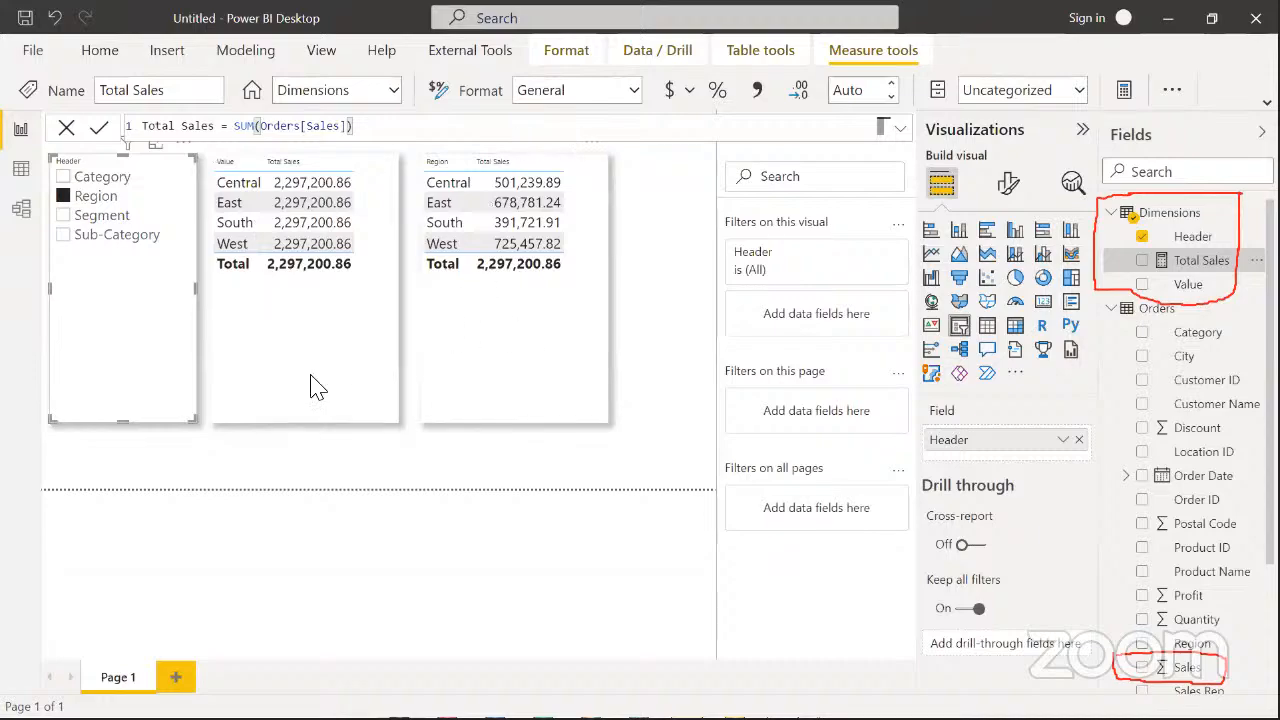
pyautogui.click(320, 372)
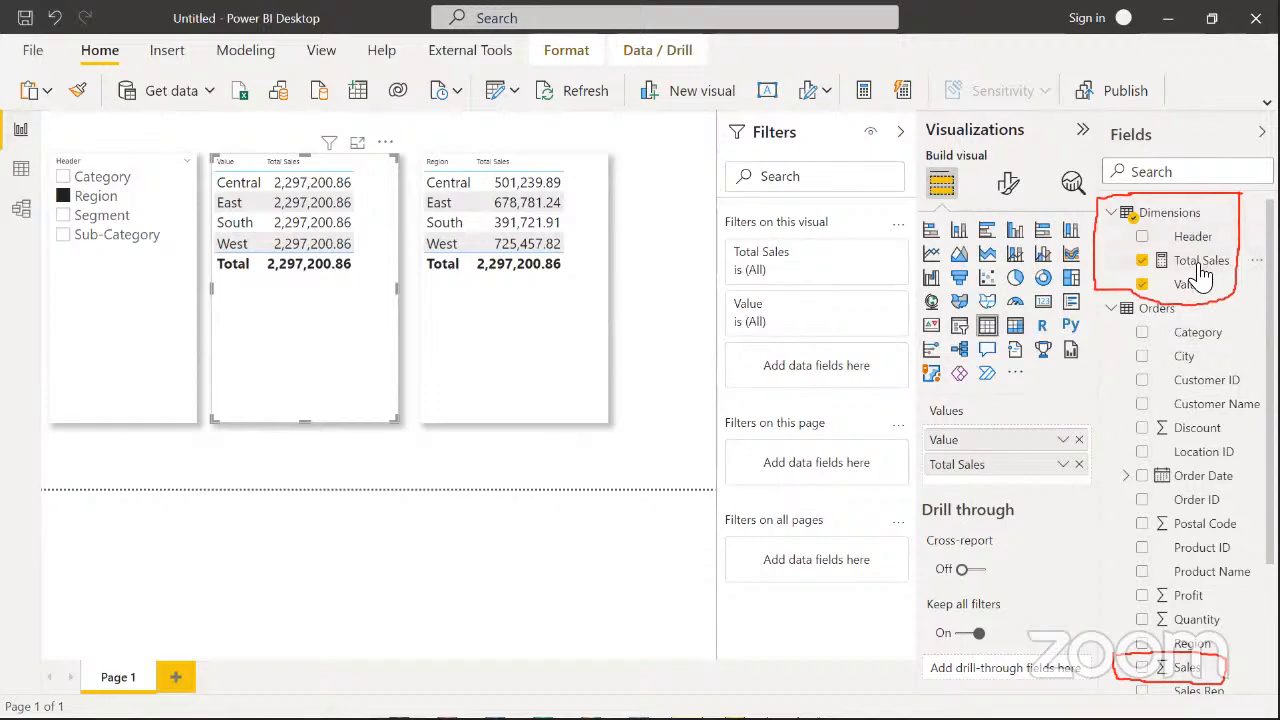
pyautogui.rightClick(1168, 214)
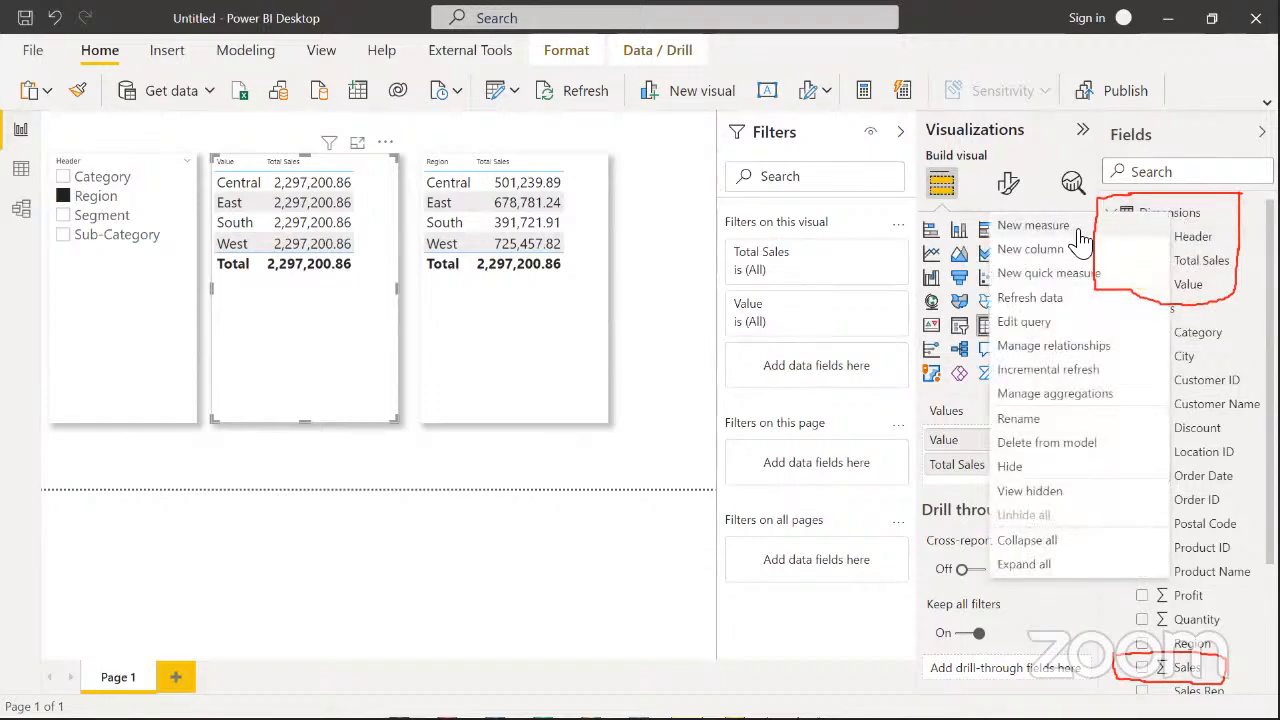
pyautogui.press('Escape')
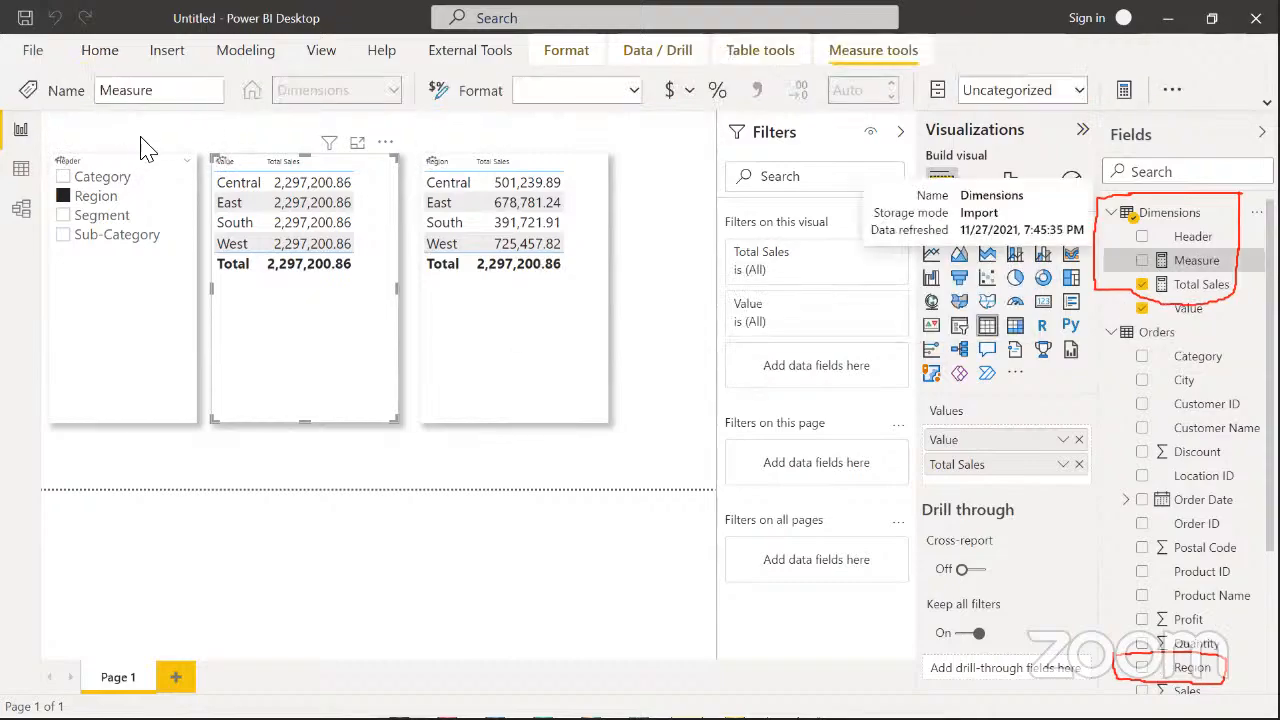
pyautogui.click(192, 128)
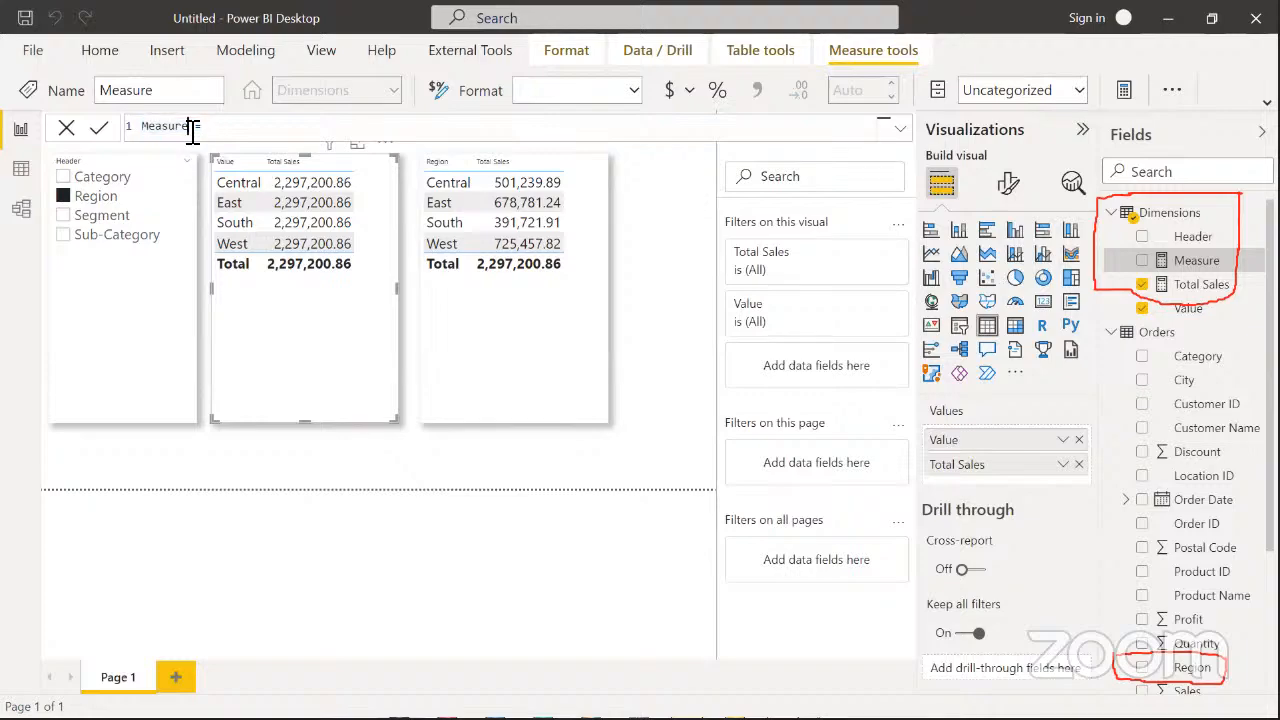
pyautogui.press('BackSpace')
pyautogui.press('BackSpace')
pyautogui.press('BackSpace')
pyautogui.press('BackSpace')
pyautogui.press('BackSpace')
pyautogui.press('BackSpace')
pyautogui.write('od Sales')
pyautogui.hotkey('shift', 'Return')
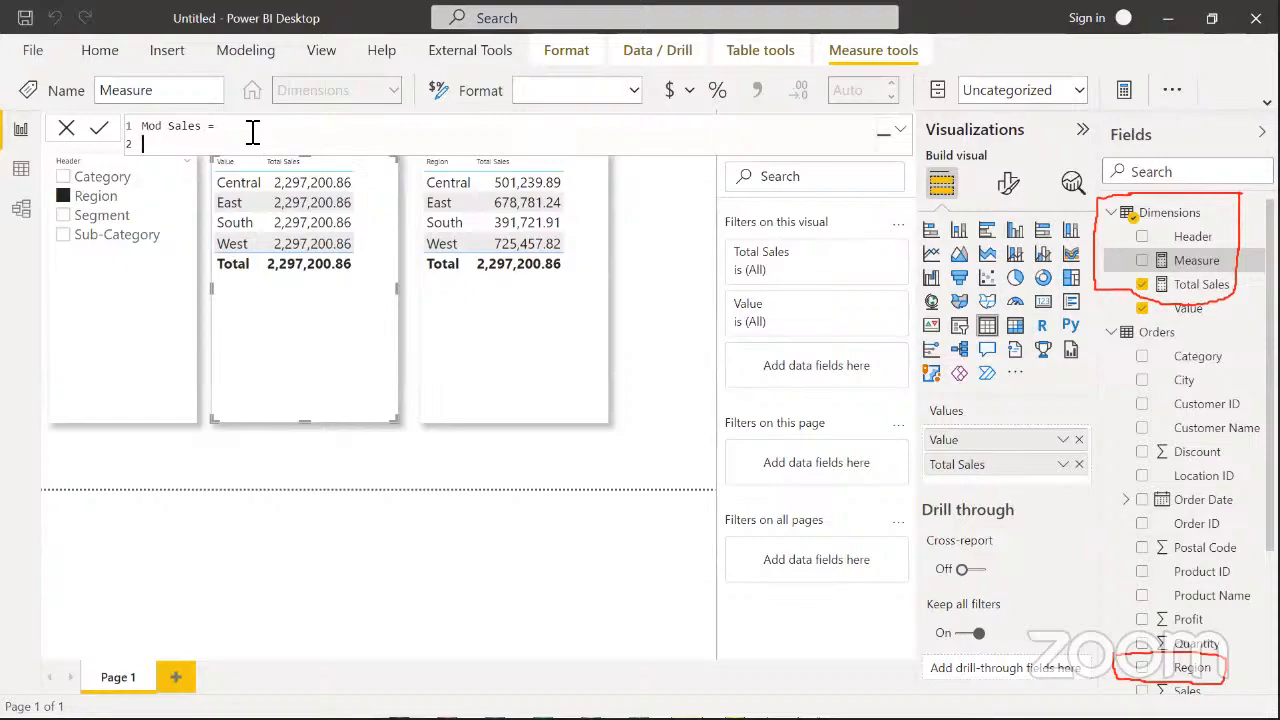
# Begin the Mod Sales formula with CALCULATE([Total Sales], and continue on a new line
pyautogui.write('C')
pyautogui.press('Tab')
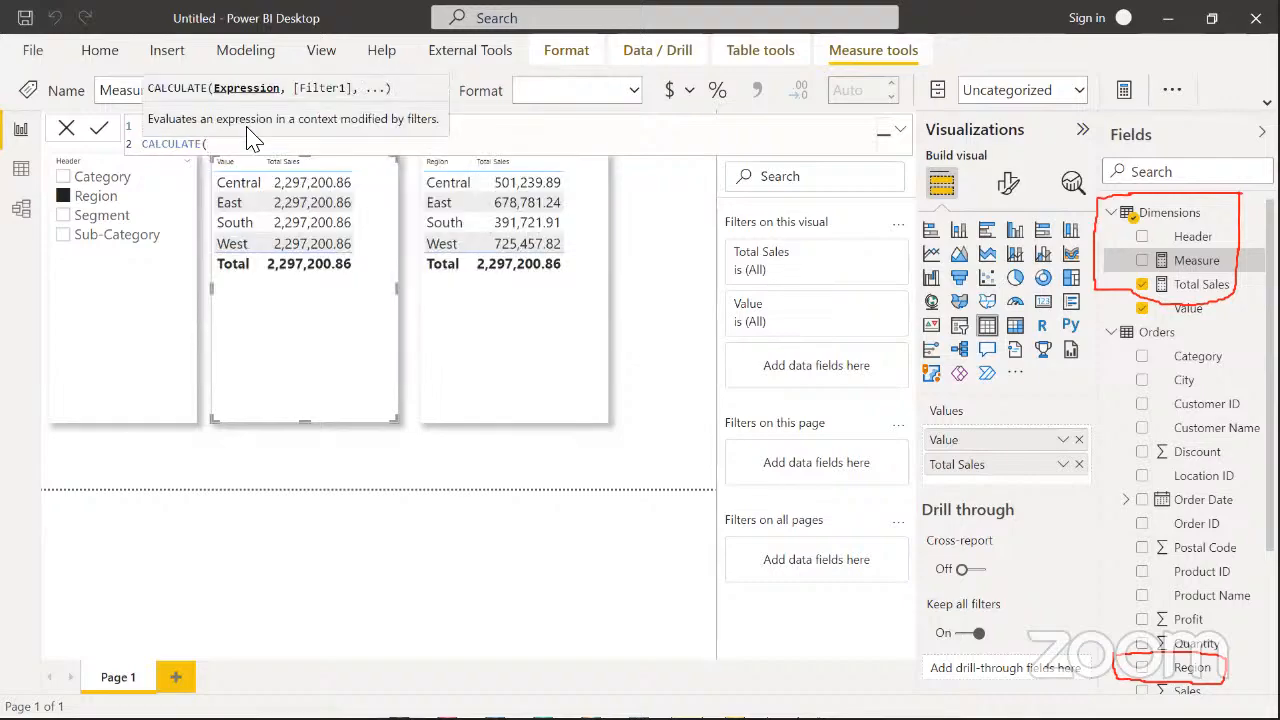
pyautogui.write('[Tot')
pyautogui.press('Tab')
pyautogui.write(',')
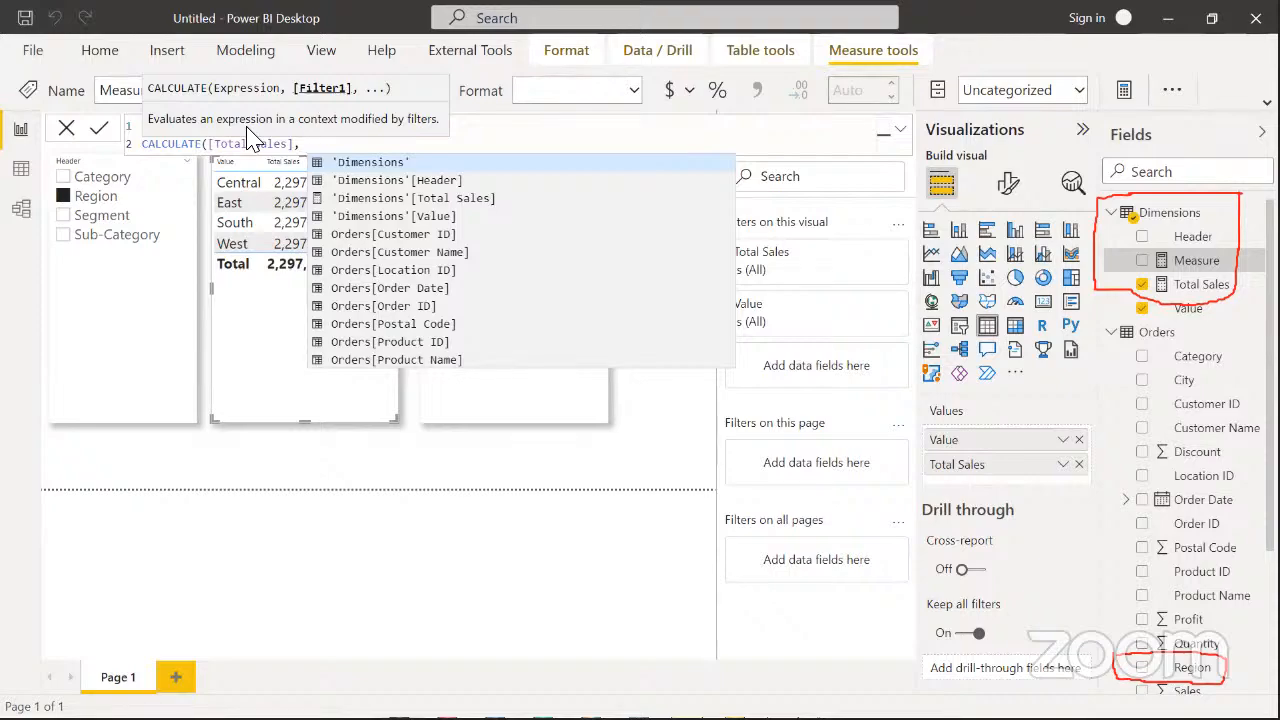
pyautogui.press('BackSpace')
pyautogui.hotkey('shift', 'Return')
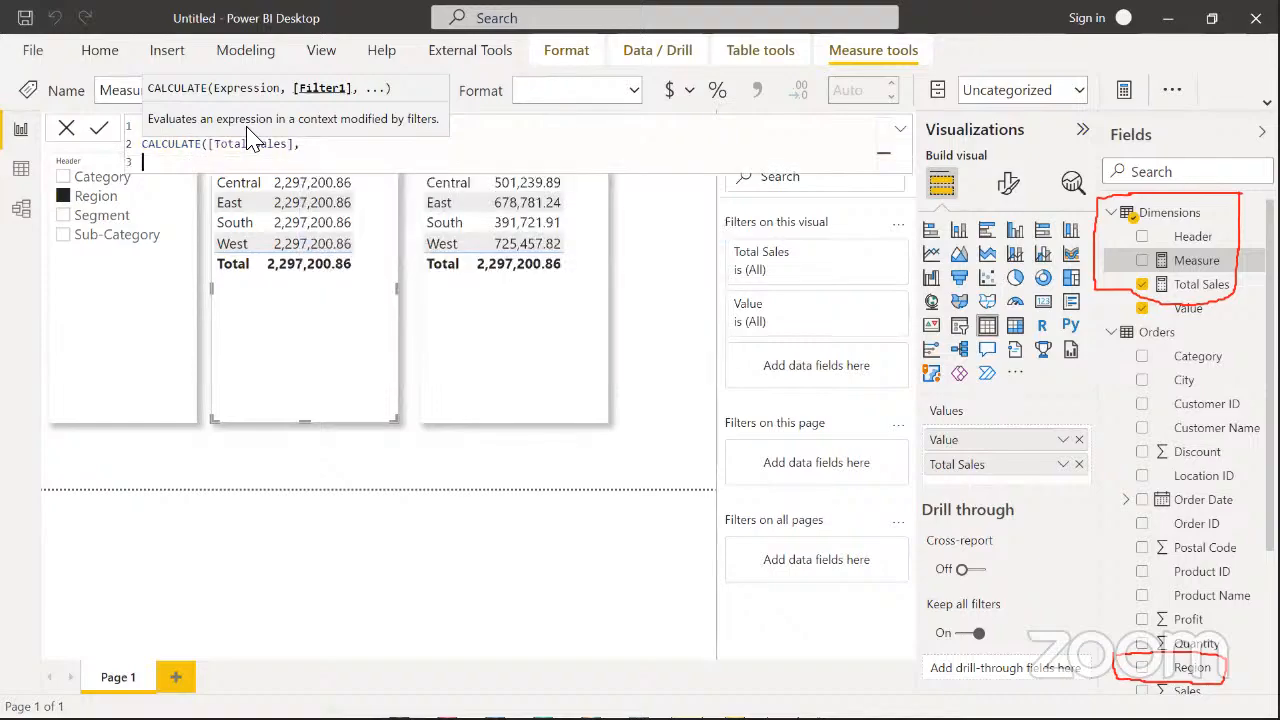
# Add an indented TREATAS filter to the formula with VALUES('Dimensions'[Value]) as its first argument
pyautogui.press('Tab')
pyautogui.press('Tab')
pyautogui.press('Tab')
pyautogui.write('tr')
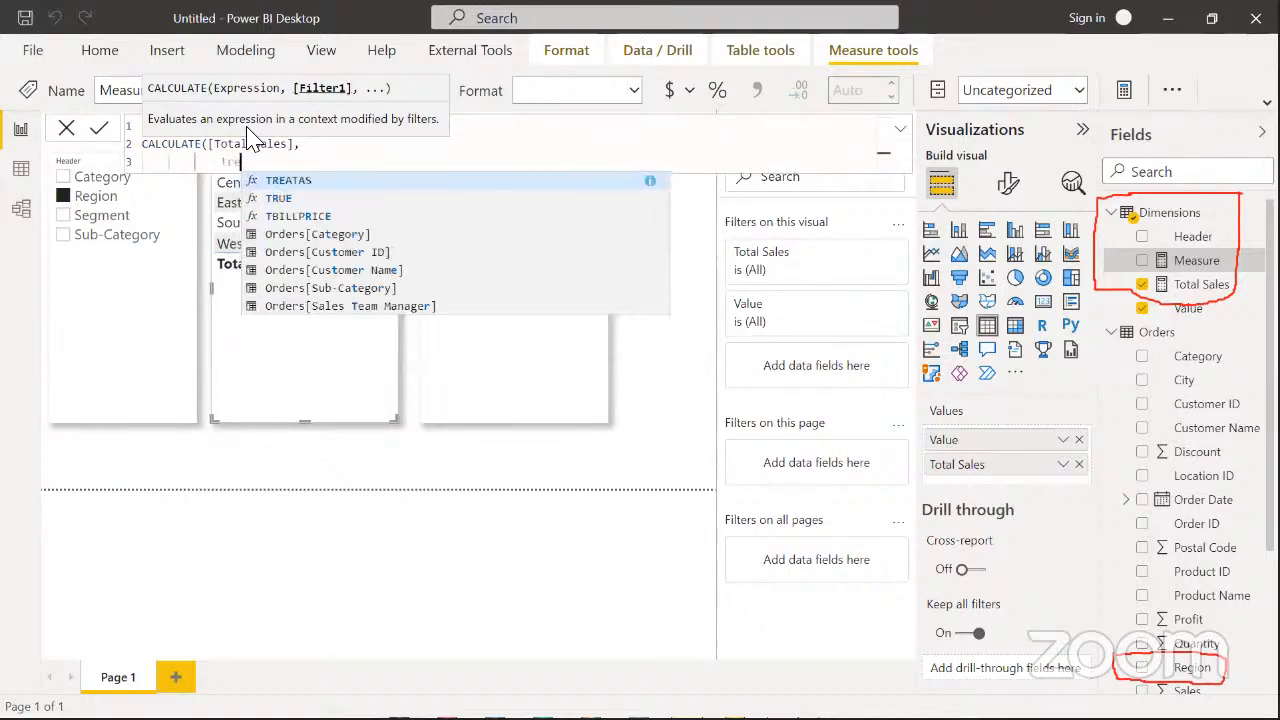
pyautogui.press('Tab')
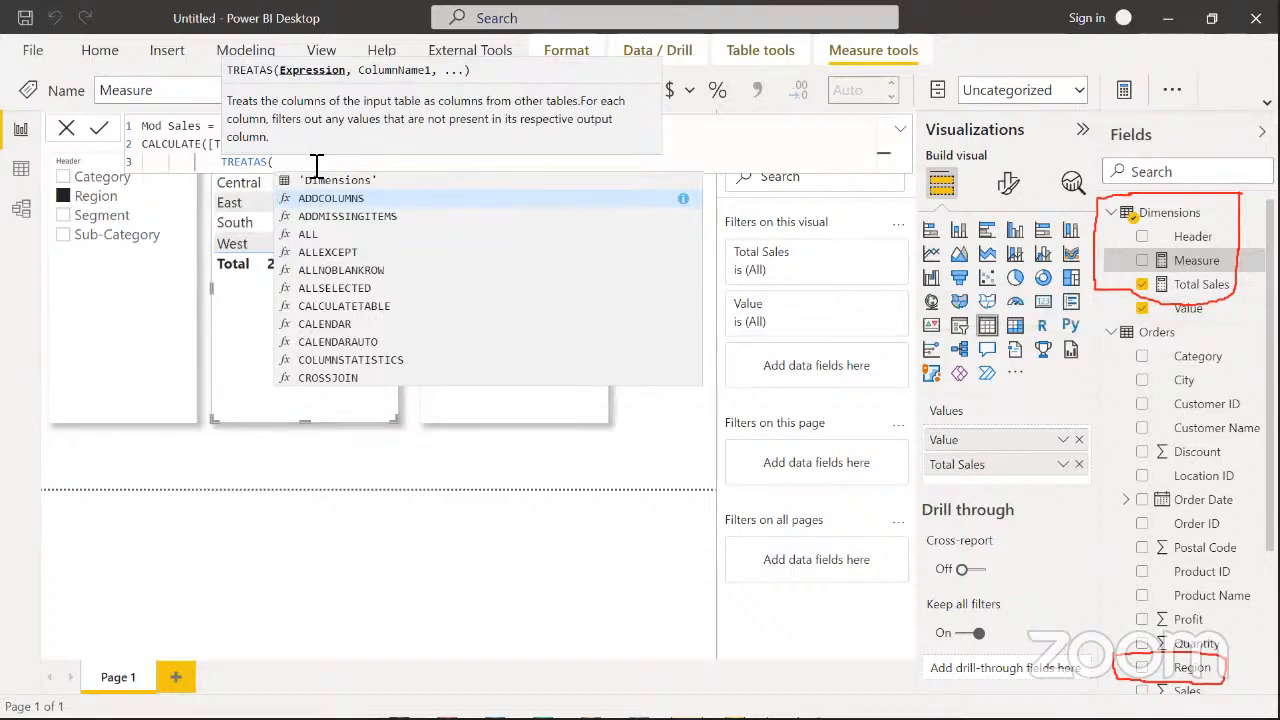
pyautogui.write('valu')
pyautogui.press('Tab')
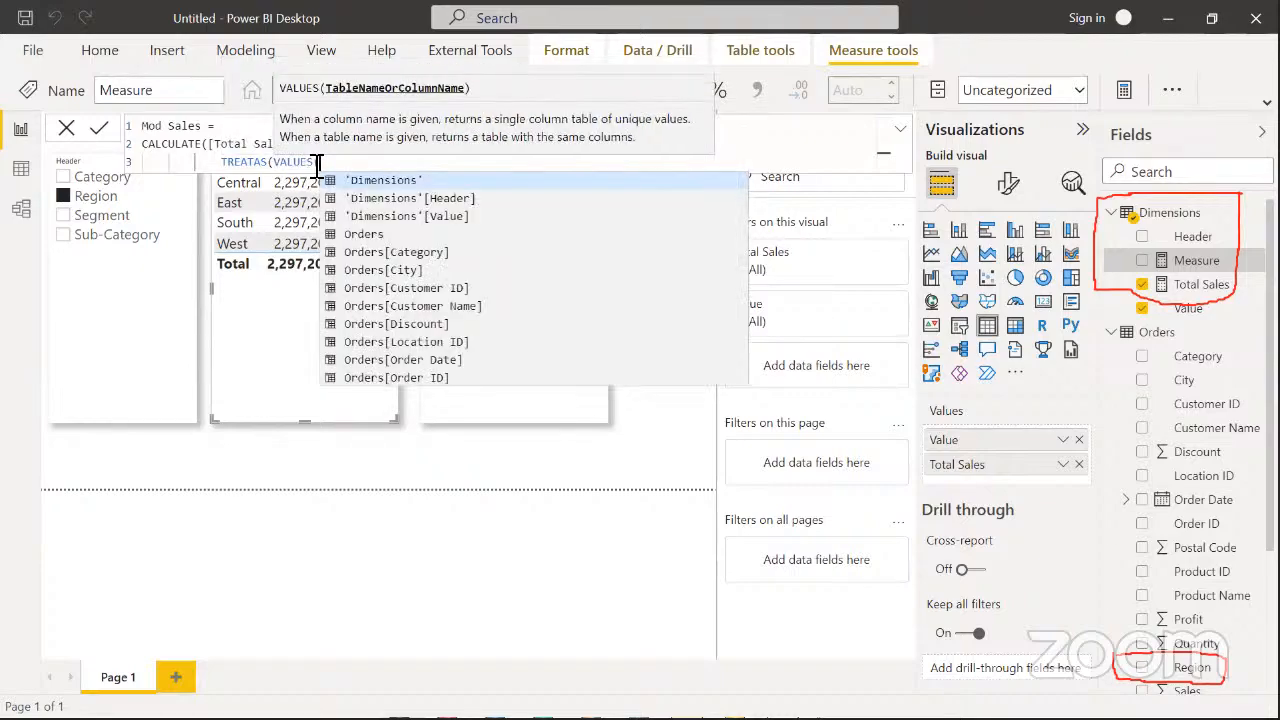
pyautogui.press('Down')
pyautogui.press('Down')
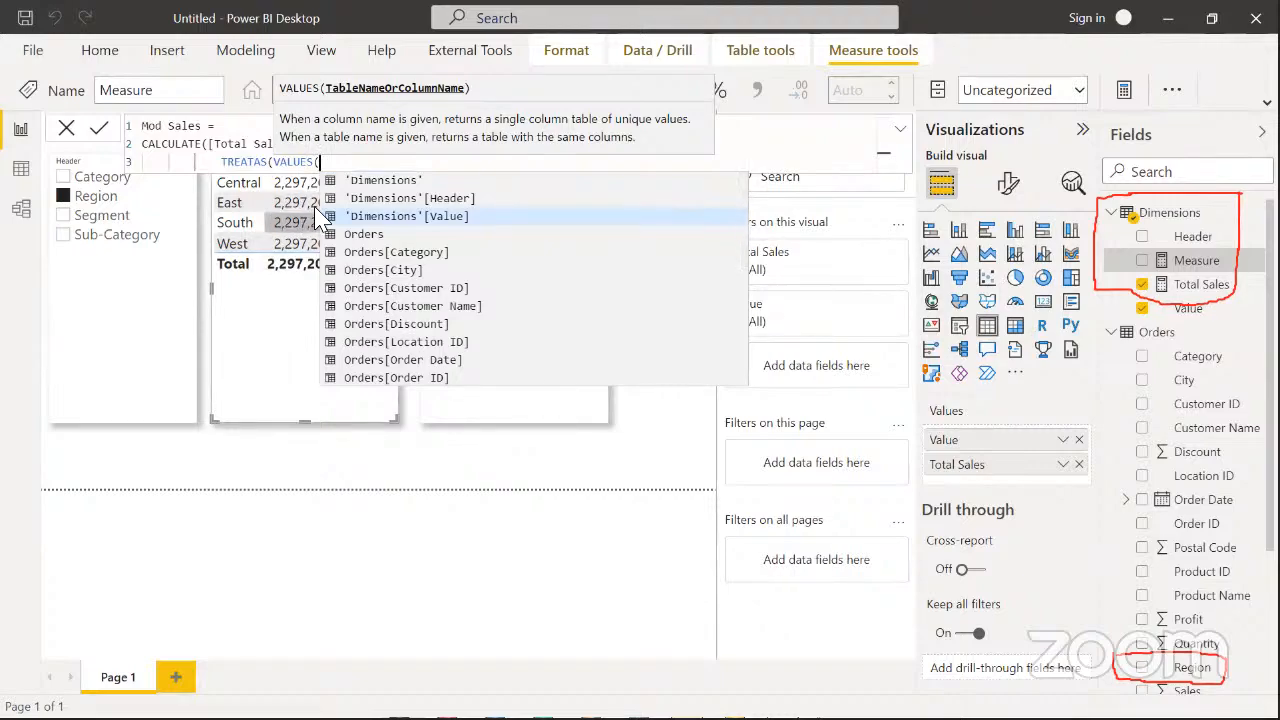
pyautogui.click(406, 222)
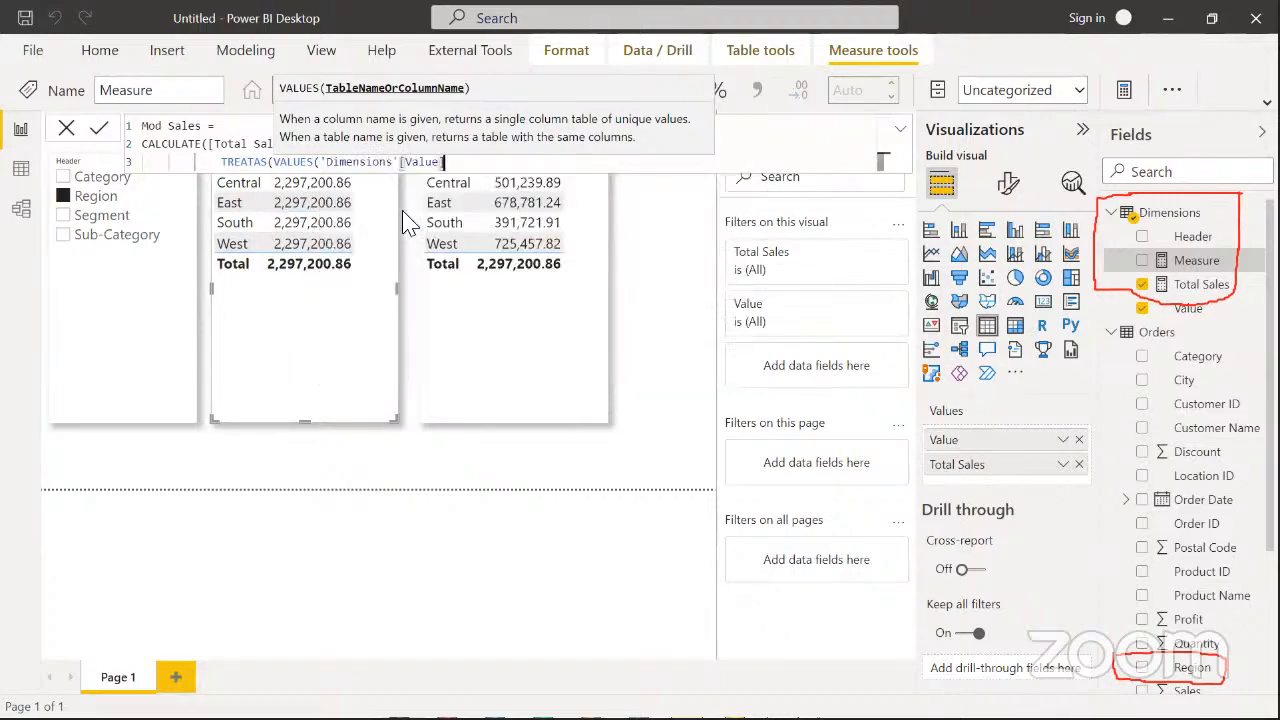
pyautogui.write(')')
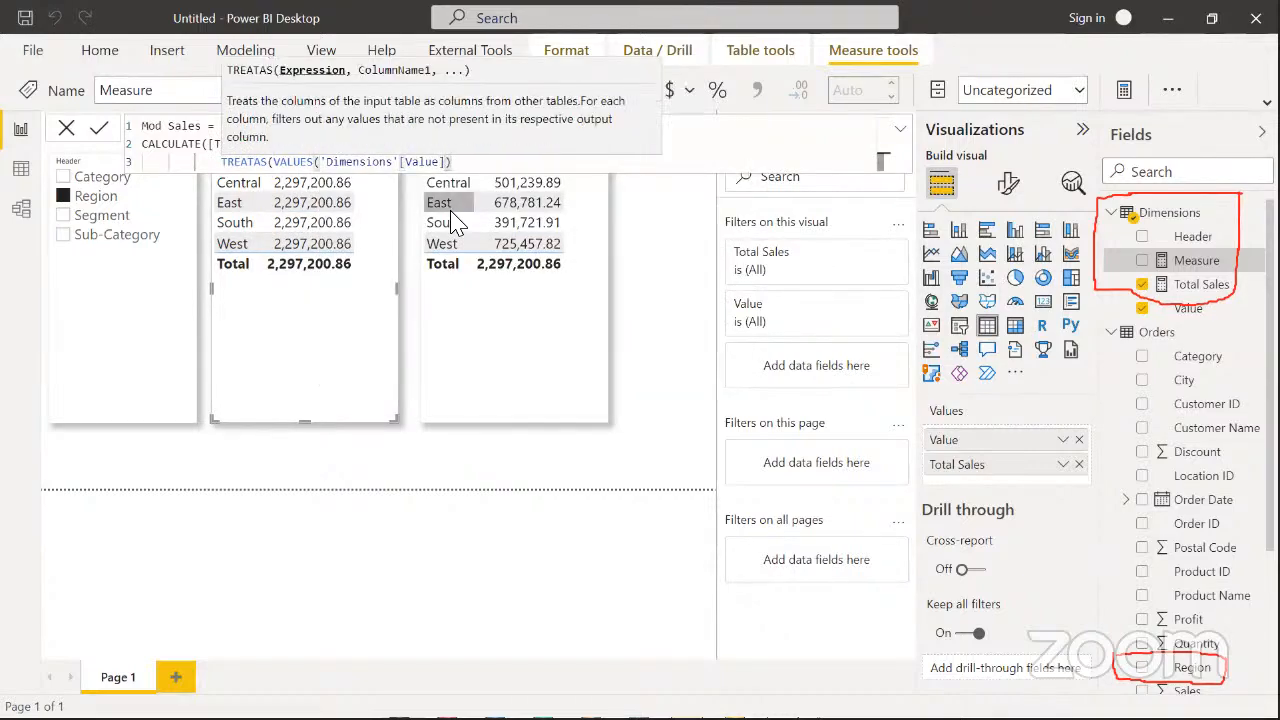
pyautogui.write(', ')
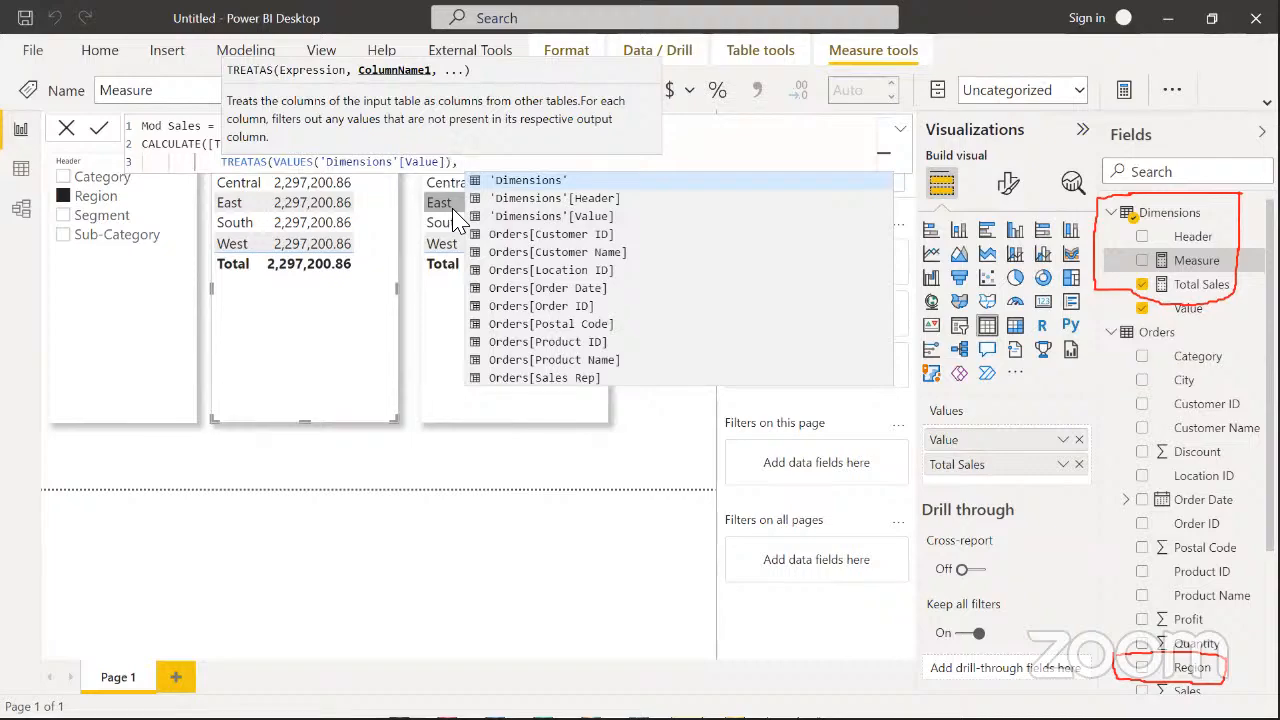
# Complete TREATAS with Orders[Region], close CALCULATE on its own indented line and commit the Mod Sales measure
pyautogui.write('regio')
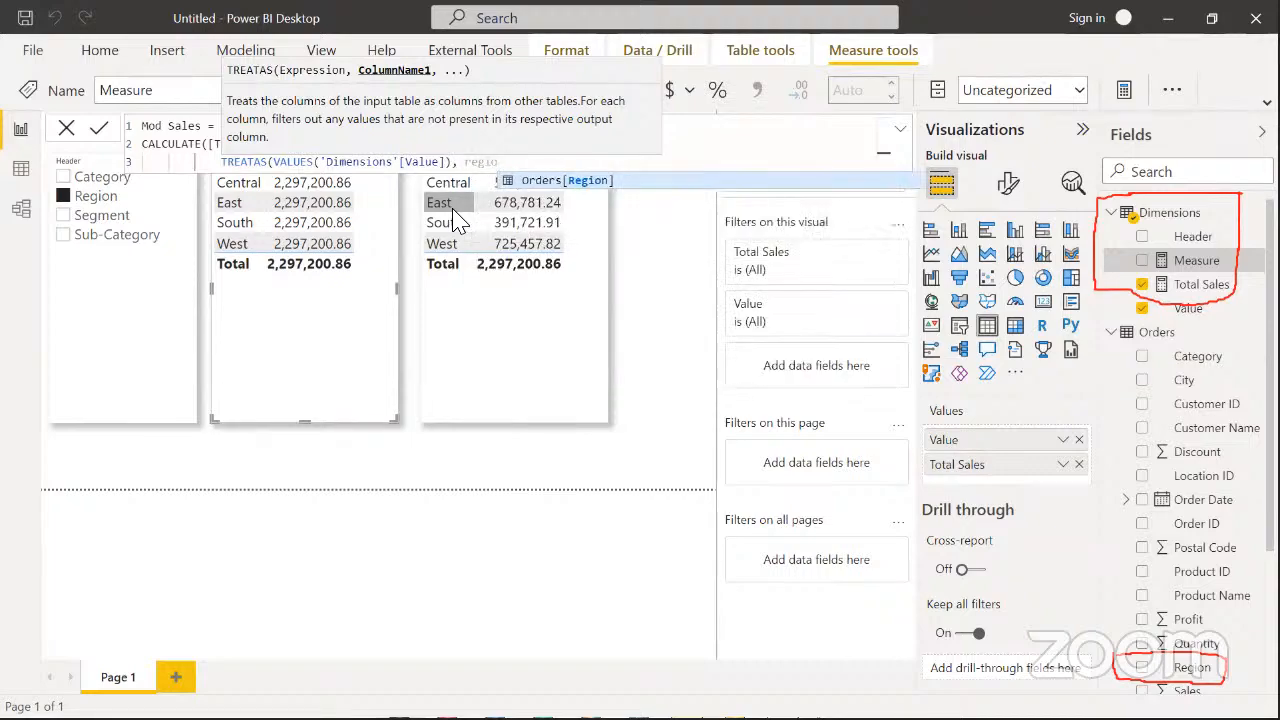
pyautogui.press('Tab')
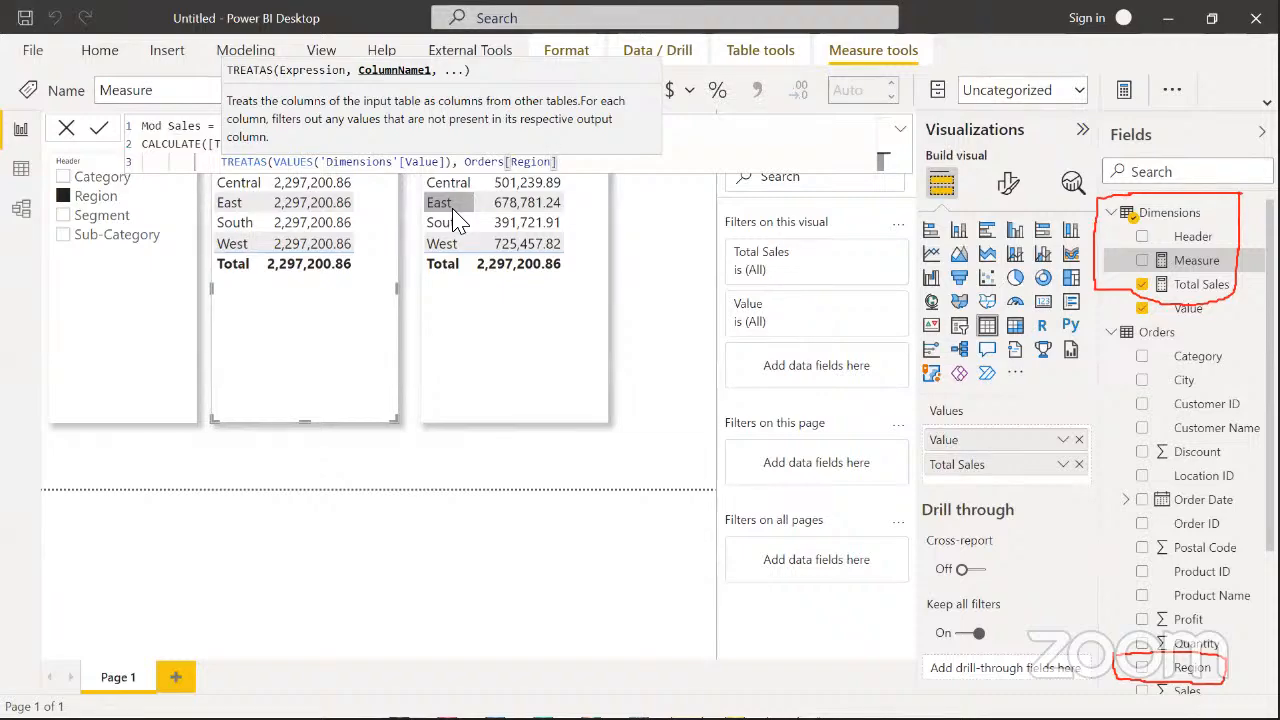
pyautogui.write(')')
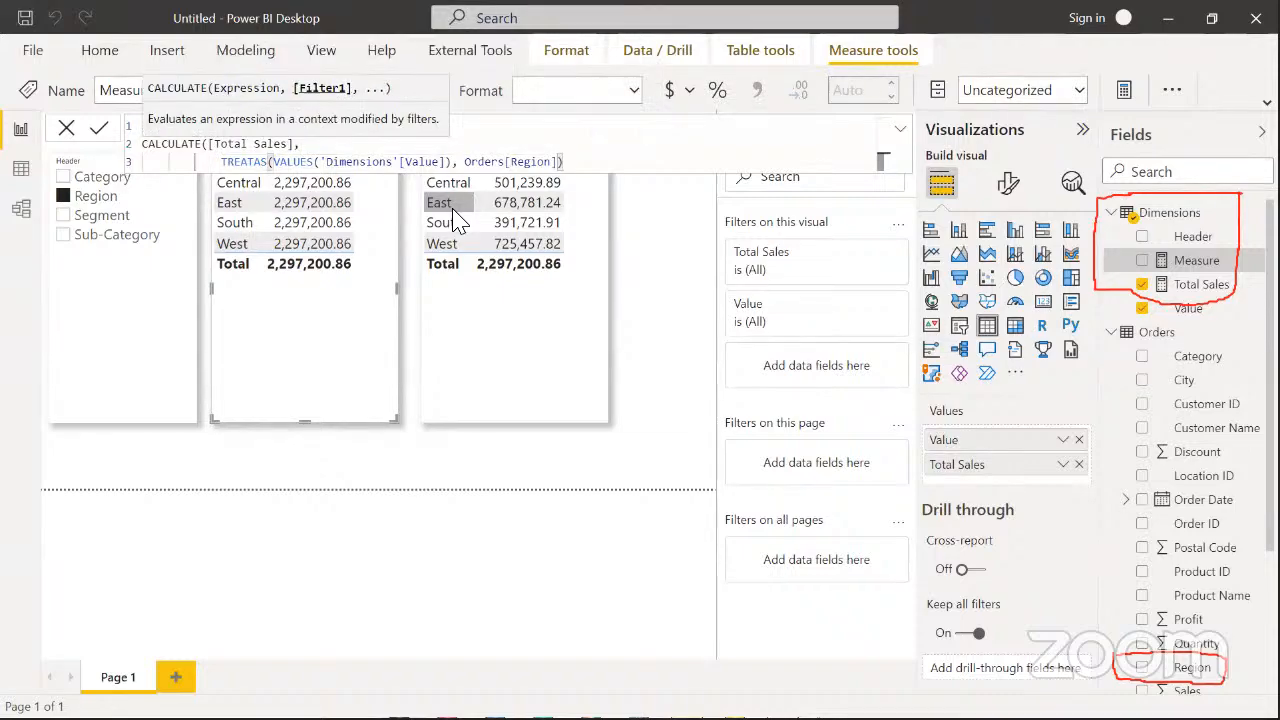
pyautogui.hotkey('shift', 'Return')
pyautogui.write(')')
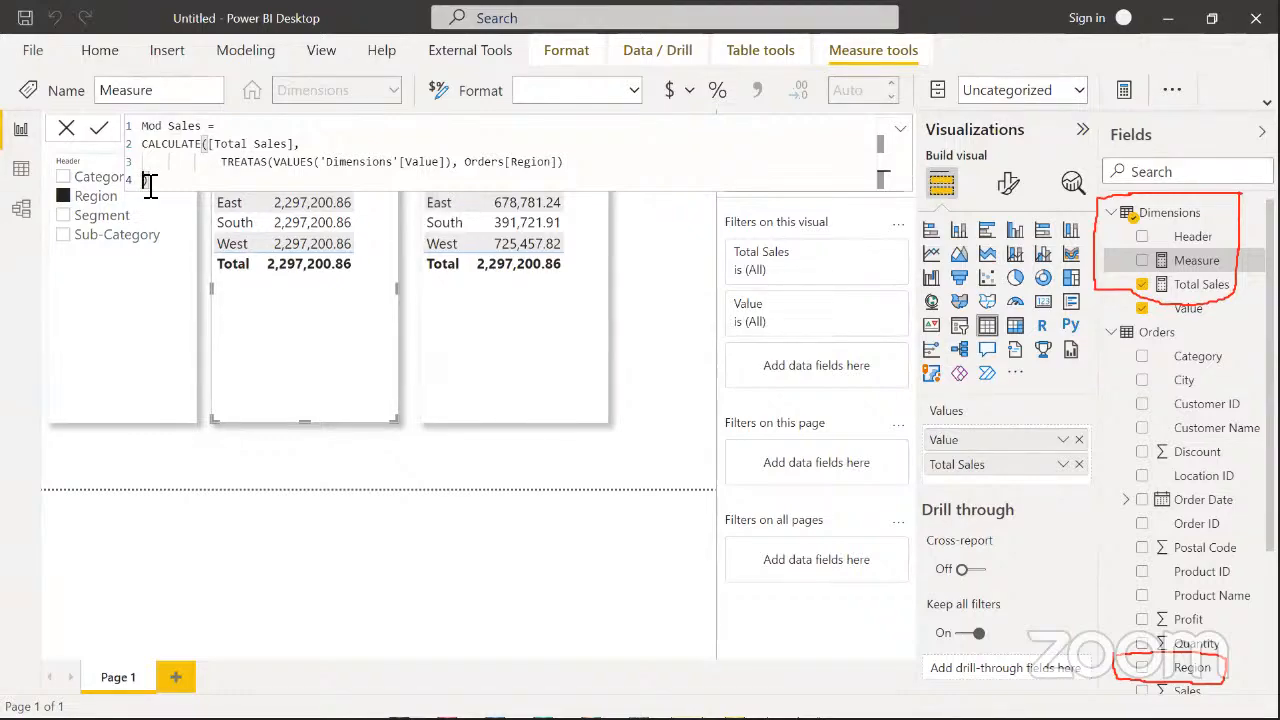
pyautogui.press('Tab')
pyautogui.press('Tab')
pyautogui.click(99, 130)
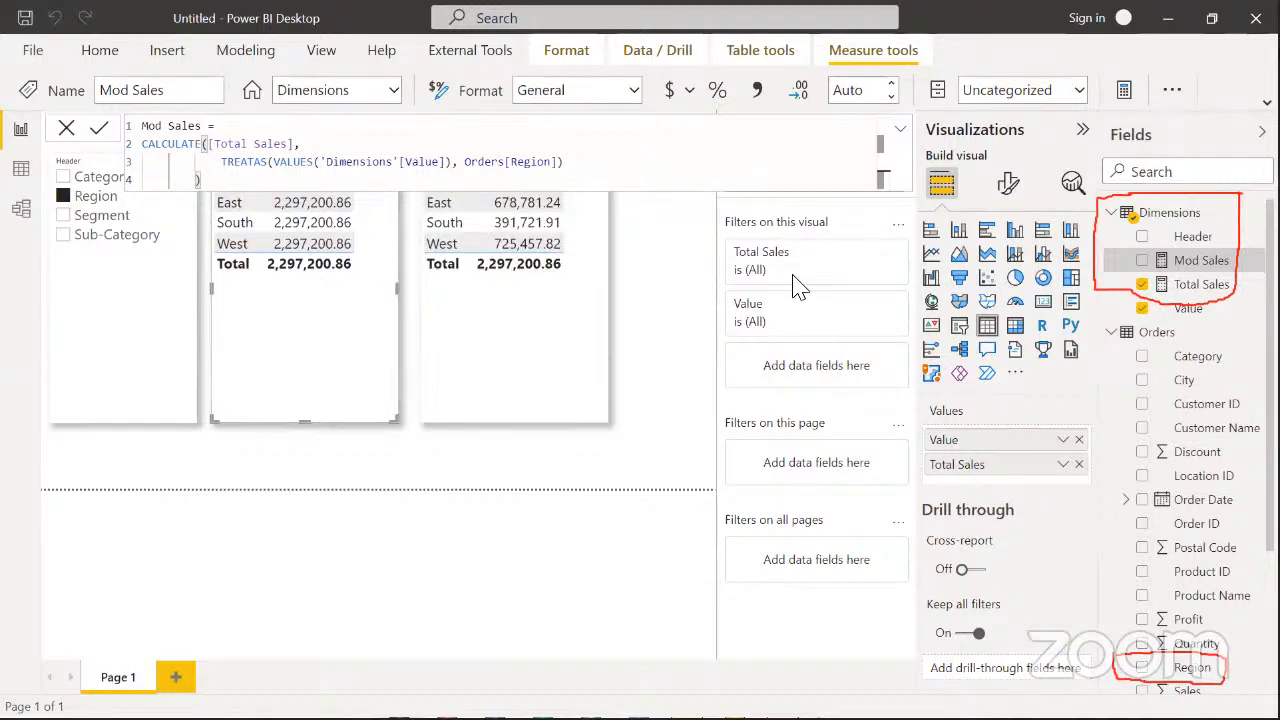
# Add Mod Sales to the Value table visual, making room by moving the Region table away and widening the Value table
pyautogui.click(1143, 261)
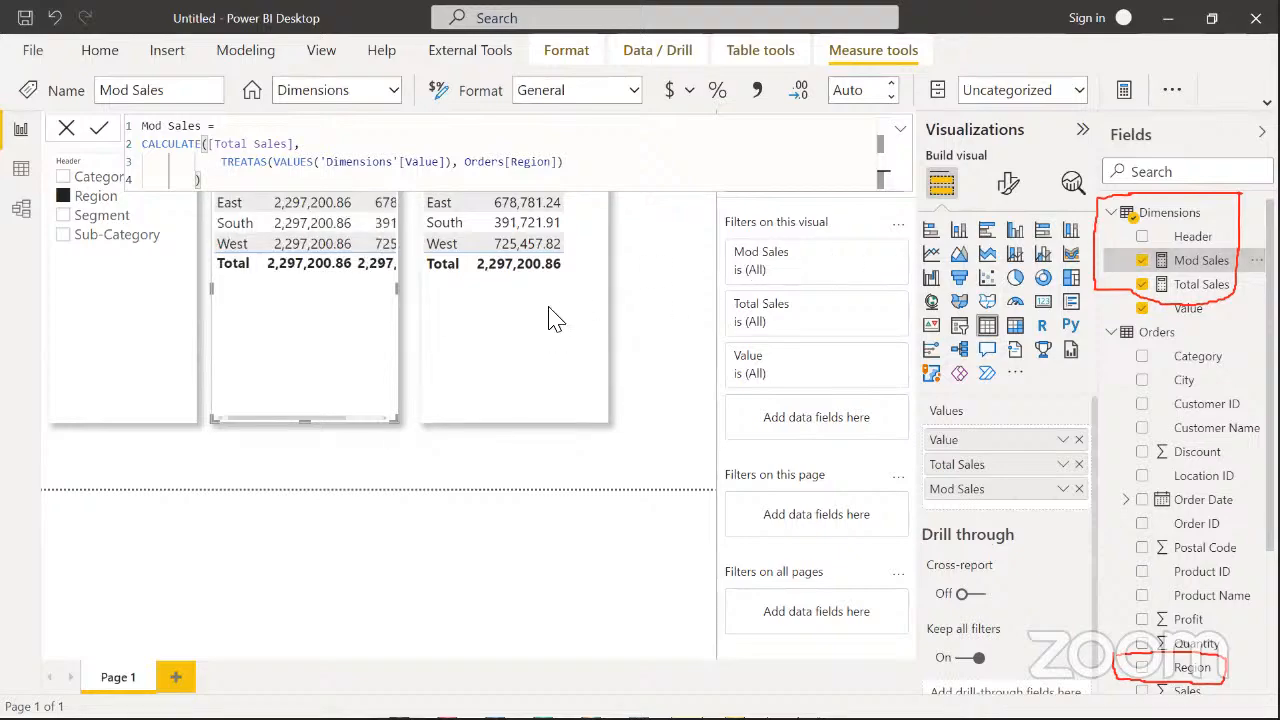
pyautogui.moveTo(596, 320); pyautogui.dragTo(643, 329)
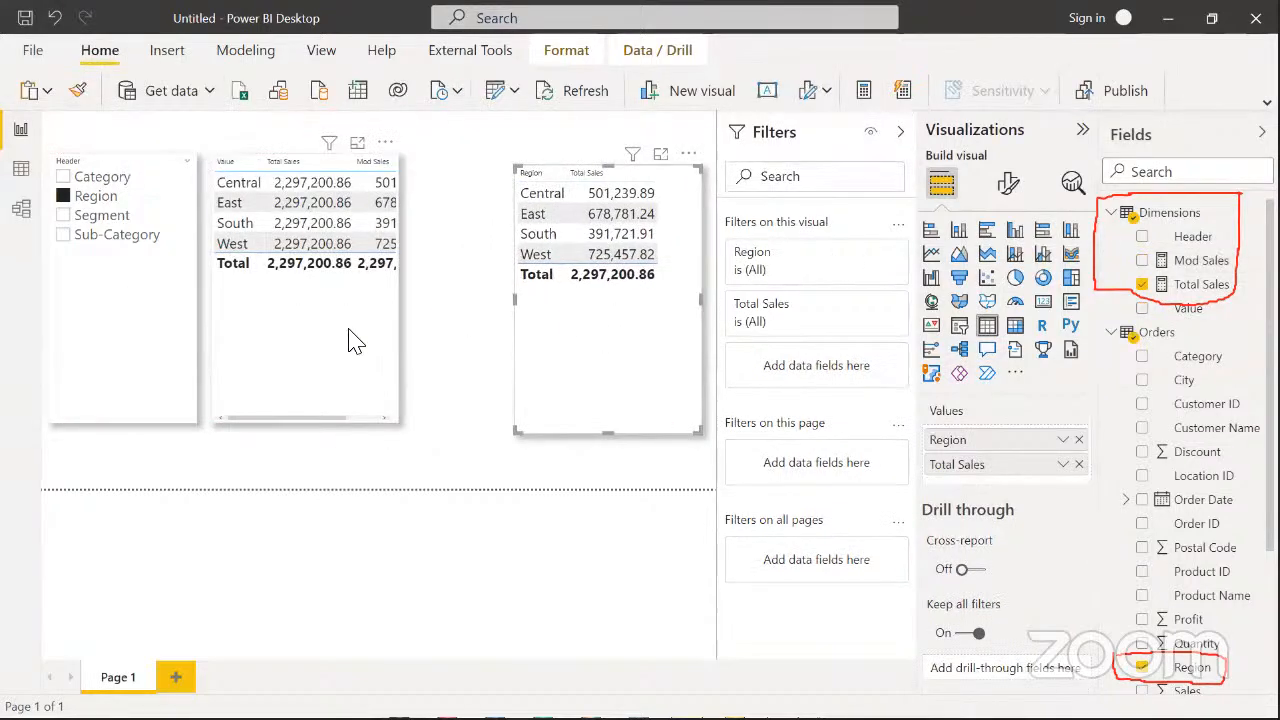
pyautogui.click(410, 294)
pyautogui.moveTo(400, 288); pyautogui.dragTo(462, 296)
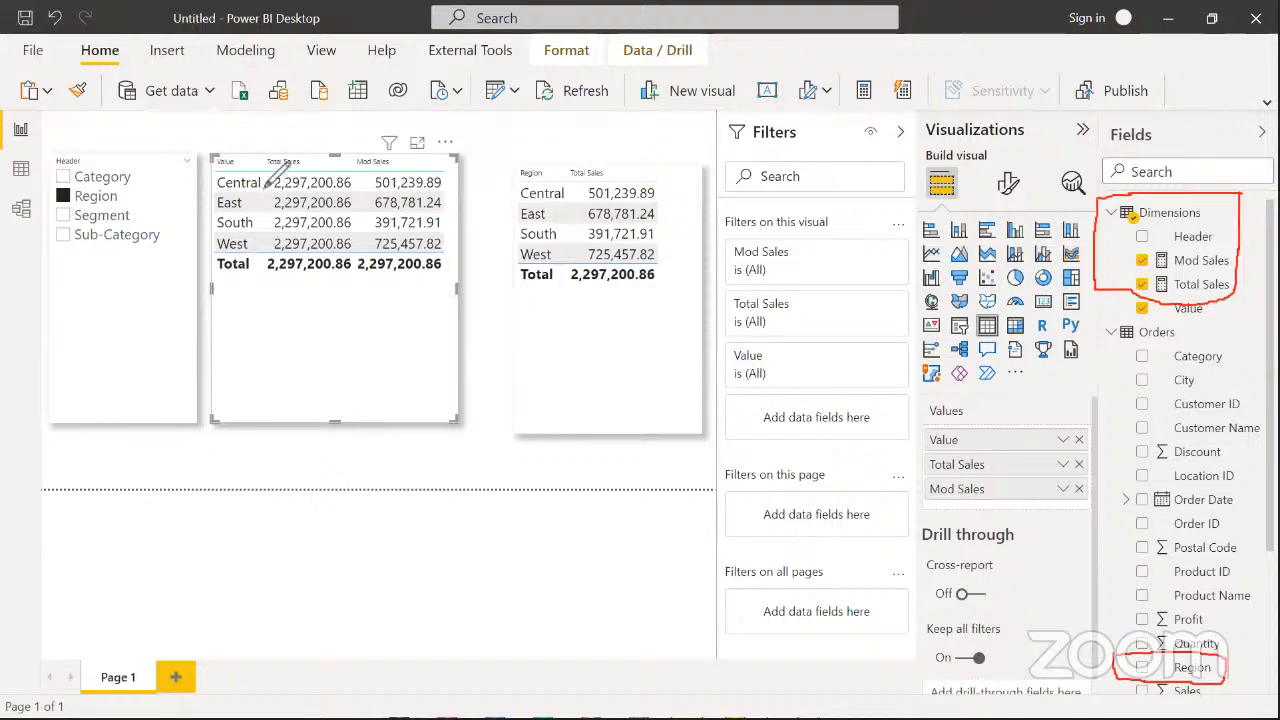
# Circle the Total Sales and Mod Sales columns in the Value table to compare them
pyautogui.moveTo(262, 168)
pyautogui.mouseDown()
pyautogui.moveTo(272, 282)
pyautogui.moveTo(350, 280)
pyautogui.moveTo(354, 200)
pyautogui.moveTo(340, 165)
pyautogui.moveTo(268, 168)
pyautogui.mouseUp()
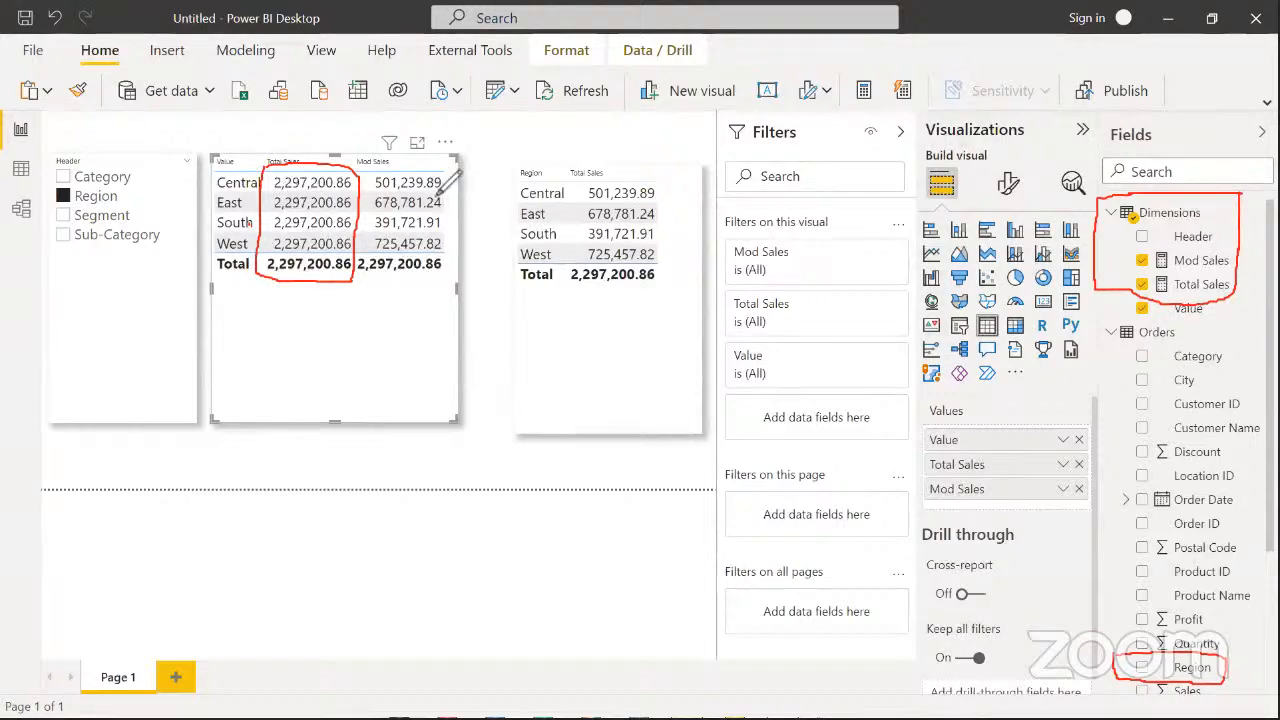
pyautogui.moveTo(357, 191)
pyautogui.mouseDown()
pyautogui.moveTo(350, 268)
pyautogui.moveTo(414, 296)
pyautogui.moveTo(463, 262)
pyautogui.moveTo(465, 180)
pyautogui.moveTo(445, 150)
pyautogui.moveTo(358, 162)
pyautogui.mouseUp()
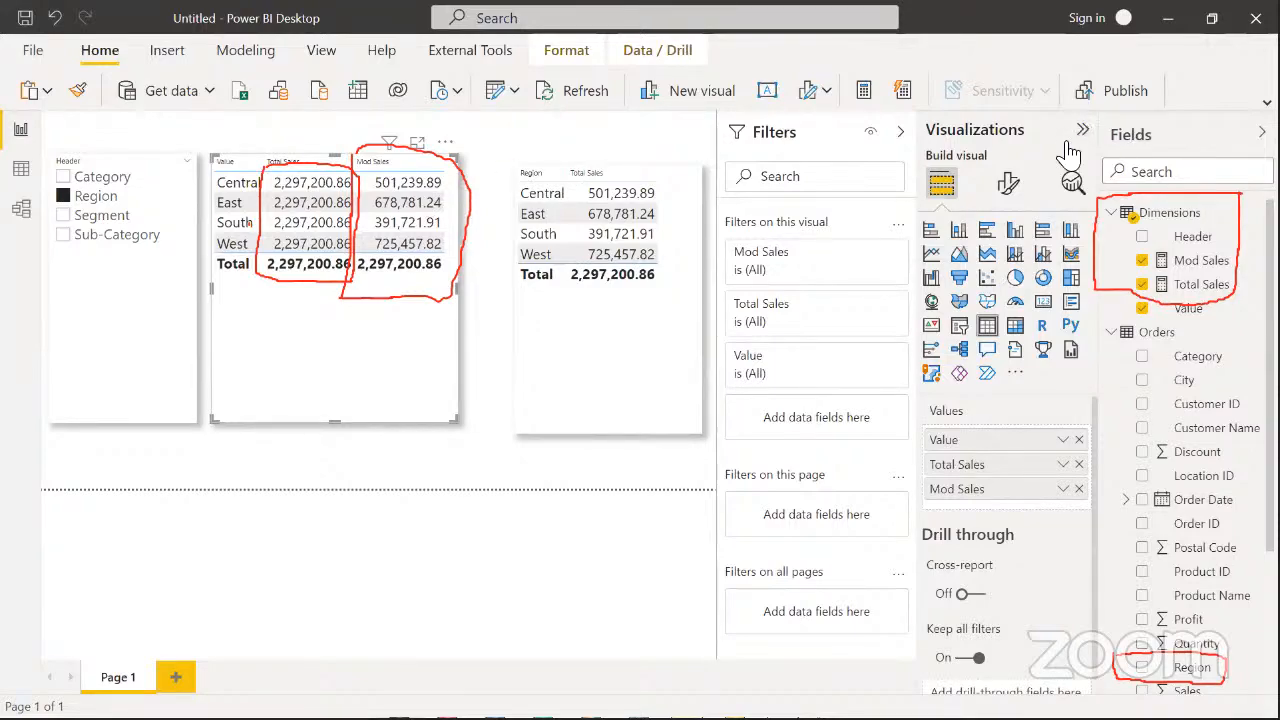
# Show the Mod Sales formula, clear the screen annotations and highlight the Orders[Region] argument of TREATAS
pyautogui.click(1197, 262)
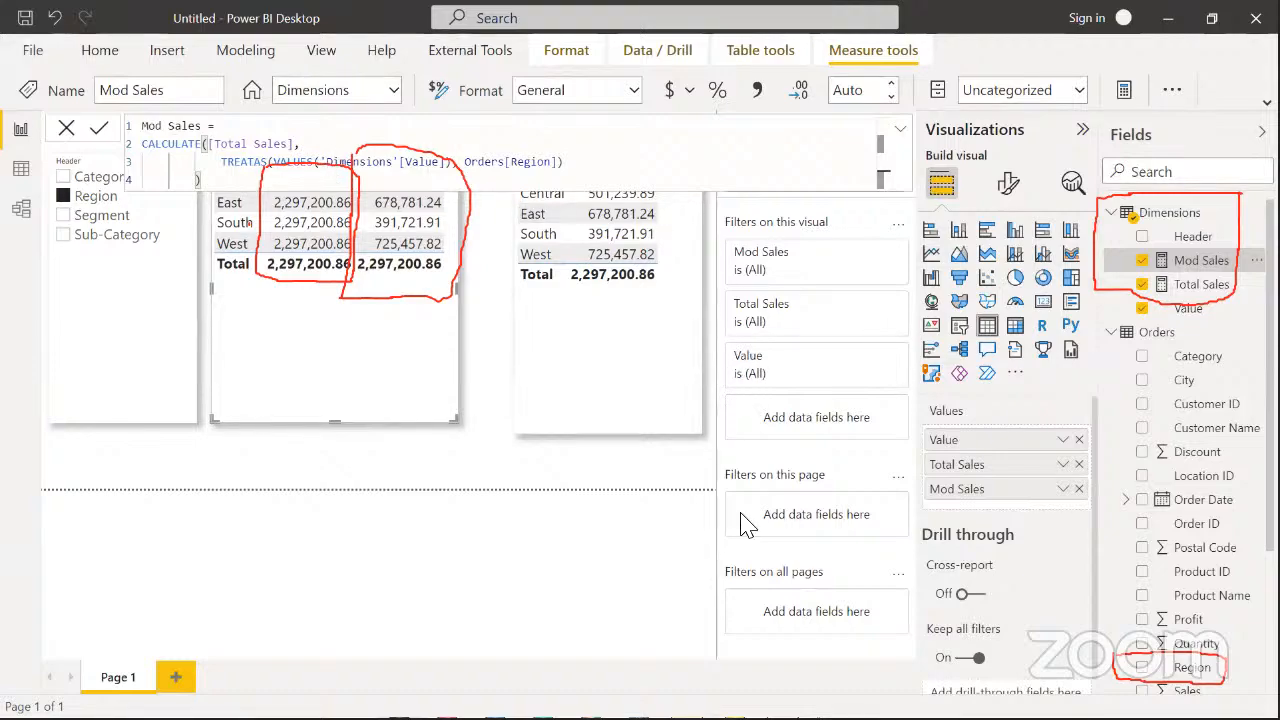
pyautogui.hotkey('ctrl', 'shift', 'a')
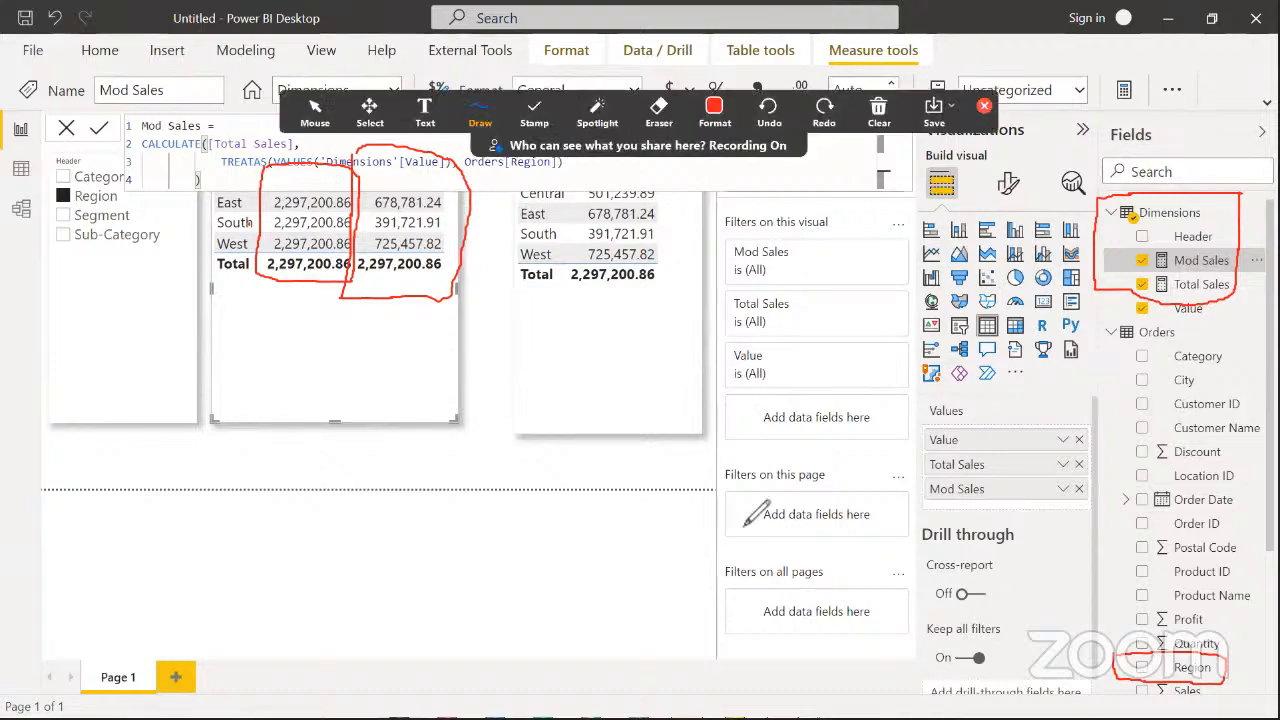
pyautogui.hotkey('ctrl', 'shift', 'a')
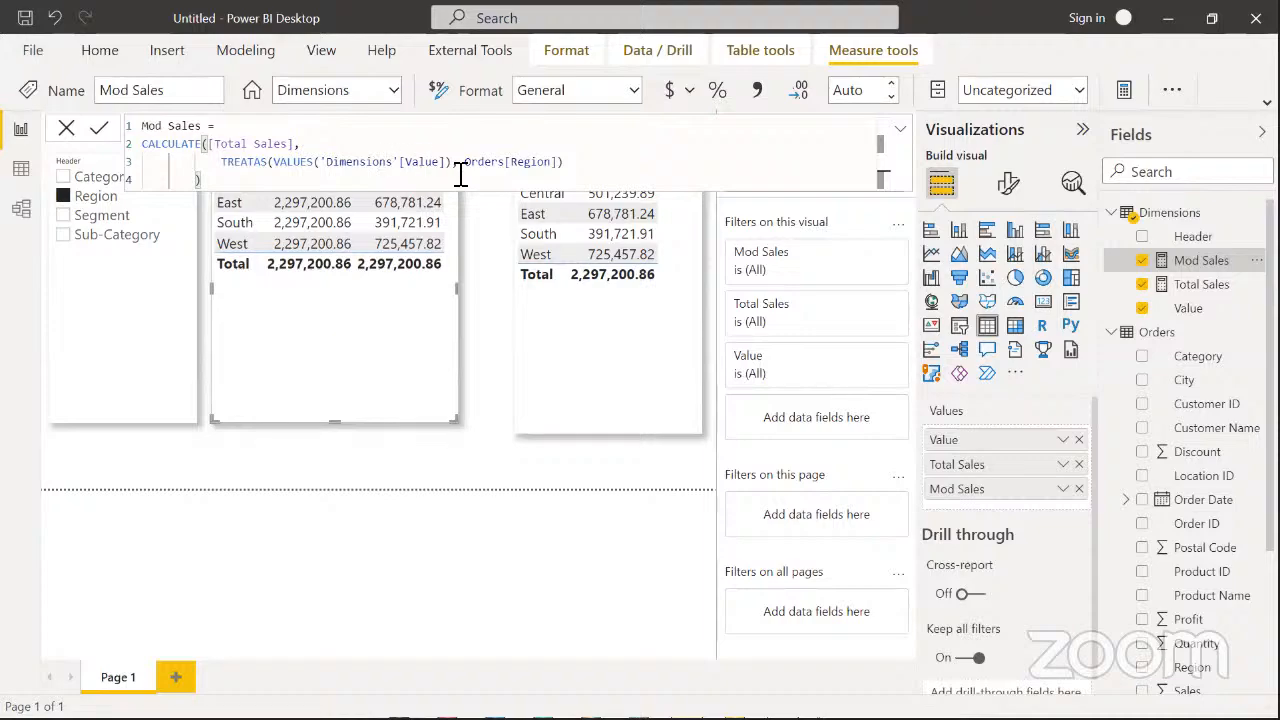
pyautogui.moveTo(470, 163); pyautogui.dragTo(558, 165)
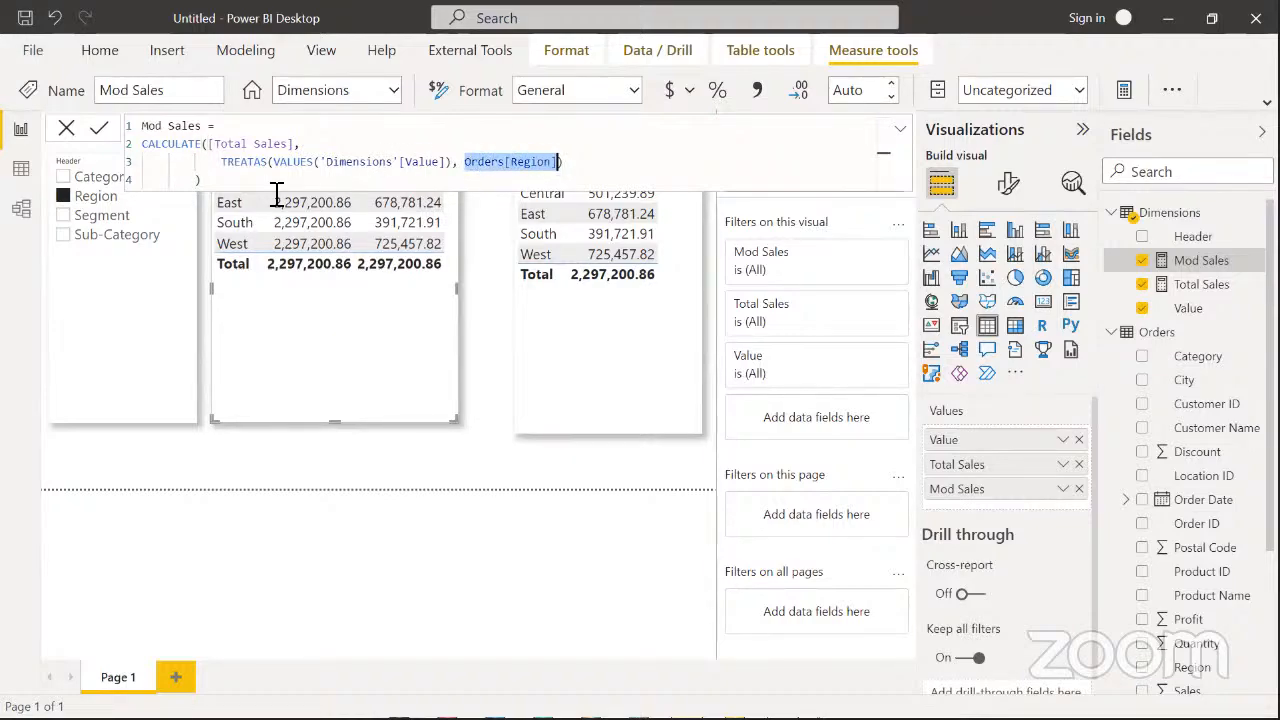
# Collapse the Mod Sales formula and compare the Value table under each Header slicer option, ending on Region
pyautogui.click(200, 180)
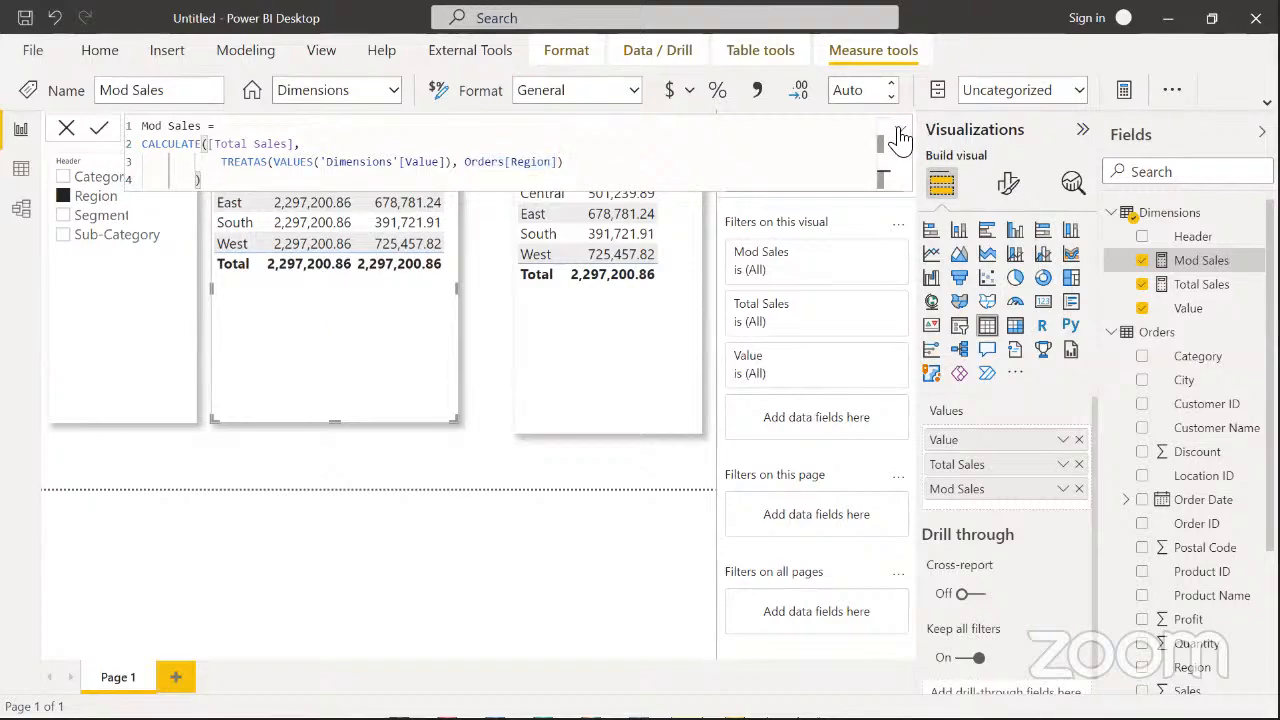
pyautogui.click(899, 130)
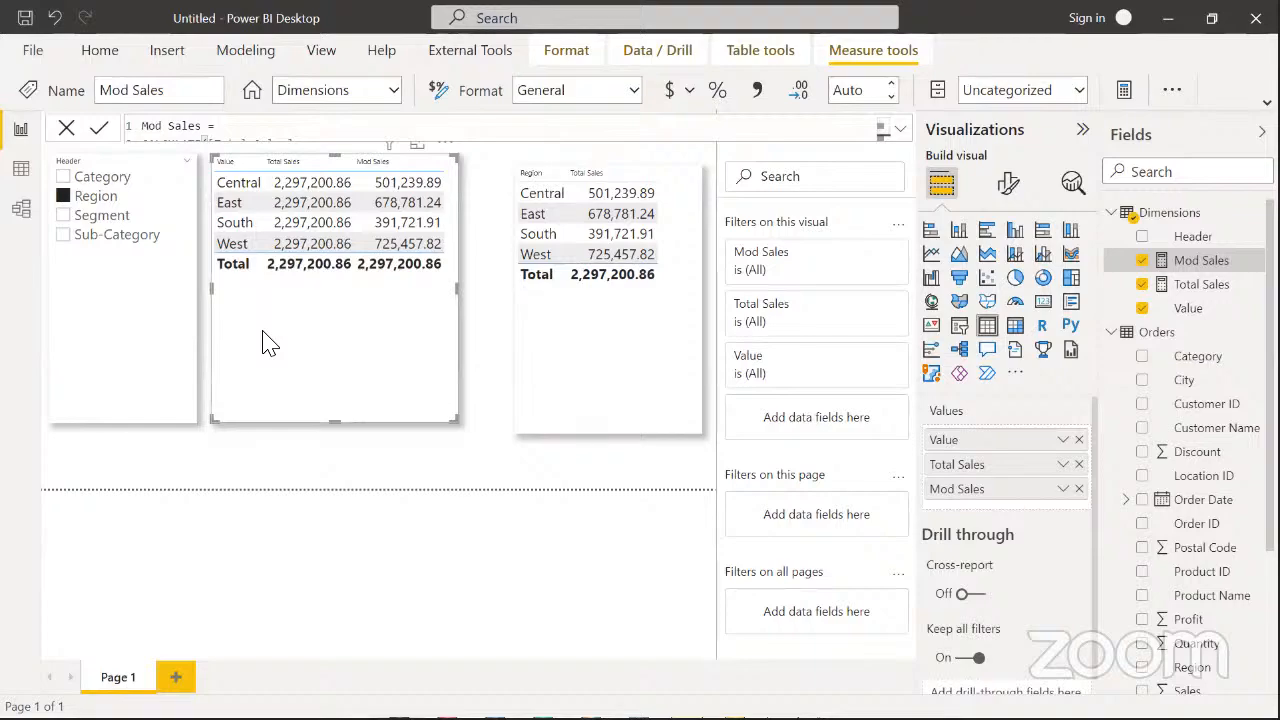
pyautogui.click(90, 180)
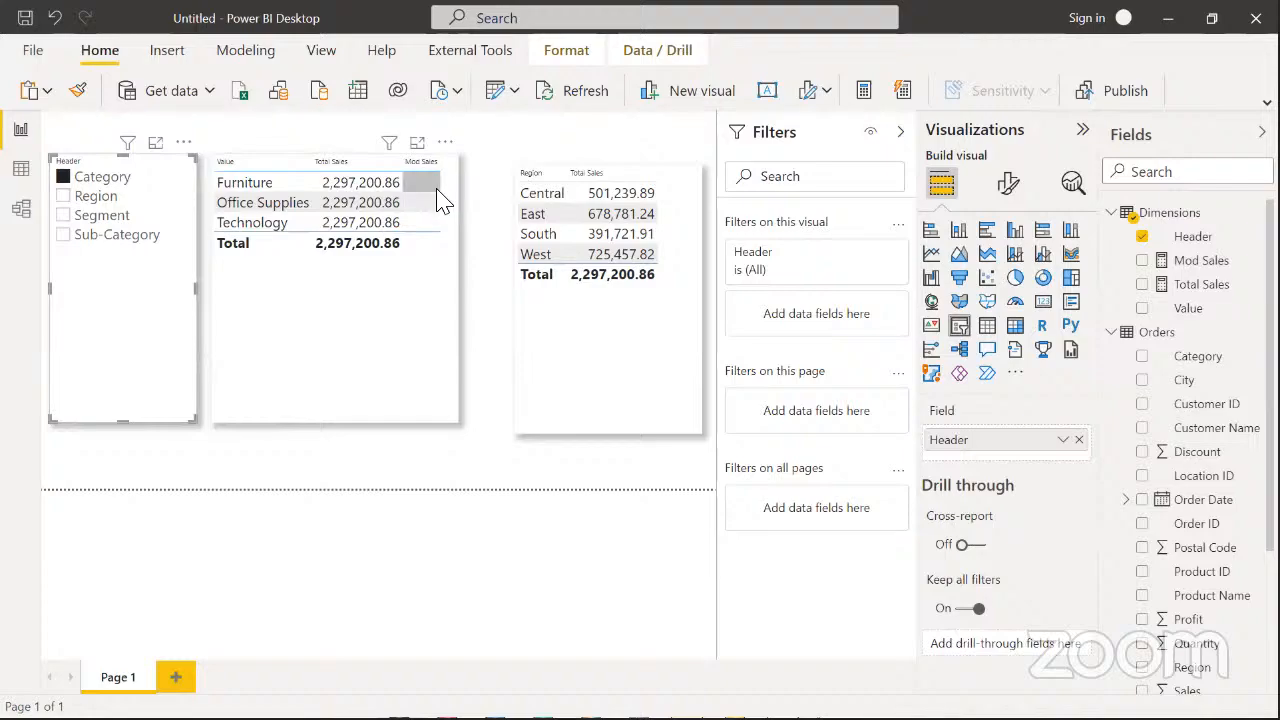
pyautogui.click(108, 218)
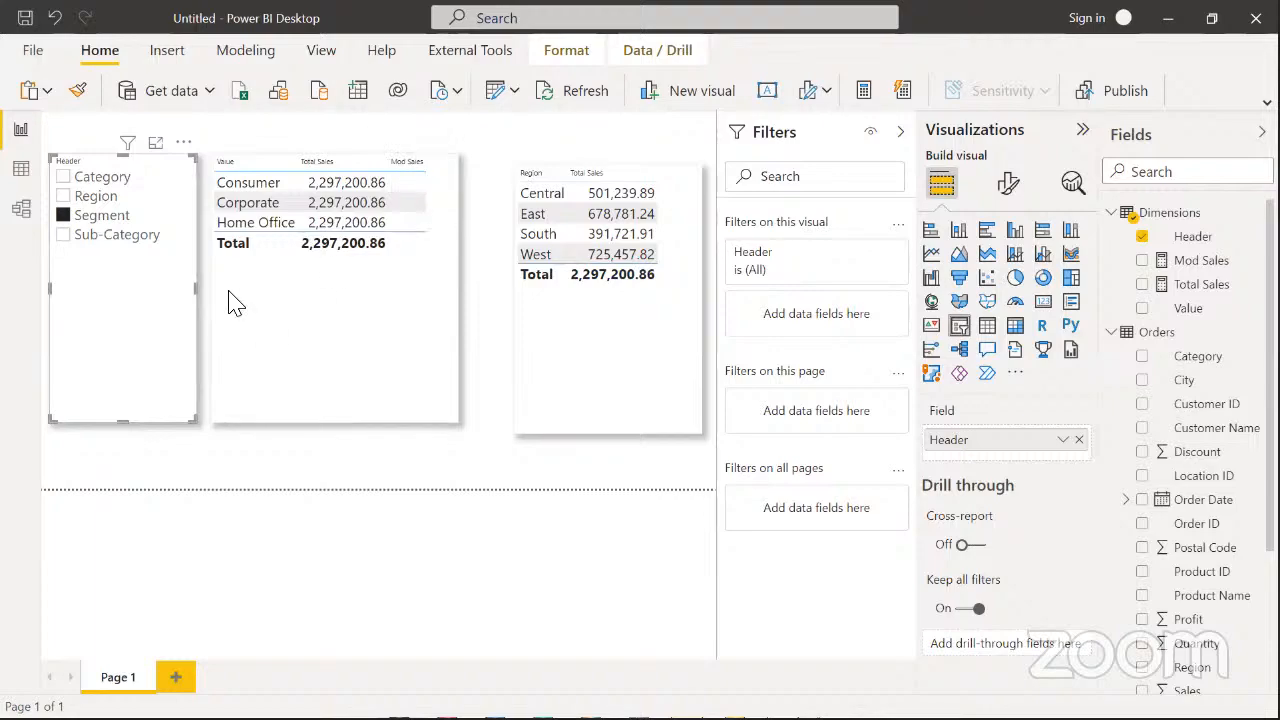
pyautogui.click(133, 238)
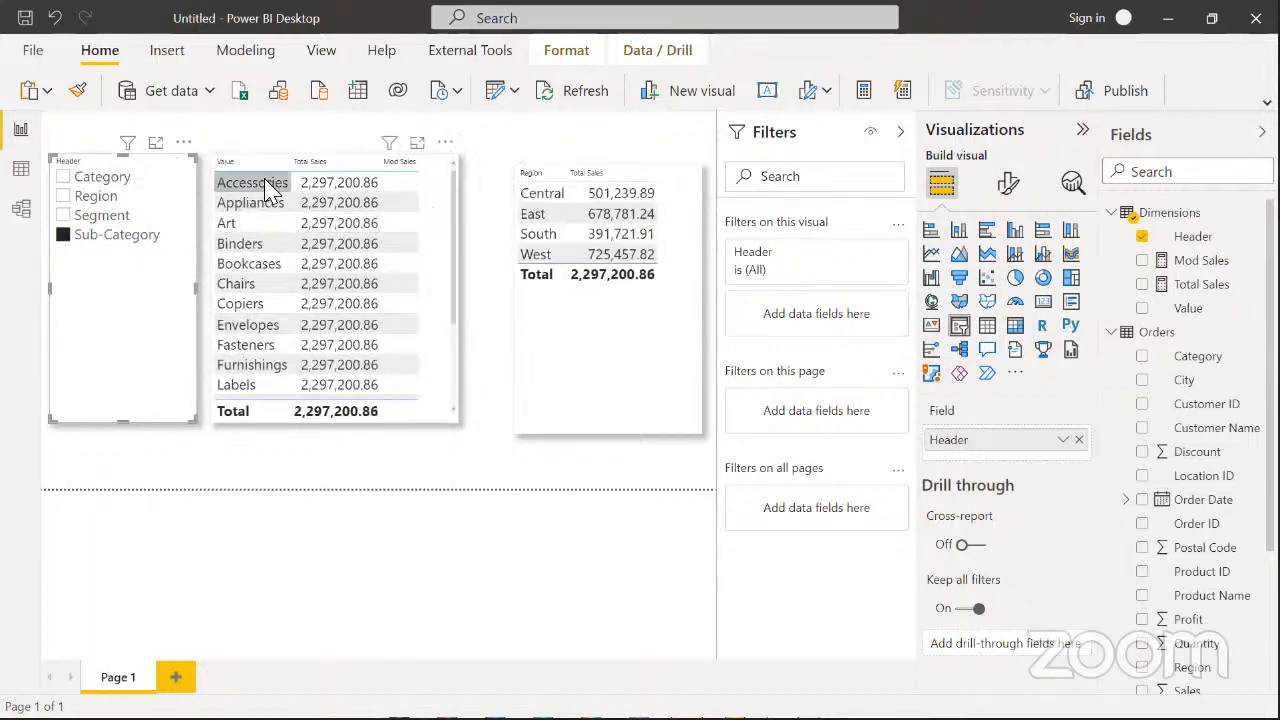
pyautogui.click(112, 201)
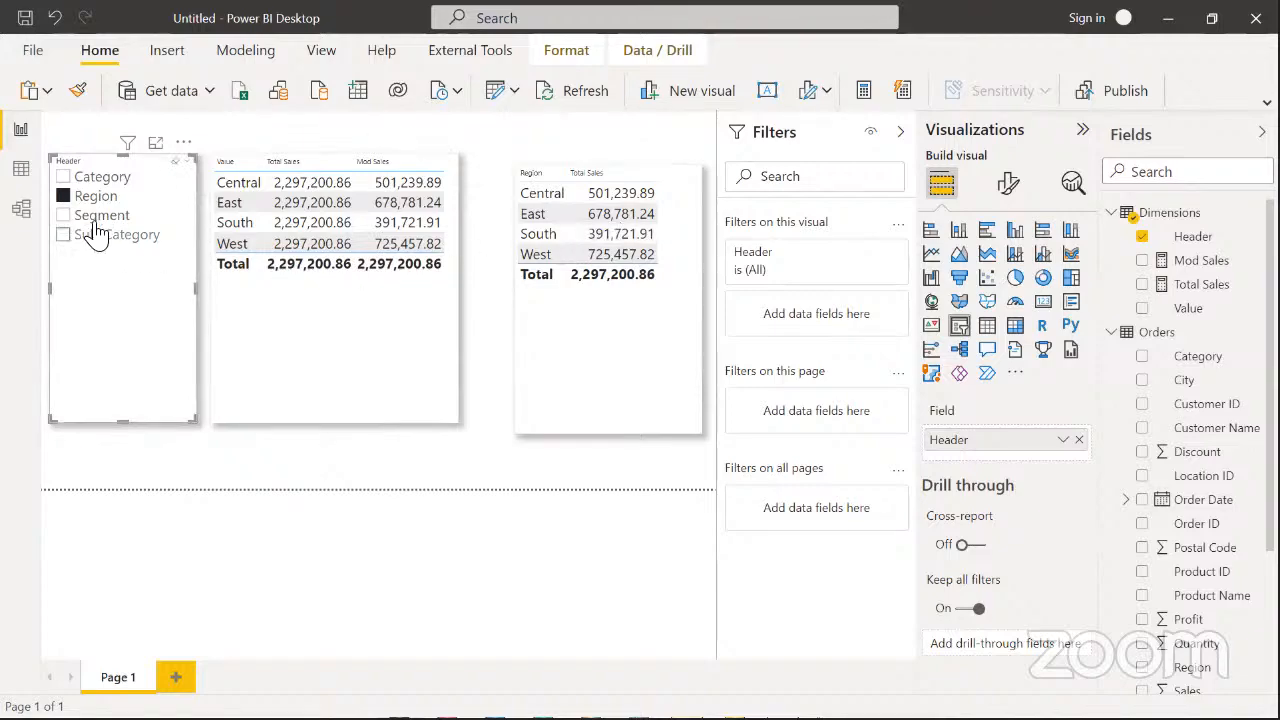
pyautogui.click(92, 178)
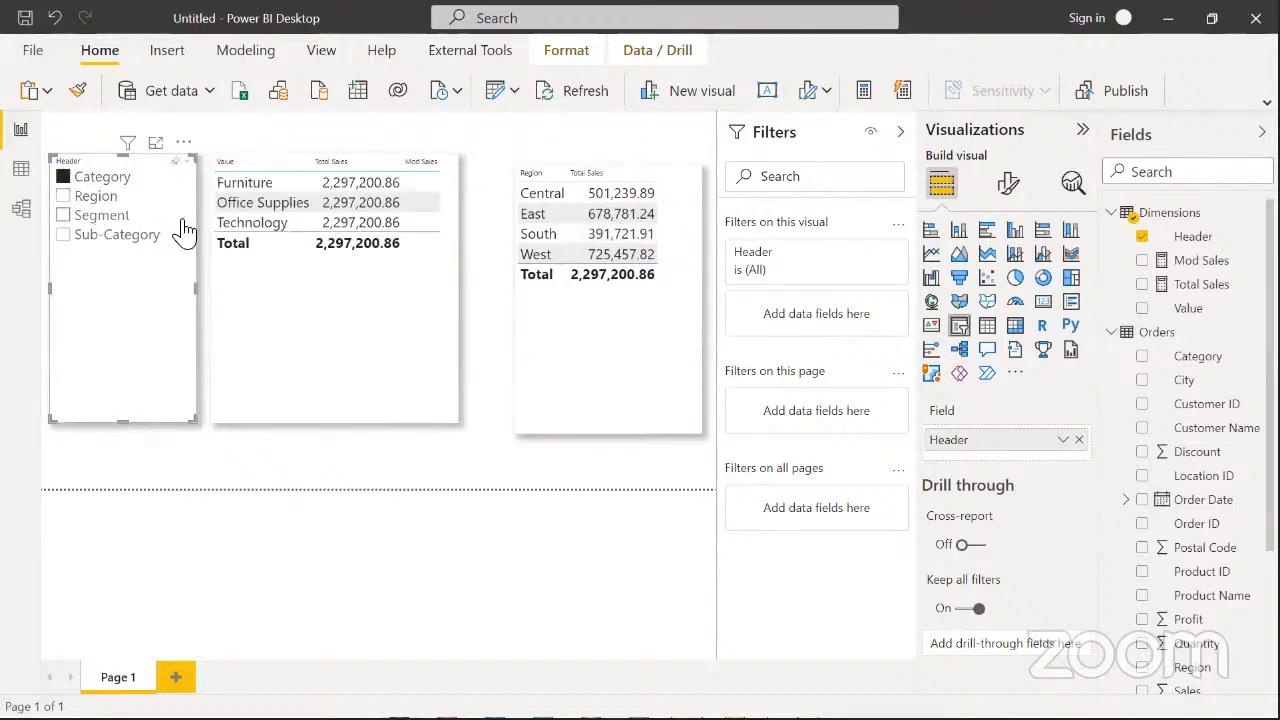
pyautogui.click(108, 217)
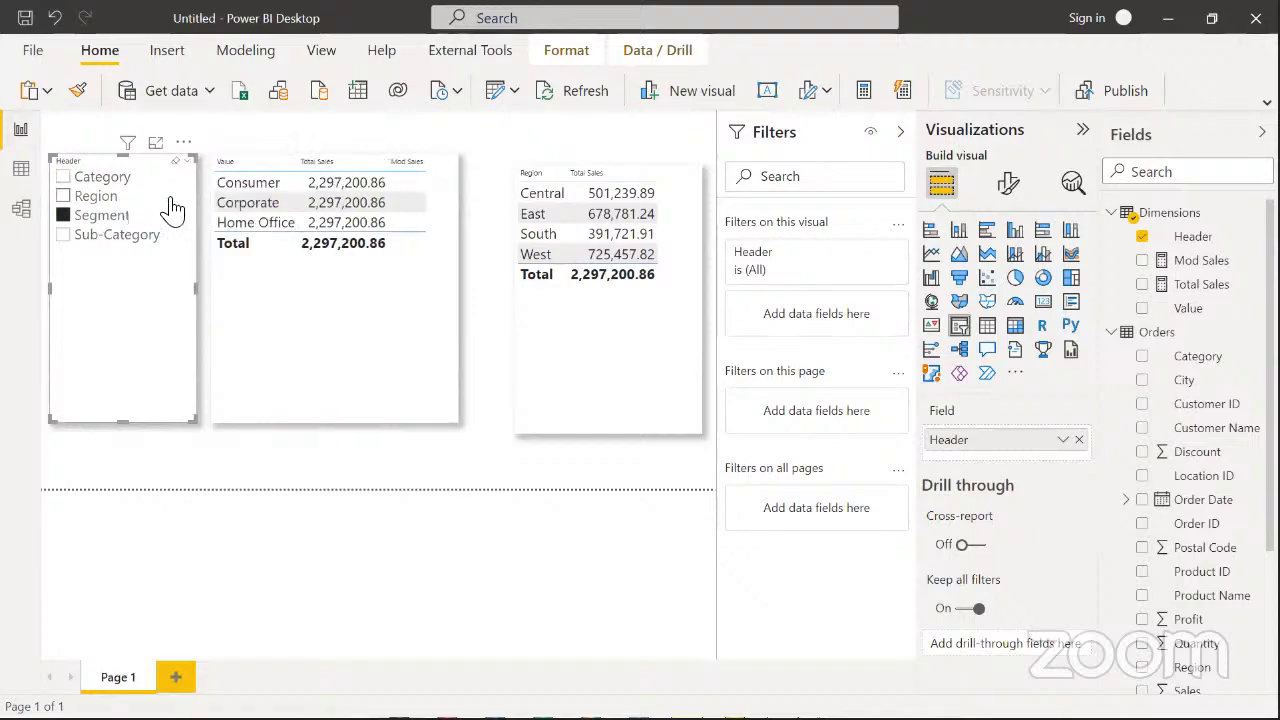
pyautogui.click(125, 240)
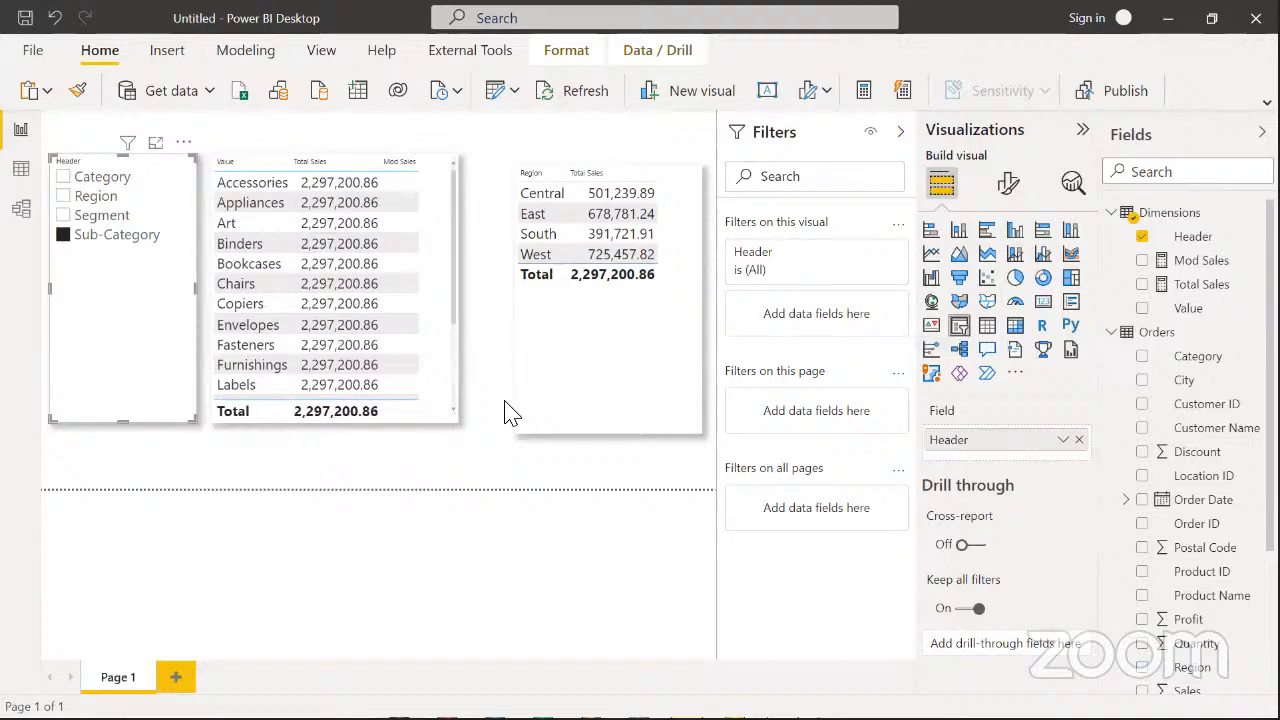
pyautogui.click(100, 216)
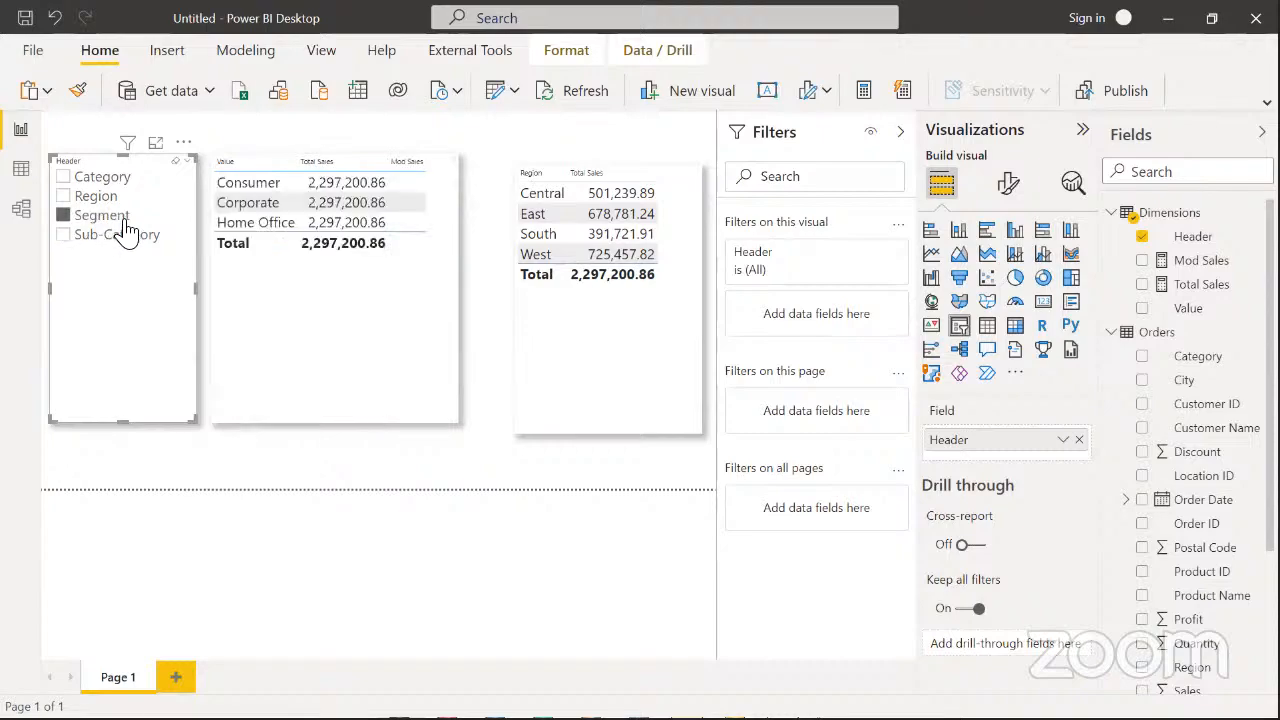
pyautogui.click(104, 199)
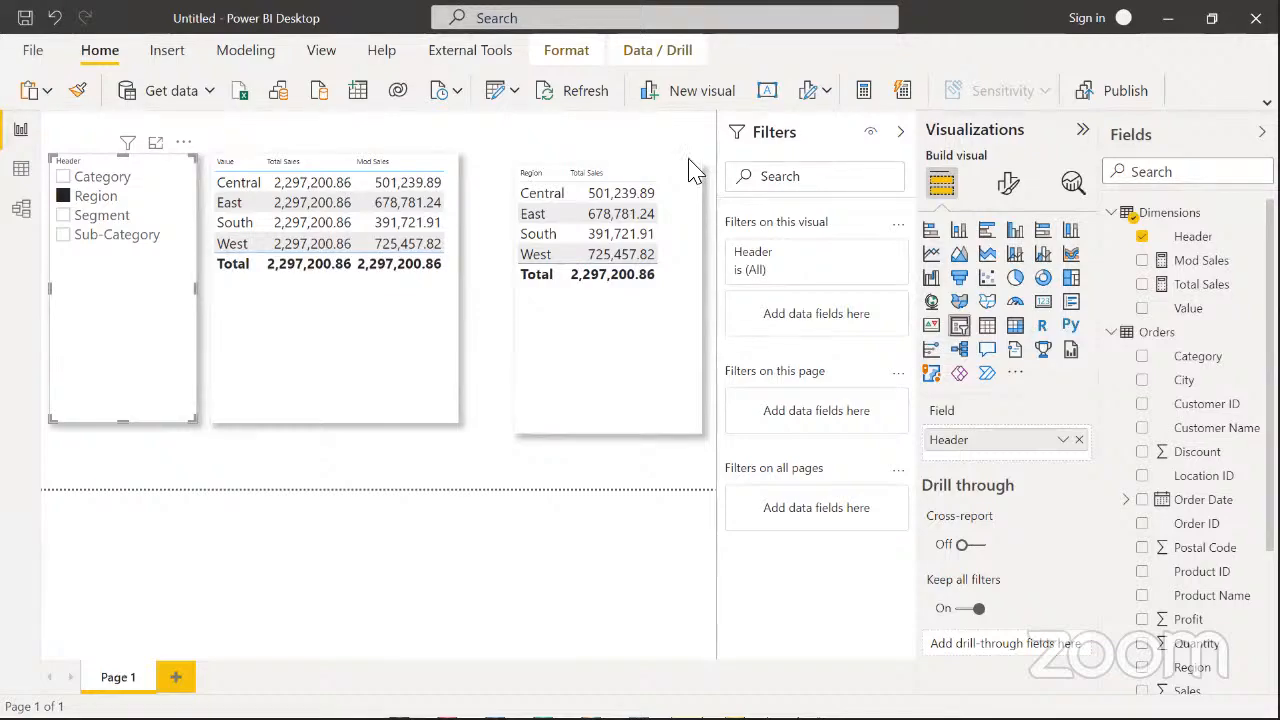
# Remove the Total Sales column from the Value table visual
pyautogui.click(420, 357)
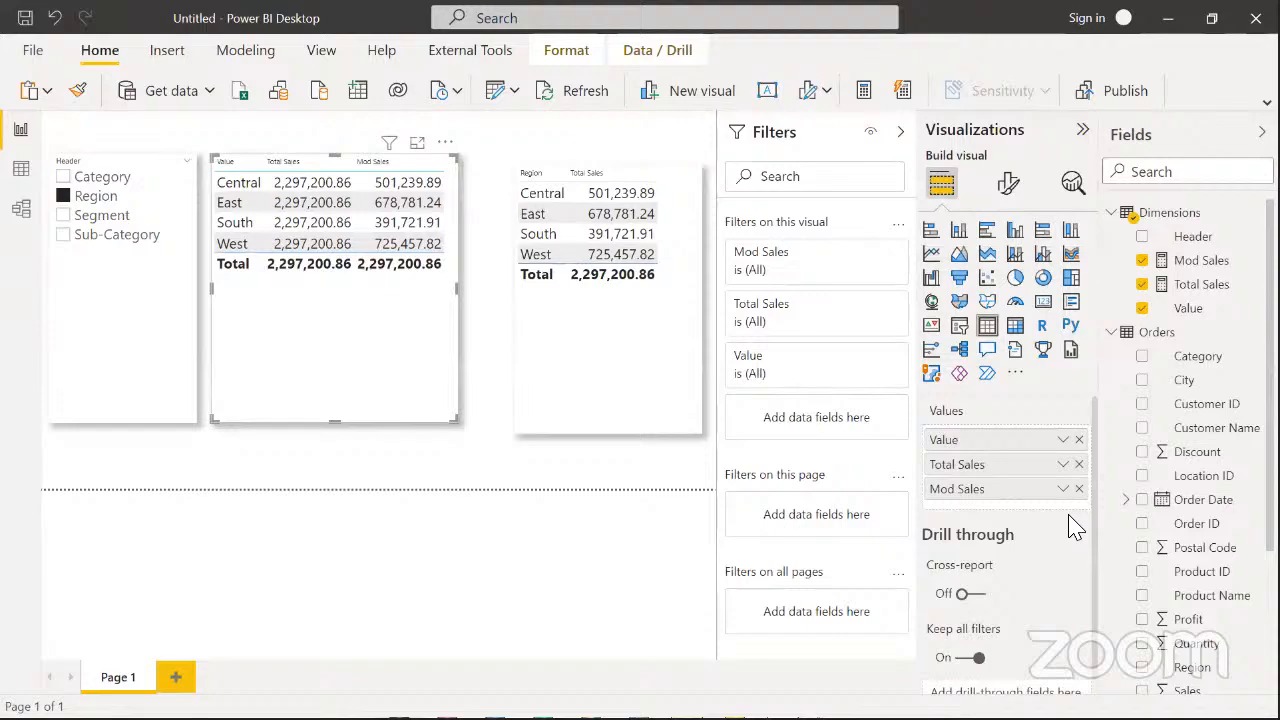
pyautogui.click(1079, 464)
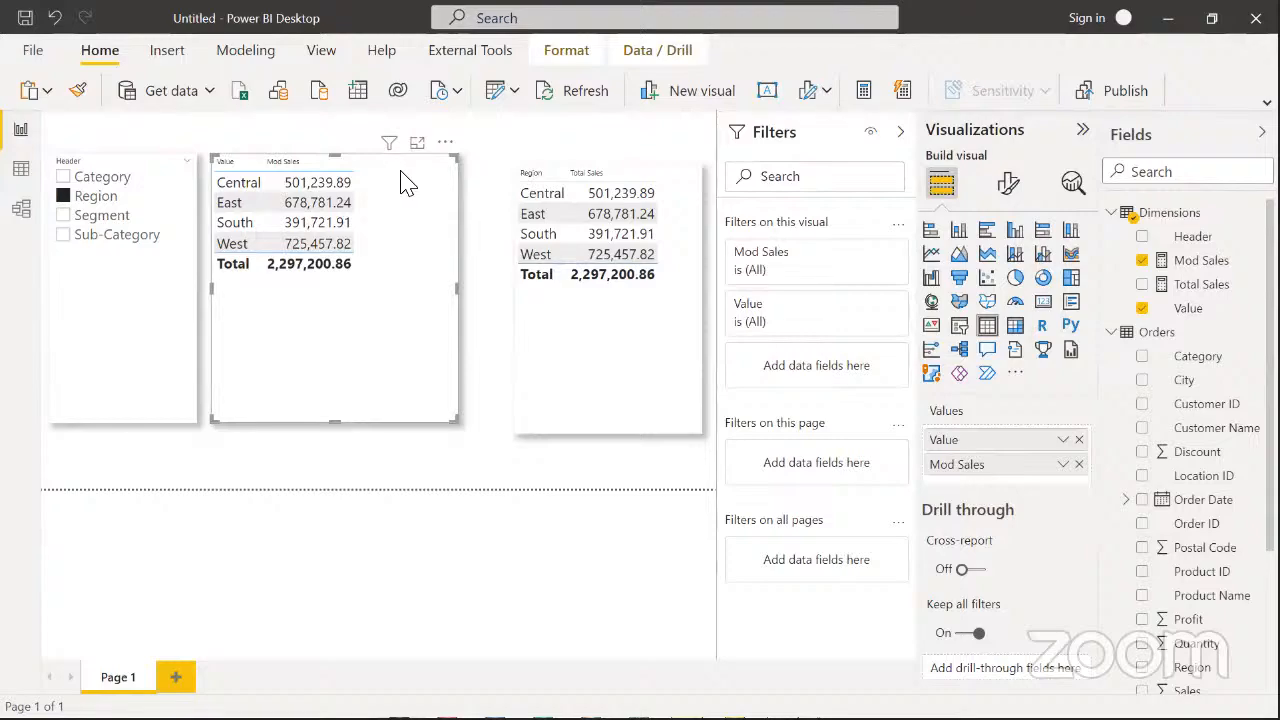
# Show the Mod Sales formula in larger text and highlight its Orders[Region] argument and the whole CALCULATE expression
pyautogui.click(1205, 262)
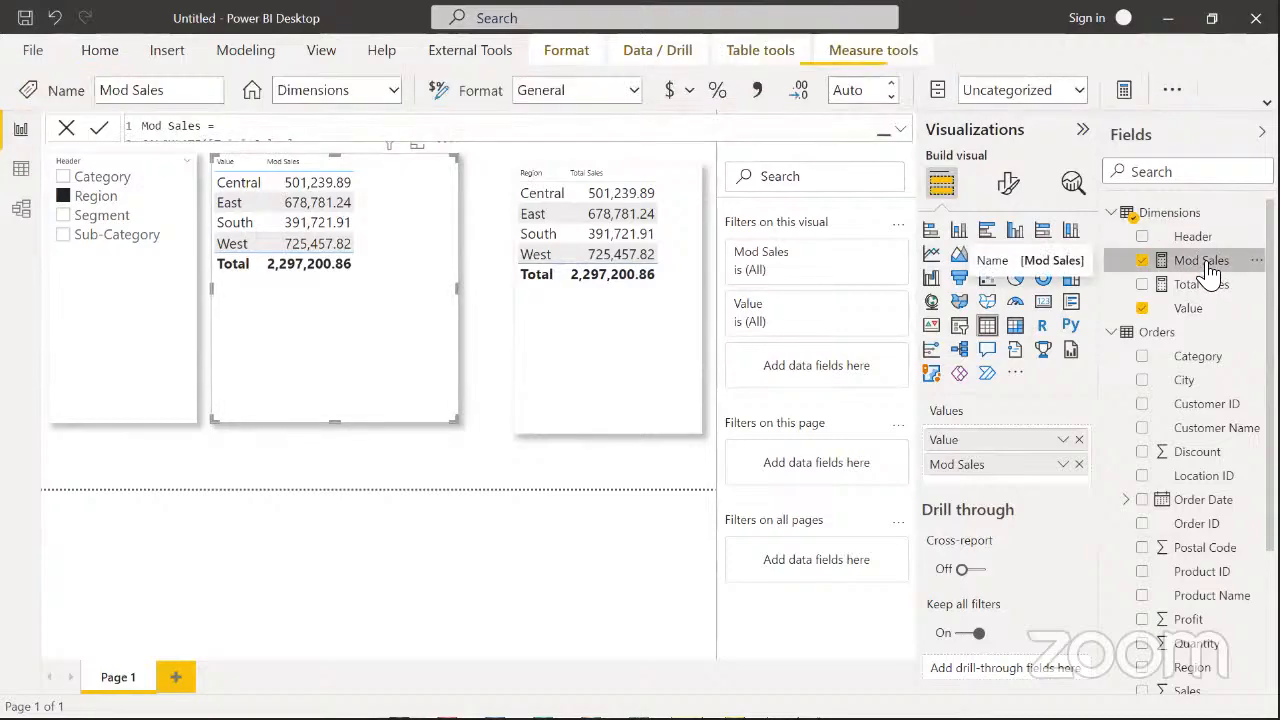
pyautogui.click(877, 142)
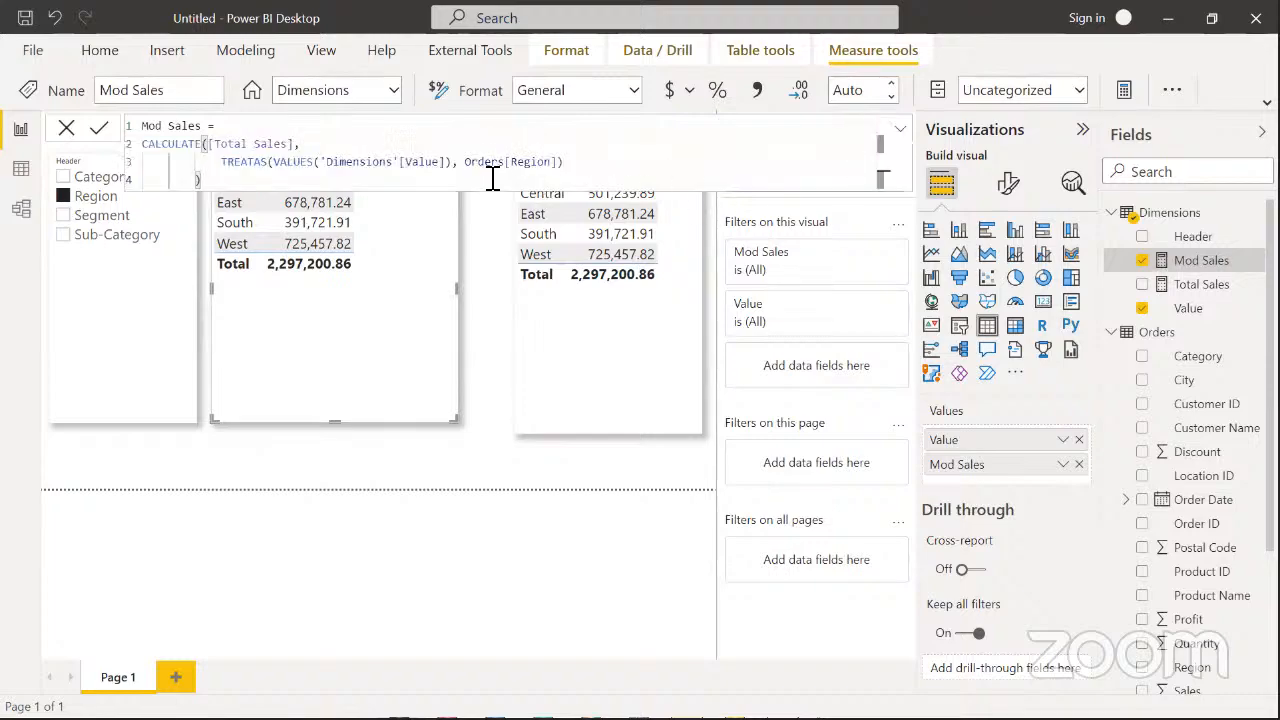
pyautogui.scroll(3, 493, 178)
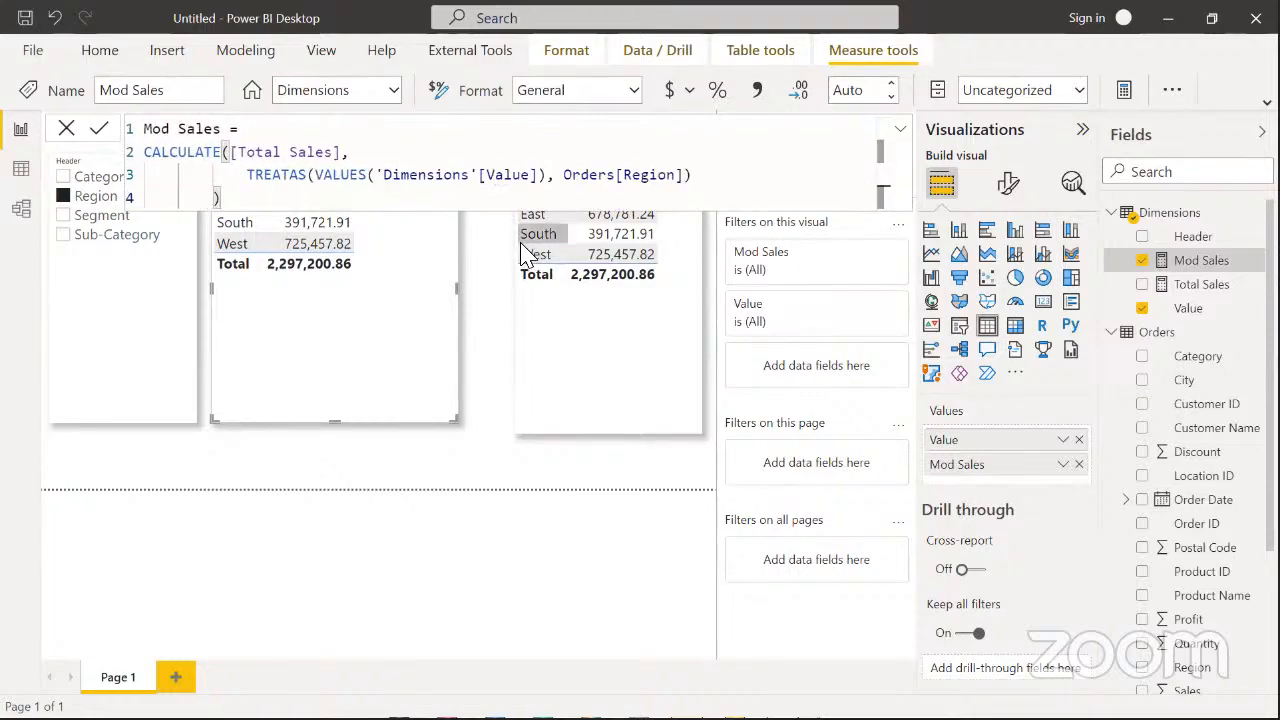
pyautogui.hotkey('ctrl', '-')
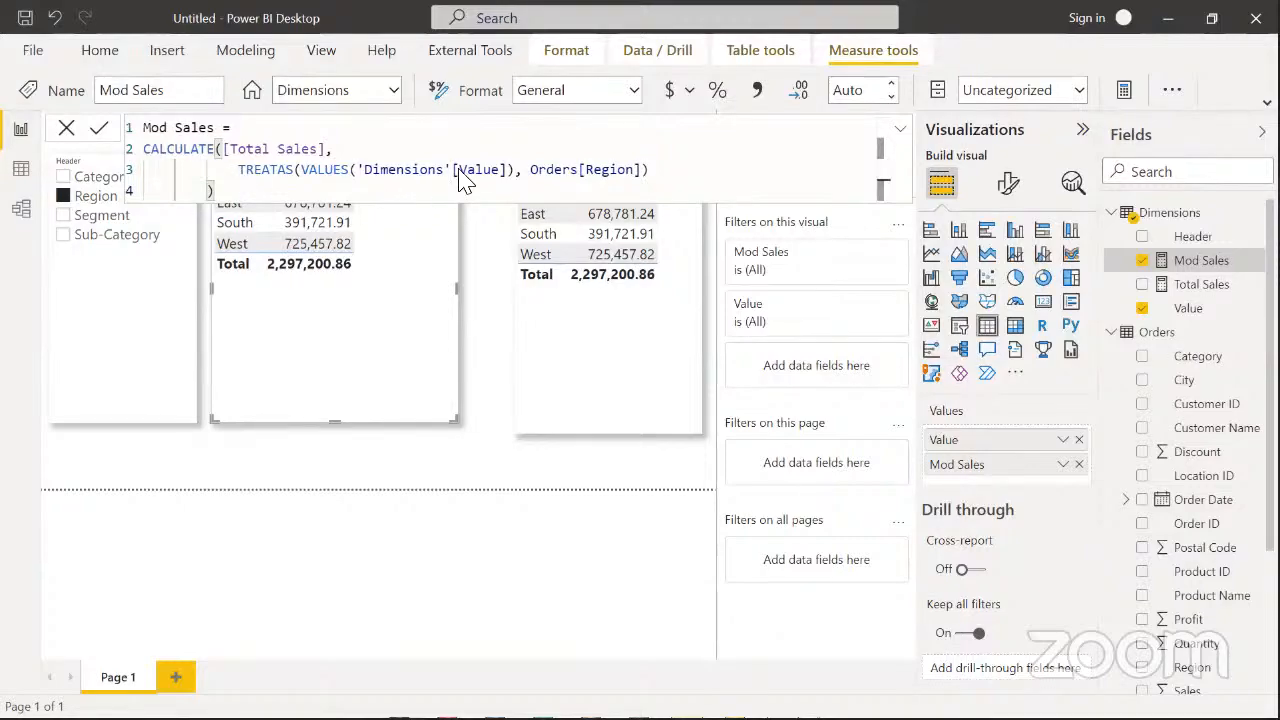
pyautogui.moveTo(530, 170); pyautogui.dragTo(640, 172)
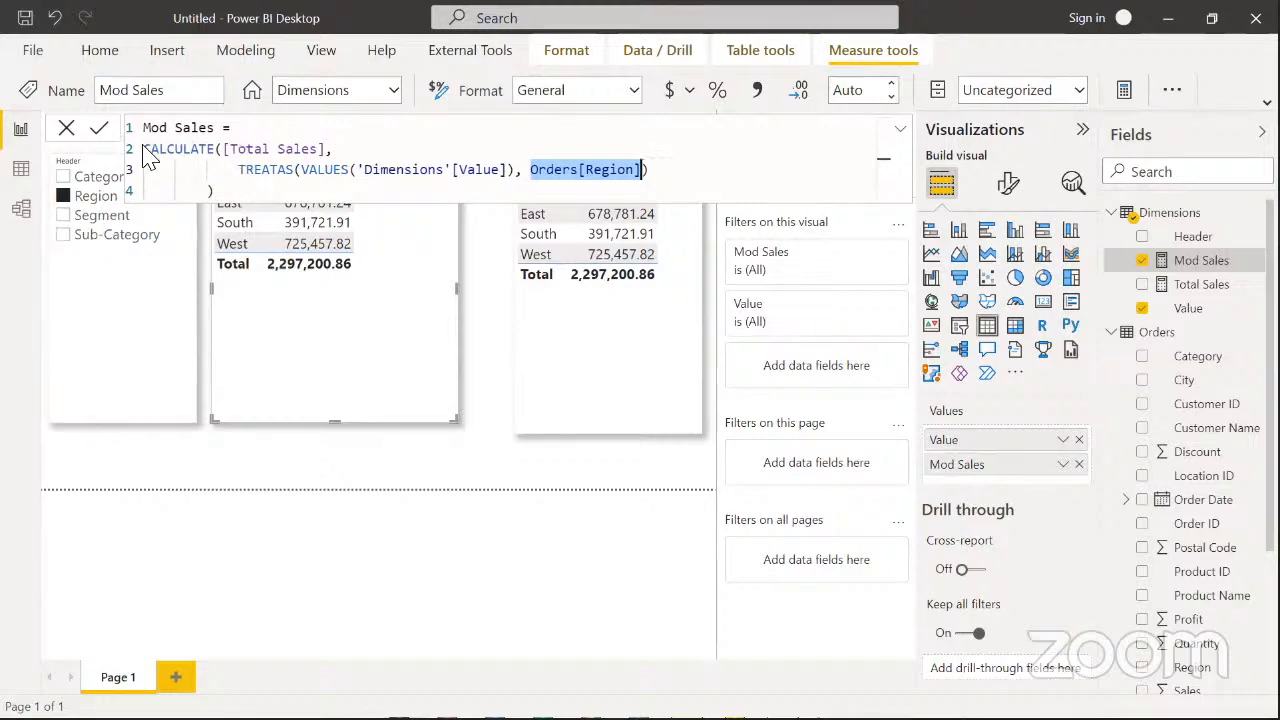
pyautogui.moveTo(150, 150); pyautogui.dragTo(230, 193)
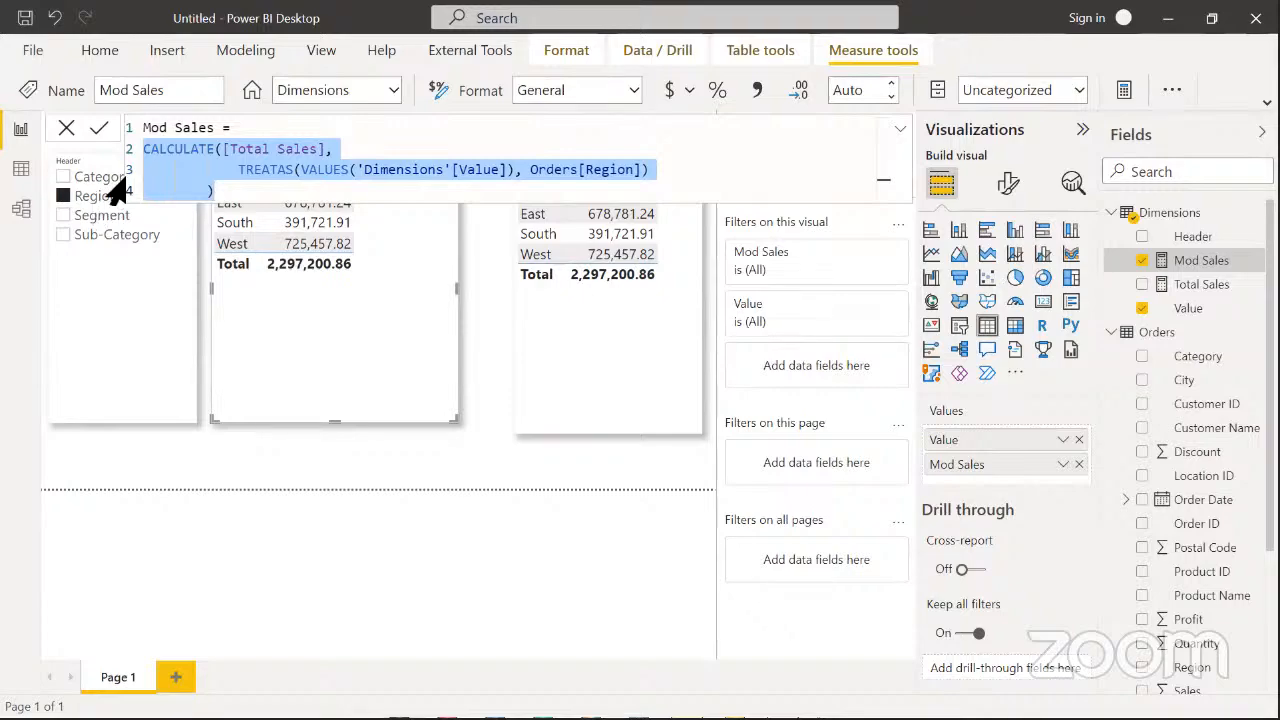
# Insert three blank lines above CALCULATE in Mod Sales and begin a variable named RegionMap there
pyautogui.click(149, 152)
pyautogui.hotkey('shift', 'Return')
pyautogui.hotkey('shift', 'Return')
pyautogui.hotkey('shift', 'Return')
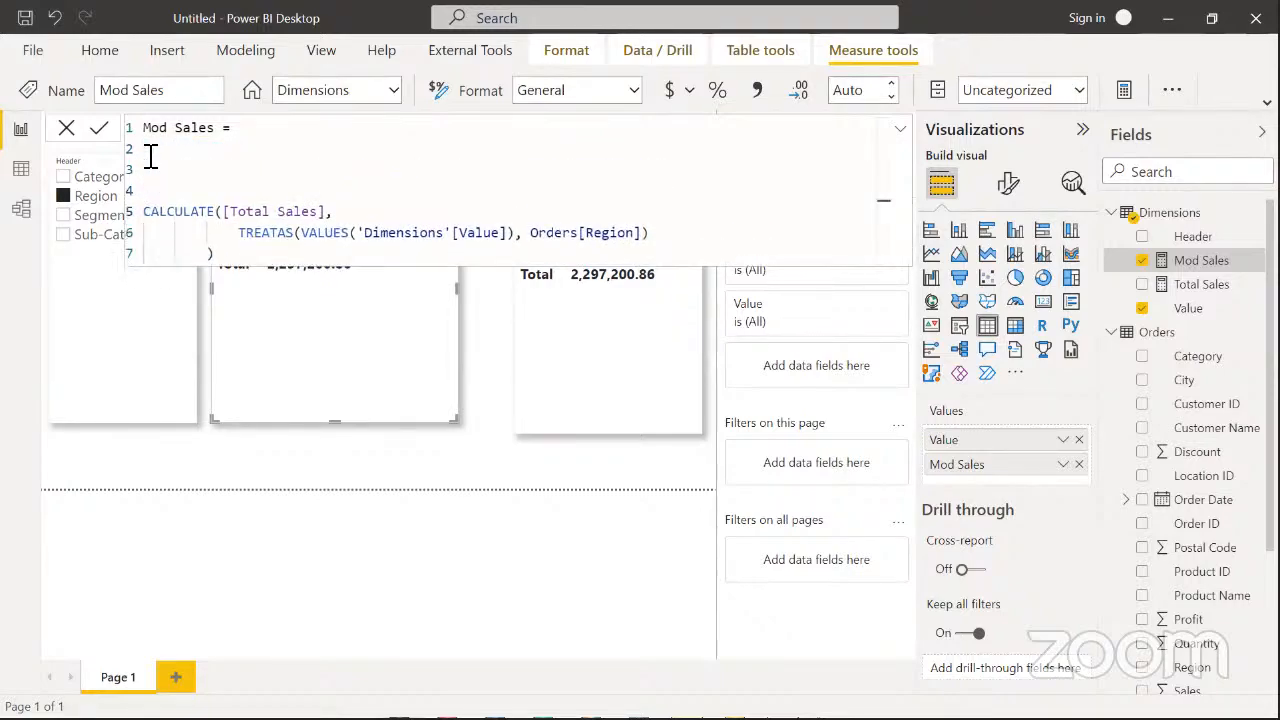
pyautogui.click(150, 152)
pyautogui.write('VAR')
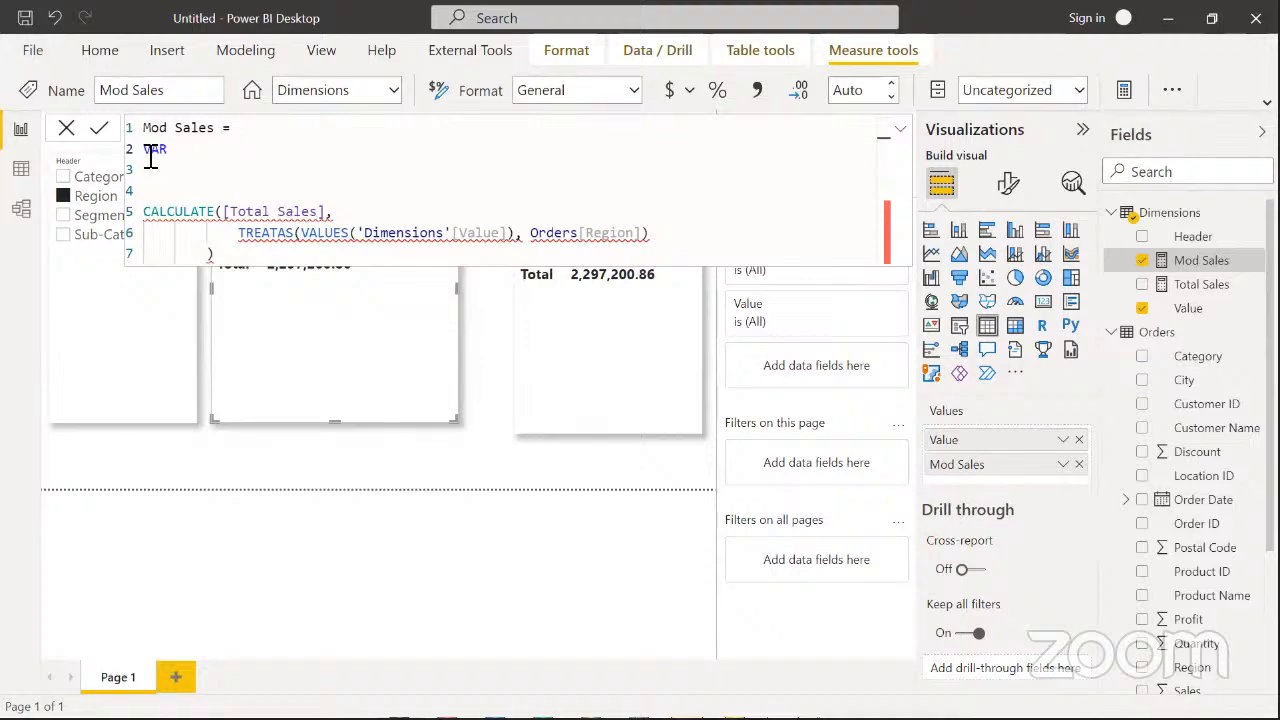
pyautogui.write('RegionMap')
pyautogui.write('=')
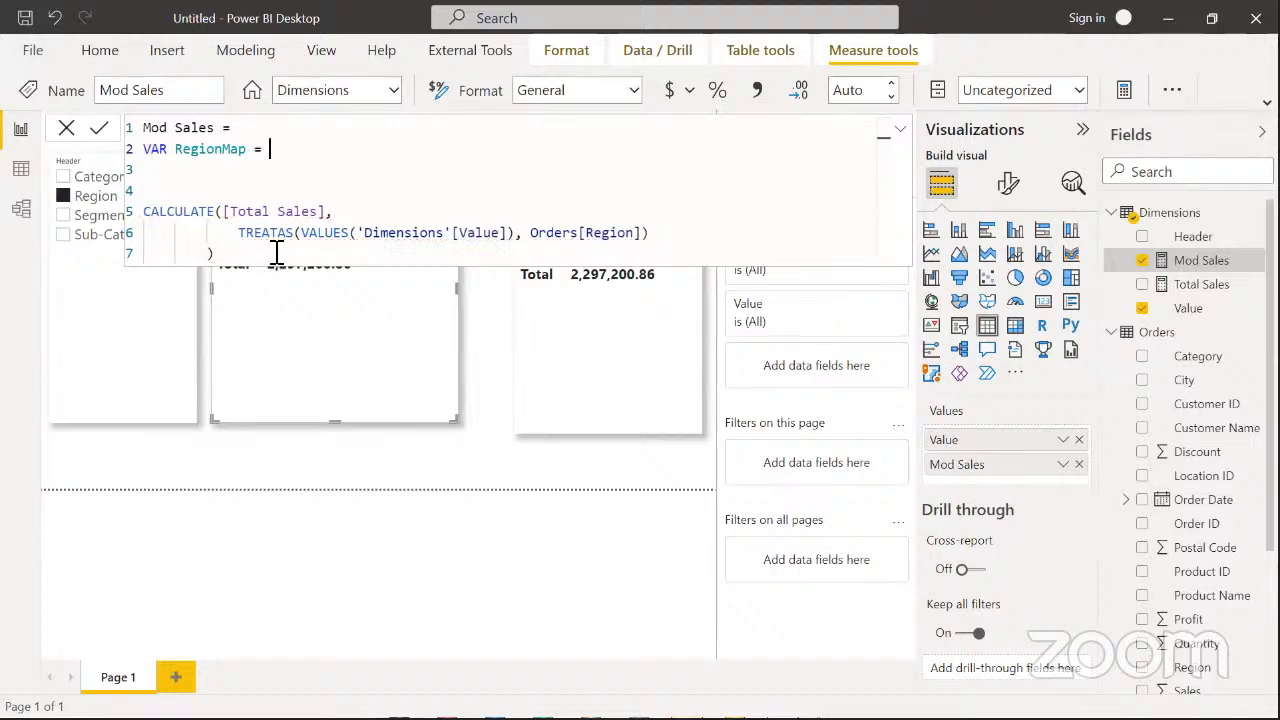
# Copy the TREATAS(VALUES('Dimensions'[Value]), Orders[Region]) expression from CALCULATE into the RegionMap variable
pyautogui.moveTo(240, 236); pyautogui.dragTo(652, 236)
pyautogui.hotkey('ctrl', 'c')
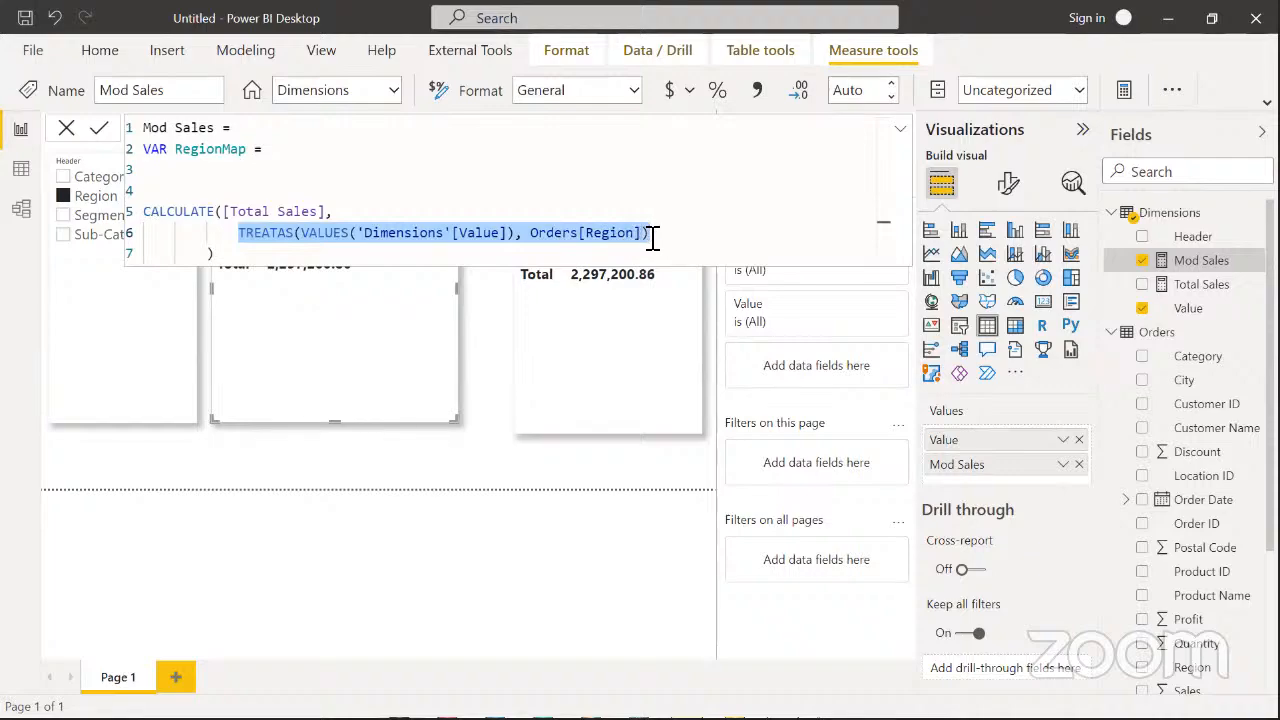
pyautogui.click(310, 149)
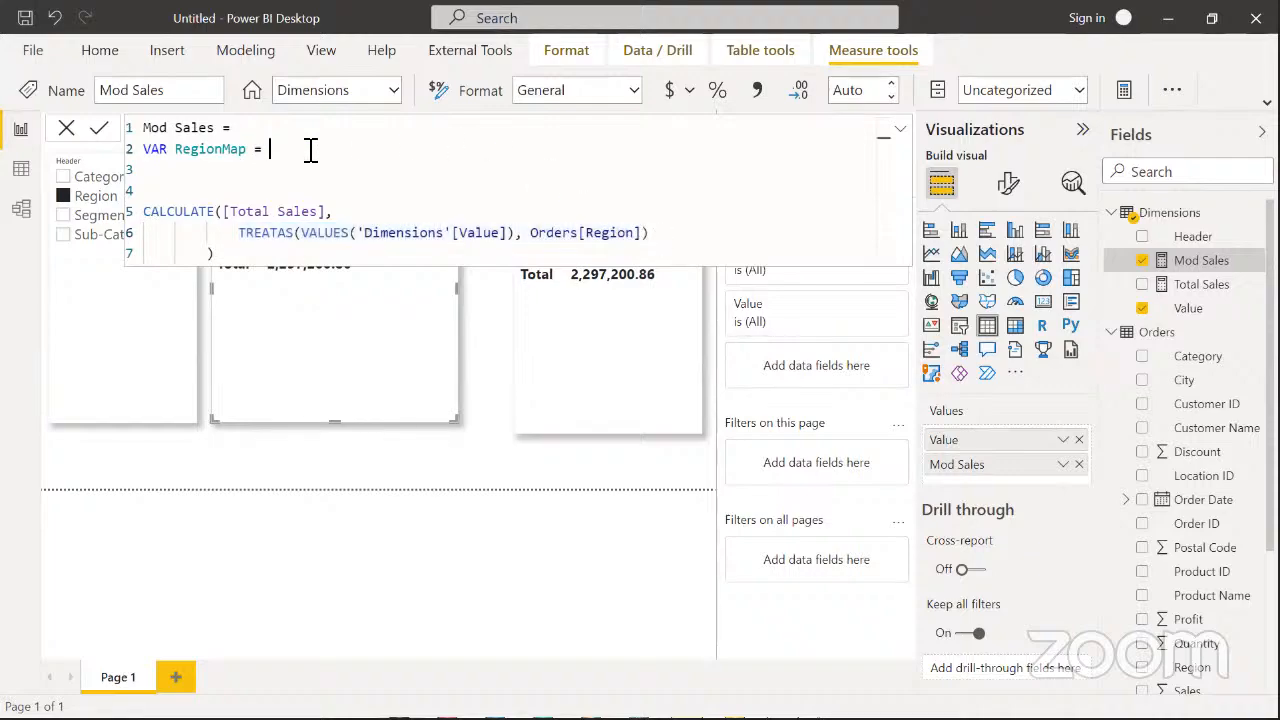
pyautogui.hotkey('ctrl', 'v')
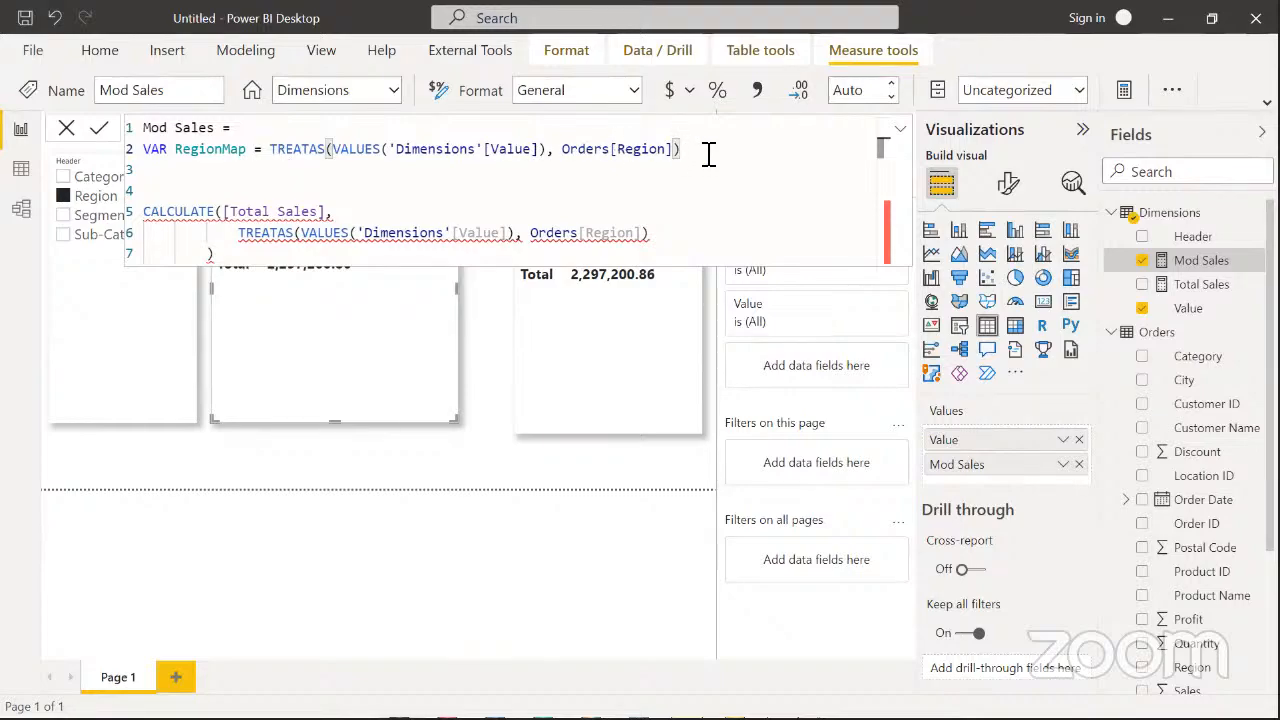
# Add a CetgoryMap variable below RegionMap, holding the copied TREATAS expression
pyautogui.hotkey('shift', 'Return')
pyautogui.write('VAR ')
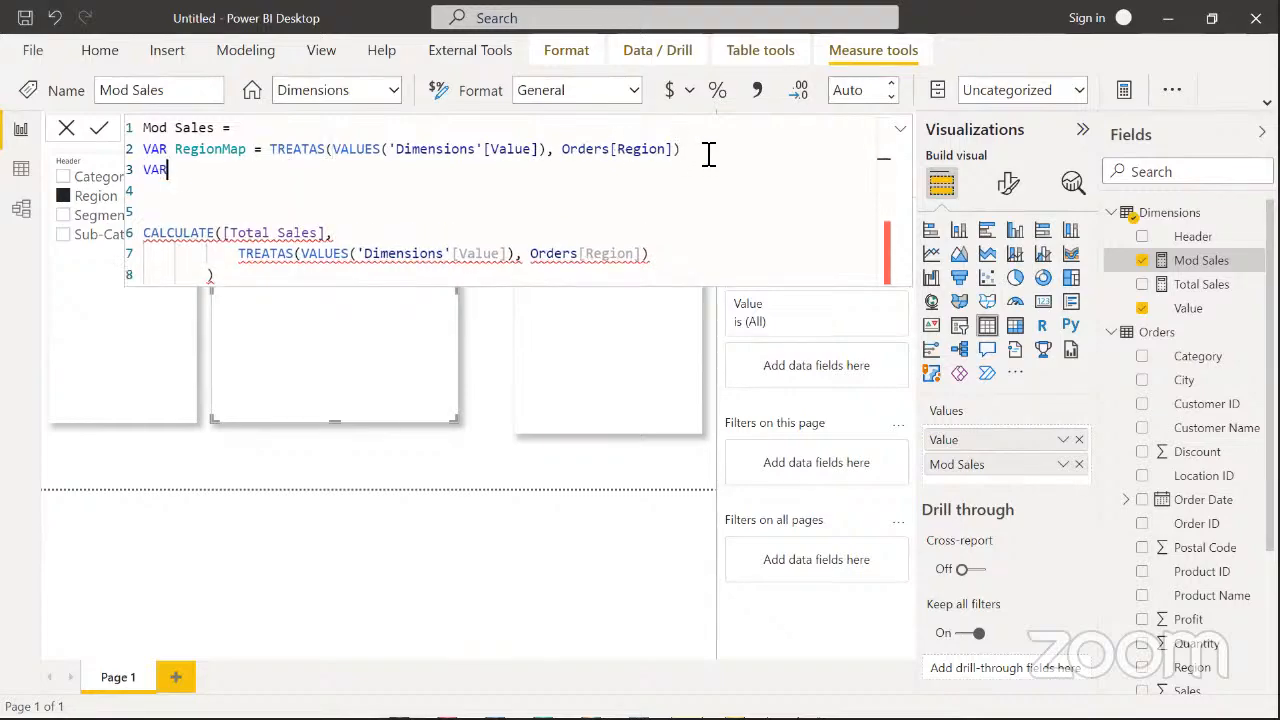
pyautogui.write('CetgoryMap =')
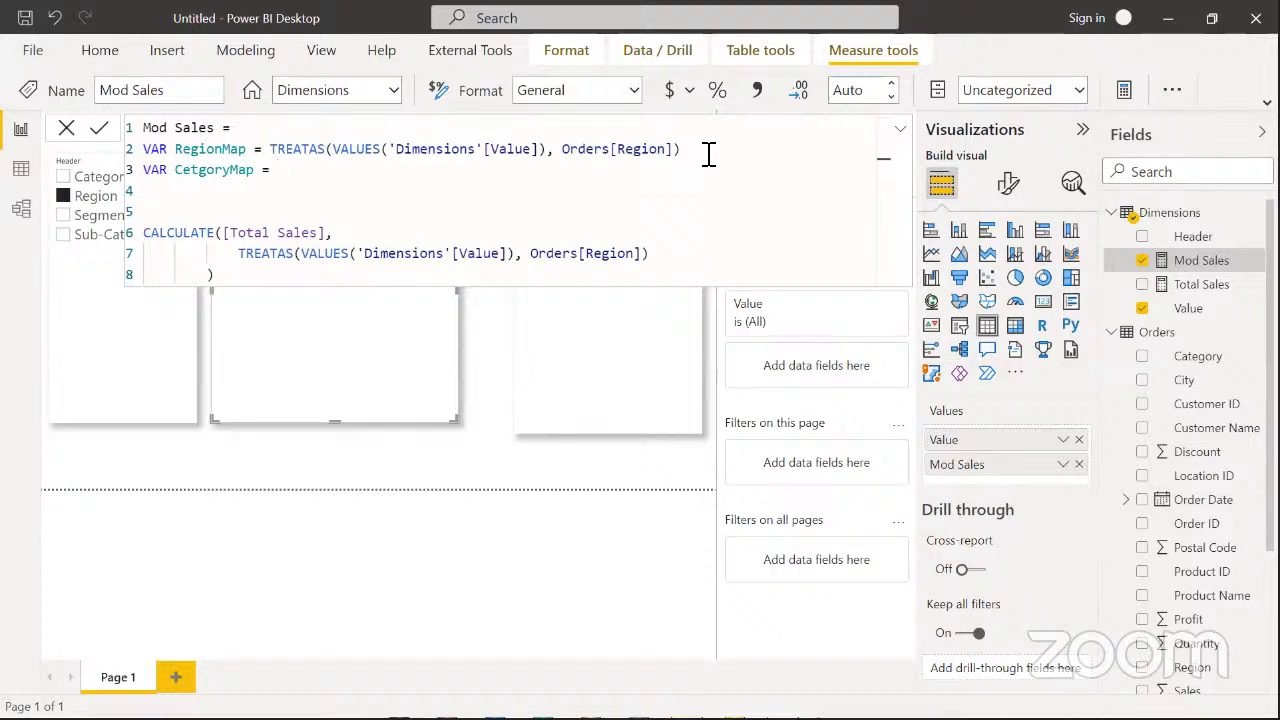
pyautogui.hotkey('ctrl', 'v')
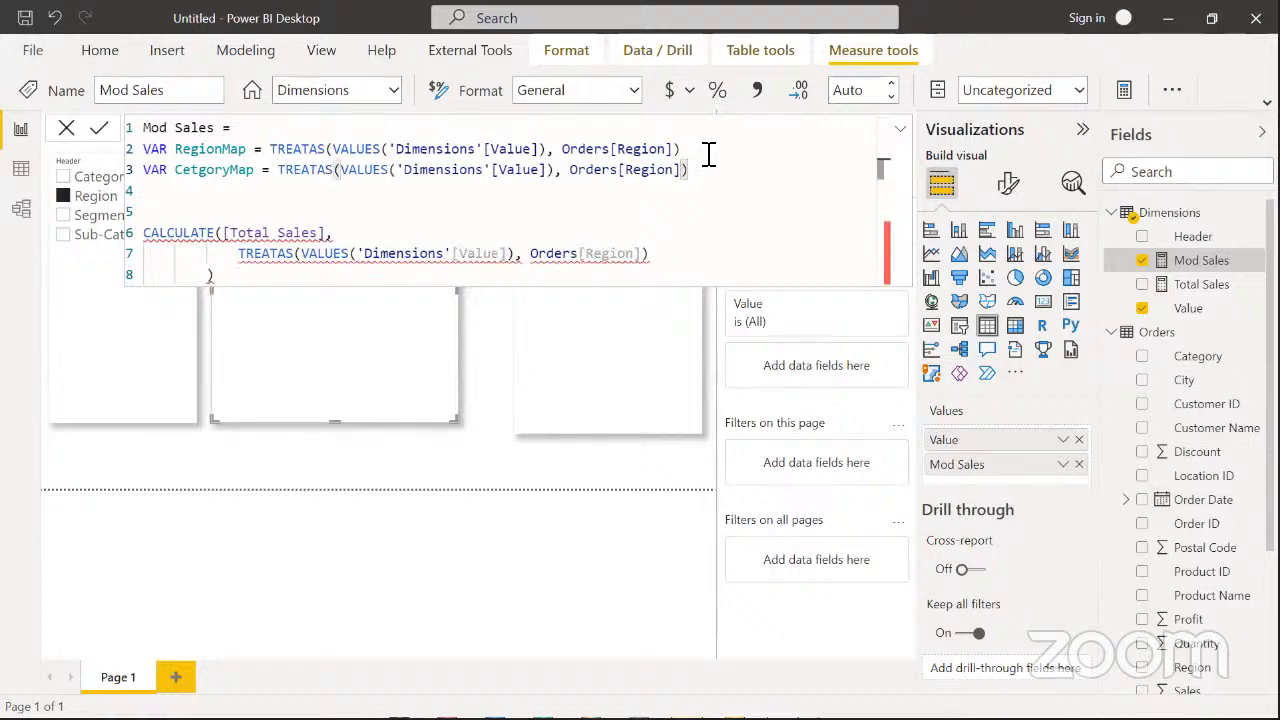
# Declare a third variable, SegmentMap, with the same copied TREATAS expression
pyautogui.press('Return')
pyautogui.write('VAR ')
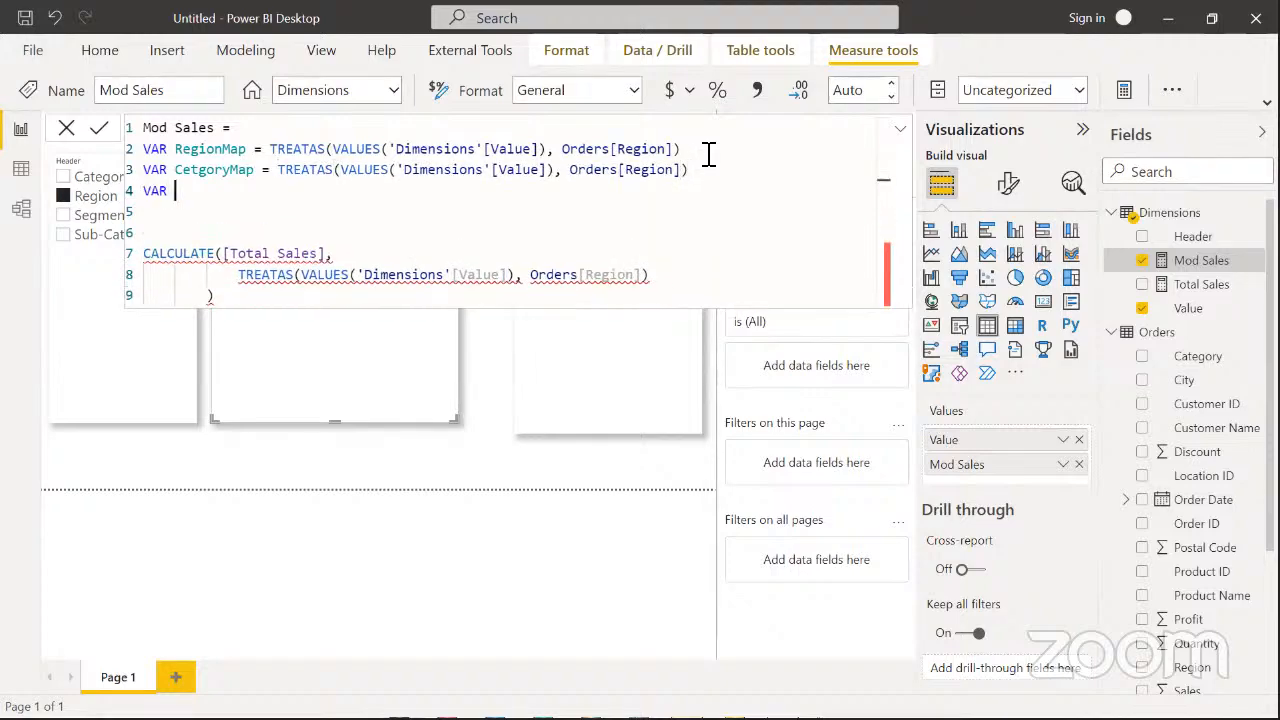
pyautogui.write('SegmentMap =')
pyautogui.hotkey('ctrl', 'v')
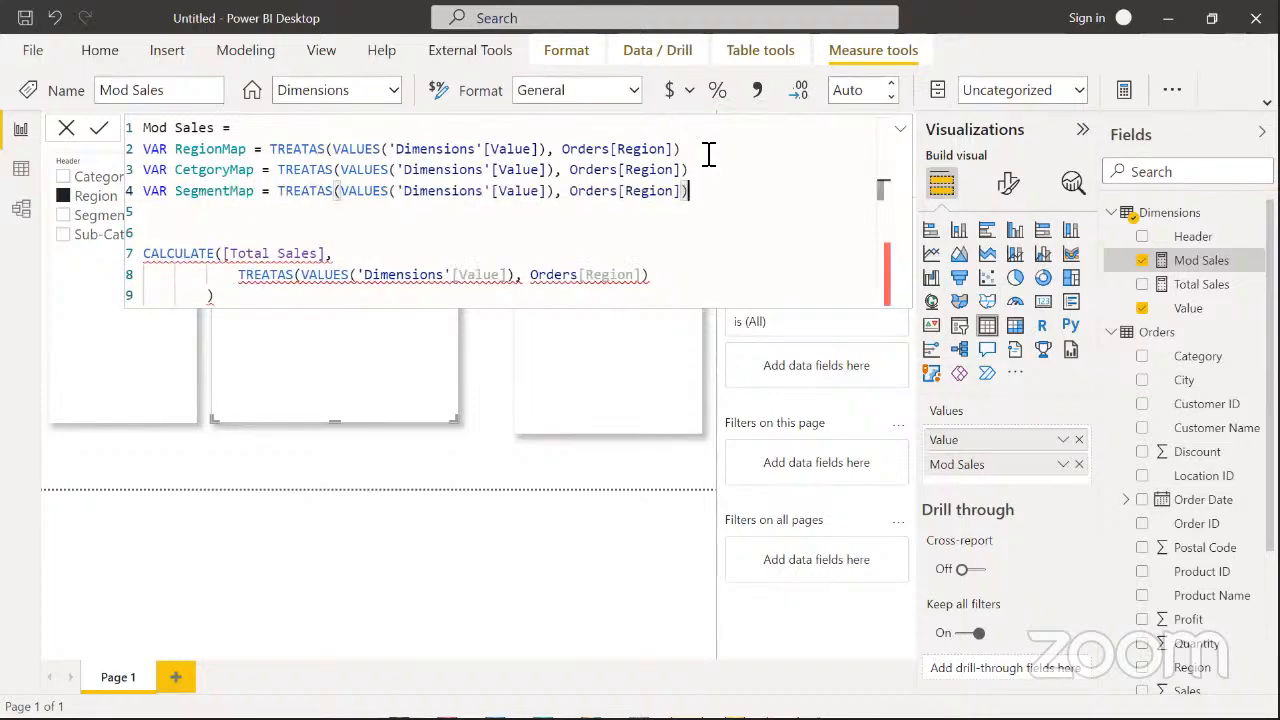
# Declare a fourth variable, SubCategoryMap, with the copied TREATAS expression below SegmentMap
pyautogui.press('Return')
pyautogui.write('VAR Su')
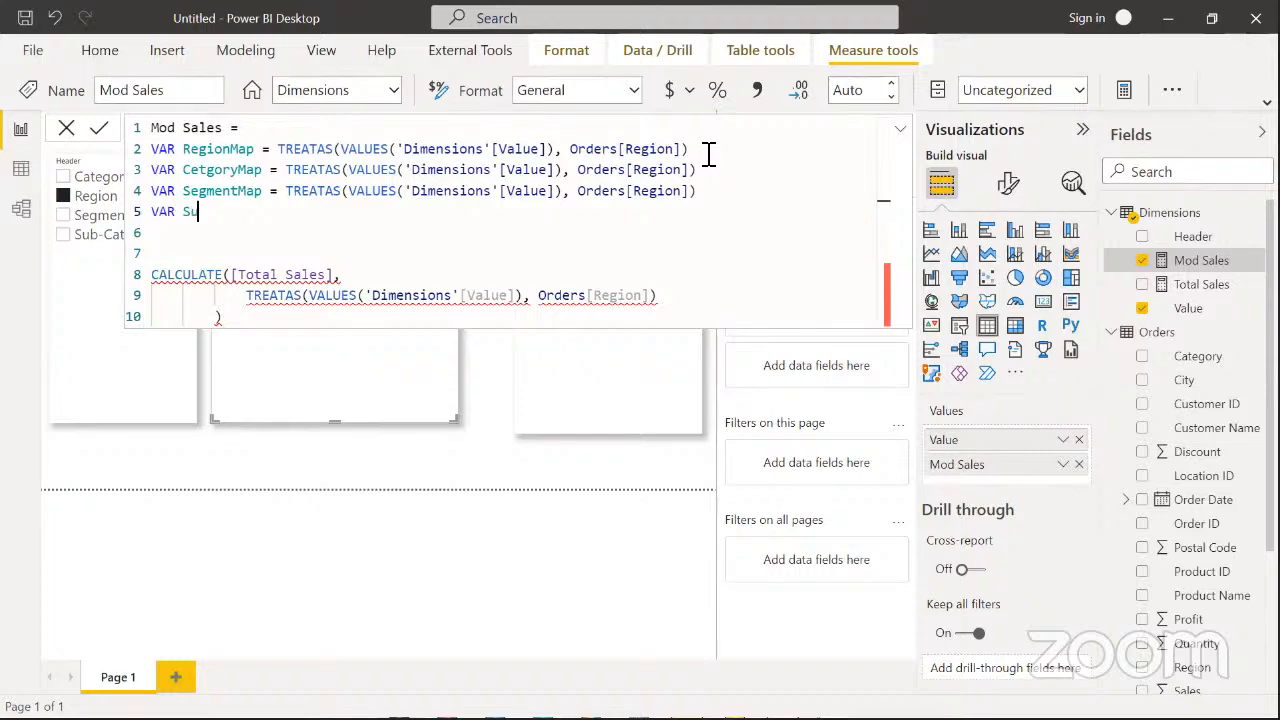
pyautogui.write('bCategoryMap =')
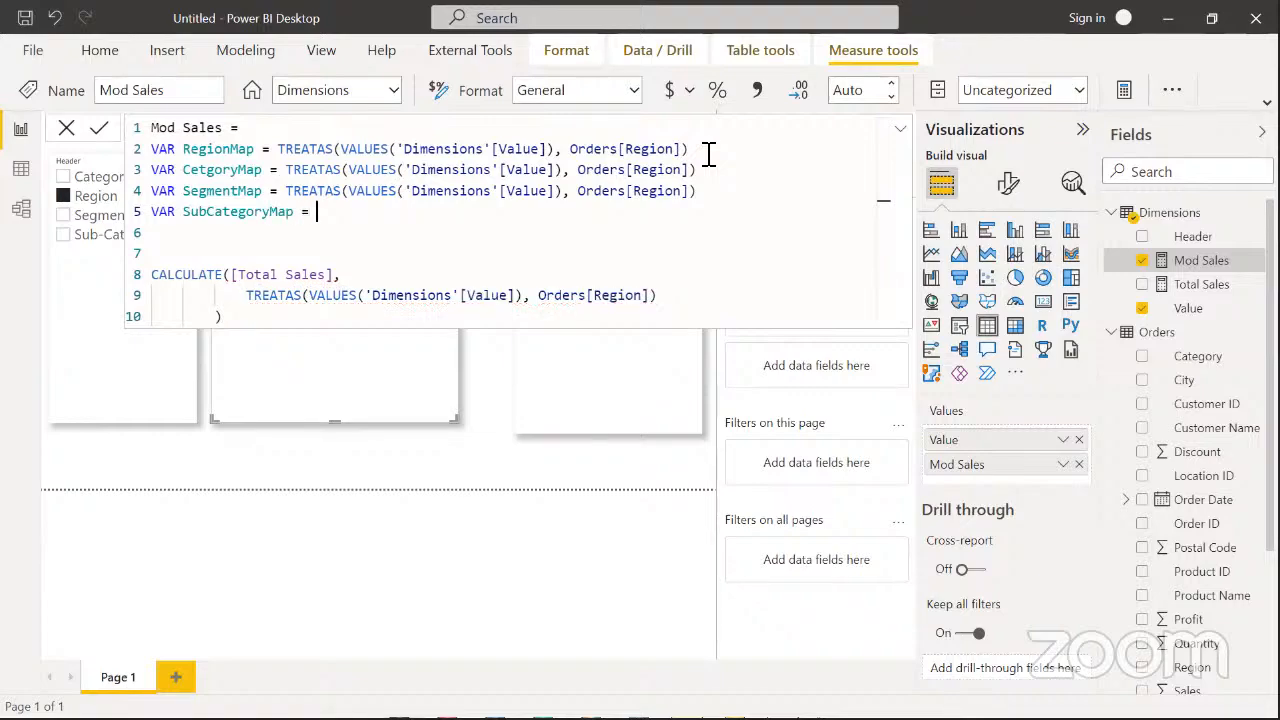
pyautogui.hotkey('ctrl', 'v')
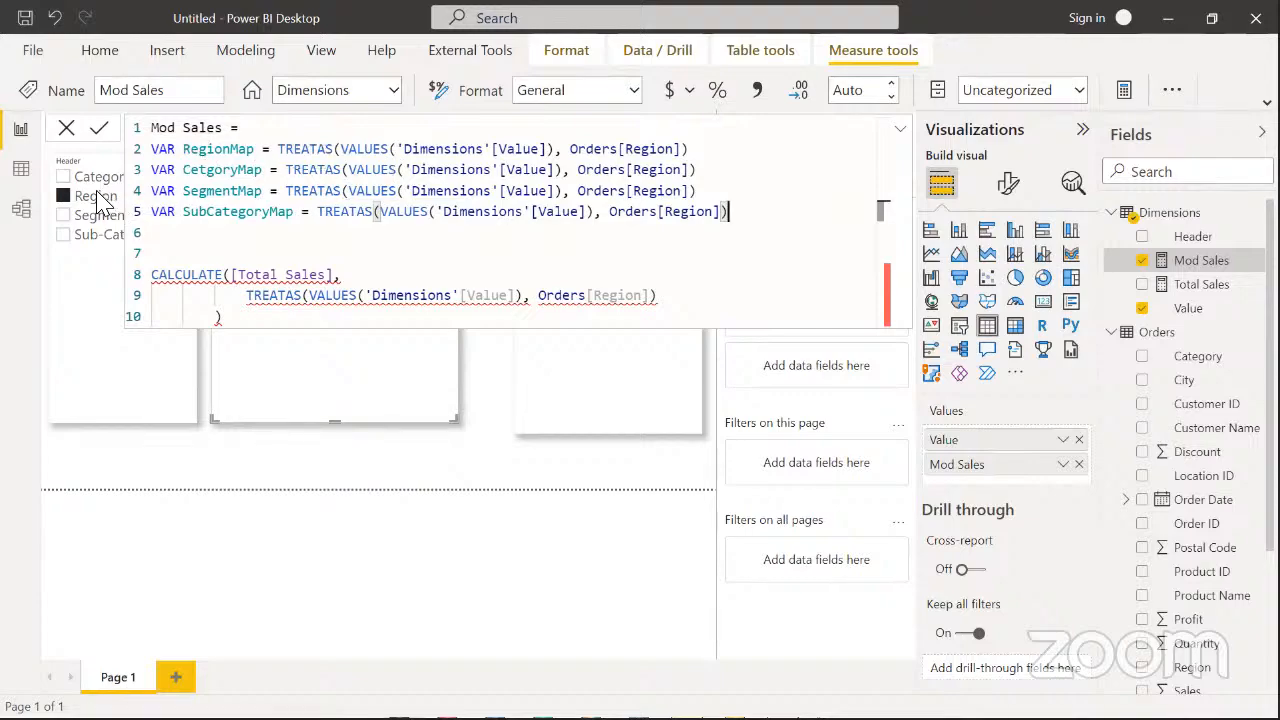
# Highlight Orders[Region] in the RegionMap variable and correct the second variable's name to CatgoryMap
pyautogui.moveTo(278, 149); pyautogui.dragTo(684, 149)
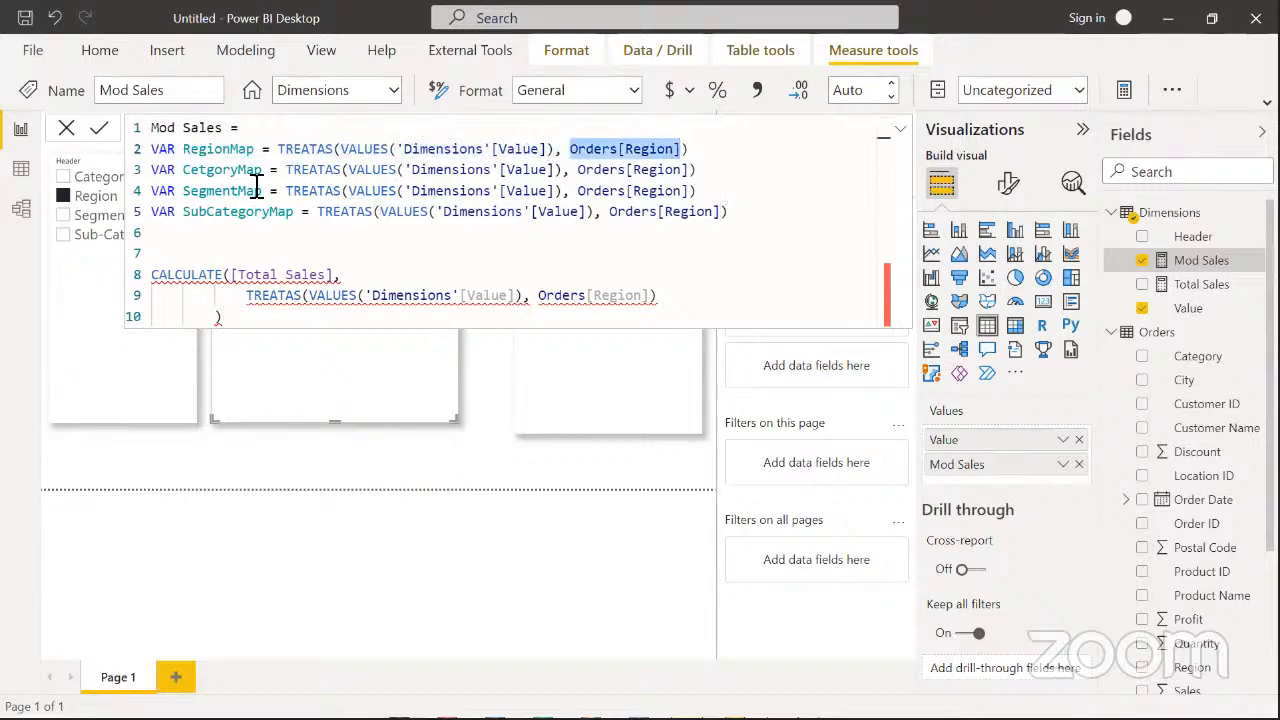
pyautogui.click(197, 170)
pyautogui.write('a')
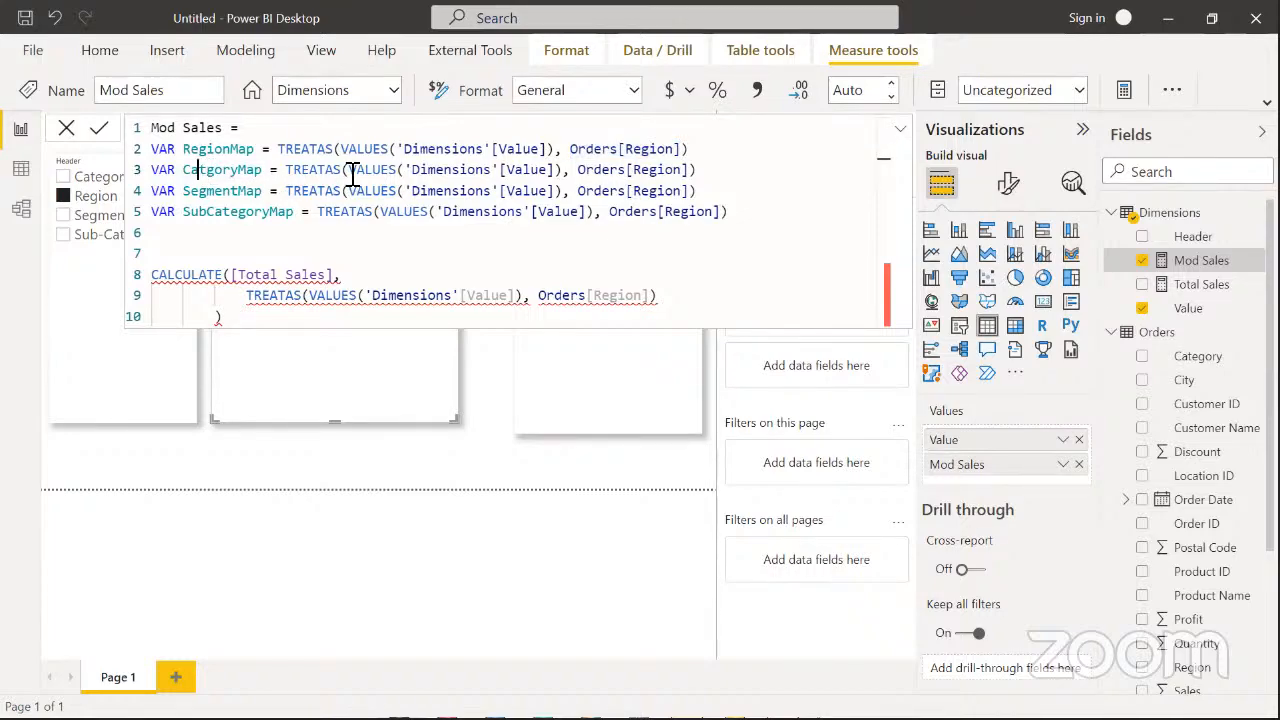
# Change the column mapped in the CatgoryMap variable to Orders[Category]
pyautogui.moveTo(352, 176); pyautogui.dragTo(556, 168)
pyautogui.click(697, 172)
pyautogui.press('BackSpace')
pyautogui.press('BackSpace')
pyautogui.press('BackSpace')
pyautogui.press('BackSpace')
pyautogui.press('BackSpace')
pyautogui.press('BackSpace')
pyautogui.press('BackSpace')
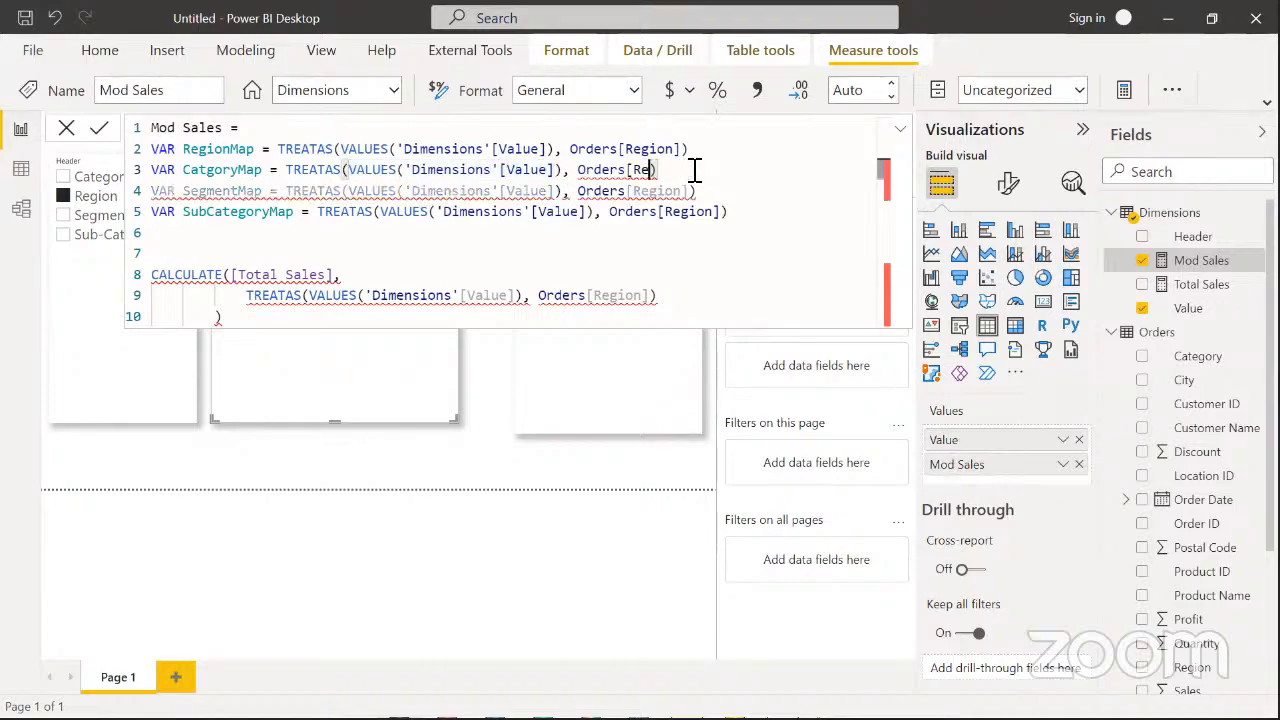
pyautogui.write('c')
pyautogui.press('Tab')
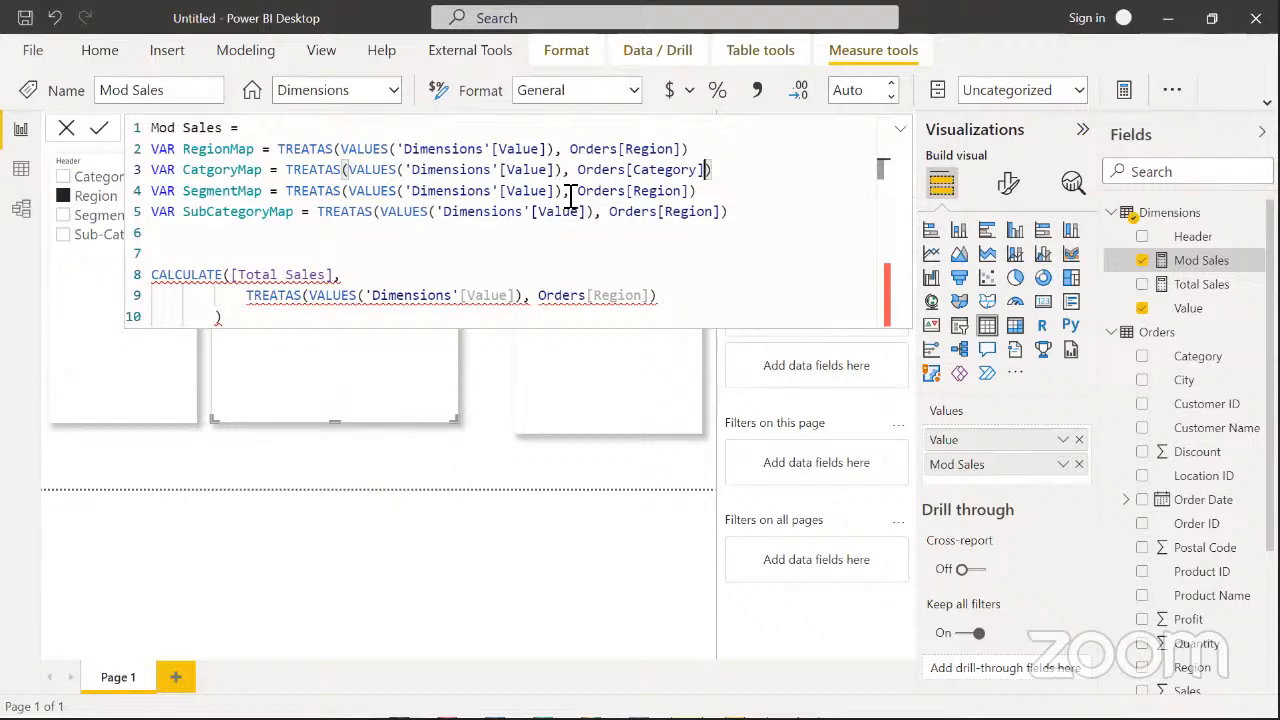
# Change the column mapped in the SegmentMap variable to Orders[Segment]
pyautogui.click(690, 191)
pyautogui.press('BackSpace')
pyautogui.press('BackSpace')
pyautogui.press('BackSpace')
pyautogui.press('BackSpace')
pyautogui.press('BackSpace')
pyautogui.press('BackSpace')
pyautogui.press('BackSpace')
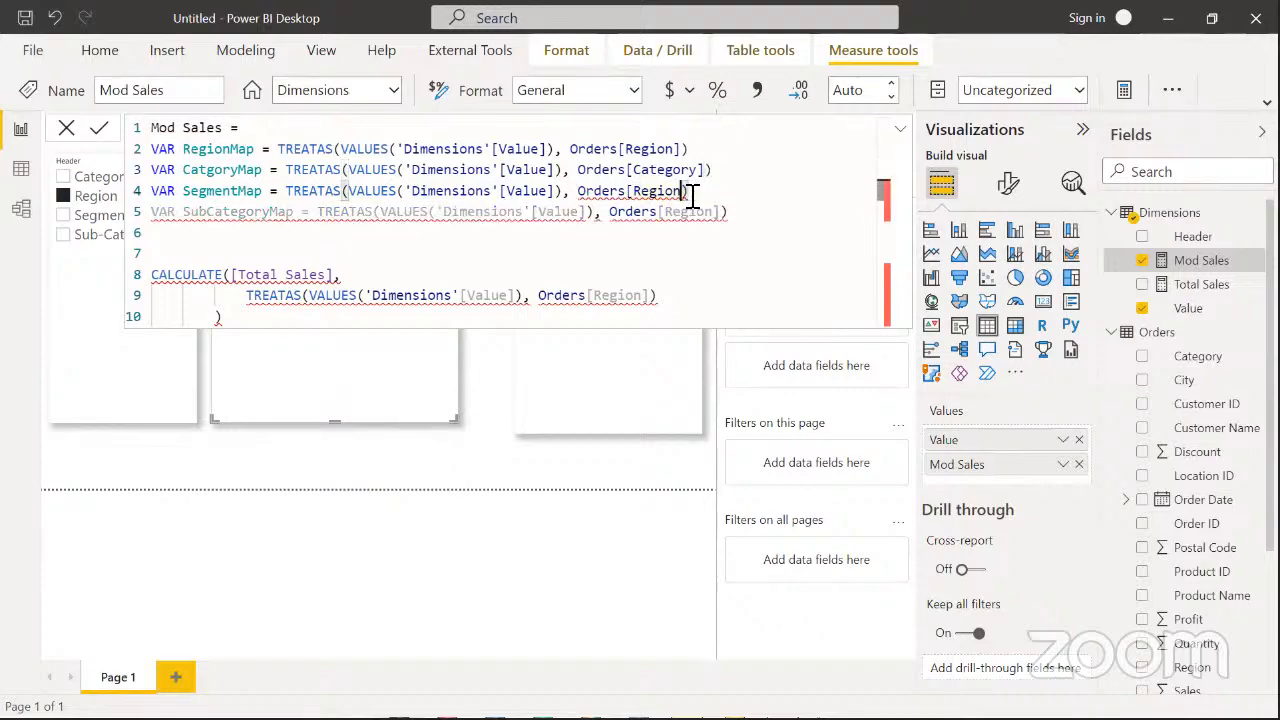
pyautogui.write('s[Se')
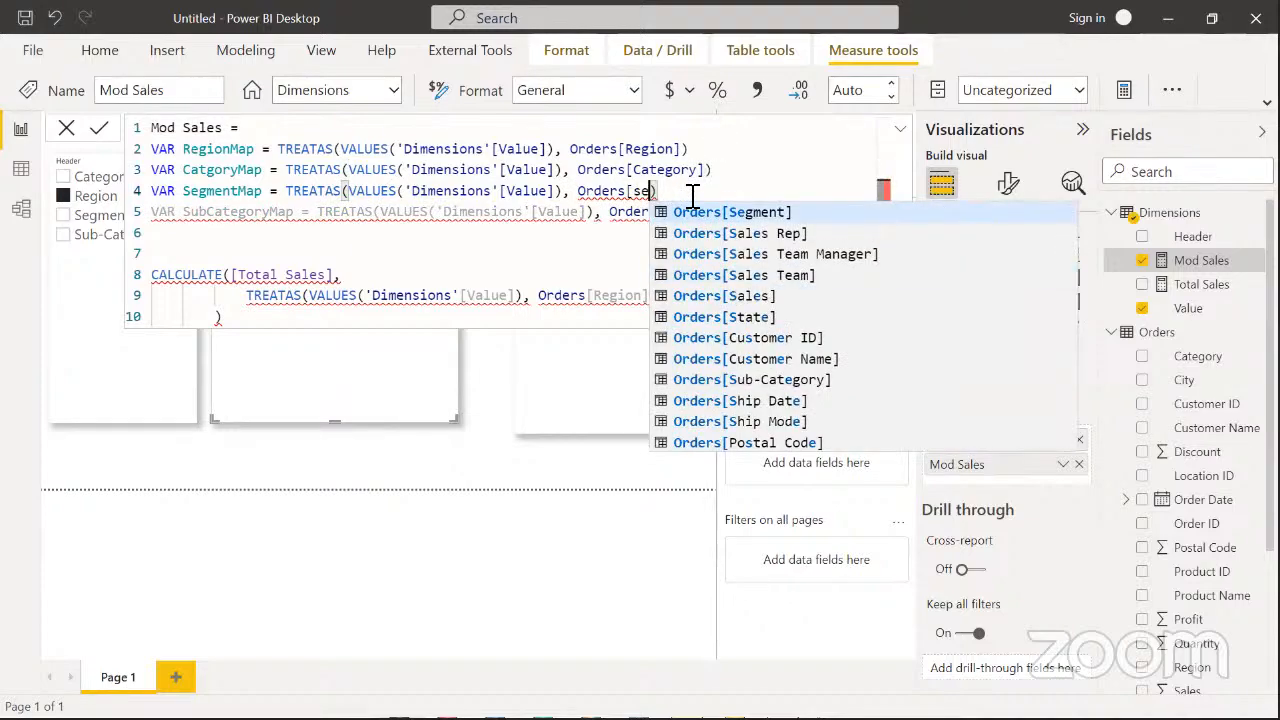
pyautogui.press('Tab')
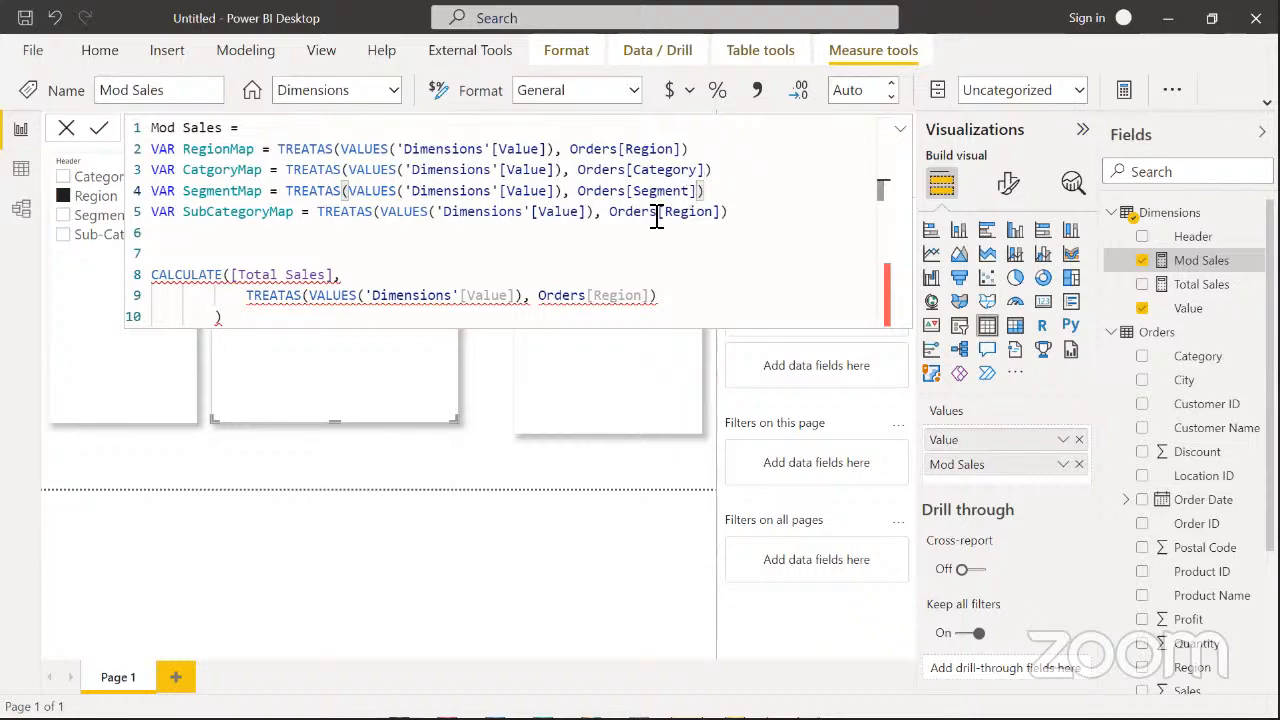
# Change the column mapped in the SubCategoryMap variable to Orders[Sub-Category]
pyautogui.click(727, 213)
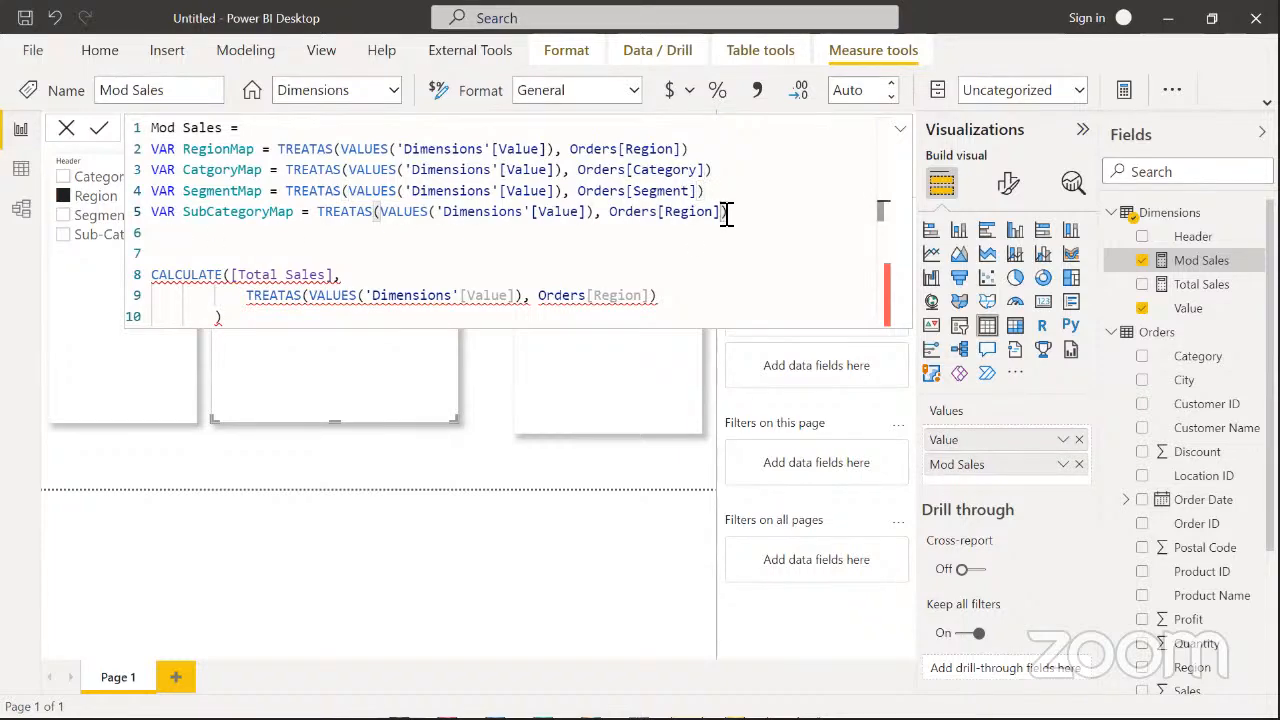
pyautogui.press('BackSpace')
pyautogui.press('BackSpace')
pyautogui.press('BackSpace')
pyautogui.press('BackSpace')
pyautogui.press('BackSpace')
pyautogui.press('BackSpace')
pyautogui.press('BackSpace')
pyautogui.write('sub')
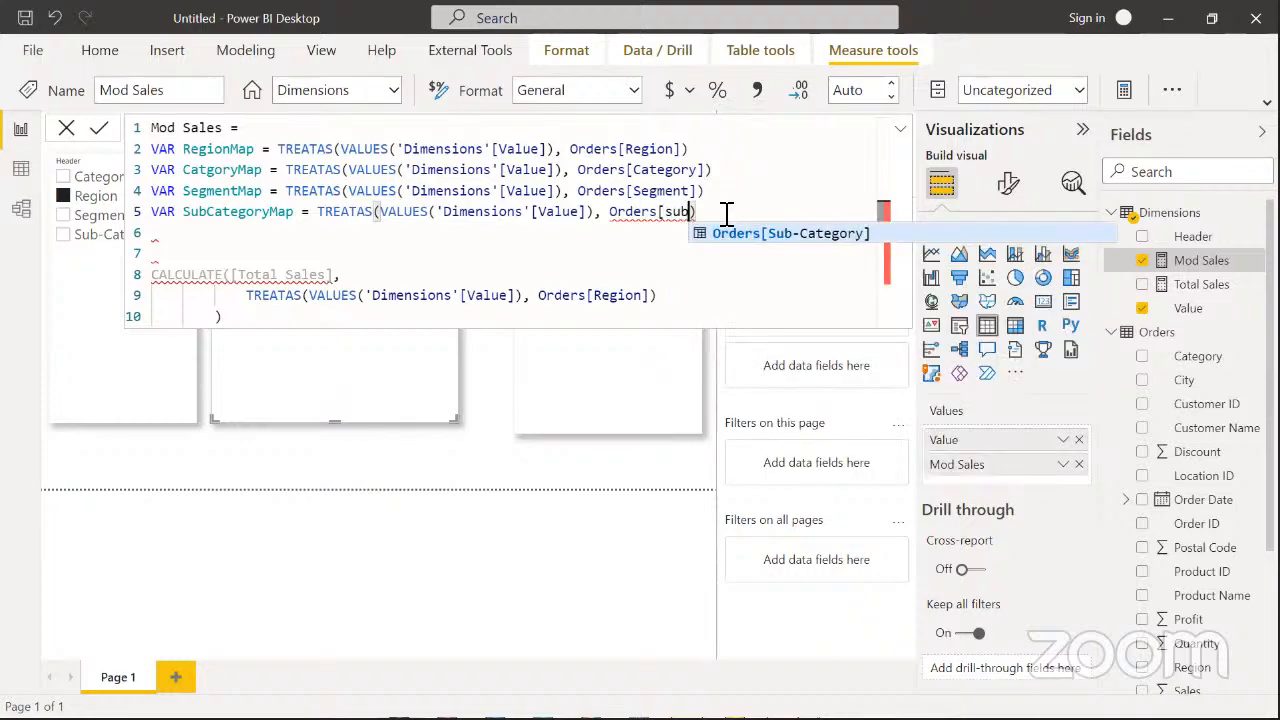
pyautogui.press('Tab')
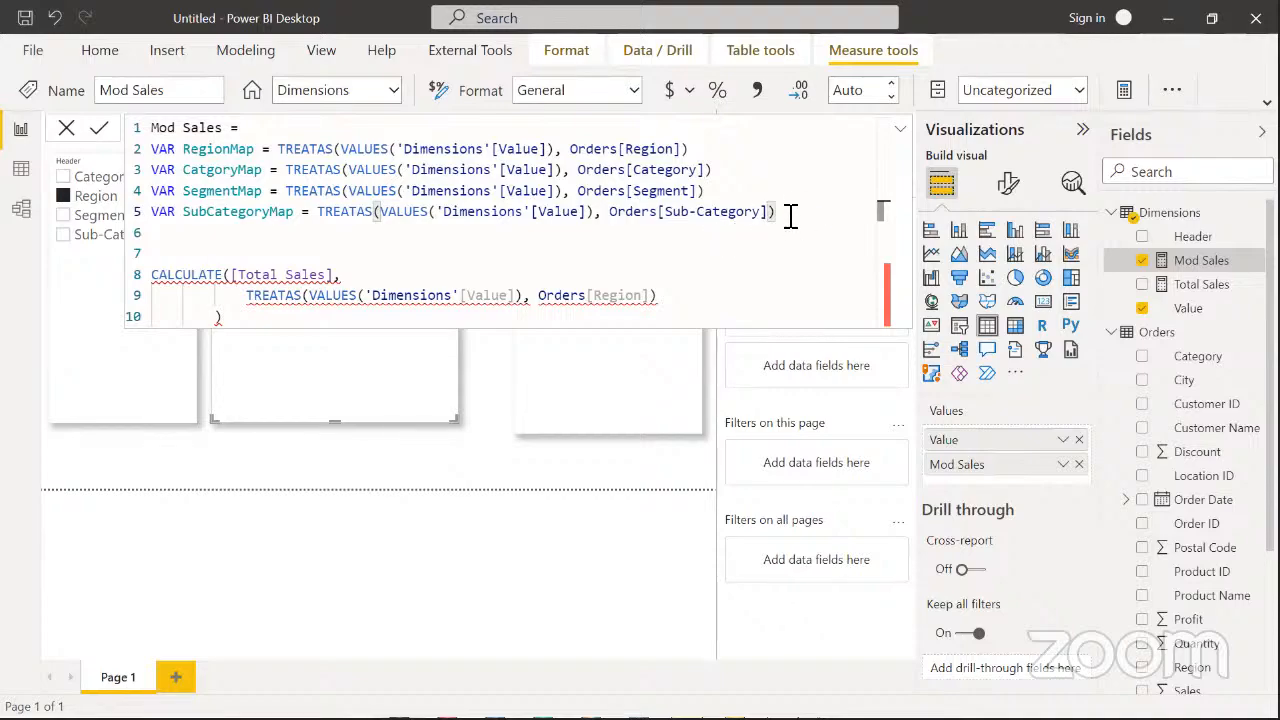
# Add RETURN before the CALCULATE expression, commit the Mod Sales measure and collapse the formula
pyautogui.click(156, 285)
pyautogui.write('RETURN')
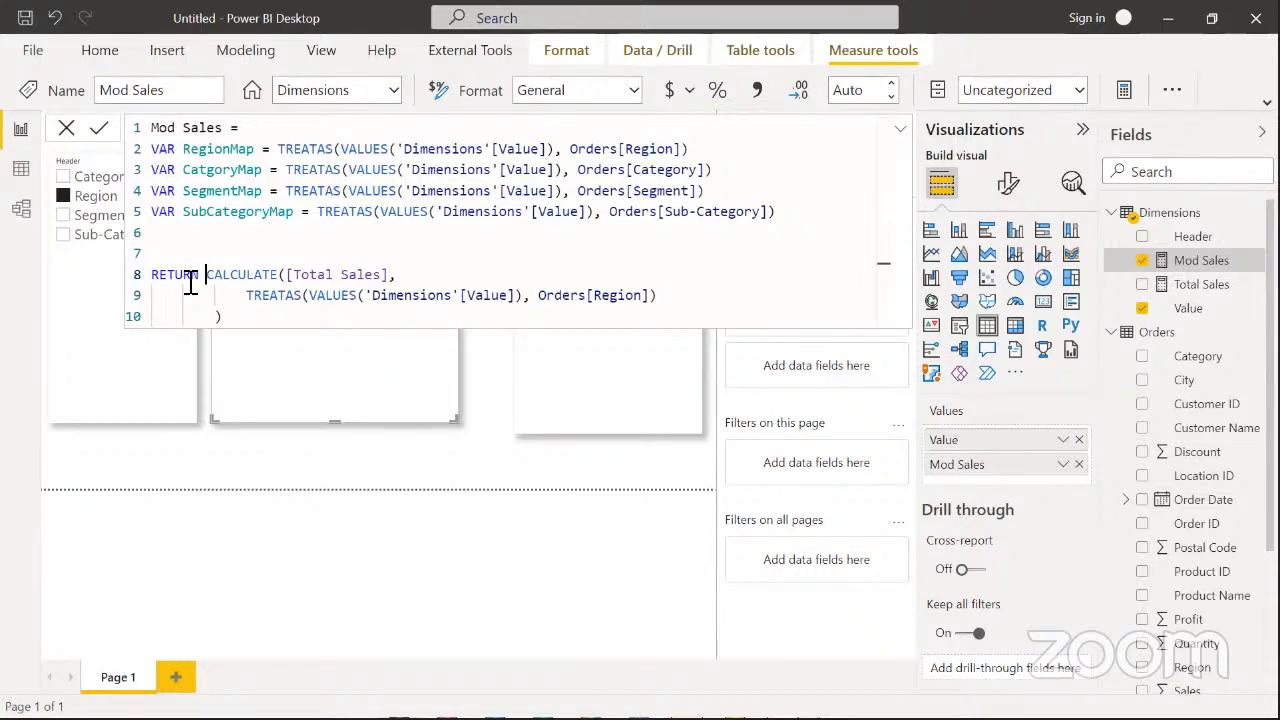
pyautogui.click(240, 319)
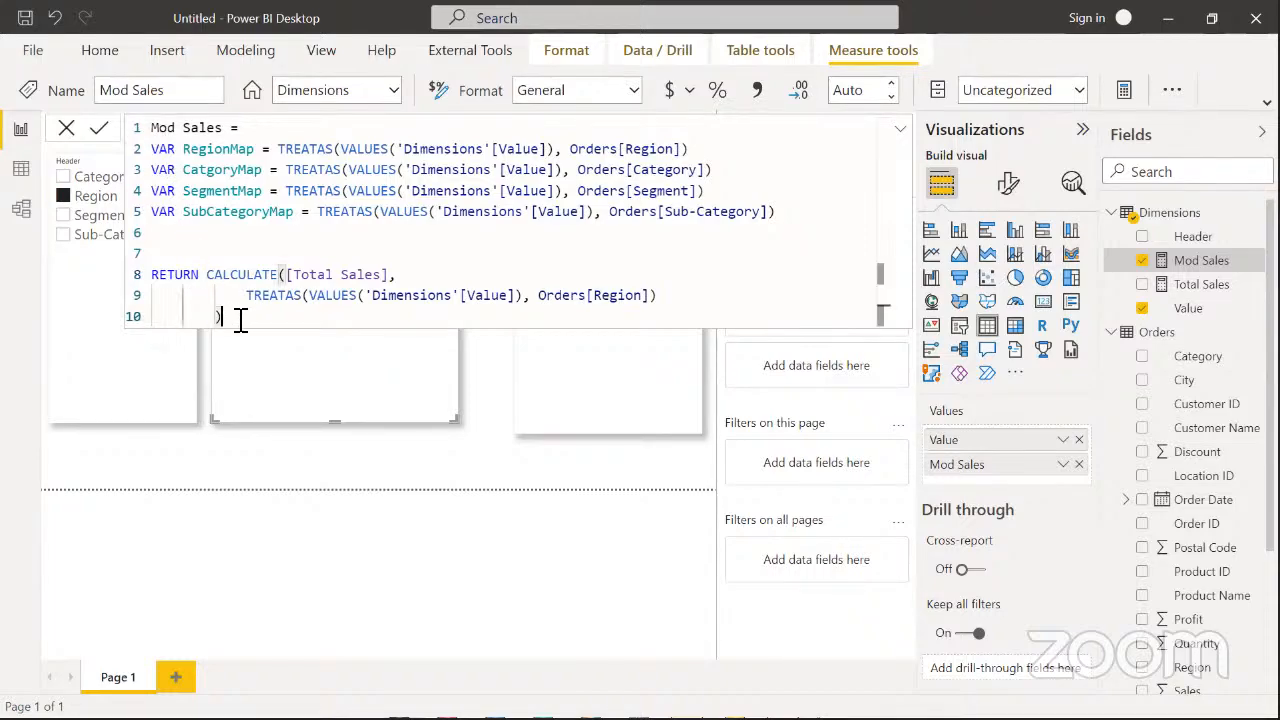
pyautogui.click(100, 129)
pyautogui.click(900, 131)
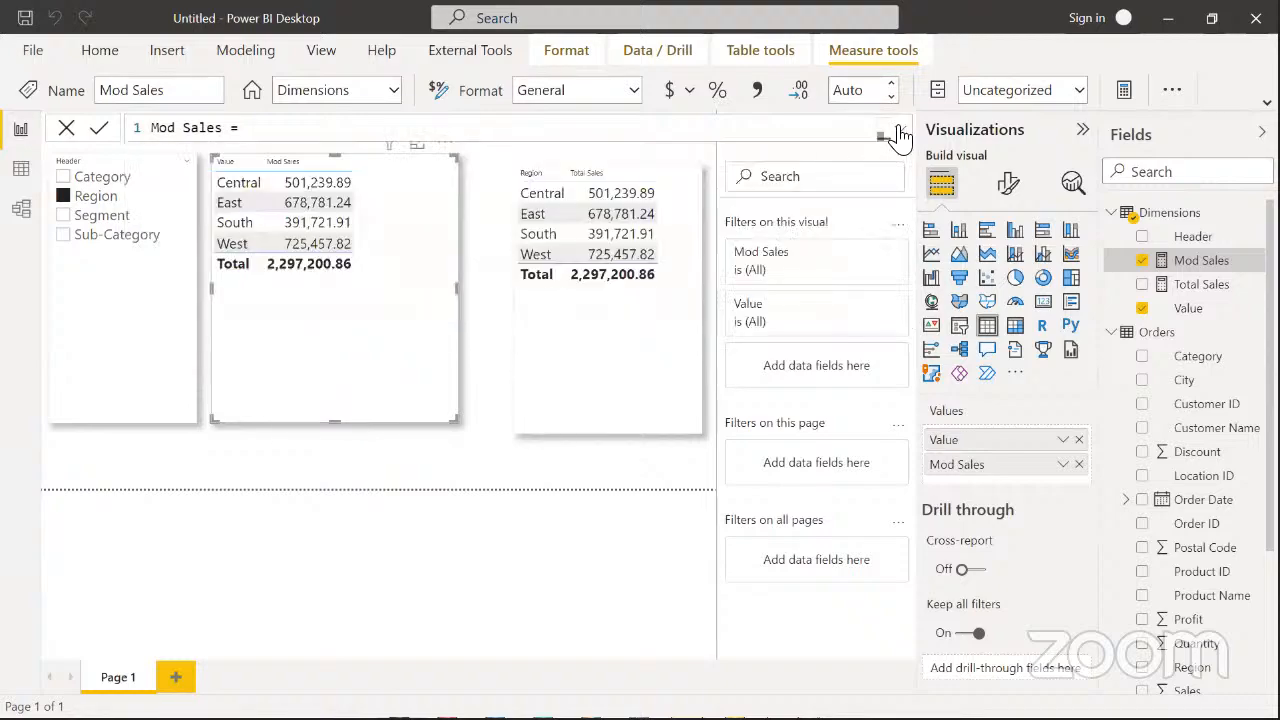
# Test the Mod Sales table with Category, Segment and Sub-Category in the Header slicer, and return the slicer to Region
pyautogui.click(97, 192)
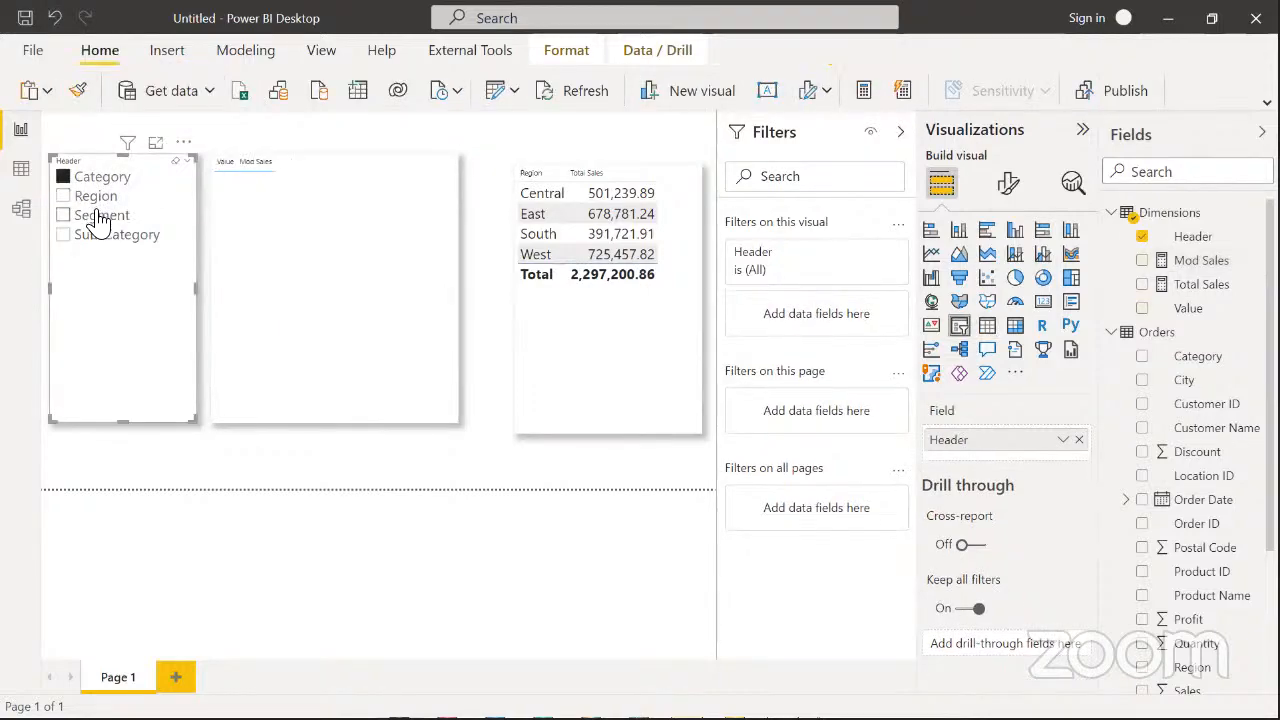
pyautogui.click(98, 216)
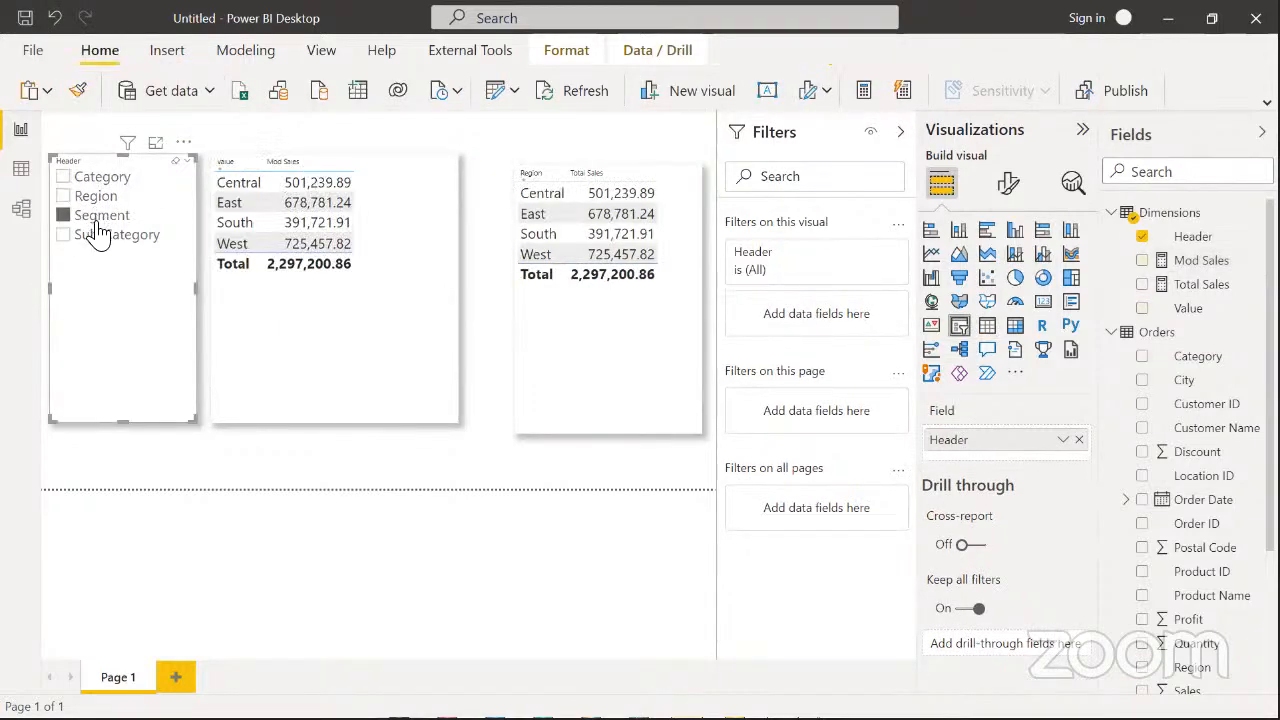
pyautogui.click(97, 236)
pyautogui.click(95, 197)
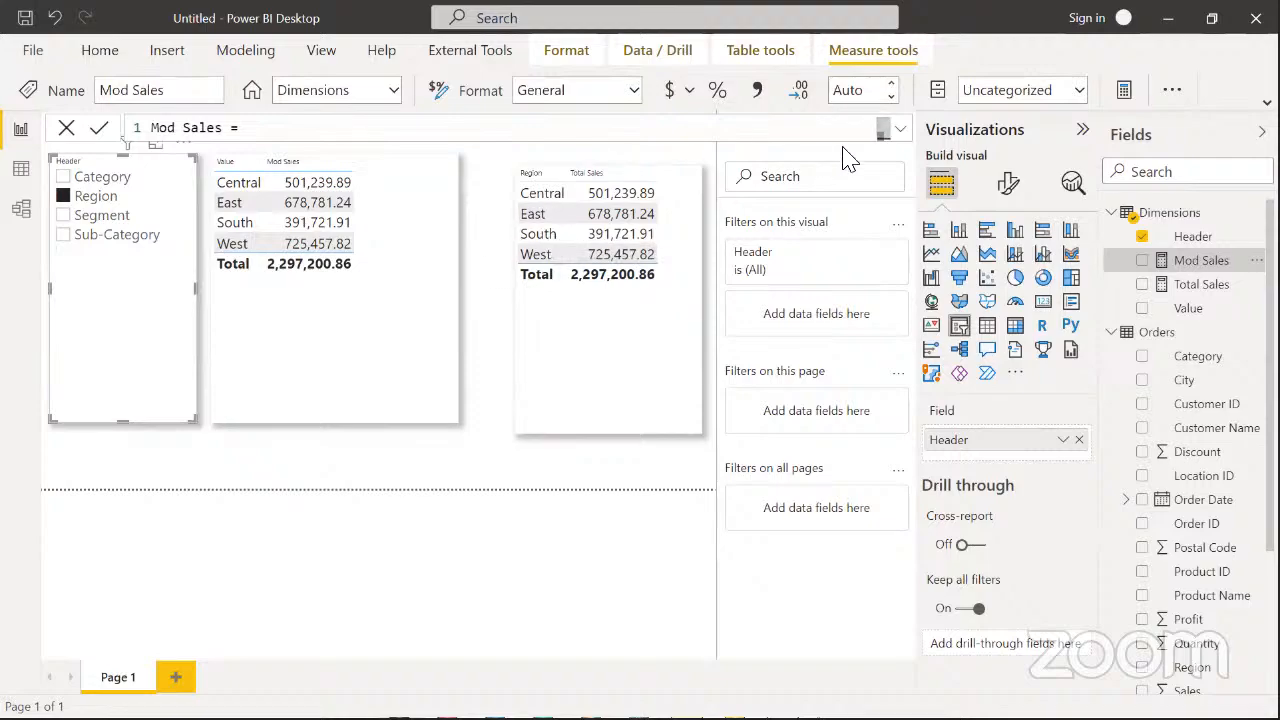
# Expand the Mod Sales formula and compare the TREATAS filter inside CALCULATE with the RegionMap variable's expression
pyautogui.click(901, 132)
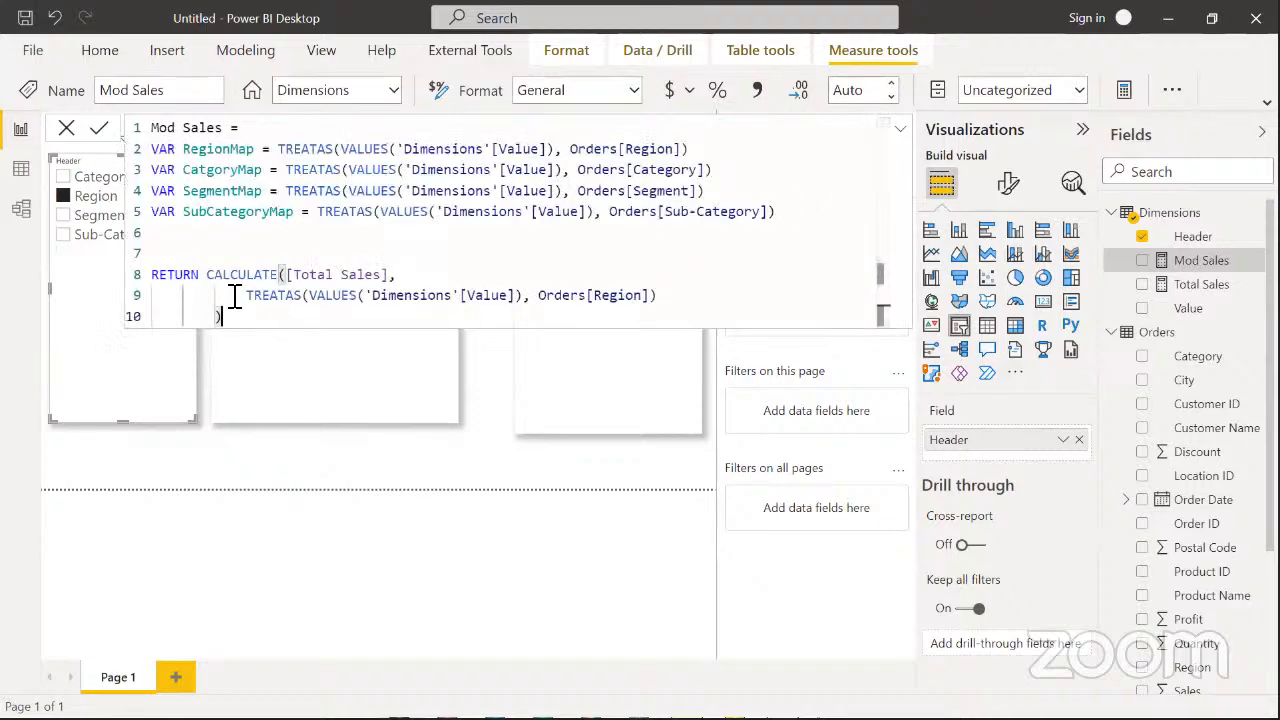
pyautogui.moveTo(247, 297); pyautogui.dragTo(656, 304)
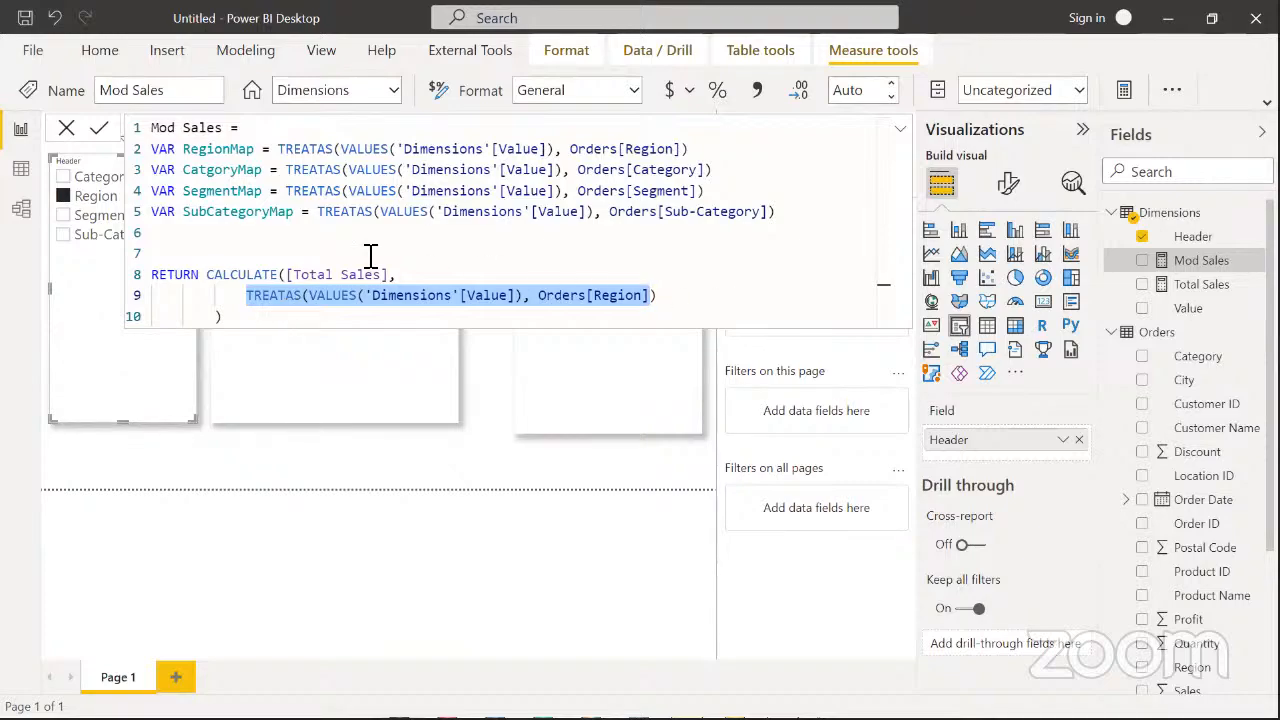
pyautogui.click(252, 300)
pyautogui.moveTo(254, 302); pyautogui.dragTo(650, 298)
pyautogui.moveTo(278, 149); pyautogui.dragTo(703, 149)
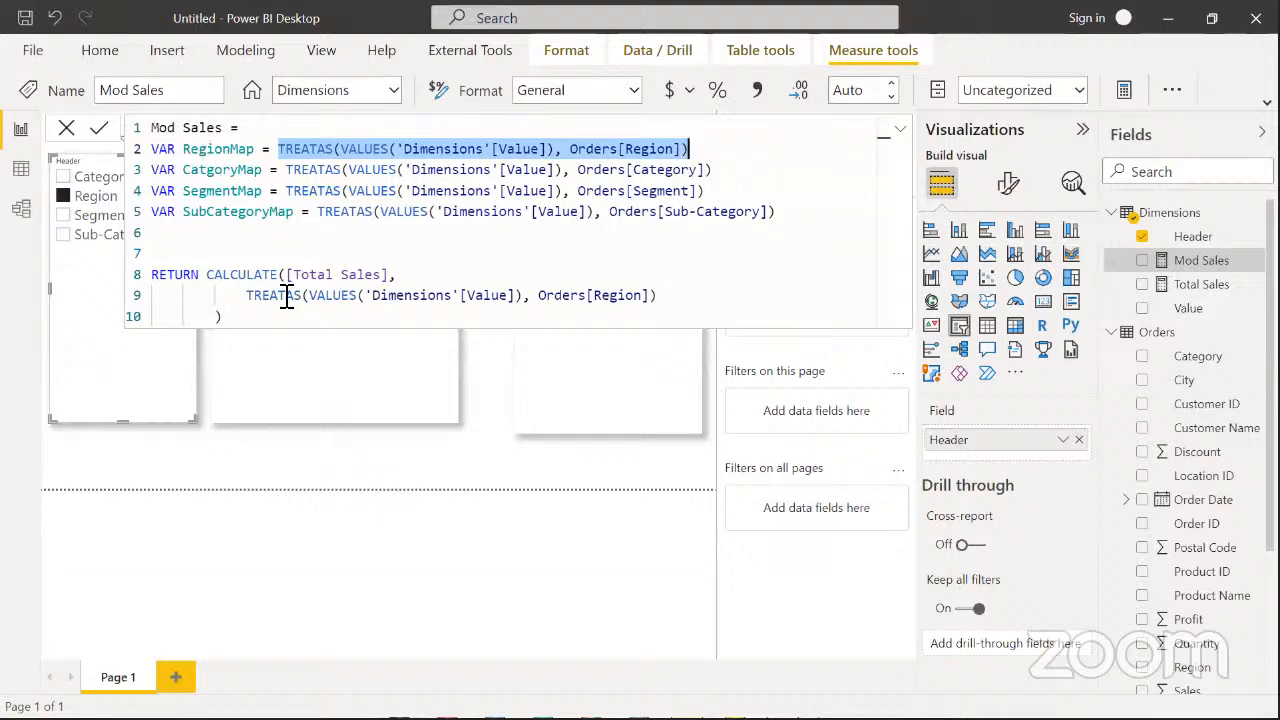
# Replace the TREATAS filter inside CALCULATE with RegionMap, remove the extra closing parenthesis and commit the measure
pyautogui.moveTo(250, 300); pyautogui.dragTo(655, 302)
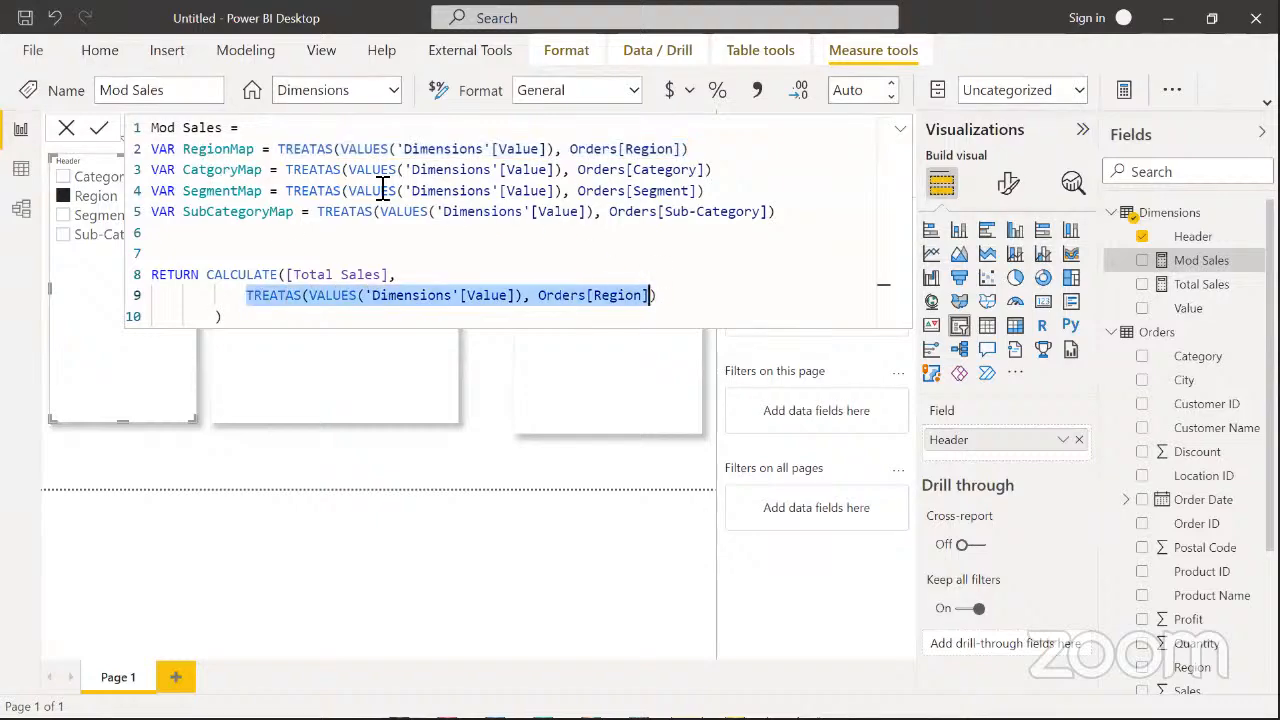
pyautogui.press('BackSpace')
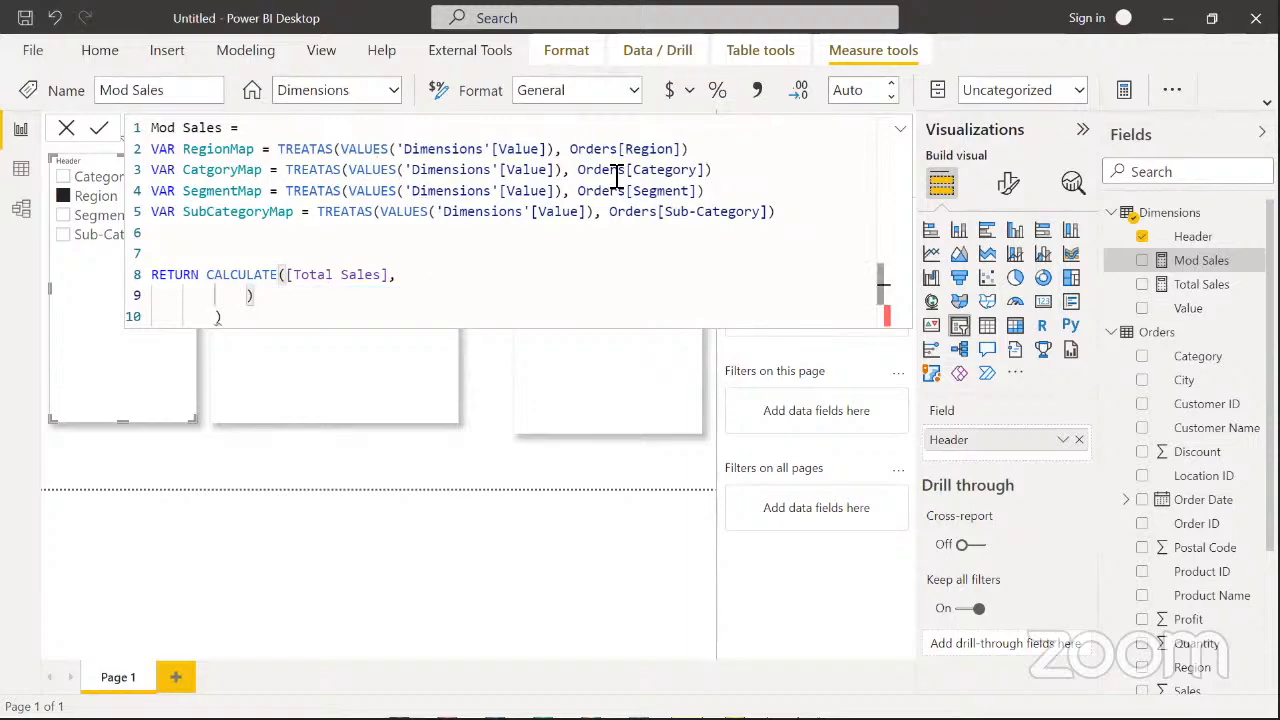
pyautogui.write('reg')
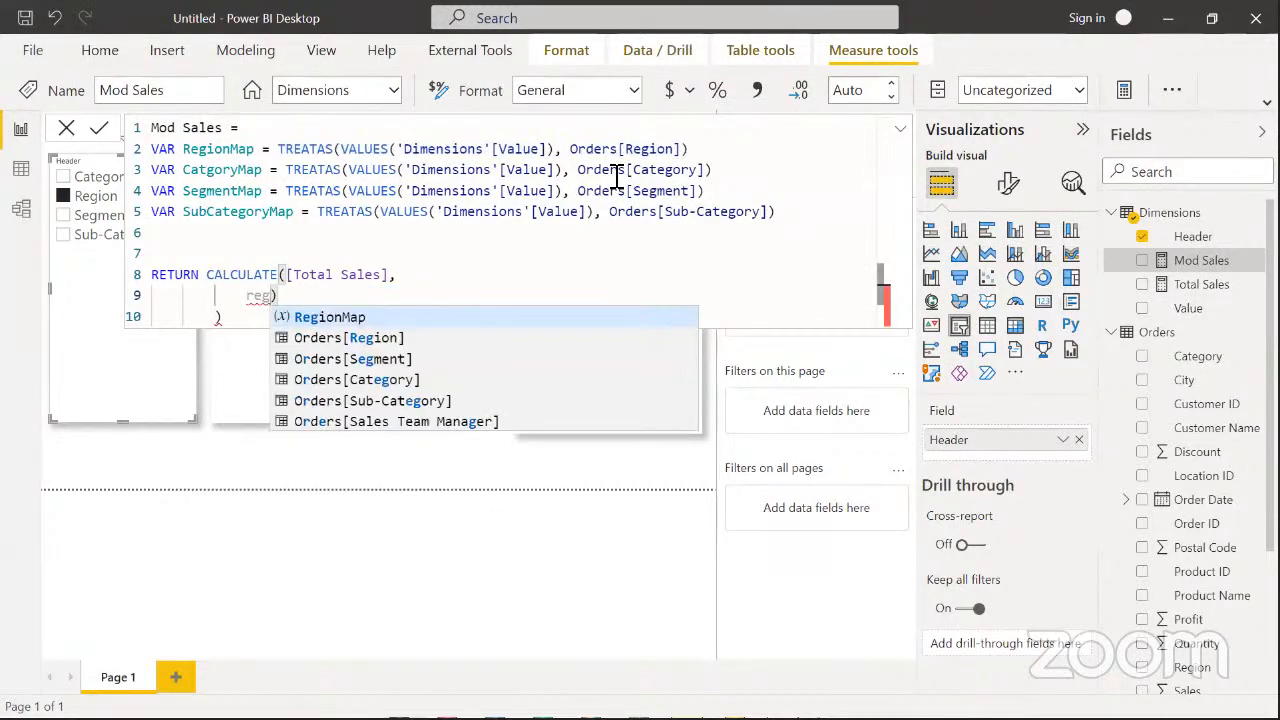
pyautogui.press('Tab')
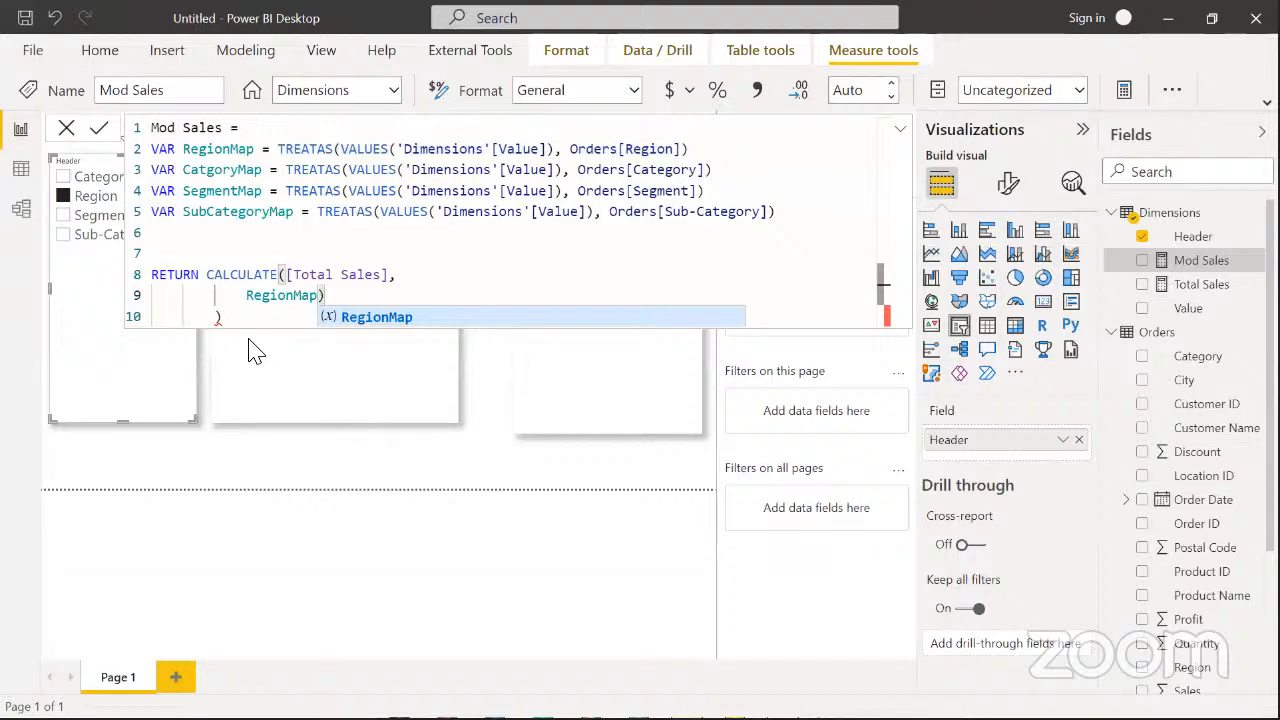
pyautogui.click(343, 304)
pyautogui.click(310, 320)
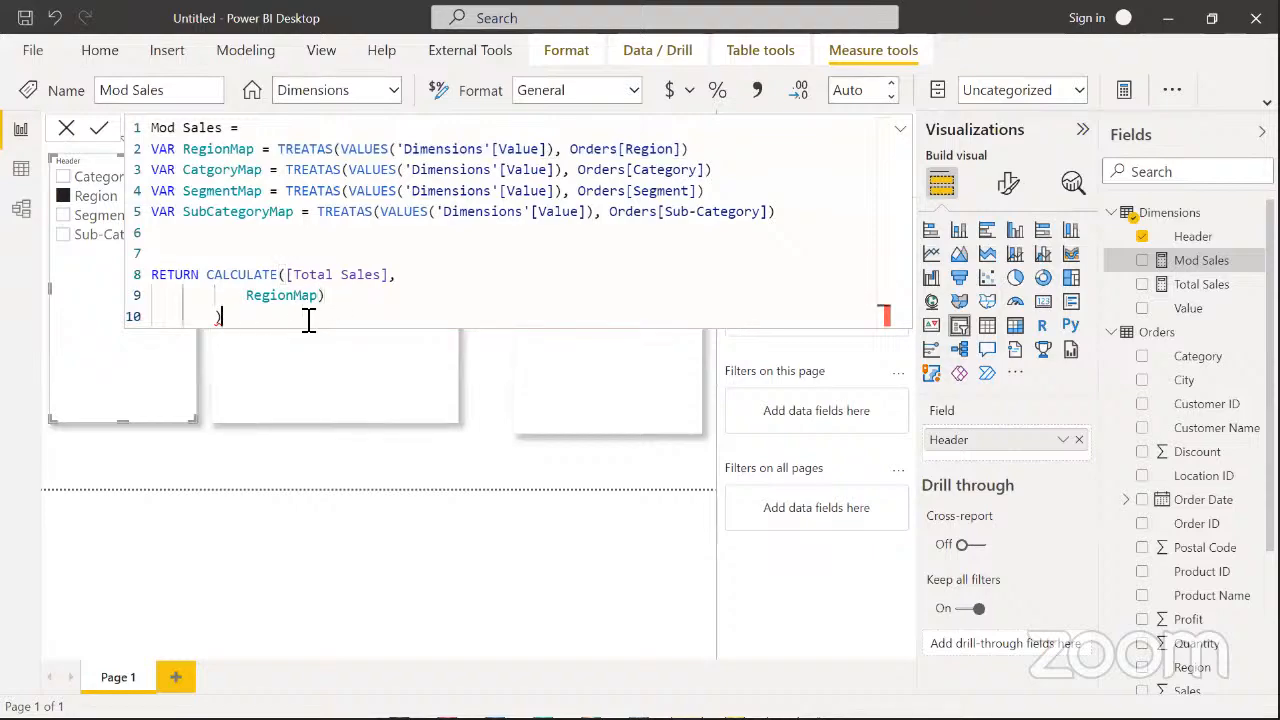
pyautogui.press('BackSpace')
pyautogui.click(100, 127)
pyautogui.click(900, 129)
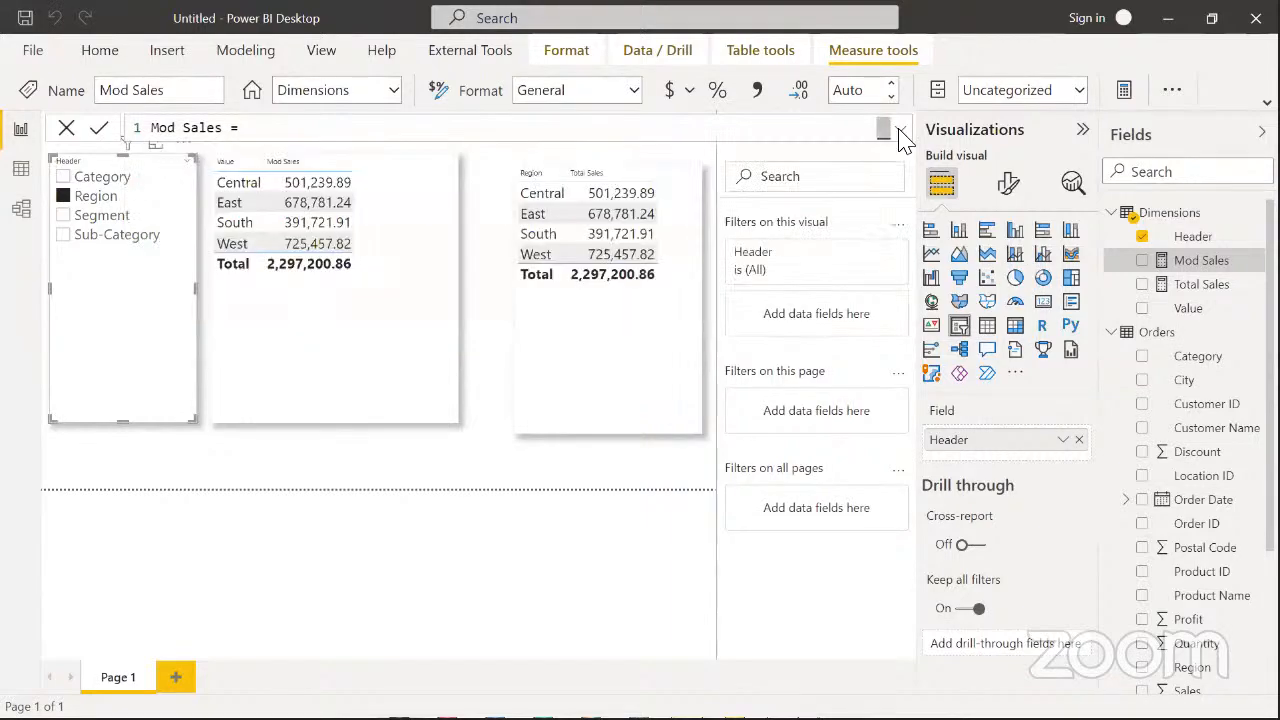
# Check the Mod Sales table for the Category and Segment headers, and set the Header slicer back to Region
pyautogui.click(113, 182)
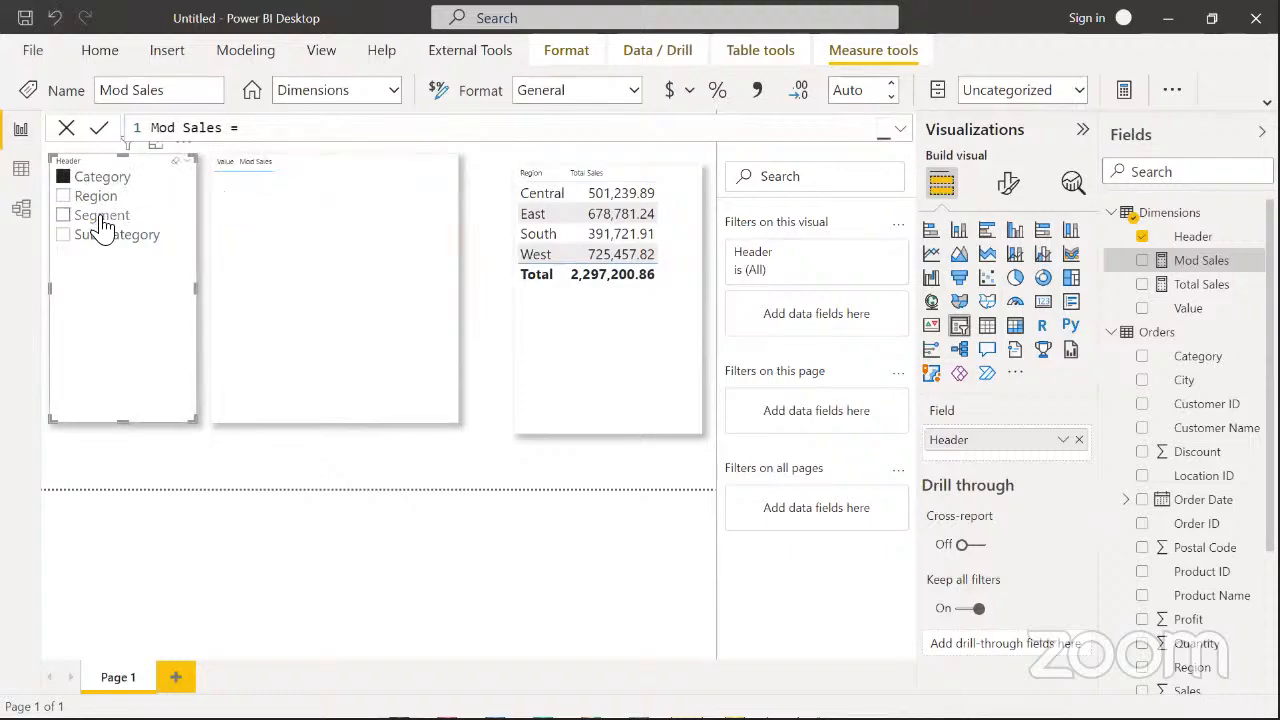
pyautogui.click(105, 224)
pyautogui.click(95, 197)
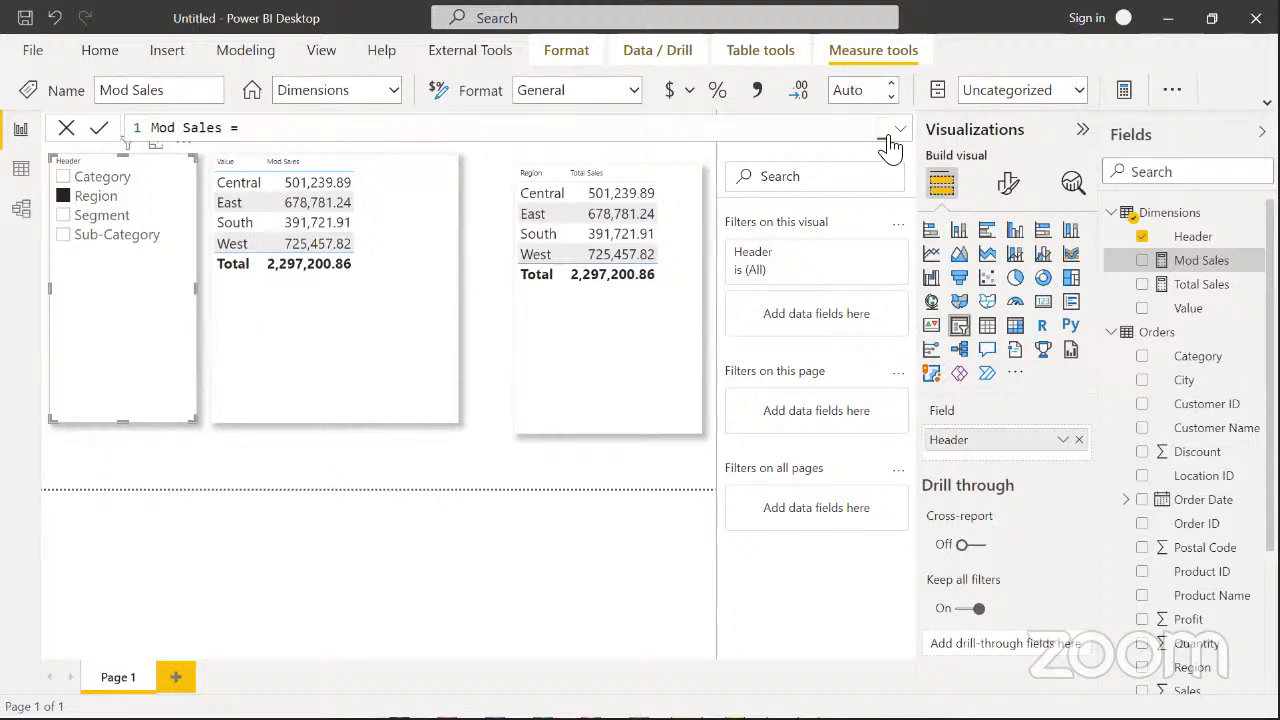
# Review the RegionMap filter in the RETURN expression, correct the second variable's name to CategoryMap and commit the measure
pyautogui.click(900, 128)
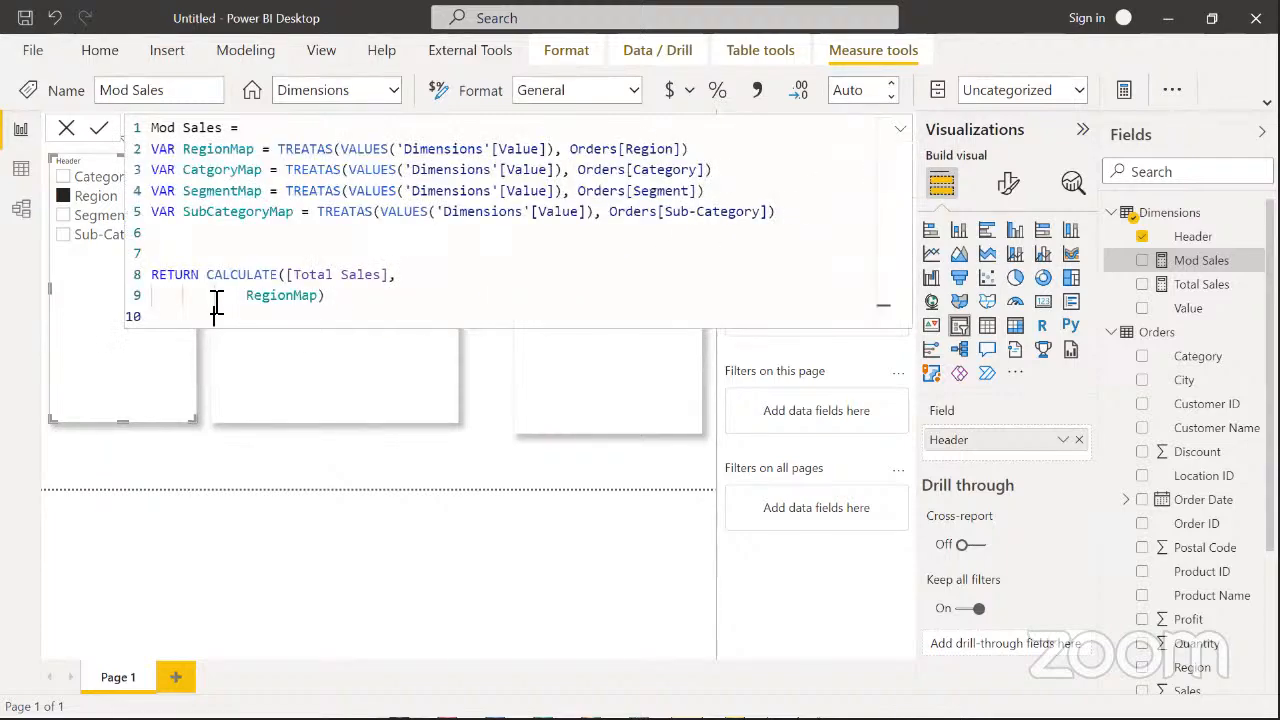
pyautogui.moveTo(208, 274); pyautogui.dragTo(336, 303)
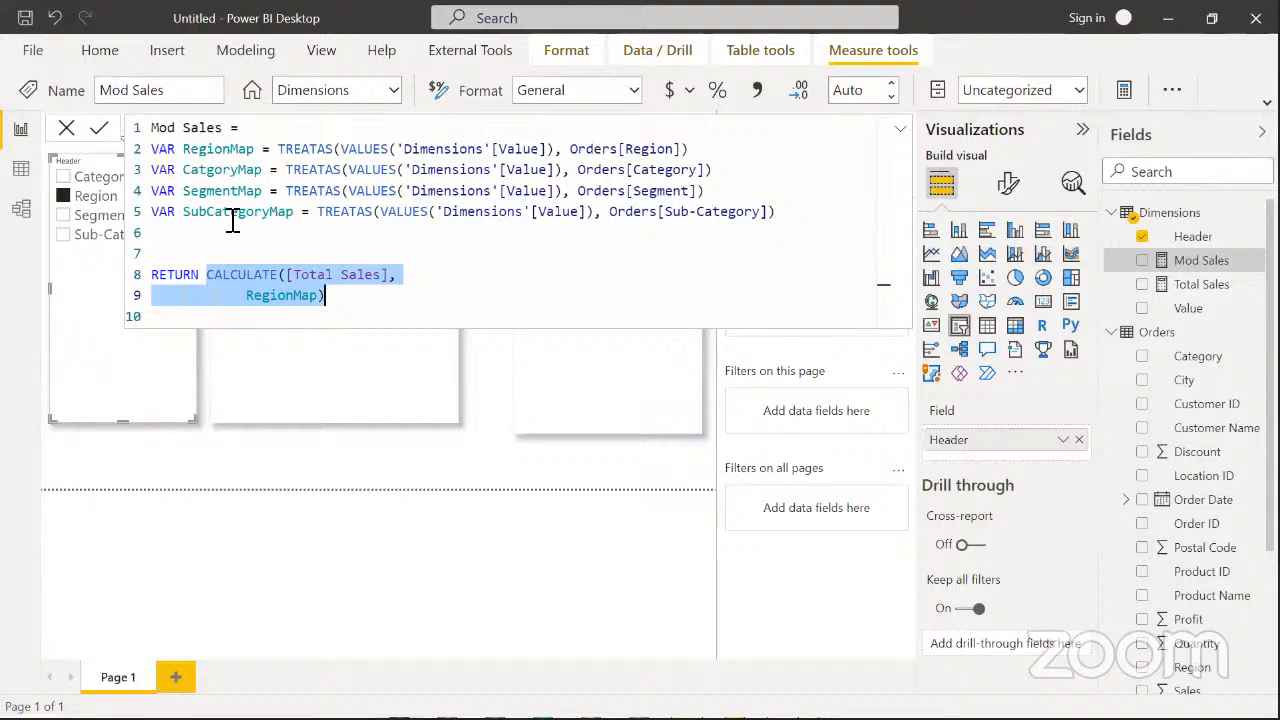
pyautogui.moveTo(248, 296); pyautogui.dragTo(321, 295)
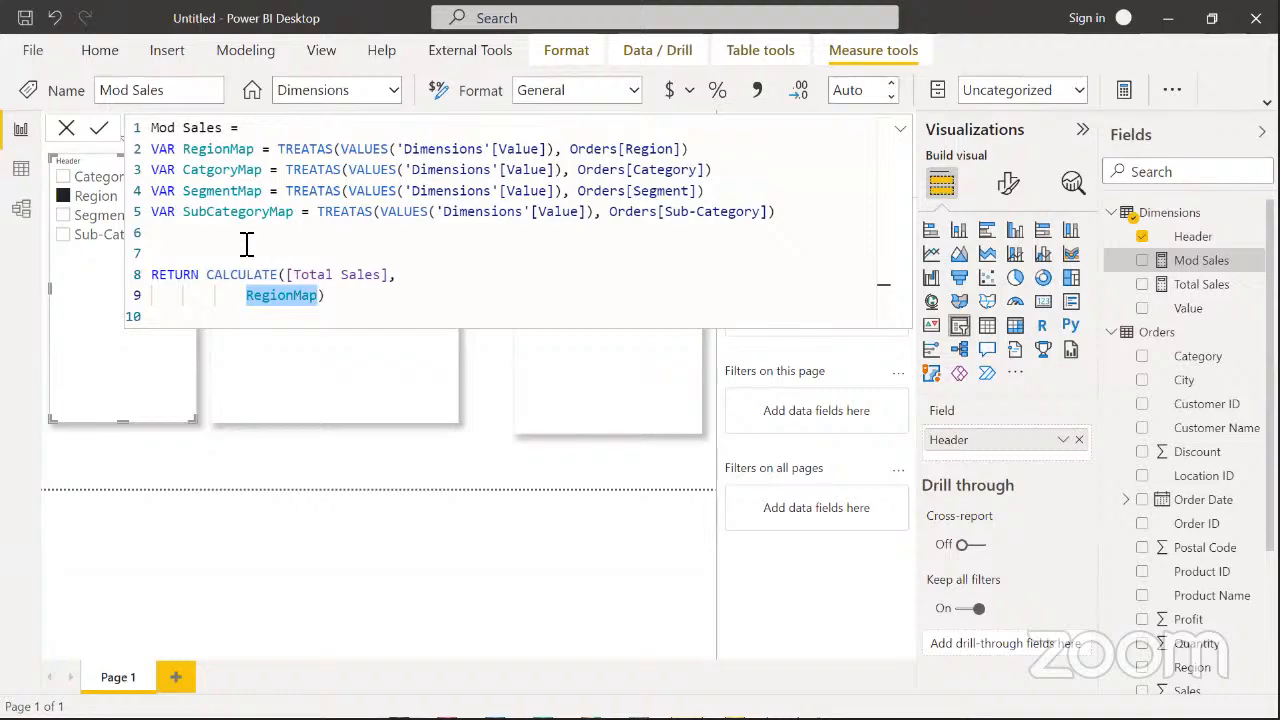
pyautogui.click(207, 170)
pyautogui.write('e')
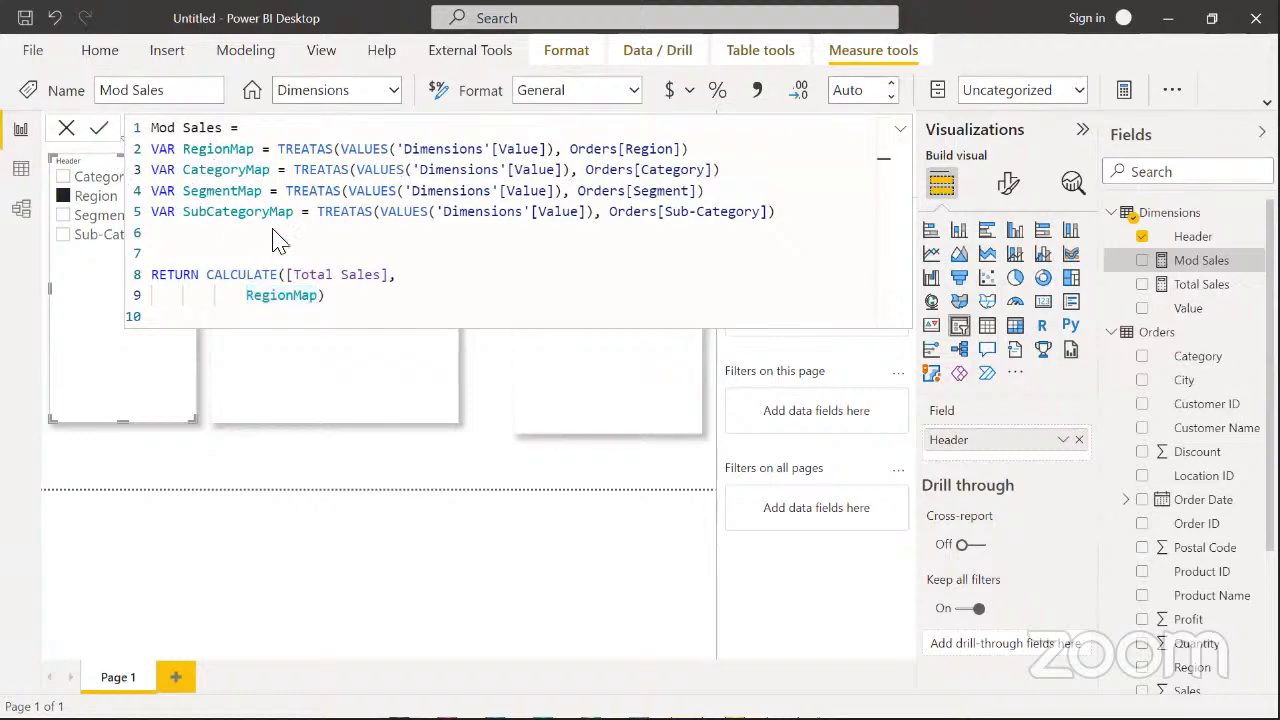
pyautogui.click(99, 128)
# Insert blank lines below the SubCategoryMap variable and start declaring a new variable named SelectedHeader
pyautogui.moveTo(251, 297); pyautogui.dragTo(322, 298)
pyautogui.press('Left')
pyautogui.click(788, 216)
pyautogui.press('Return')
pyautogui.press('Return')
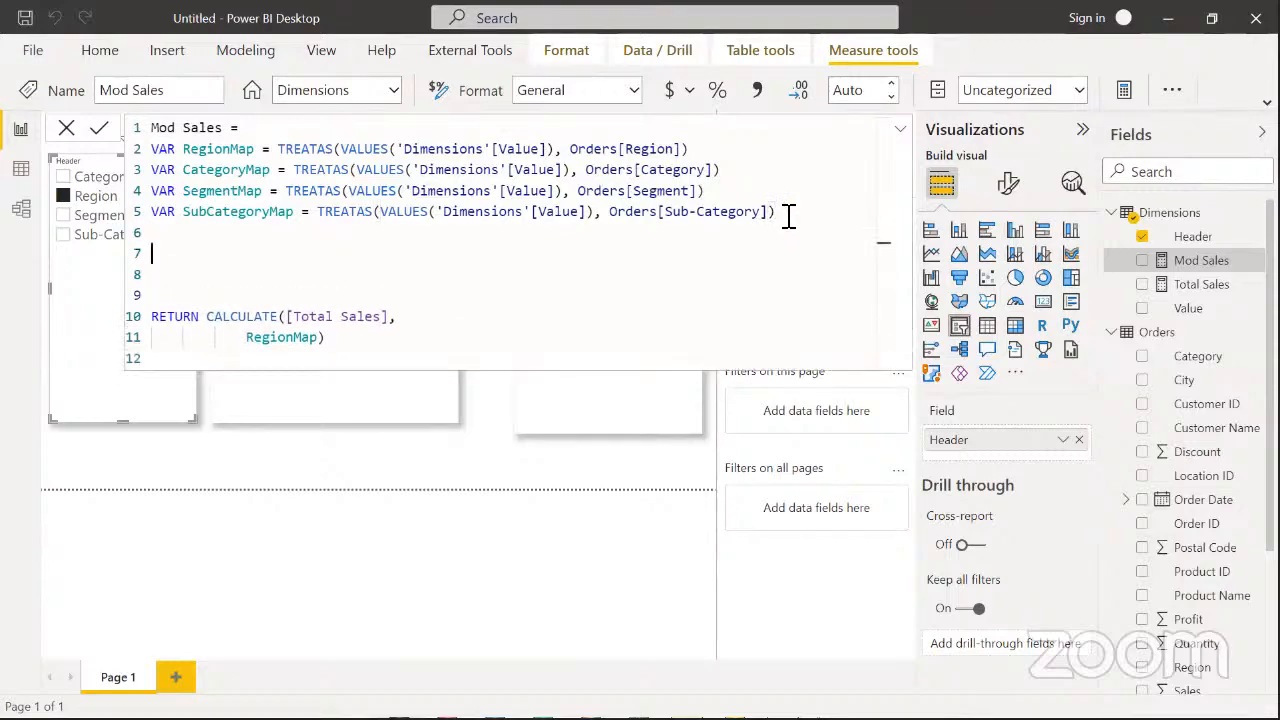
pyautogui.write('VAR')
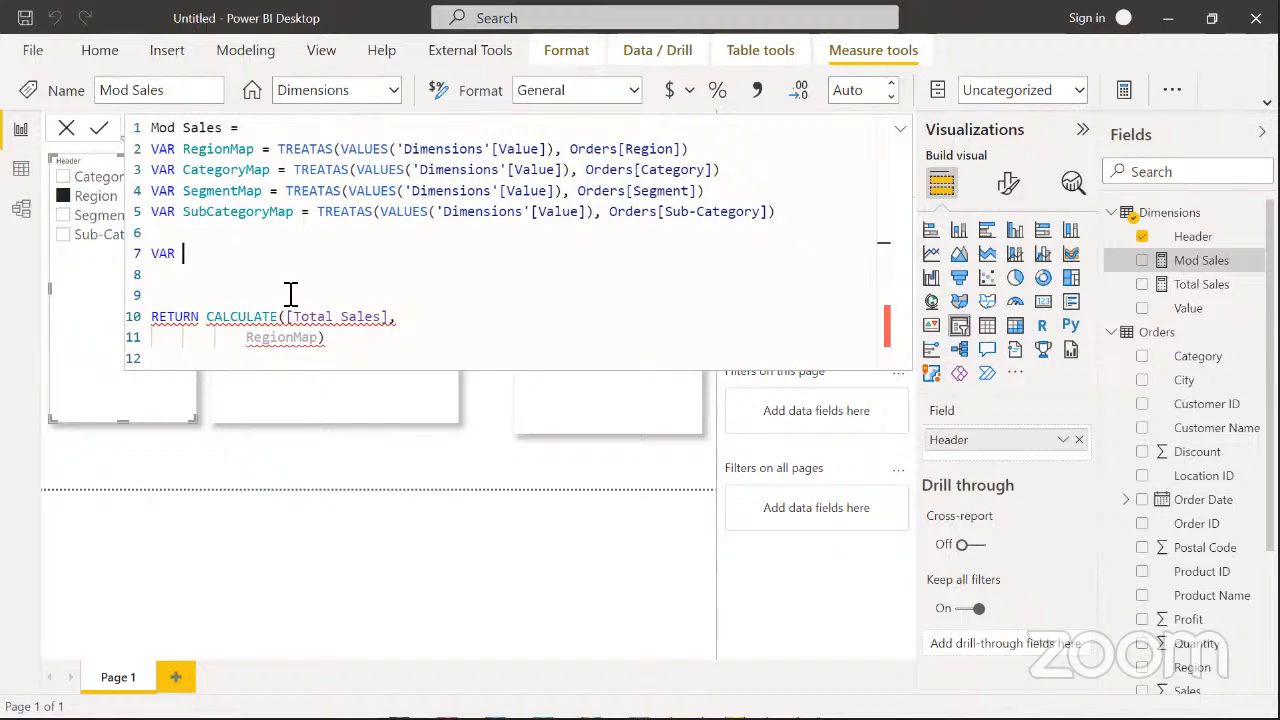
pyautogui.write('Sele')
pyautogui.press('BackSpace')
pyautogui.press('BackSpace')
pyautogui.write('lectedHeader = ')
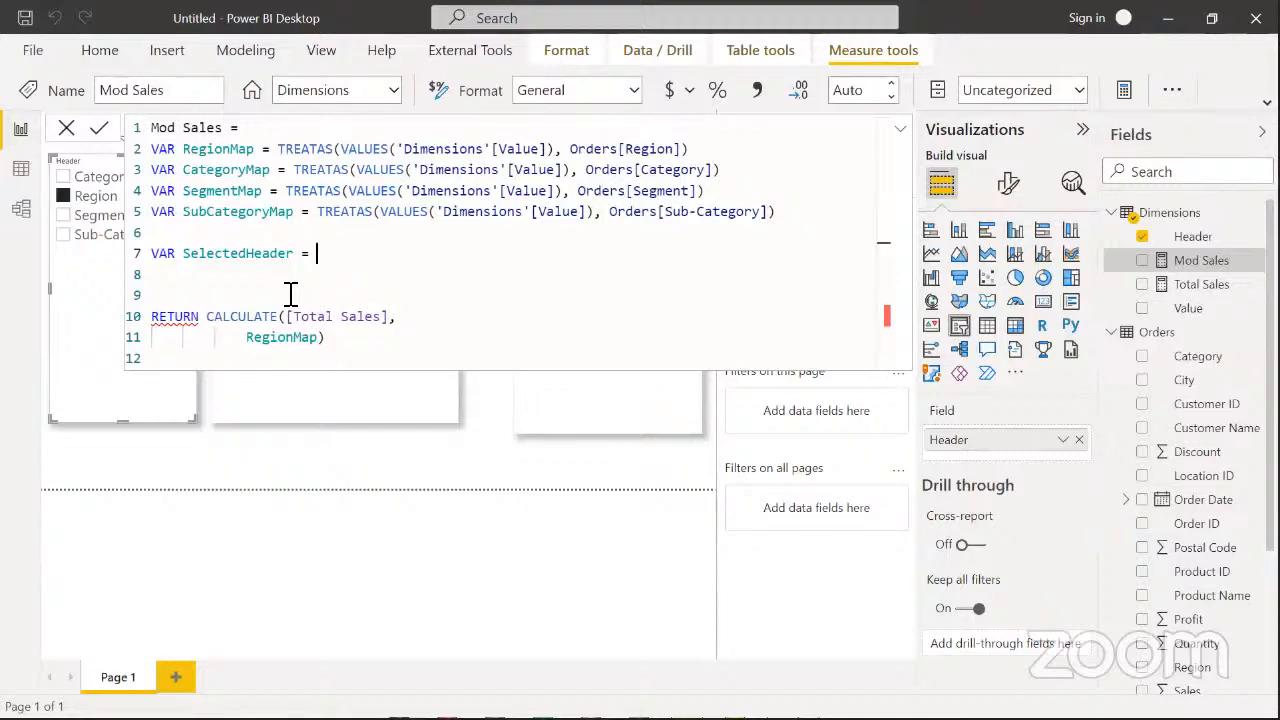
# Complete the SelectedHeader variable with SELECTEDVALUE('Dimensions'[Header])
pyautogui.write('SELECT')
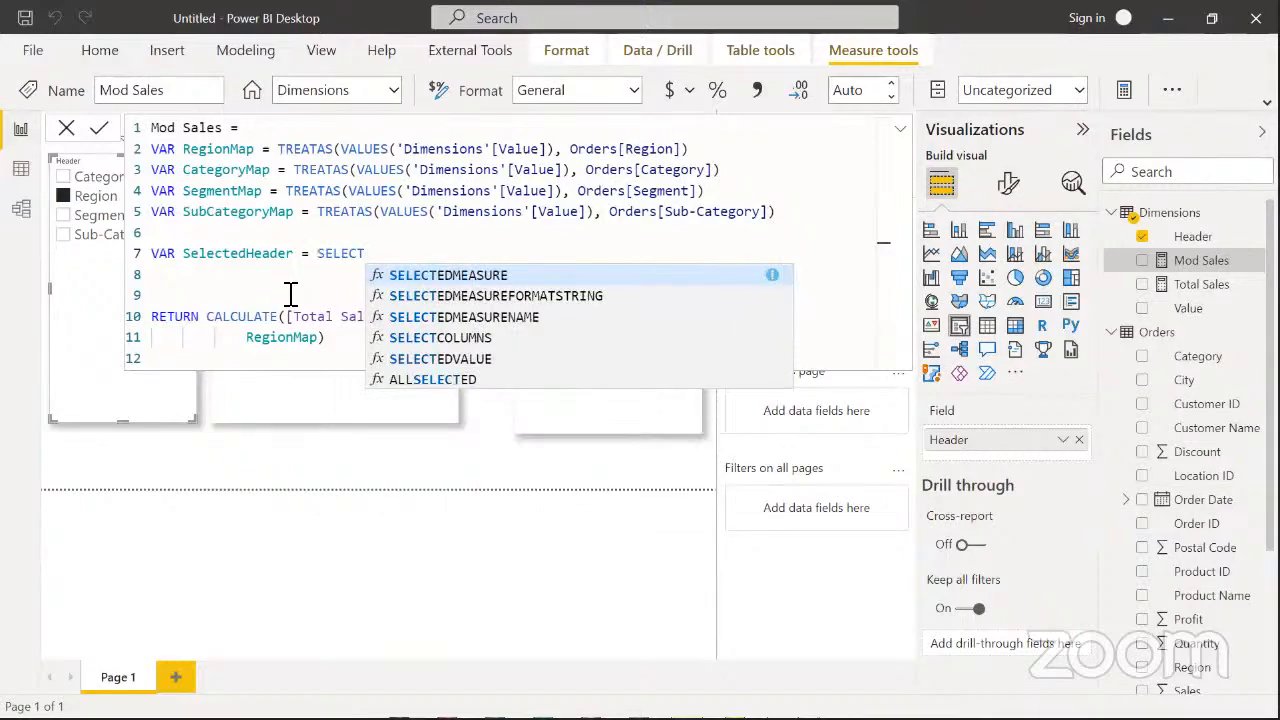
pyautogui.press('Down')
pyautogui.press('Down')
pyautogui.press('Down')
pyautogui.press('Down')
pyautogui.press('Tab')
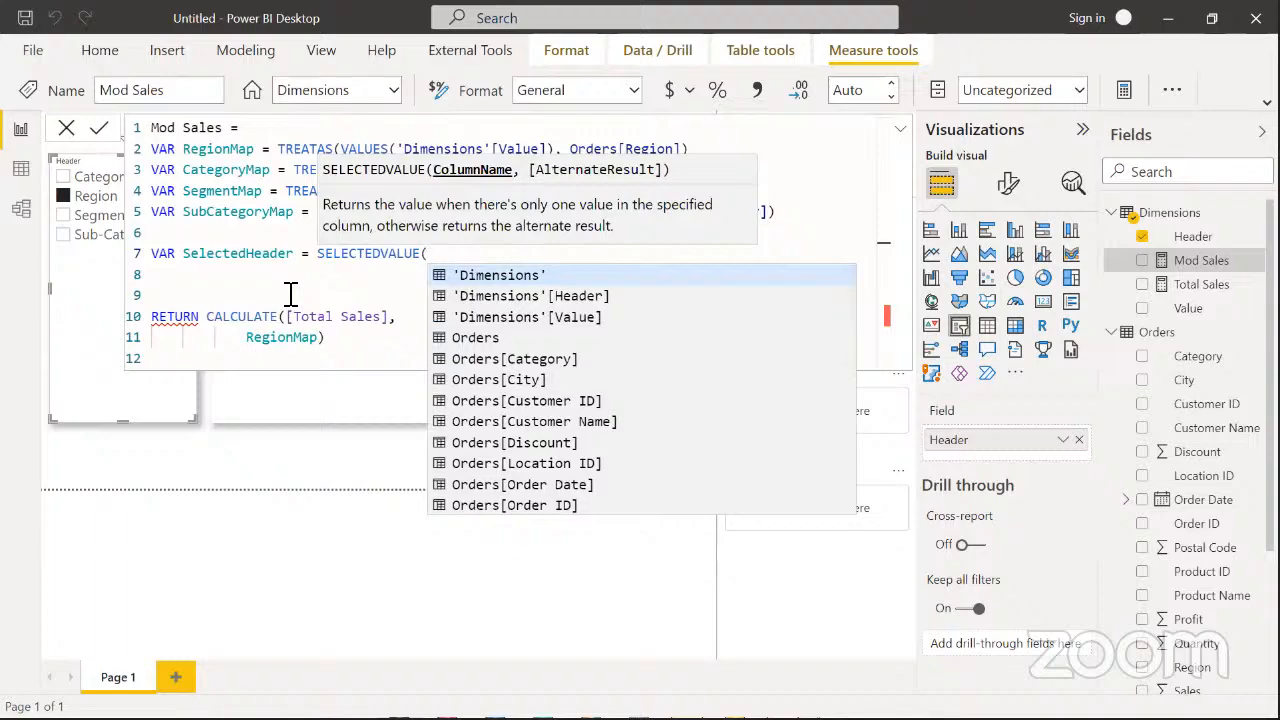
pyautogui.press('Down')
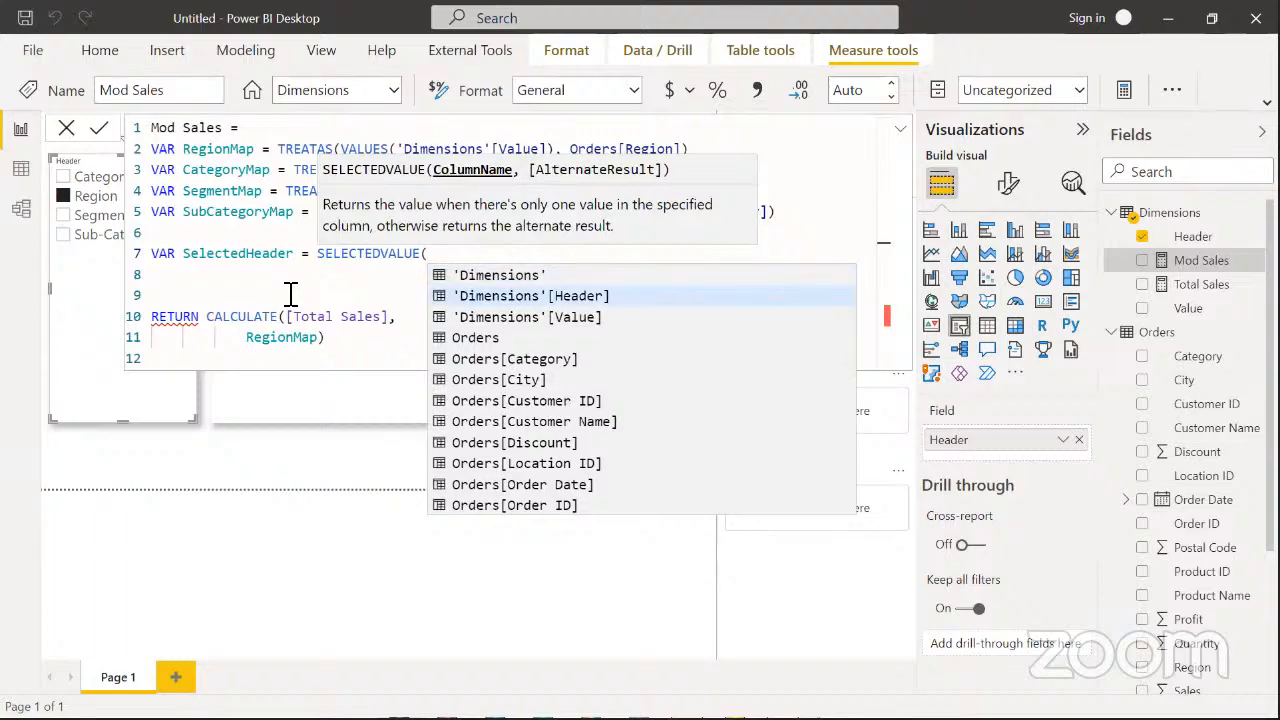
pyautogui.press('Tab')
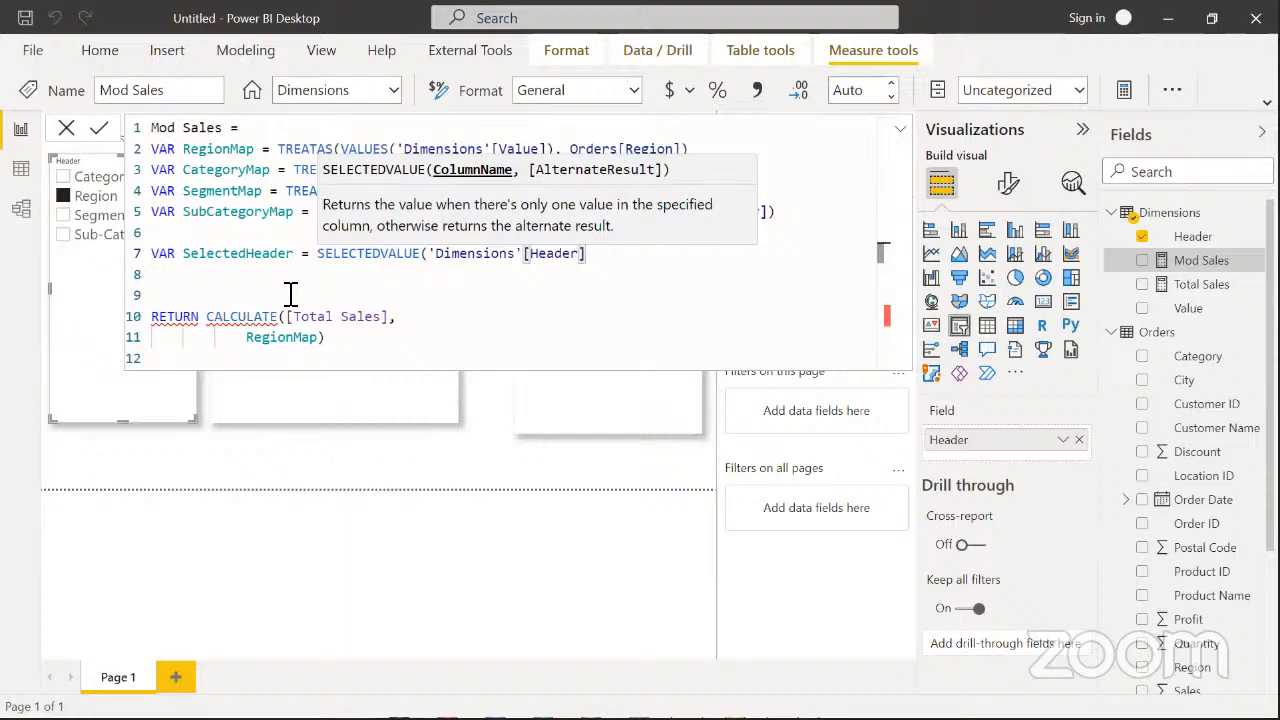
pyautogui.write(')')
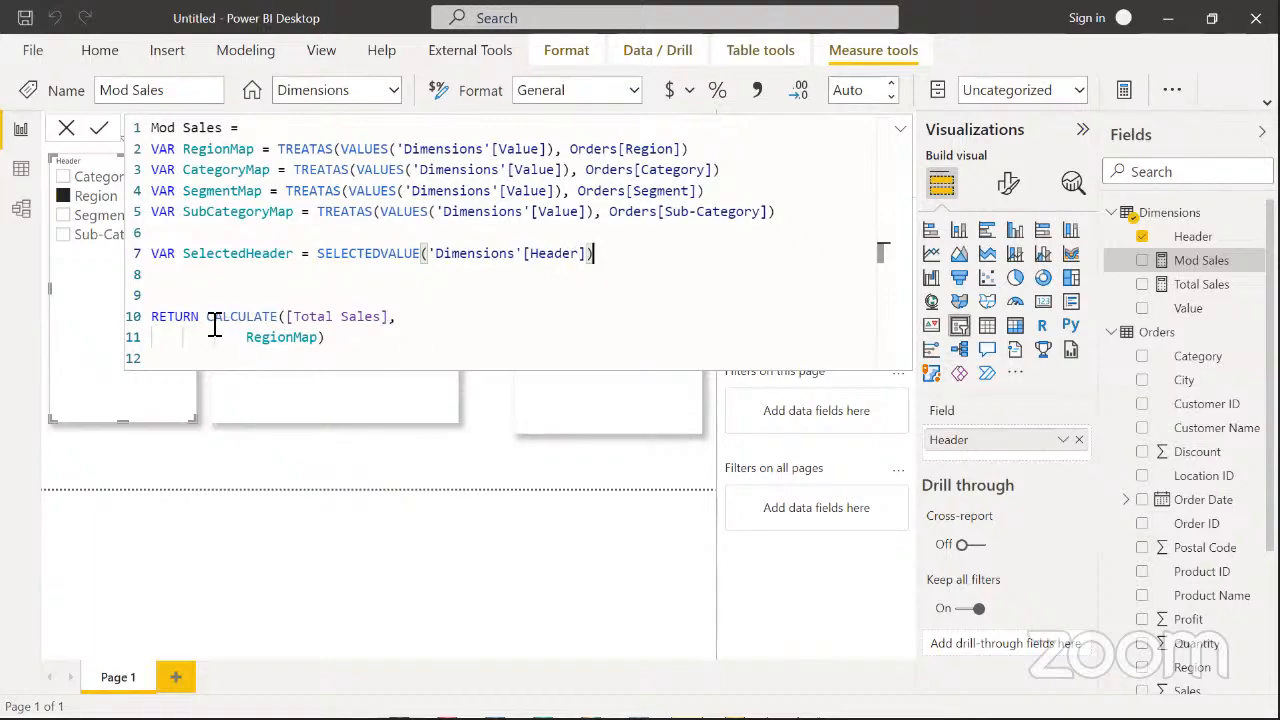
# Replace RegionMap with CategoryMap as the CALCULATE filter in the RETURN expression
pyautogui.moveTo(207, 318); pyautogui.dragTo(335, 342)
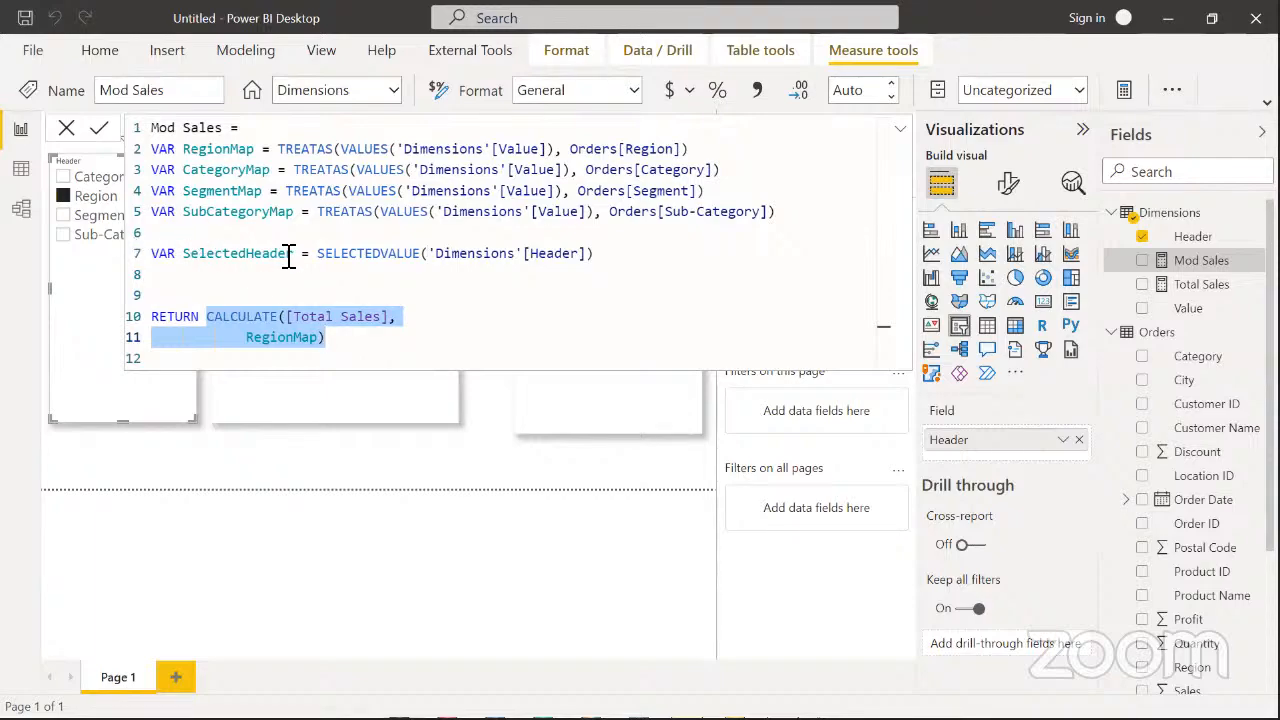
pyautogui.click(338, 343)
pyautogui.moveTo(338, 345); pyautogui.dragTo(213, 325)
pyautogui.click(321, 340)
pyautogui.press('BackSpace')
pyautogui.press('BackSpace')
pyautogui.press('BackSpace')
pyautogui.press('BackSpace')
pyautogui.press('BackSpace')
pyautogui.press('BackSpace')
pyautogui.press('BackSpace')
pyautogui.press('BackSpace')
pyautogui.press('BackSpace')
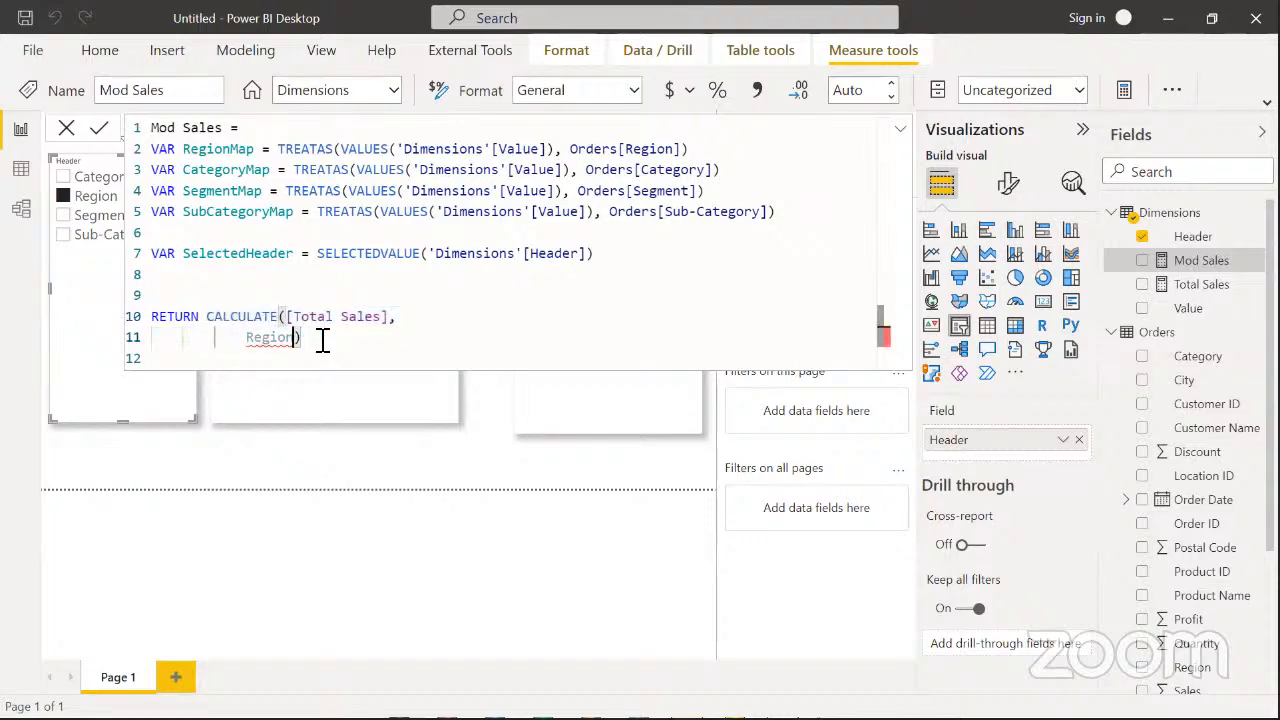
pyautogui.write('CATE')
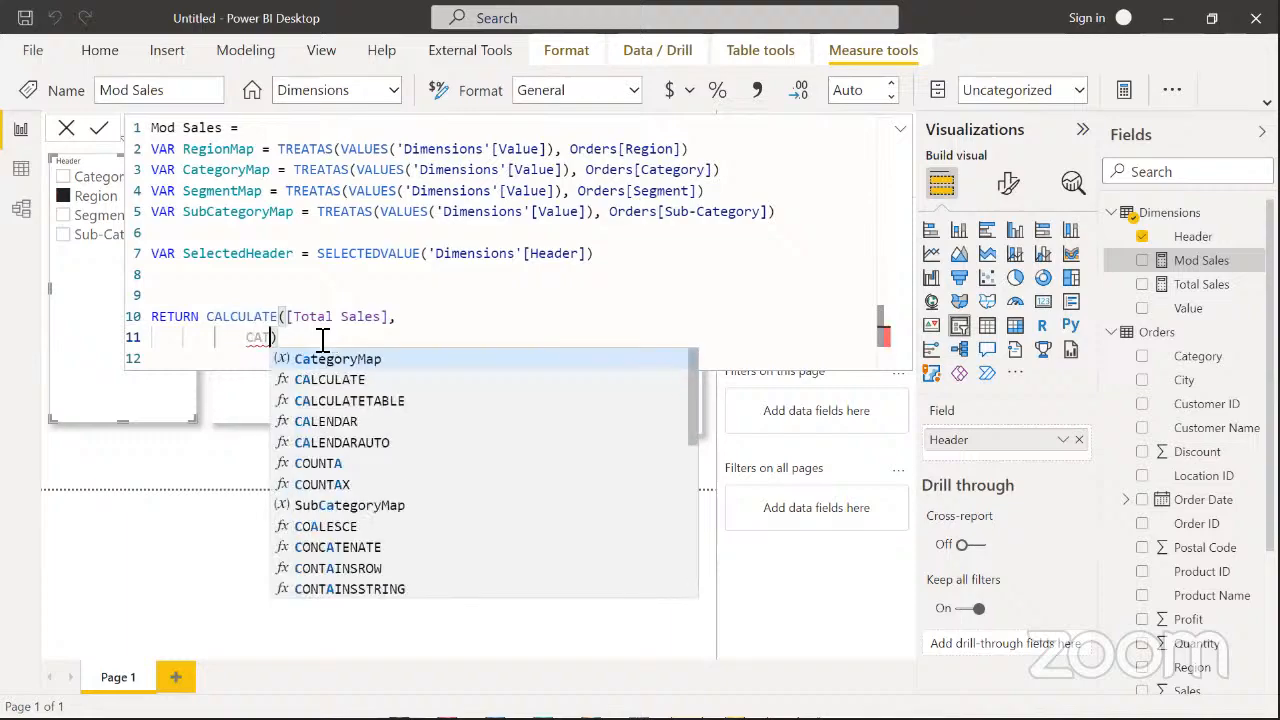
pyautogui.press('Tab')
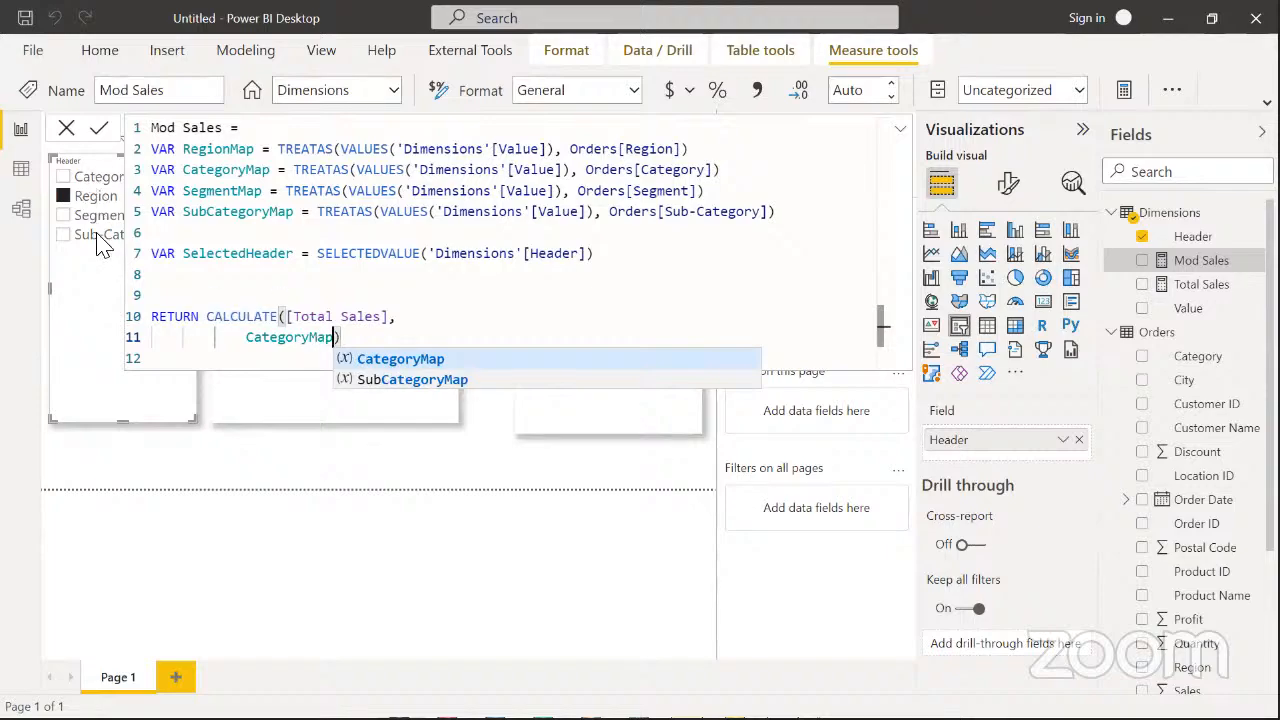
# Change the CALCULATE filter in the RETURN expression to SegmentMap
pyautogui.press('BackSpace')
pyautogui.press('BackSpace')
pyautogui.press('BackSpace')
pyautogui.press('BackSpace')
pyautogui.press('BackSpace')
pyautogui.press('BackSpace')
pyautogui.press('BackSpace')
pyautogui.press('BackSpace')
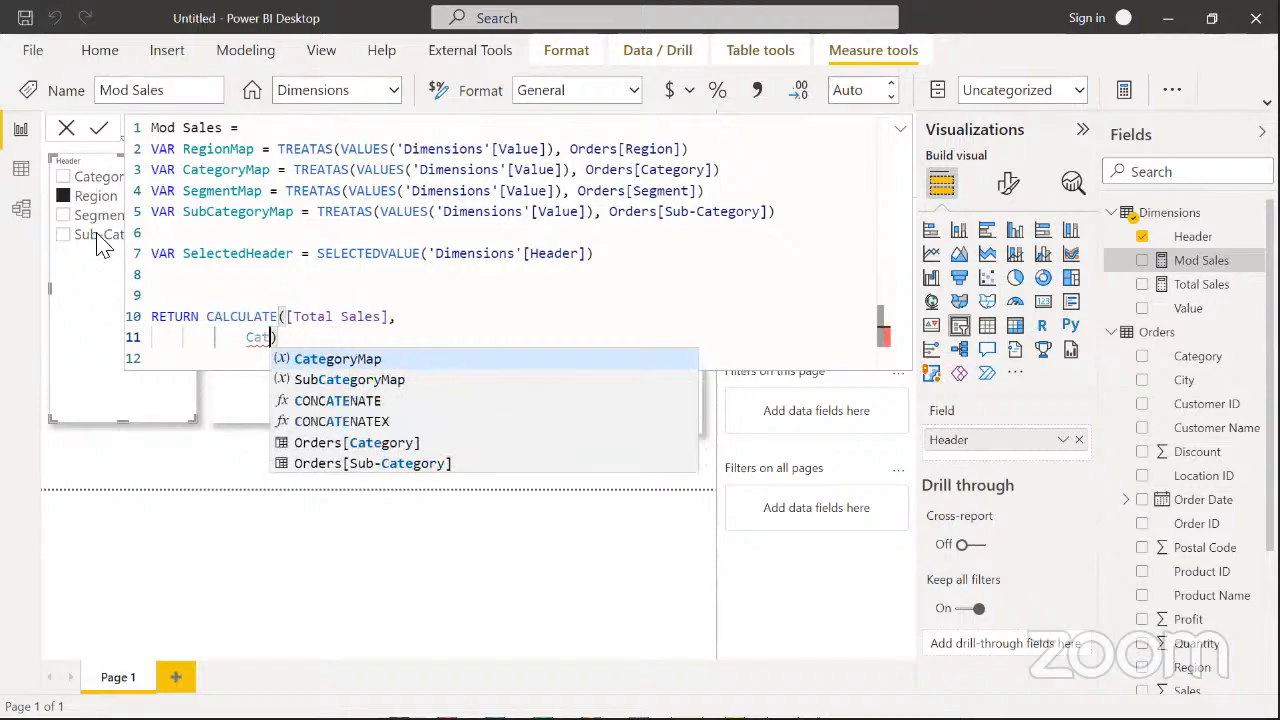
pyautogui.press('BackSpace')
pyautogui.press('BackSpace')
pyautogui.press('BackSpace')
pyautogui.write('seg')
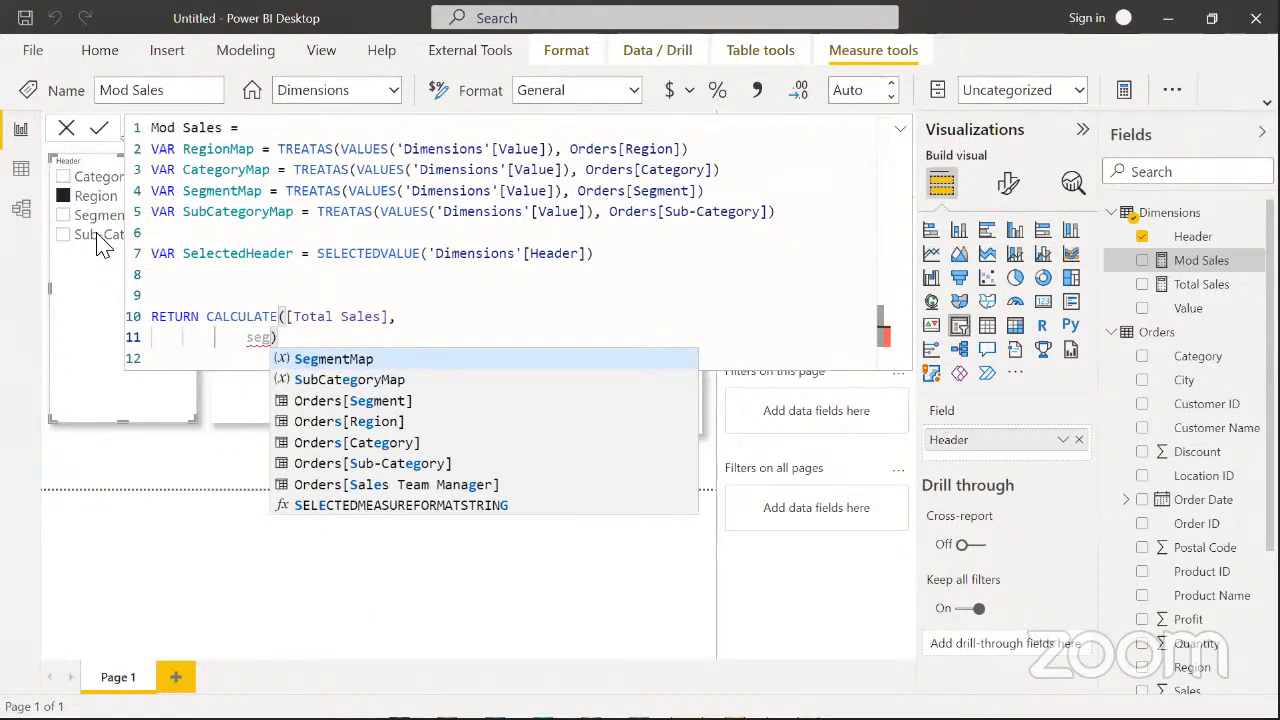
pyautogui.press('Tab')
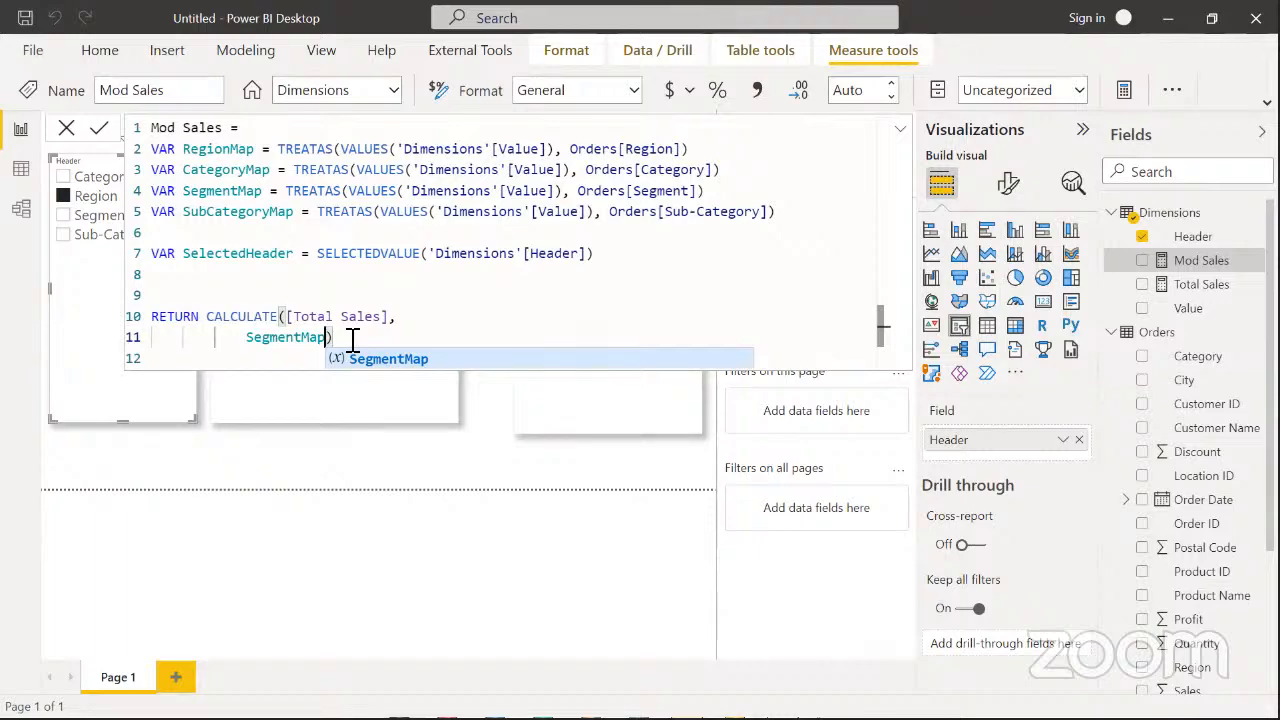
# Remove the line break and extra spacing before SegmentMap so the RETURN CALCULATE expression sits on one line
pyautogui.click(426, 318)
pyautogui.press('Delete')
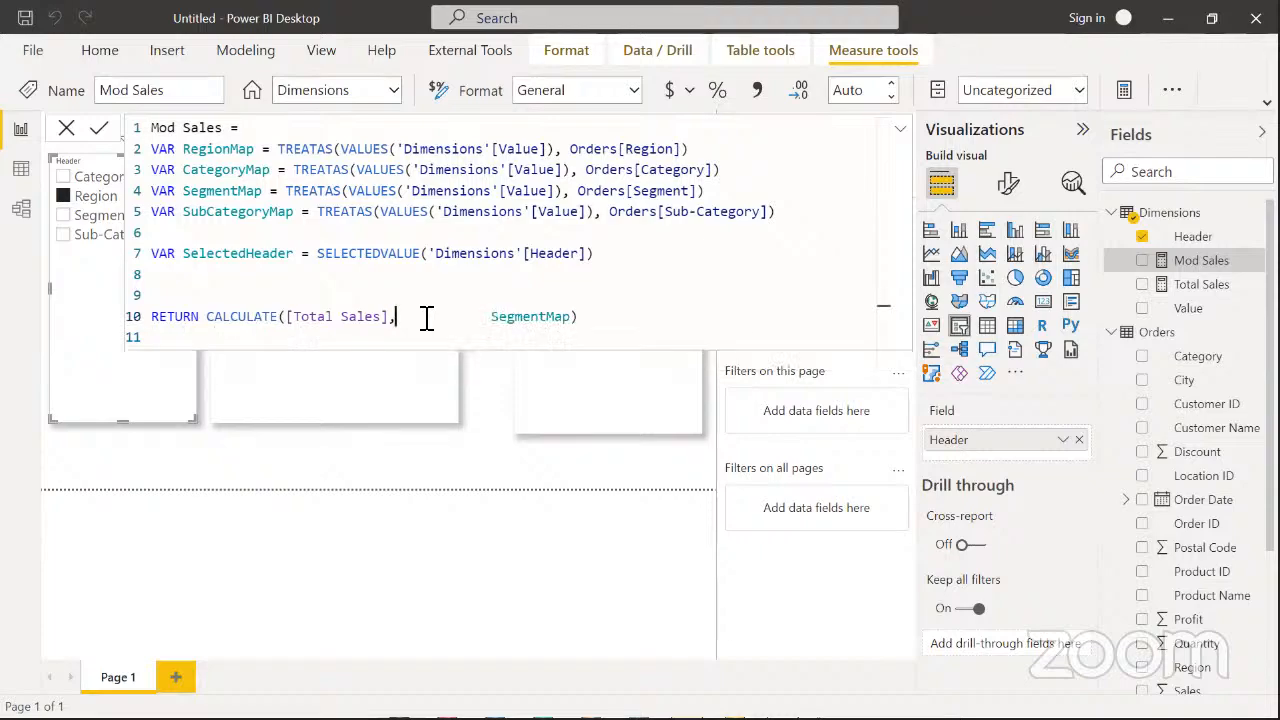
pyautogui.press('Delete')
pyautogui.press('Delete')
pyautogui.press('Delete')
pyautogui.press('Delete')
pyautogui.press('Delete')
pyautogui.press('Delete')
pyautogui.press('Delete')
pyautogui.press('Delete')
pyautogui.press('Delete')
pyautogui.press('Delete')
pyautogui.click(507, 324)
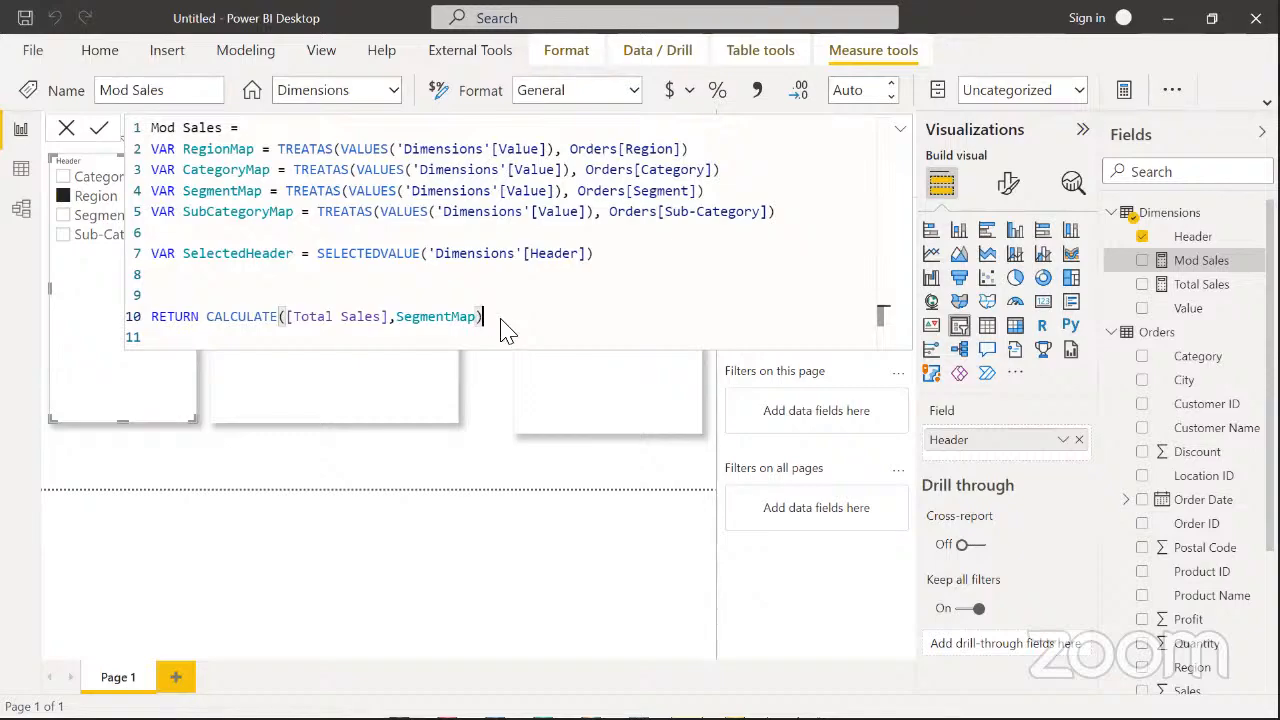
# Switch to Microsoft Whiteboard and handwrite SELECTEDVALUE below the word TREATAS
pyautogui.hotkey('alt', 'Tab')
pyautogui.hotkey('alt', 'Tab')
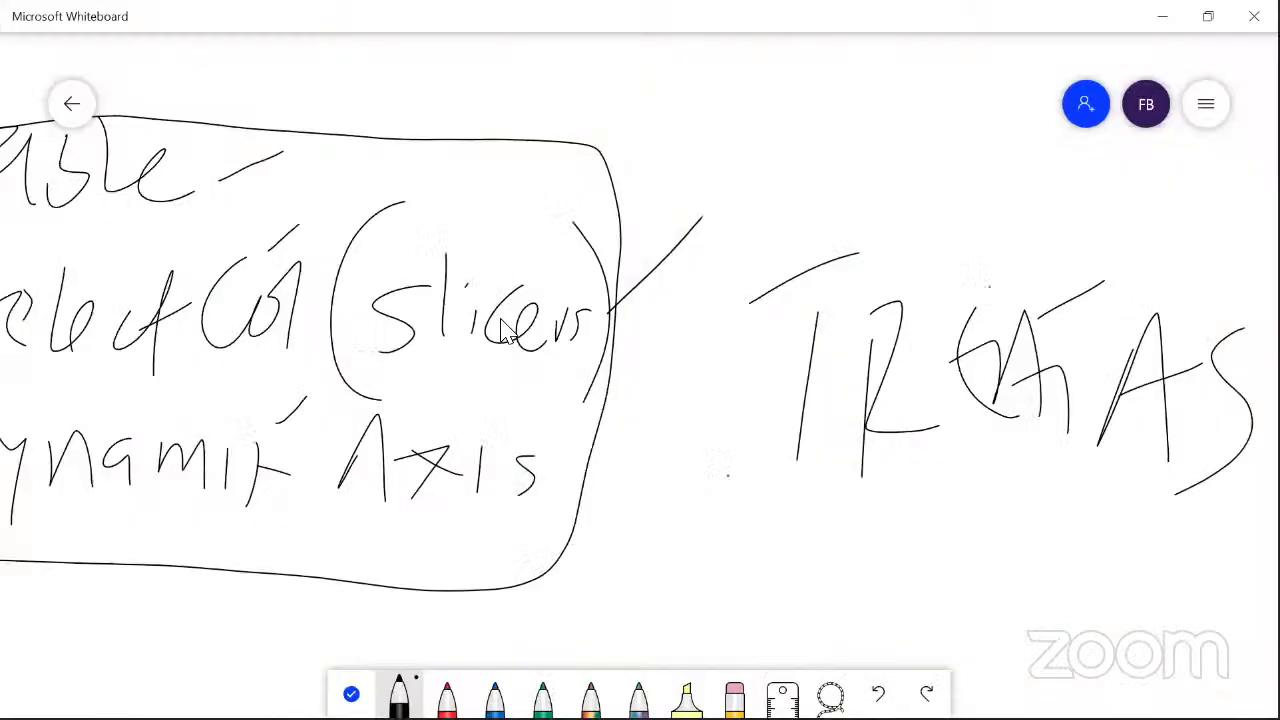
pyautogui.moveTo(852, 520)
pyautogui.mouseDown()
pyautogui.moveTo(798, 528)
pyautogui.moveTo(782, 614)
pyautogui.mouseUp()
pyautogui.moveTo(896, 518)
pyautogui.mouseDown()
pyautogui.moveTo(914, 598)
pyautogui.moveTo(916, 540)
pyautogui.mouseUp()
pyautogui.moveTo(938, 502)
pyautogui.mouseDown()
pyautogui.moveTo(942, 580)
pyautogui.moveTo(998, 584)
pyautogui.mouseUp()
pyautogui.moveTo(1030, 540); pyautogui.dragTo(1028, 594)
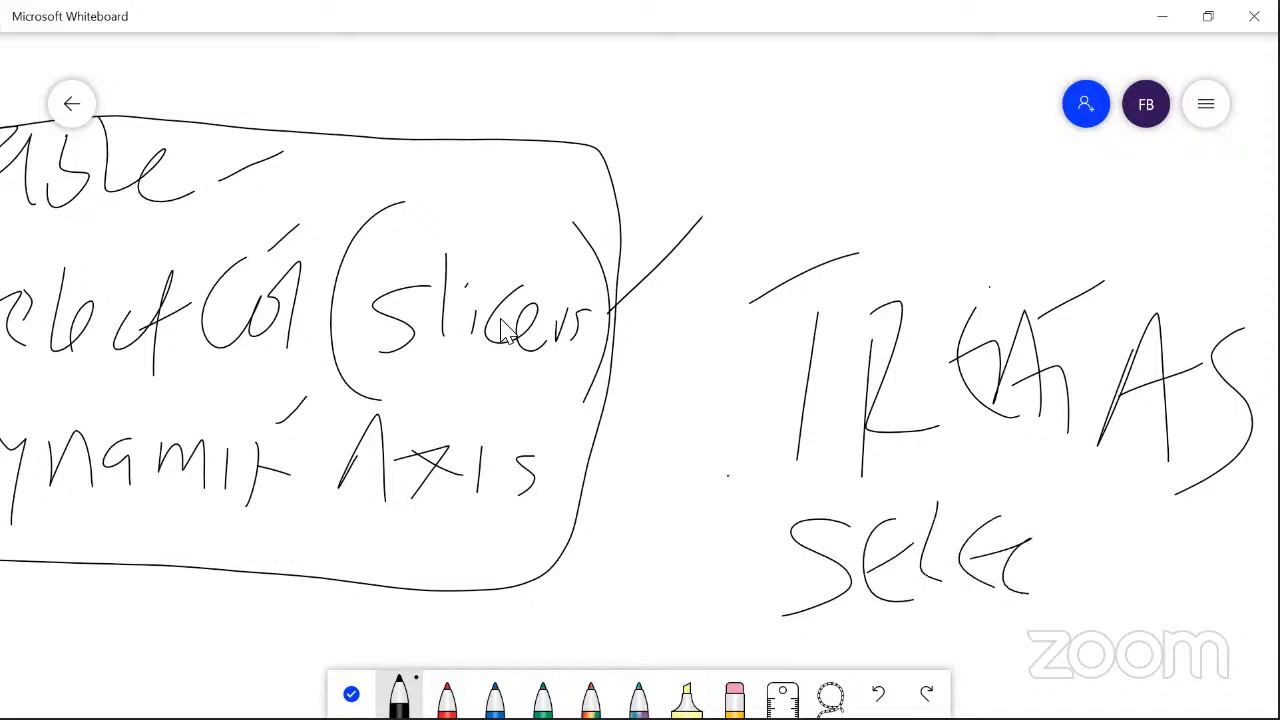
pyautogui.moveTo(1062, 552); pyautogui.dragTo(1052, 596)
pyautogui.moveTo(1044, 522)
pyautogui.mouseDown()
pyautogui.moveTo(1126, 508)
pyautogui.moveTo(1078, 590)
pyautogui.mouseUp()
pyautogui.moveTo(1082, 560)
pyautogui.mouseDown()
pyautogui.moveTo(1120, 550)
pyautogui.moveTo(1116, 588)
pyautogui.mouseUp()
pyautogui.moveTo(1126, 520); pyautogui.dragTo(1158, 600)
pyautogui.moveTo(1178, 522); pyautogui.dragTo(1212, 586)
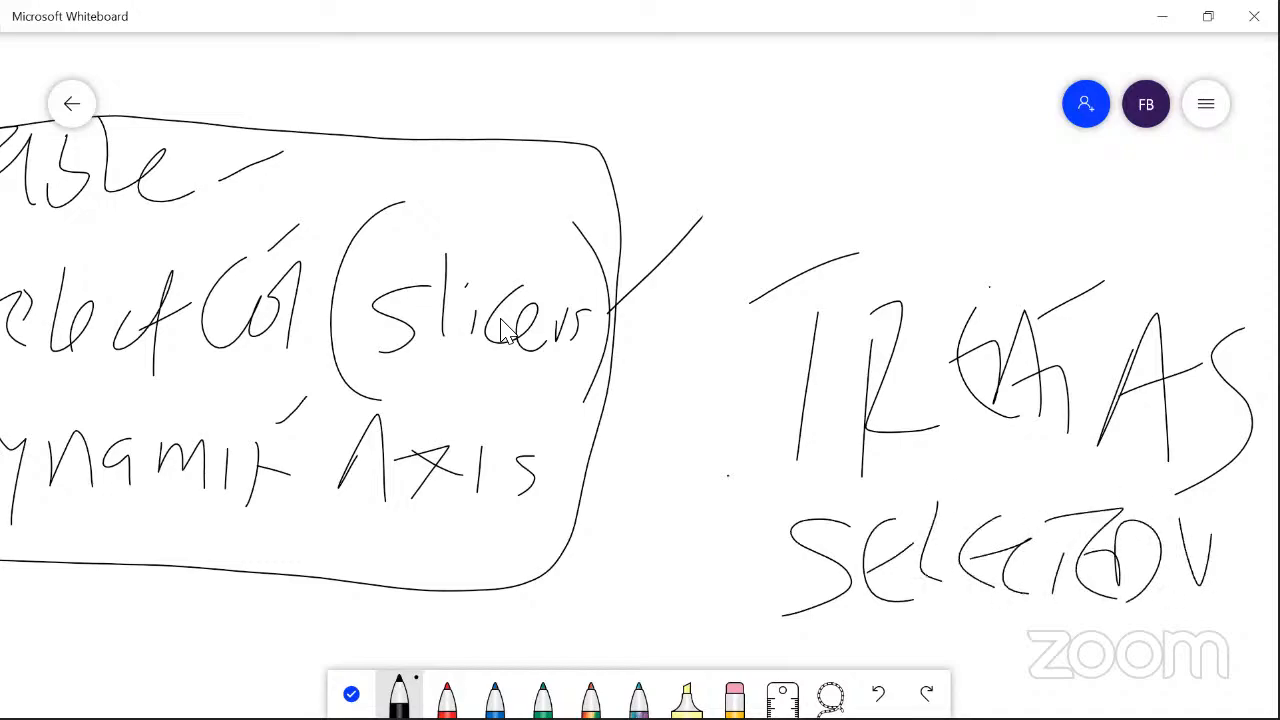
pyautogui.moveTo(1212, 504); pyautogui.dragTo(1212, 536)
pyautogui.moveTo(1234, 530)
pyautogui.mouseDown()
pyautogui.moveTo(1216, 596)
pyautogui.moveTo(1246, 598)
pyautogui.mouseUp()
pyautogui.moveTo(1220, 570); pyautogui.dragTo(1244, 558)
pyautogui.moveTo(1248, 512); pyautogui.dragTo(1252, 576)
pyautogui.moveTo(1252, 576); pyautogui.dragTo(1264, 572)
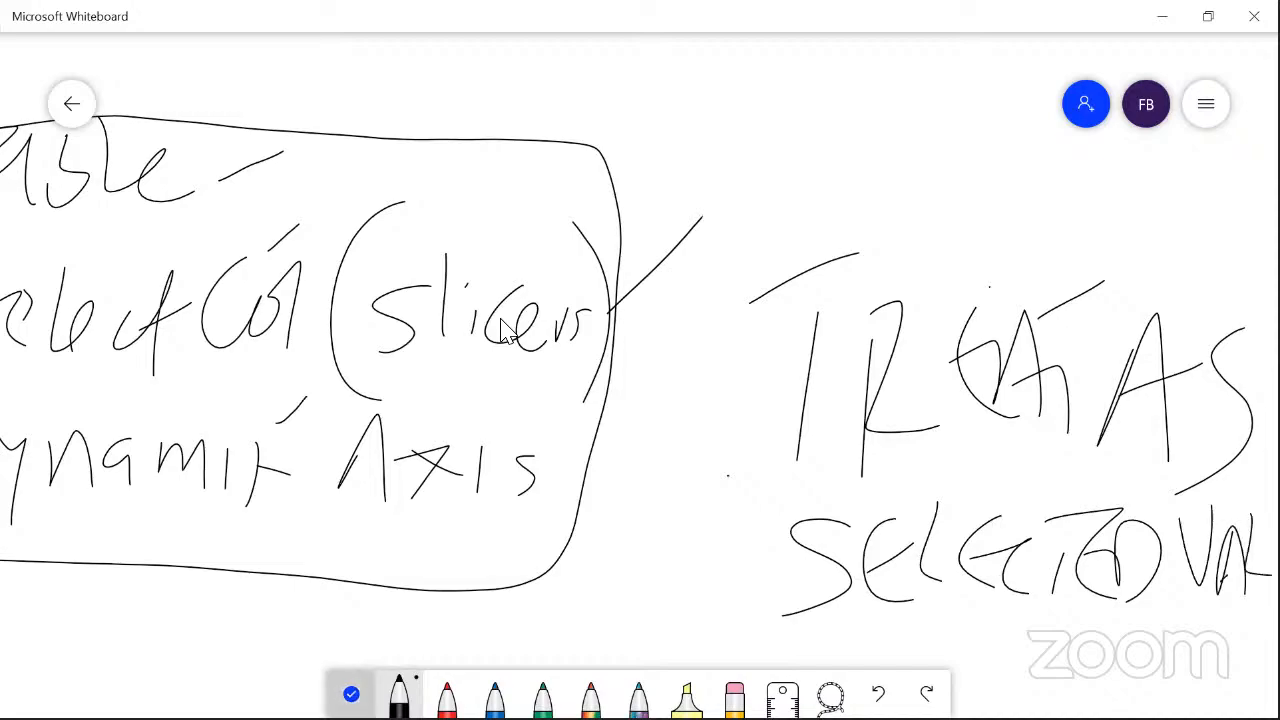
pyautogui.click(351, 694)
pyautogui.moveTo(501, 320); pyautogui.dragTo(206, 266)
pyautogui.click(495, 694)
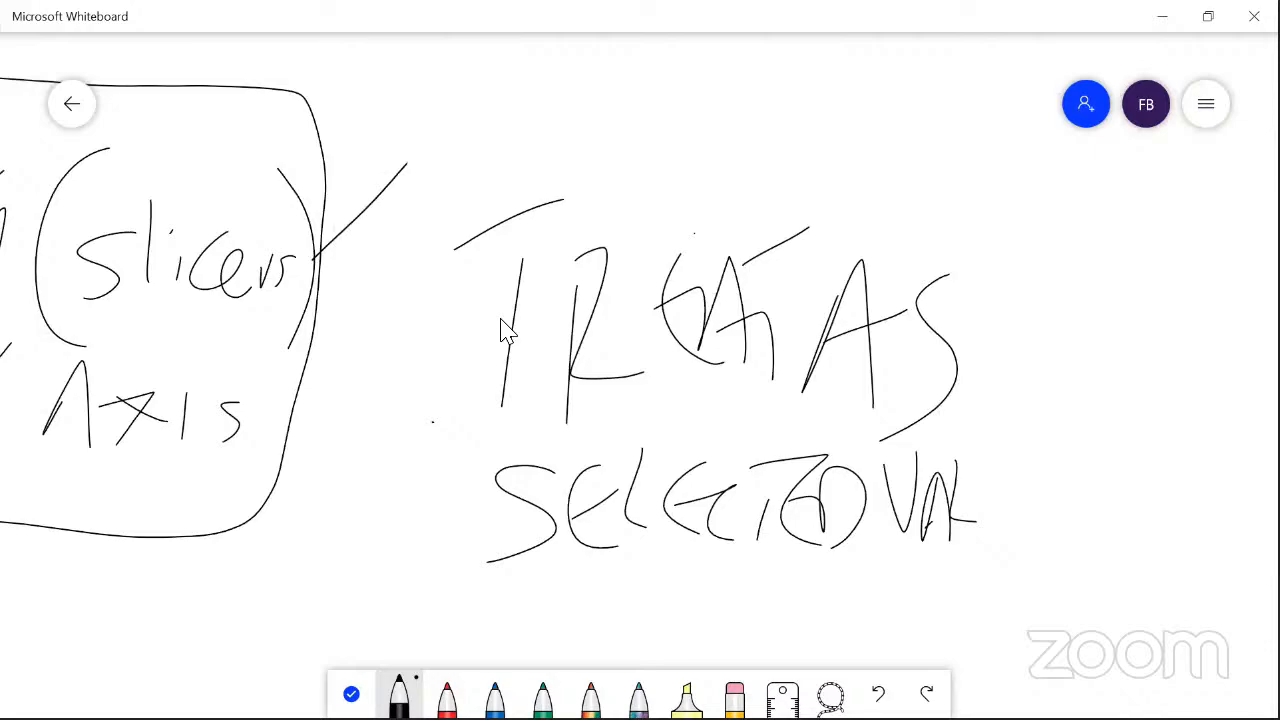
pyautogui.moveTo(986, 476)
pyautogui.mouseDown()
pyautogui.moveTo(1020, 480)
pyautogui.moveTo(1021, 550)
pyautogui.mouseUp()
pyautogui.moveTo(1097, 452)
pyautogui.mouseDown()
pyautogui.moveTo(1086, 460)
pyautogui.moveTo(1108, 534)
pyautogui.mouseUp()
pyautogui.moveTo(1066, 510); pyautogui.dragTo(1113, 491)
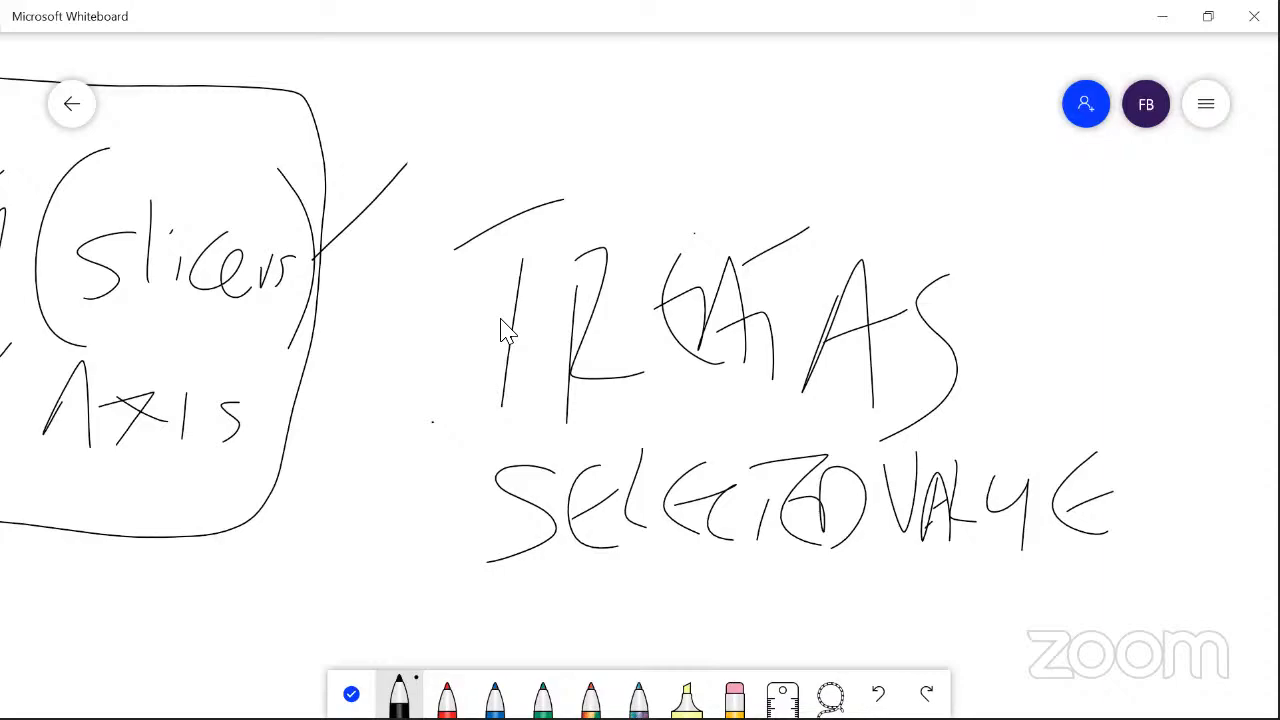
# Handwrite SWITCH below SELECTEDVALUE on the whiteboard
pyautogui.moveTo(548, 590)
pyautogui.mouseDown()
pyautogui.moveTo(504, 648)
pyautogui.moveTo(636, 582)
pyautogui.mouseUp()
pyautogui.moveTo(683, 610); pyautogui.dragTo(685, 636)
pyautogui.moveTo(736, 600); pyautogui.dragTo(738, 648)
pyautogui.moveTo(702, 586); pyautogui.dragTo(796, 570)
pyautogui.moveTo(796, 572); pyautogui.dragTo(806, 640)
pyautogui.moveTo(842, 572); pyautogui.dragTo(842, 650)
pyautogui.moveTo(874, 564); pyautogui.dragTo(880, 650)
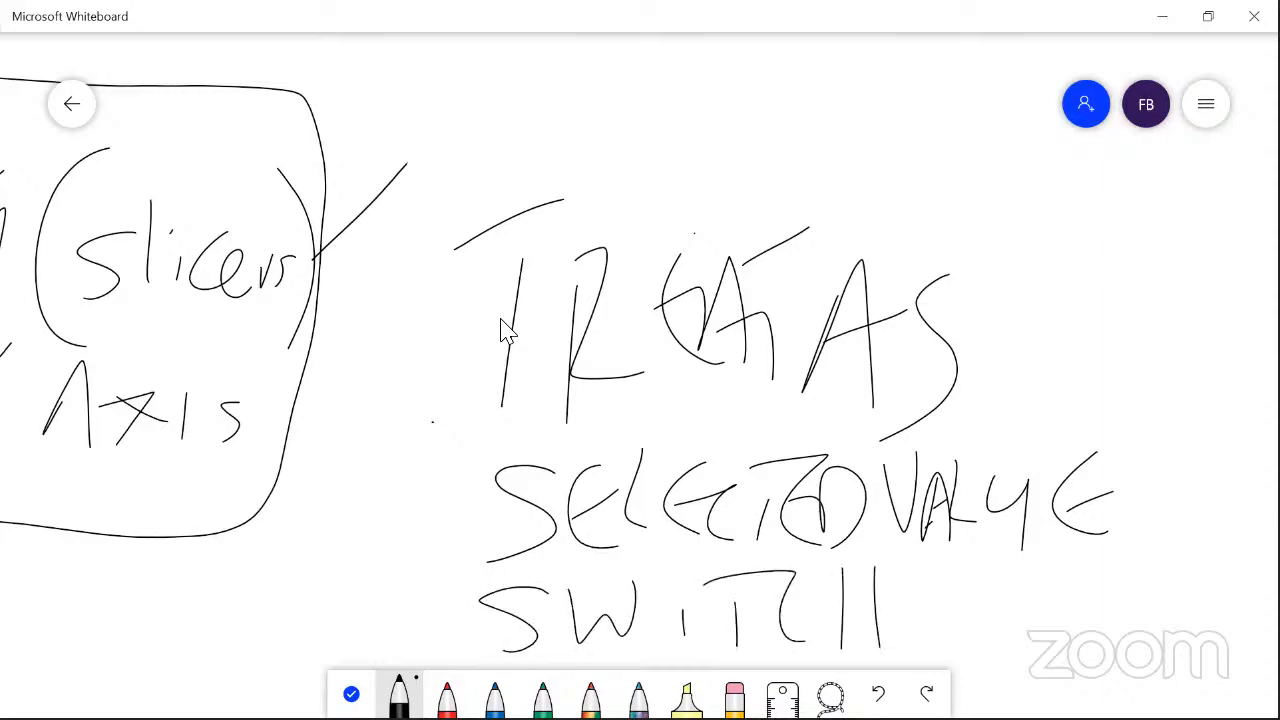
pyautogui.moveTo(850, 604); pyautogui.dragTo(898, 592)
# Handwrite CALCULATE above TREATAS on the whiteboard
pyautogui.moveTo(557, 82)
pyautogui.mouseDown()
pyautogui.moveTo(536, 188)
pyautogui.moveTo(620, 195)
pyautogui.mouseUp()
pyautogui.moveTo(647, 74)
pyautogui.mouseDown()
pyautogui.moveTo(636, 160)
pyautogui.moveTo(662, 183)
pyautogui.mouseUp()
pyautogui.moveTo(722, 150)
pyautogui.mouseDown()
pyautogui.moveTo(686, 168)
pyautogui.moveTo(722, 192)
pyautogui.mouseUp()
pyautogui.moveTo(748, 155)
pyautogui.mouseDown()
pyautogui.moveTo(786, 152)
pyautogui.moveTo(782, 210)
pyautogui.mouseUp()
pyautogui.moveTo(822, 160)
pyautogui.mouseDown()
pyautogui.moveTo(826, 190)
pyautogui.moveTo(840, 190)
pyautogui.mouseUp()
pyautogui.moveTo(862, 206); pyautogui.dragTo(939, 208)
pyautogui.moveTo(924, 151)
pyautogui.mouseDown()
pyautogui.moveTo(946, 146)
pyautogui.moveTo(1011, 206)
pyautogui.moveTo(1027, 163)
pyautogui.mouseUp()
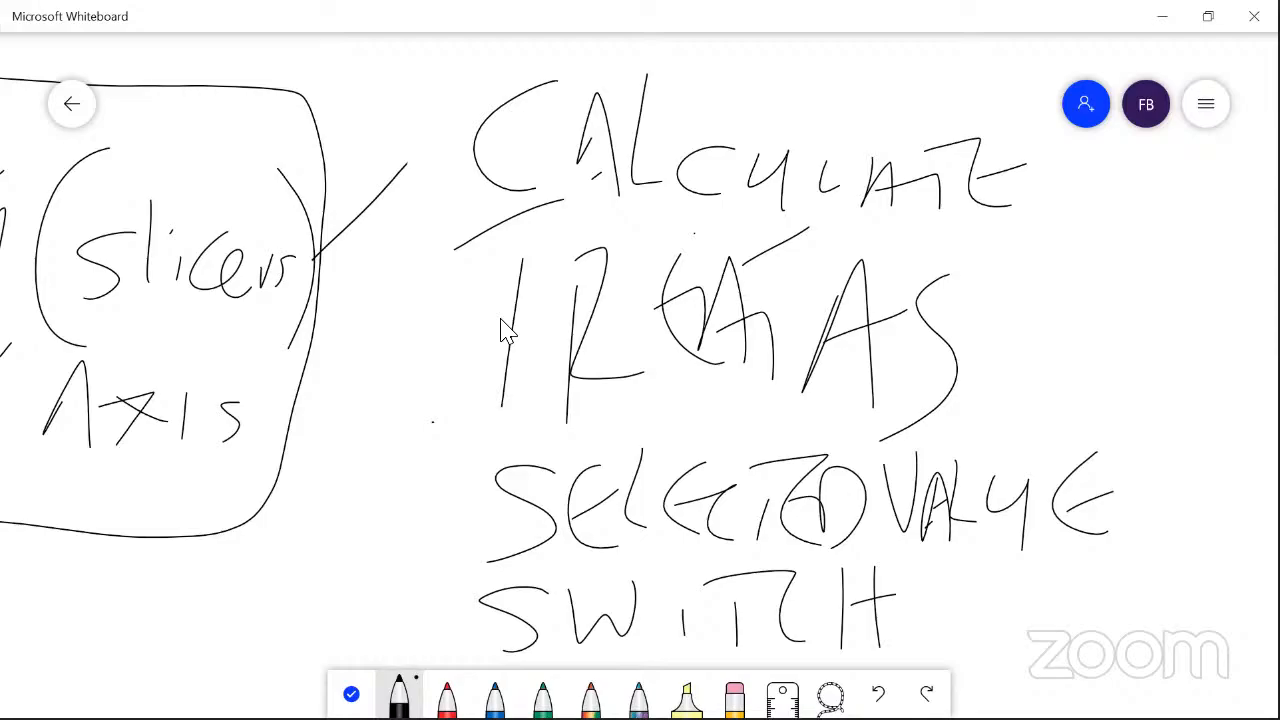
# Switch back to Power BI Desktop, copy the CALCULATE([Total Sales],SegmentMap) expression and delete it from the RETURN line
pyautogui.hotkey('alt', 'Tab')
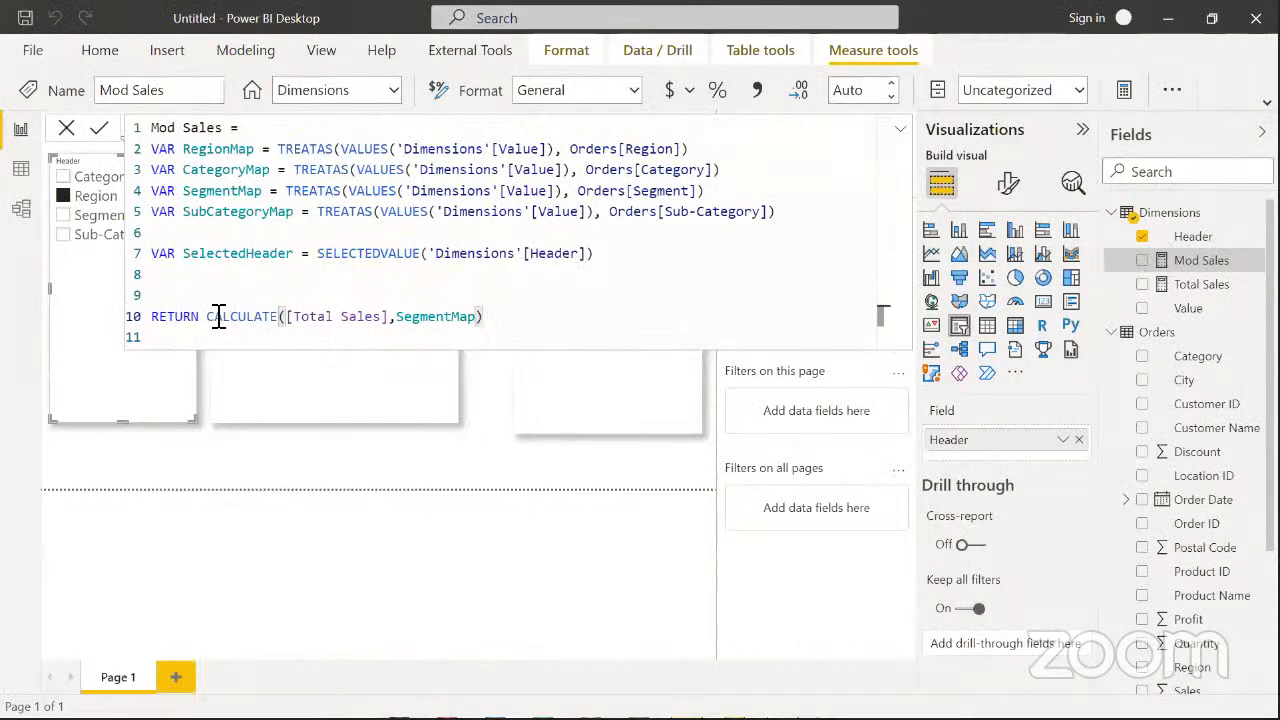
pyautogui.moveTo(206, 316); pyautogui.dragTo(494, 323)
pyautogui.hotkey('ctrl', 'c')
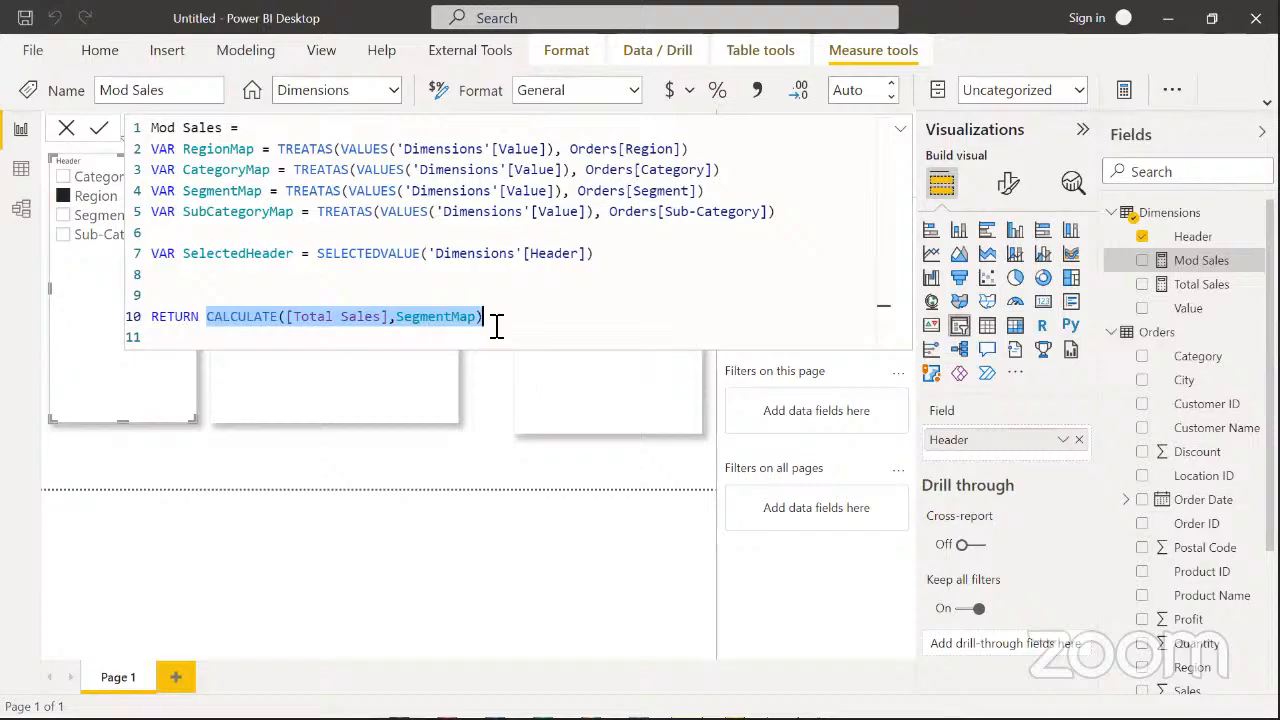
pyautogui.press('BackSpace')
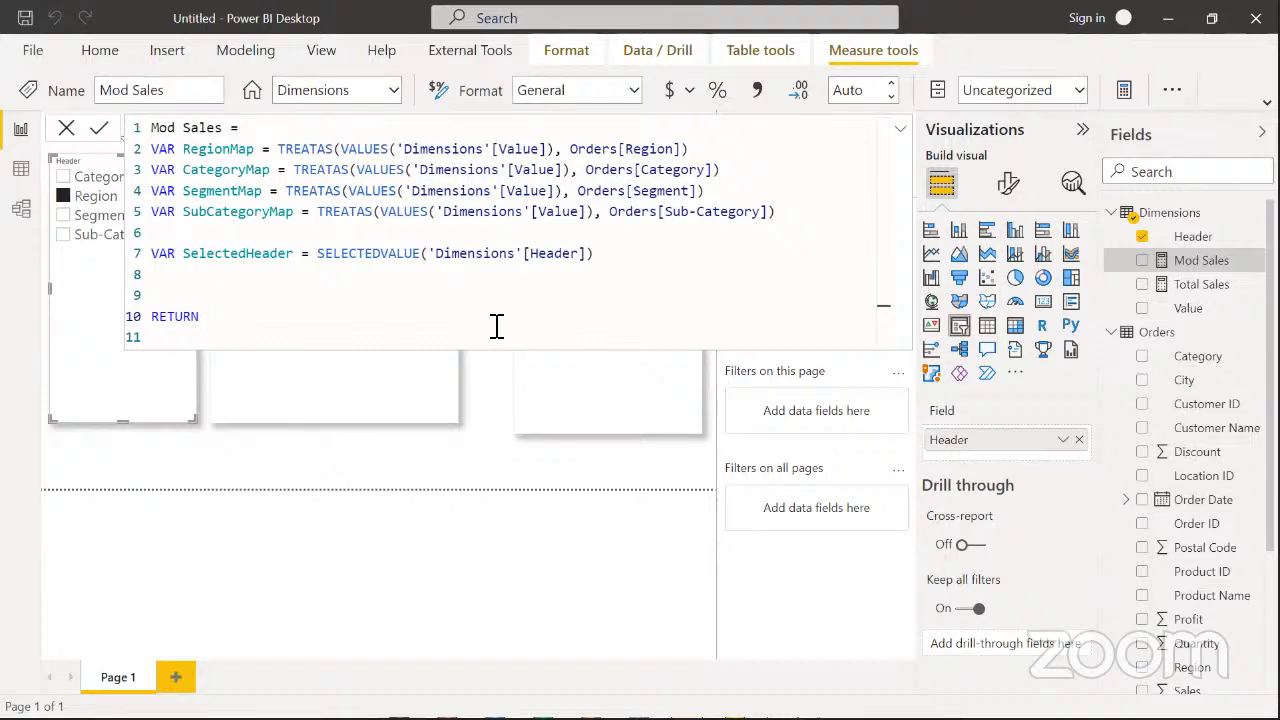
# Start entering a SWITCH function after RETURN in the Mod Sales measure
pyautogui.write('sw')
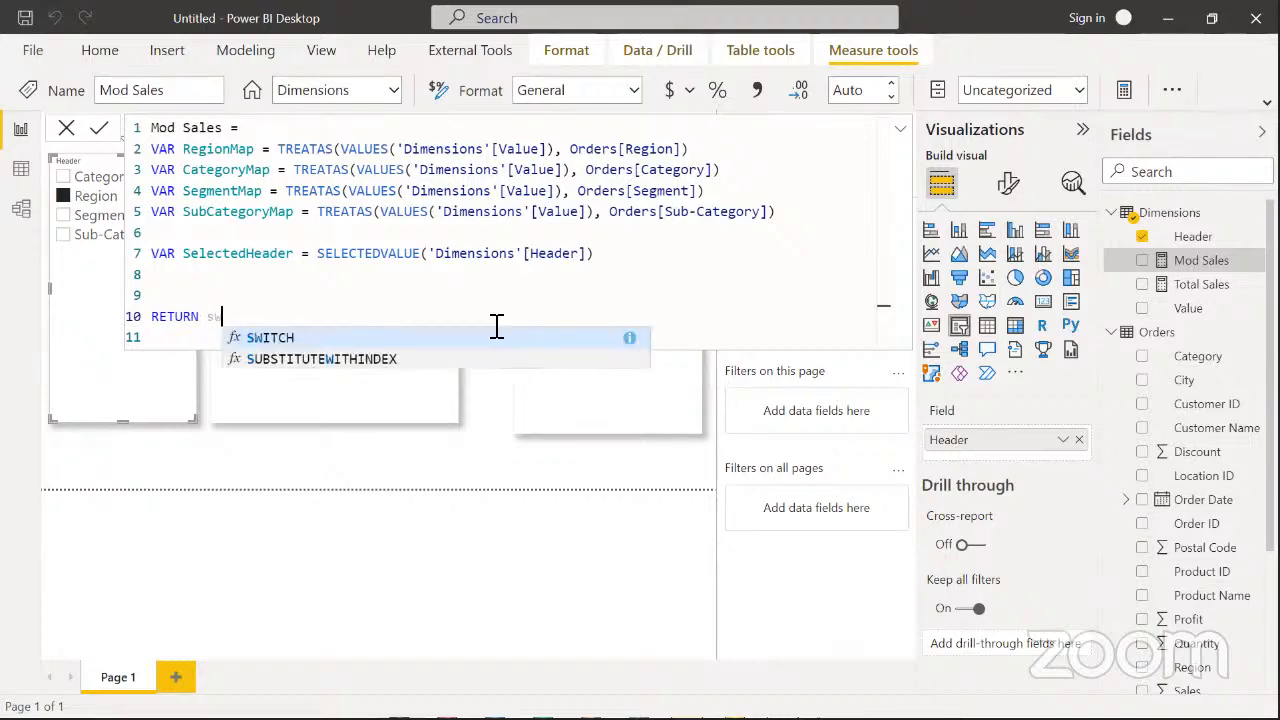
pyautogui.write('oit')
pyautogui.press('BackSpace')
pyautogui.press('BackSpace')
pyautogui.press('BackSpace')
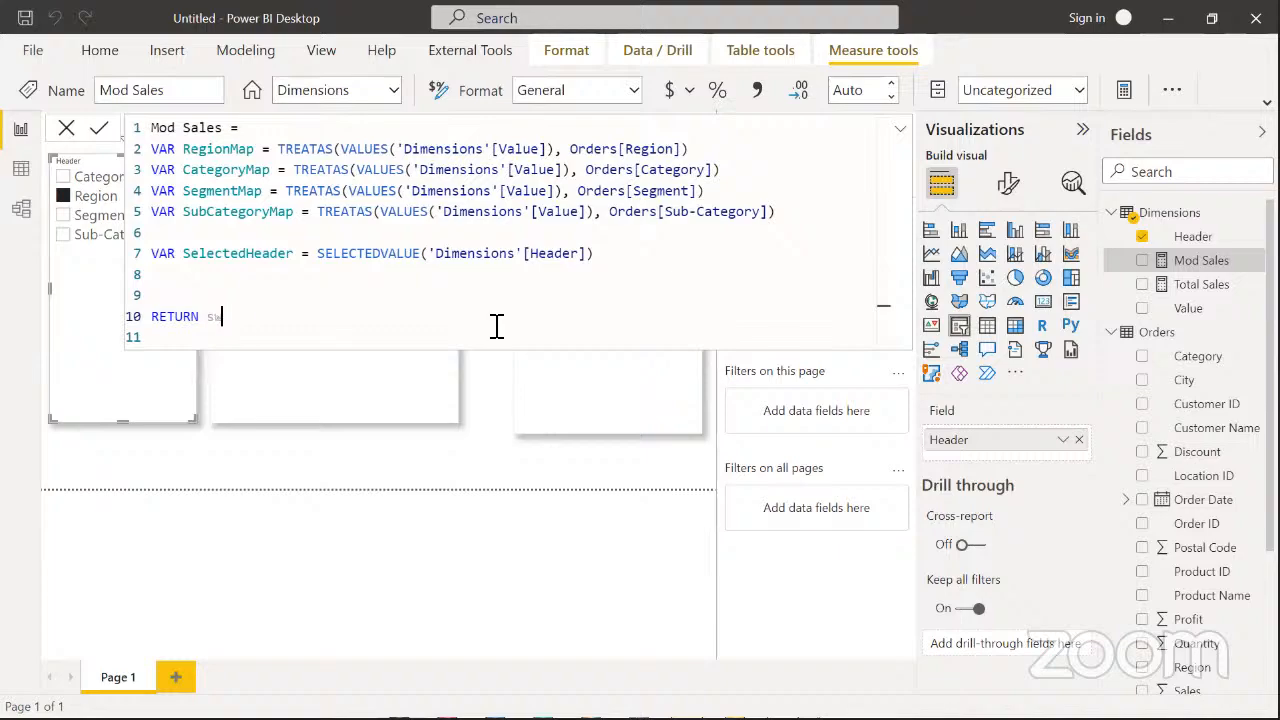
# Begin the RETURN expression of the Mod Sales measure with a SWITCH function
pyautogui.press('BackSpace')
pyautogui.press('BackSpace')
pyautogui.write('sit')
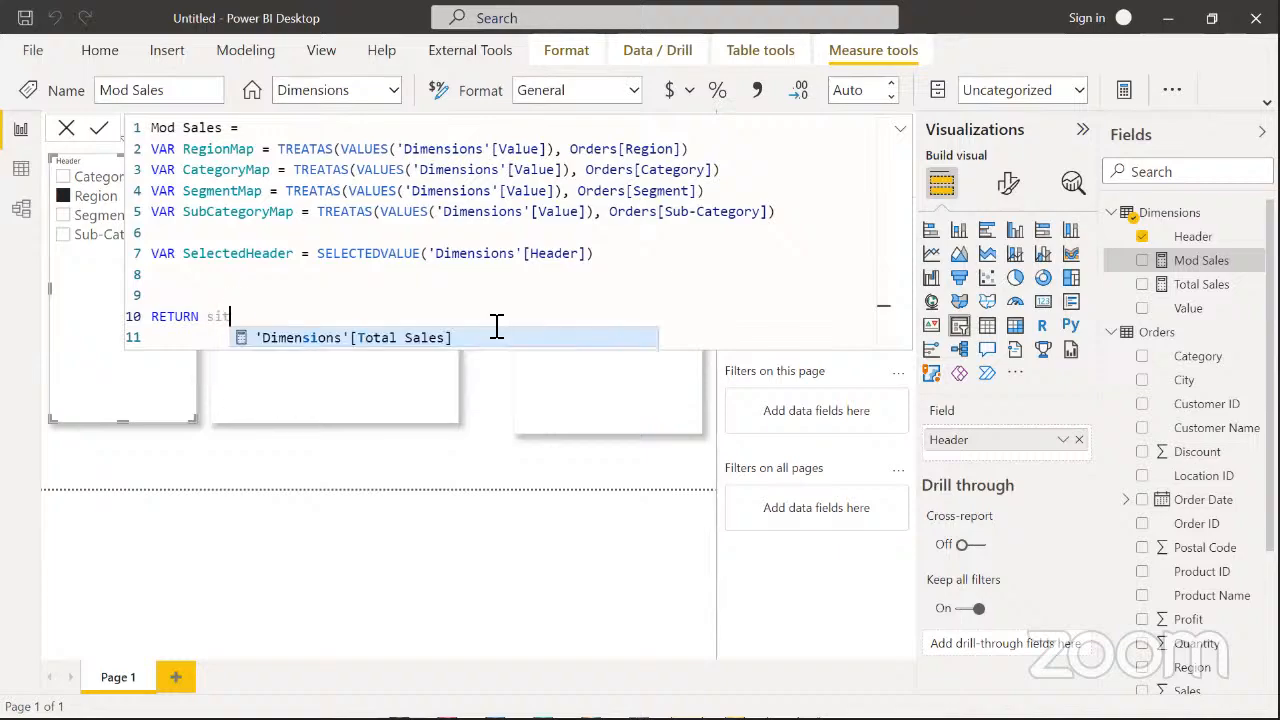
pyautogui.press('BackSpace')
pyautogui.press('BackSpace')
pyautogui.write('wit')
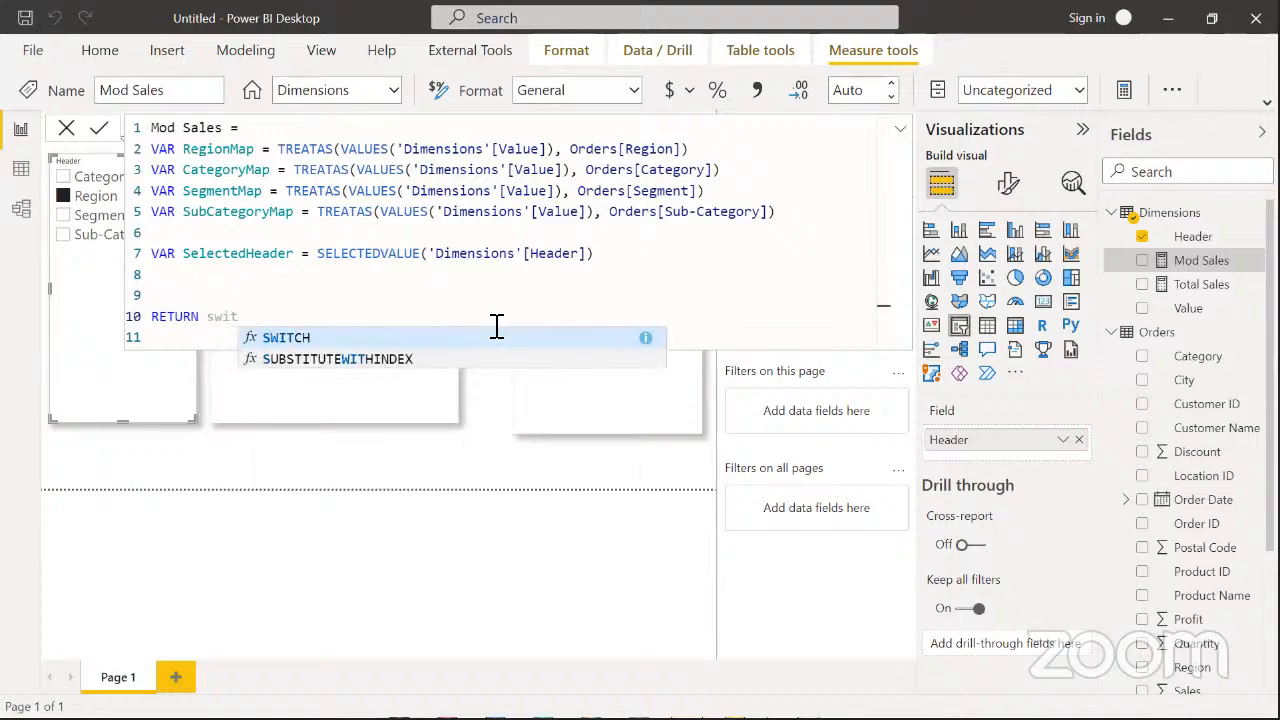
pyautogui.press('Tab')
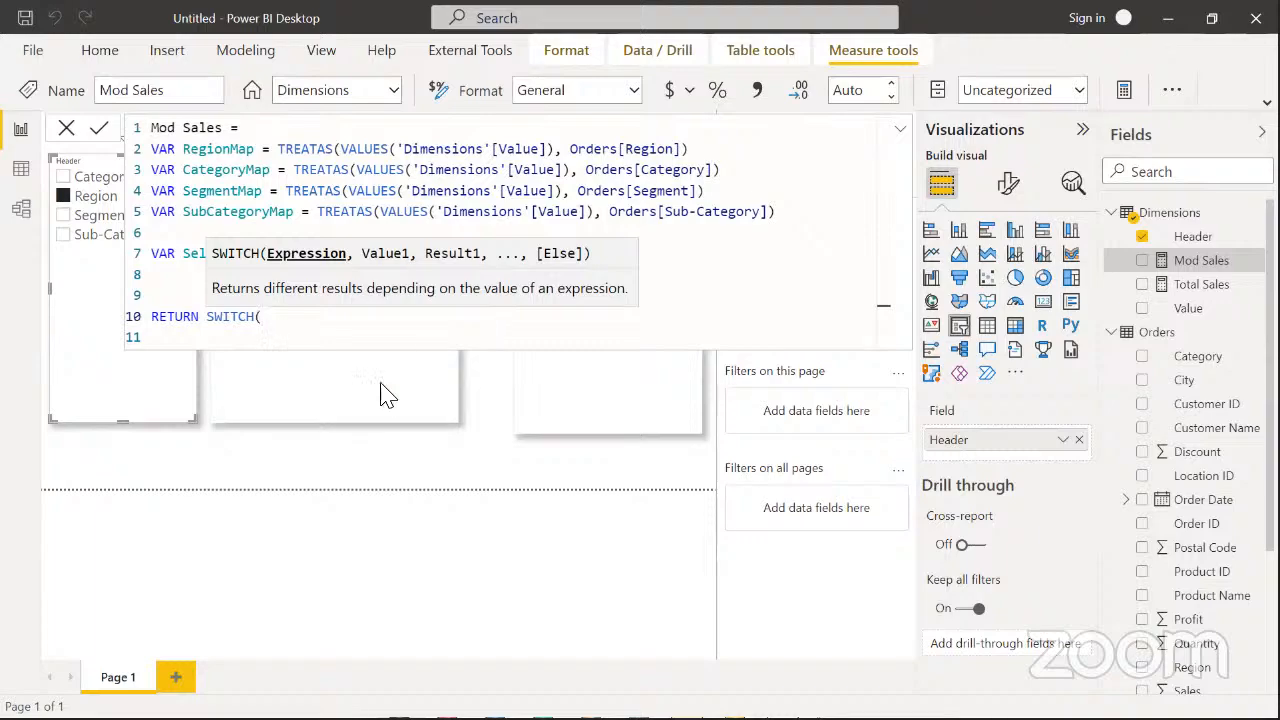
pyautogui.press('Escape')
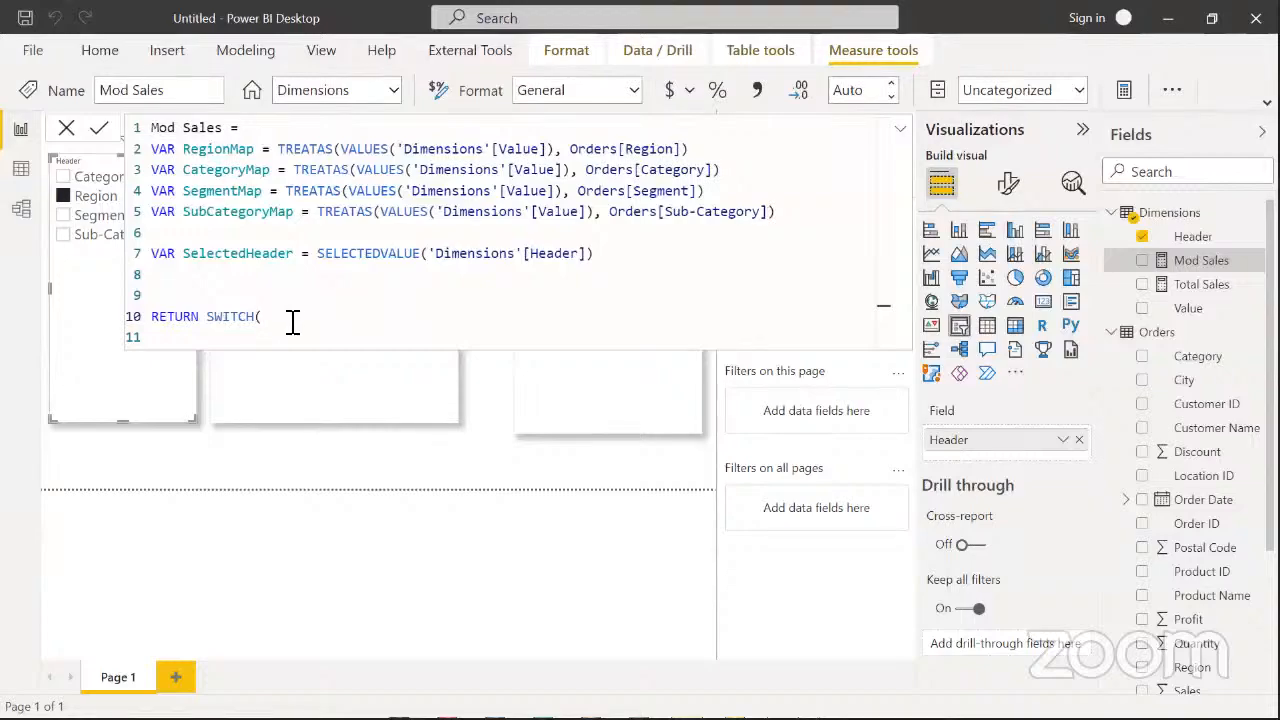
# Use SelectedHeader as the SWITCH expression and start an indented new line for its value and result pairs
pyautogui.write('s')
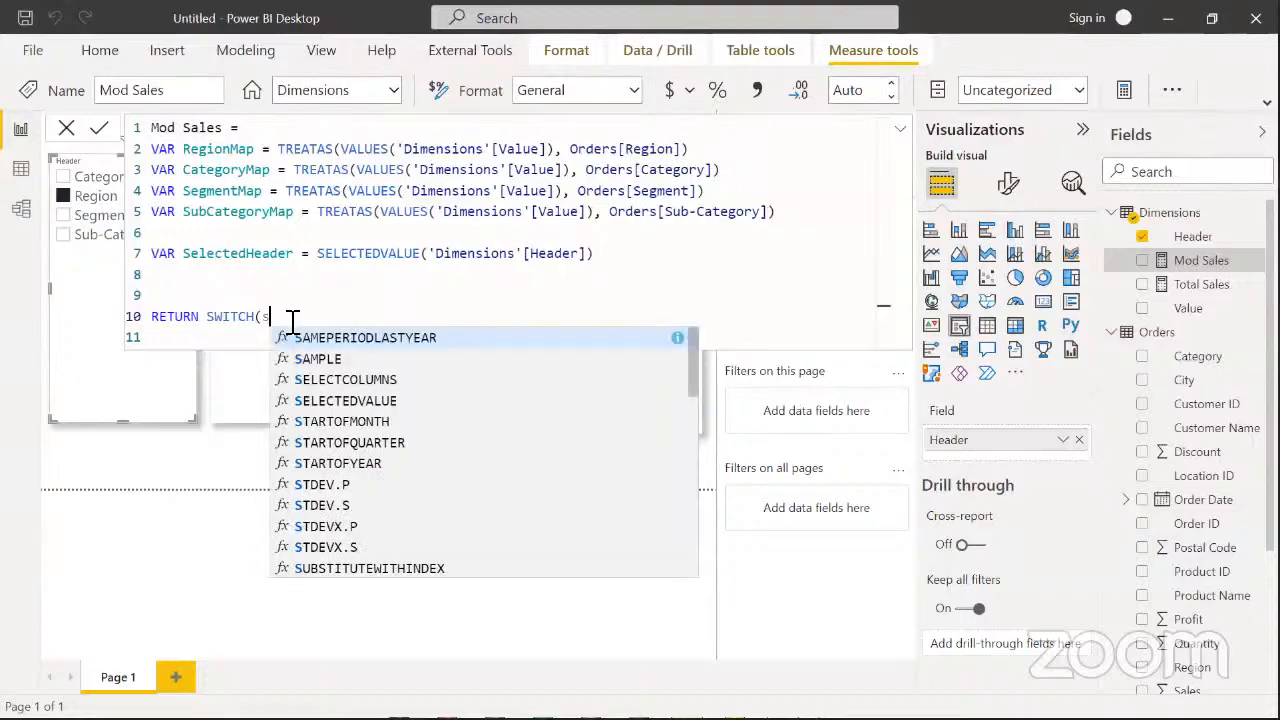
pyautogui.write('elec')
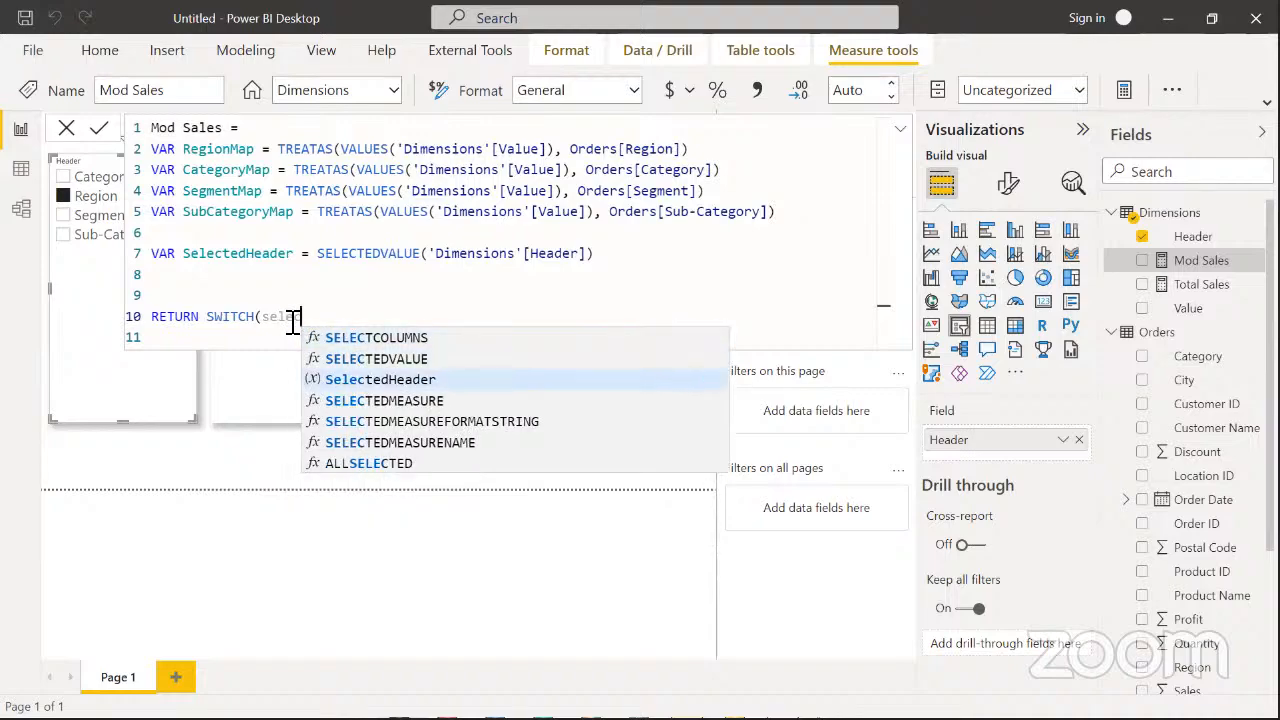
pyautogui.press('Tab')
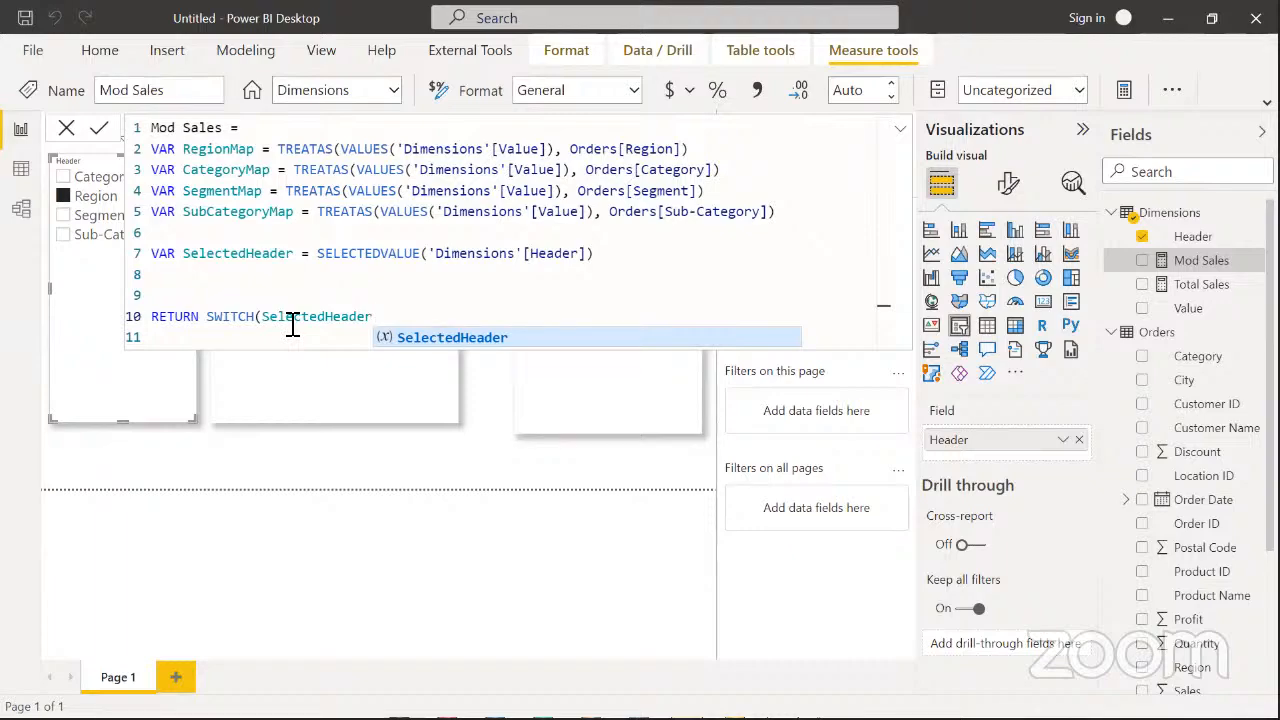
pyautogui.write(',')
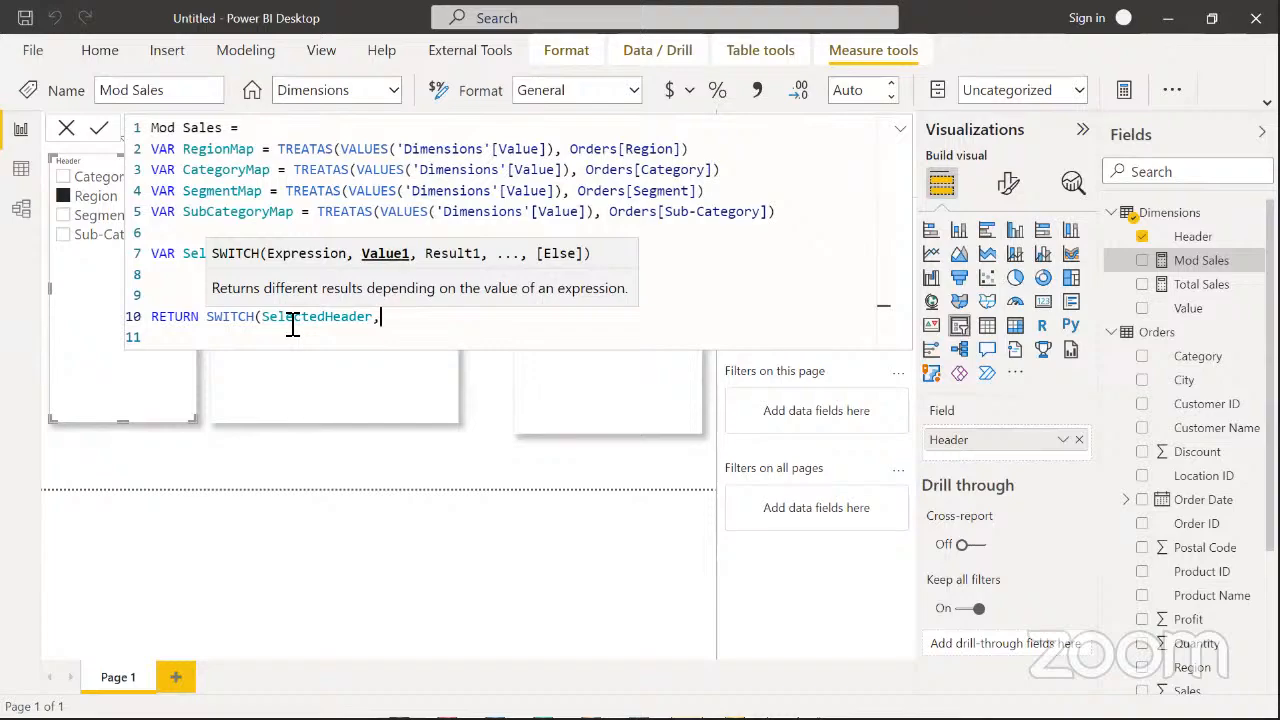
pyautogui.write(',,,')
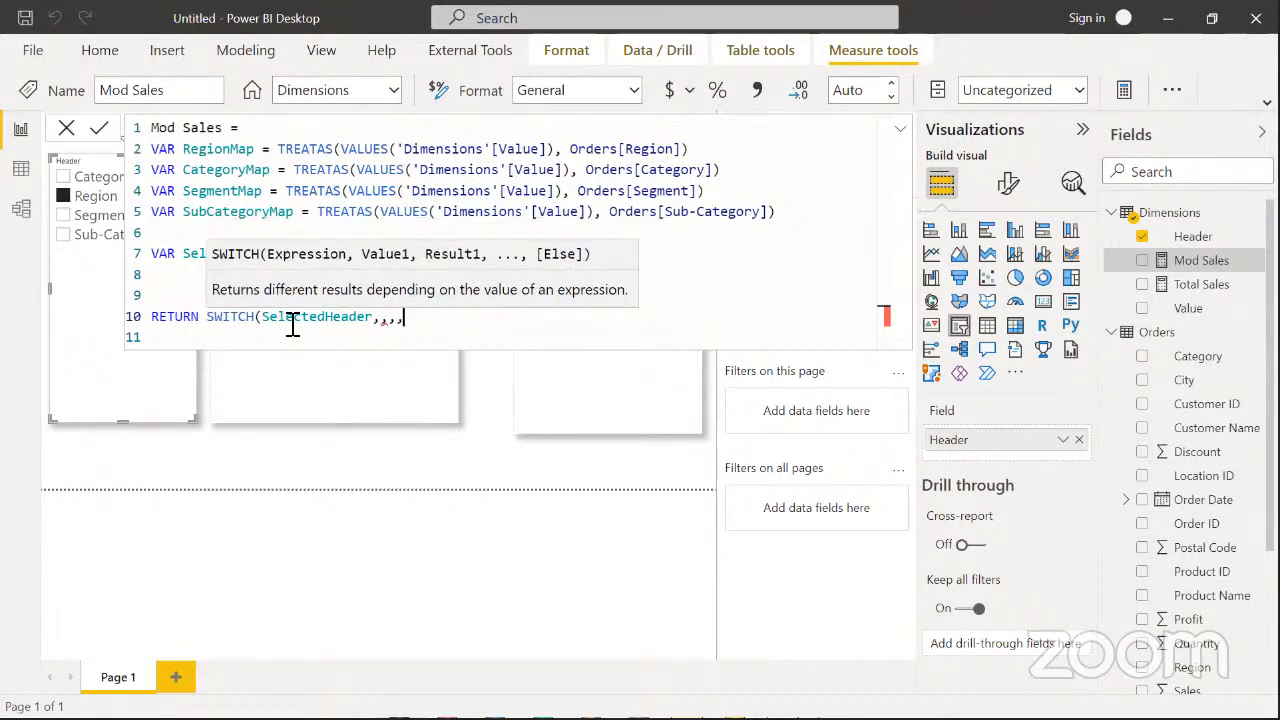
pyautogui.press('BackSpace')
pyautogui.press('BackSpace')
pyautogui.press('Return')
pyautogui.press('Tab')
pyautogui.press('Tab')
pyautogui.press('Tab')
pyautogui.press('Tab')
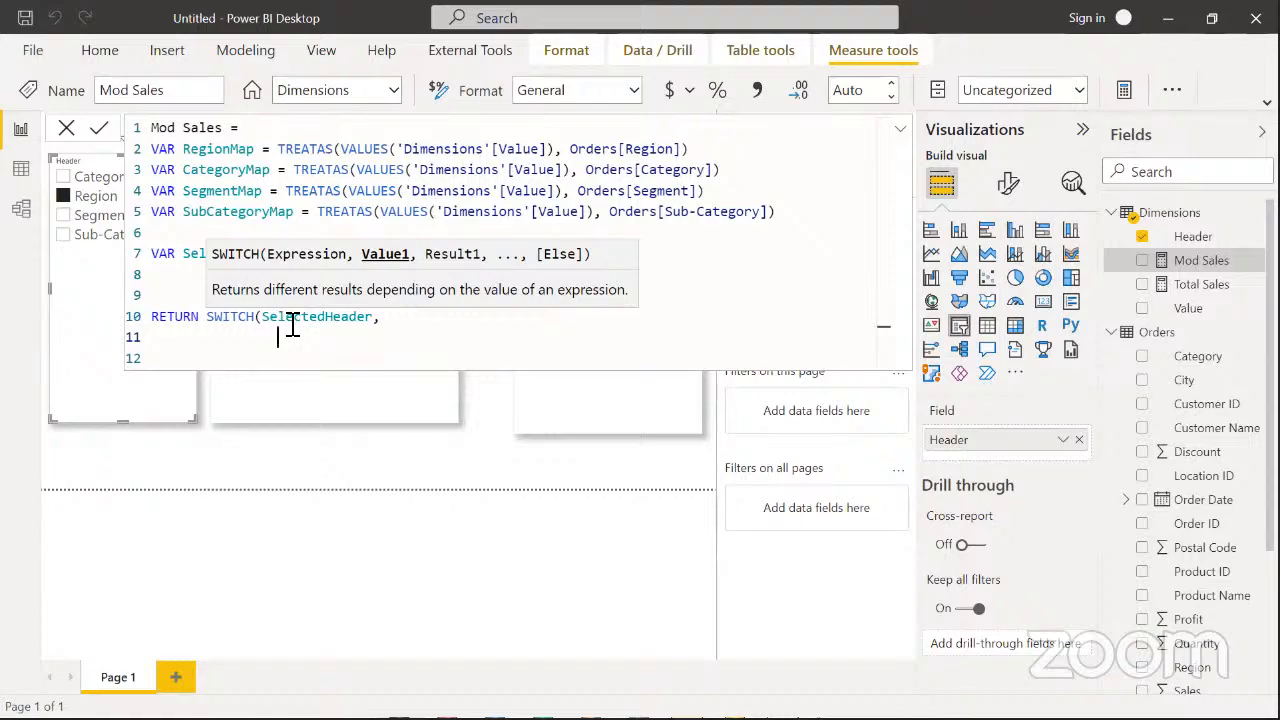
# Add a "Category" branch to the SWITCH that returns CALCULATE([Total Sales],CategoryMap)
pyautogui.write('"category",')
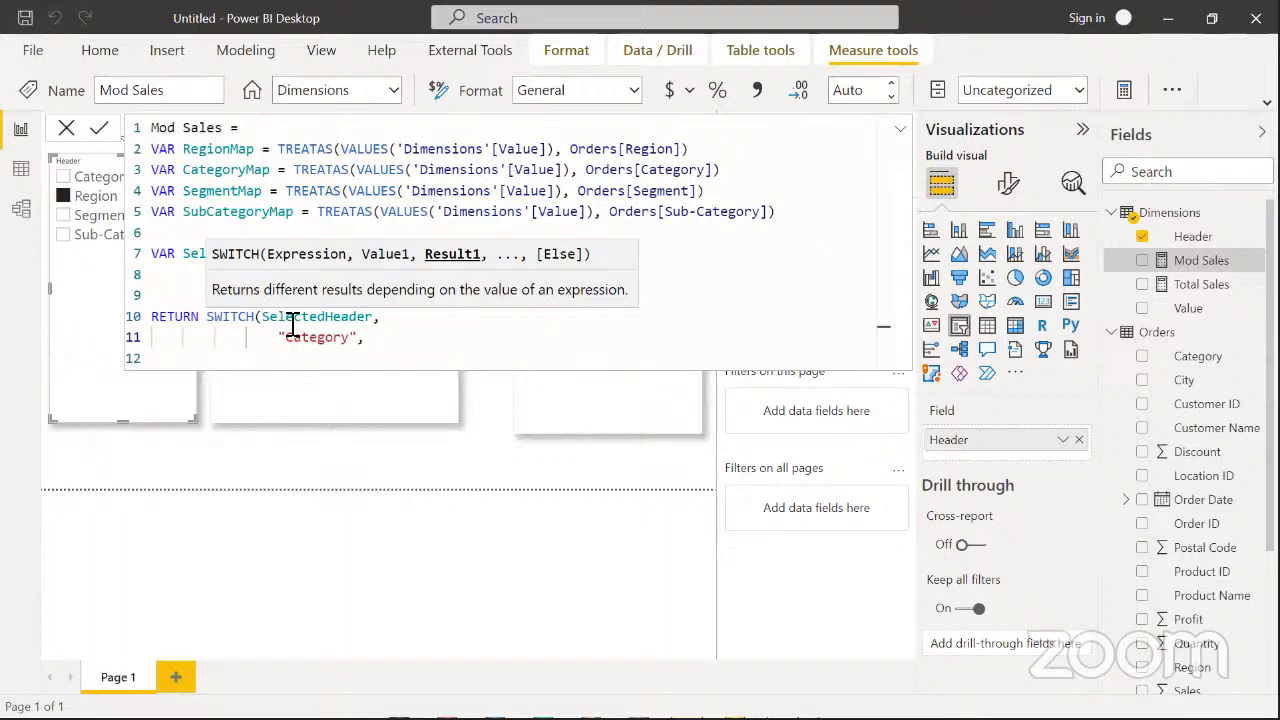
pyautogui.hotkey('ctrl', 'v')
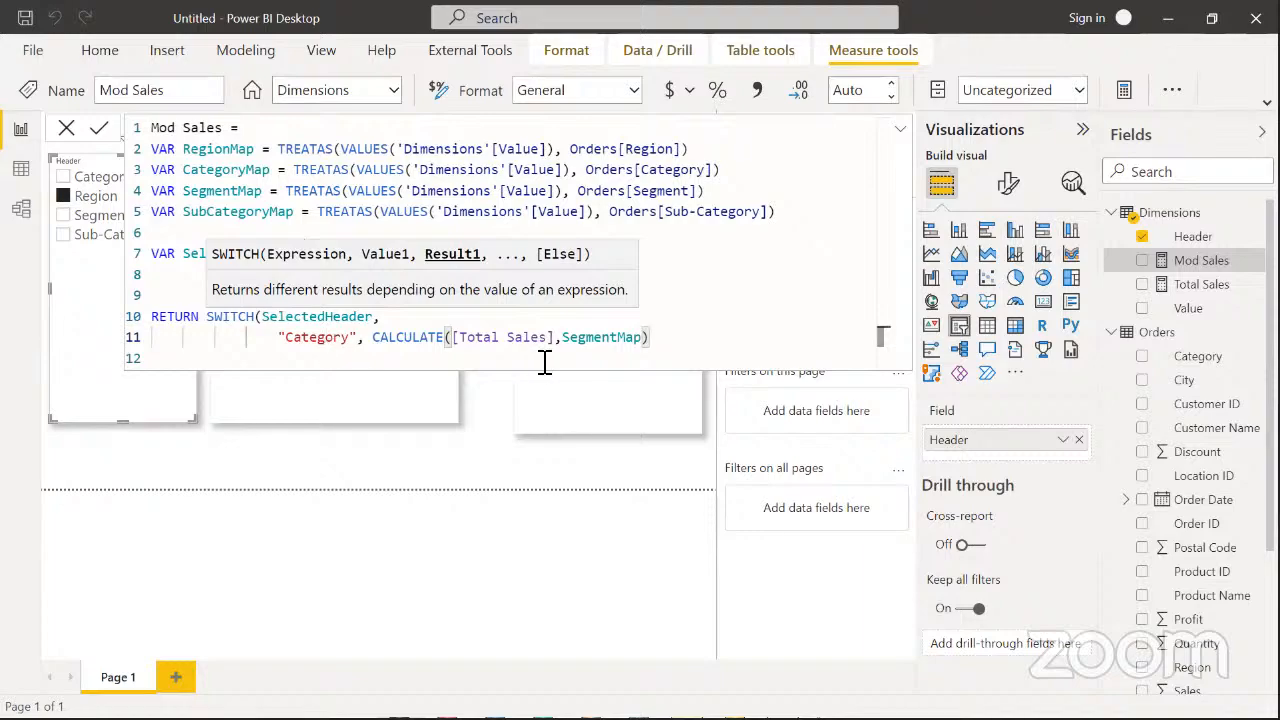
pyautogui.click(645, 340)
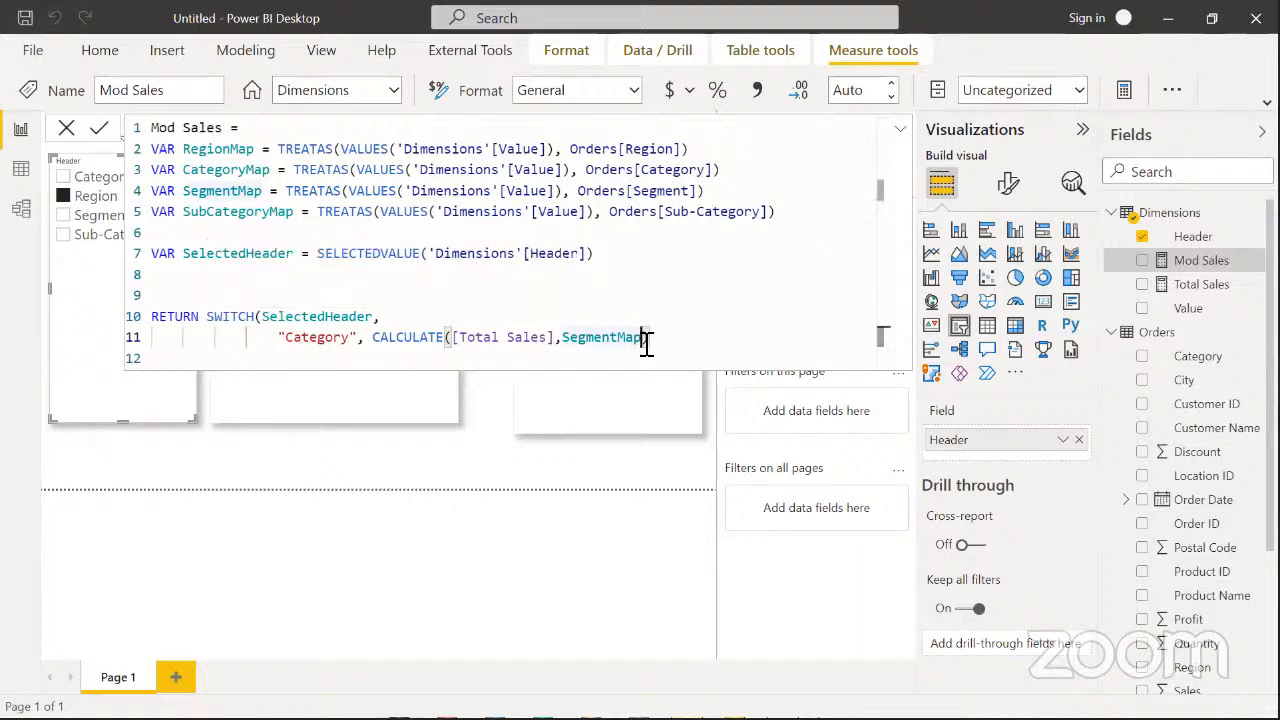
pyautogui.press('BackSpace')
pyautogui.press('BackSpace')
pyautogui.press('BackSpace')
pyautogui.press('BackSpace')
pyautogui.press('BackSpace')
pyautogui.press('BackSpace')
pyautogui.press('BackSpace')
pyautogui.press('BackSpace')
pyautogui.press('BackSpace')
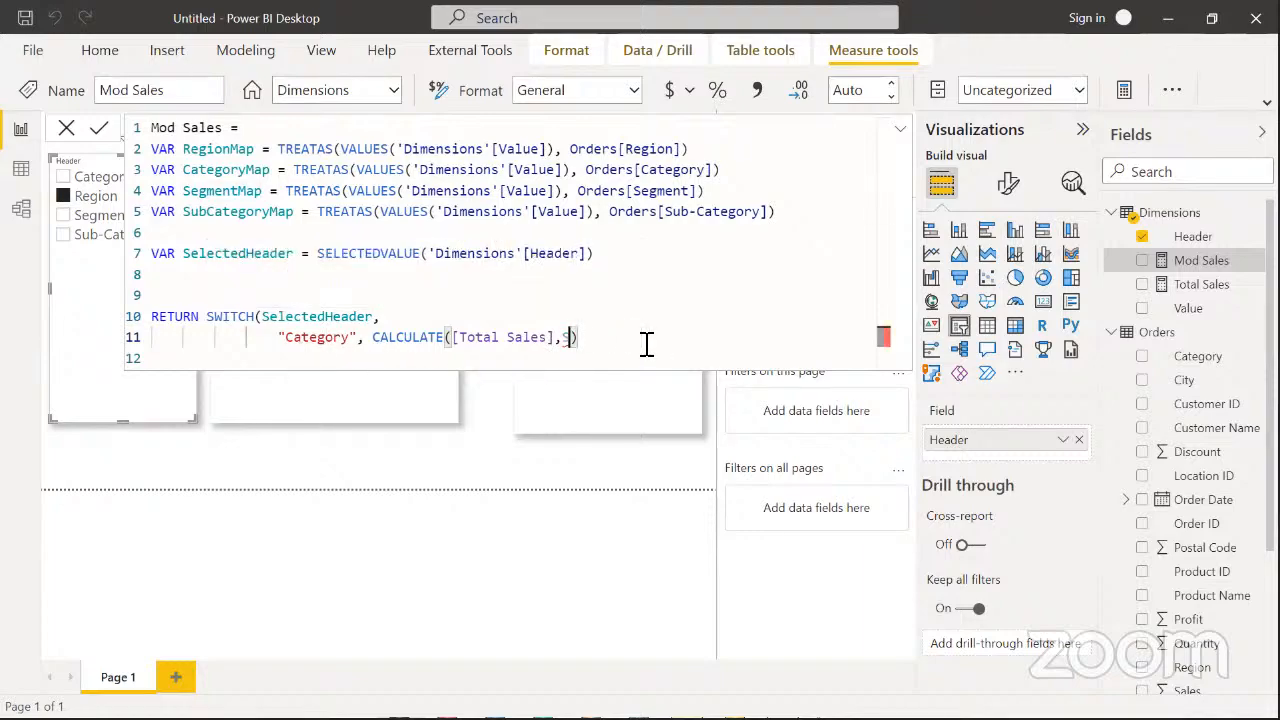
pyautogui.press('BackSpace')
pyautogui.write('map')
pyautogui.press('BackSpace')
pyautogui.press('BackSpace')
pyautogui.write('cat')
pyautogui.press('BackSpace')
pyautogui.press('BackSpace')
pyautogui.press('BackSpace')
pyautogui.press('BackSpace')
pyautogui.write('cate')
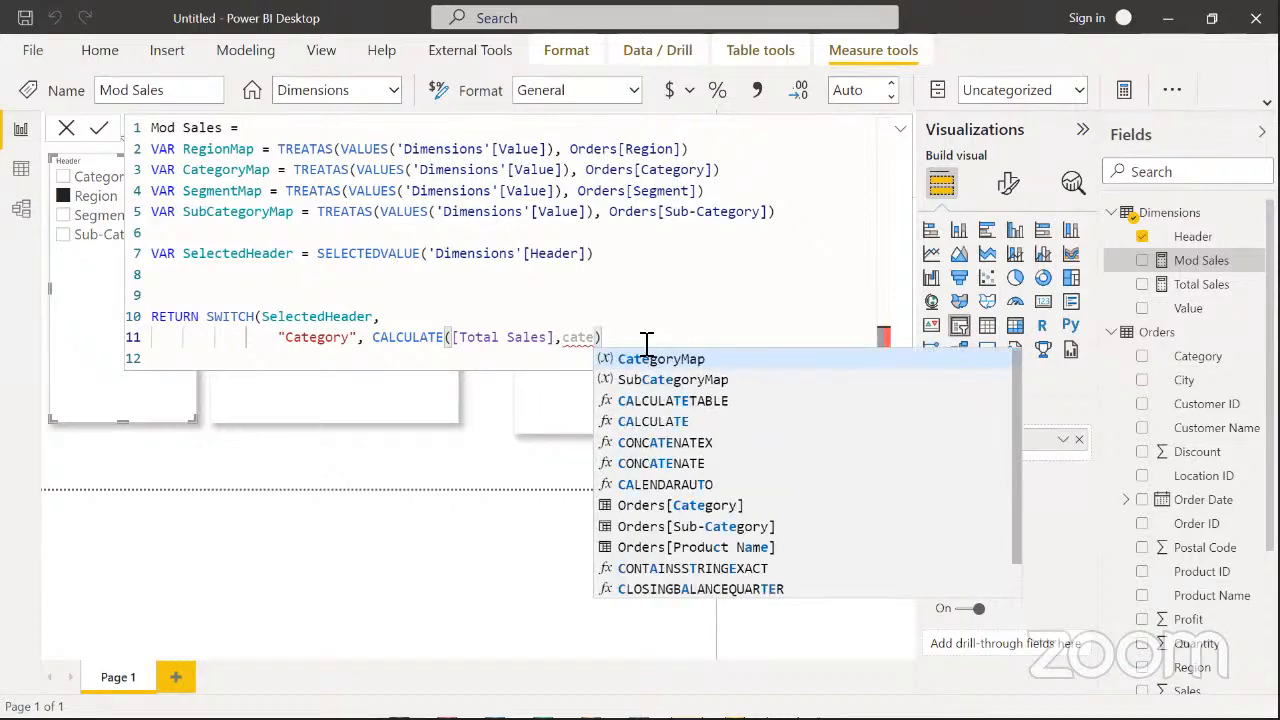
pyautogui.press('Tab')
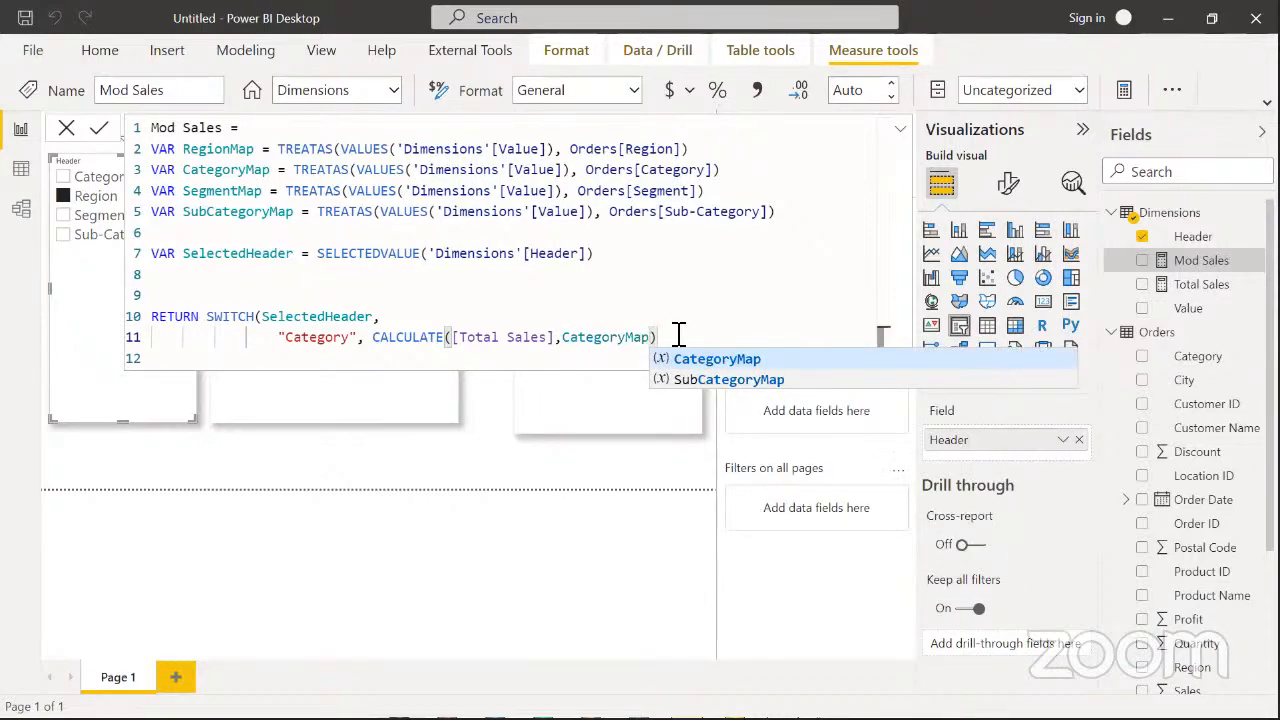
pyautogui.press('Right')
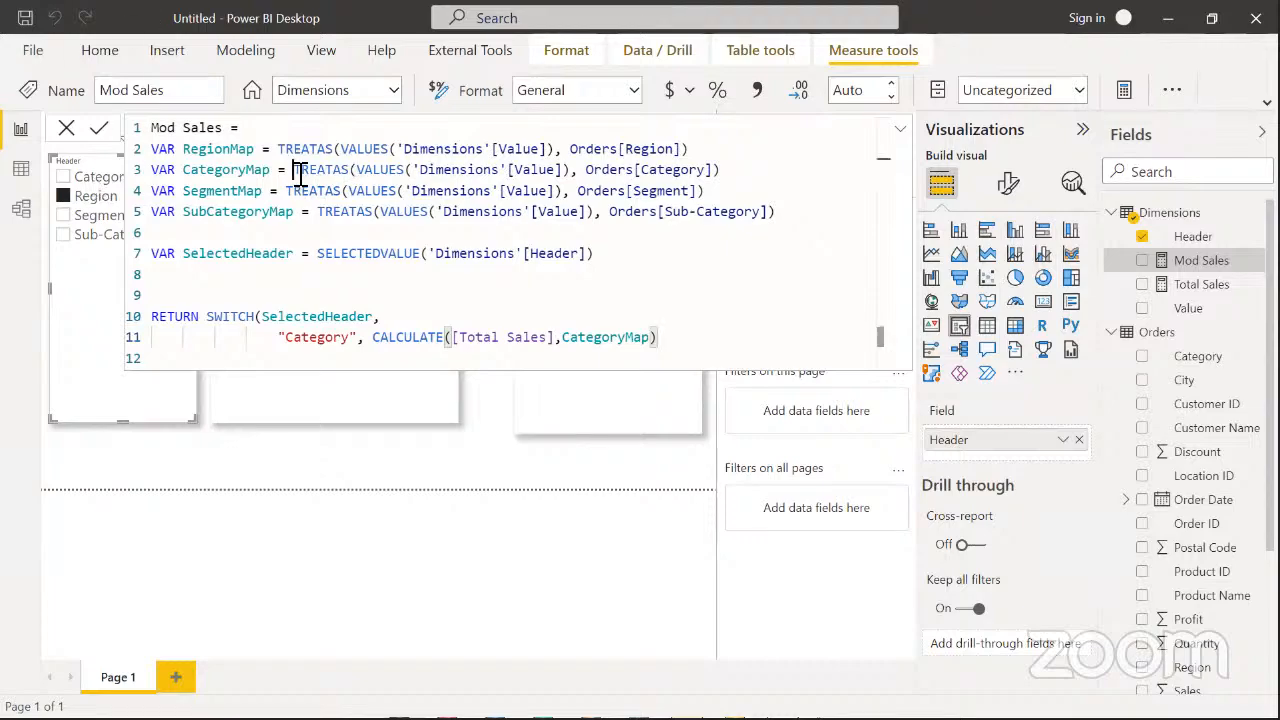
pyautogui.moveTo(294, 172); pyautogui.dragTo(571, 176)
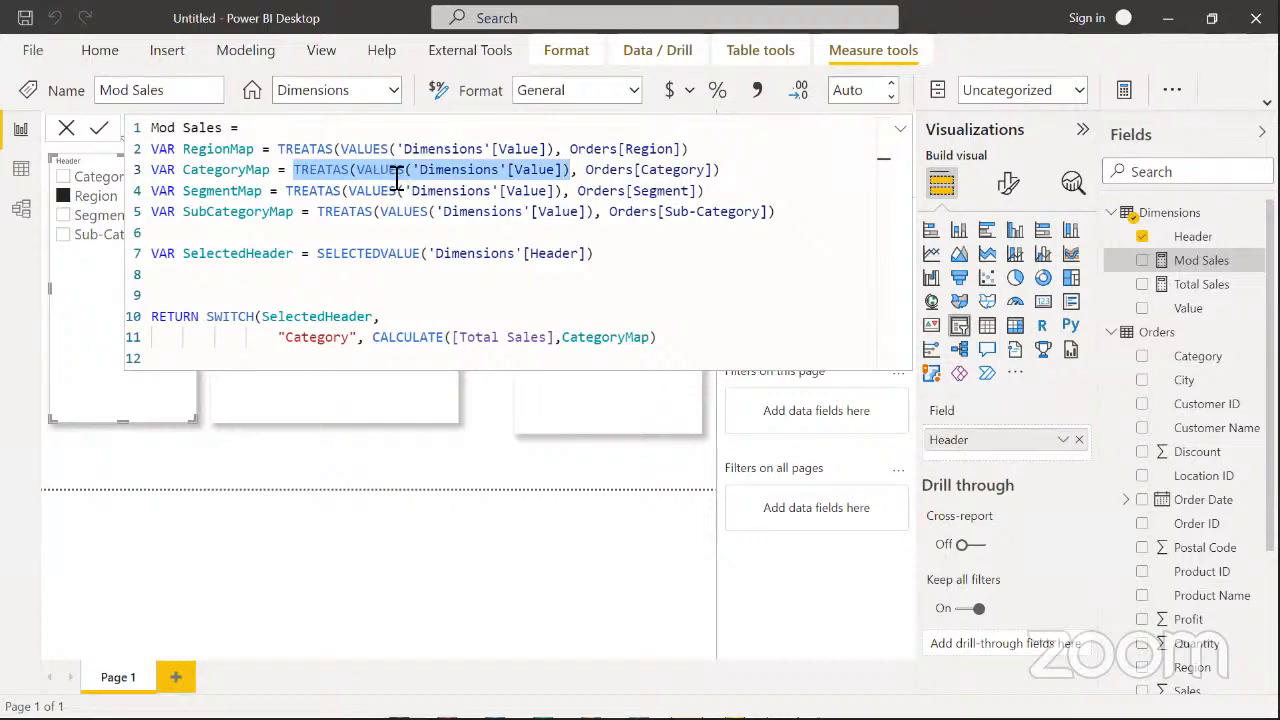
pyautogui.moveTo(586, 170); pyautogui.dragTo(715, 170)
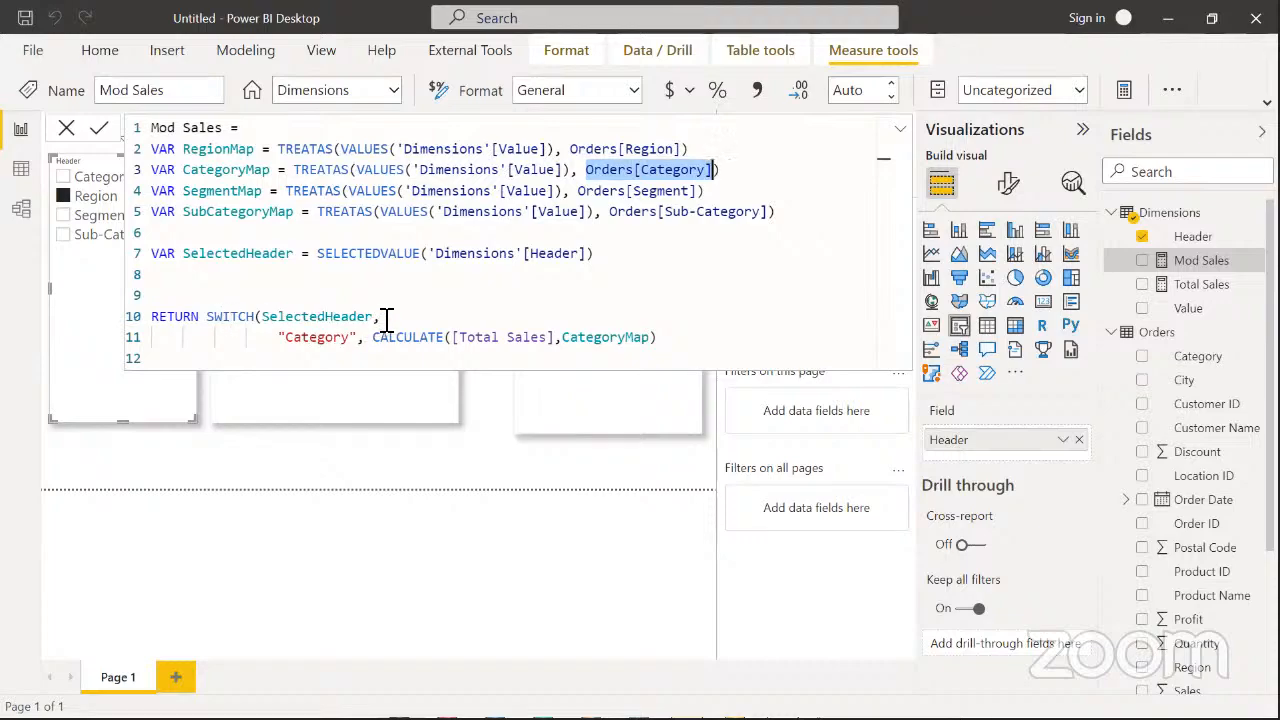
pyautogui.moveTo(381, 316); pyautogui.dragTo(277, 335)
pyautogui.moveTo(355, 338); pyautogui.dragTo(290, 341)
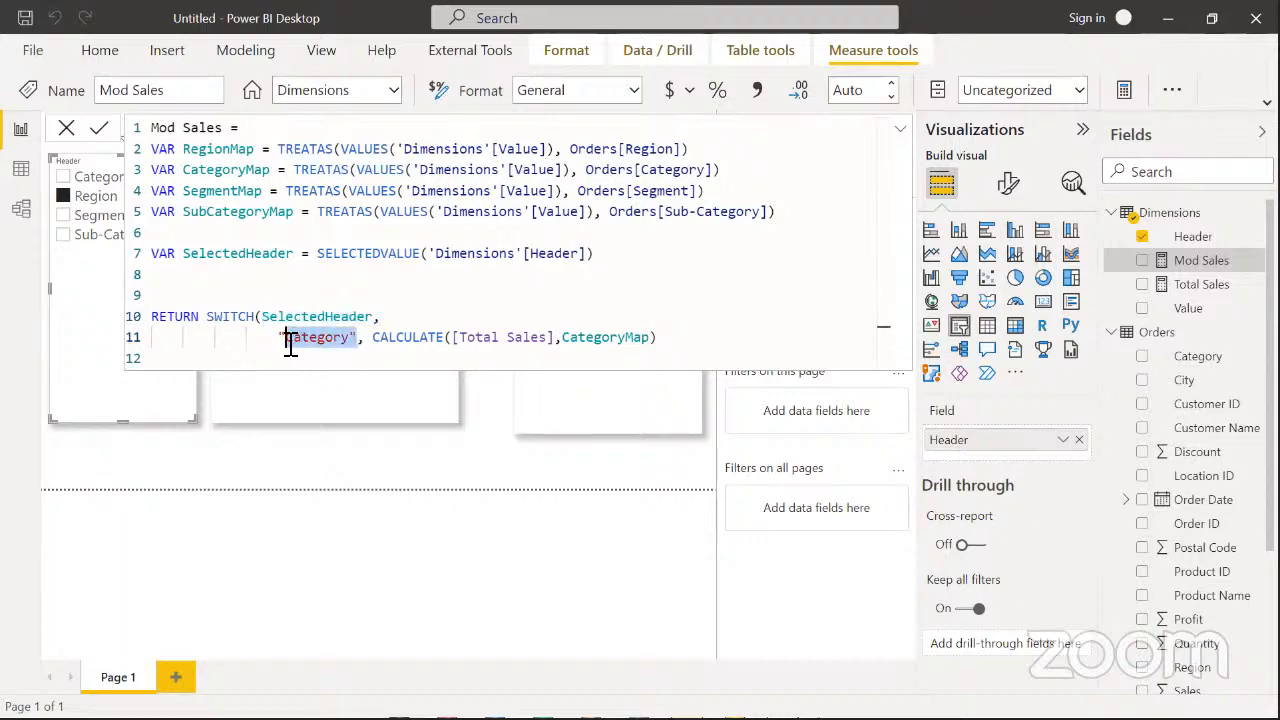
pyautogui.click(459, 338)
pyautogui.moveTo(455, 338); pyautogui.dragTo(651, 339)
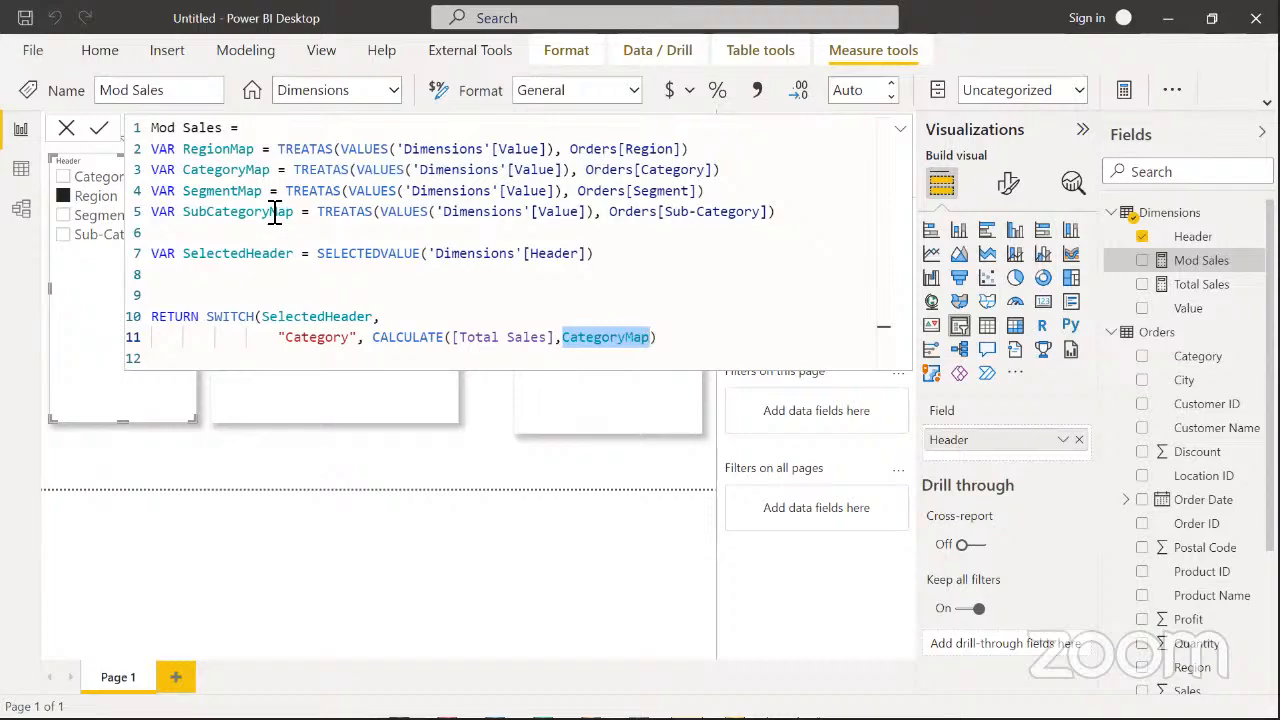
# Add a "Region" branch on the line below the Category branch that returns CALCULATE([Total Sales],RegionMap)
pyautogui.click(675, 335)
pyautogui.write(',')
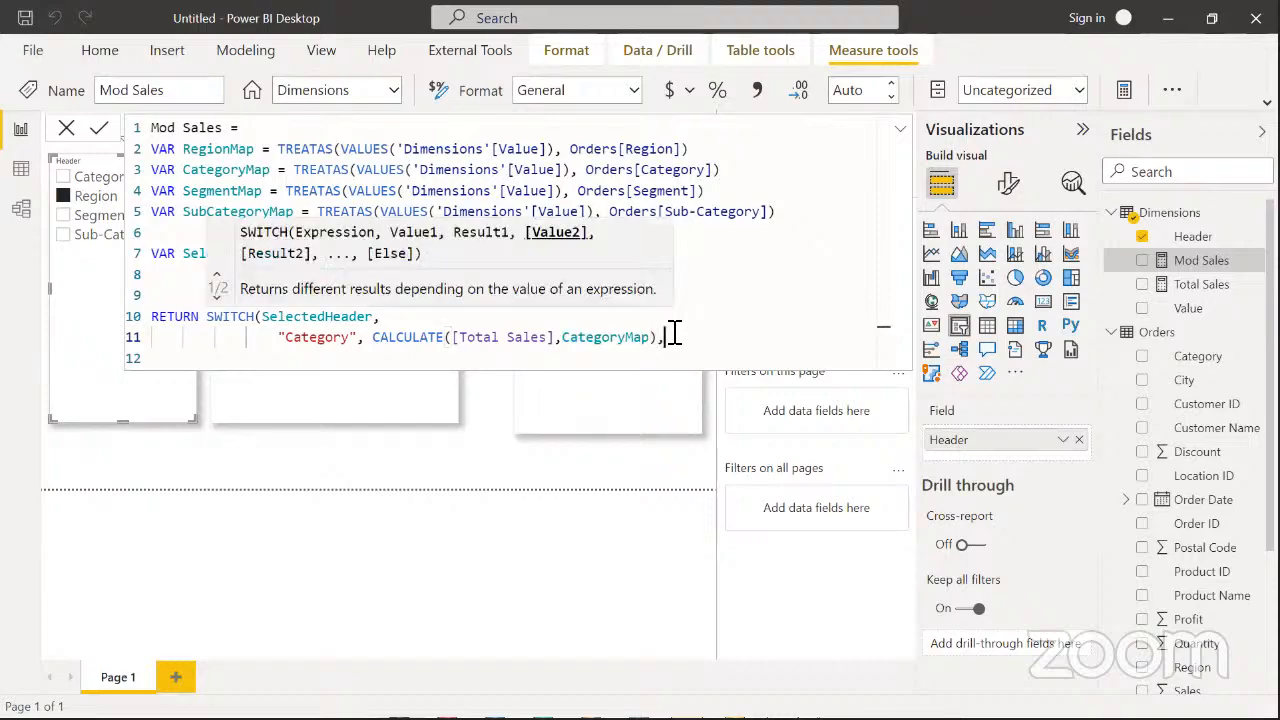
pyautogui.press('Return')
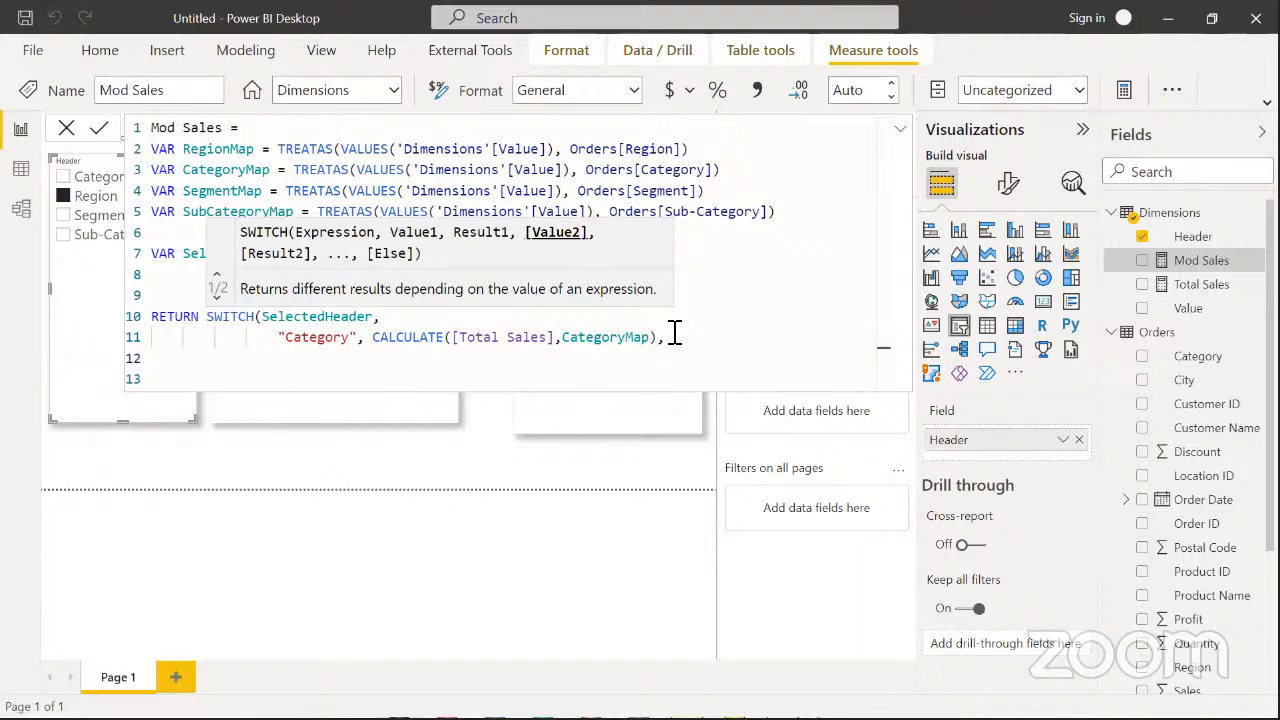
pyautogui.write('"Region",')
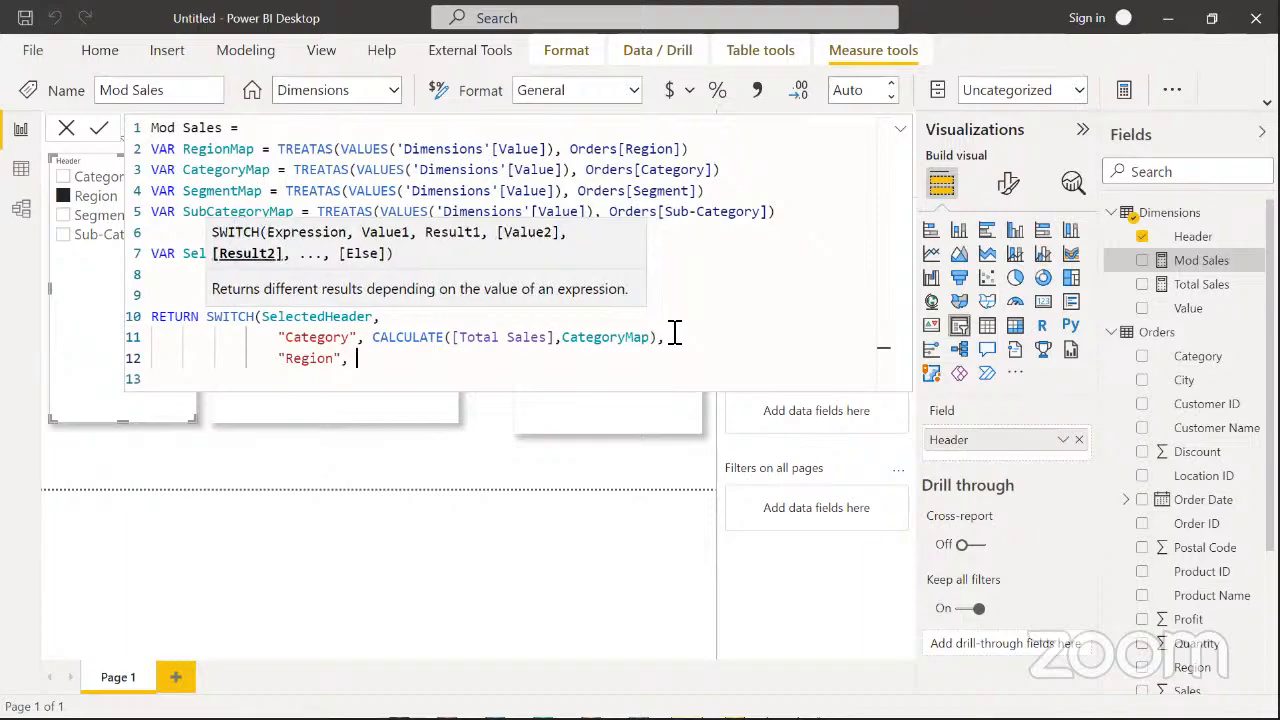
pyautogui.write('CALCULATE([Total Sales],SegmentMap)')
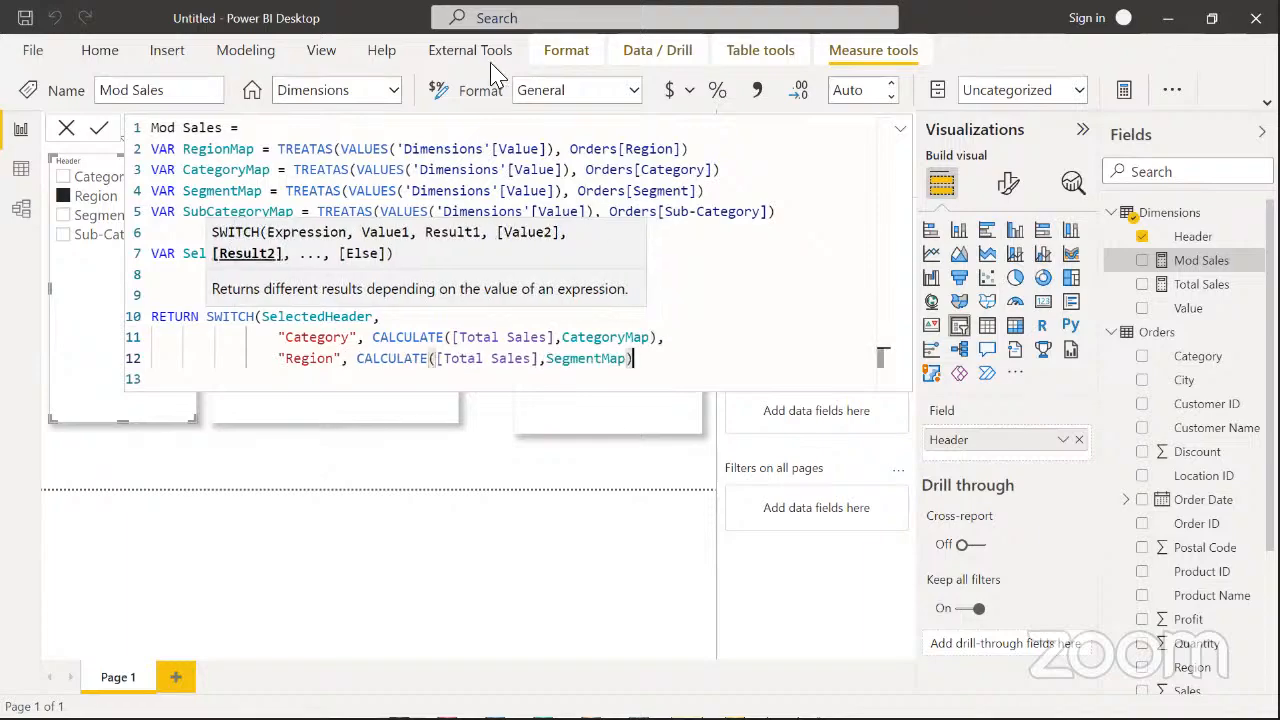
pyautogui.click(629, 360)
pyautogui.press('BackSpace')
pyautogui.press('BackSpace')
pyautogui.press('BackSpace')
pyautogui.press('BackSpace')
pyautogui.press('BackSpace')
pyautogui.press('BackSpace')
pyautogui.press('BackSpace')
pyautogui.press('BackSpace')
pyautogui.press('BackSpace')
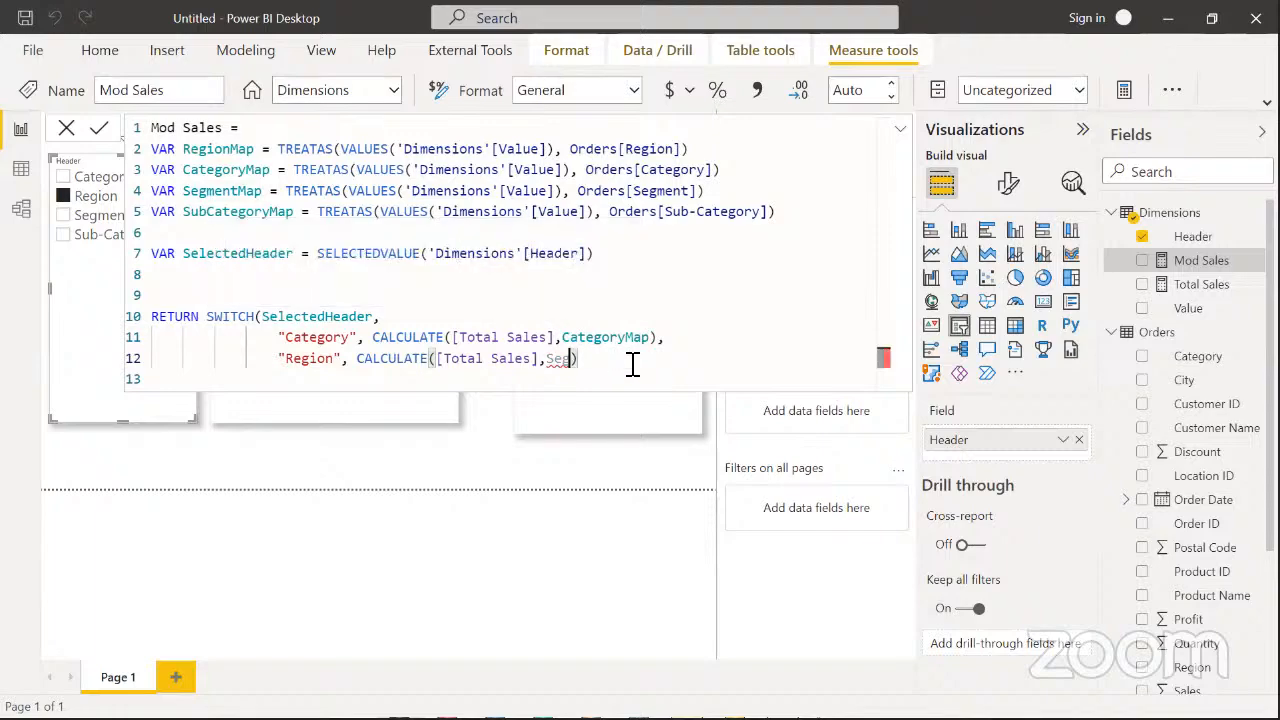
pyautogui.press('BackSpace')
pyautogui.write('g')
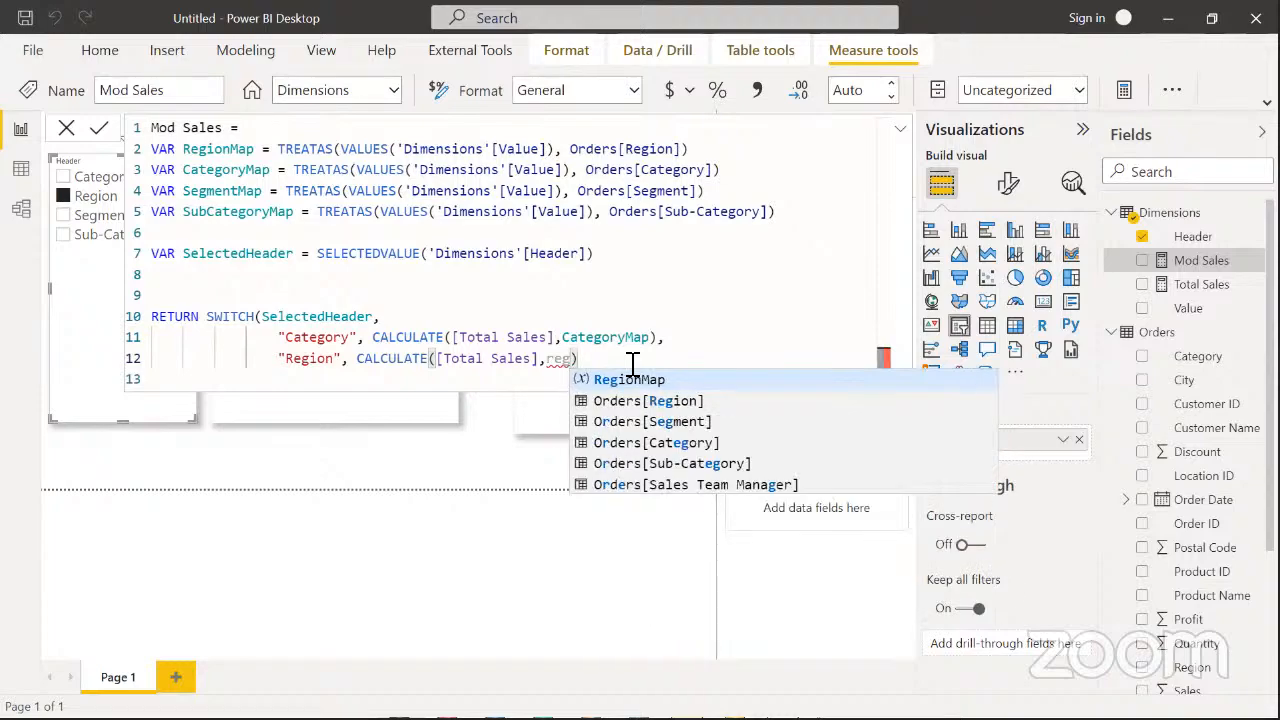
pyautogui.press('Tab')
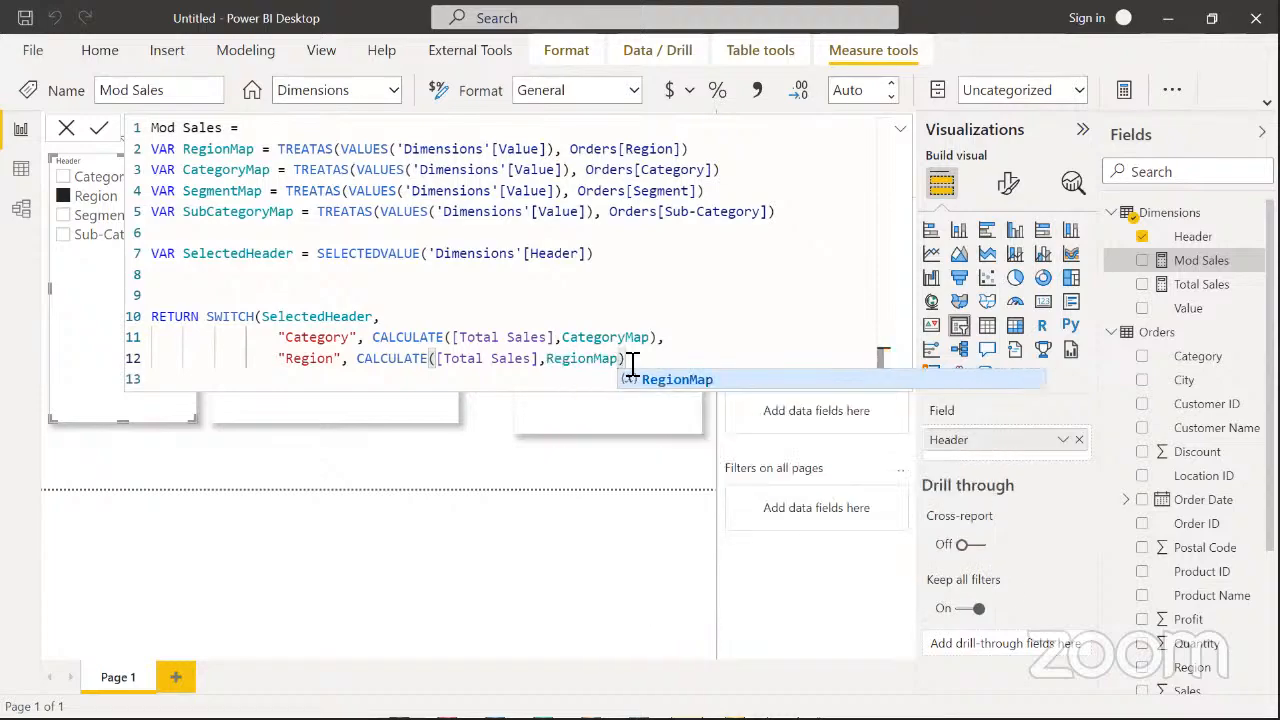
# Add a "Segment" branch on the line below the Region branch that returns CALCULATE([Total Sales],SegmentMap)
pyautogui.write(',')
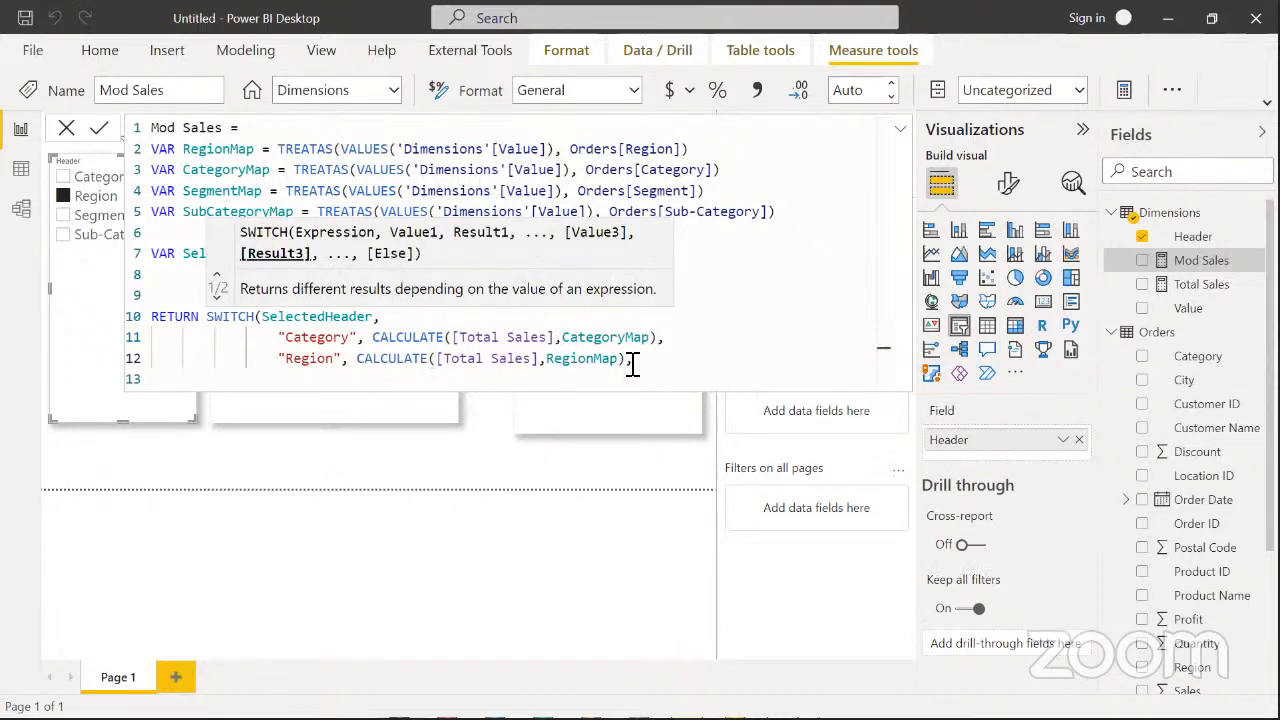
pyautogui.hotkey('shift', 'Return')
pyautogui.write('"')
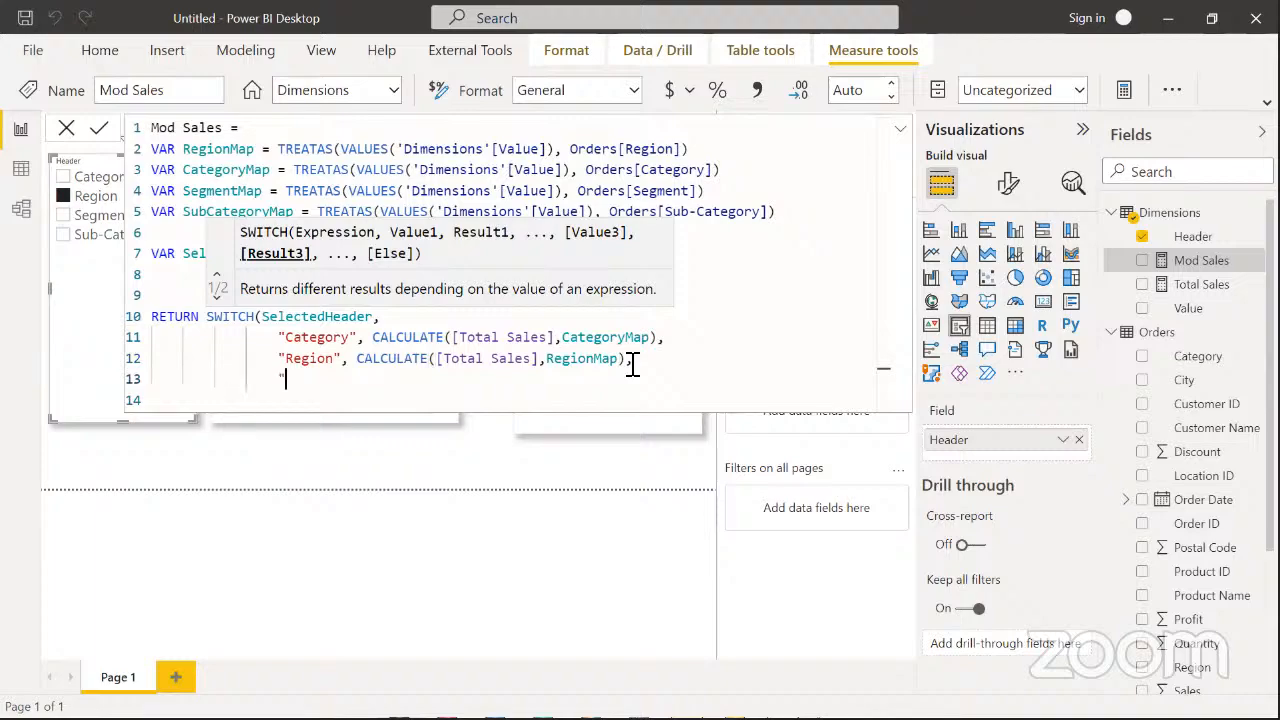
pyautogui.write('Segment",')
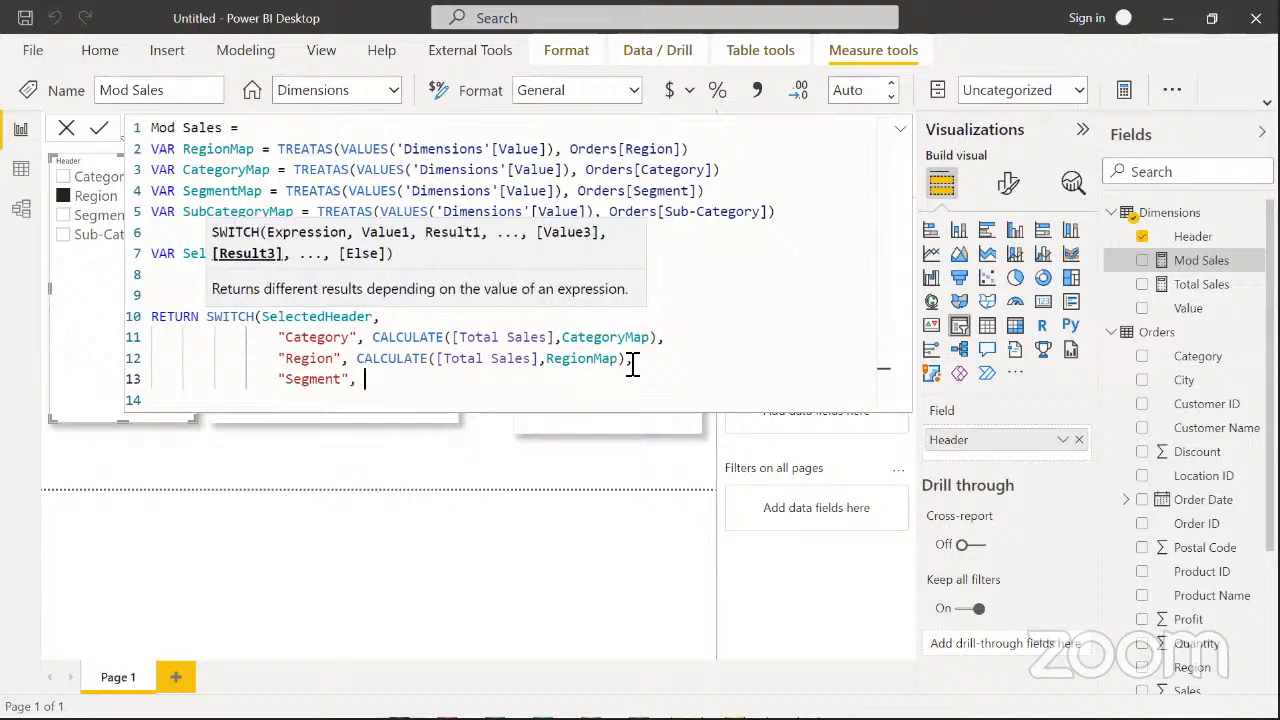
pyautogui.write('CALCULATE([Total Sales],SegmentMap)')
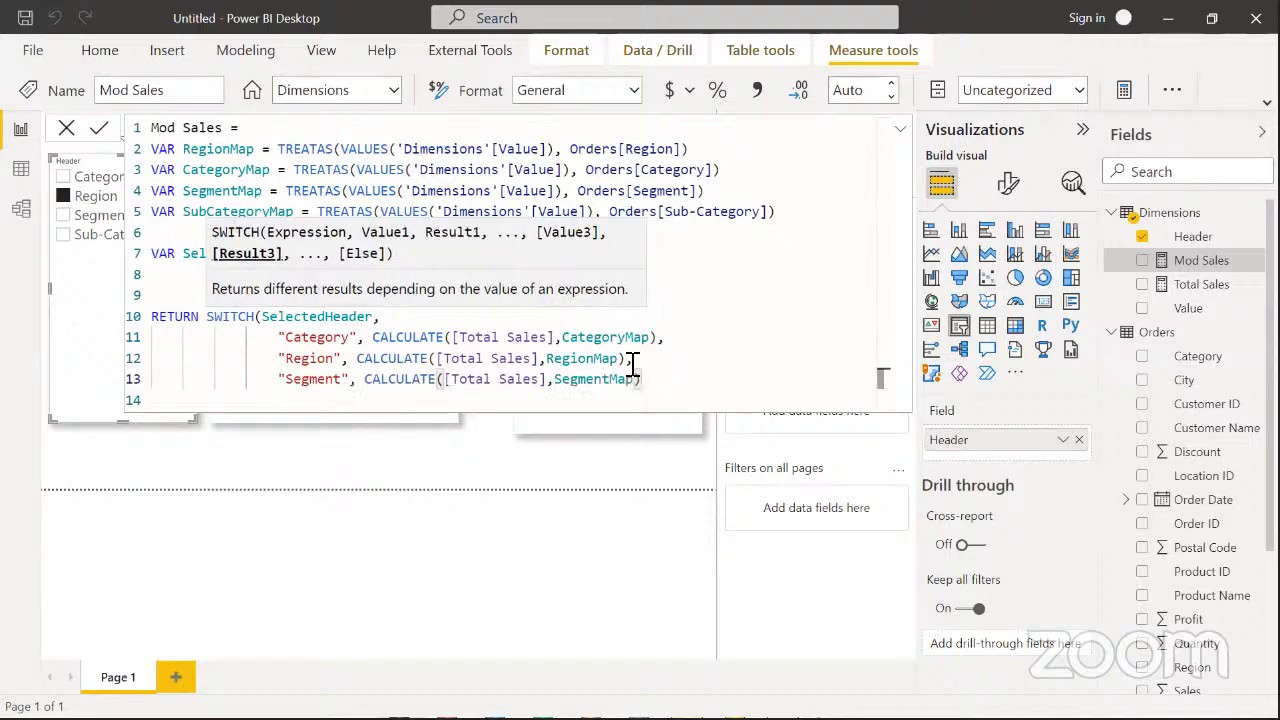
# Clear the filter argument in the Segment branch's CALCULATE and re-enter it as SegmentMap
pyautogui.press('BackSpace')
pyautogui.press('BackSpace')
pyautogui.press('BackSpace')
pyautogui.press('BackSpace')
pyautogui.press('BackSpace')
pyautogui.press('BackSpace')
pyautogui.press('BackSpace')
pyautogui.press('BackSpace')
pyautogui.press('BackSpace')
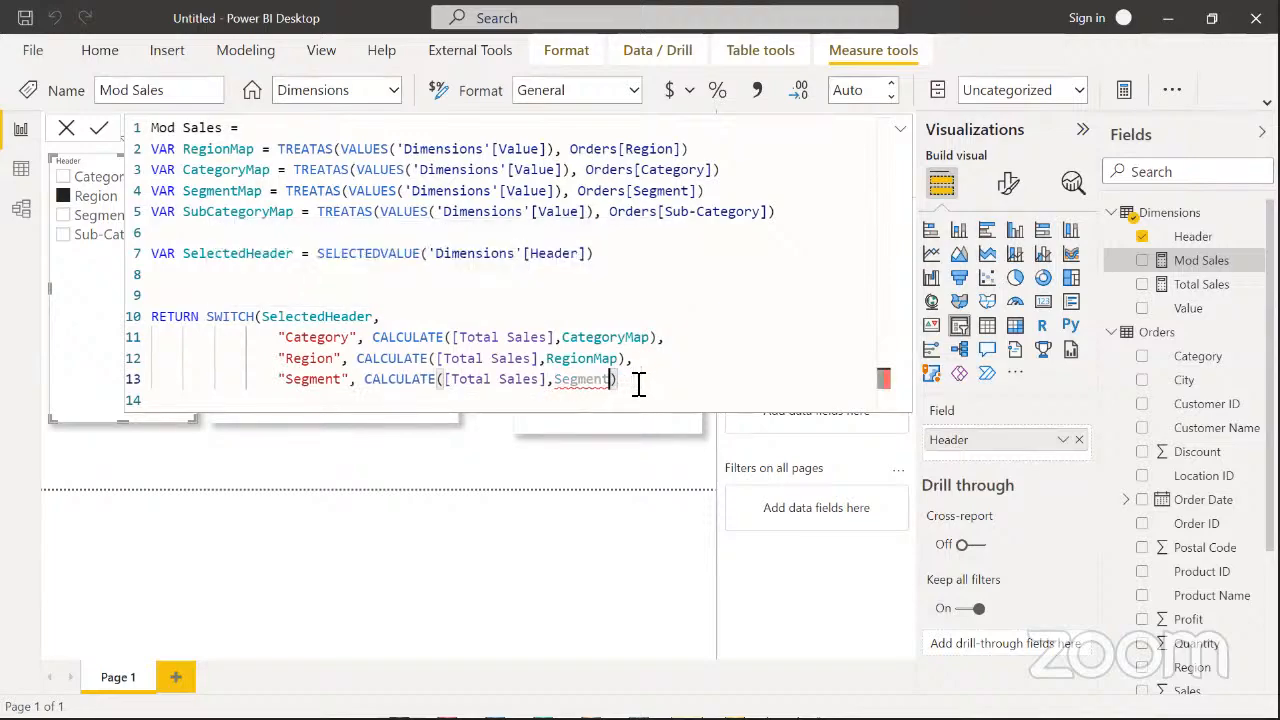
pyautogui.press('BackSpace')
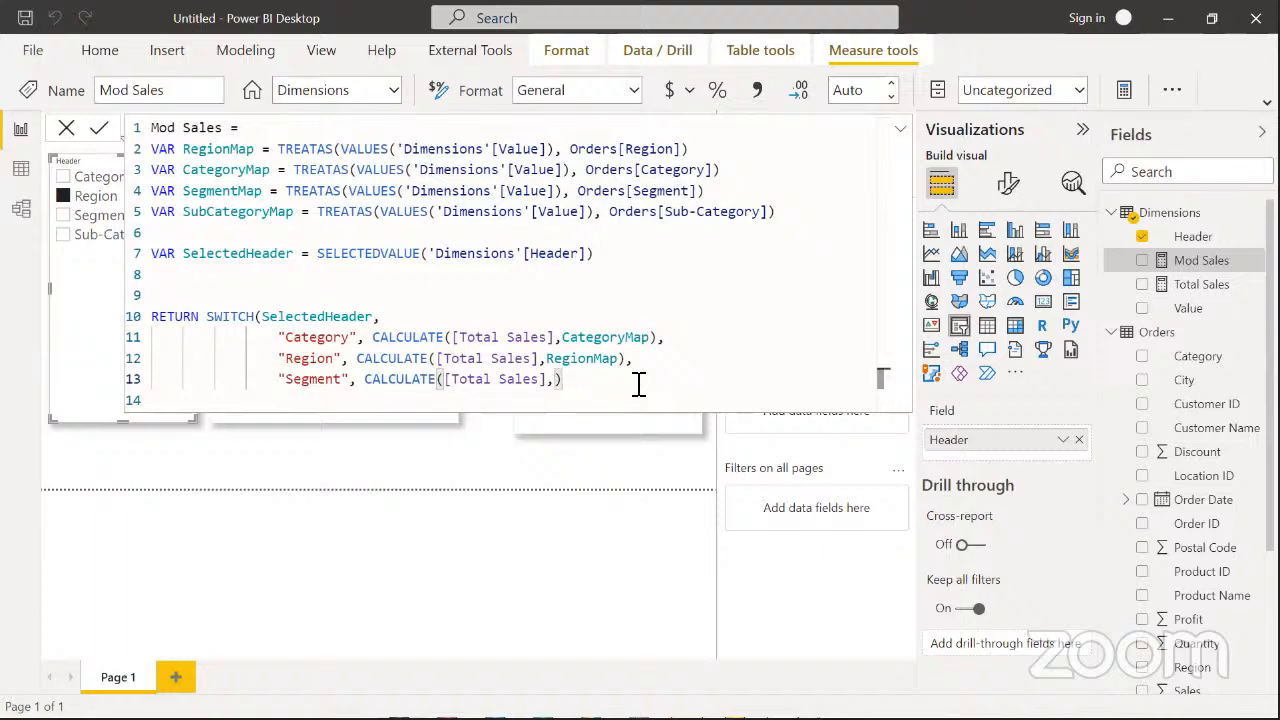
pyautogui.write('SegmentMap')
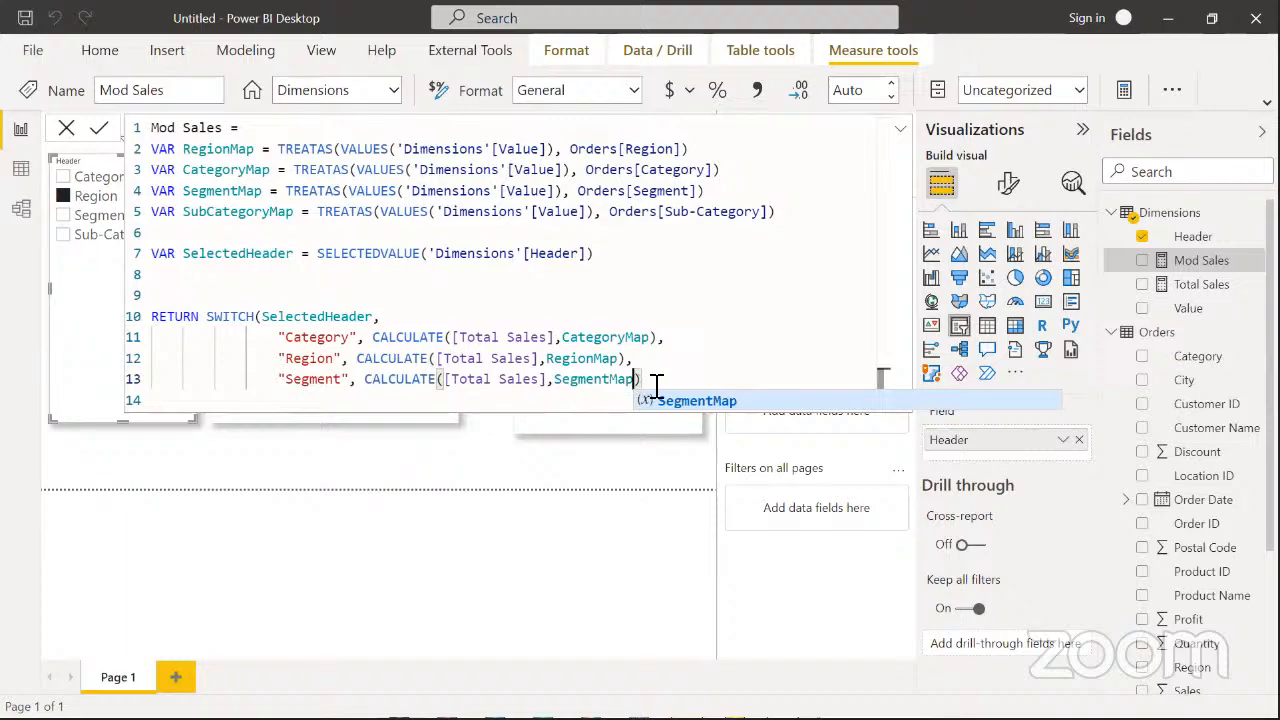
# Add a "Sub-Category" branch on the line below the Segment branch that returns CALCULATE([Total Sales],SegmentMap)
pyautogui.click(654, 385)
pyautogui.write(',')
pyautogui.hotkey('shift', 'Return')
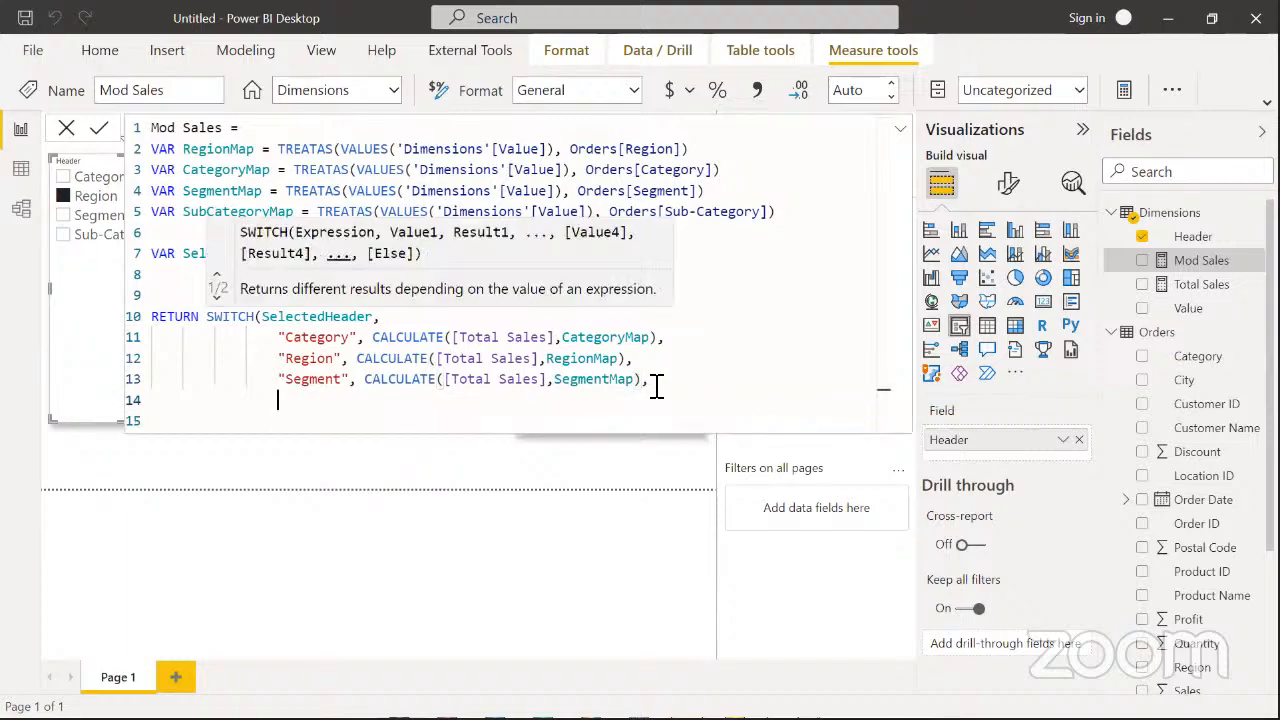
pyautogui.write('"Su')
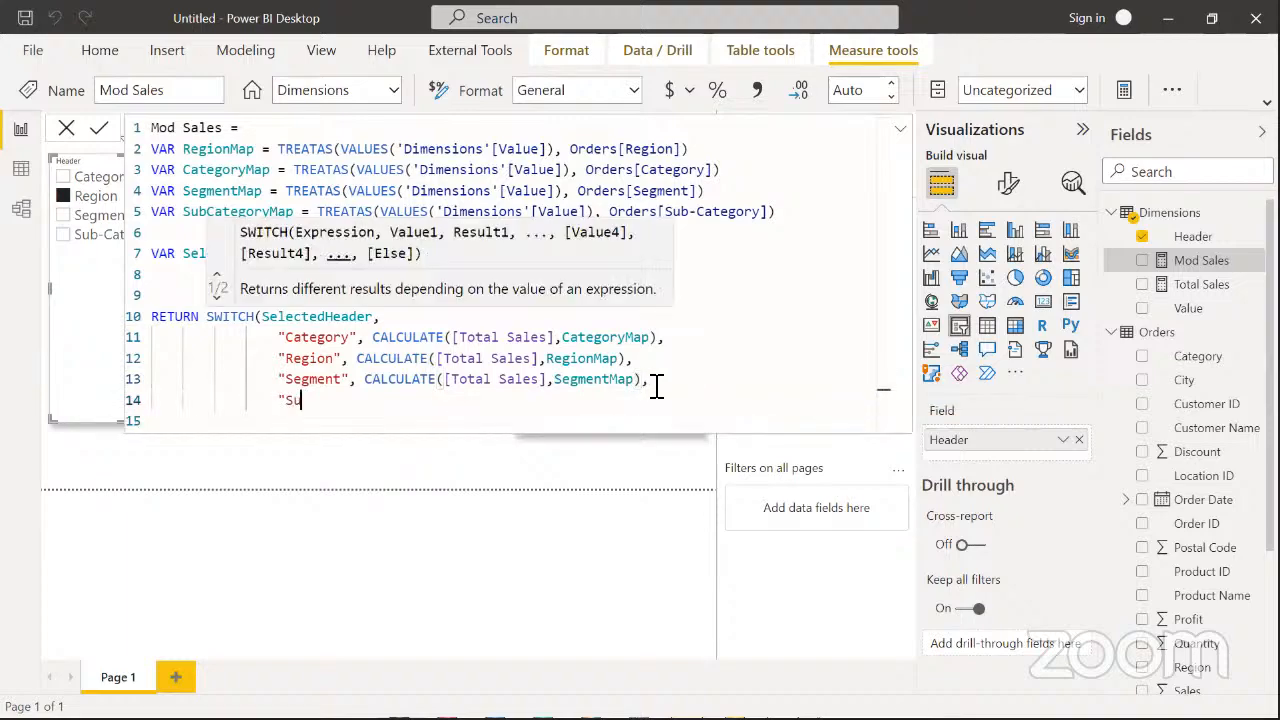
pyautogui.write('b-Category",')
pyautogui.write('CALCULATE([Total Sales],SegmentMap)')
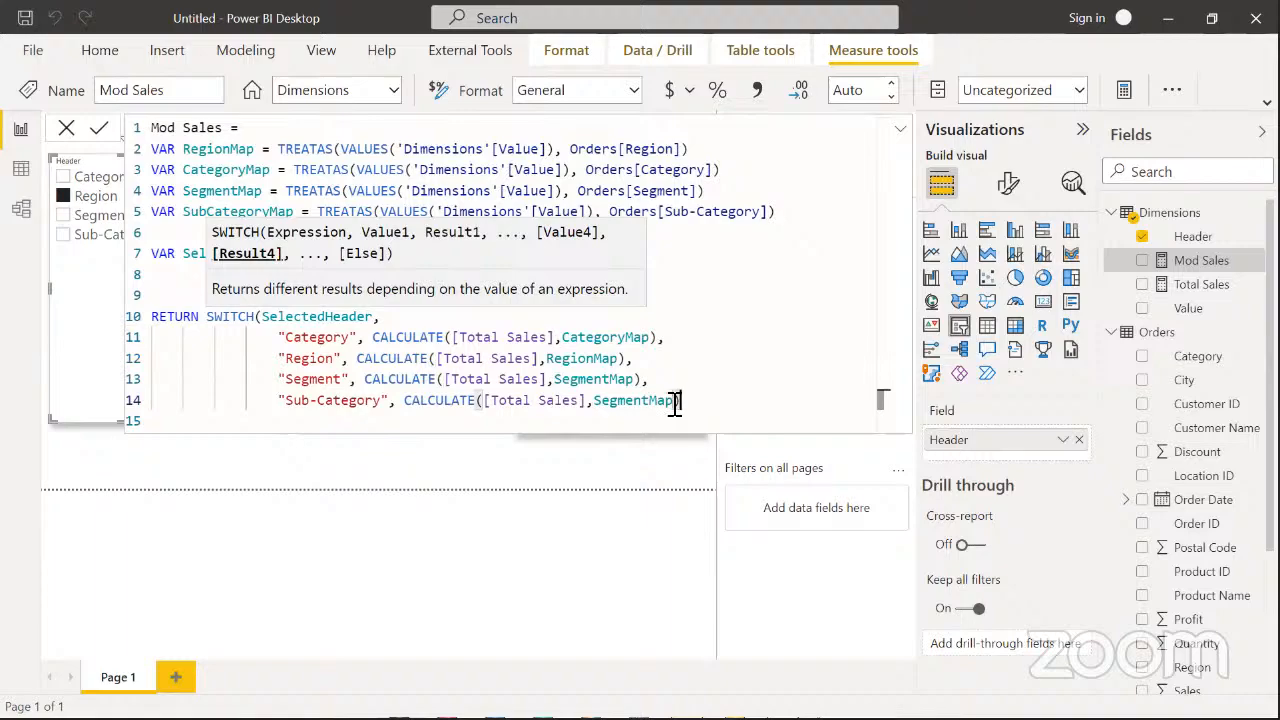
# Replace the filter argument in the Sub-Category branch's CALCULATE with SubCategoryMap
pyautogui.click(675, 402)
pyautogui.press('BackSpace')
pyautogui.press('BackSpace')
pyautogui.press('BackSpace')
pyautogui.press('BackSpace')
pyautogui.press('BackSpace')
pyautogui.press('BackSpace')
pyautogui.press('BackSpace')
pyautogui.press('BackSpace')
pyautogui.press('BackSpace')
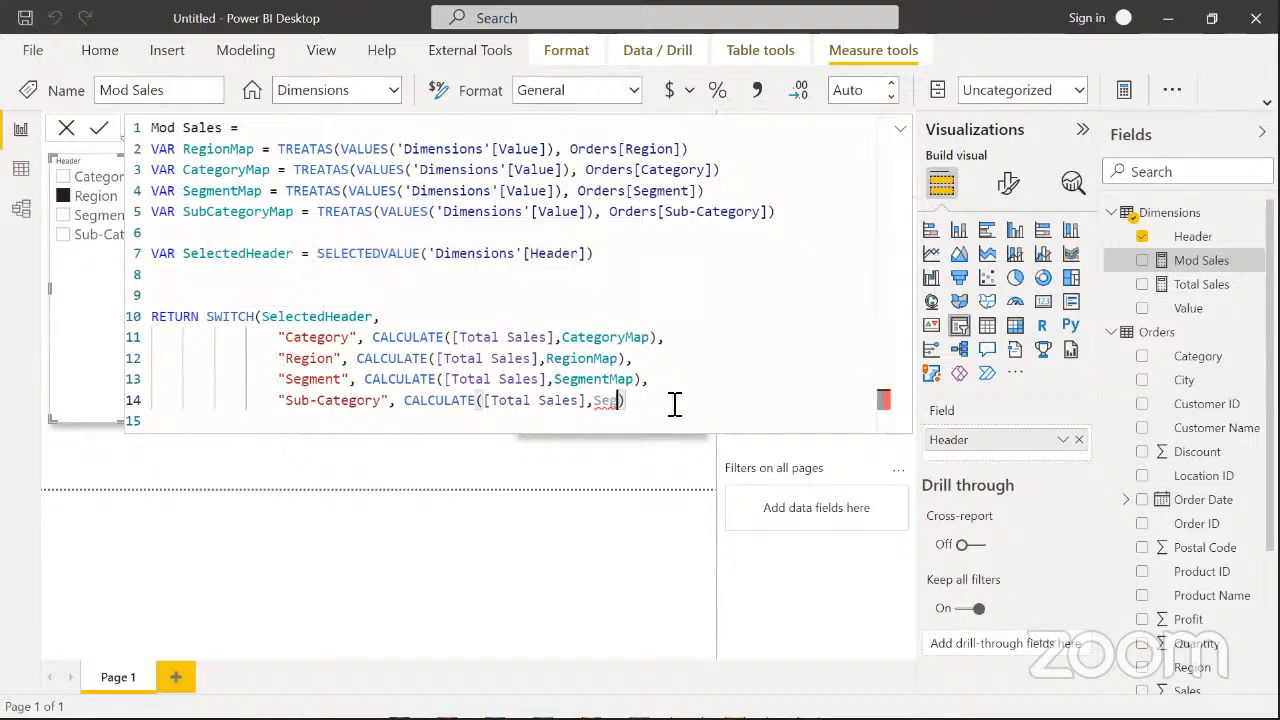
pyautogui.write('ub')
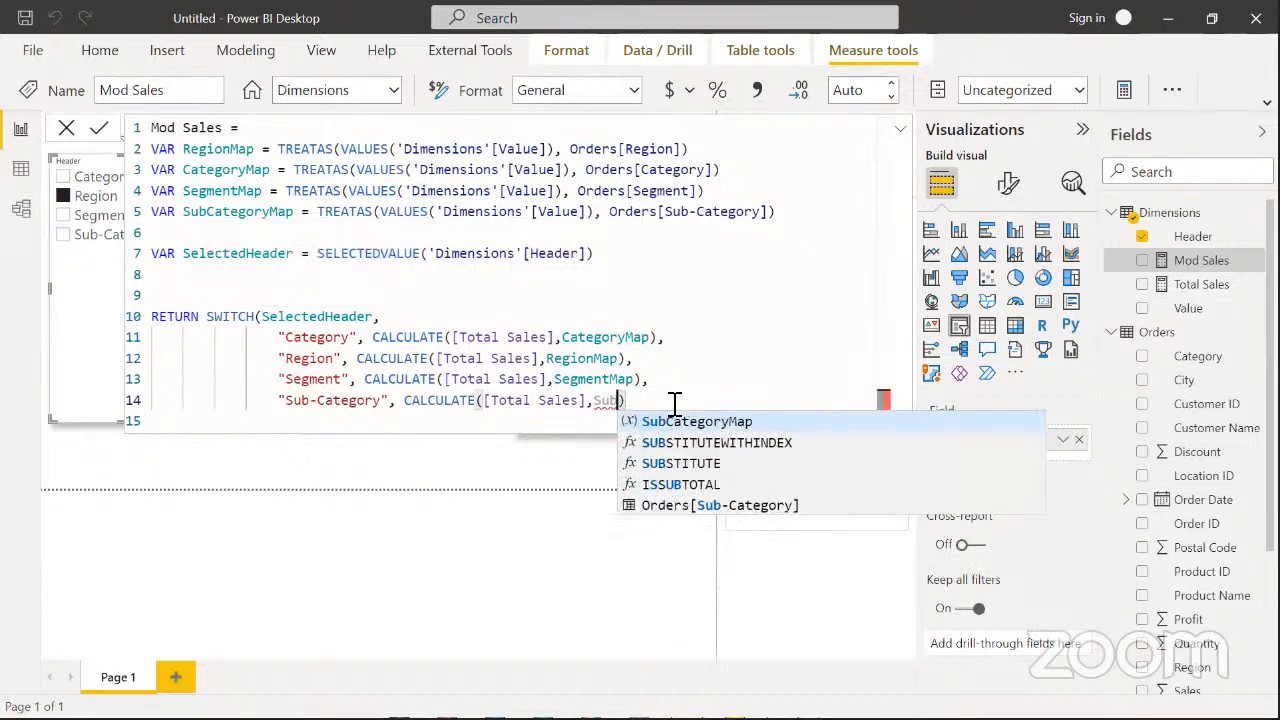
pyautogui.press('Tab')
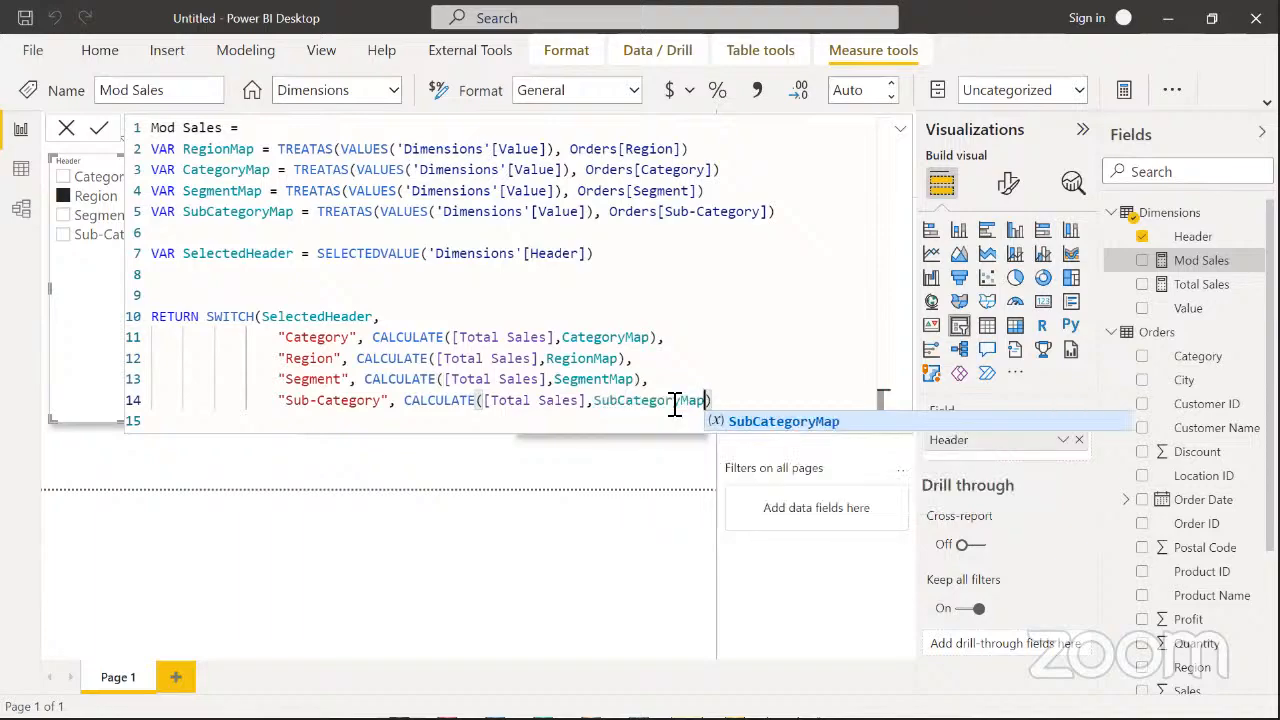
pyautogui.press('Escape')
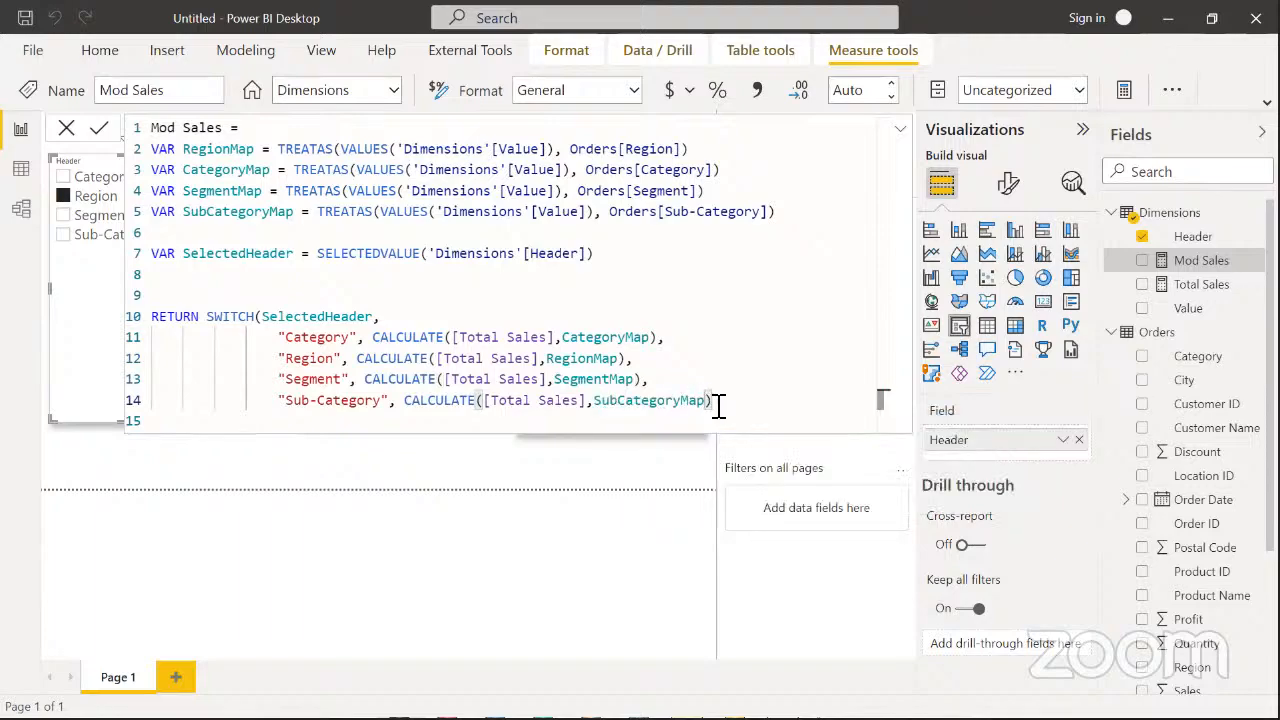
# Close the SWITCH with a parenthesis on its own indented line, apply the Mod Sales measure and collapse its formula
pyautogui.press('Return')
pyautogui.press('BackSpace')
pyautogui.press('BackSpace')
pyautogui.press('BackSpace')
pyautogui.press('BackSpace')
pyautogui.write(')')
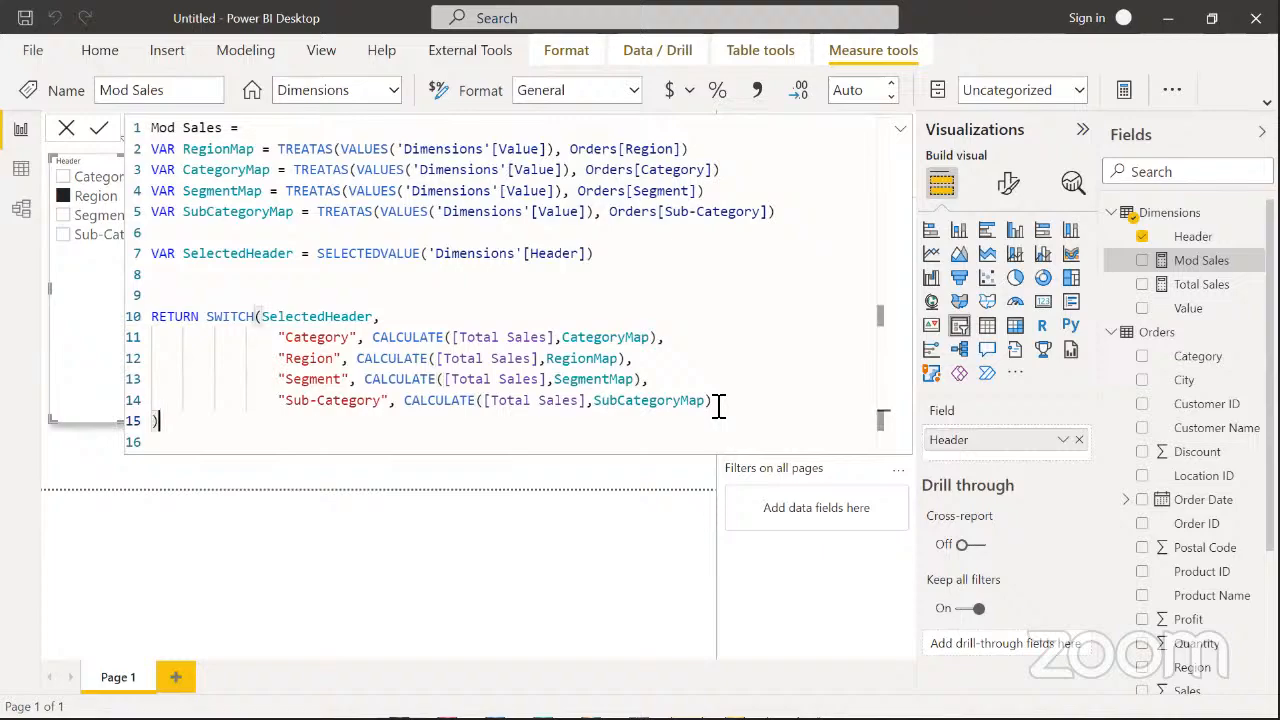
pyautogui.click(158, 421)
pyautogui.press('Tab')
pyautogui.press('Tab')
pyautogui.press('Tab')
pyautogui.click(897, 122)
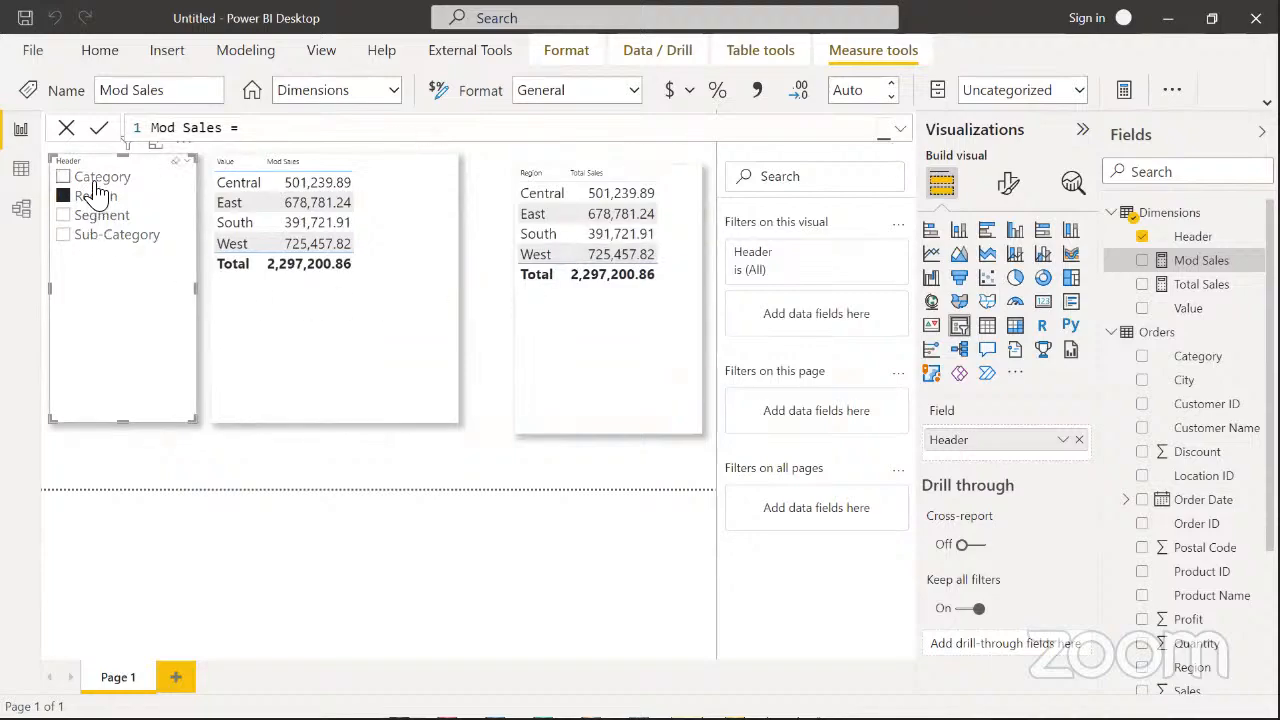
# Check the Mod Sales table with the Header slicer set to Category, Segment and Sub-Category, and return the slicer to Category
pyautogui.click(96, 180)
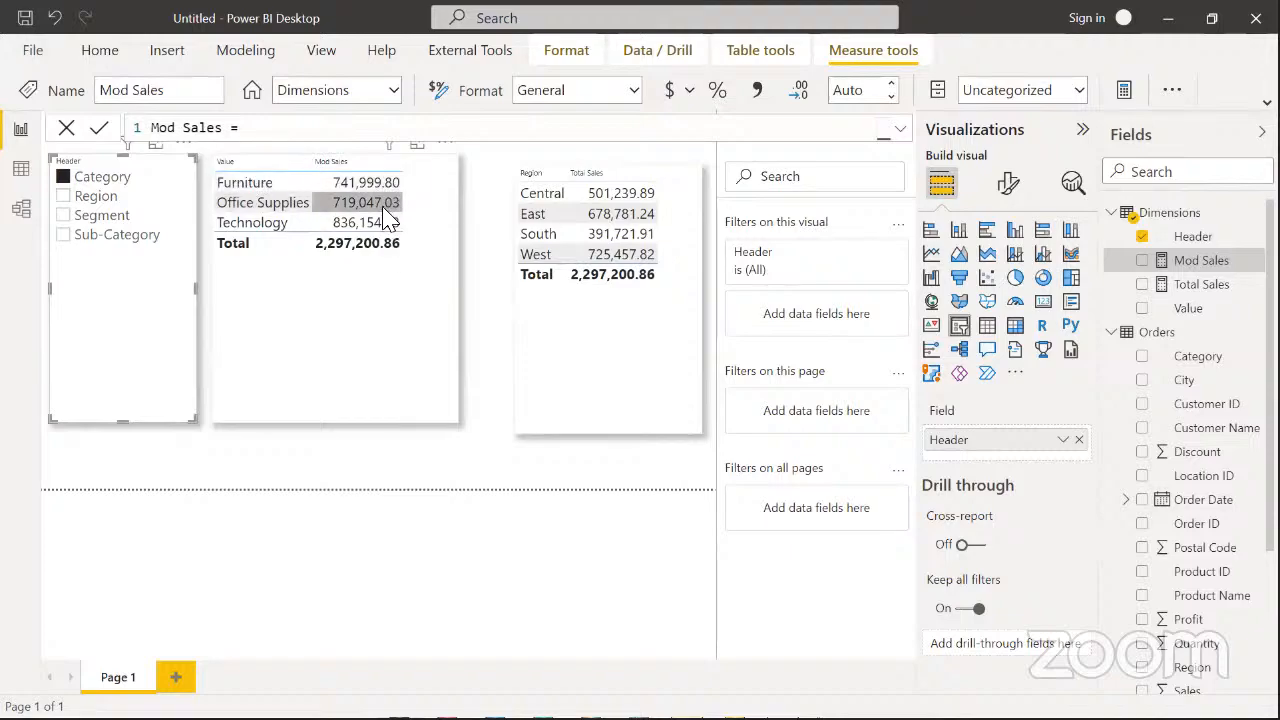
pyautogui.click(98, 216)
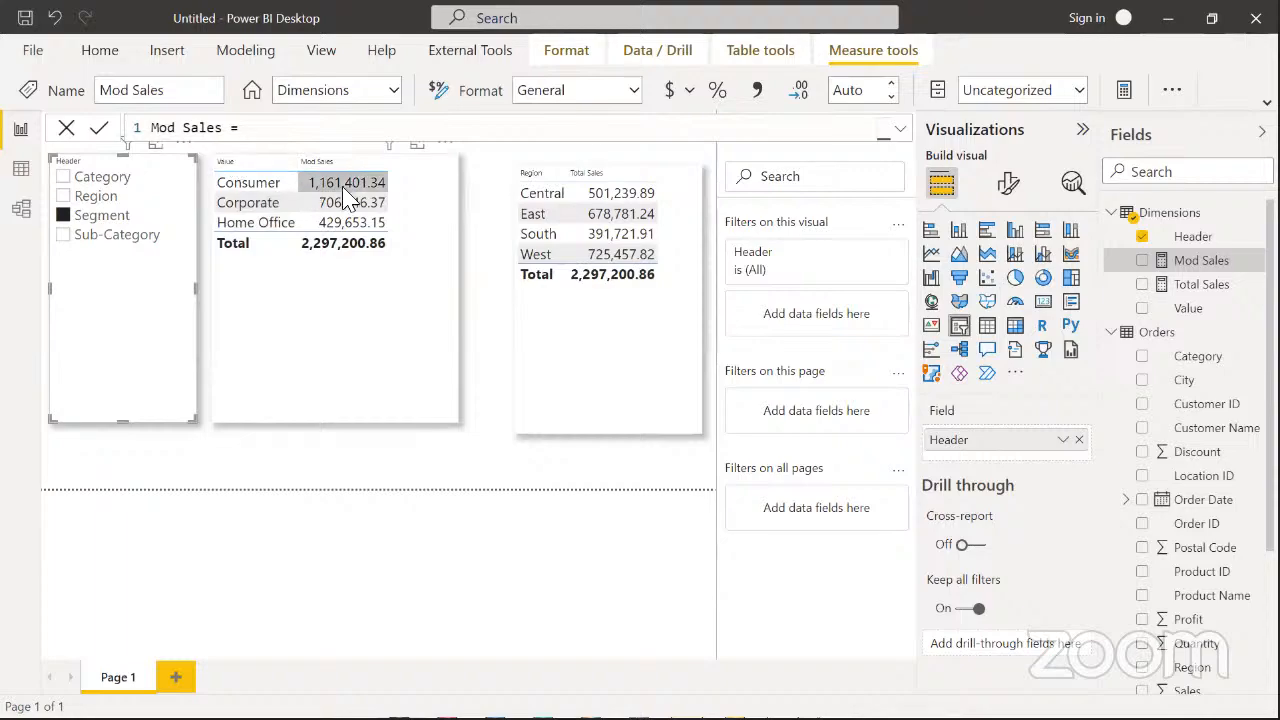
pyautogui.click(122, 236)
pyautogui.scroll(-5, 366, 277)
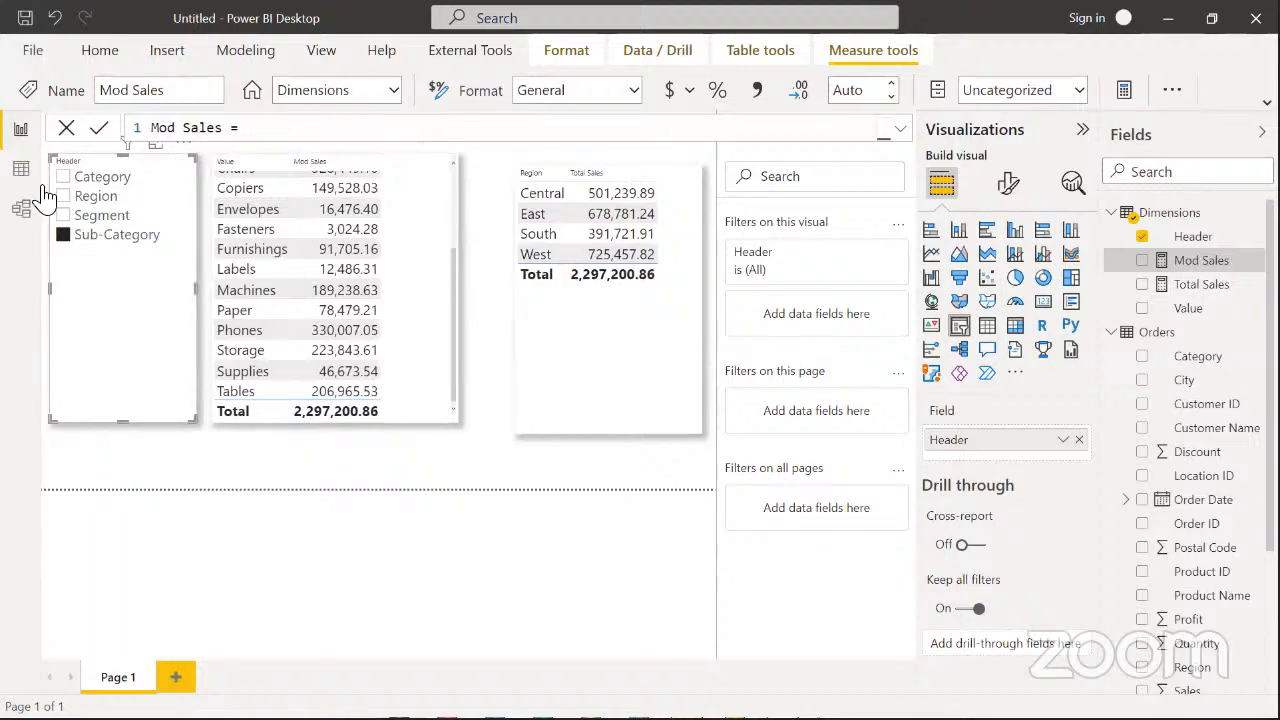
pyautogui.click(119, 184)
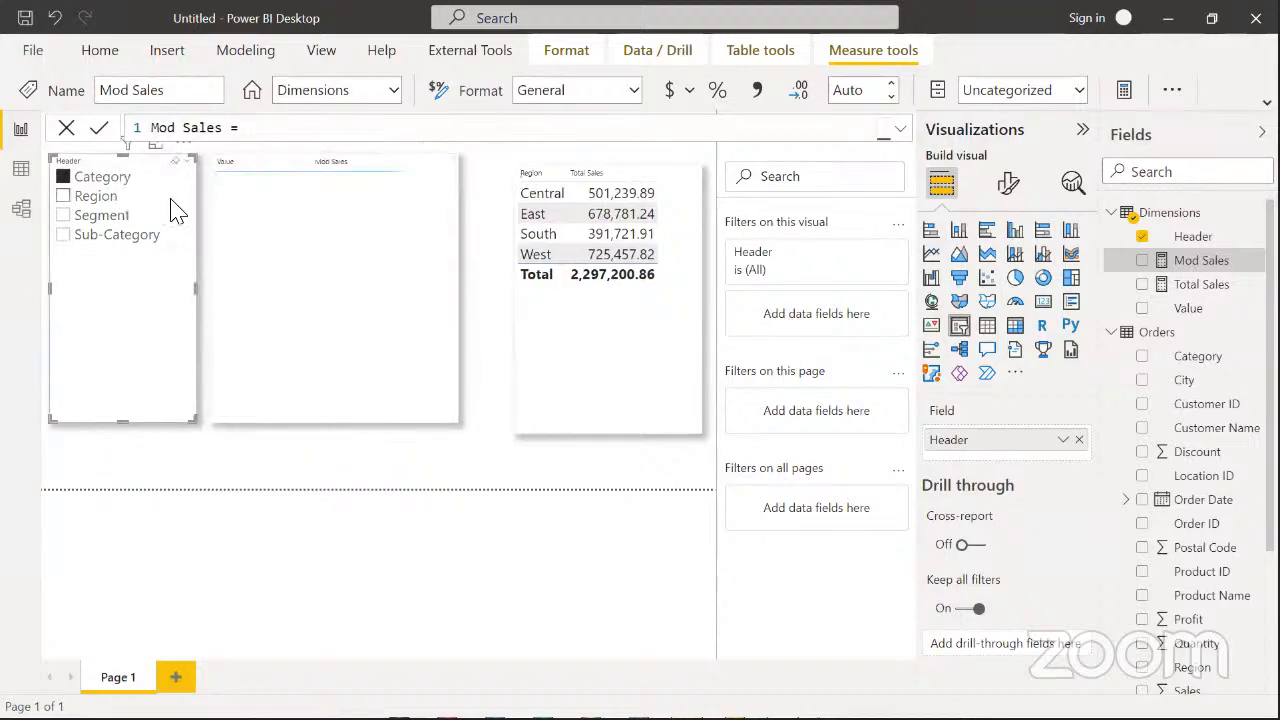
# Convert the Mod Sales table to a stacked bar chart and delete the Total Sales by Region table
pyautogui.click(434, 178)
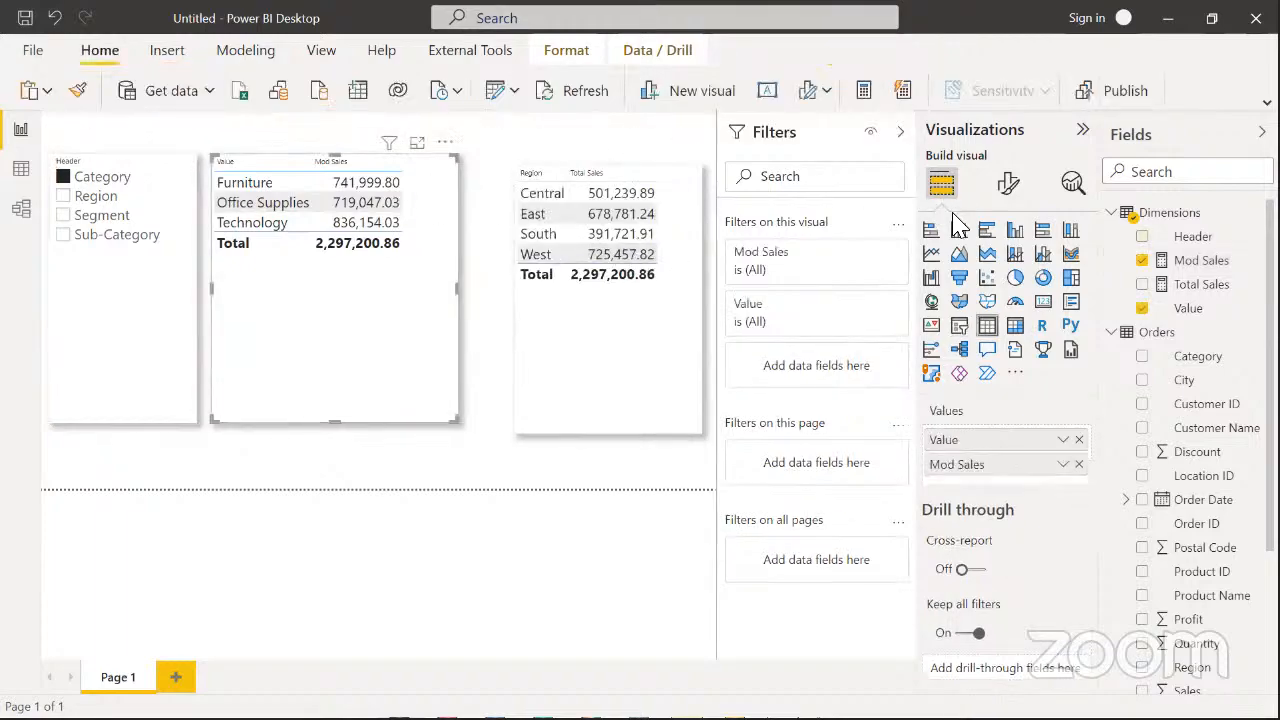
pyautogui.click(931, 230)
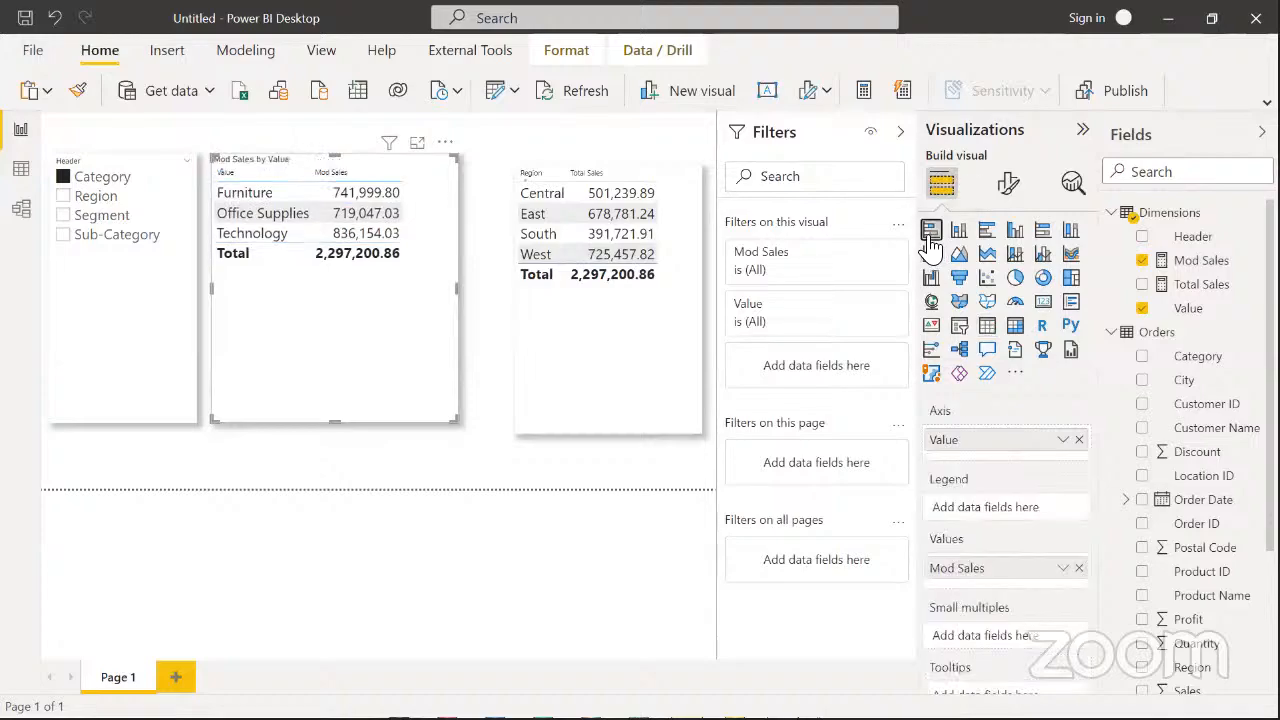
pyautogui.click(670, 190)
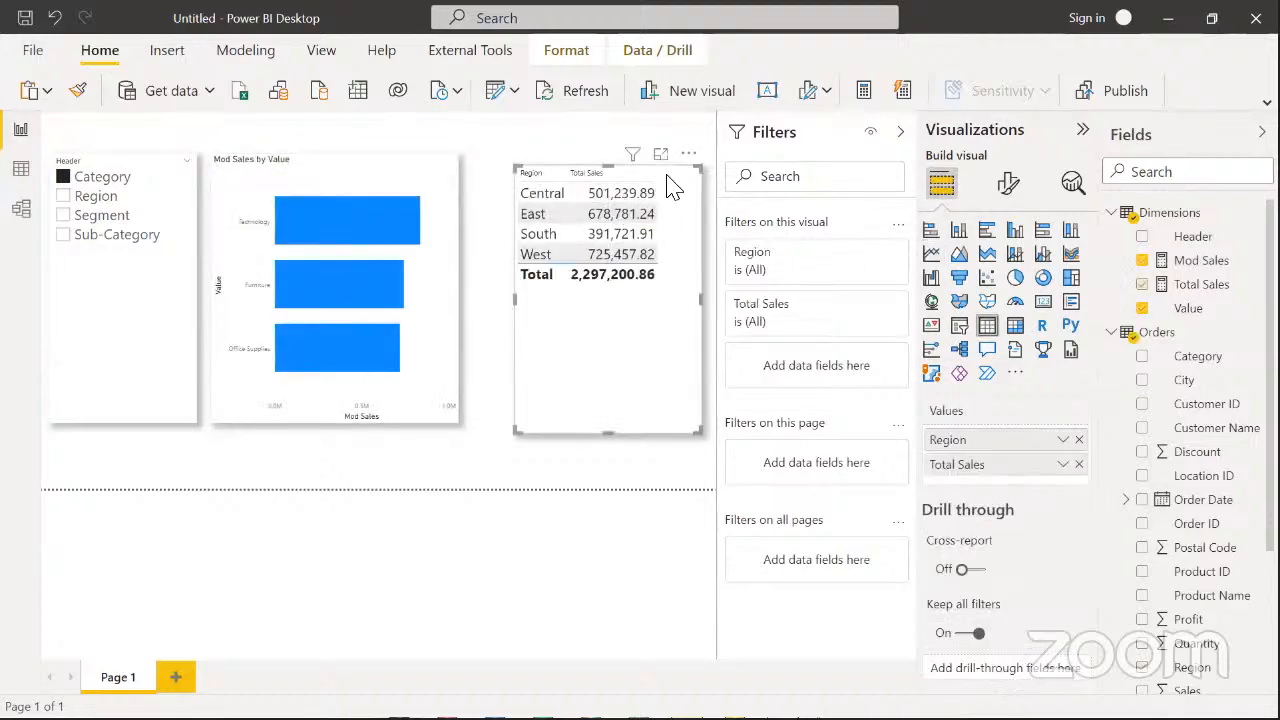
pyautogui.press('Delete')
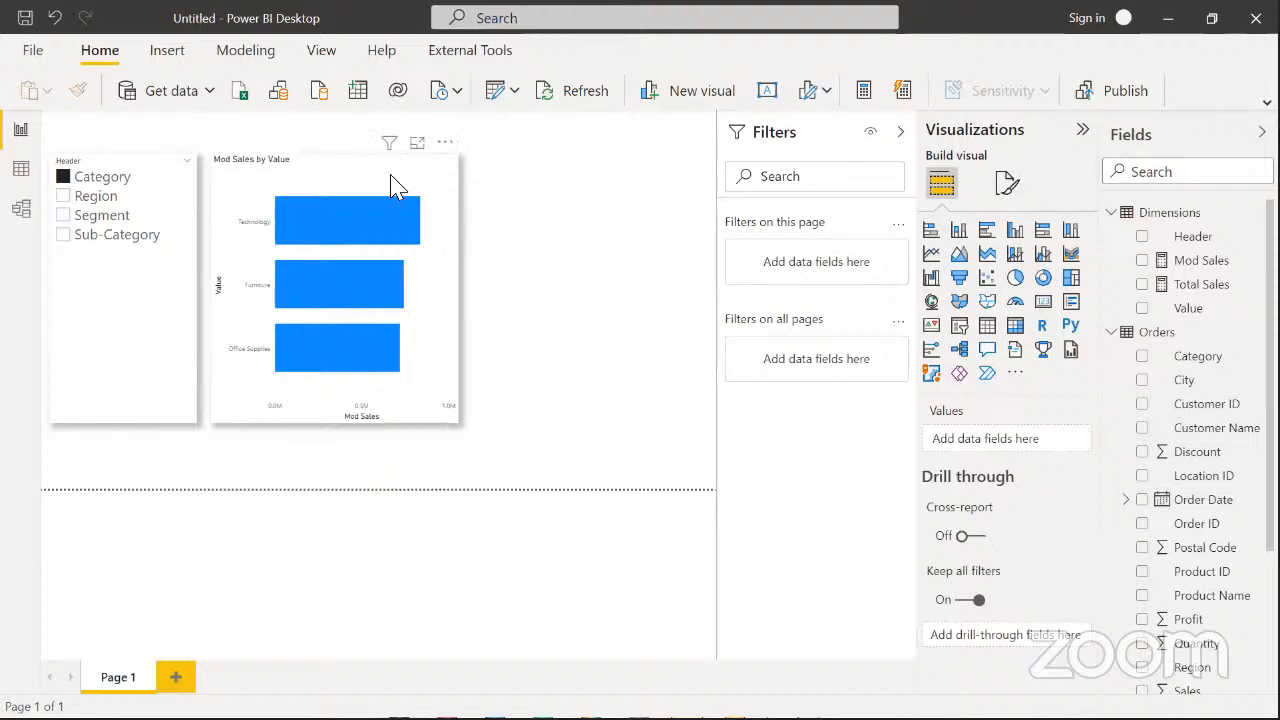
# Enlarge the Mod Sales bar chart in width and height to fill the free space beside the slicer
pyautogui.click(420, 220)
pyautogui.moveTo(458, 288); pyautogui.dragTo(527, 305)
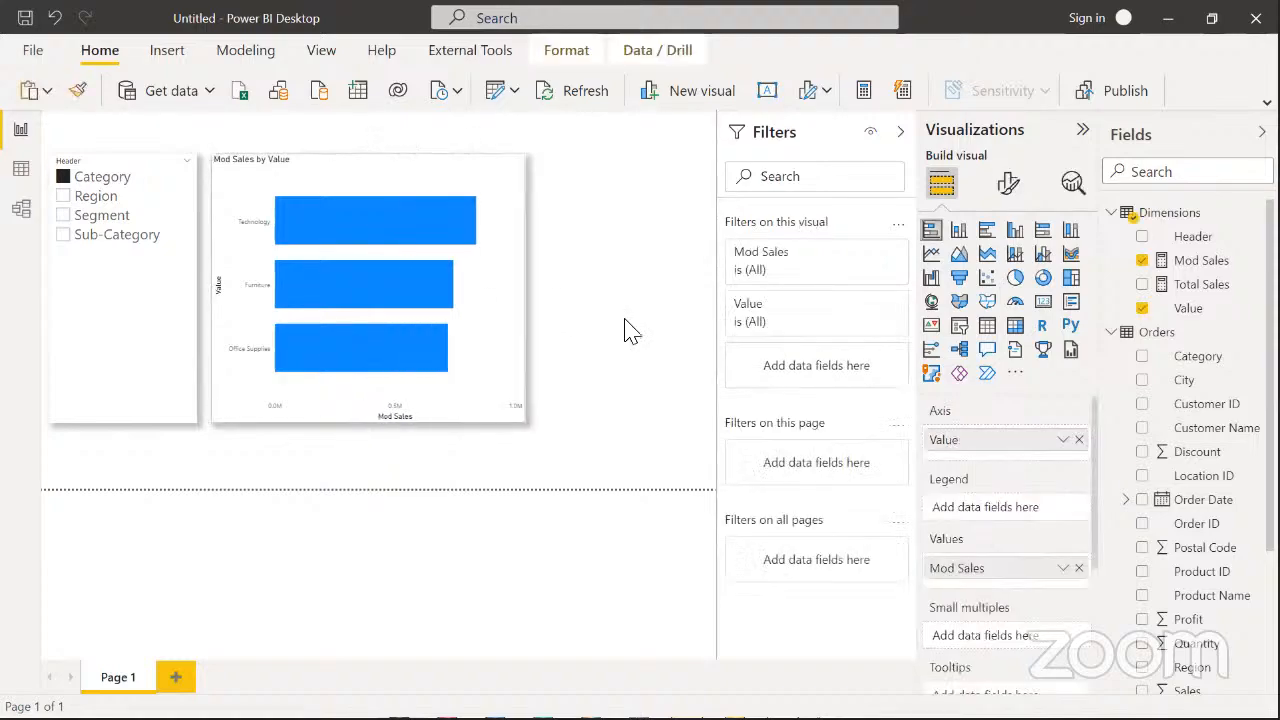
pyautogui.moveTo(628, 330); pyautogui.dragTo(676, 346)
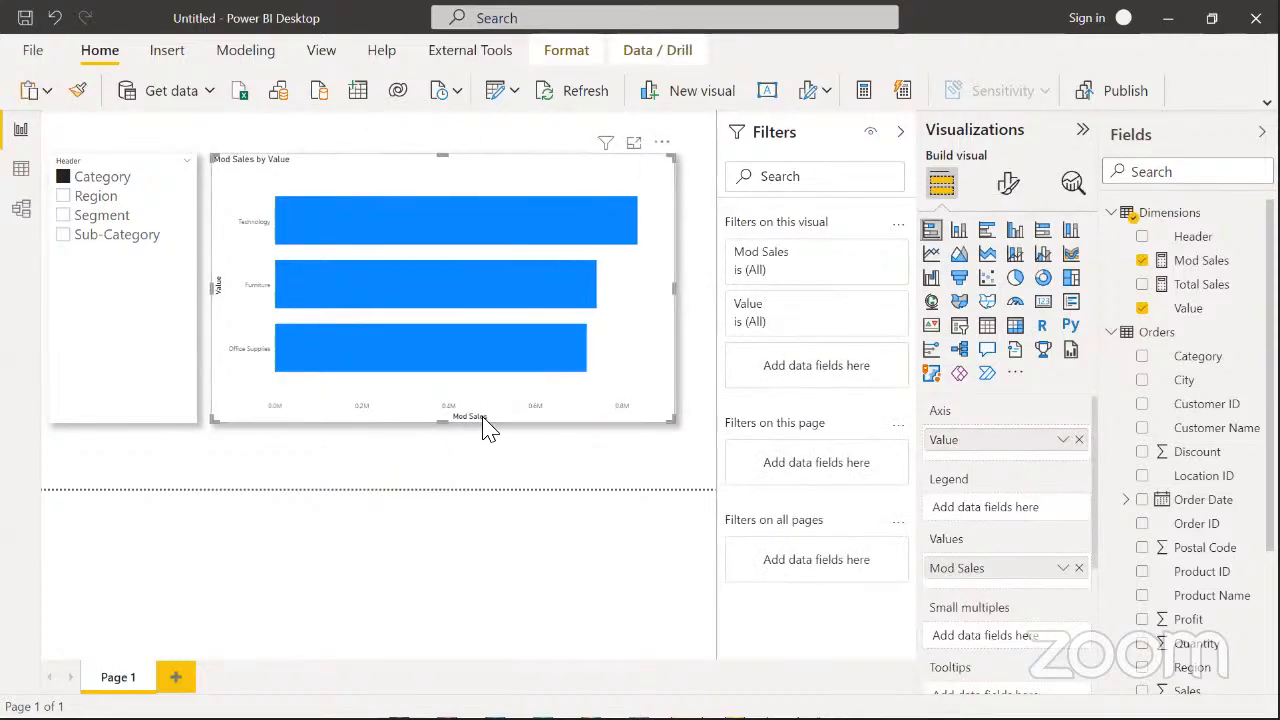
pyautogui.moveTo(484, 424); pyautogui.dragTo(486, 466)
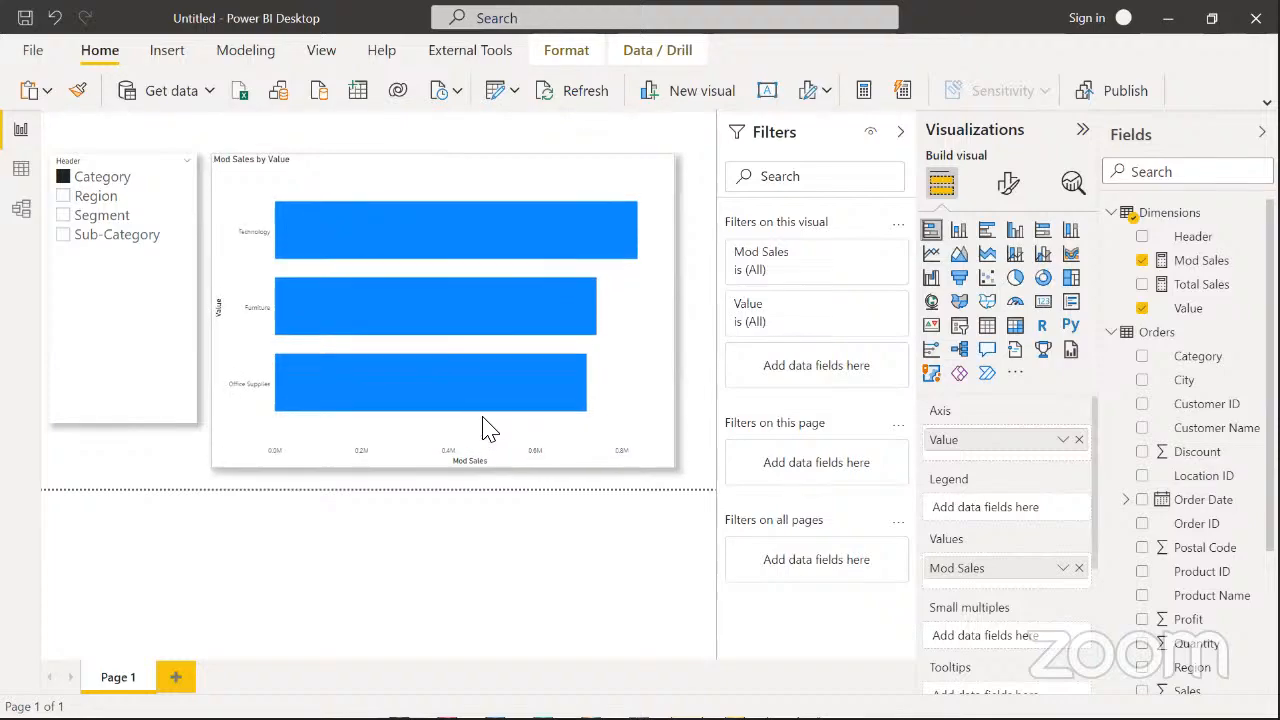
pyautogui.click(441, 152)
pyautogui.click(443, 162)
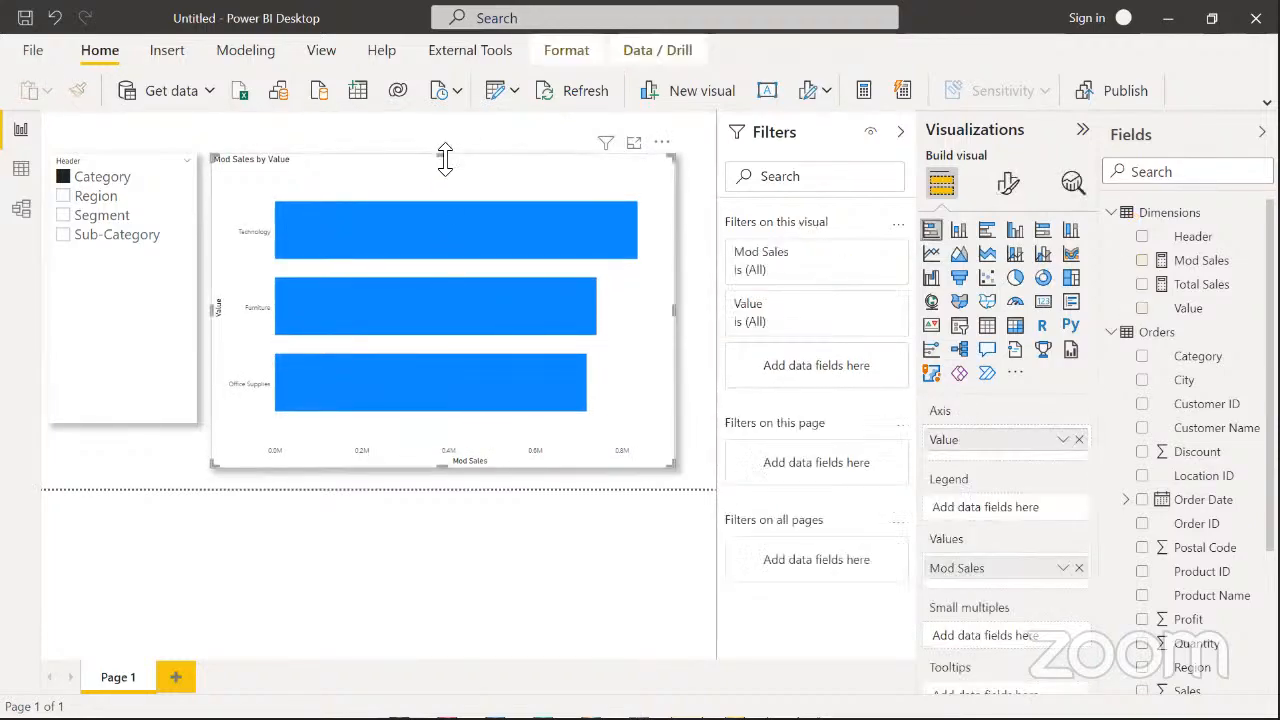
pyautogui.moveTo(445, 158); pyautogui.dragTo(447, 135)
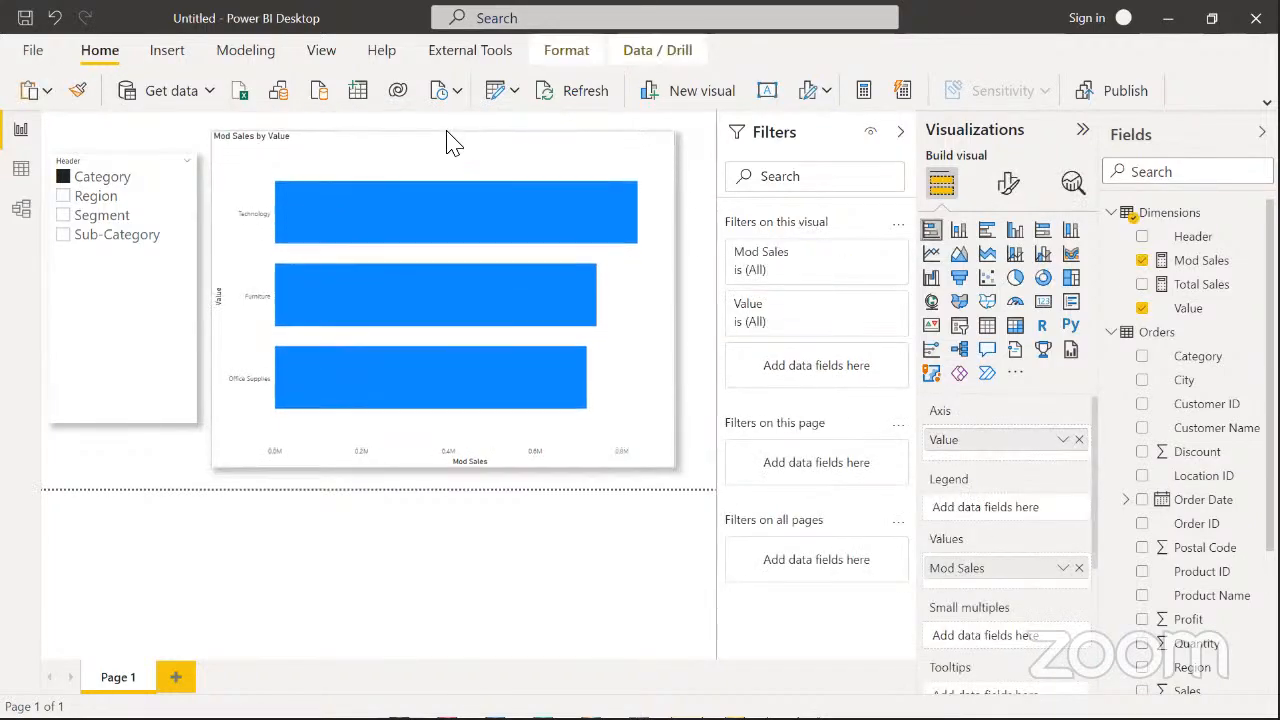
# Check the bar chart with the Header slicer set to Region, Segment and Sub-Category in turn
pyautogui.click(90, 199)
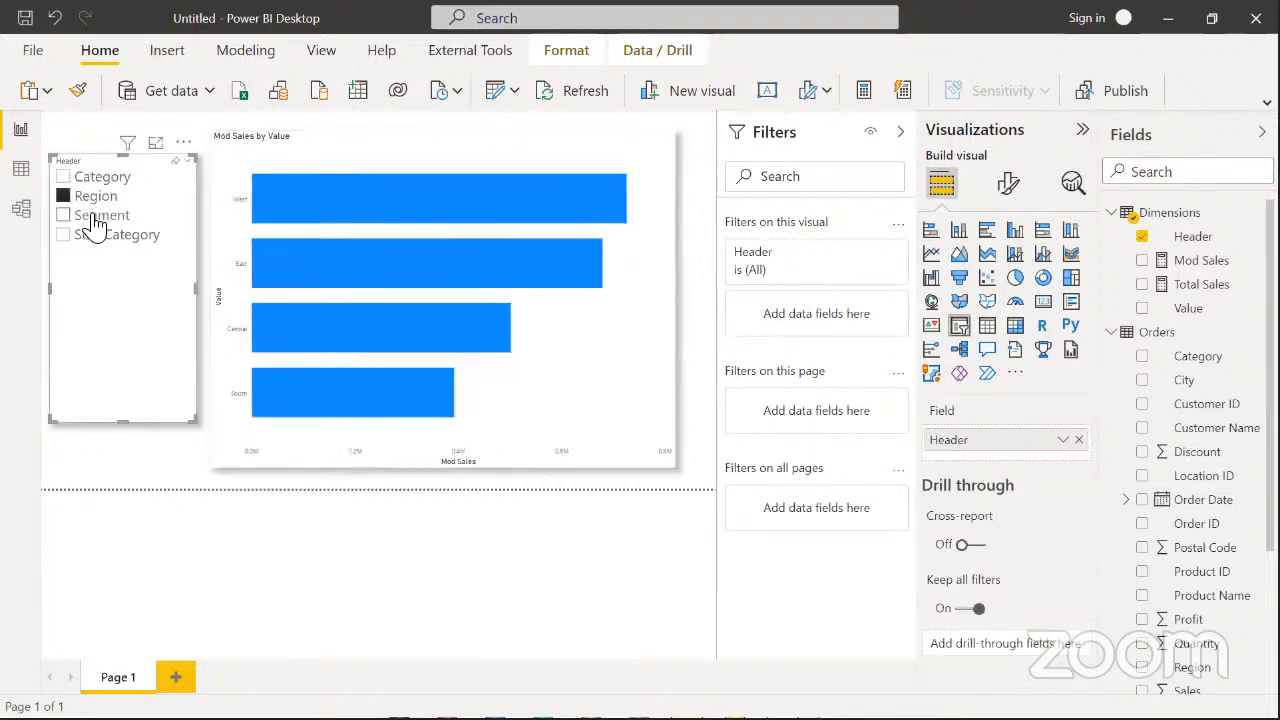
pyautogui.click(93, 218)
pyautogui.click(95, 236)
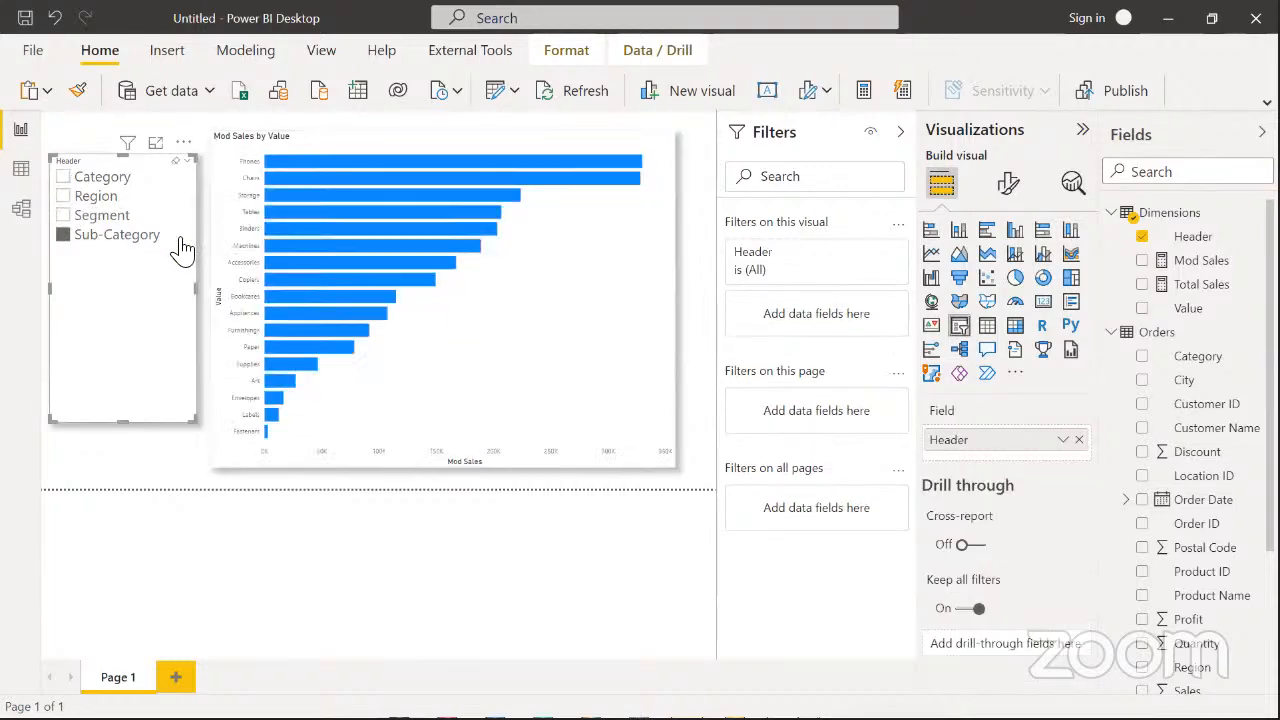
# Set the font size of the bar chart's Y-axis values to 13 pt
pyautogui.click(523, 156)
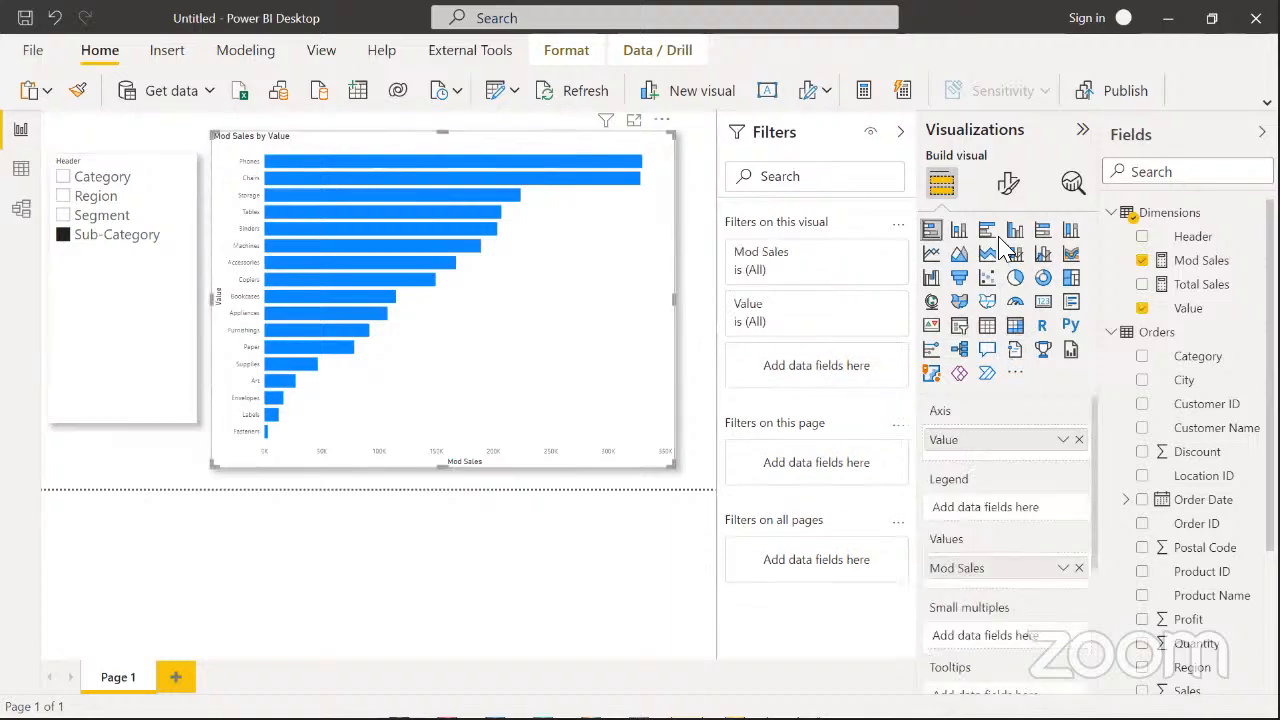
pyautogui.click(1008, 183)
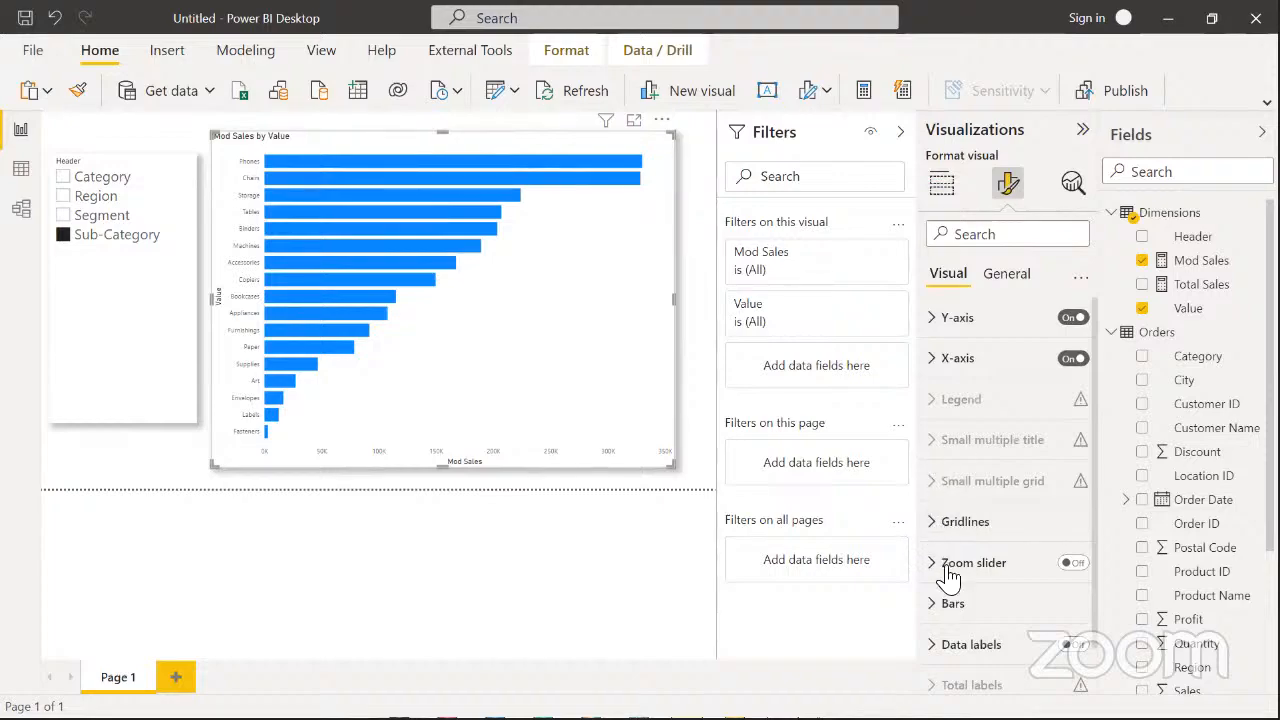
pyautogui.click(930, 322)
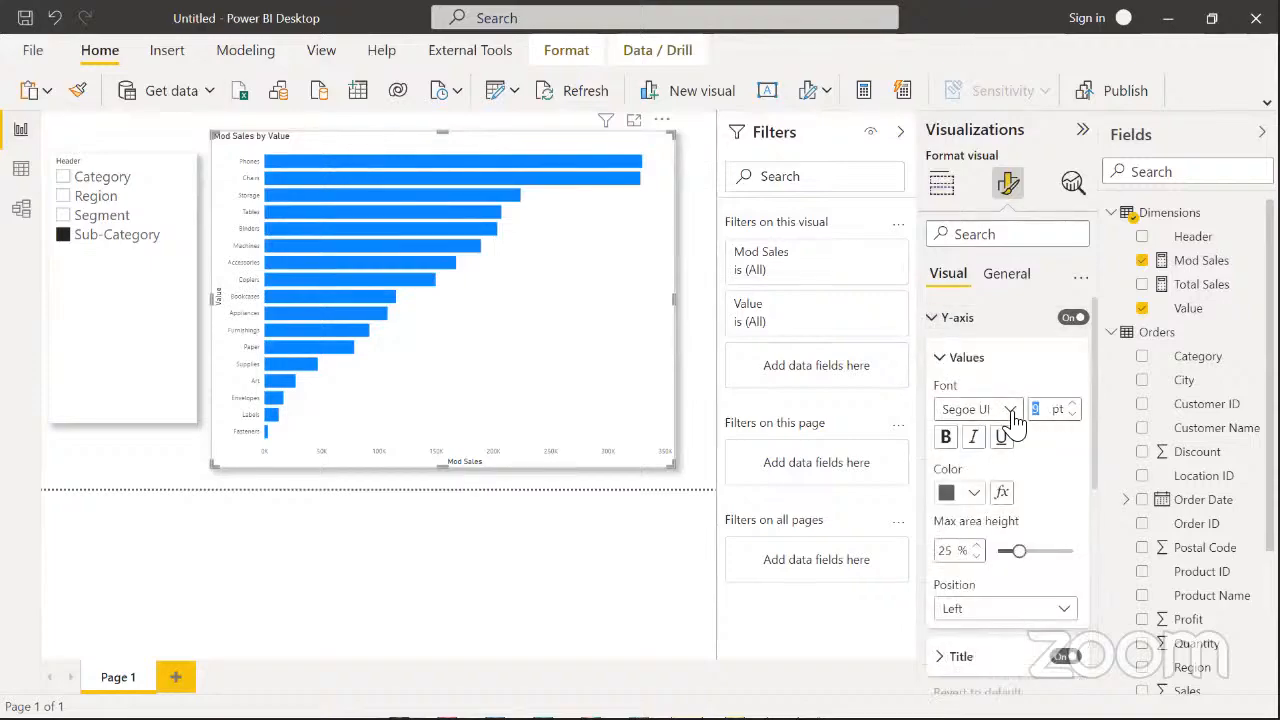
pyautogui.write('12')
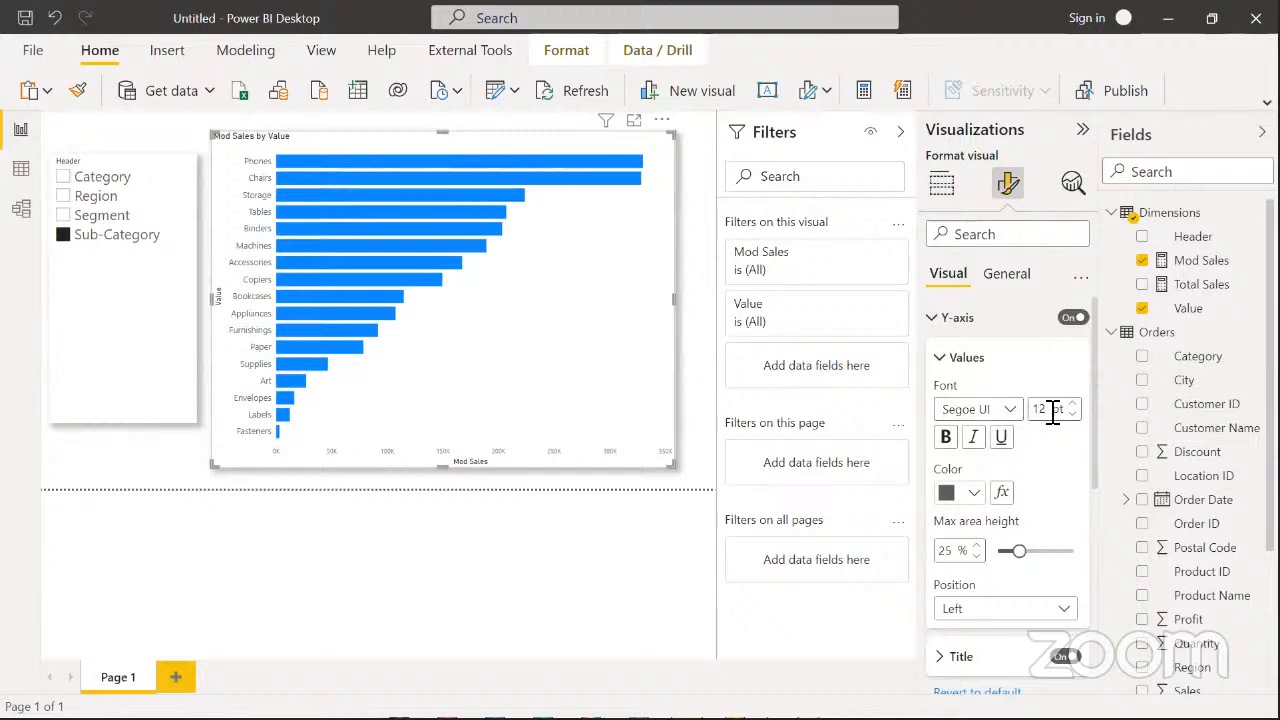
pyautogui.doubleClick(1033, 412)
pyautogui.write('13')
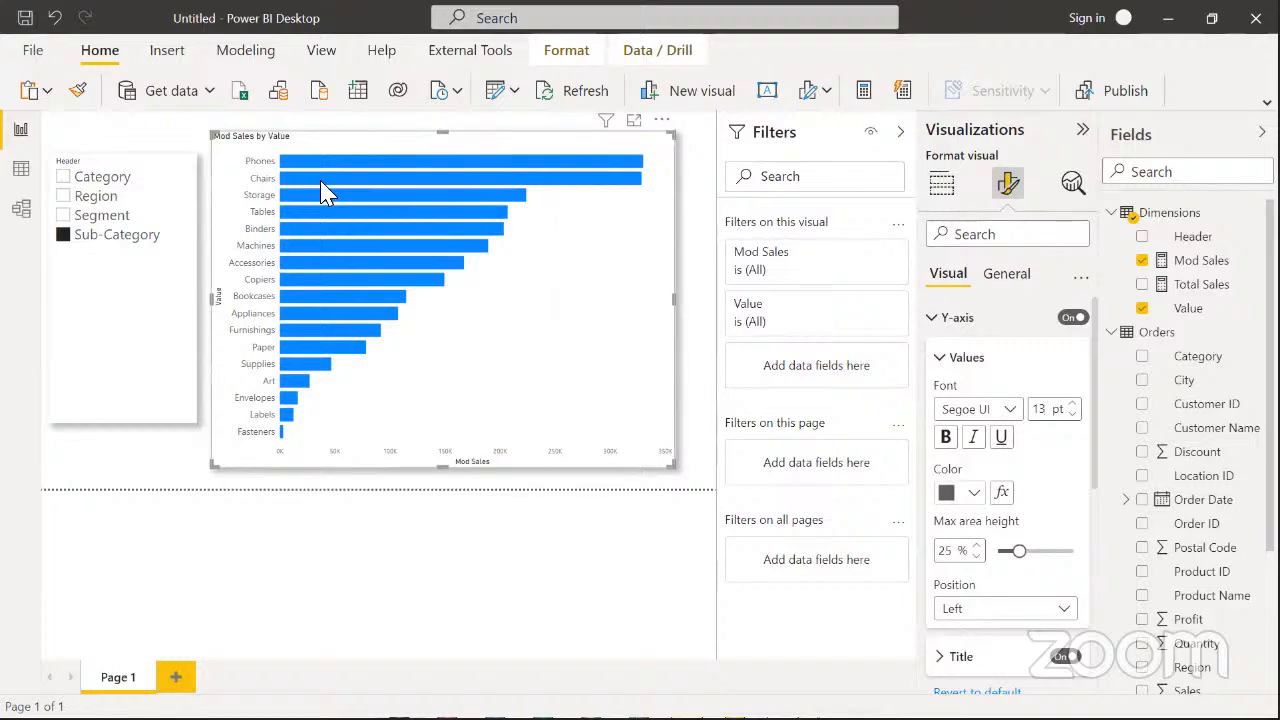
pyautogui.moveTo(605, 120)
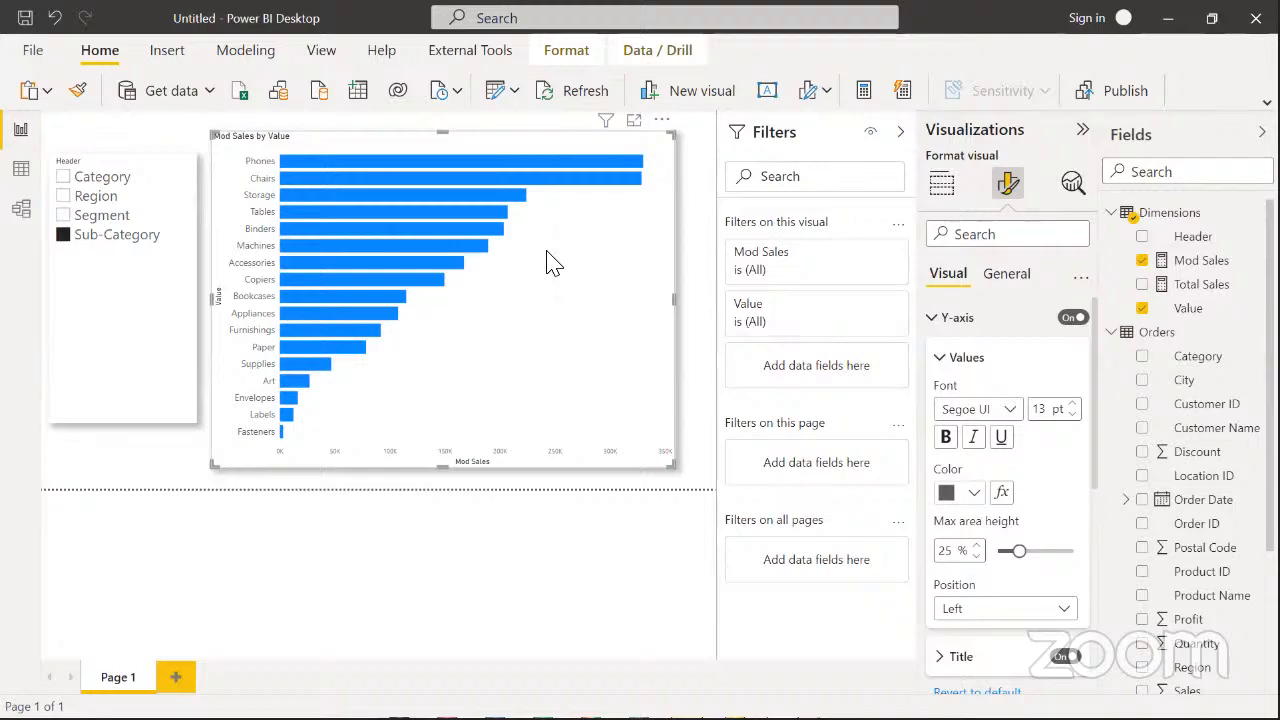
pyautogui.click(935, 320)
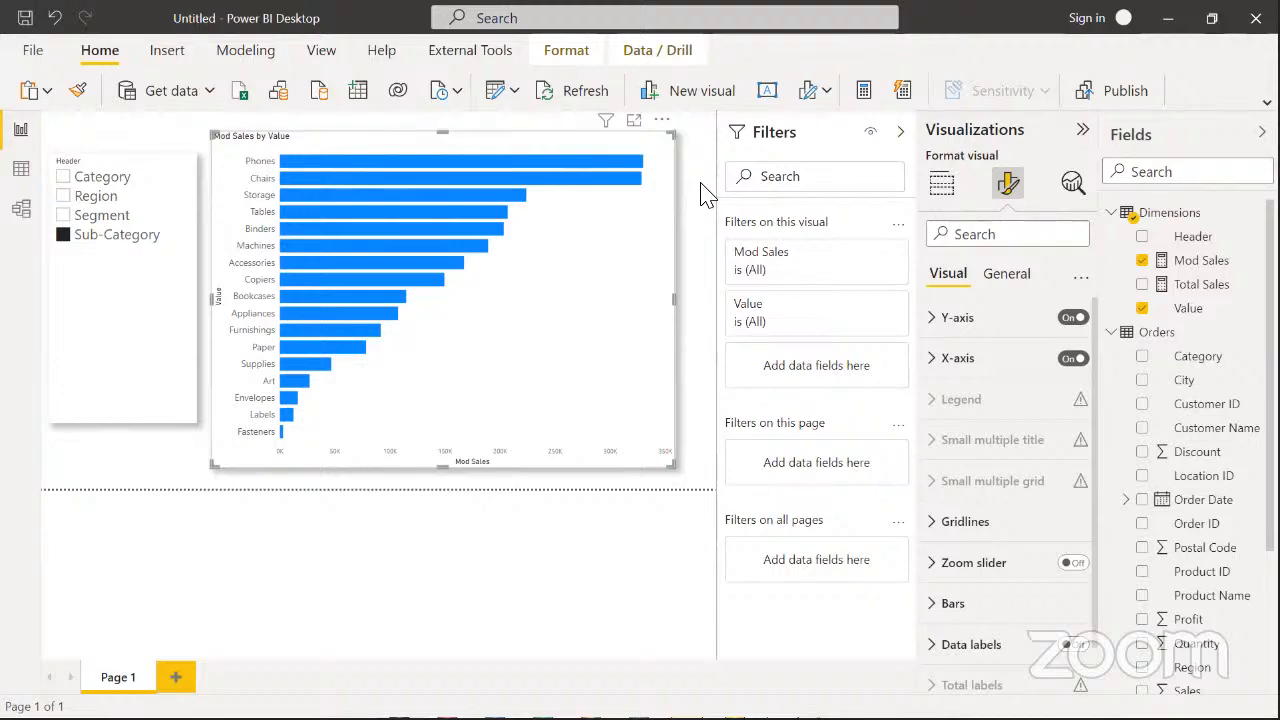
# Review the Dimensions table's rows, and inspect the TREATAS(VALUES('Dimensions'[Value]) expression of RegionMap in the Mod Sales formula
pyautogui.click(21, 170)
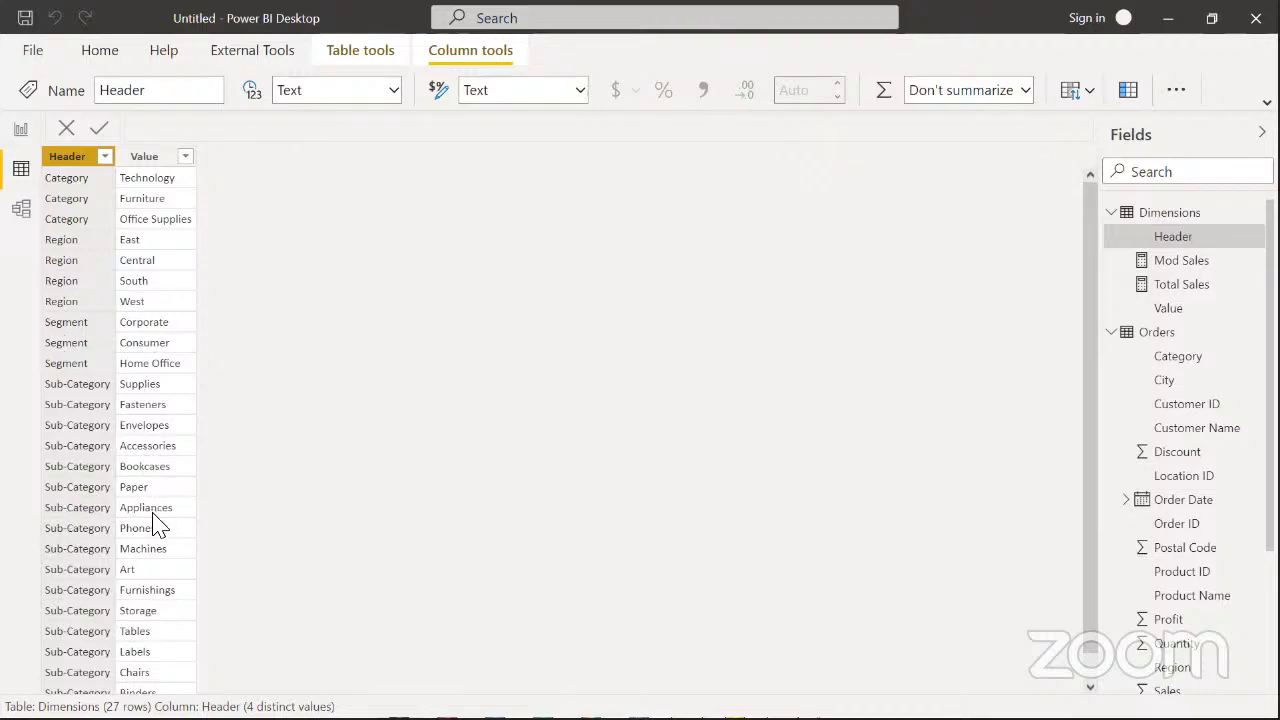
pyautogui.click(22, 135)
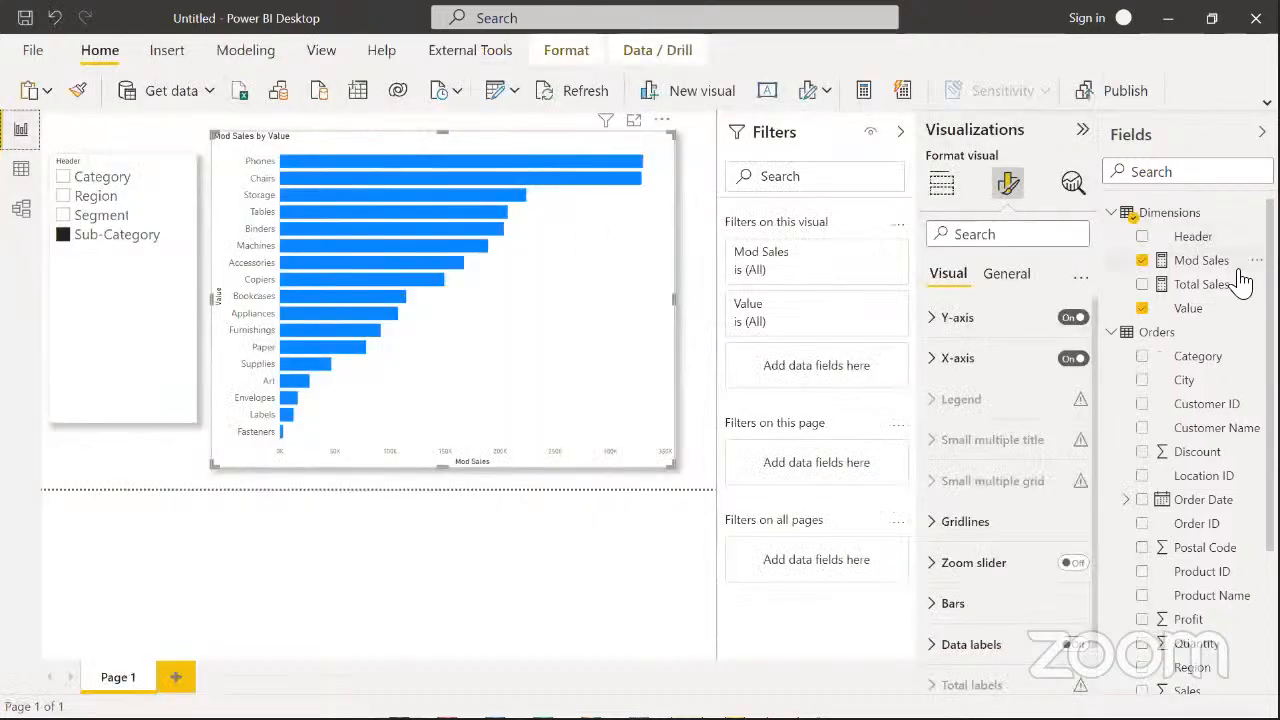
pyautogui.click(1200, 260)
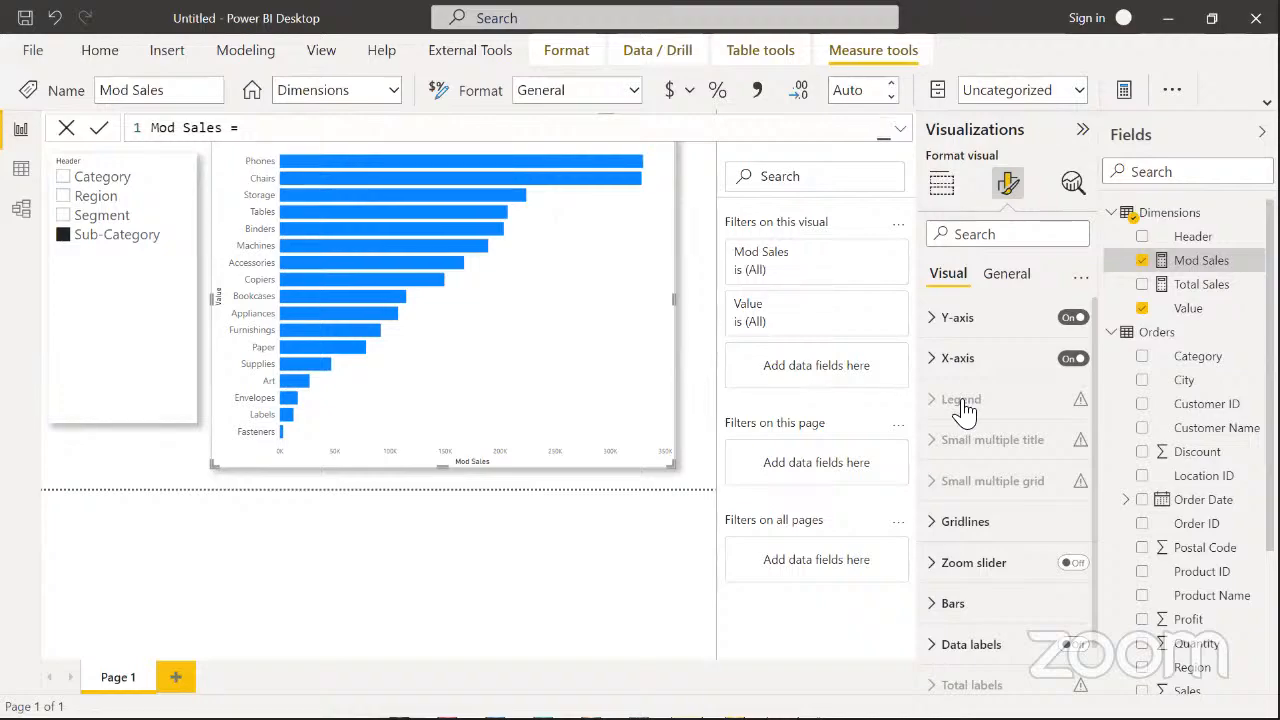
pyautogui.click(900, 128)
pyautogui.moveTo(280, 150); pyautogui.dragTo(551, 158)
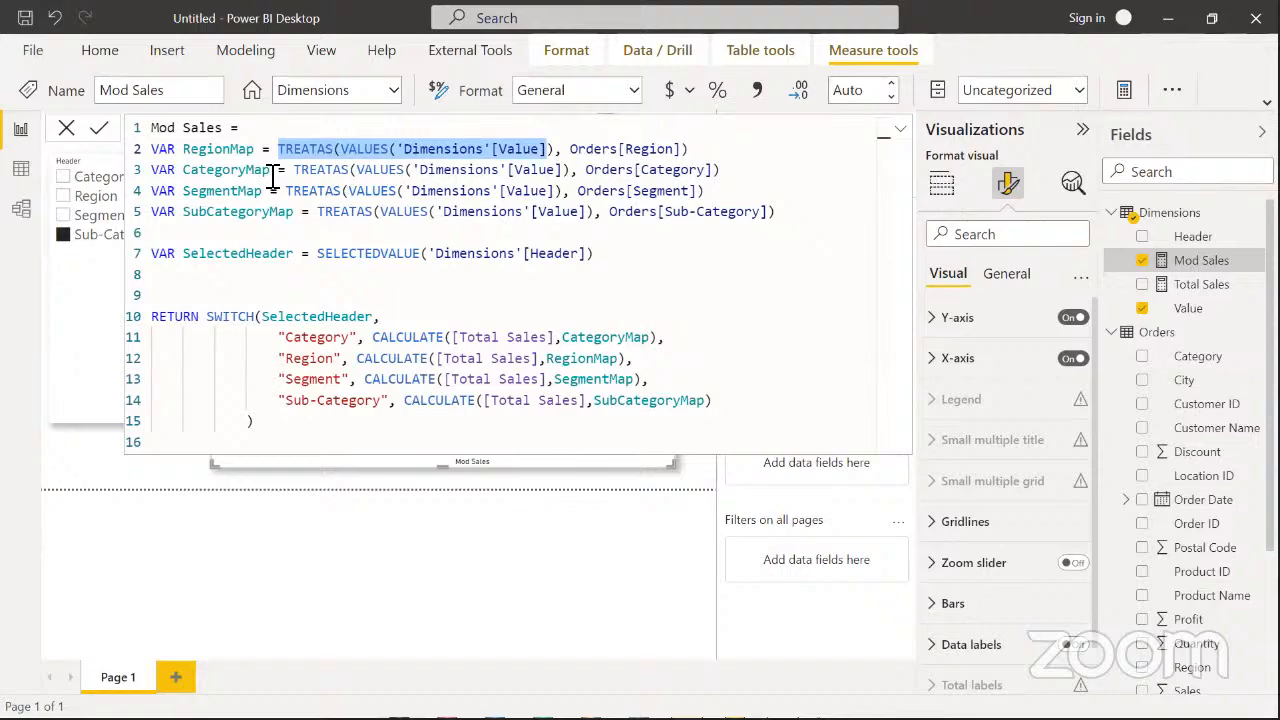
# Examine the Dimensions and Orders tables in the model diagram for a relationship between them, nudging both table cards slightly
pyautogui.click(21, 208)
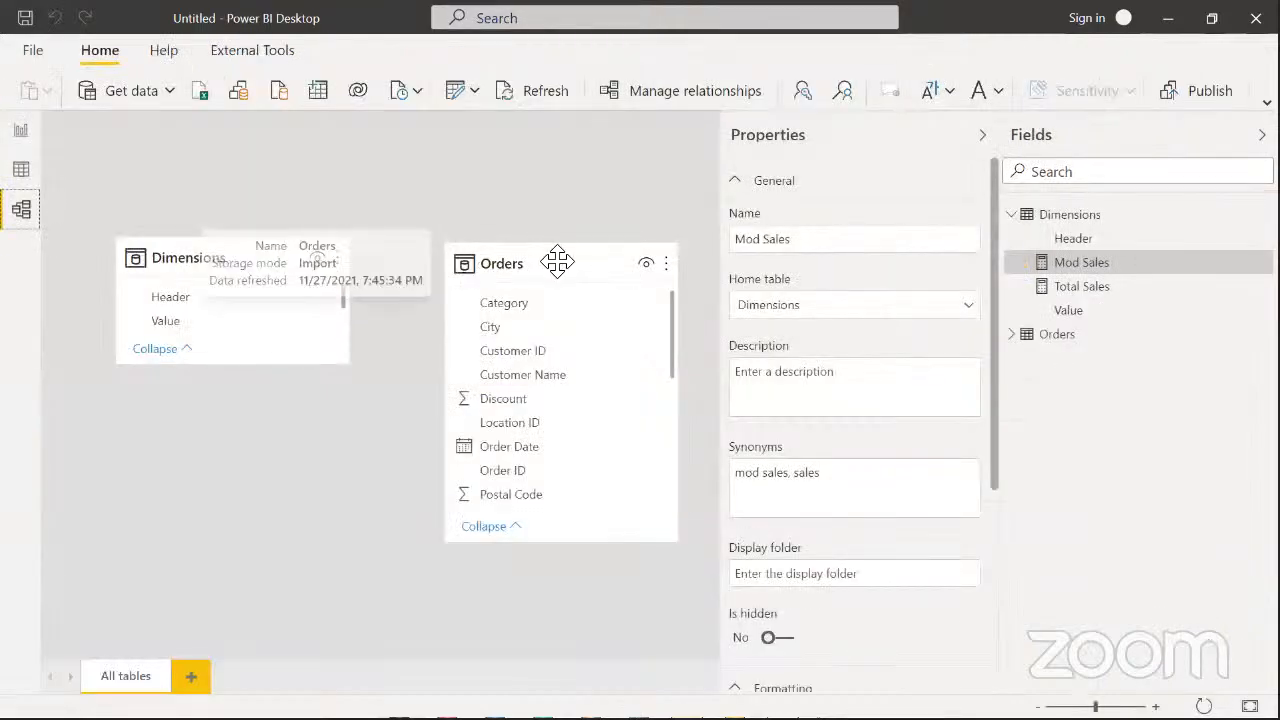
pyautogui.moveTo(554, 266); pyautogui.dragTo(562, 270)
pyautogui.moveTo(197, 260); pyautogui.dragTo(178, 255)
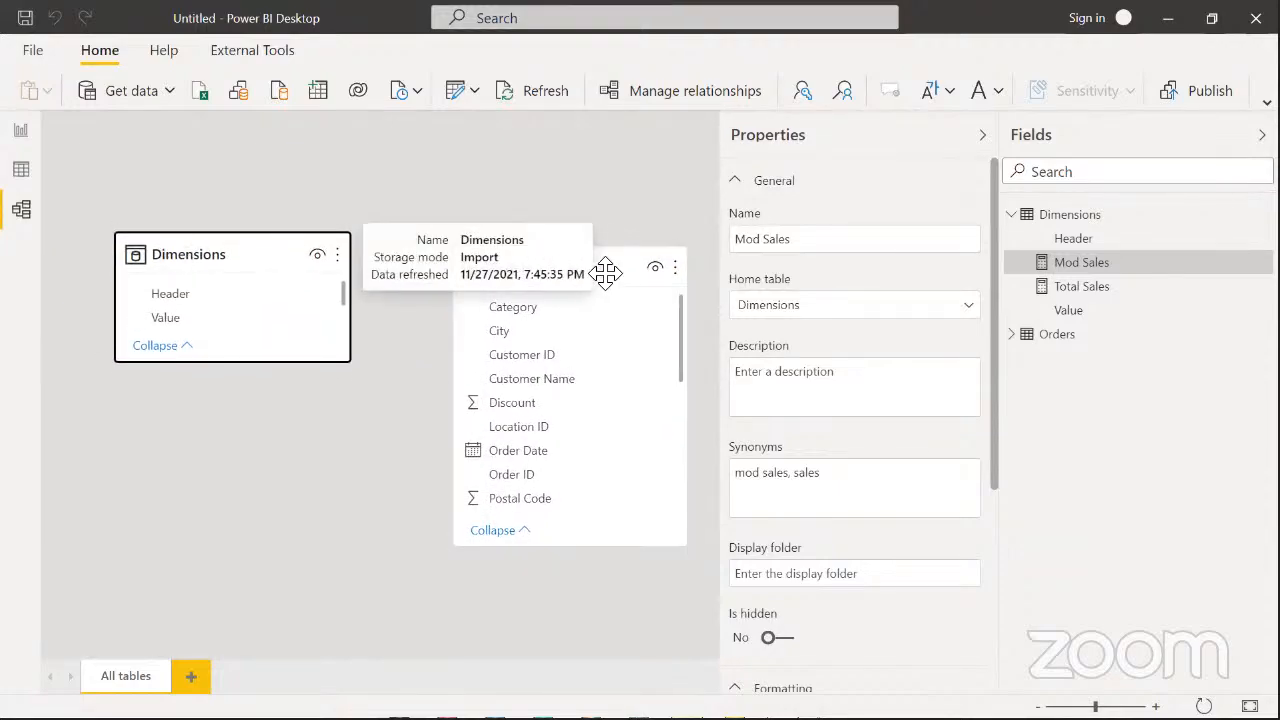
pyautogui.moveTo(606, 271); pyautogui.dragTo(609, 267)
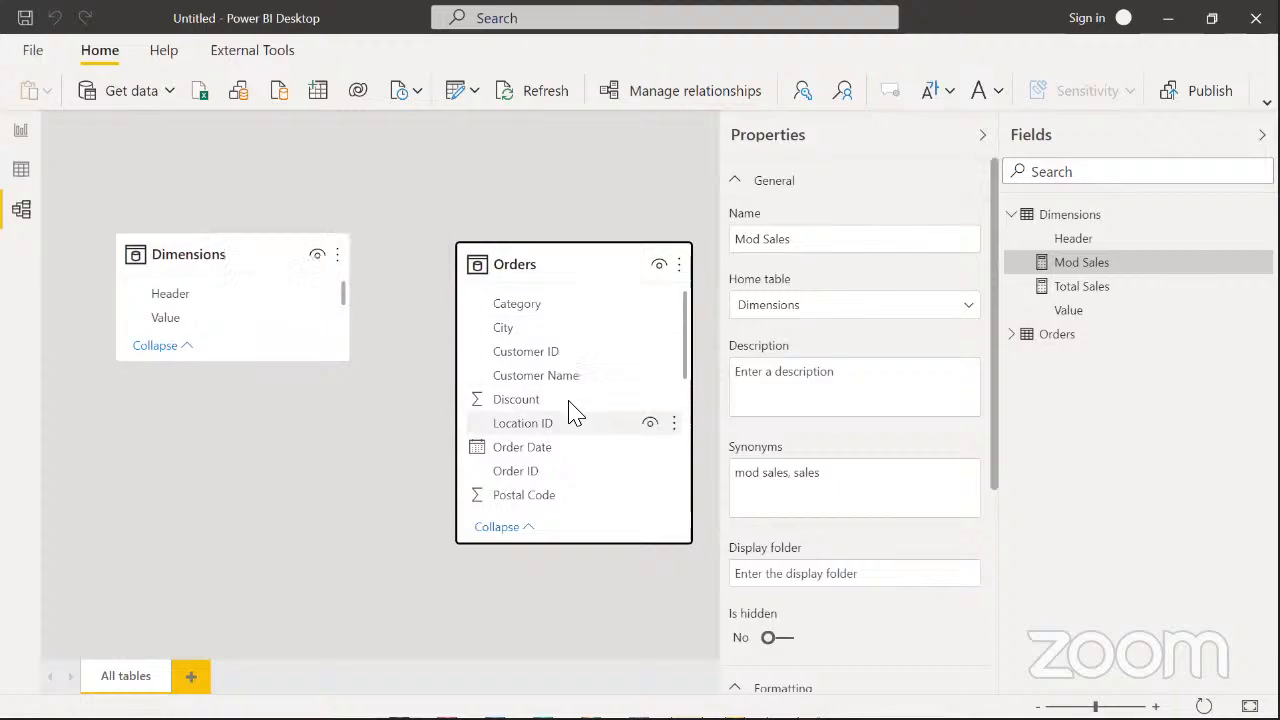
pyautogui.click(191, 256)
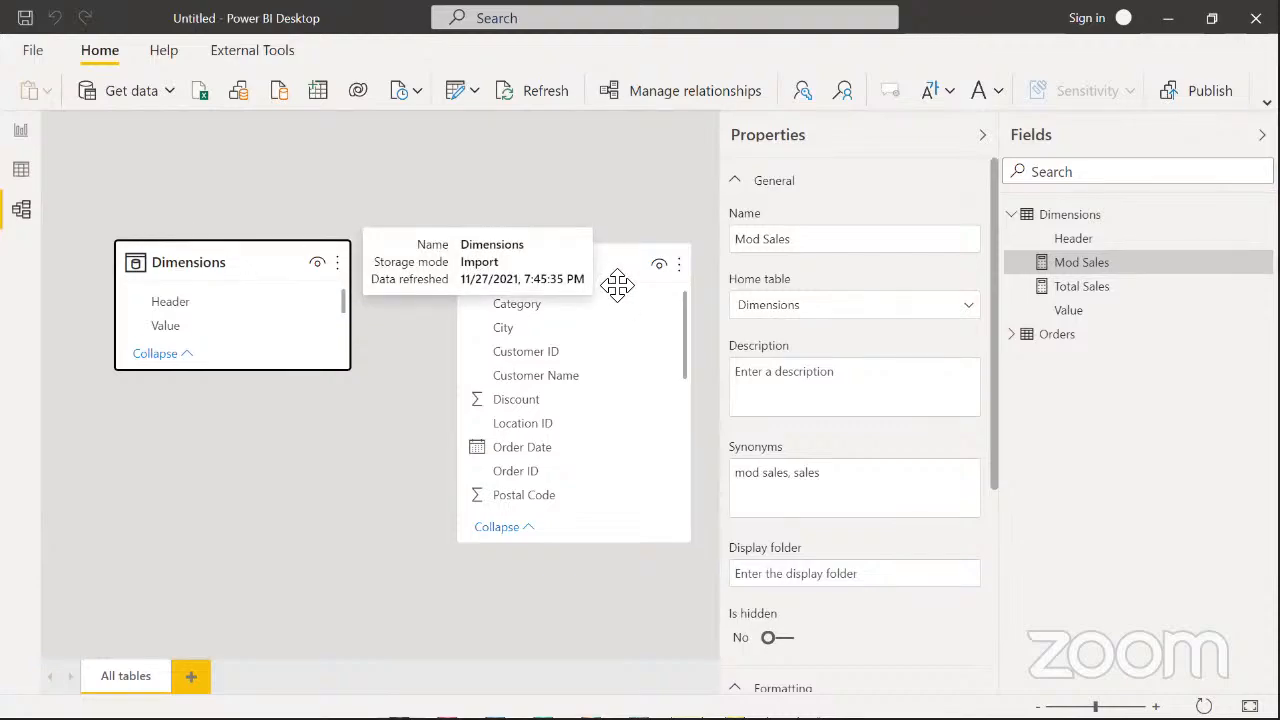
pyautogui.moveTo(611, 268); pyautogui.dragTo(605, 262)
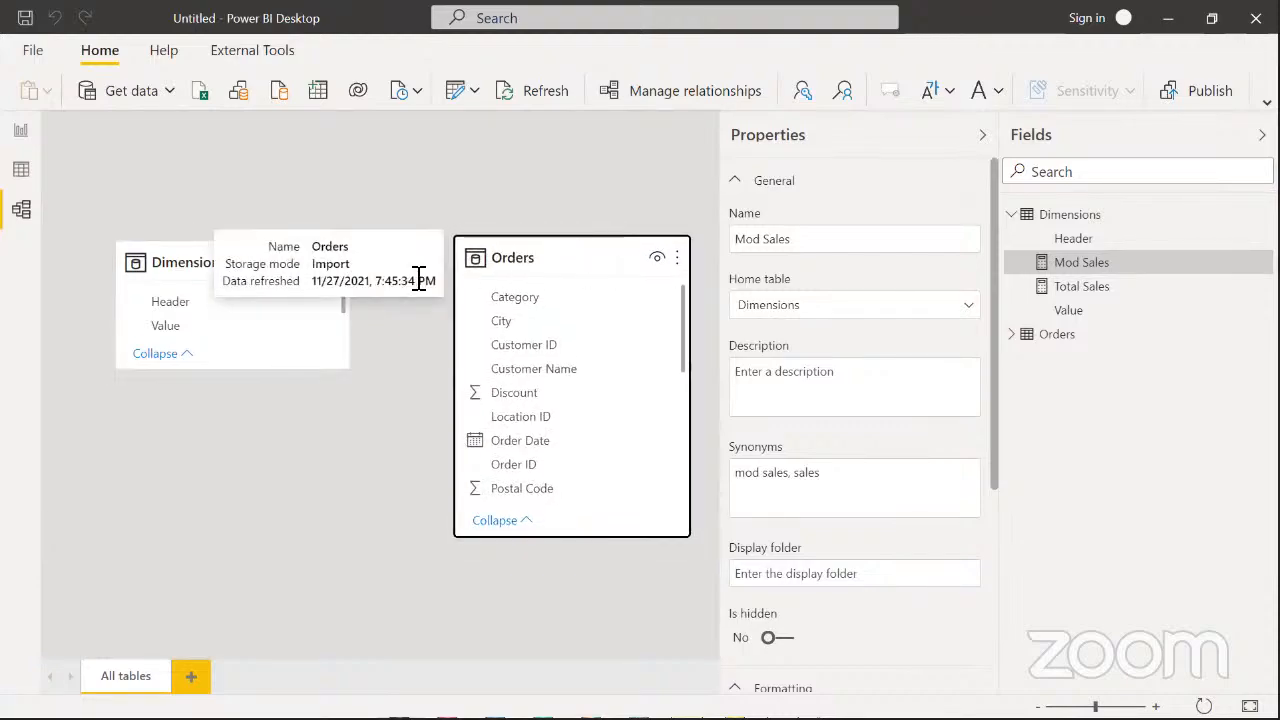
pyautogui.moveTo(180, 272); pyautogui.dragTo(174, 263)
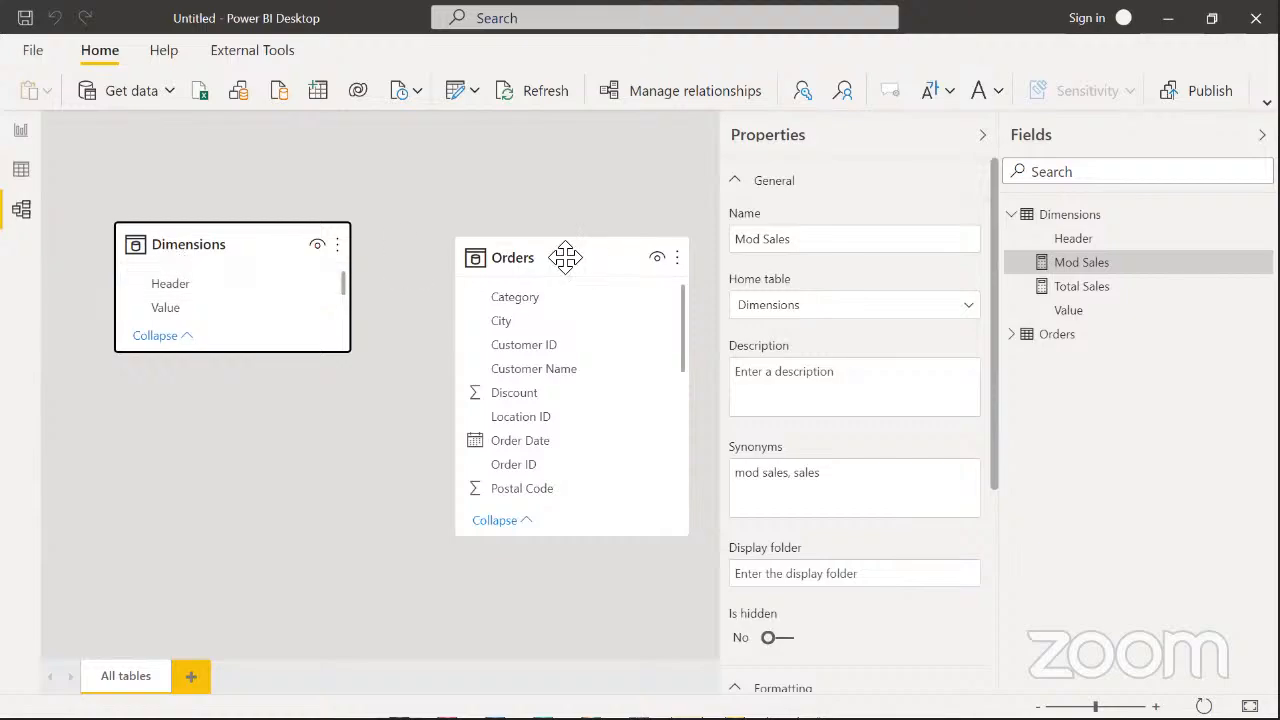
pyautogui.moveTo(566, 257); pyautogui.dragTo(566, 251)
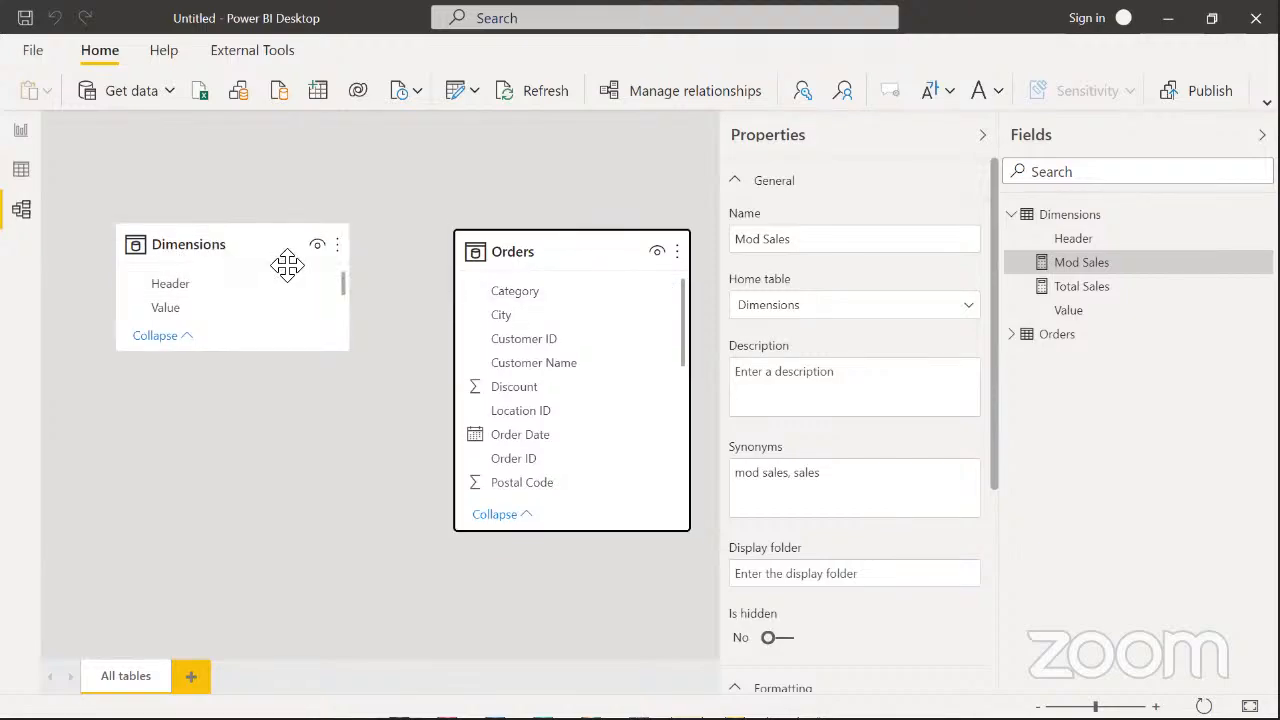
pyautogui.click(271, 247)
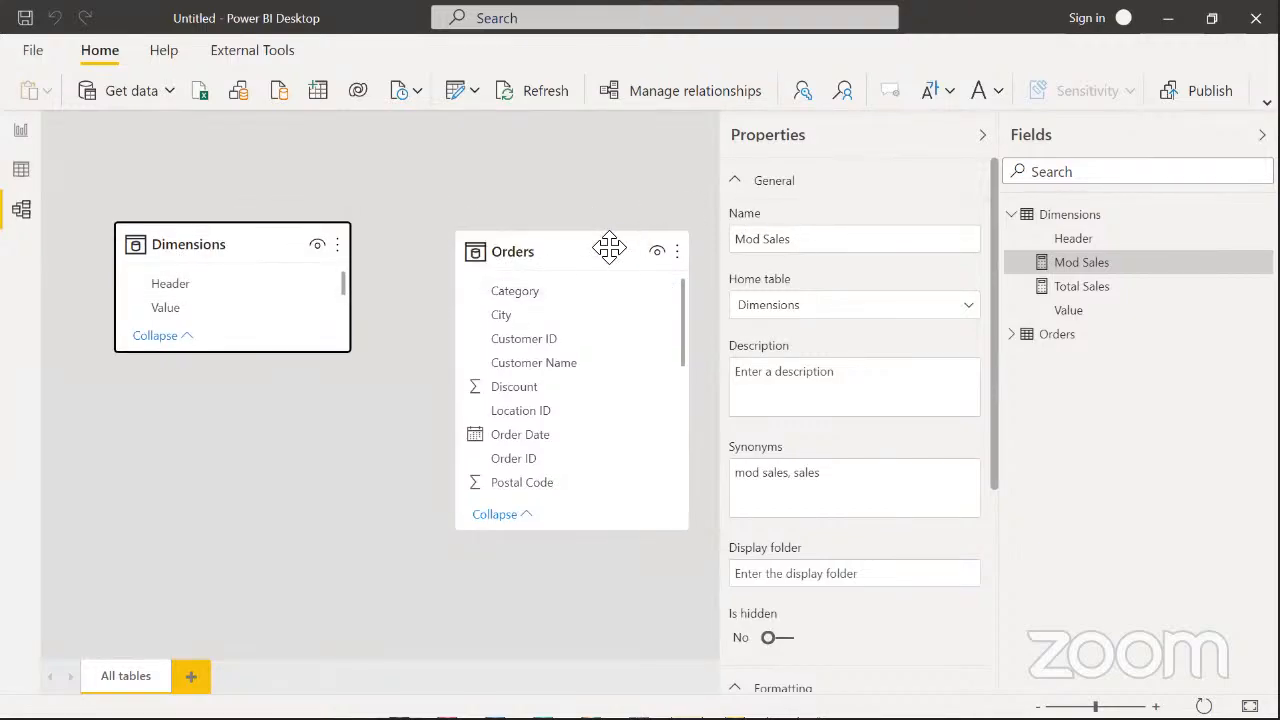
pyautogui.click(609, 249)
pyautogui.moveTo(609, 249); pyautogui.dragTo(608, 245)
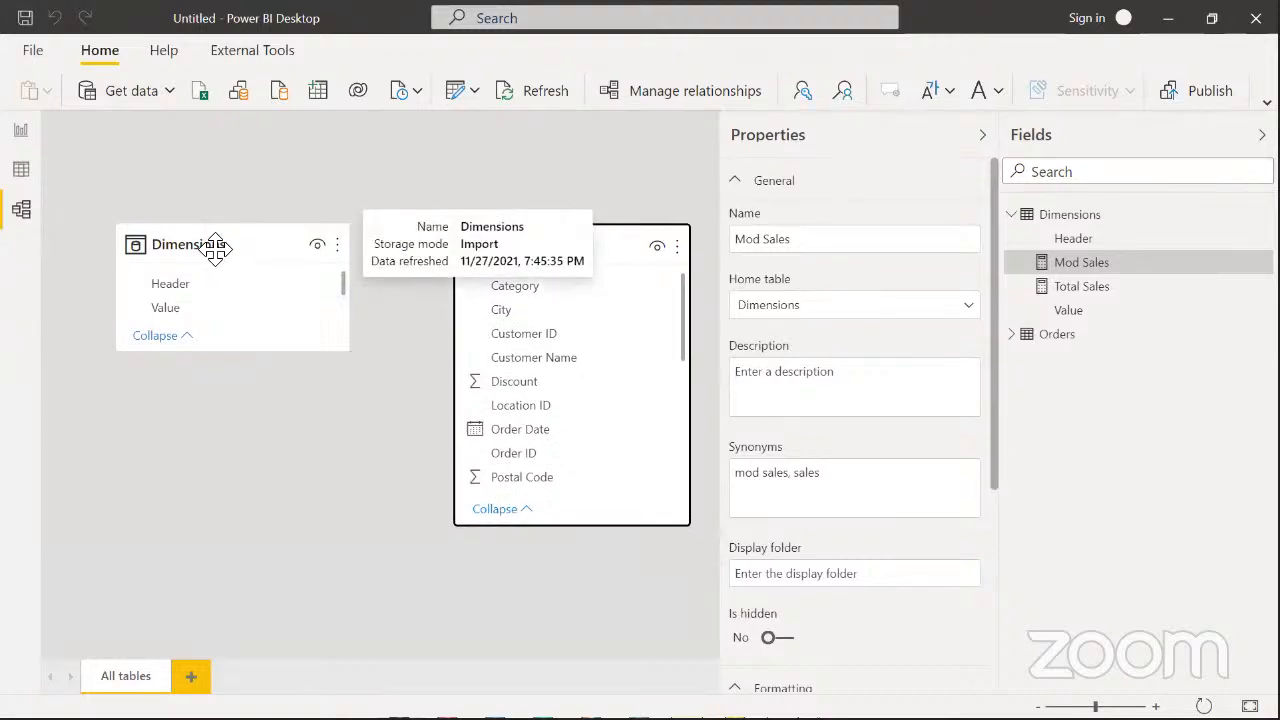
pyautogui.moveTo(214, 250); pyautogui.dragTo(214, 249)
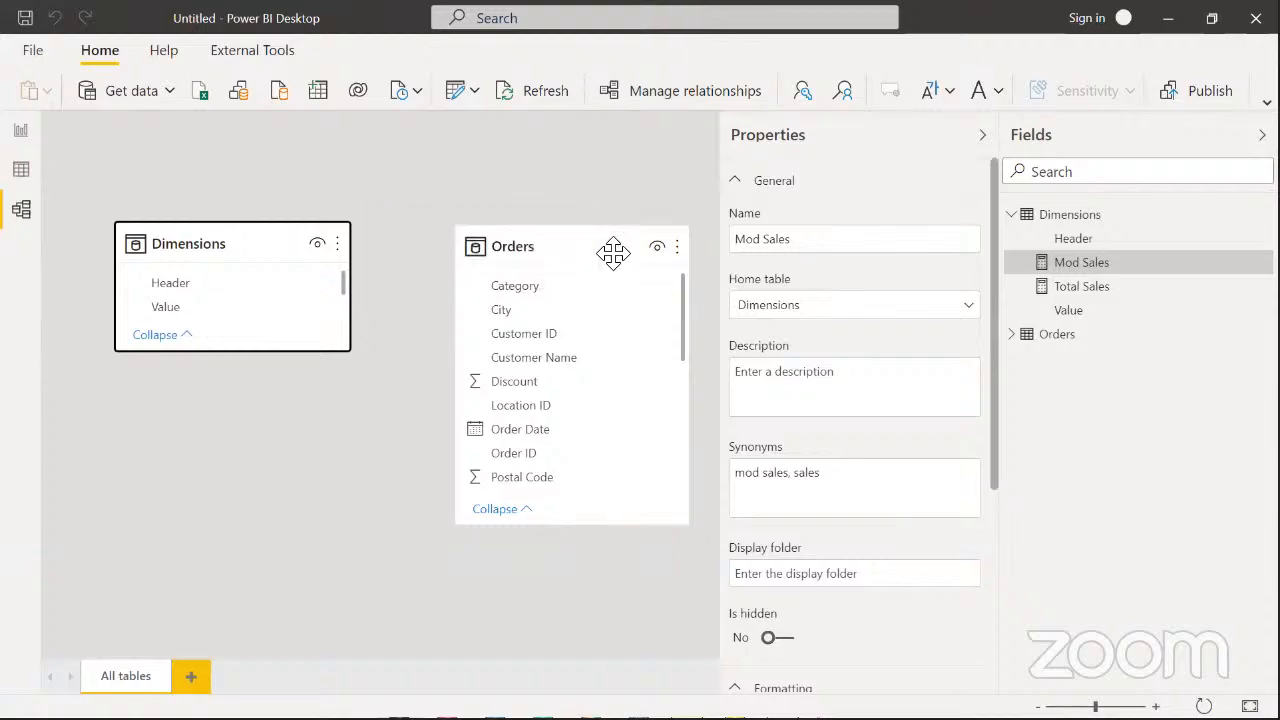
pyautogui.click(615, 253)
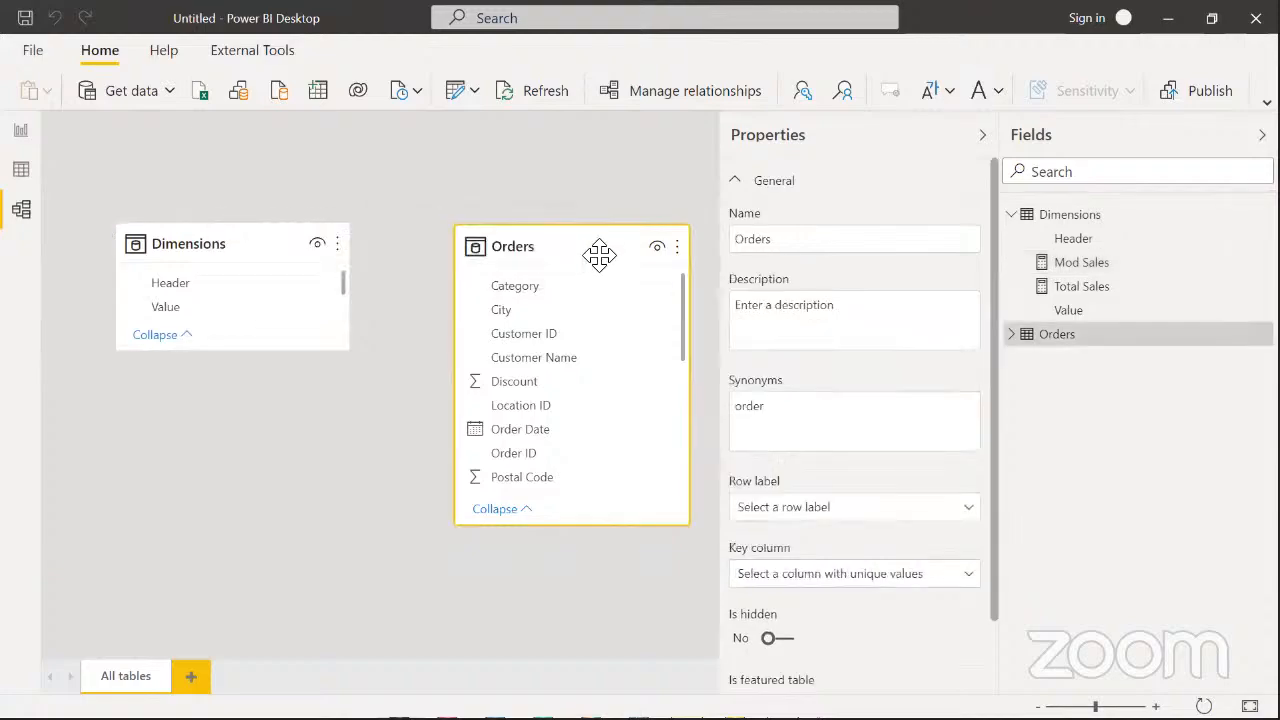
pyautogui.moveTo(209, 251)
pyautogui.mouseDown()
pyautogui.moveTo(214, 263)
pyautogui.moveTo(205, 256)
pyautogui.mouseUp()
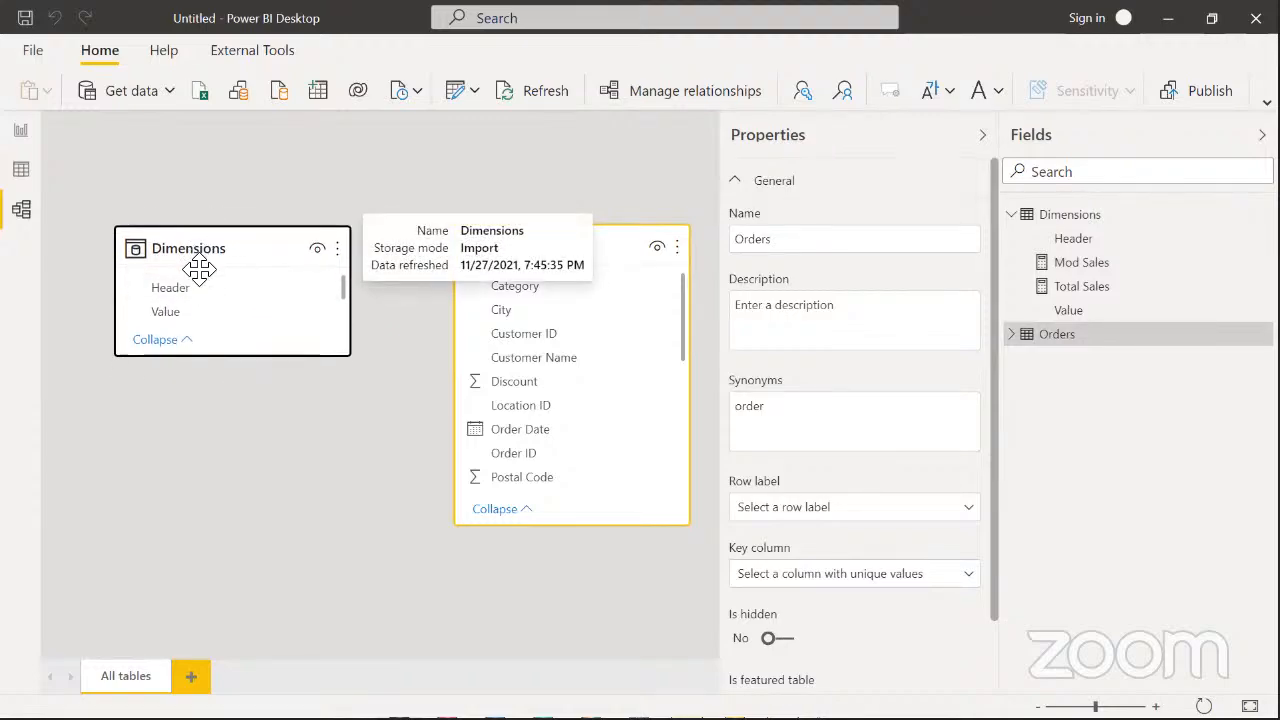
pyautogui.moveTo(577, 252); pyautogui.dragTo(583, 253)
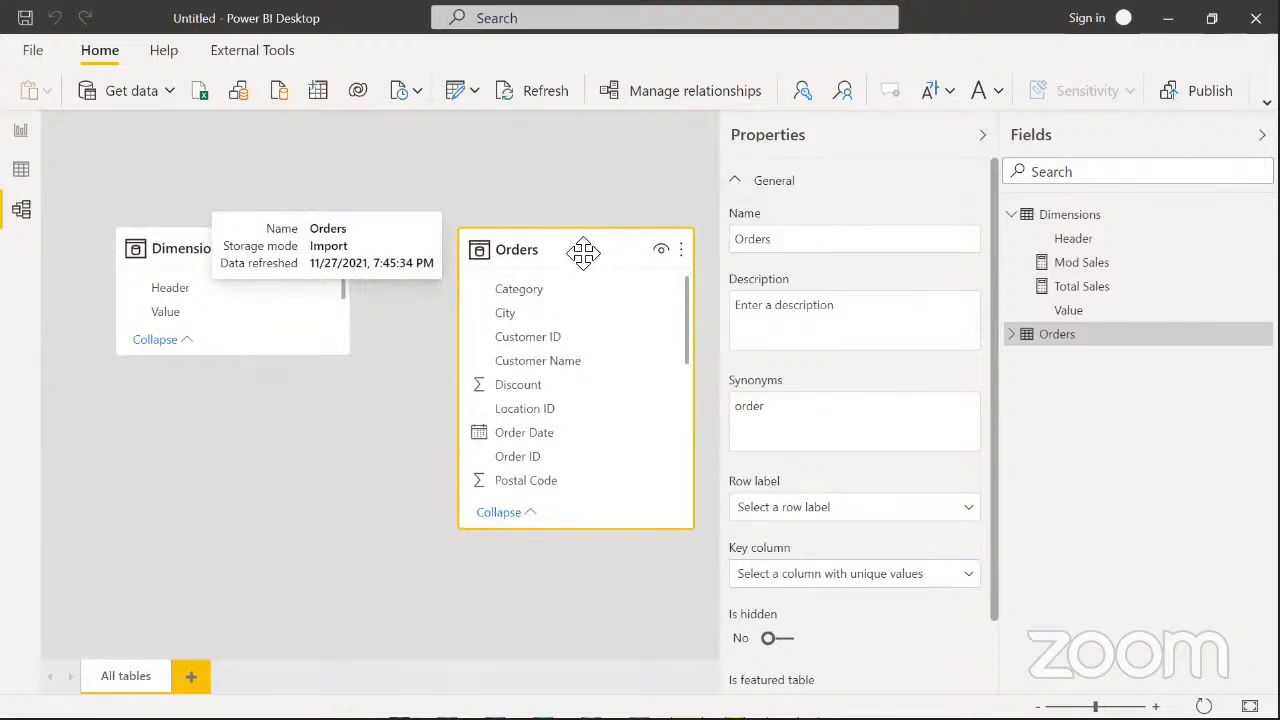
pyautogui.moveTo(189, 250)
pyautogui.mouseDown()
pyautogui.moveTo(193, 260)
pyautogui.moveTo(197, 246)
pyautogui.mouseUp()
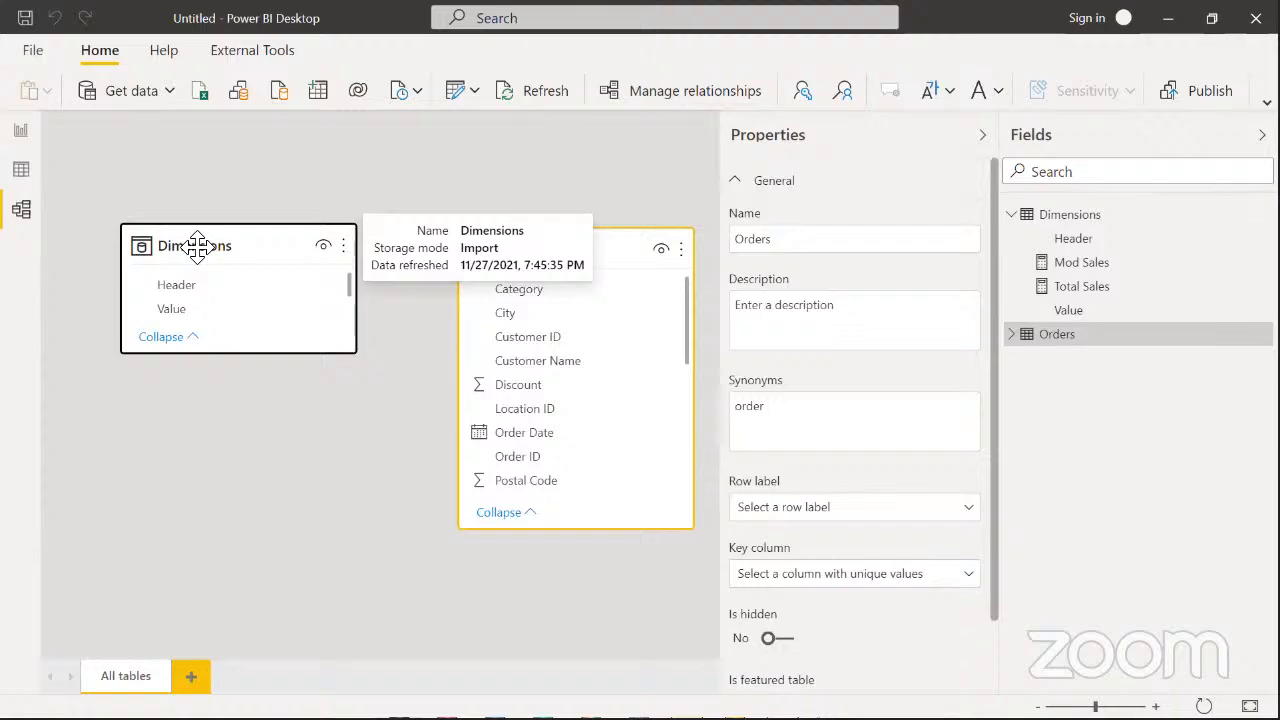
# Inspect the Value column of the Dimensions table in the data view, and return to the model diagram
pyautogui.click(24, 172)
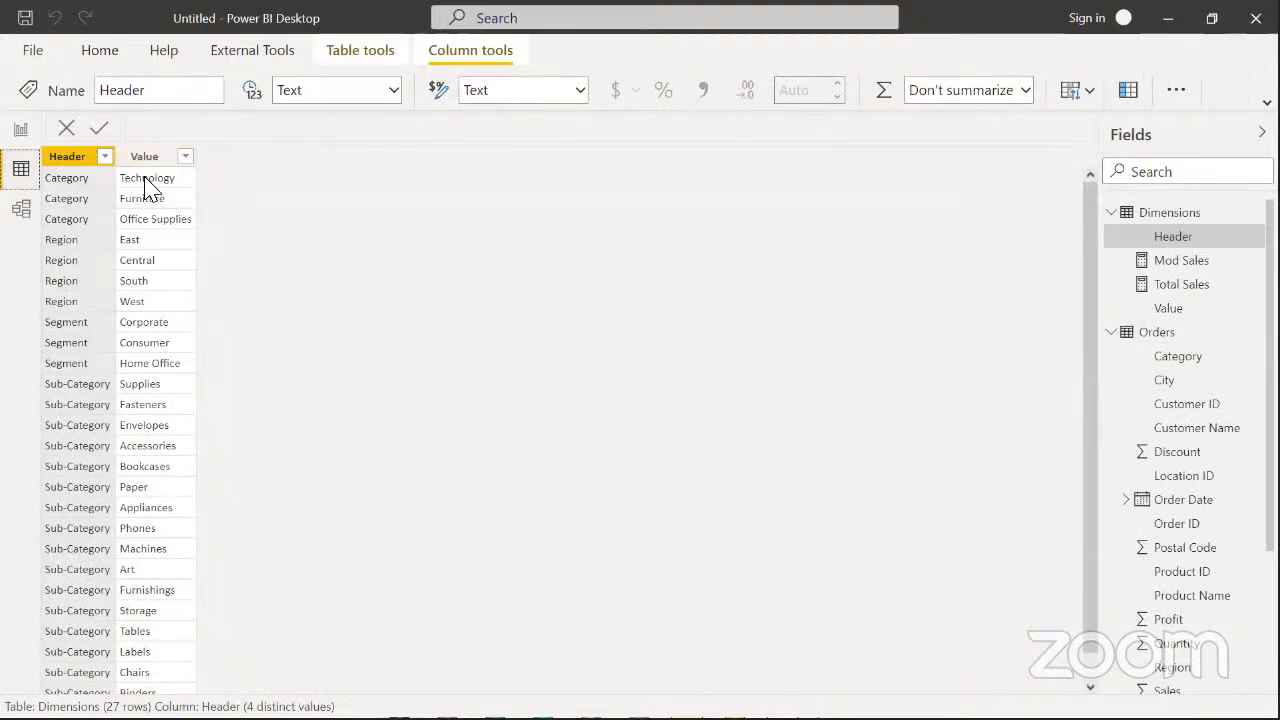
pyautogui.click(150, 205)
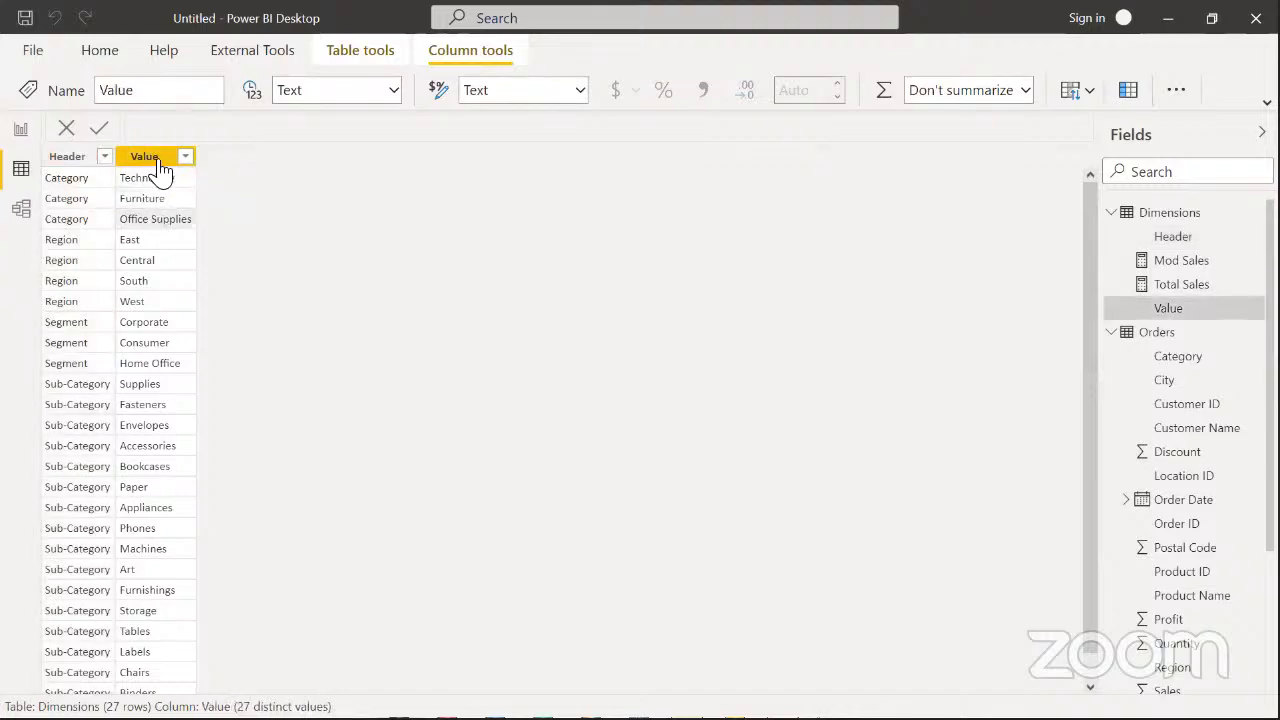
pyautogui.click(157, 160)
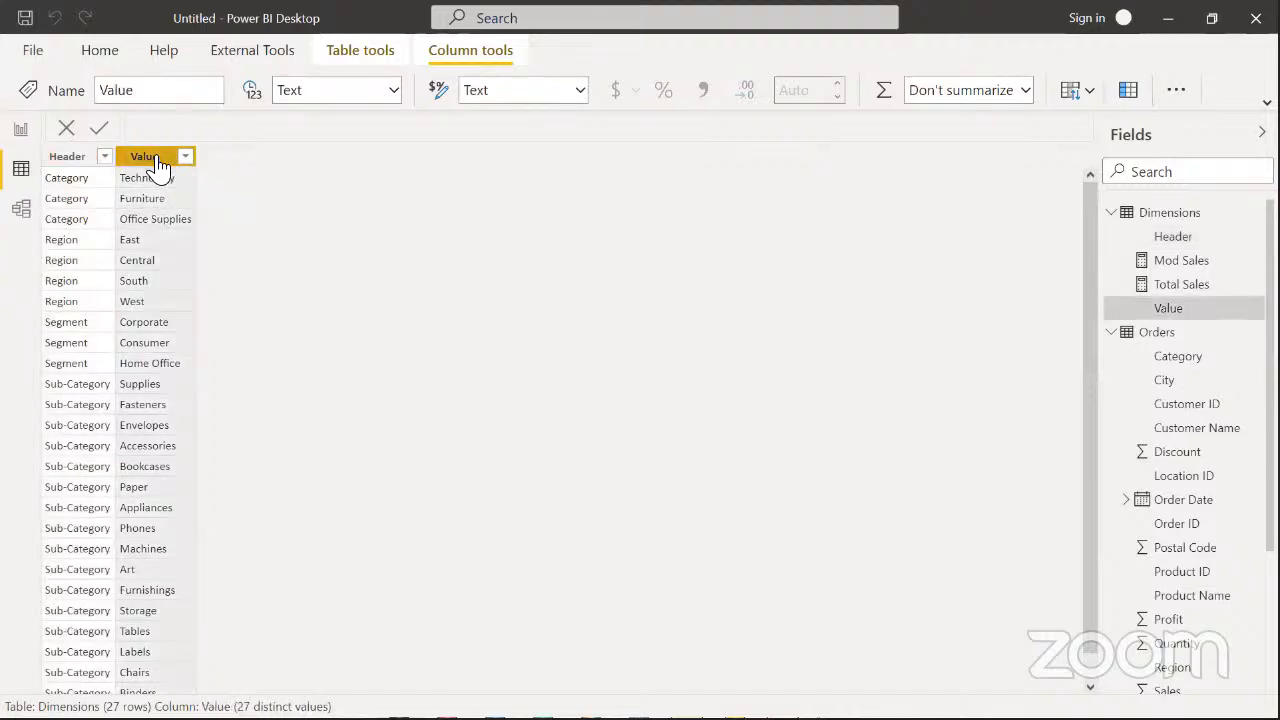
pyautogui.click(26, 209)
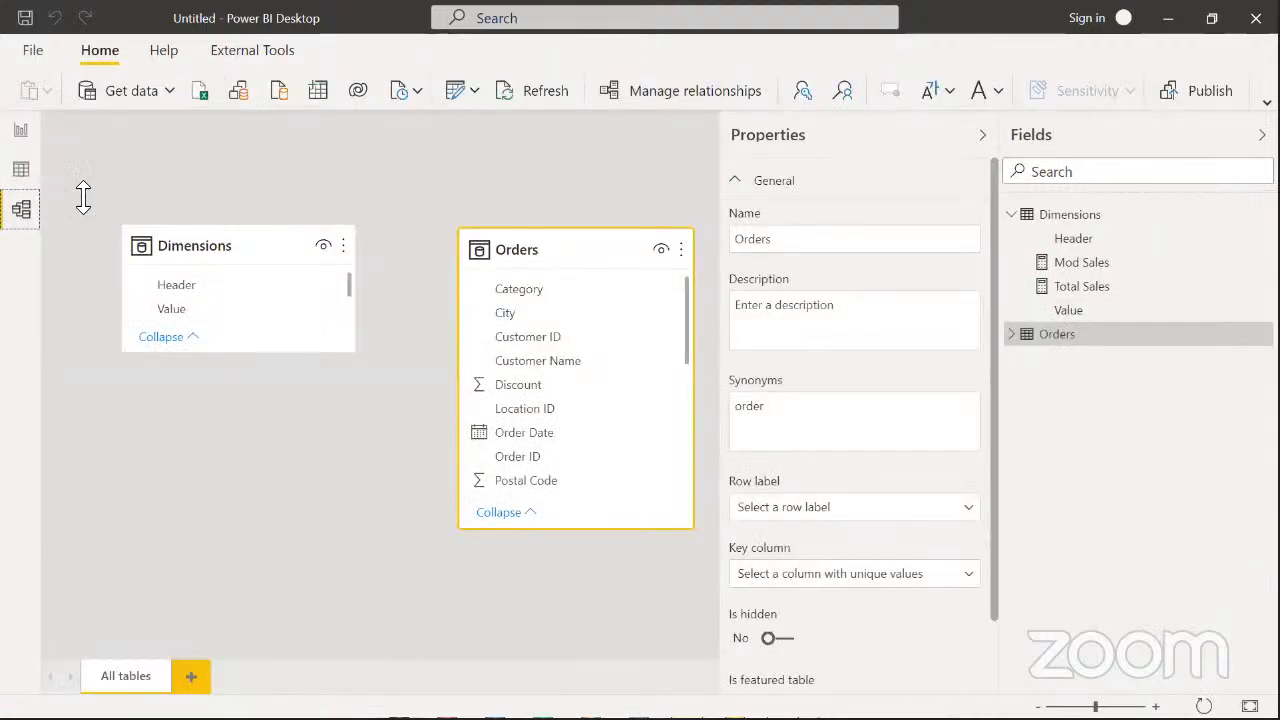
# Return to the report page and set the Header slicer to Segment for the Mod Sales bar chart
pyautogui.click(21, 130)
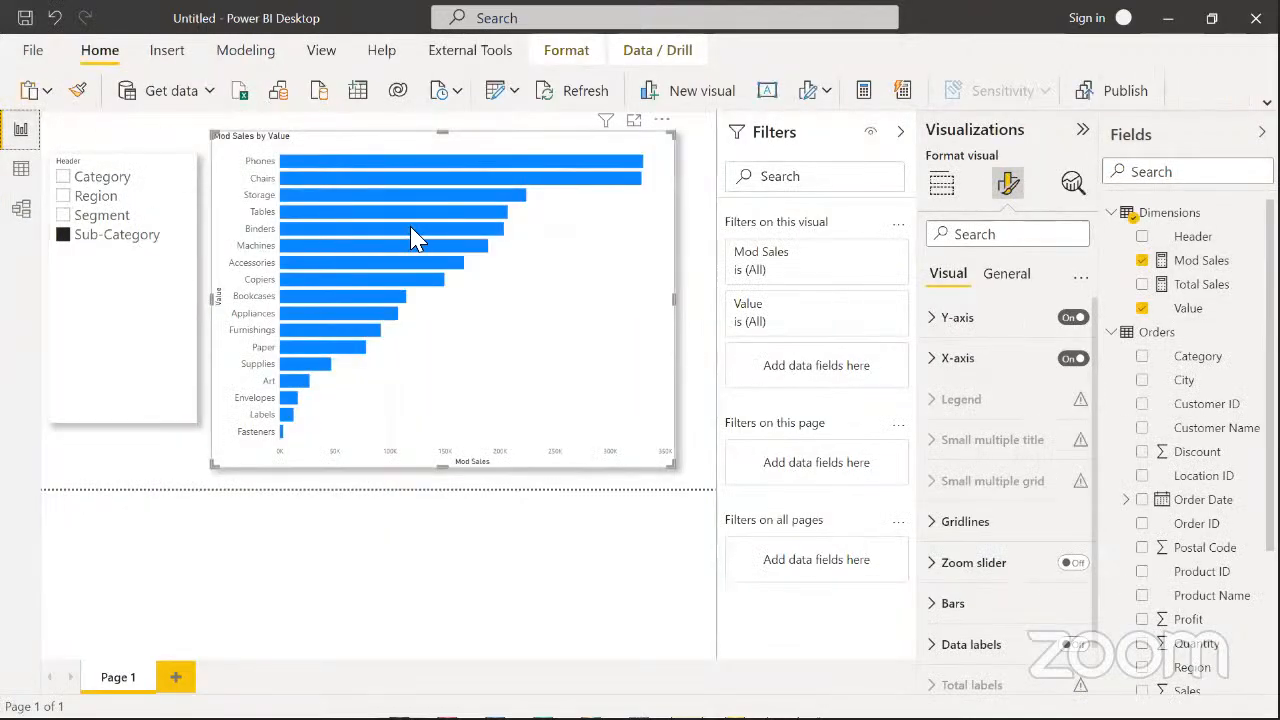
pyautogui.moveTo(415, 238)
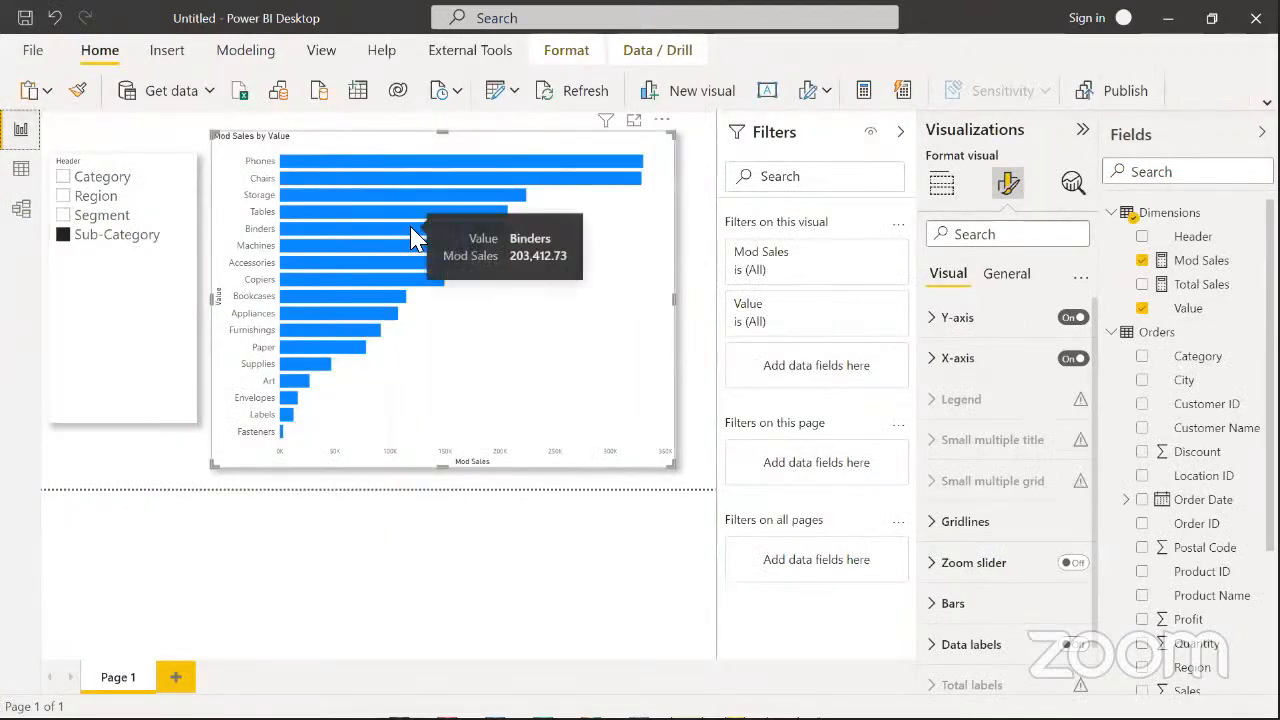
pyautogui.click(117, 221)
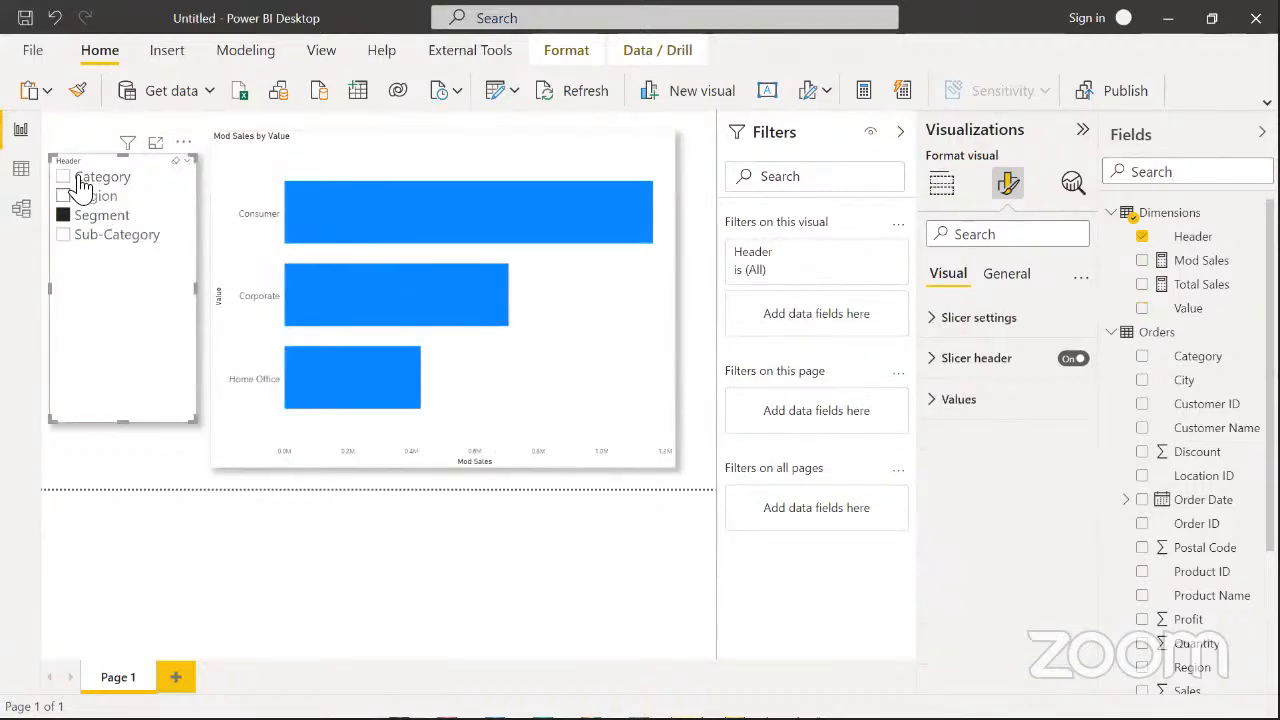
# Filter the Header column of the Dimensions table in the data view to show only Category rows
pyautogui.click(22, 209)
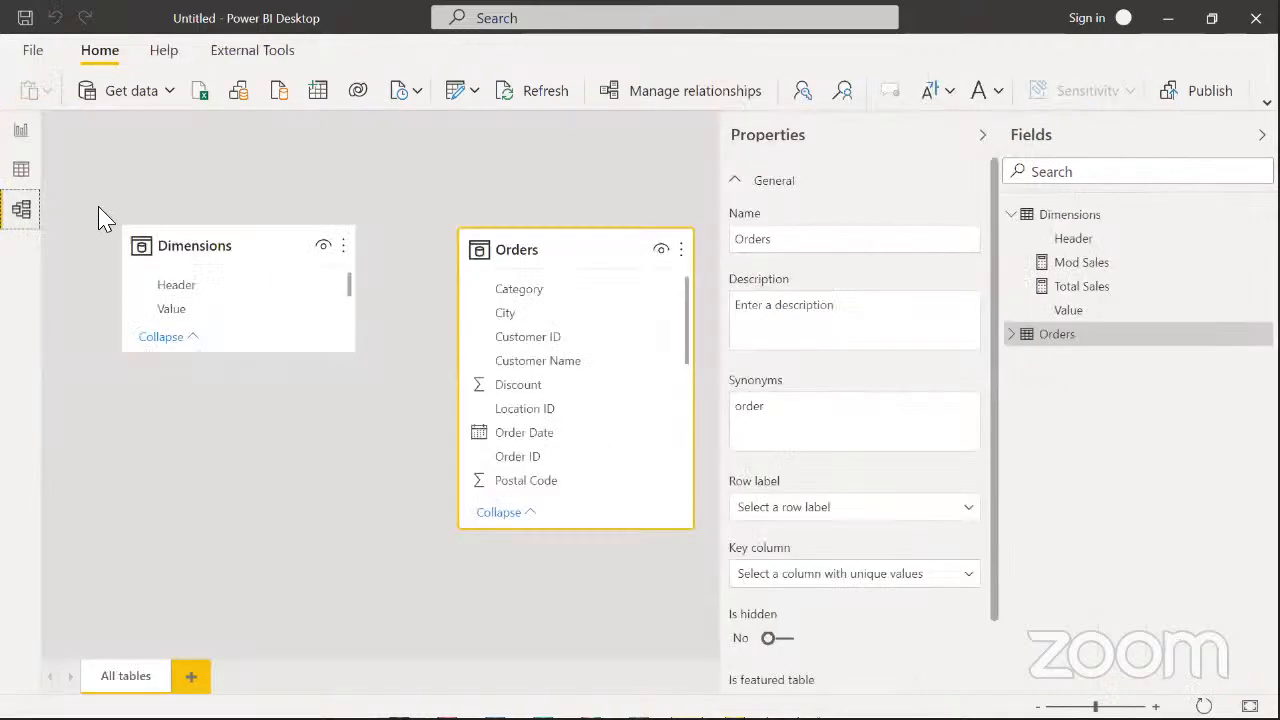
pyautogui.click(21, 172)
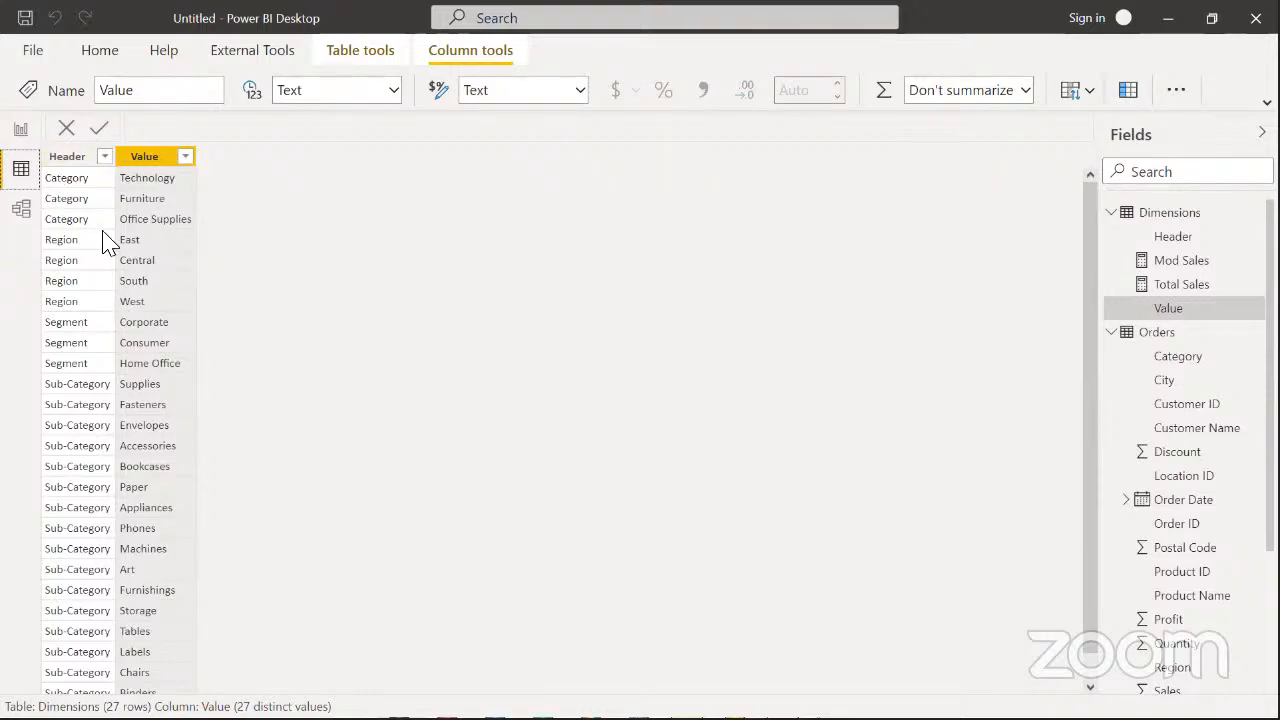
pyautogui.click(92, 158)
pyautogui.click(105, 158)
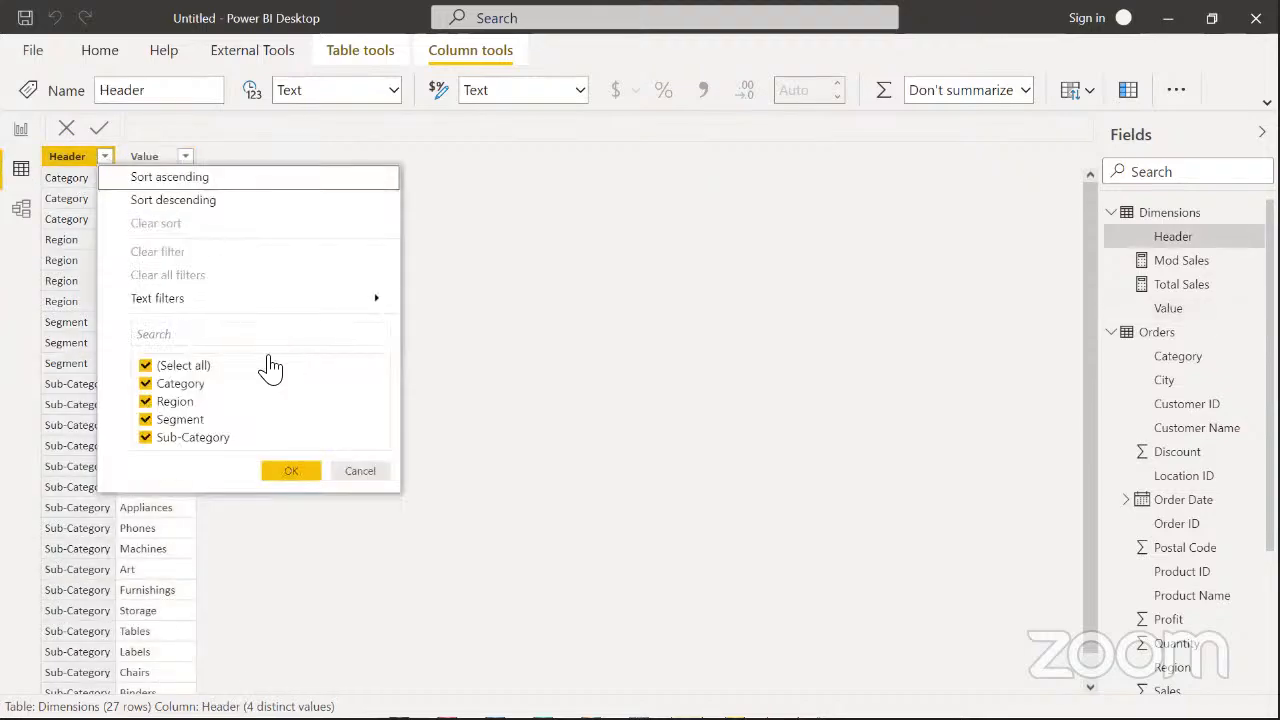
pyautogui.click(185, 367)
pyautogui.click(190, 393)
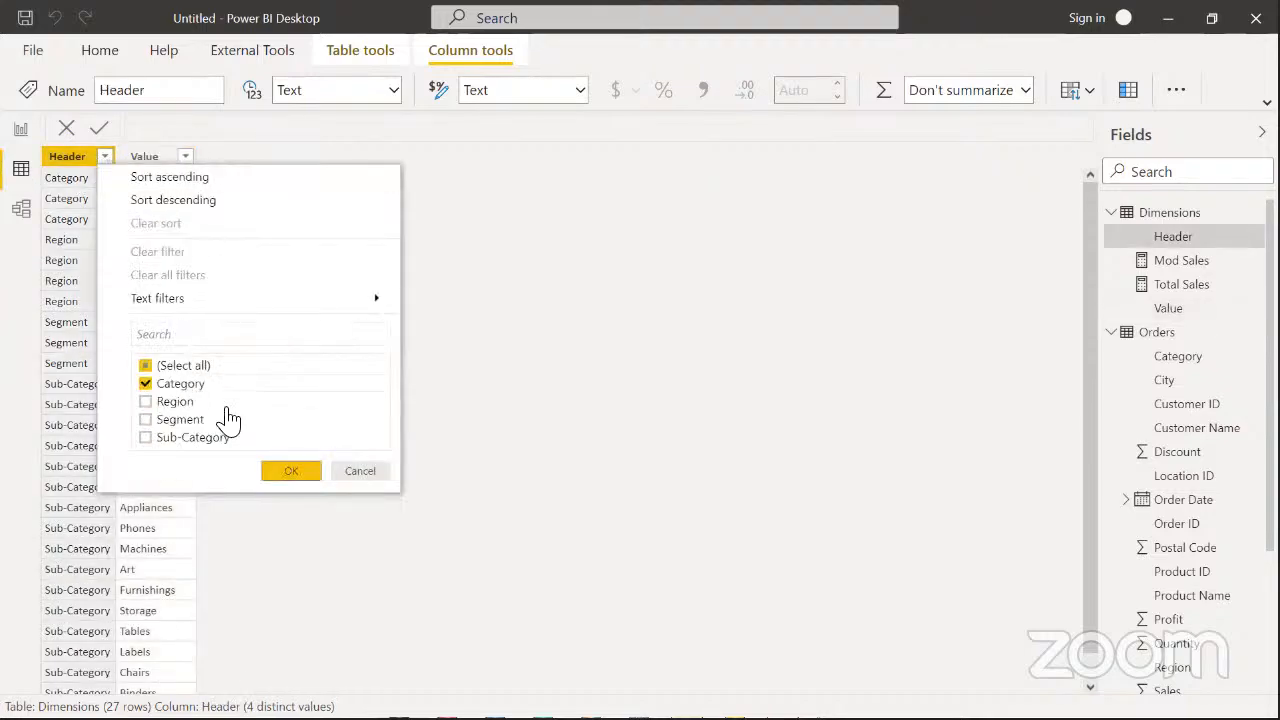
pyautogui.press('Return')
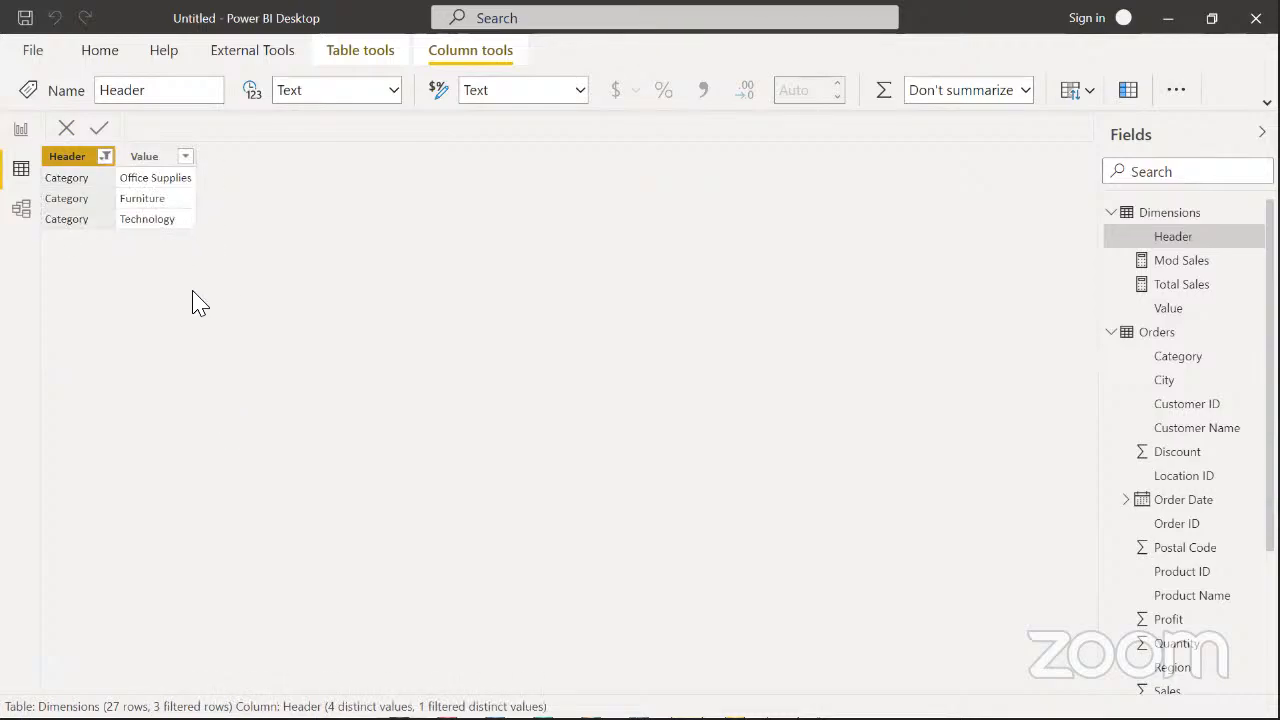
# Compare the filtered Value column of Dimensions with the distinct values in the Category column of the Orders table
pyautogui.click(158, 158)
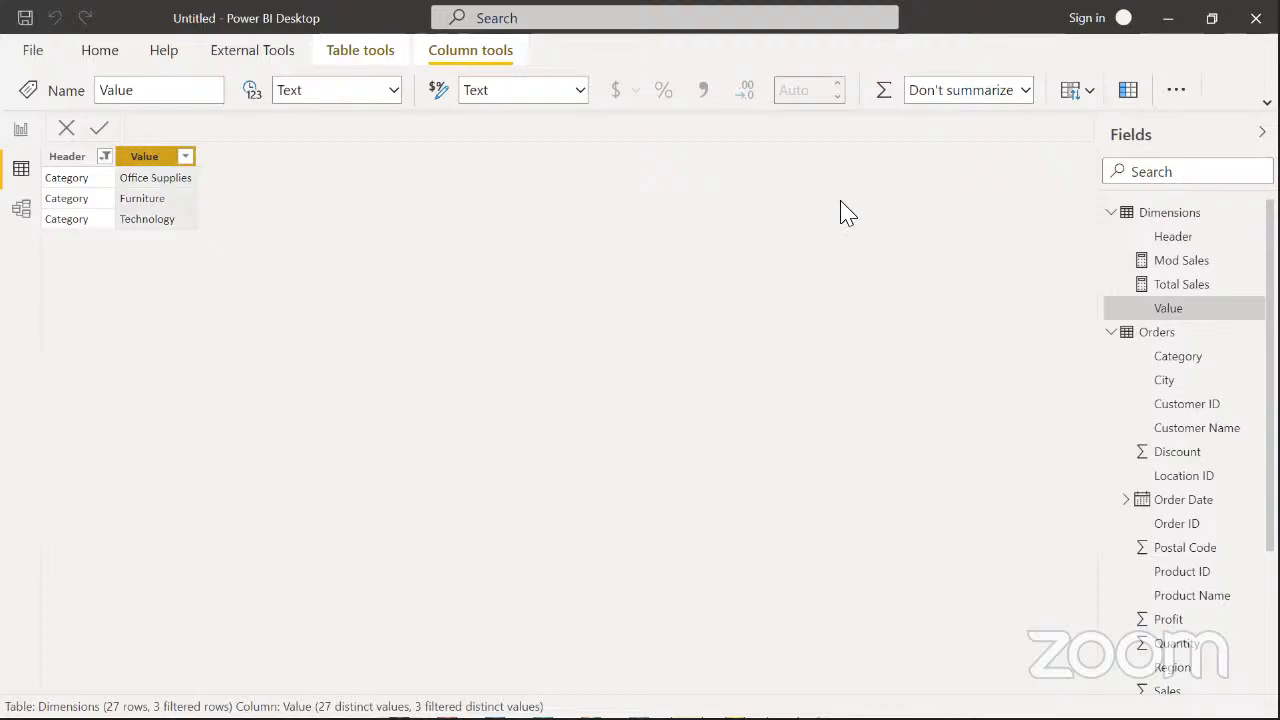
pyautogui.moveTo(1117, 224)
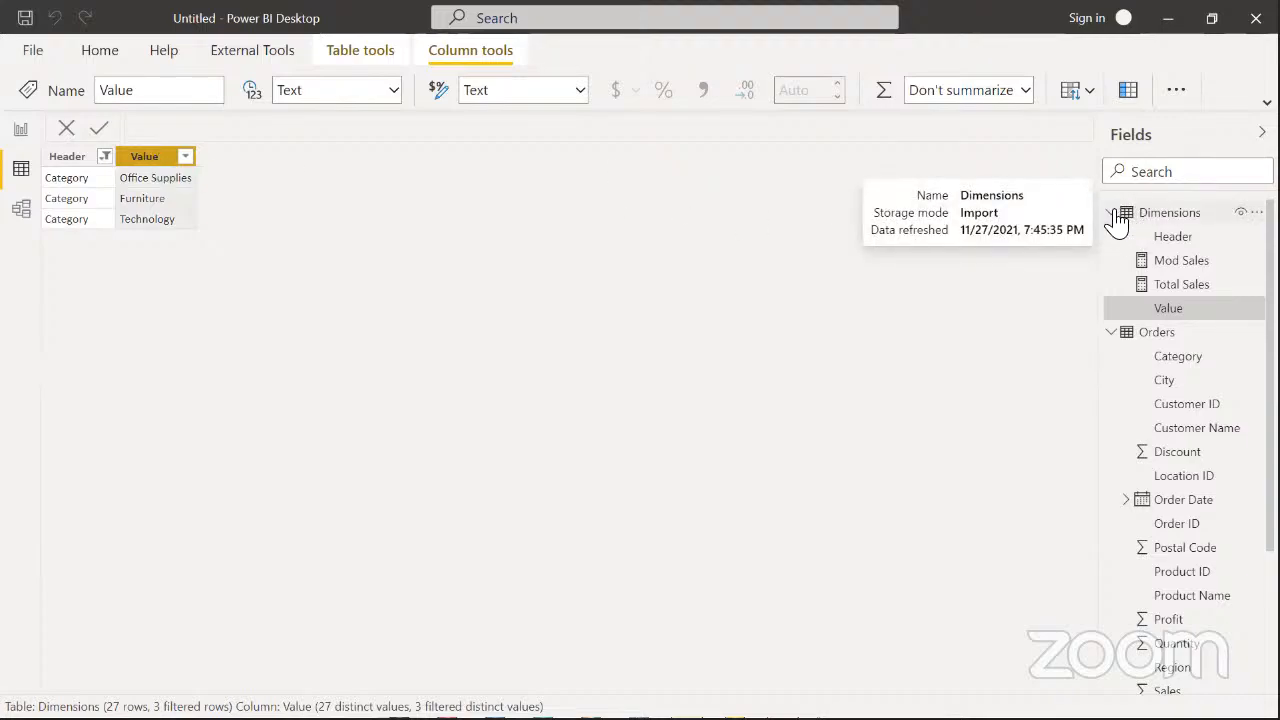
pyautogui.click(1166, 340)
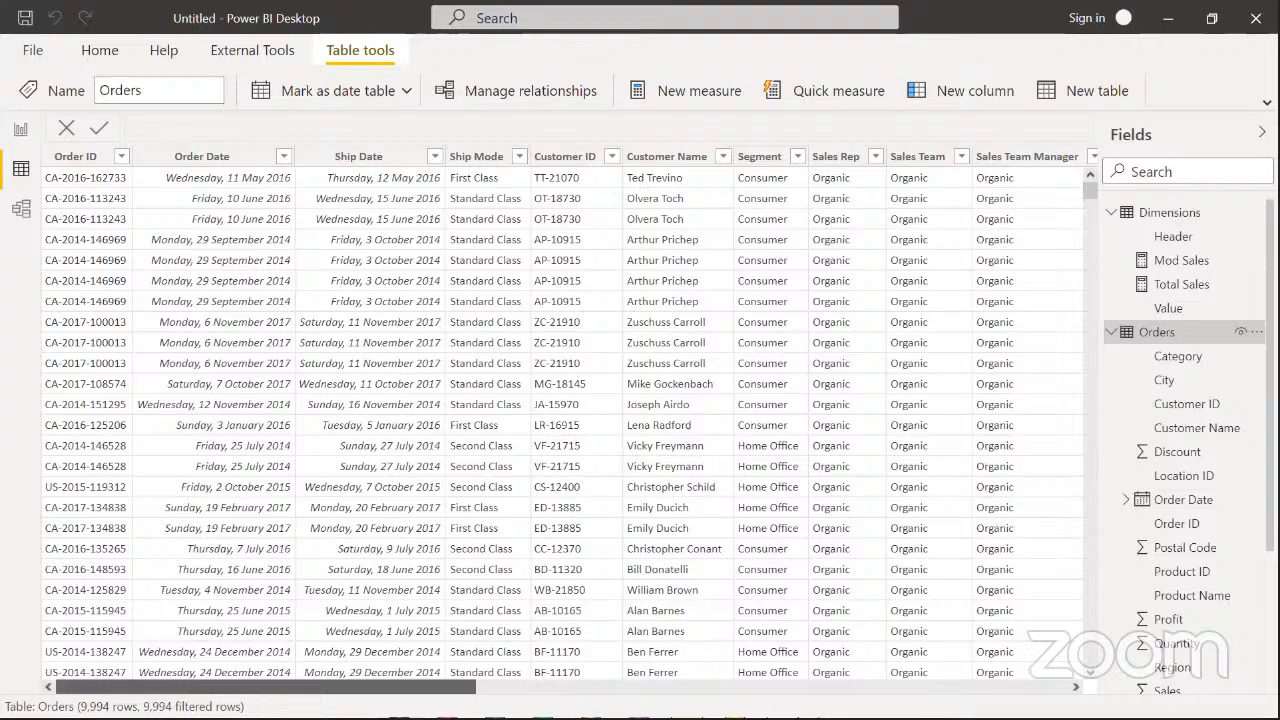
pyautogui.moveTo(266, 687); pyautogui.dragTo(690, 687)
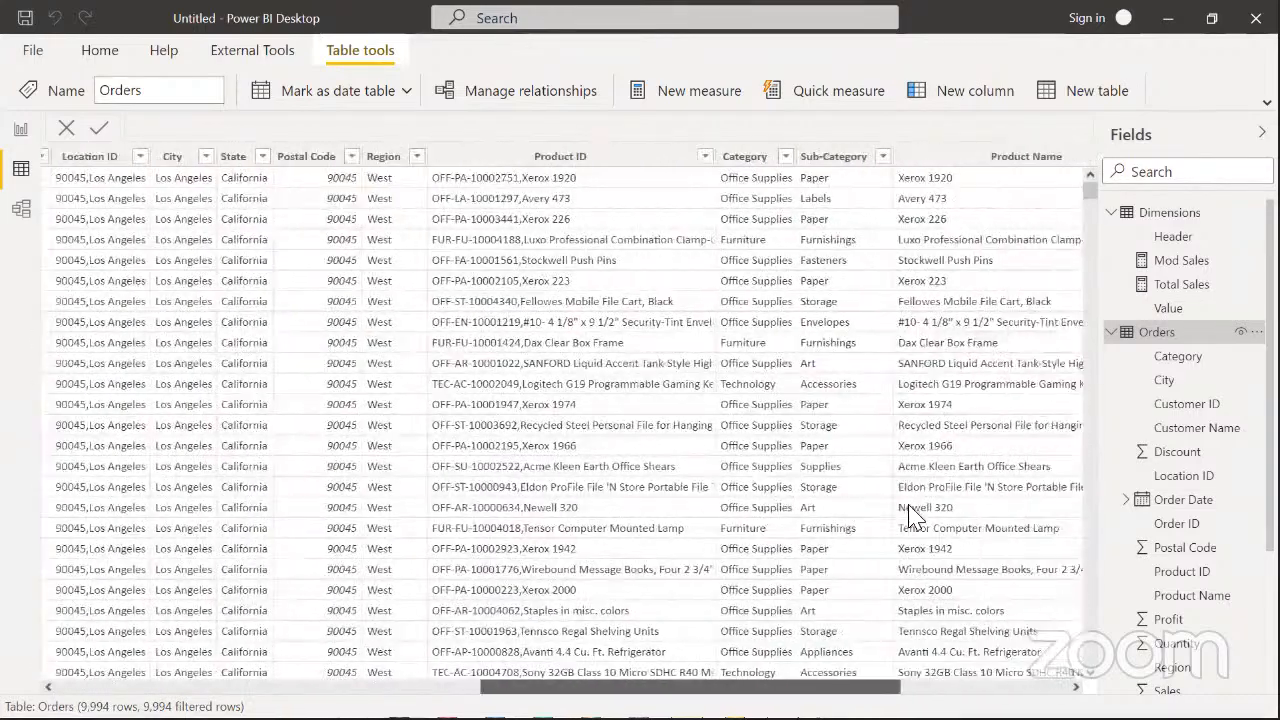
pyautogui.click(787, 158)
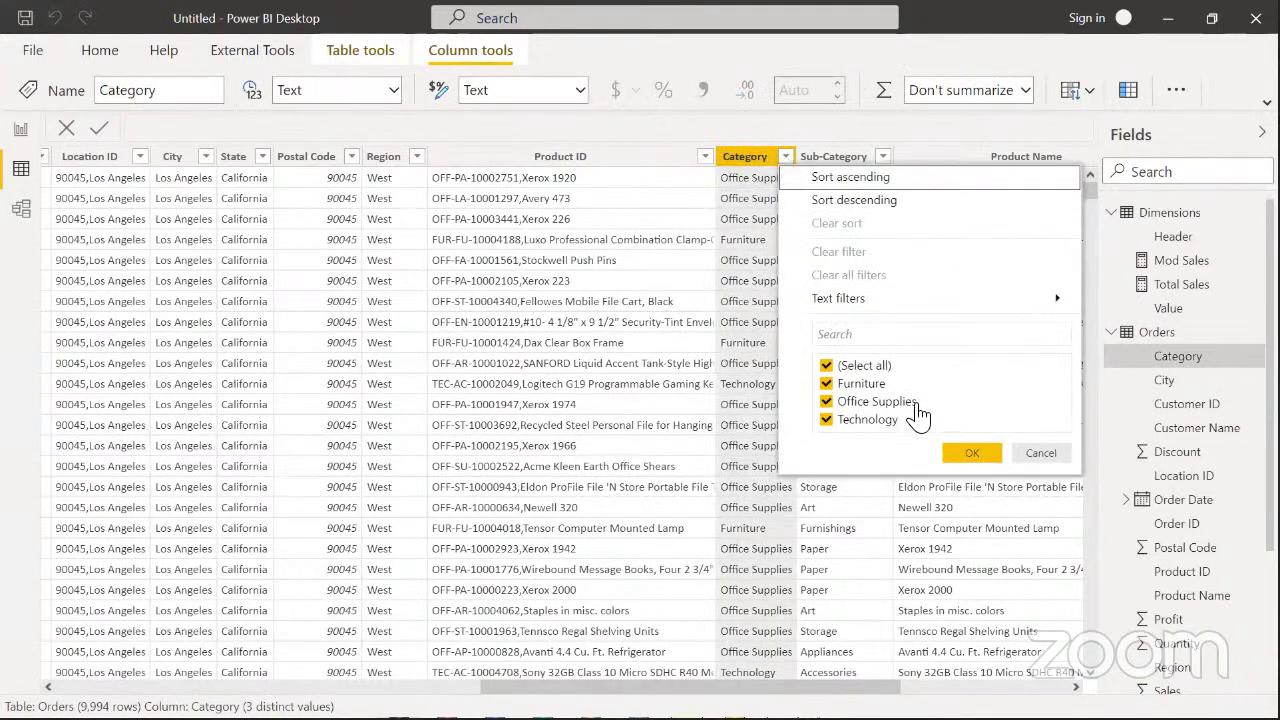
pyautogui.click(1040, 453)
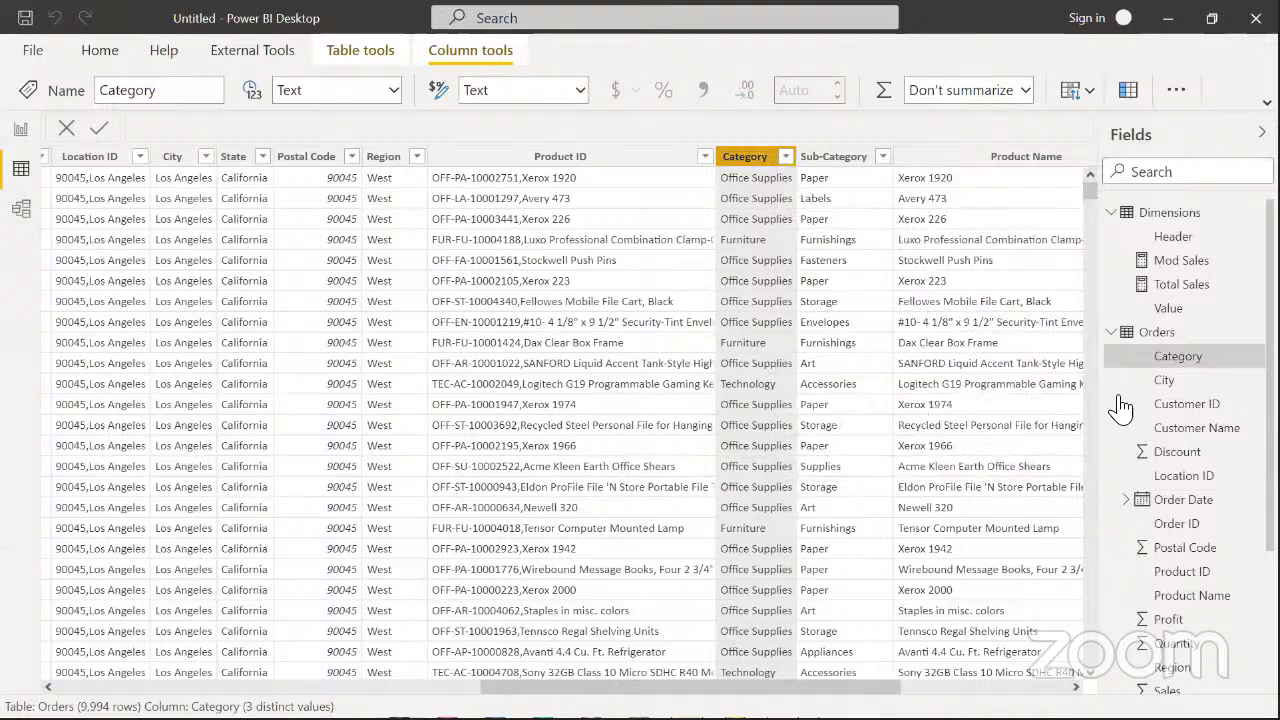
# Review the filtered Dimensions rows again, checking the model diagram for its link to the Orders table
pyautogui.click(1166, 222)
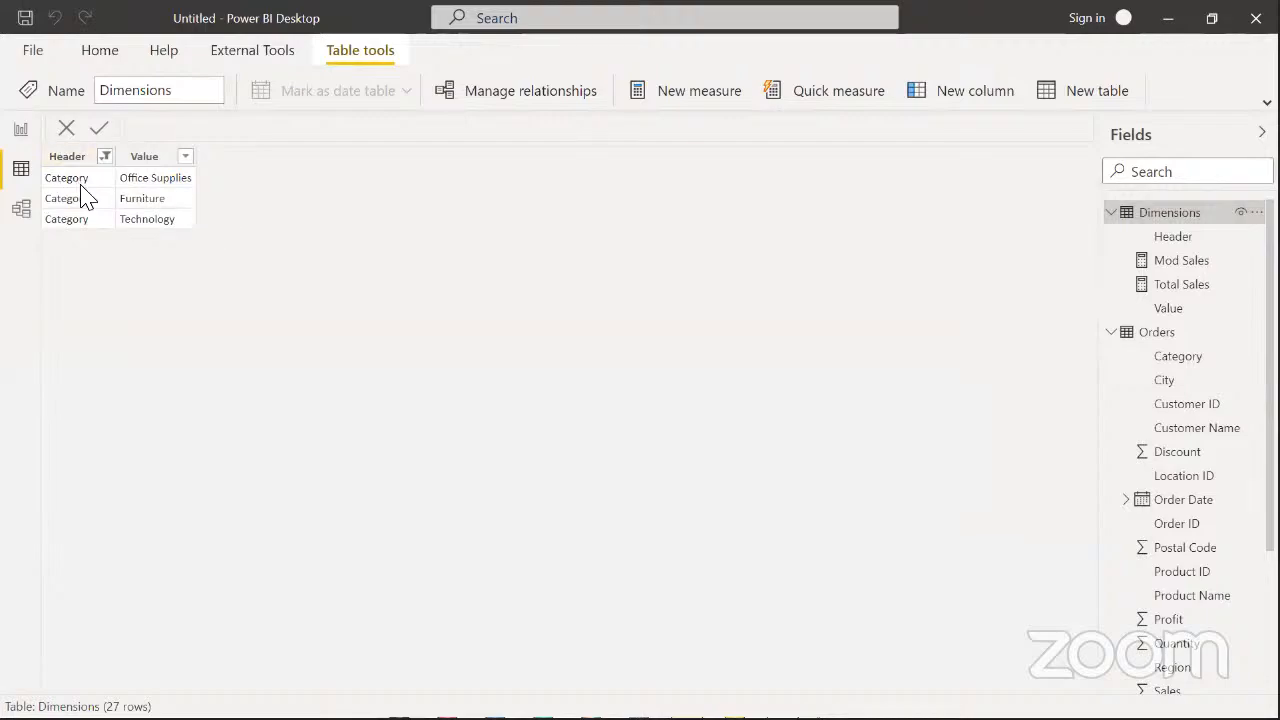
pyautogui.click(26, 220)
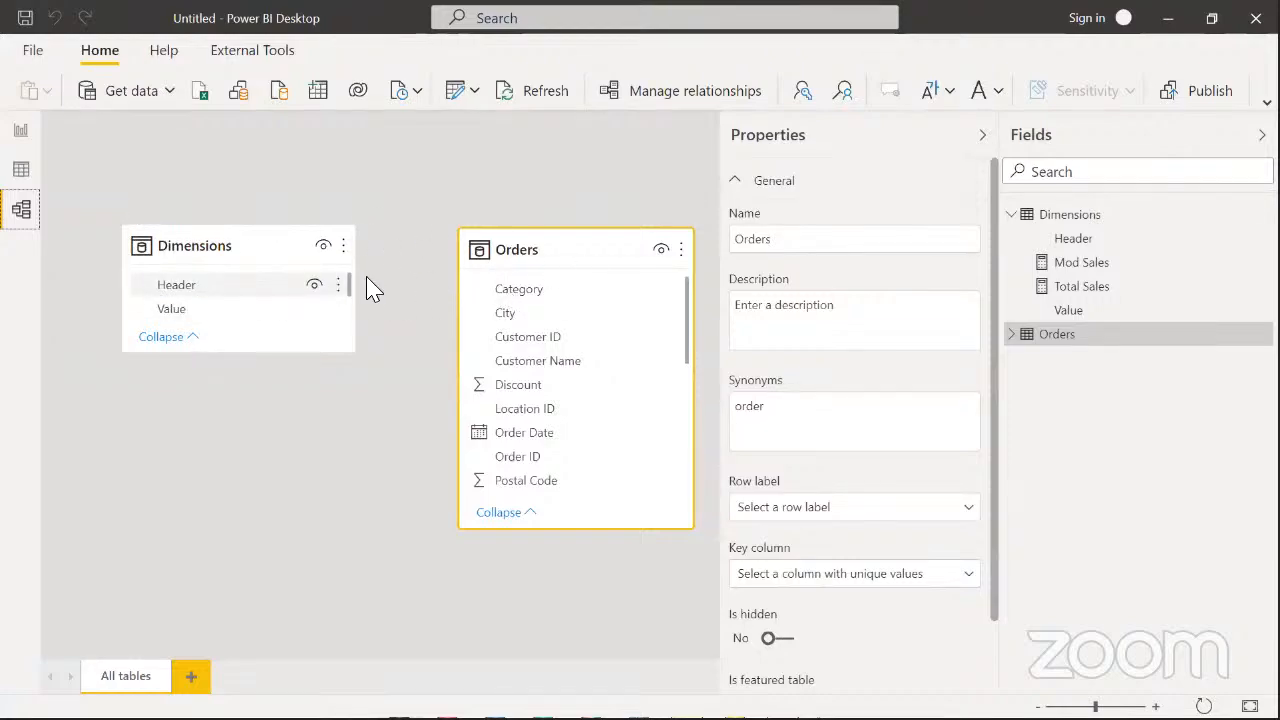
pyautogui.click(21, 170)
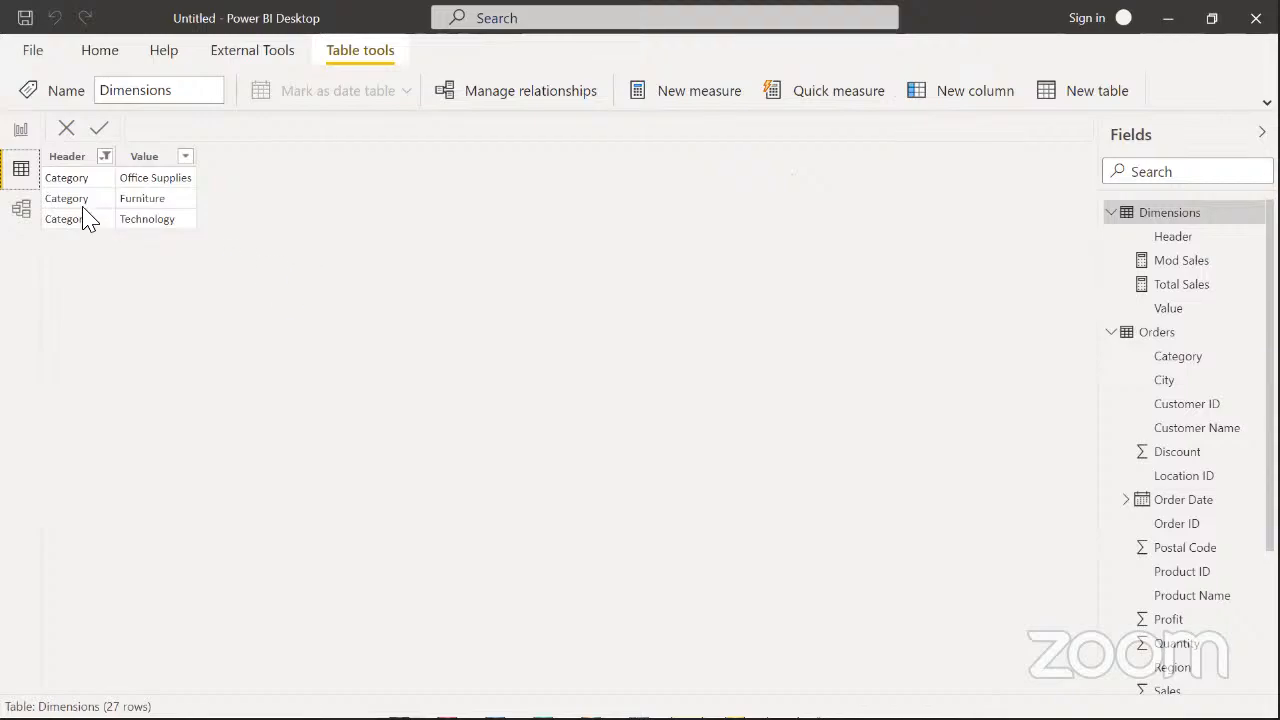
# Match the Header and Value columns of the filtered Dimensions table against the Category column of the Orders table
pyautogui.click(76, 162)
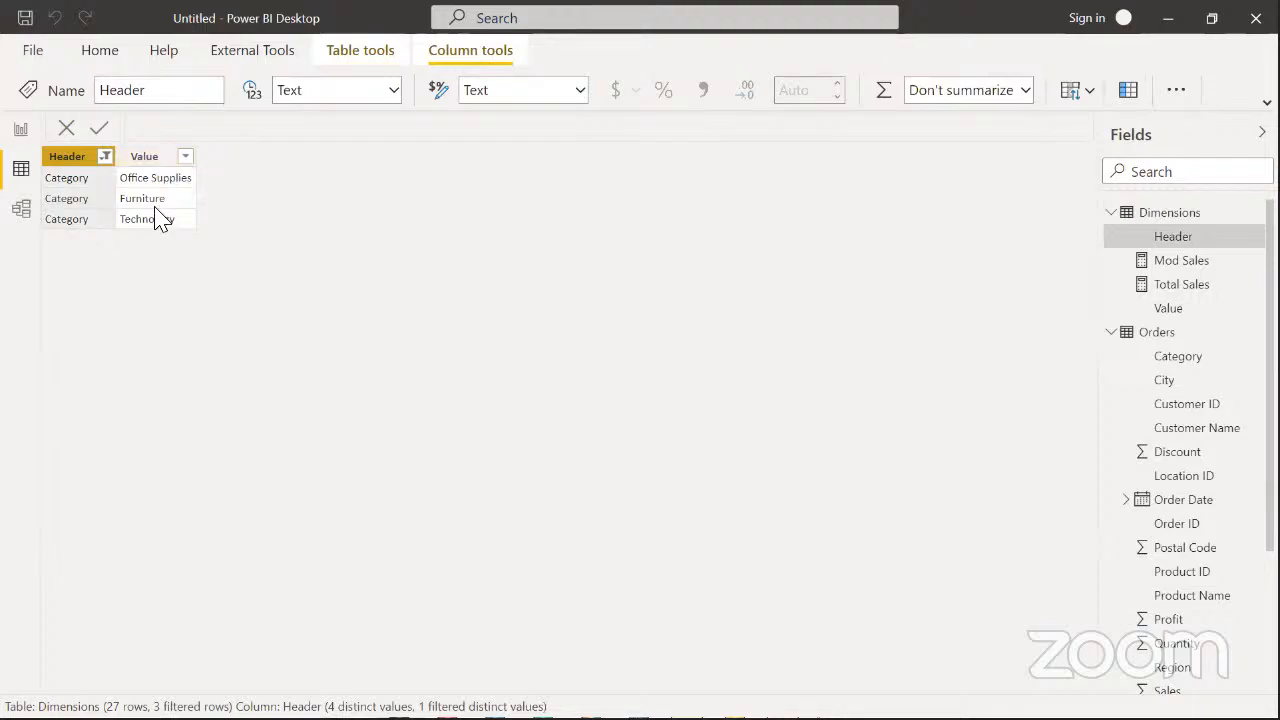
pyautogui.click(155, 163)
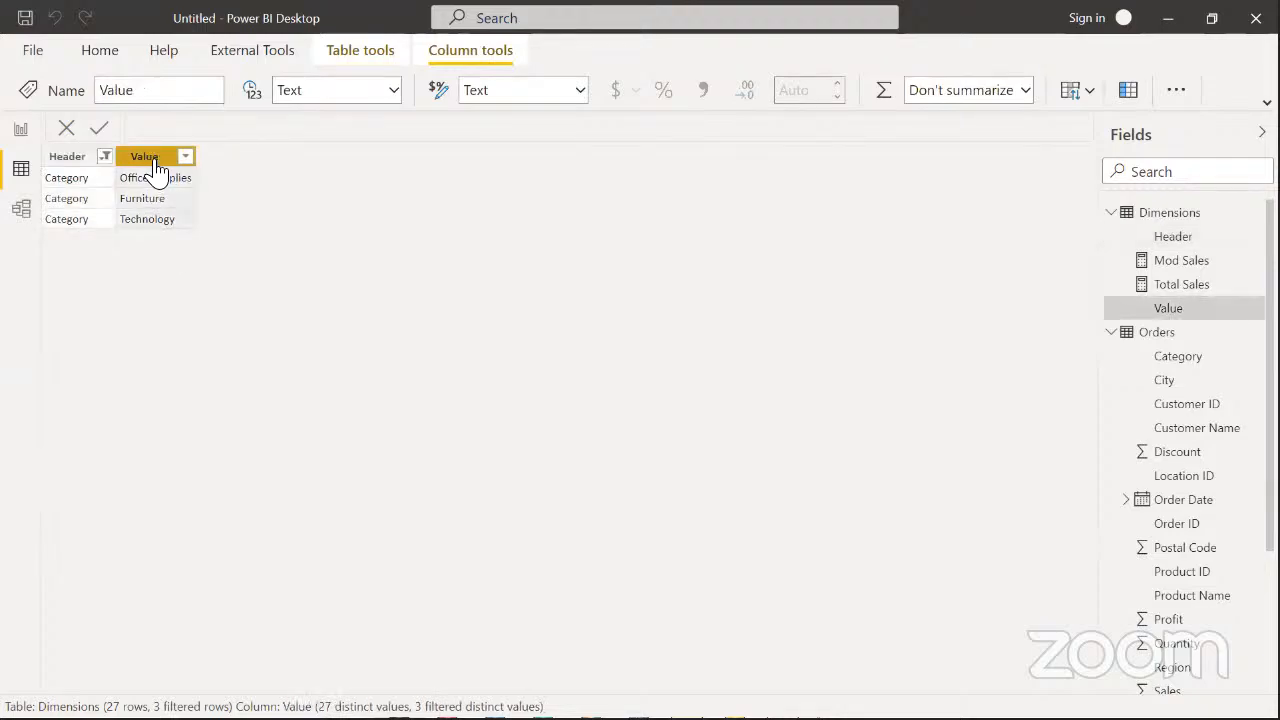
pyautogui.click(1160, 334)
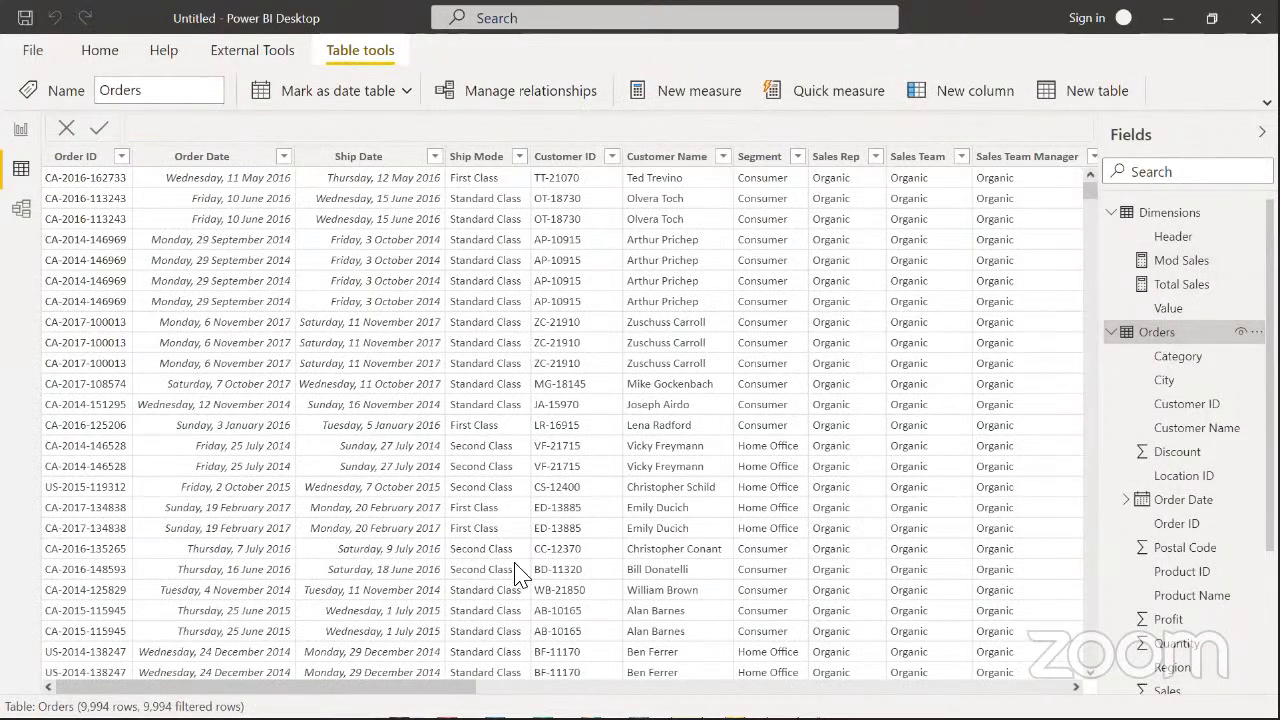
pyautogui.hscroll(2, 690, 686)
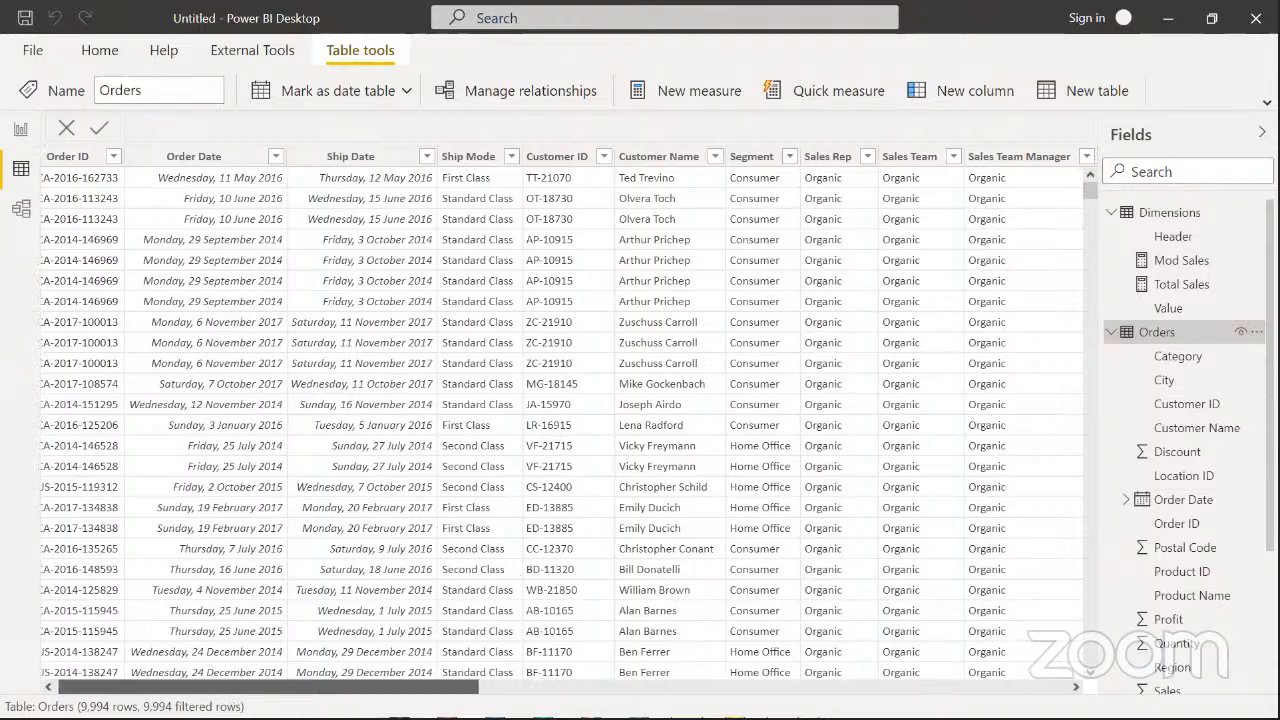
pyautogui.hscroll(10, 908, 677)
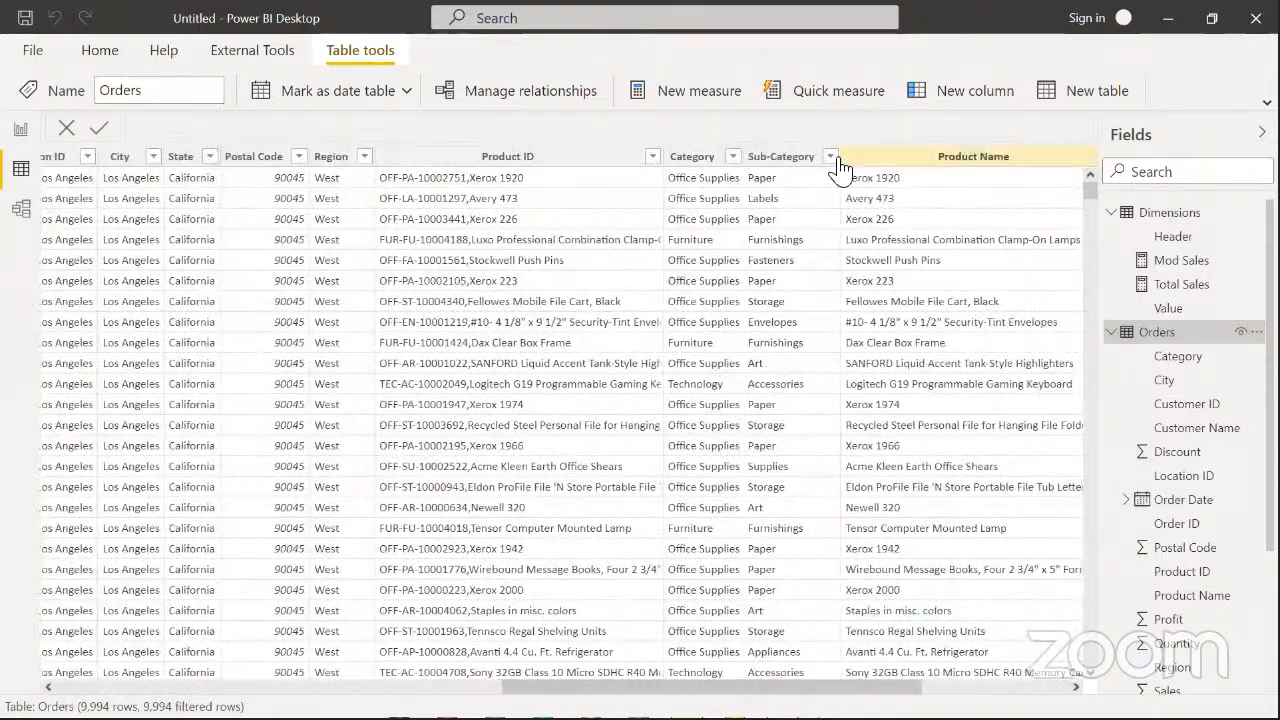
pyautogui.click(712, 157)
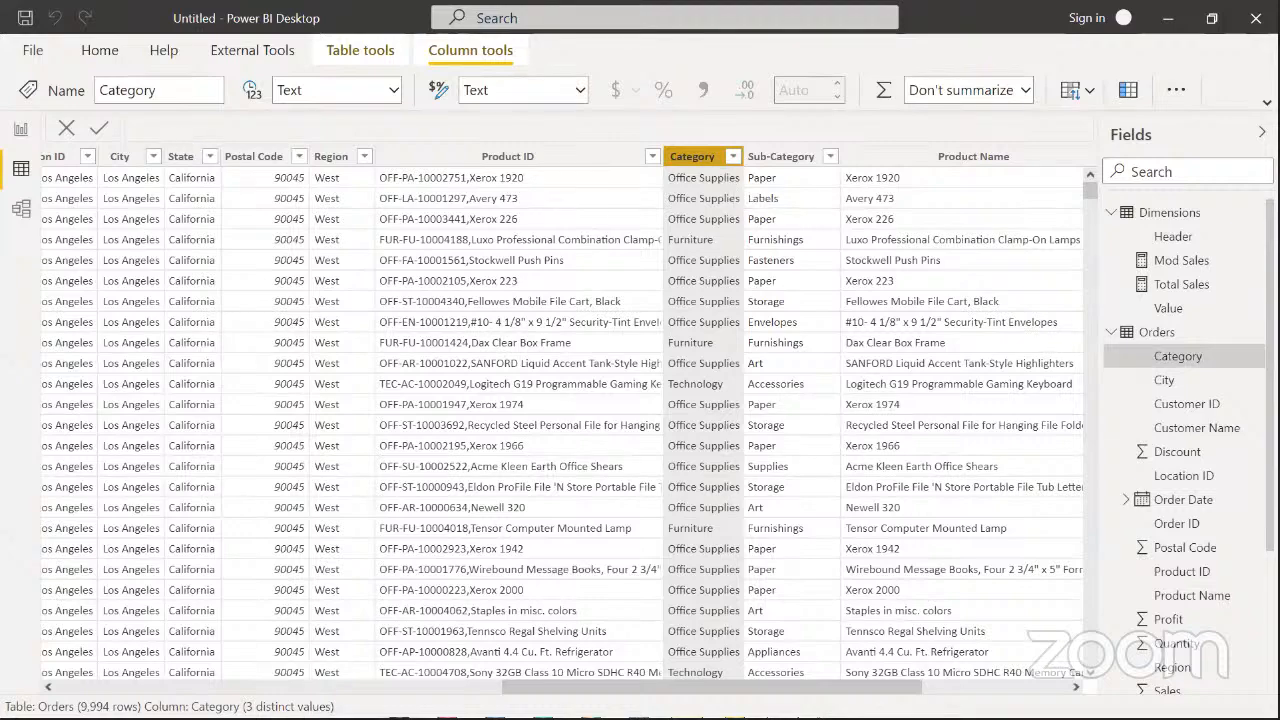
# Back on the report page, review the four TREATAS map variables and the SelectedHeader variable in the Mod Sales formula
pyautogui.click(20, 128)
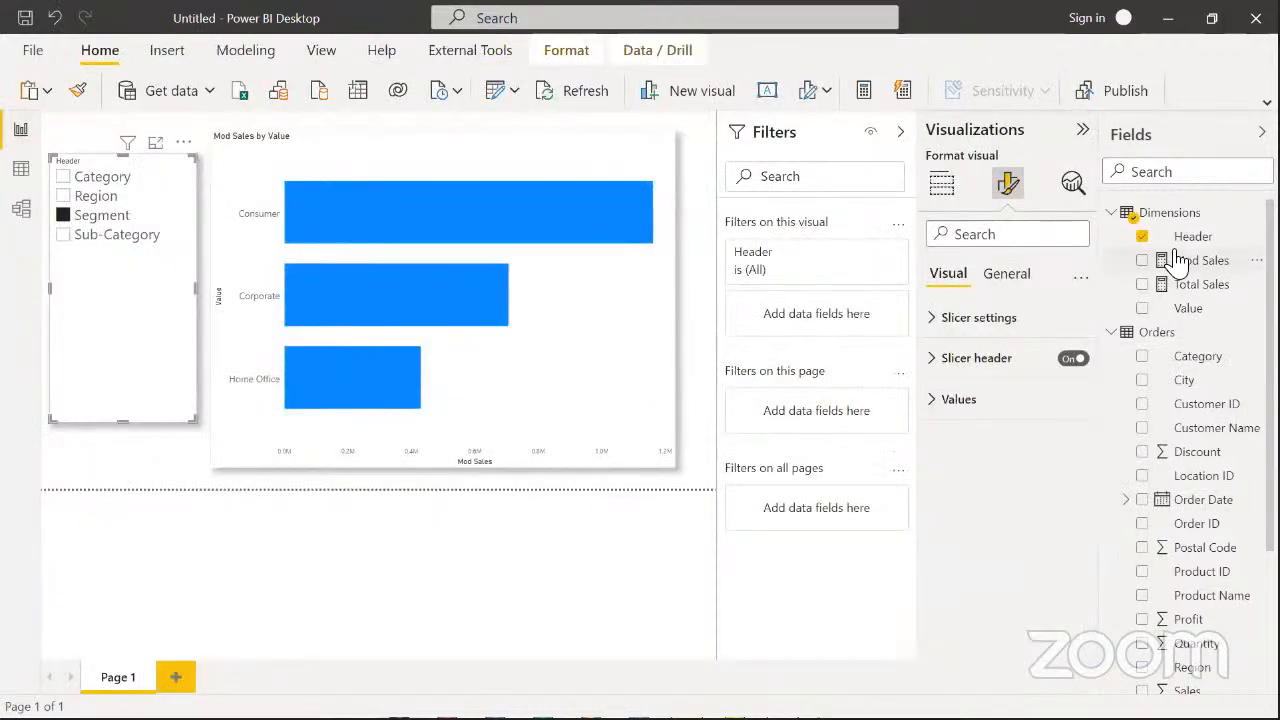
pyautogui.click(1125, 260)
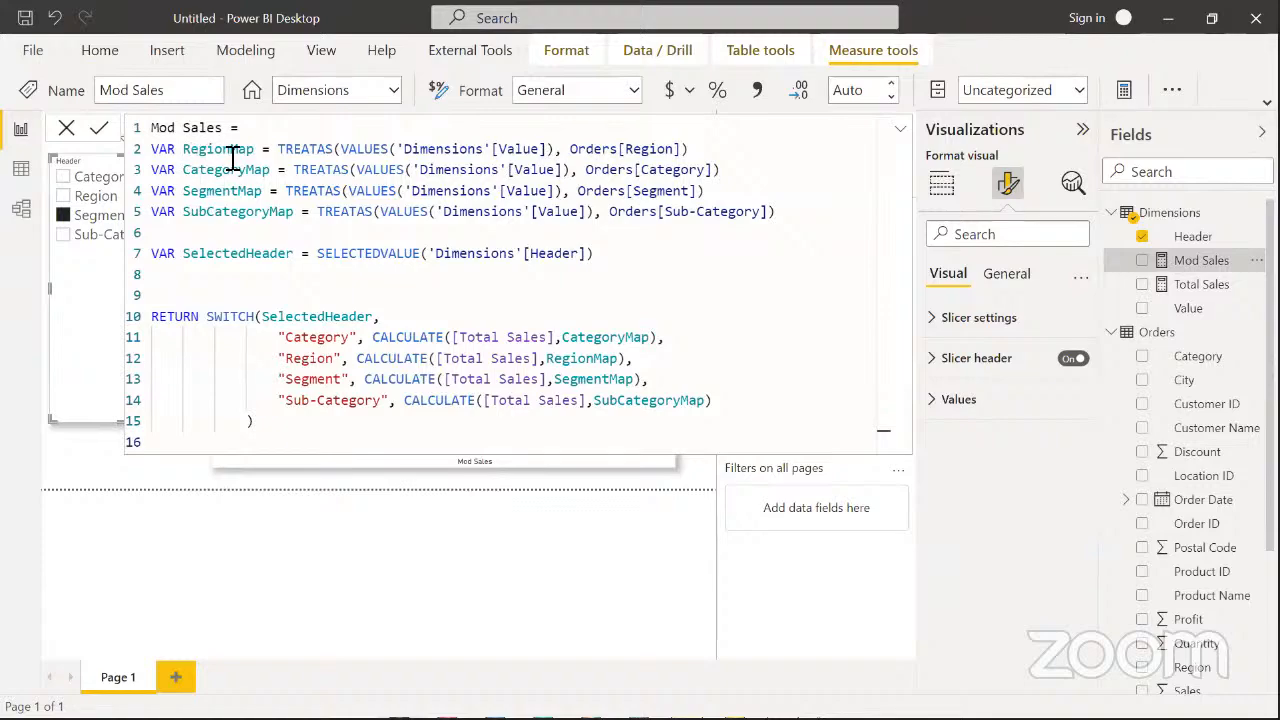
pyautogui.moveTo(280, 148); pyautogui.dragTo(690, 148)
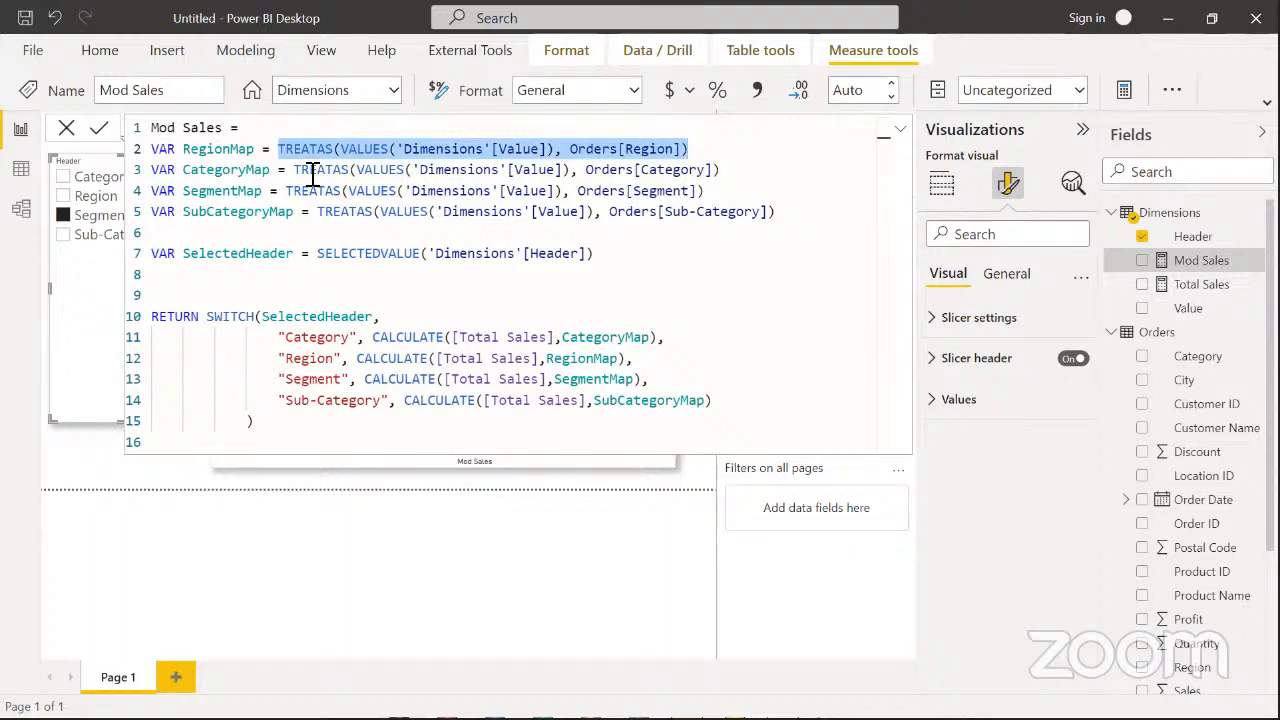
pyautogui.moveTo(294, 170); pyautogui.dragTo(680, 189)
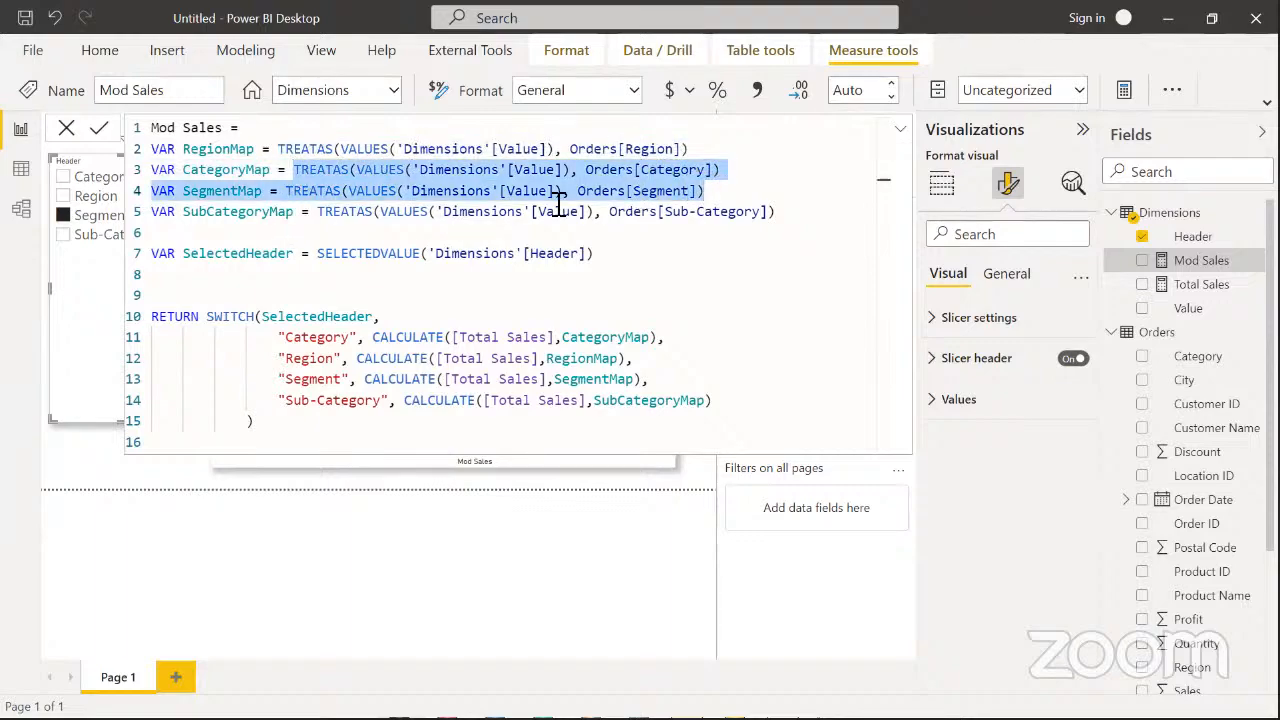
pyautogui.moveTo(318, 211); pyautogui.dragTo(778, 220)
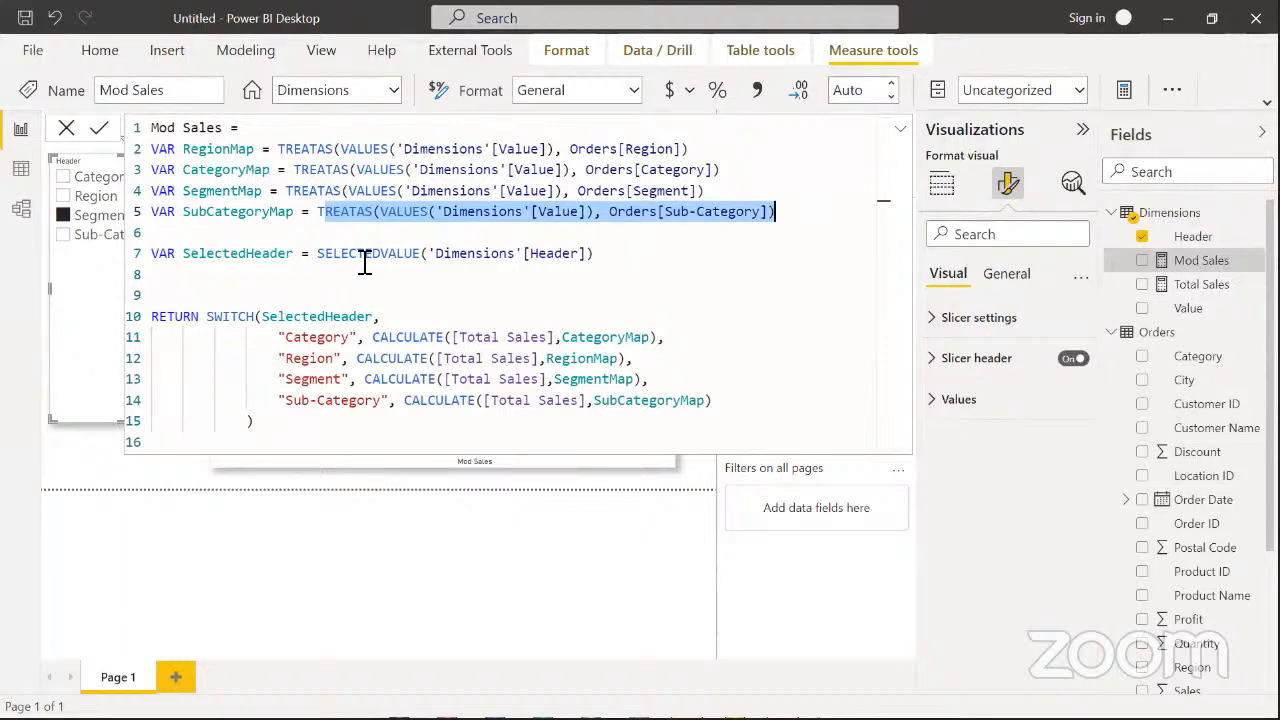
pyautogui.moveTo(318, 253); pyautogui.dragTo(617, 253)
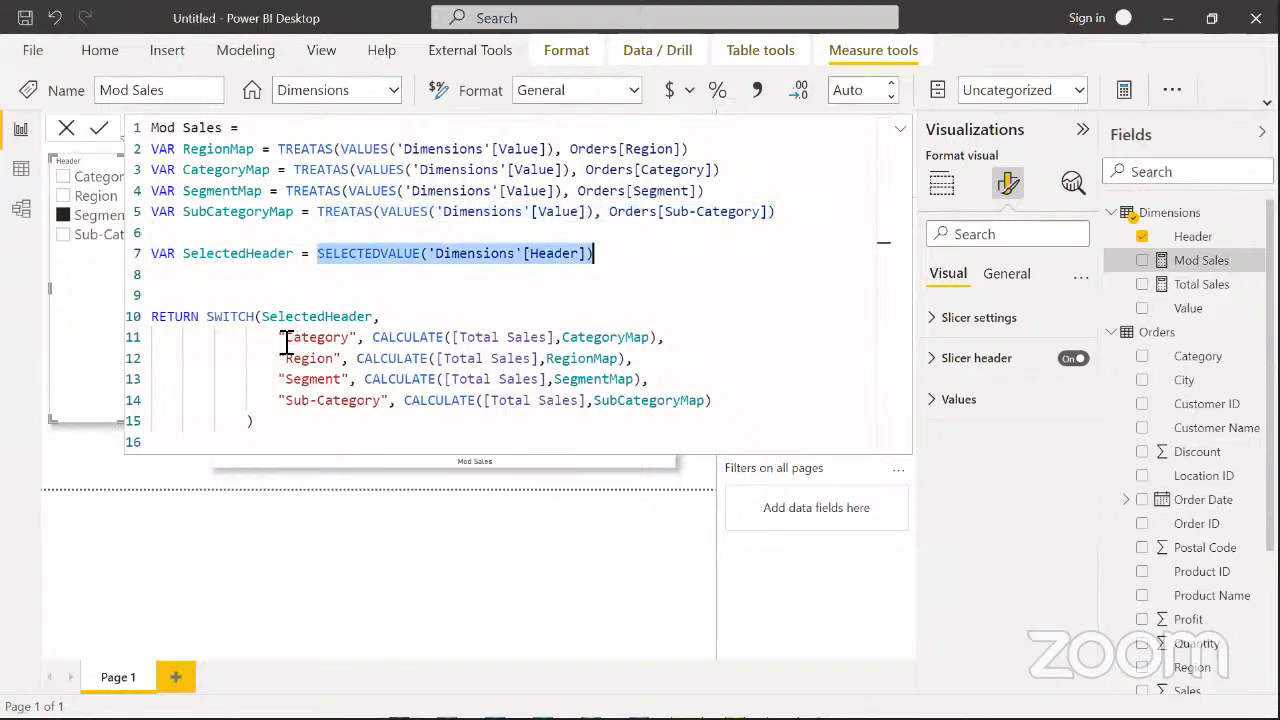
# Review the SWITCH branches of the Mod Sales formula with their CALCULATE expressions, and collapse the formula
pyautogui.moveTo(280, 340); pyautogui.dragTo(656, 342)
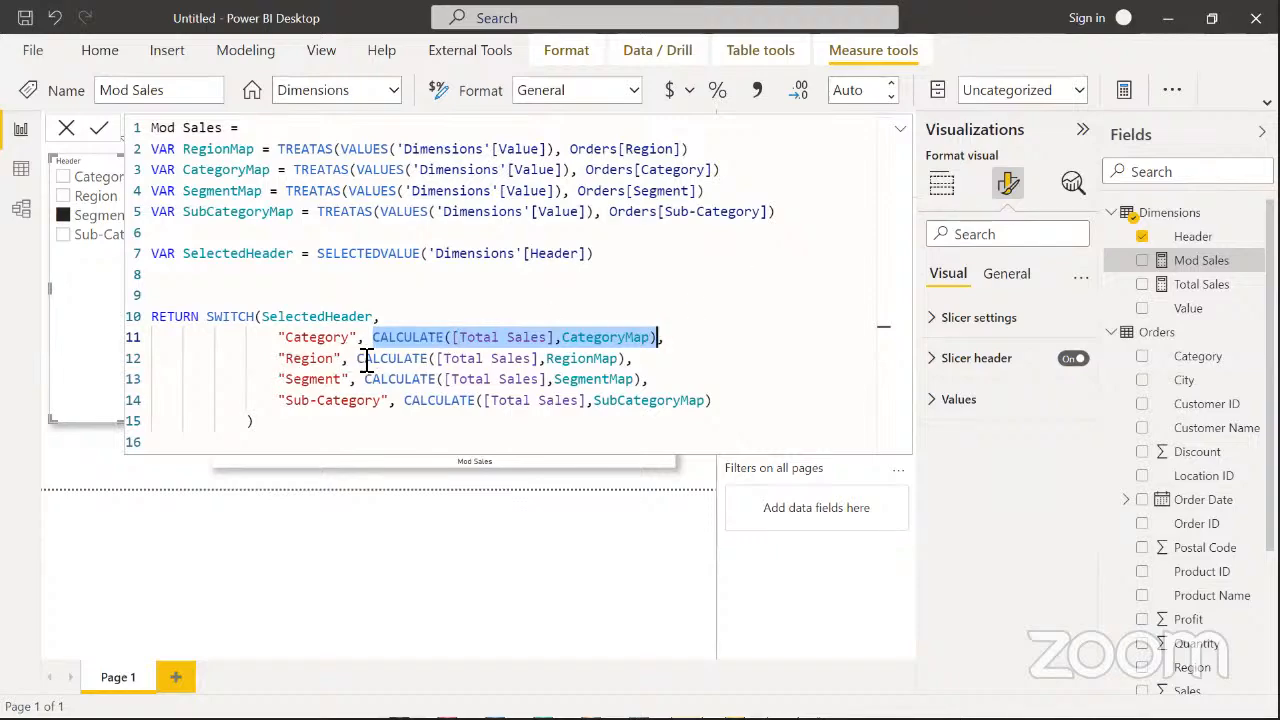
pyautogui.moveTo(356, 358); pyautogui.dragTo(630, 358)
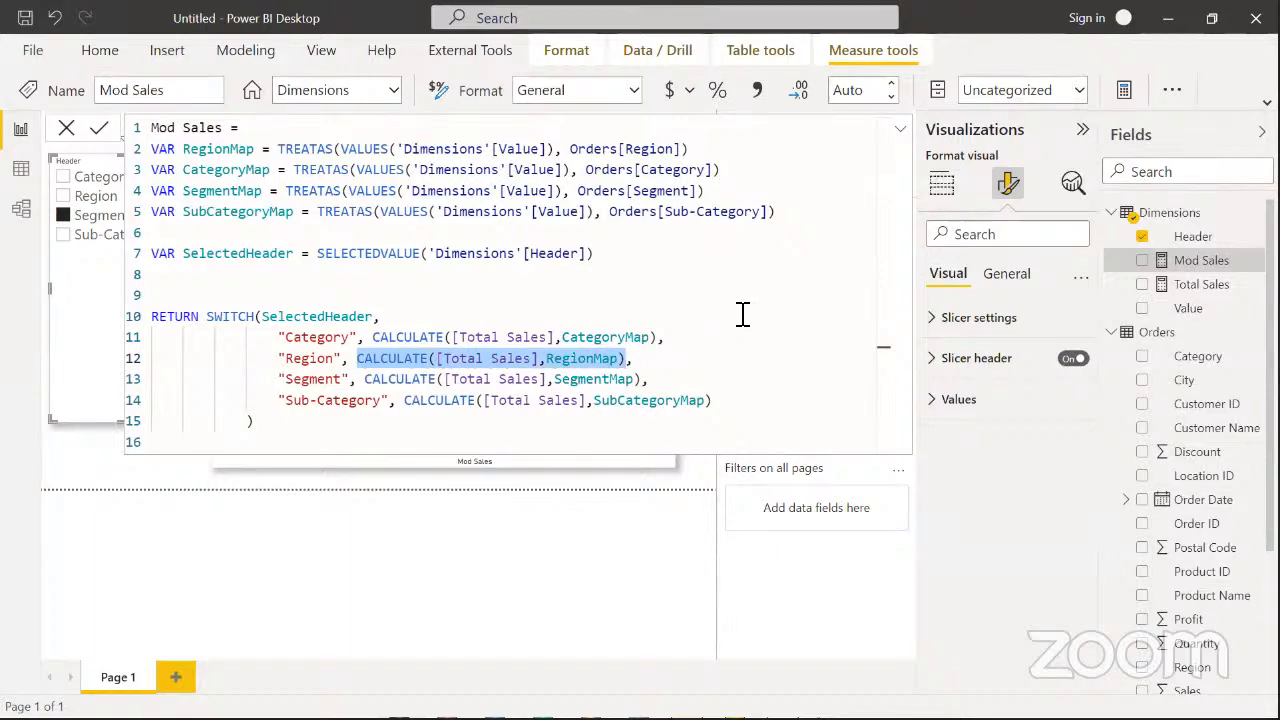
pyautogui.click(733, 410)
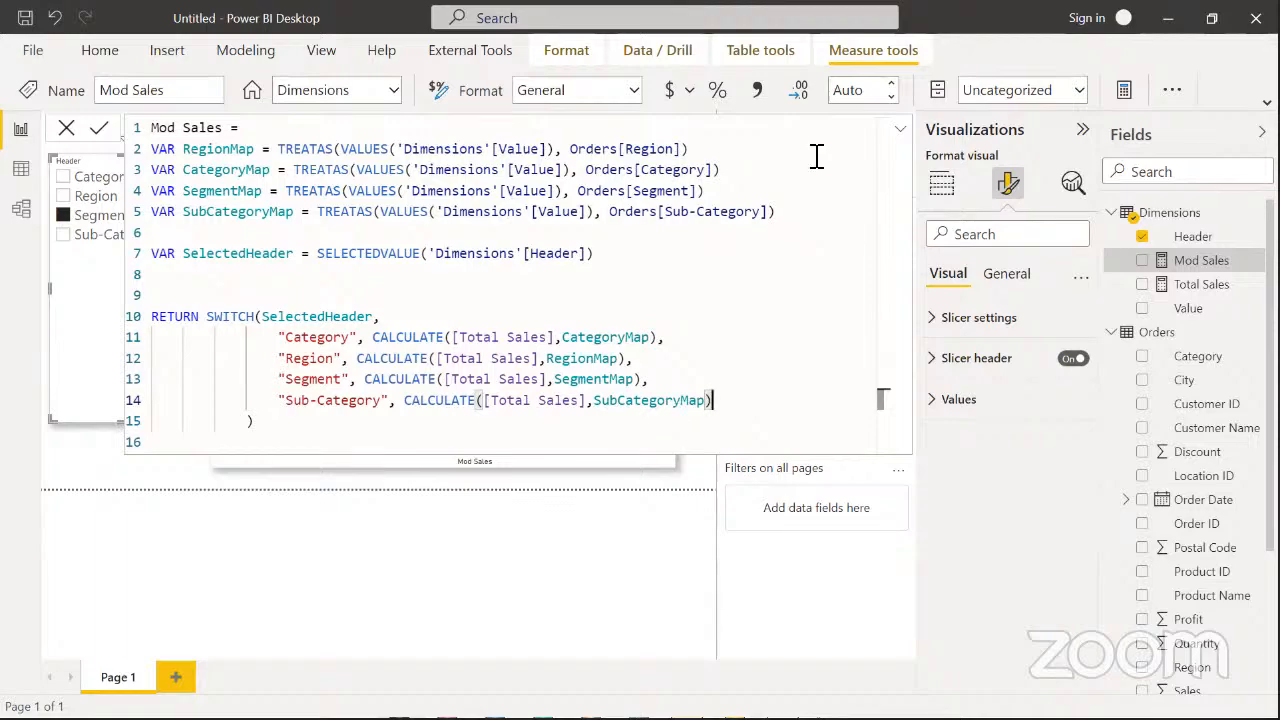
pyautogui.click(901, 129)
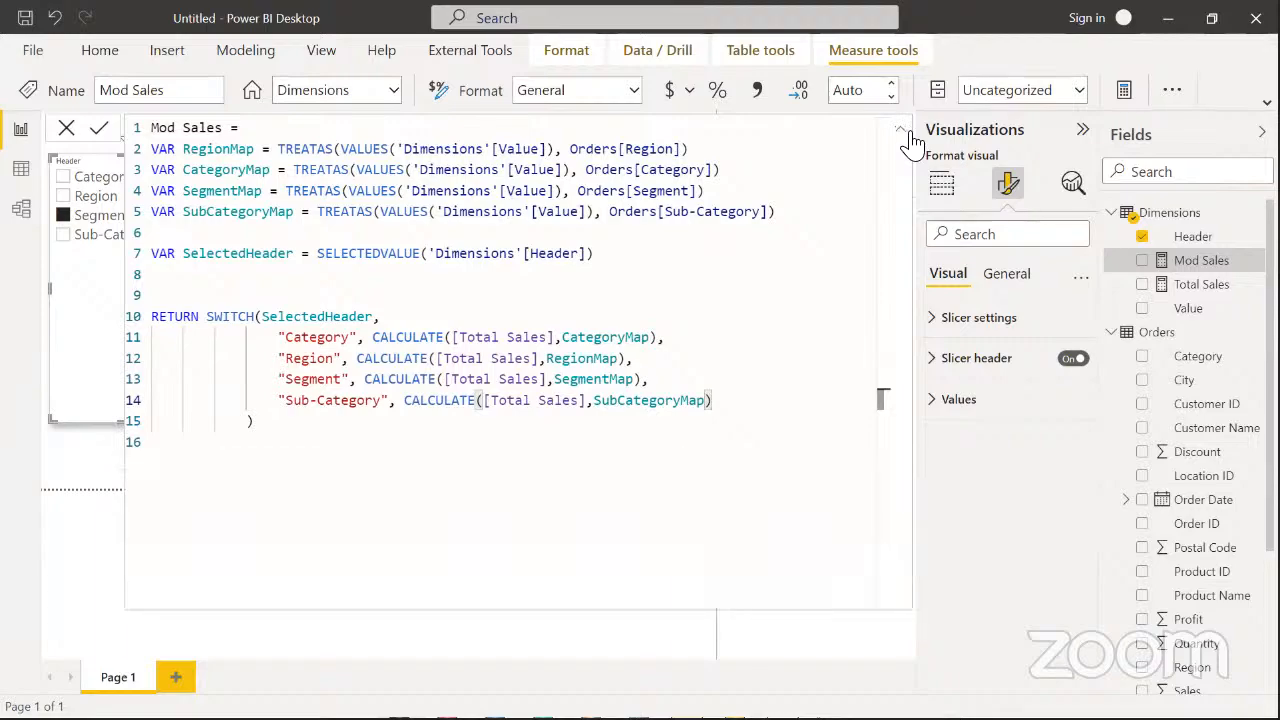
pyautogui.click(903, 131)
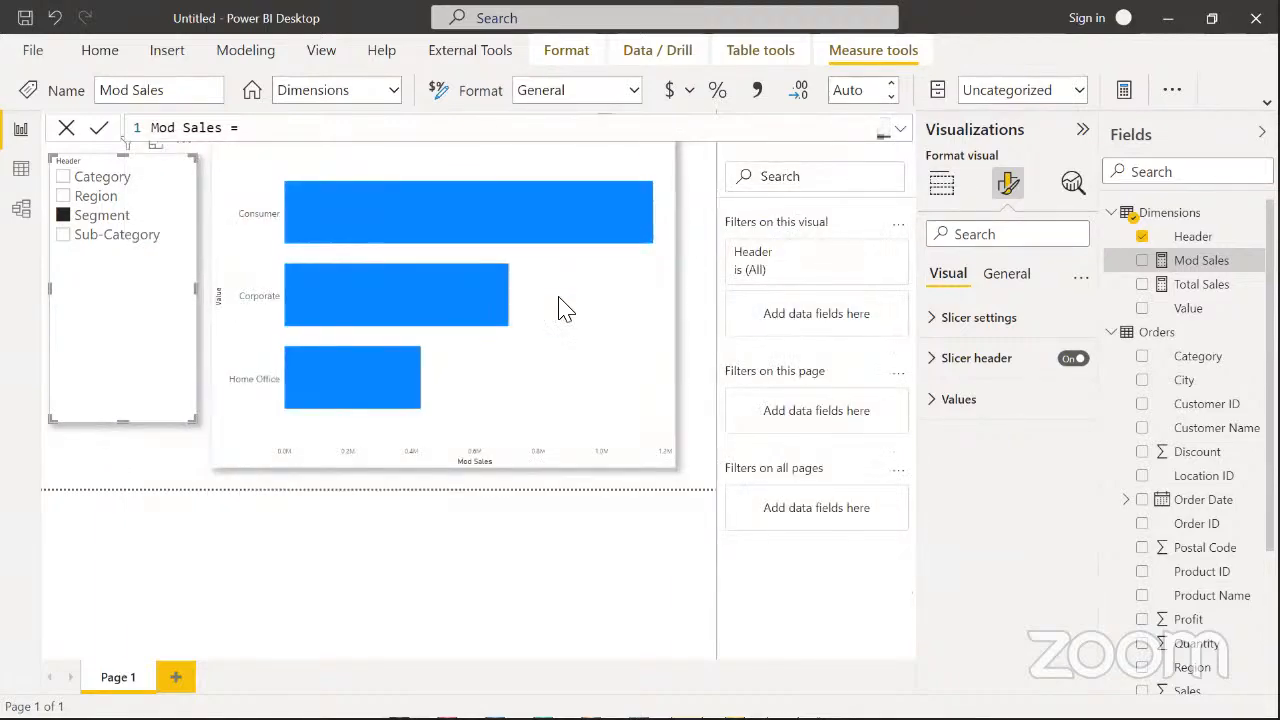
# Shorten the Mod Sales bar chart by lowering its upper edge, and collapse the Filters pane to enlarge the report canvas
pyautogui.moveTo(603, 183)
pyautogui.click(405, 170)
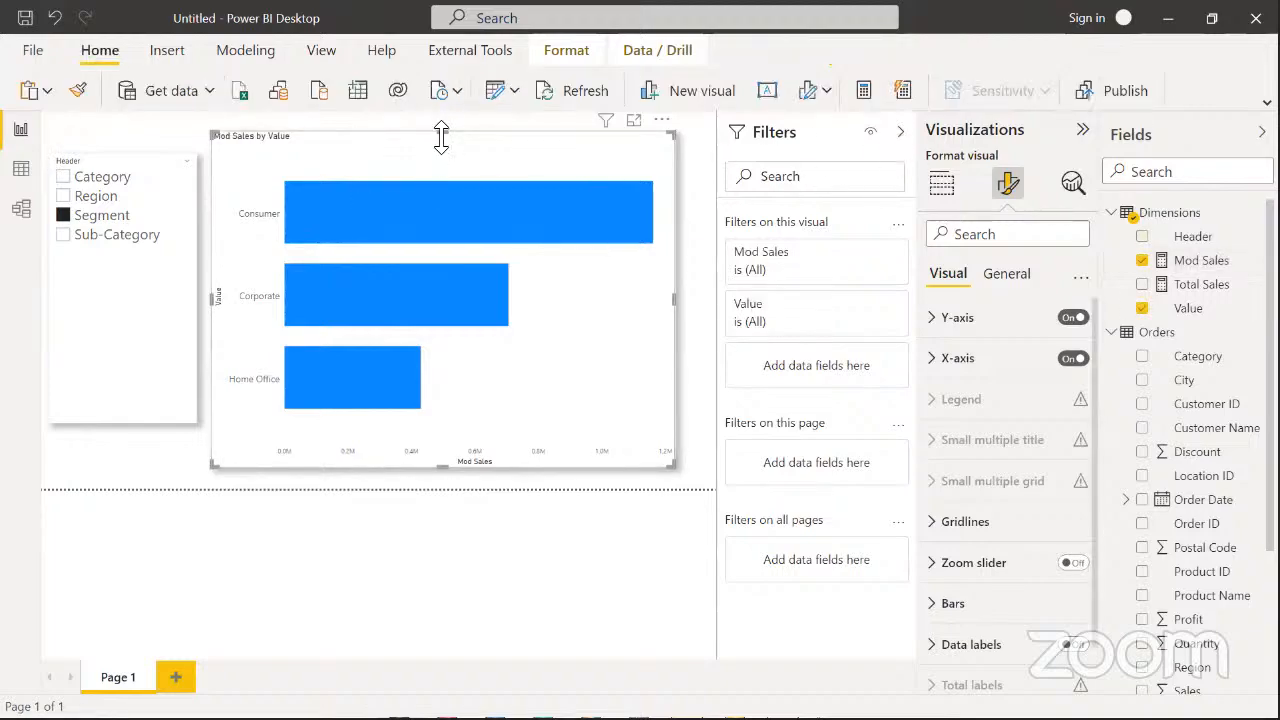
pyautogui.moveTo(441, 137); pyautogui.dragTo(443, 170)
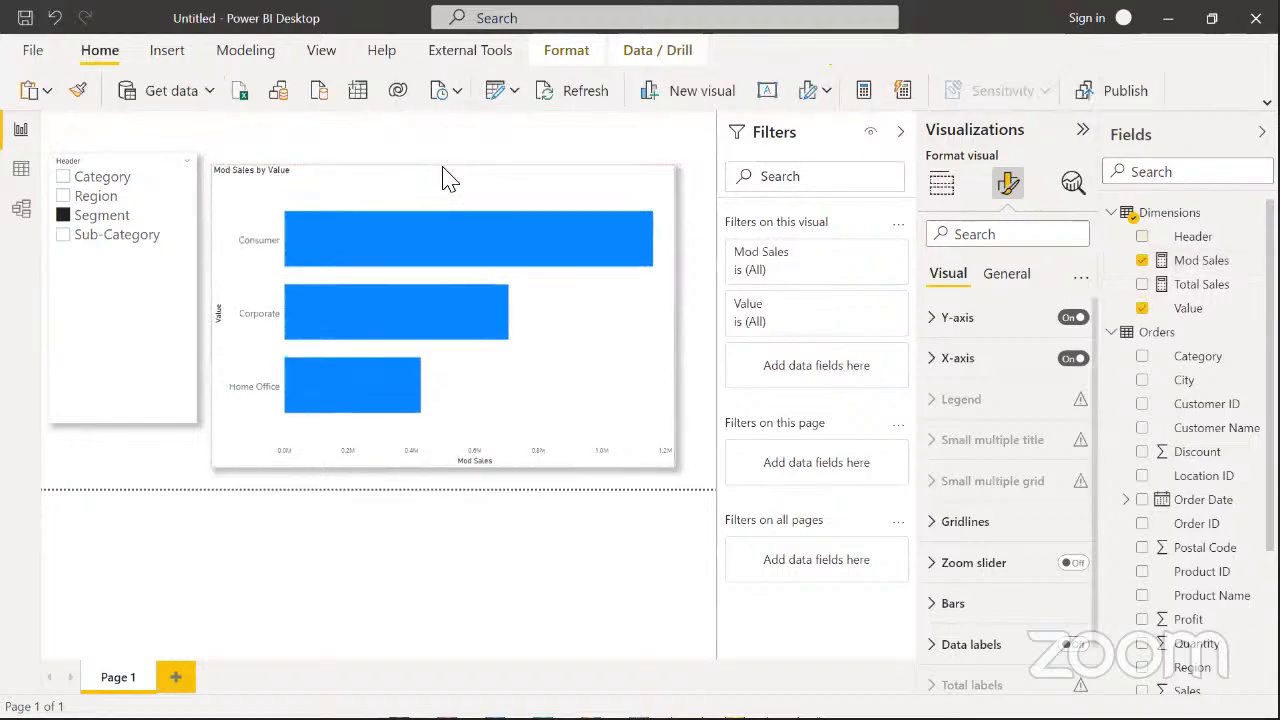
pyautogui.click(901, 132)
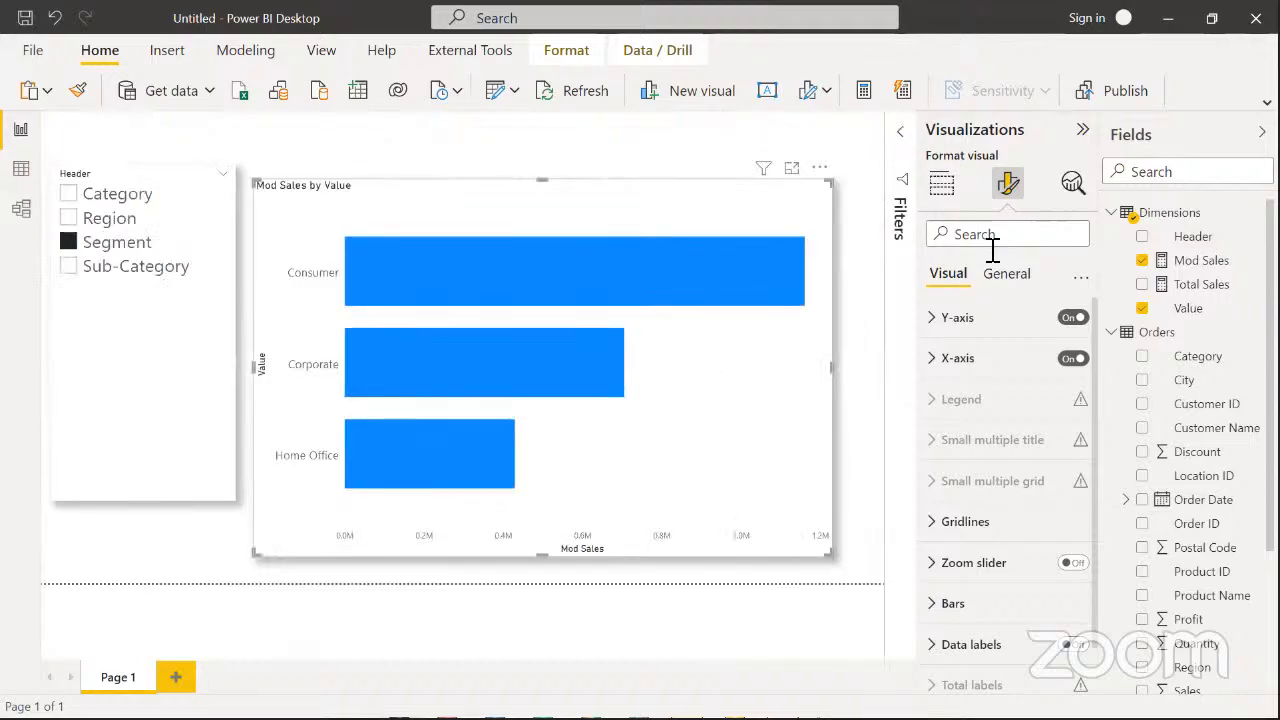
# Examine the formula of the Total Sales measure and the full expanded formula of the Mod Sales measure
pyautogui.click(1200, 287)
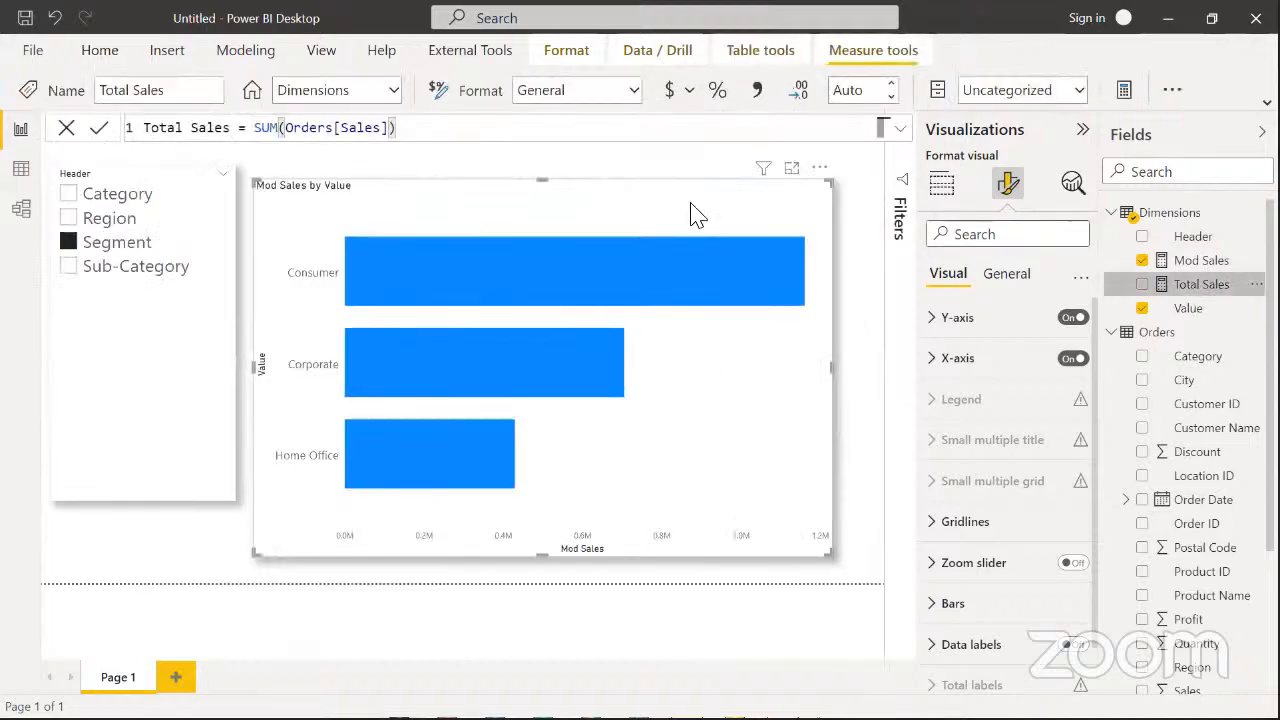
pyautogui.click(1200, 261)
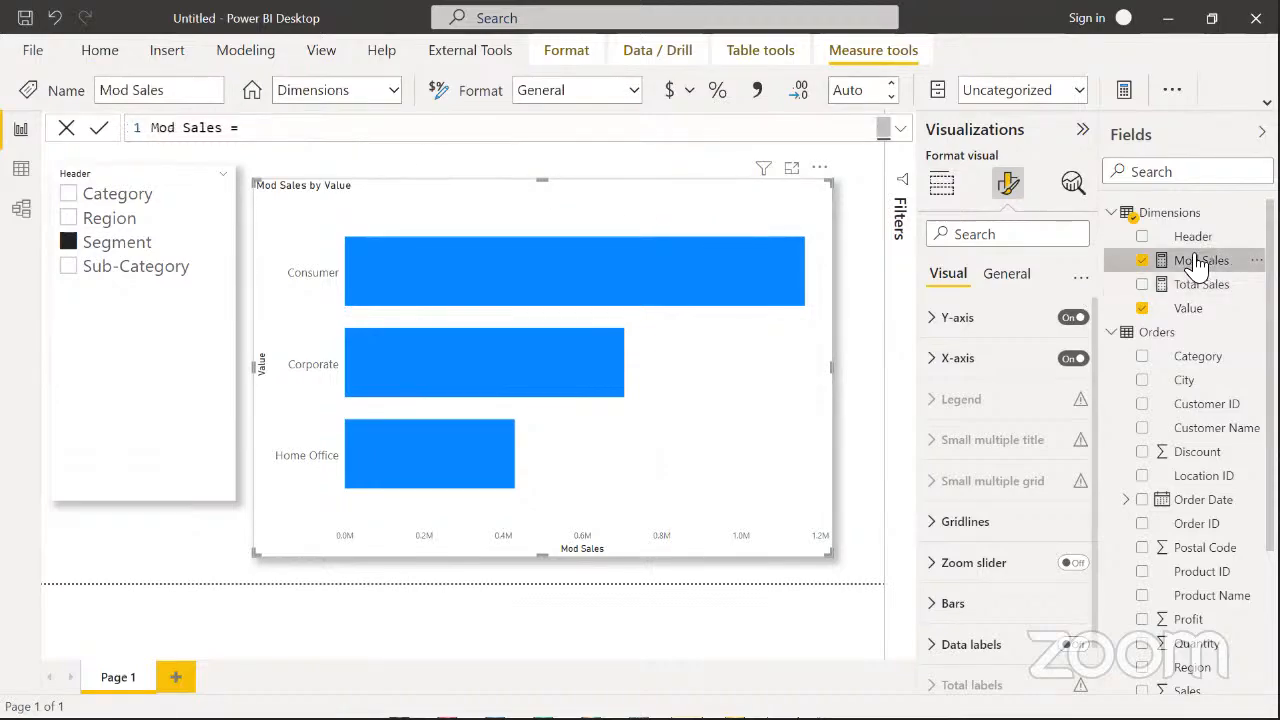
pyautogui.click(899, 130)
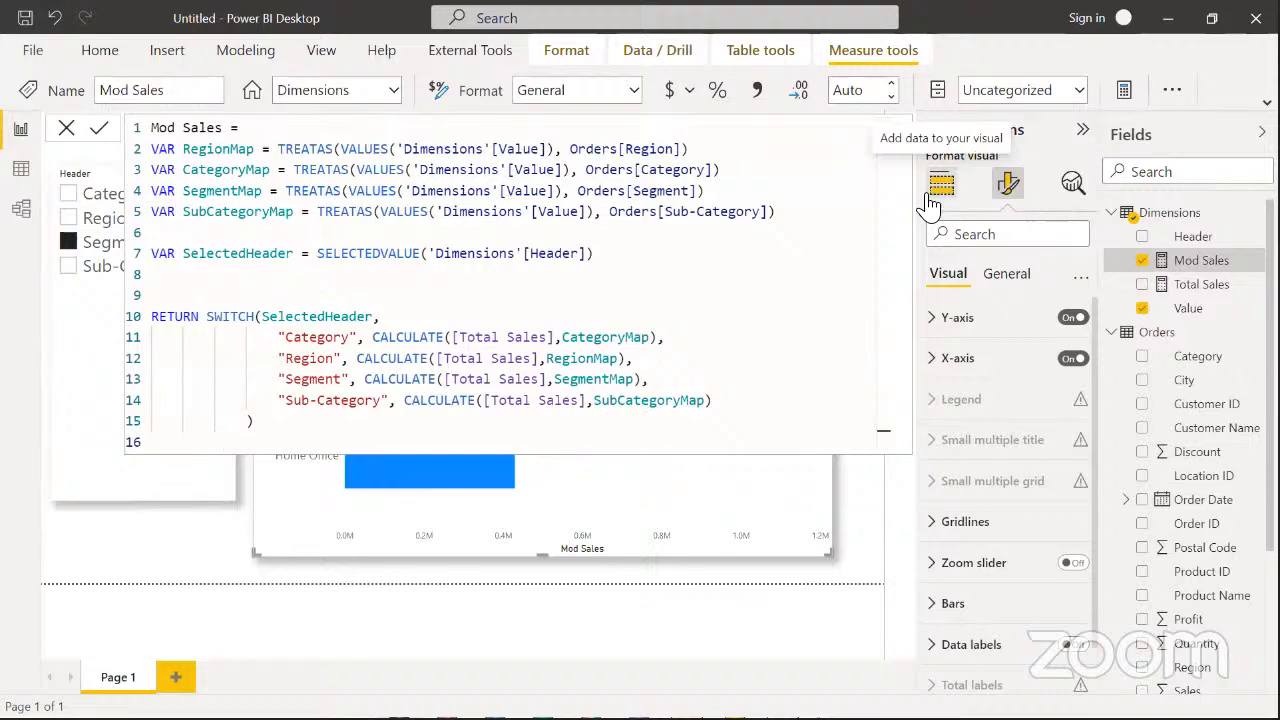
# Create a new measure in the Dimensions table named Transaction Volume and begin its formula with a count function
pyautogui.rightClick(1178, 222)
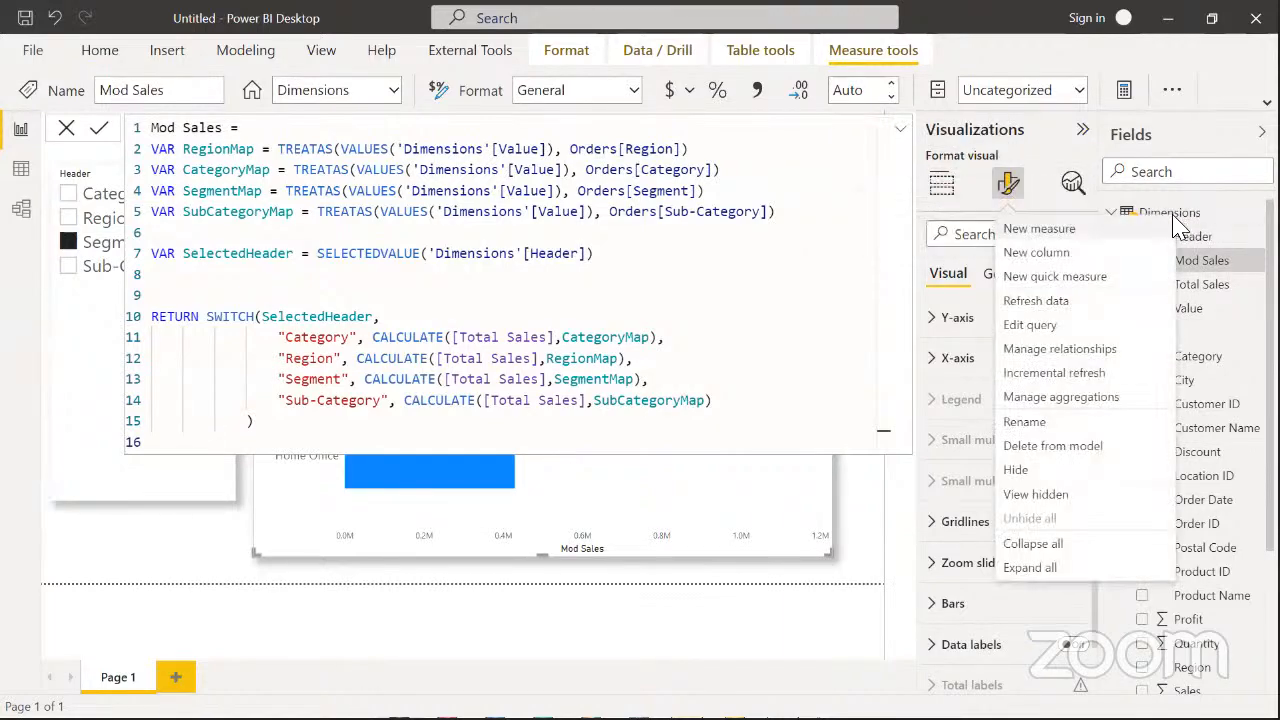
pyautogui.press('Escape')
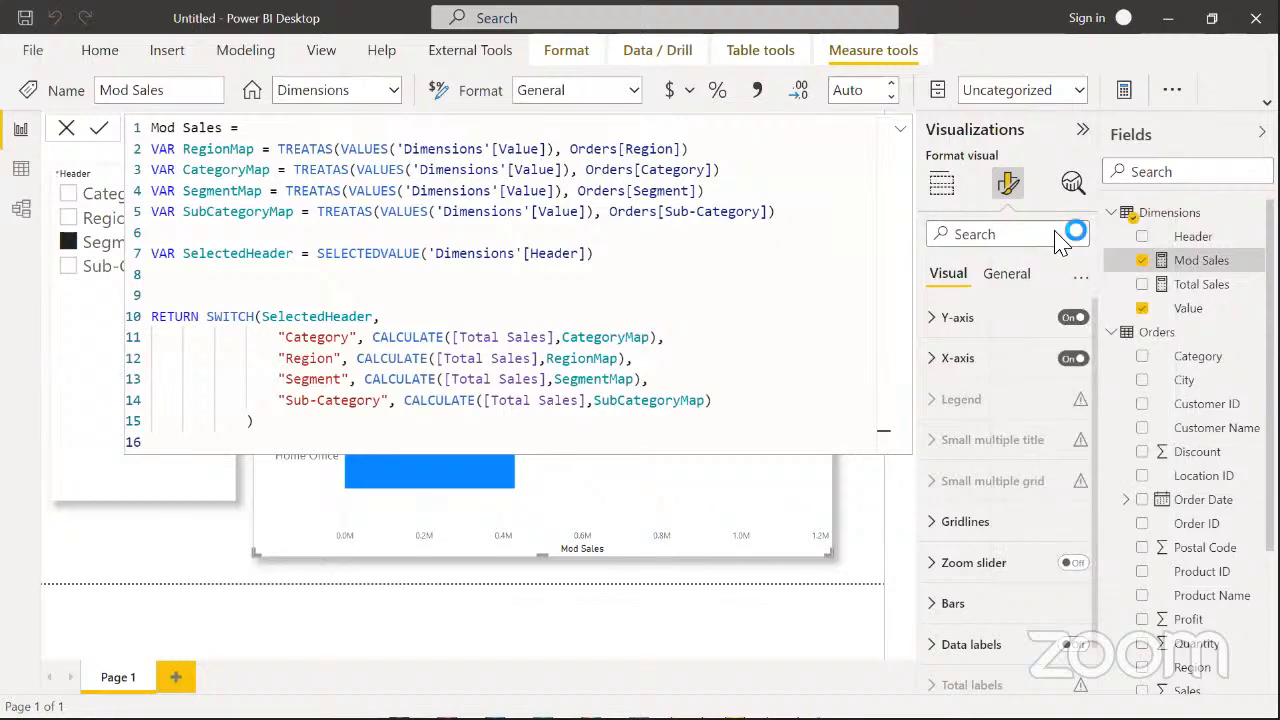
pyautogui.click(206, 134)
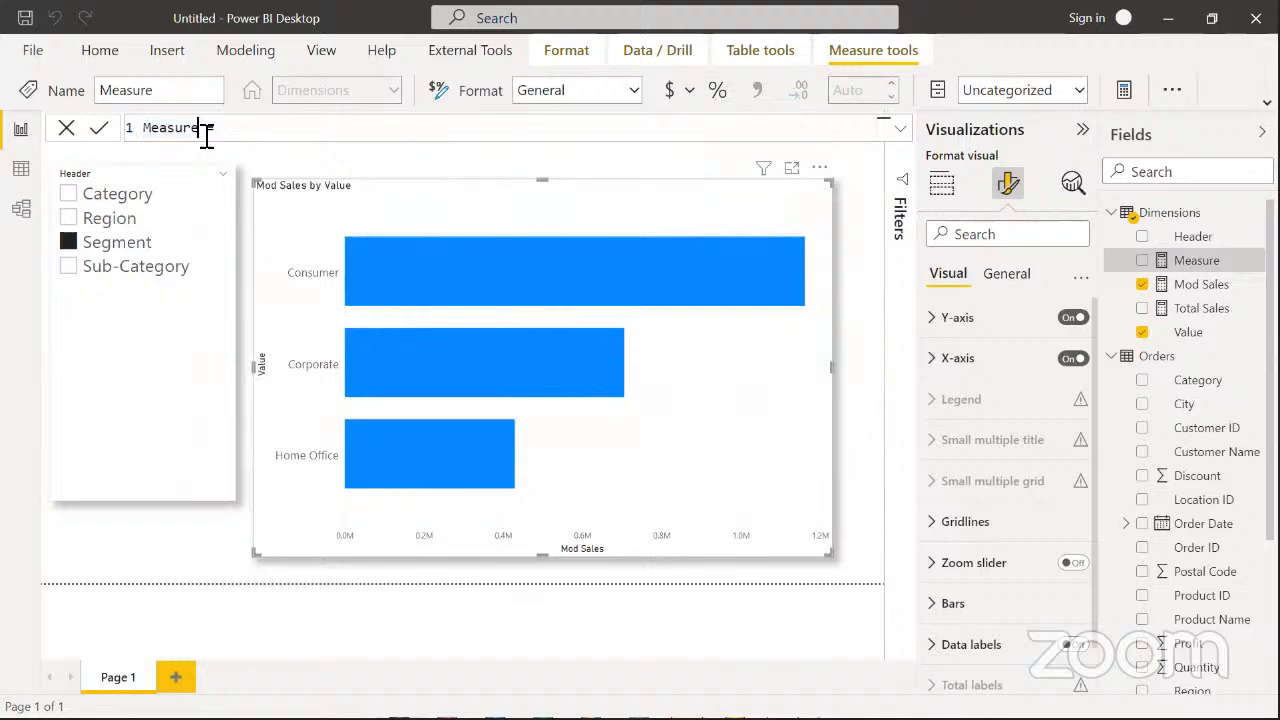
pyautogui.press('BackSpace')
pyautogui.press('BackSpace')
pyautogui.press('BackSpace')
pyautogui.press('BackSpace')
pyautogui.press('BackSpace')
pyautogui.press('BackSpace')
pyautogui.press('BackSpace')
pyautogui.write('Transaction Volume = count')
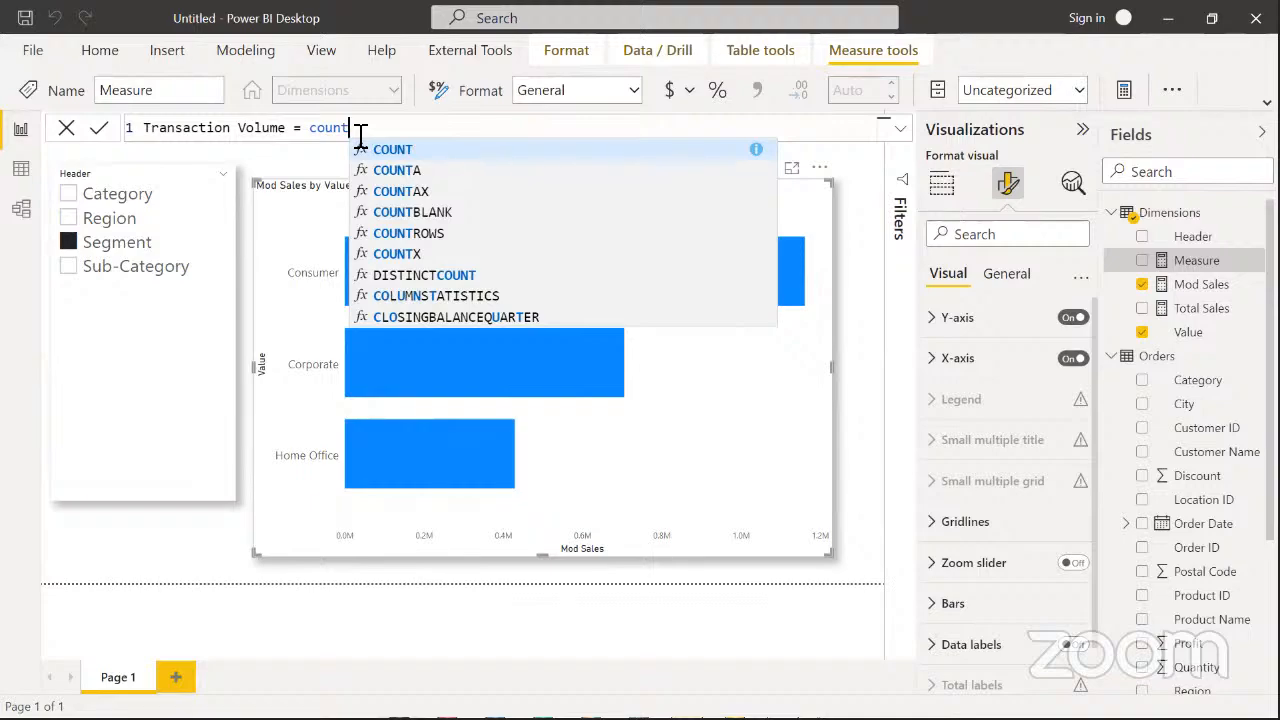
# Complete the Transaction Volume formula as COUNTA(Orders[Order ID]) and commit the measure
pyautogui.press('Down')
pyautogui.press('Tab')
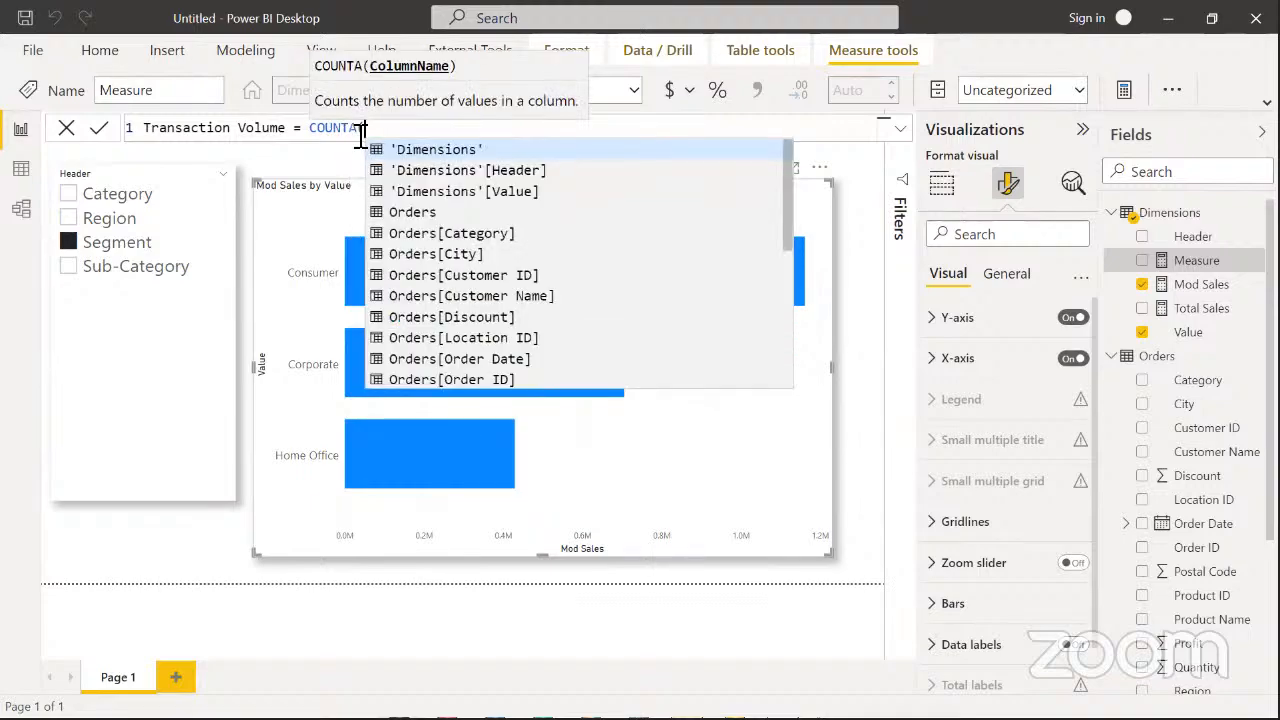
pyautogui.write('order')
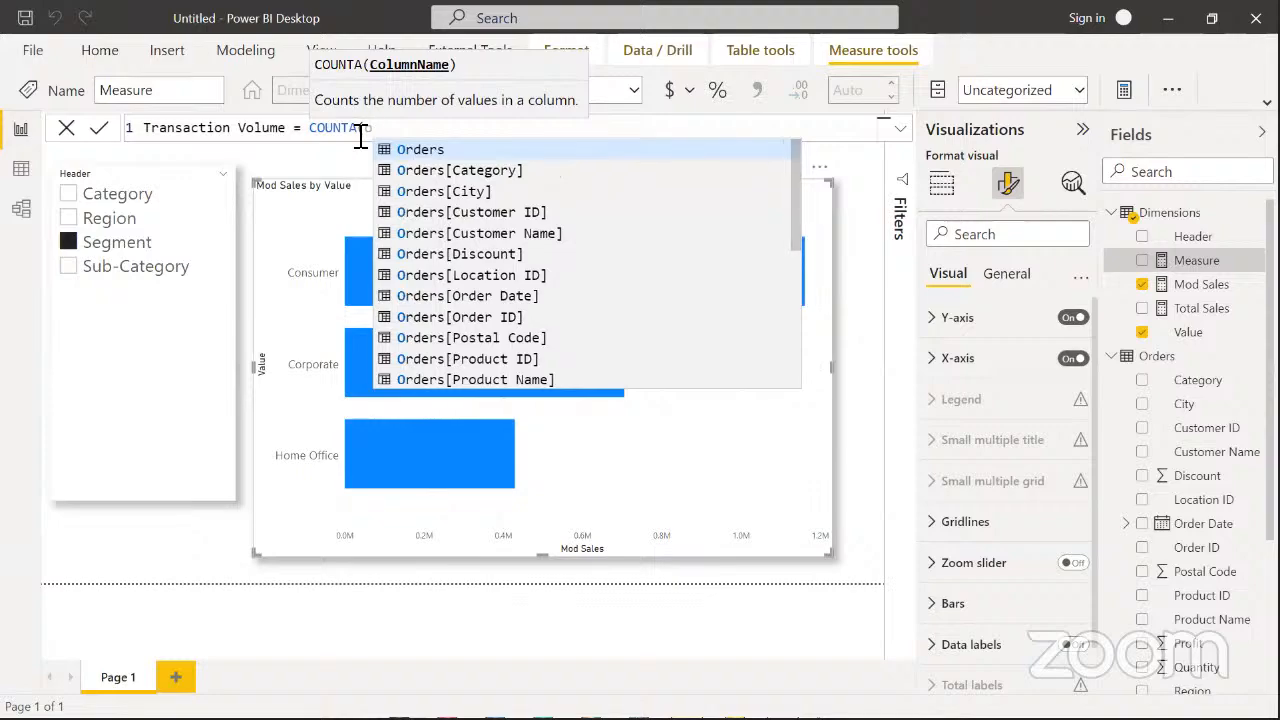
pyautogui.press('Down')
pyautogui.press('Down')
pyautogui.press('Down')
pyautogui.press('Down')
pyautogui.press('Down')
pyautogui.press('Down')
pyautogui.press('Down')
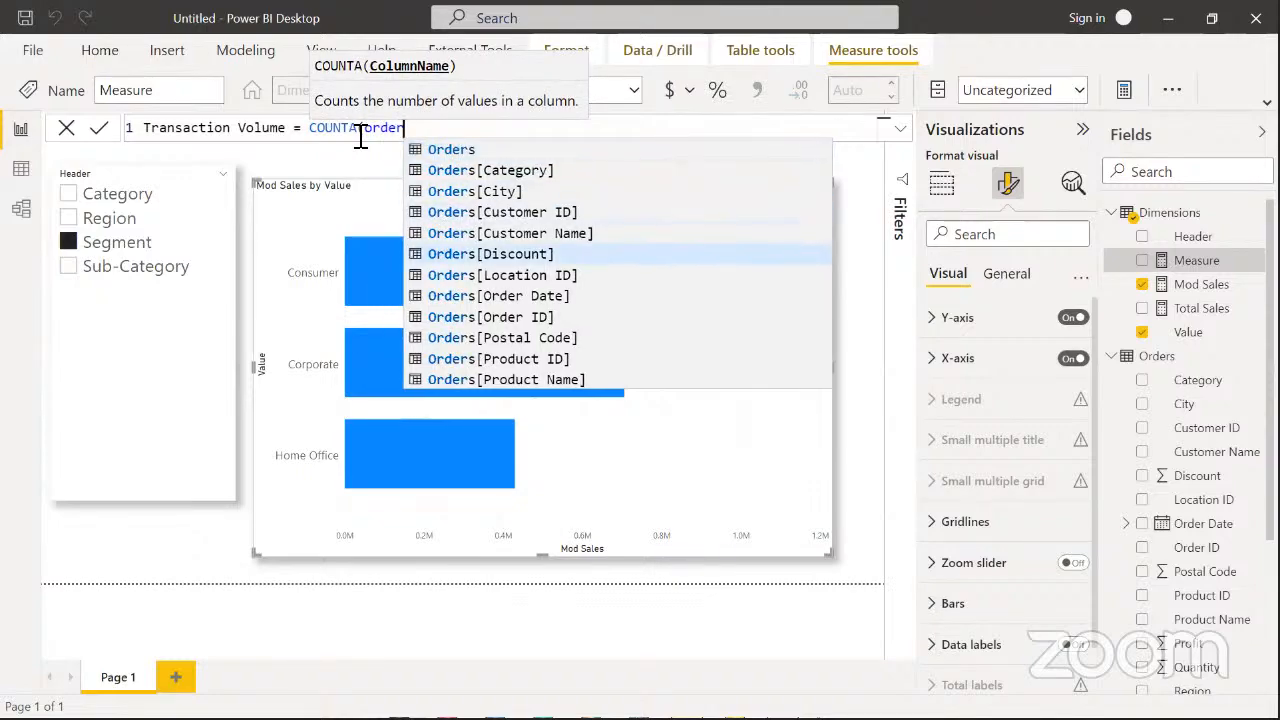
pyautogui.press('Tab')
pyautogui.write(')')
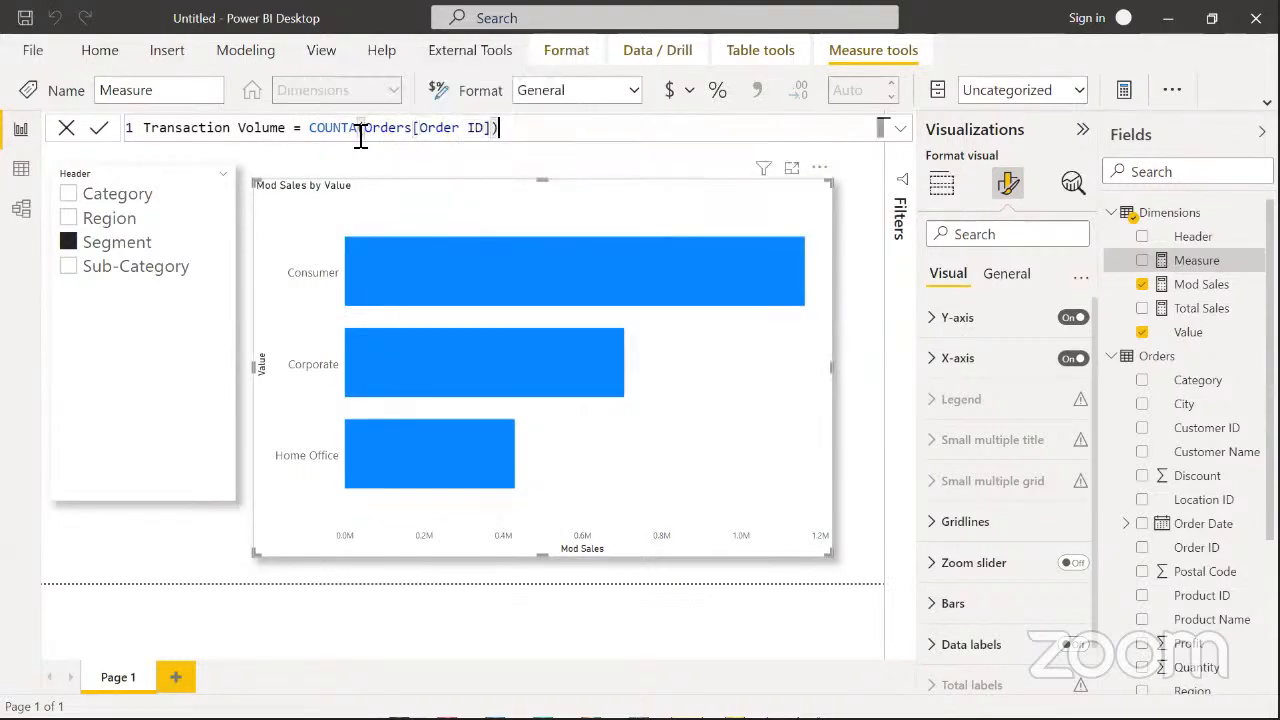
pyautogui.click(110, 128)
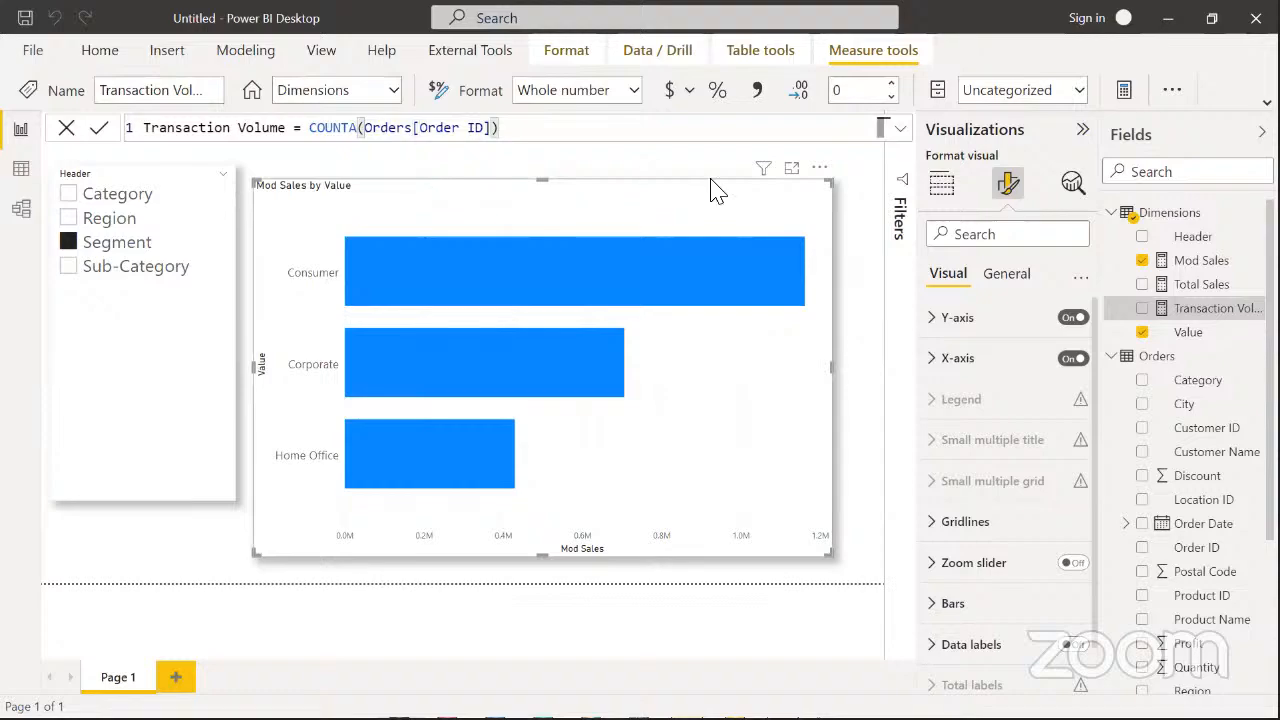
# Replace Mod Sales with the Transaction Volume measure as the values of the bar chart
pyautogui.click(941, 185)
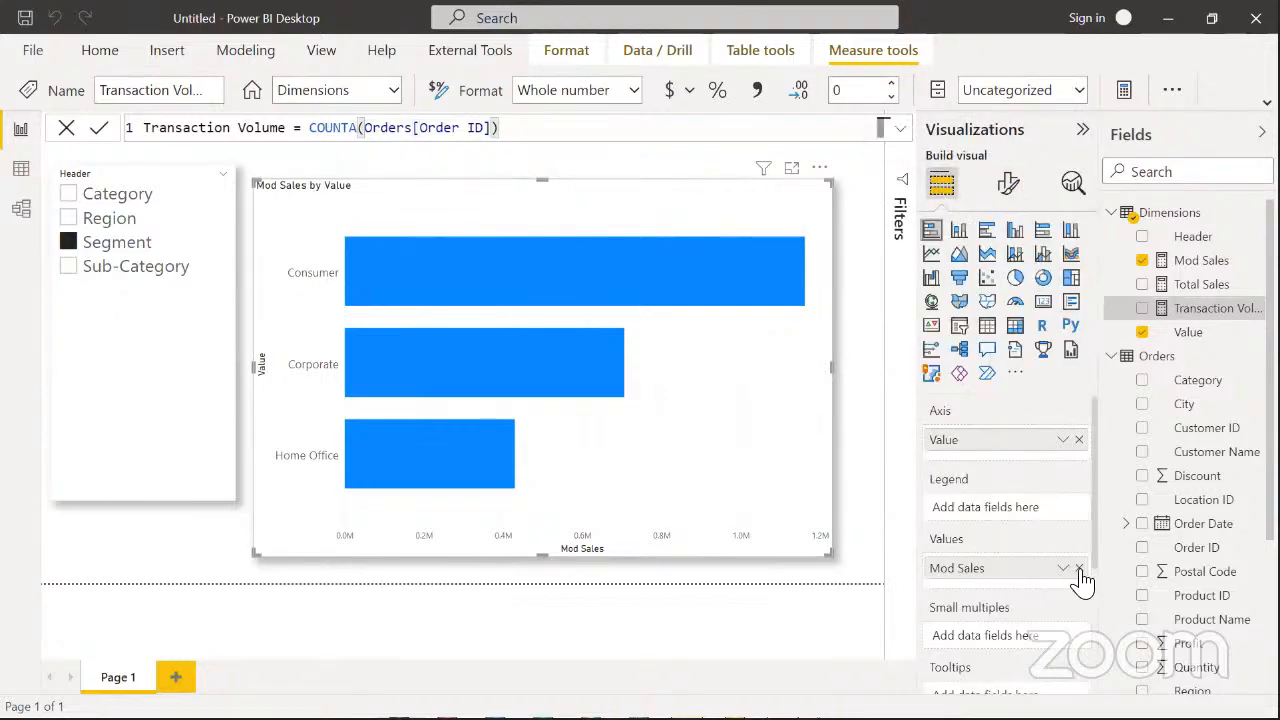
pyautogui.click(1079, 568)
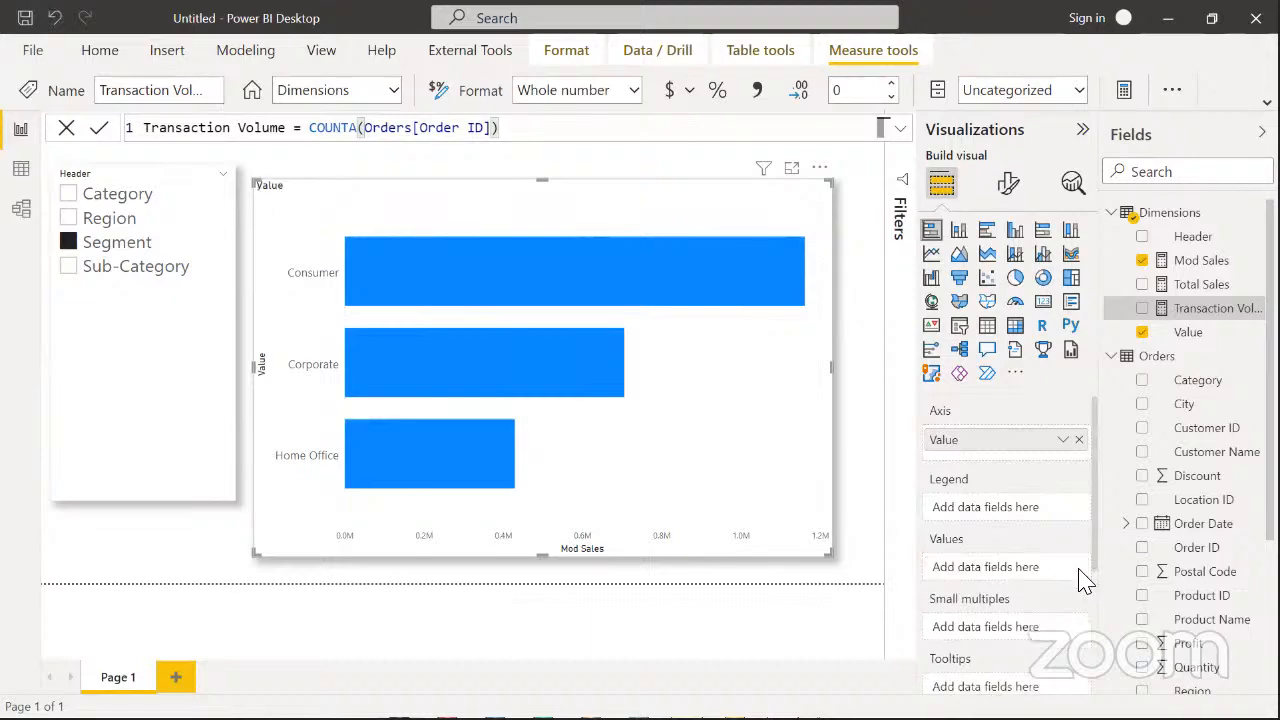
pyautogui.click(1142, 309)
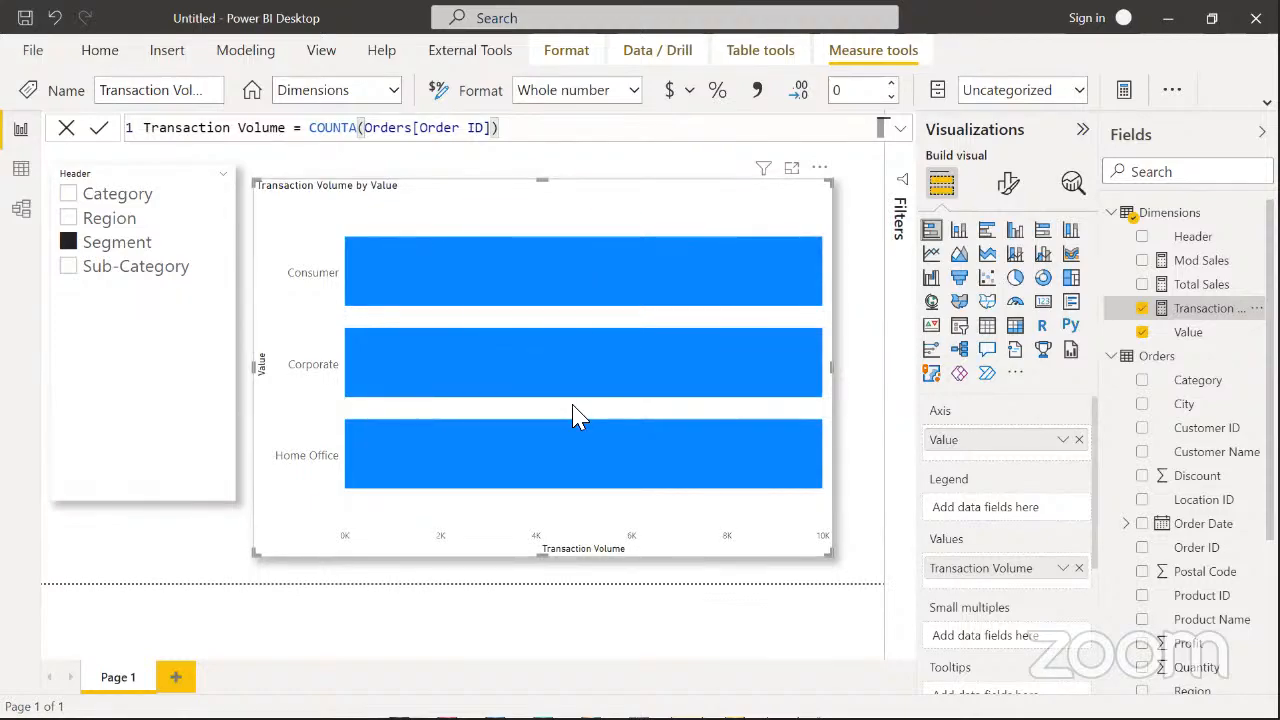
# Copy the entire formula of the Mod Sales measure and create a new measure in the Dimensions table
pyautogui.moveTo(558, 488)
pyautogui.click(1201, 262)
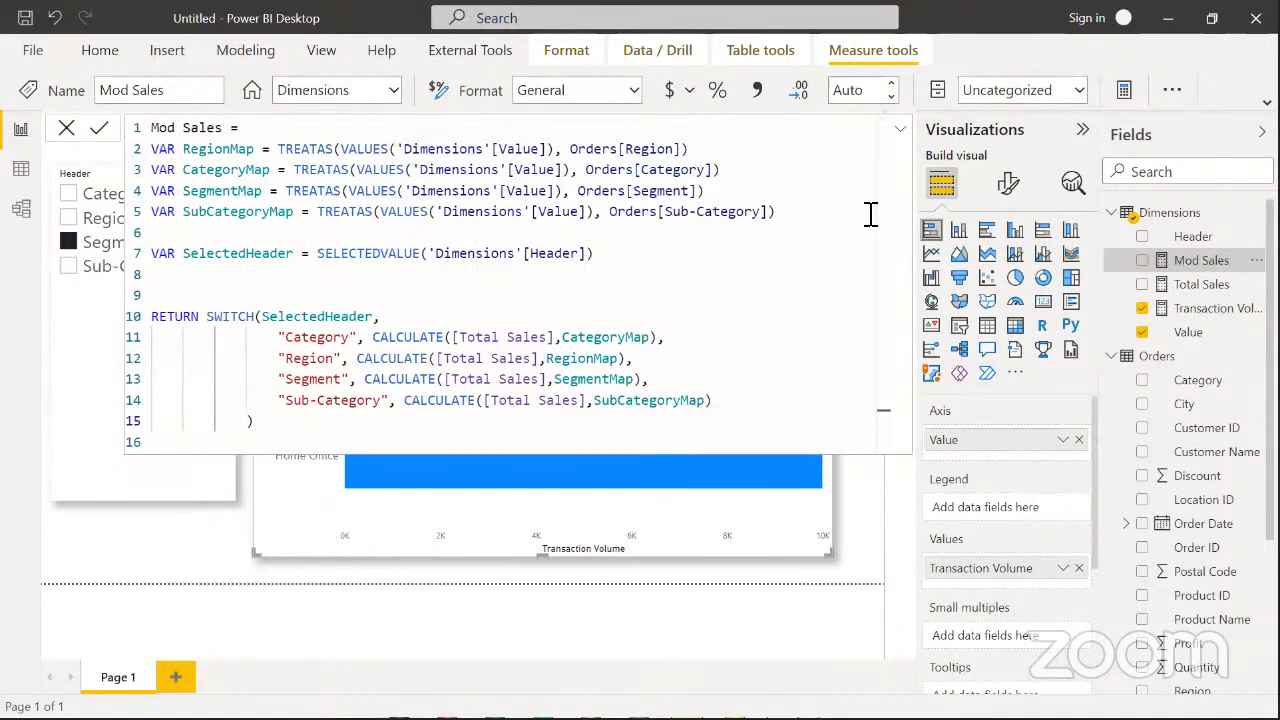
pyautogui.click(286, 430)
pyautogui.hotkey('ctrl', 'a')
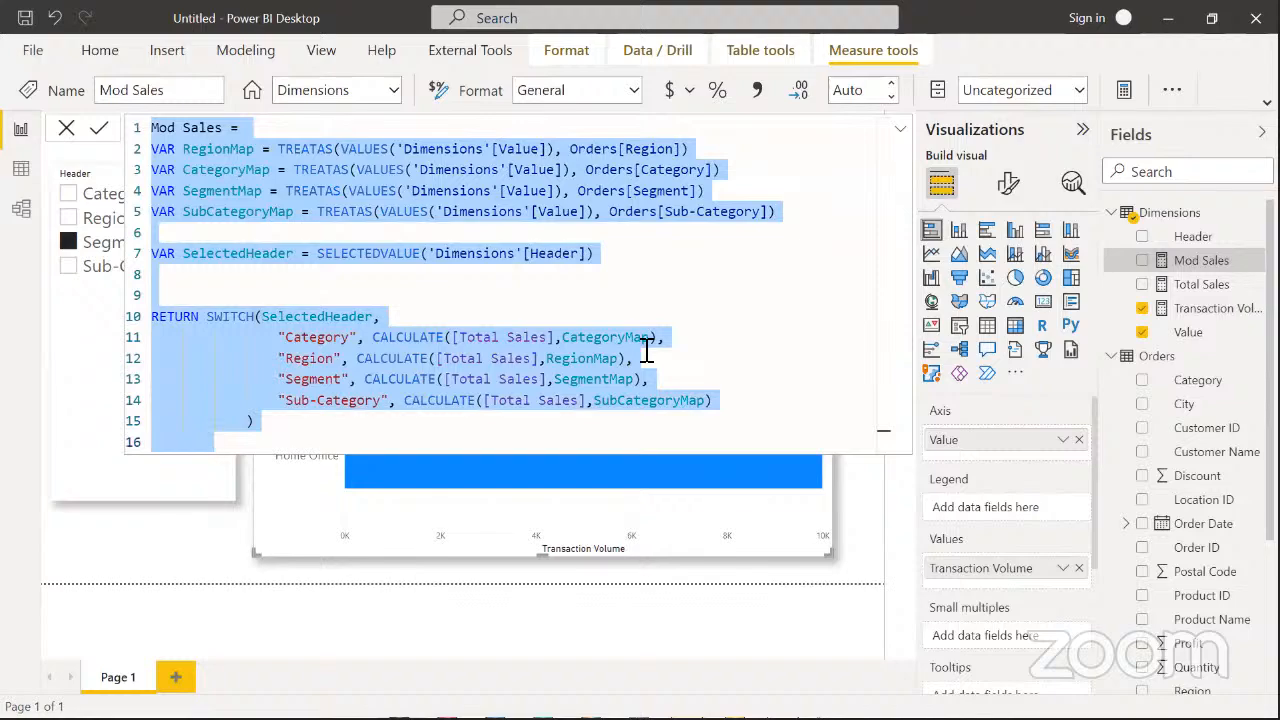
pyautogui.rightClick(1177, 214)
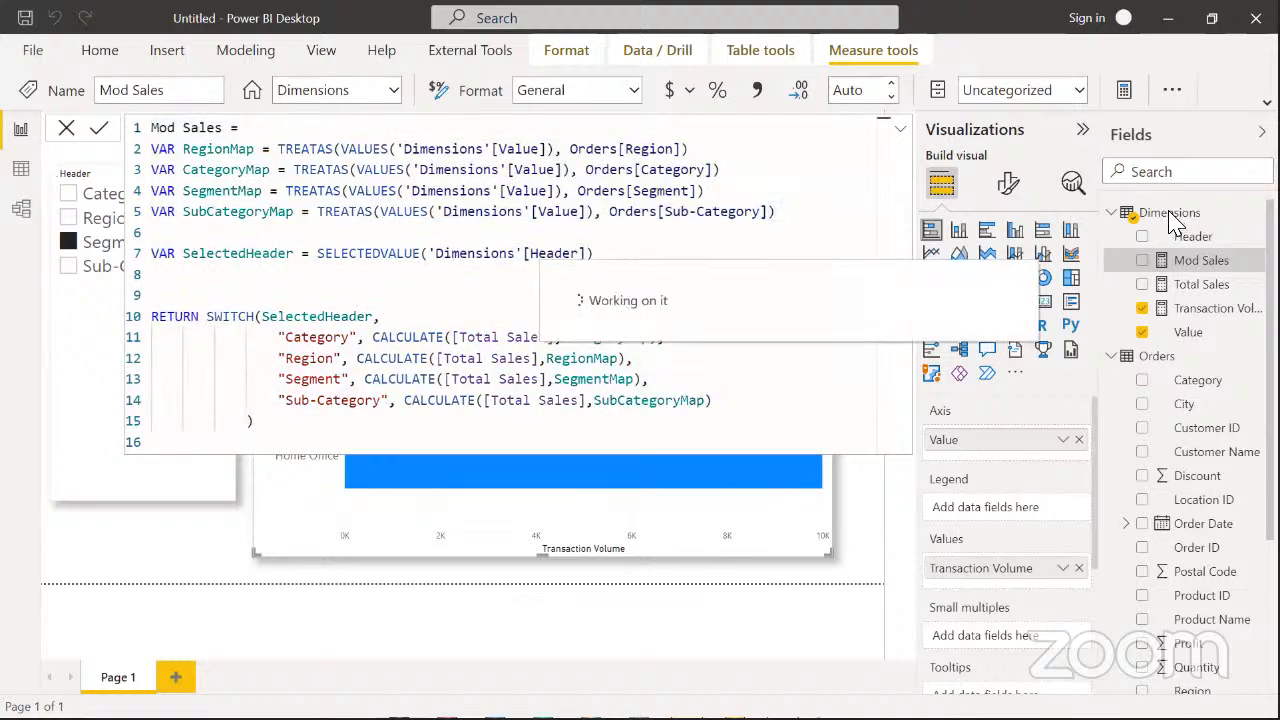
pyautogui.rightClick(1172, 217)
pyautogui.click(1125, 223)
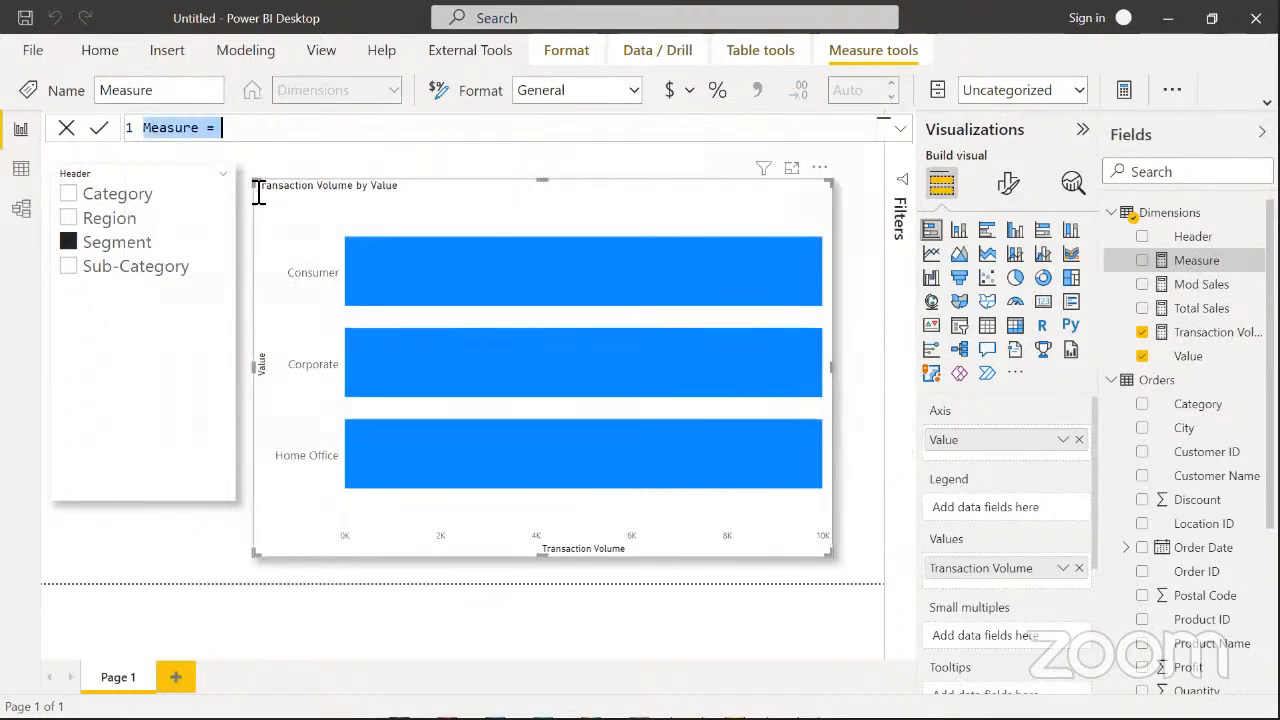
# Fill the new measure with the copied Mod Sales formula and name it Mod Txn Vol
pyautogui.moveTo(182, 128); pyautogui.dragTo(226, 128)
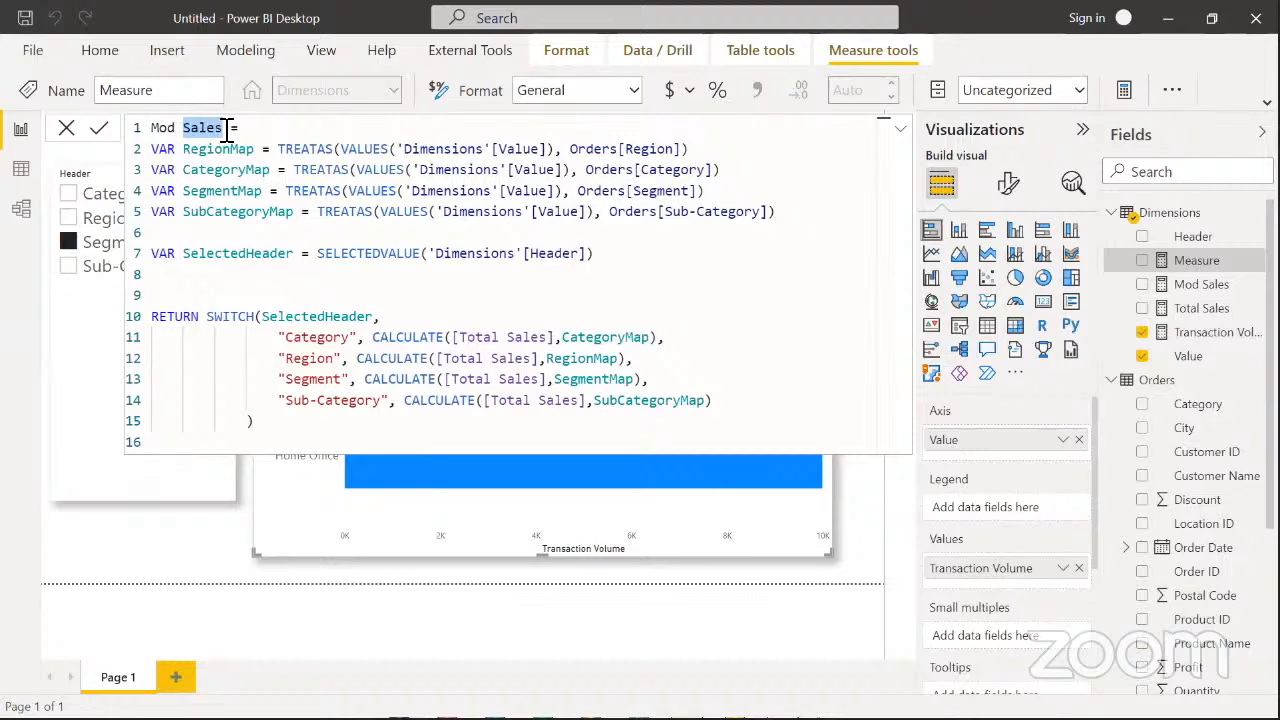
pyautogui.write('Txn')
pyautogui.write(' Vol')
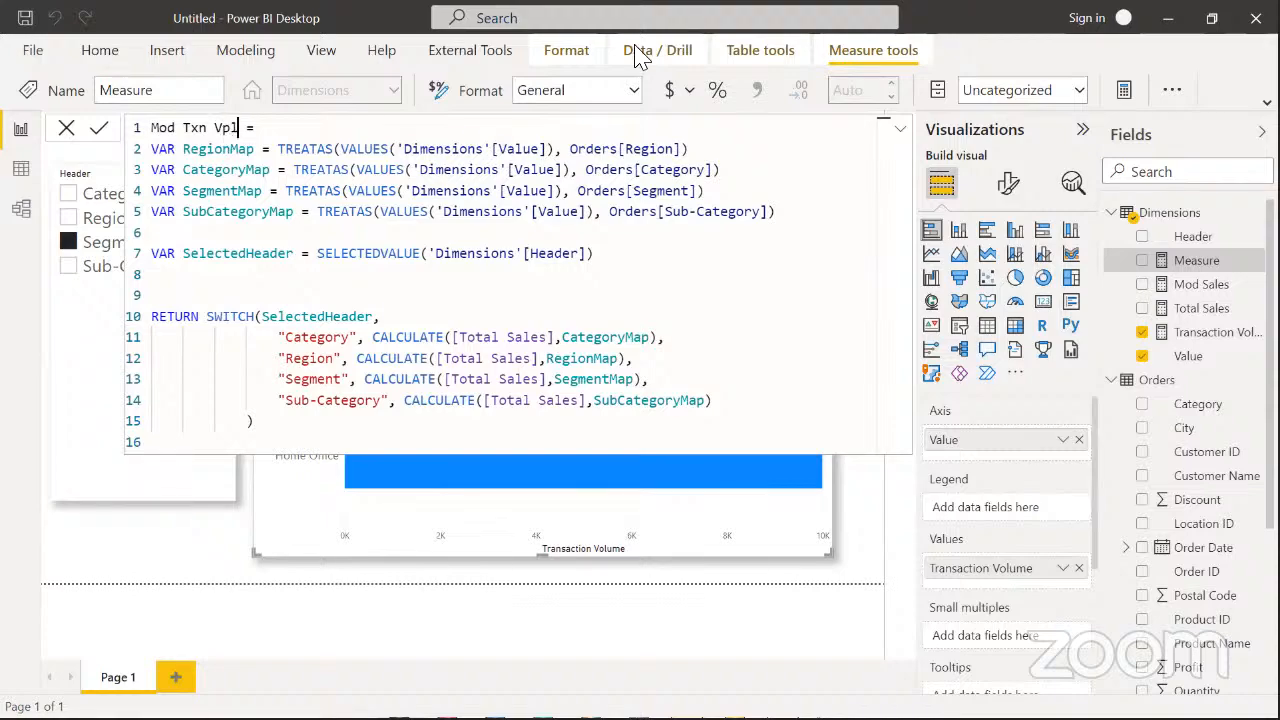
pyautogui.click(476, 340)
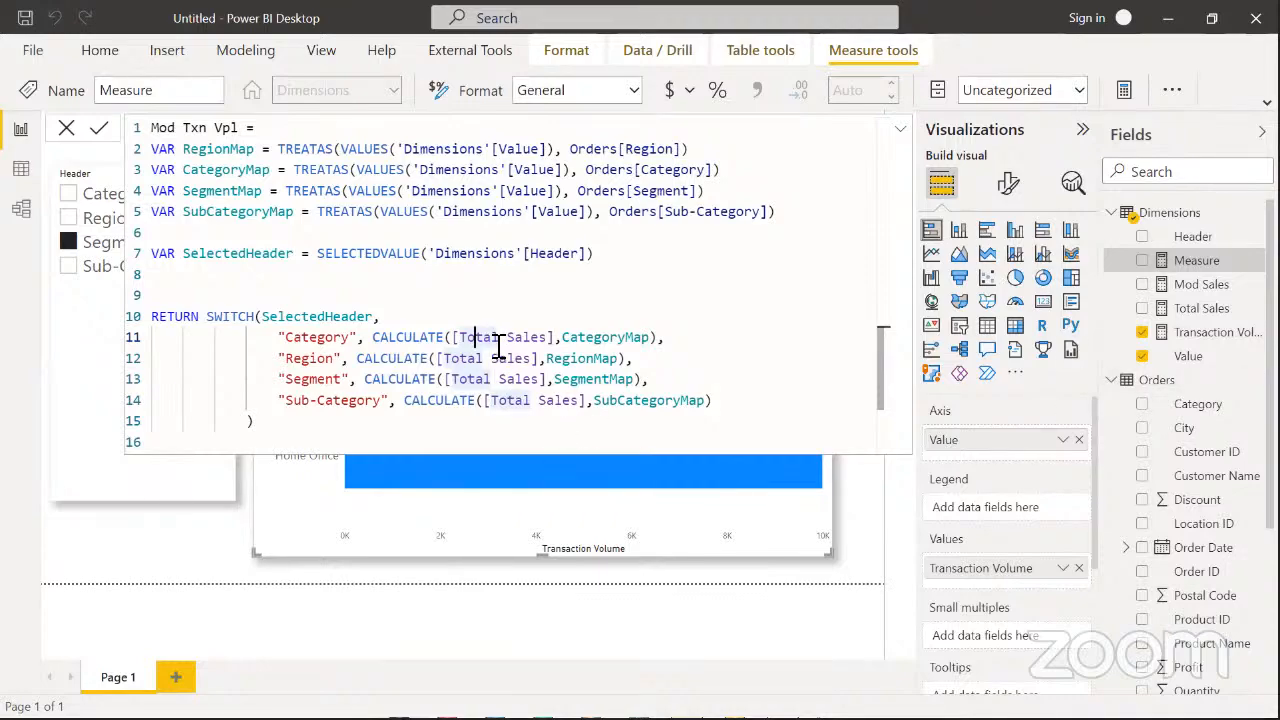
pyautogui.click(235, 134)
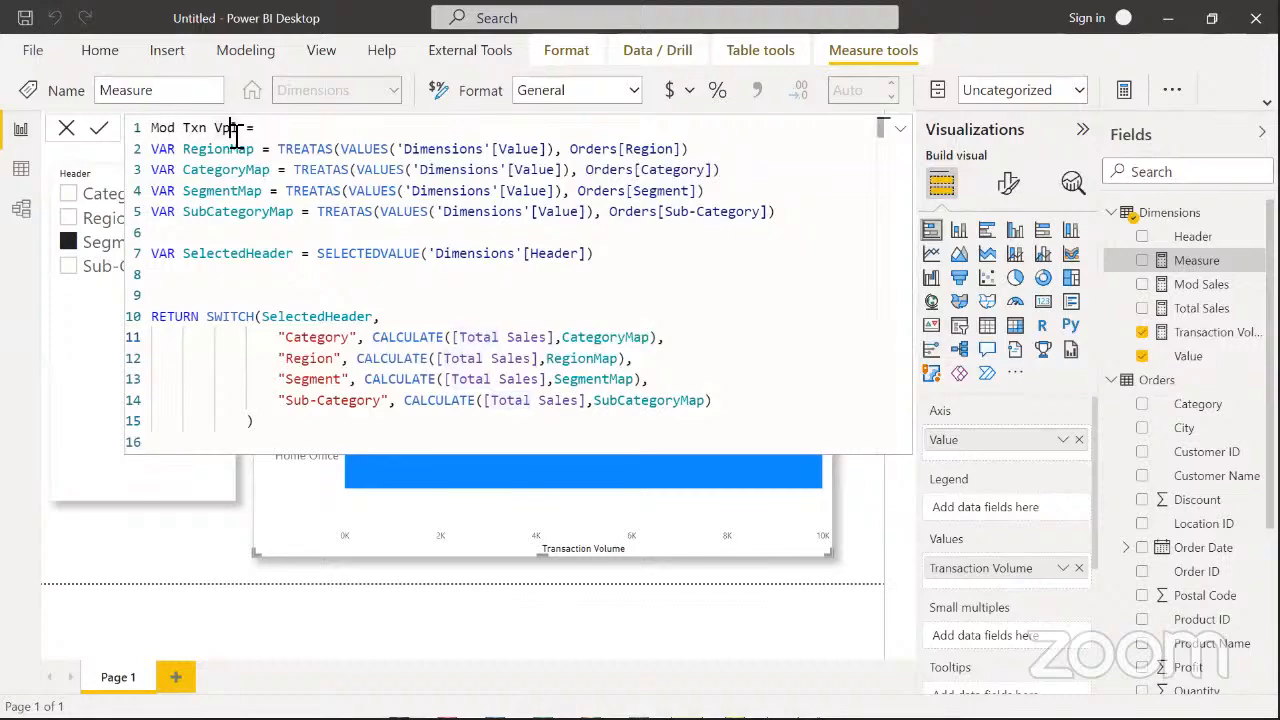
pyautogui.press('BackSpace')
pyautogui.write('ol')
# Replace [Total Sales] with [Transaction Volume] in all four CALCULATE branches of Mod Txn Vol, commit the measure and collapse its formula
pyautogui.click(483, 338)
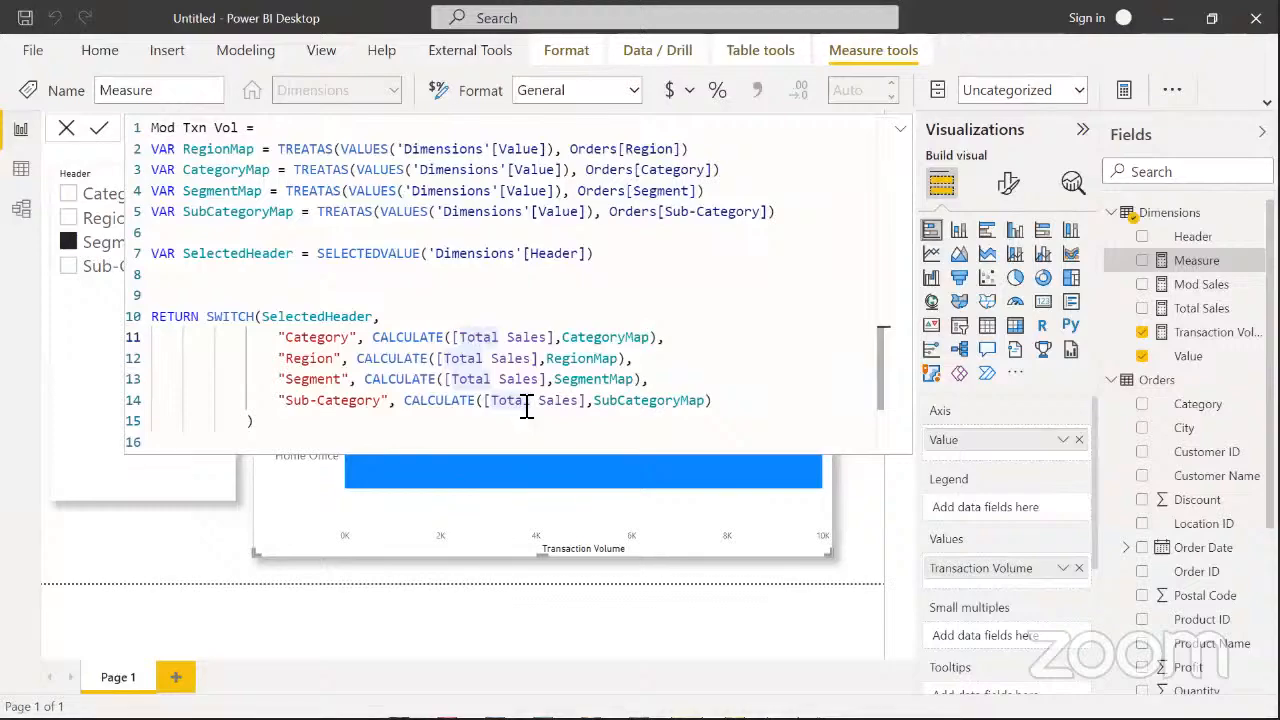
pyautogui.hotkey('ctrl', 'shift', 'l')
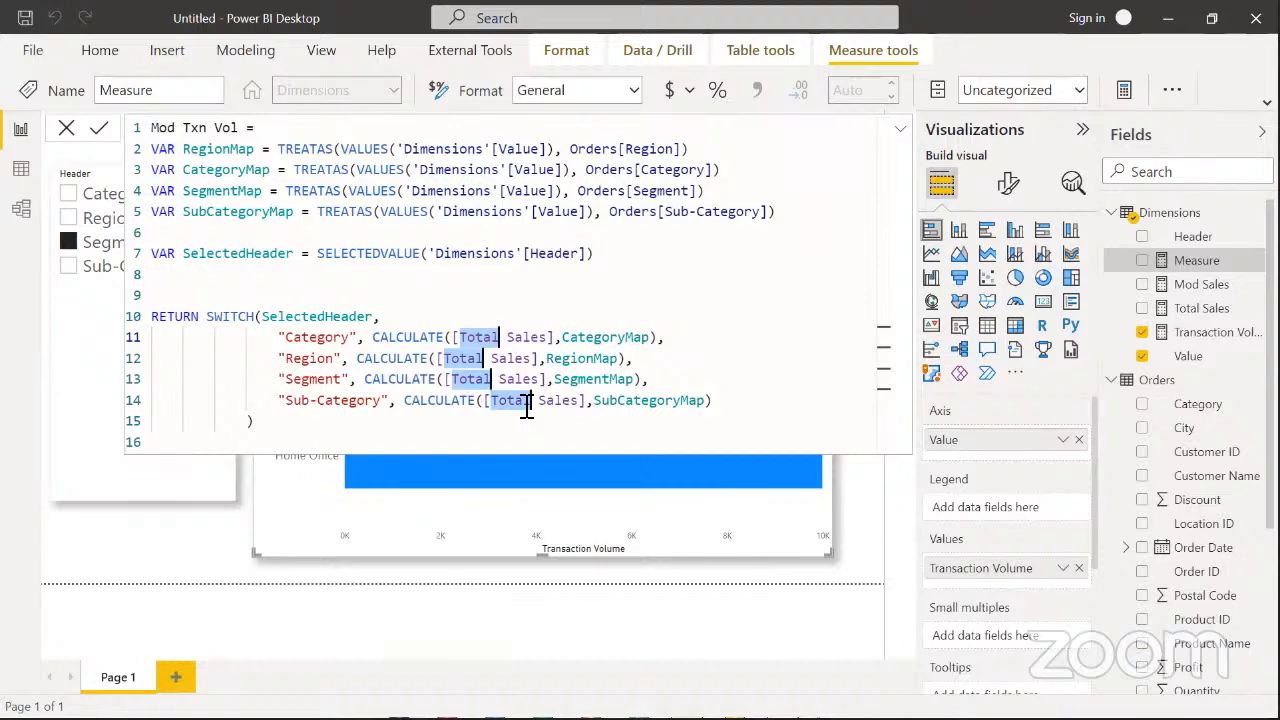
pyautogui.write('Transaction Volume]')
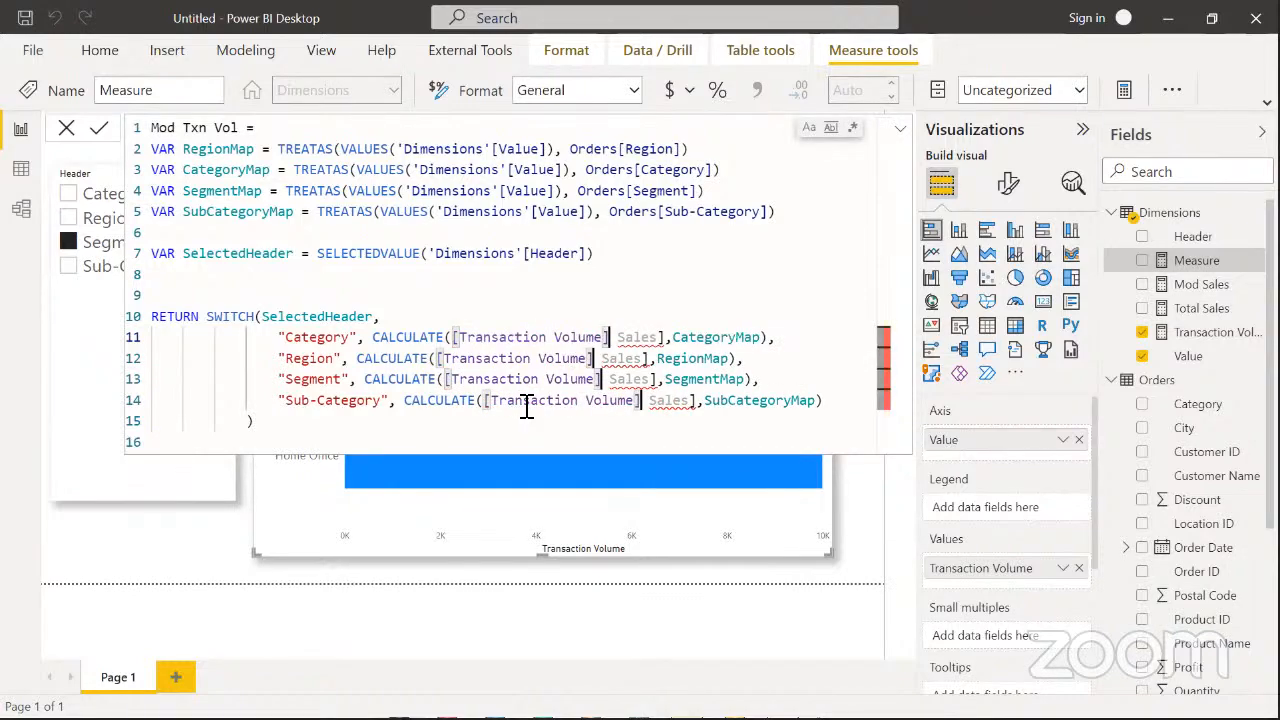
pyautogui.click(634, 338)
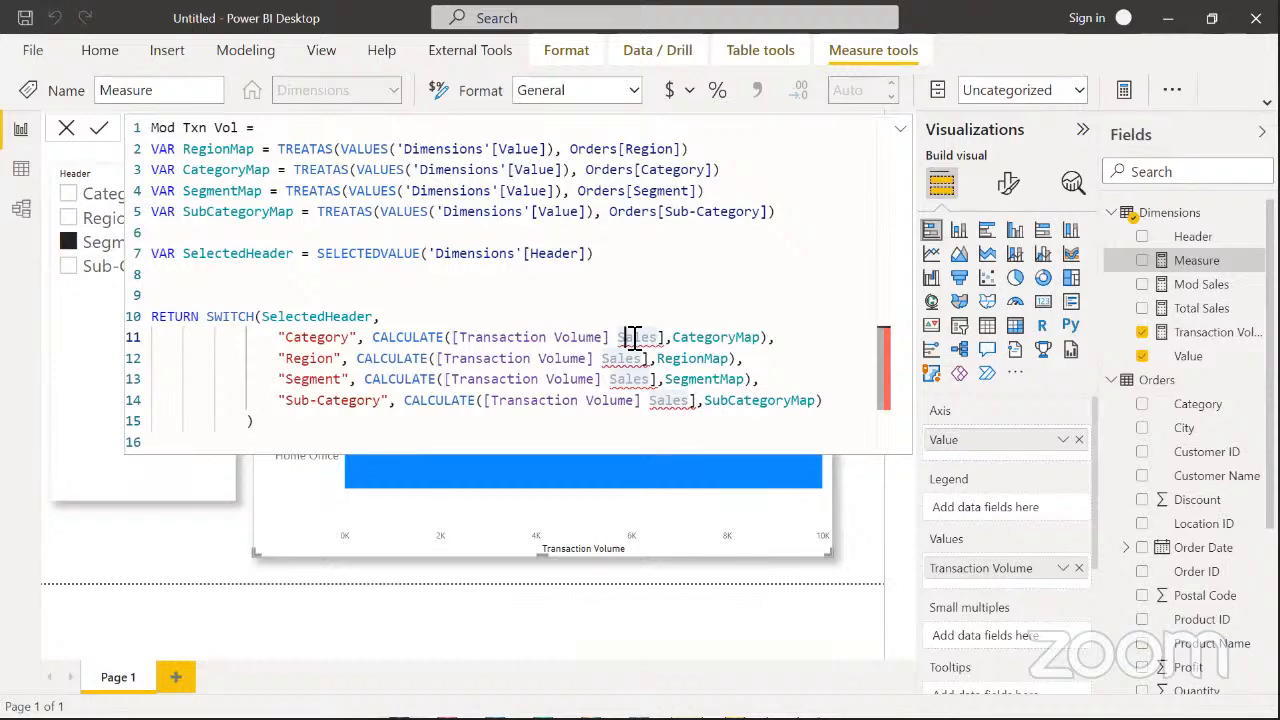
pyautogui.hotkey('ctrl', 'shift', 'l')
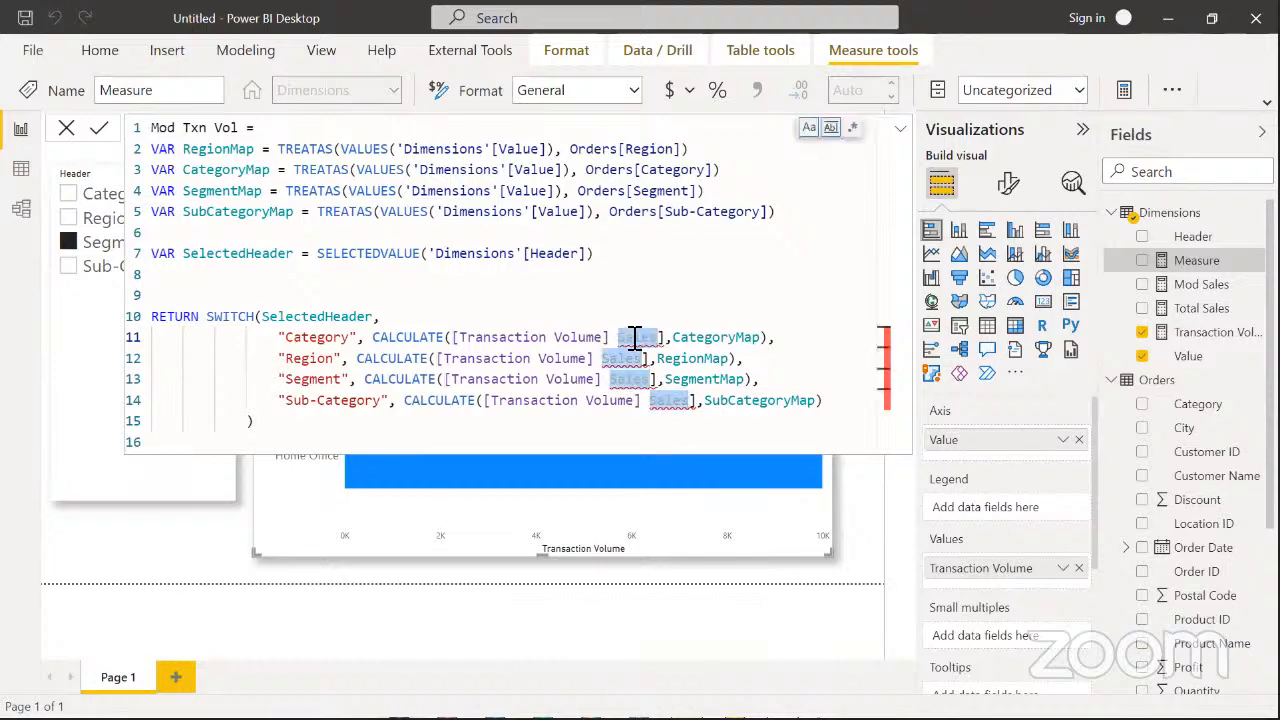
pyautogui.press('BackSpace')
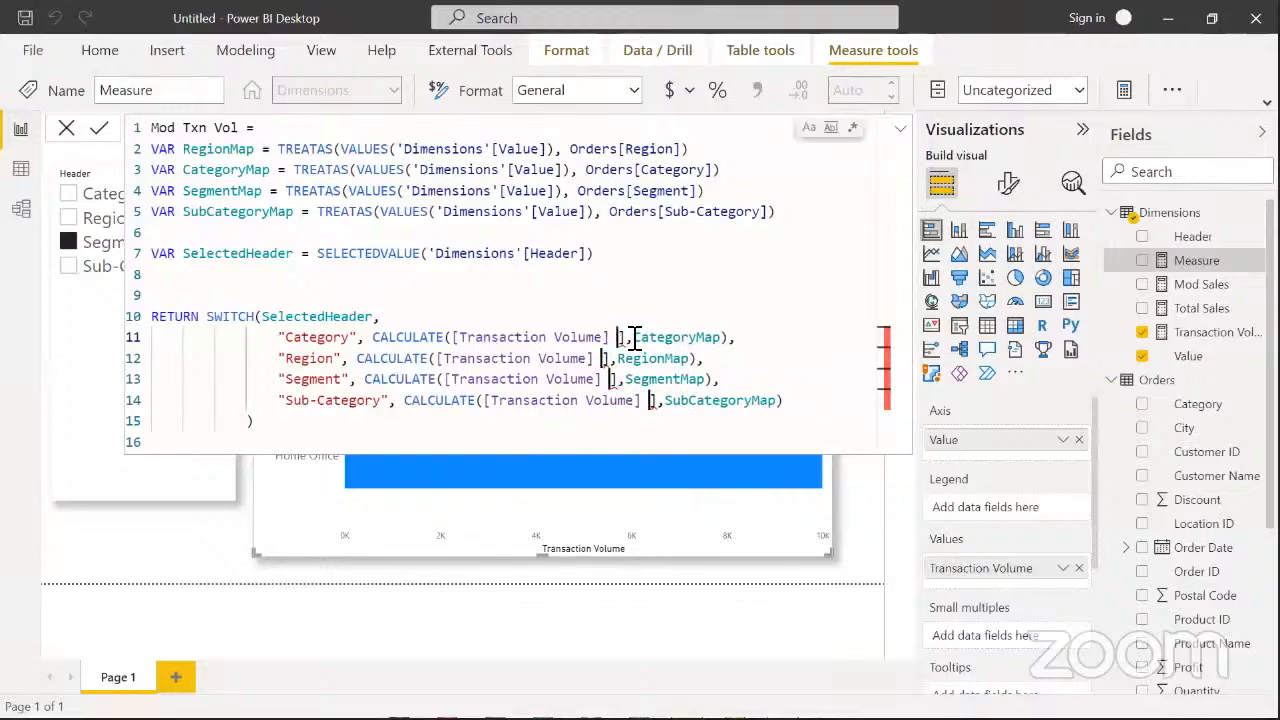
pyautogui.press('BackSpace')
pyautogui.press('Escape')
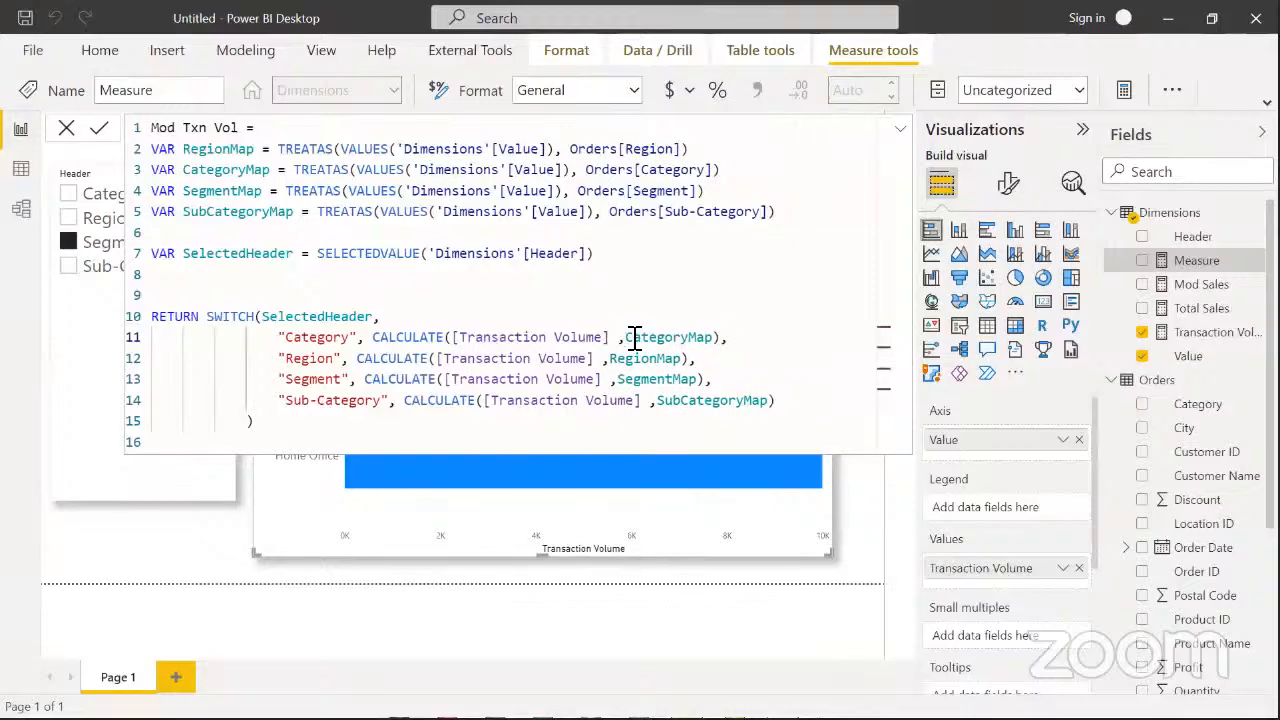
pyautogui.click(102, 130)
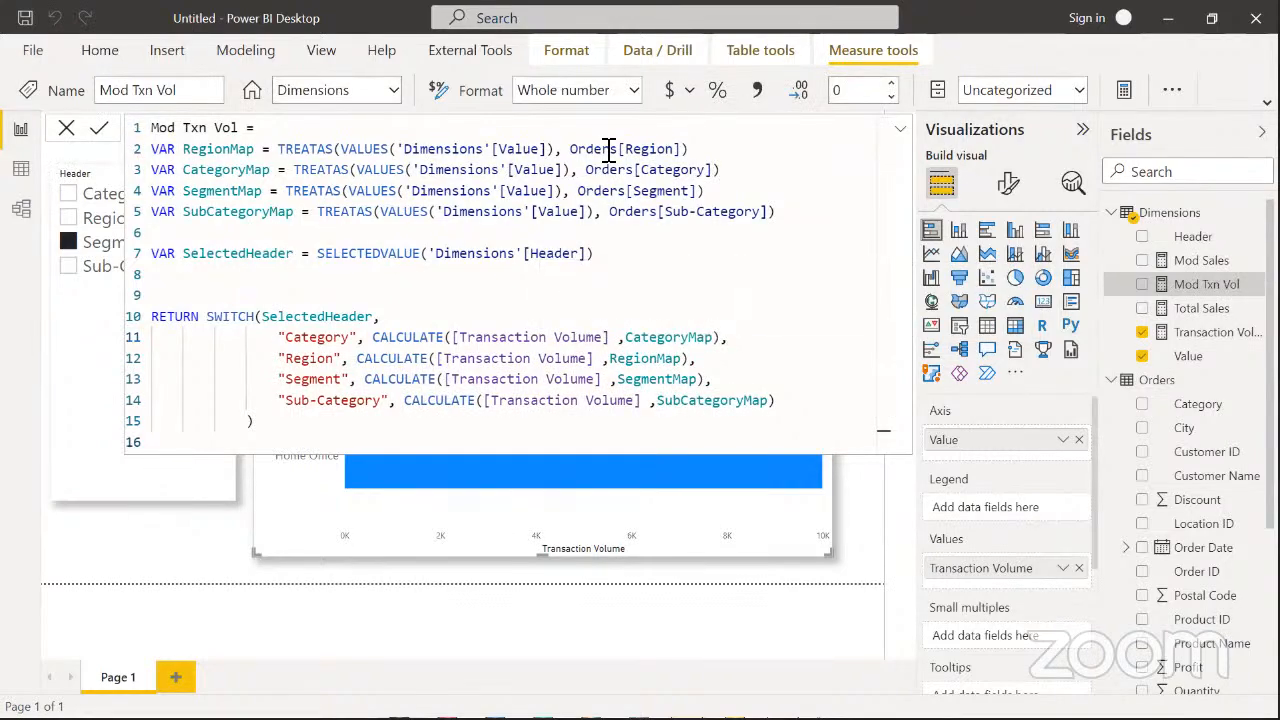
pyautogui.click(900, 130)
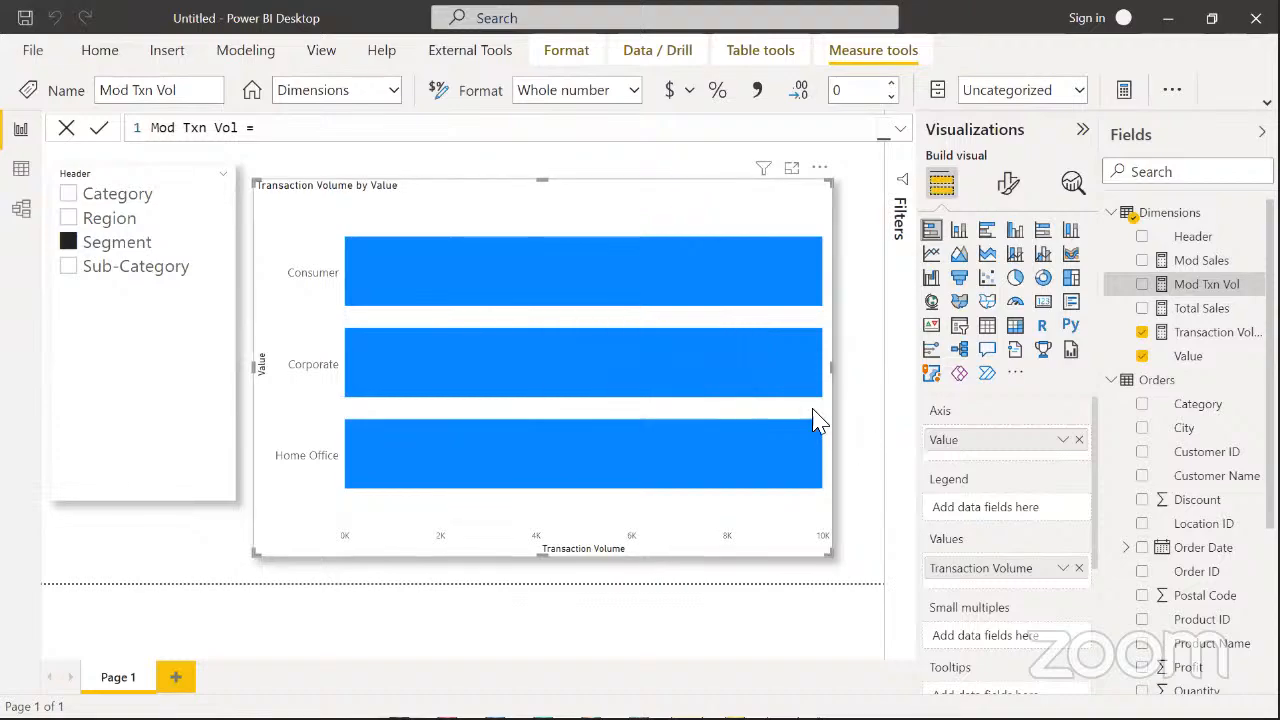
# Replace Transaction Volume with Mod Txn Vol as the bar chart's values and test the Header slicer with Region, Category and Segment
pyautogui.click(1079, 568)
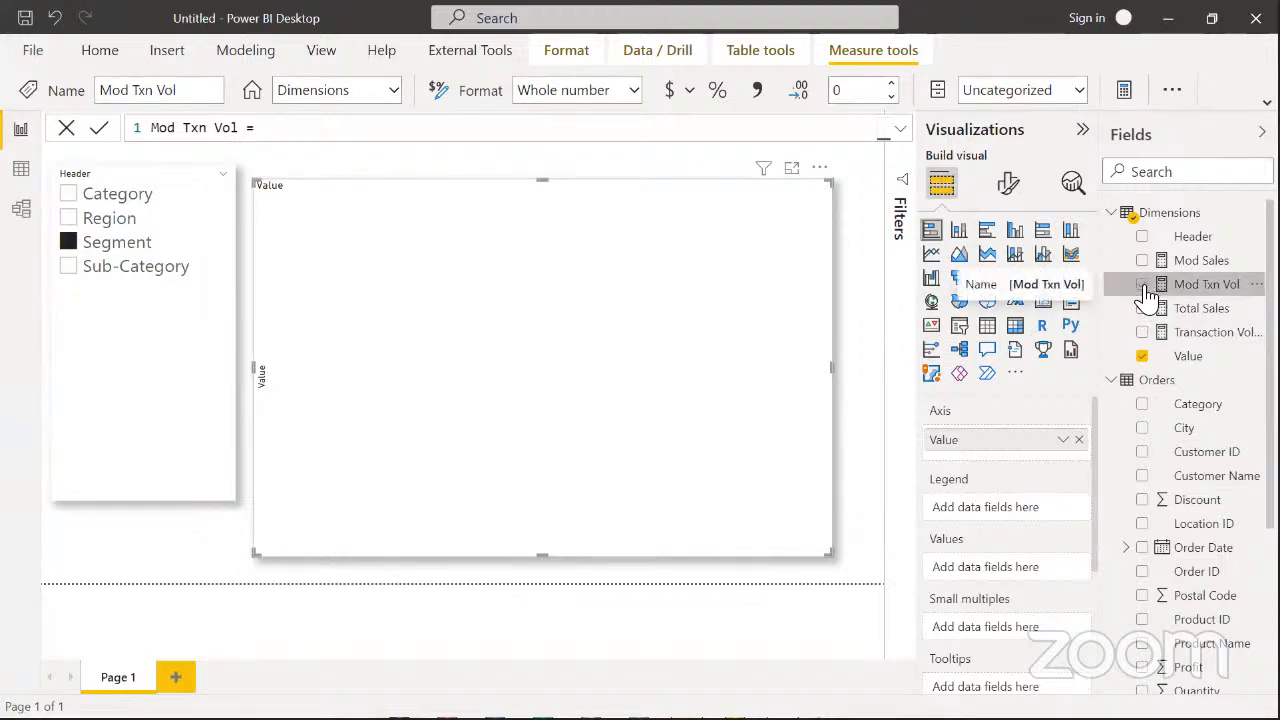
pyautogui.click(1142, 285)
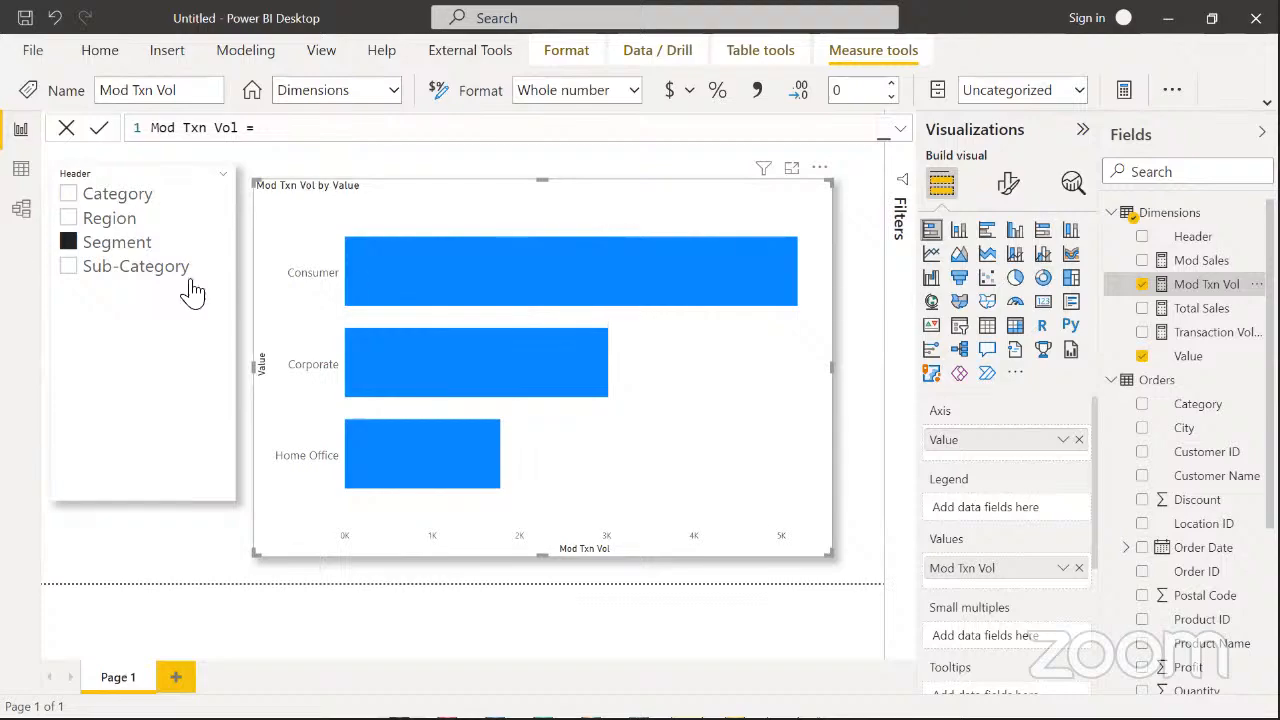
pyautogui.click(100, 228)
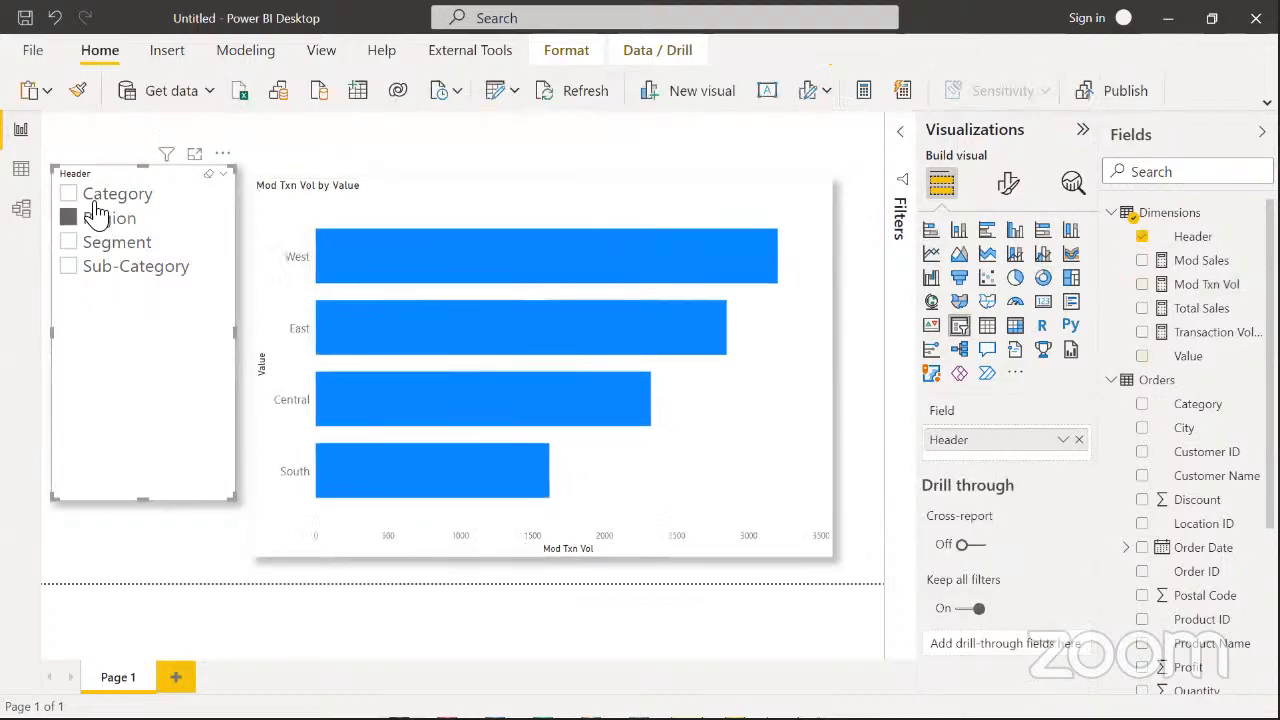
pyautogui.click(96, 196)
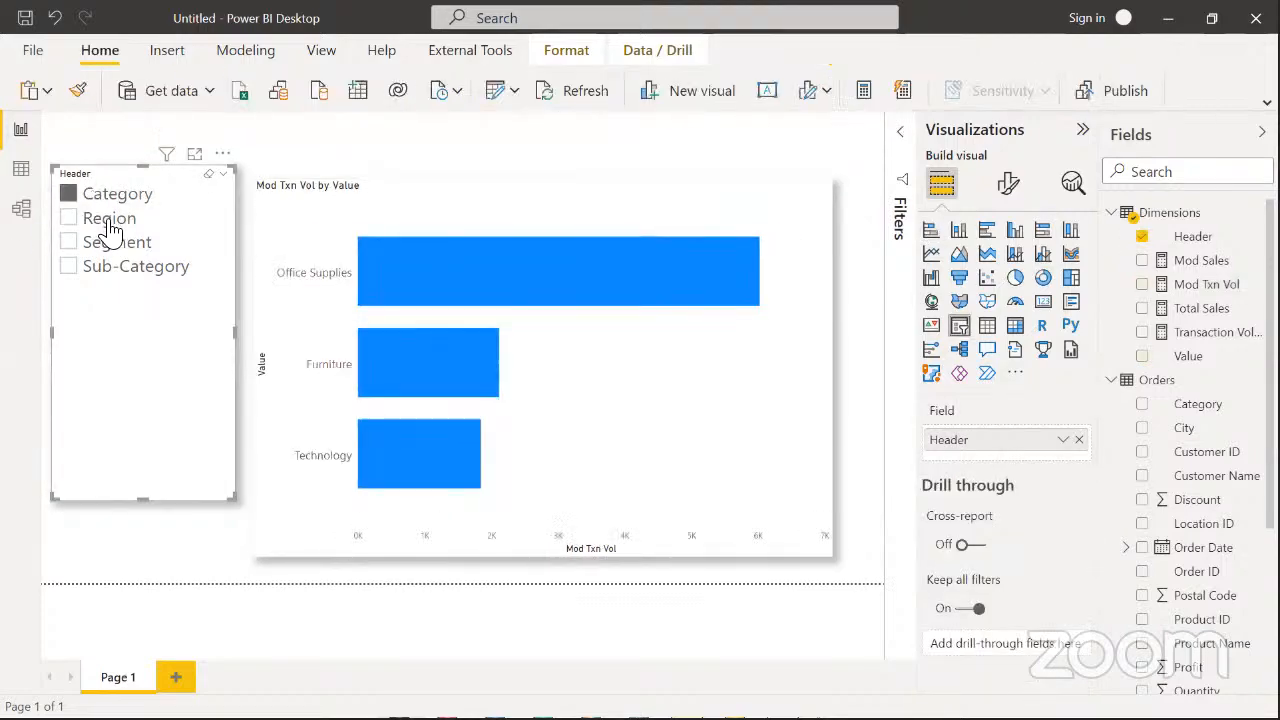
pyautogui.click(165, 245)
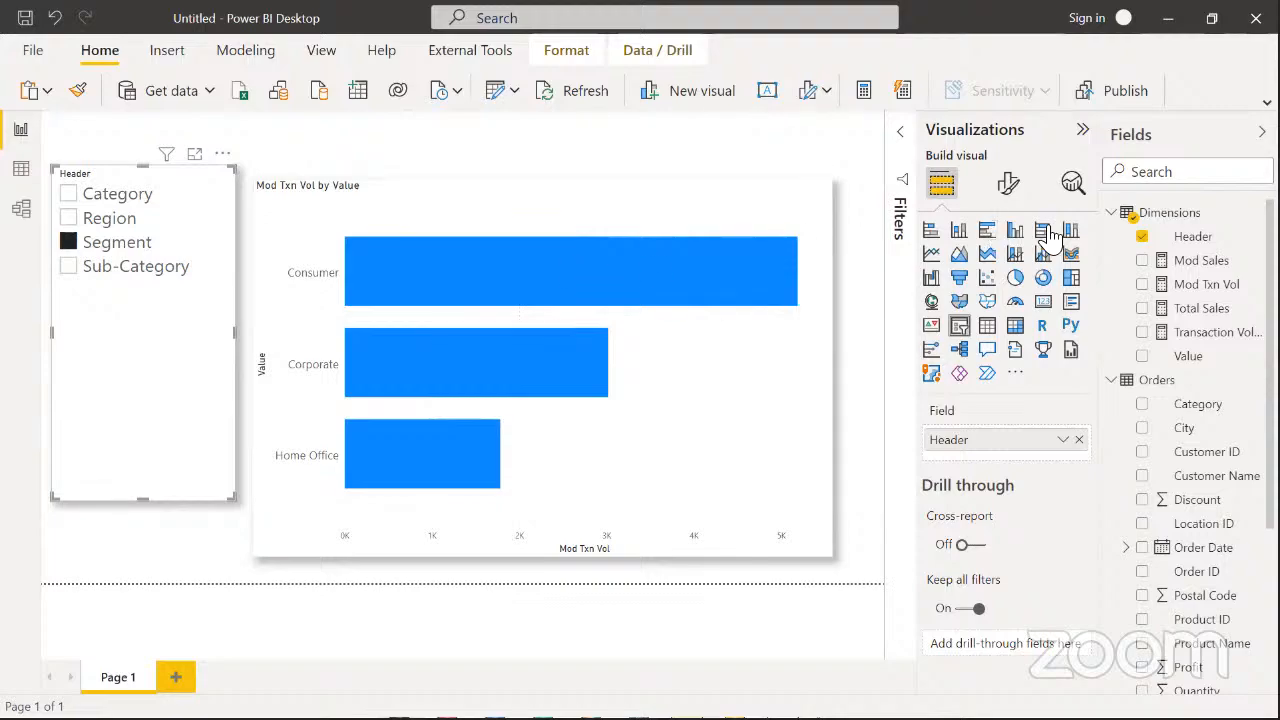
# Examine the expanded Mod Sales formula, covering its four TREATAS variables and the CALCULATE branches of the SWITCH
pyautogui.click(1198, 312)
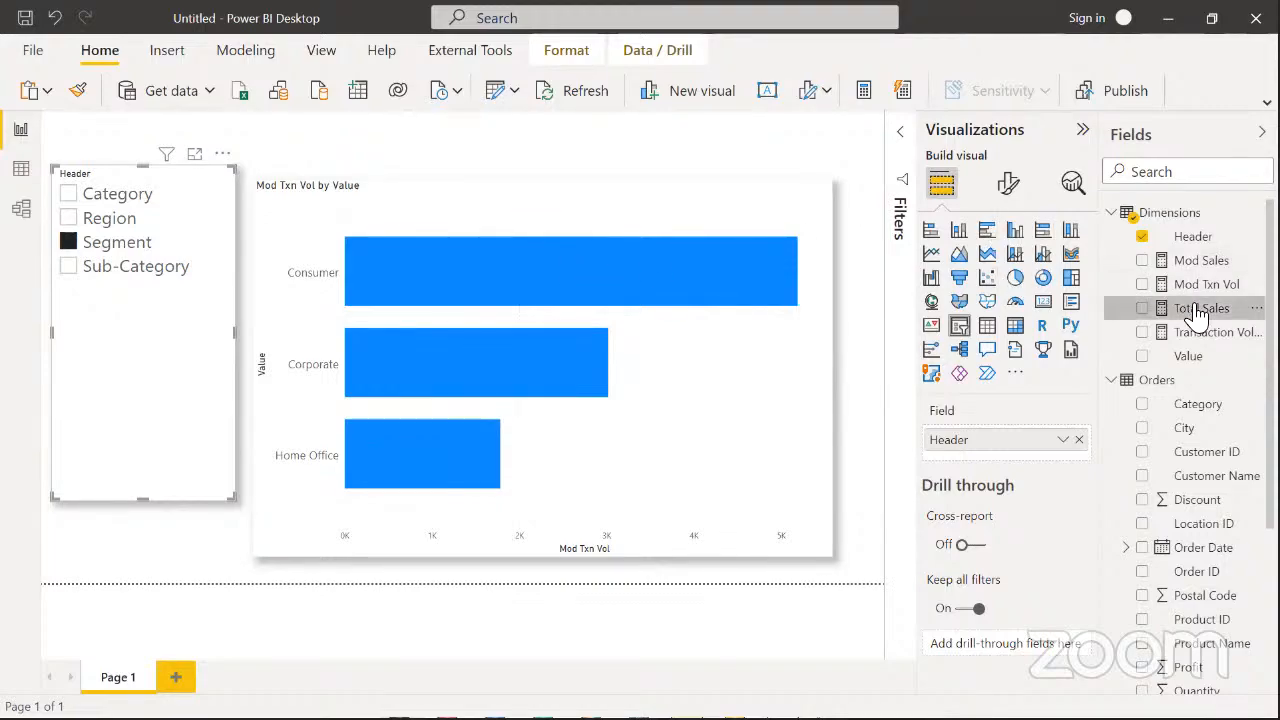
pyautogui.click(1190, 262)
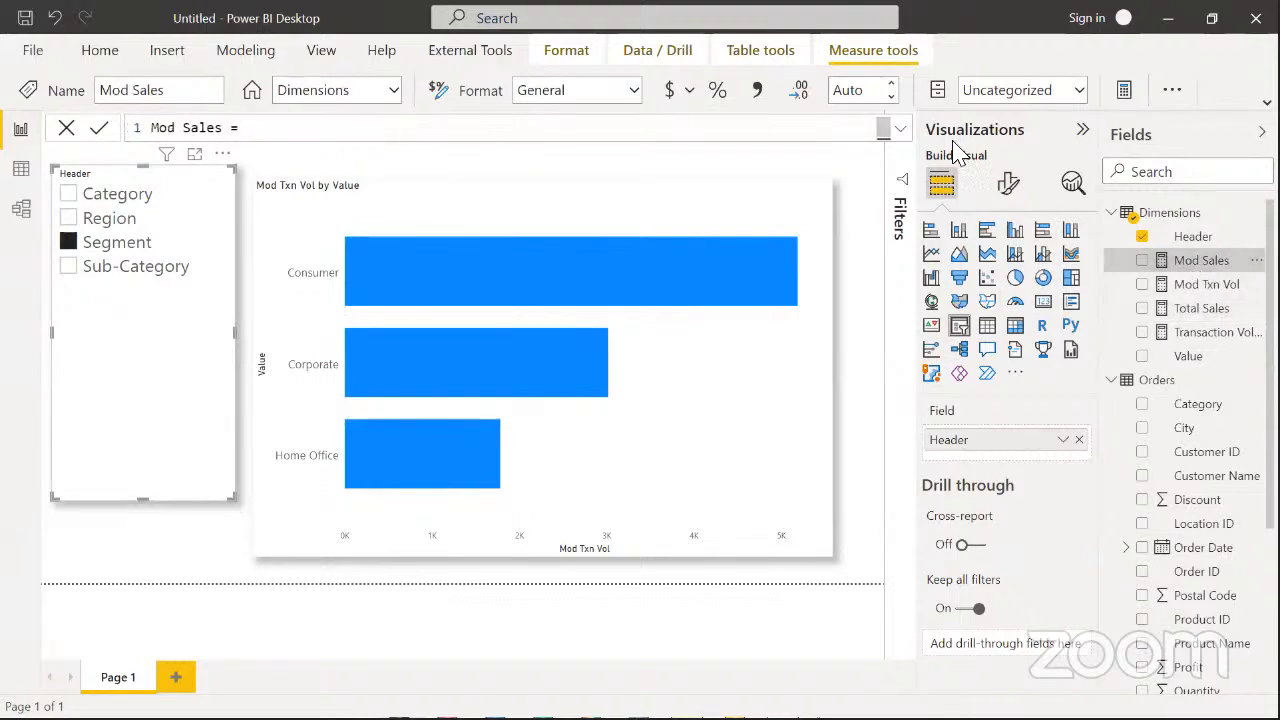
pyautogui.click(900, 128)
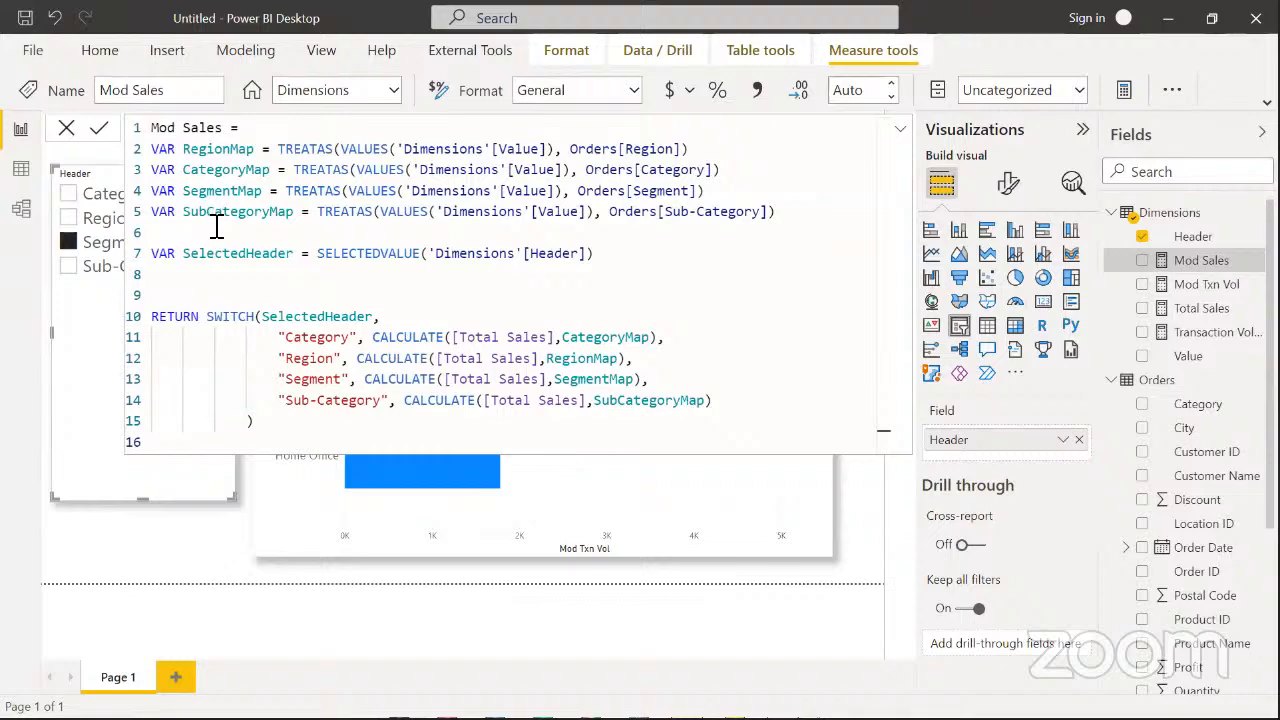
pyautogui.click(810, 214)
pyautogui.click(302, 232)
pyautogui.moveTo(302, 232)
pyautogui.mouseDown()
pyautogui.moveTo(266, 211)
pyautogui.moveTo(311, 211)
pyautogui.mouseUp()
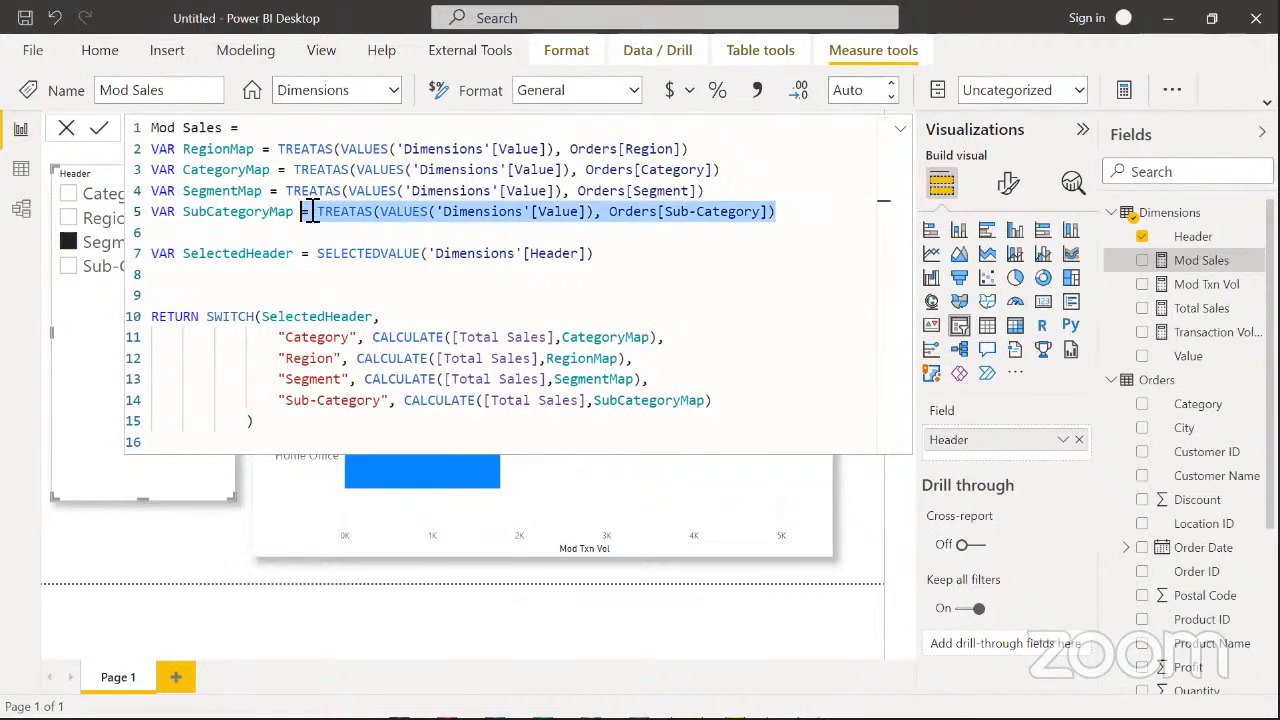
pyautogui.click(803, 208)
pyautogui.moveTo(783, 214); pyautogui.dragTo(130, 150)
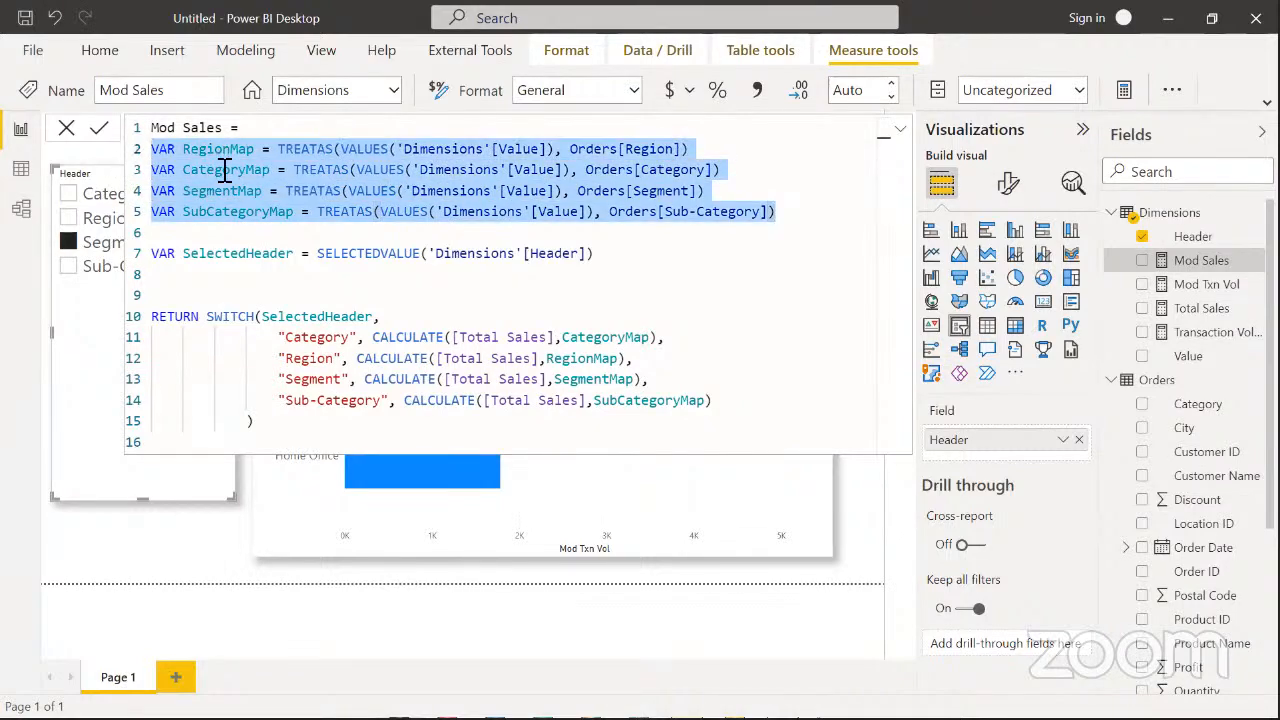
pyautogui.moveTo(726, 403); pyautogui.dragTo(281, 343)
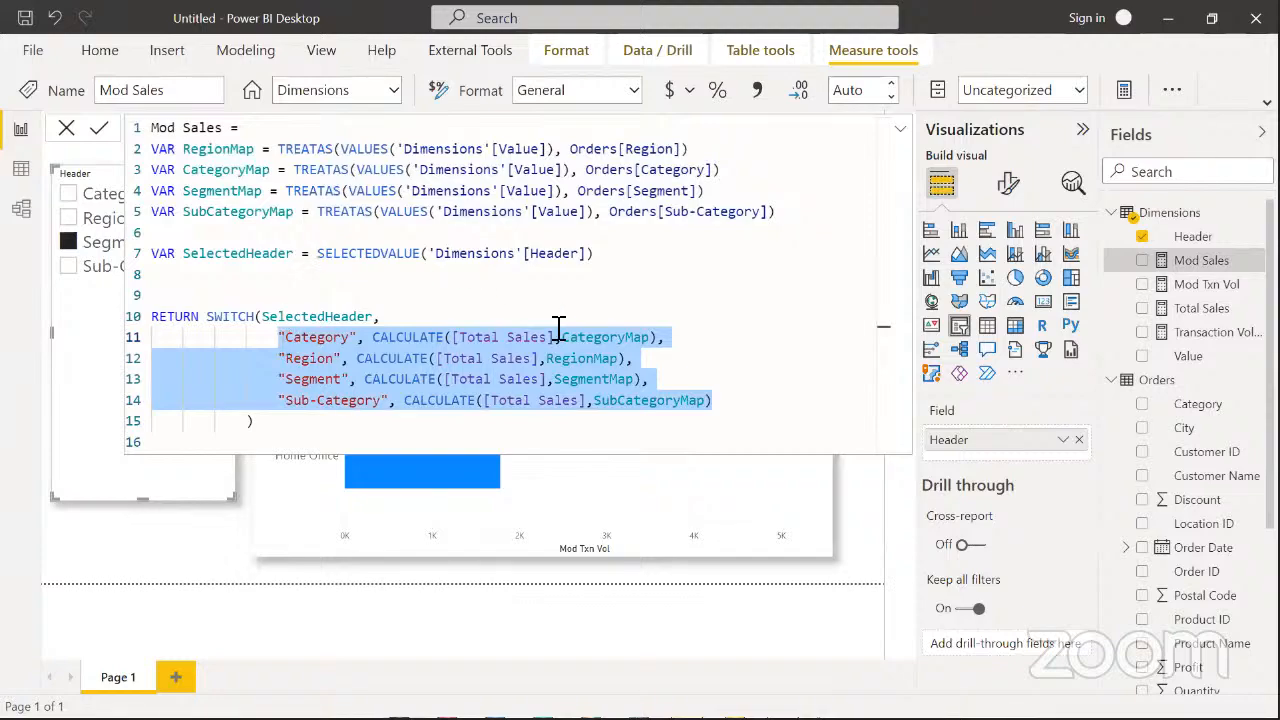
pyautogui.click(724, 402)
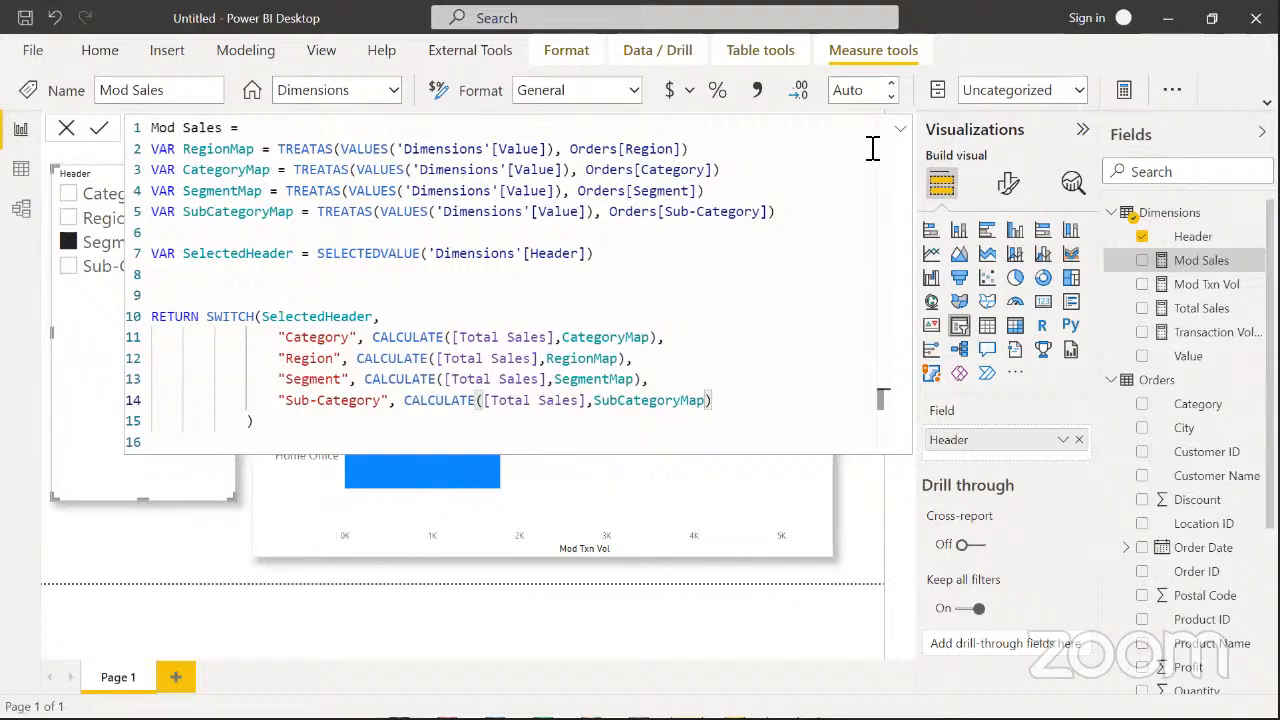
pyautogui.click(900, 132)
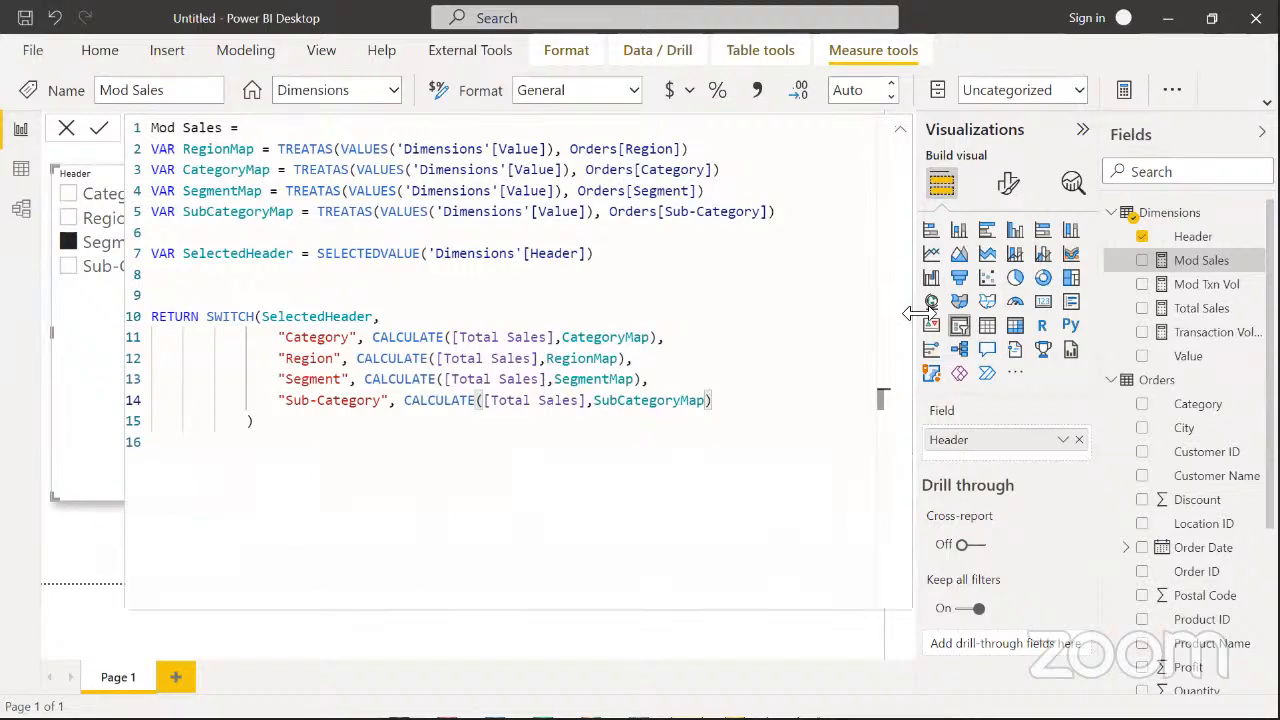
pyautogui.click(899, 134)
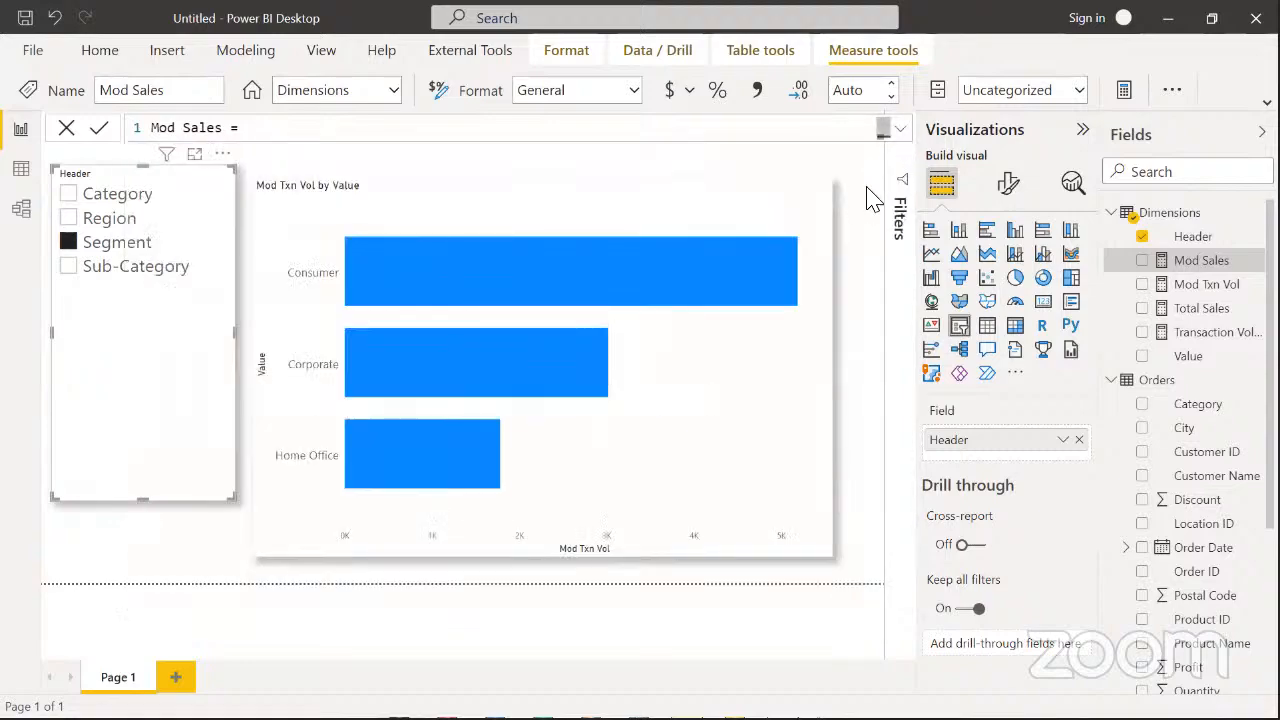
# Check the Mod Txn Vol bar chart with the Header slicer set to Region and to Category
pyautogui.click(495, 222)
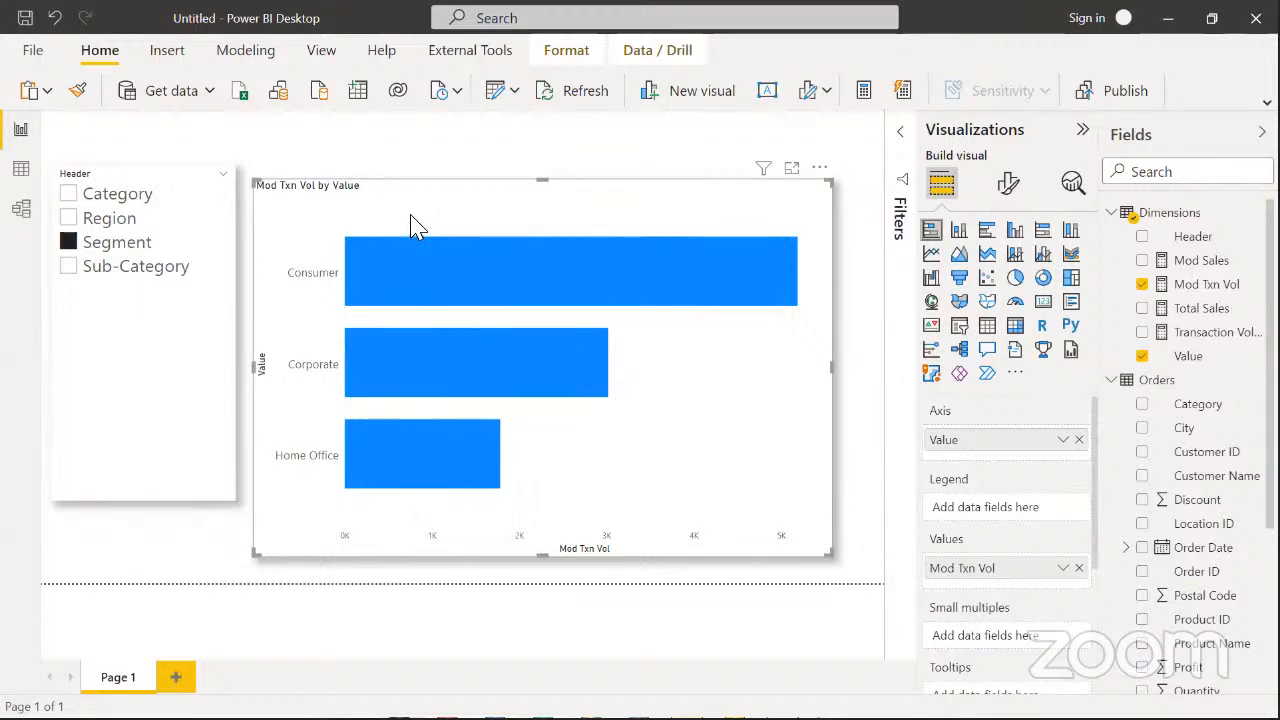
pyautogui.click(108, 222)
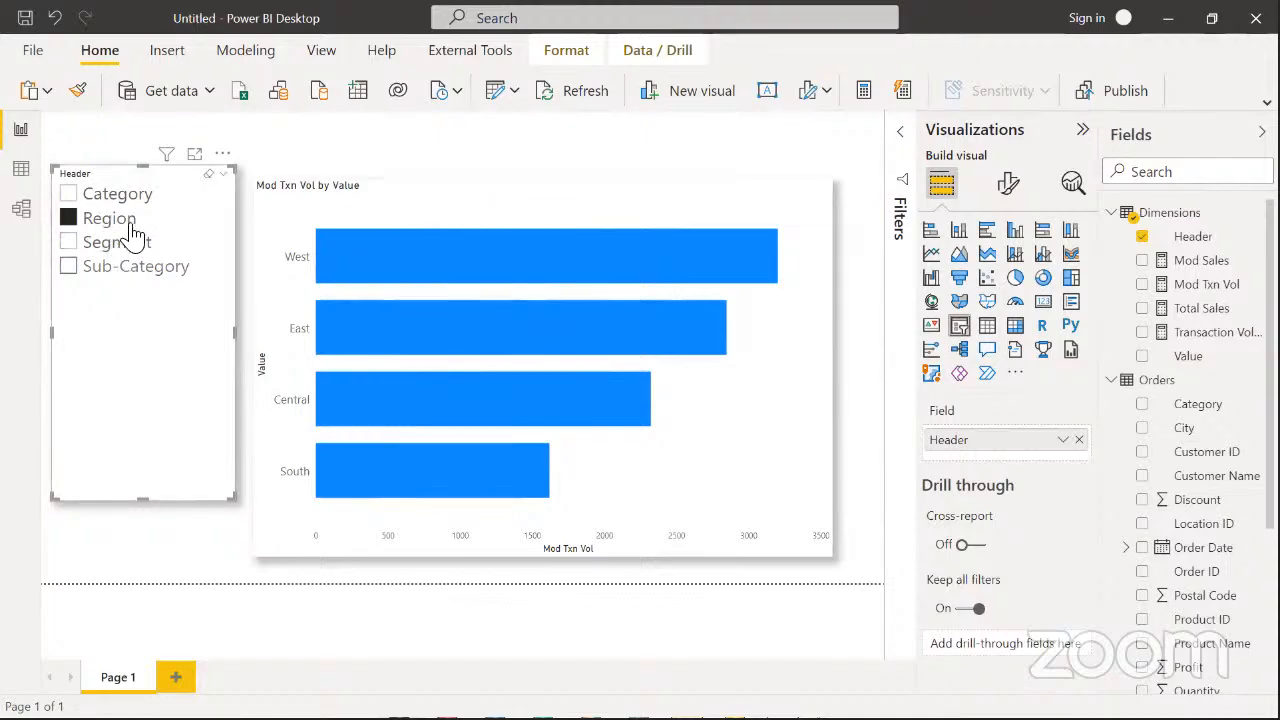
pyautogui.click(118, 196)
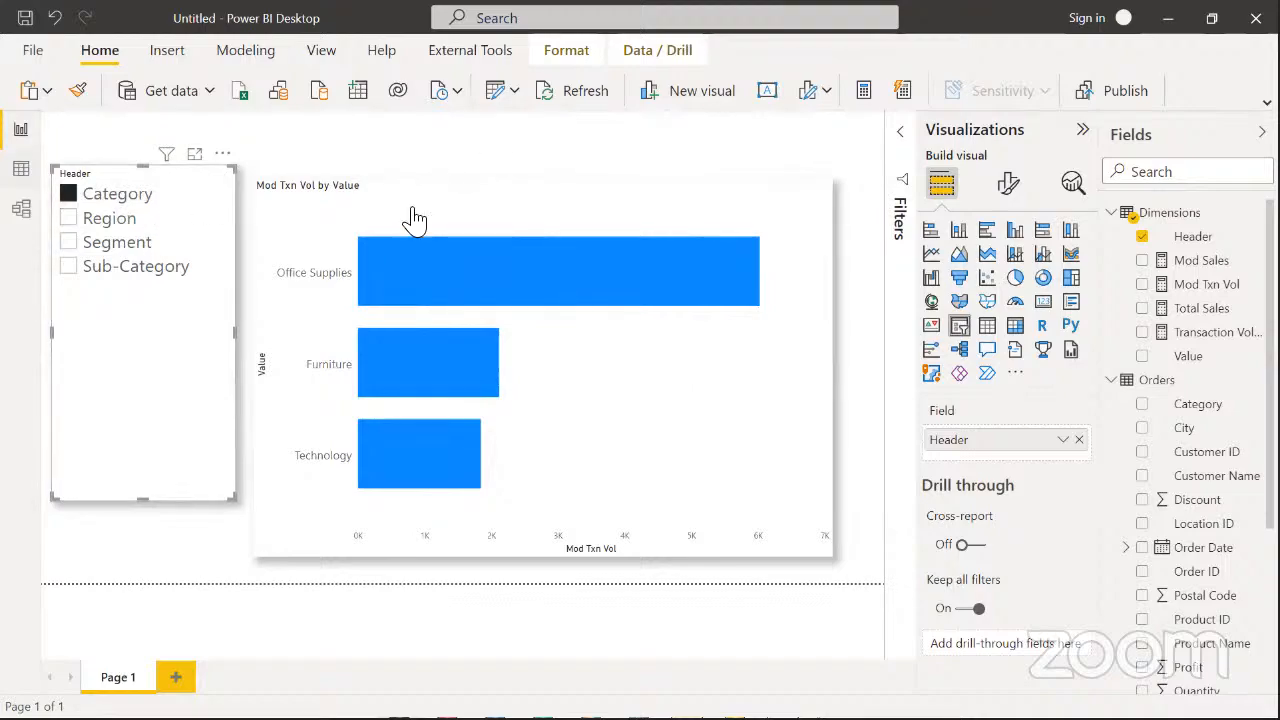
# Create a measure in the Dimensions table named ChartTitle and begin its formula with "Sales by "&
pyautogui.rightClick(1190, 216)
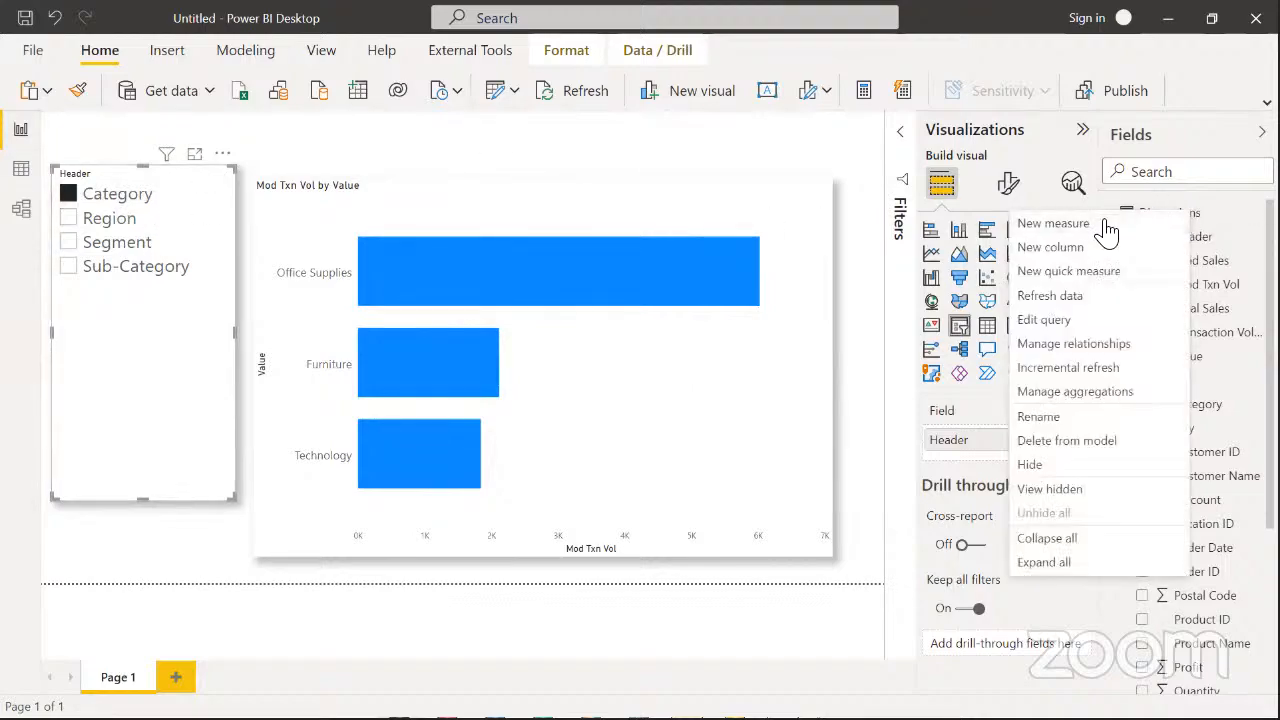
pyautogui.press('Escape')
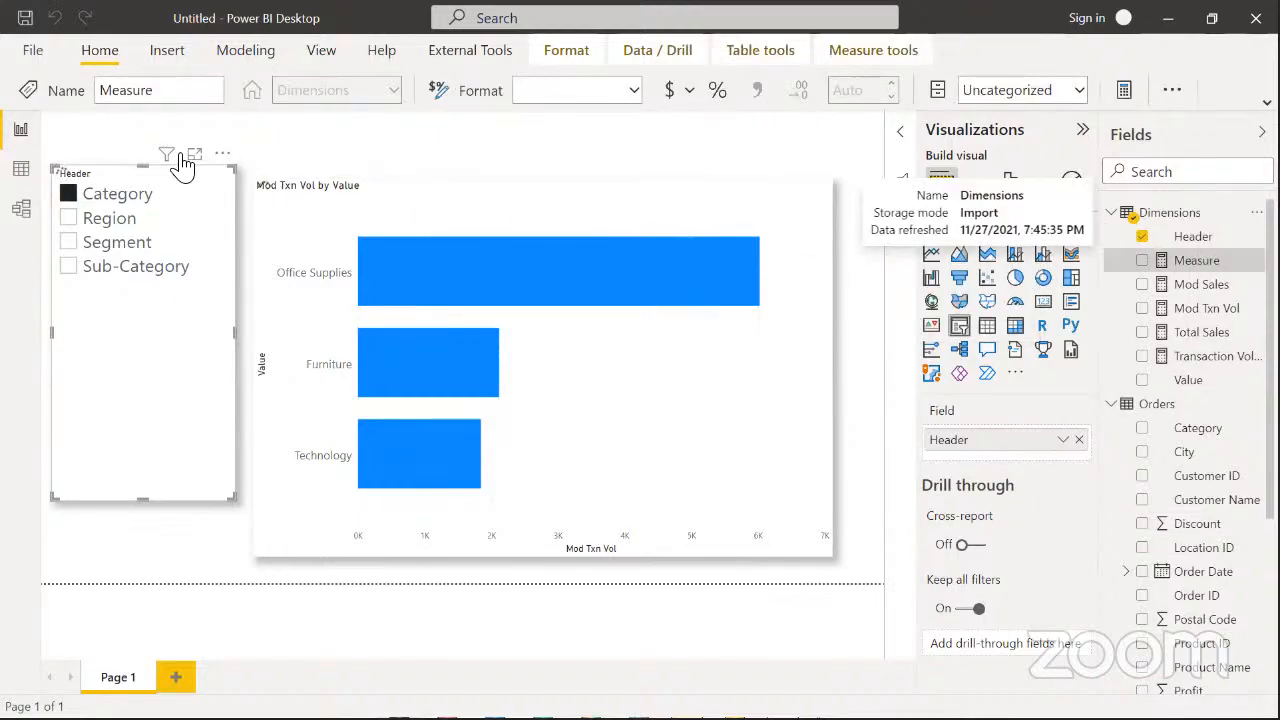
pyautogui.click(202, 128)
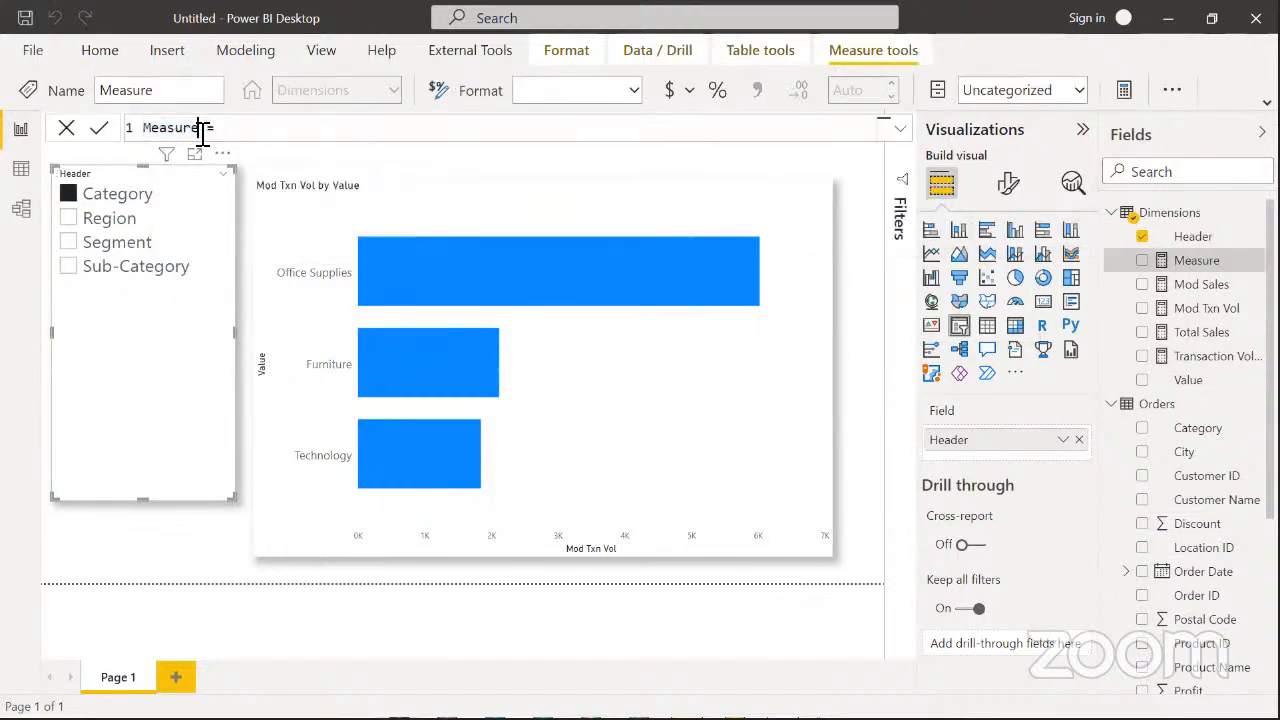
pyautogui.press('BackSpace')
pyautogui.press('BackSpace')
pyautogui.press('BackSpace')
pyautogui.press('BackSpace')
pyautogui.press('BackSpace')
pyautogui.press('BackSpace')
pyautogui.press('BackSpace')
pyautogui.write('Cjar')
pyautogui.press('BackSpace')
pyautogui.press('BackSpace')
pyautogui.press('BackSpace')
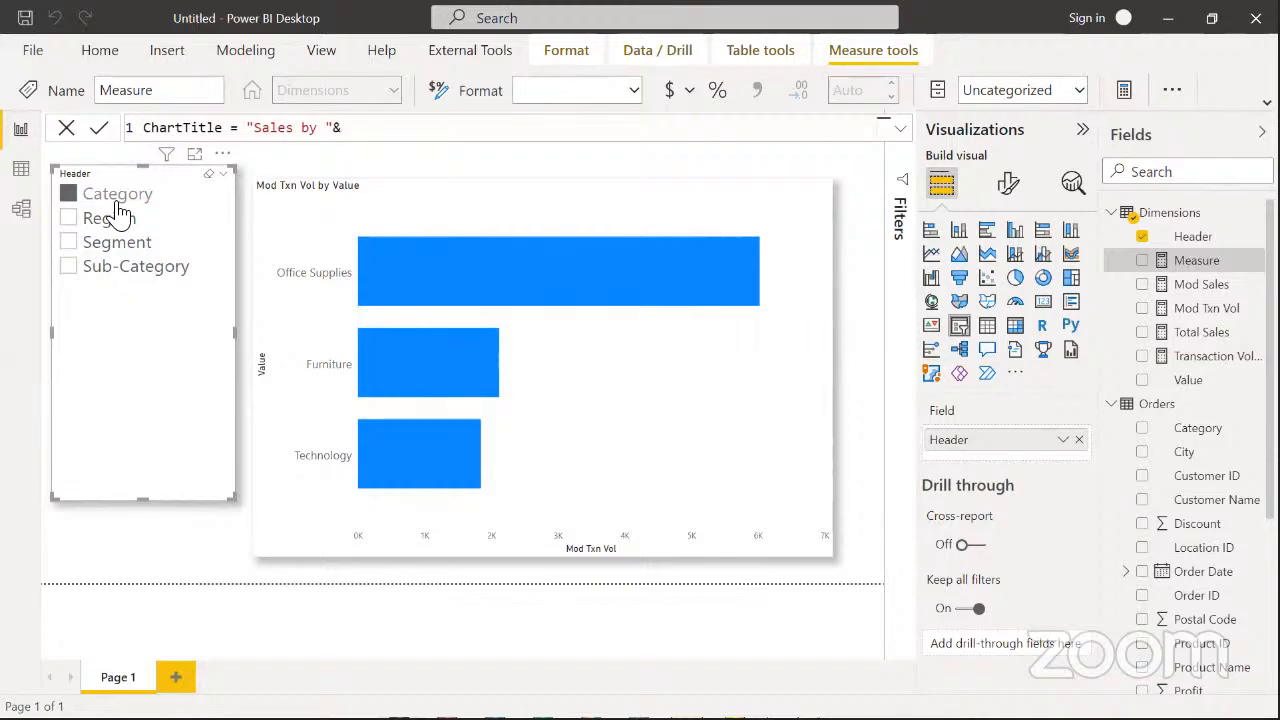
# Complete the ChartTitle formula with SELECTEDVALUE('Dimensions'[Header]) and commit the measure
pyautogui.write('selec')
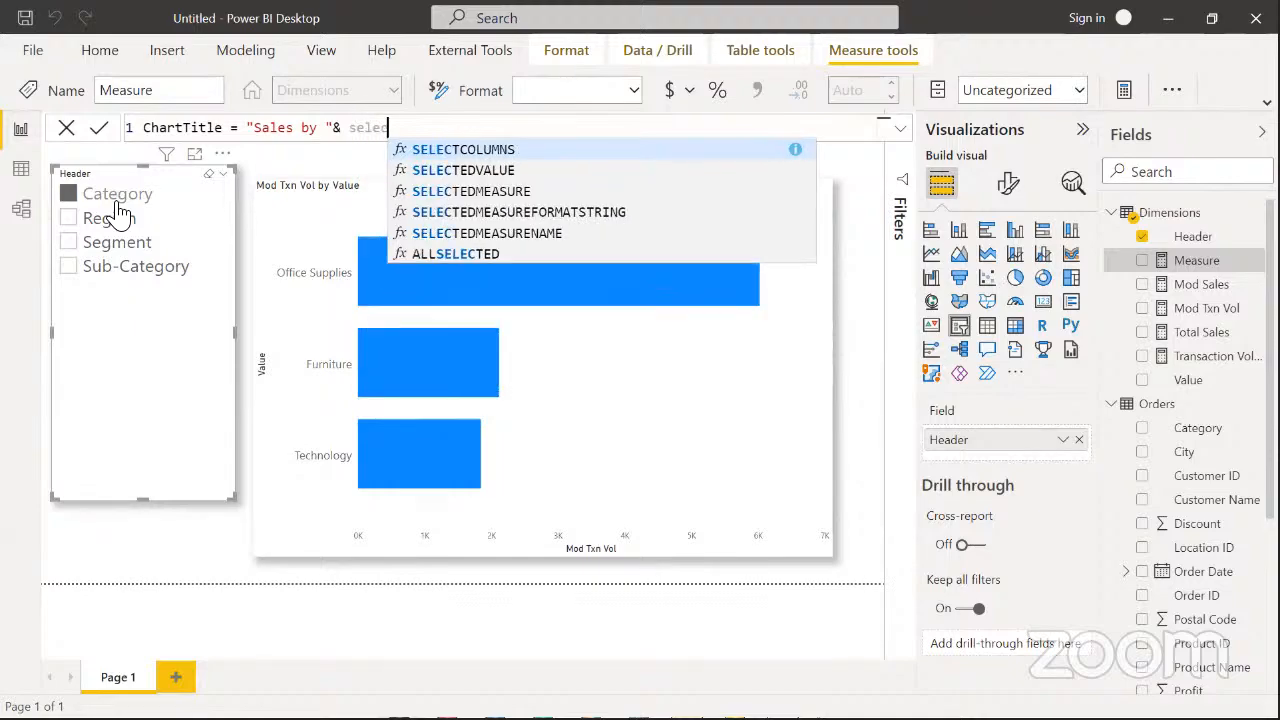
pyautogui.press('Down')
pyautogui.press('Tab')
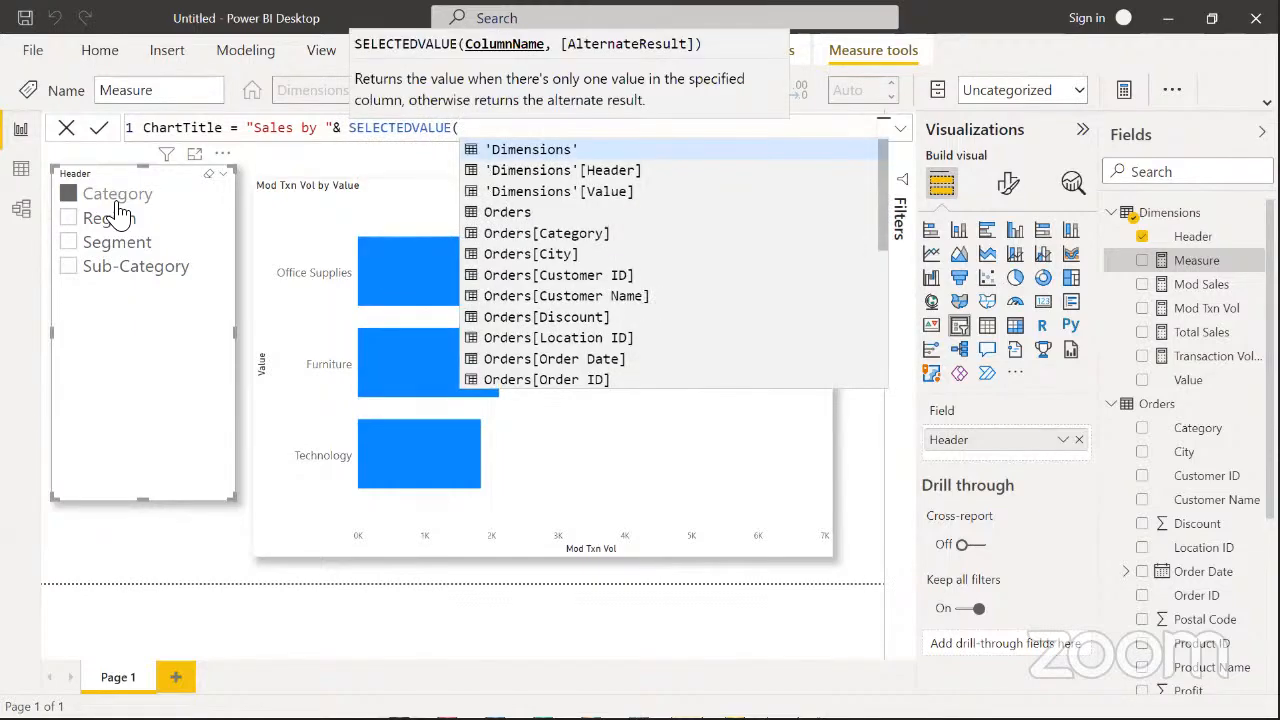
pyautogui.press('Down')
pyautogui.press('Tab')
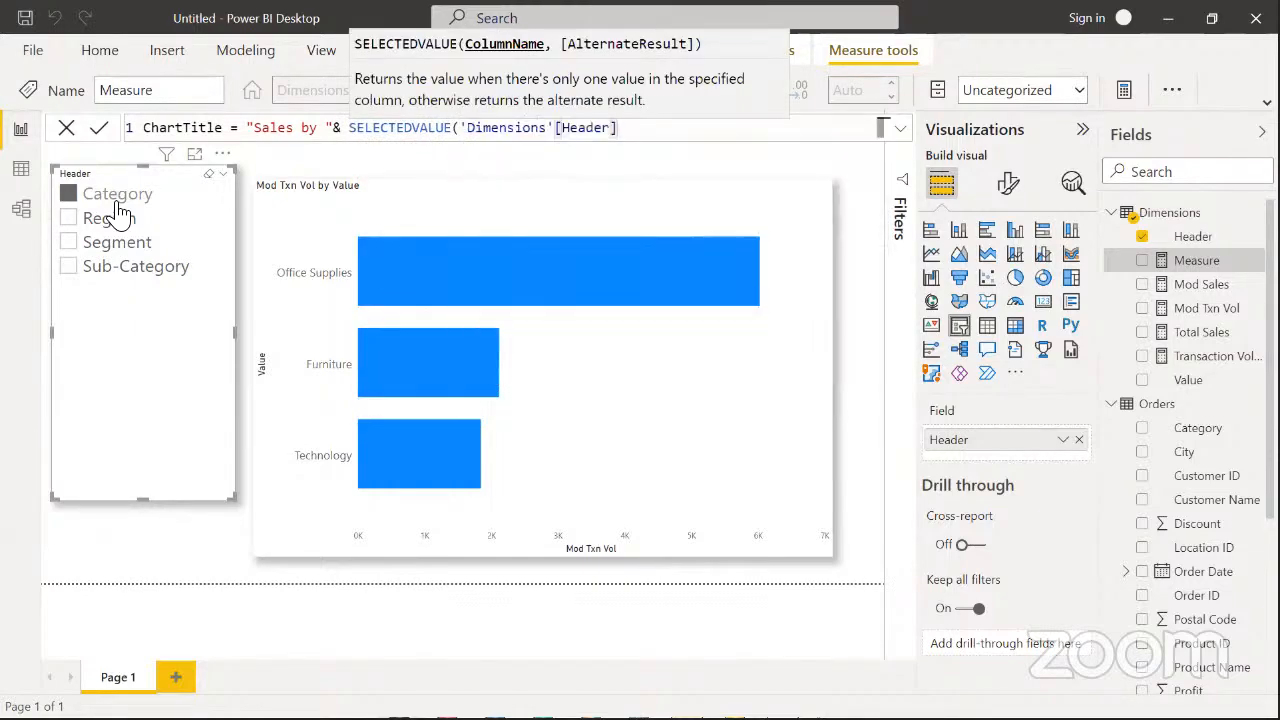
pyautogui.write(')')
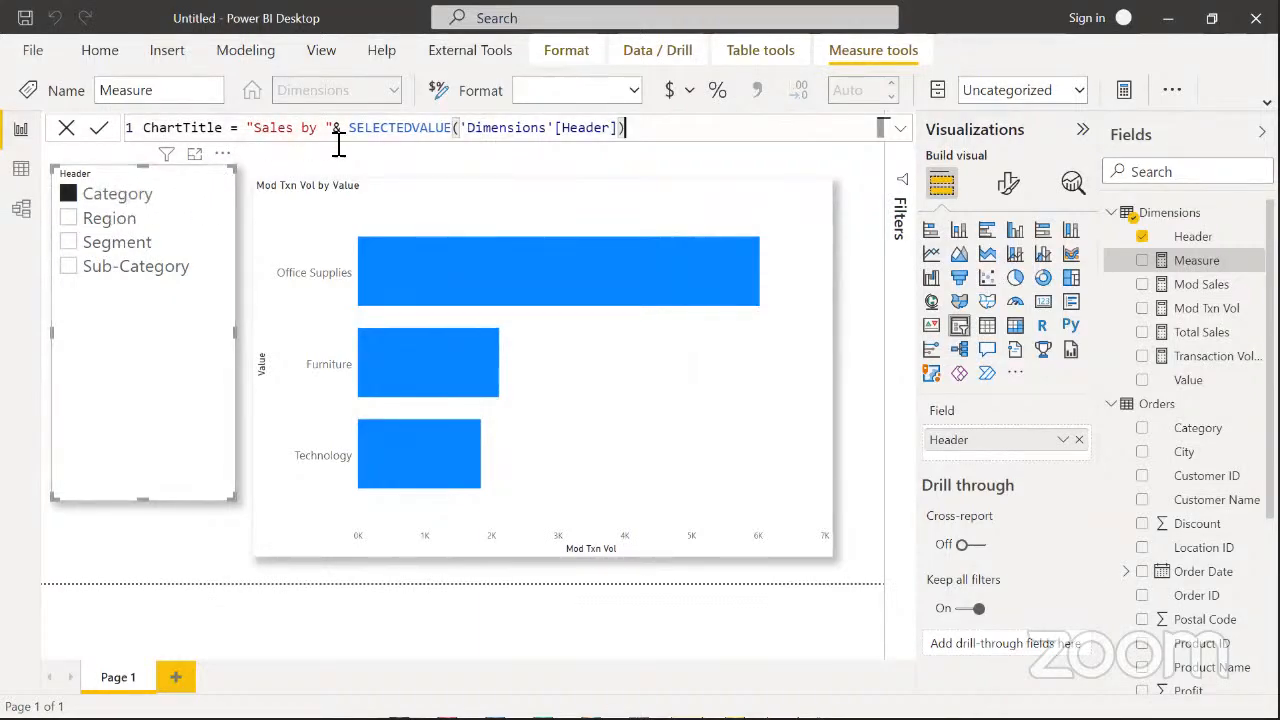
pyautogui.click(97, 130)
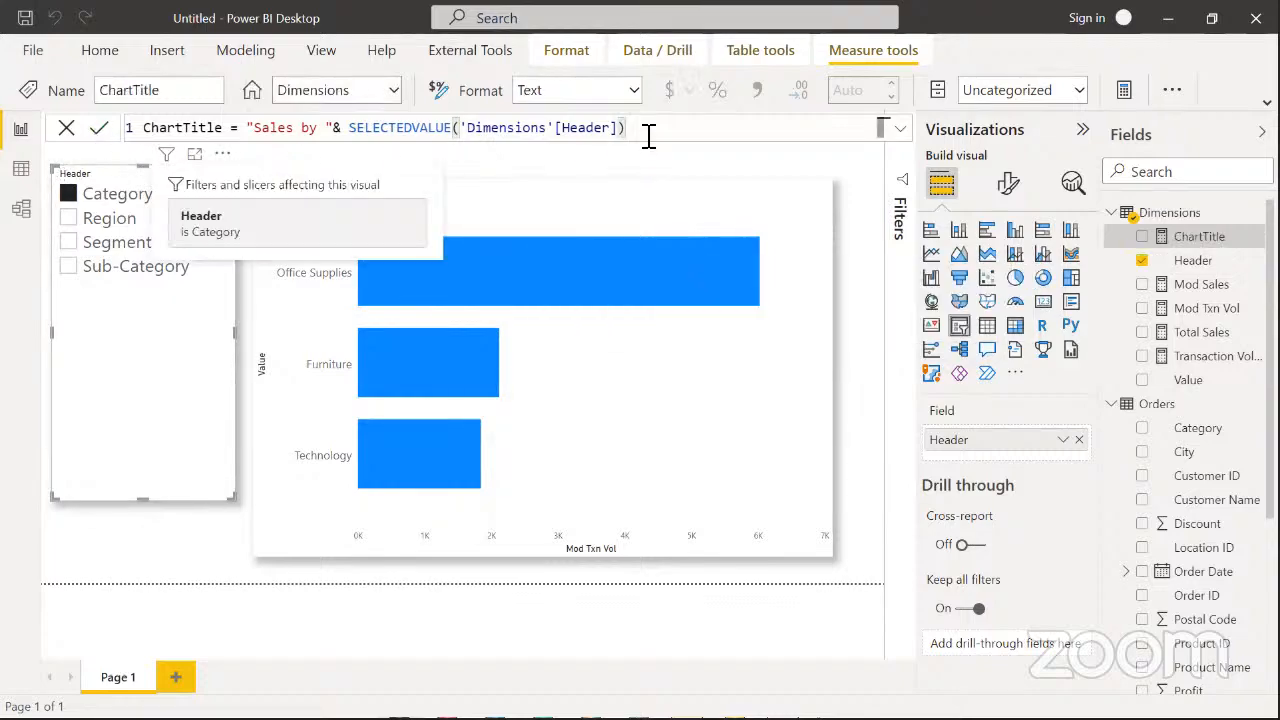
# Add a card showing ChartTitle, widen it to fit the text on one line and move it over the bar chart
pyautogui.click(700, 166)
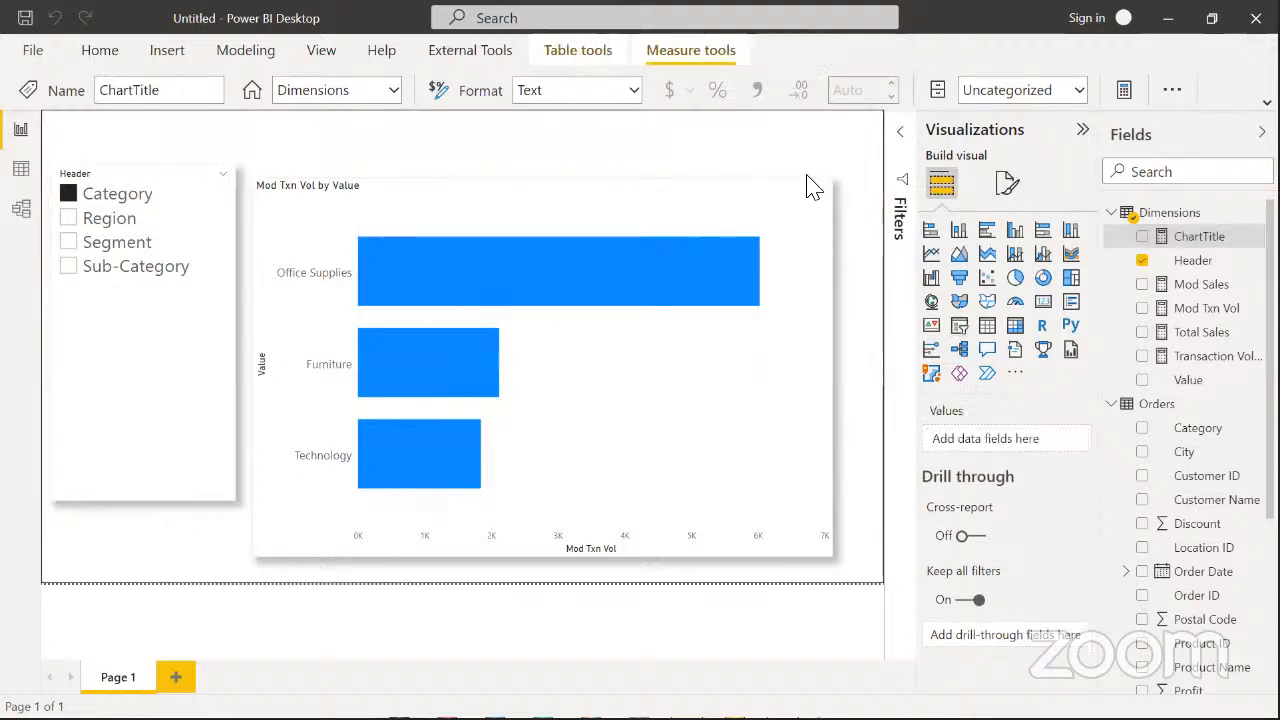
pyautogui.click(1070, 304)
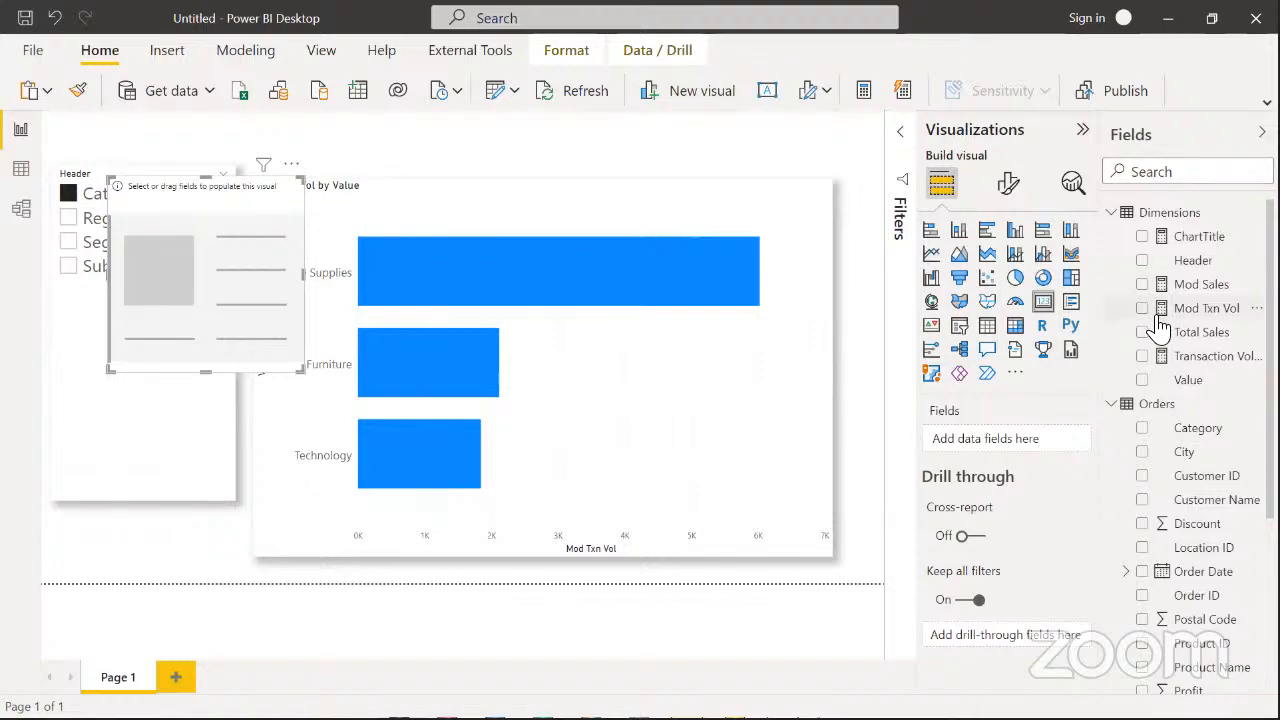
pyautogui.click(1142, 236)
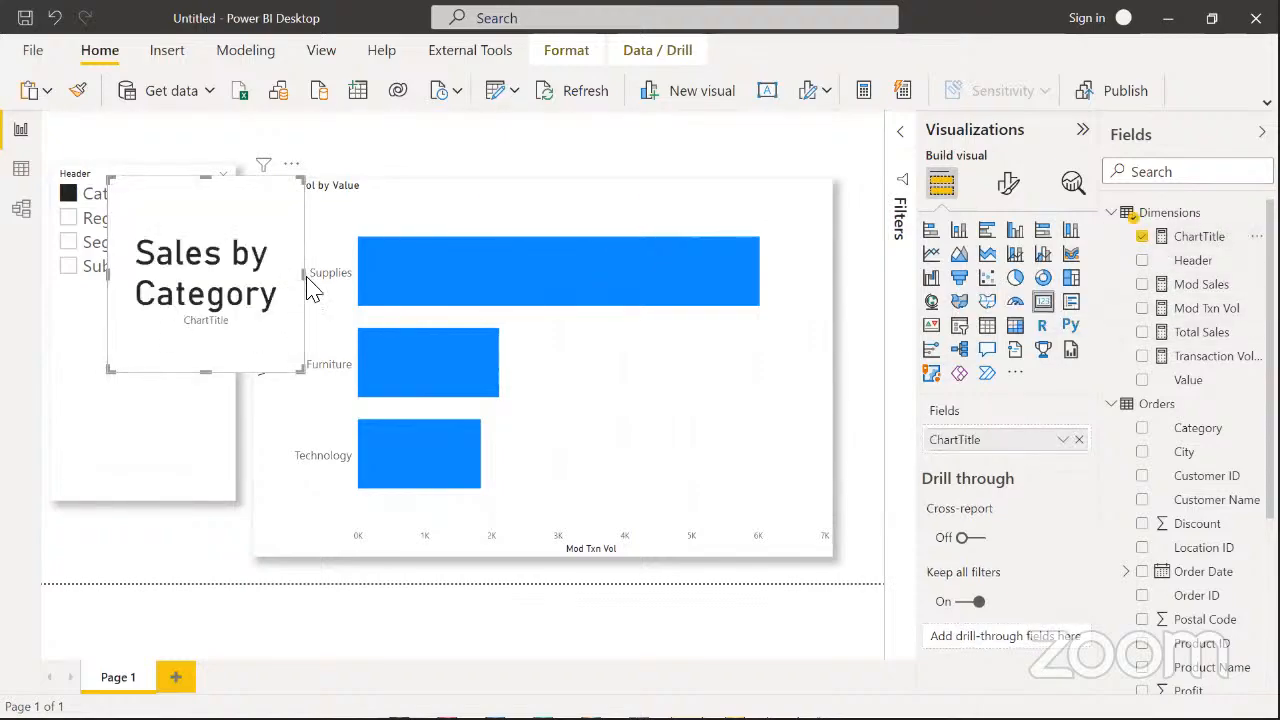
pyautogui.moveTo(307, 275); pyautogui.dragTo(505, 272)
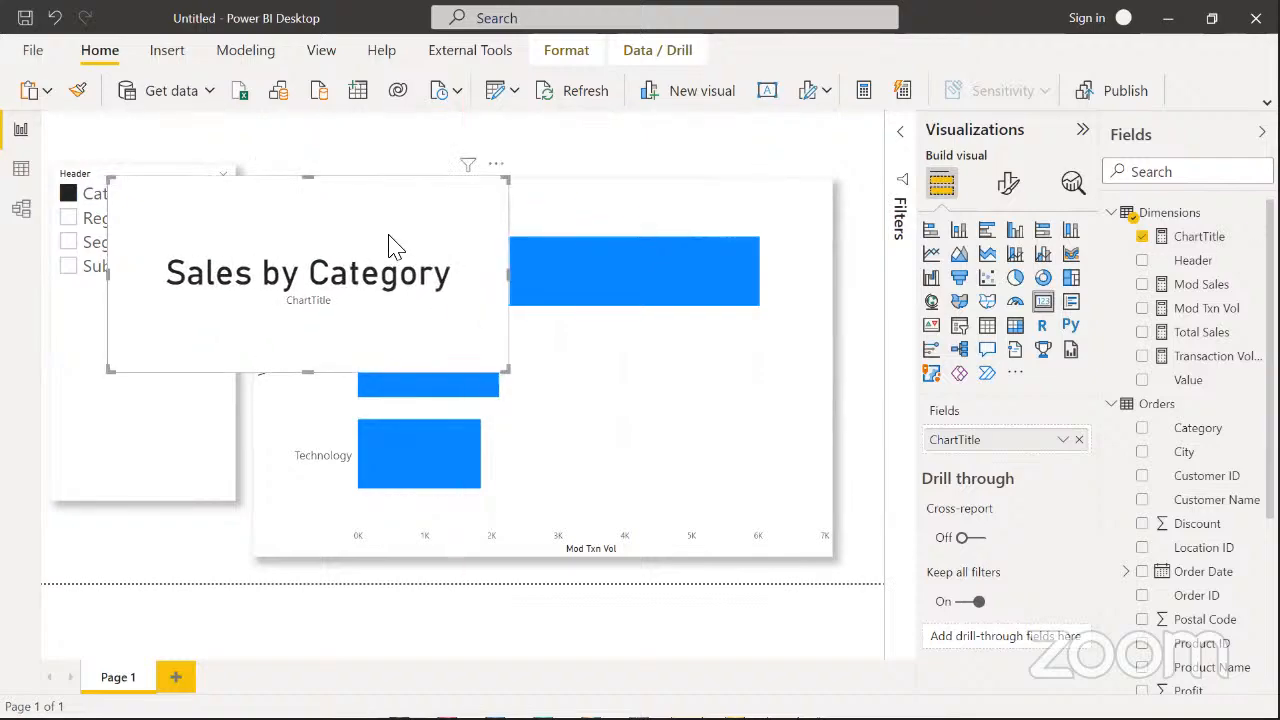
pyautogui.moveTo(391, 246); pyautogui.dragTo(523, 254)
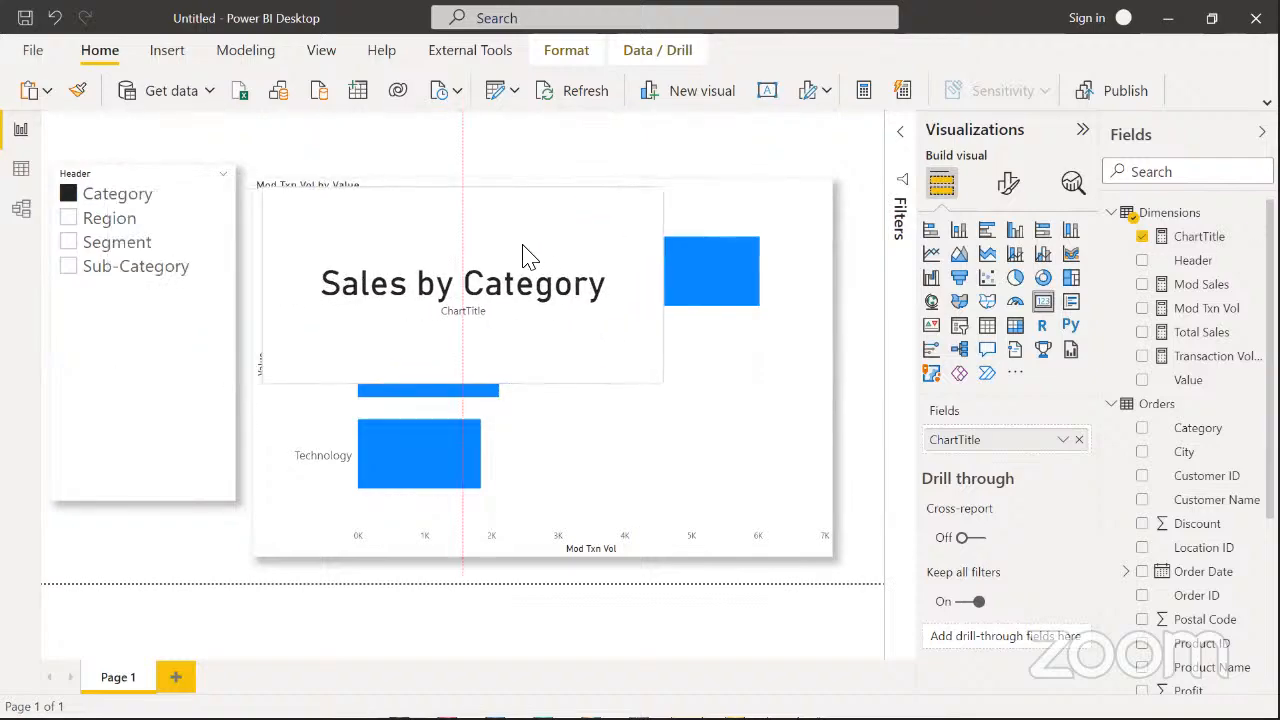
# Test the ChartTitle card with the Header slicer on Region and Segment, and delete the card
pyautogui.click(108, 220)
pyautogui.click(100, 245)
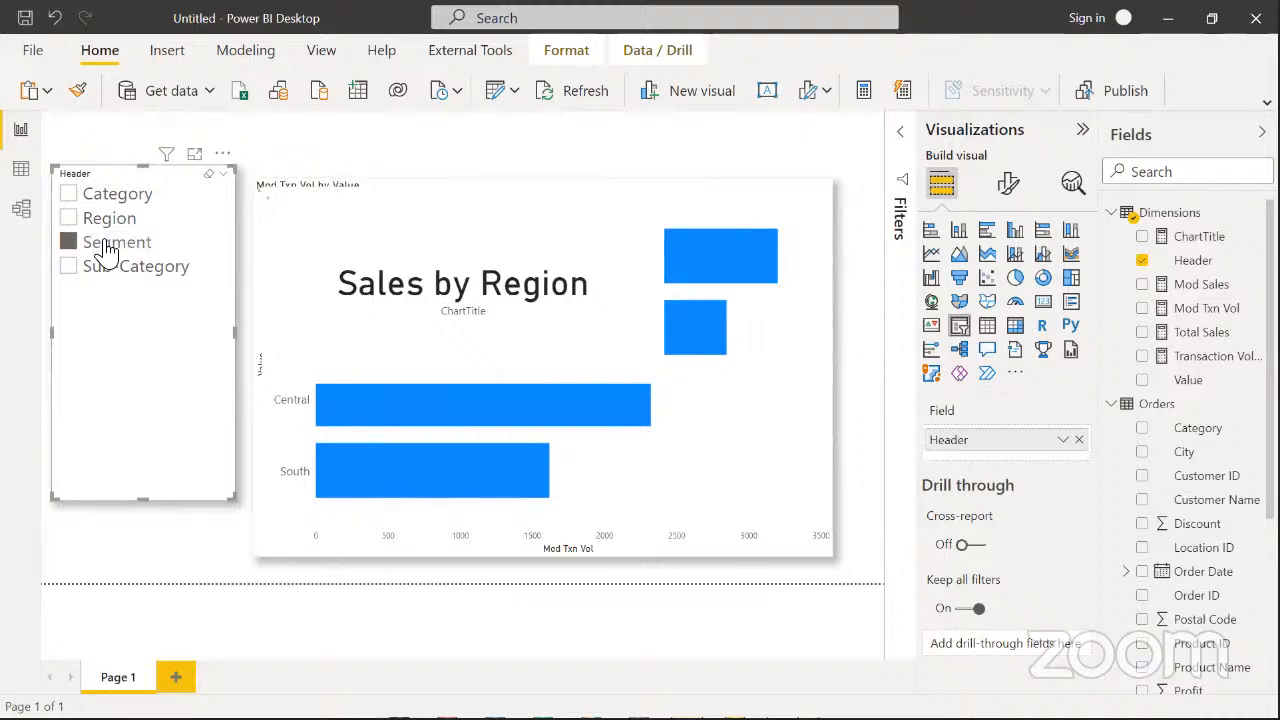
pyautogui.click(451, 245)
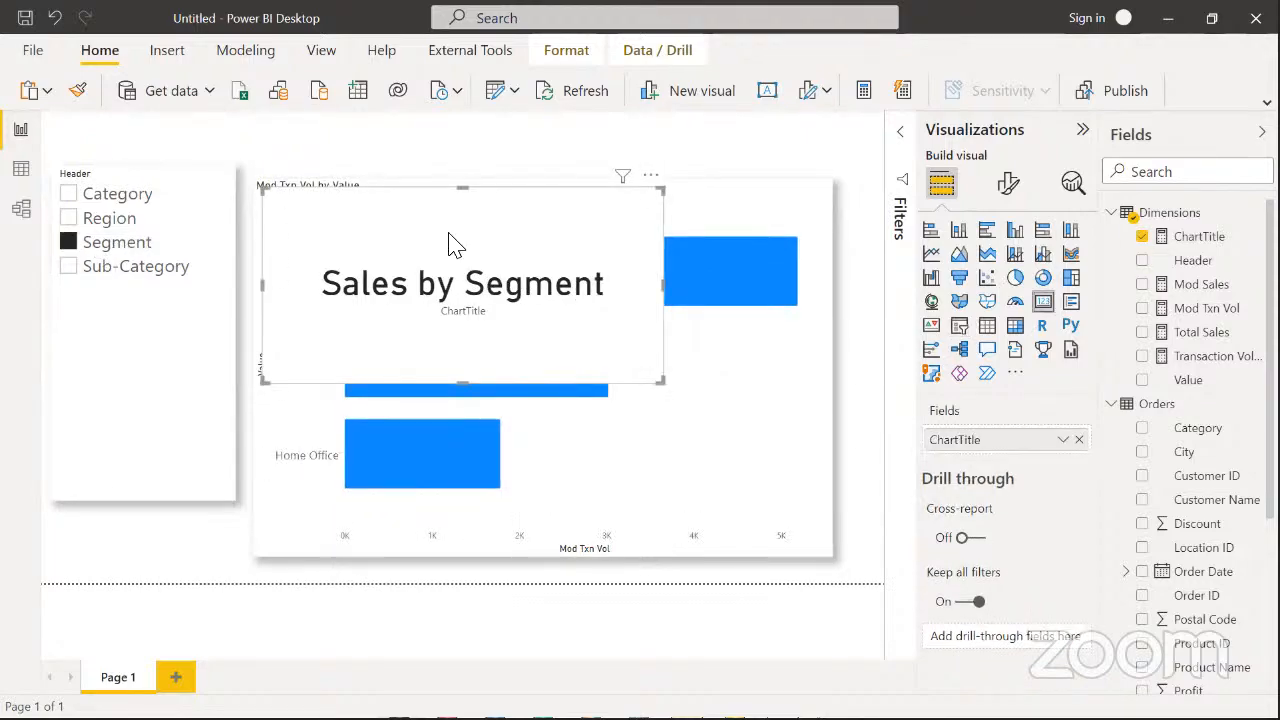
pyautogui.press('Delete')
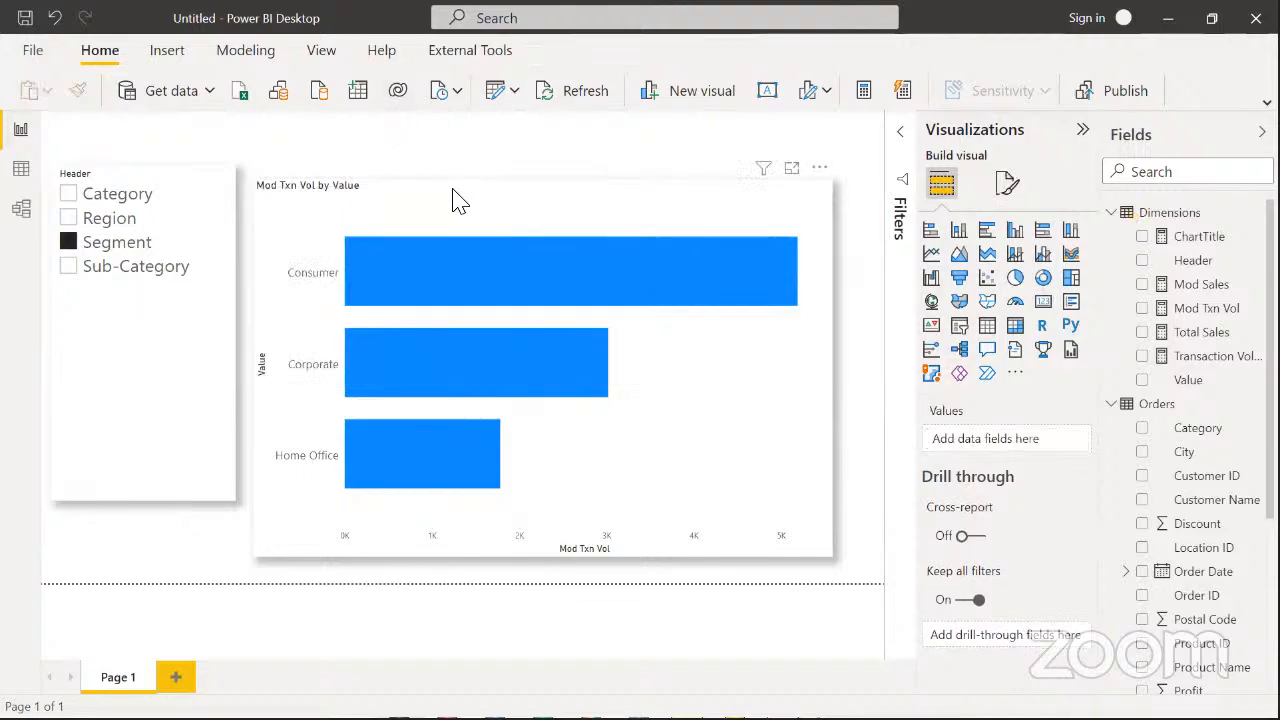
# Extend the bar chart up level with the slicer's upper edge and base its title text on the ChartTitle field value
pyautogui.click(480, 200)
pyautogui.moveTo(542, 180); pyautogui.dragTo(542, 166)
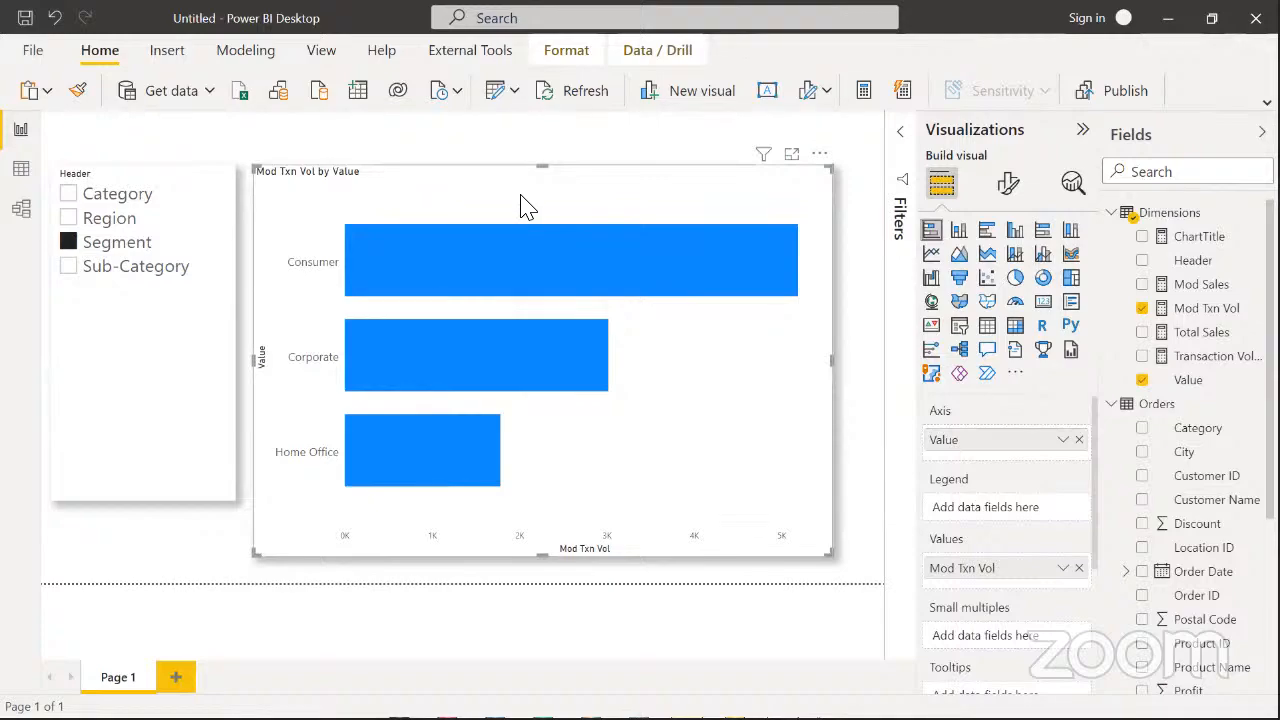
pyautogui.click(1009, 184)
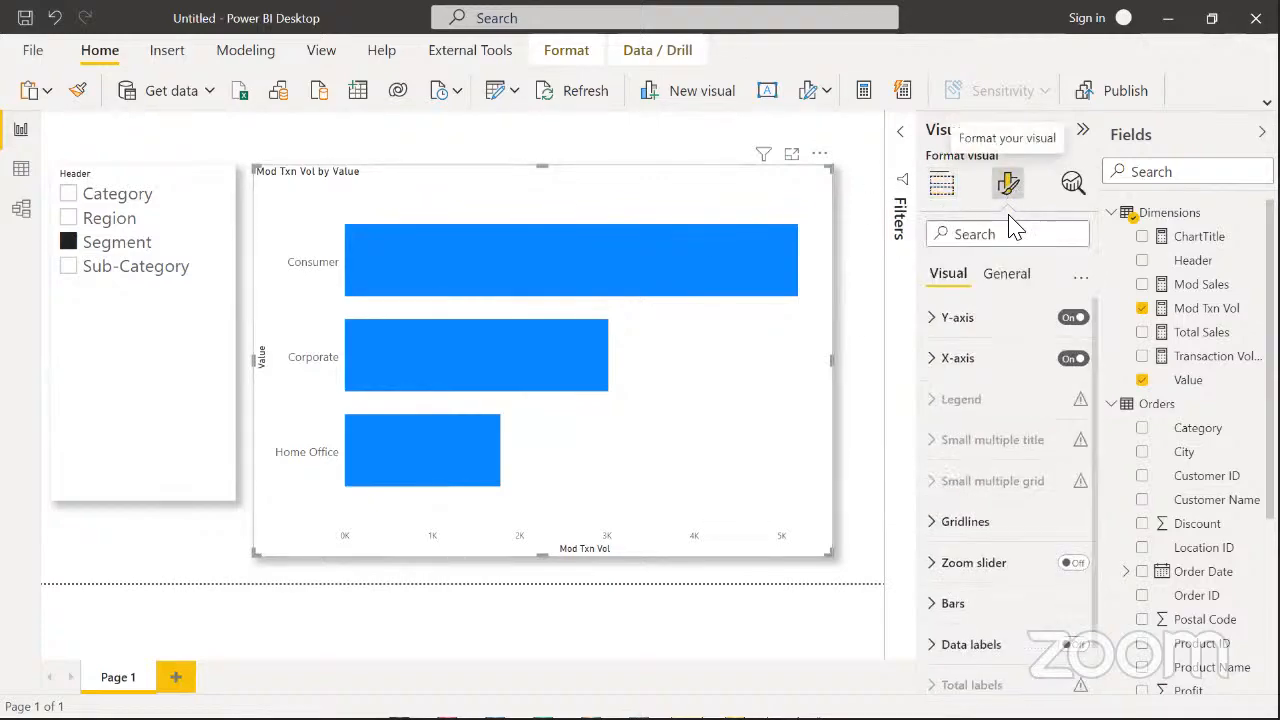
pyautogui.click(1010, 275)
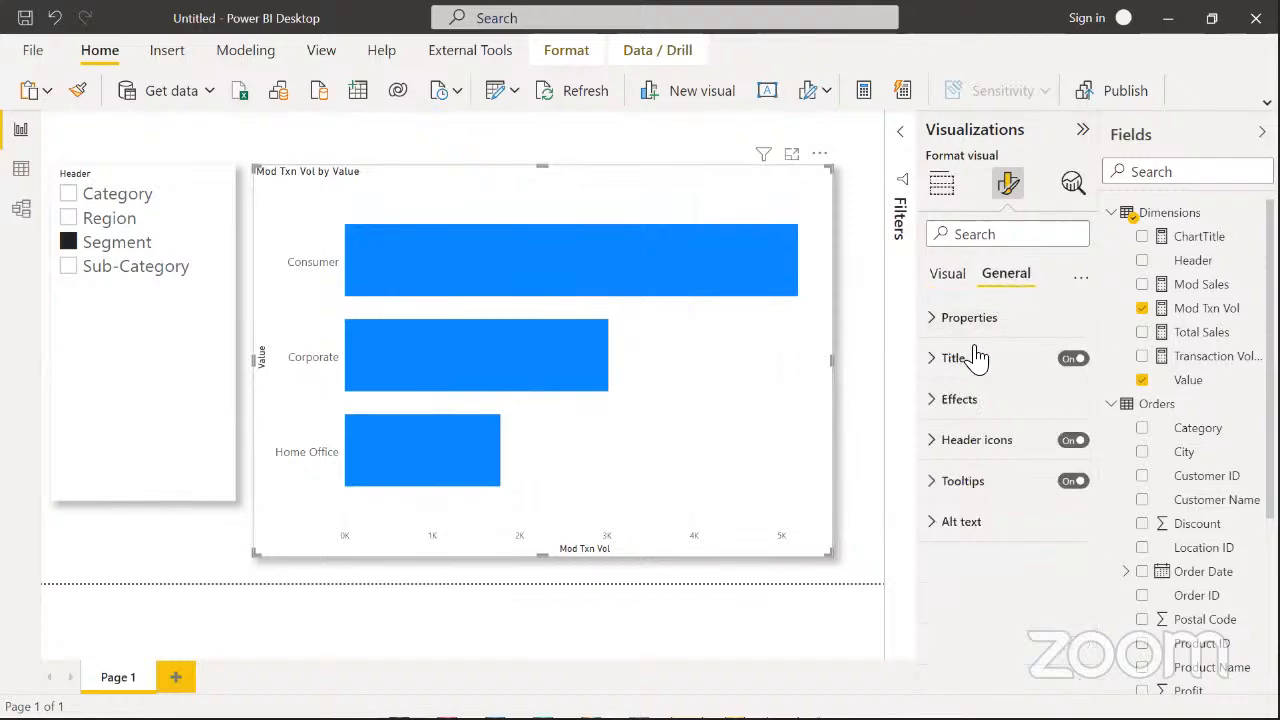
pyautogui.click(935, 362)
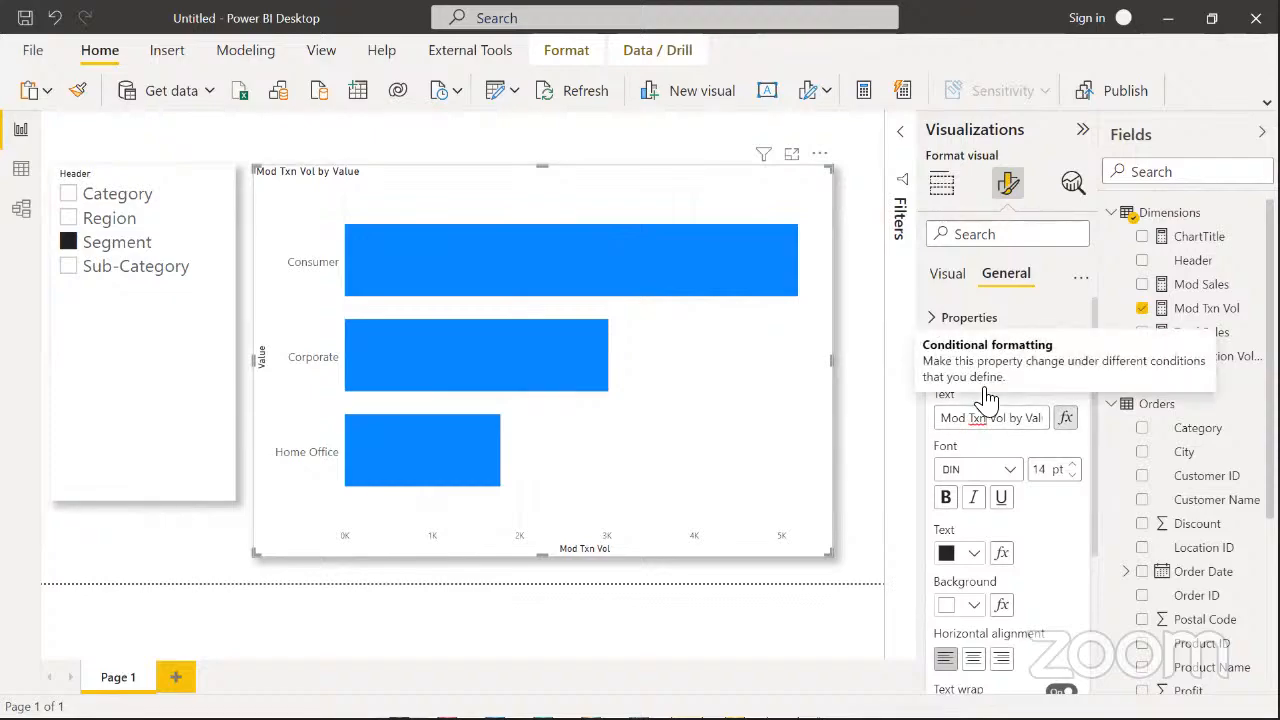
pyautogui.click(1066, 420)
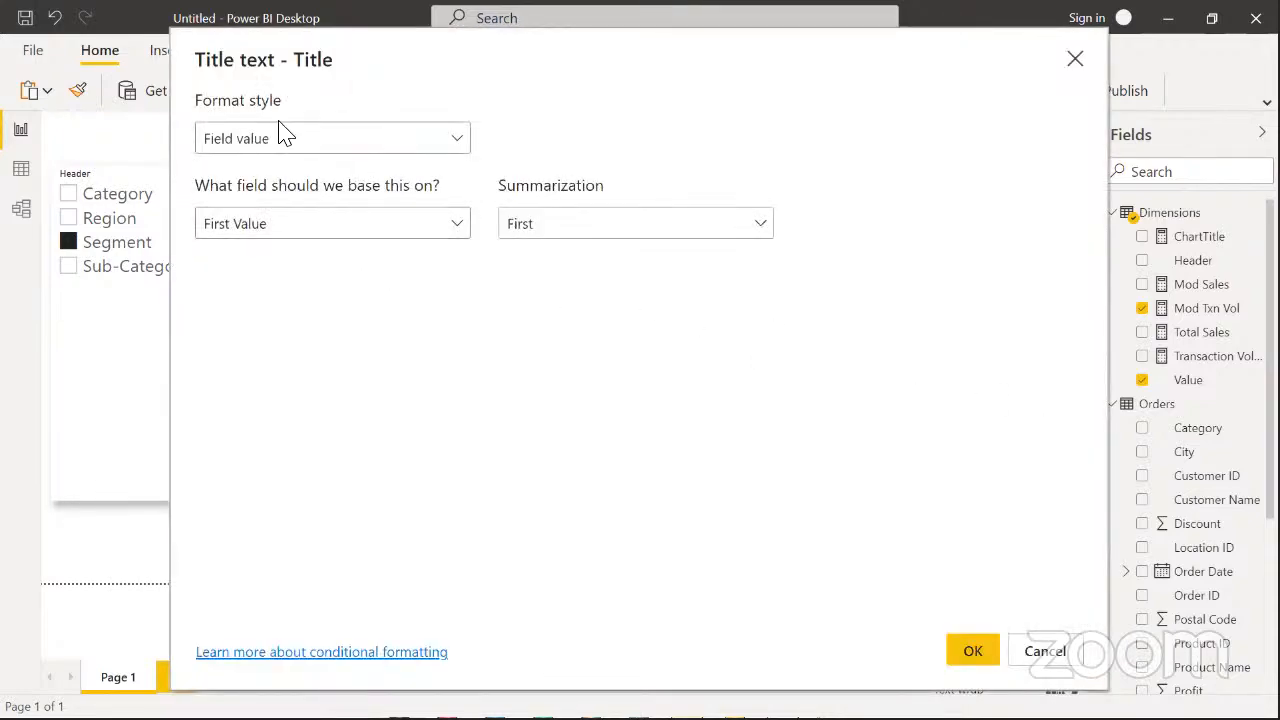
pyautogui.click(457, 237)
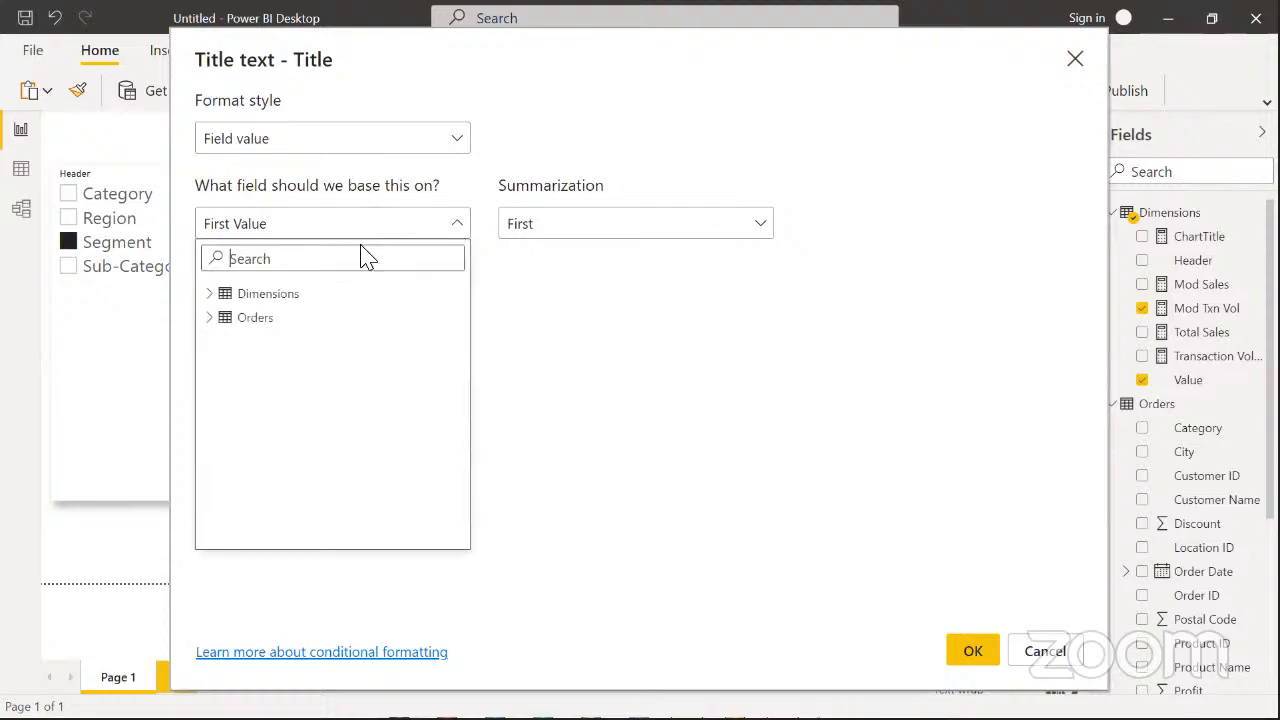
pyautogui.click(210, 295)
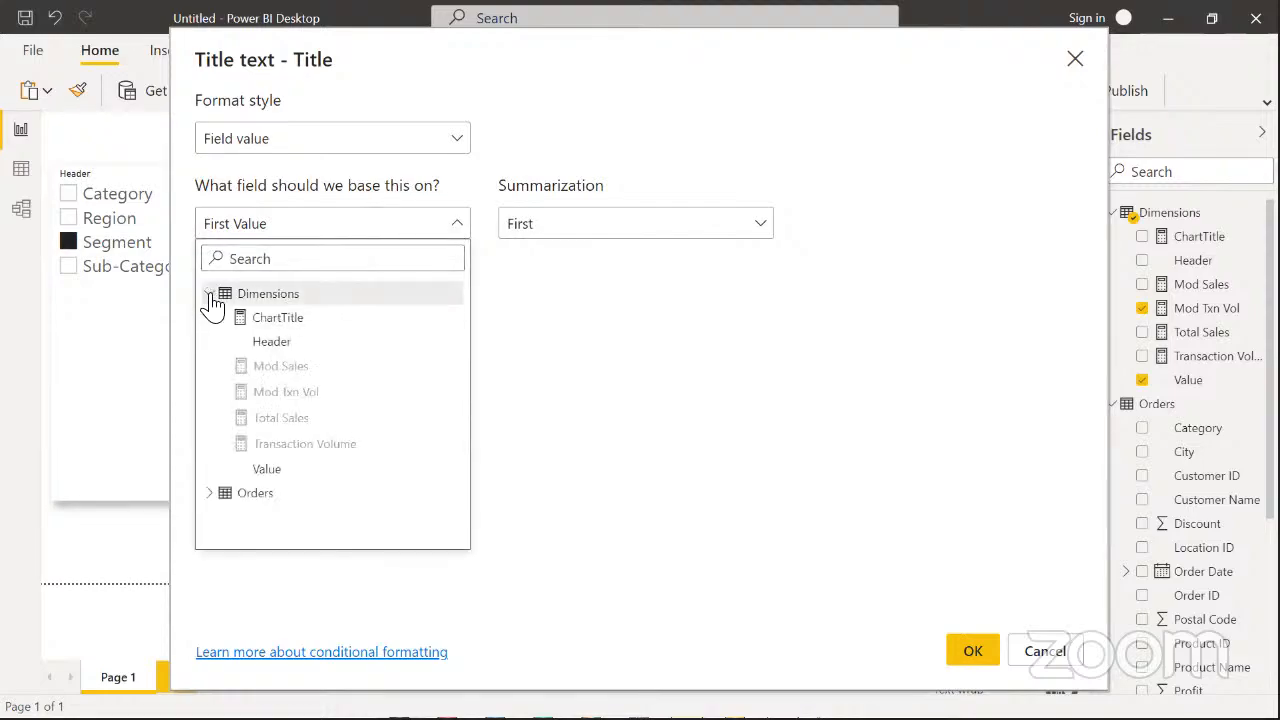
pyautogui.click(290, 322)
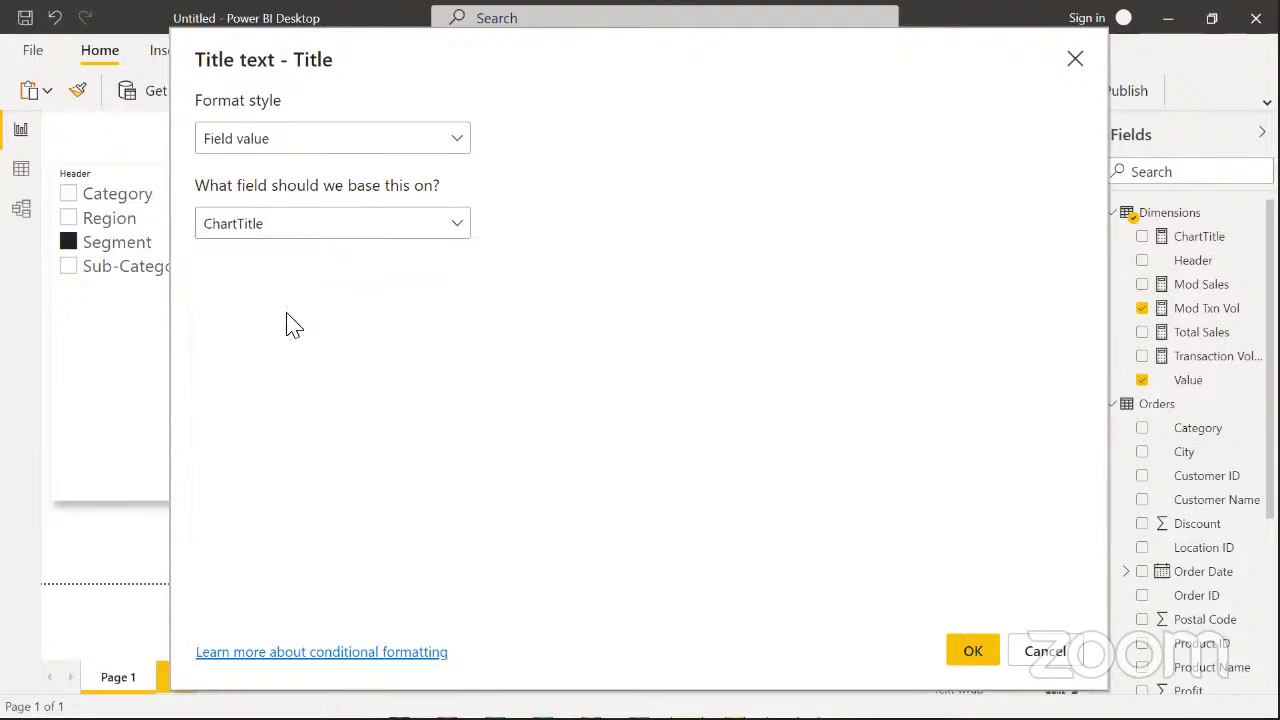
pyautogui.click(966, 655)
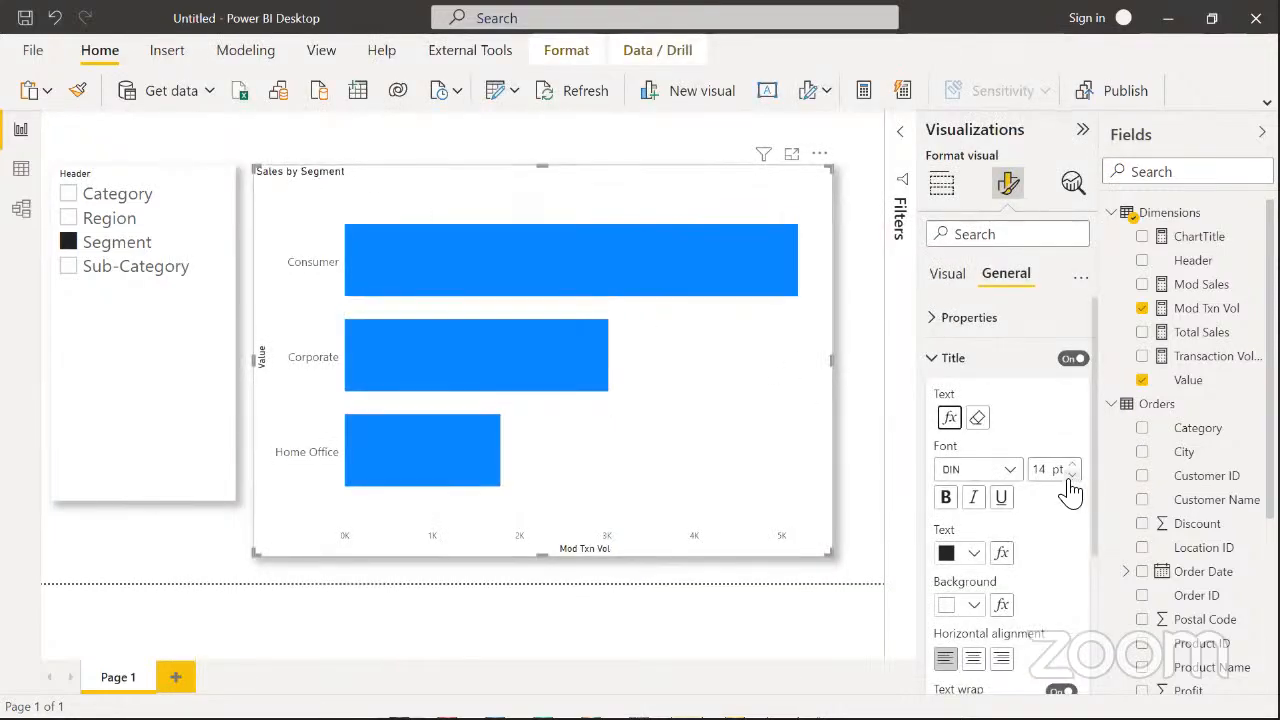
# Set the chart title's font size to 25 pt and test the title with the Header slicer on Category, Sub-Category and Region
pyautogui.moveTo(1057, 470); pyautogui.dragTo(1023, 471)
pyautogui.write('25')
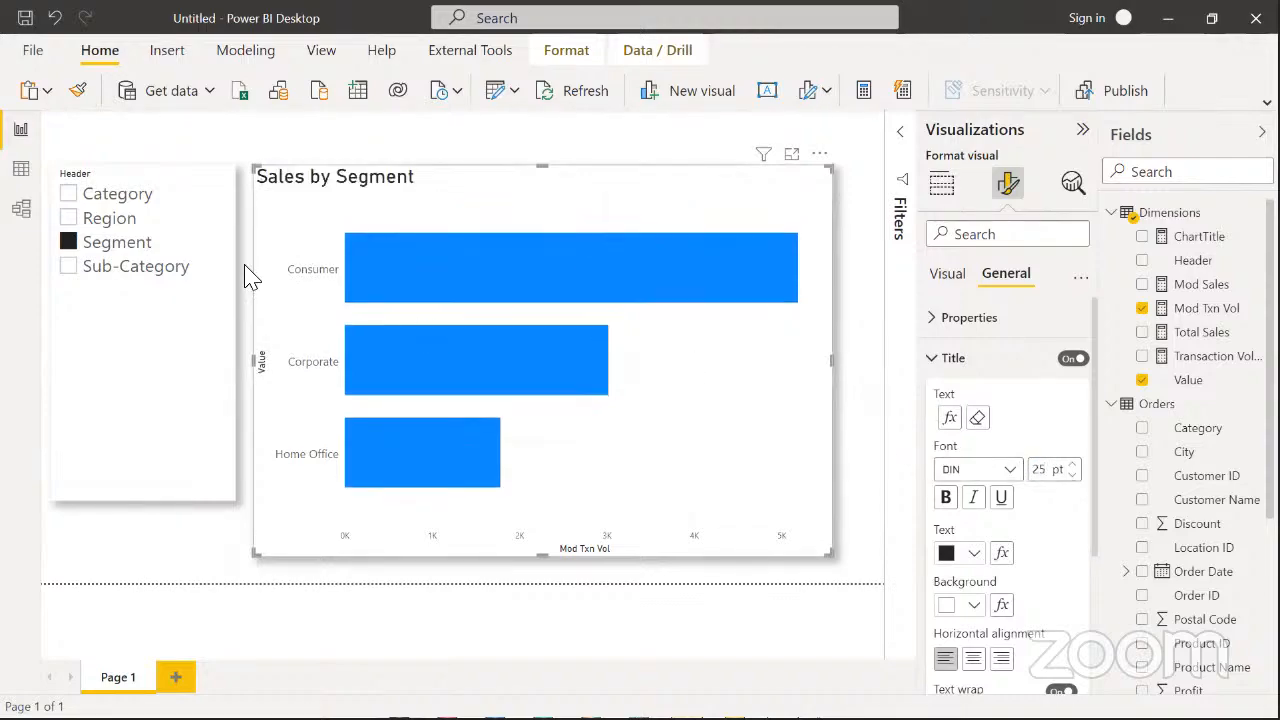
pyautogui.click(108, 200)
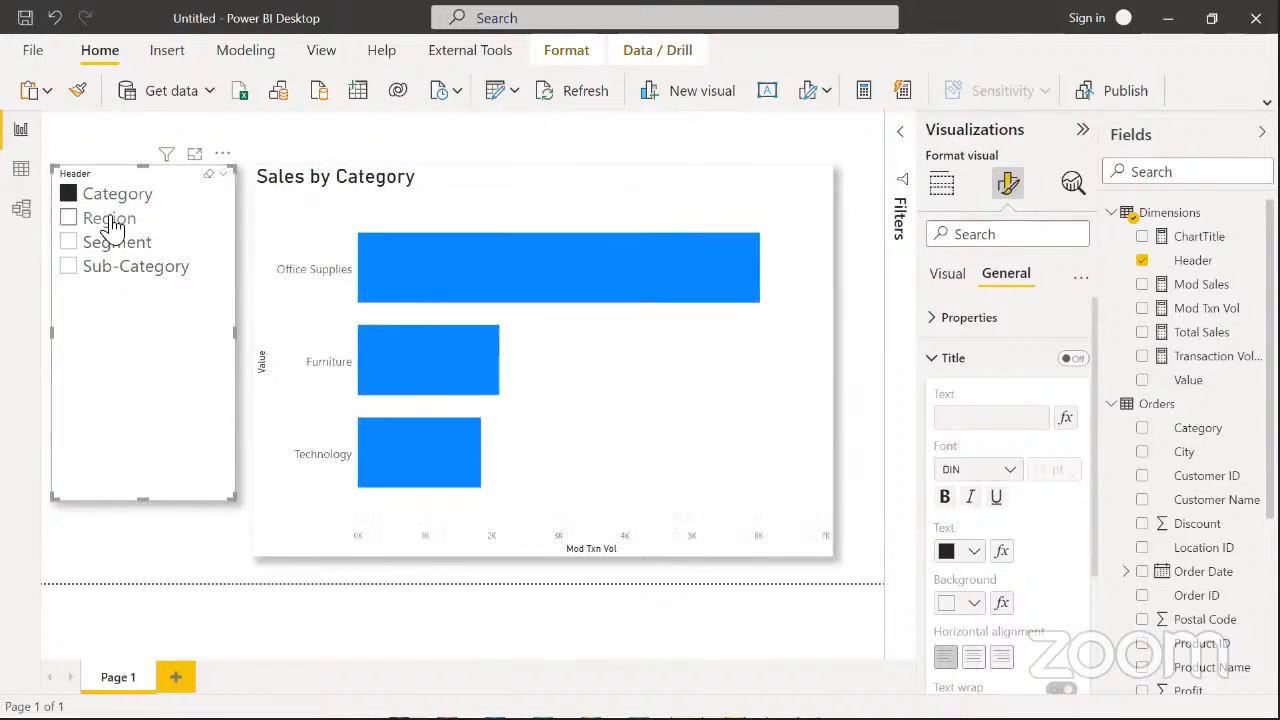
pyautogui.click(118, 266)
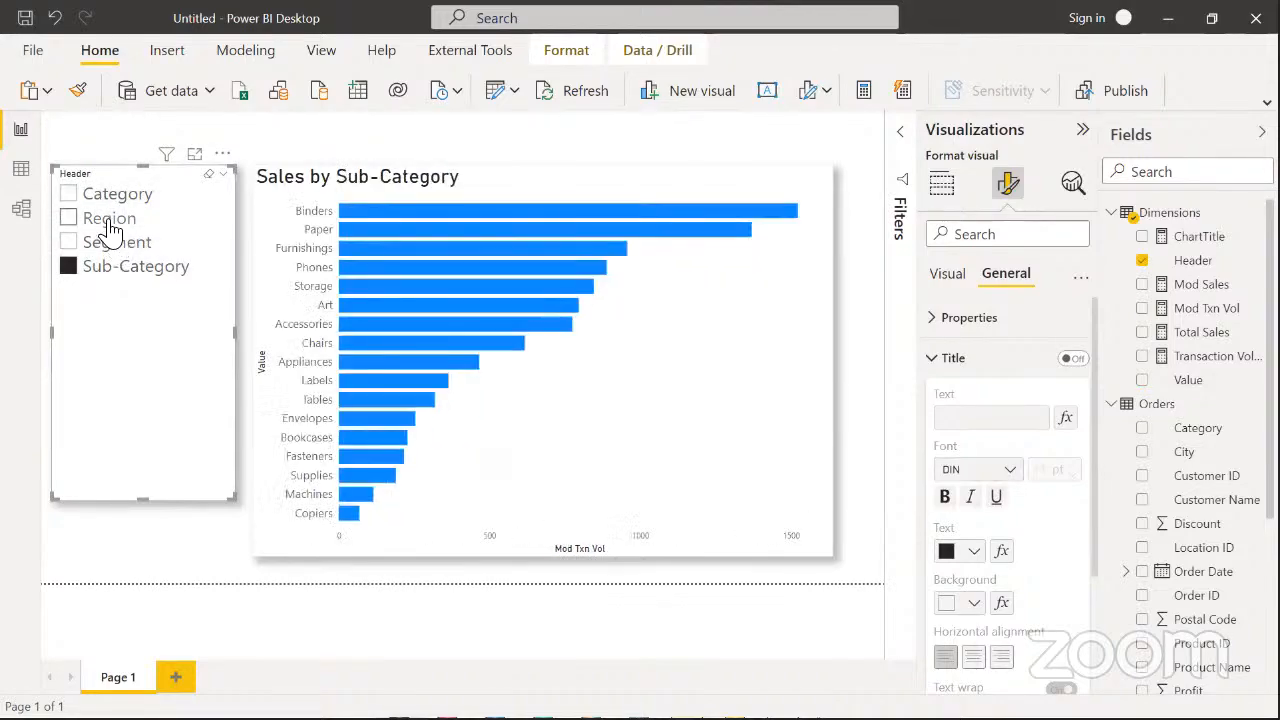
pyautogui.click(111, 226)
# Switch to the wip report to view its chart title with an icon, and return to the Untitled report's bar chart
pyautogui.hotkey('alt', 'Tab')
pyautogui.hotkey('alt', 'Tab')
pyautogui.hotkey('alt', 'Tab')
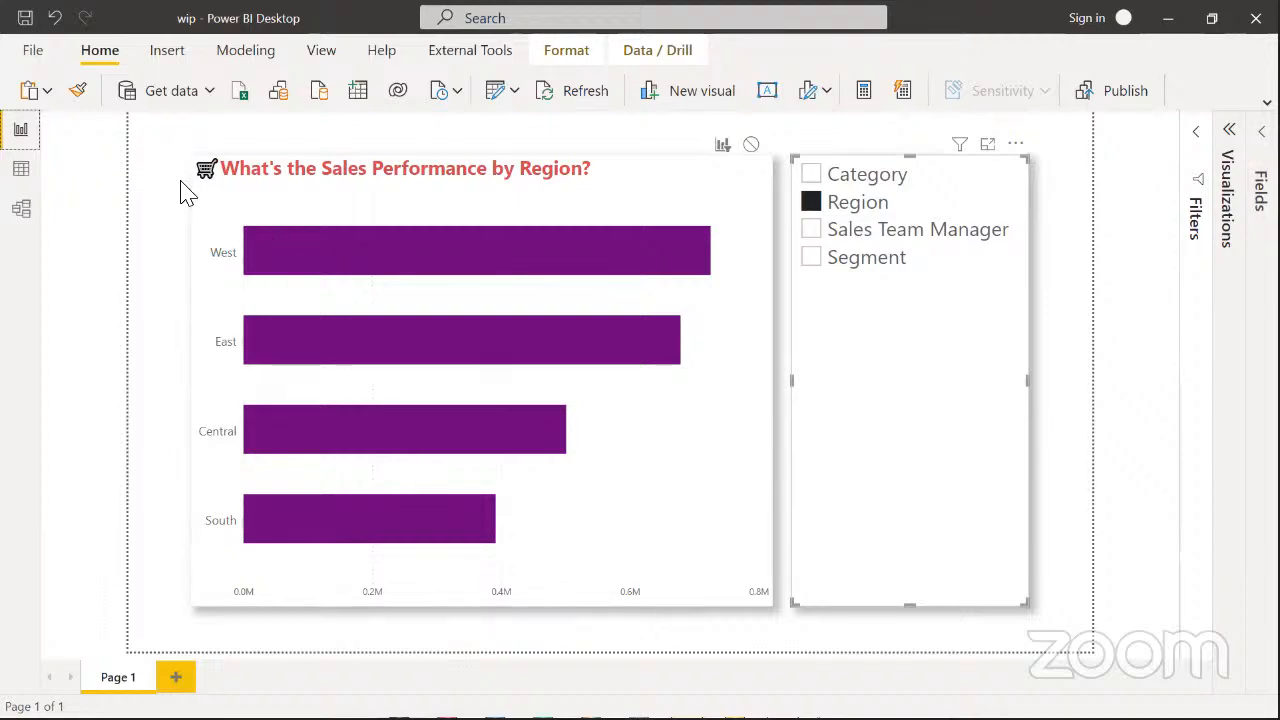
pyautogui.hotkey('alt', 'Tab')
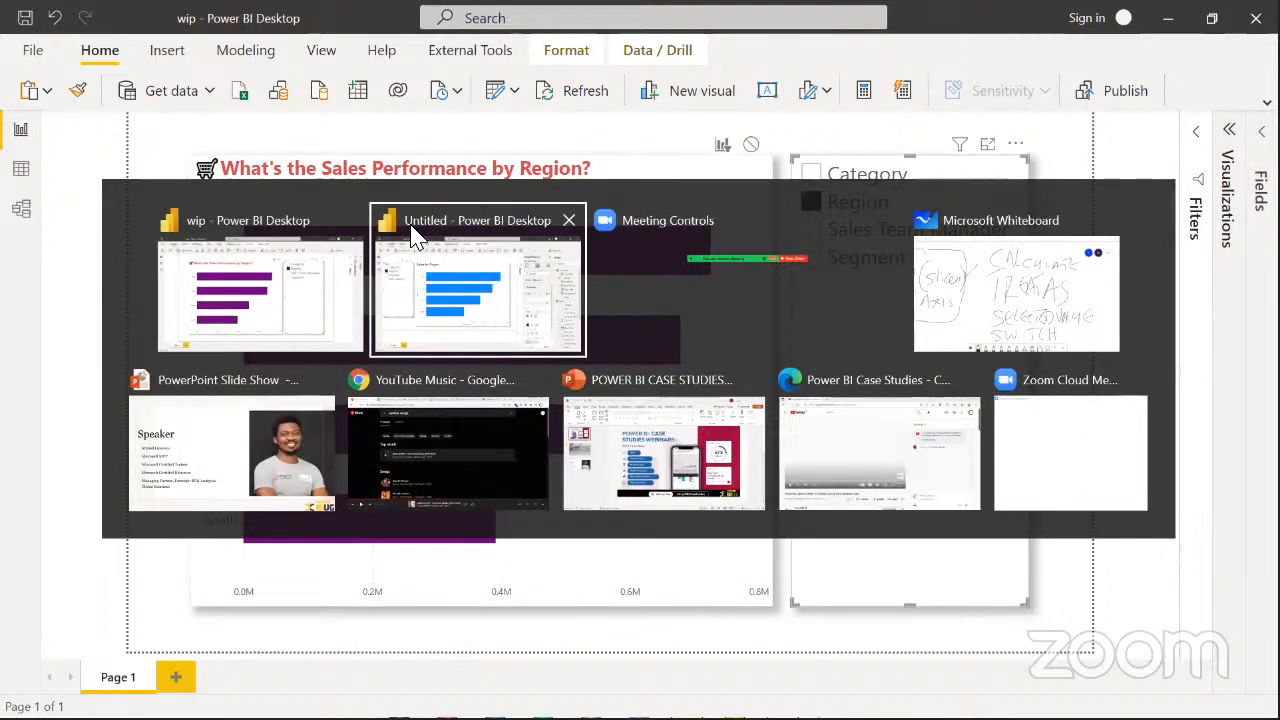
pyautogui.click(455, 186)
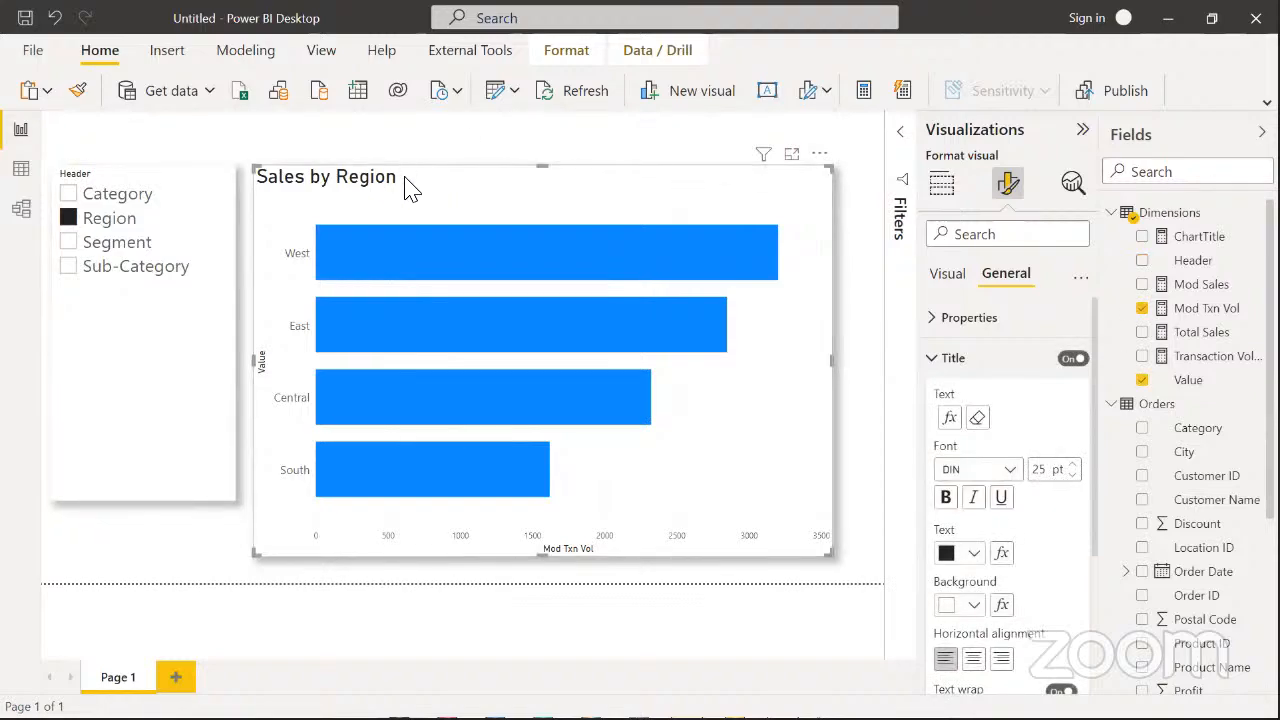
# Insert a shopping cart emoji before "Sales by" in the ChartTitle measure's text
pyautogui.click(1204, 314)
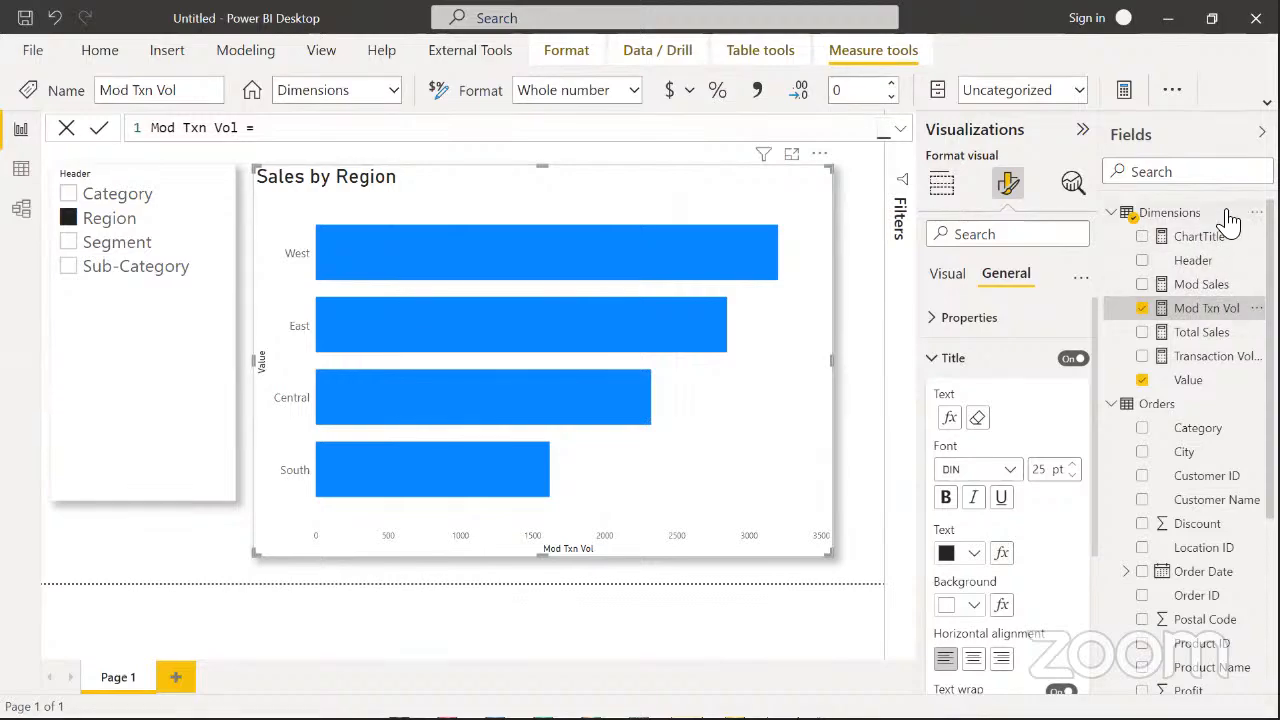
pyautogui.click(1196, 246)
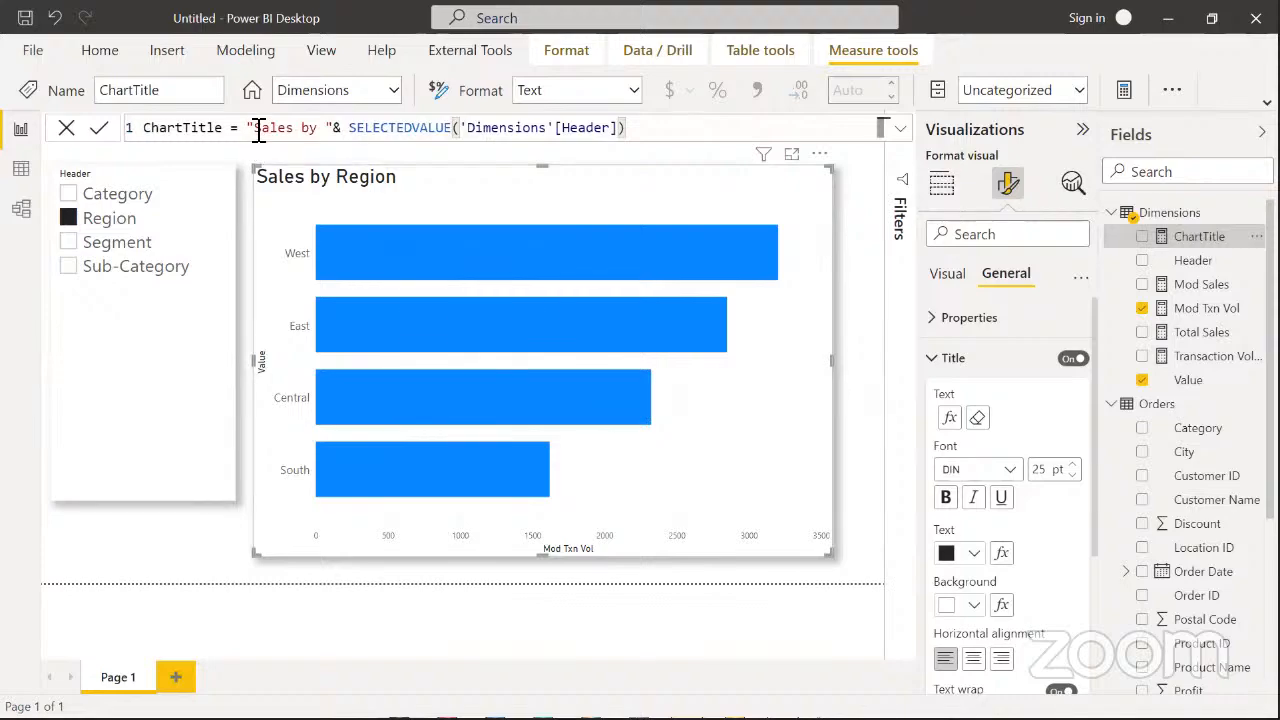
pyautogui.click(259, 130)
pyautogui.press('super+period')
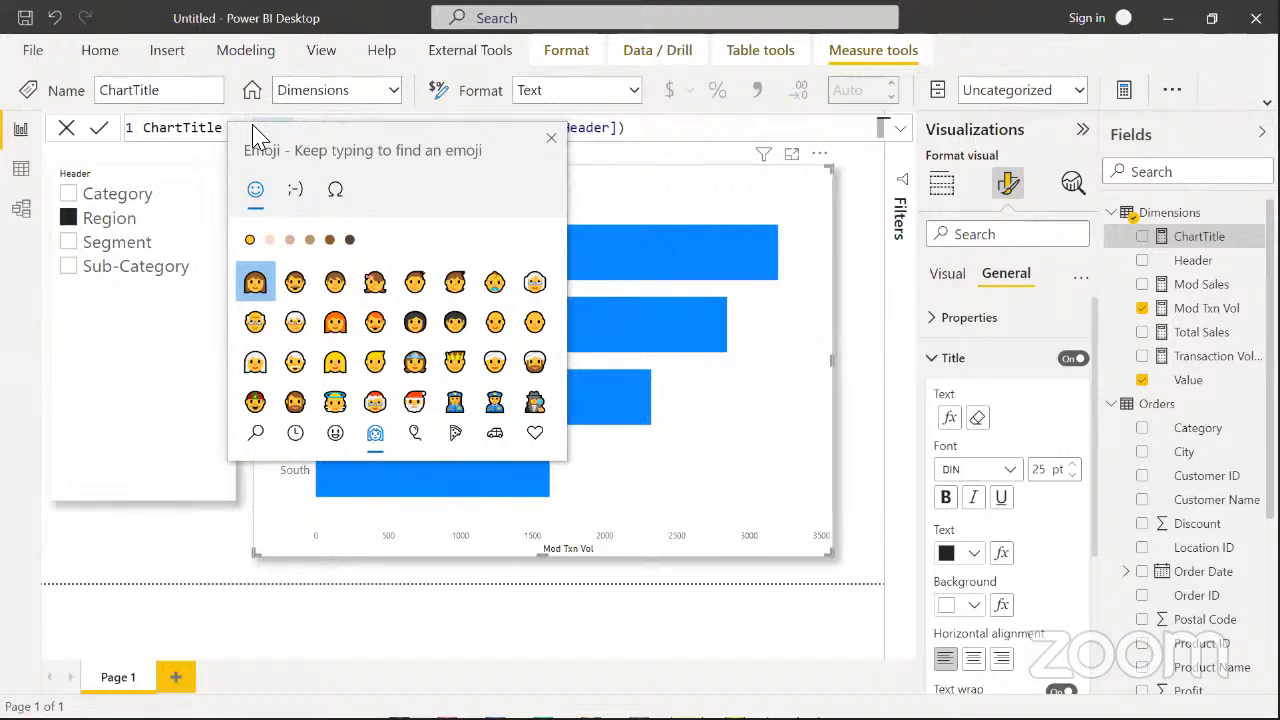
pyautogui.write('cart')
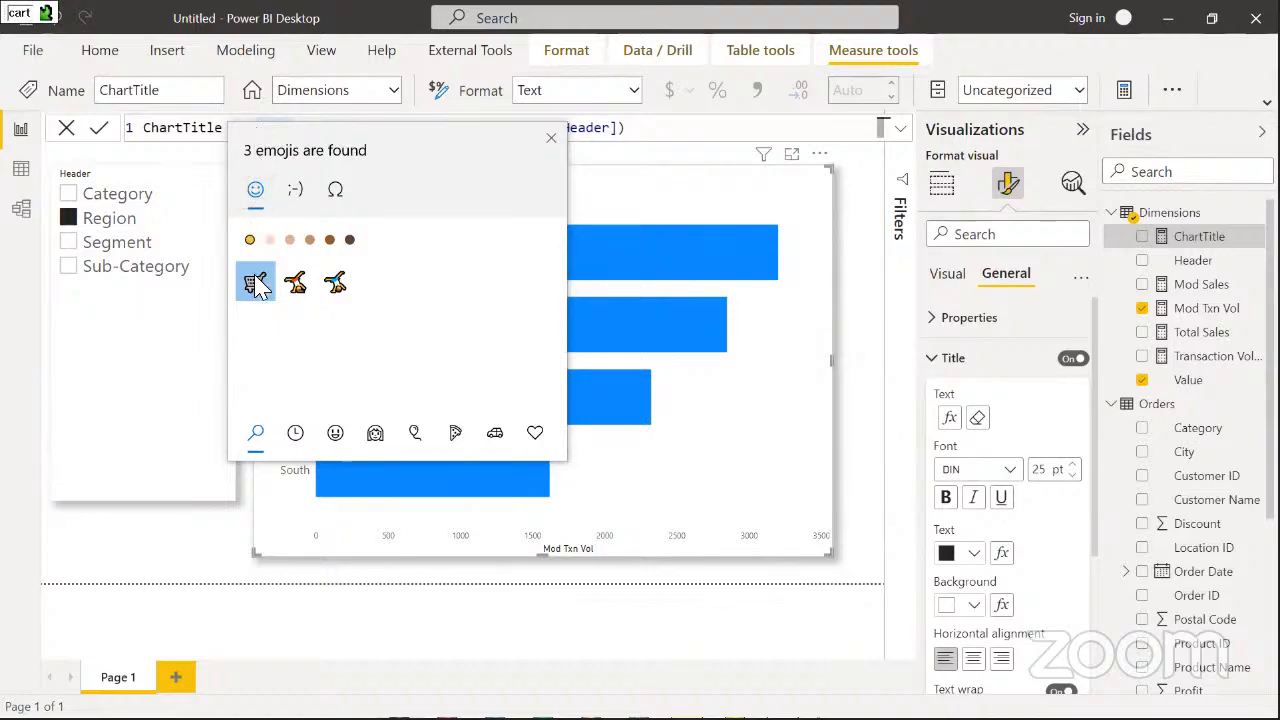
pyautogui.click(551, 138)
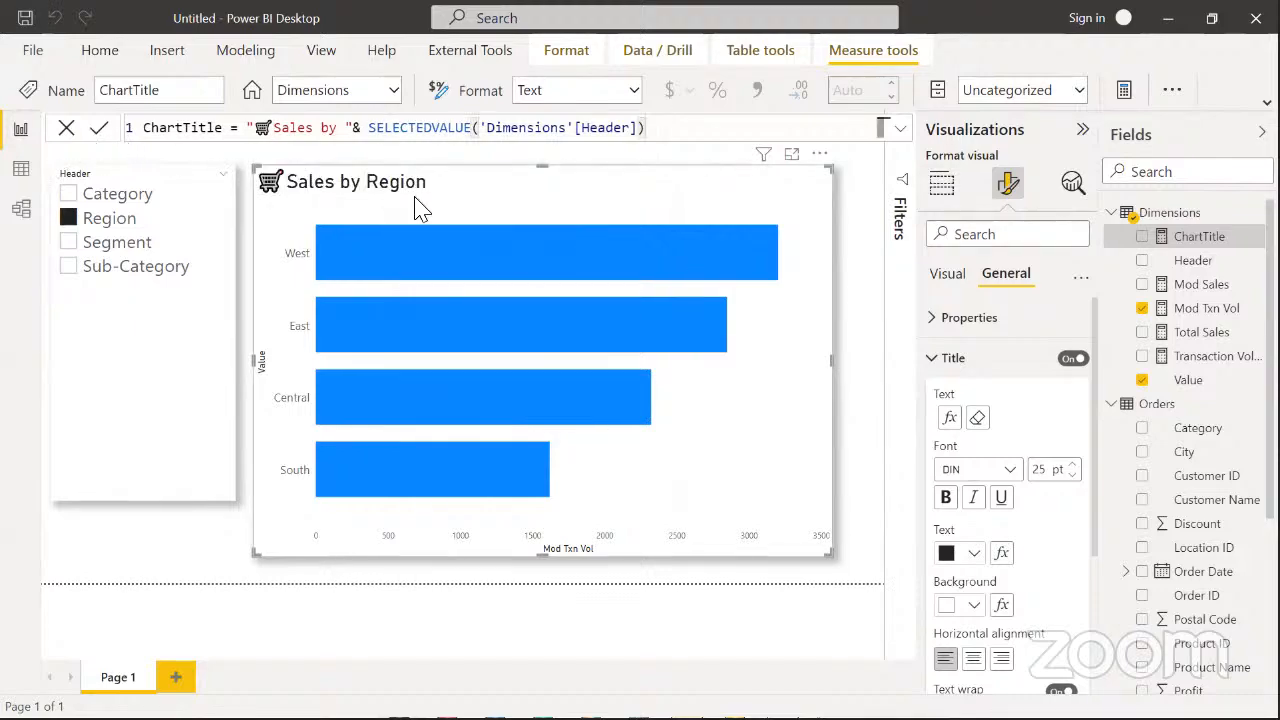
# Test the emoji chart title with the Header slicer on Segment, Sub-Category and Category
pyautogui.click(148, 243)
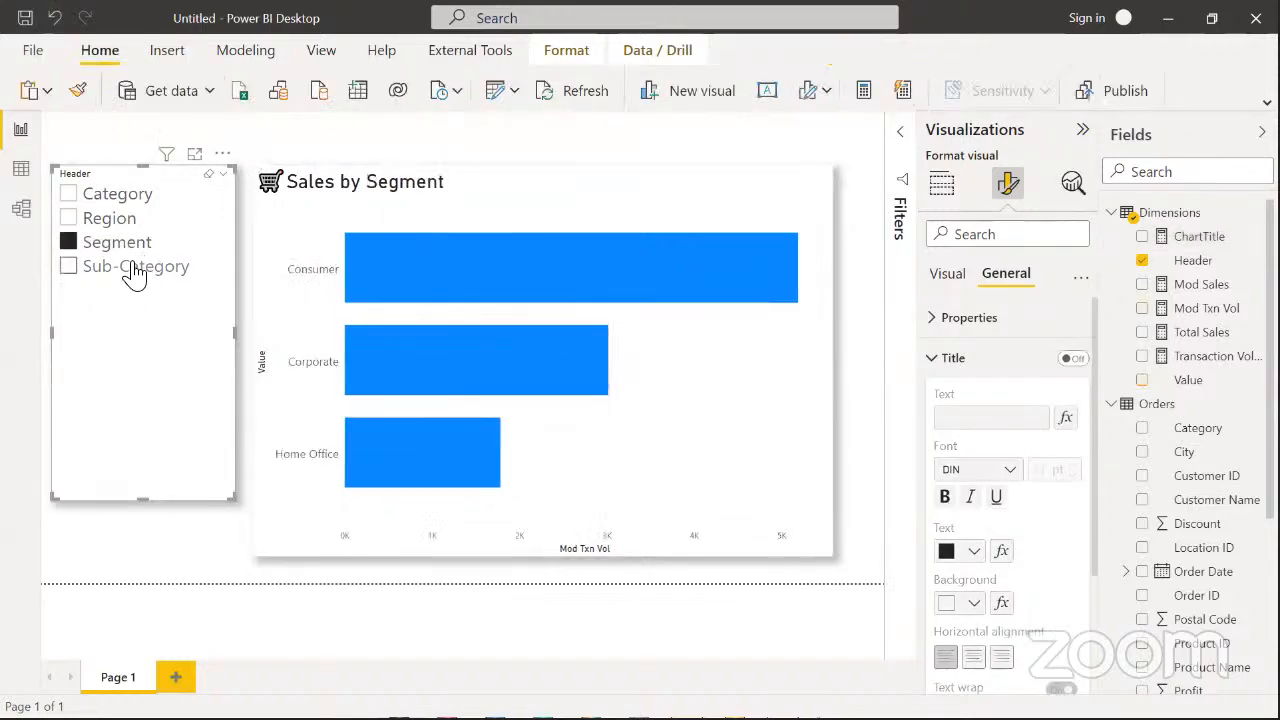
pyautogui.click(135, 268)
pyautogui.click(108, 200)
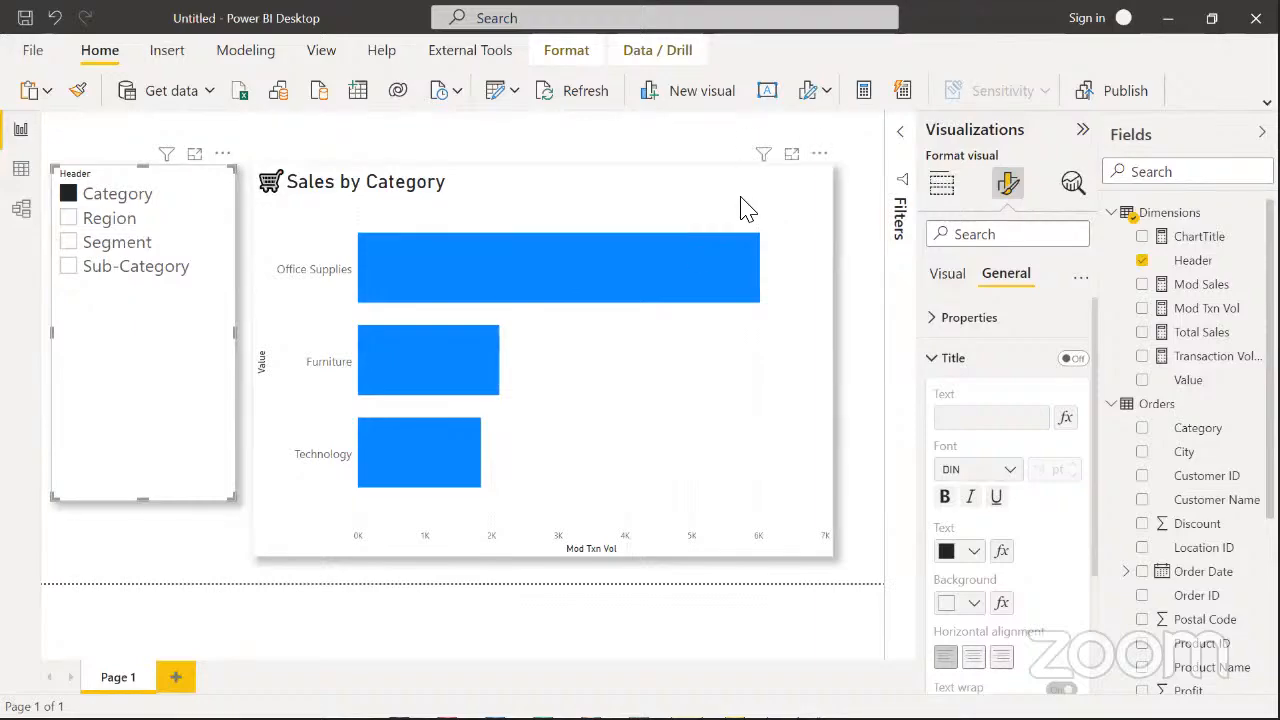
# Review the full formulas of the Mod Txn Vol and Mod Sales measures, comparing the measures used in their SWITCH branches
pyautogui.click(791, 200)
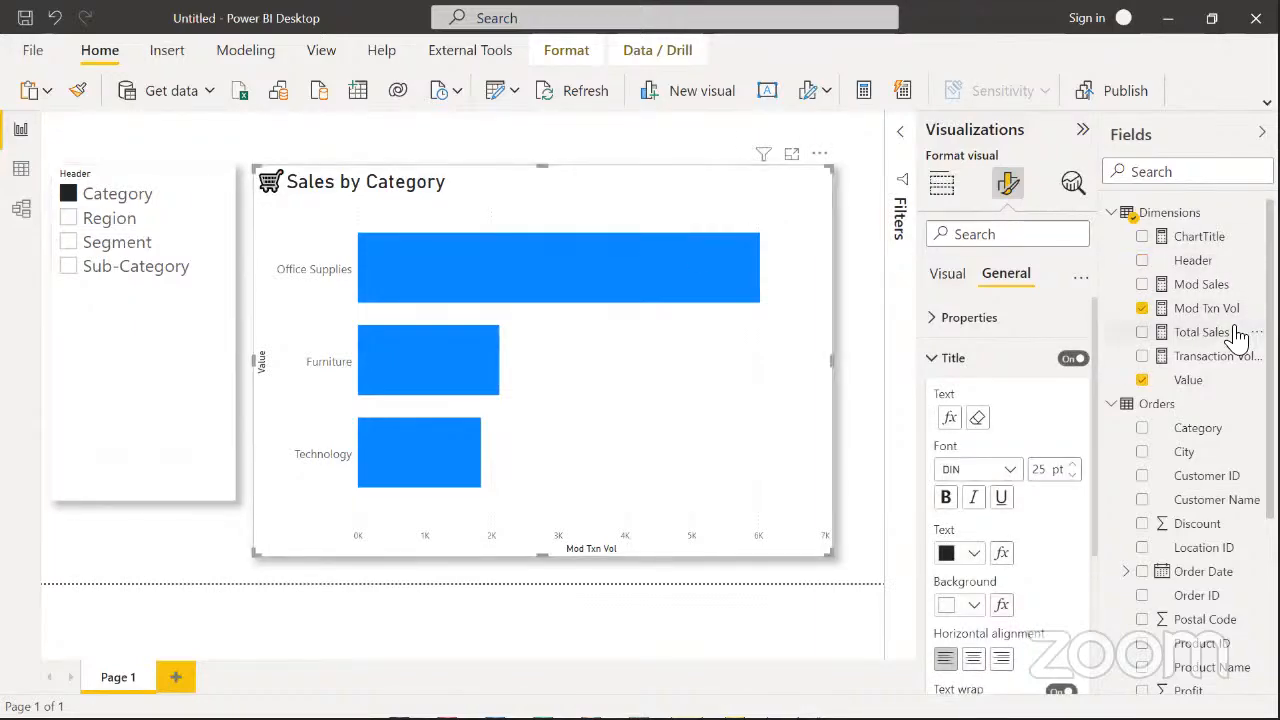
pyautogui.click(1200, 308)
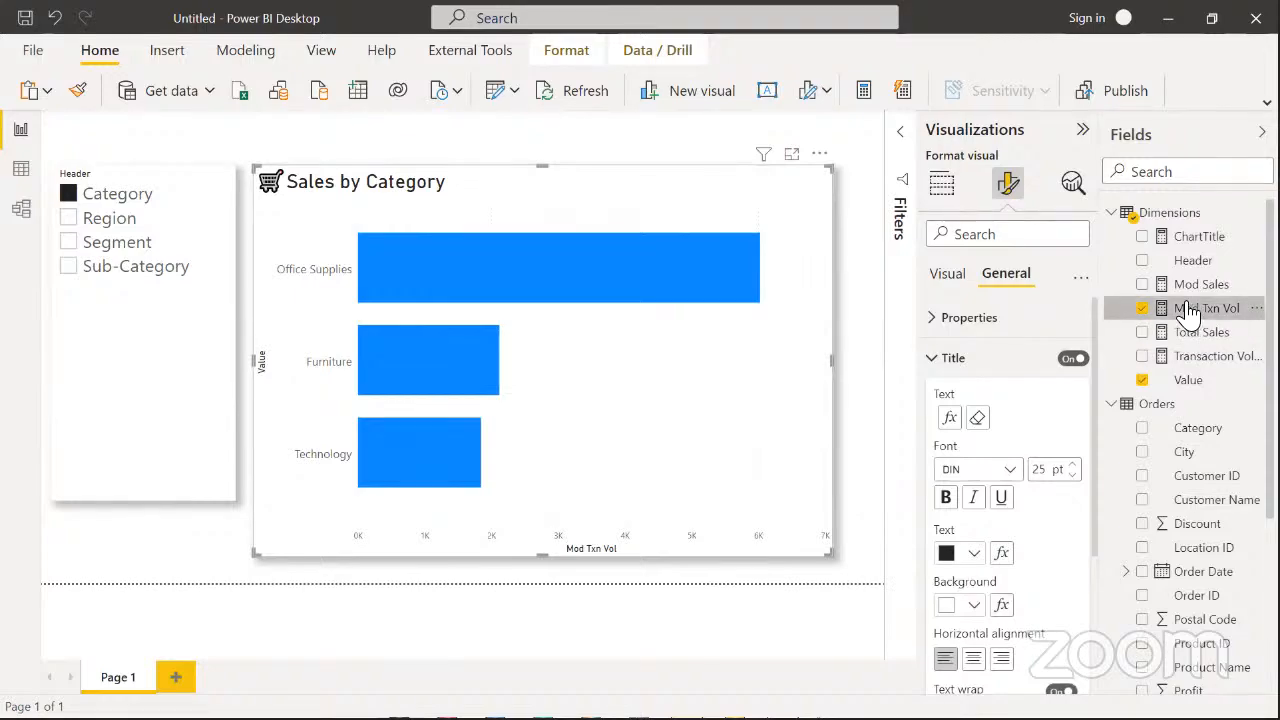
pyautogui.click(903, 134)
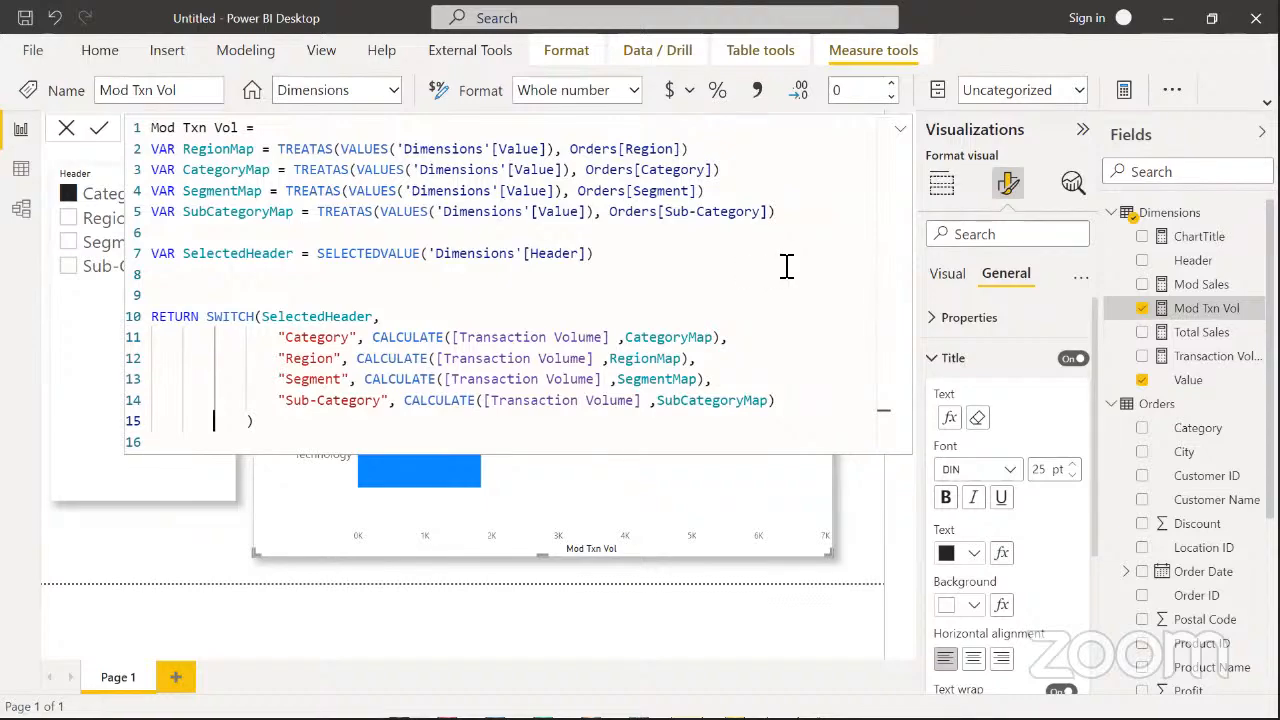
pyautogui.click(901, 140)
pyautogui.click(901, 140)
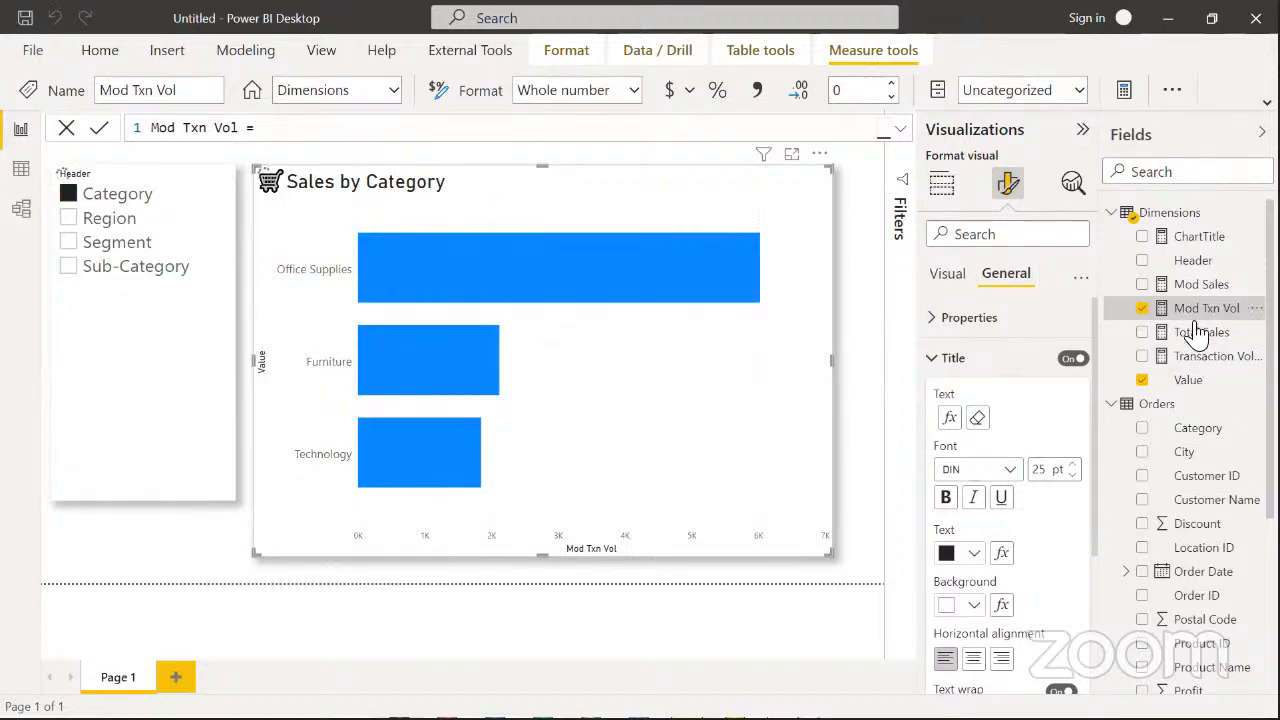
pyautogui.click(1200, 286)
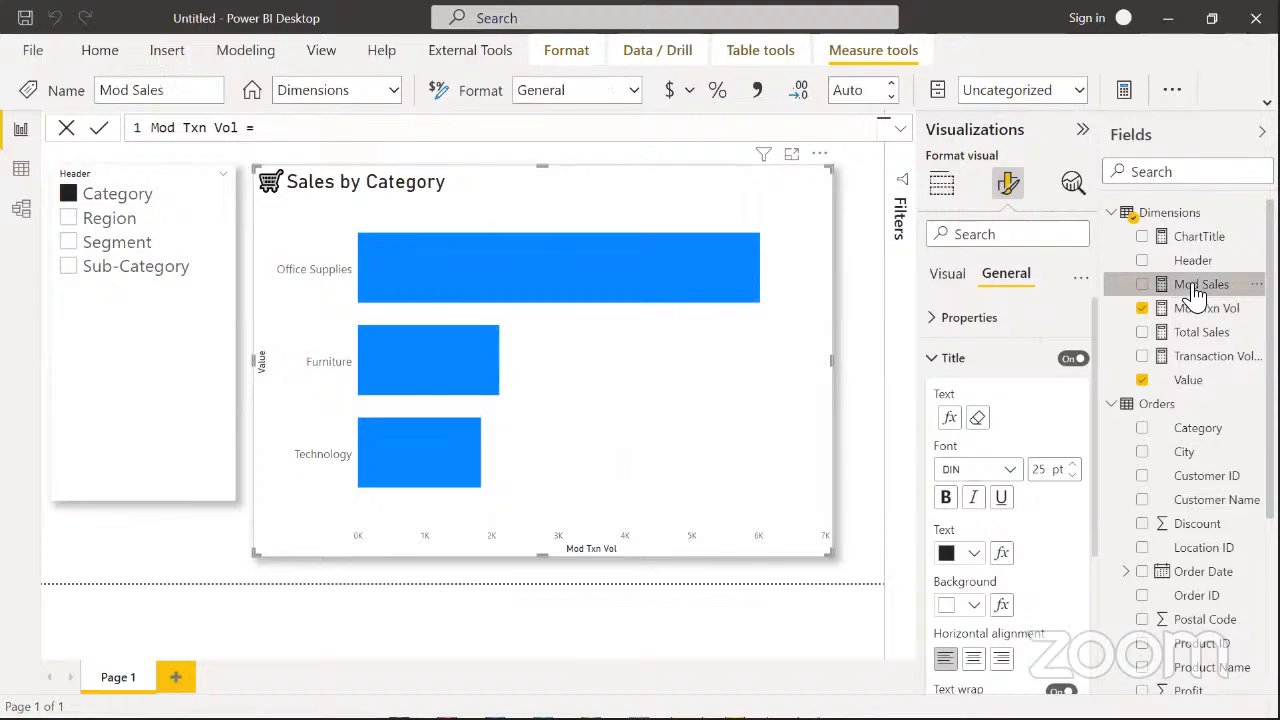
pyautogui.click(902, 130)
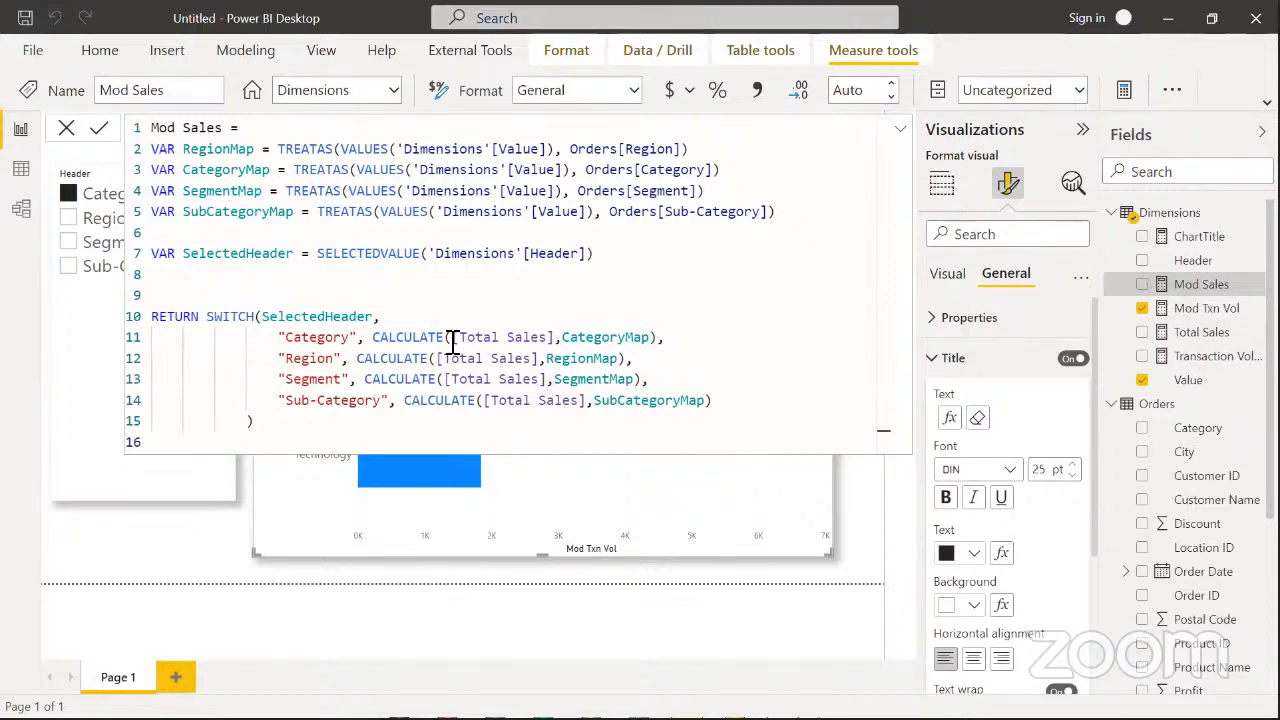
# Re-enter the [Total Sales] measure as the CALCULATE expression in the Category branch of Mod Sales
pyautogui.moveTo(452, 337); pyautogui.dragTo(559, 339)
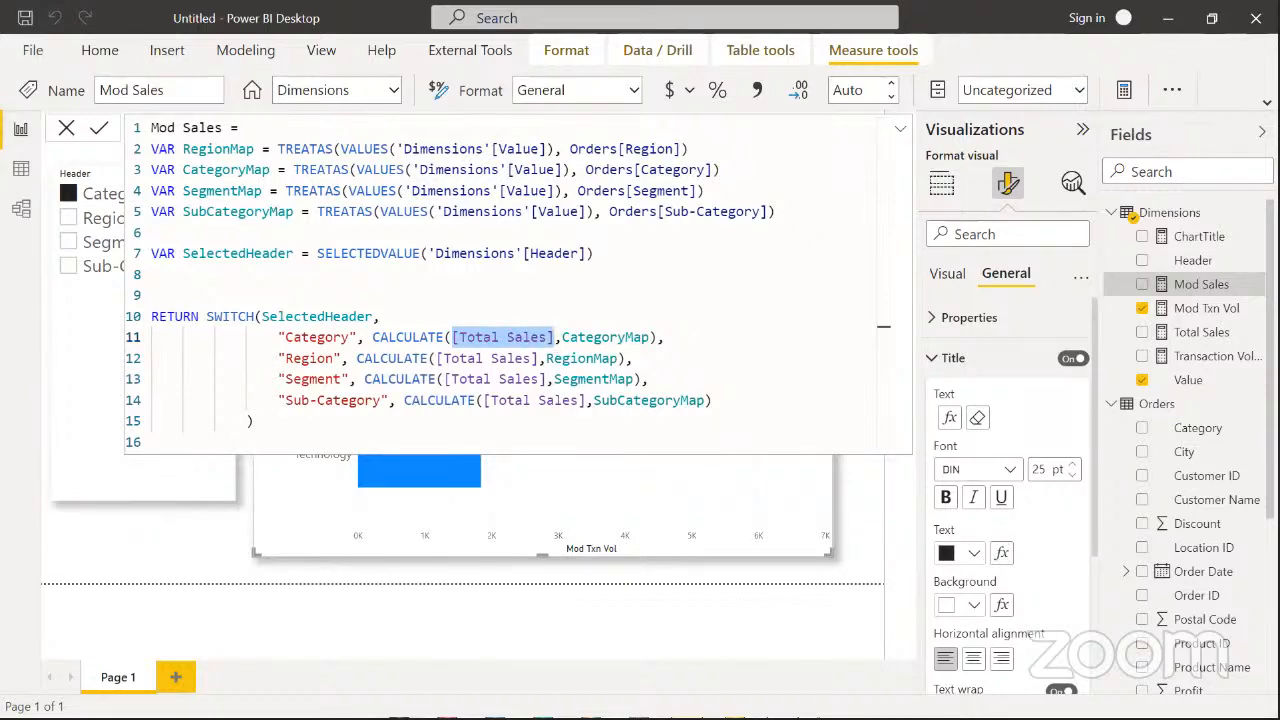
pyautogui.write('su')
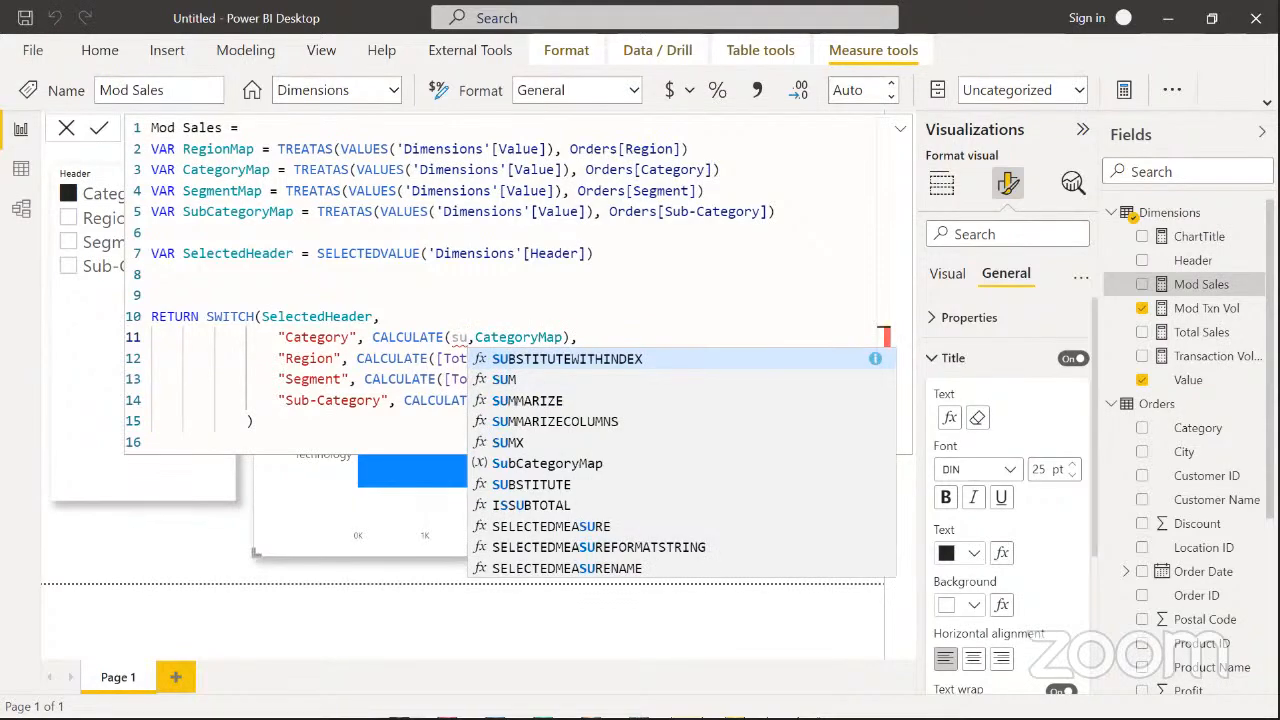
pyautogui.press('BackSpace')
pyautogui.press('BackSpace')
pyautogui.write('[')
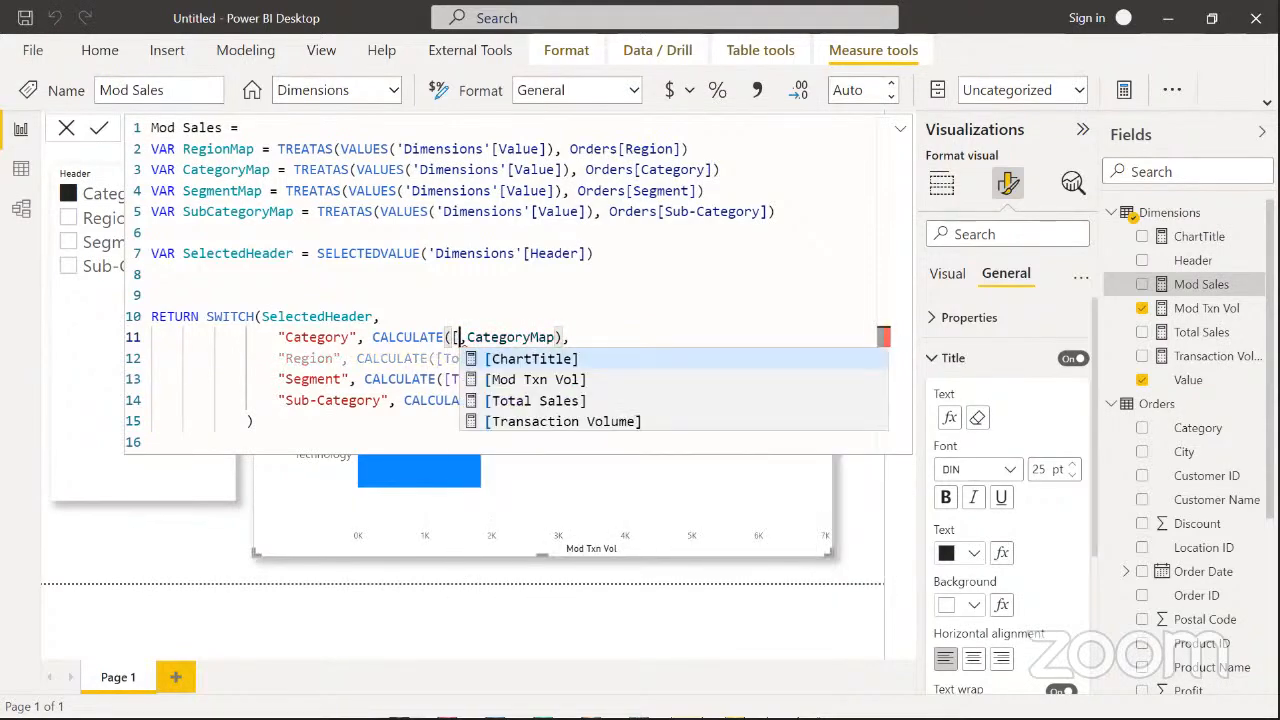
pyautogui.click(556, 402)
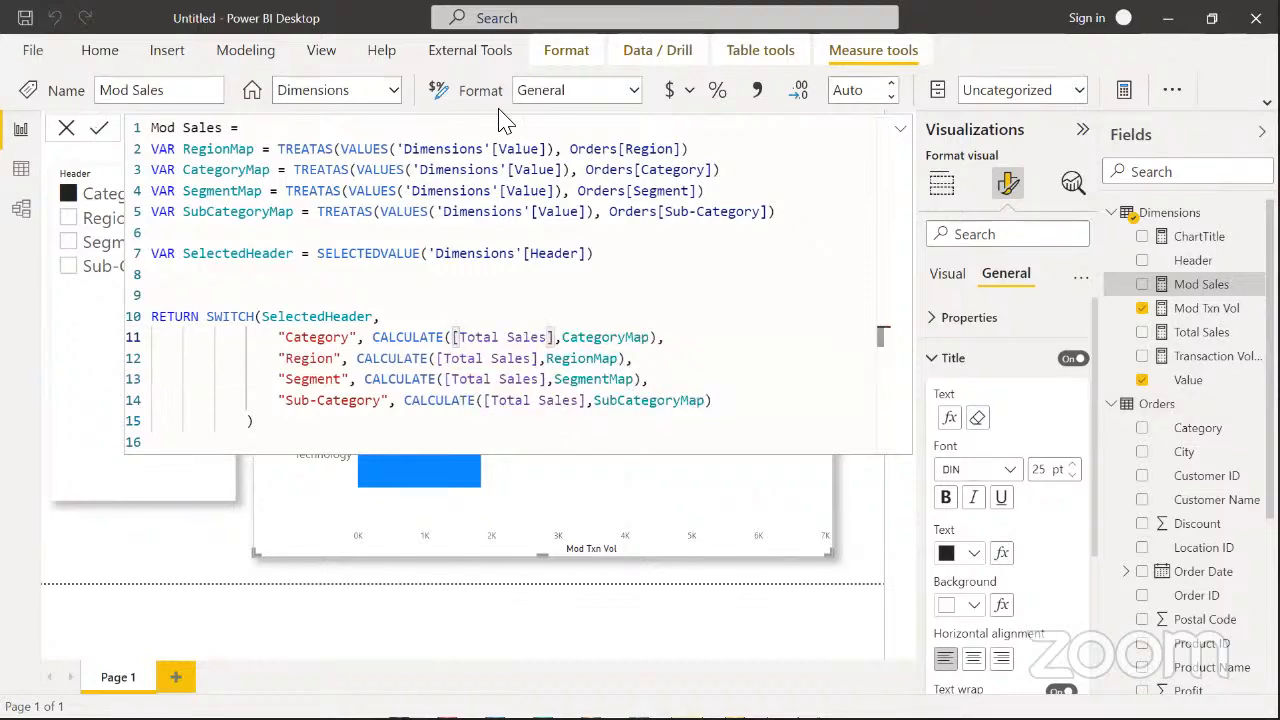
pyautogui.click(900, 130)
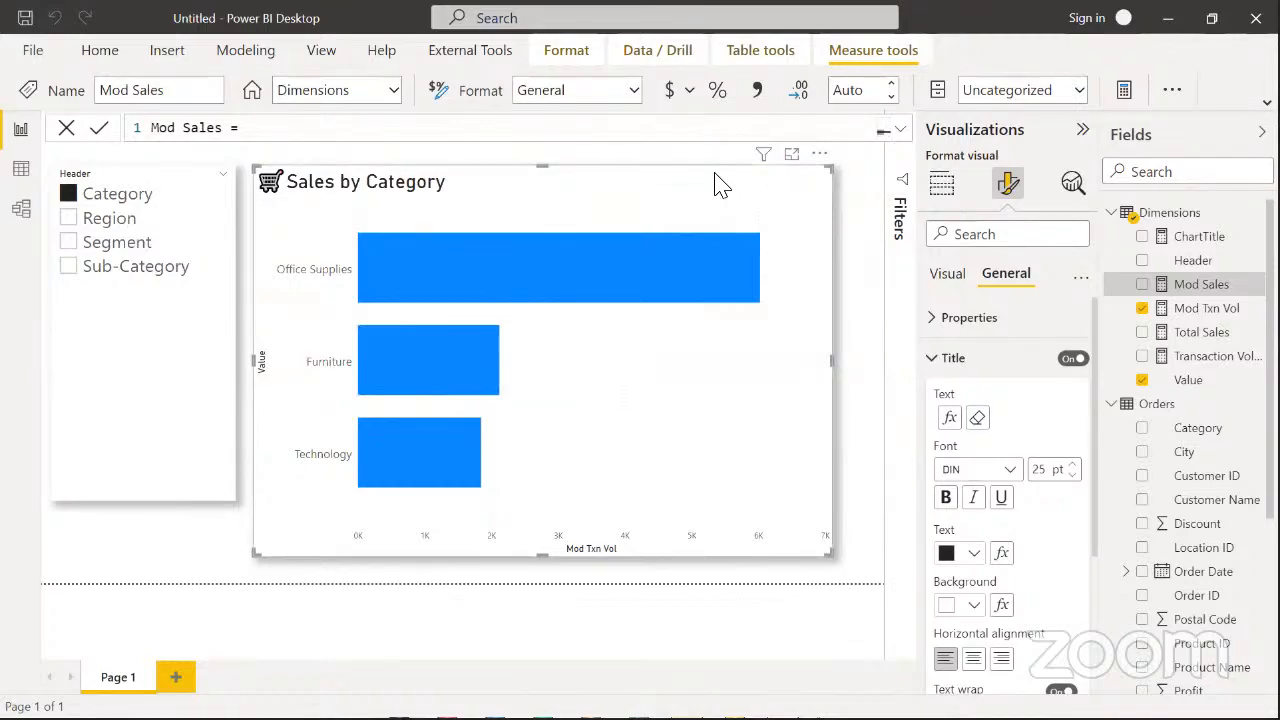
# Convert the chart to a clustered bar chart, add Mod Sales to its values, and inspect the bars' tooltips
pyautogui.click(945, 193)
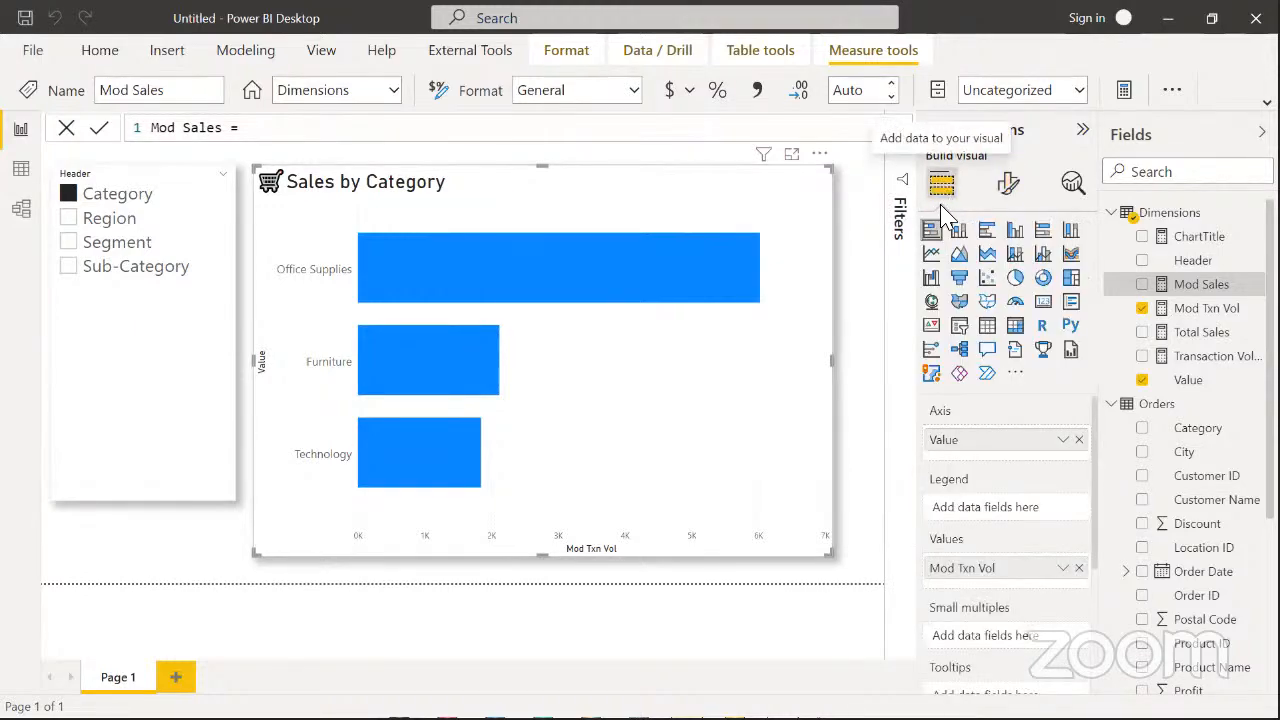
pyautogui.click(987, 236)
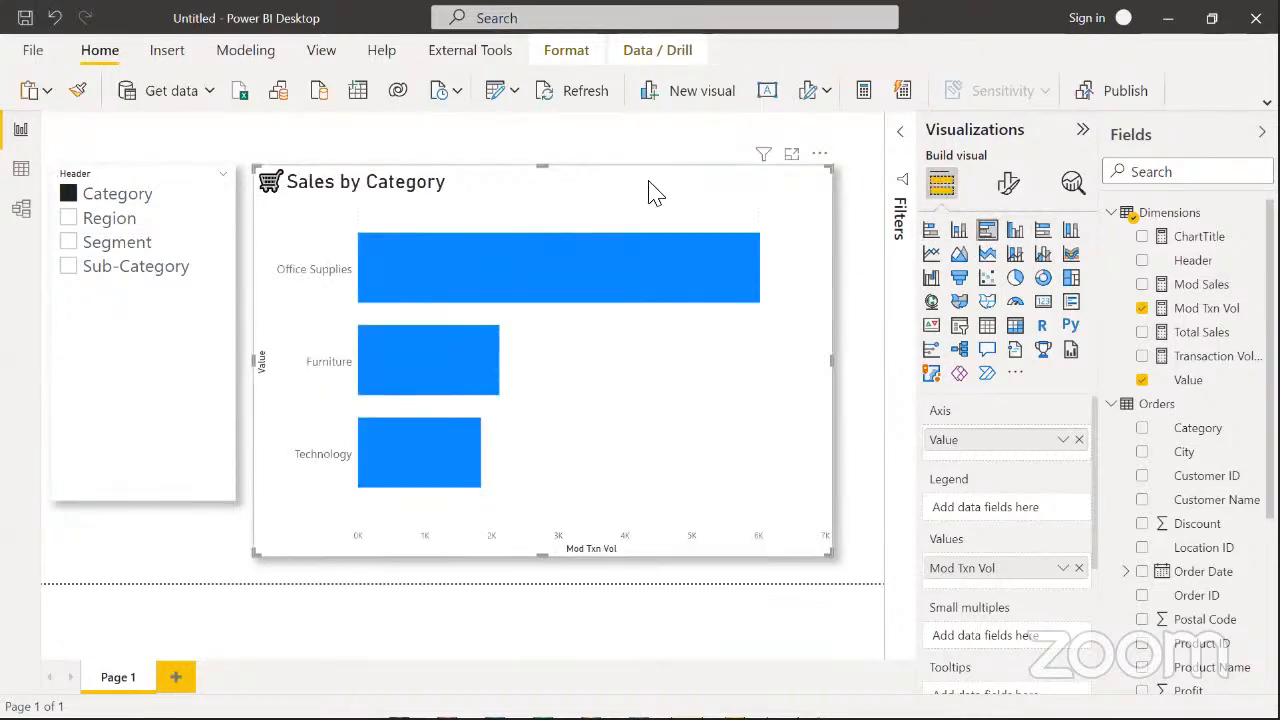
pyautogui.click(1143, 381)
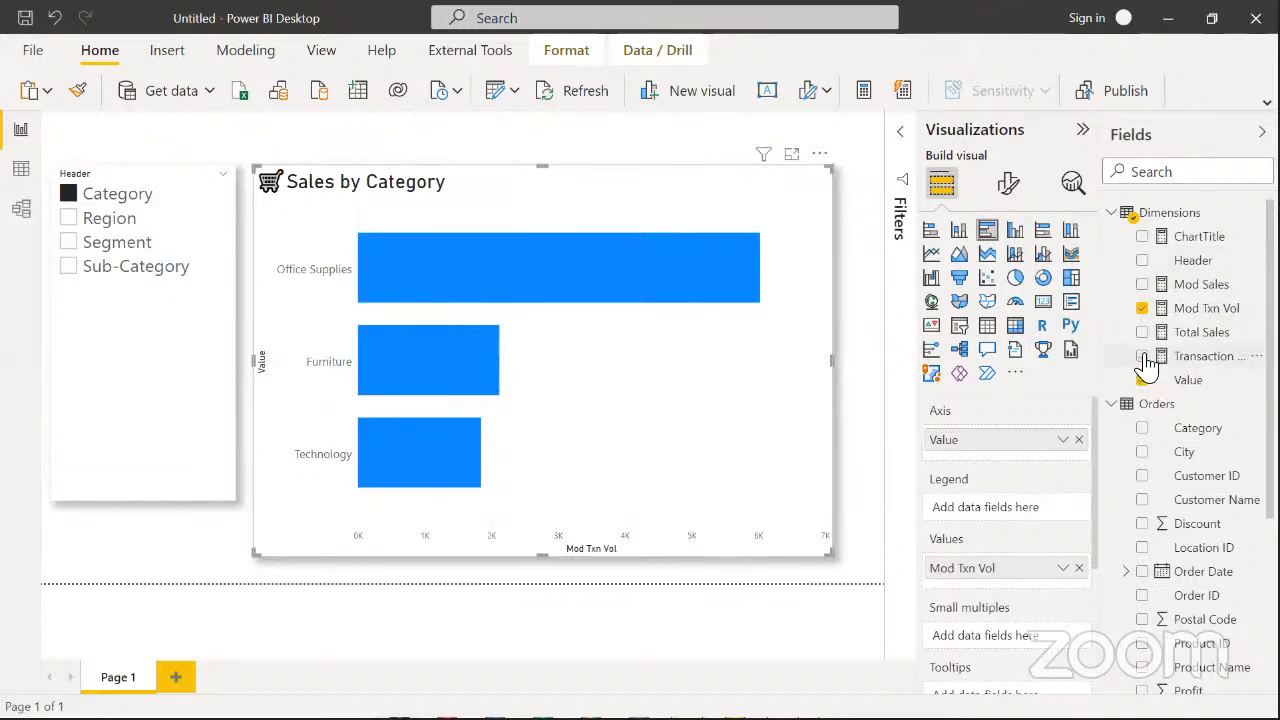
pyautogui.click(1142, 285)
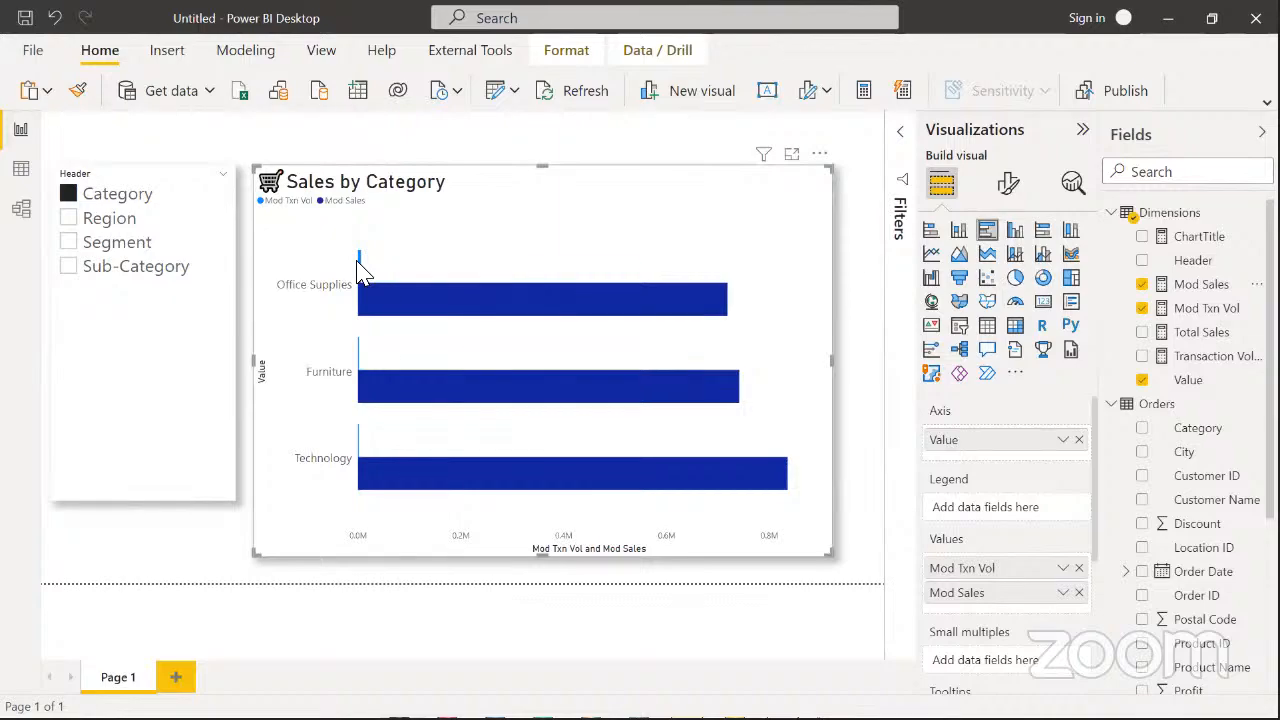
pyautogui.moveTo(360, 265)
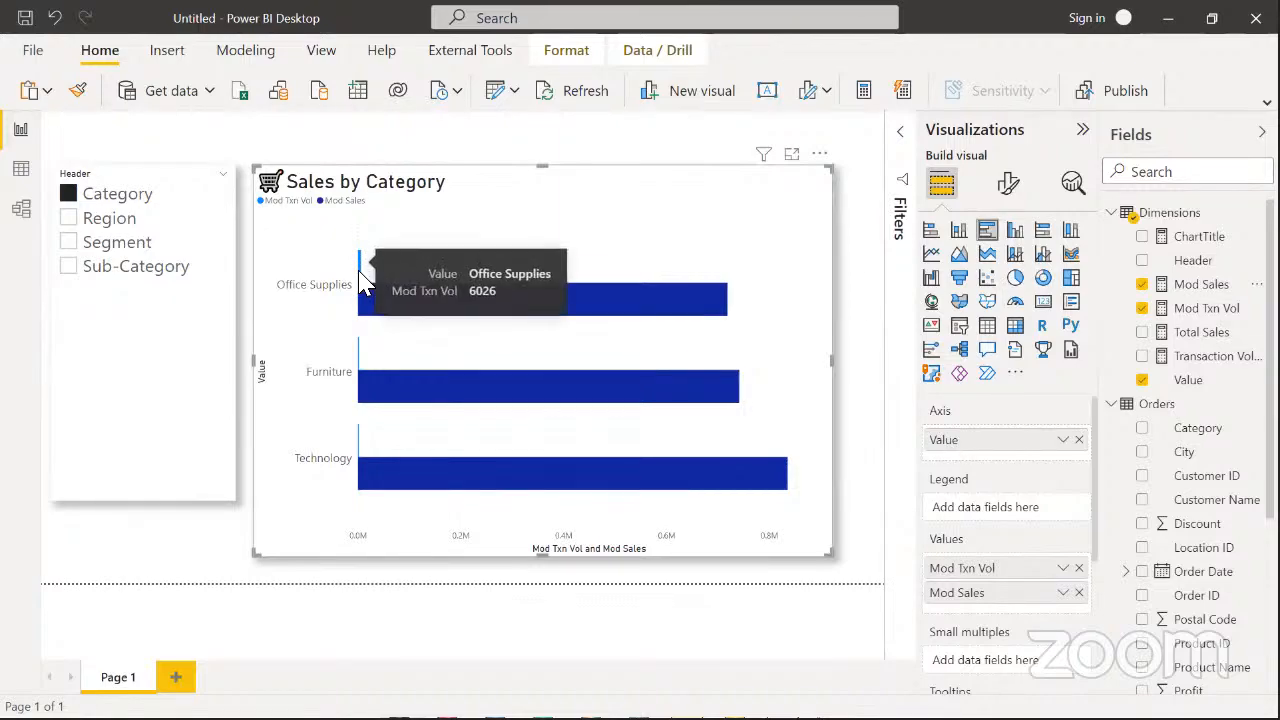
pyautogui.moveTo(374, 300)
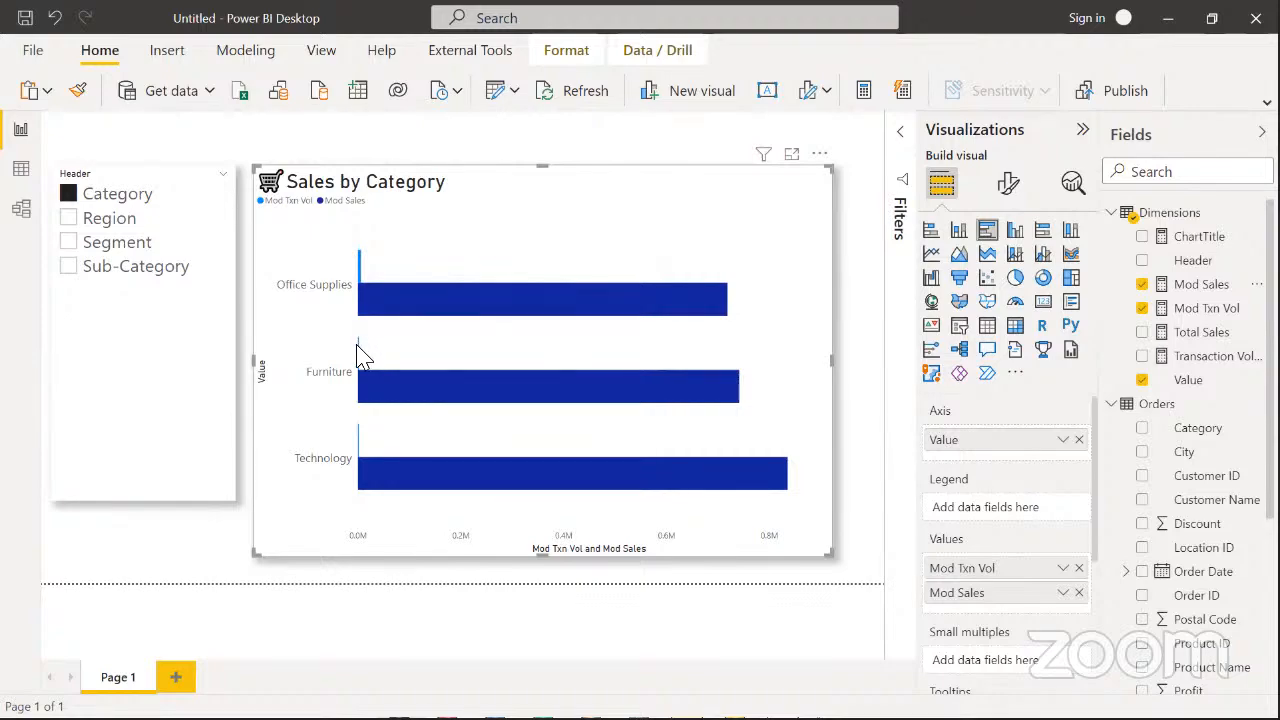
pyautogui.moveTo(366, 371)
pyautogui.moveTo(364, 256)
# Shorten the bar chart from its upper edge and remove Mod Txn Vol from its values
pyautogui.moveTo(543, 166); pyautogui.dragTo(570, 279)
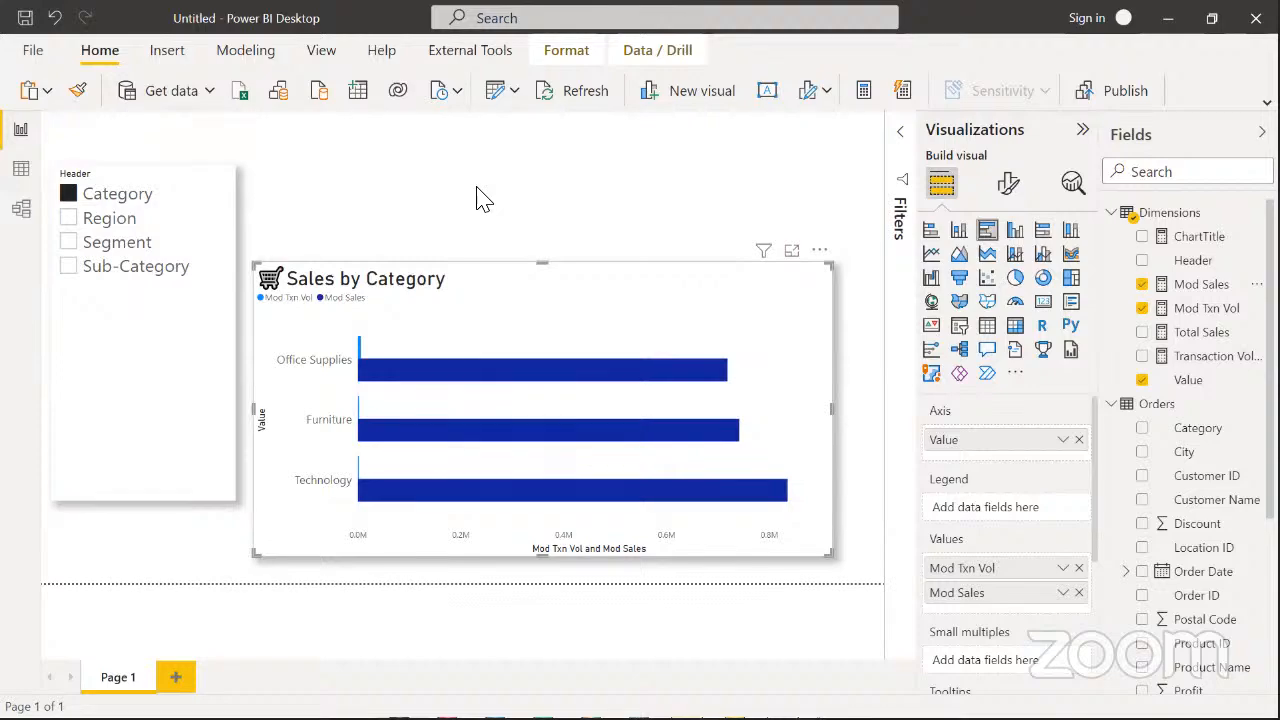
pyautogui.click(1079, 568)
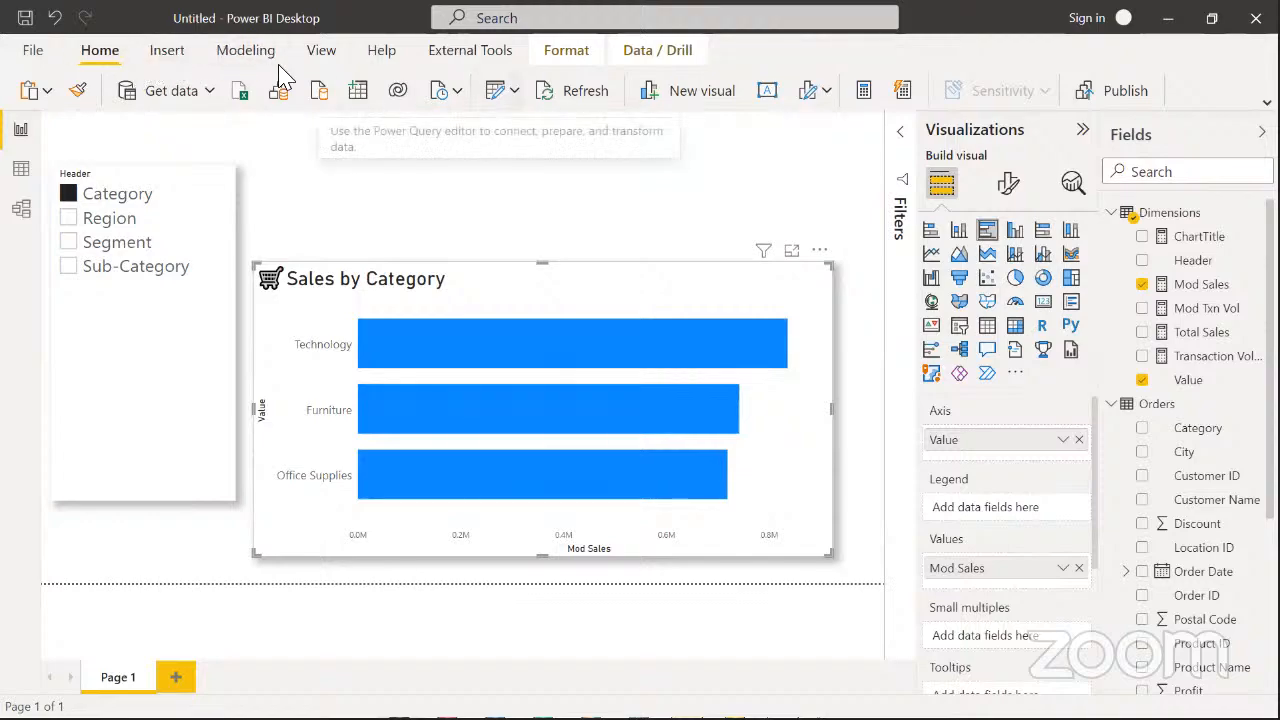
pyautogui.click(514, 90)
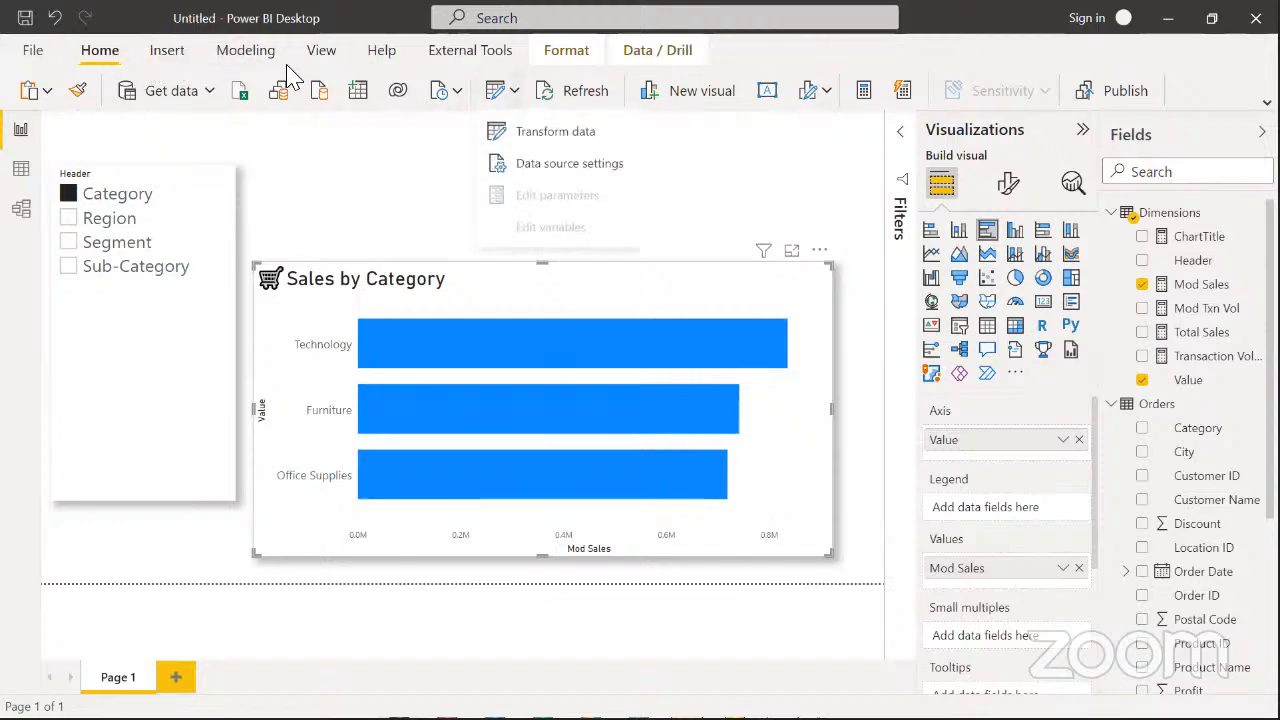
pyautogui.click(509, 101)
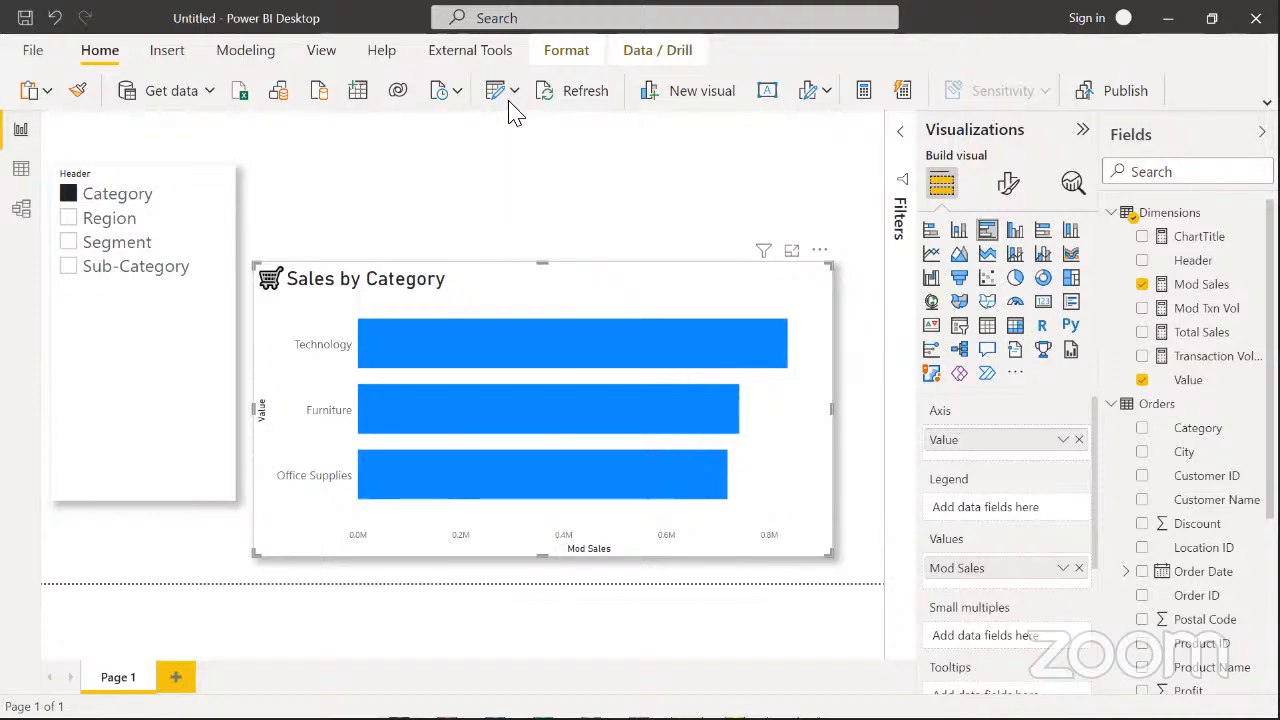
# Start a new manually entered table and name its first column MeasureSelection
pyautogui.click(360, 94)
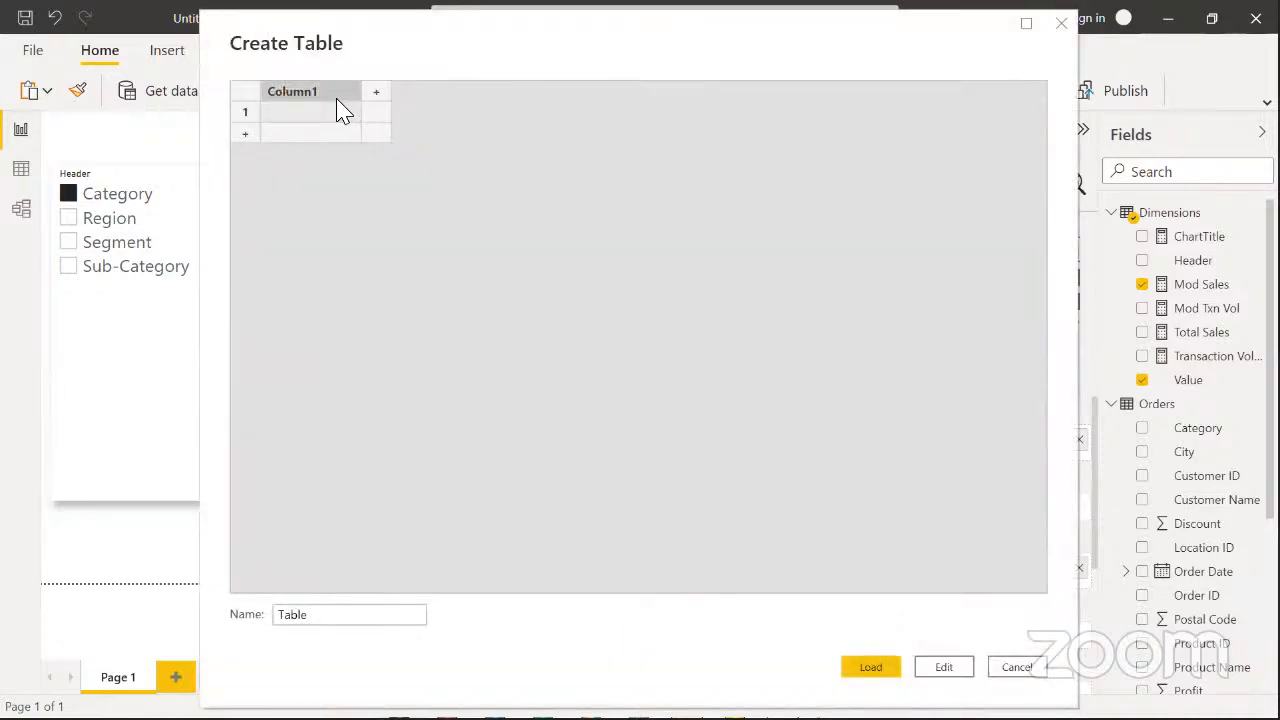
pyautogui.doubleClick(338, 100)
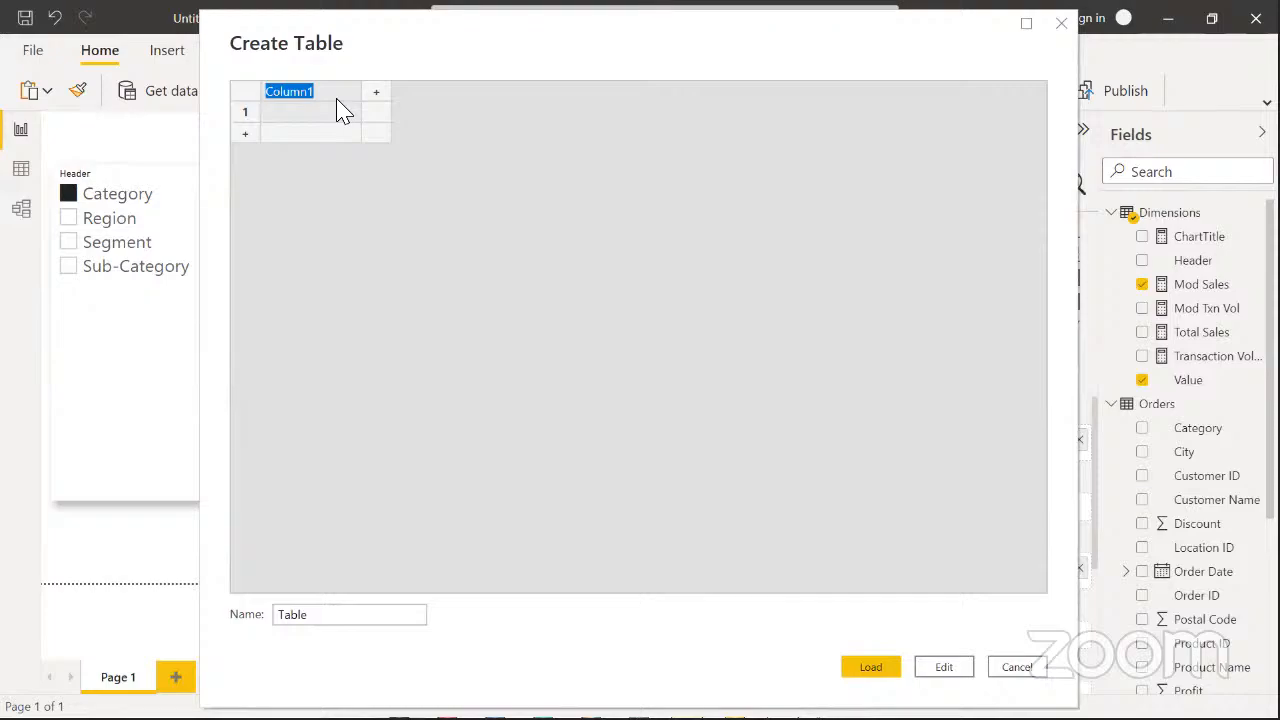
pyautogui.press('BackSpace')
pyautogui.write('MeasureSelectio')
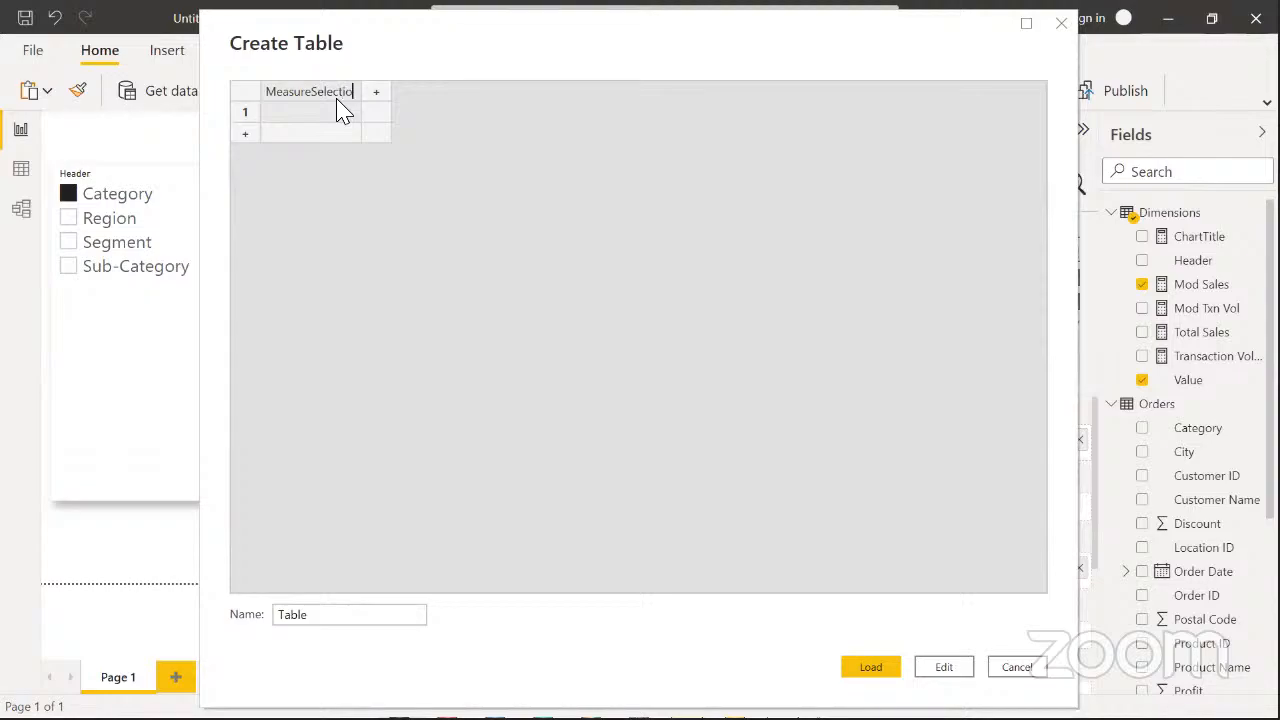
pyautogui.write('n')
# Fill the MeasureSelection column with Sales in the first row and Volume in the second row
pyautogui.click(320, 116)
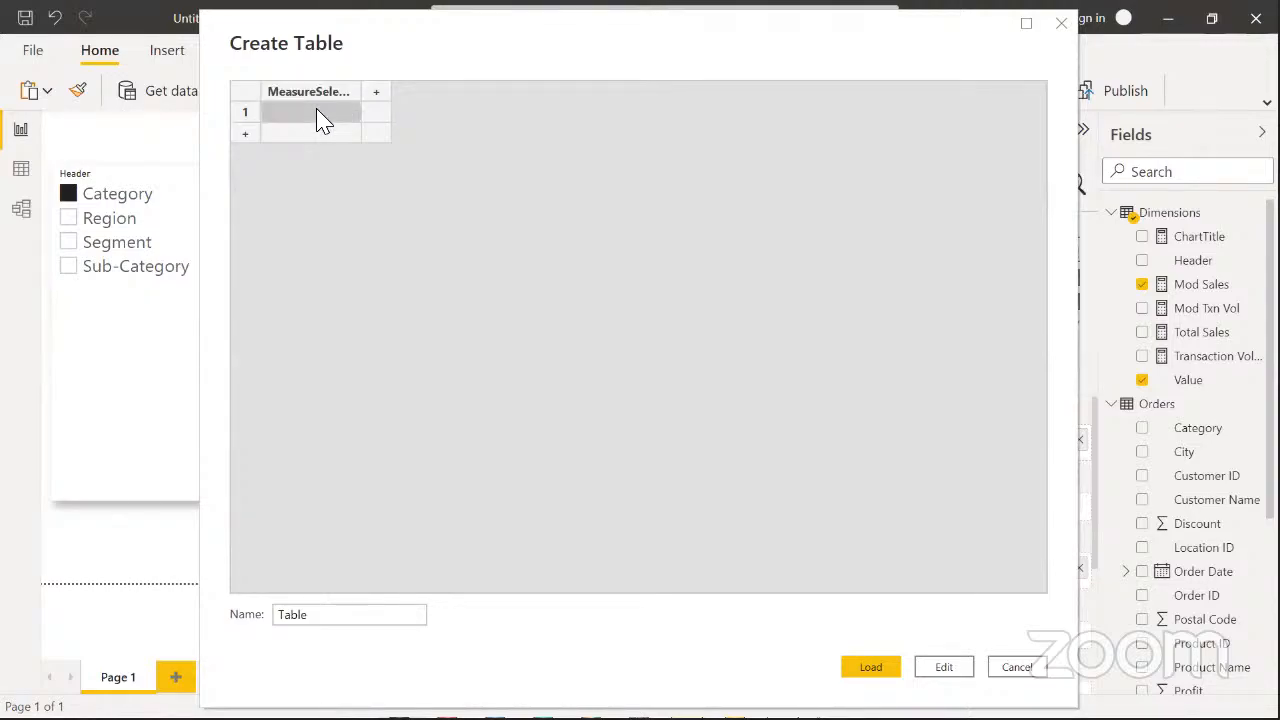
pyautogui.write('Sales')
pyautogui.press('Return')
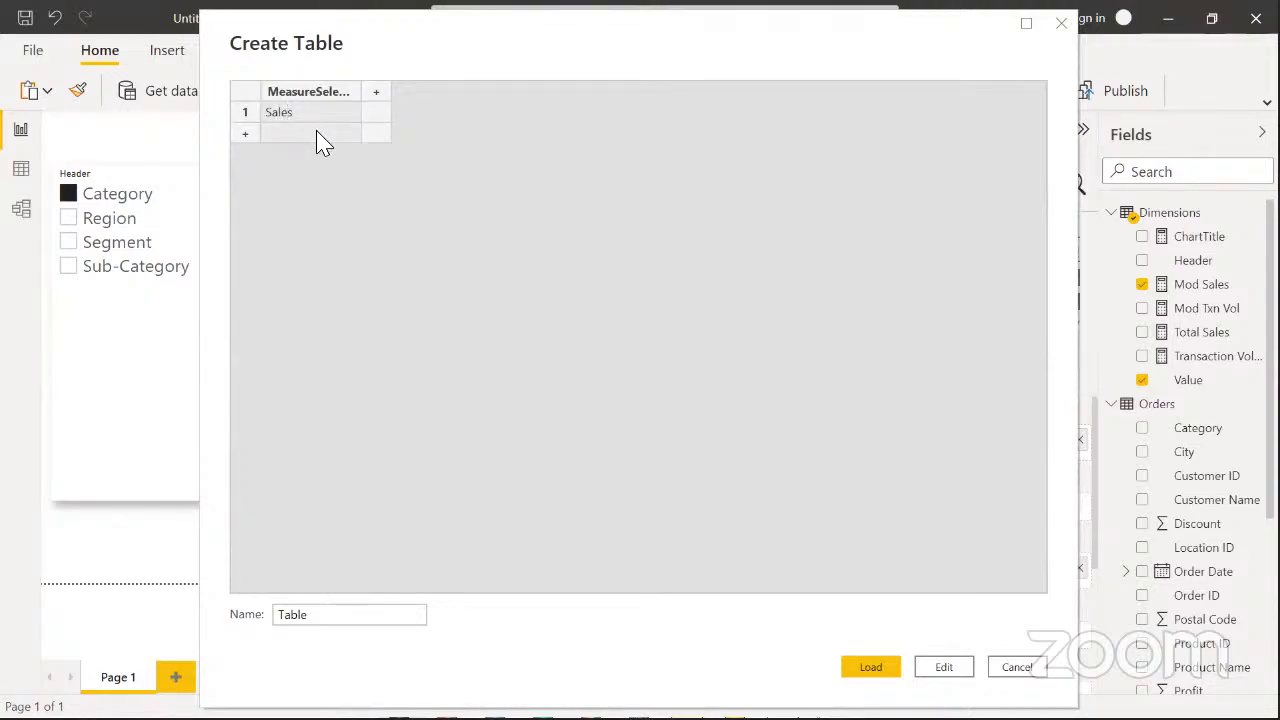
pyautogui.click(320, 140)
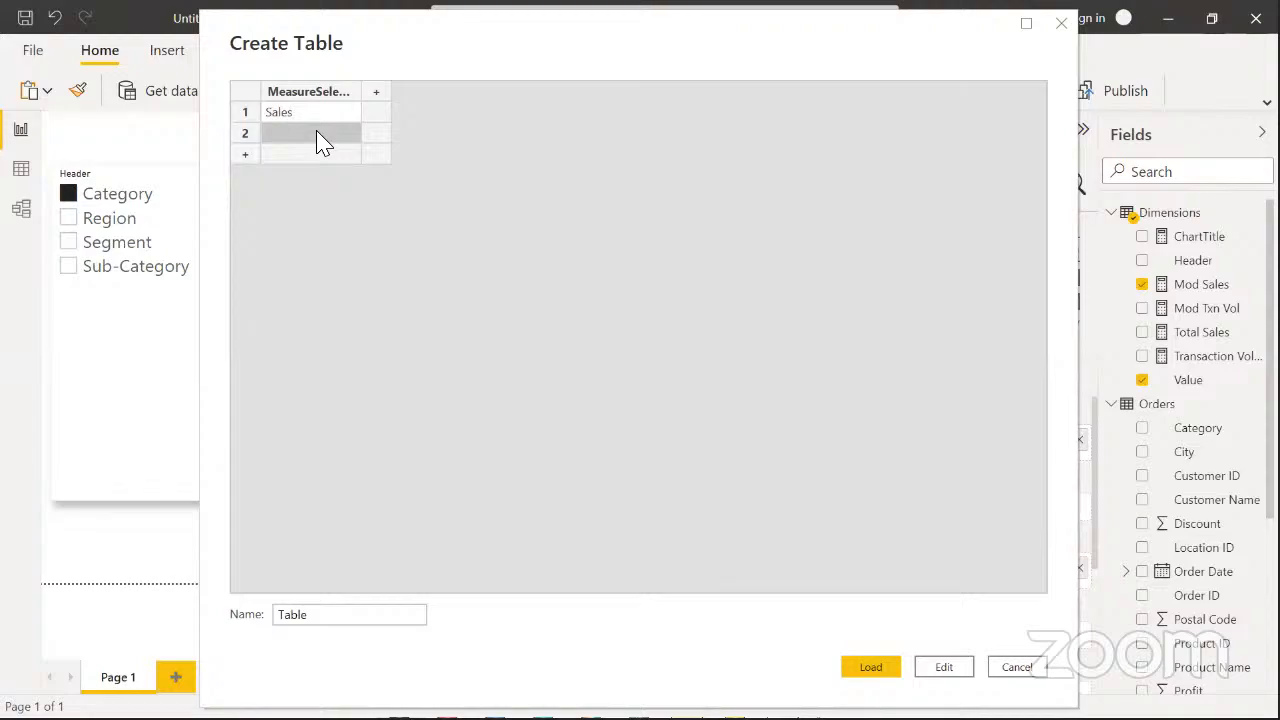
pyautogui.doubleClick(318, 133)
pyautogui.write('Tx')
pyautogui.press('BackSpace')
pyautogui.press('BackSpace')
pyautogui.write('Volu')
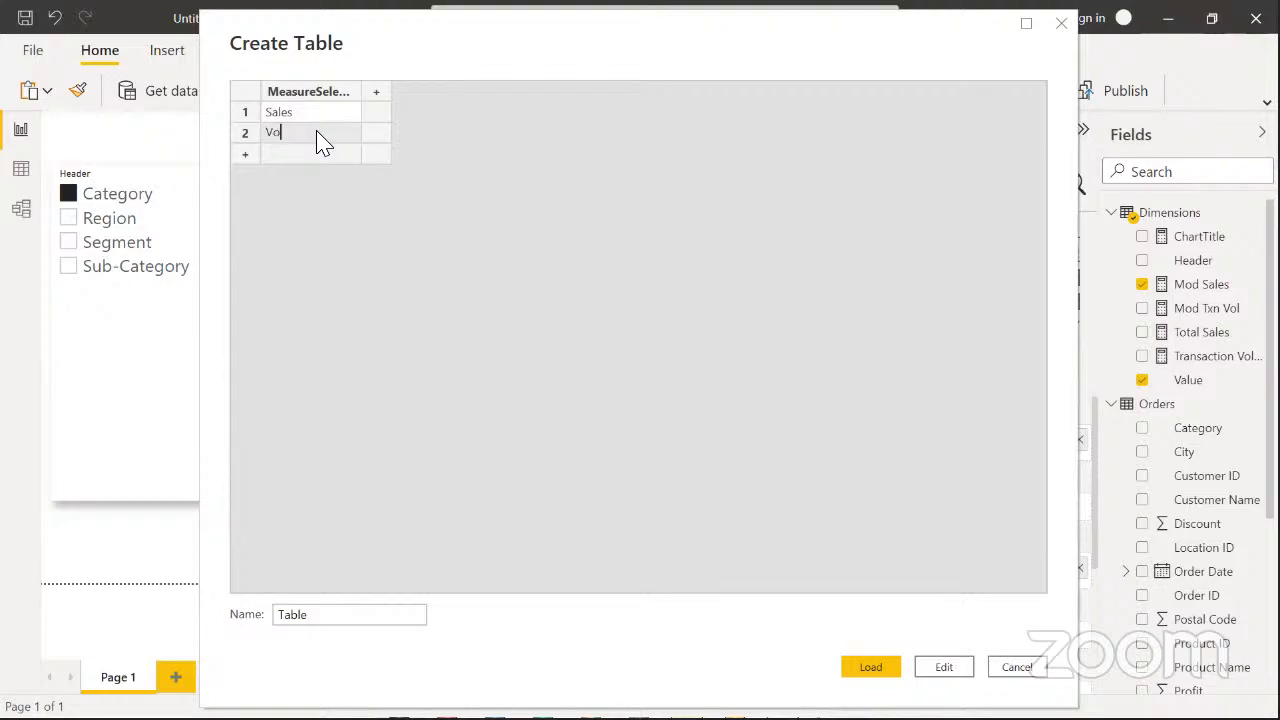
pyautogui.write('me')
# Add a second column to the table with the value 1 for Sales and 2 for Volume
pyautogui.click(377, 95)
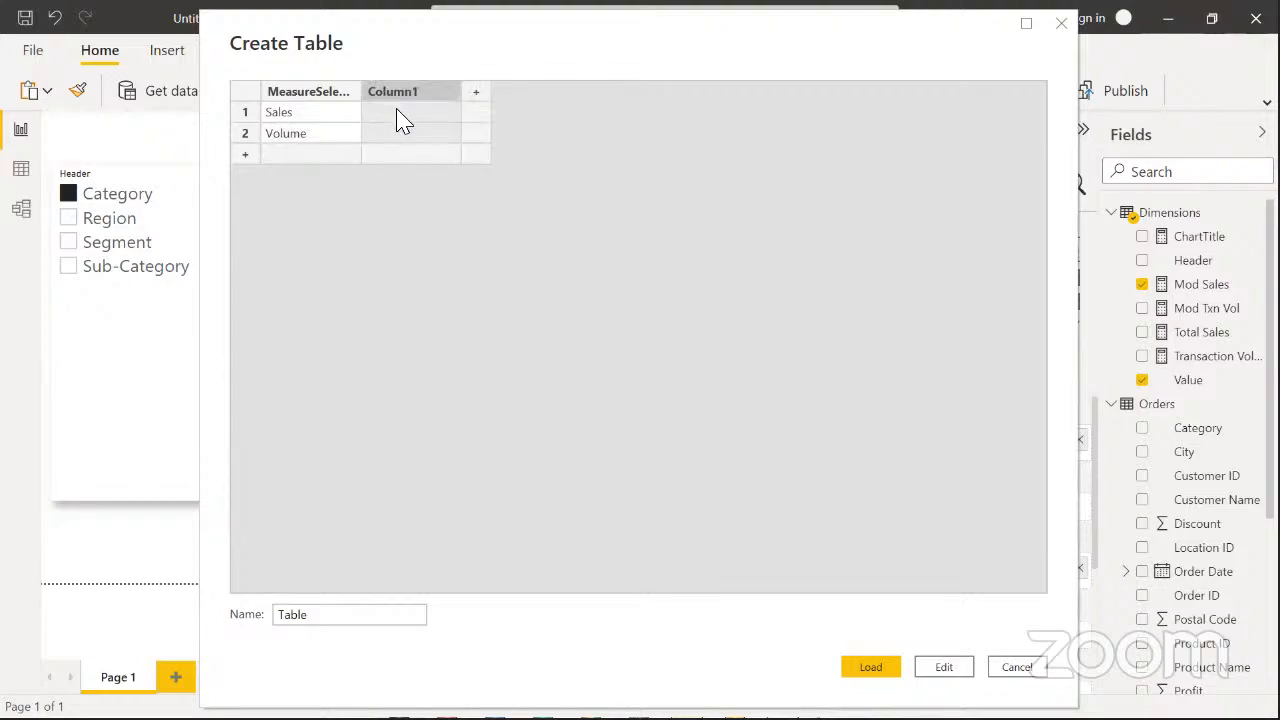
pyautogui.click(397, 112)
pyautogui.write('1')
pyautogui.press('Return')
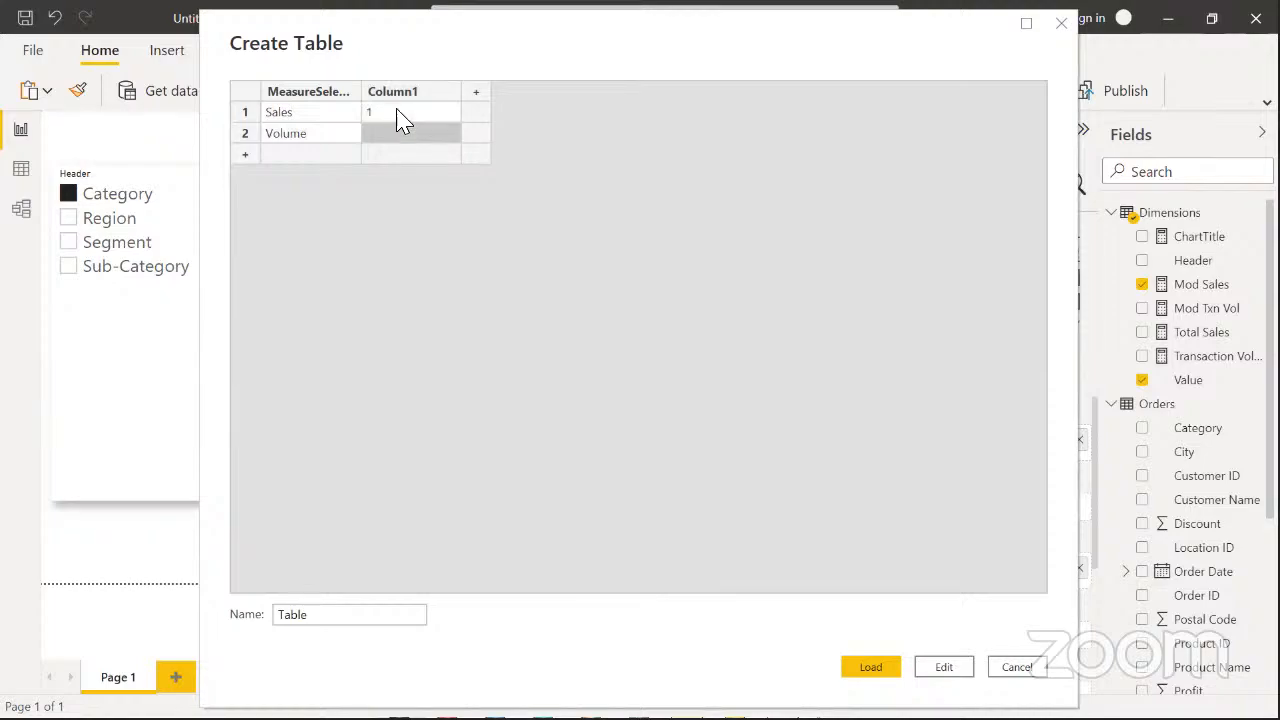
pyautogui.write('1')
pyautogui.press('BackSpace')
pyautogui.write('2')
# Name the new table Measures and load it into the model
pyautogui.click(337, 623)
pyautogui.doubleClick(285, 617)
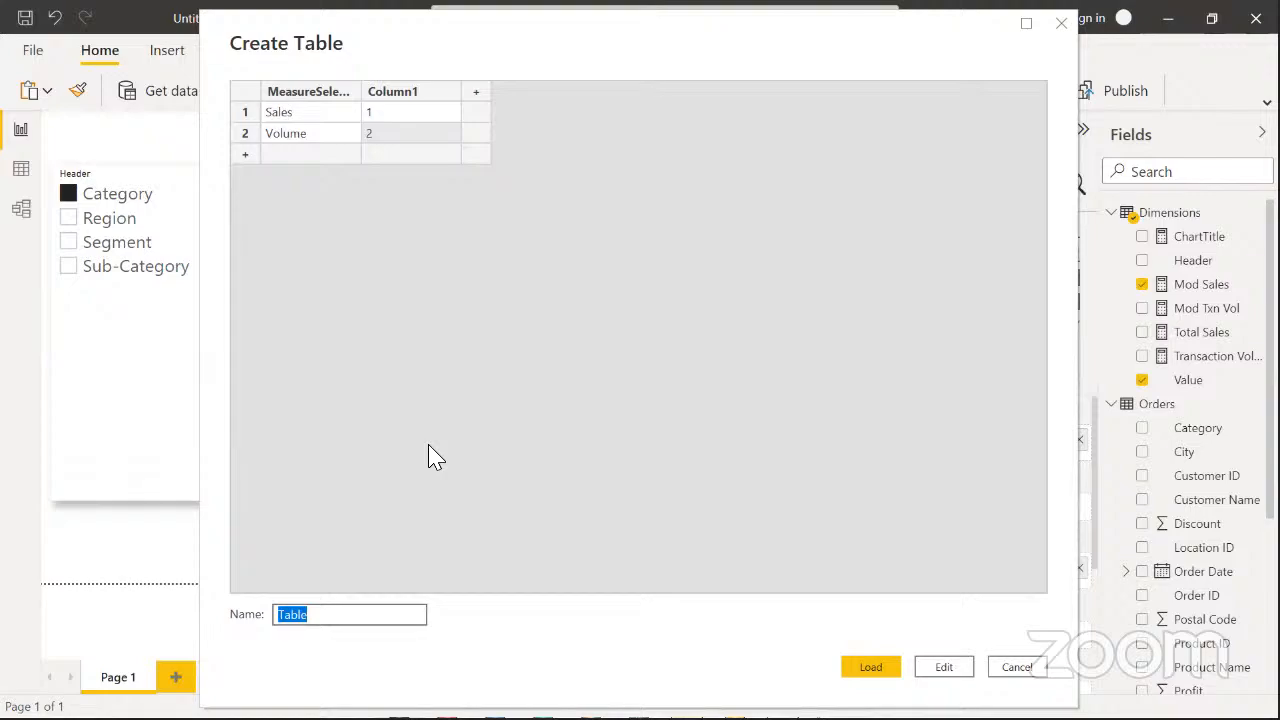
pyautogui.write('Measures')
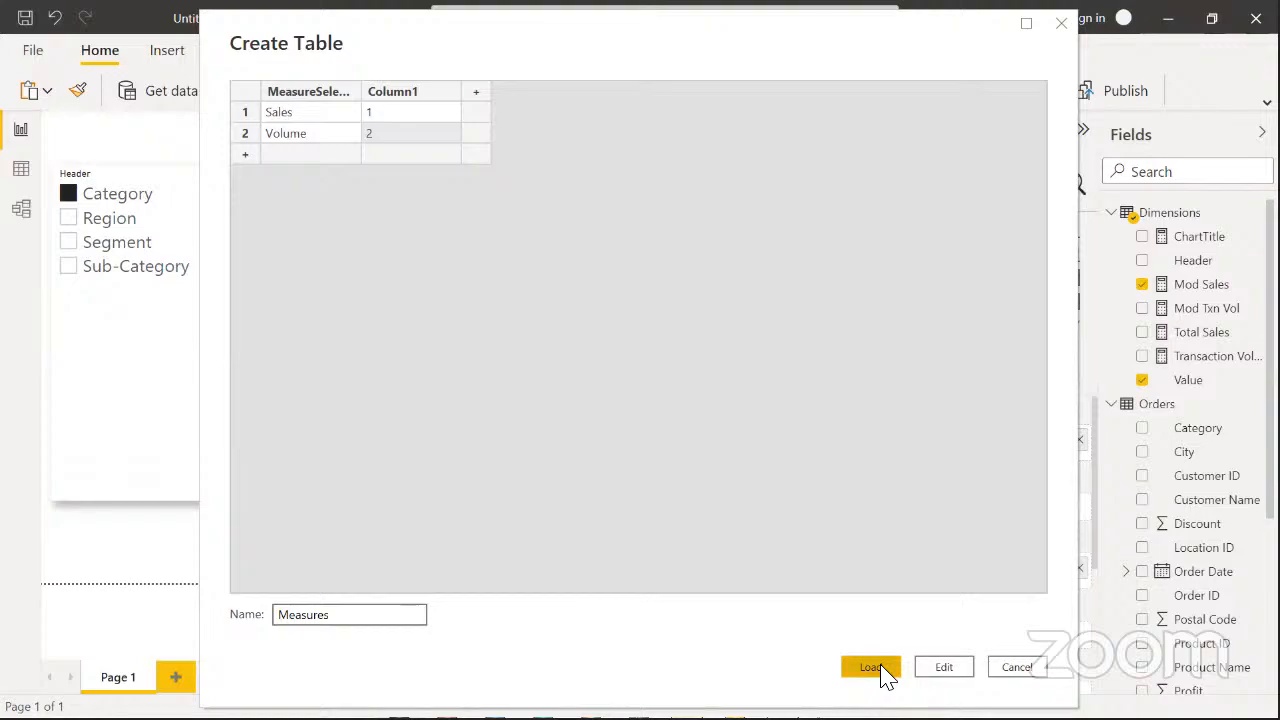
pyautogui.click(872, 667)
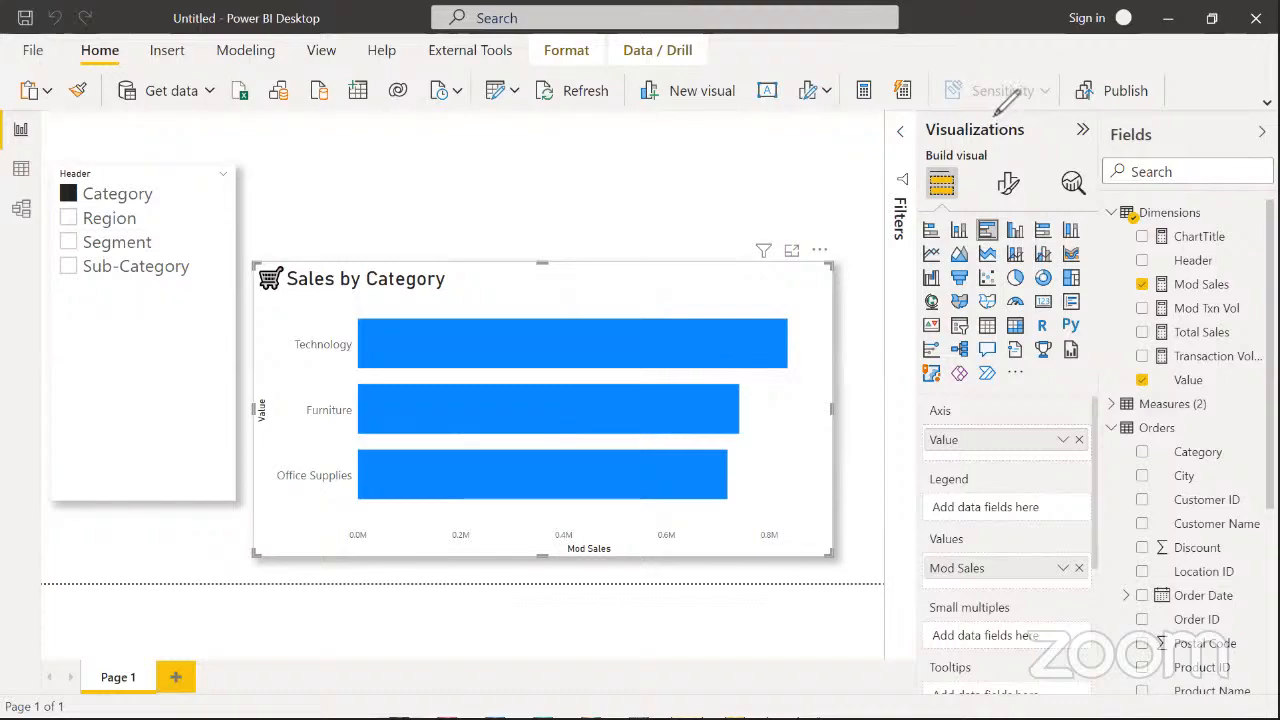
pyautogui.moveTo(1100, 392)
pyautogui.mouseDown()
pyautogui.moveTo(1100, 410)
pyautogui.moveTo(1198, 432)
pyautogui.moveTo(1220, 400)
pyautogui.moveTo(1120, 392)
pyautogui.moveTo(1100, 405)
pyautogui.mouseUp()
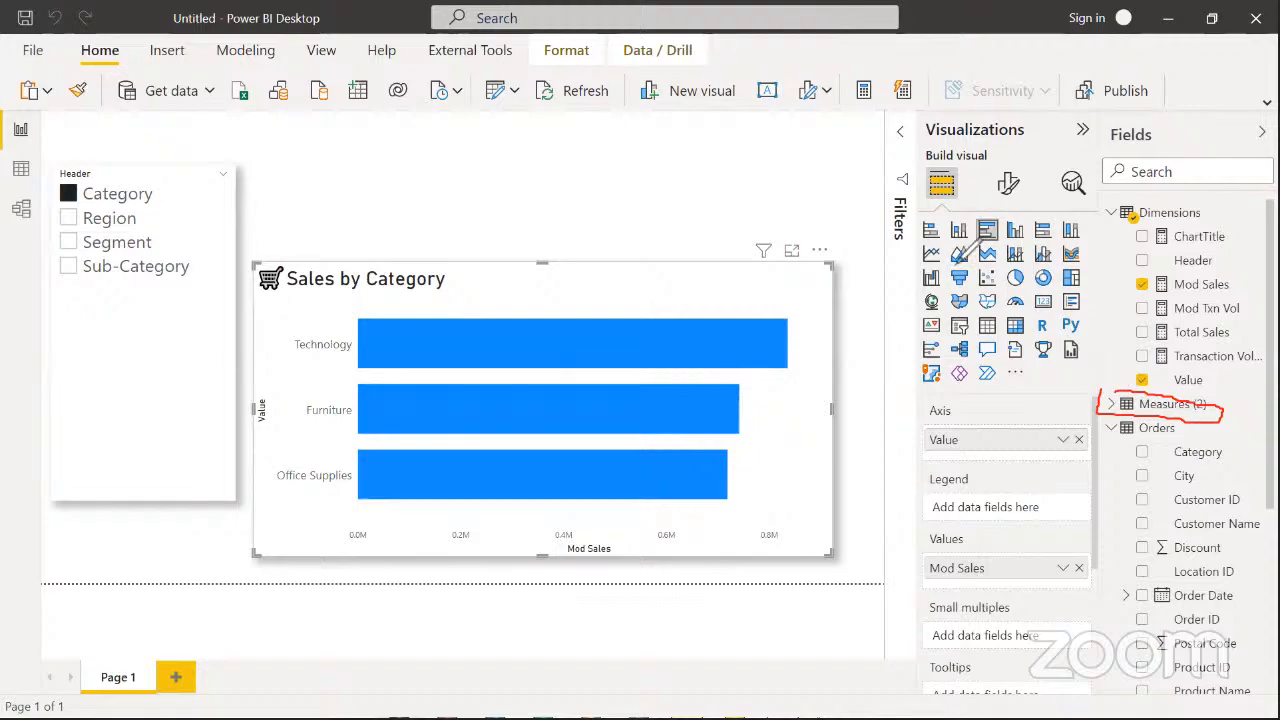
pyautogui.click(940, 112)
pyautogui.click(936, 211)
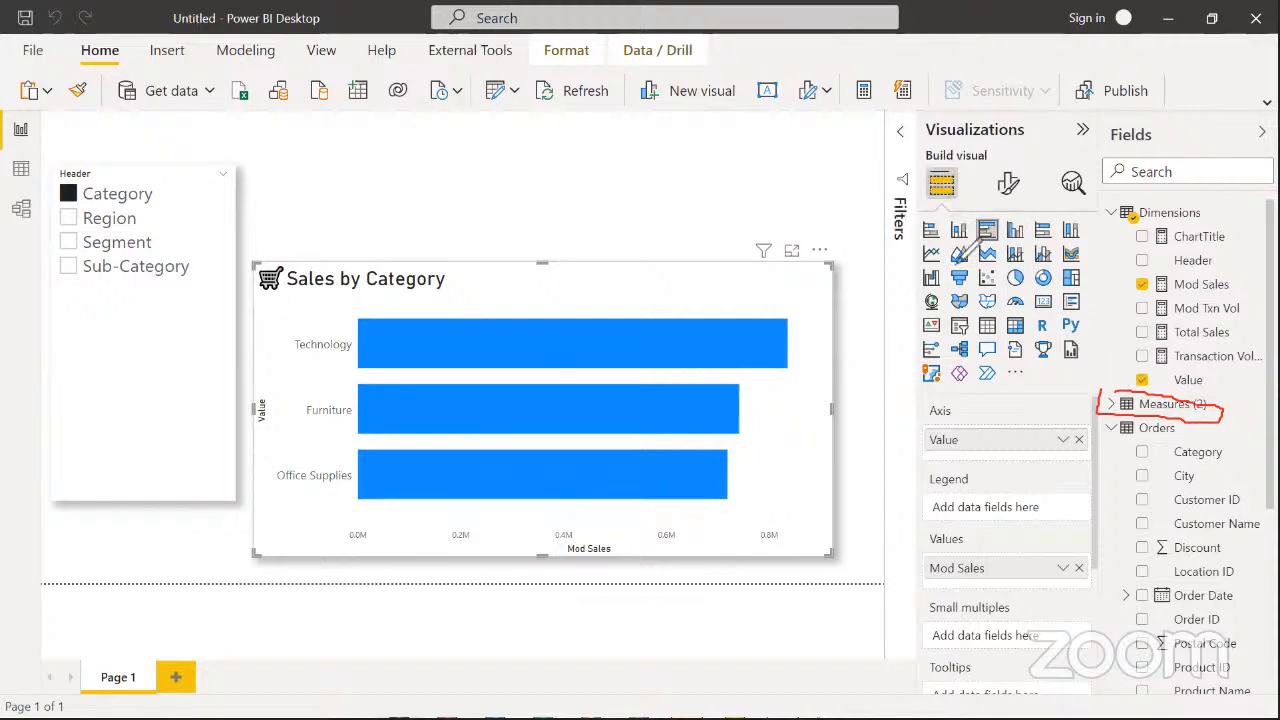
pyautogui.click(907, 101)
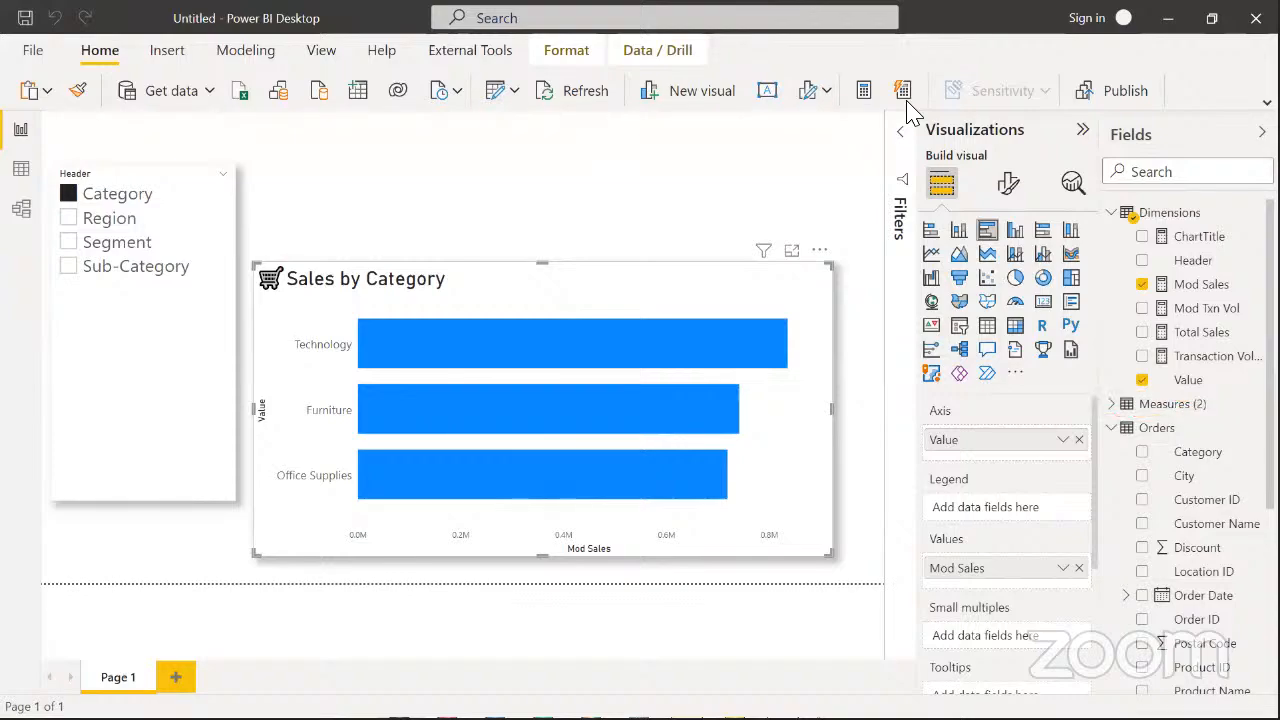
# Rename the Measures (2) table to SelectedNumers
pyautogui.click(1172, 415)
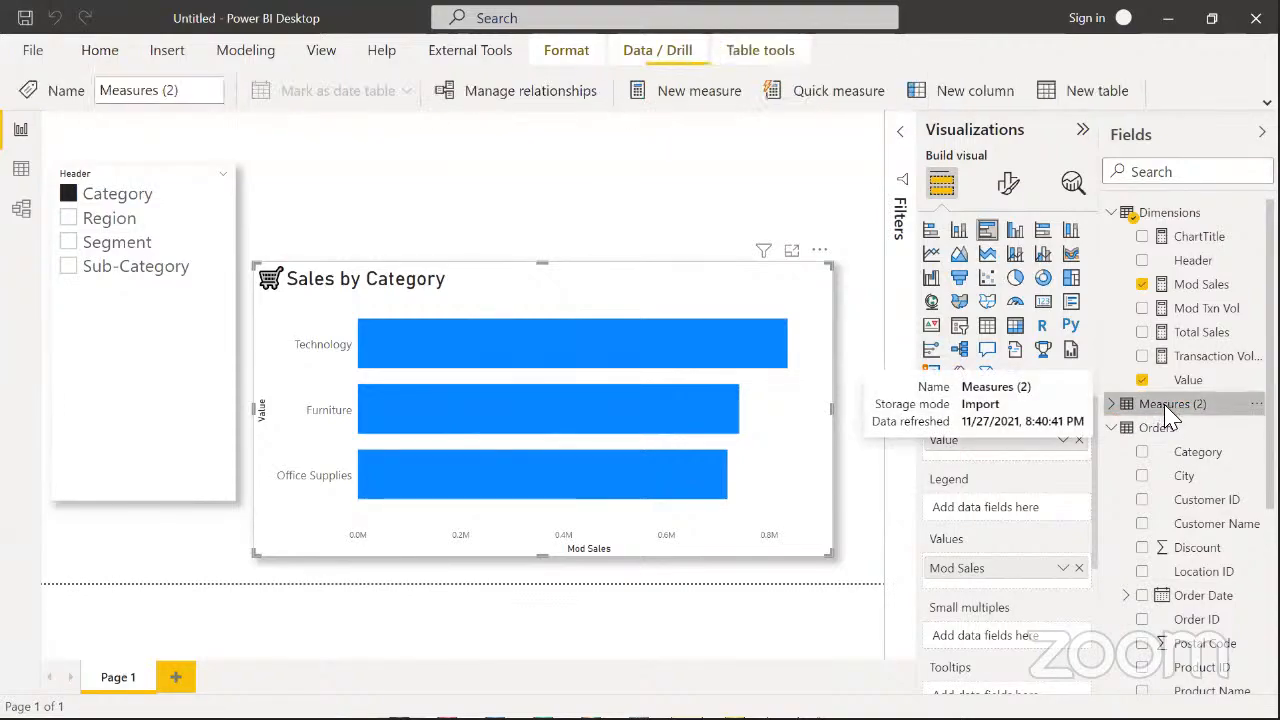
pyautogui.rightClick(1172, 415)
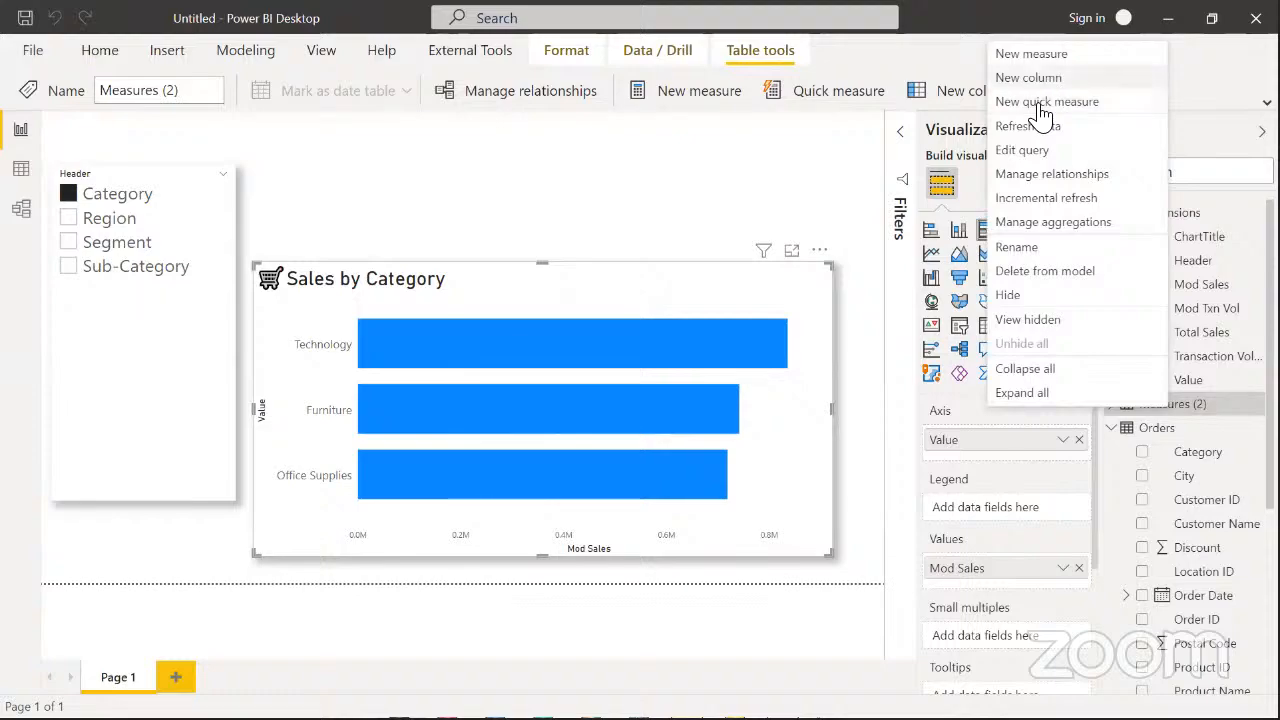
pyautogui.click(1030, 246)
pyautogui.write('Seelcted')
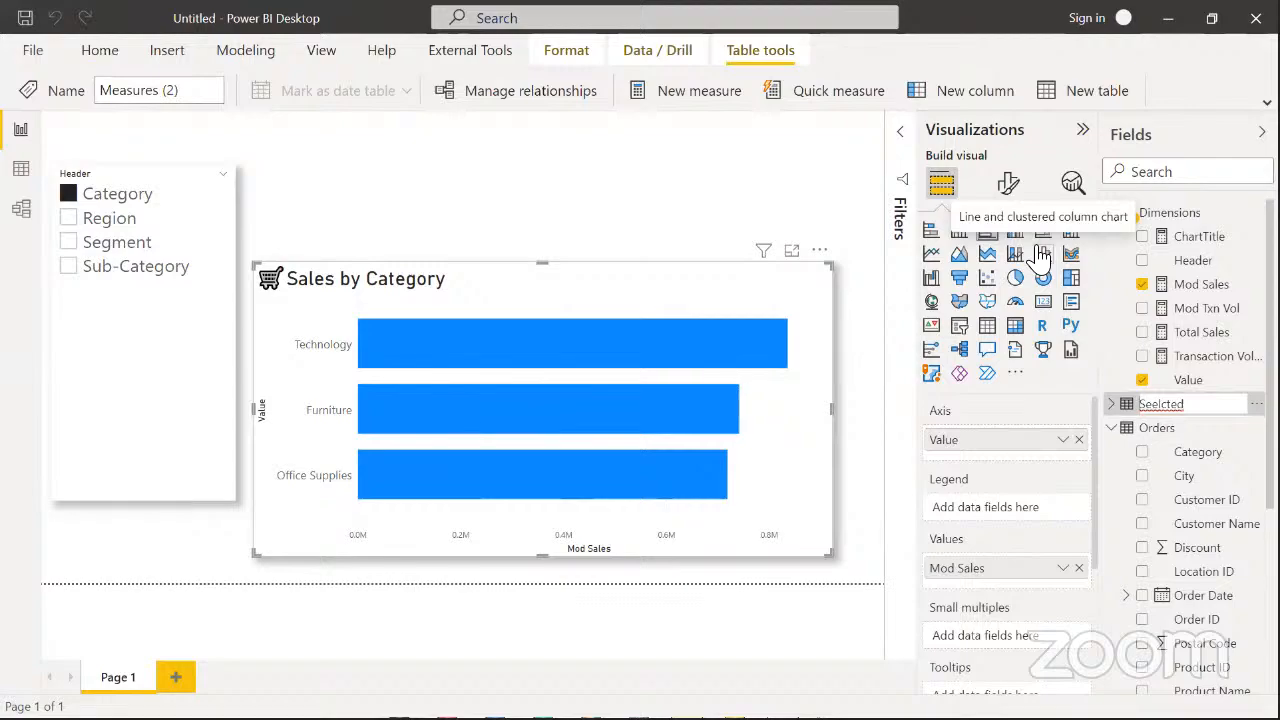
pyautogui.press('BackSpace')
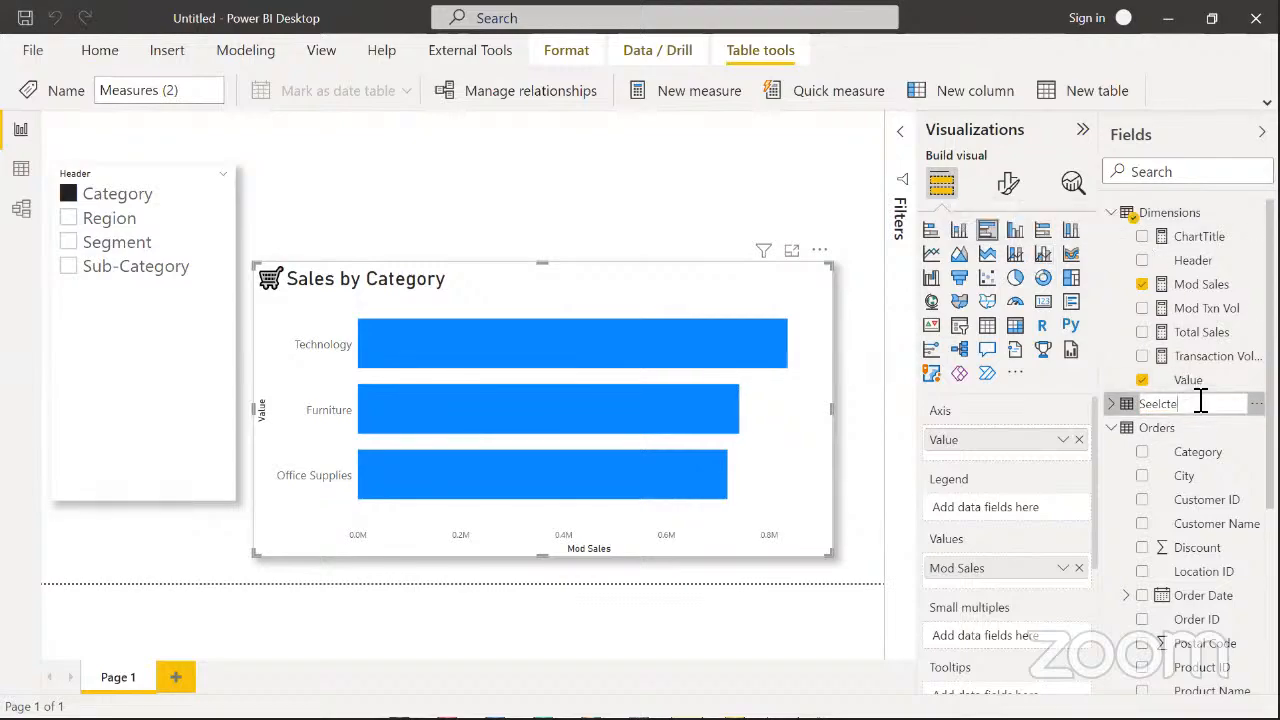
pyautogui.press('BackSpace')
pyautogui.press('BackSpace')
pyautogui.press('BackSpace')
pyautogui.press('BackSpace')
pyautogui.press('BackSpace')
pyautogui.write('lected')
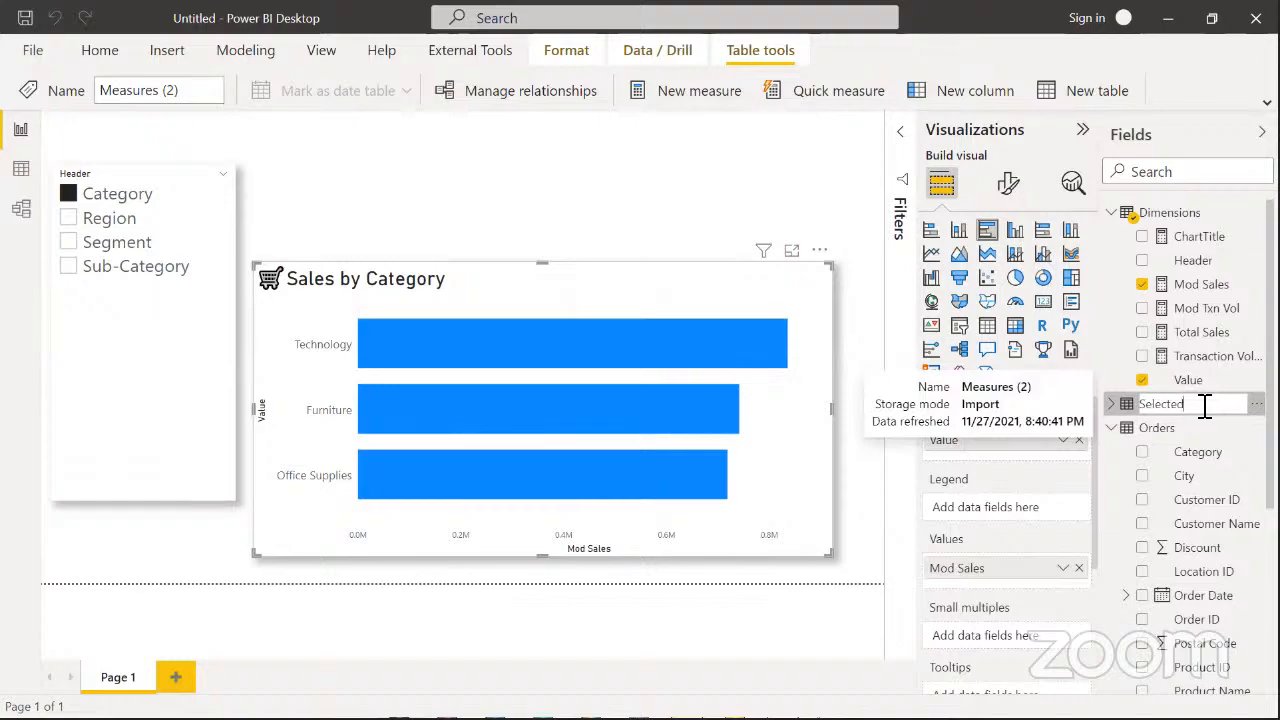
pyautogui.write('Measure')
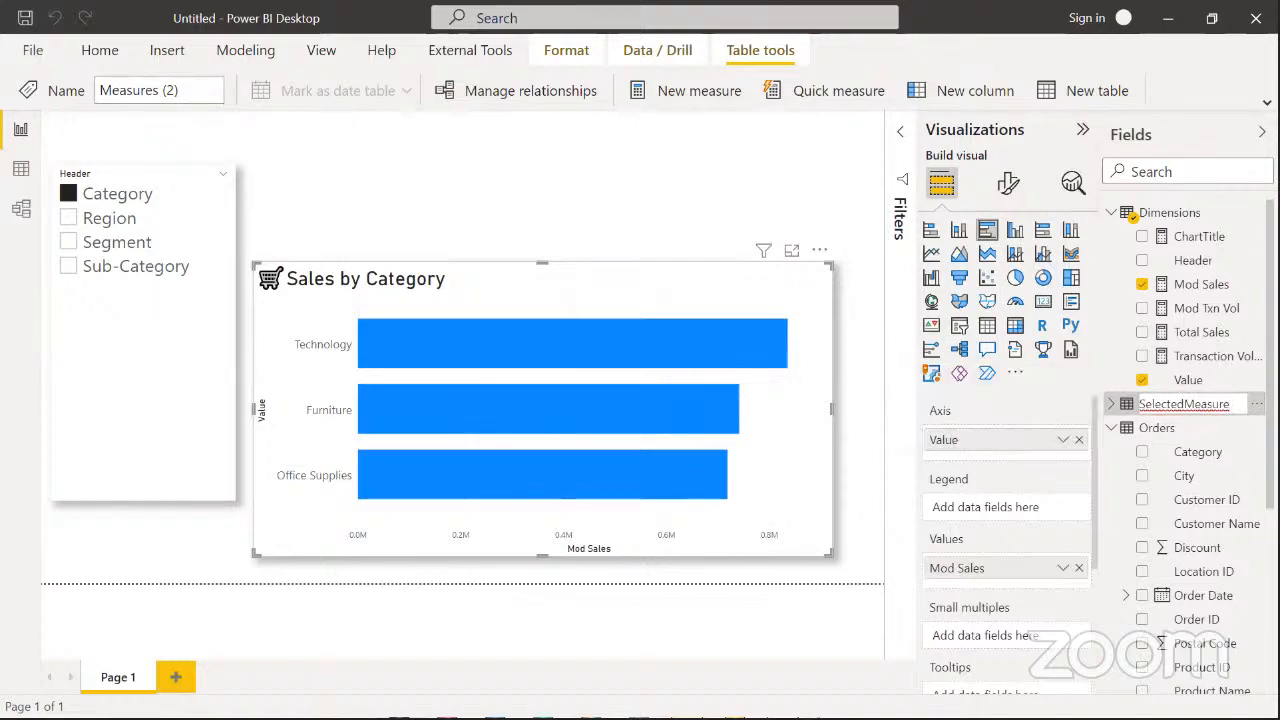
pyautogui.press('BackSpace')
pyautogui.press('BackSpace')
pyautogui.press('BackSpace')
pyautogui.press('BackSpace')
pyautogui.press('BackSpace')
pyautogui.press('BackSpace')
pyautogui.press('BackSpace')
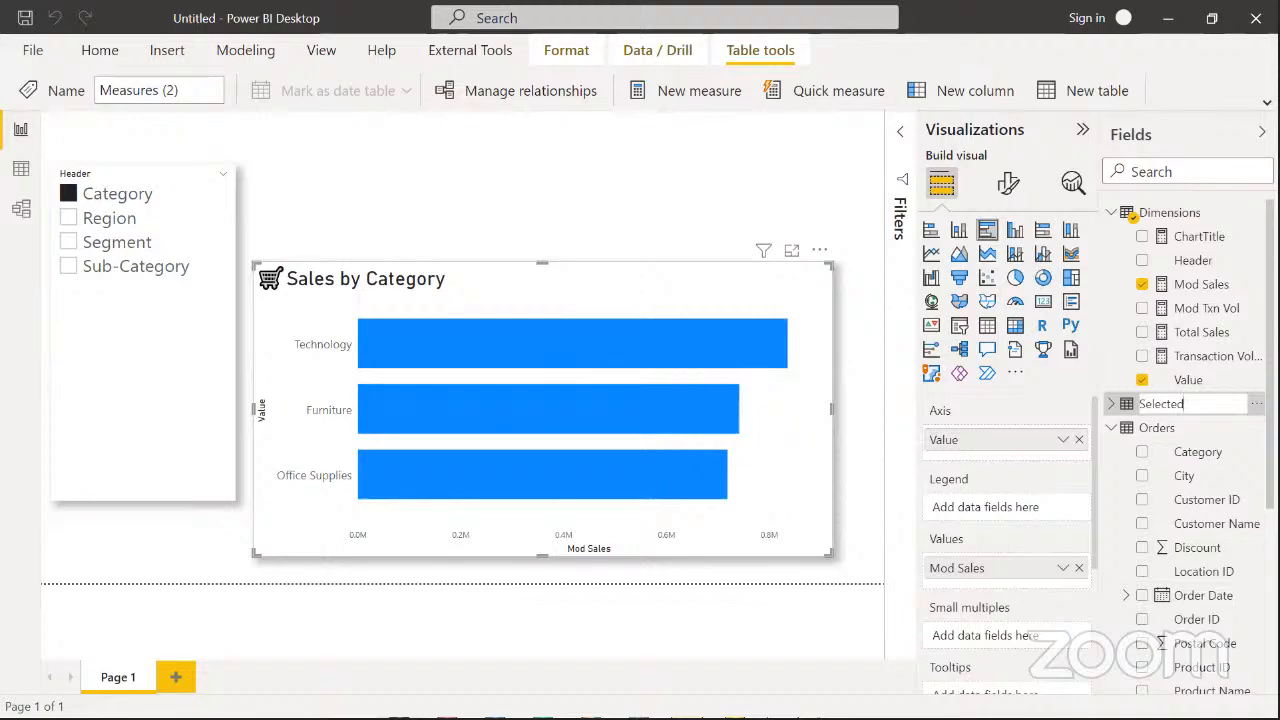
pyautogui.write('Numers')
pyautogui.press('Return')
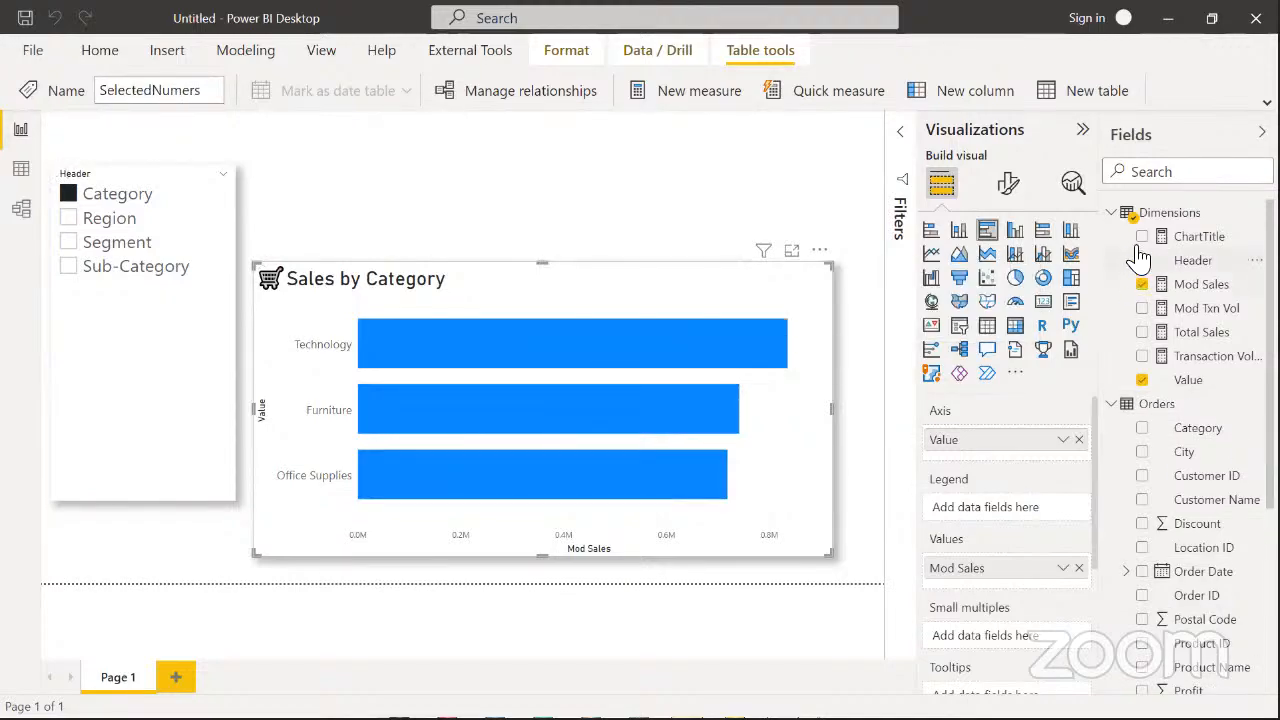
# Open the SelectedNumers query for editing, rename it to SelectedSummary, and apply the change
pyautogui.scroll(-5, 1165, 380)
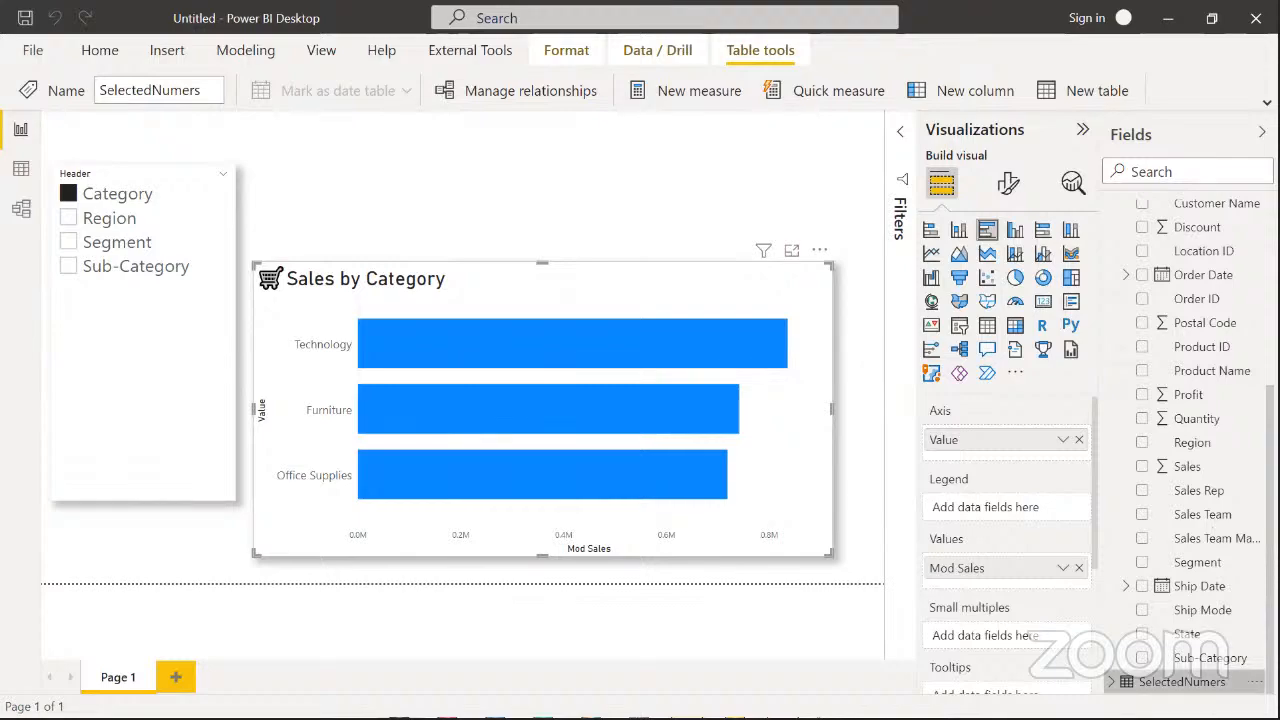
pyautogui.rightClick(1137, 662)
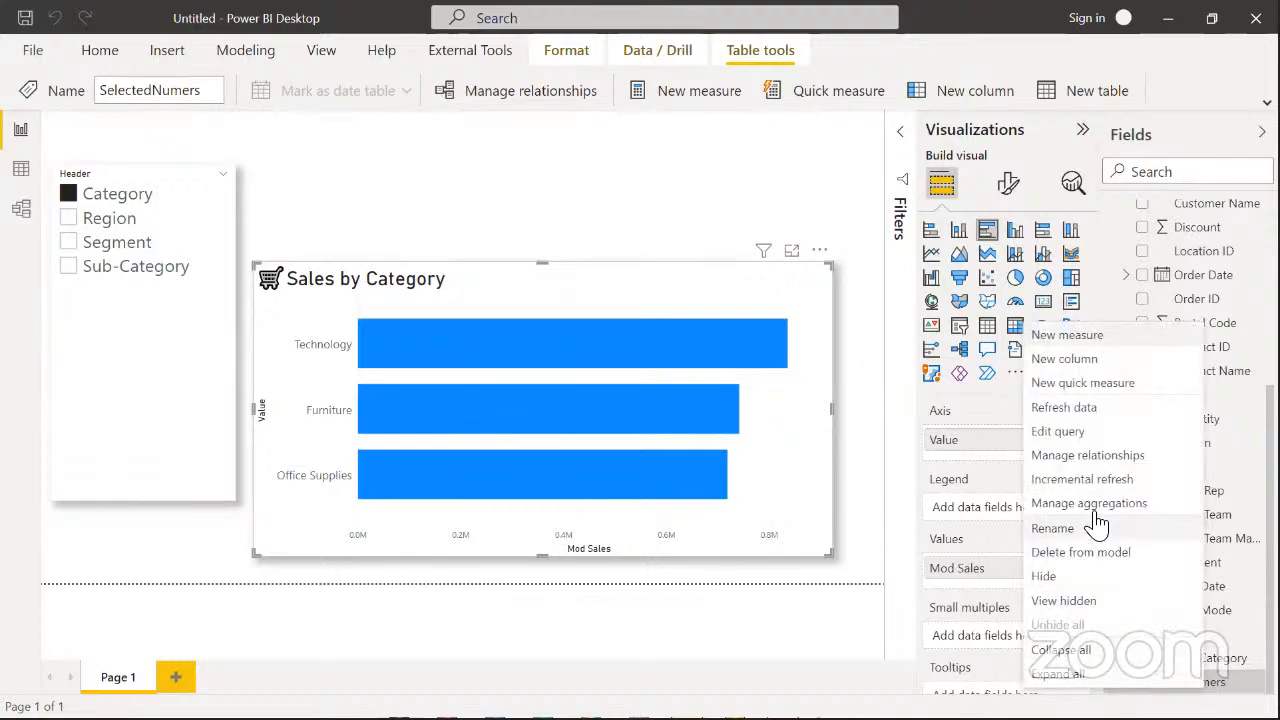
pyautogui.click(1035, 431)
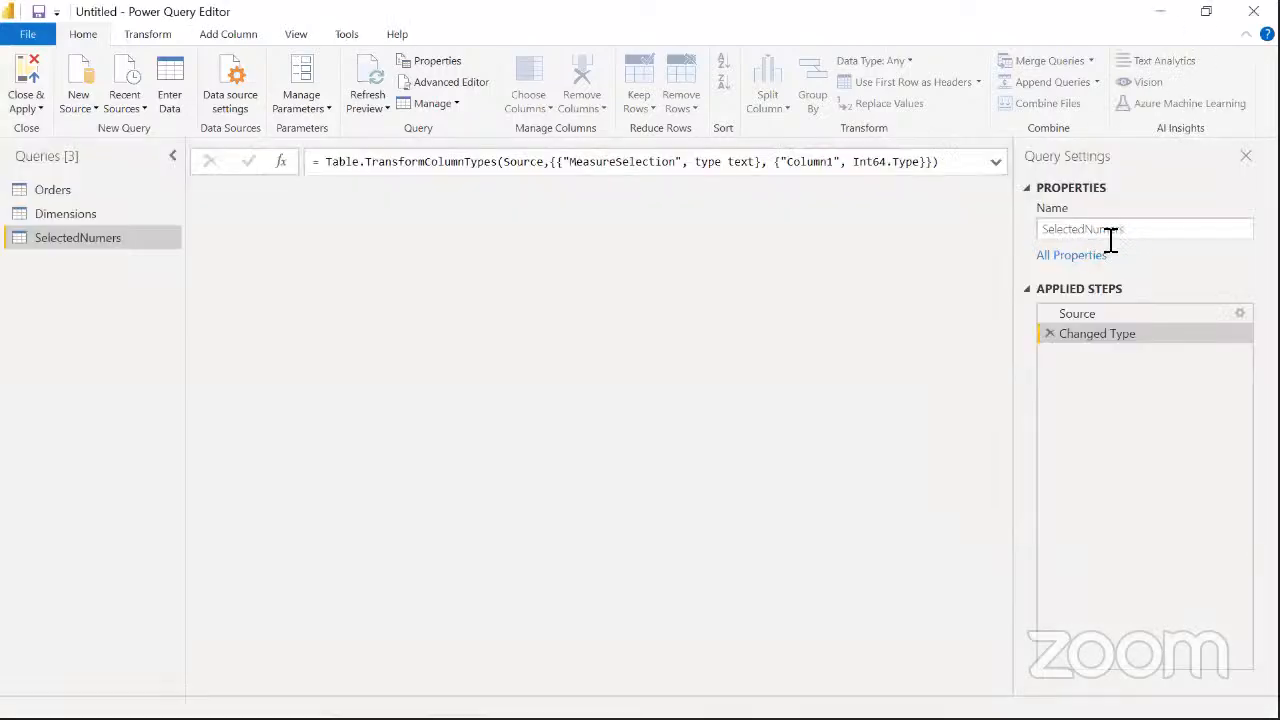
pyautogui.click(1140, 234)
pyautogui.press('BackSpace')
pyautogui.press('BackSpace')
pyautogui.press('BackSpace')
pyautogui.press('BackSpace')
pyautogui.press('BackSpace')
pyautogui.press('BackSpace')
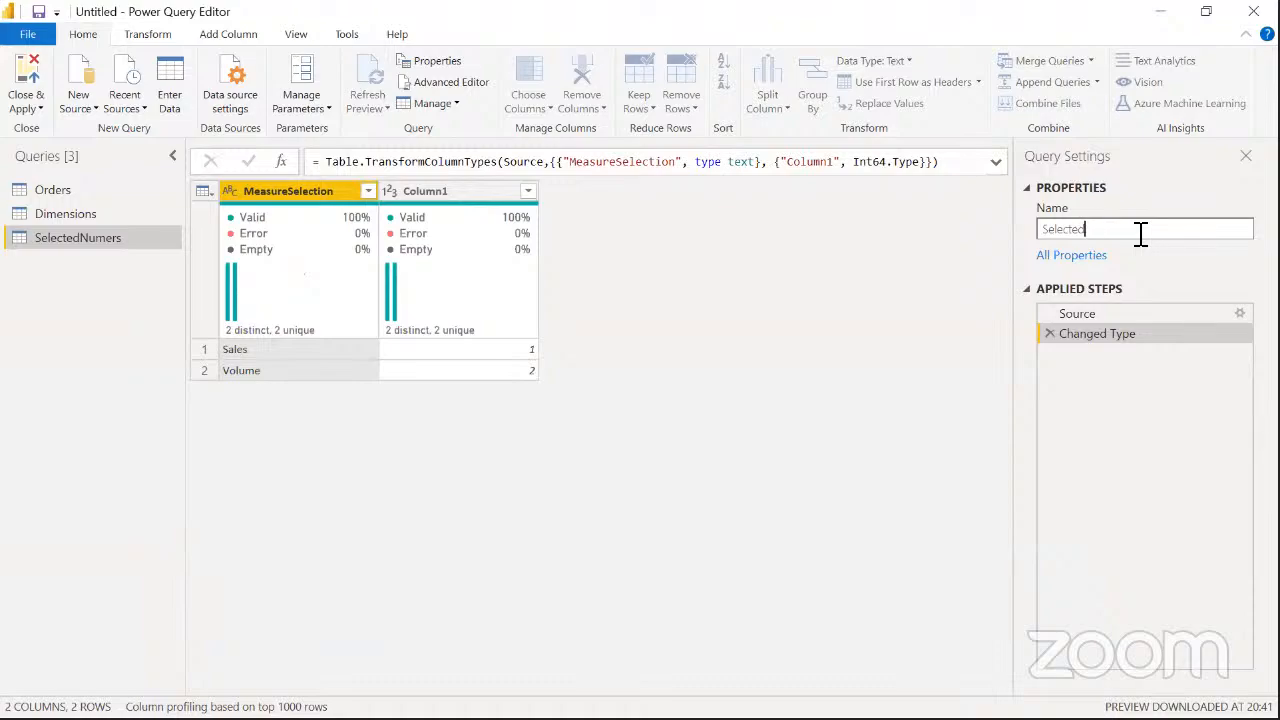
pyautogui.write('Summary')
pyautogui.press('Return')
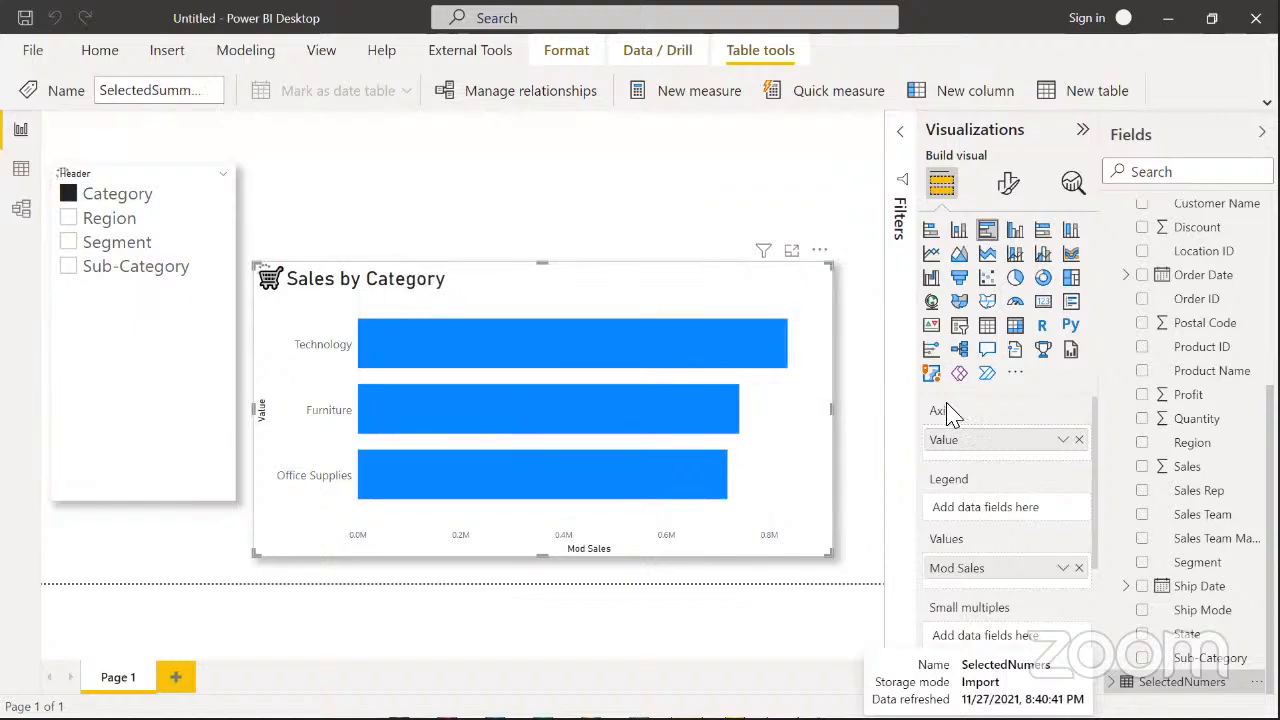
# Move the Header slicer to the page's upper-left corner and place one copy level beside it, deleting the extra copy
pyautogui.click(548, 187)
pyautogui.moveTo(149, 177); pyautogui.dragTo(146, 124)
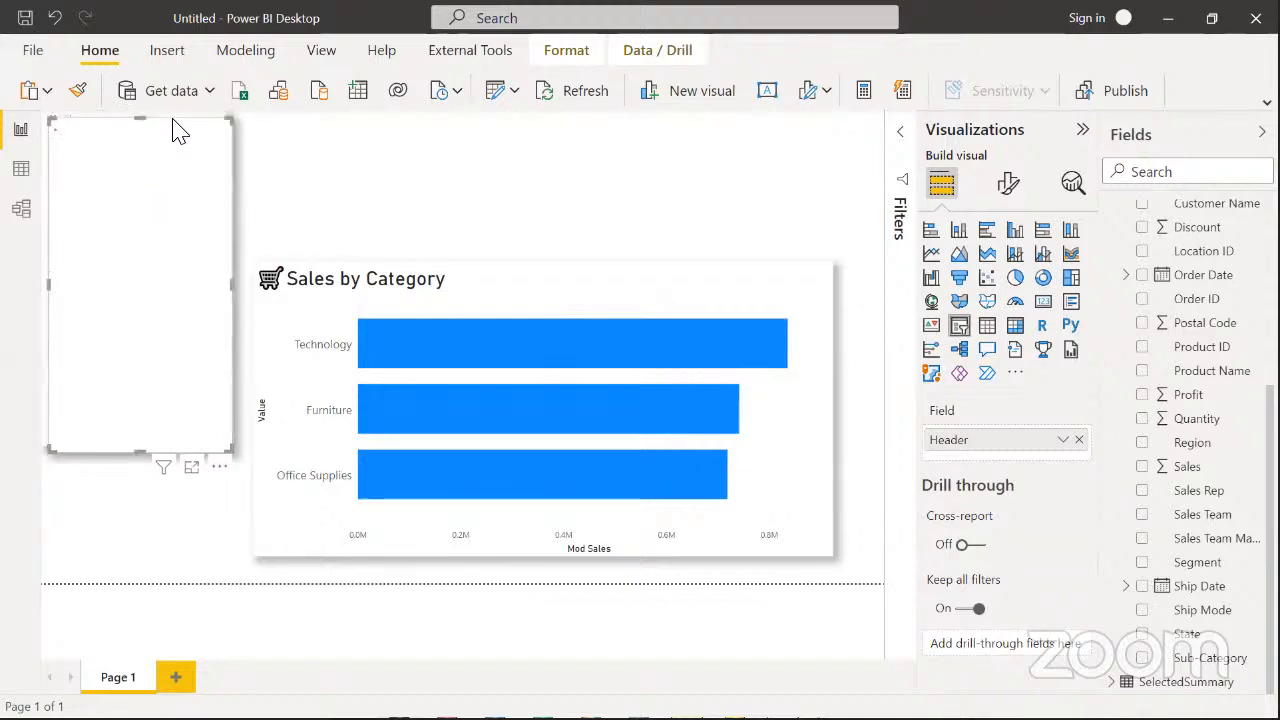
pyautogui.hotkey('ctrl', 'v')
pyautogui.moveTo(125, 140); pyautogui.dragTo(323, 143)
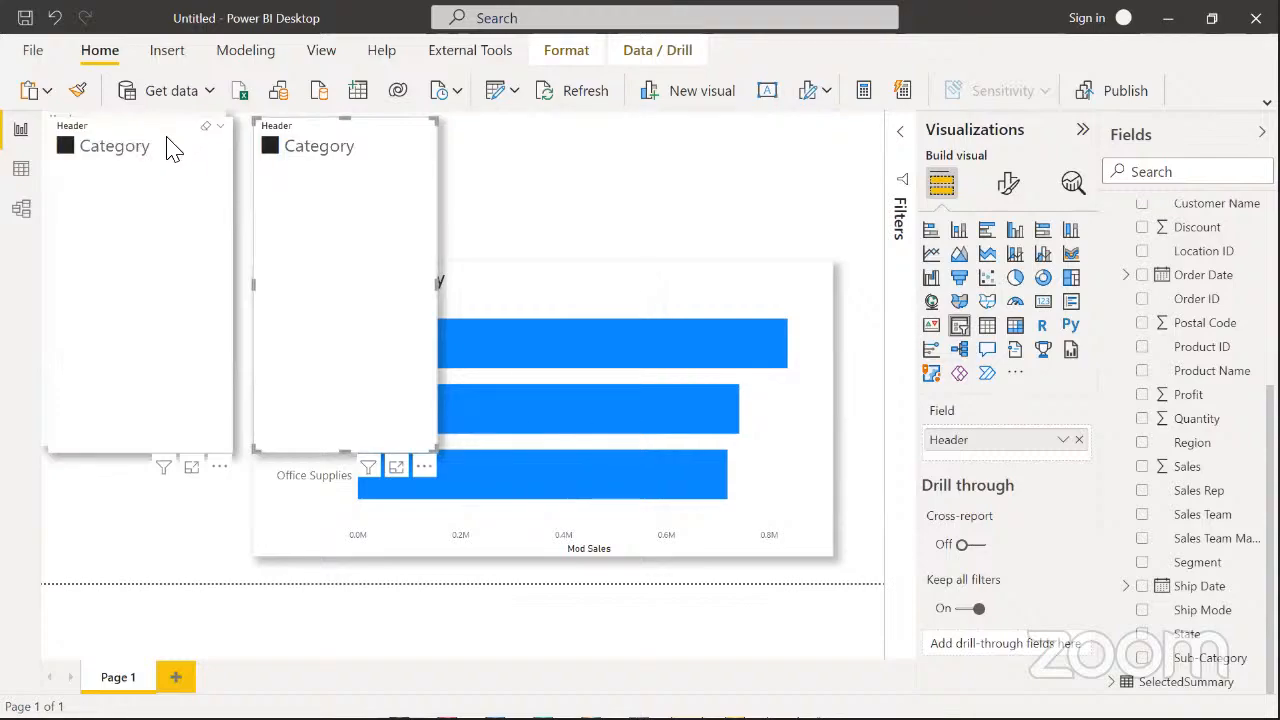
pyautogui.moveTo(167, 136); pyautogui.dragTo(177, 206)
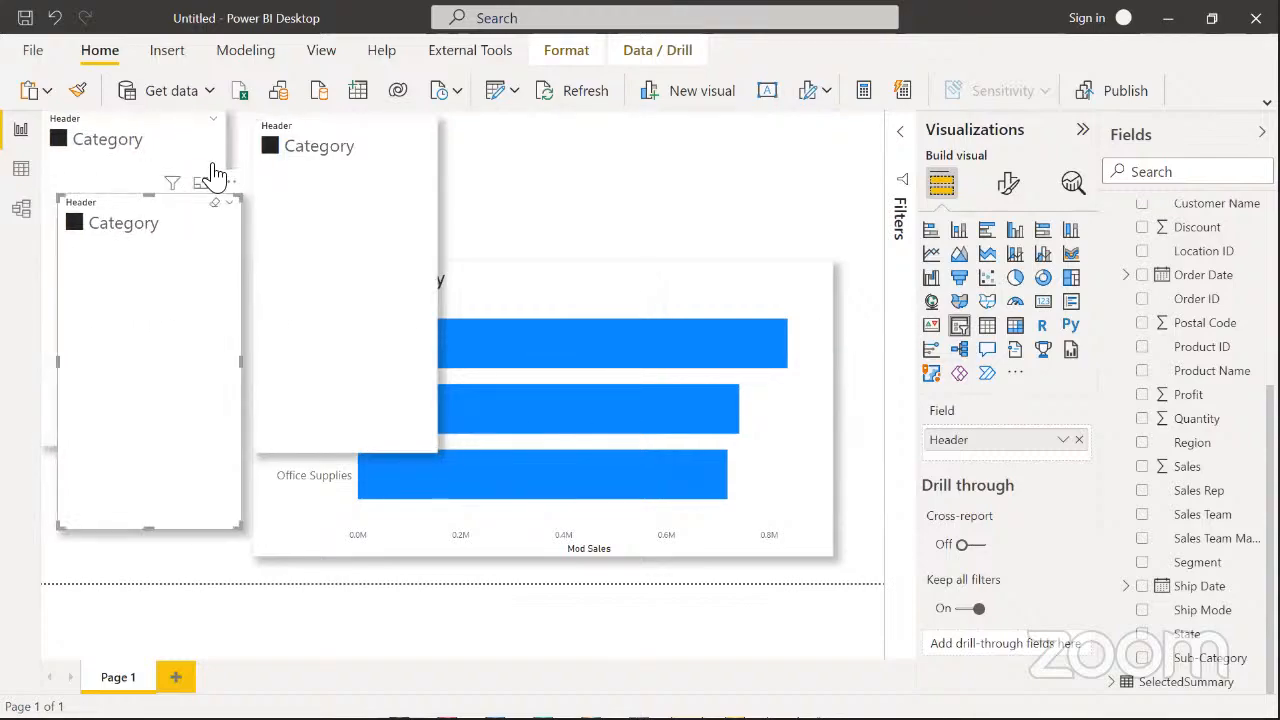
pyautogui.press('Delete')
pyautogui.moveTo(335, 148); pyautogui.dragTo(329, 130)
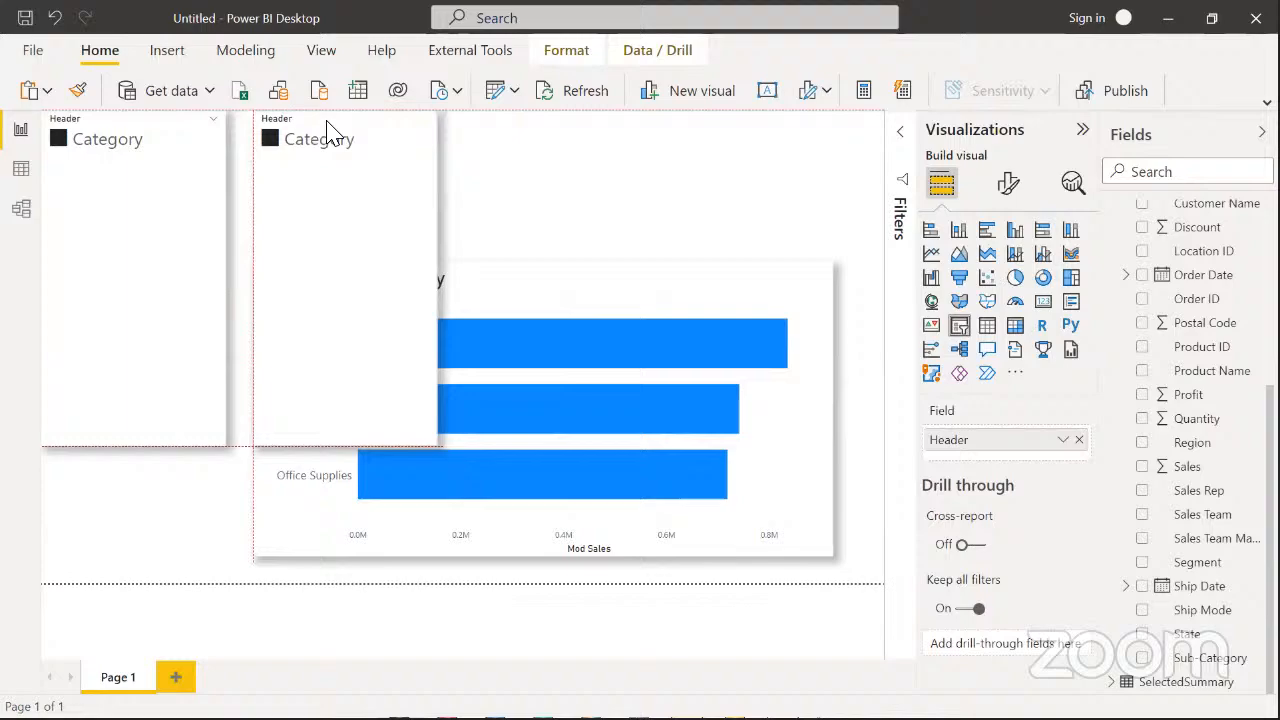
# Replace the copied slicer's Header field with MeasureSelection from SelectedSummary and shorten the slicer to end above the bar chart
pyautogui.click(1079, 439)
pyautogui.scroll(5, 1178, 314)
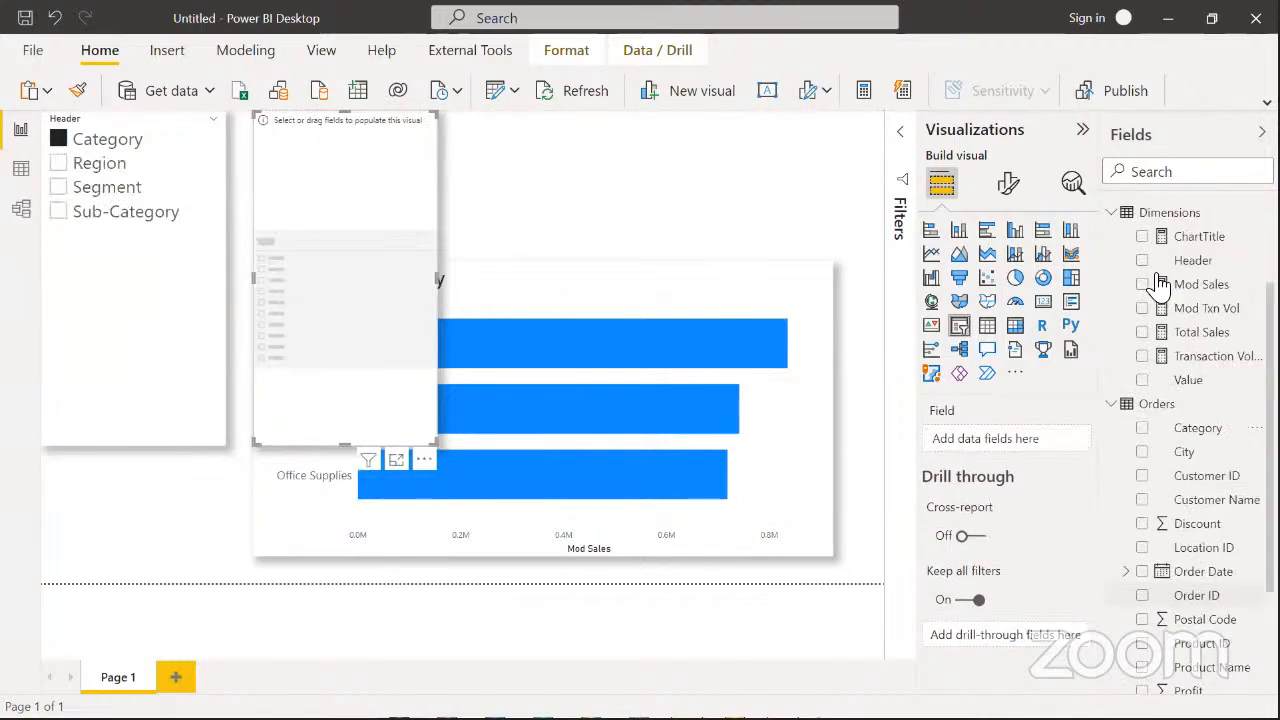
pyautogui.click(1112, 405)
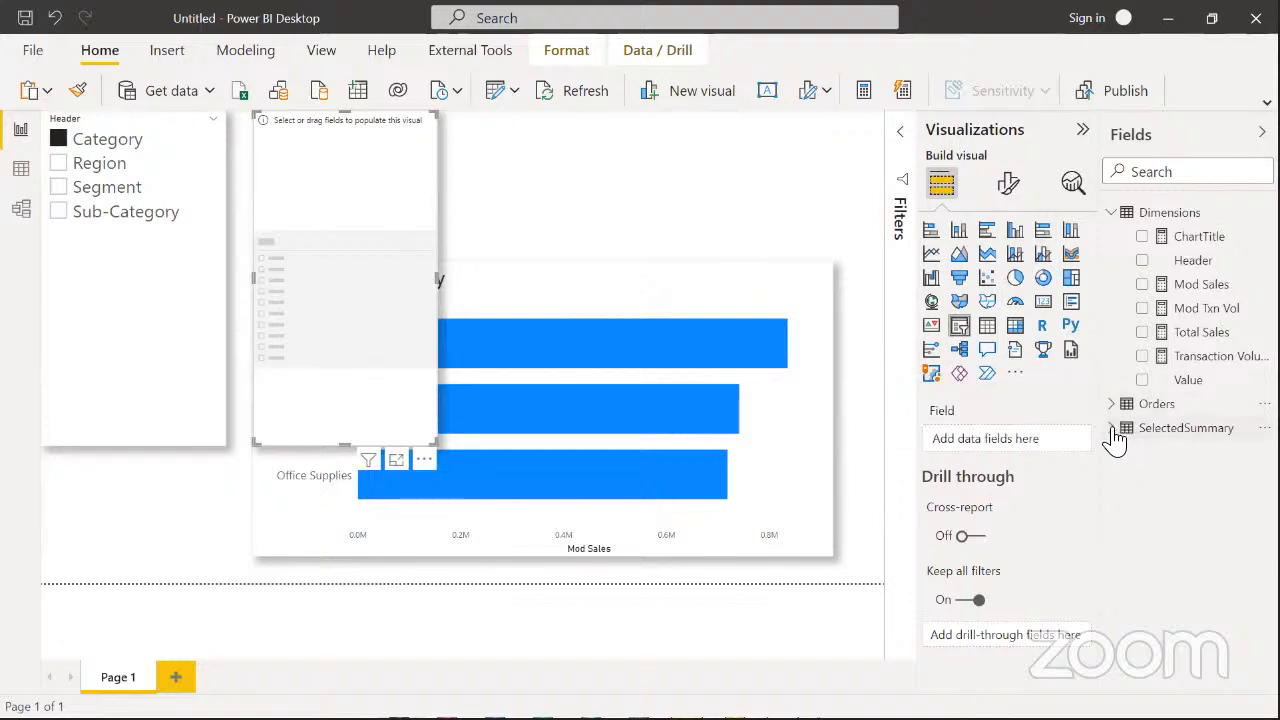
pyautogui.click(1114, 430)
pyautogui.click(1143, 477)
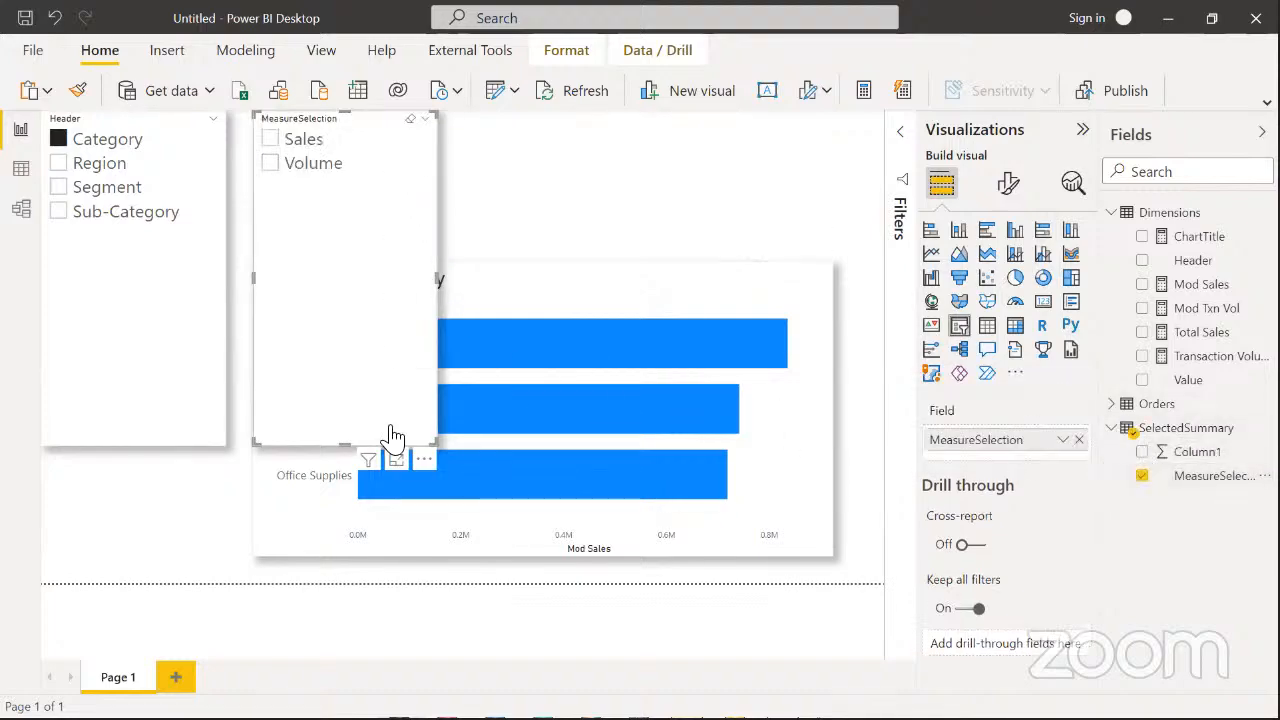
pyautogui.moveTo(351, 443); pyautogui.dragTo(405, 218)
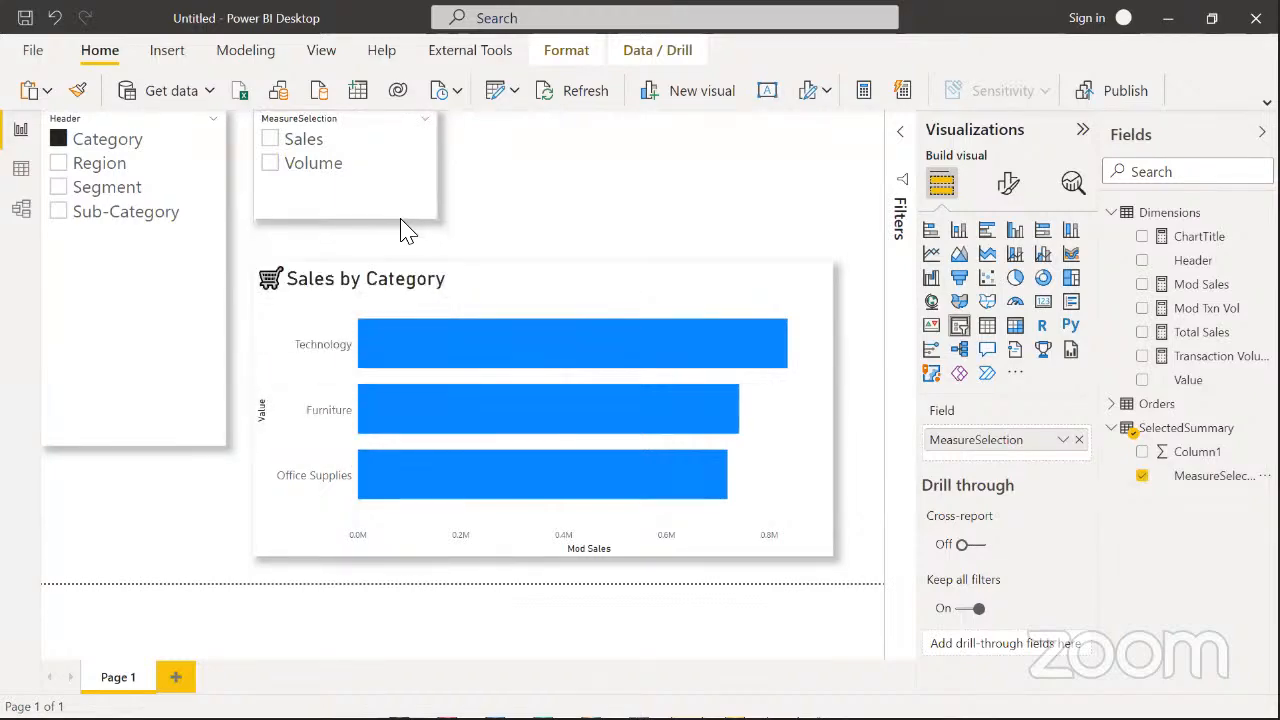
# Rename the MeasureSelection field in the new slicer to Summary
pyautogui.doubleClick(1027, 452)
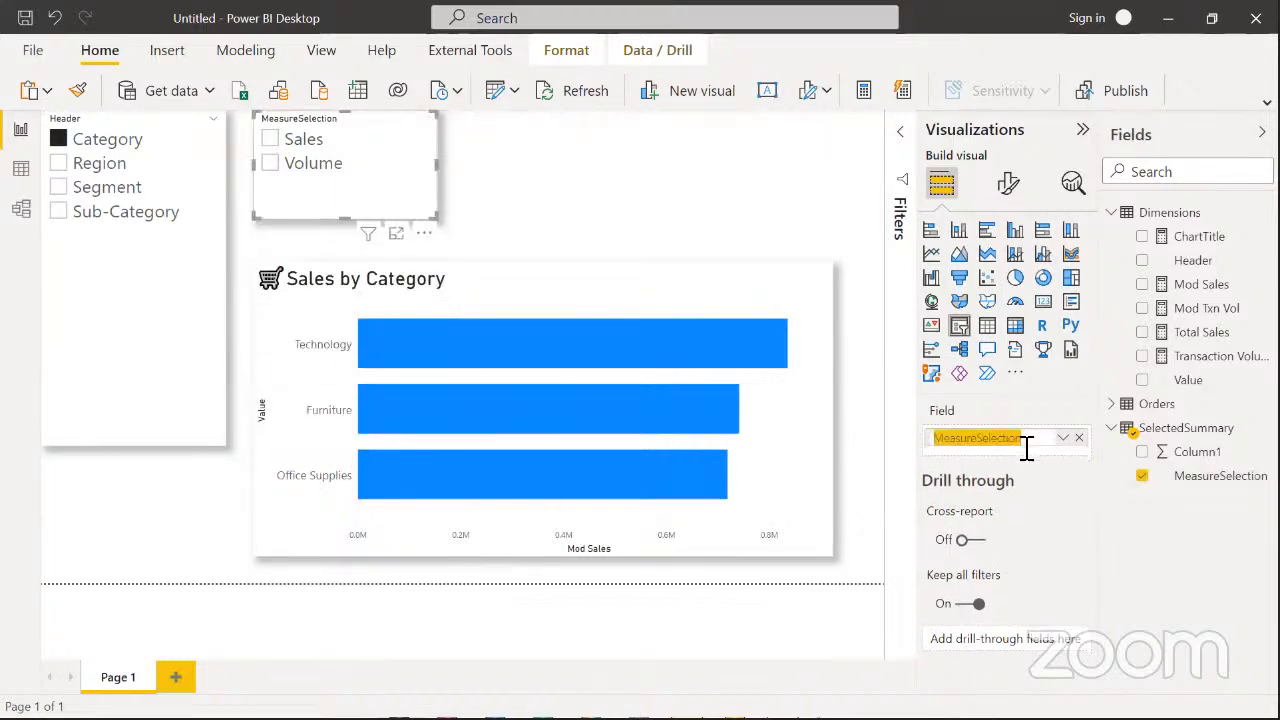
pyautogui.write('Summary')
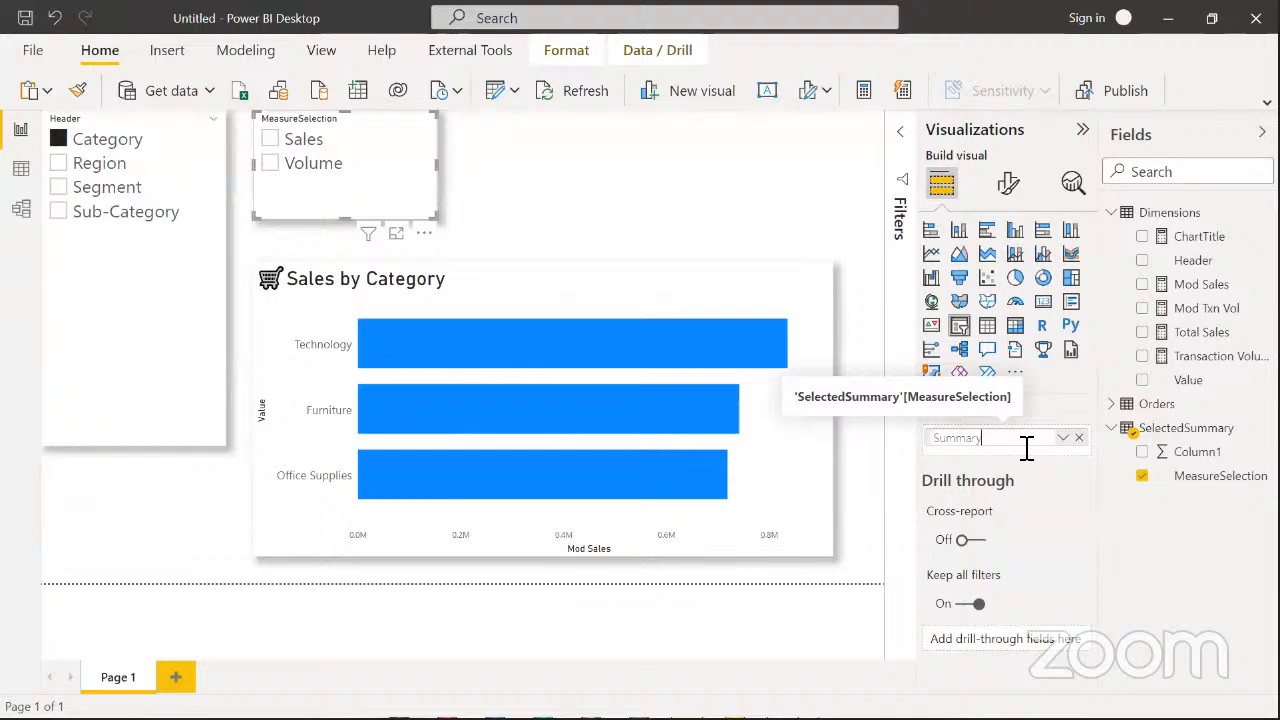
pyautogui.press('Return')
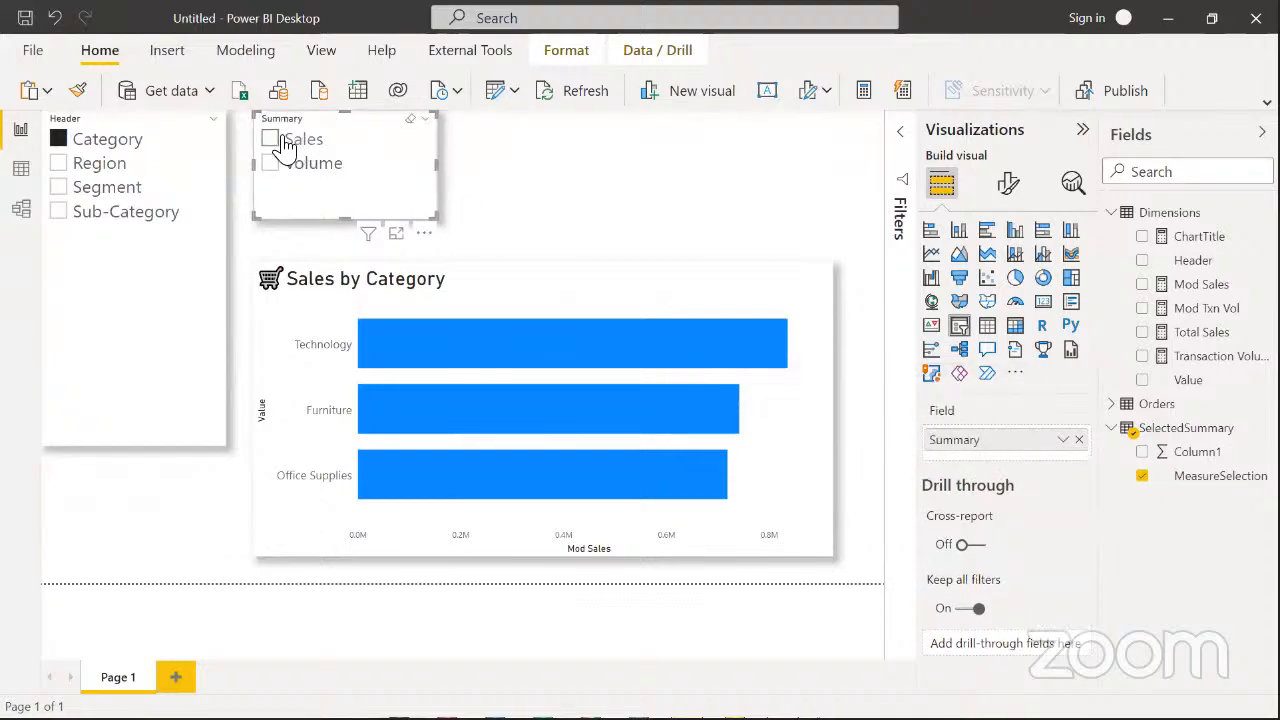
# Test the Summary slicer by switching from Sales to Volume and back to Sales
pyautogui.click(279, 142)
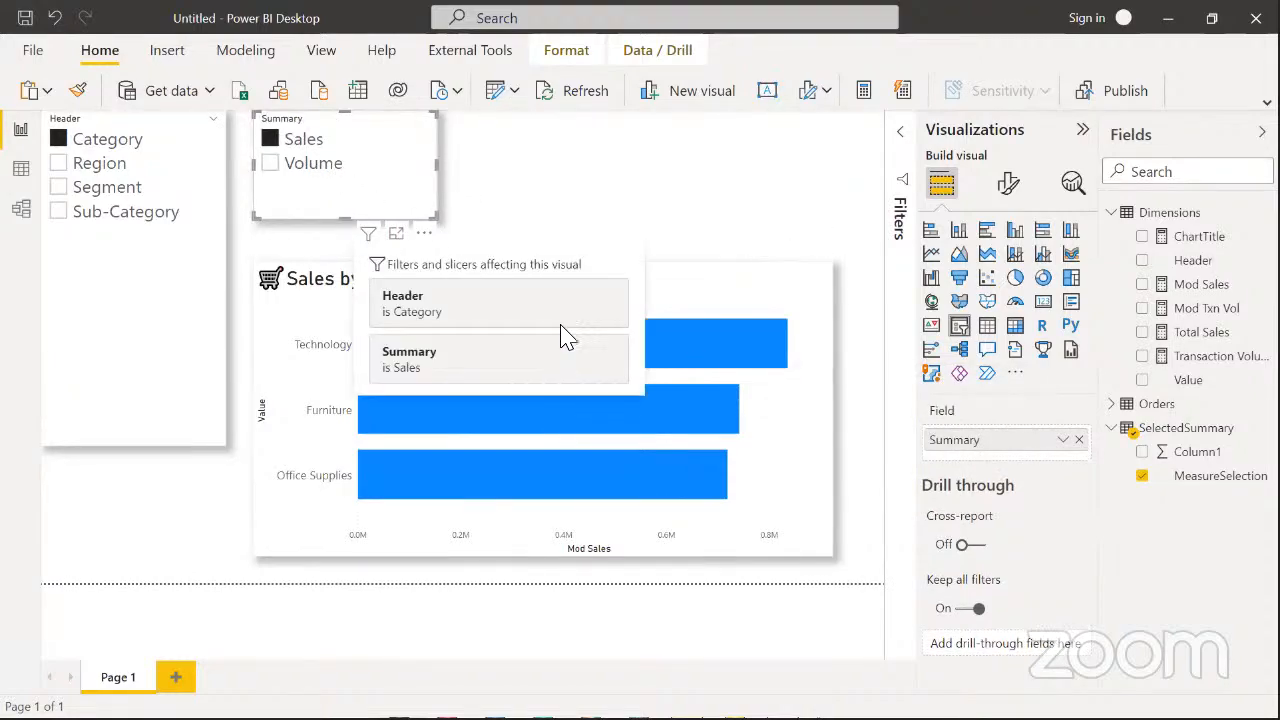
pyautogui.click(300, 170)
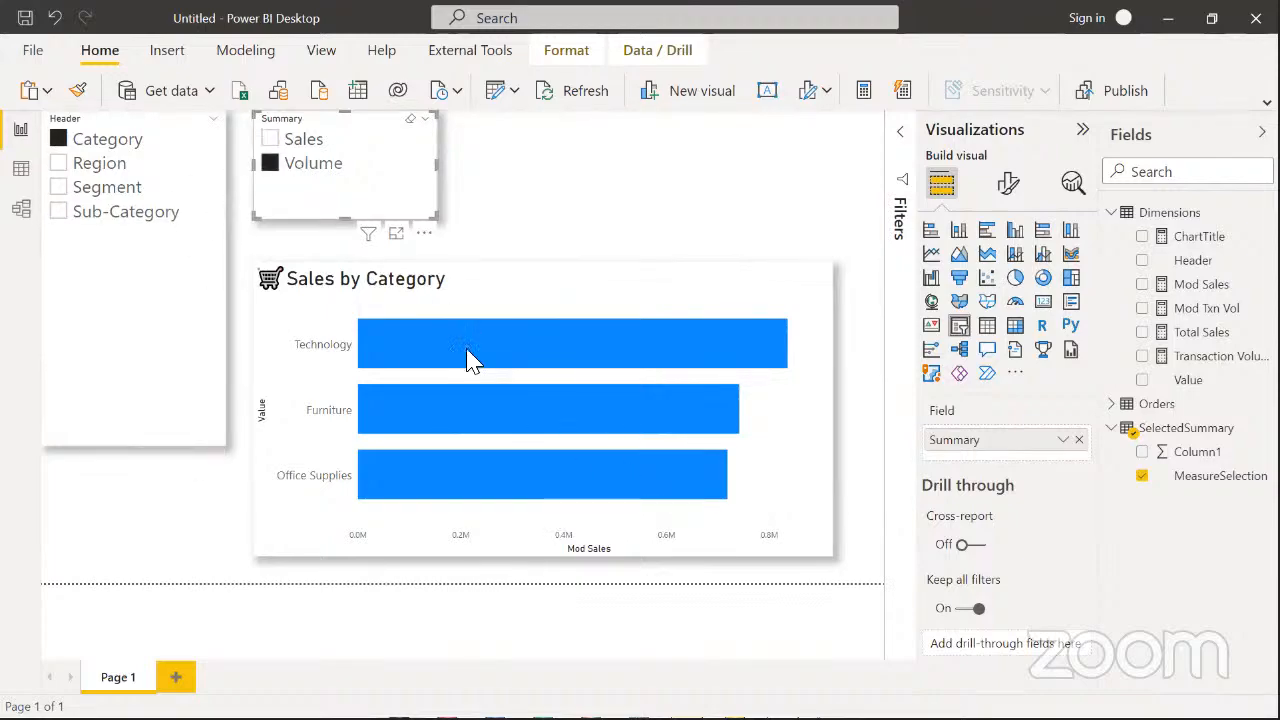
pyautogui.click(306, 139)
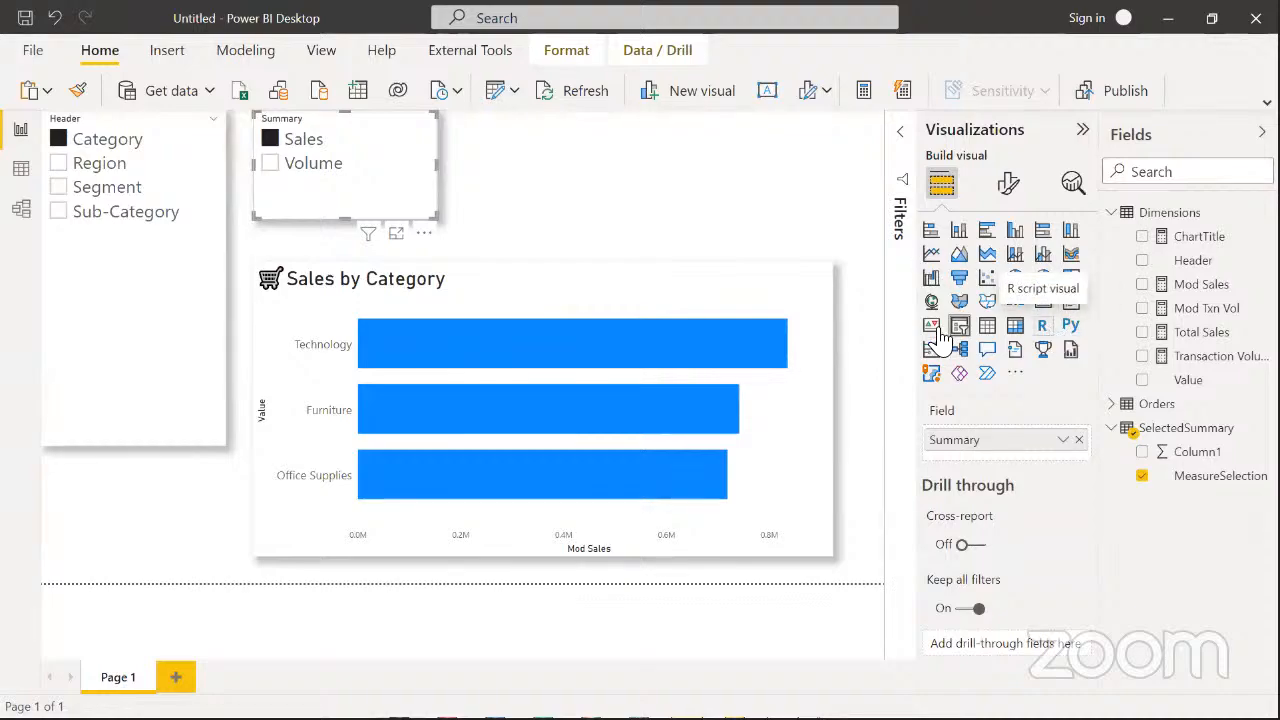
# Create a new measure named SummaryMeasure in the Dimensions table and begin its formula on a new line
pyautogui.click(541, 283)
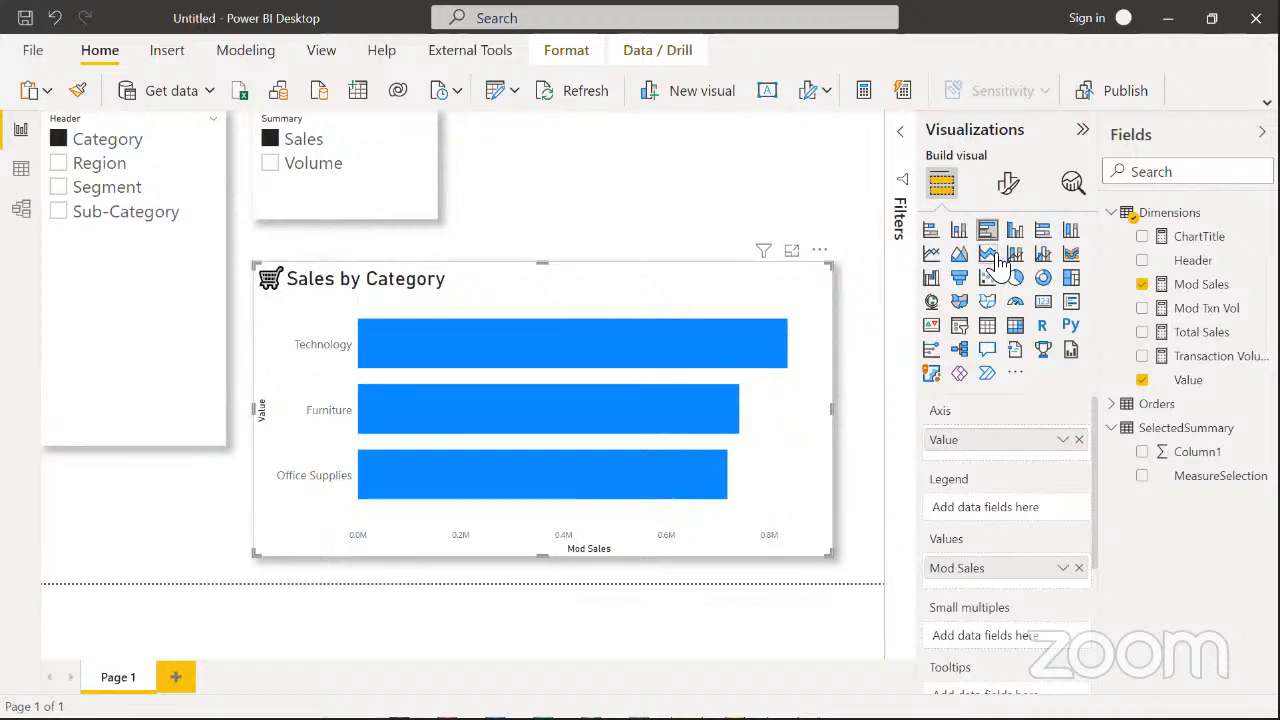
pyautogui.rightClick(1168, 213)
pyautogui.press('Escape')
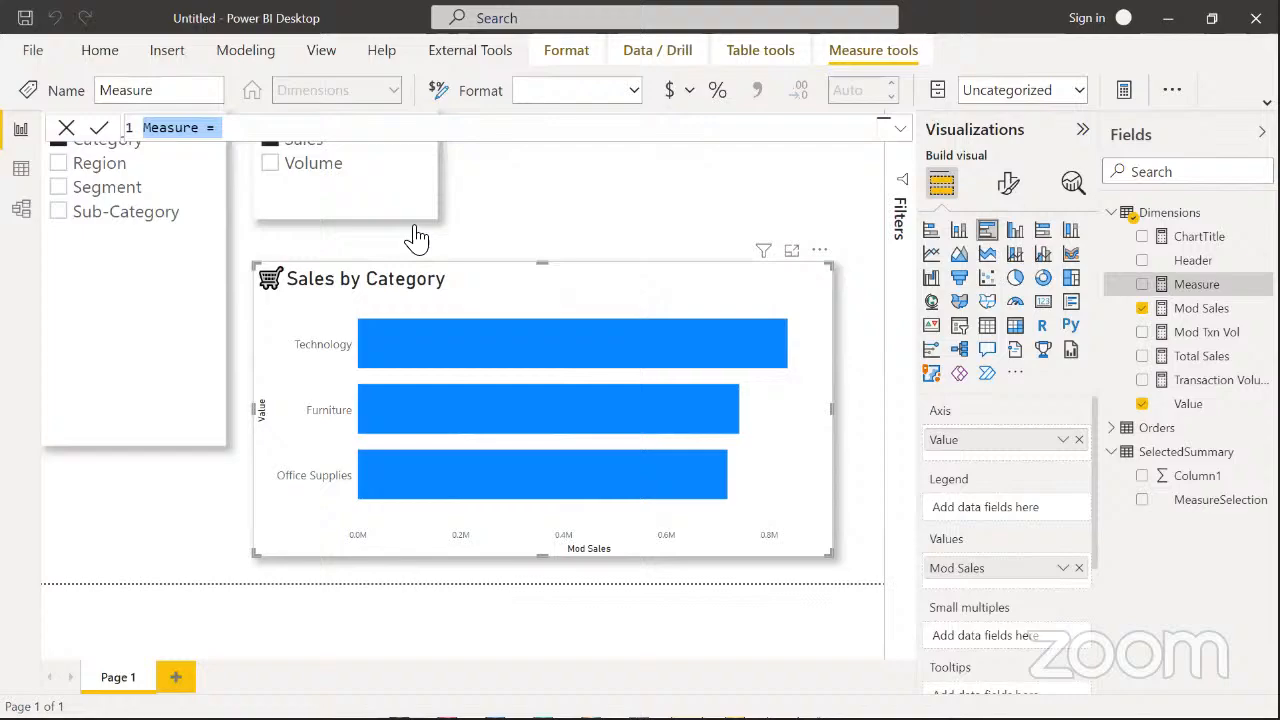
pyautogui.click(202, 131)
pyautogui.press('BackSpace')
pyautogui.press('BackSpace')
pyautogui.press('BackSpace')
pyautogui.press('BackSpace')
pyautogui.press('BackSpace')
pyautogui.press('BackSpace')
pyautogui.press('BackSpace')
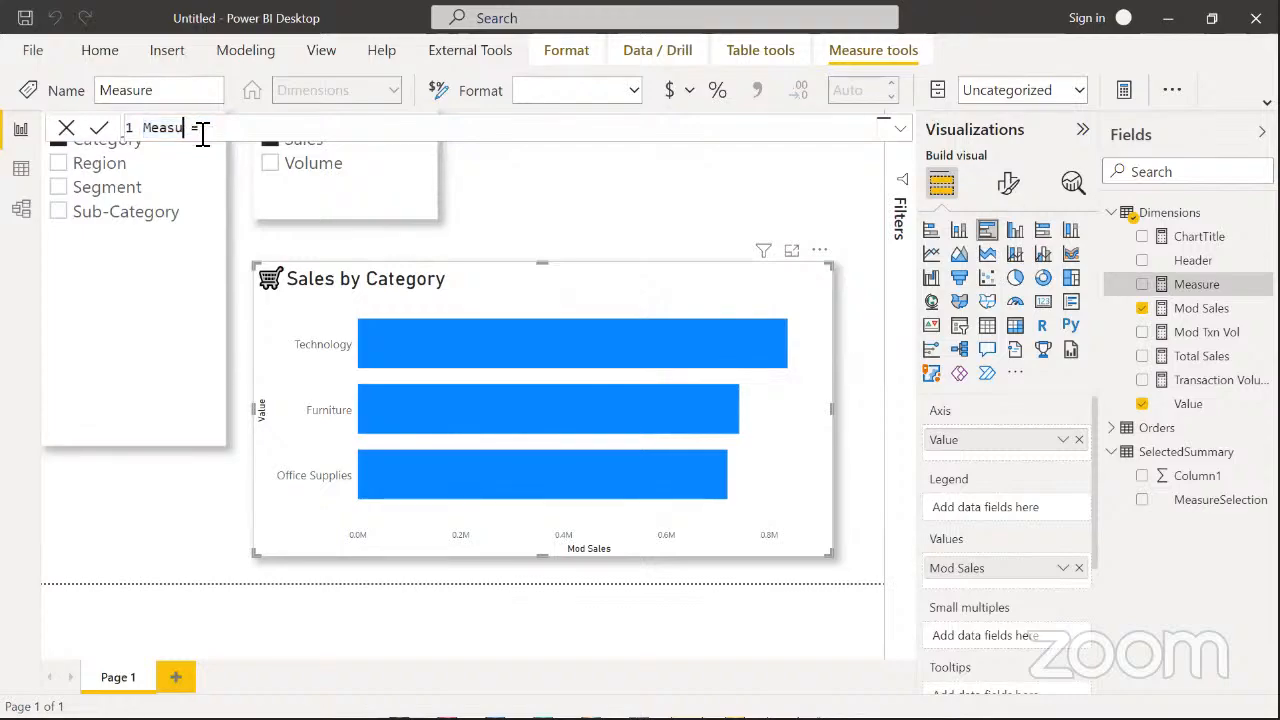
pyautogui.write('SummaryMeasure')
pyautogui.click(314, 133)
pyautogui.hotkey('shift', 'Return')
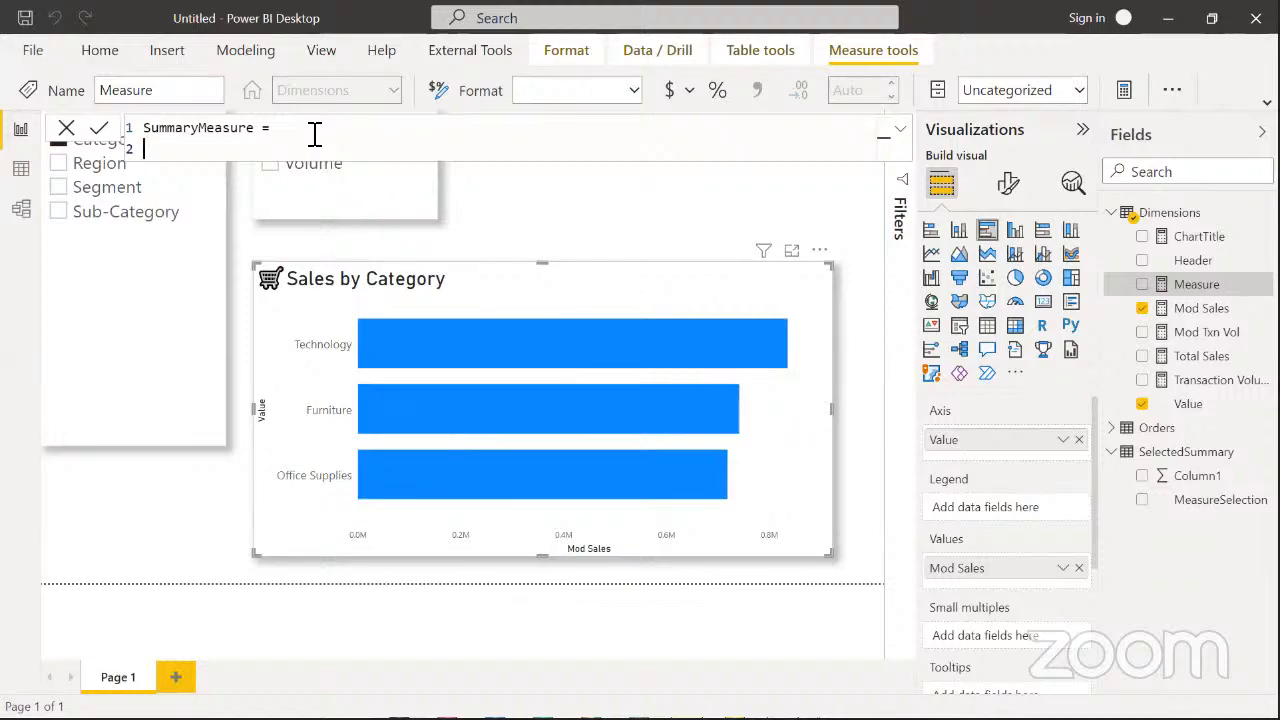
pyautogui.write('swit')
pyautogui.press('Tab')
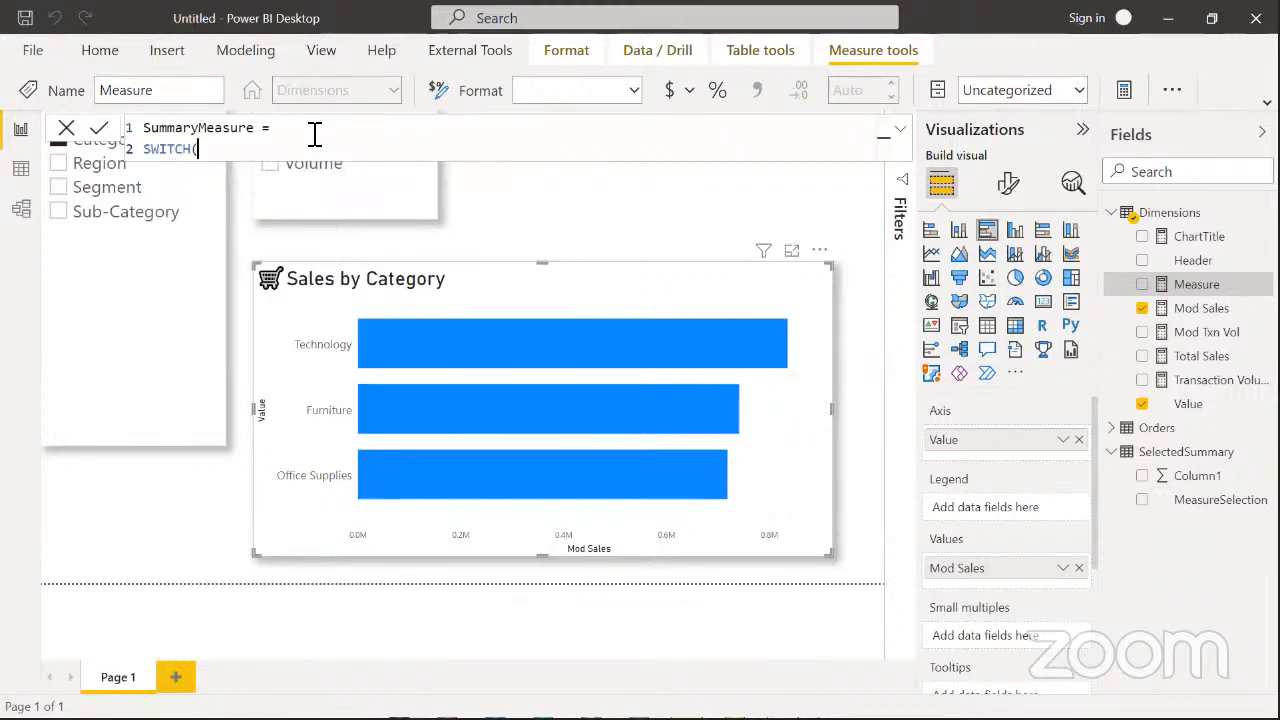
pyautogui.write('(')
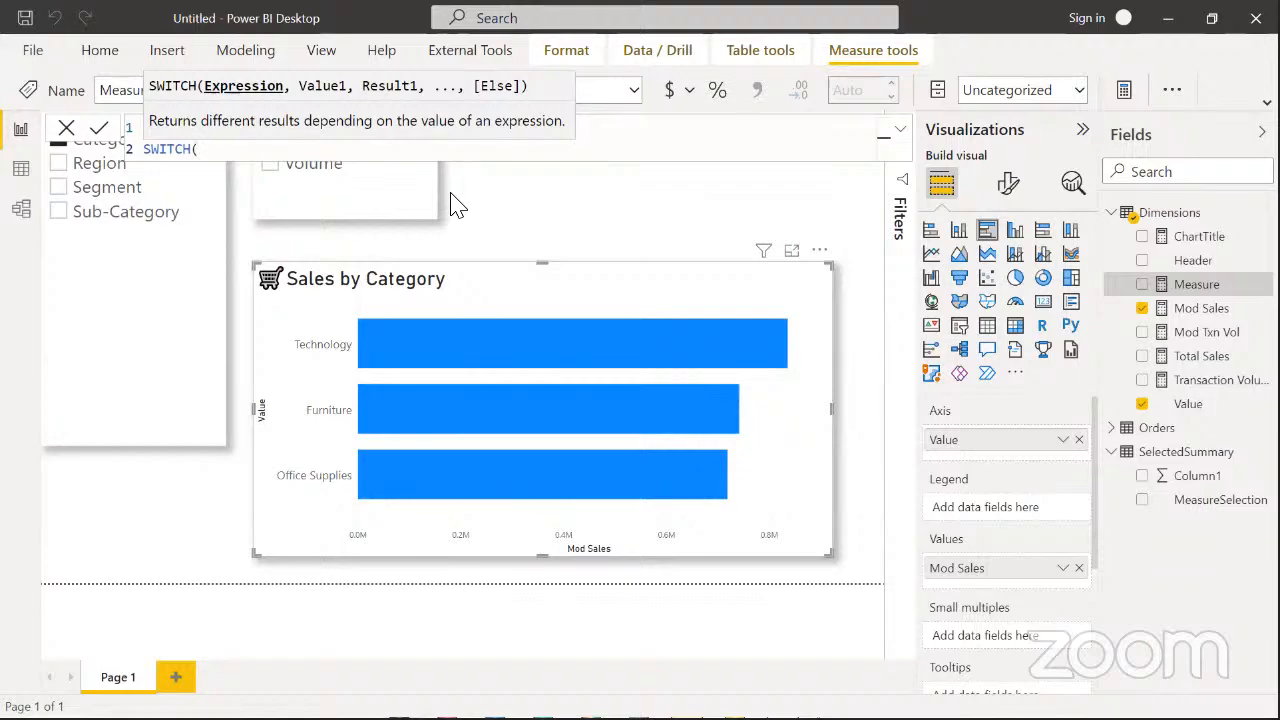
pyautogui.write('sele')
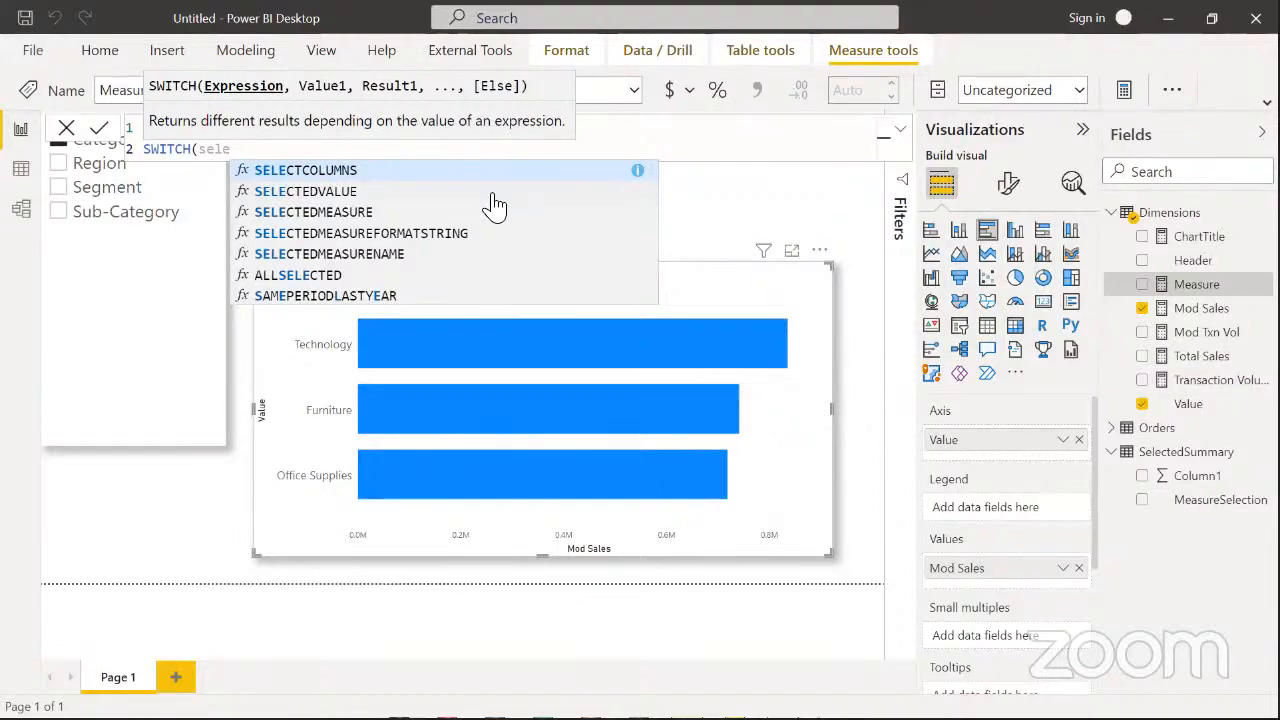
pyautogui.write('ctedm')
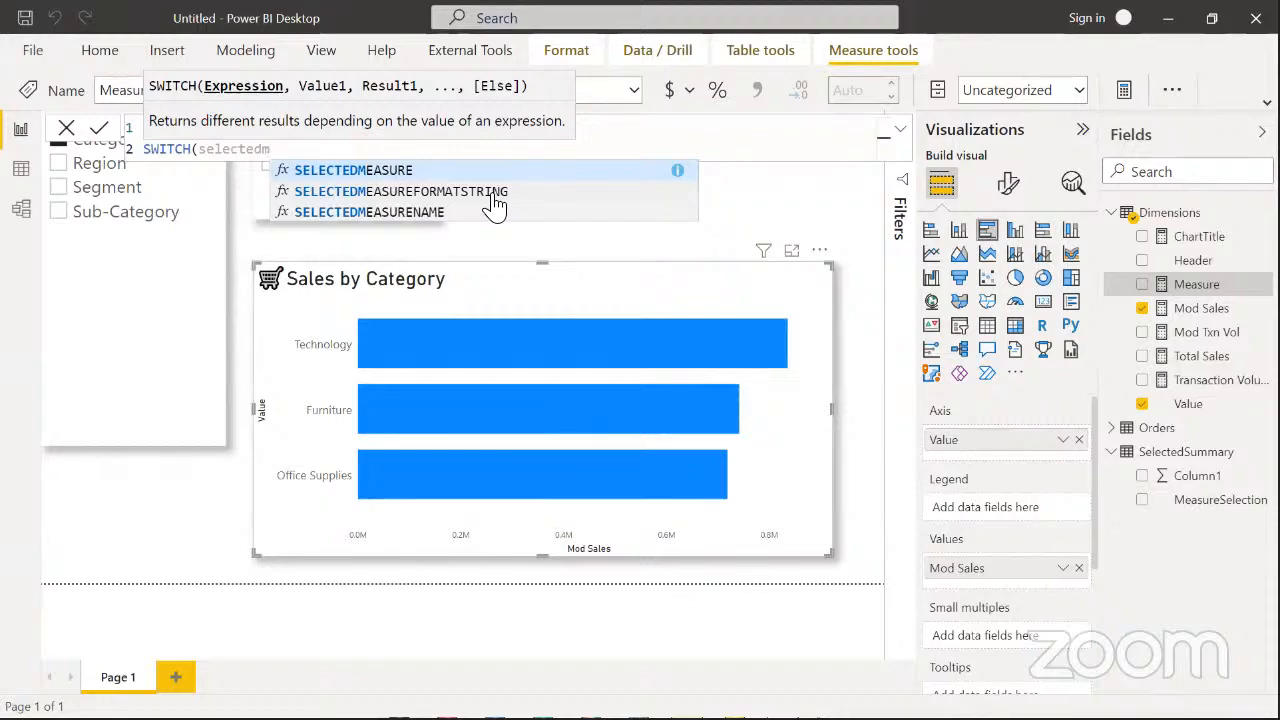
pyautogui.write('e')
pyautogui.press('BackSpace')
pyautogui.press('BackSpace')
pyautogui.write('su')
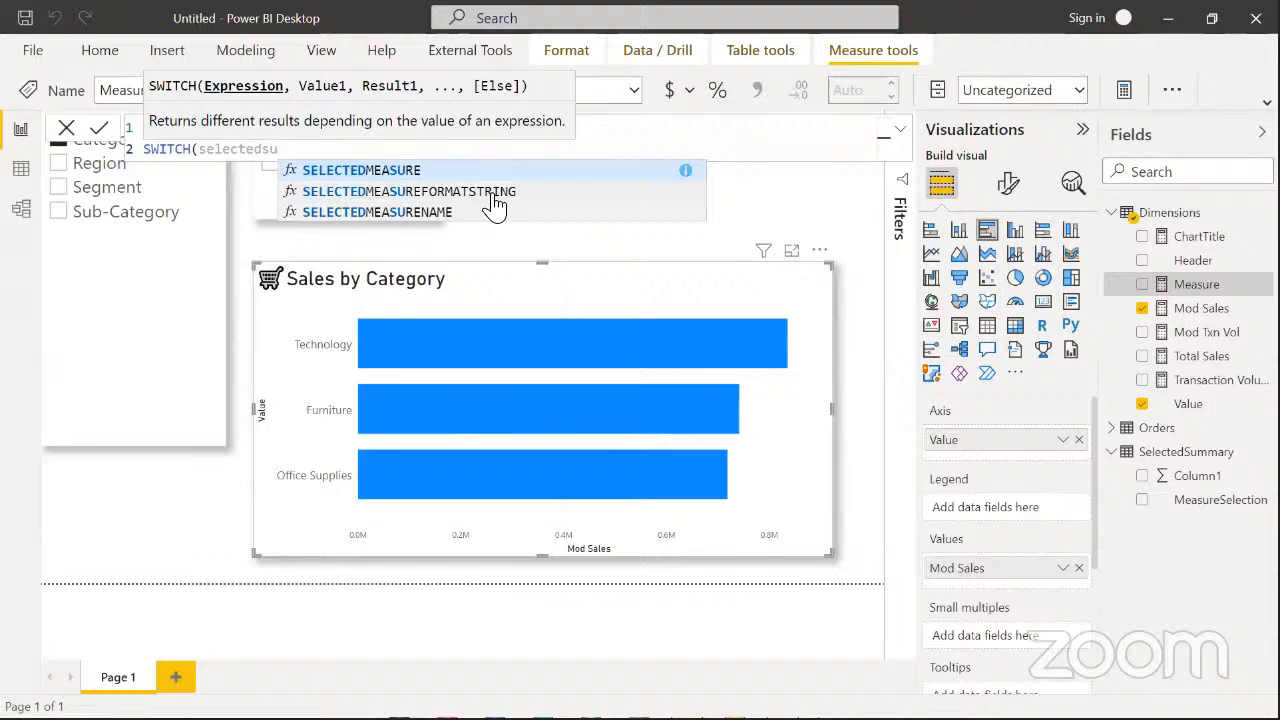
pyautogui.write('mm')
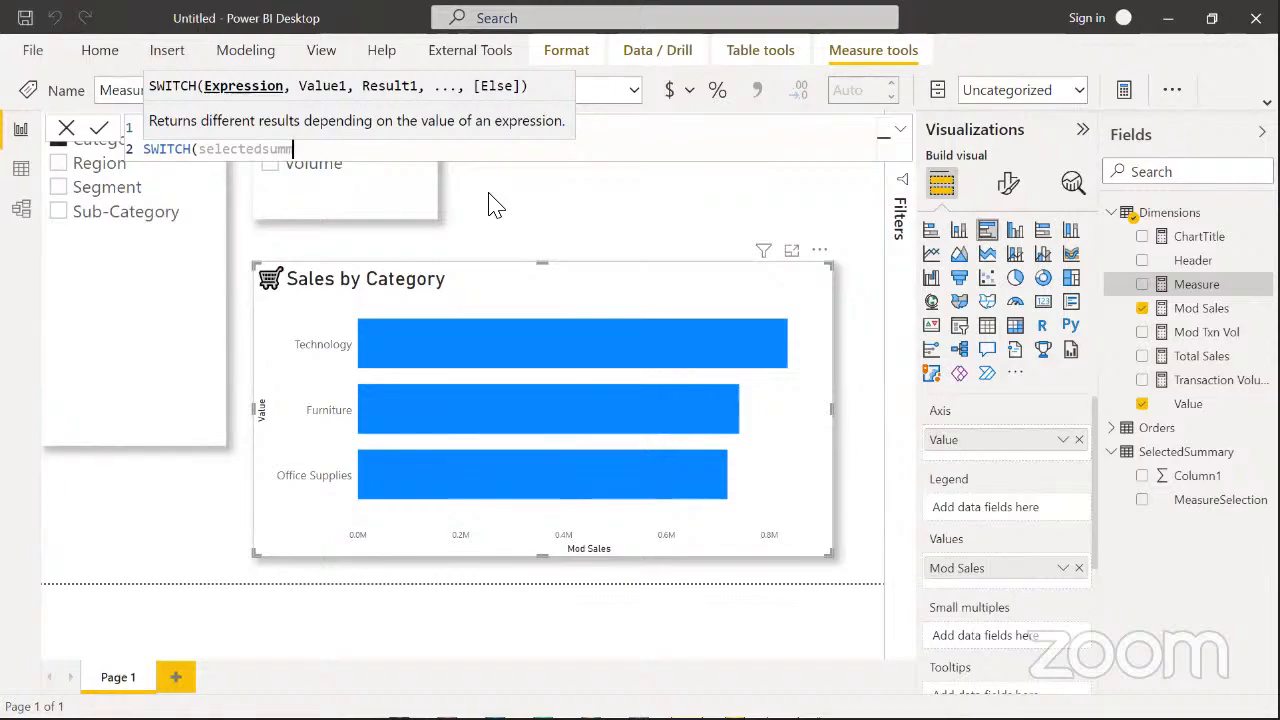
pyautogui.press('BackSpace')
pyautogui.press('BackSpace')
pyautogui.press('BackSpace')
pyautogui.press('BackSpace')
pyautogui.press('BackSpace')
pyautogui.press('BackSpace')
pyautogui.press('BackSpace')
pyautogui.press('BackSpace')
pyautogui.press('BackSpace')
pyautogui.press('BackSpace')
pyautogui.press('BackSpace')
pyautogui.press('BackSpace')
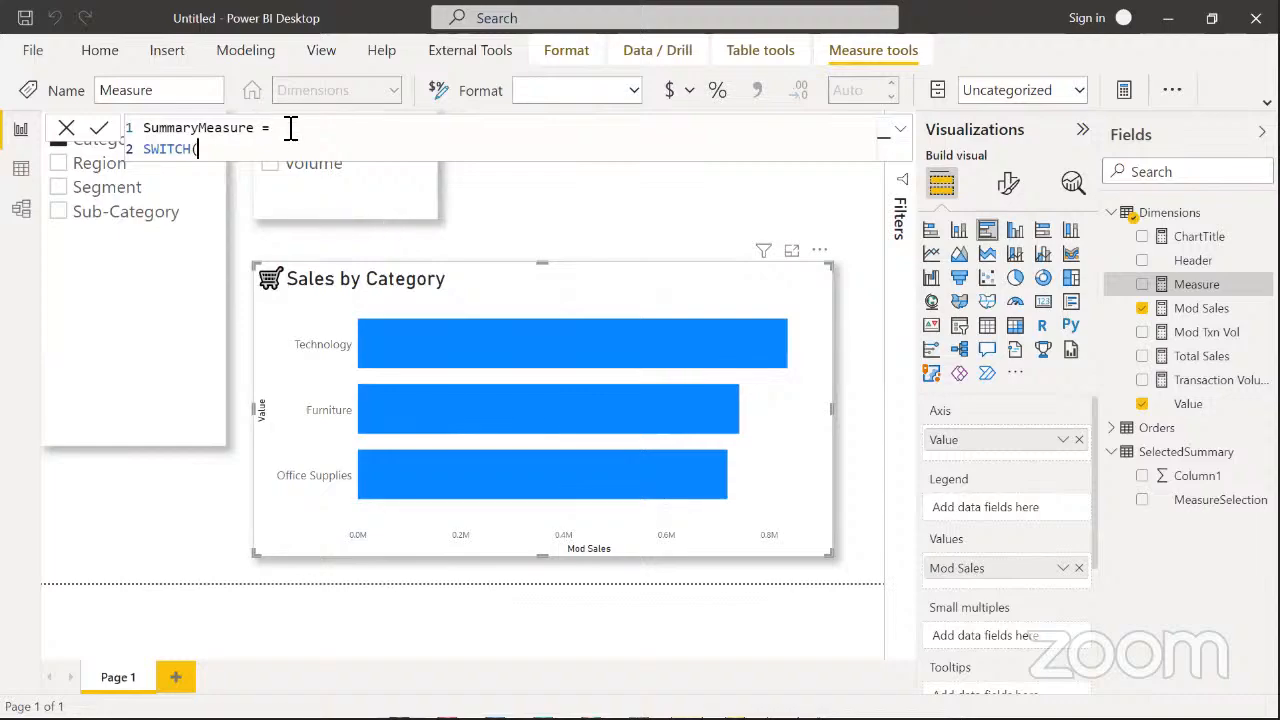
# Declare a variable named SelectedSummary on its own line directly below the SummaryMeasure name
pyautogui.click(289, 128)
pyautogui.hotkey('shift', 'Return')
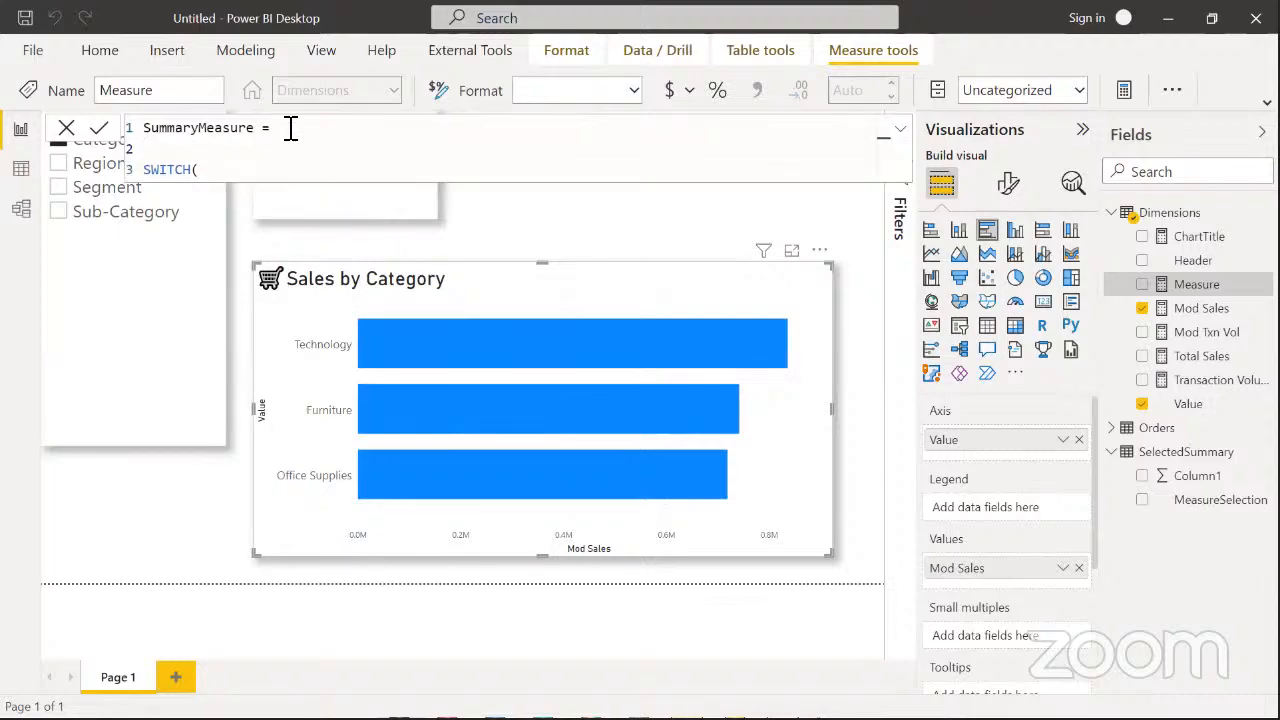
pyautogui.write('VAR Seelcted')
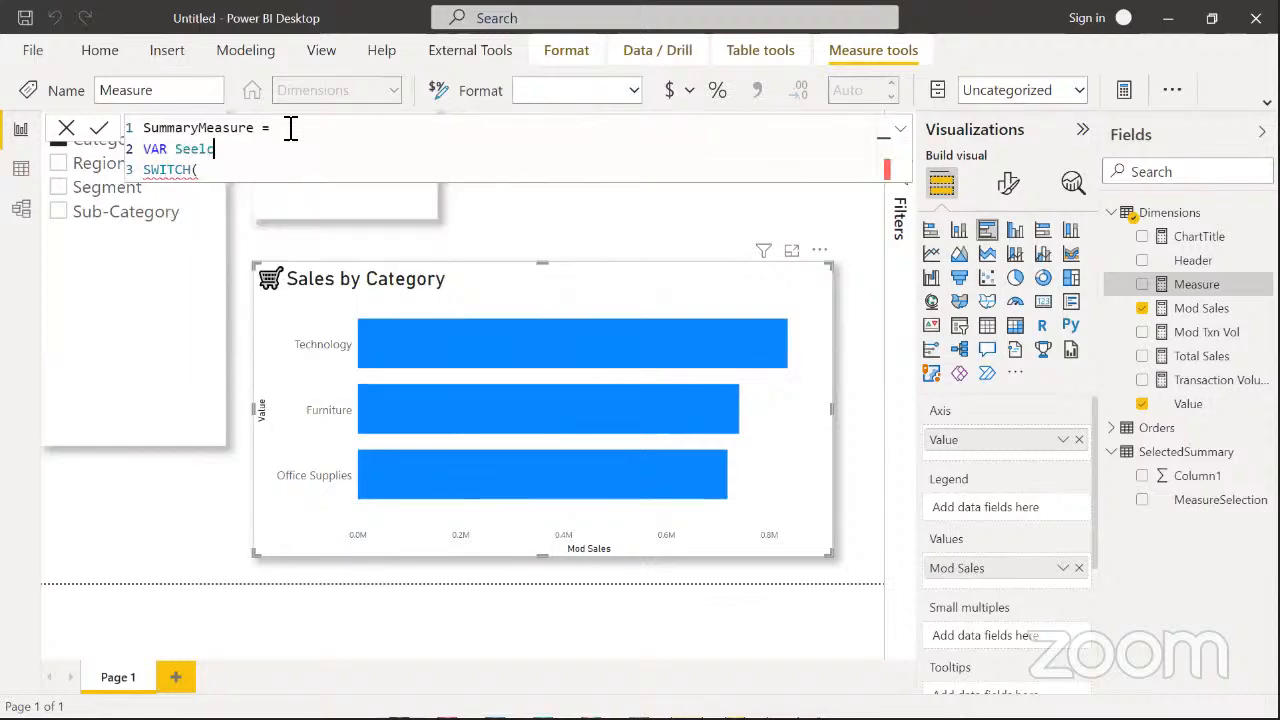
pyautogui.press('BackSpace')
pyautogui.press('BackSpace')
pyautogui.press('BackSpace')
pyautogui.press('BackSpace')
pyautogui.press('BackSpace')
pyautogui.press('BackSpace')
pyautogui.click(260, 143)
pyautogui.press('BackSpace')
pyautogui.write('ctedSummary')
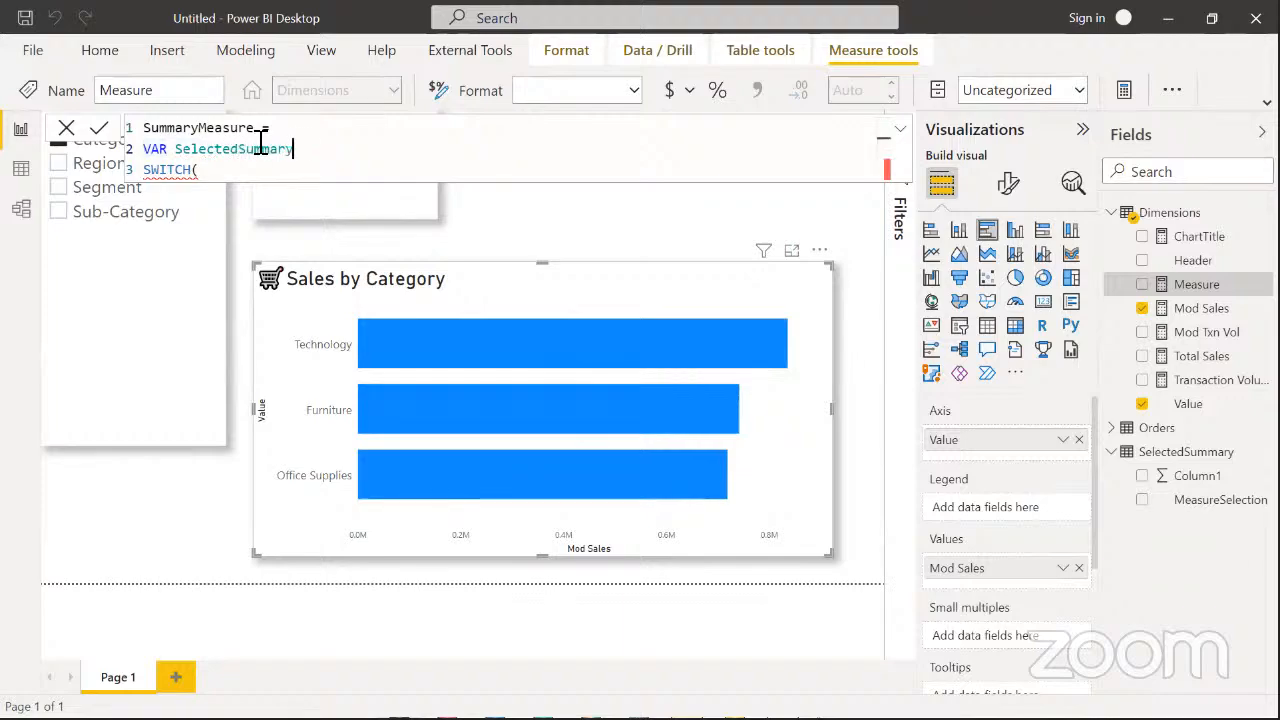
# Define the SelectedSummary variable as SELECTEDVALUE(SelectedSummary[MeasureSelection])
pyautogui.write(' = seelc')
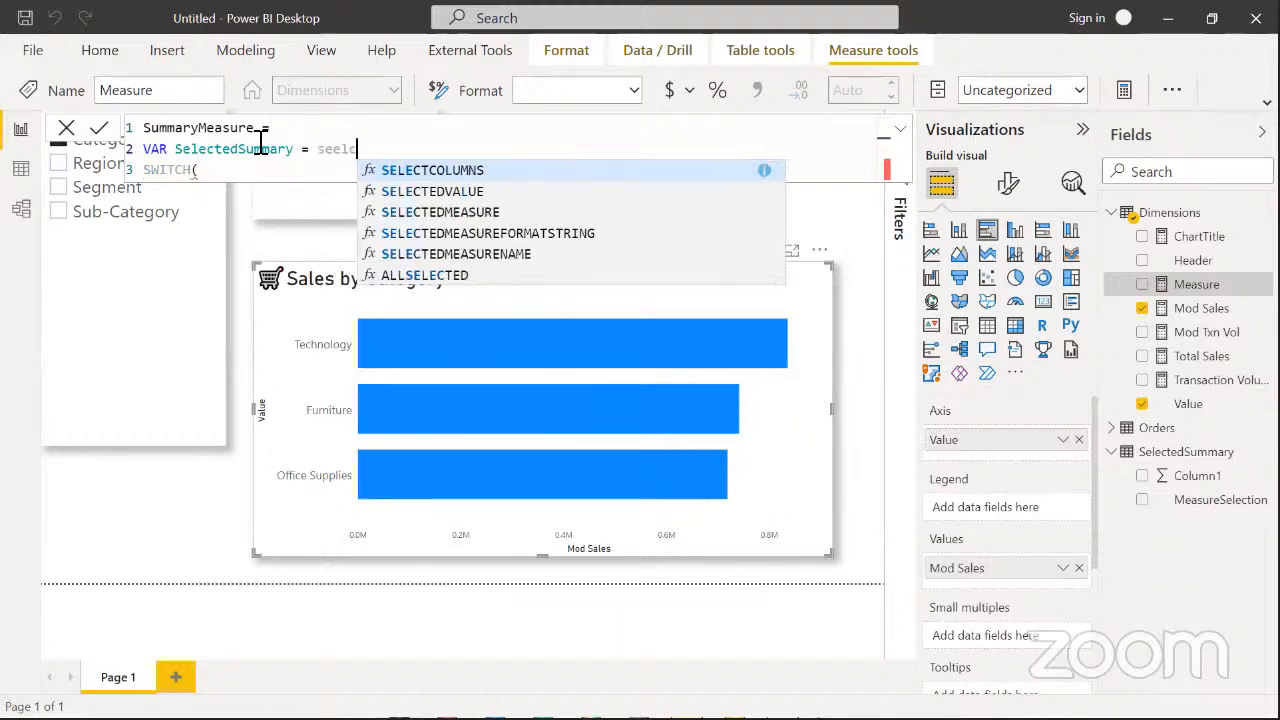
pyautogui.press('Down')
pyautogui.press('Tab')
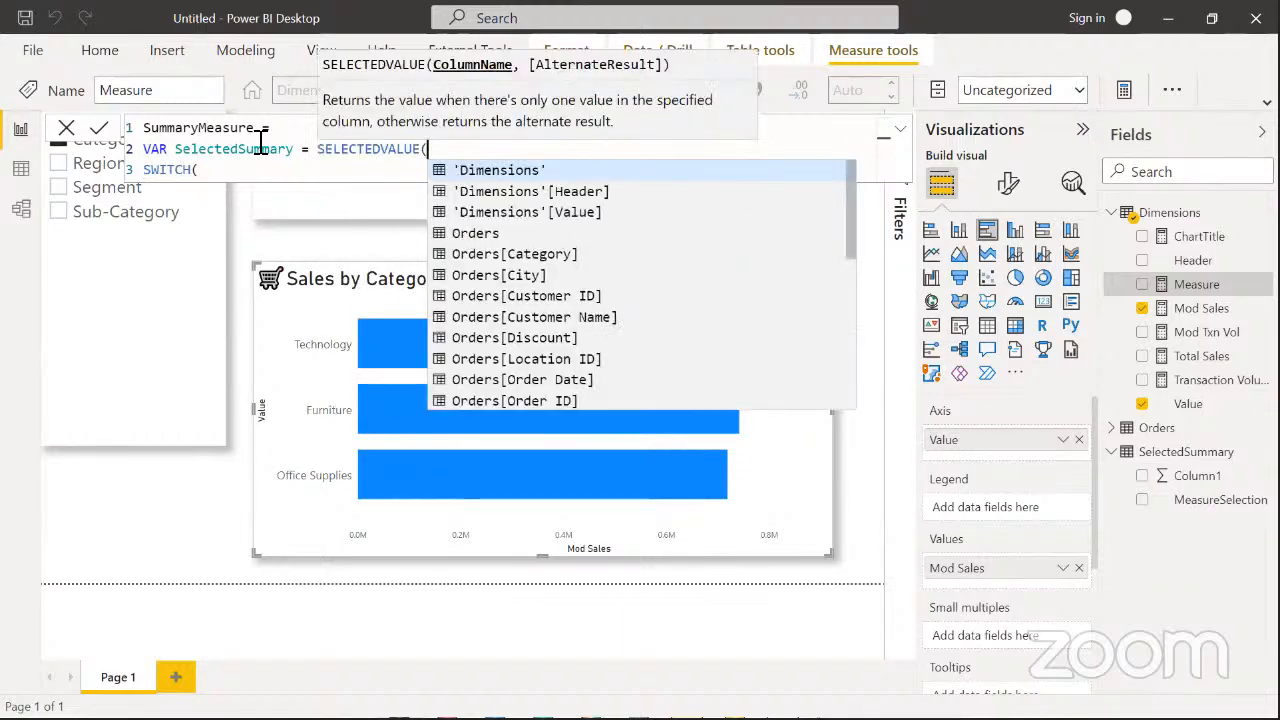
pyautogui.write('sele')
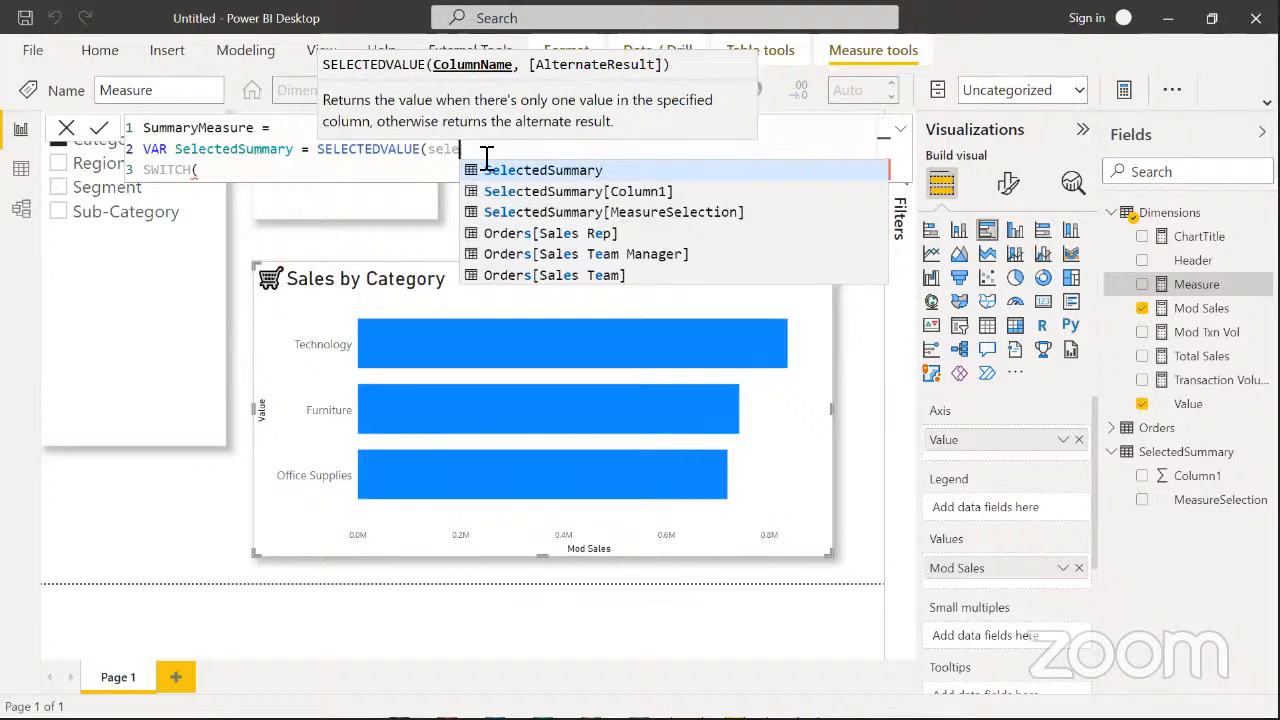
pyautogui.press('Down')
pyautogui.press('Down')
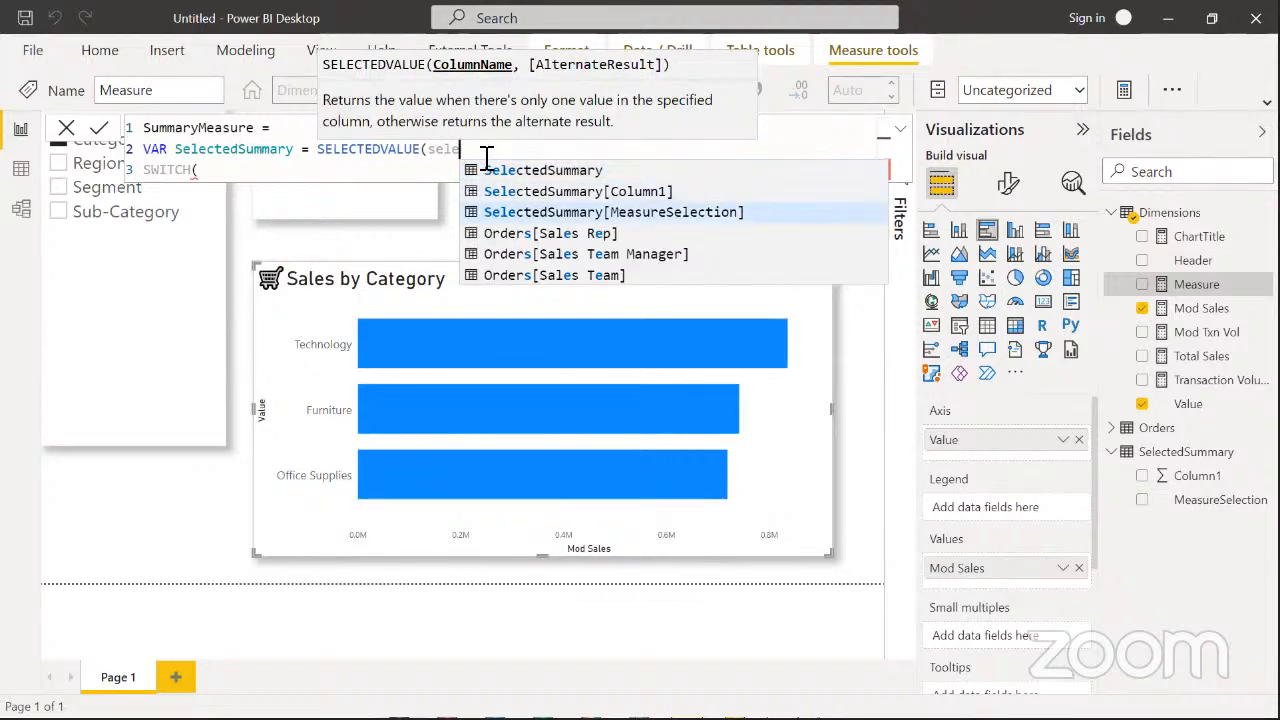
pyautogui.press('Tab')
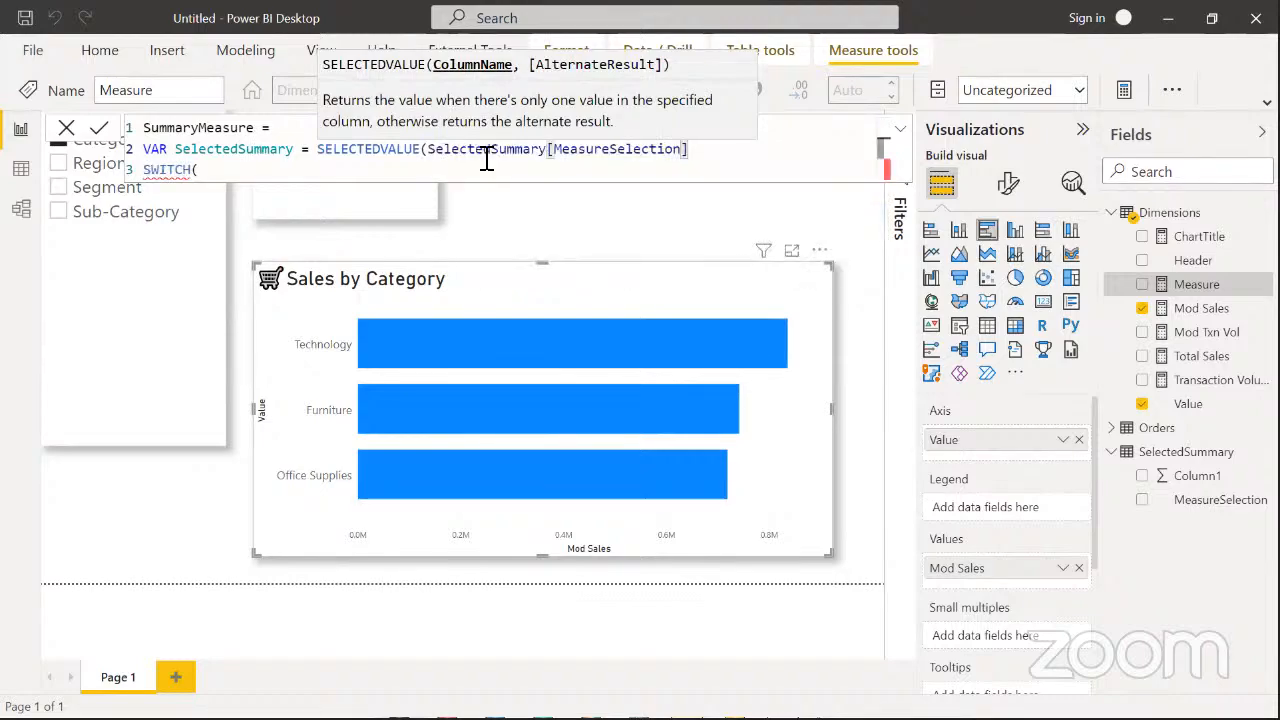
pyautogui.write(')')
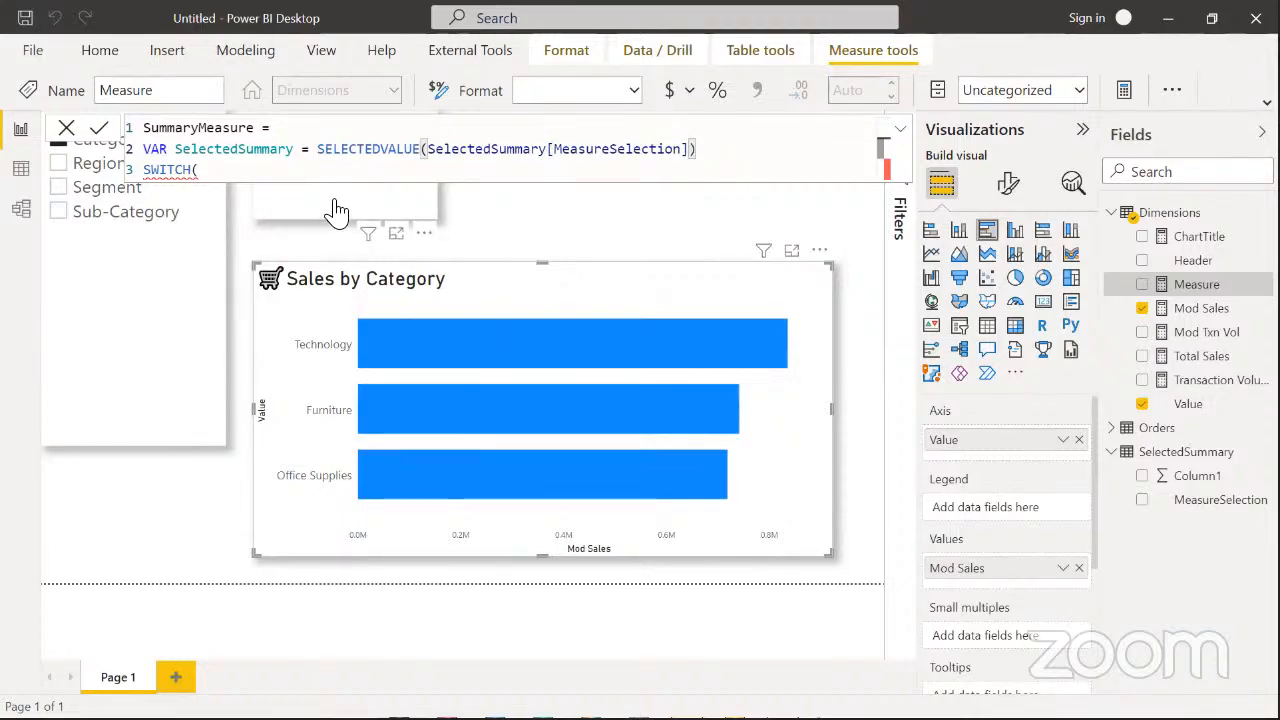
# Remove the incomplete SWITCH function from SummaryMeasure and add a RETURN line below the variable, separated by a blank line
pyautogui.click(234, 177)
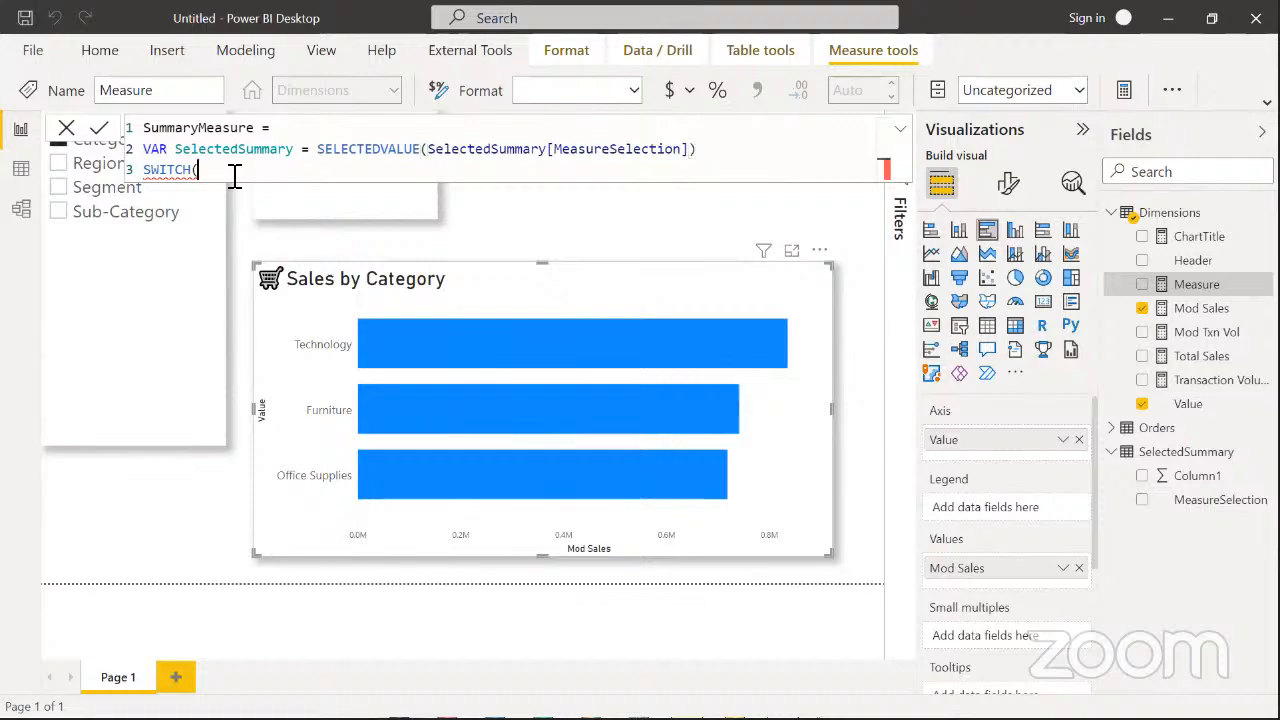
pyautogui.press('BackSpace')
pyautogui.press('BackSpace')
pyautogui.press('BackSpace')
pyautogui.press('BackSpace')
pyautogui.press('BackSpace')
pyautogui.press('BackSpace')
pyautogui.press('BackSpace')
pyautogui.press('Return')
pyautogui.write('RE')
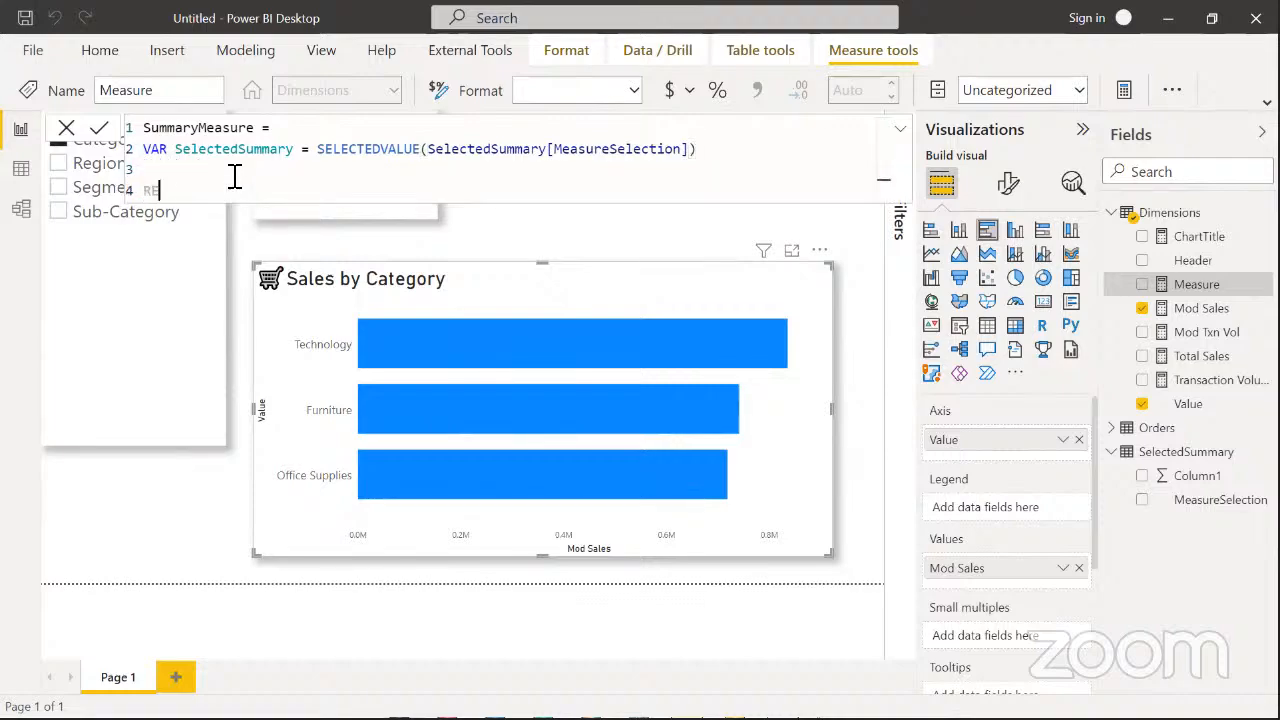
pyautogui.write('TURN')
pyautogui.press('Return')
pyautogui.press('Return')
# Start a SWITCH function below RETURN with the SelectedSummary variable as its expression
pyautogui.write('swit')
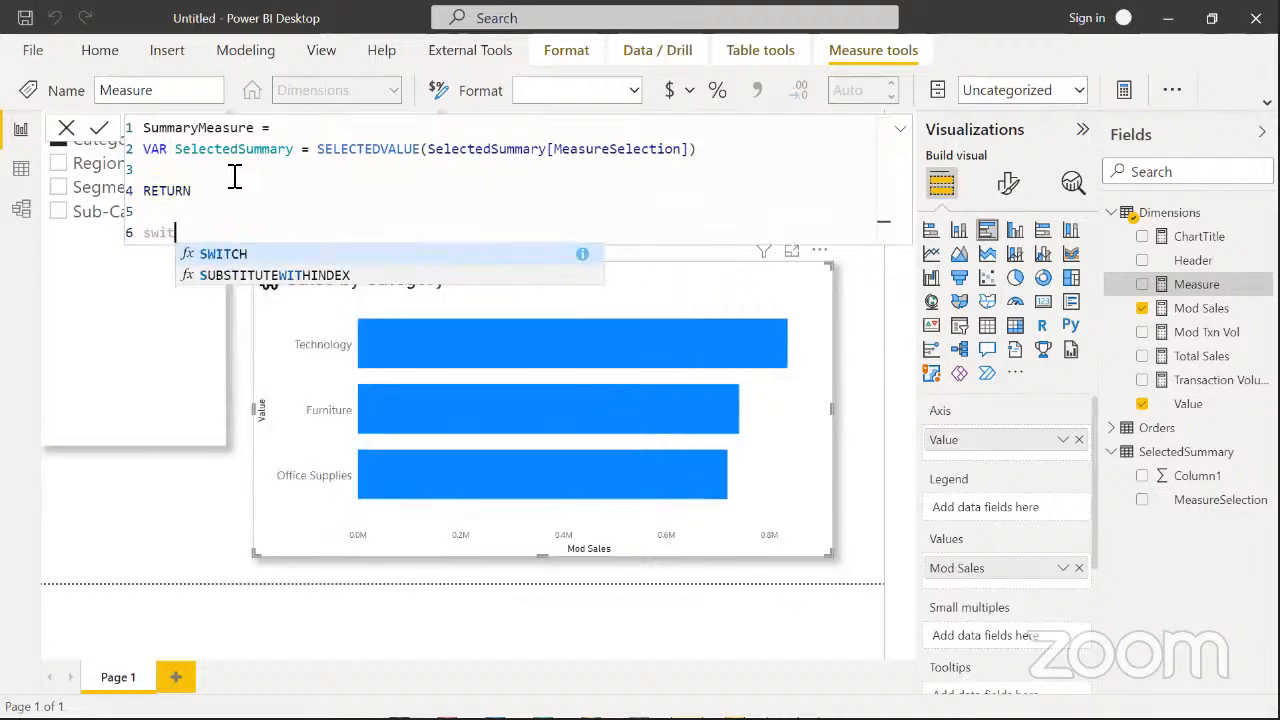
pyautogui.press('Tab')
pyautogui.write('sele')
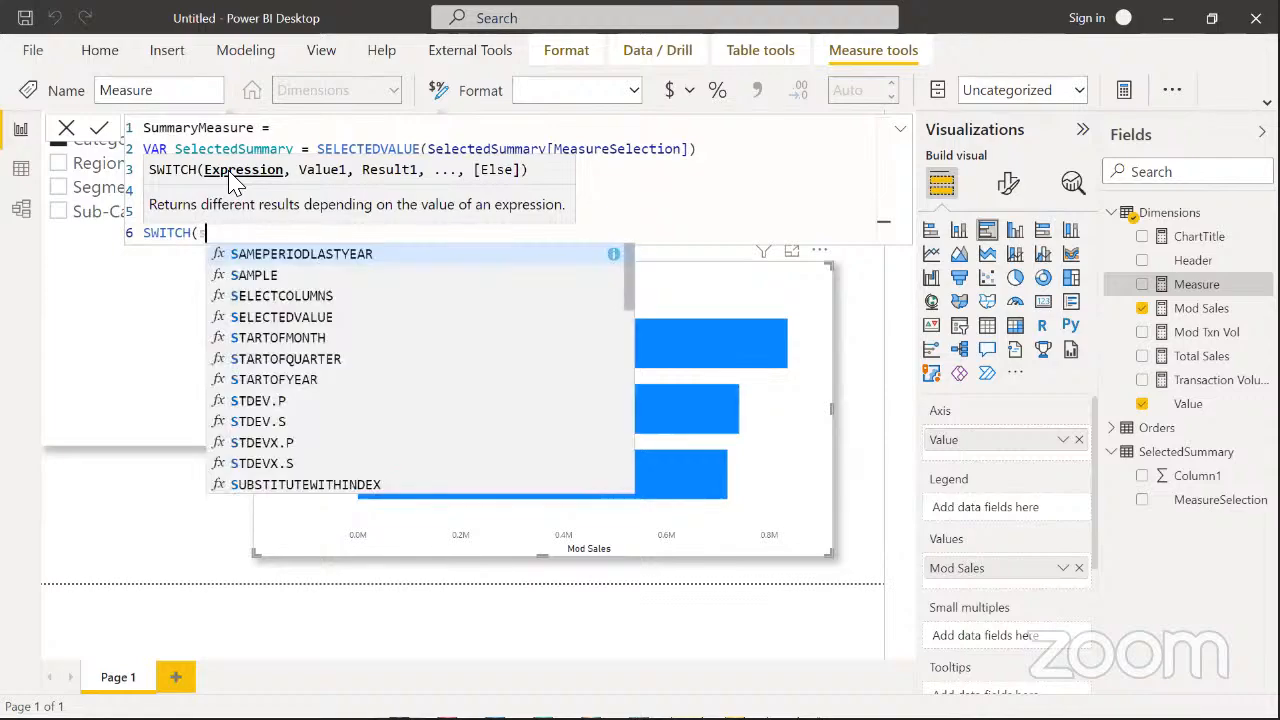
pyautogui.press('Down')
pyautogui.press('Down')
pyautogui.press('Down')
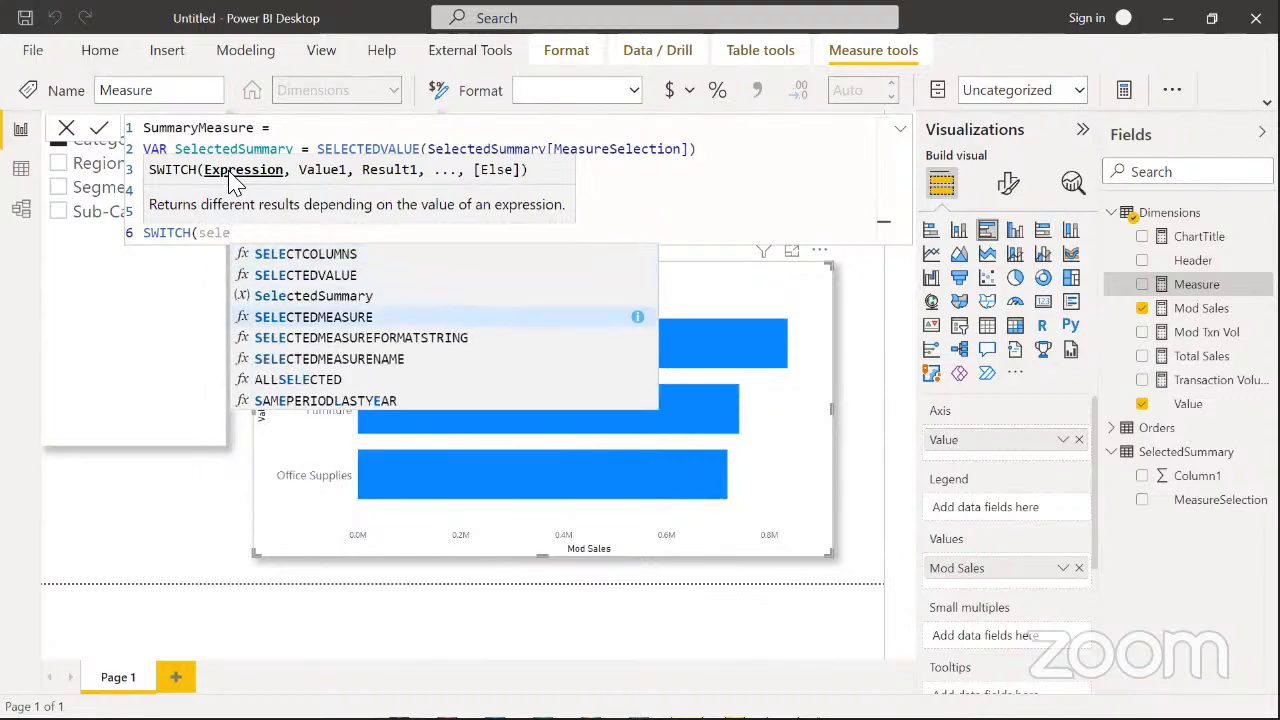
pyautogui.press('Up')
pyautogui.press('Tab')
pyautogui.write(',')
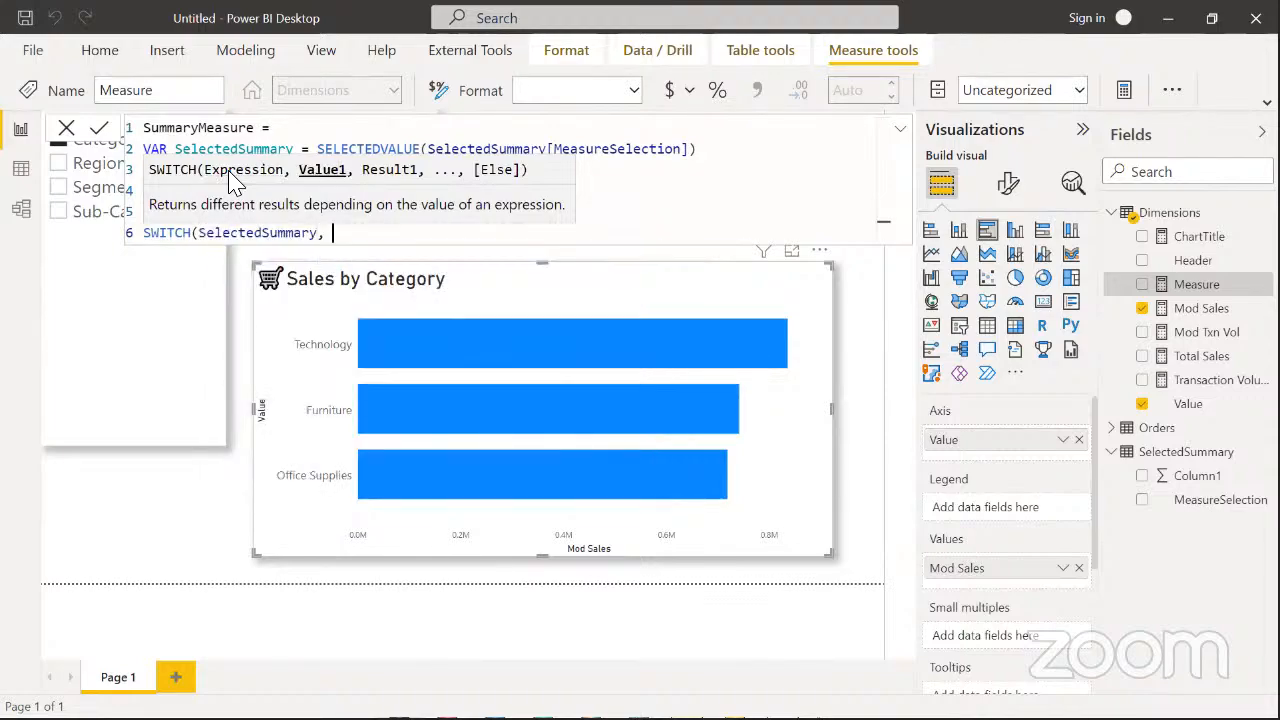
# Add a "Sales" case on a new line of the SWITCH function that returns 'Dimensions'[Mod Sales]
pyautogui.hotkey('shift', 'Return')
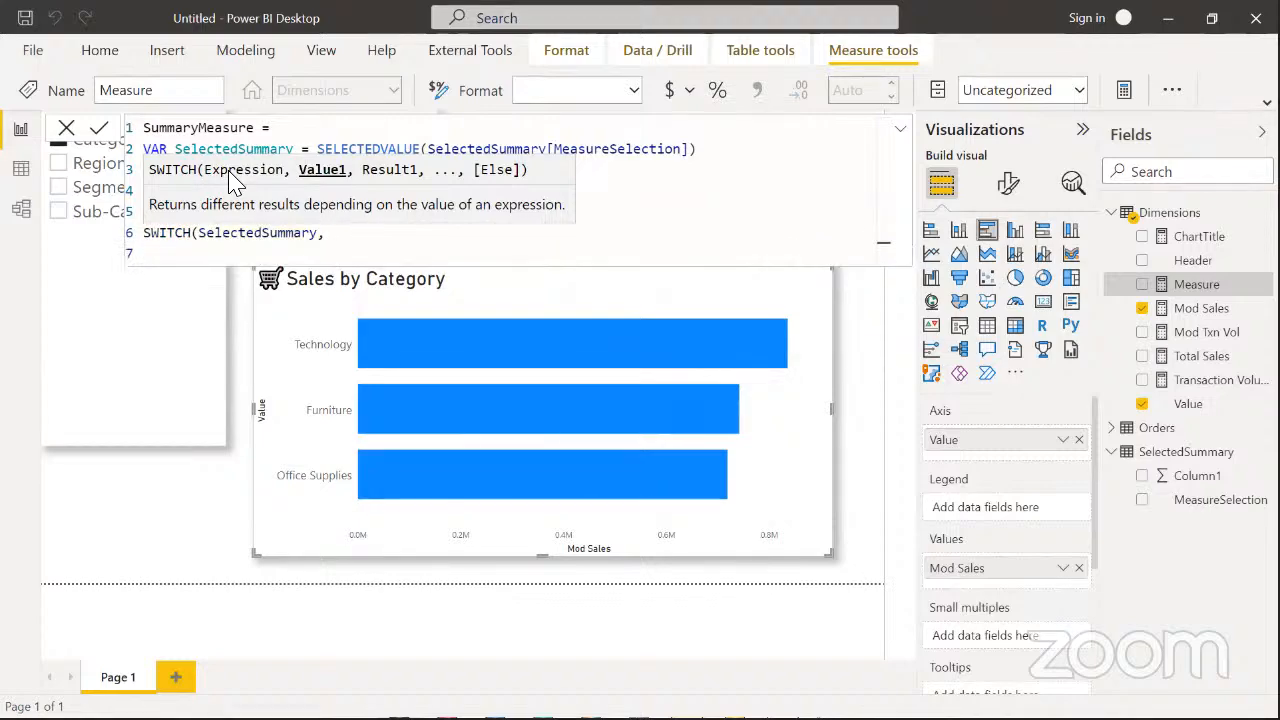
pyautogui.write('"Sales", ')
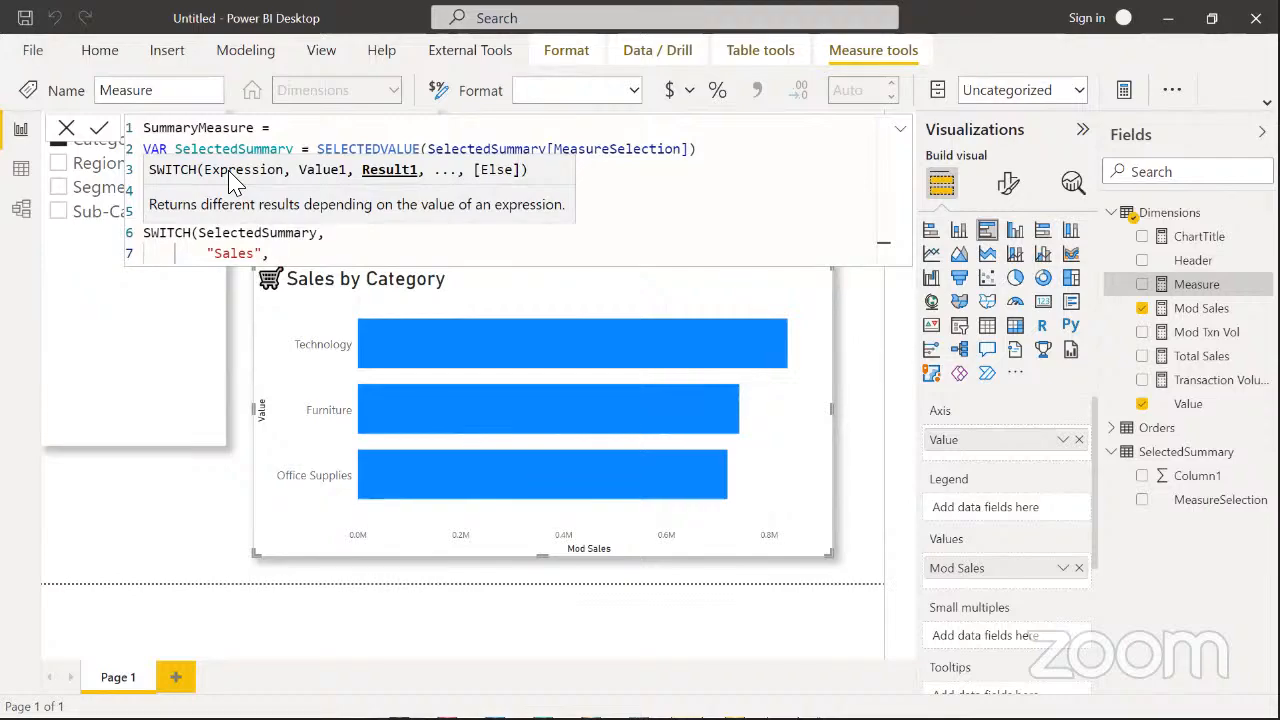
pyautogui.write('mod')
pyautogui.press('Down')
pyautogui.press('Down')
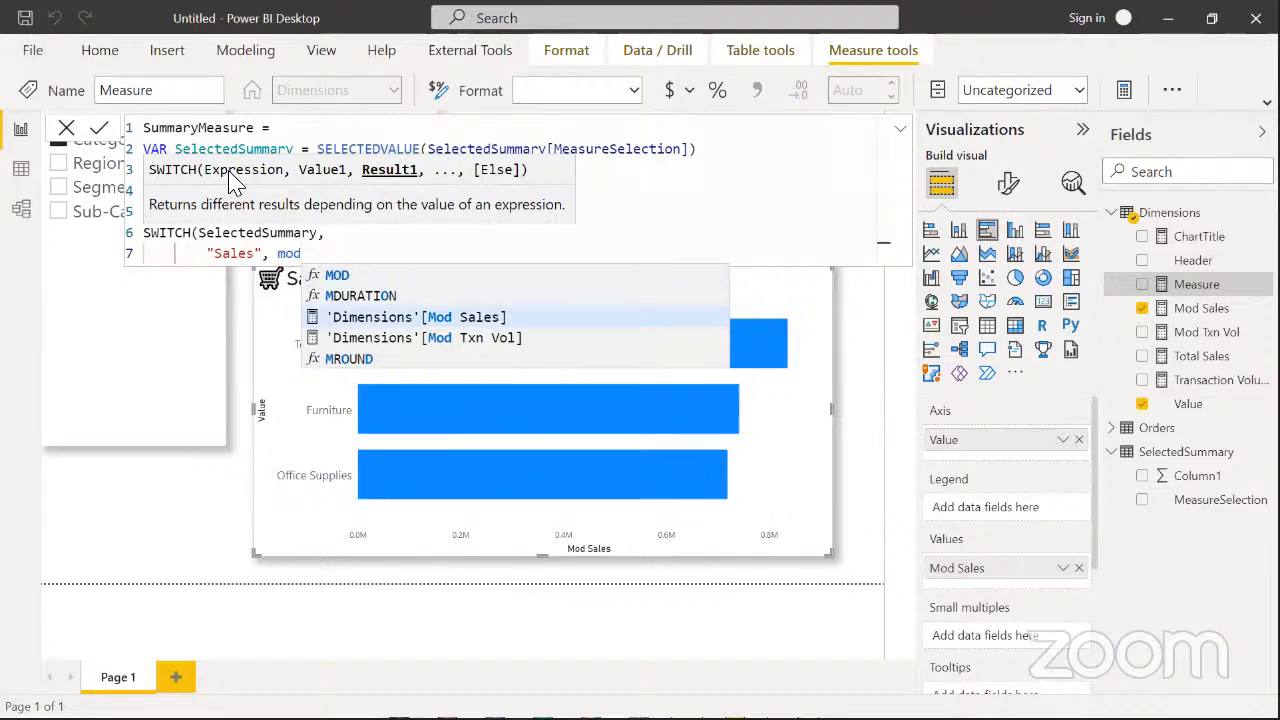
pyautogui.press('Tab')
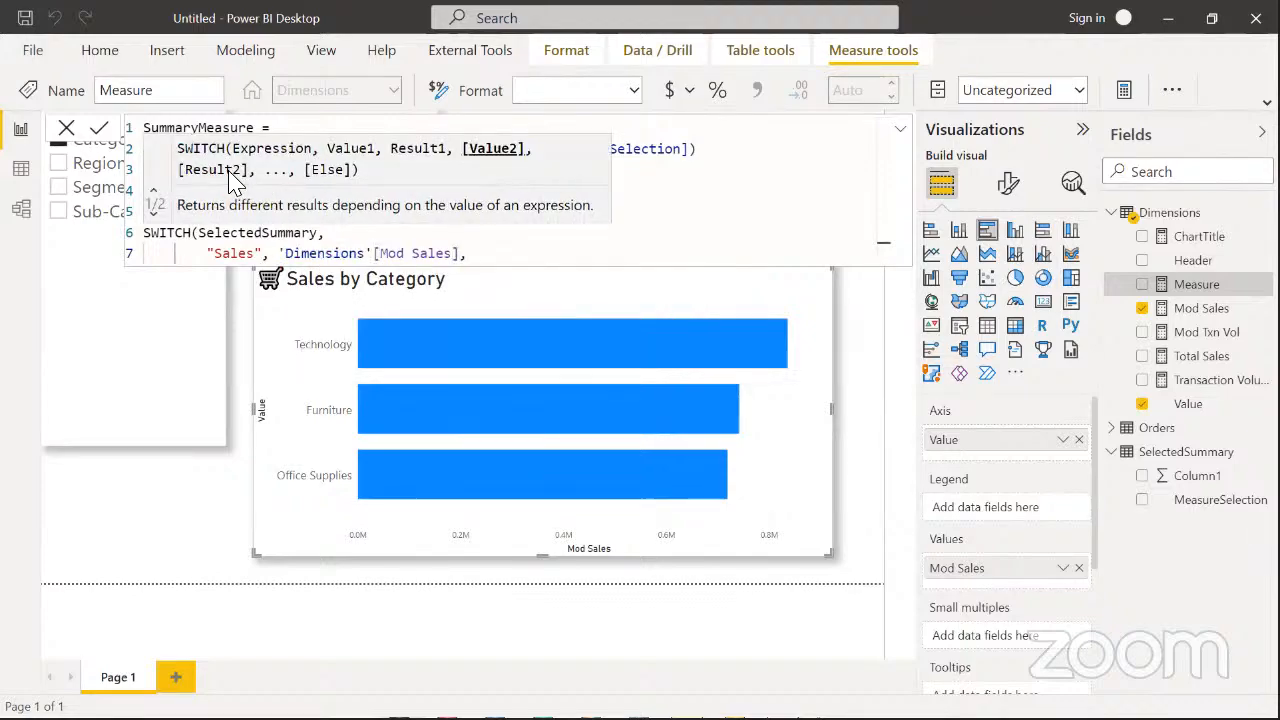
# Add a "Volume" case returning 'Dimensions'[Mod Txn Vol], then close the SWITCH function and commit SummaryMeasure
pyautogui.hotkey('shift', 'Return')
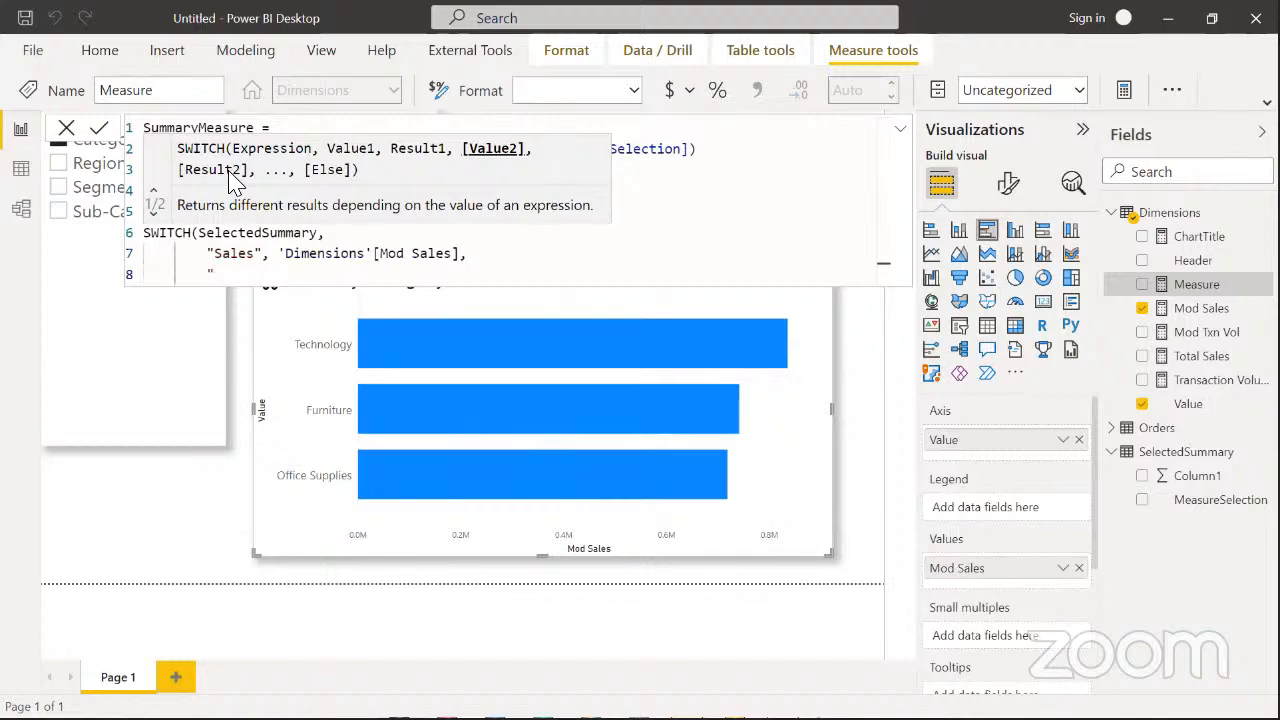
pyautogui.write('"Volume"')
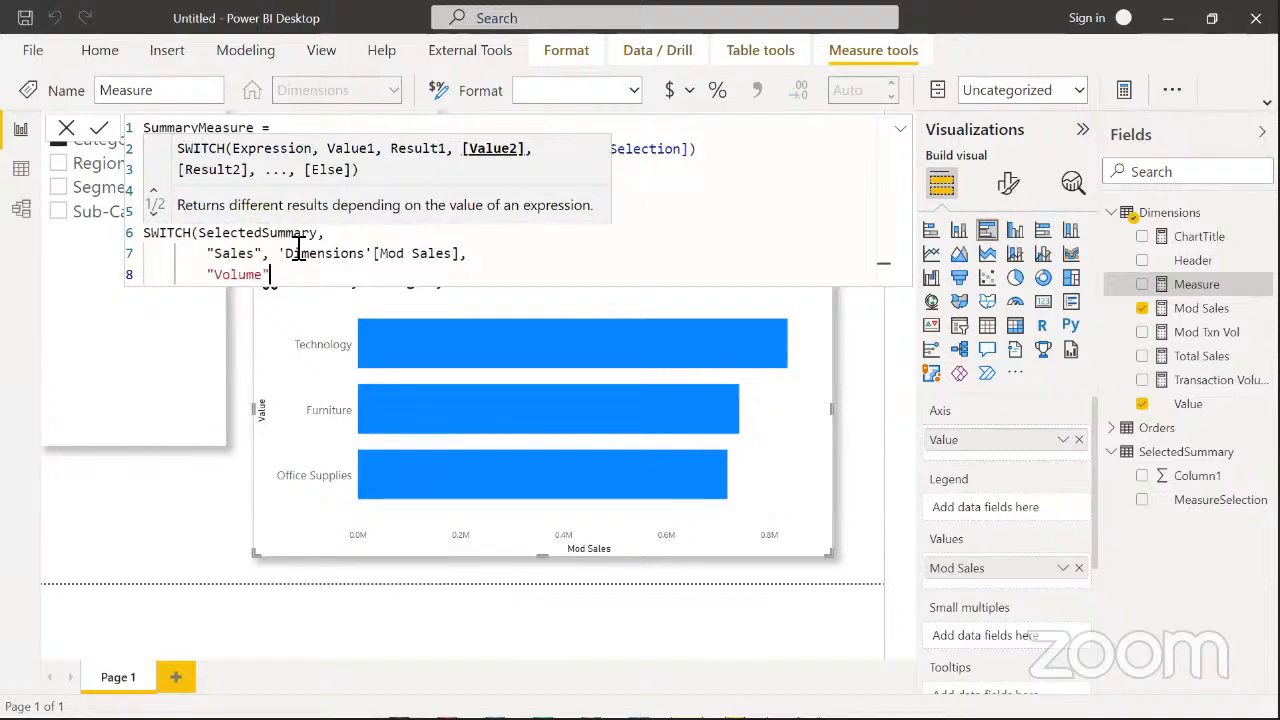
pyautogui.write(', ')
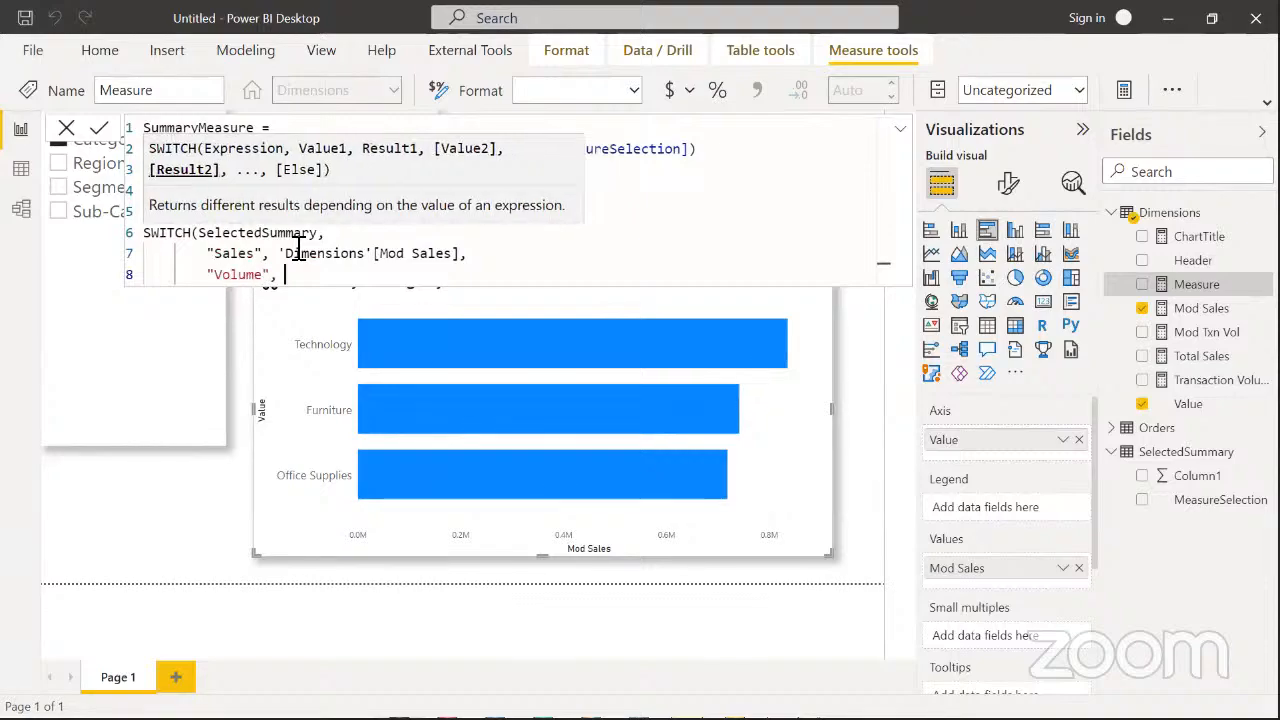
pyautogui.write('mod')
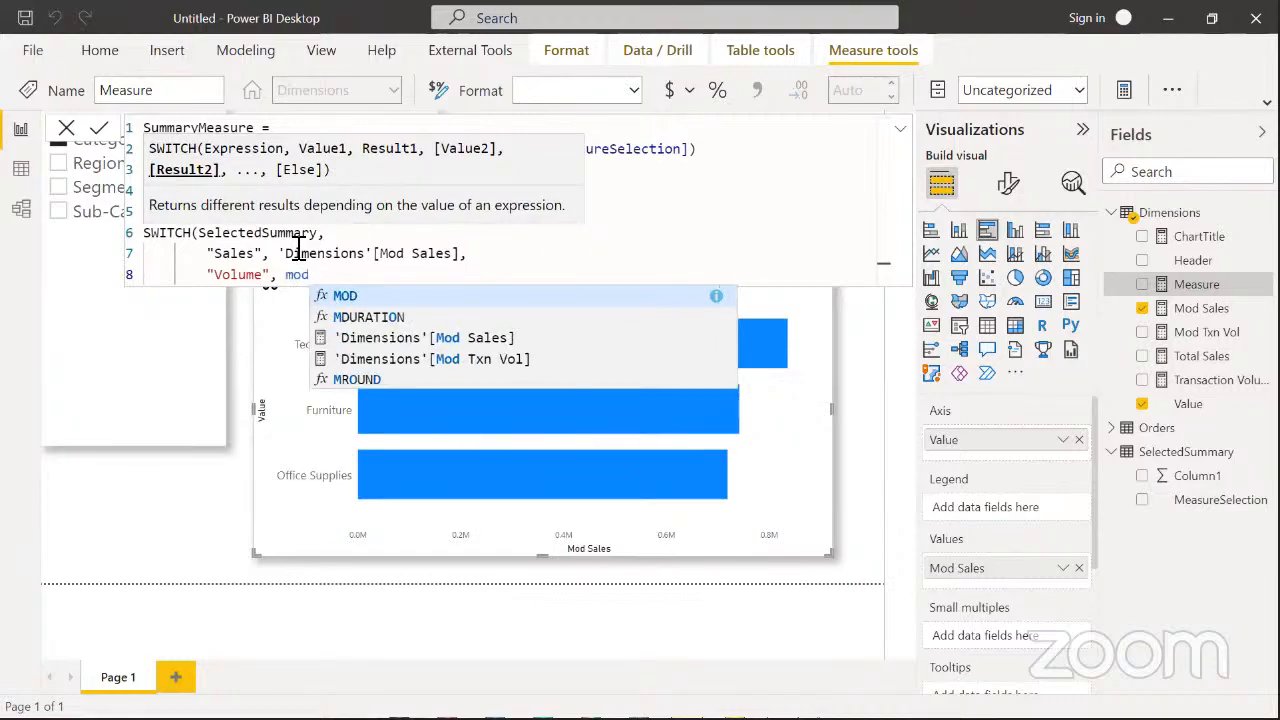
pyautogui.press('Down')
pyautogui.press('Down')
pyautogui.press('Down')
pyautogui.press('Tab')
pyautogui.hotkey('shift', 'Return')
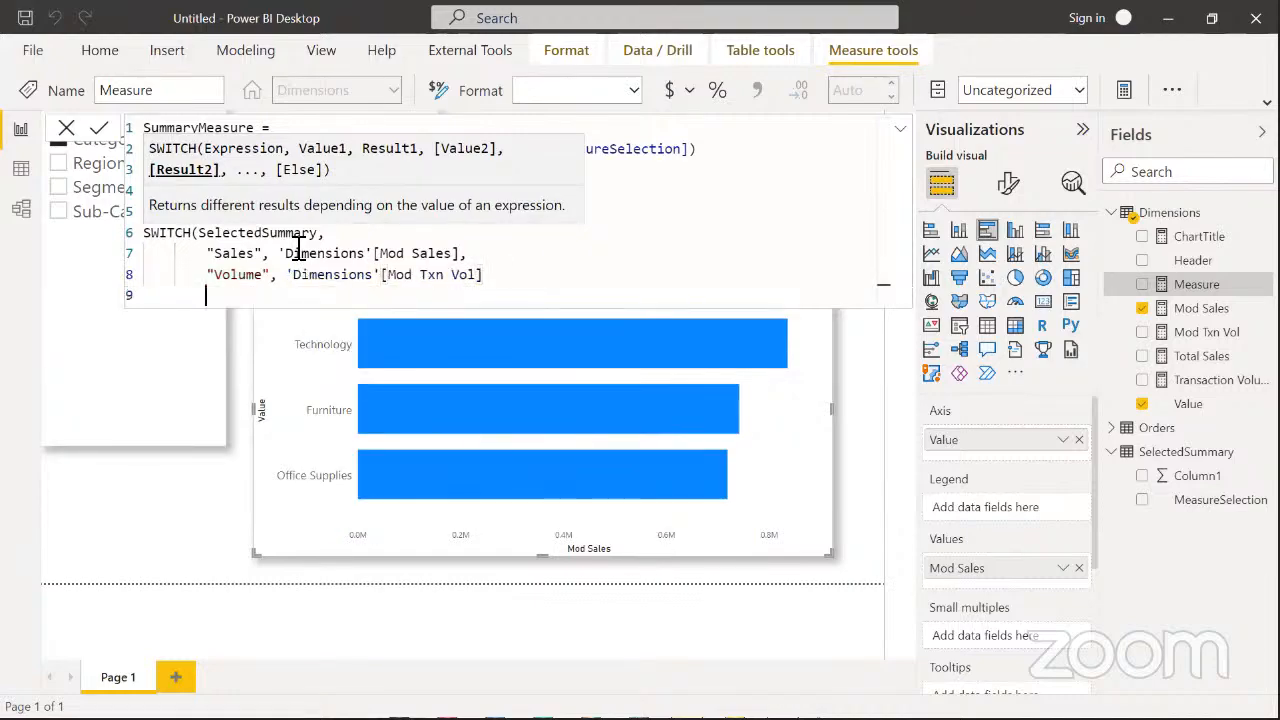
pyautogui.write(')')
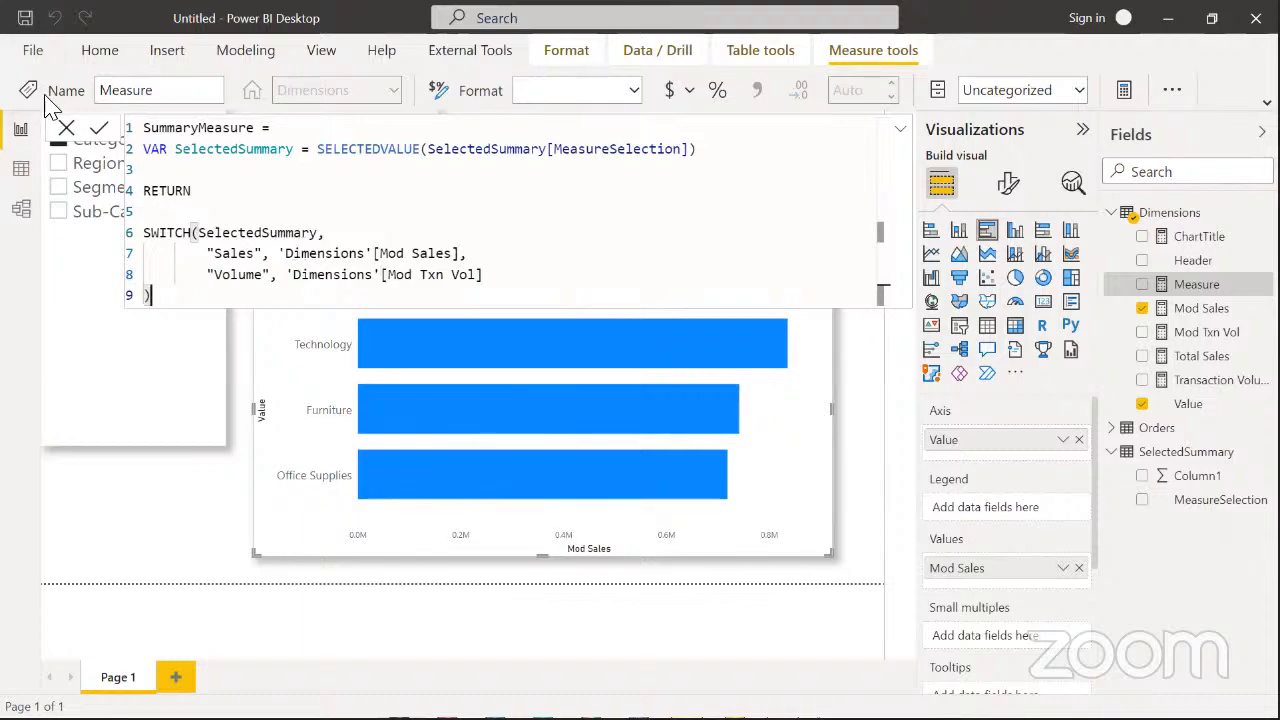
pyautogui.click(101, 130)
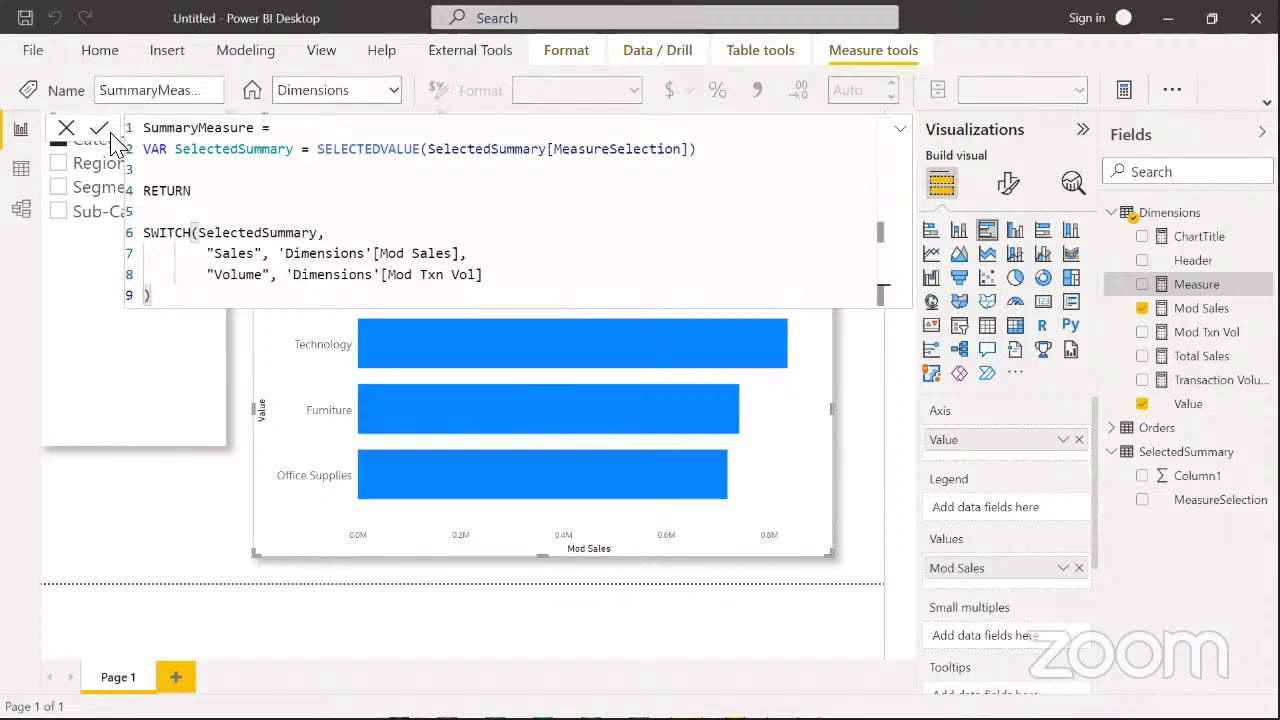
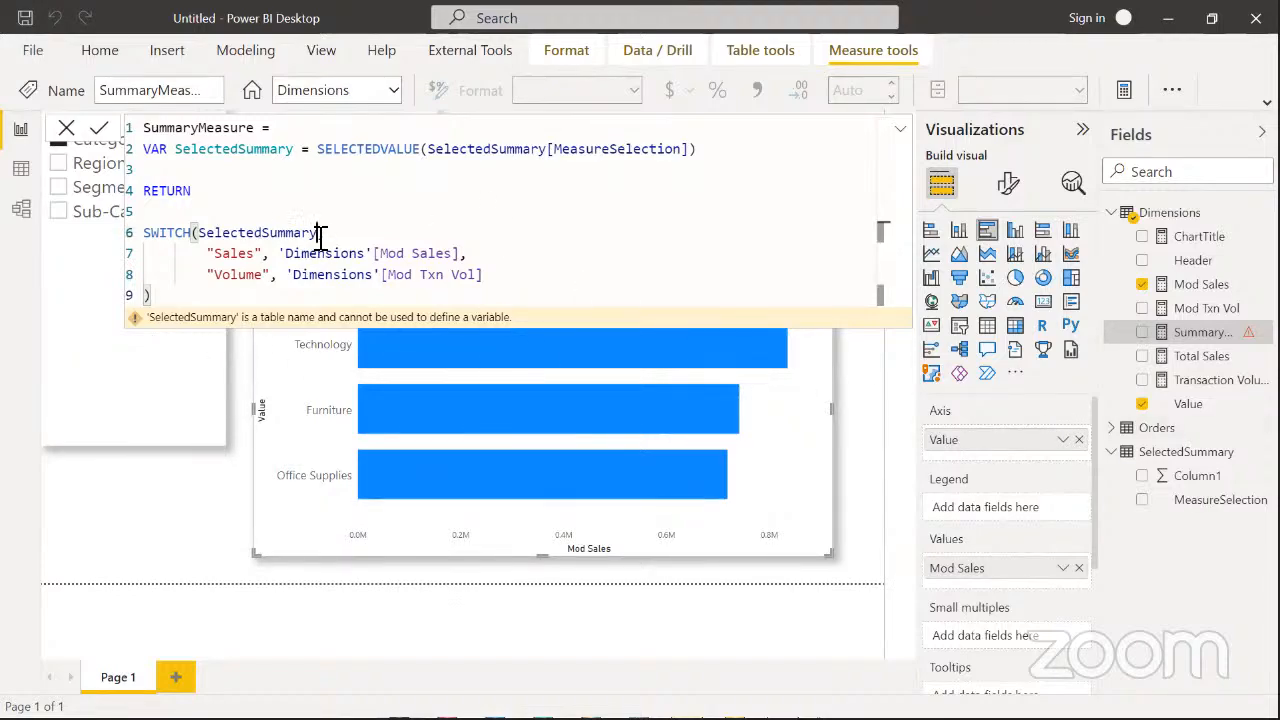
# Clear the expression argument of the SWITCH function and rename the variable in the VAR line to SelectedSum
pyautogui.press('BackSpace')
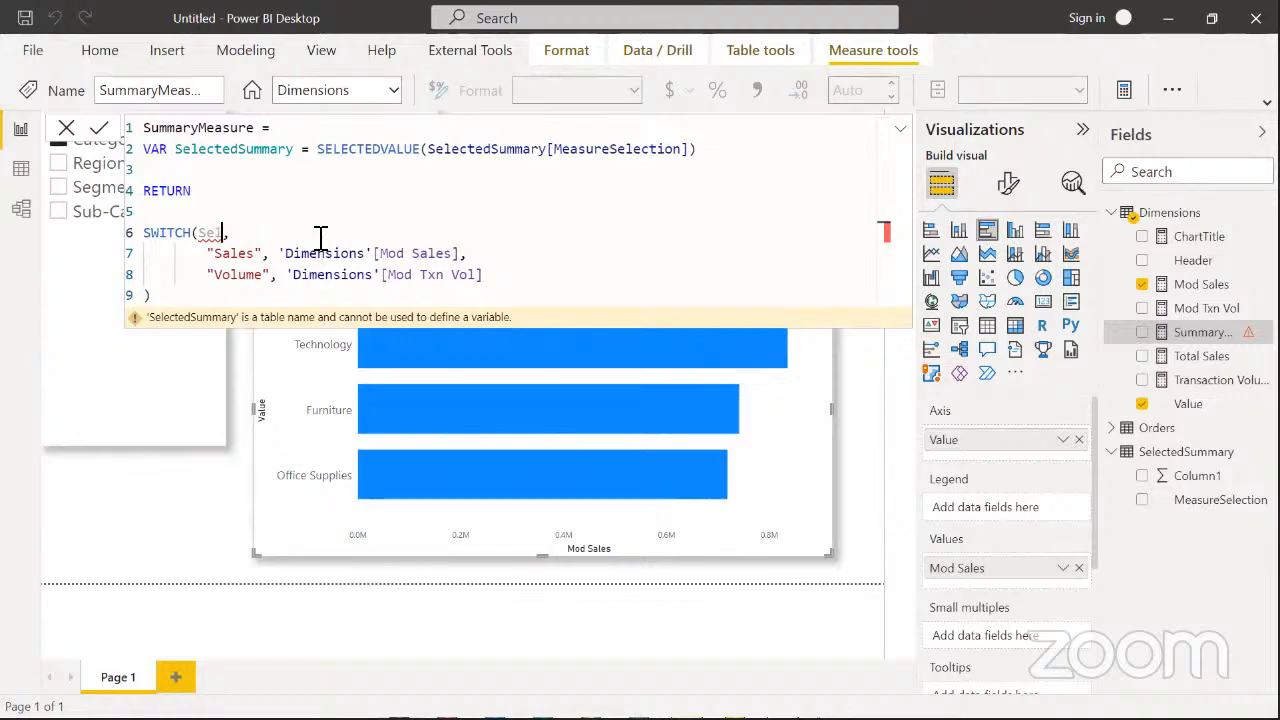
pyautogui.press('BackSpace')
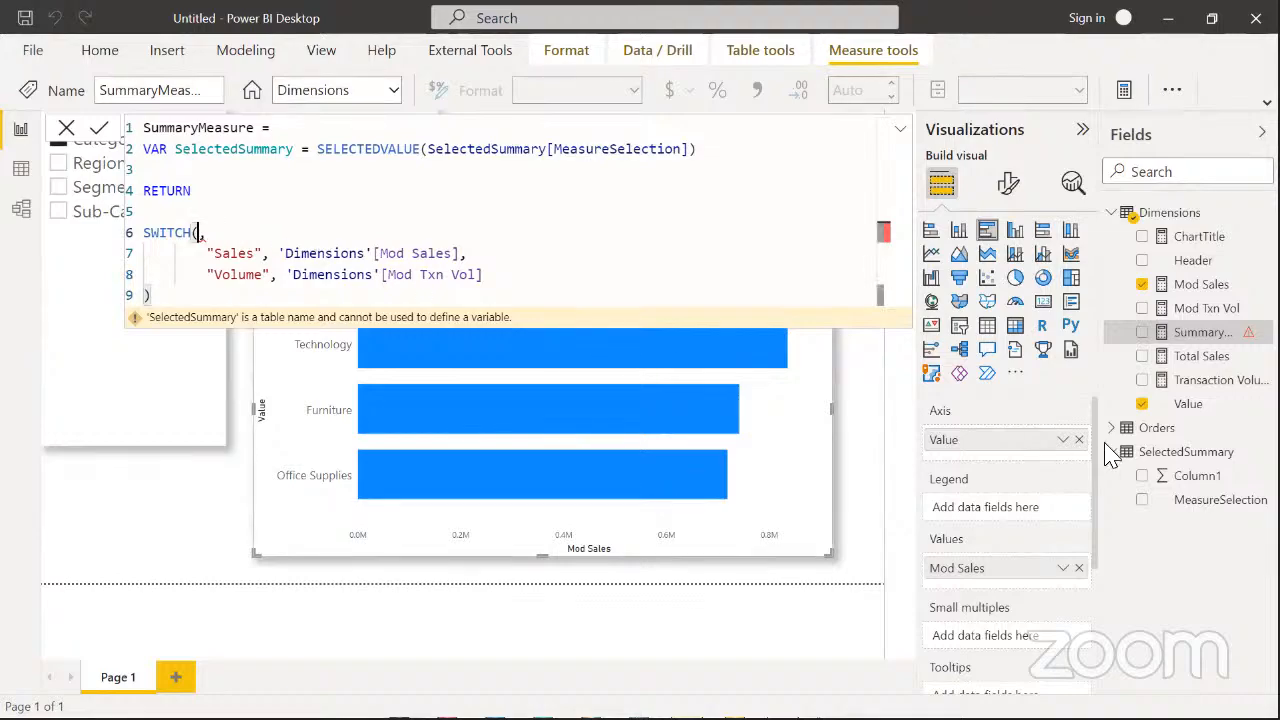
pyautogui.click(298, 157)
pyautogui.press('BackSpace')
pyautogui.press('BackSpace')
pyautogui.press('BackSpace')
pyautogui.press('BackSpace')
pyautogui.press('BackSpace')
pyautogui.press('BackSpace')
pyautogui.press('BackSpace')
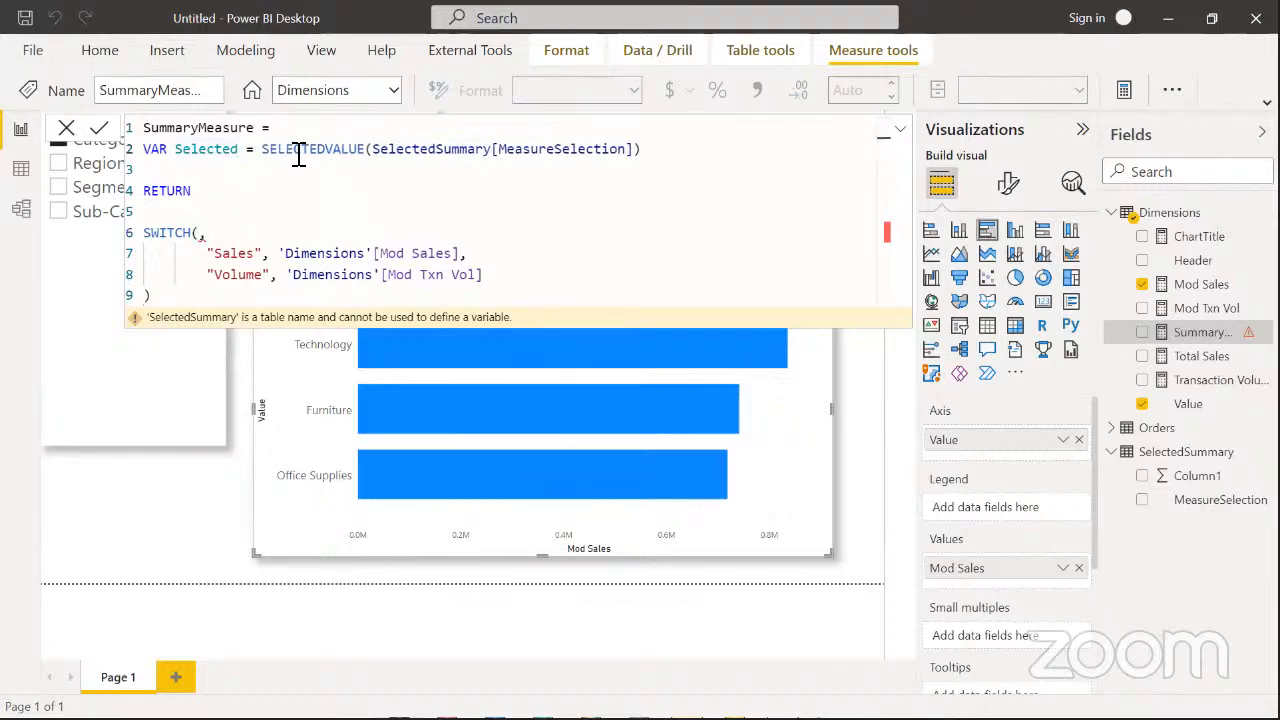
pyautogui.write('Sum')
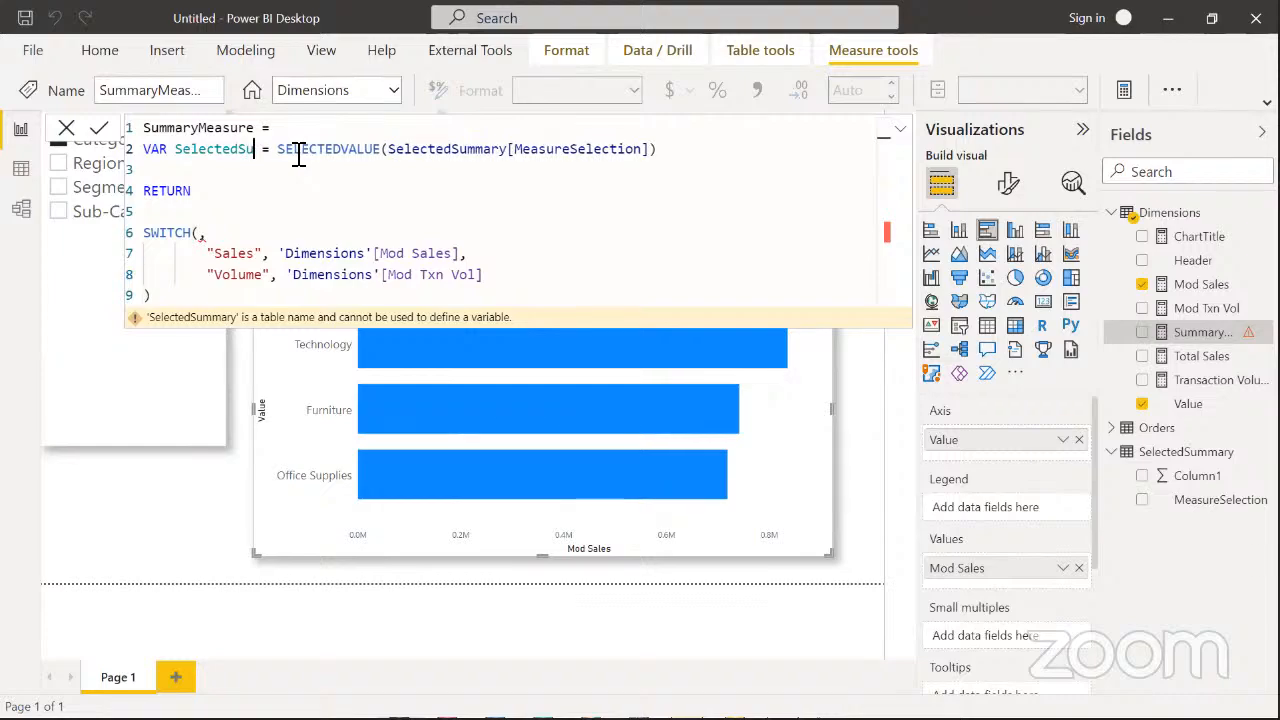
# Set SelectedSum as the SWITCH expression and commit the corrected SummaryMeasure formula
pyautogui.click(204, 236)
pyautogui.write('Sele')
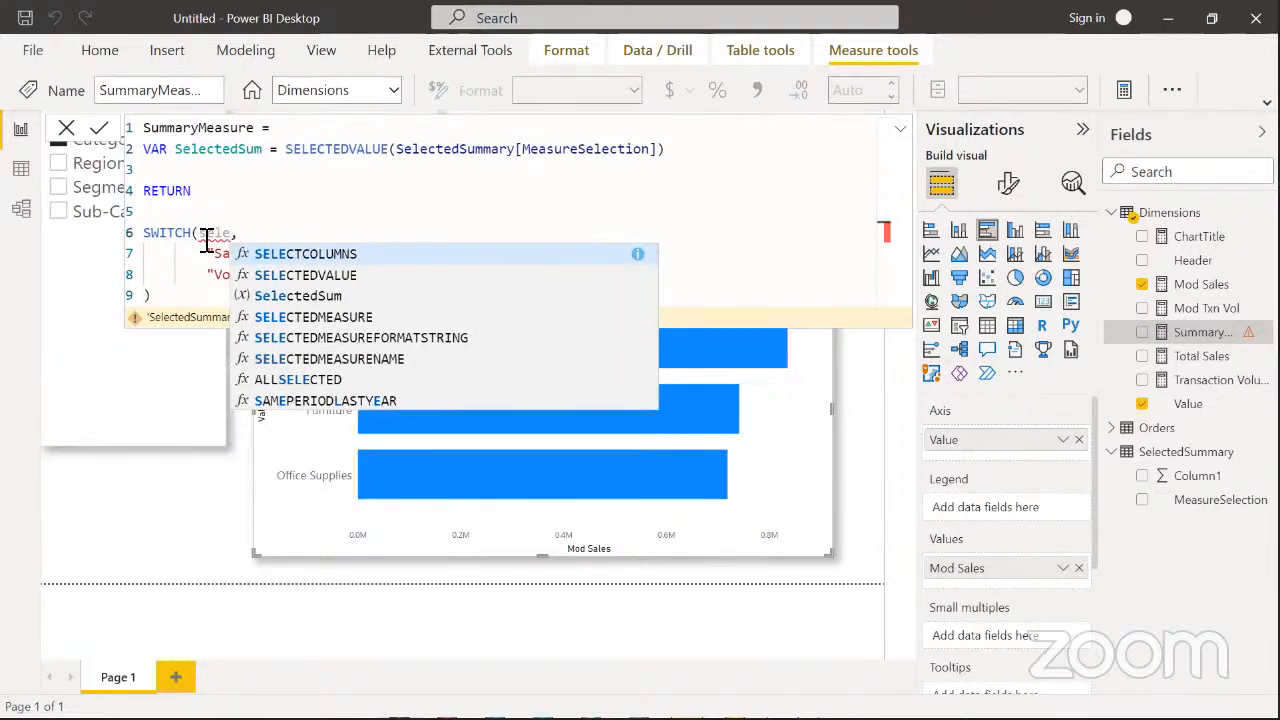
pyautogui.write('c')
pyautogui.press('Down')
pyautogui.press('Down')
pyautogui.press('Tab')
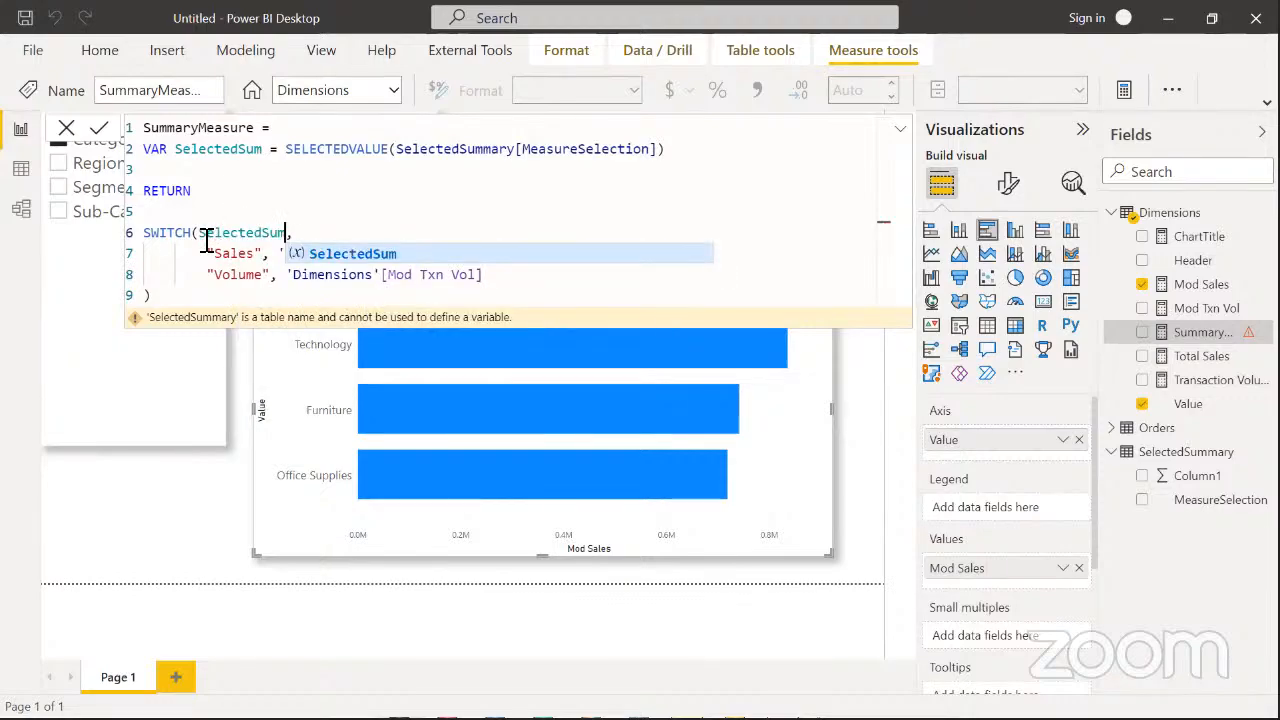
pyautogui.click(104, 127)
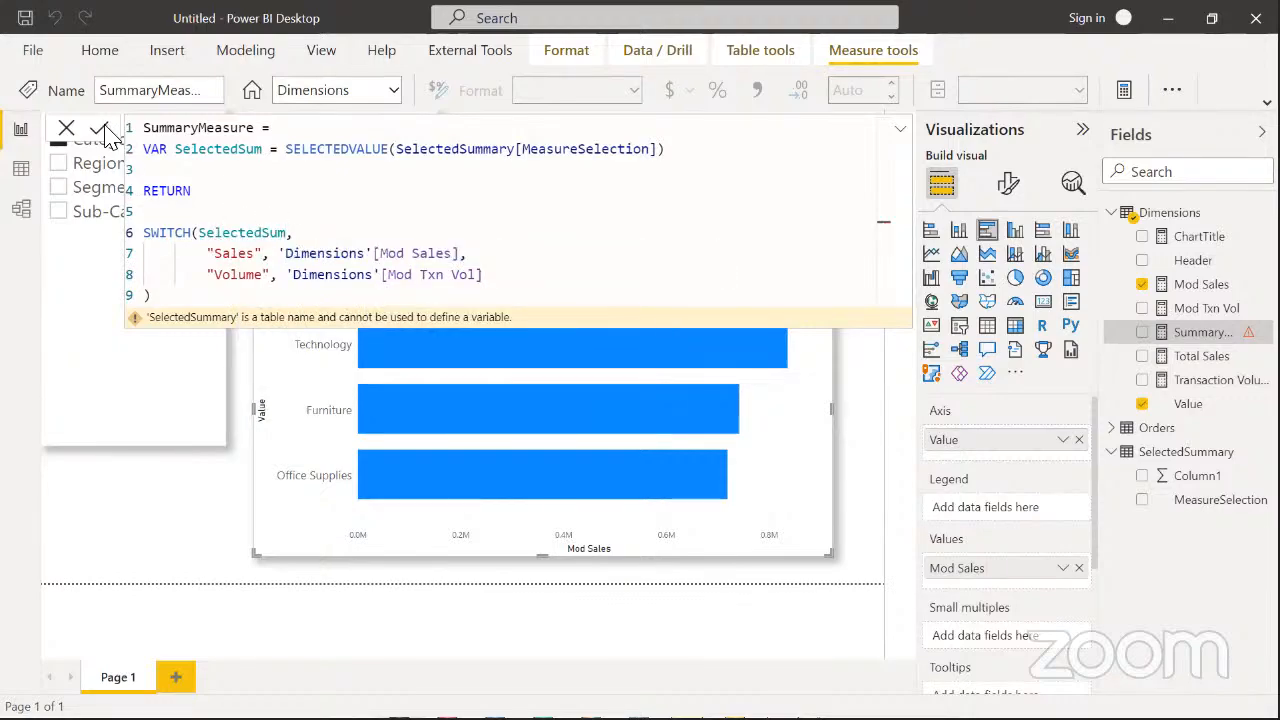
pyautogui.click(104, 128)
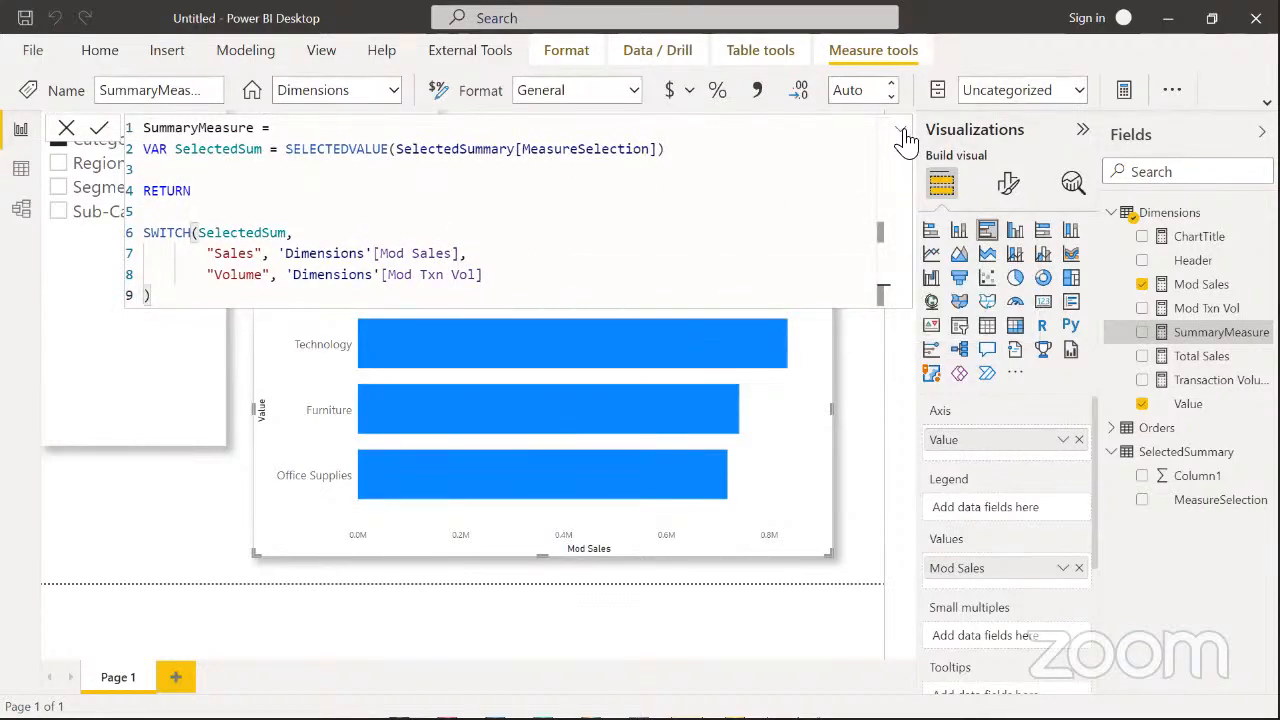
# Collapse the measure formula and shift the Summary slicer slightly above the bar chart
pyautogui.click(901, 134)
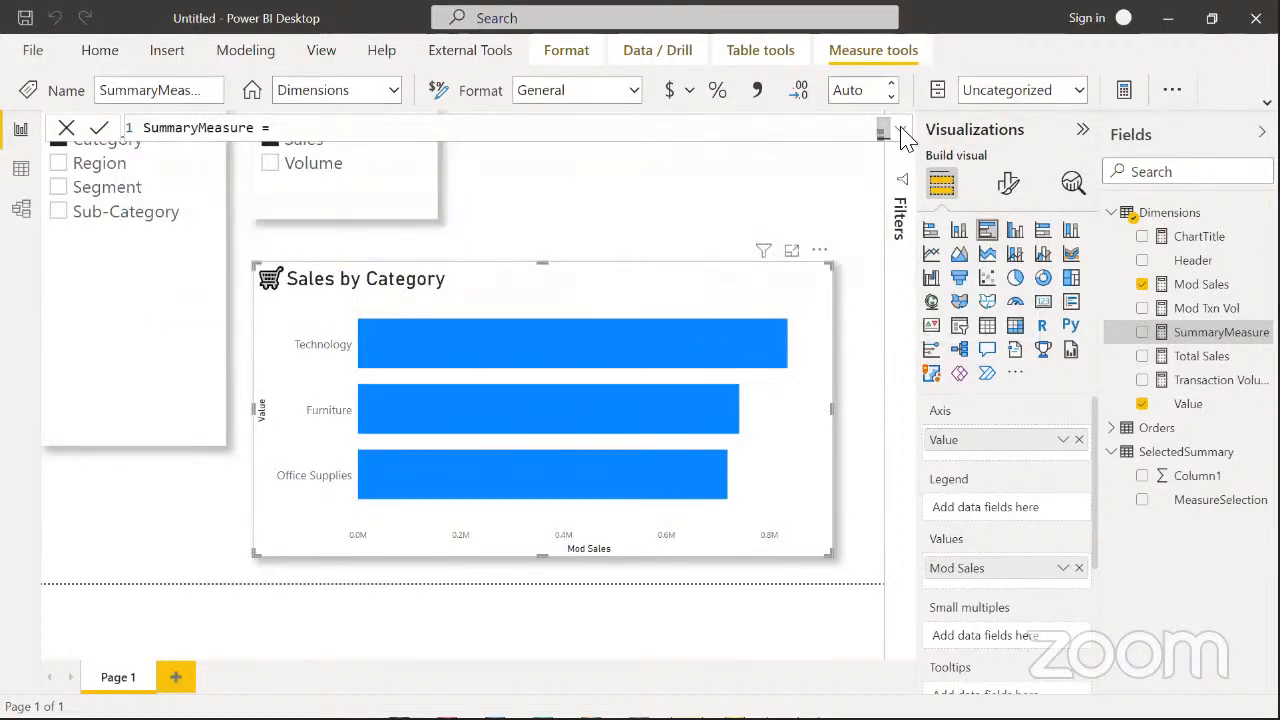
pyautogui.click(404, 211)
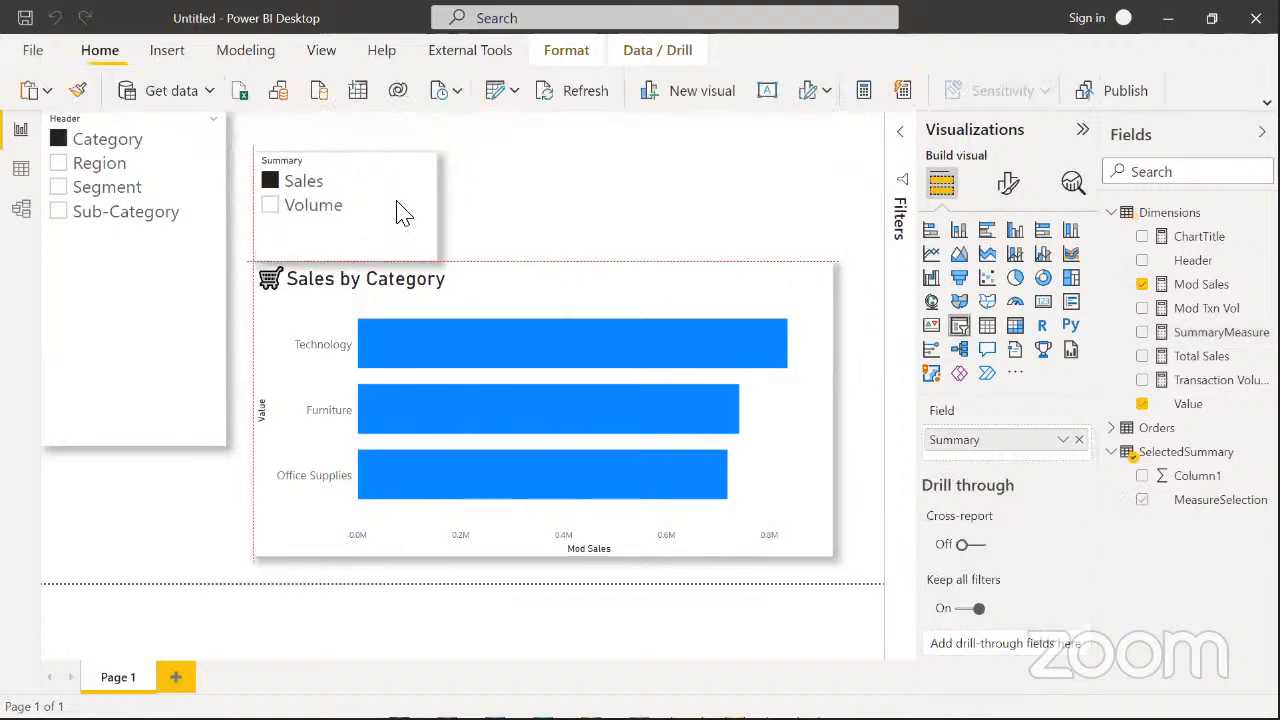
pyautogui.moveTo(404, 211); pyautogui.dragTo(400, 206)
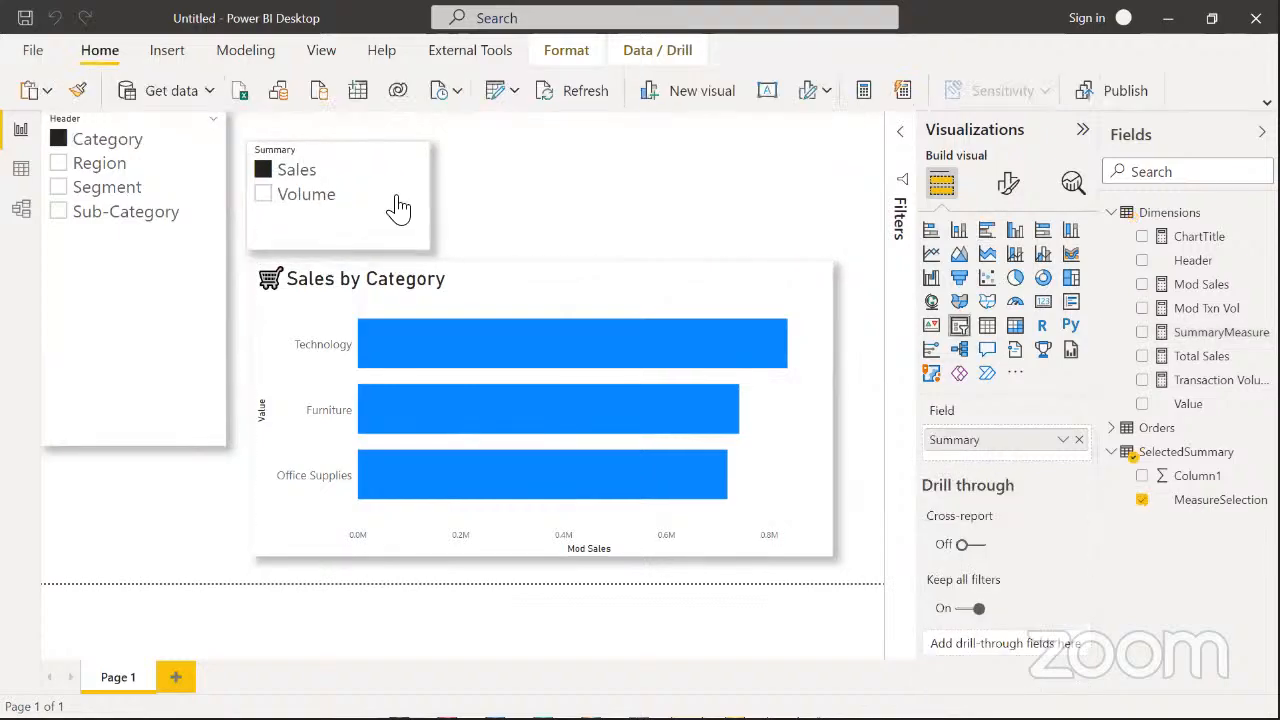
# Replace Mod Sales with SummaryMeasure as the values of the Sales by Category bar chart
pyautogui.click(745, 292)
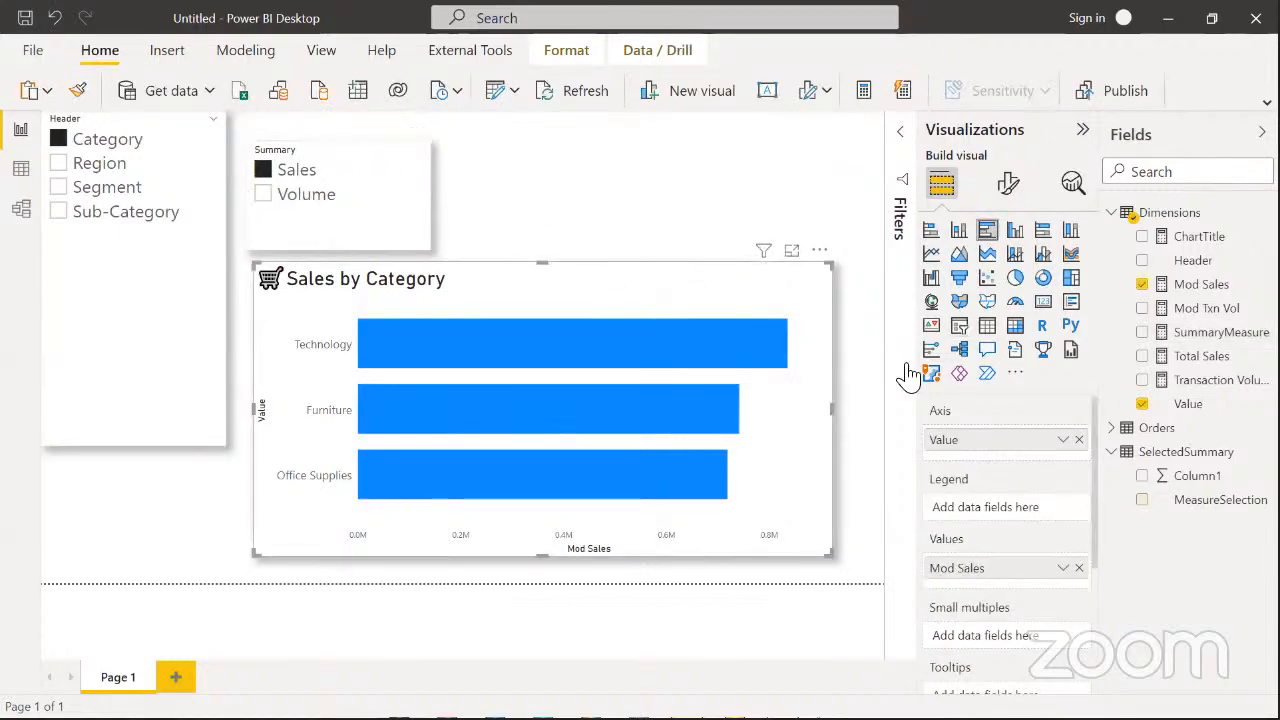
pyautogui.click(1080, 568)
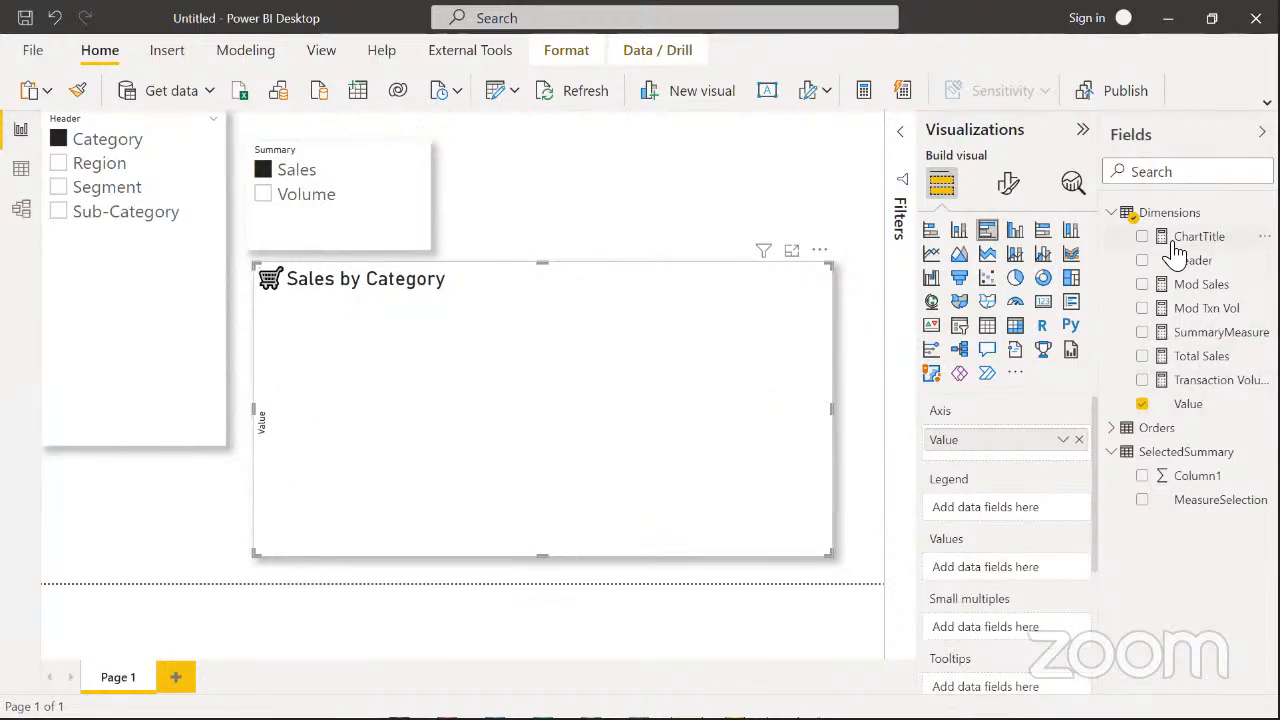
pyautogui.click(1143, 333)
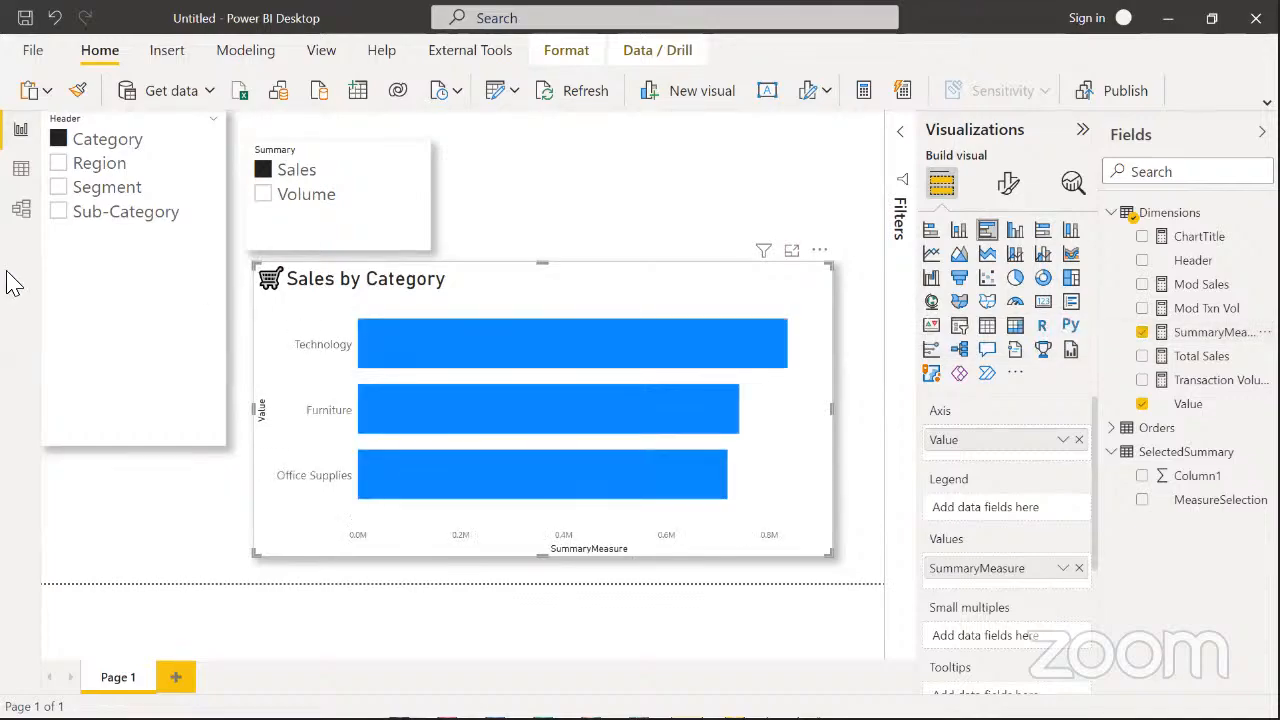
# Test the bar chart by switching the Summary slicer between Volume and Sales, selecting both, and returning to Sales only
pyautogui.click(300, 205)
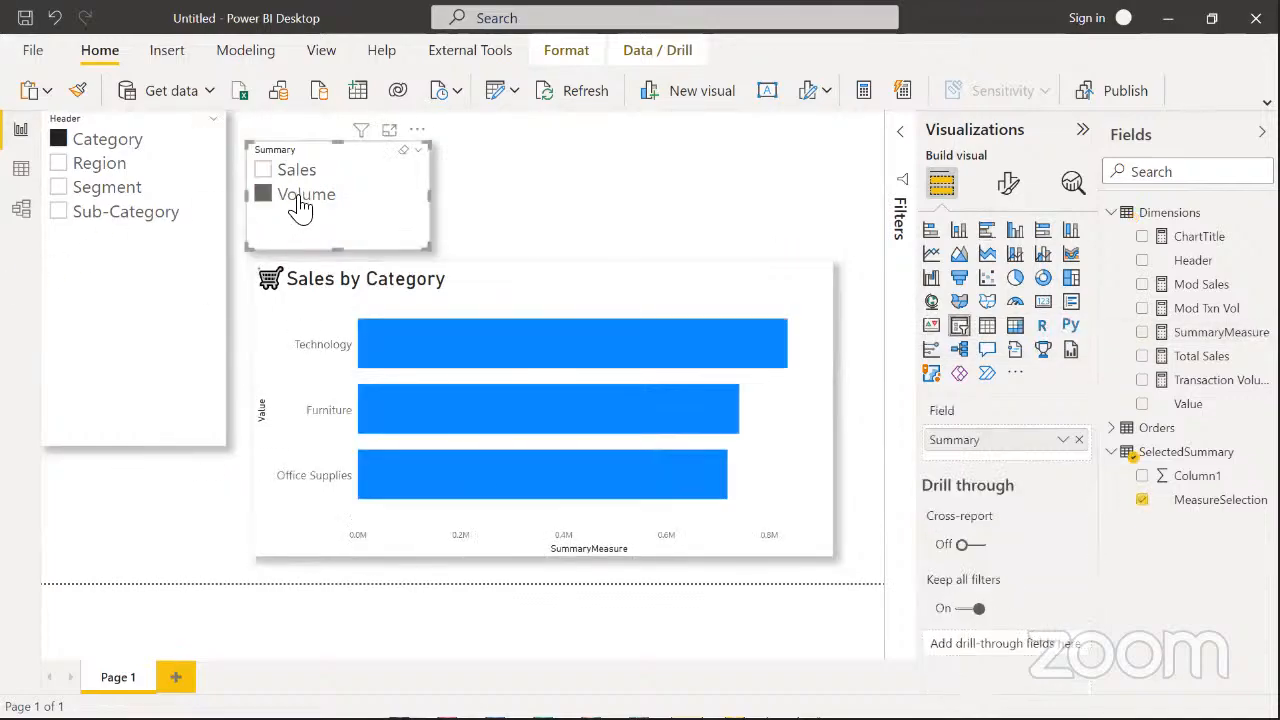
pyautogui.click(304, 178)
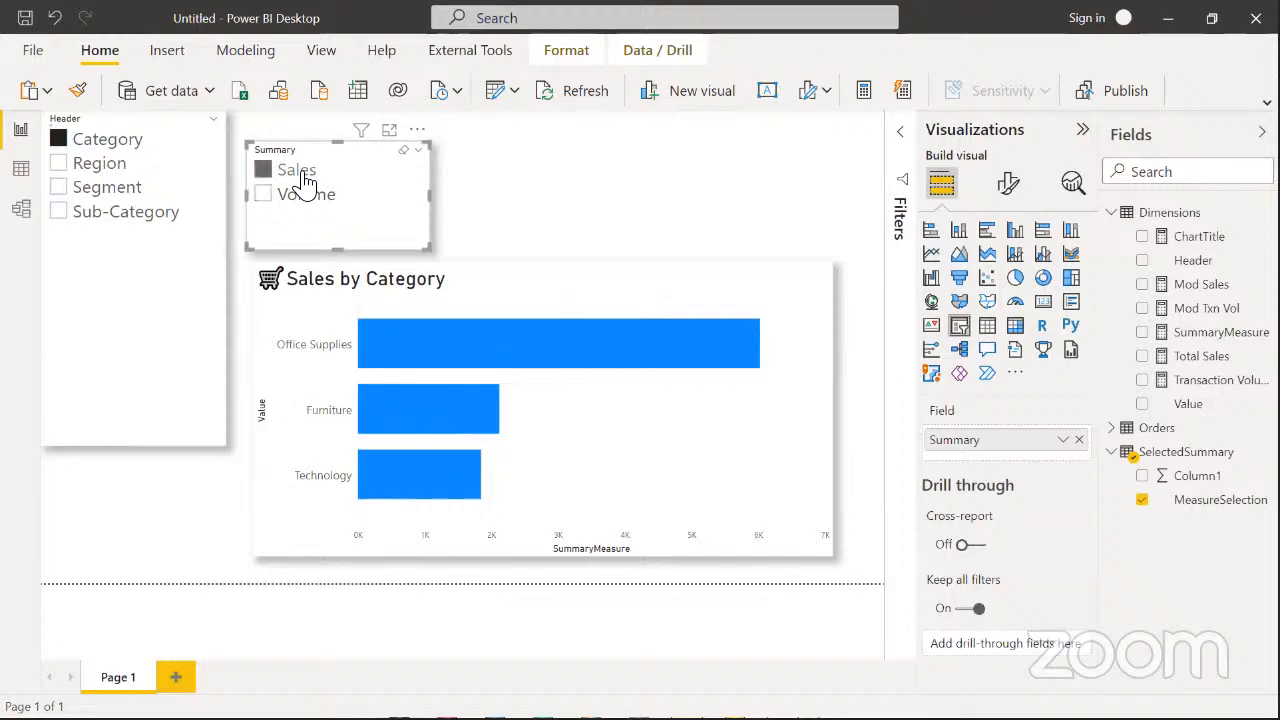
pyautogui.click(310, 202)
pyautogui.click(266, 176)
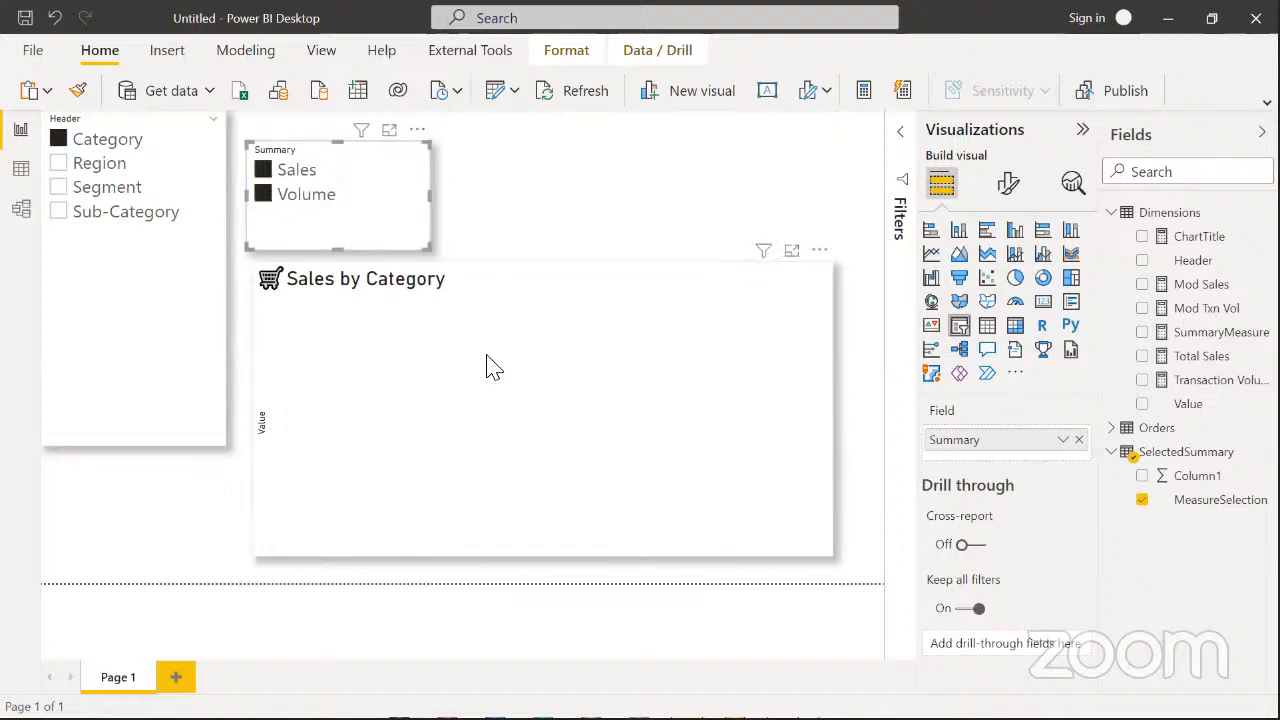
pyautogui.click(280, 176)
pyautogui.click(268, 176)
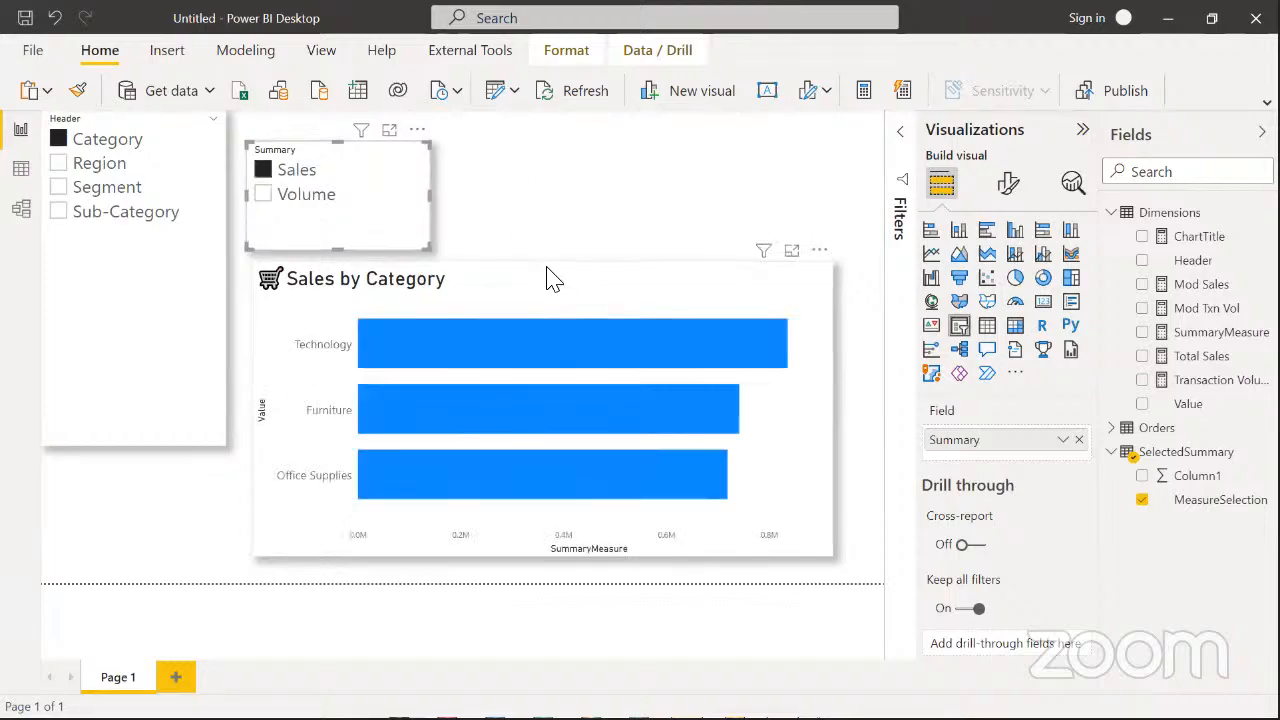
# Replace SummaryMeasure in the bar chart's values with Mod Sales and Mod Txn Vol, and set the Summary slicer to Volume
pyautogui.click(555, 280)
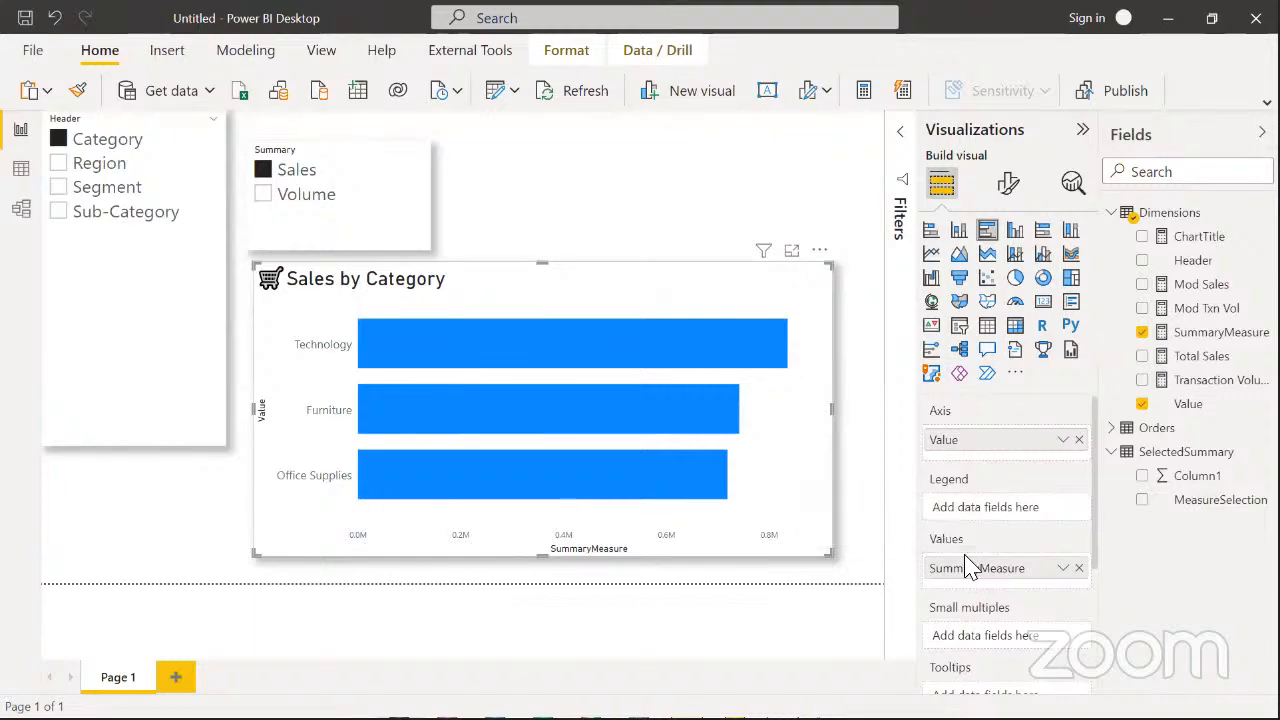
pyautogui.click(1079, 567)
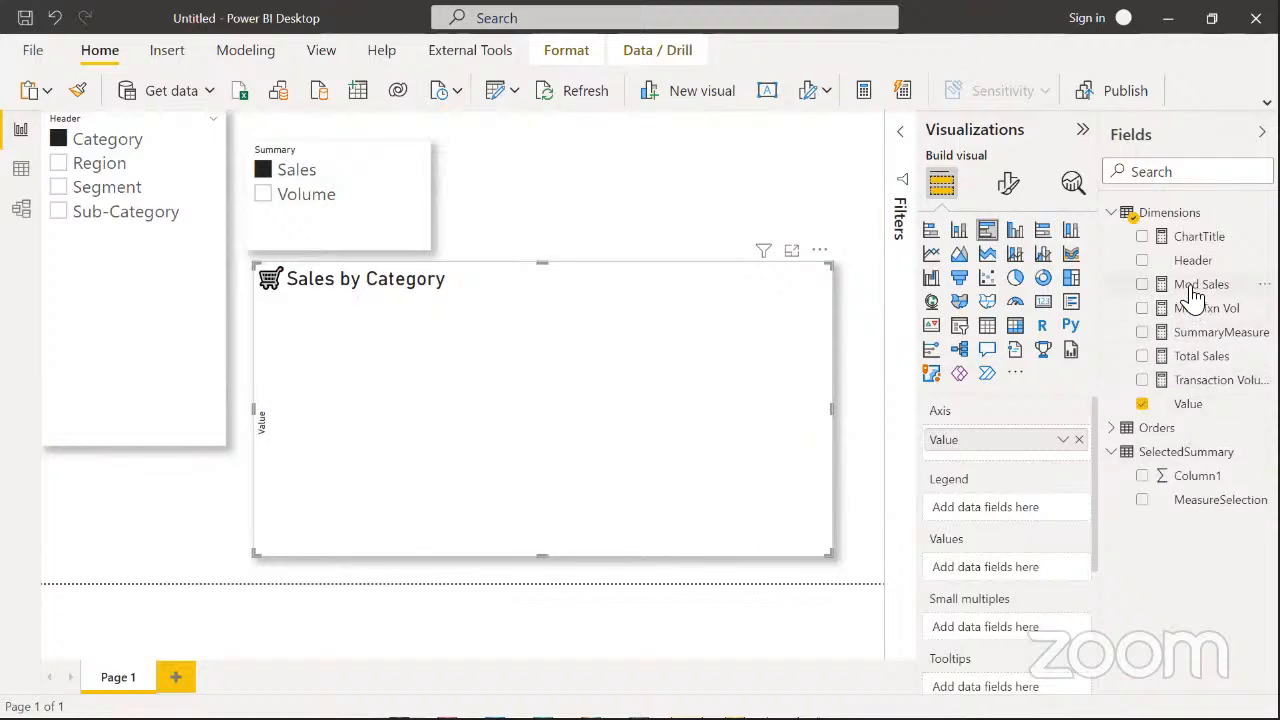
pyautogui.moveTo(1193, 290); pyautogui.dragTo(1012, 562)
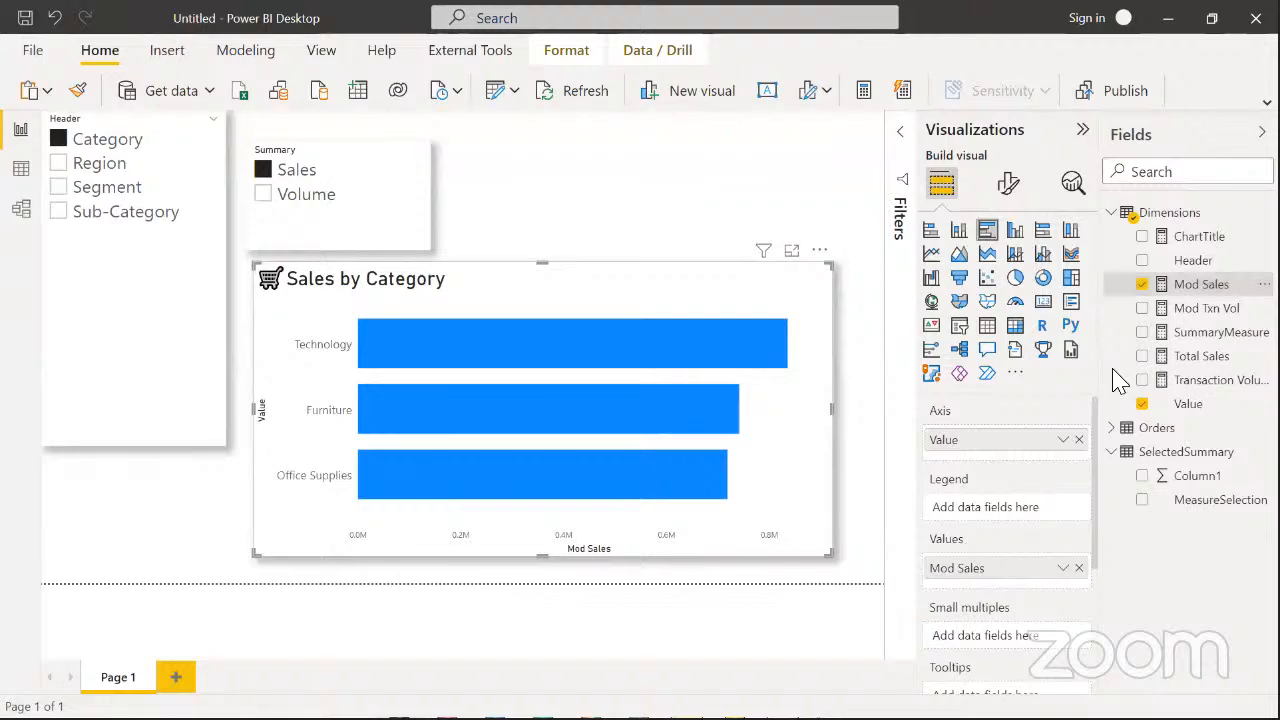
pyautogui.moveTo(1180, 308); pyautogui.dragTo(998, 580)
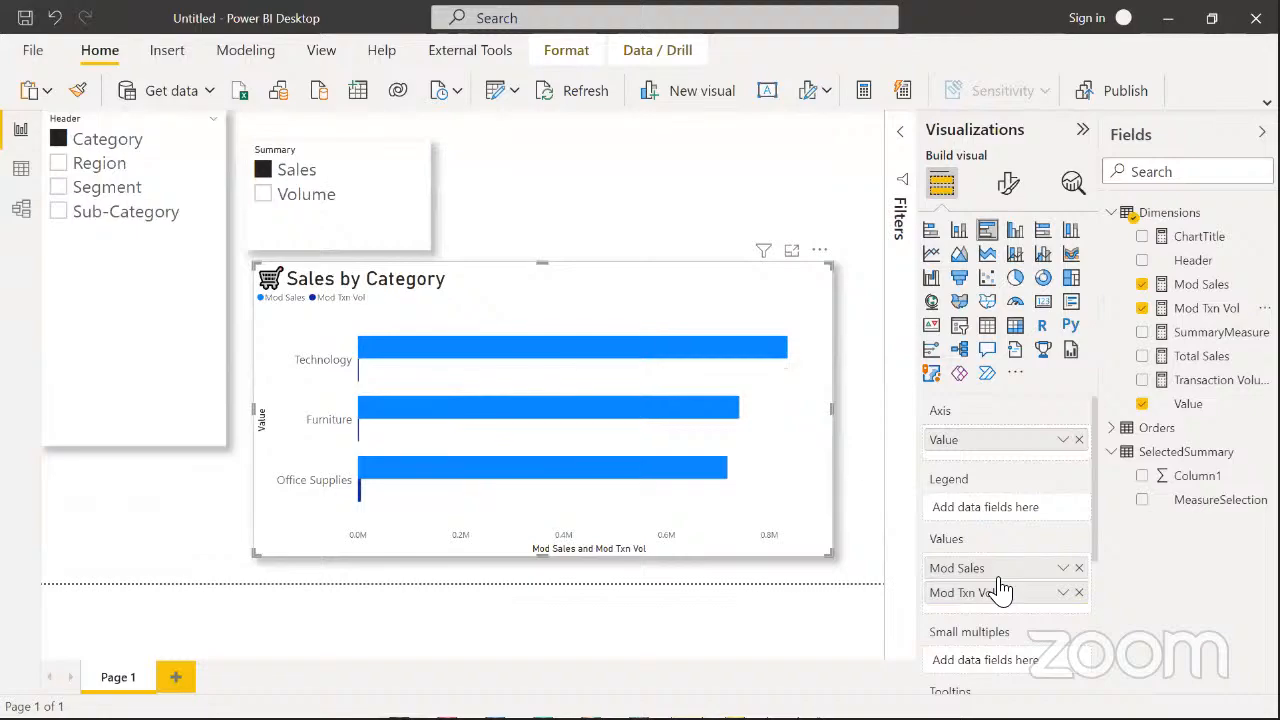
pyautogui.click(290, 197)
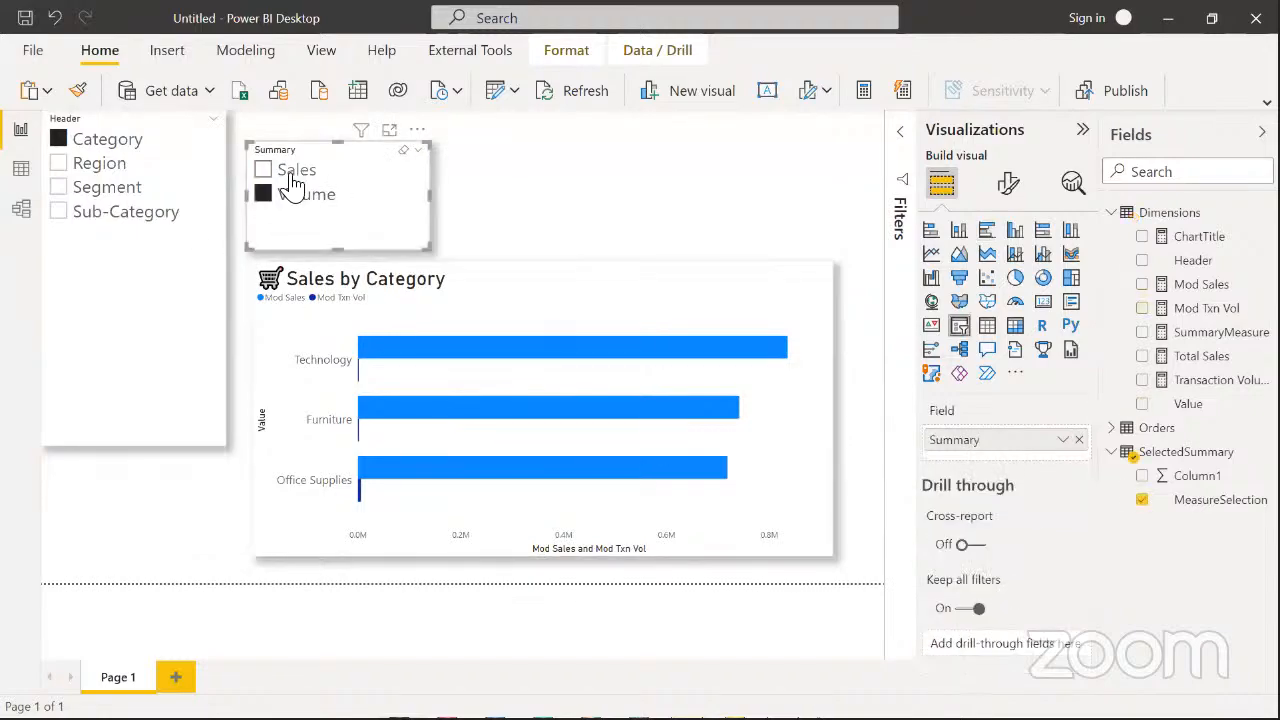
# Toggle the Summary slicer repeatedly between Sales and Volume to check its effect on the two-measure bar chart, ending on Sales
pyautogui.click(293, 171)
pyautogui.click(302, 196)
pyautogui.click(294, 170)
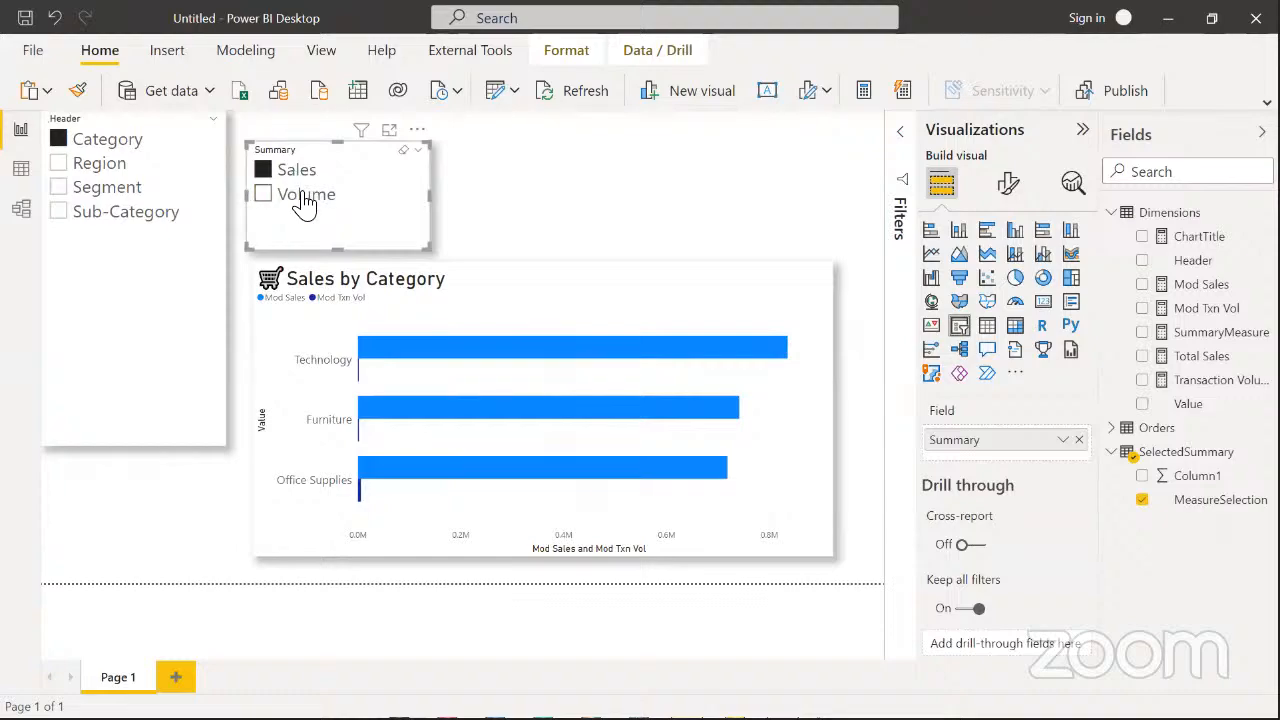
pyautogui.click(294, 193)
pyautogui.click(296, 172)
pyautogui.click(301, 194)
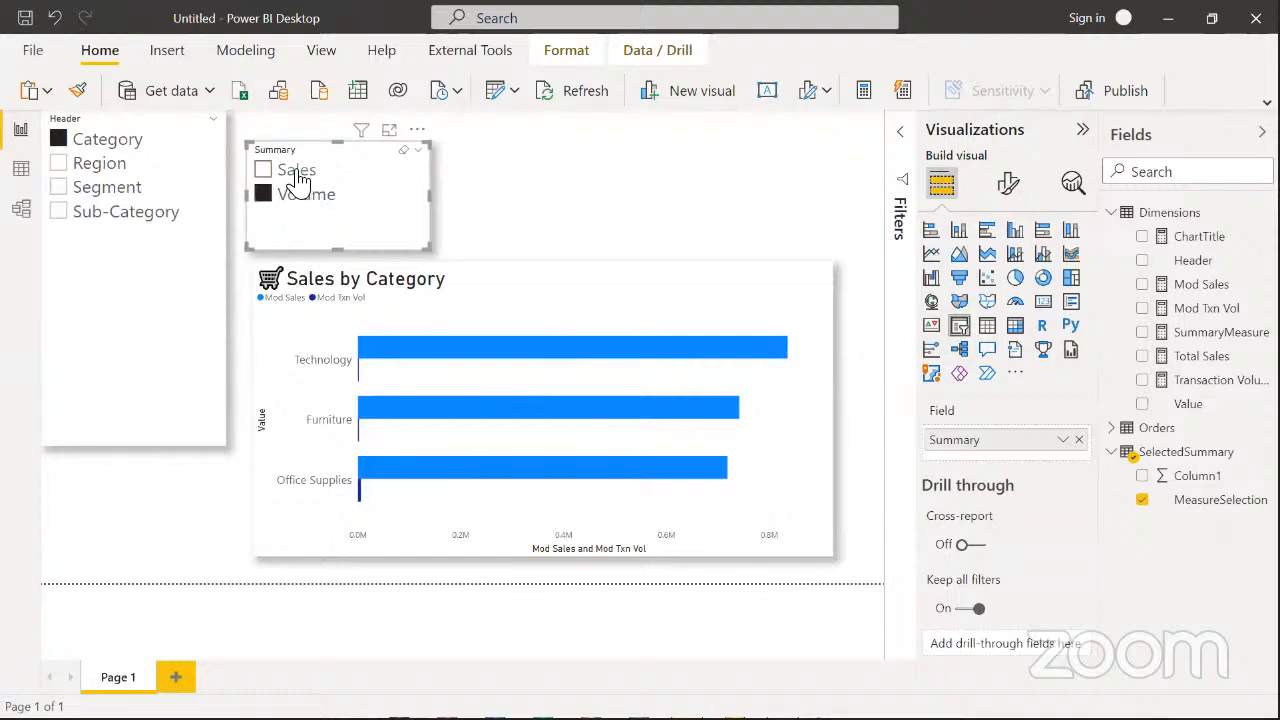
pyautogui.click(296, 172)
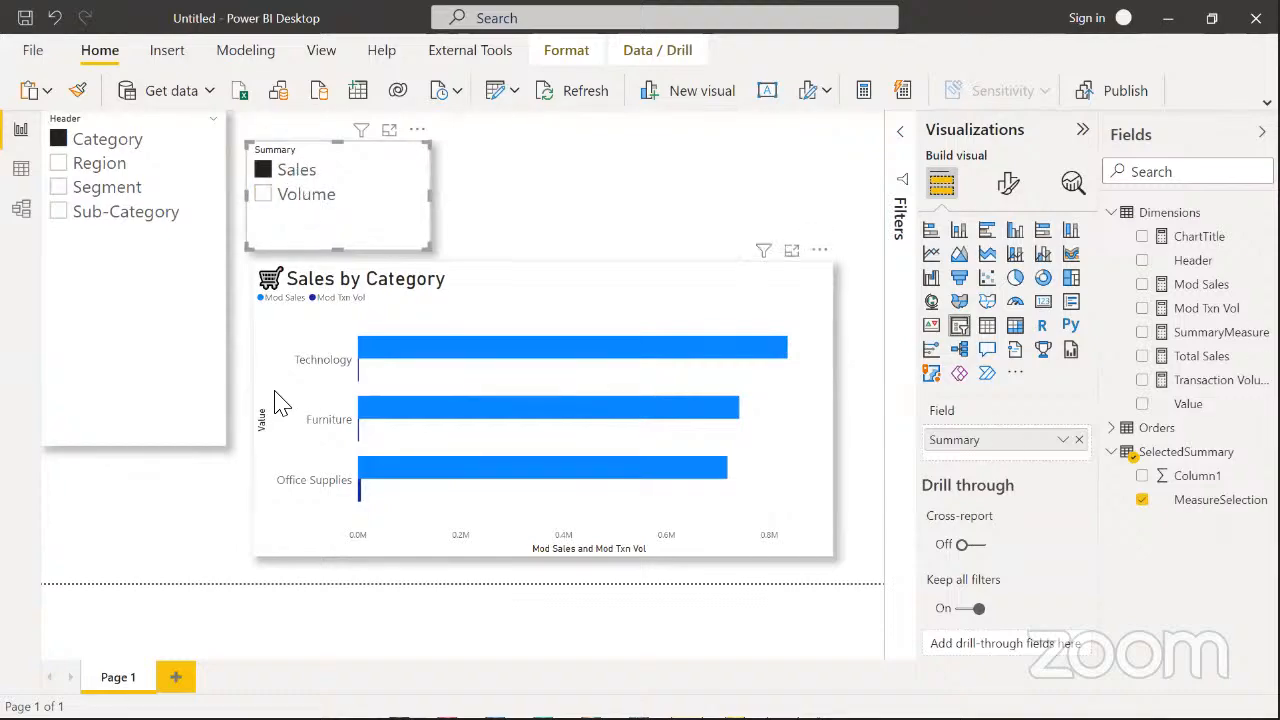
# Replace Mod Sales and Mod Txn Vol with SummaryMeasure as the values of the Sales by Category bar chart
pyautogui.click(696, 281)
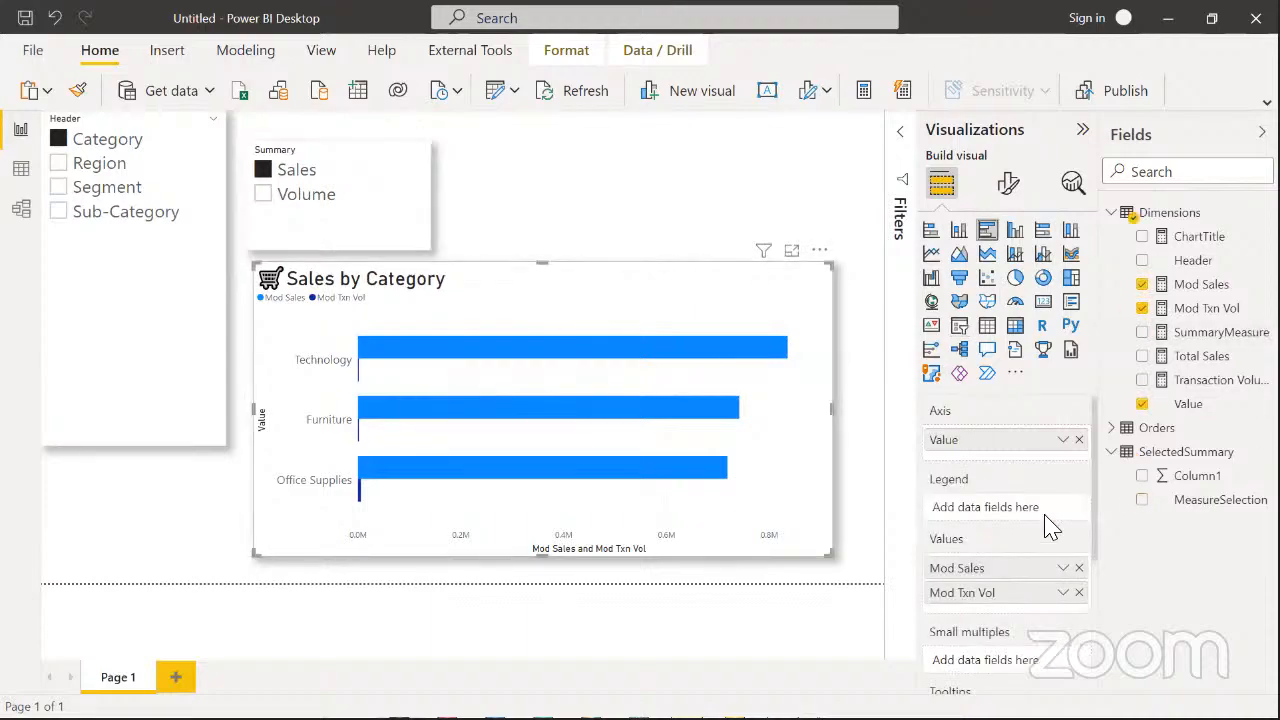
pyautogui.click(1079, 568)
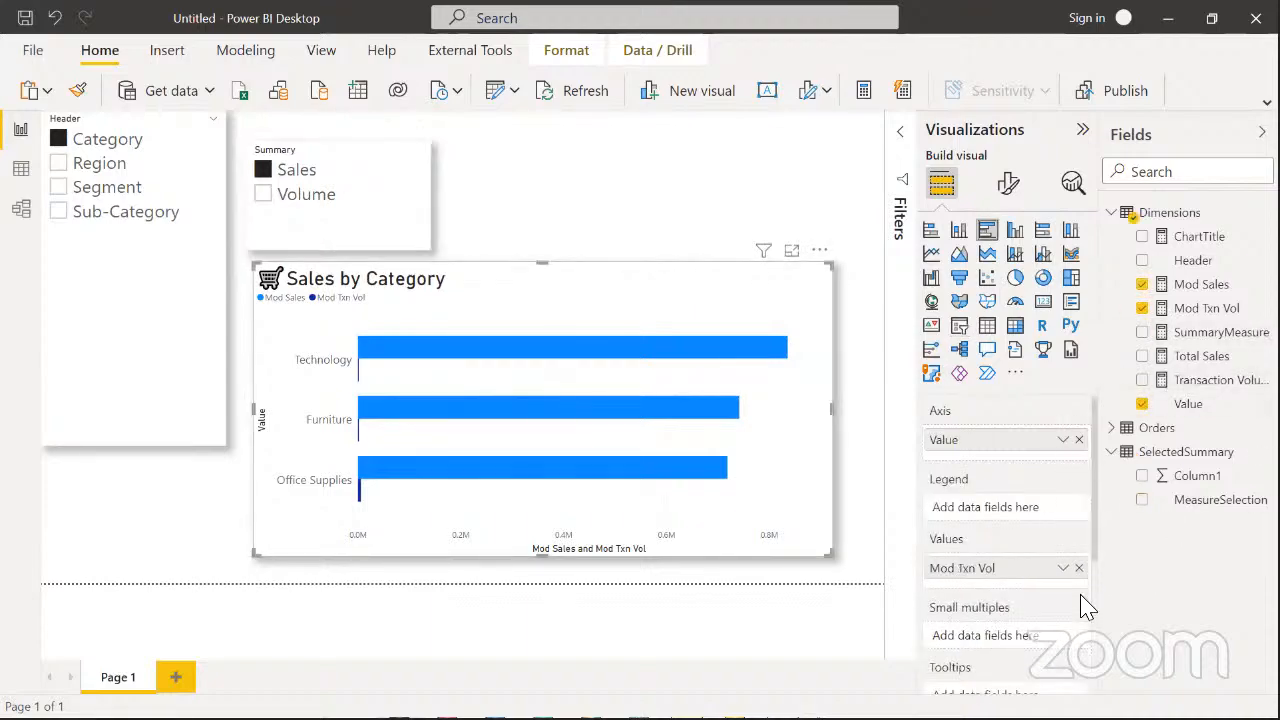
pyautogui.click(1079, 568)
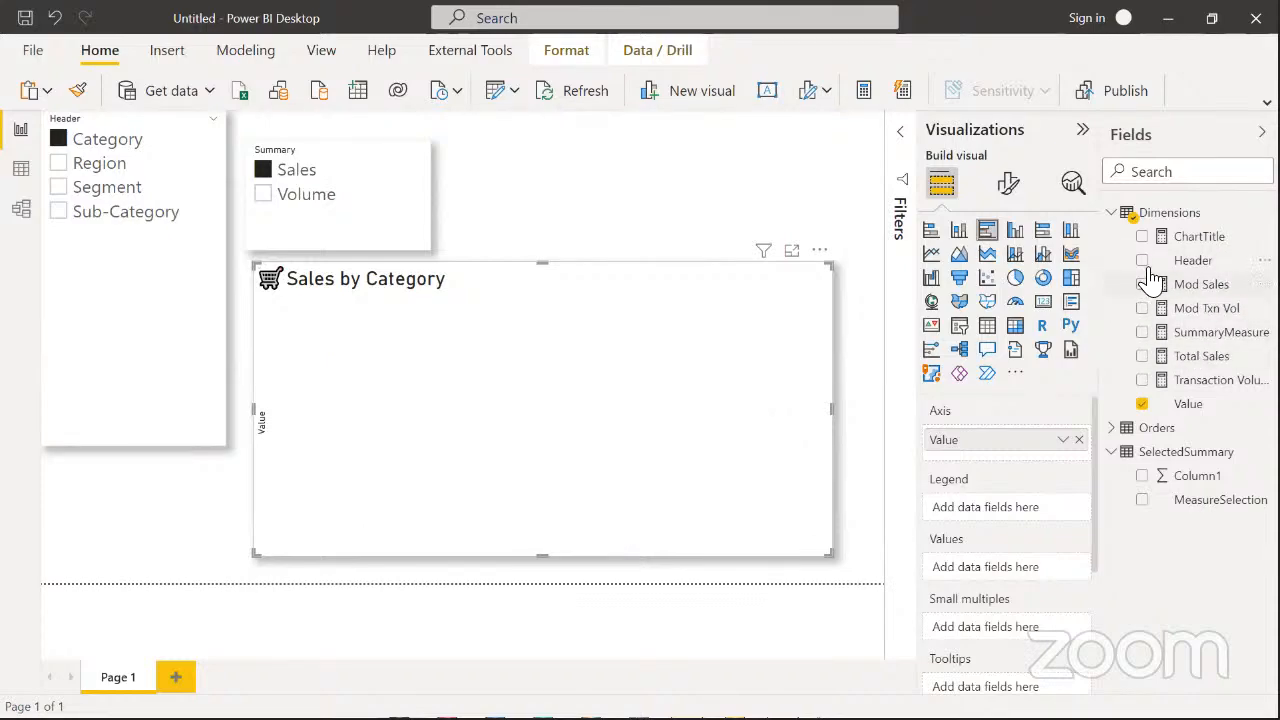
pyautogui.click(1143, 333)
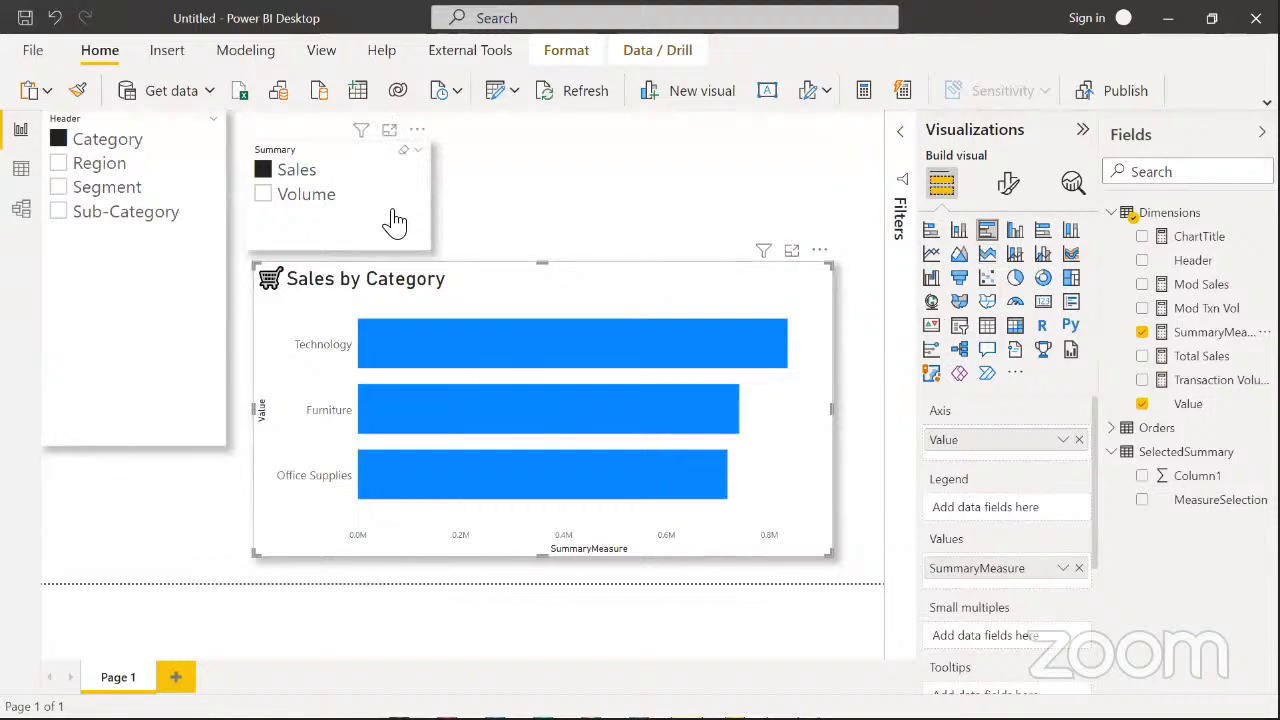
# Alternate the Summary slicer between Volume and Sales to examine how the SummaryMeasure bar chart responds, finishing on Sales
pyautogui.click(300, 195)
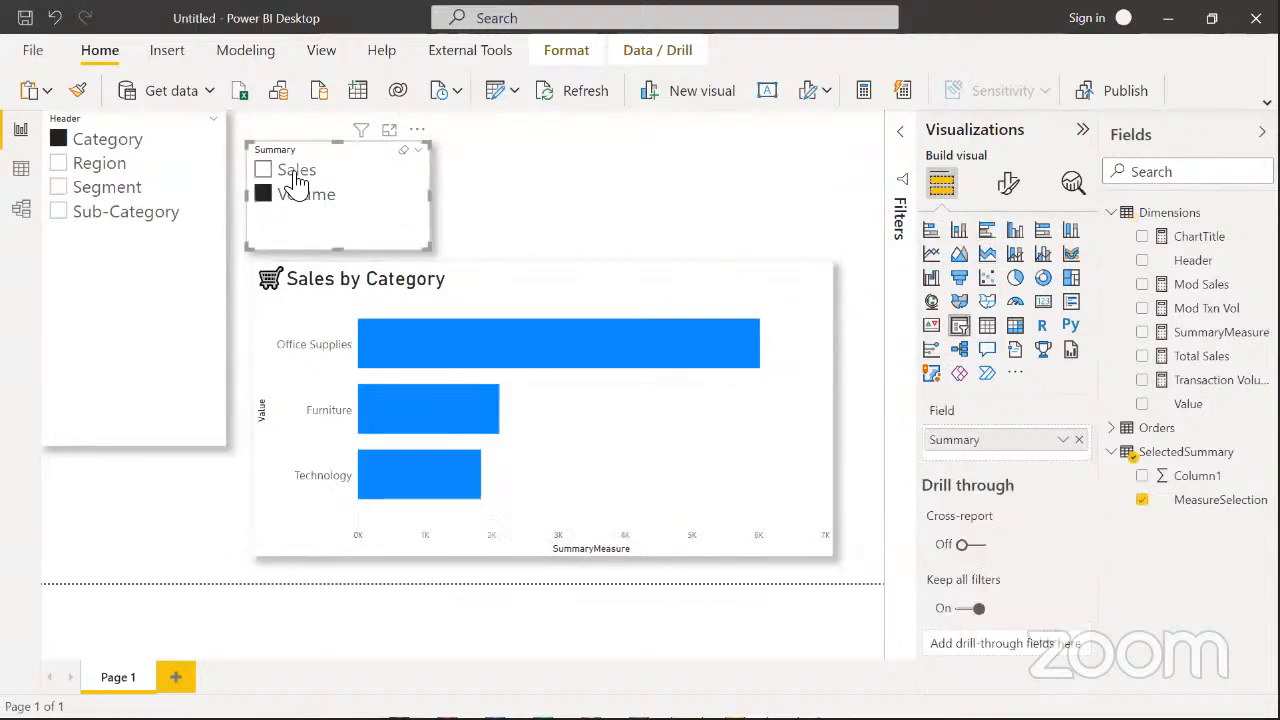
pyautogui.click(296, 171)
pyautogui.click(300, 193)
pyautogui.click(296, 171)
pyautogui.click(300, 193)
pyautogui.click(297, 172)
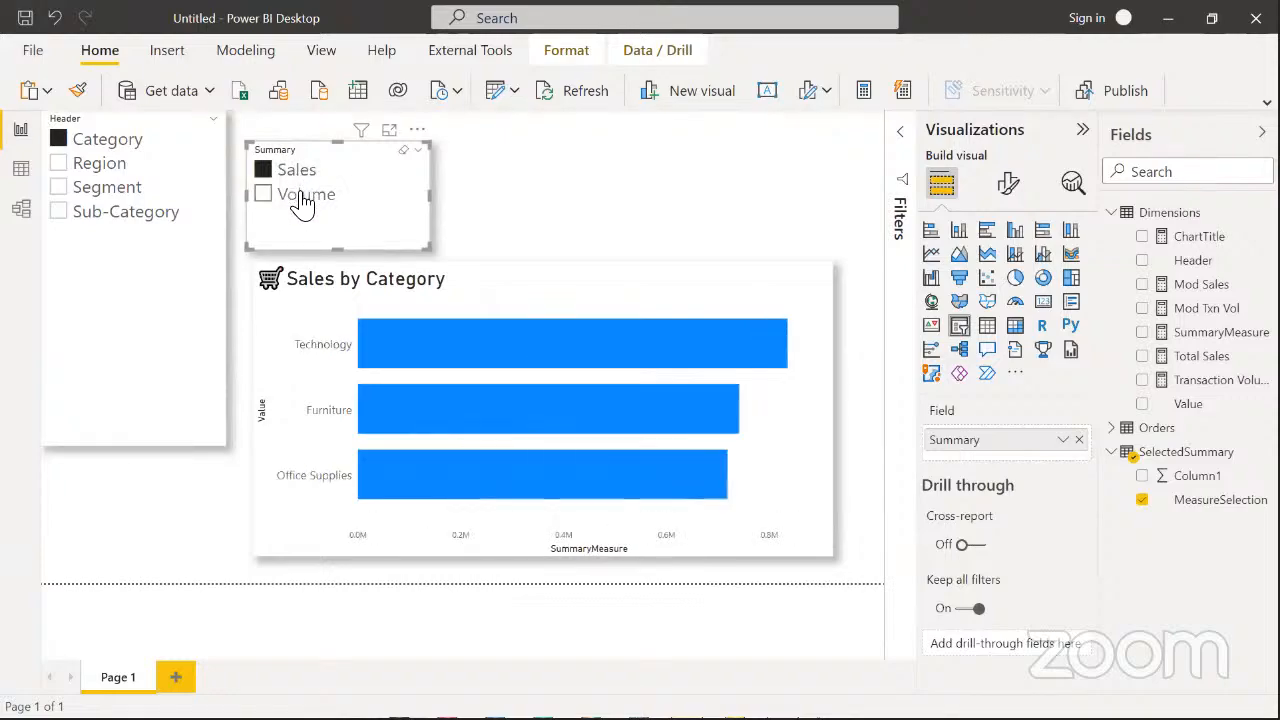
pyautogui.click(302, 198)
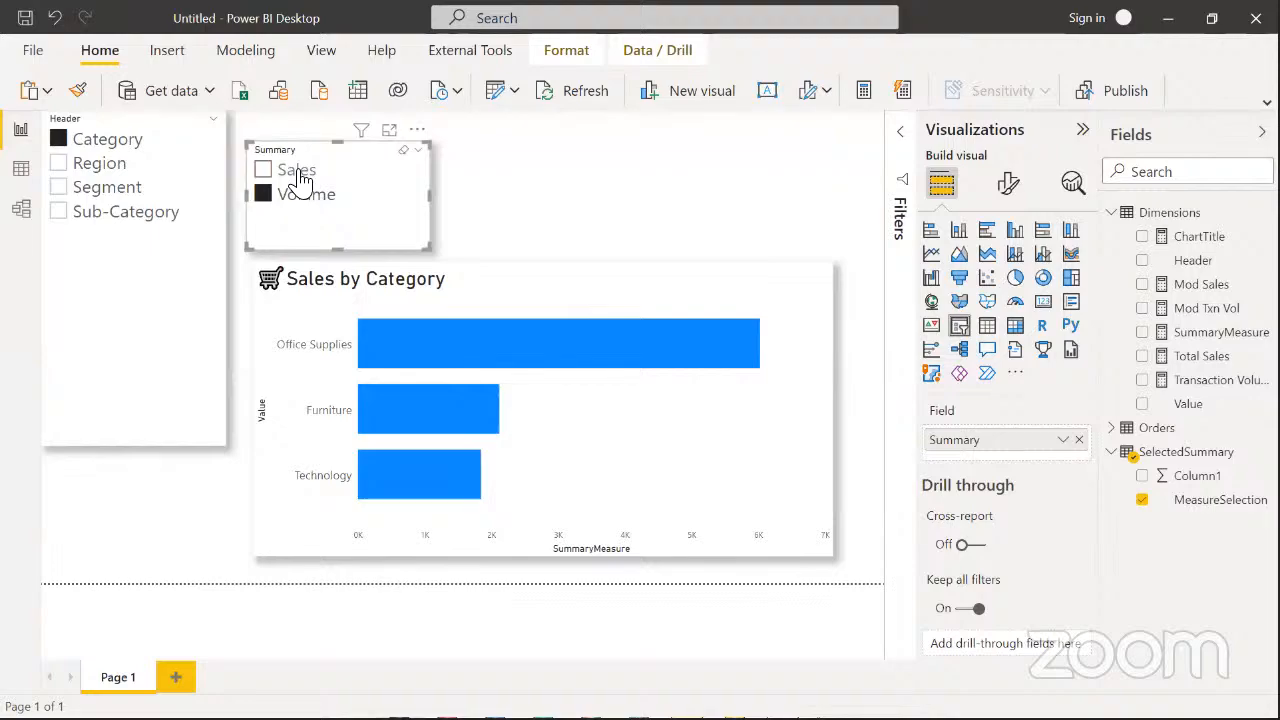
pyautogui.click(299, 175)
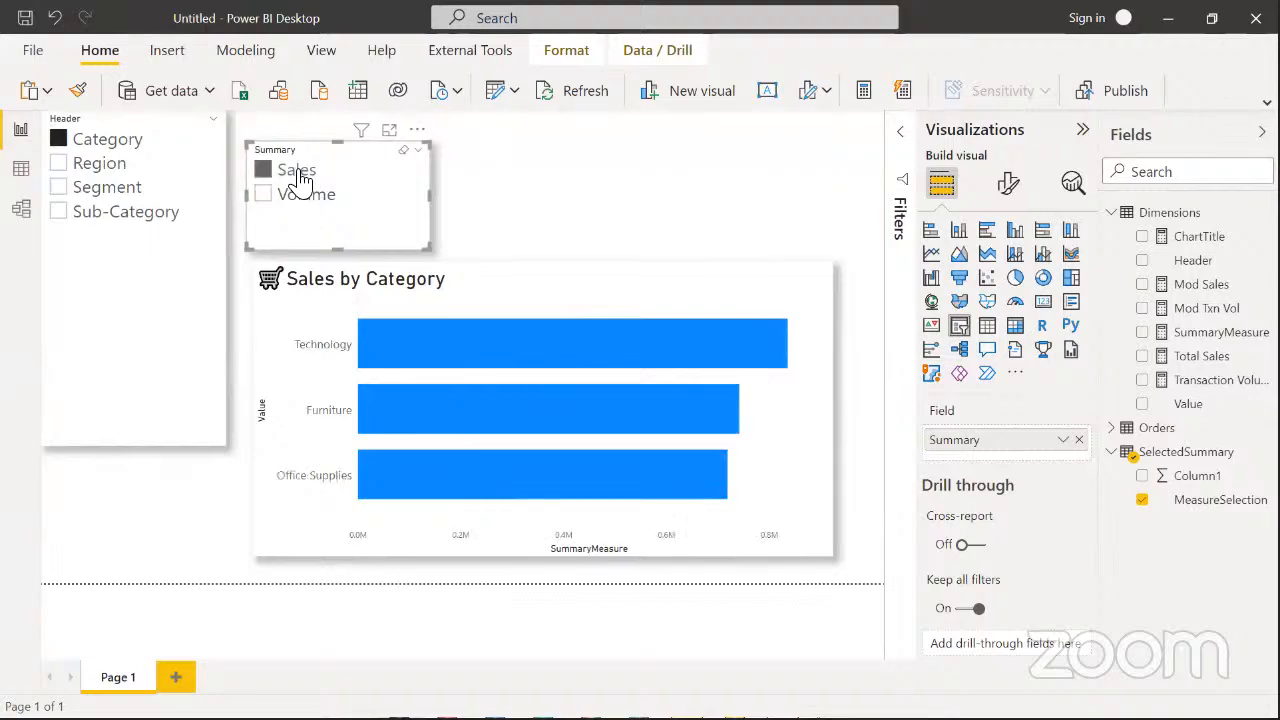
pyautogui.click(650, 302)
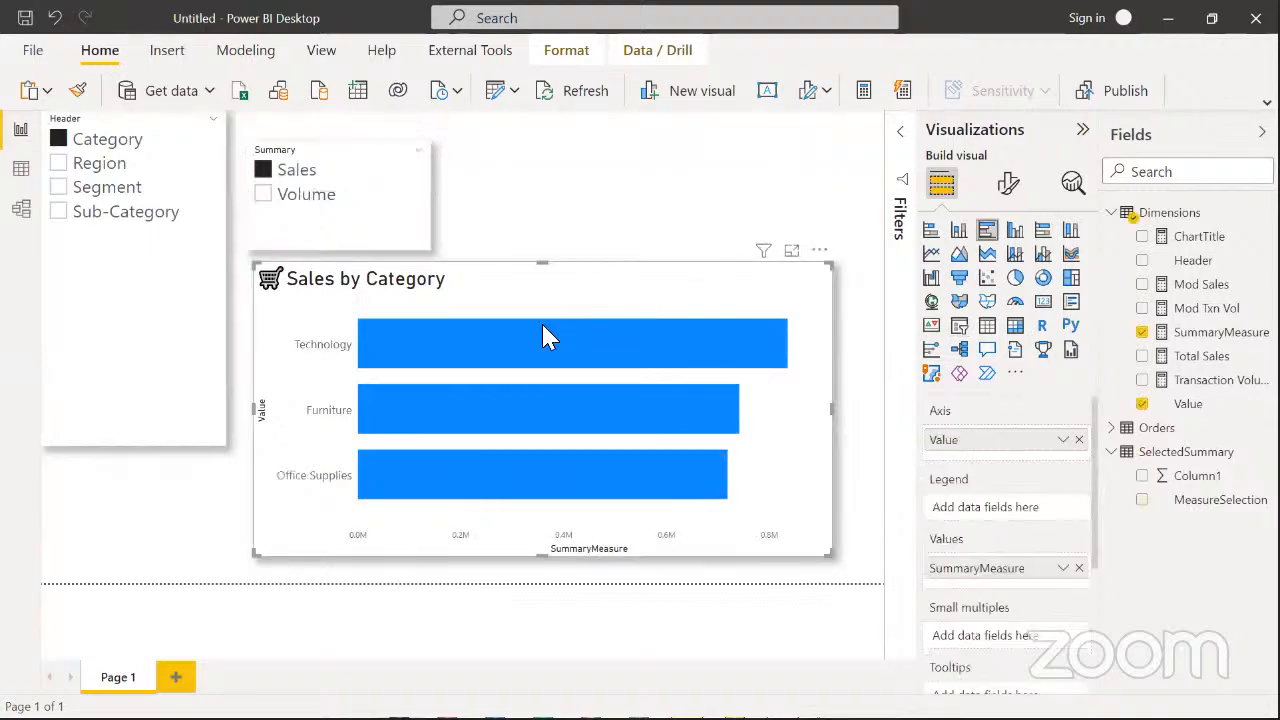
pyautogui.moveTo(506, 343)
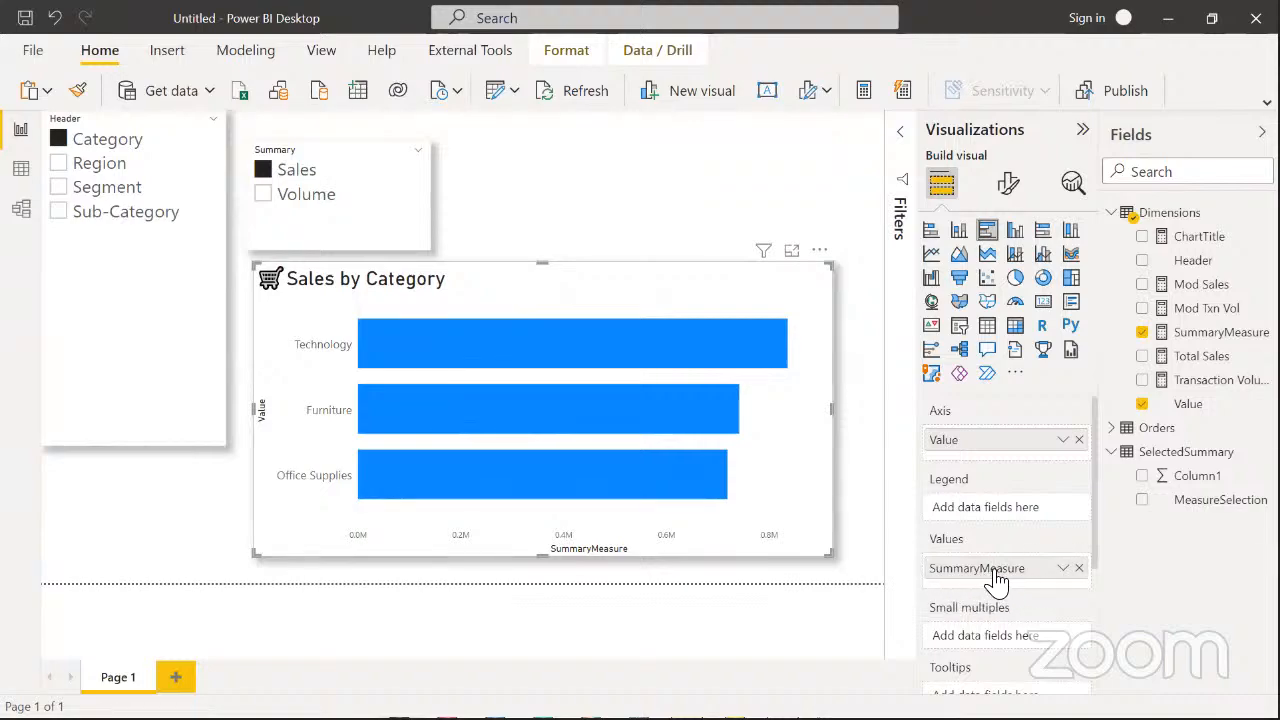
pyautogui.moveTo(573, 355)
# Replace SummaryMeasure in the bar chart's values with Mod Txn Vol and Mod Sales, and widen the chart slightly
pyautogui.click(1079, 567)
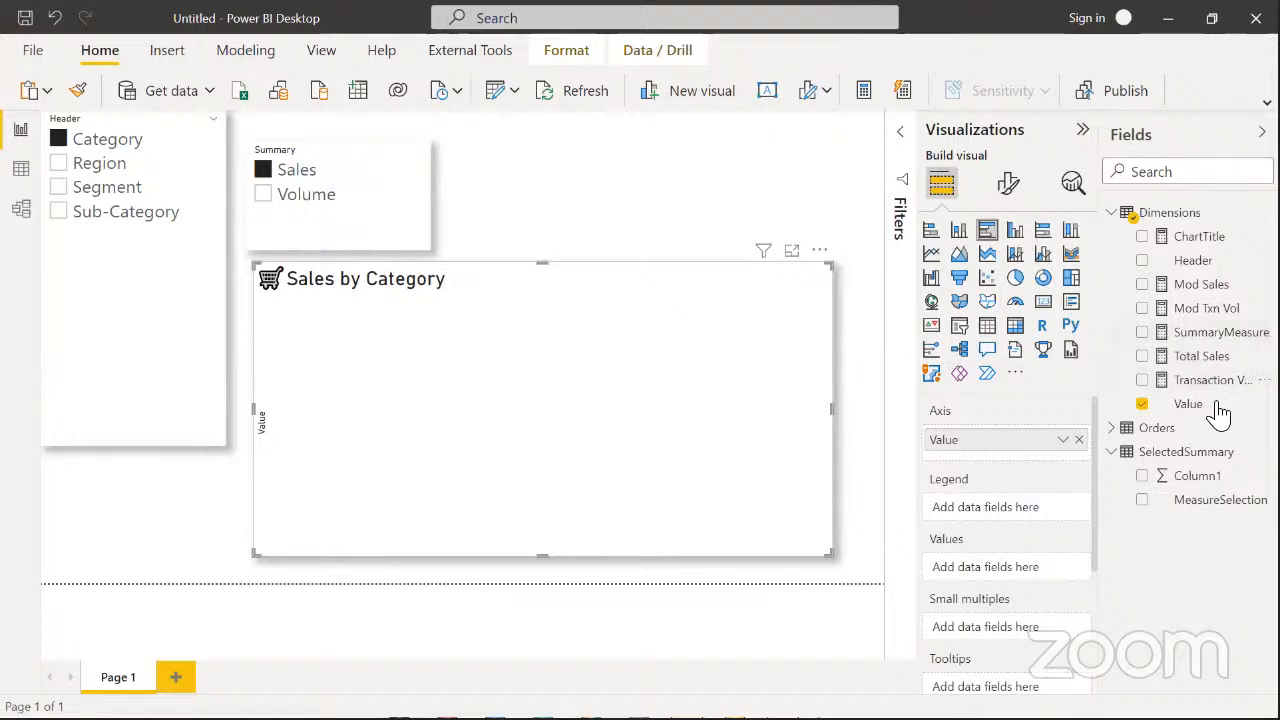
pyautogui.moveTo(1183, 310); pyautogui.dragTo(1003, 576)
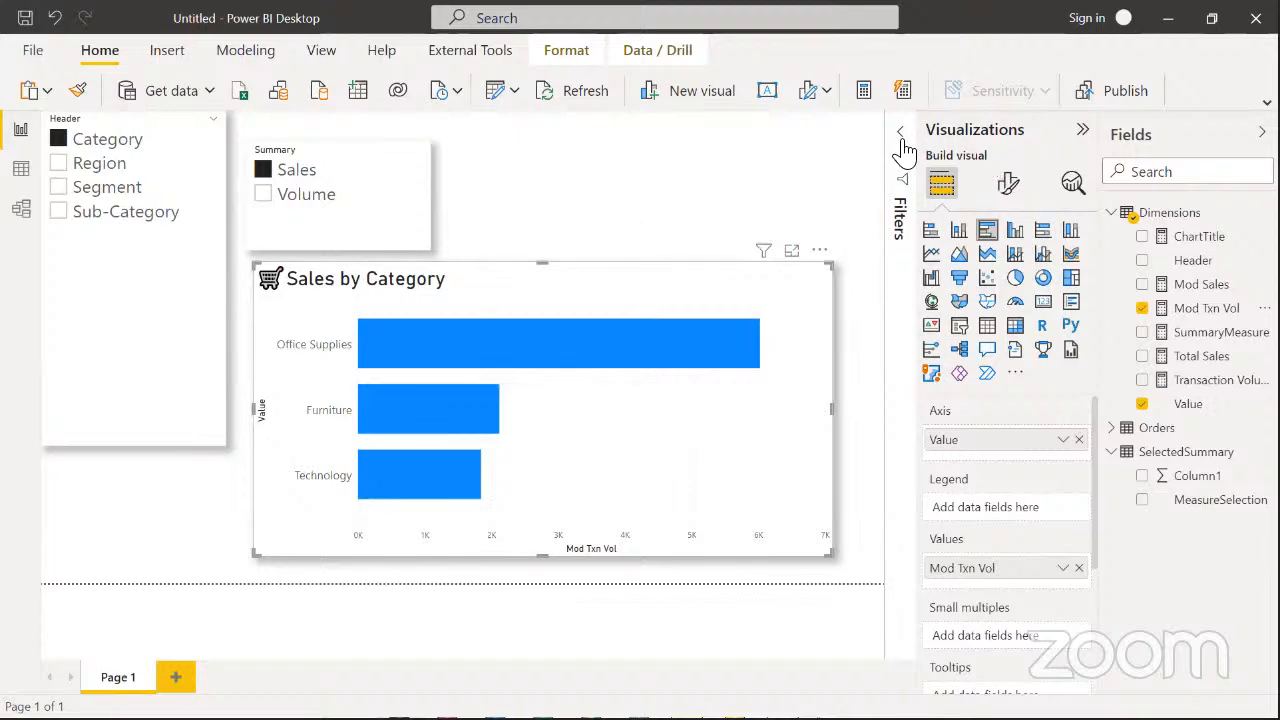
pyautogui.click(904, 136)
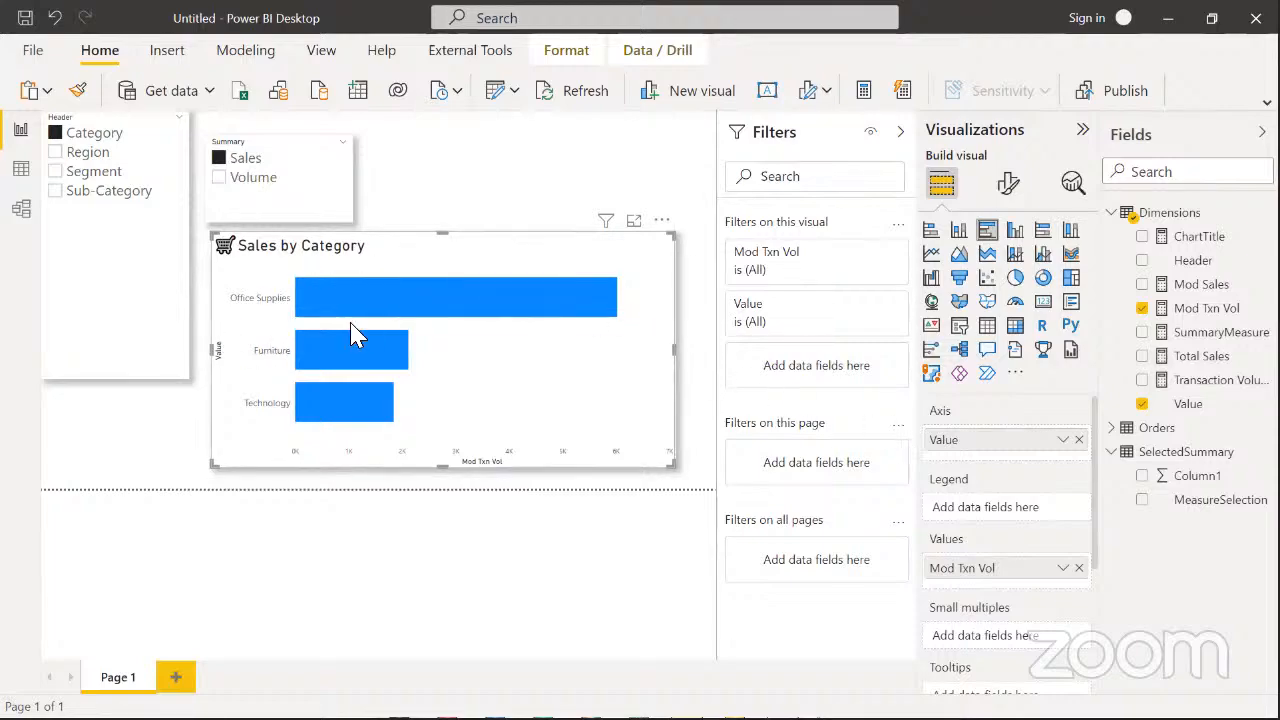
pyautogui.moveTo(214, 351); pyautogui.dragTo(209, 347)
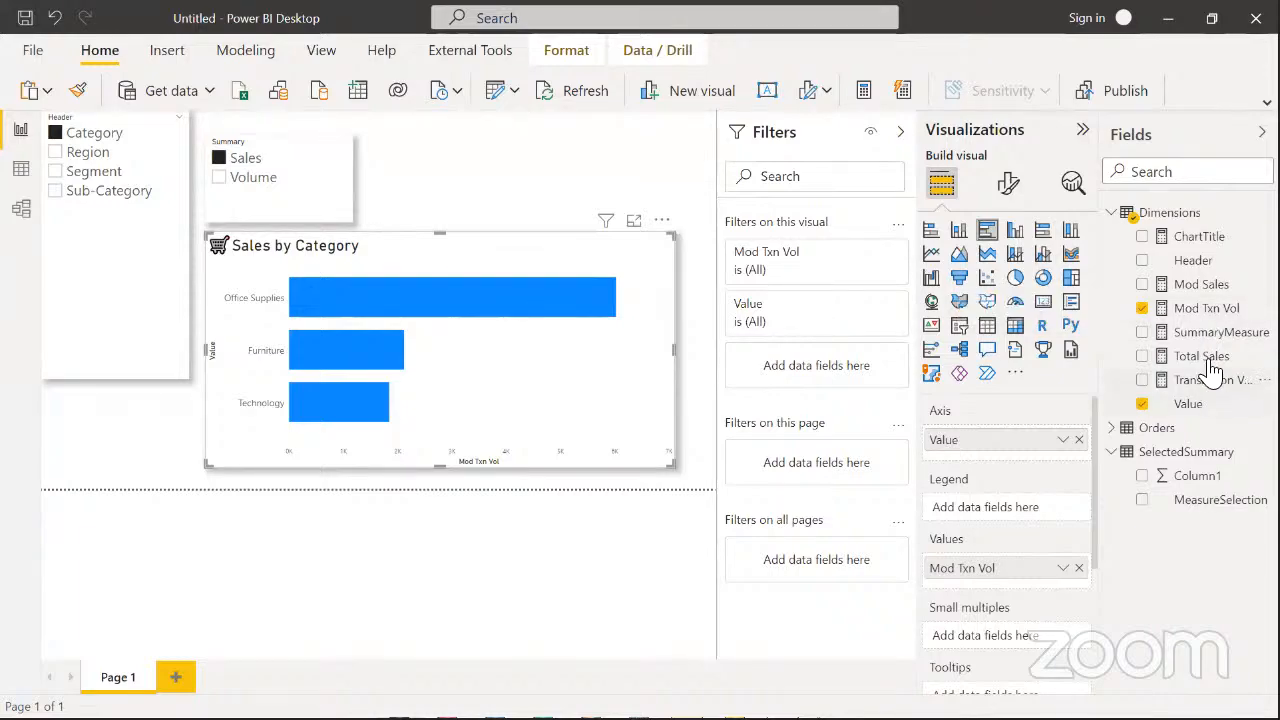
pyautogui.moveTo(1200, 285); pyautogui.dragTo(1009, 580)
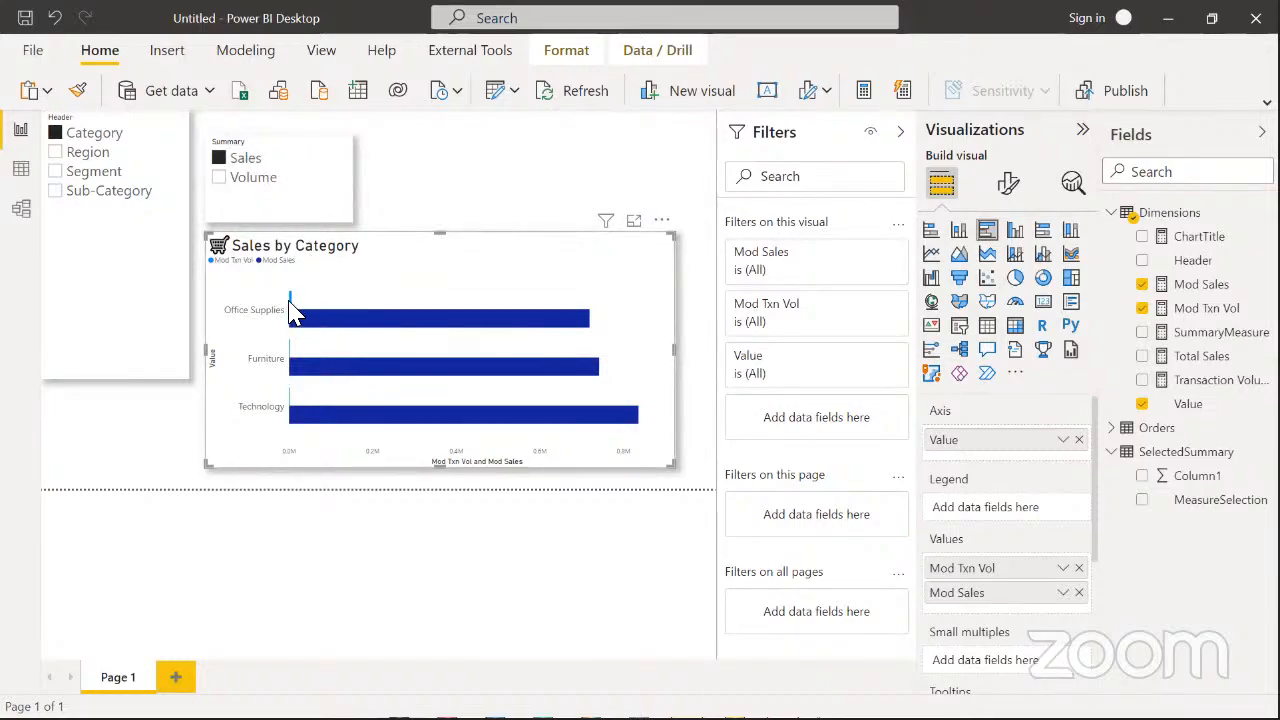
pyautogui.moveTo(292, 312)
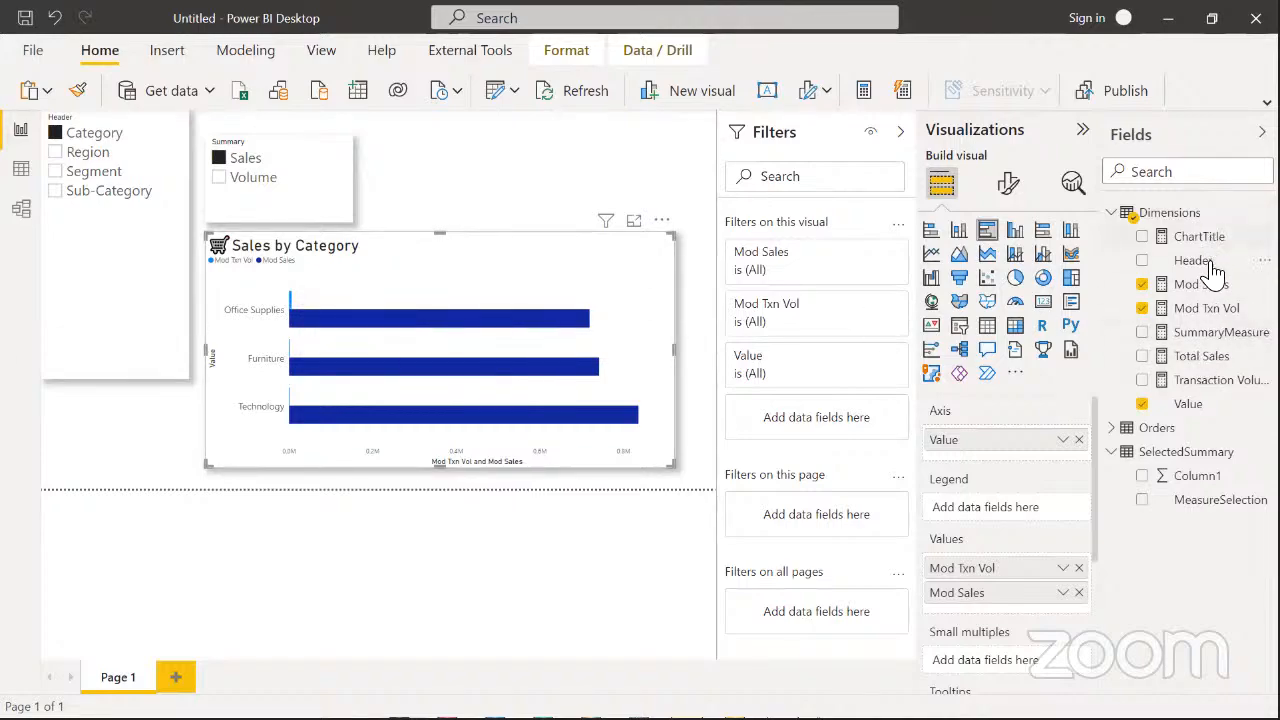
# In the Mod Txn Vol measure formula, replace the RETURN before SWITCH with a variable declaration named InOutput
pyautogui.click(1205, 310)
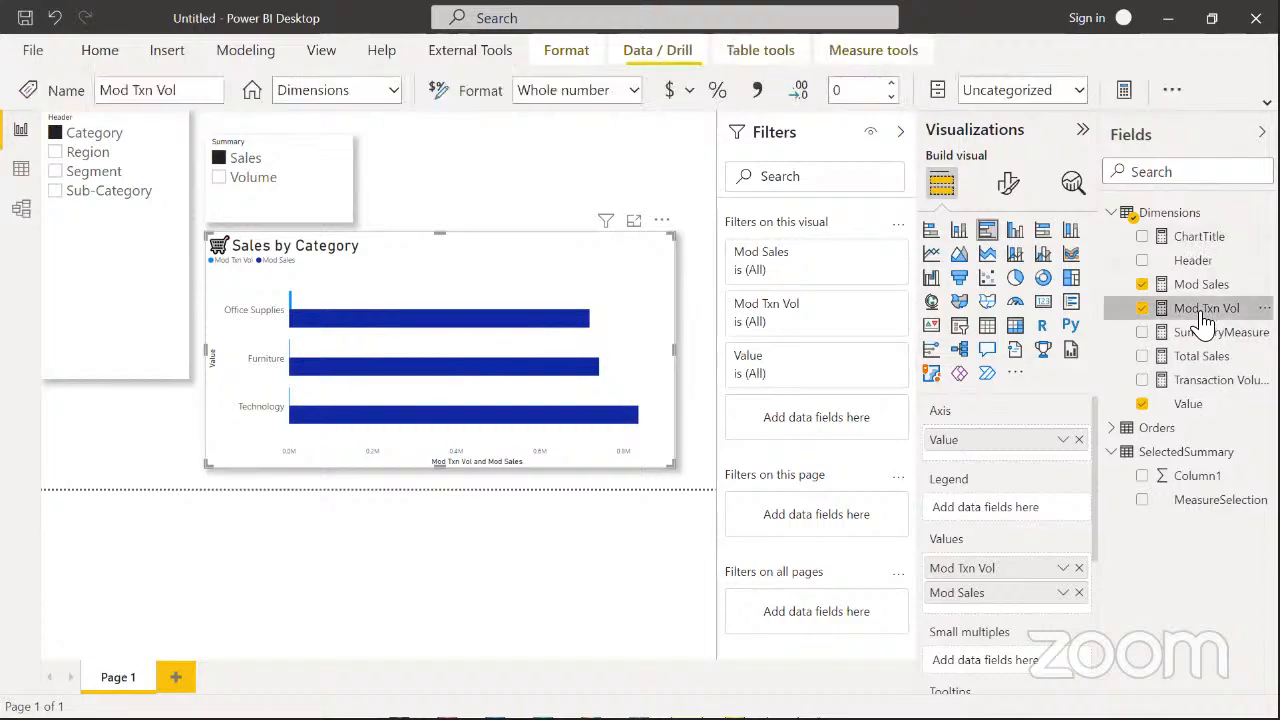
pyautogui.click(900, 133)
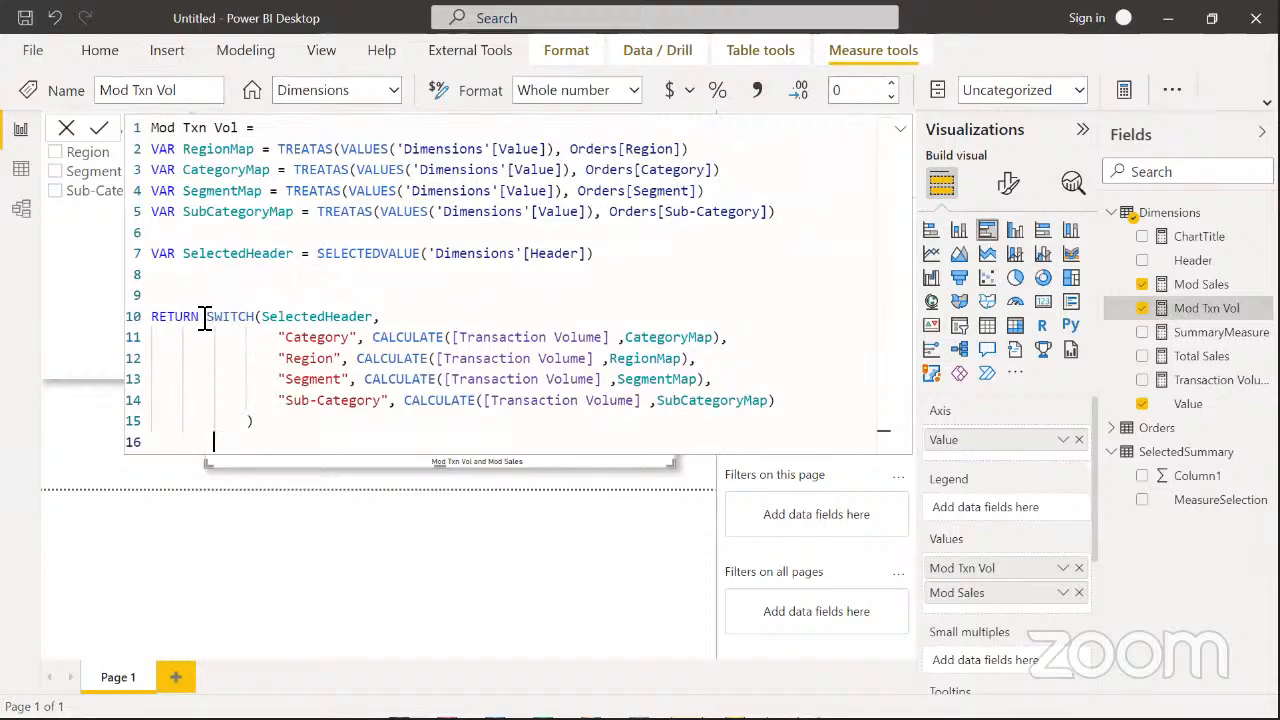
pyautogui.doubleClick(160, 322)
pyautogui.press('BackSpace')
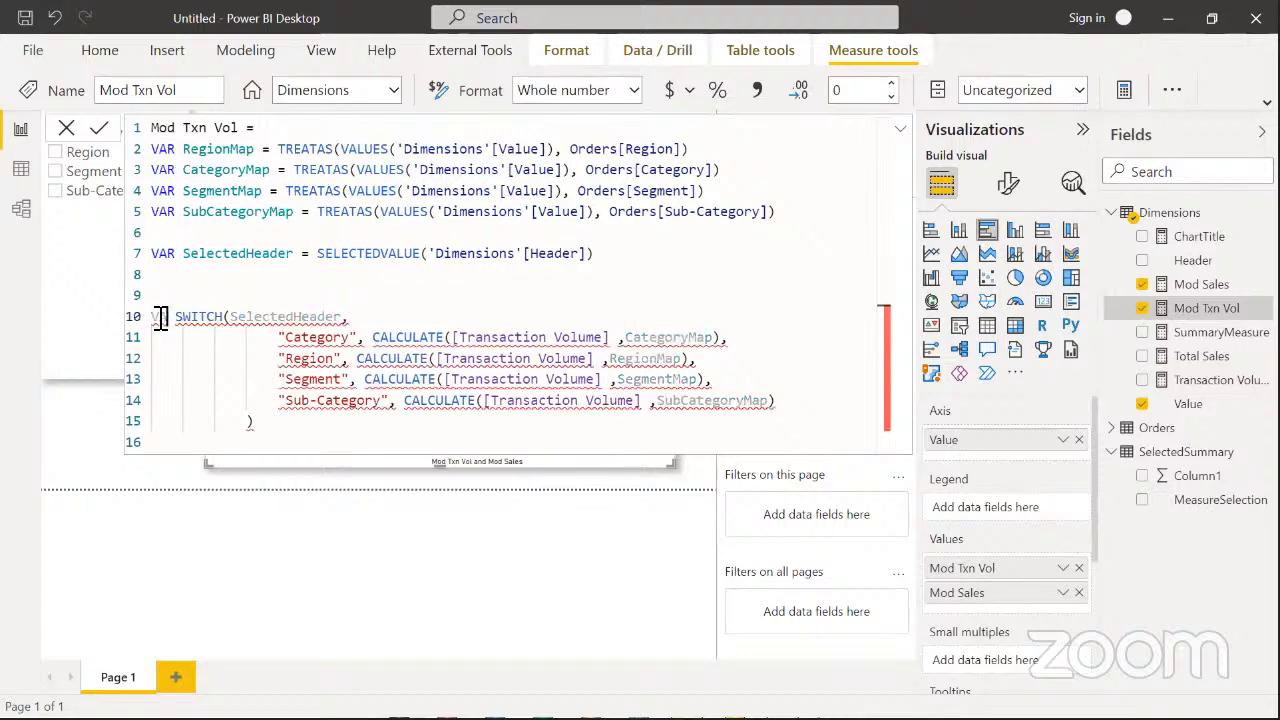
pyautogui.write('VAR ')
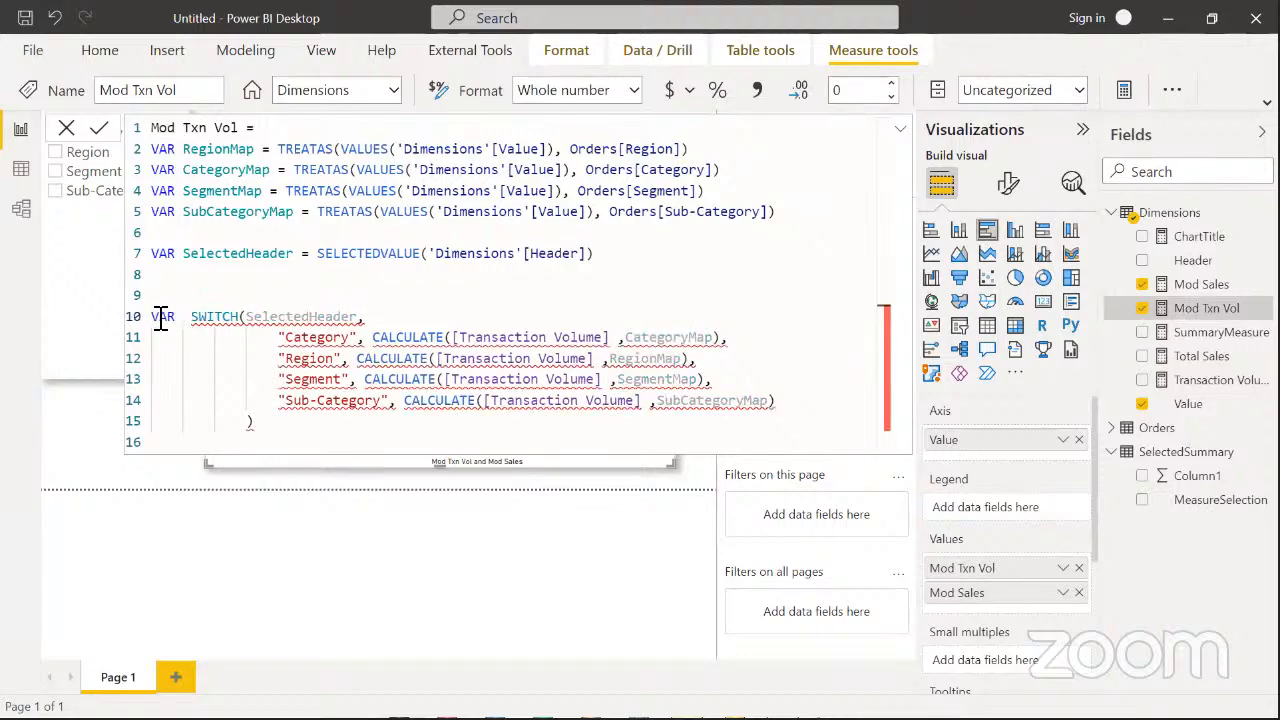
pyautogui.write('InOutput')
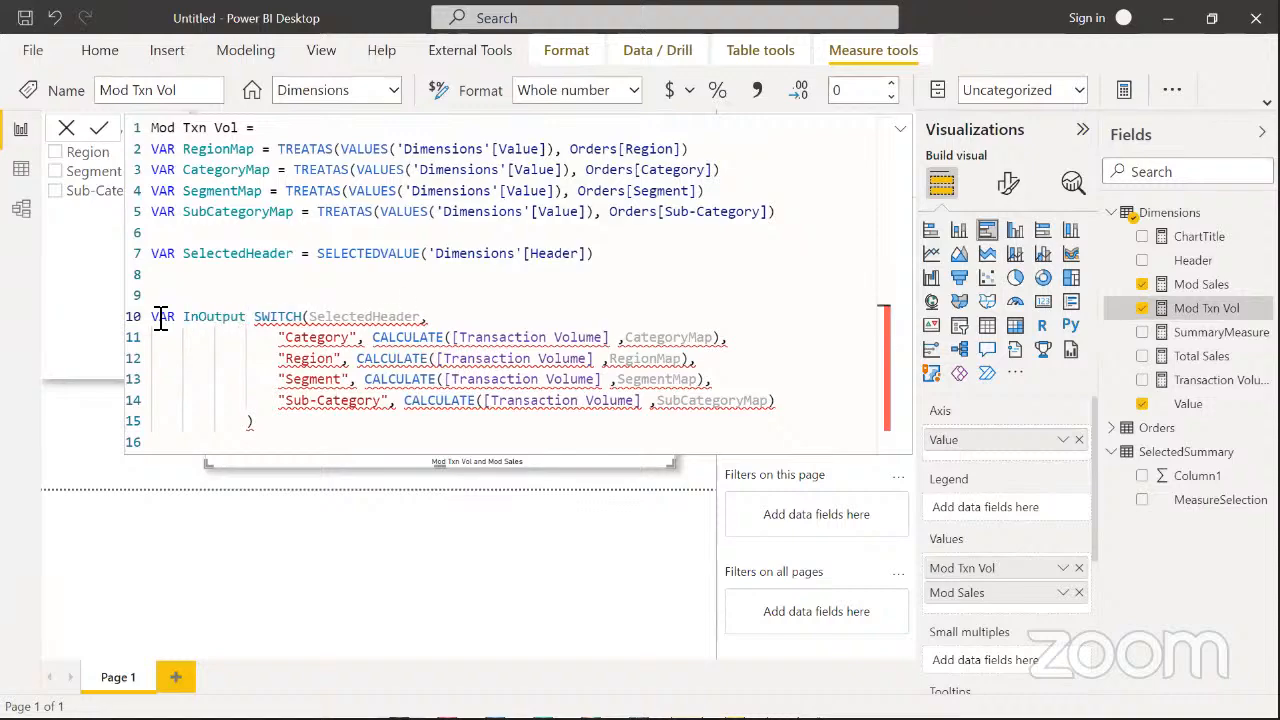
pyautogui.write('=')
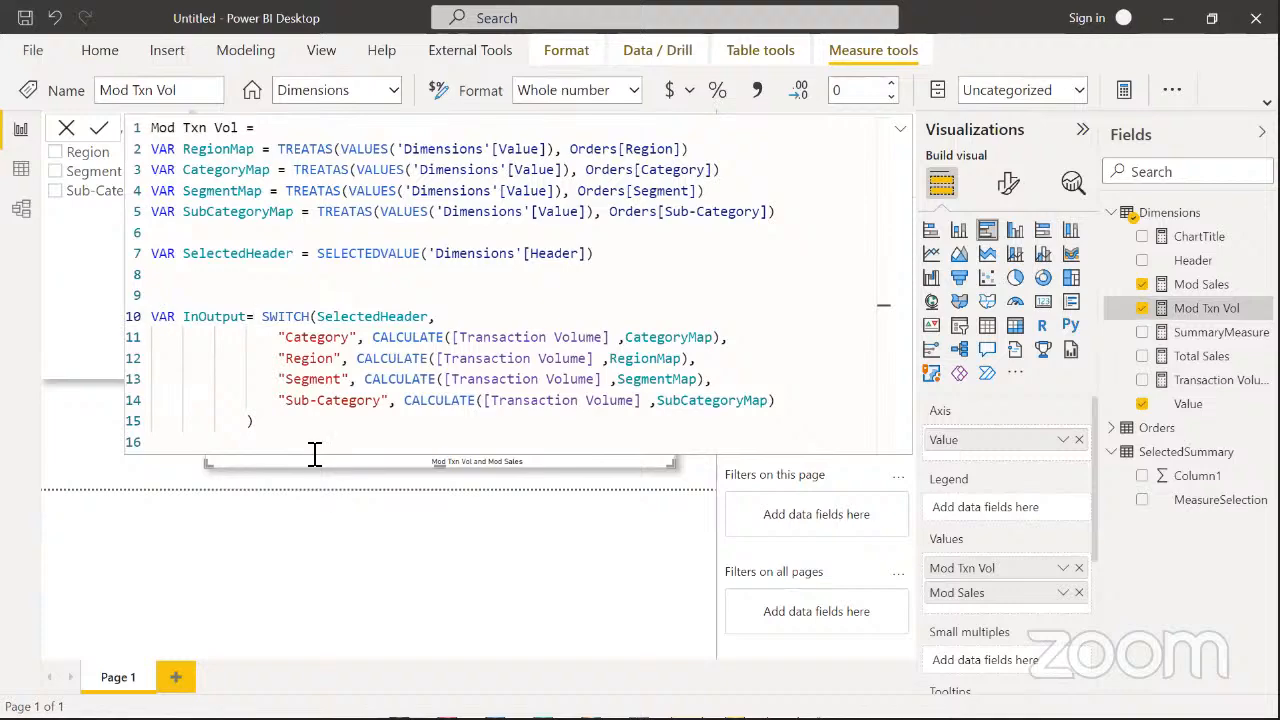
# Below the SWITCH block of the Mod Txn Vol formula, begin a RETURN statement with an IF function
pyautogui.click(295, 422)
pyautogui.press('Return')
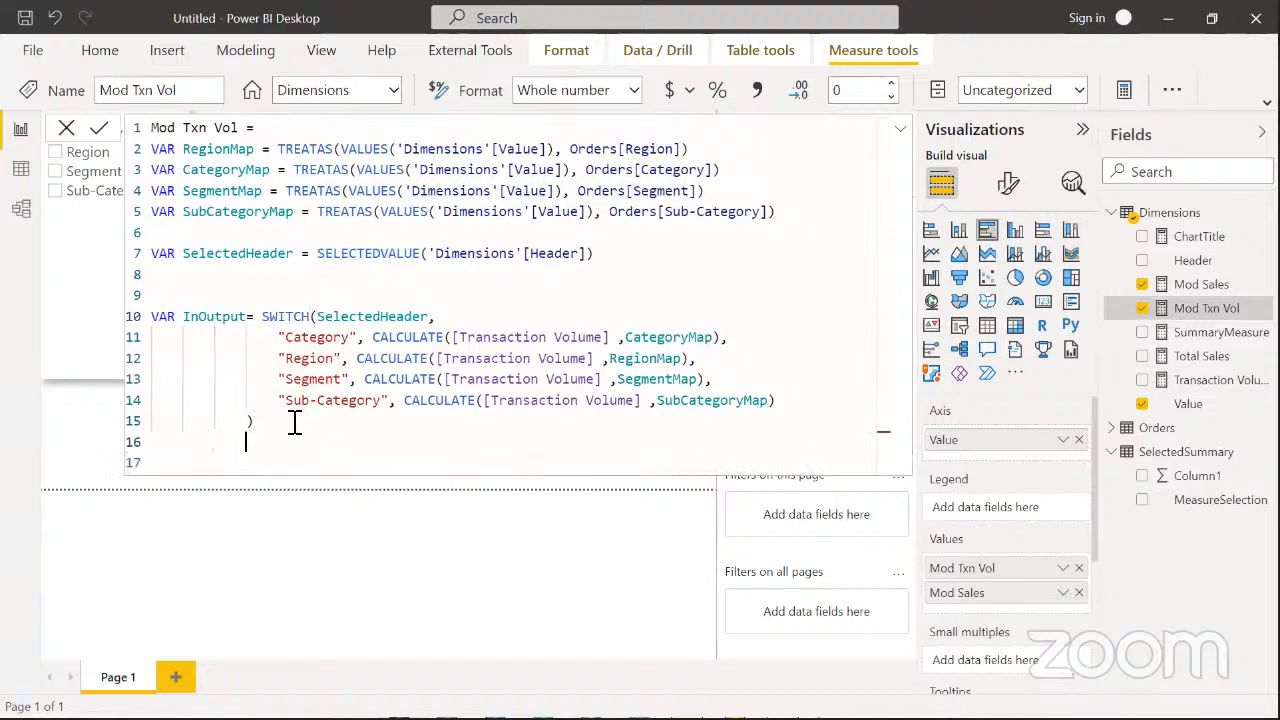
pyautogui.press('Return')
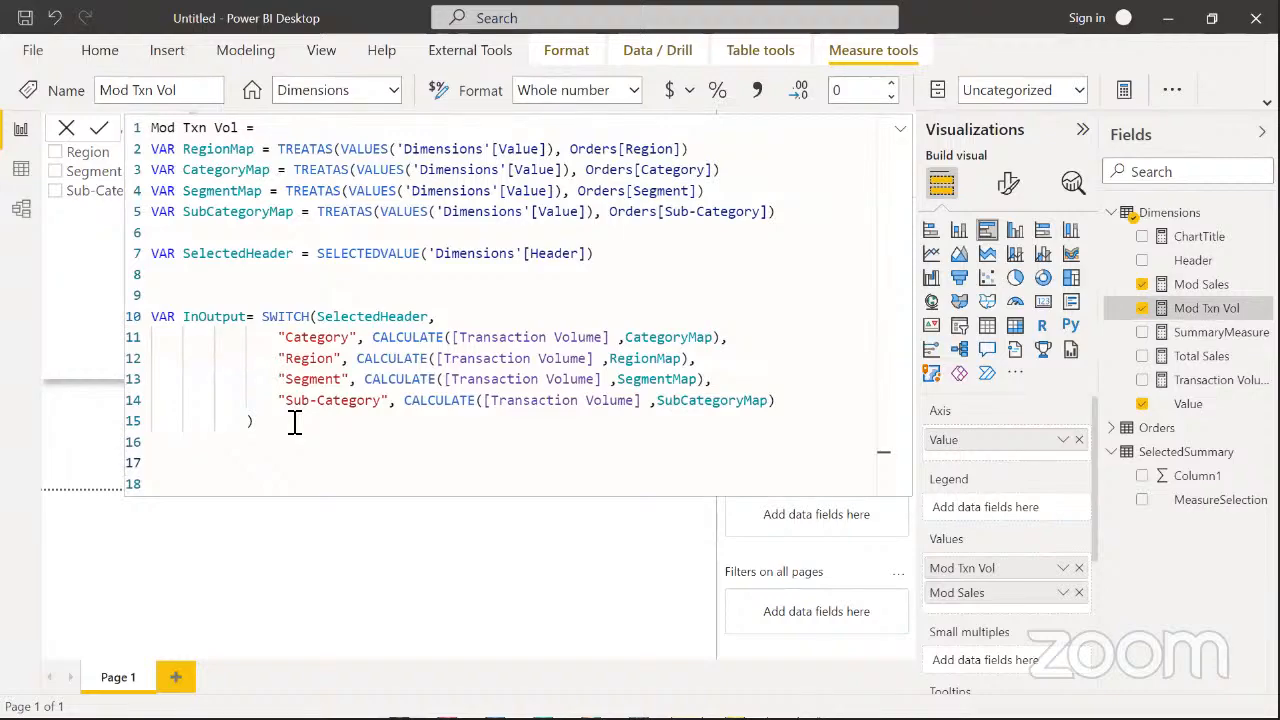
pyautogui.write('RETURN if')
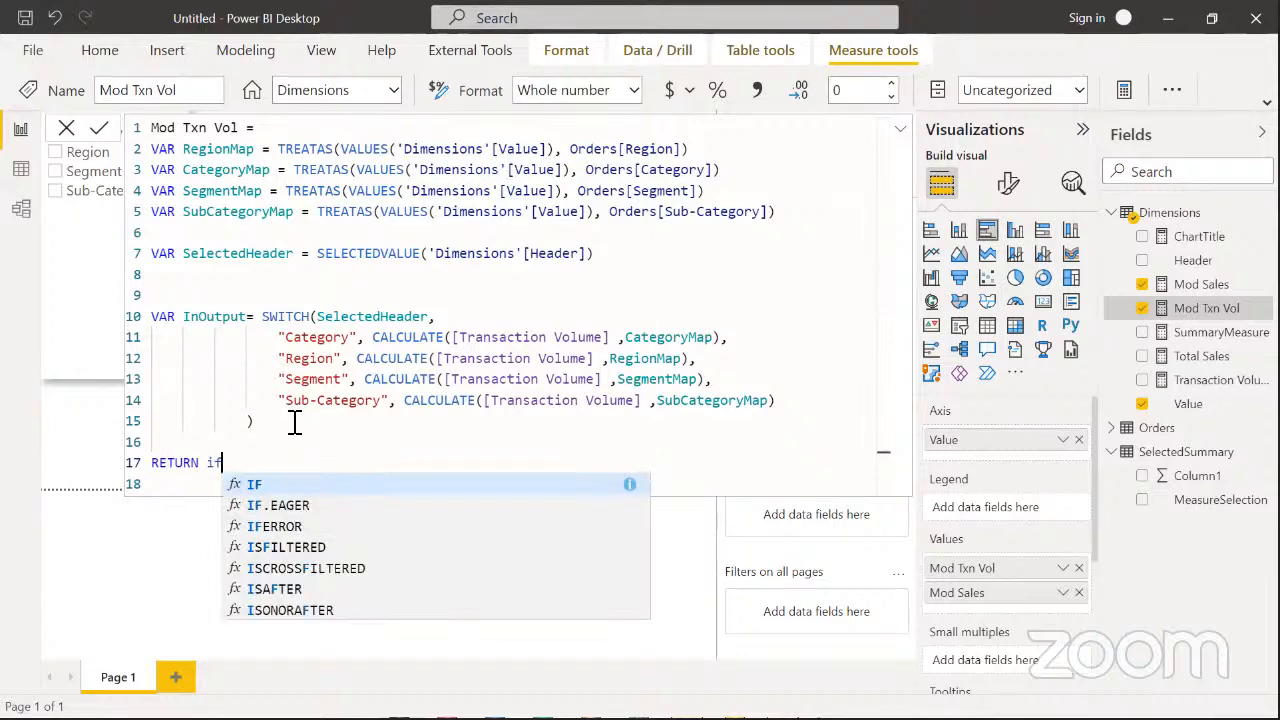
pyautogui.press('Tab')
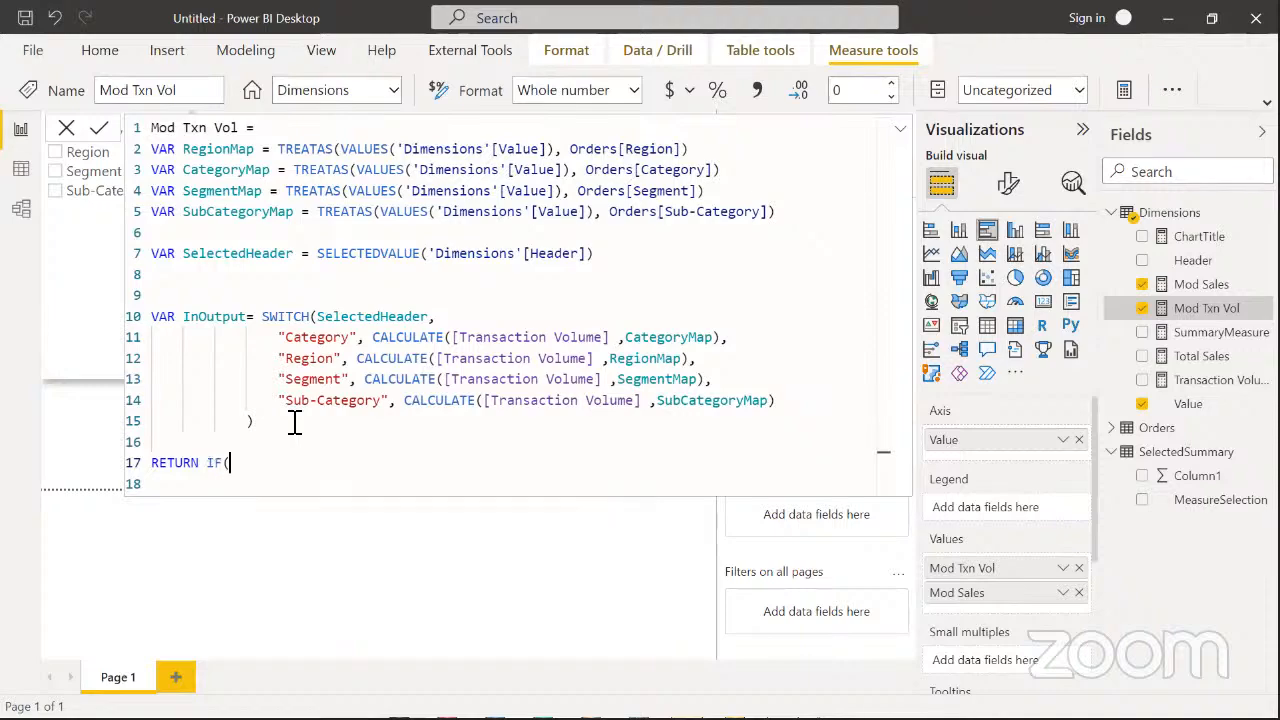
# Write the IF condition as SELECTEDVALUE(SelectedSummary[MeasureSelection]) equal to "Sales"
pyautogui.write('sele')
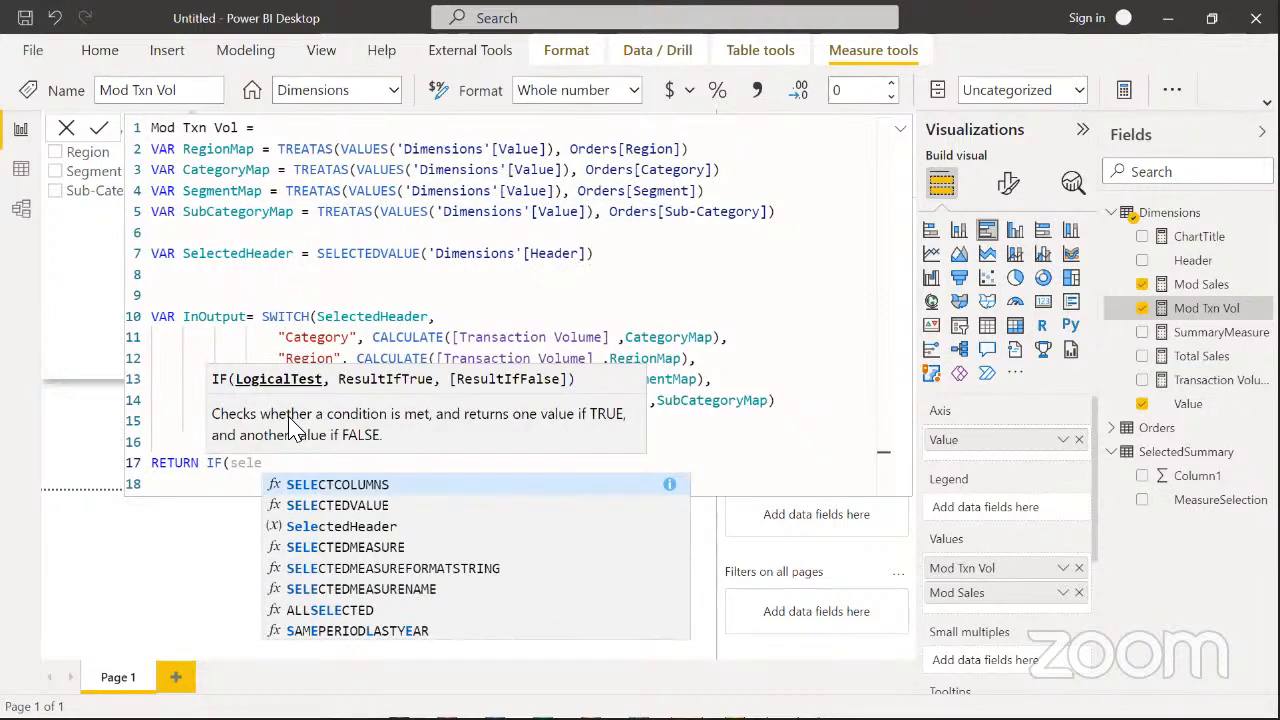
pyautogui.press('Down')
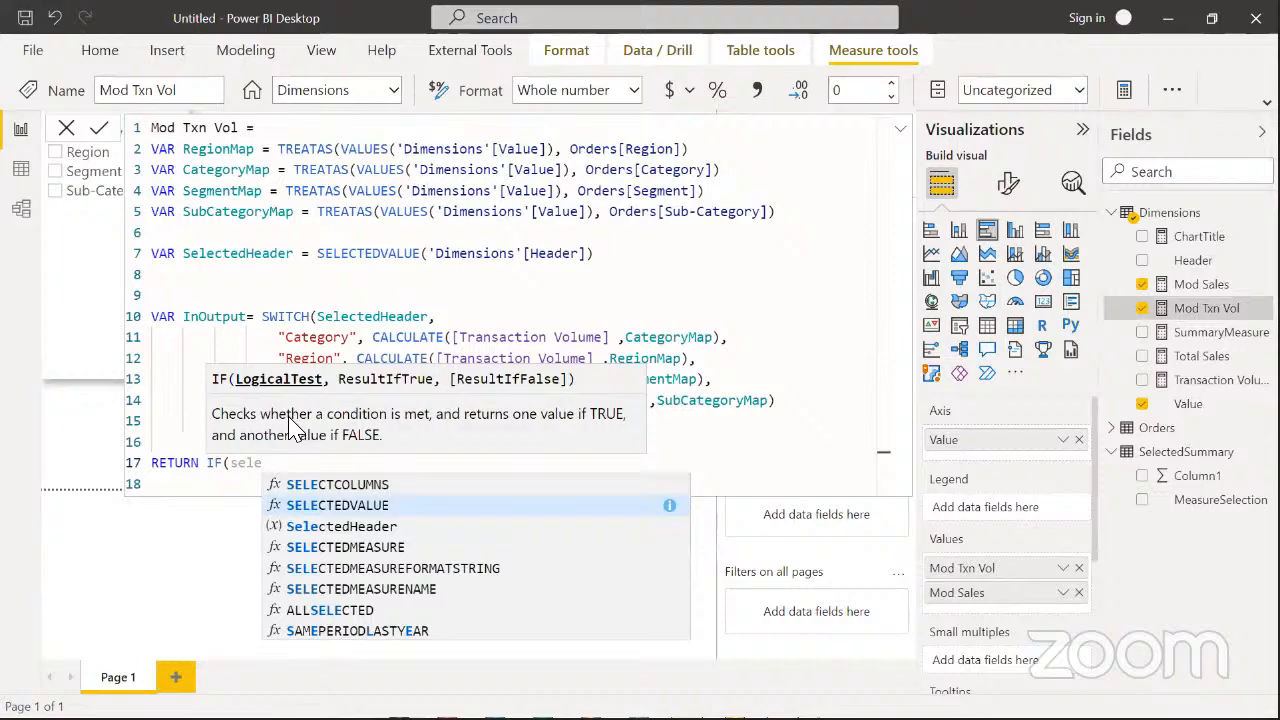
pyautogui.press('Tab')
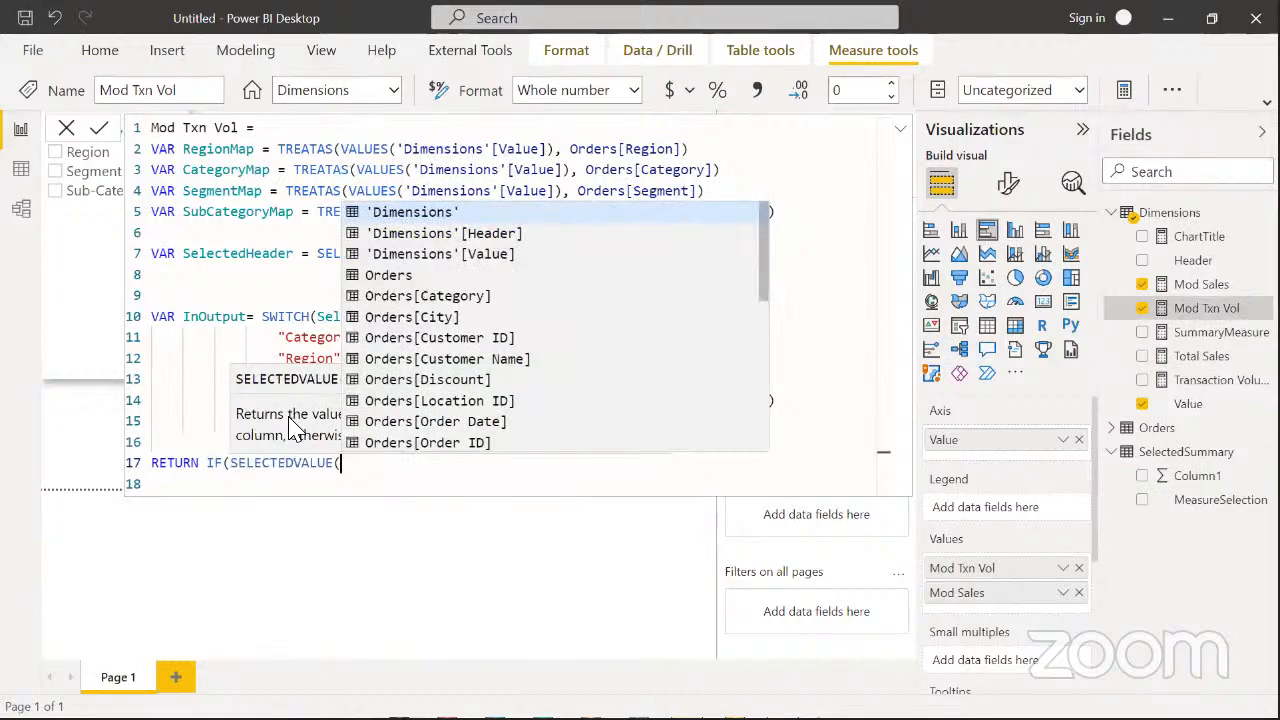
pyautogui.write('sele')
pyautogui.press('Down')
pyautogui.press('Down')
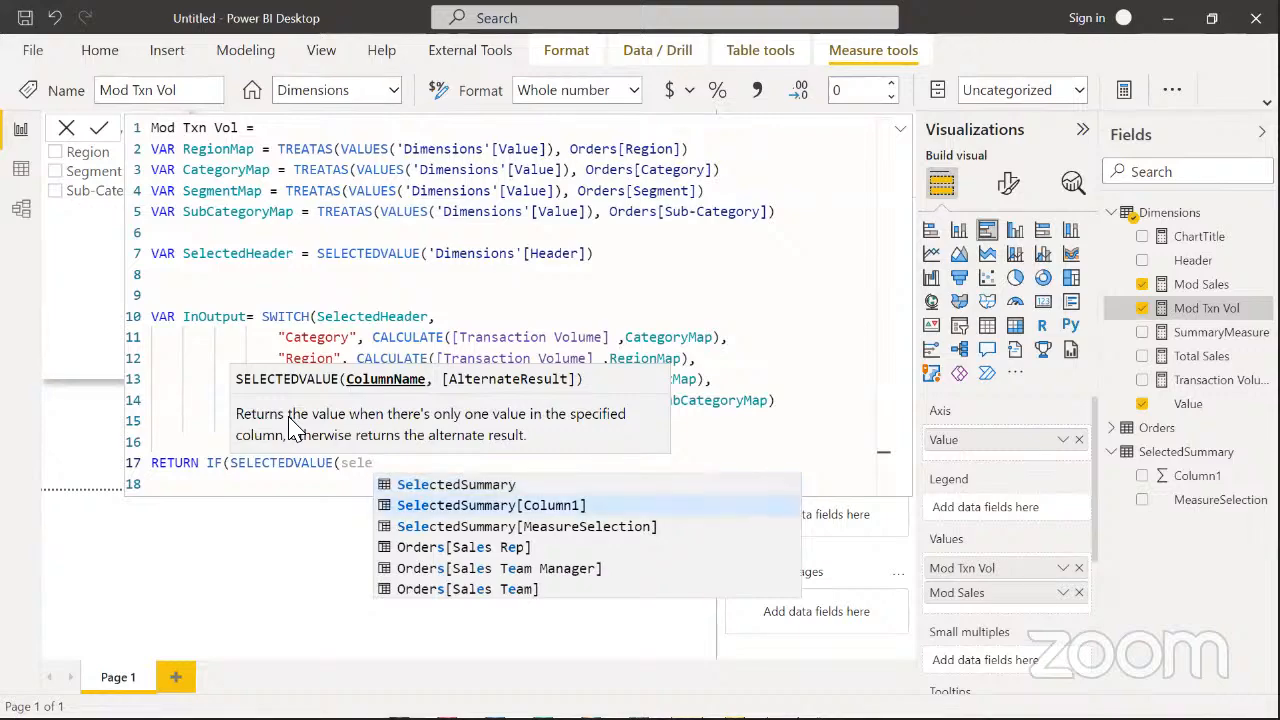
pyautogui.press('Tab')
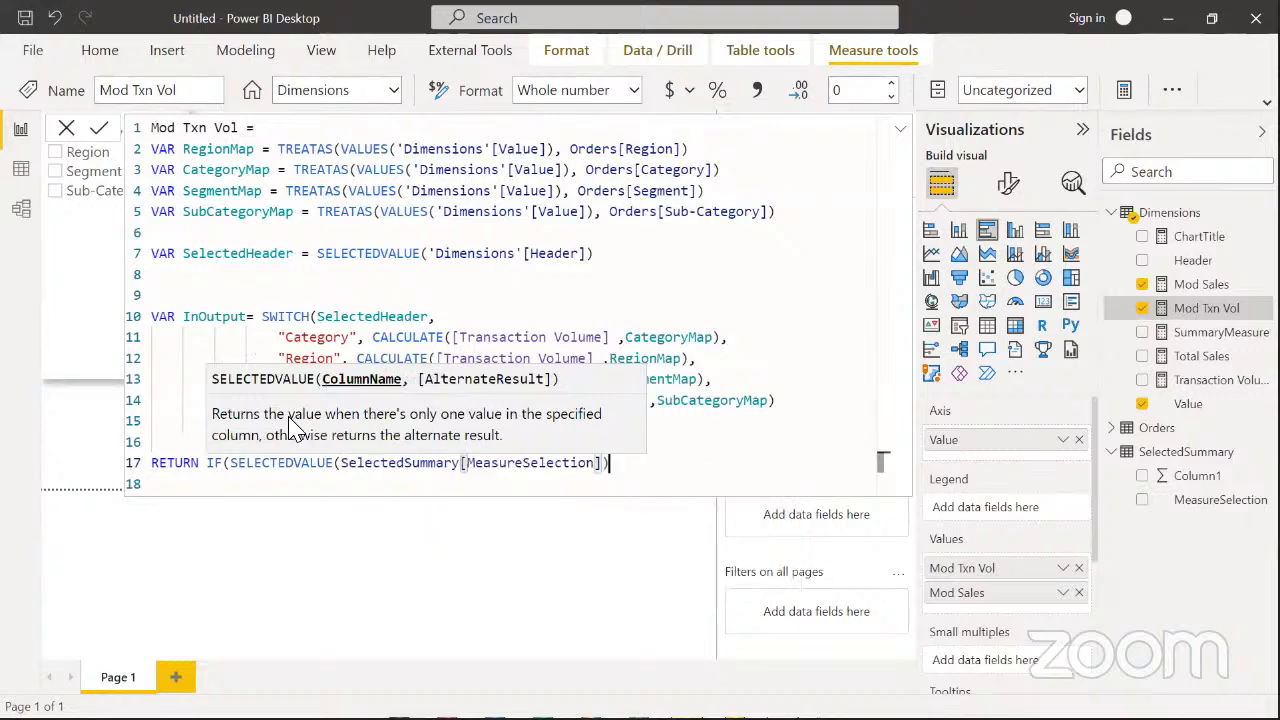
pyautogui.write(') = "Sales')
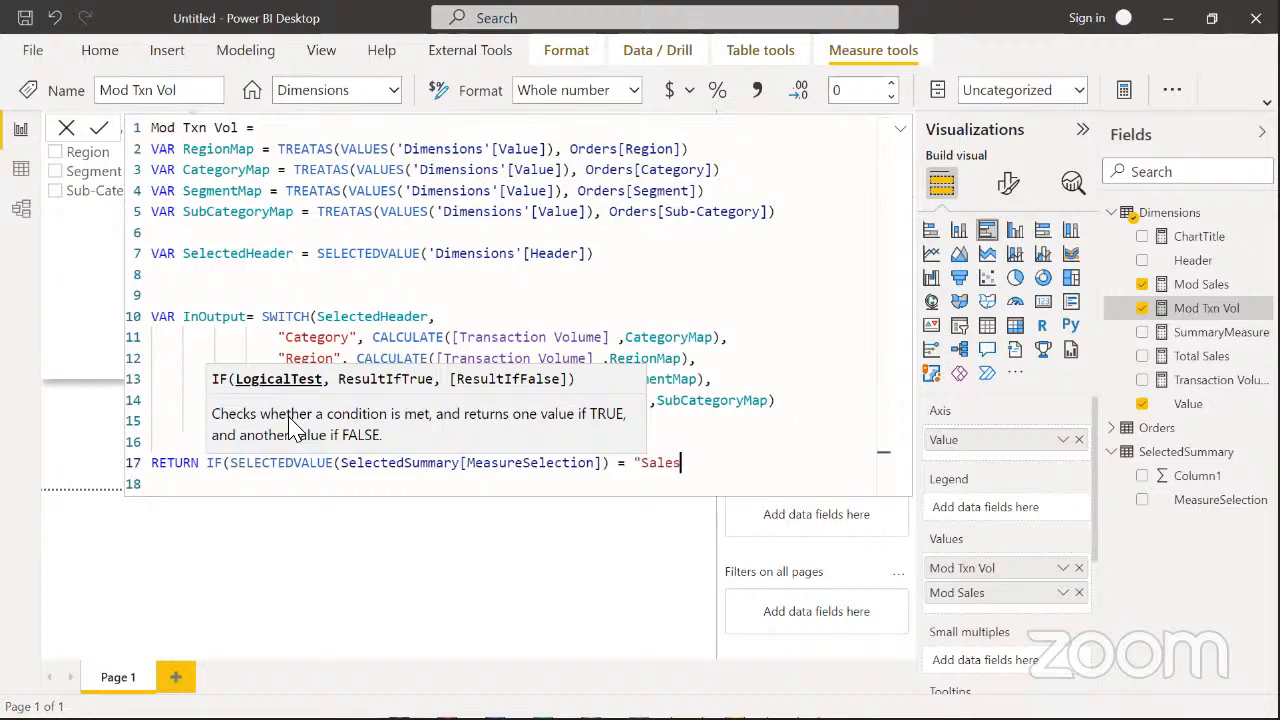
# Finish the IF with BLANK() for true and InOutput for false, and collapse the formula editor
pyautogui.write('", ')
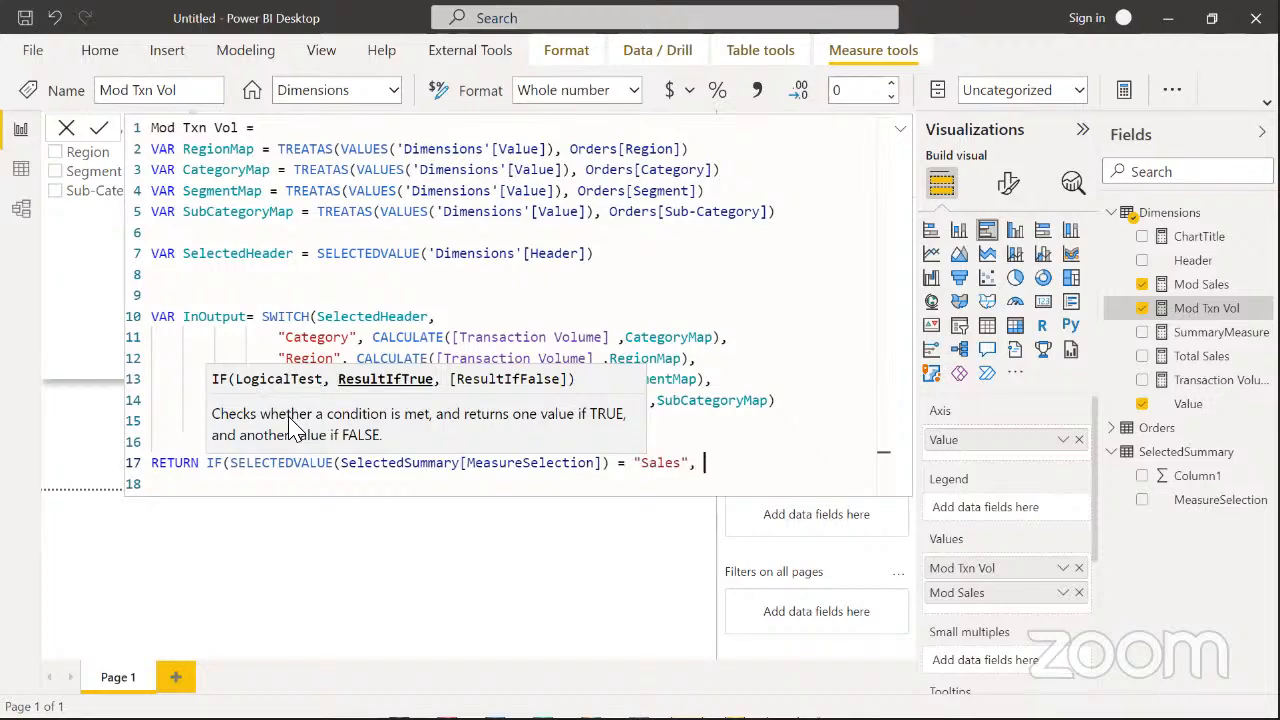
pyautogui.write('bal')
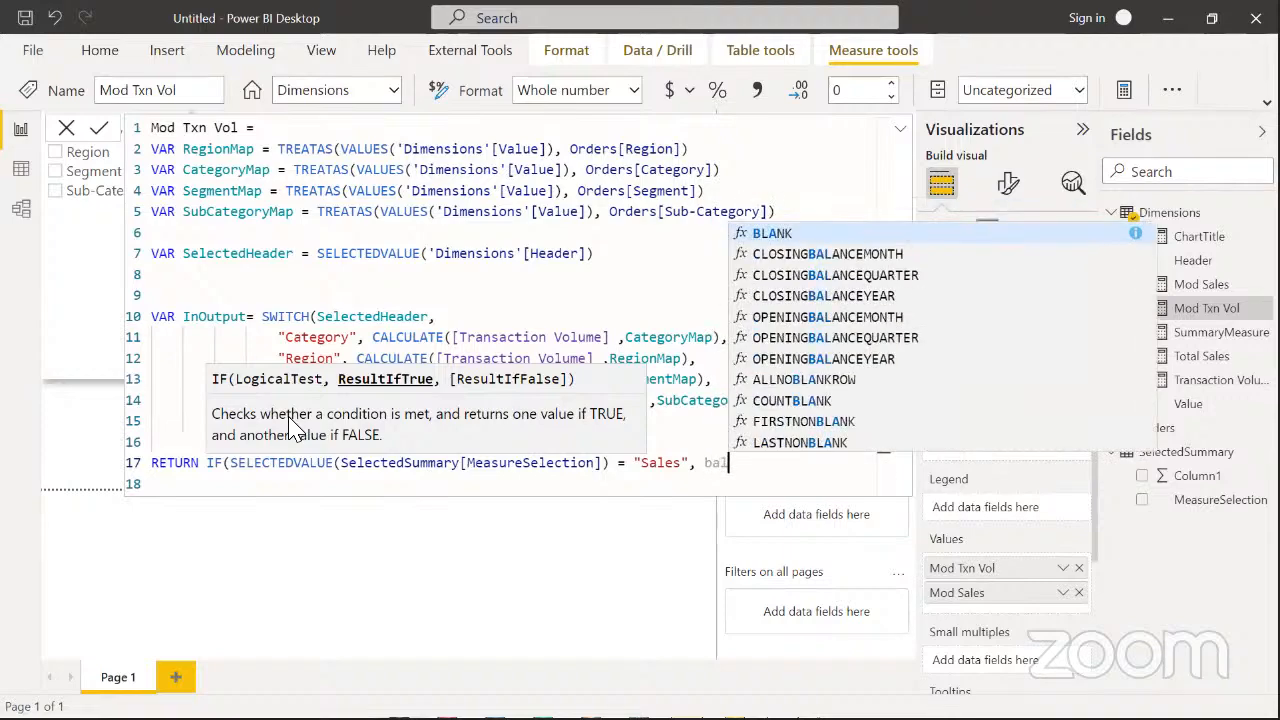
pyautogui.press('Tab')
pyautogui.write('()')
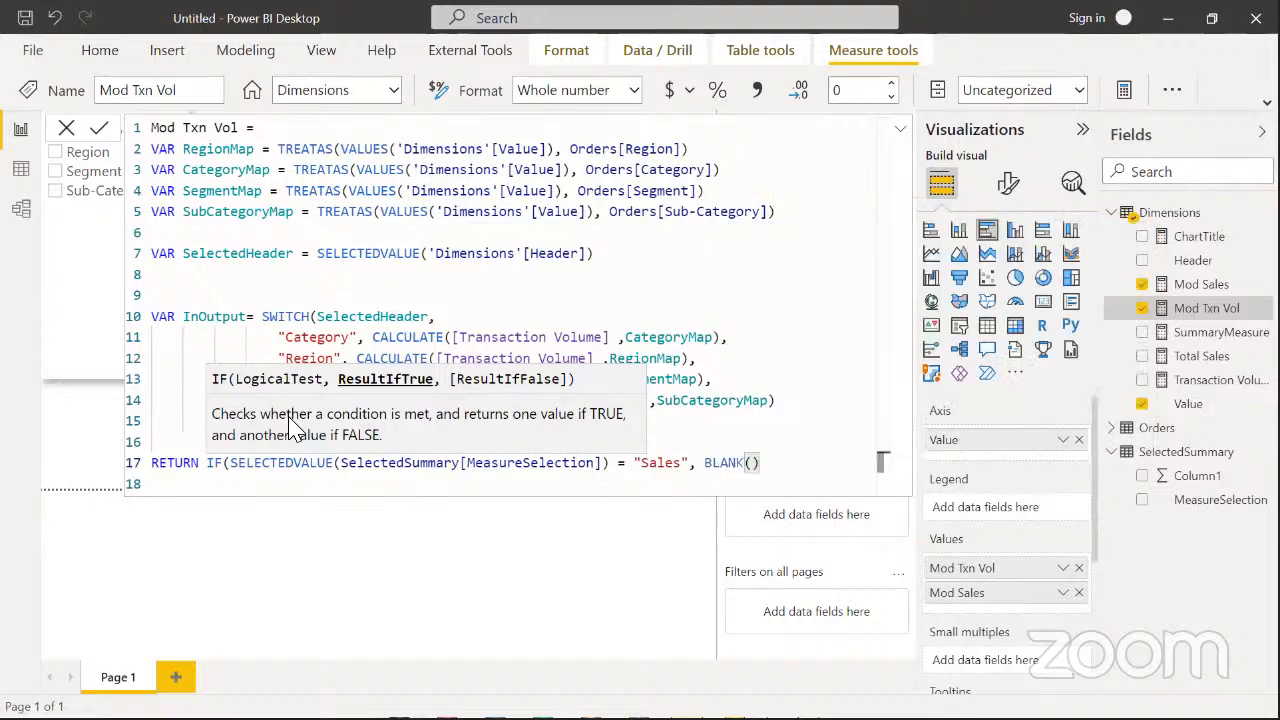
pyautogui.write(', ')
pyautogui.write('ino')
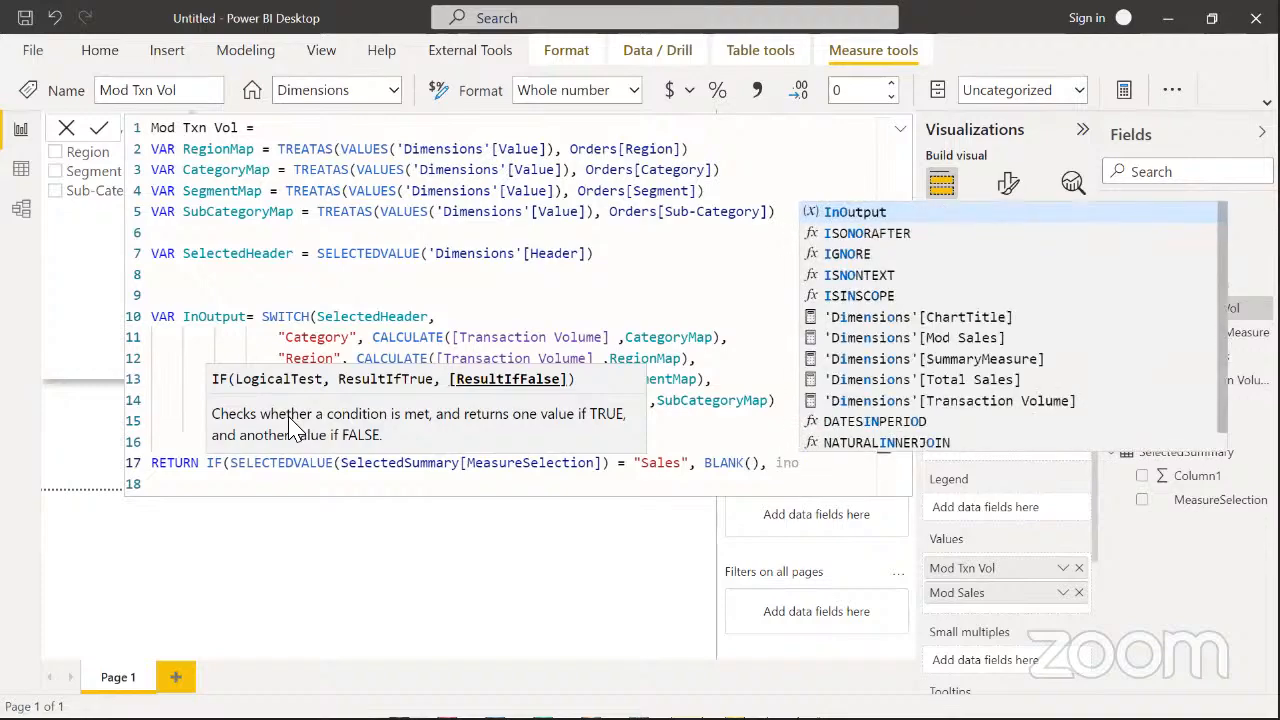
pyautogui.press('Tab')
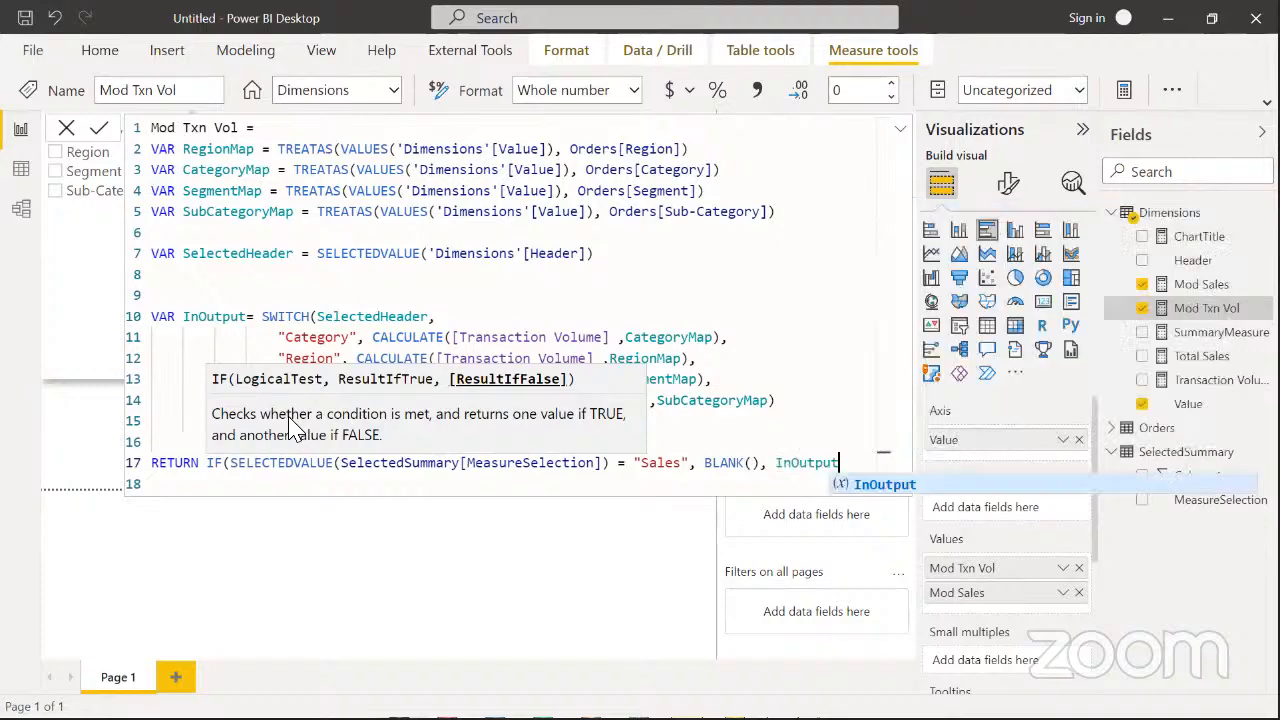
pyautogui.write(')')
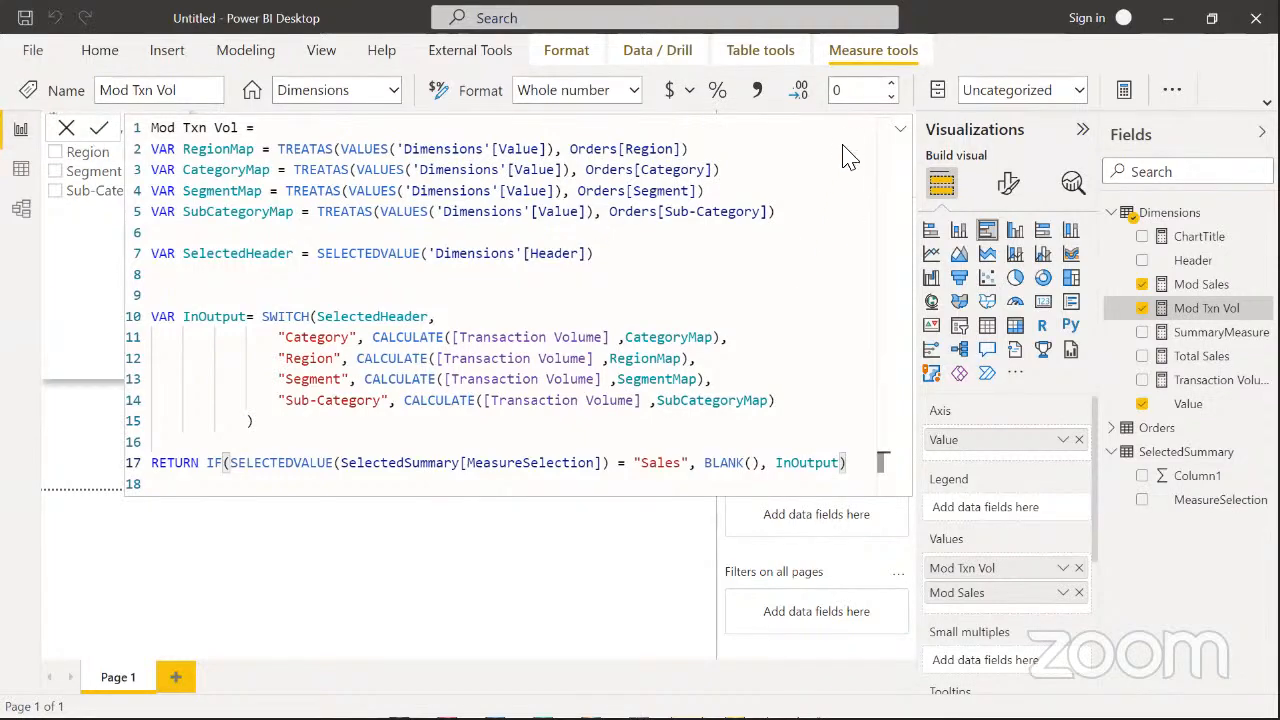
pyautogui.click(901, 136)
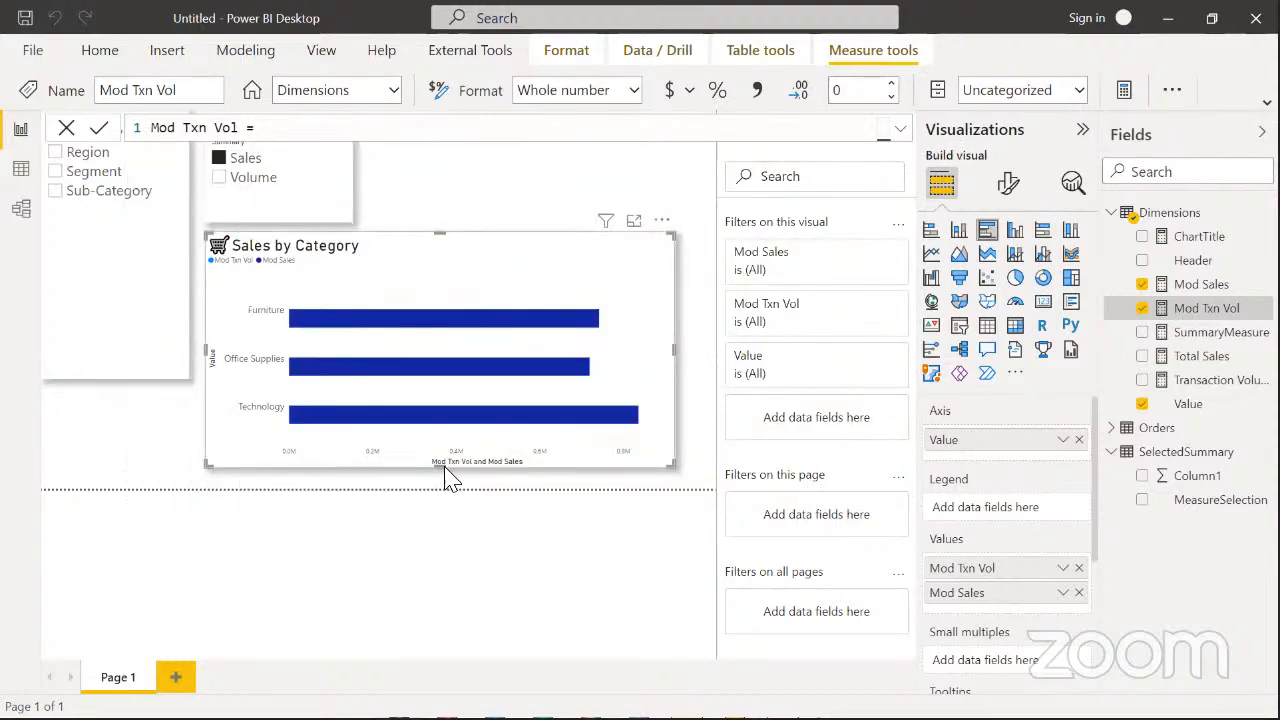
# Select both Sales and Volume in the Summary slicer to check the bar chart's response, and select the chart
pyautogui.click(236, 163)
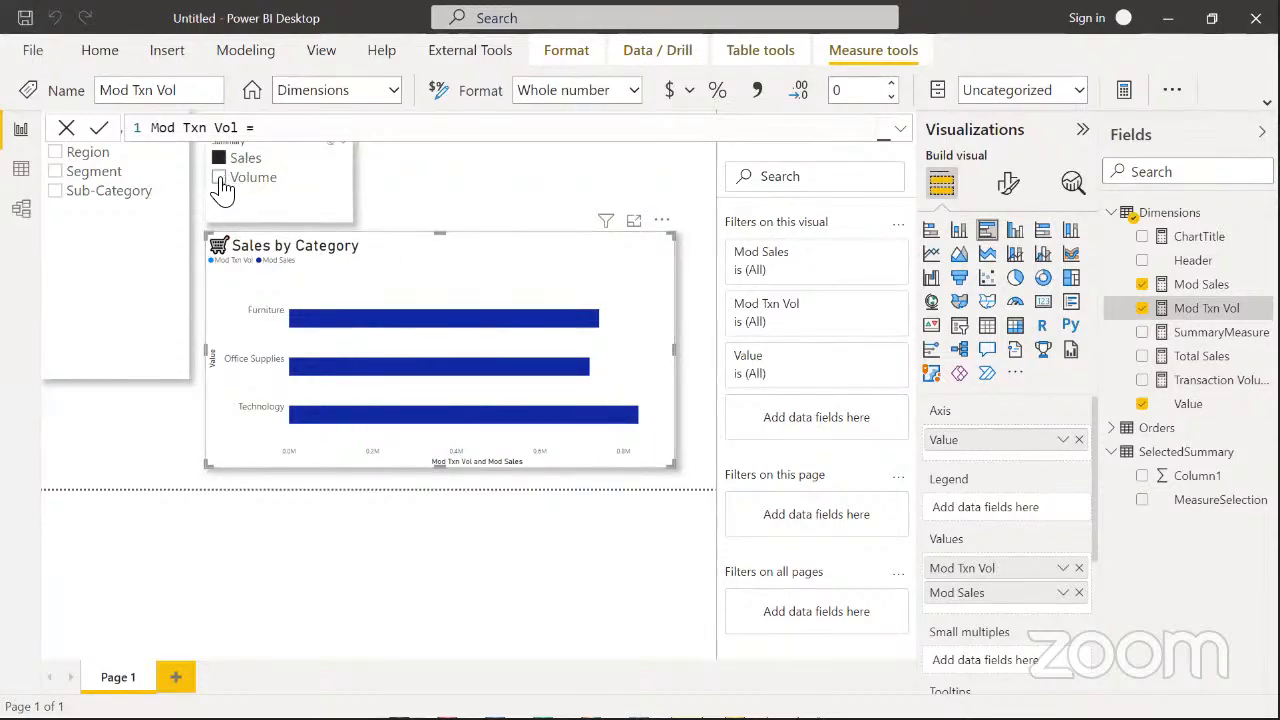
pyautogui.click(222, 190)
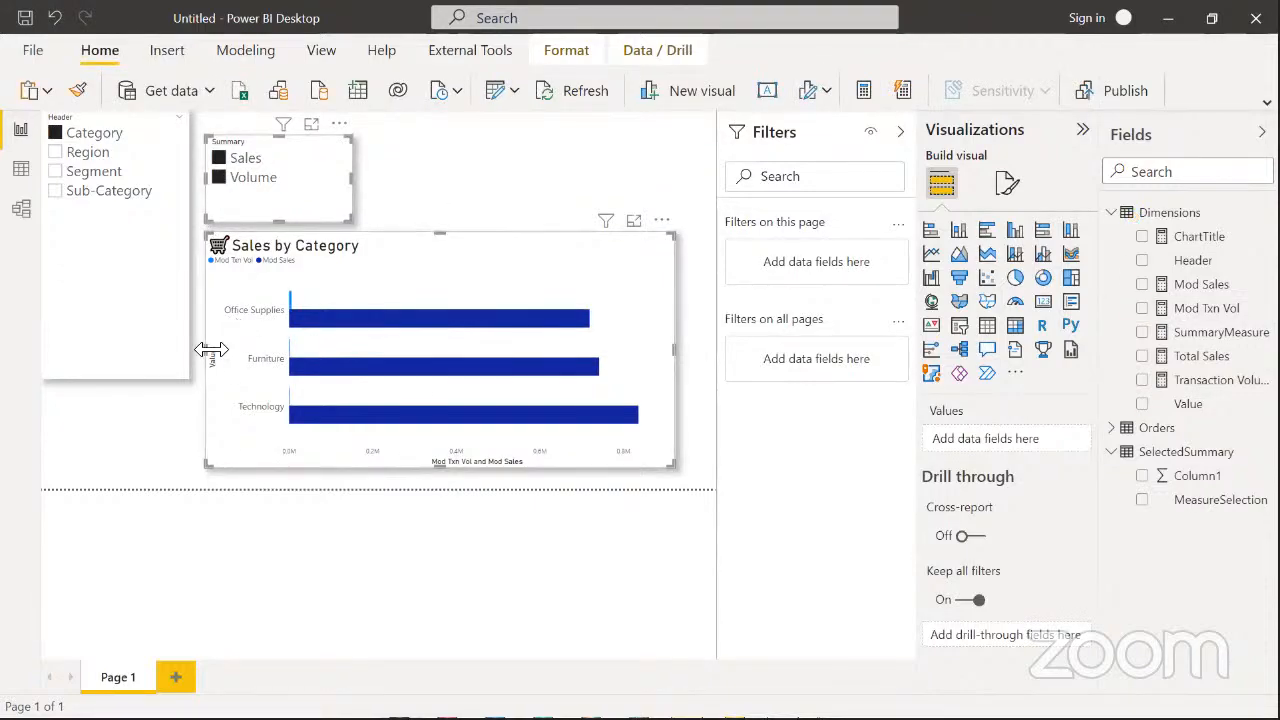
pyautogui.moveTo(206, 350)
pyautogui.mouseDown()
pyautogui.moveTo(314, 326)
pyautogui.moveTo(207, 343)
pyautogui.mouseUp()
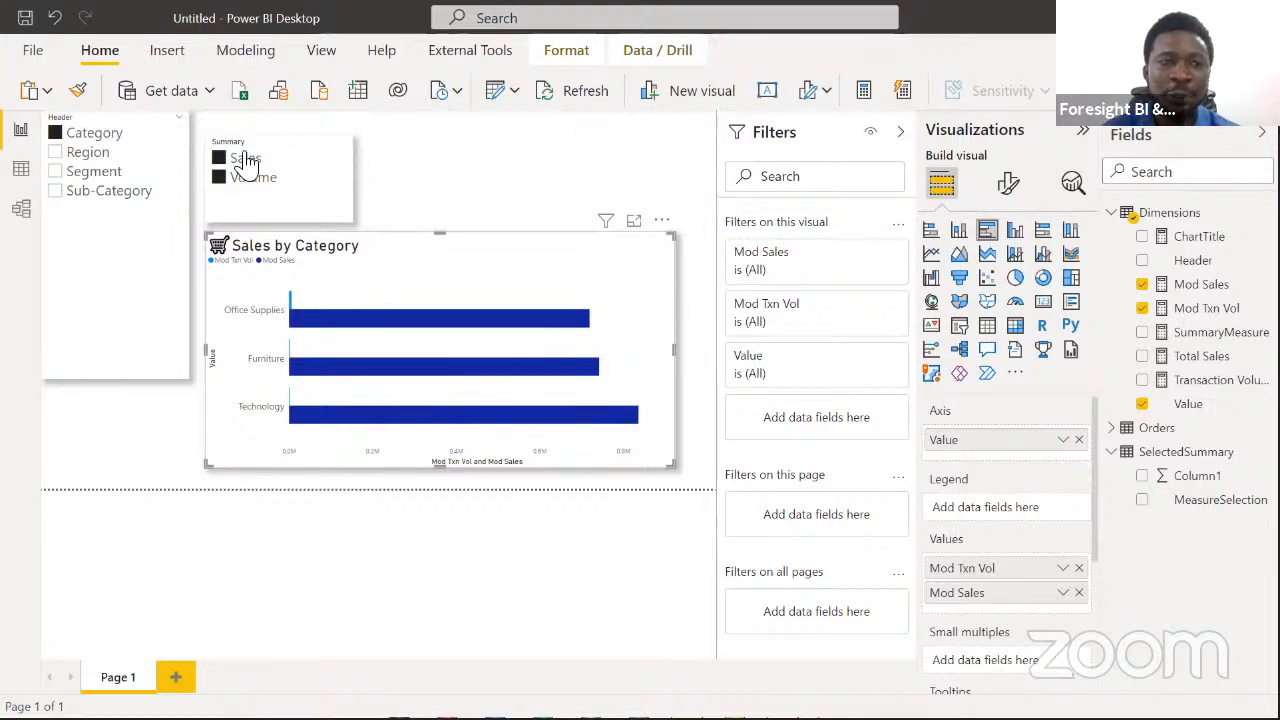
# Show the Dimensions table in the data view and clear the filter on its Header column
pyautogui.click(22, 169)
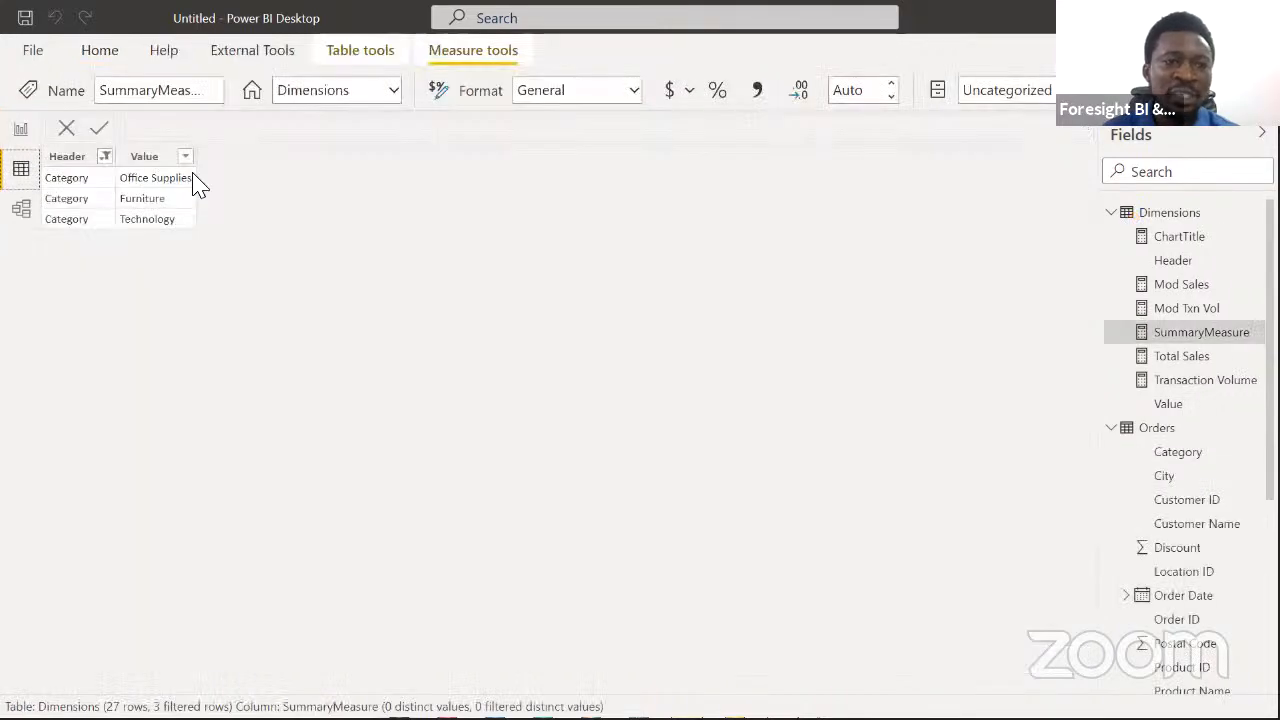
pyautogui.click(105, 157)
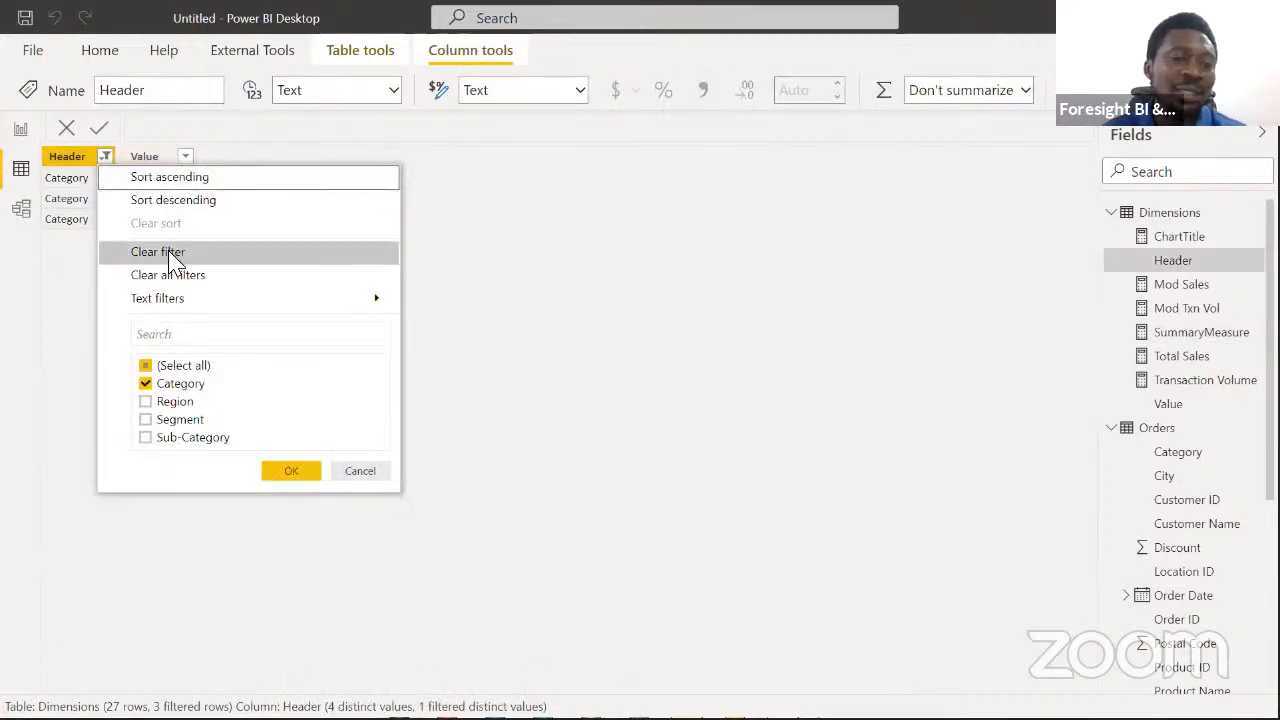
pyautogui.click(170, 258)
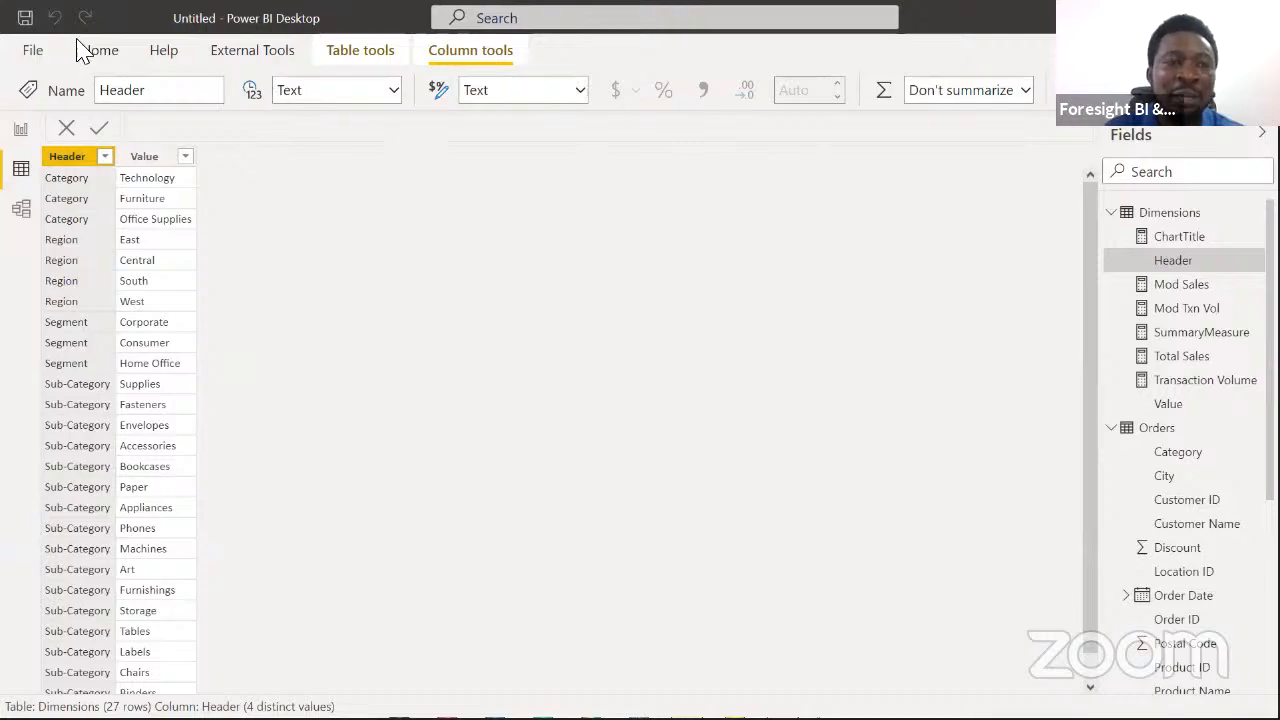
pyautogui.click(102, 52)
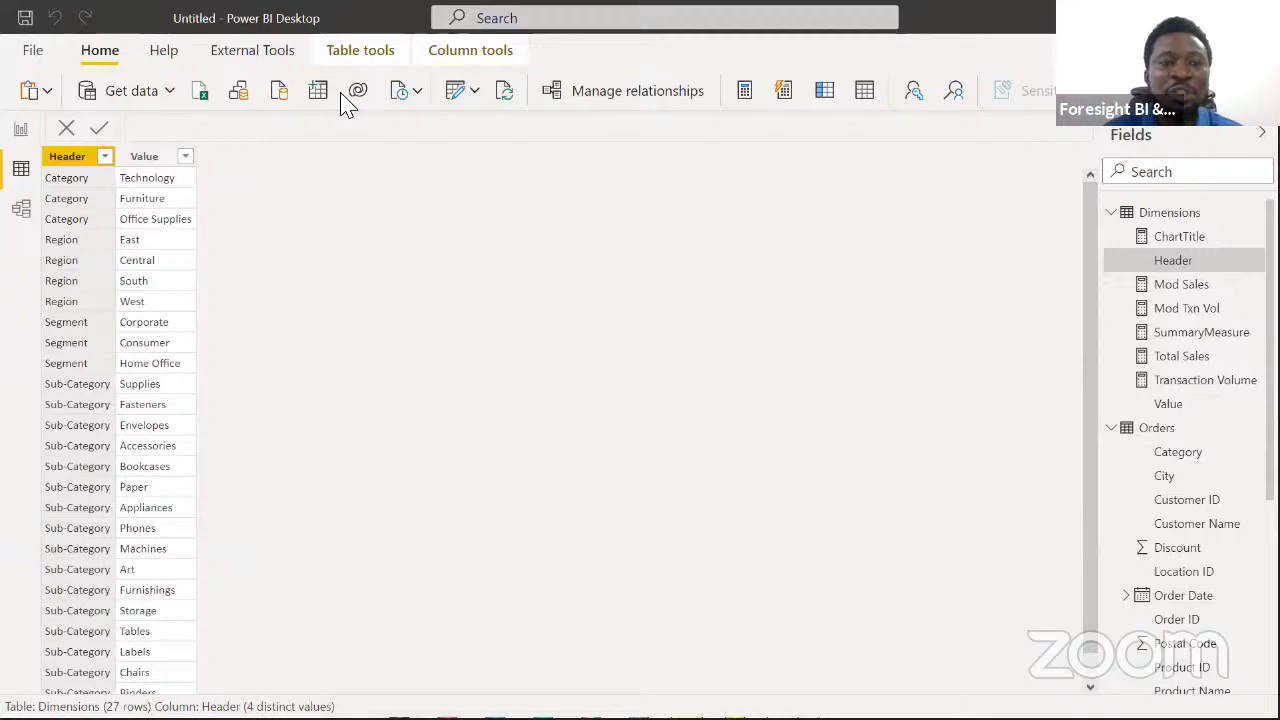
pyautogui.click(341, 100)
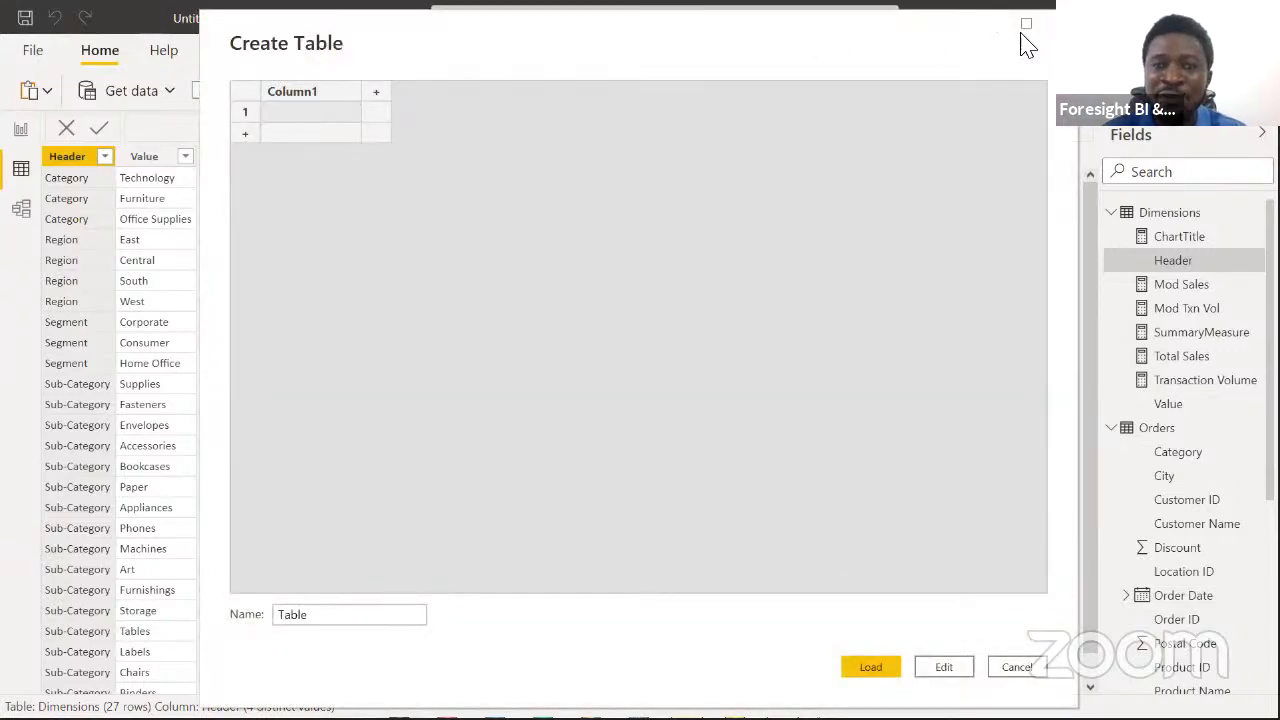
pyautogui.click(1023, 36)
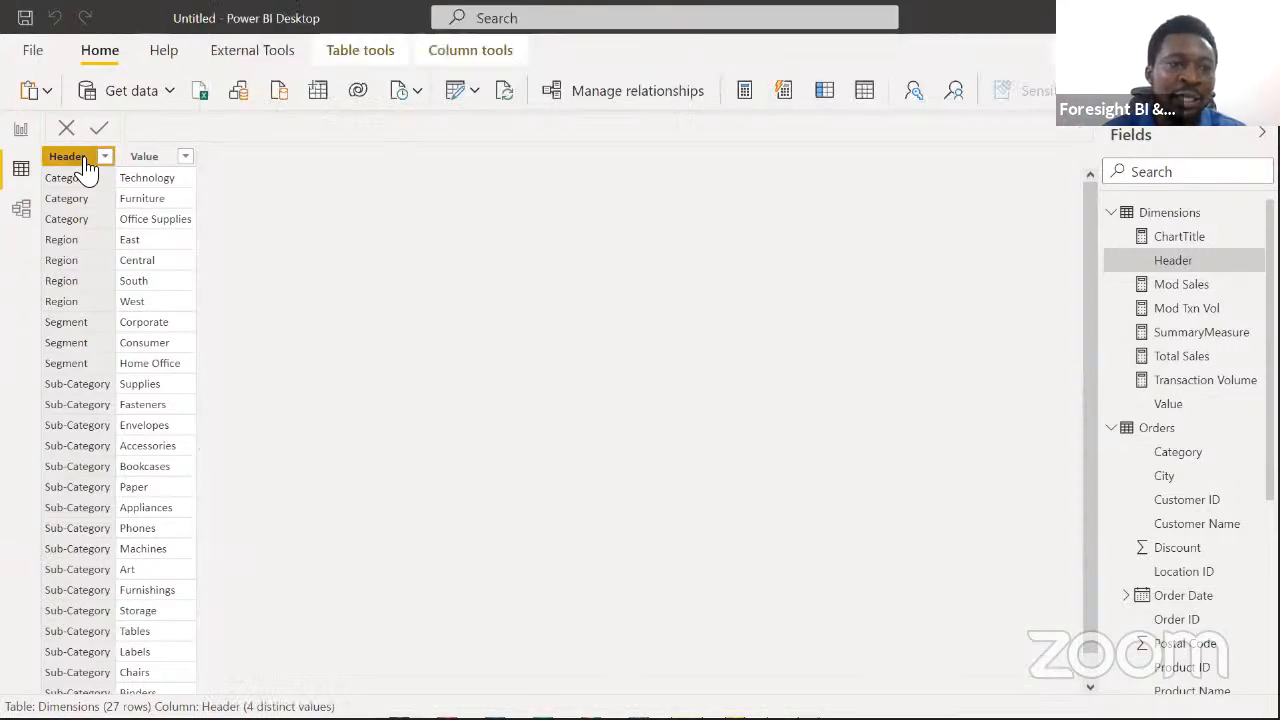
# Copy the whole Dimensions table and paste its Header and Value columns into a new manually entered table
pyautogui.rightClick(86, 162)
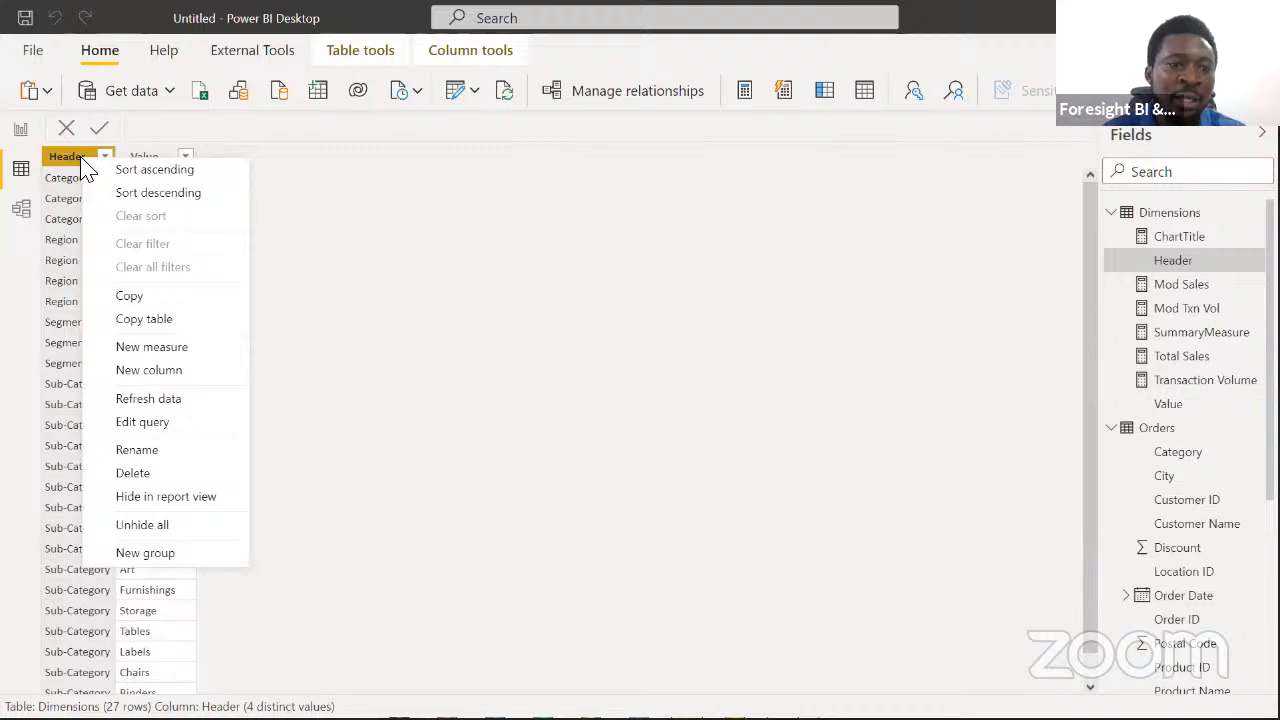
pyautogui.click(157, 321)
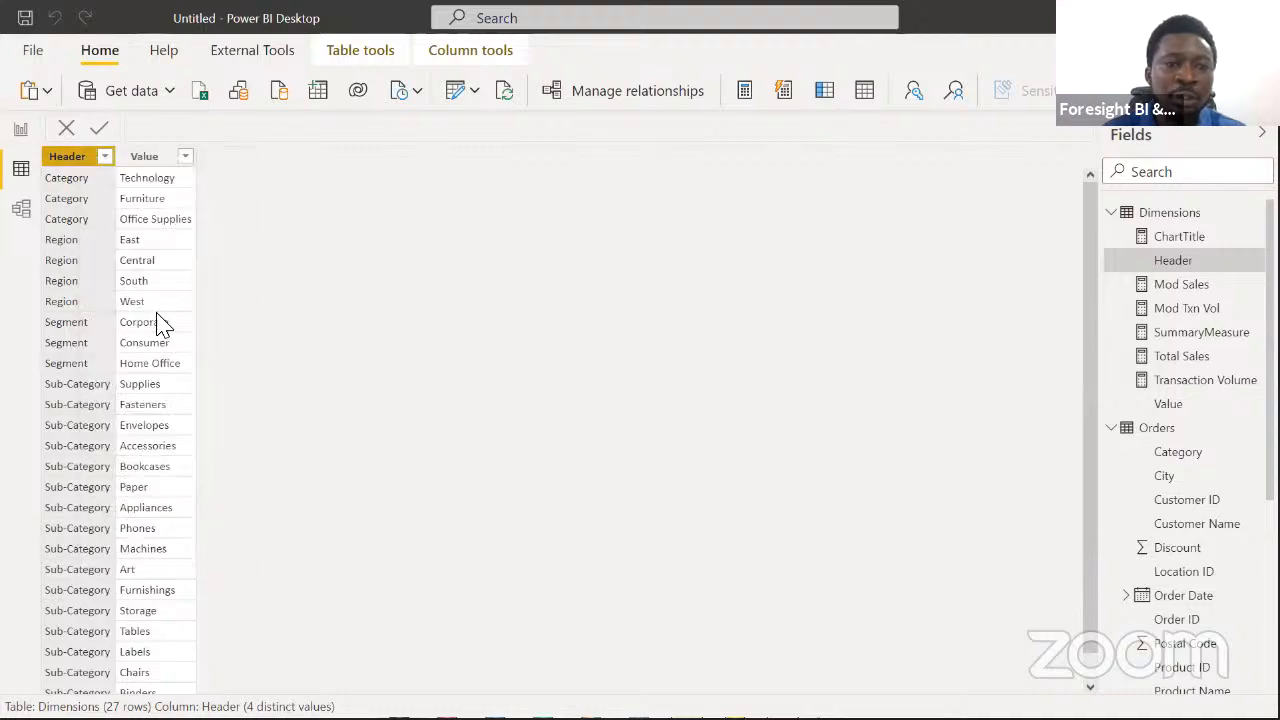
pyautogui.click(321, 84)
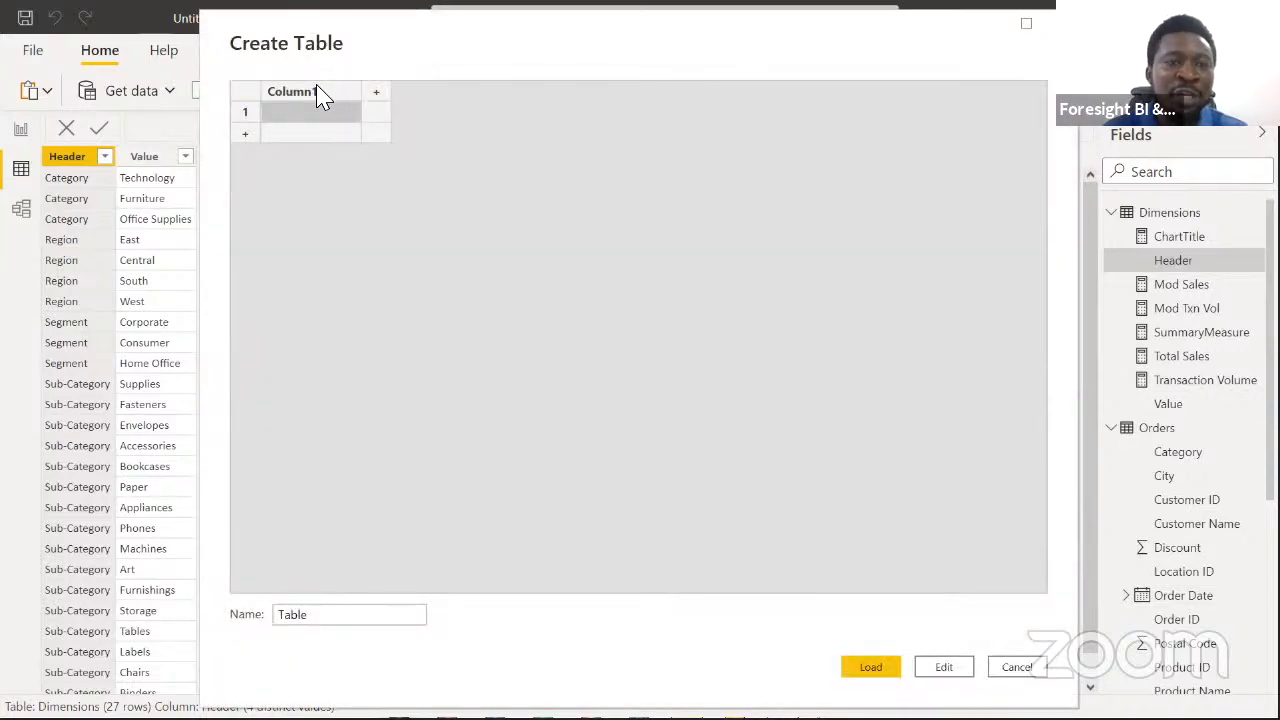
pyautogui.click(318, 93)
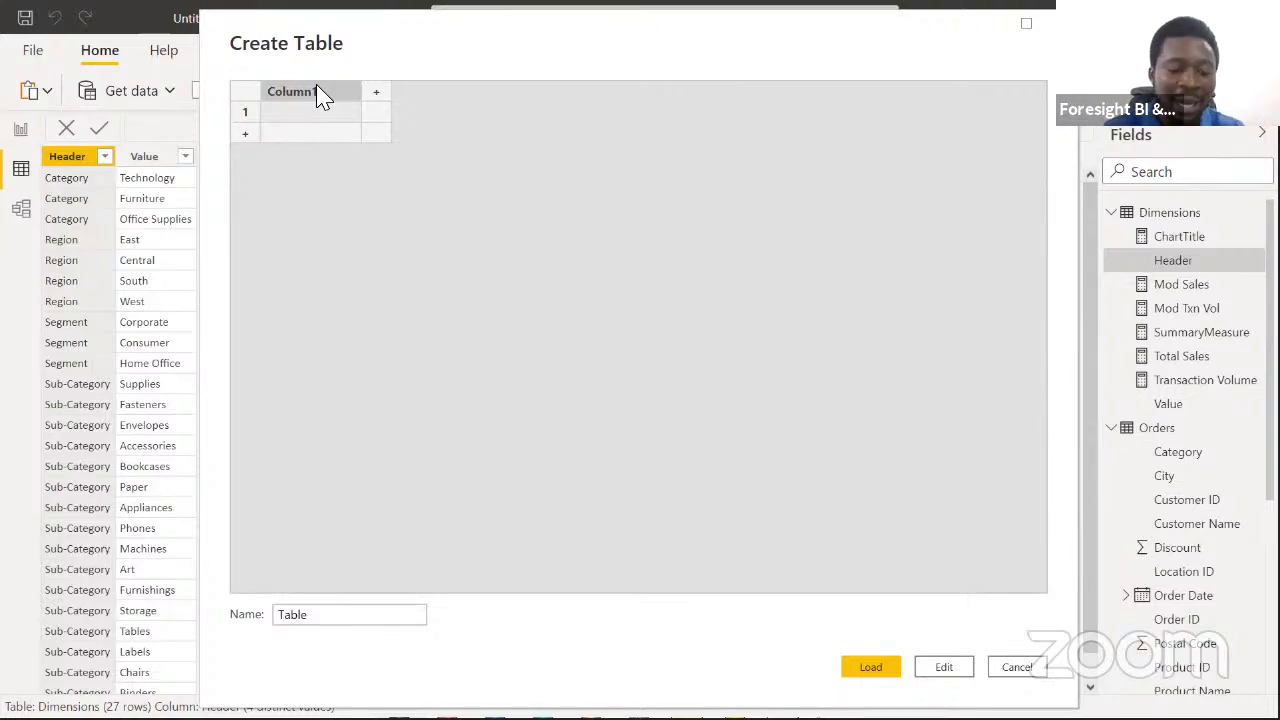
pyautogui.write('Header\tValue Category\tTechnology Category\tFurniture Category\tOffice Supplies Region\tEast Region\tCentral Region\tSouth Region\tWest Segment\tCorporate Segment\tConsumer Segment\tHome Office Sub-Category\tSupplies Sub-Category\tFasteners Sub-Category\tEnvelopes Sub-Category\tAccessories Sub-Category\tBookcases Sub-Category\tPaper Sub-Category\tAppliances Sub-Category\tPhones Sub-Category\tMachines Sub-Category\tArt Sub-Category\tFurnishings Sub-Category\tStorage Sub-Category\tTables Sub-Category\tLabels Sub-Category\tChairs Sub-Category\tBinders')
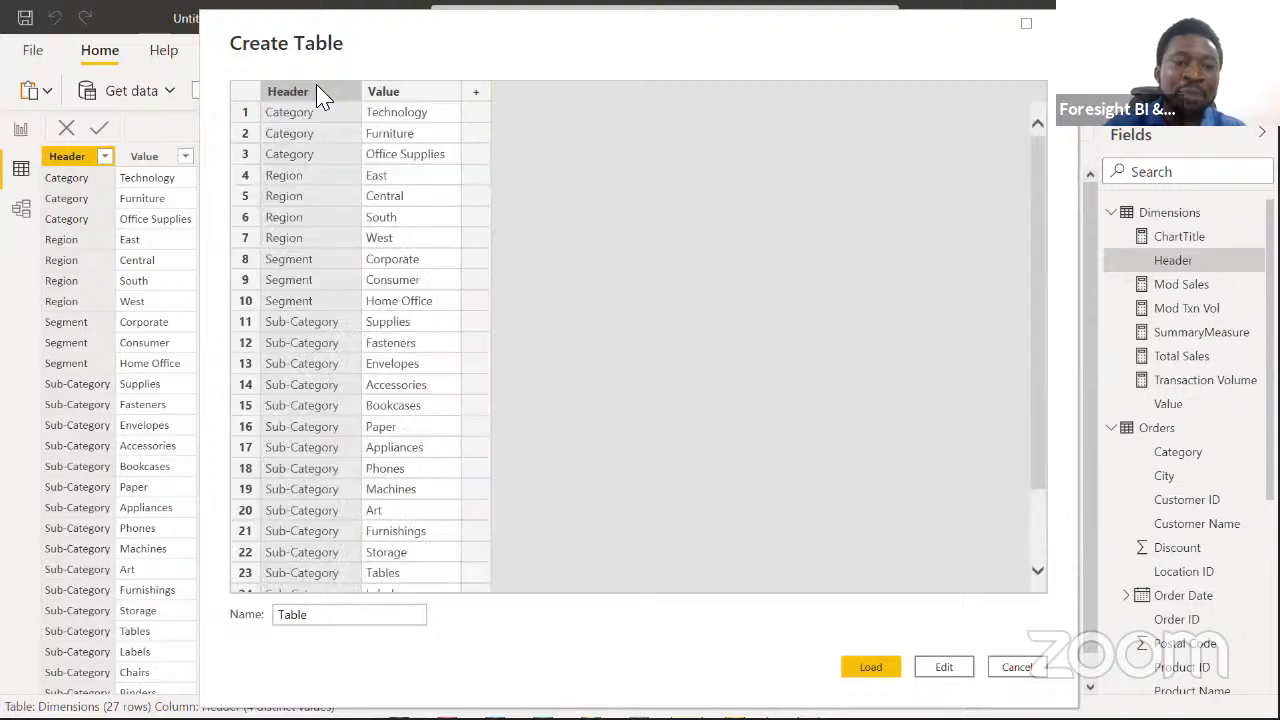